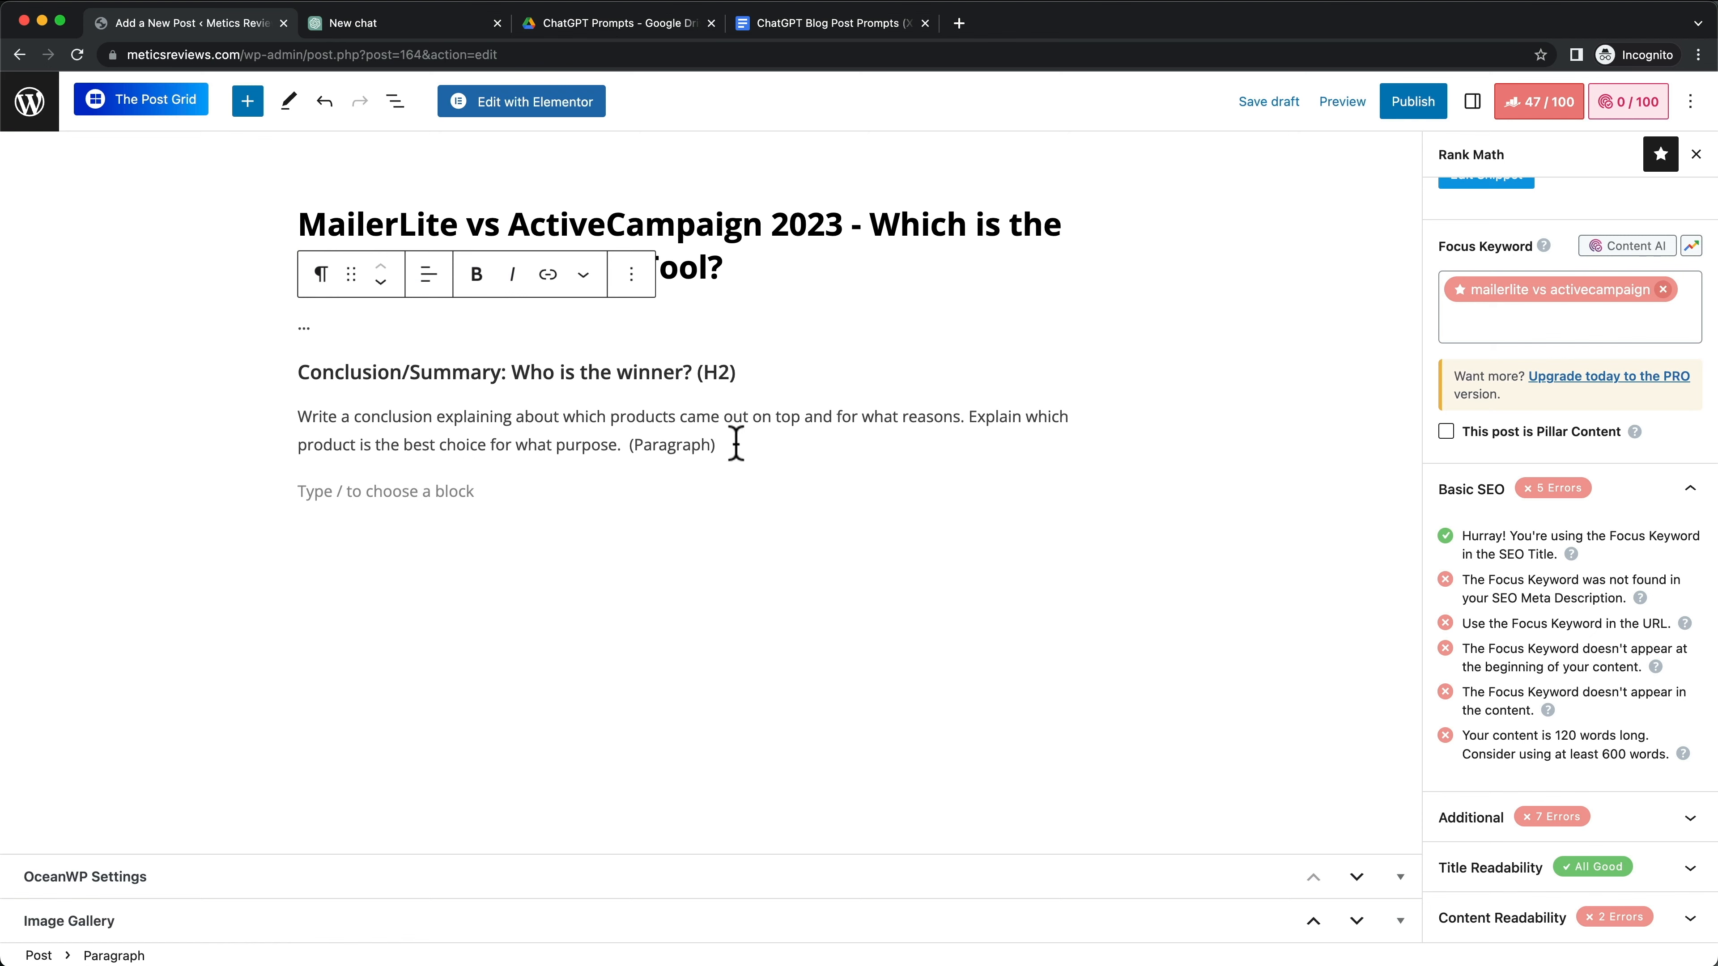
Step: Delete all the template text, including the conclusion heading and paragraph, from the post body below the title
drag(736, 444, 311, 373)
key(BackSpace)
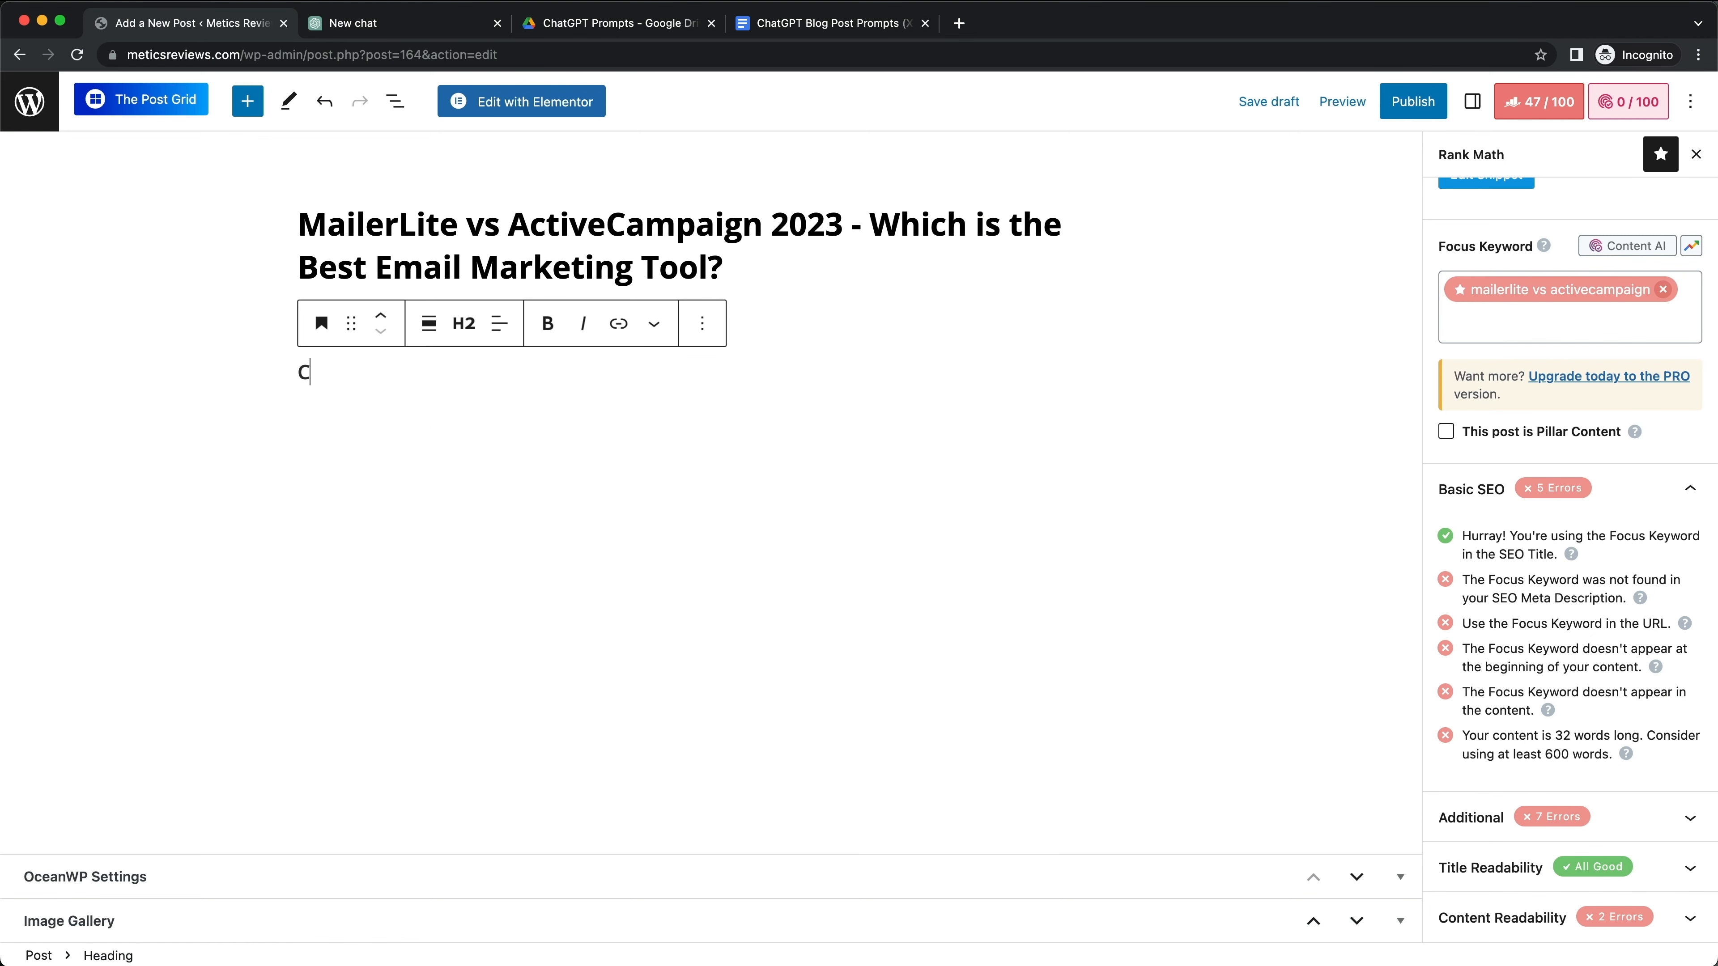
key(BackSpace)
key(BackSpace)
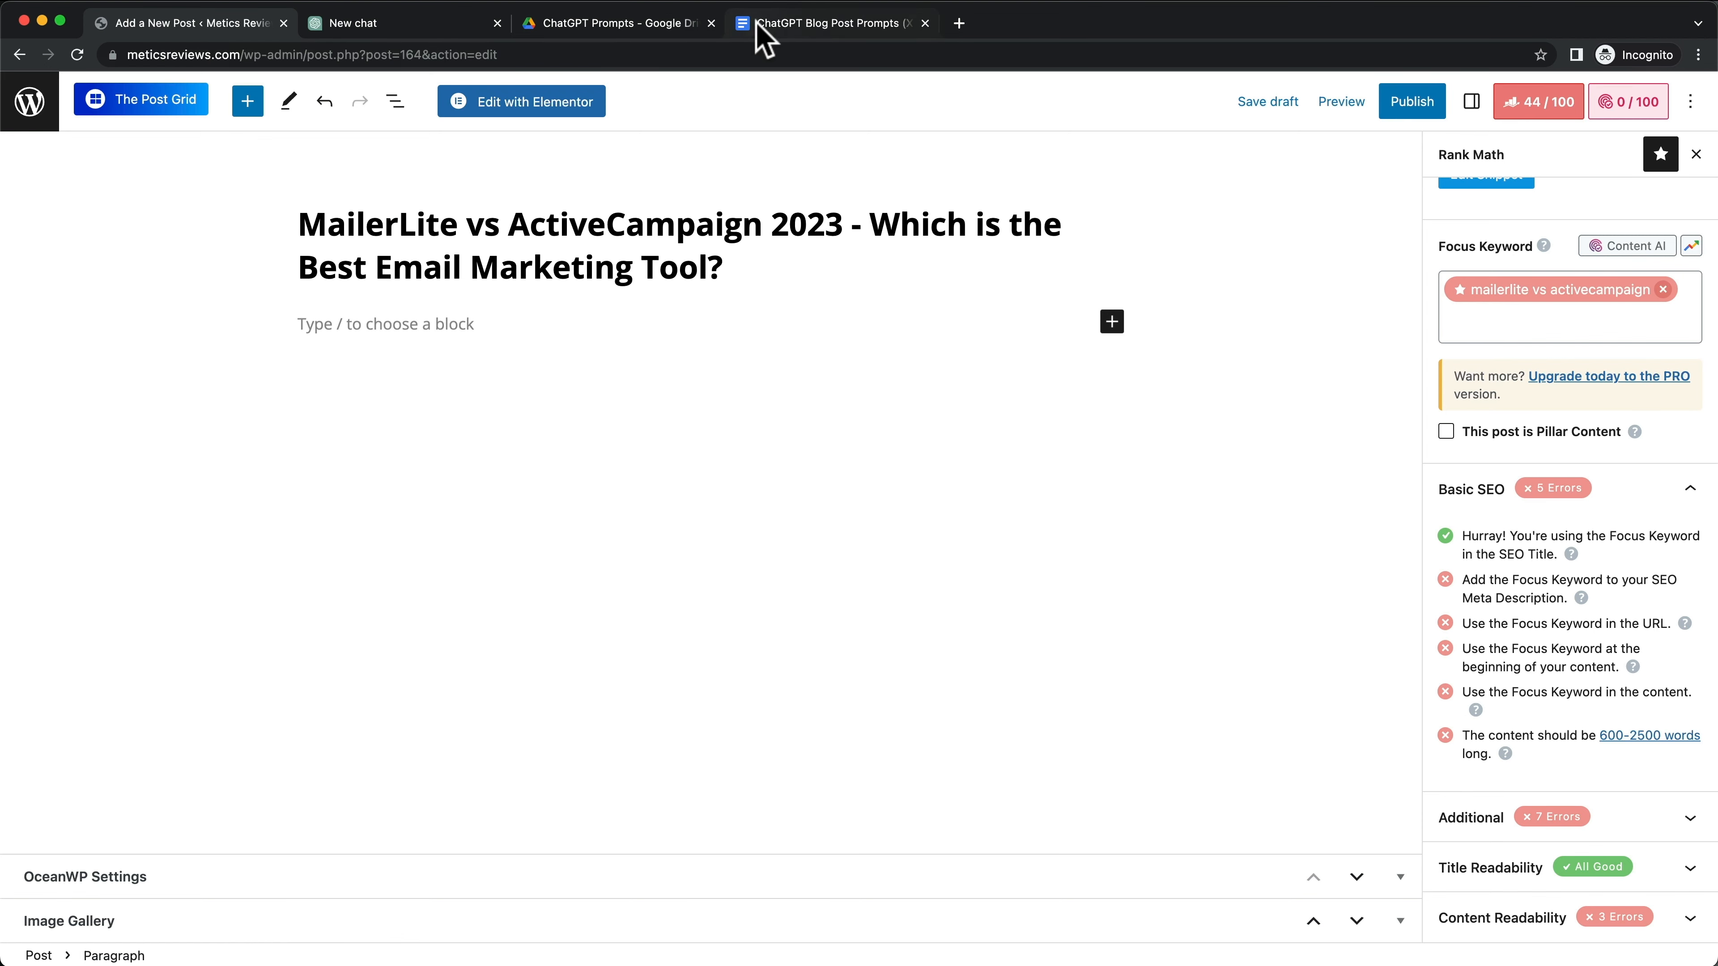
Step: Switch to the Google Docs document "ChatGPT Blog Post Prompts (X vs Y)" and copy both paragraphs under "Prompt 1: Outline"
click(766, 27)
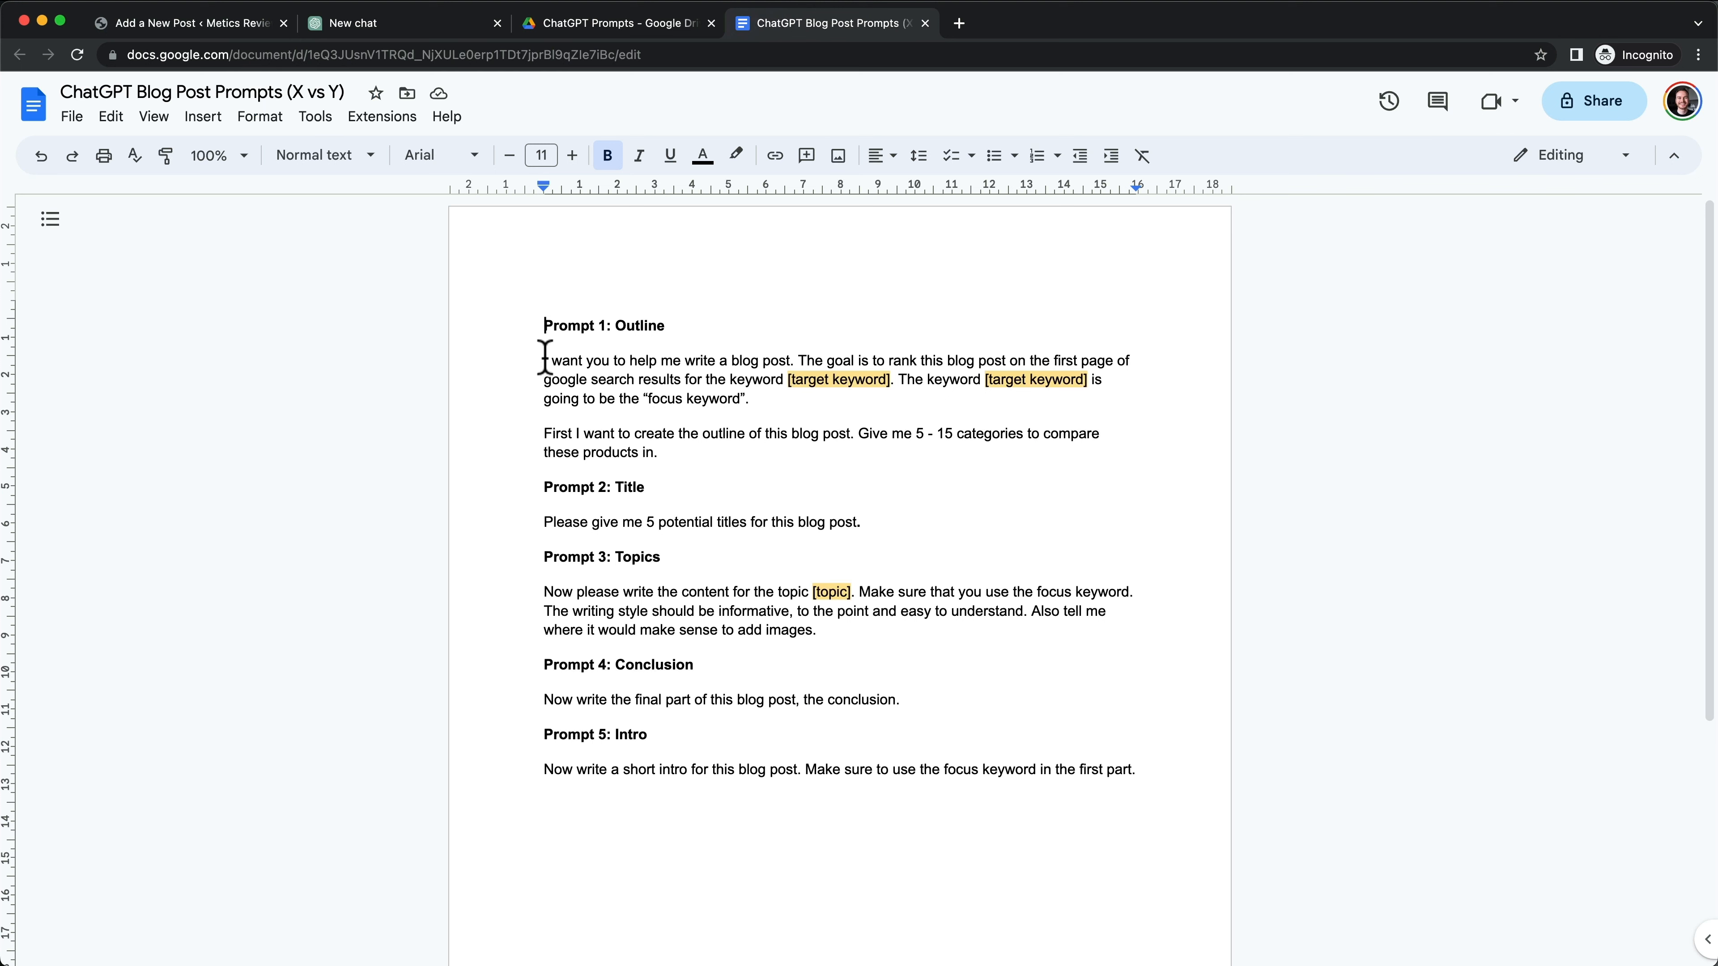
drag(546, 361, 670, 470)
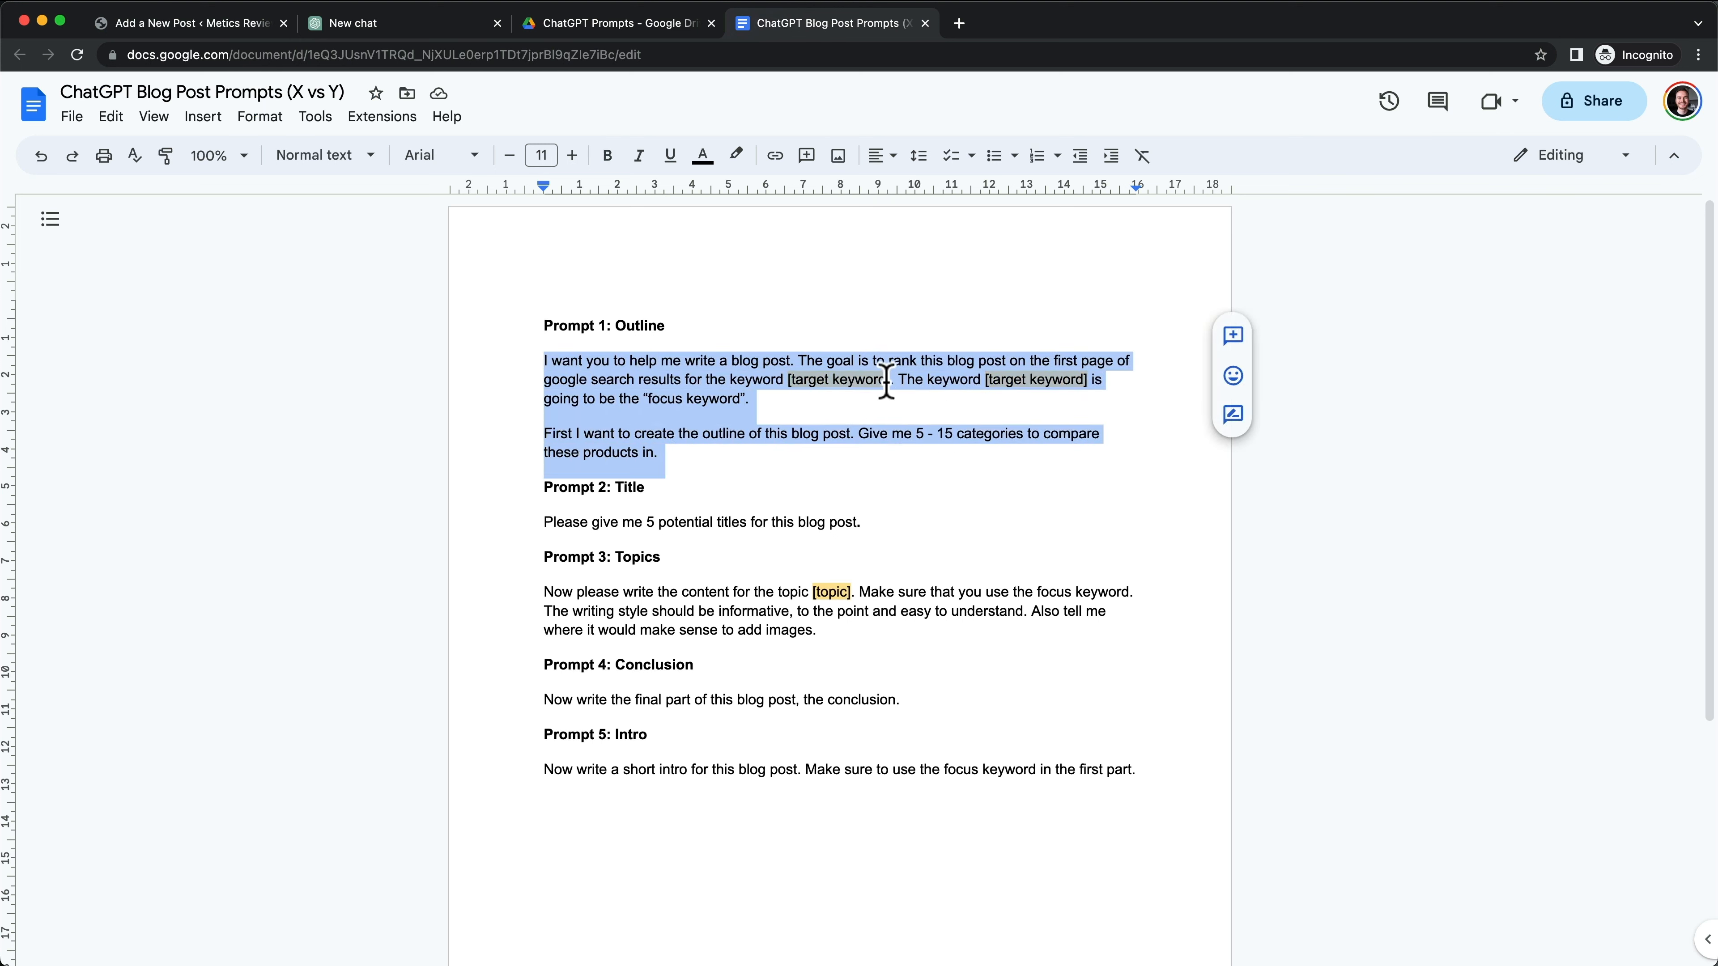
click(856, 399)
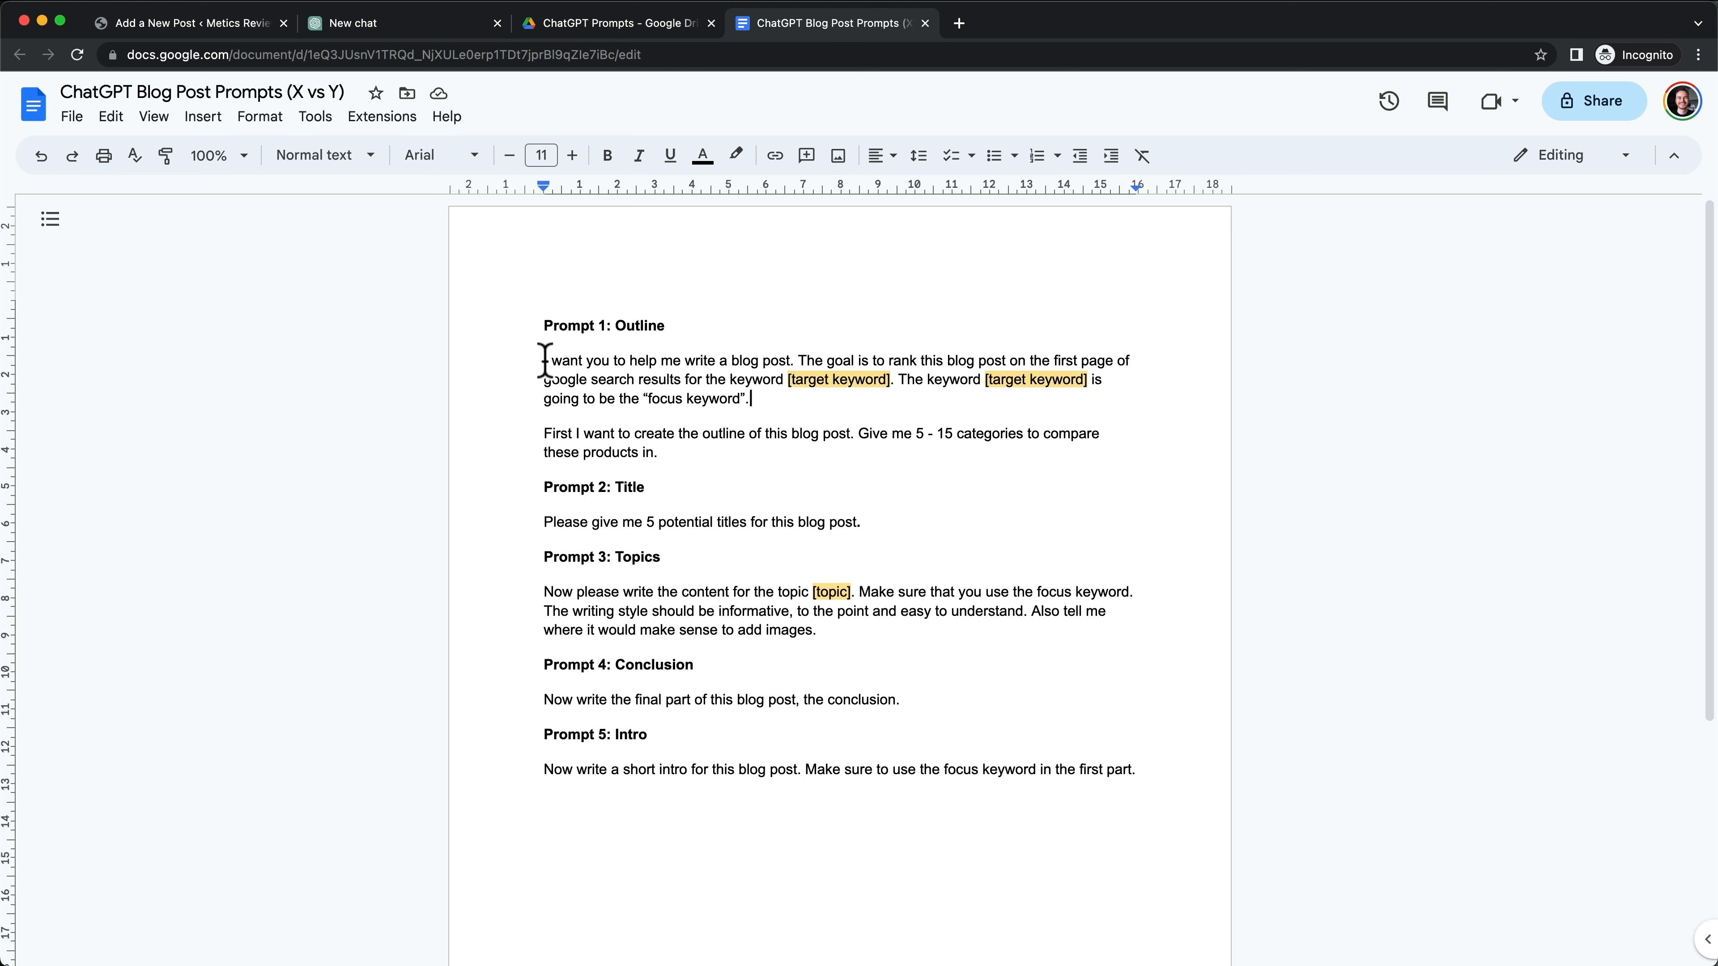
drag(545, 361, 664, 447)
key(super+c)
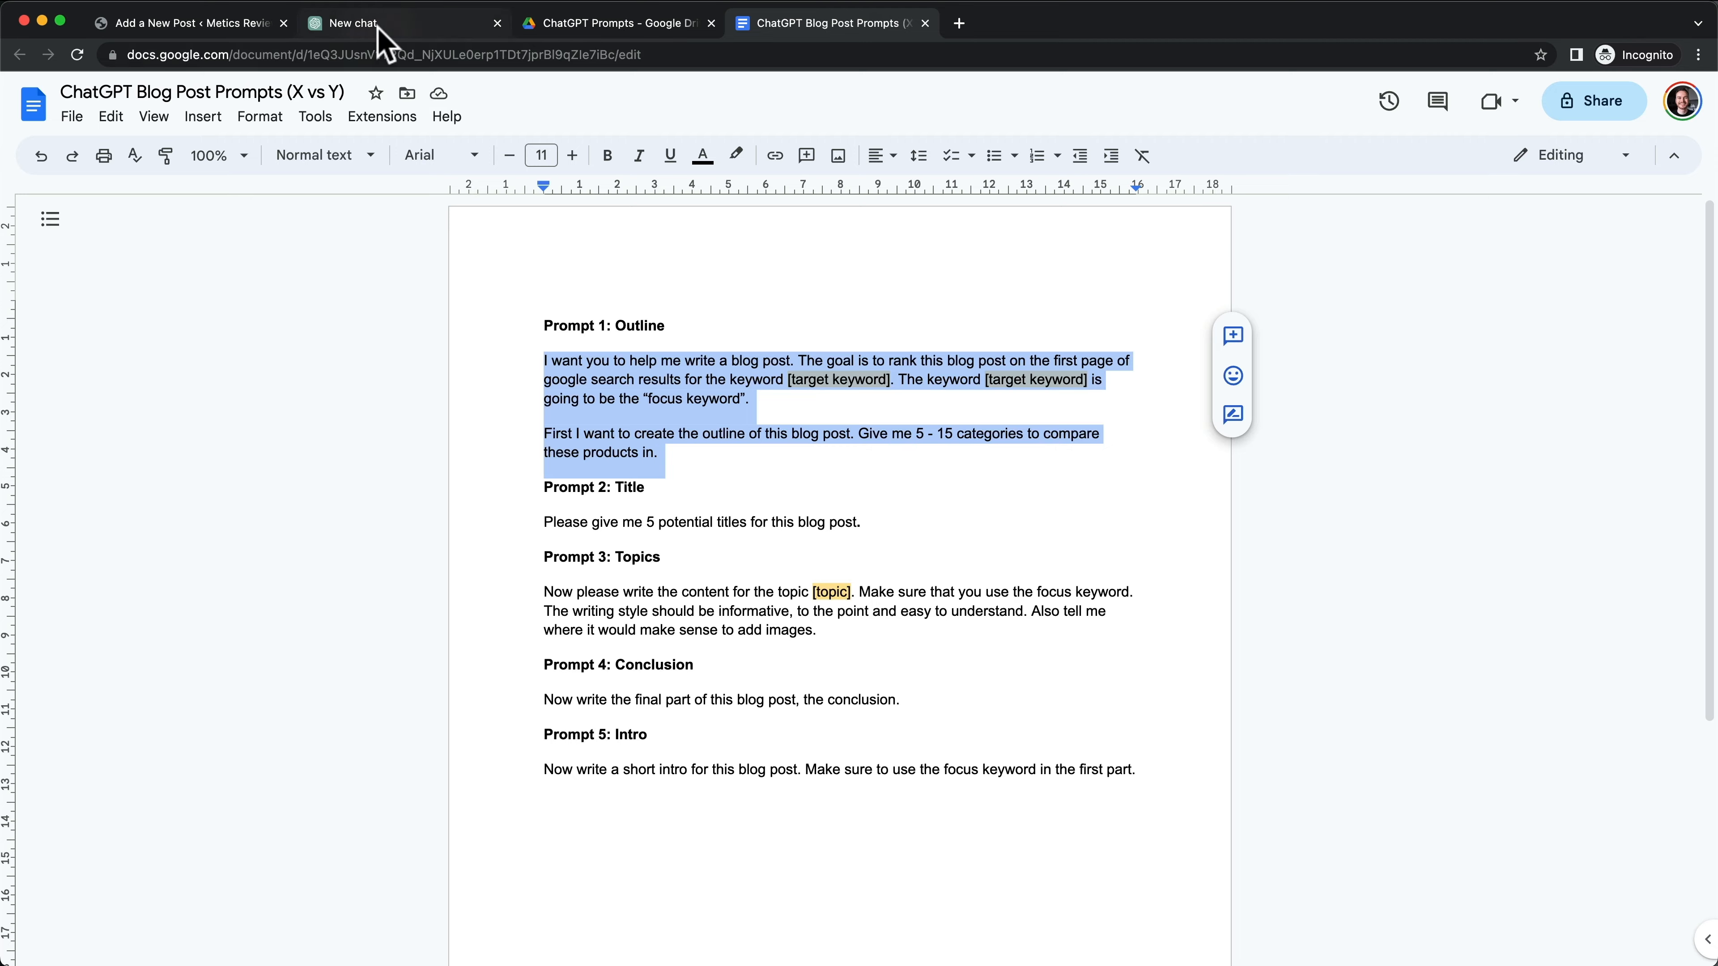
Step: Switch to the new GPT-4 chat in ChatGPT and paste the outline prompt into the message
click(379, 24)
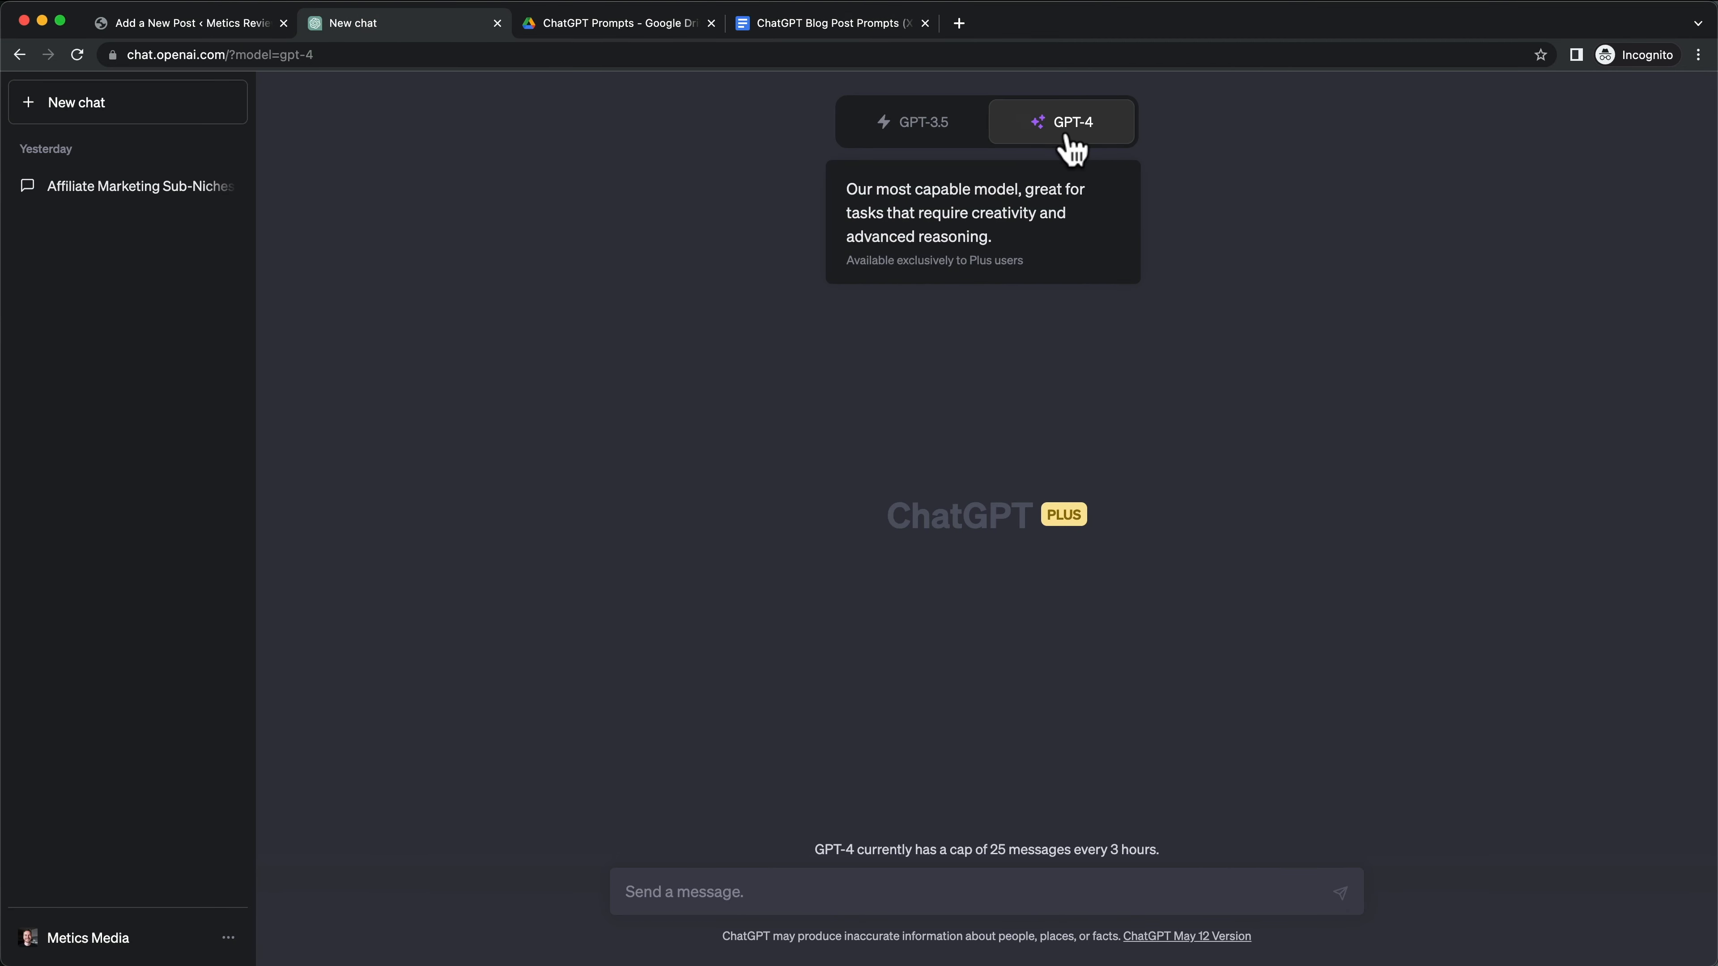
click(730, 895)
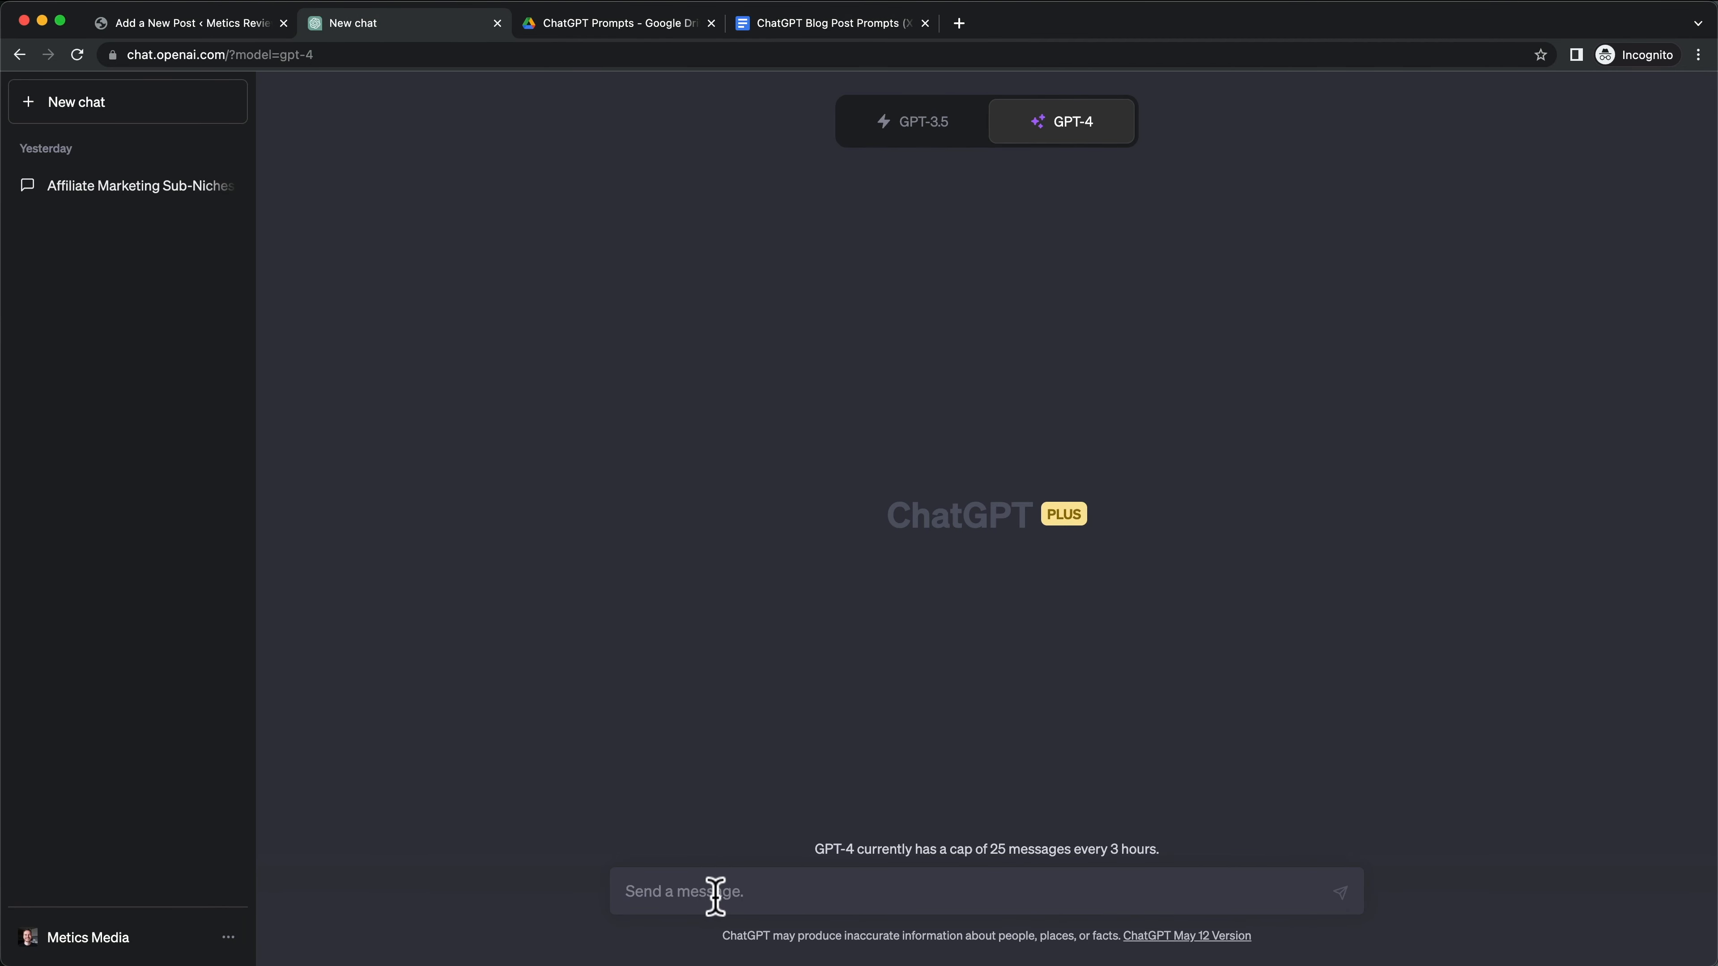
key(super+v)
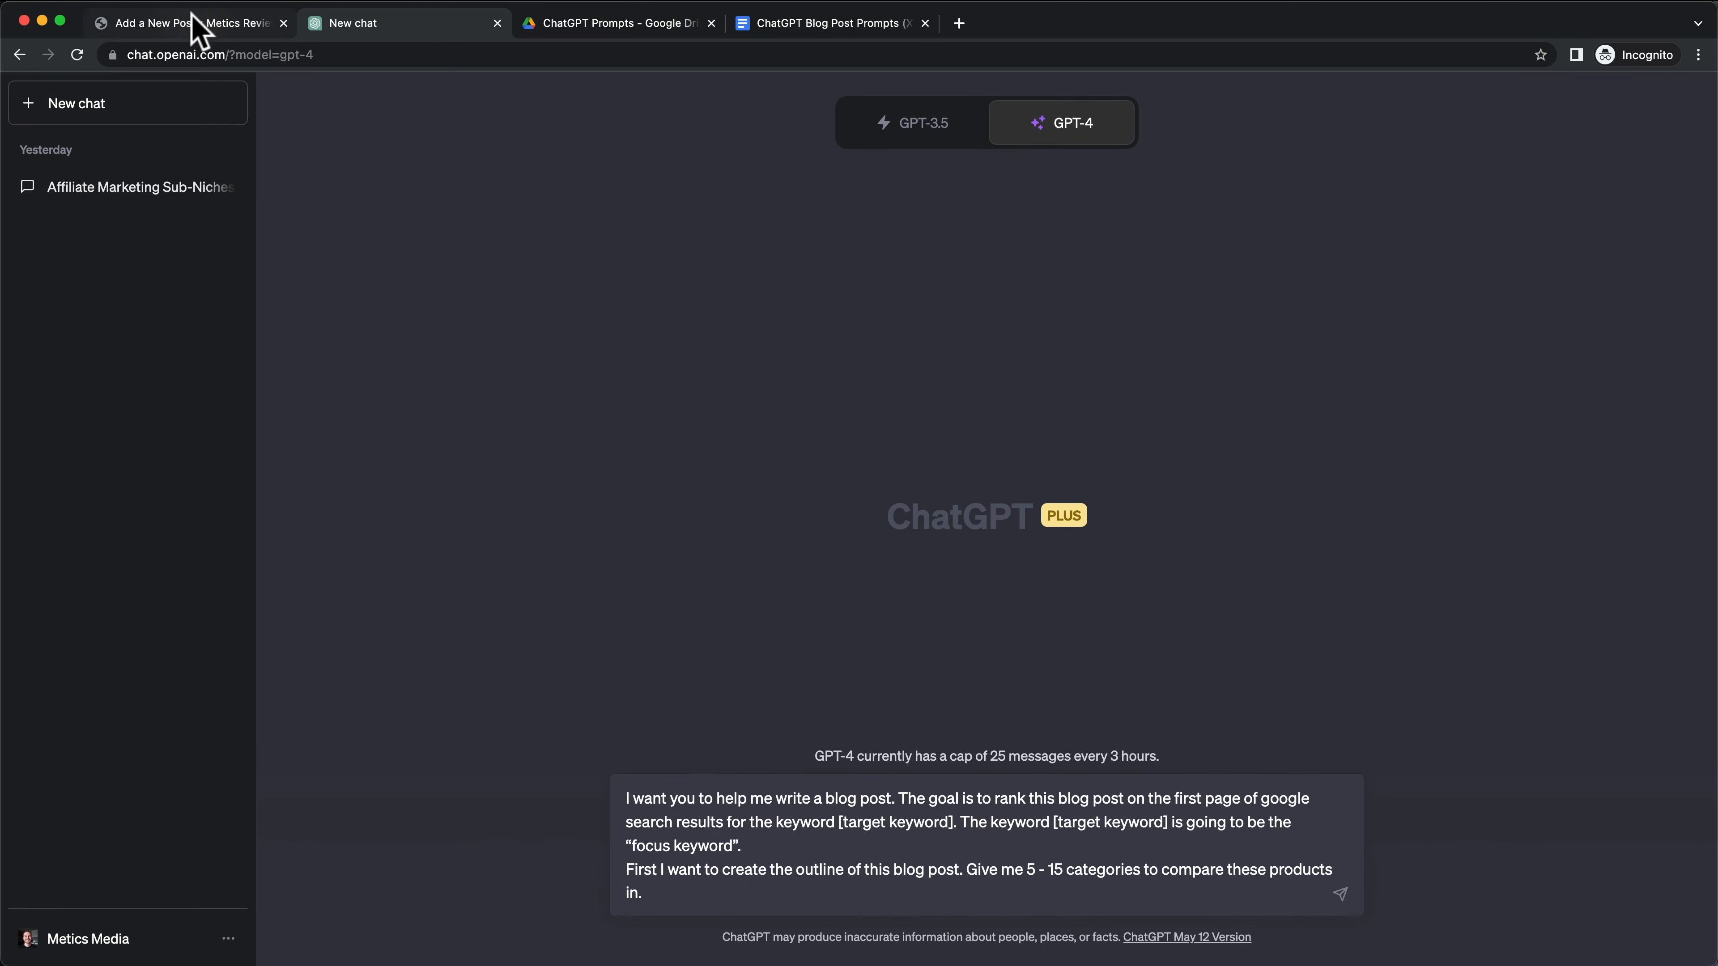
Step: Switch to the WordPress post and copy "MailerLite vs ActiveCampaign" from its title
click(193, 27)
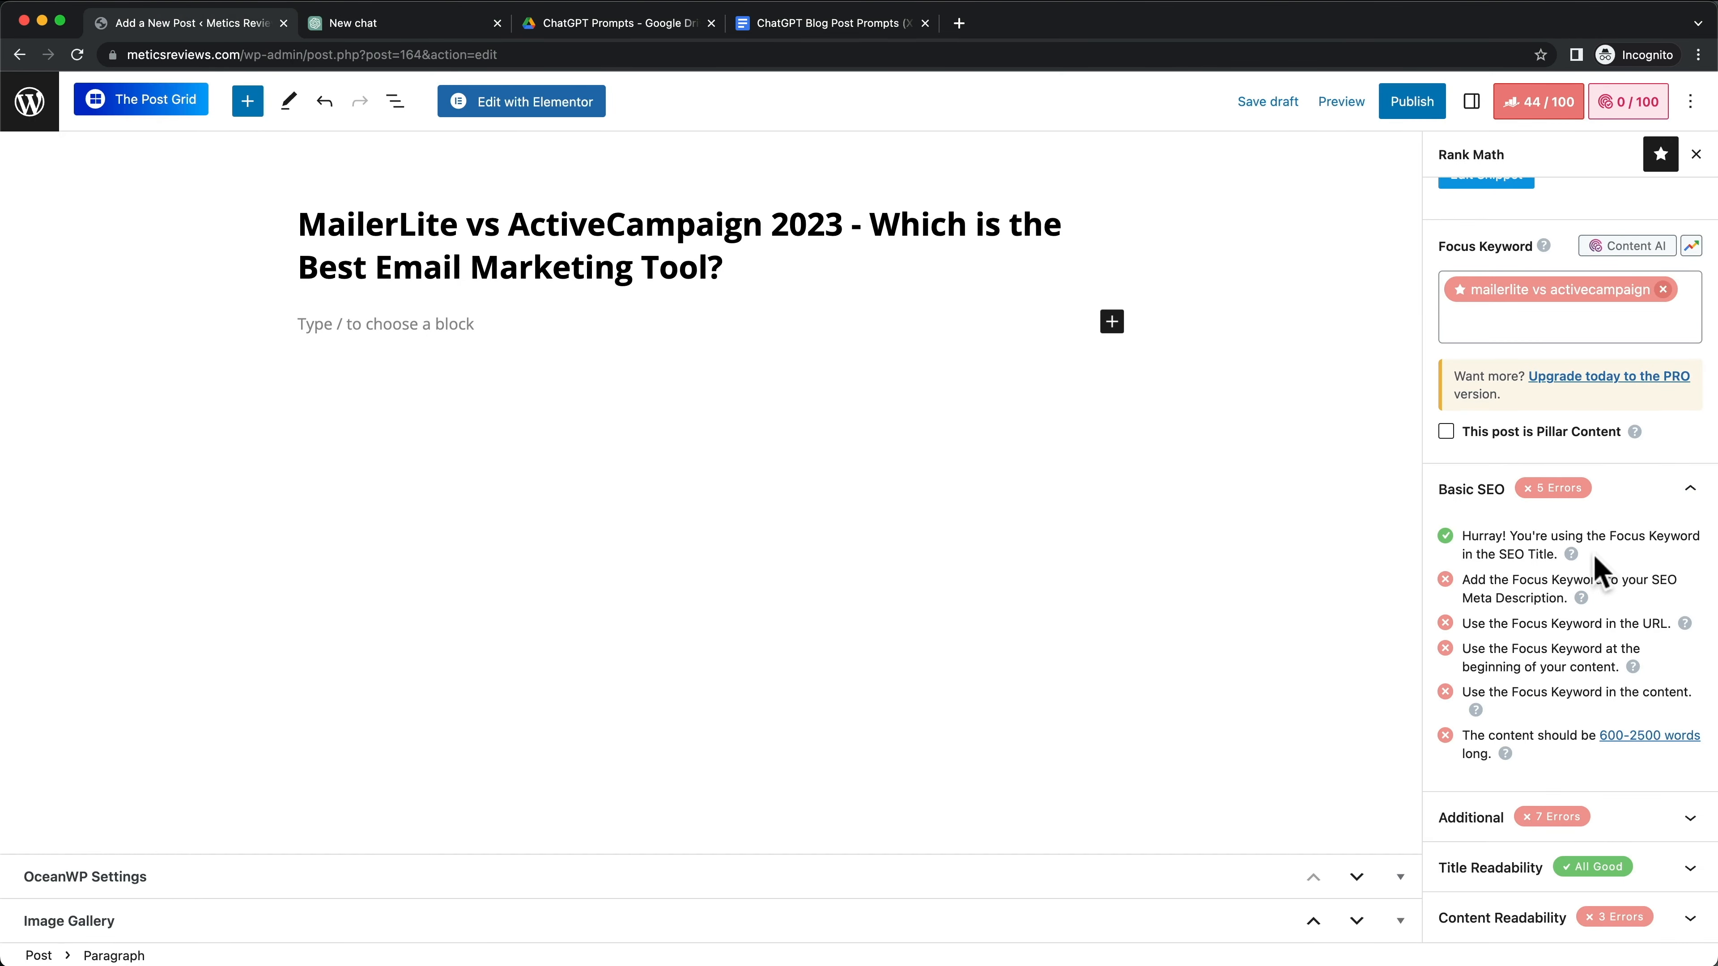
scroll(1597, 437, up, 3)
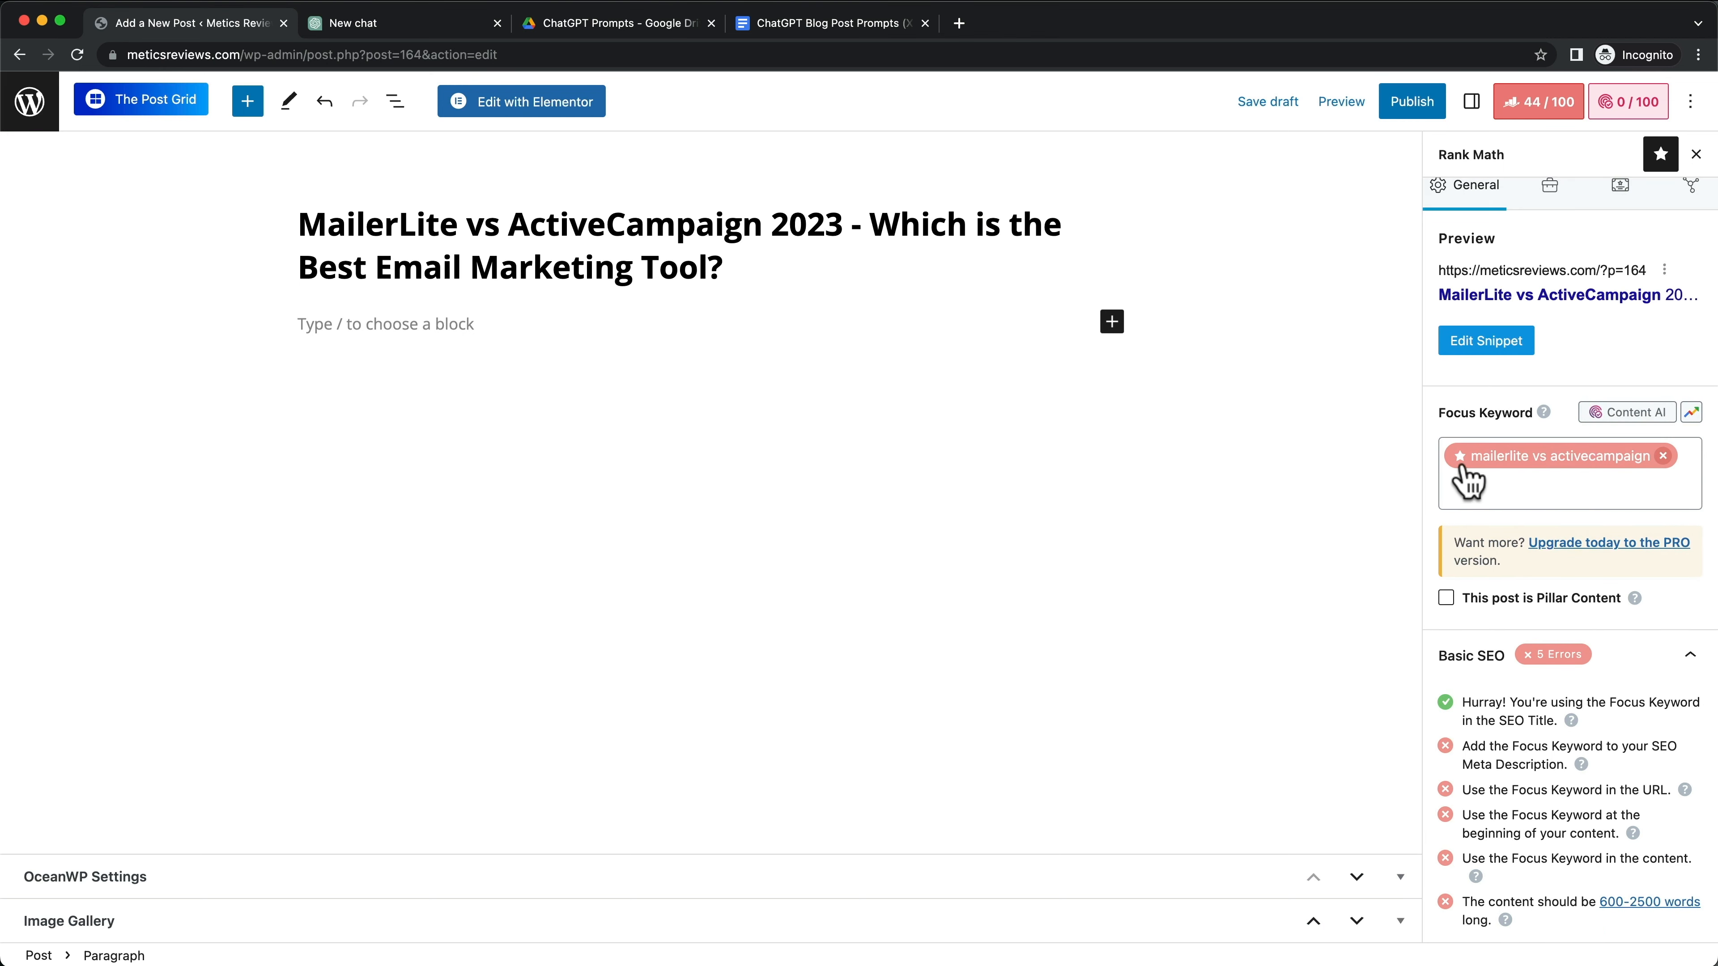
scroll(1497, 391, up, 1)
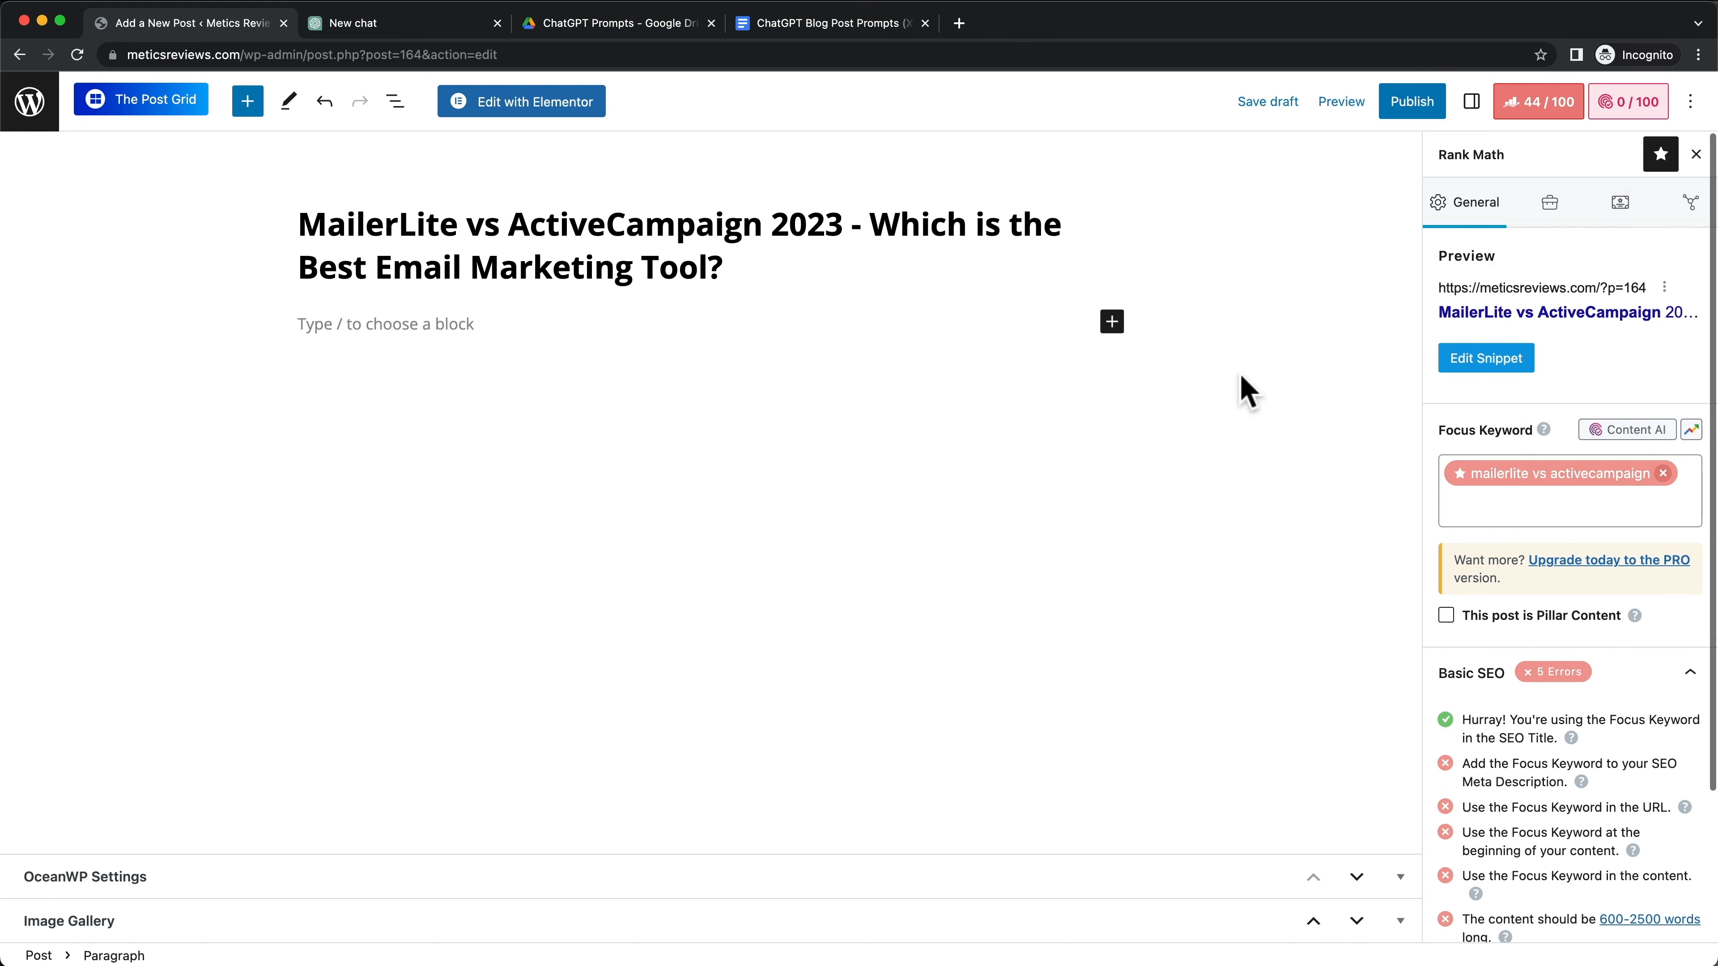
drag(299, 223, 759, 238)
key(super+c)
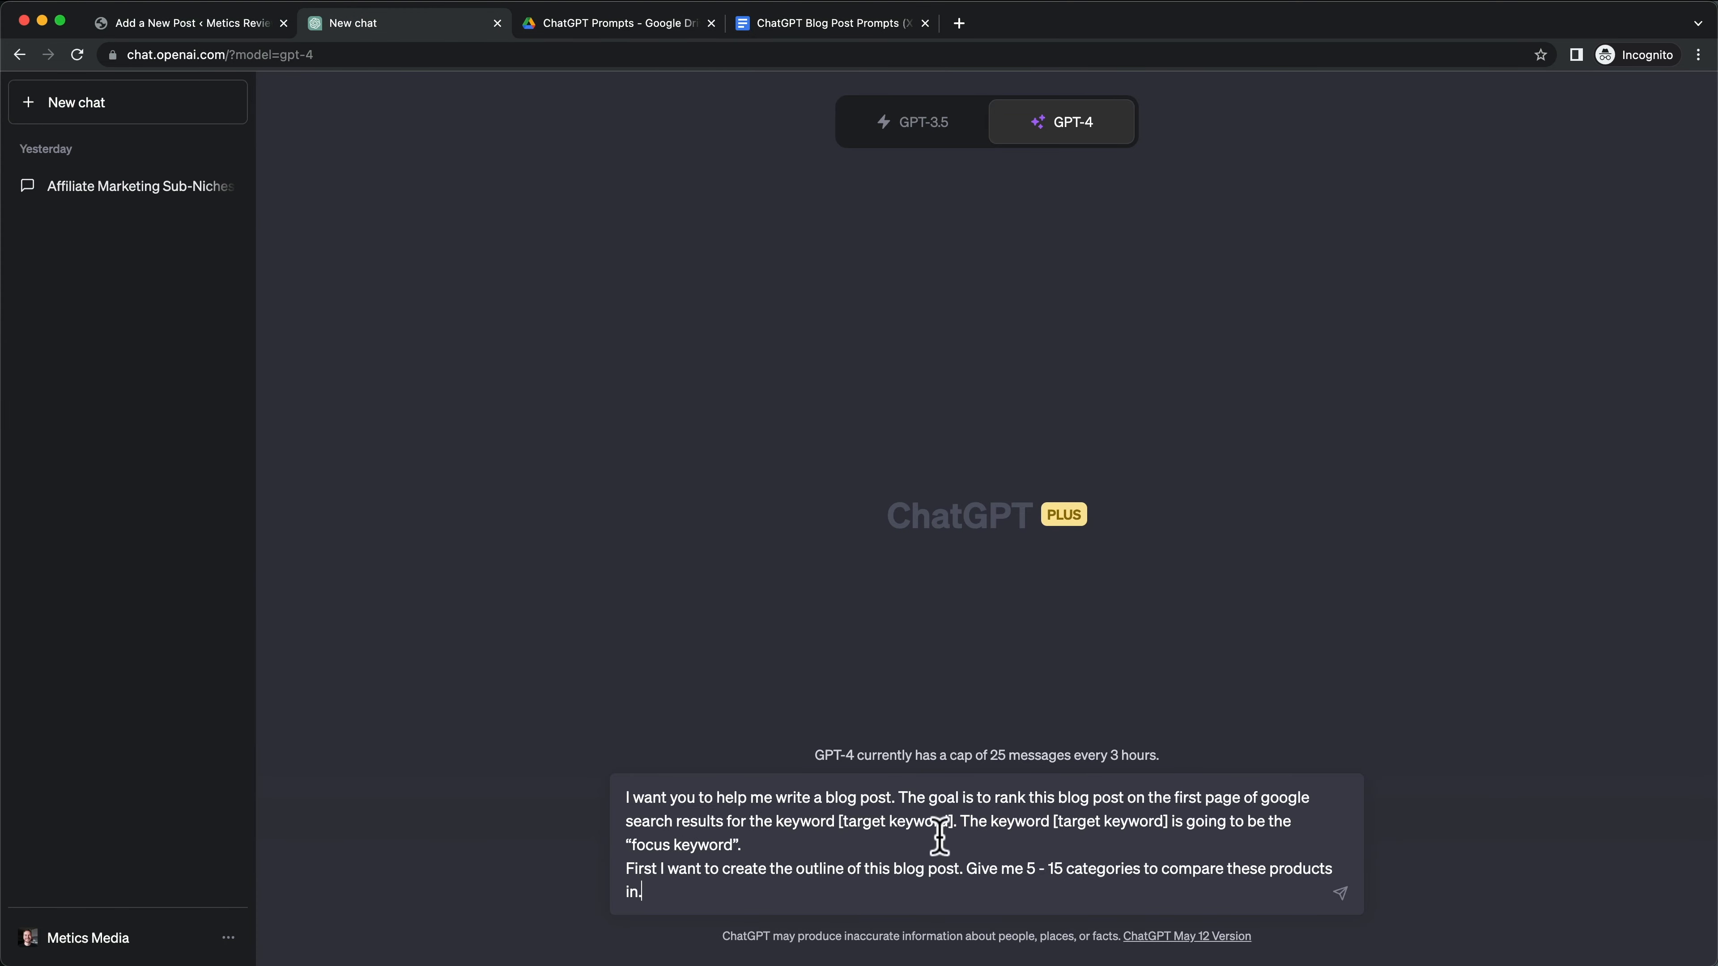
Step: Replace both "target keyword" placeholders in the ChatGPT prompt with "MailerLite vs ActiveCampaign" and send it
drag(952, 825, 845, 823)
key(super+v)
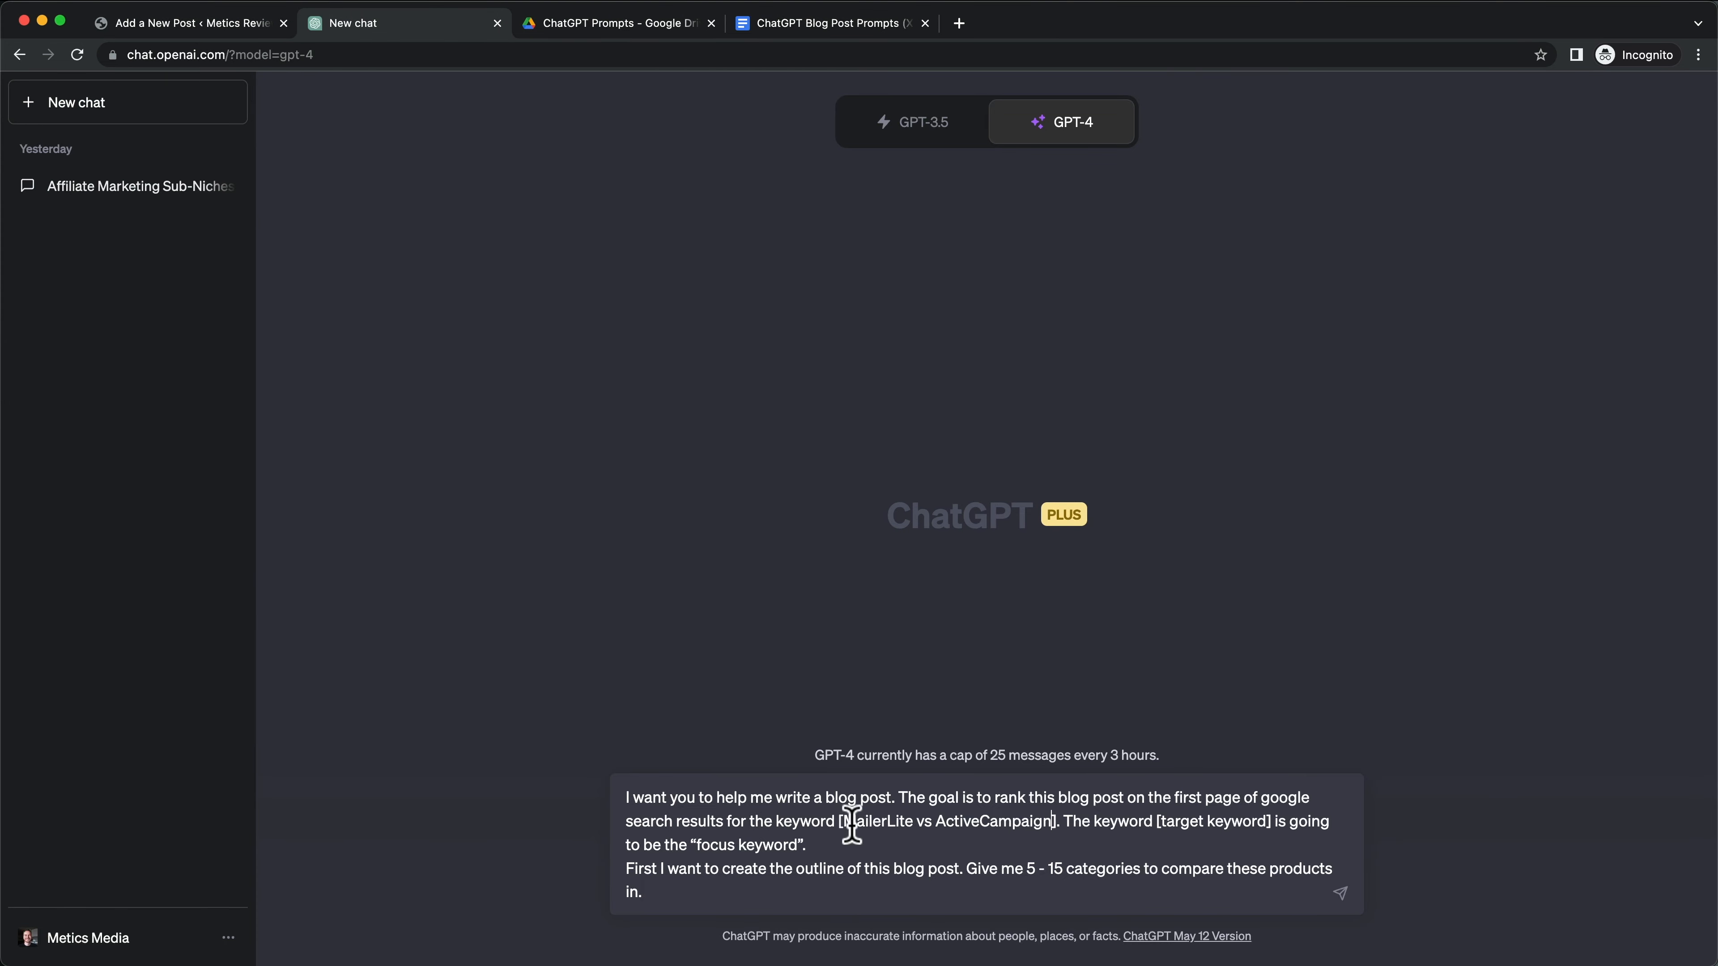
drag(1268, 821, 1158, 821)
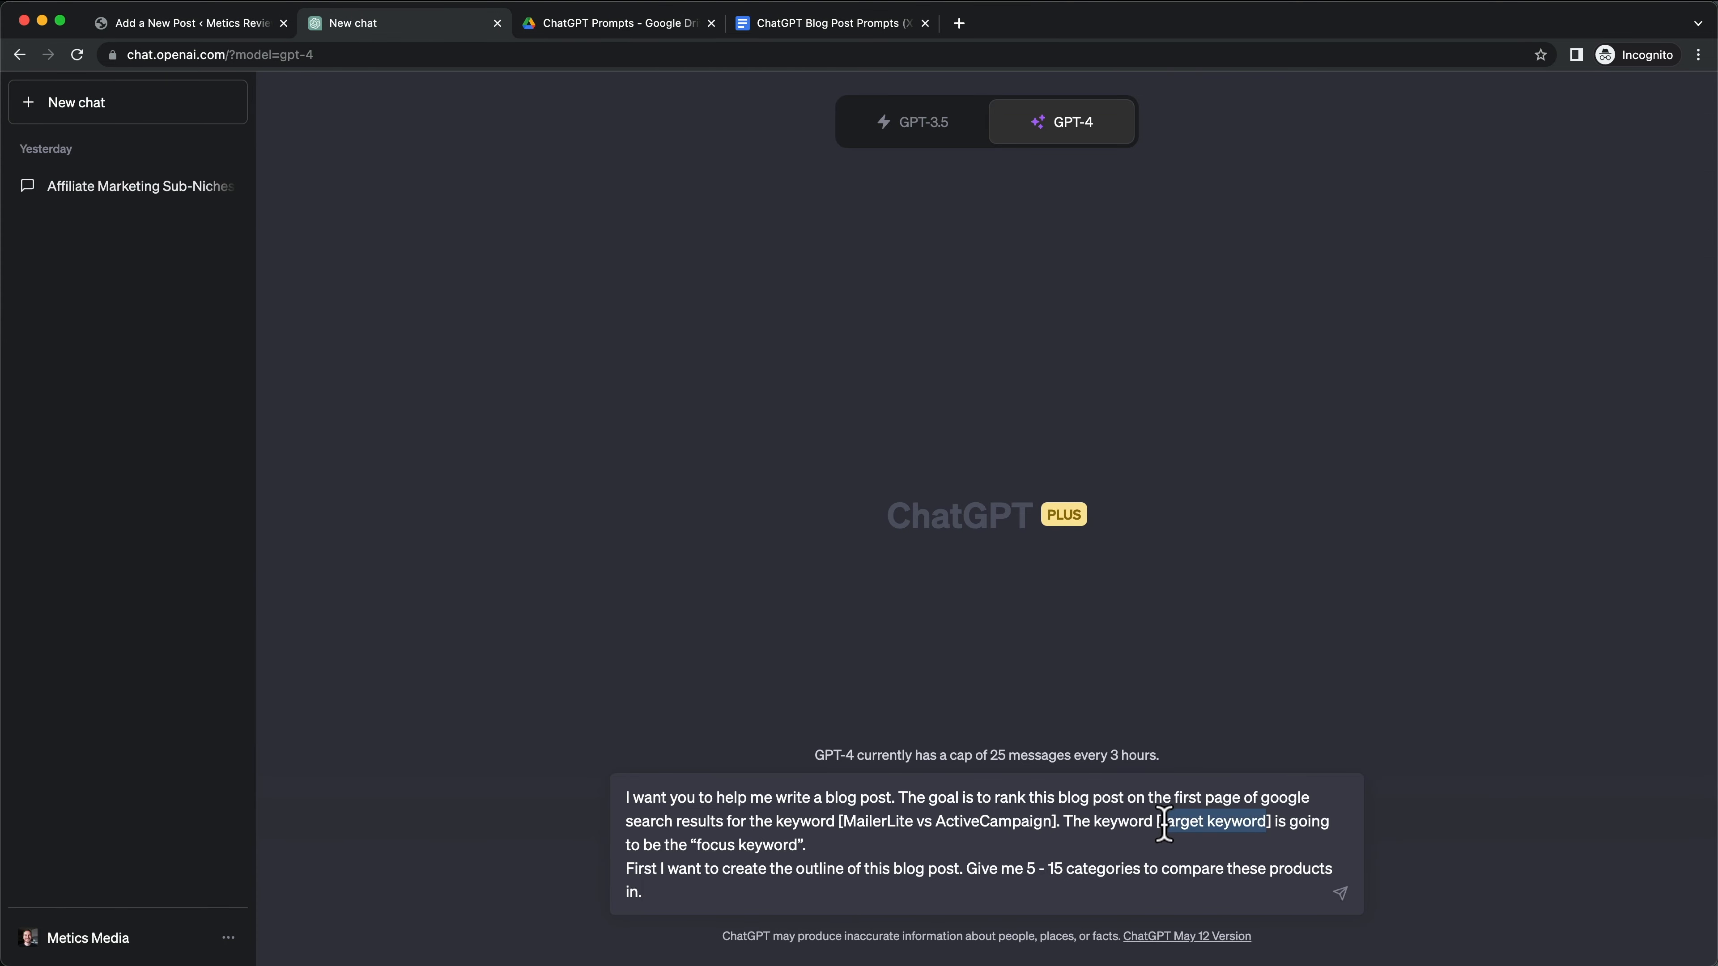
key(super+v)
key(Return)
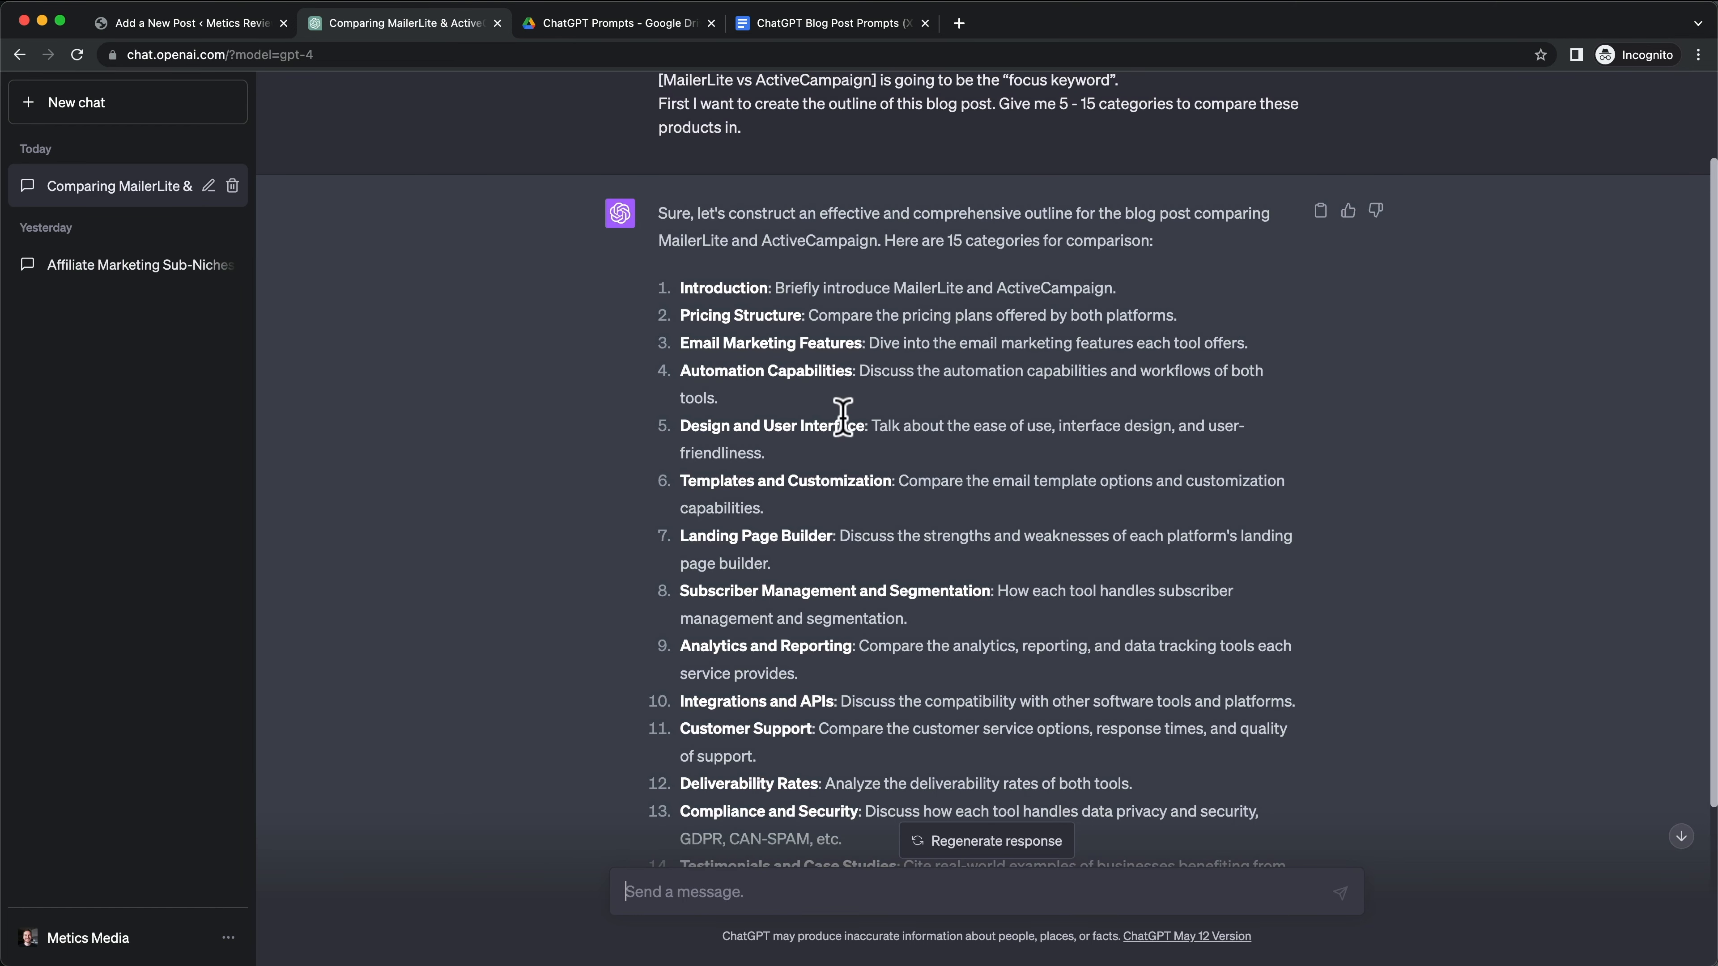
Step: Review the comparison categories in ChatGPT's outline, such as pricing, email marketing features, automation and design
scroll(839, 433, down, 1)
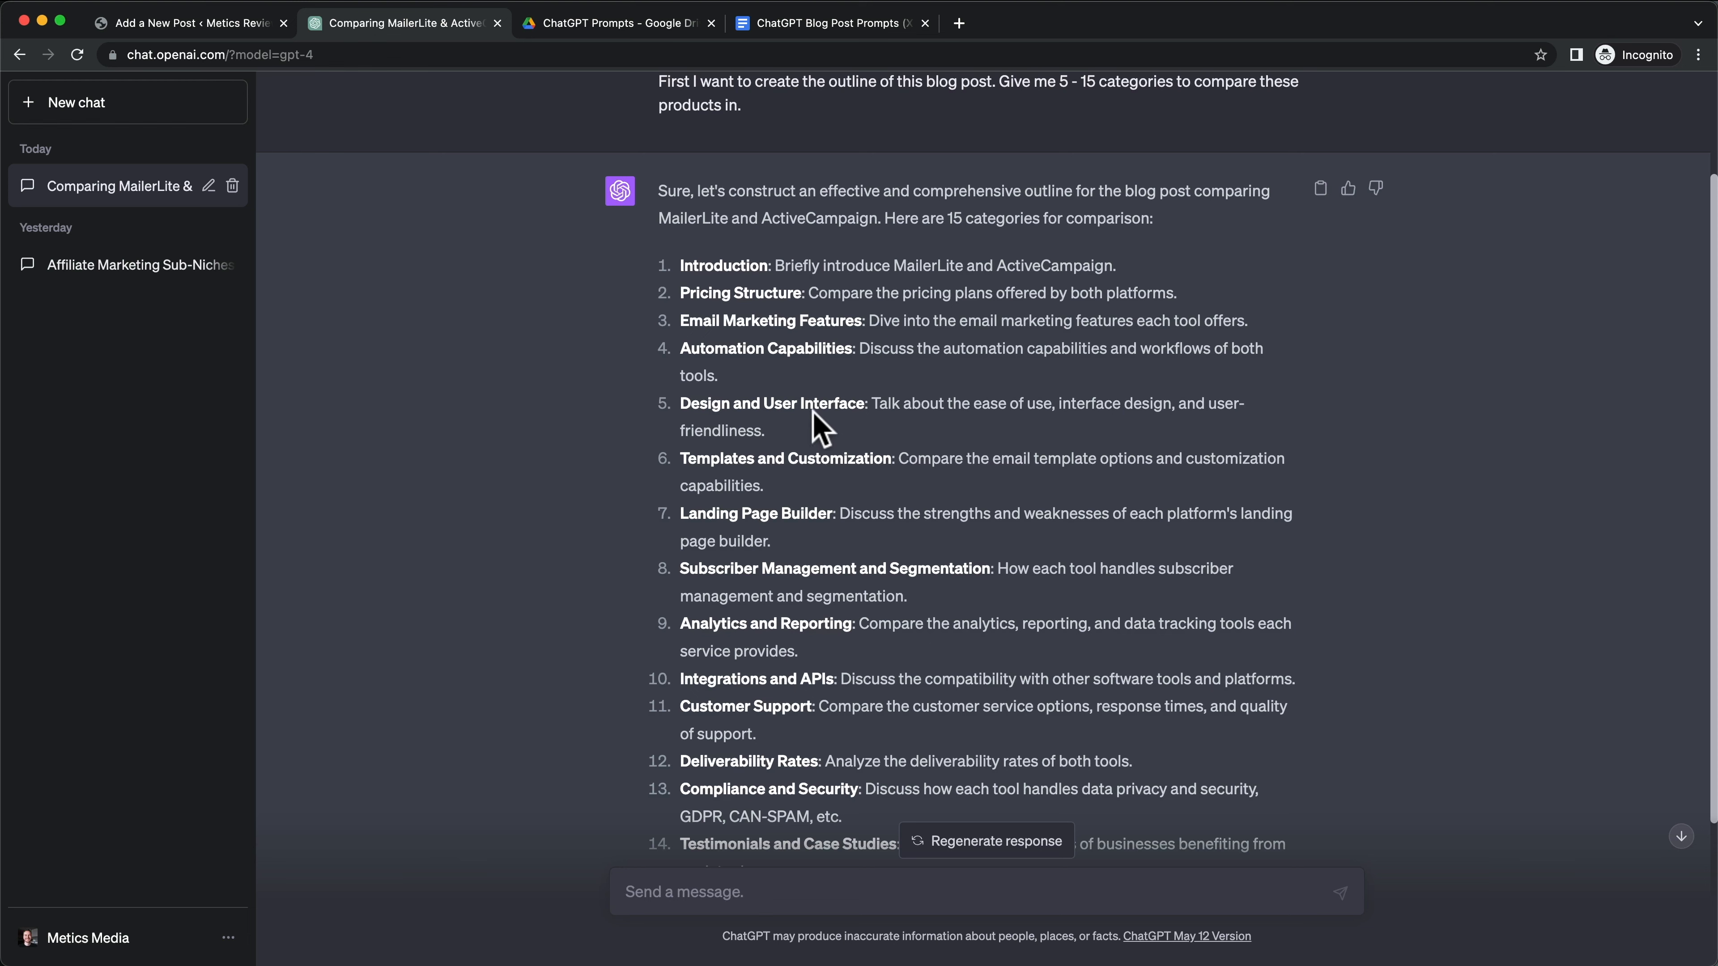
scroll(832, 388, down, 1)
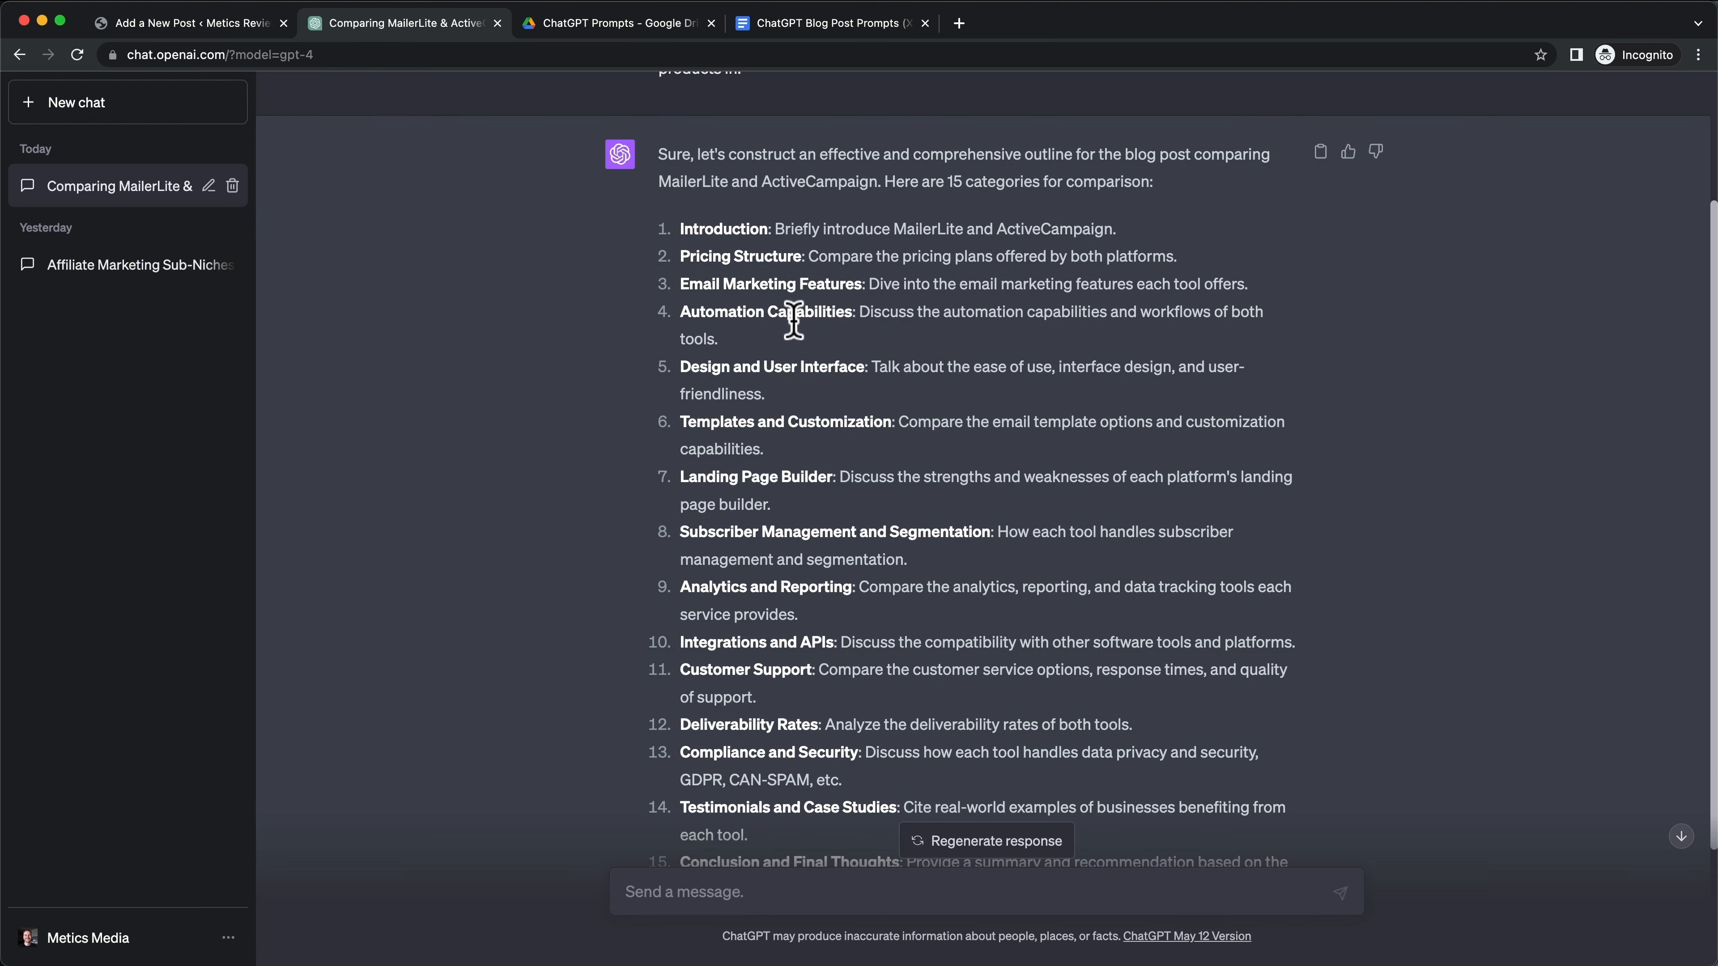
scroll(798, 328, down, 1)
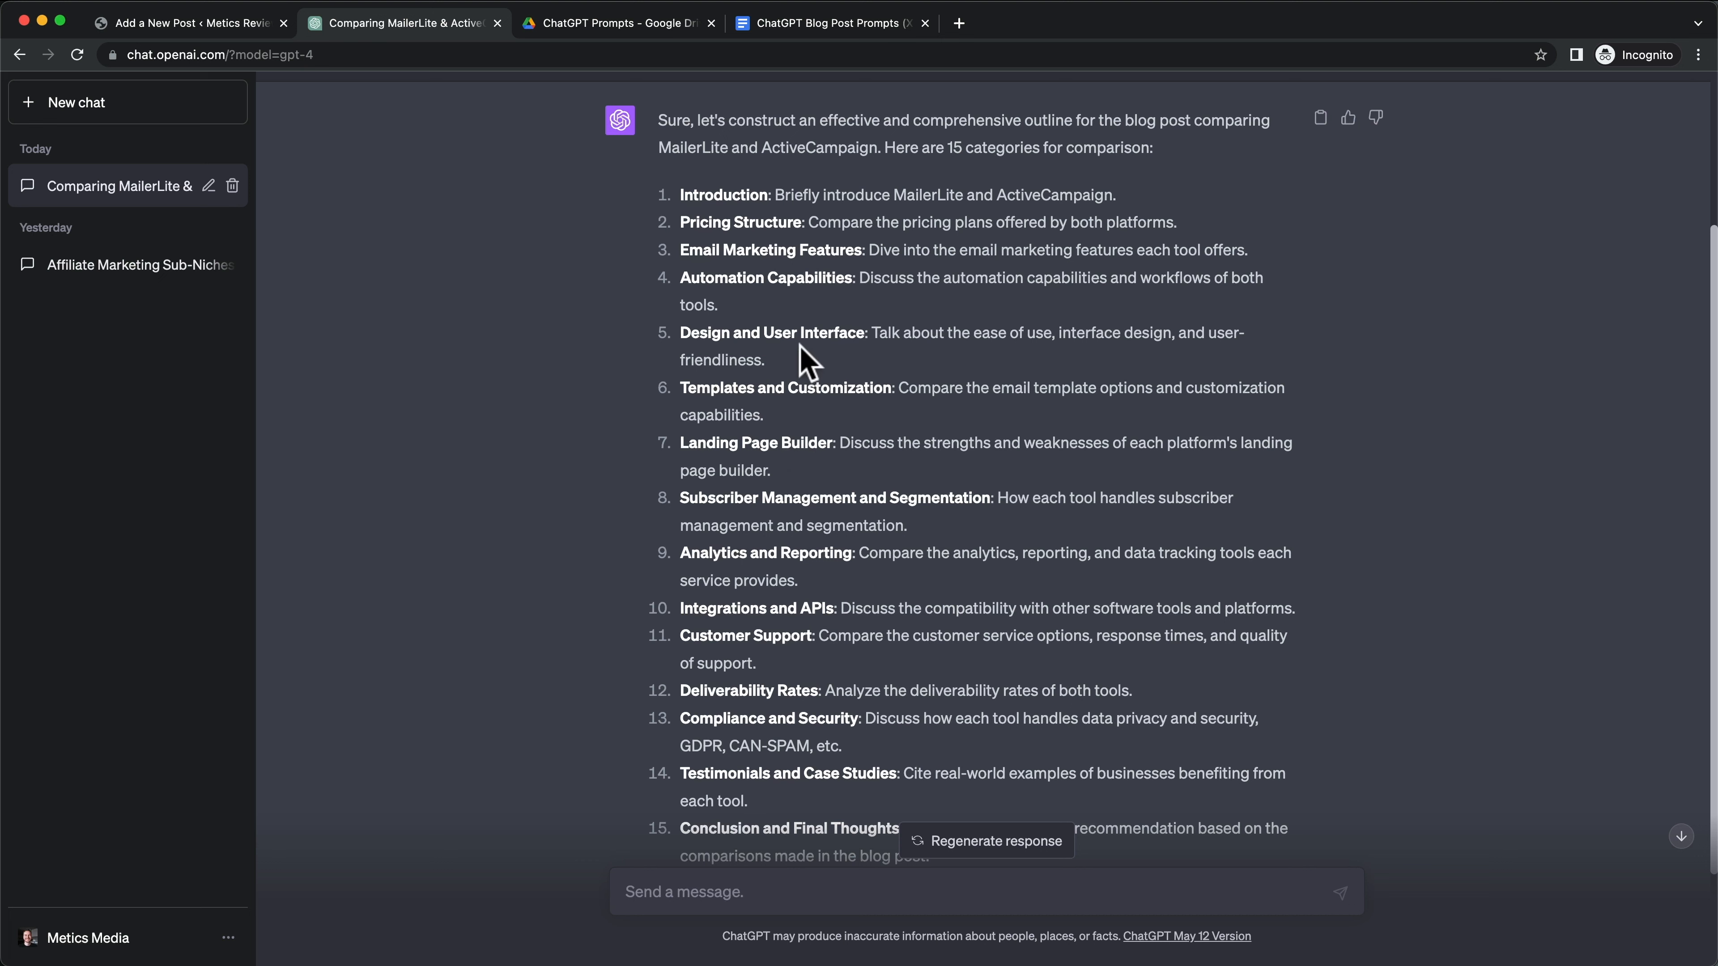
drag(680, 222, 808, 224)
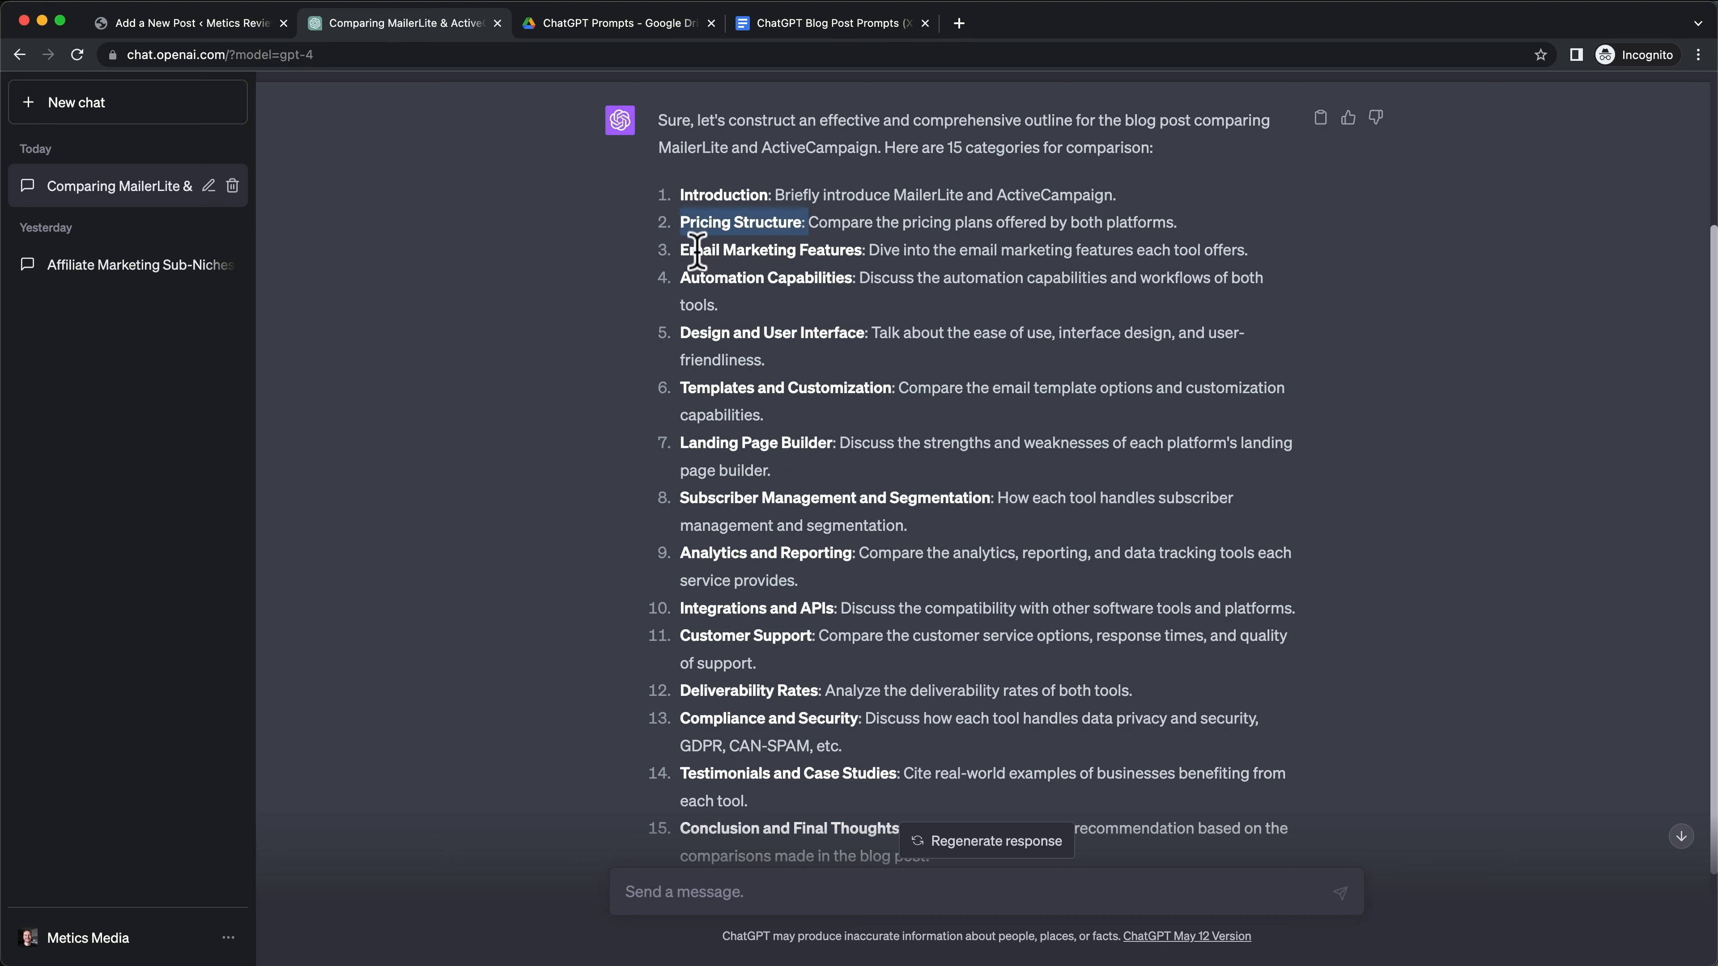
drag(691, 250, 865, 251)
drag(679, 278, 787, 278)
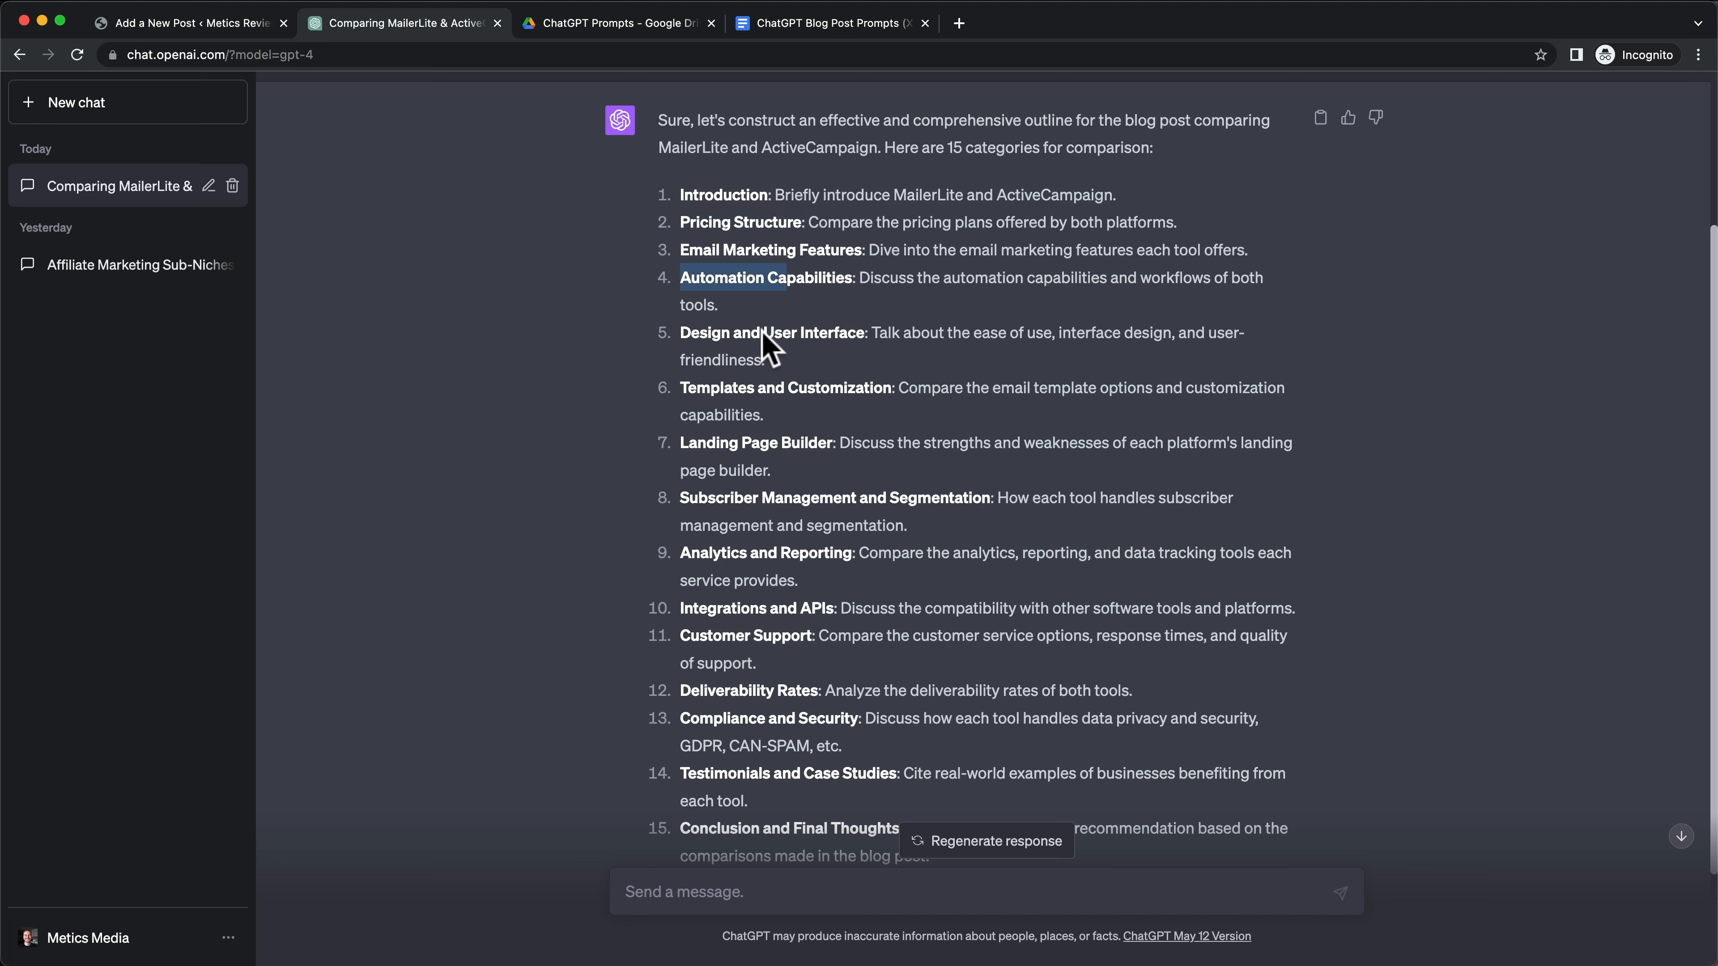
drag(680, 333, 869, 333)
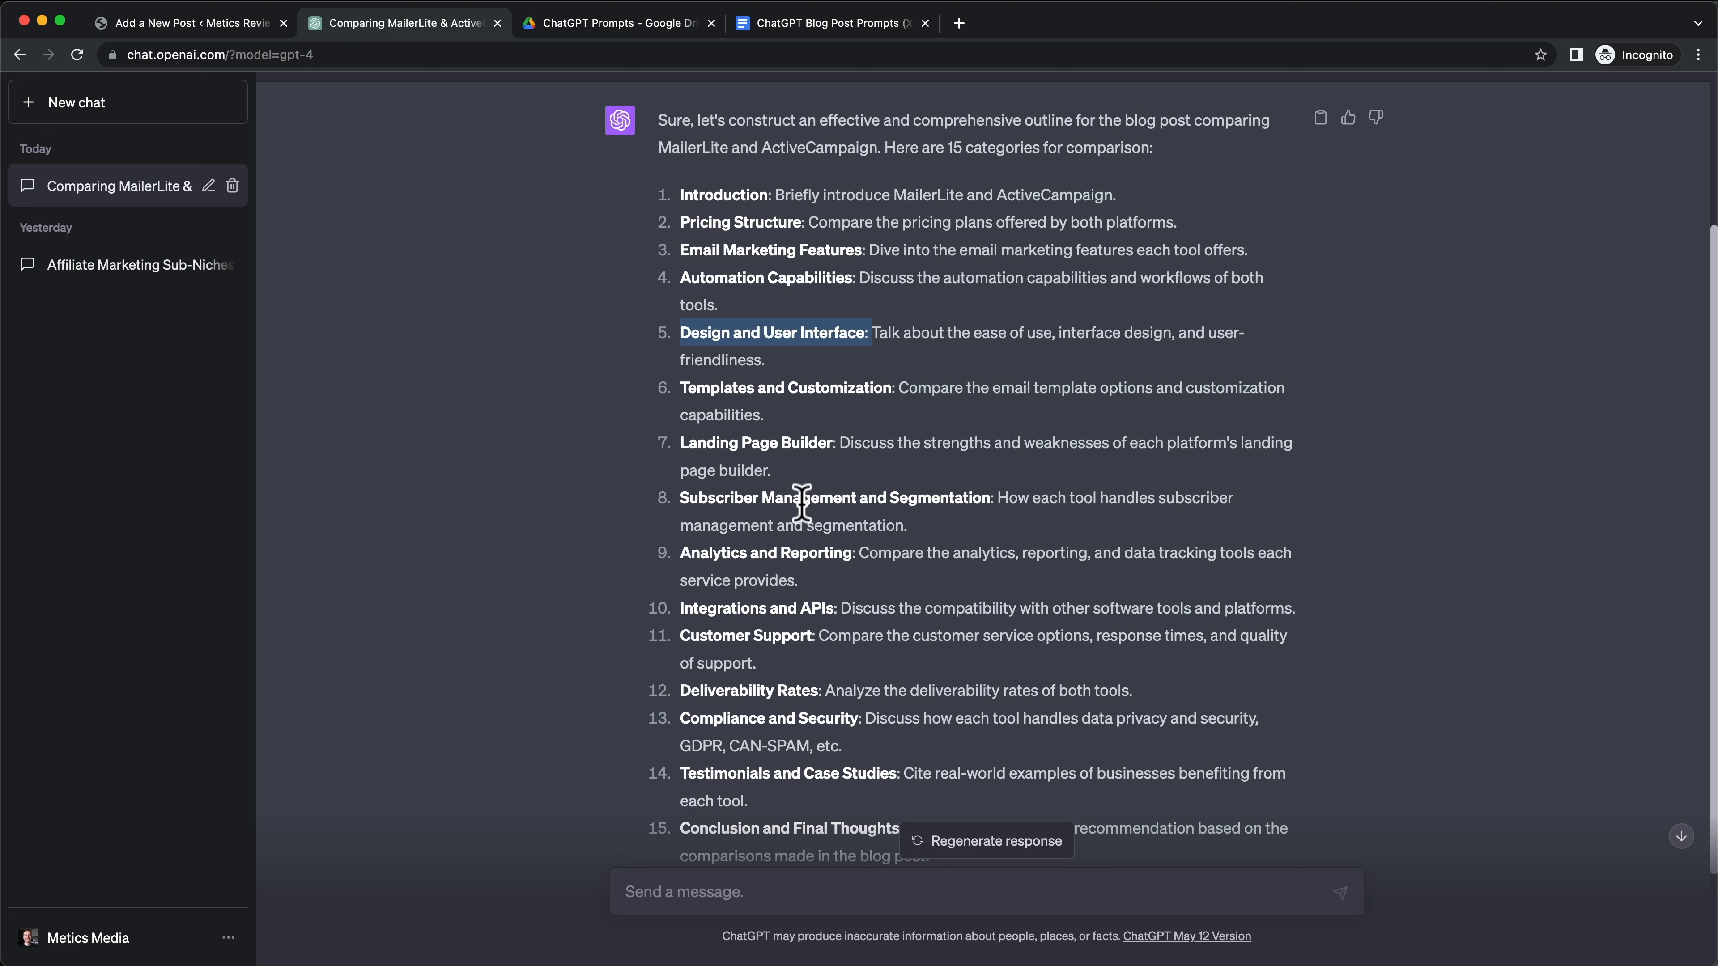
click(824, 515)
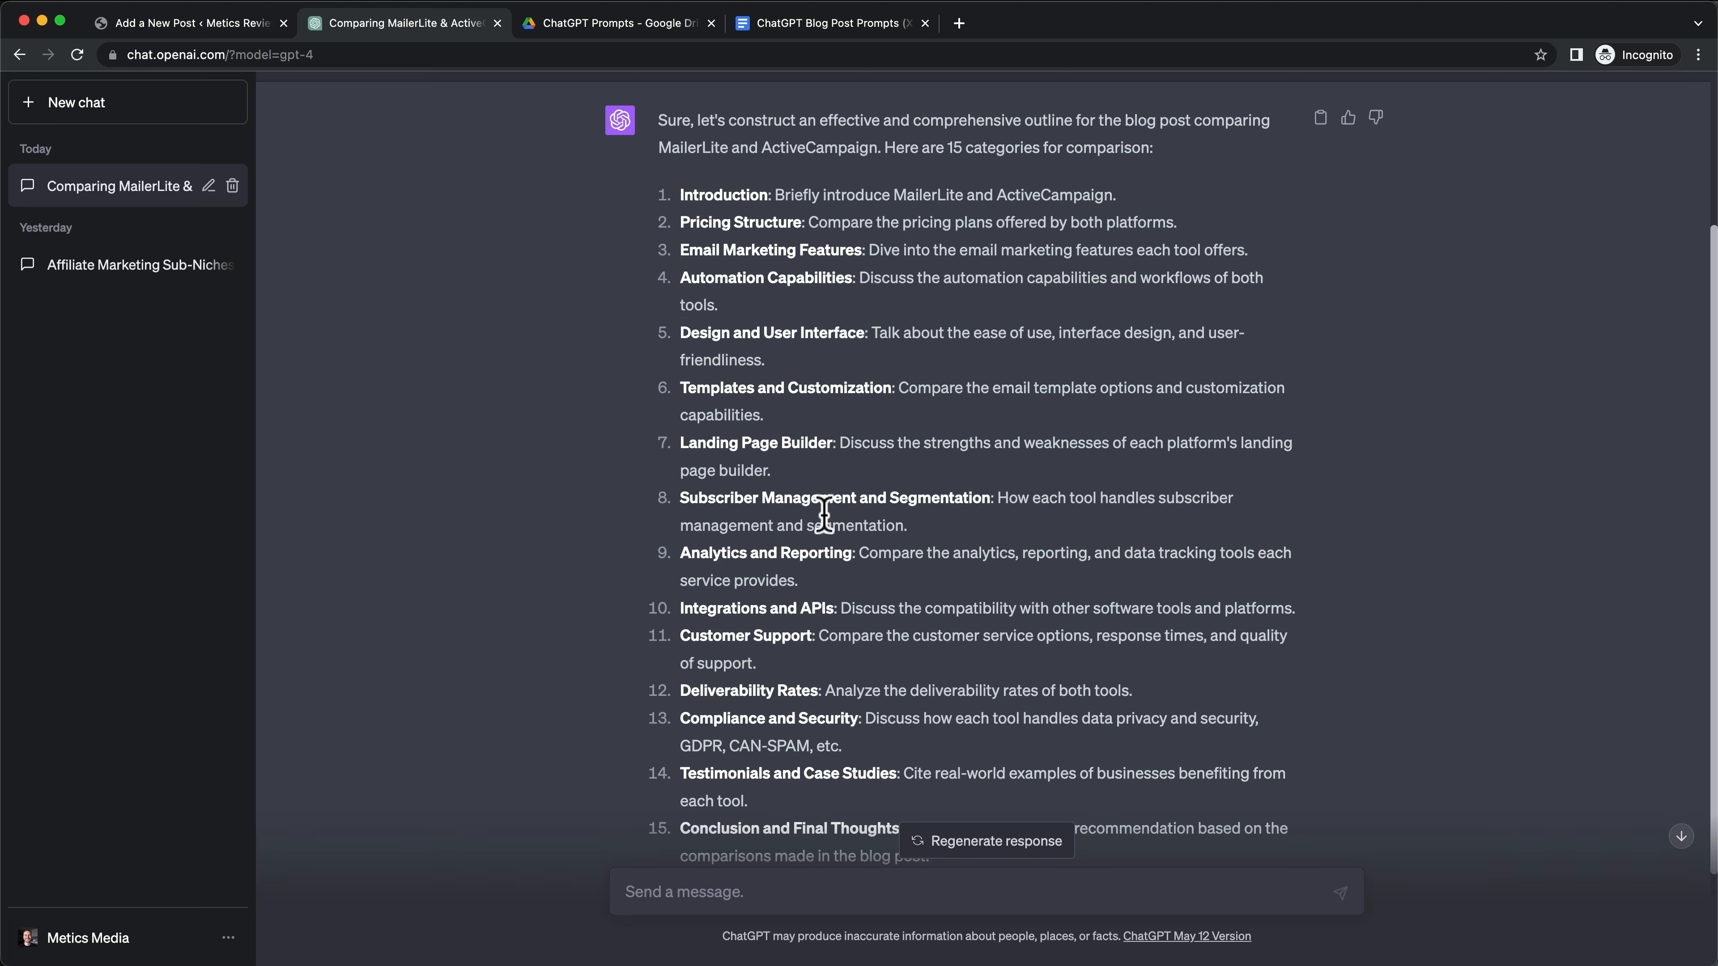
scroll(823, 515, up, 5)
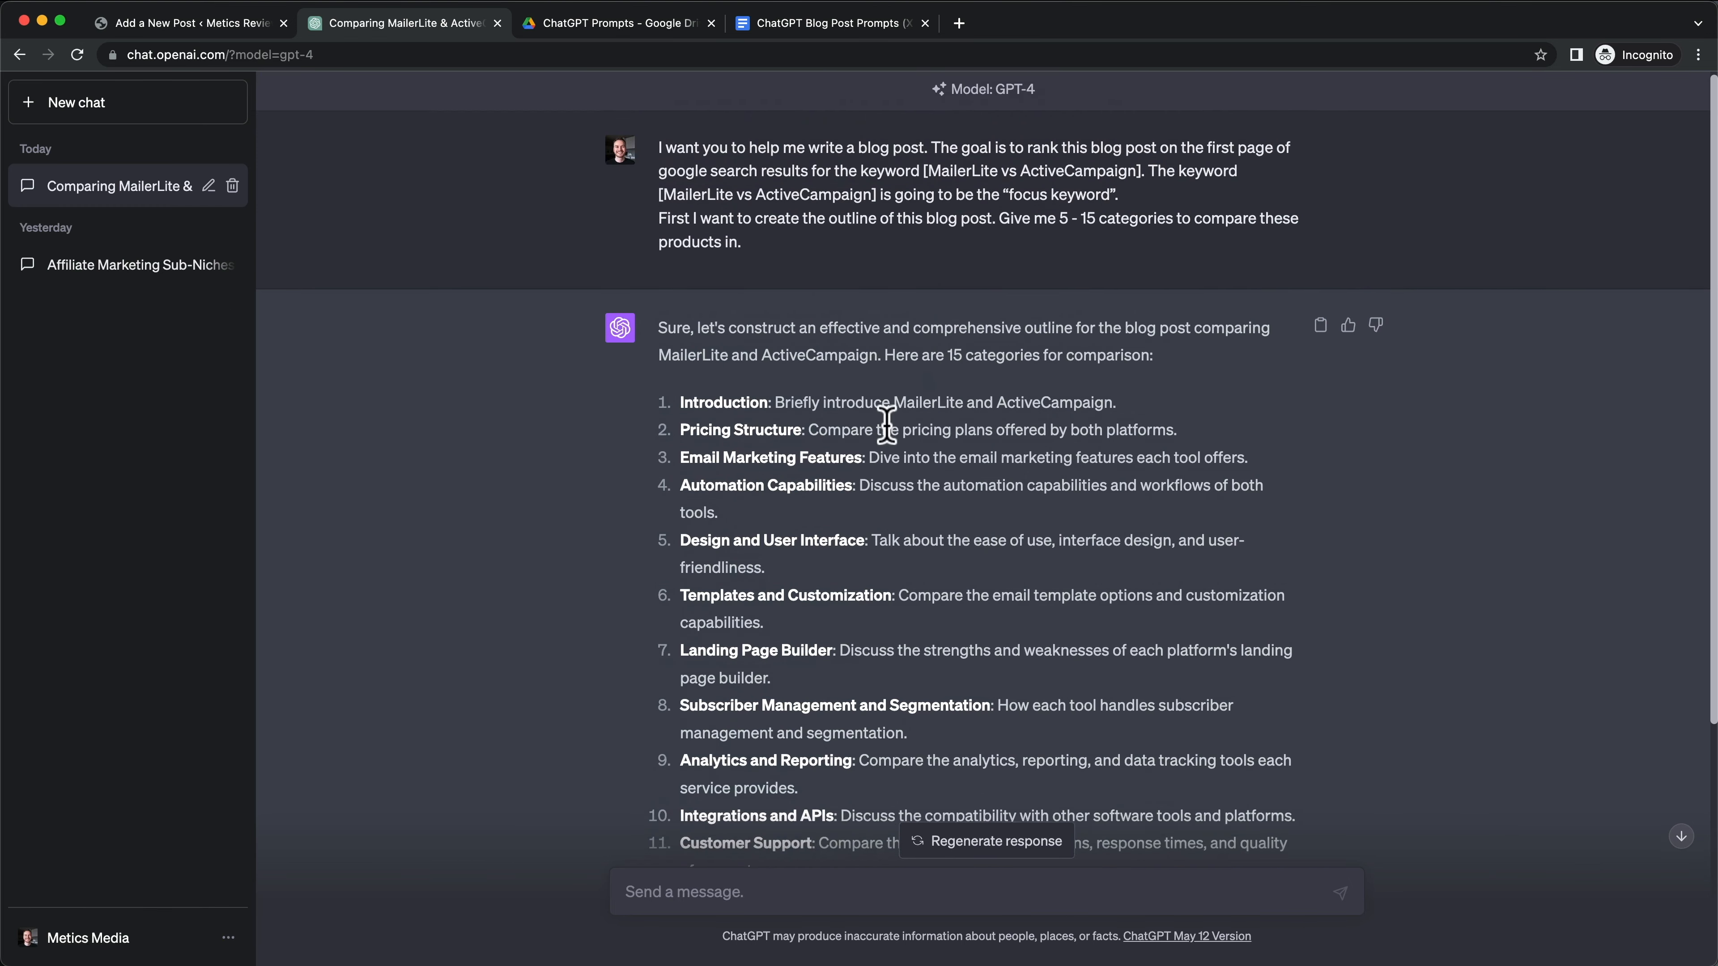
scroll(947, 474, down, 3)
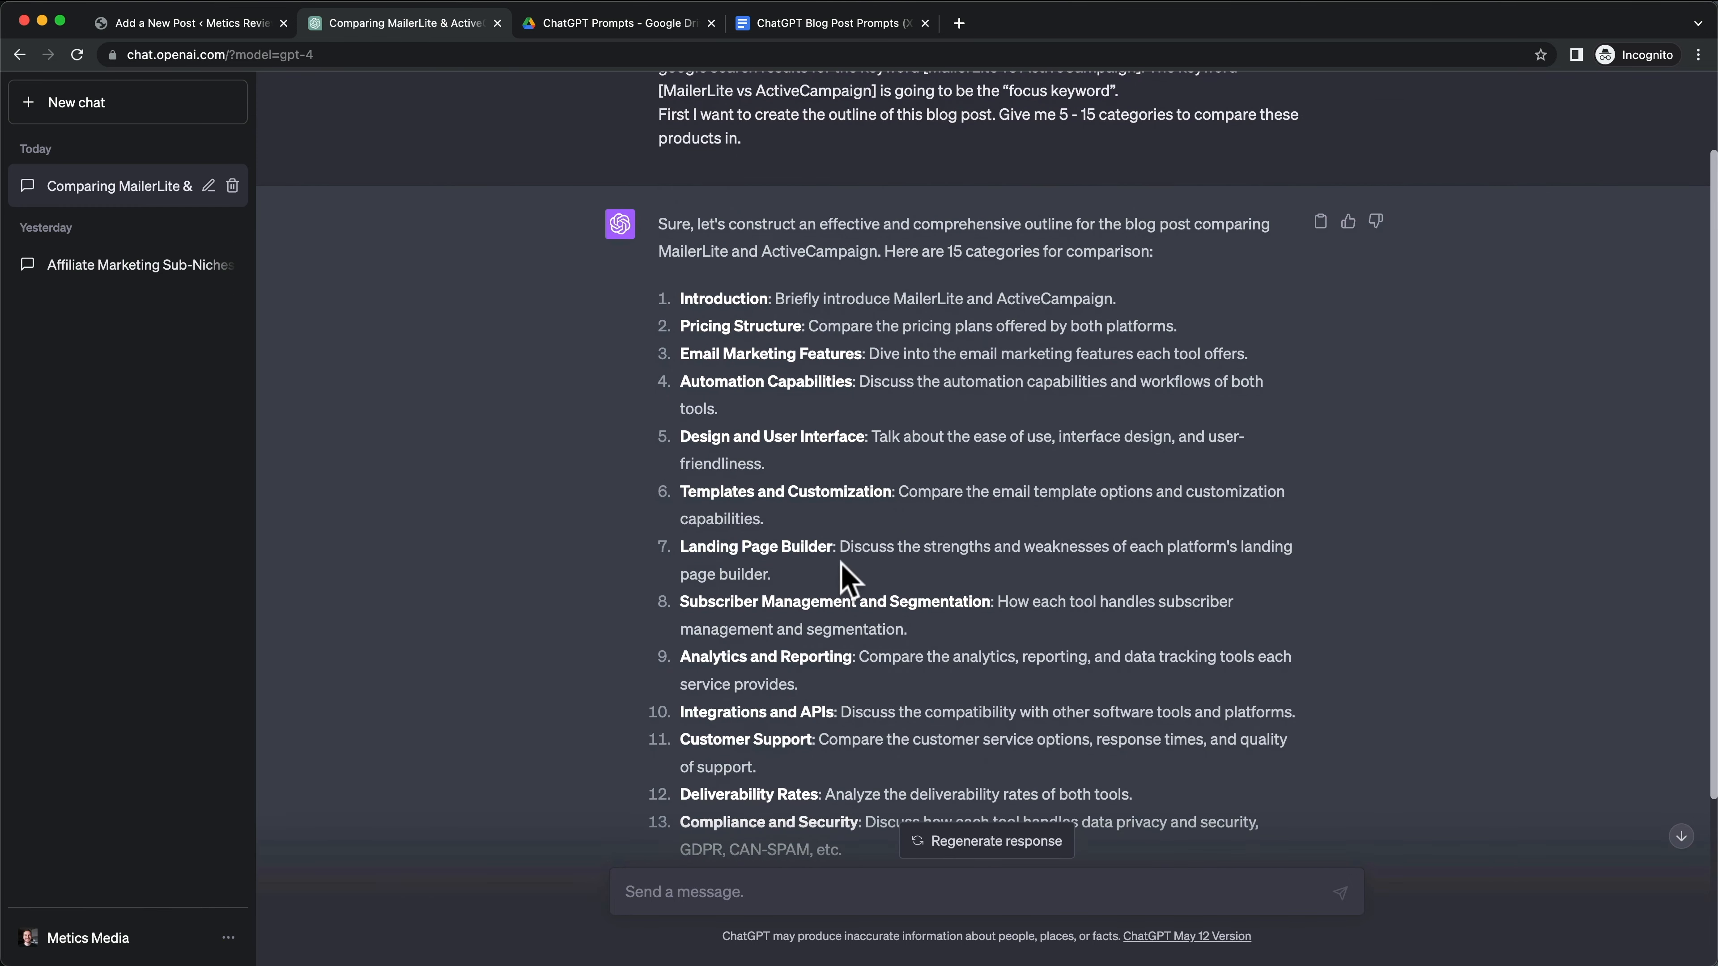
scroll(837, 555, down, 4)
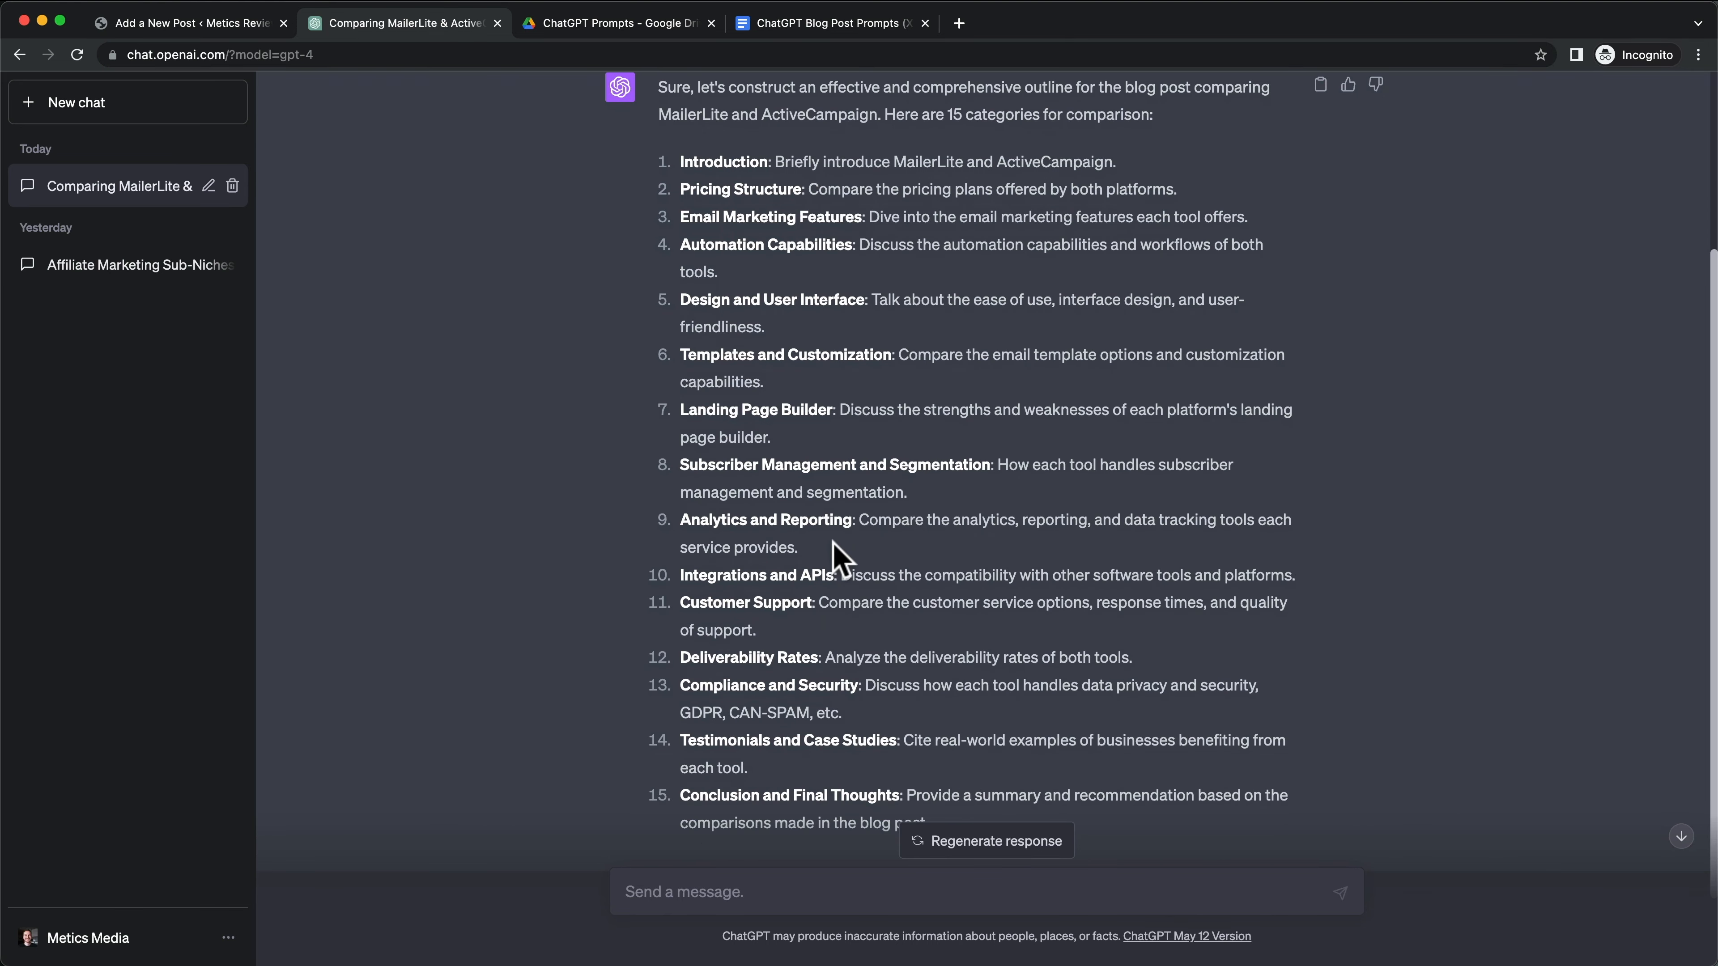
scroll(839, 548, up, 2)
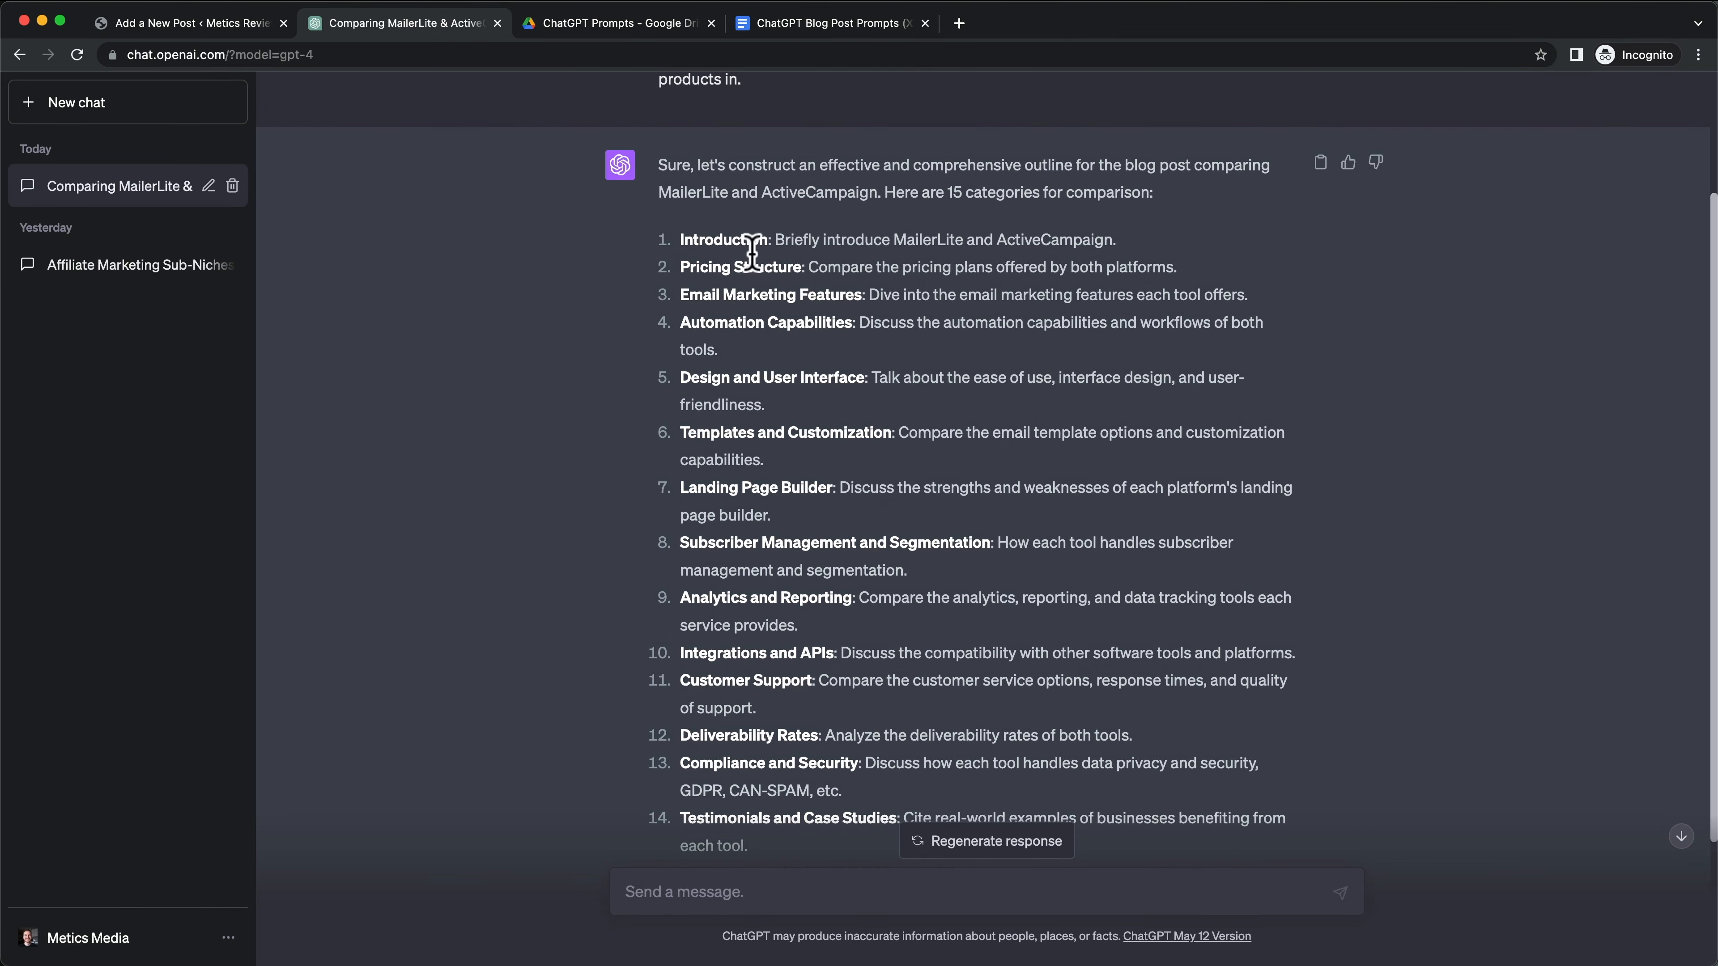
scroll(736, 379, down, 1)
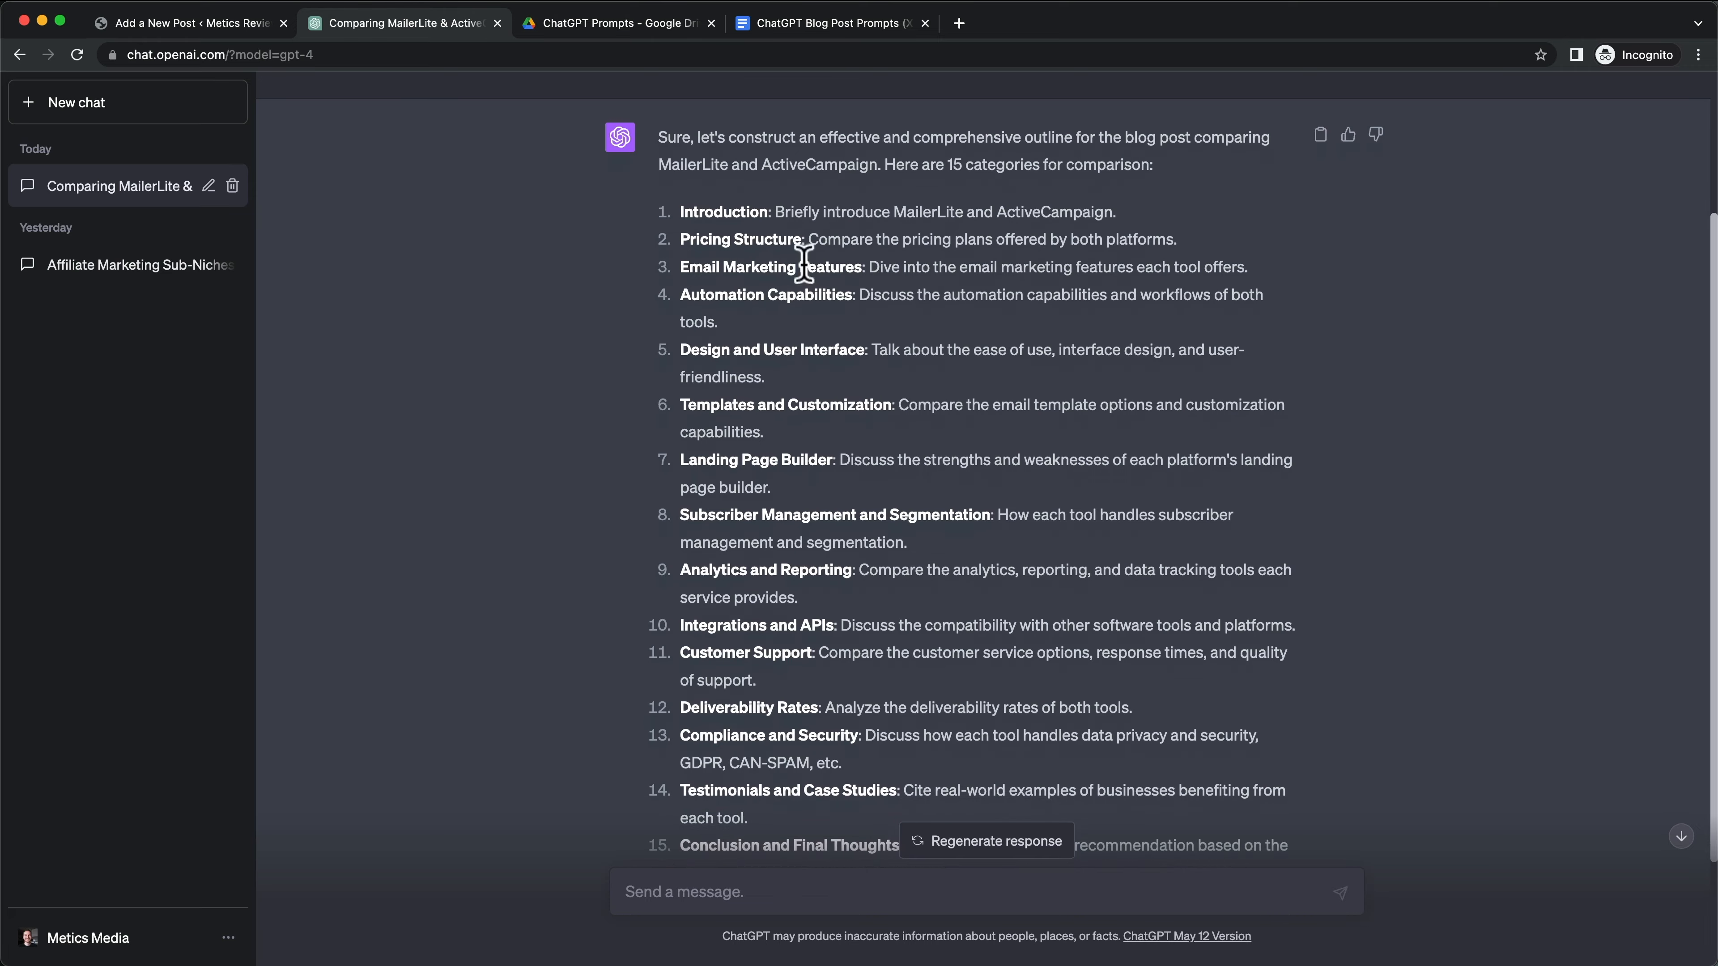
click(230, 20)
click(473, 324)
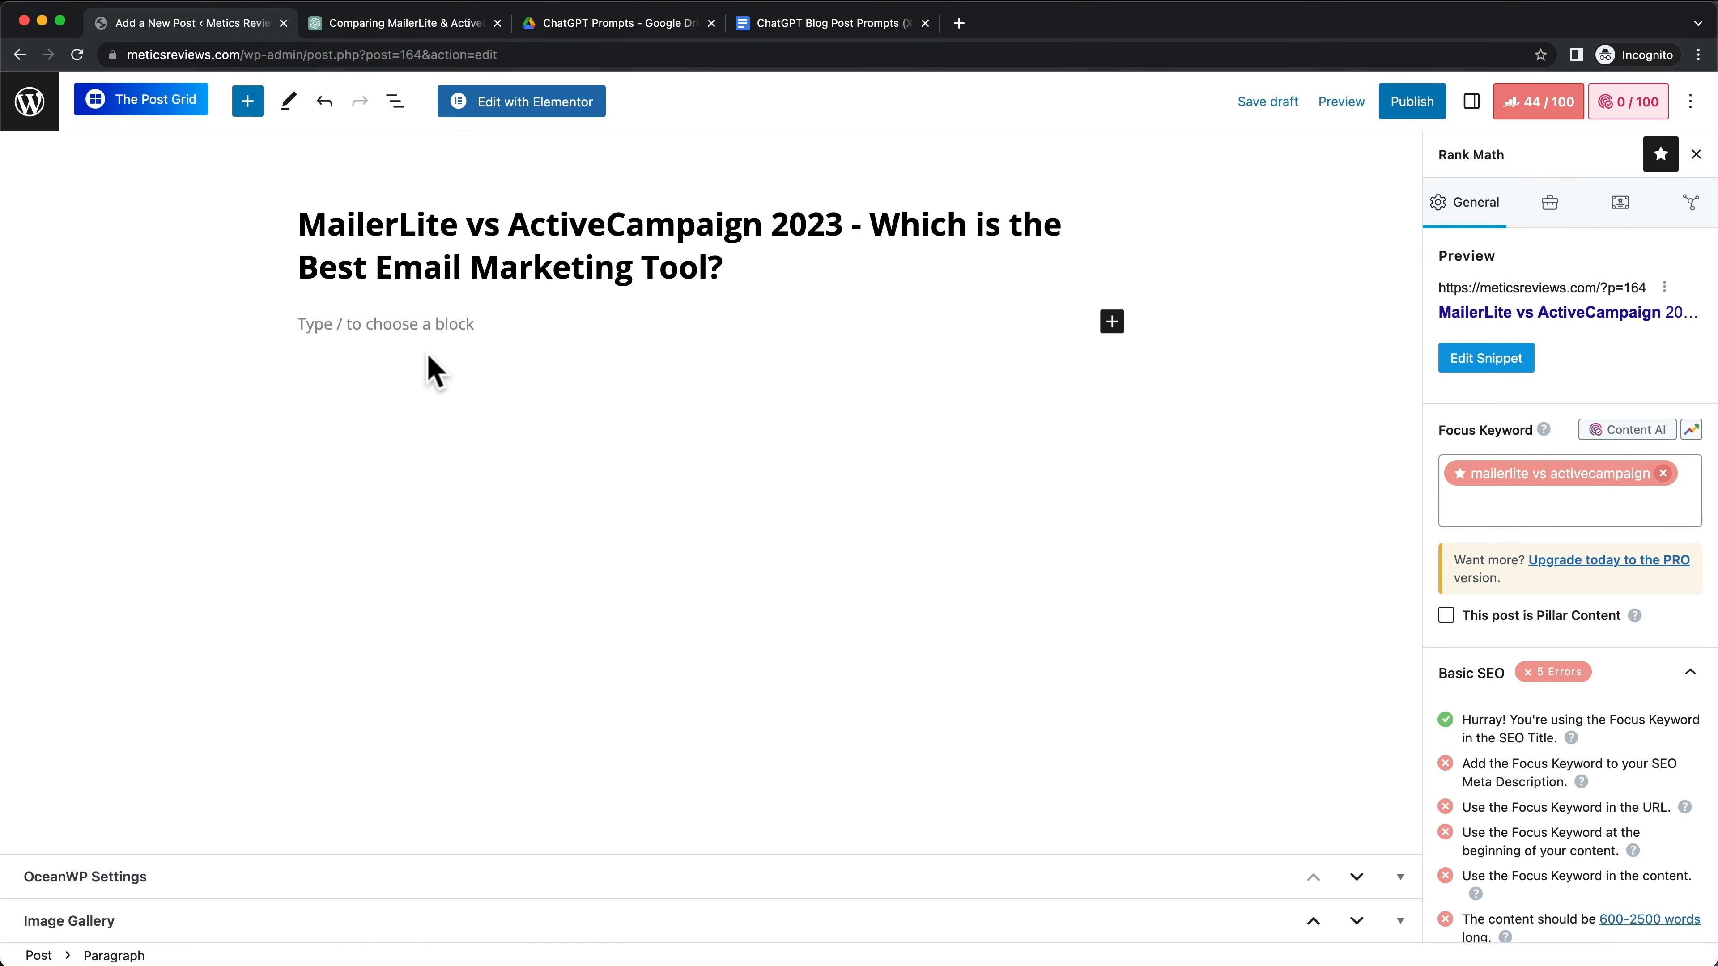
click(372, 24)
Step: Send ChatGPT "Please give me just the titles and format them as an H2 so I can copy and paste them into my wordpress blog post editor."
scroll(845, 394, down, 3)
click(966, 892)
text(Please give me just the titles and format them as an H2 so I can copy and paste them into my wordpress blog post editor.)
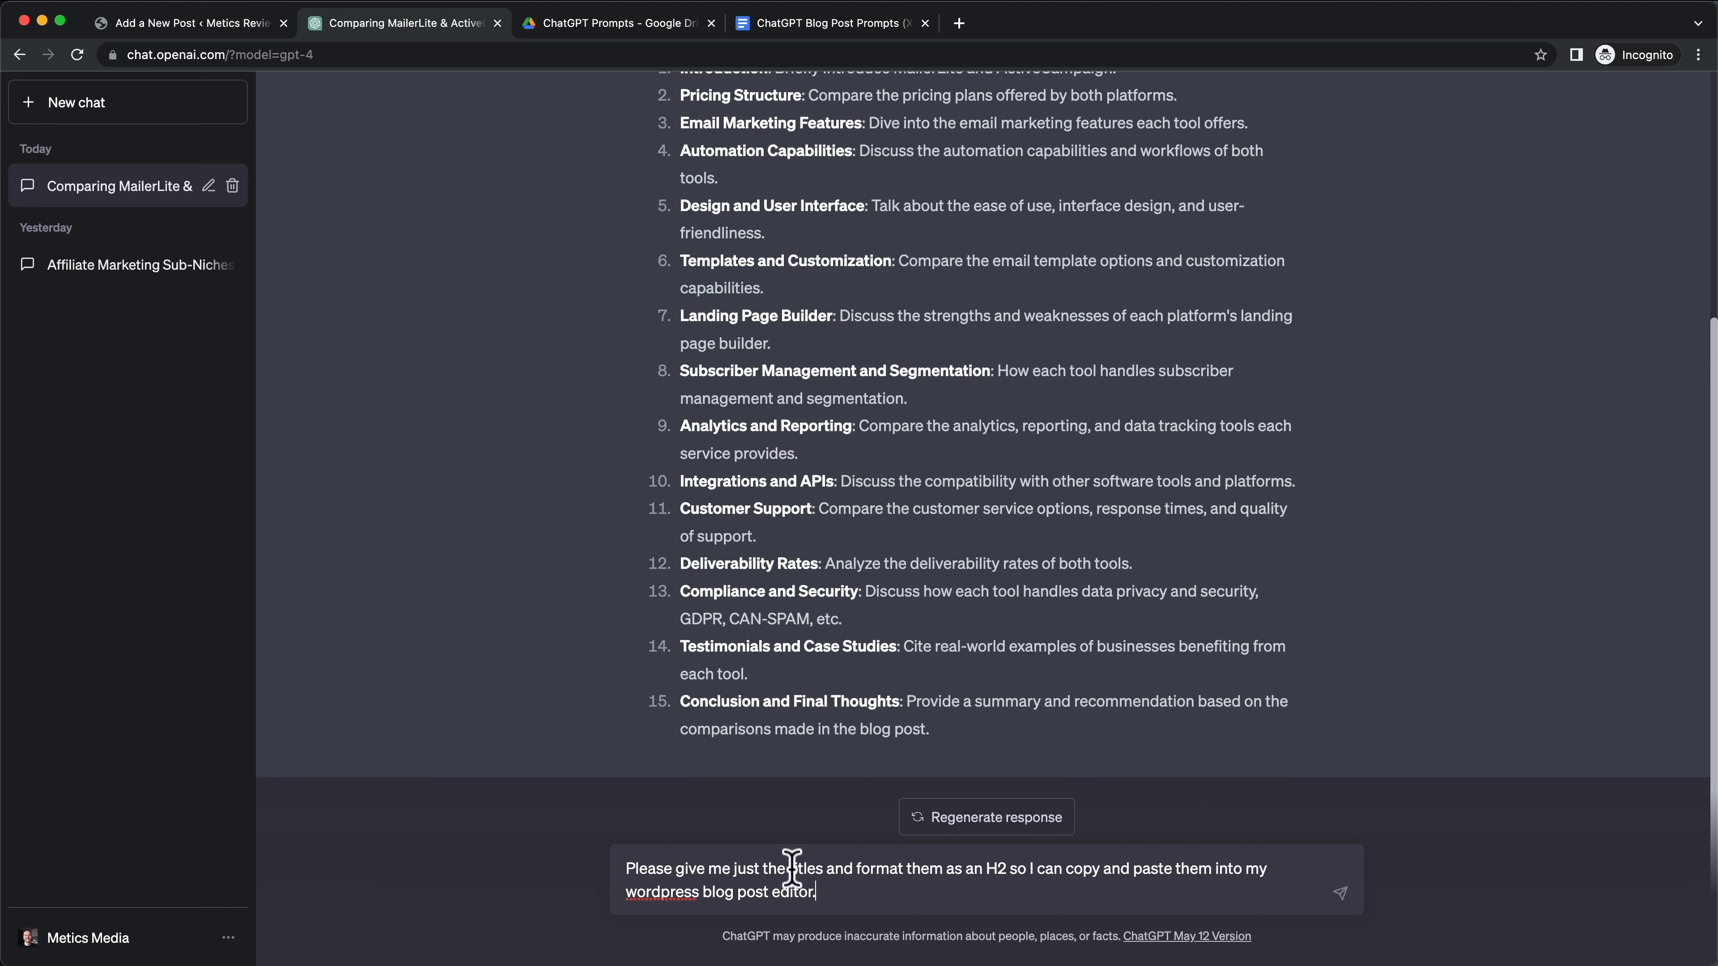
drag(678, 647, 896, 646)
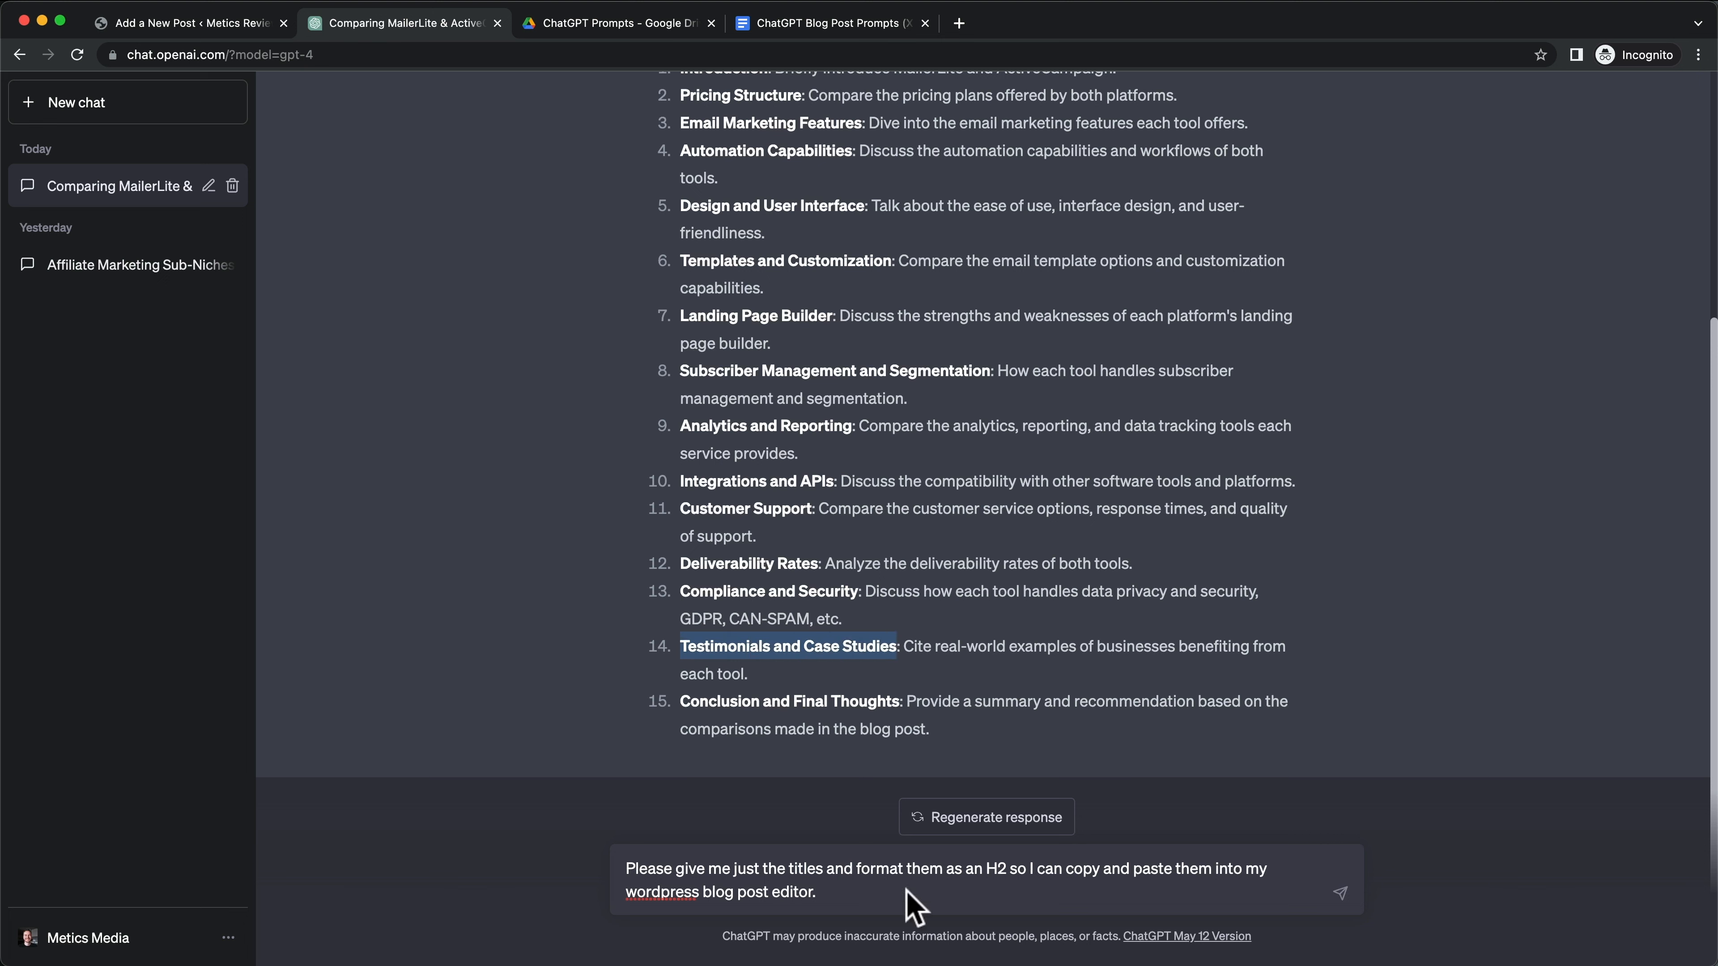
click(986, 869)
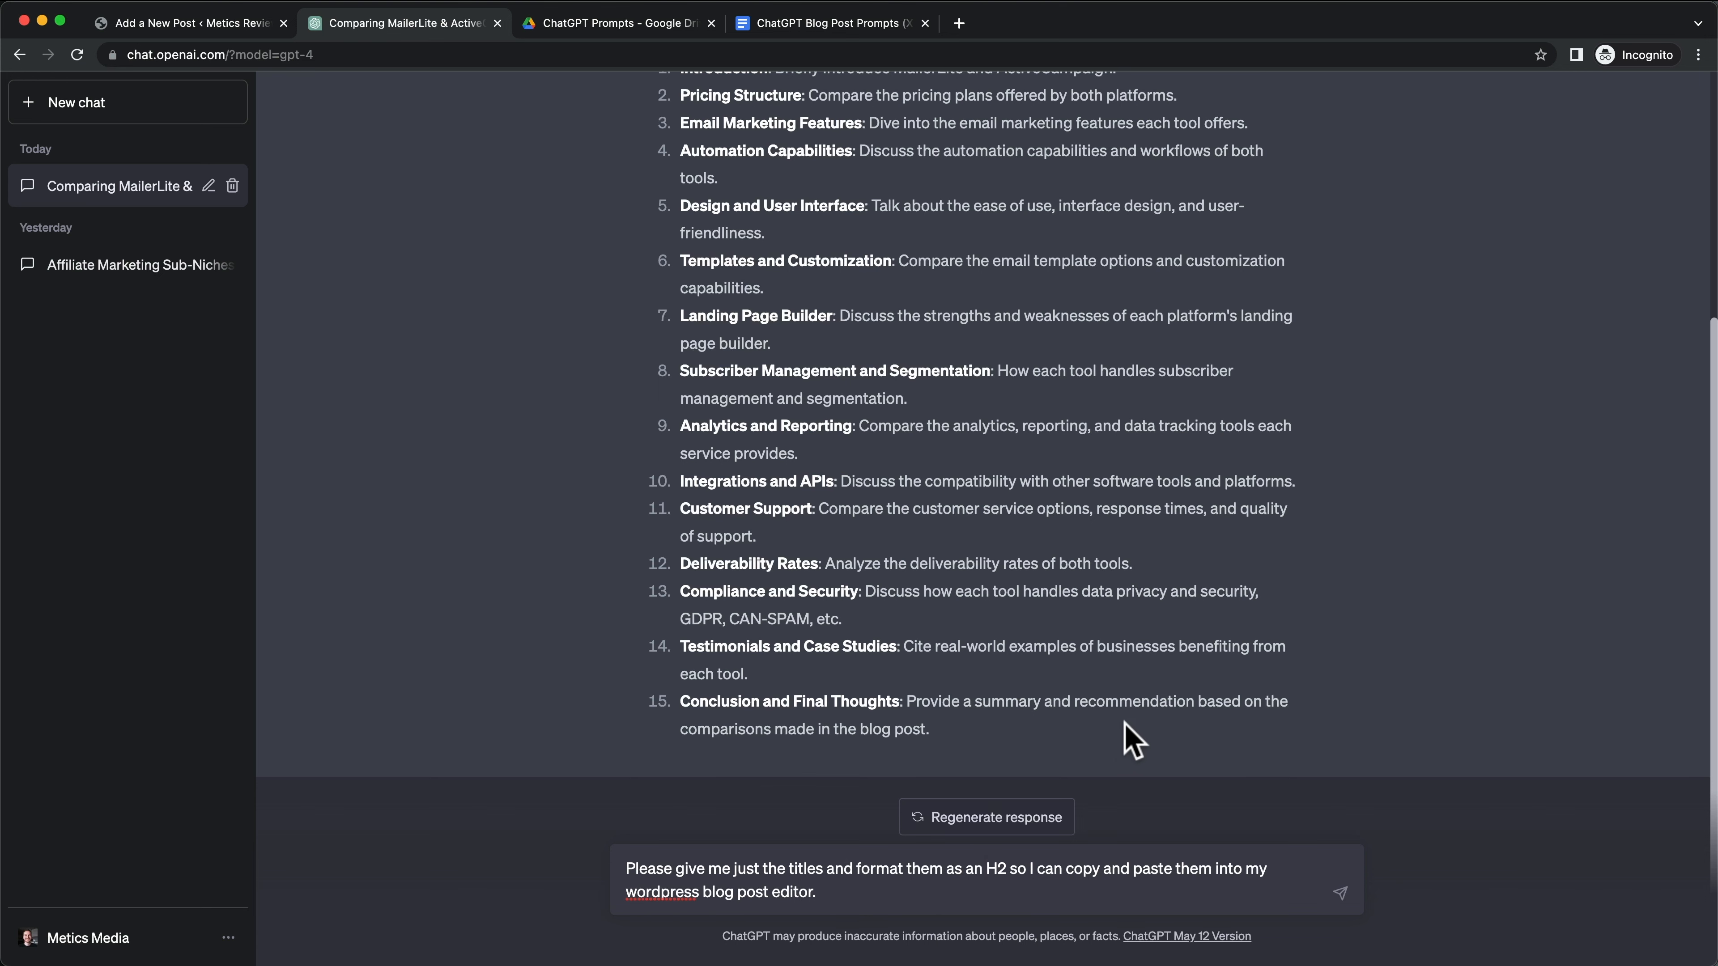
click(817, 893)
key(Return)
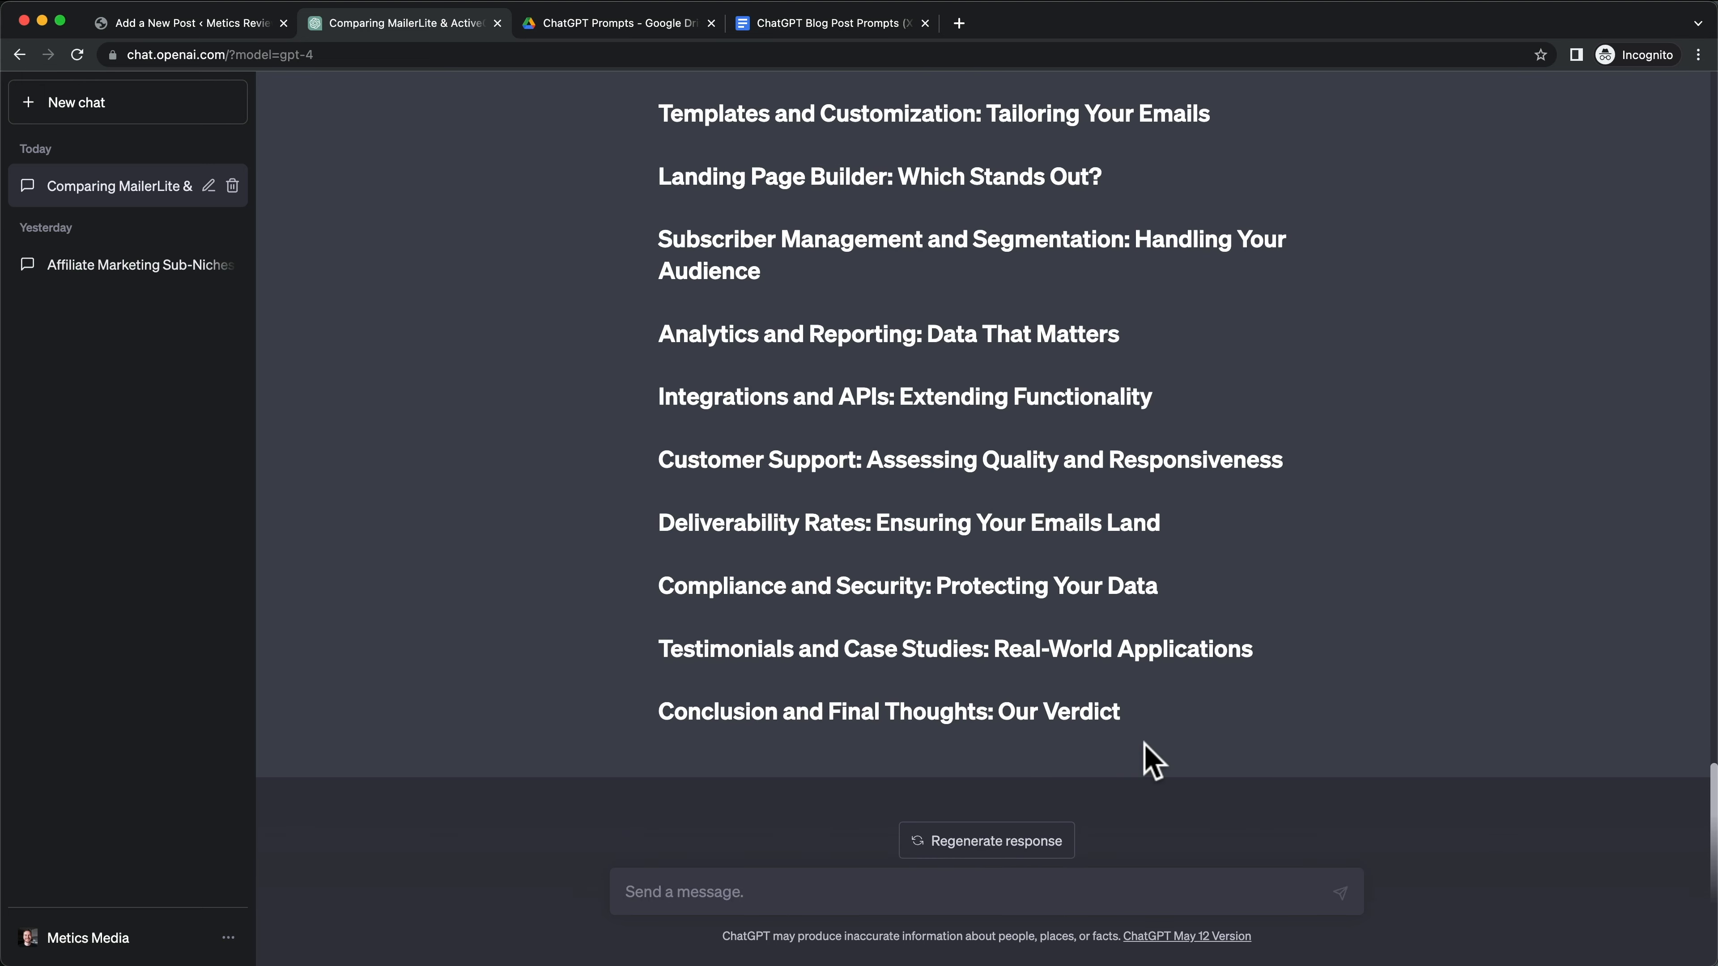
Step: Review ChatGPT's numbered H2 titles, the follow-up request to remove the numbers, and the revised list of section headings
scroll(1153, 762, up, 20)
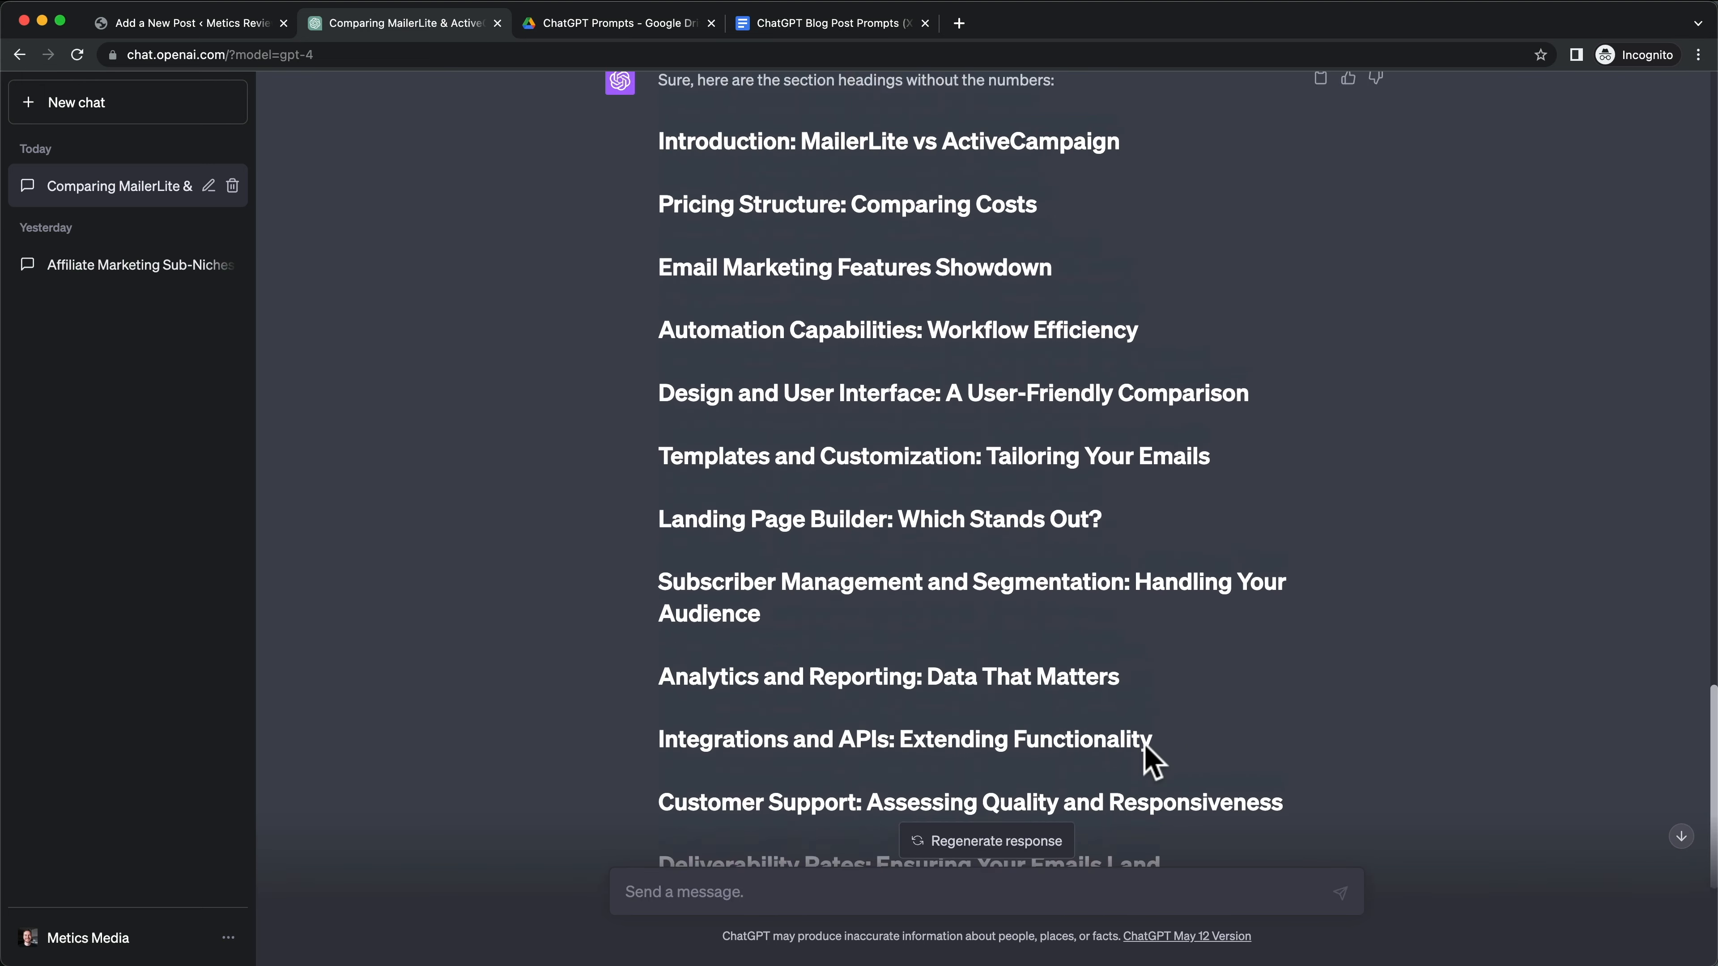
scroll(1153, 761, up, 15)
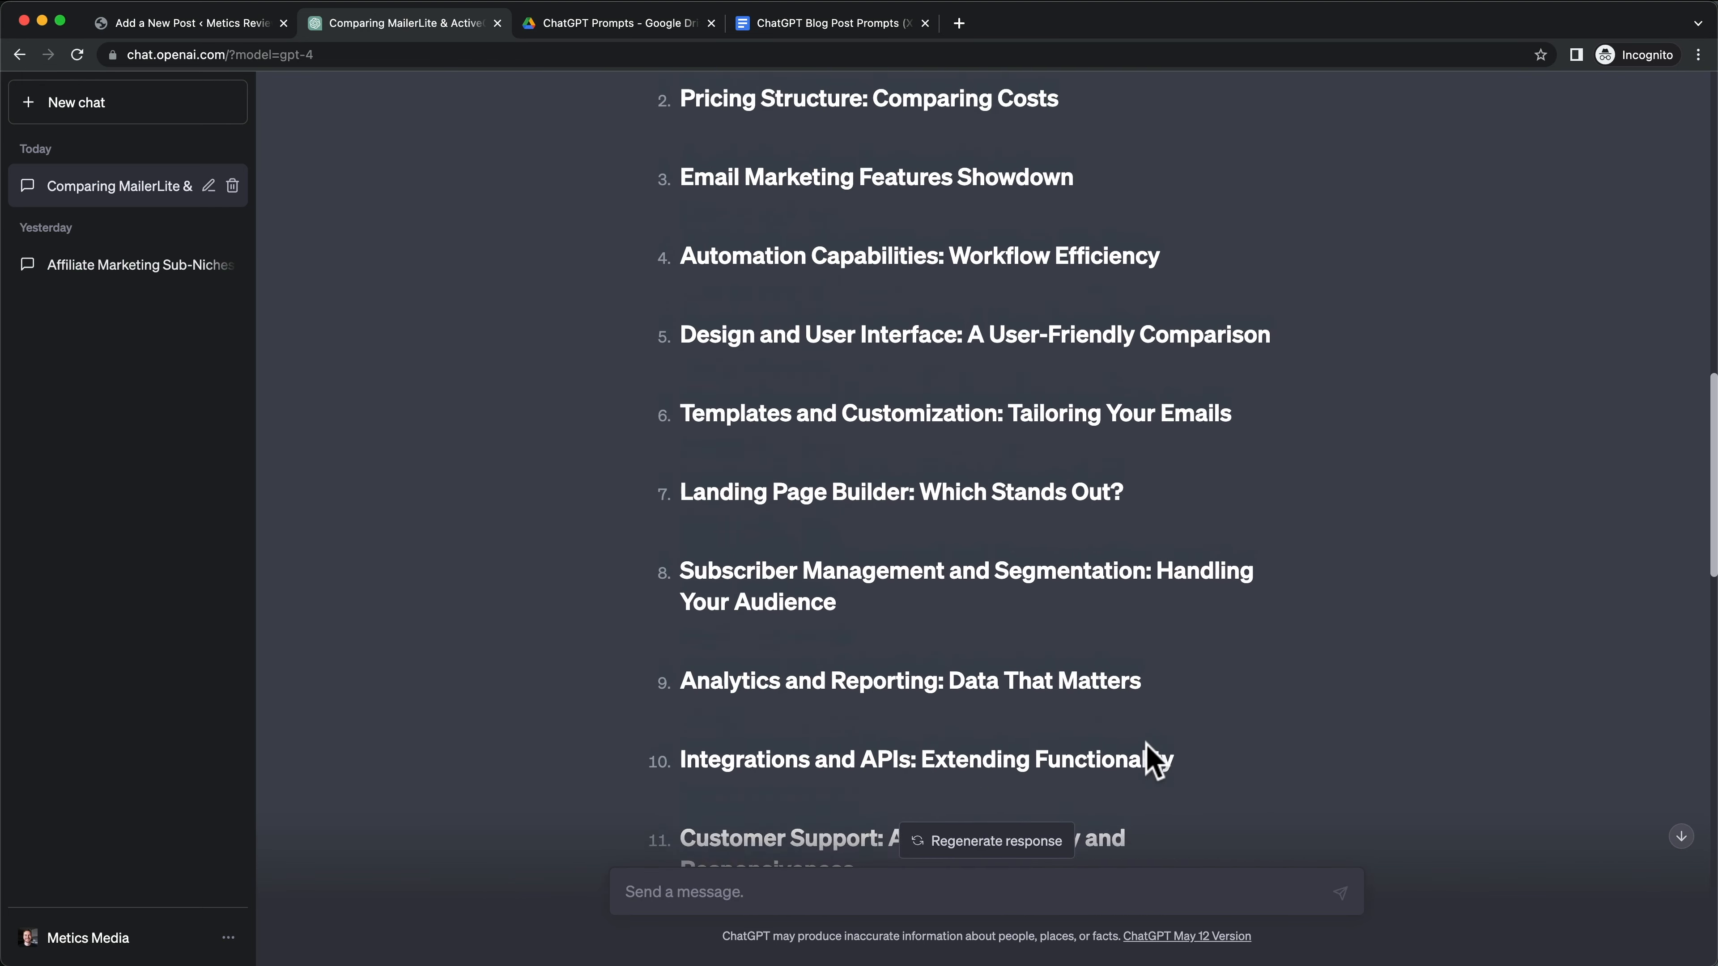
scroll(867, 533, down, 5)
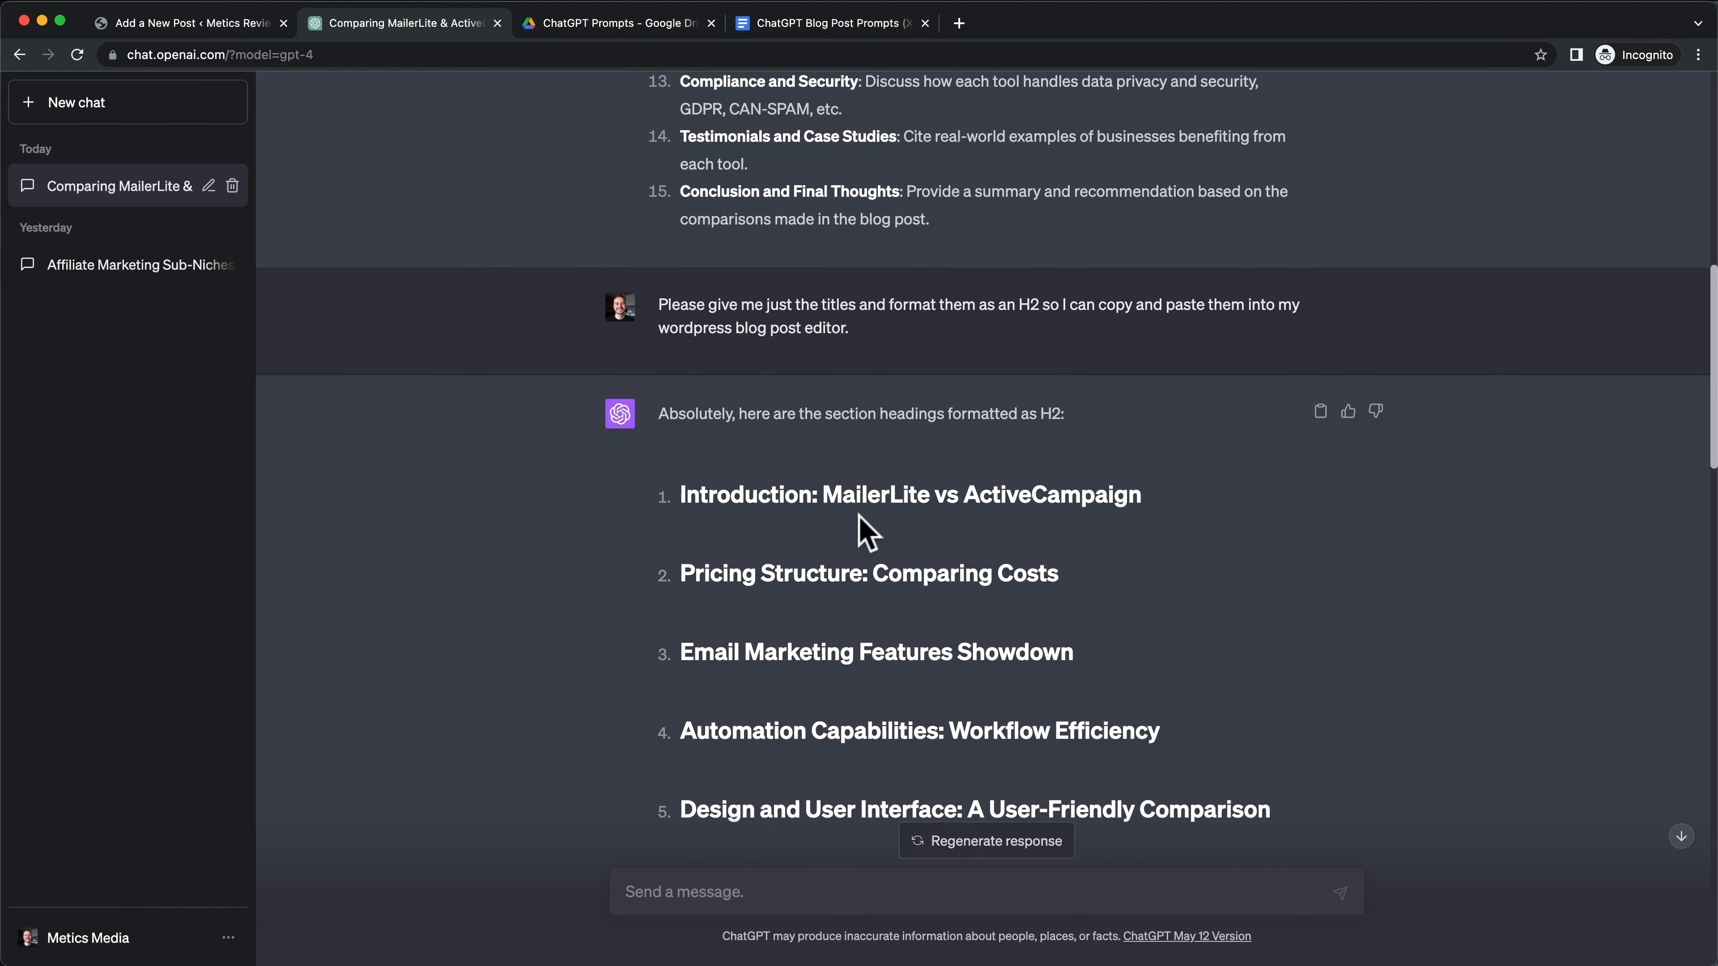
drag(682, 435, 990, 435)
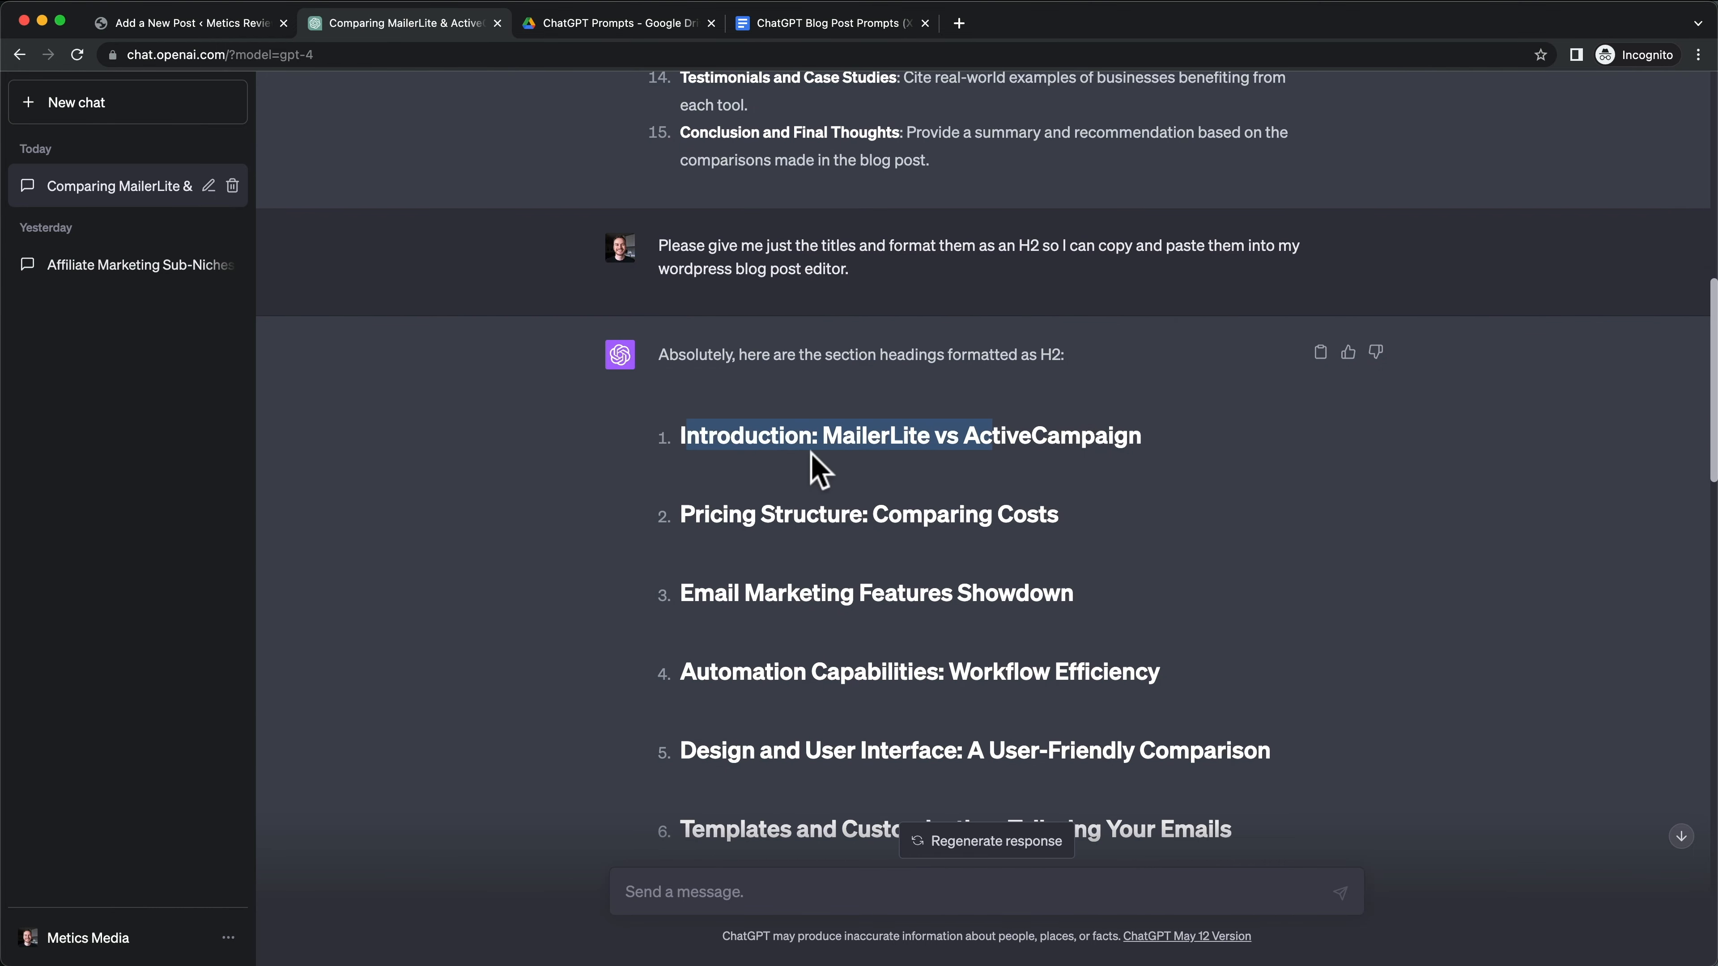
scroll(676, 437, down, 1)
drag(638, 416, 666, 417)
click(666, 415)
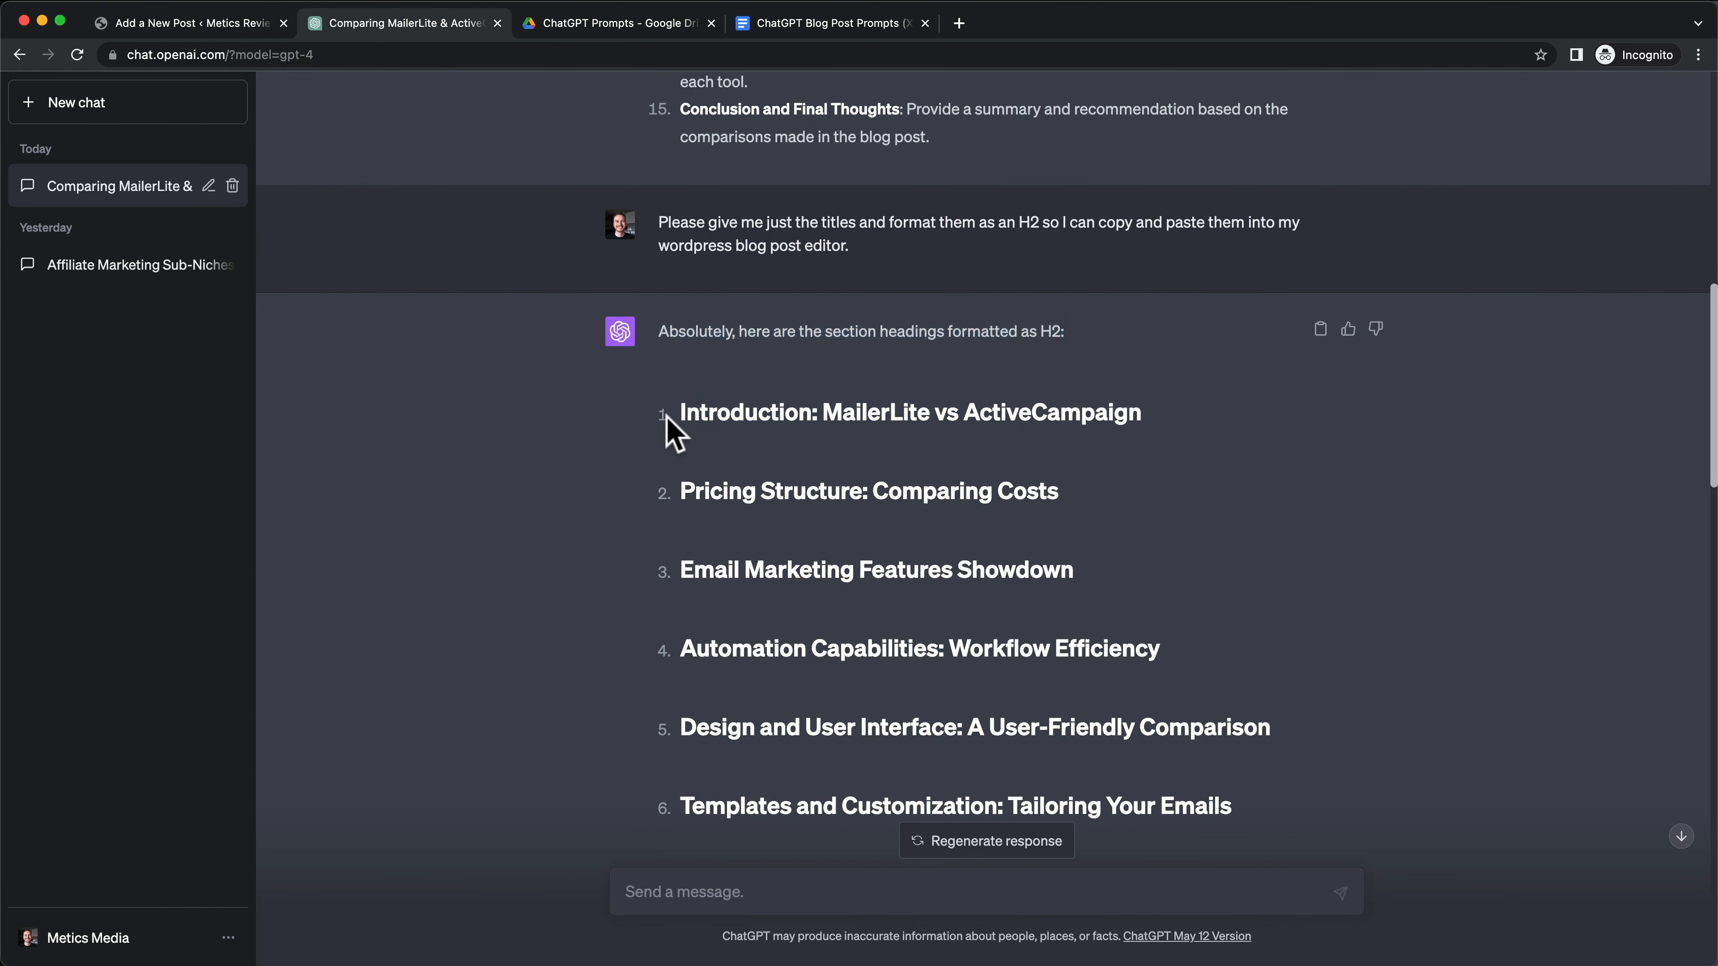
scroll(731, 457, down, 15)
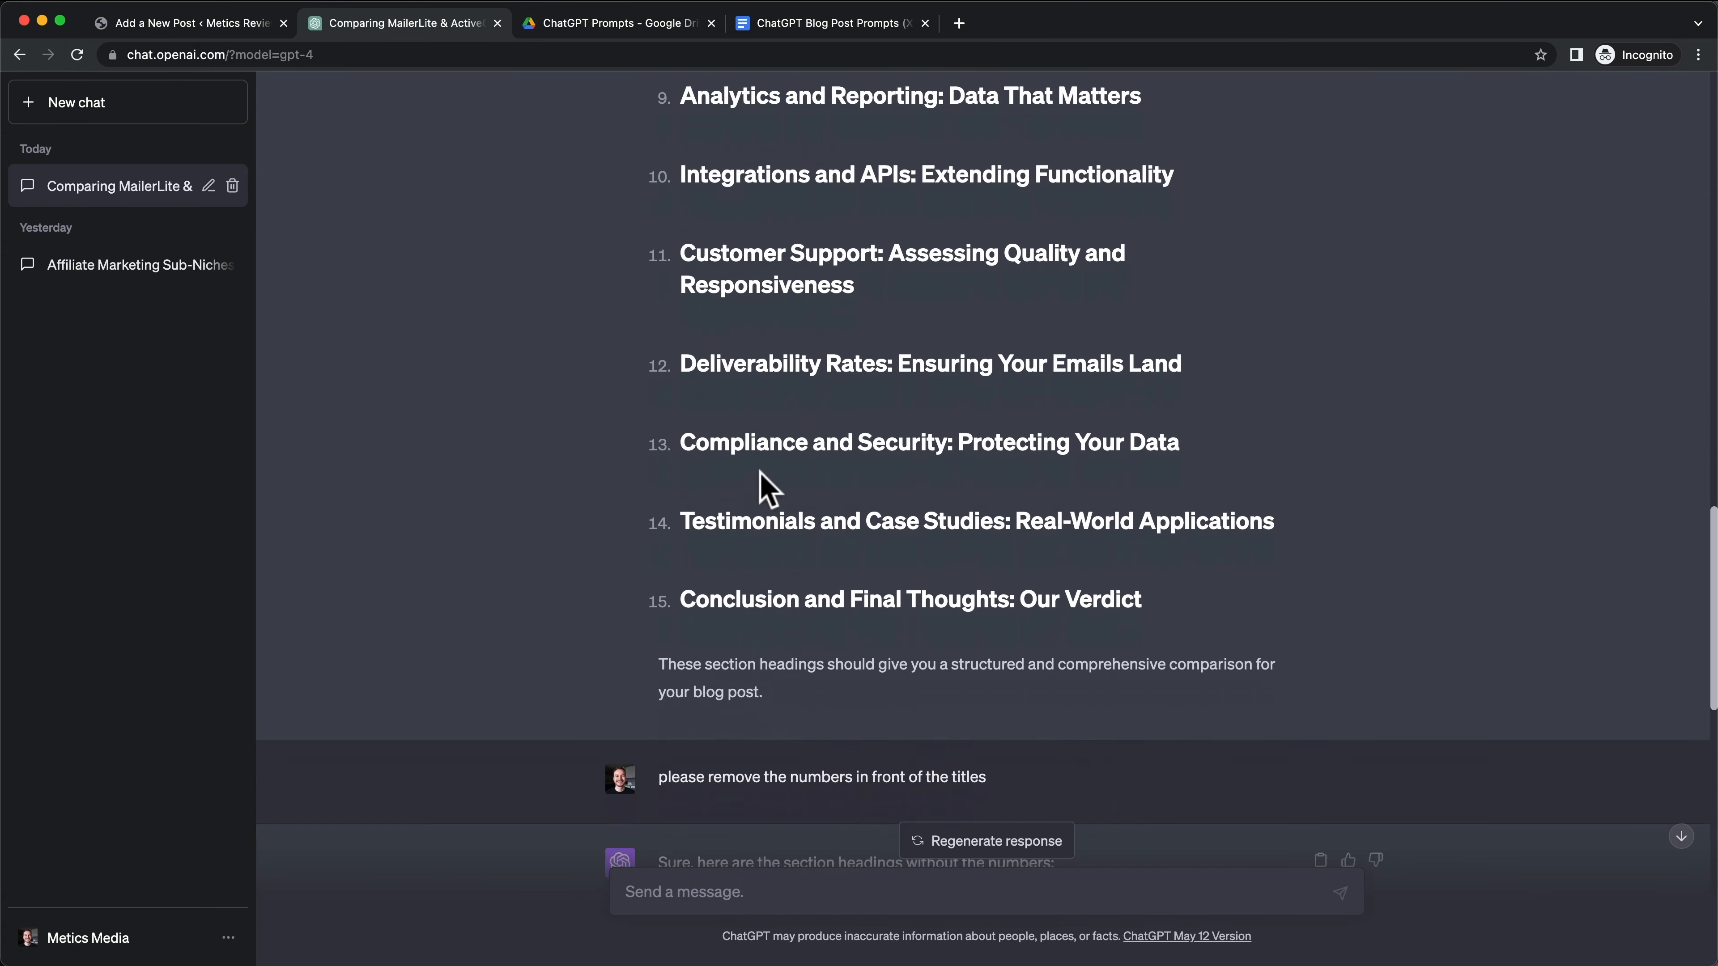
scroll(771, 646, down, 1)
drag(681, 606, 972, 609)
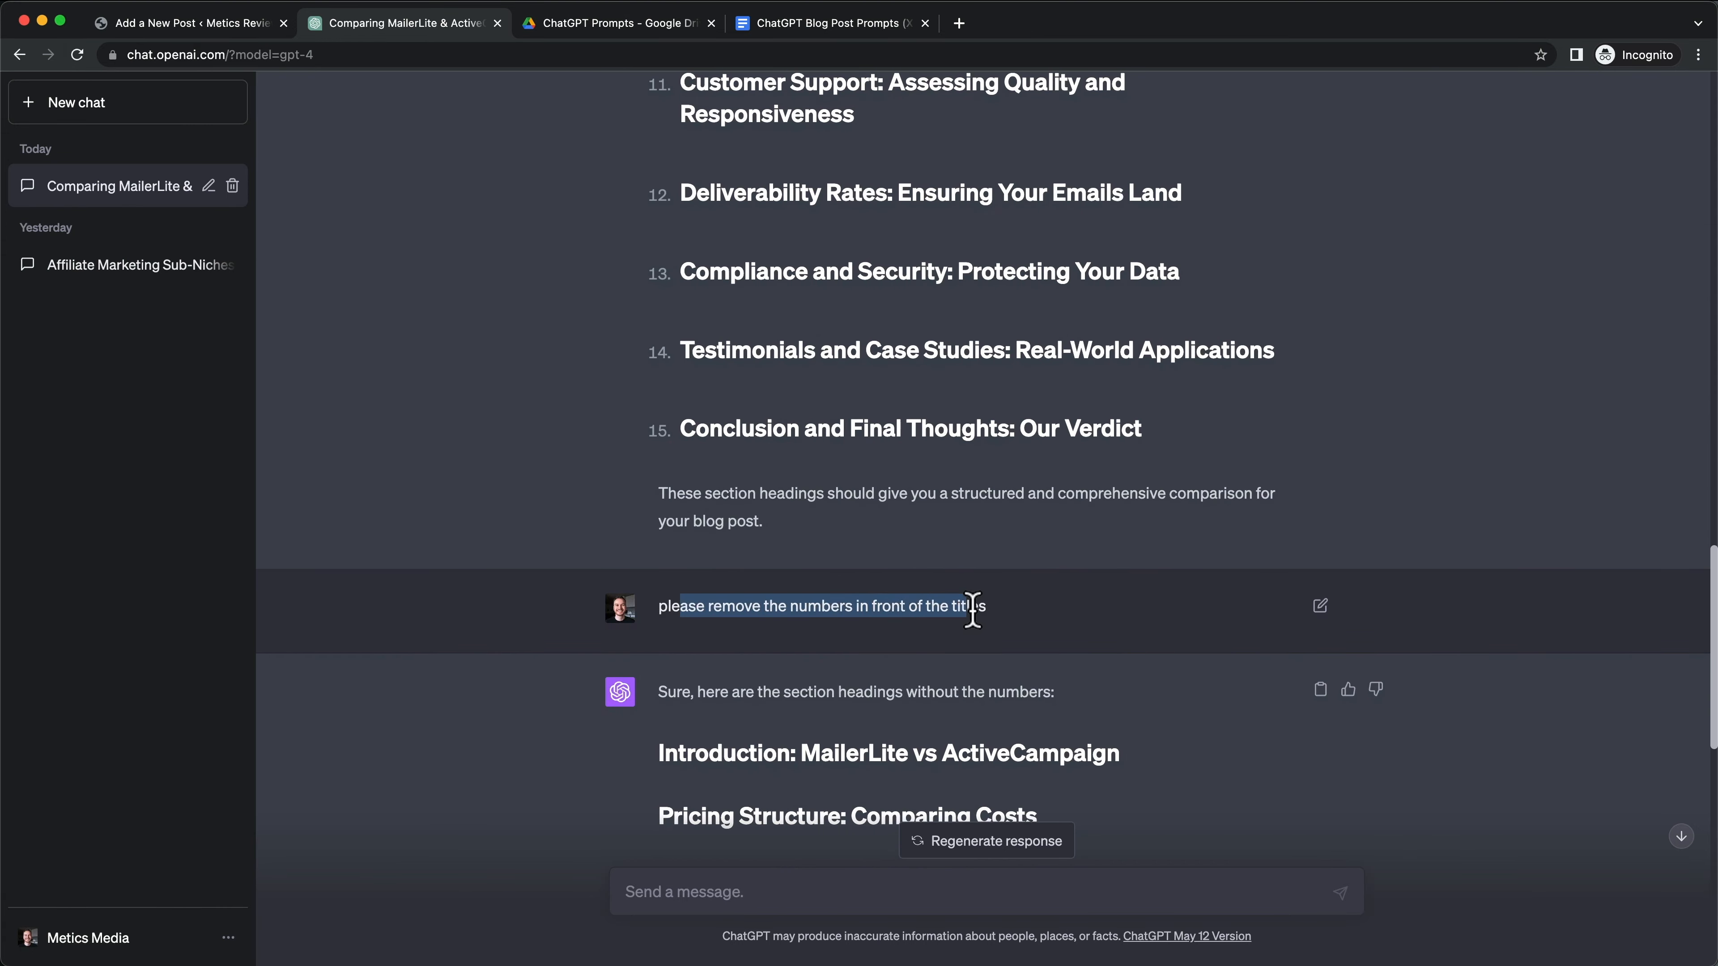
scroll(978, 621, down, 12)
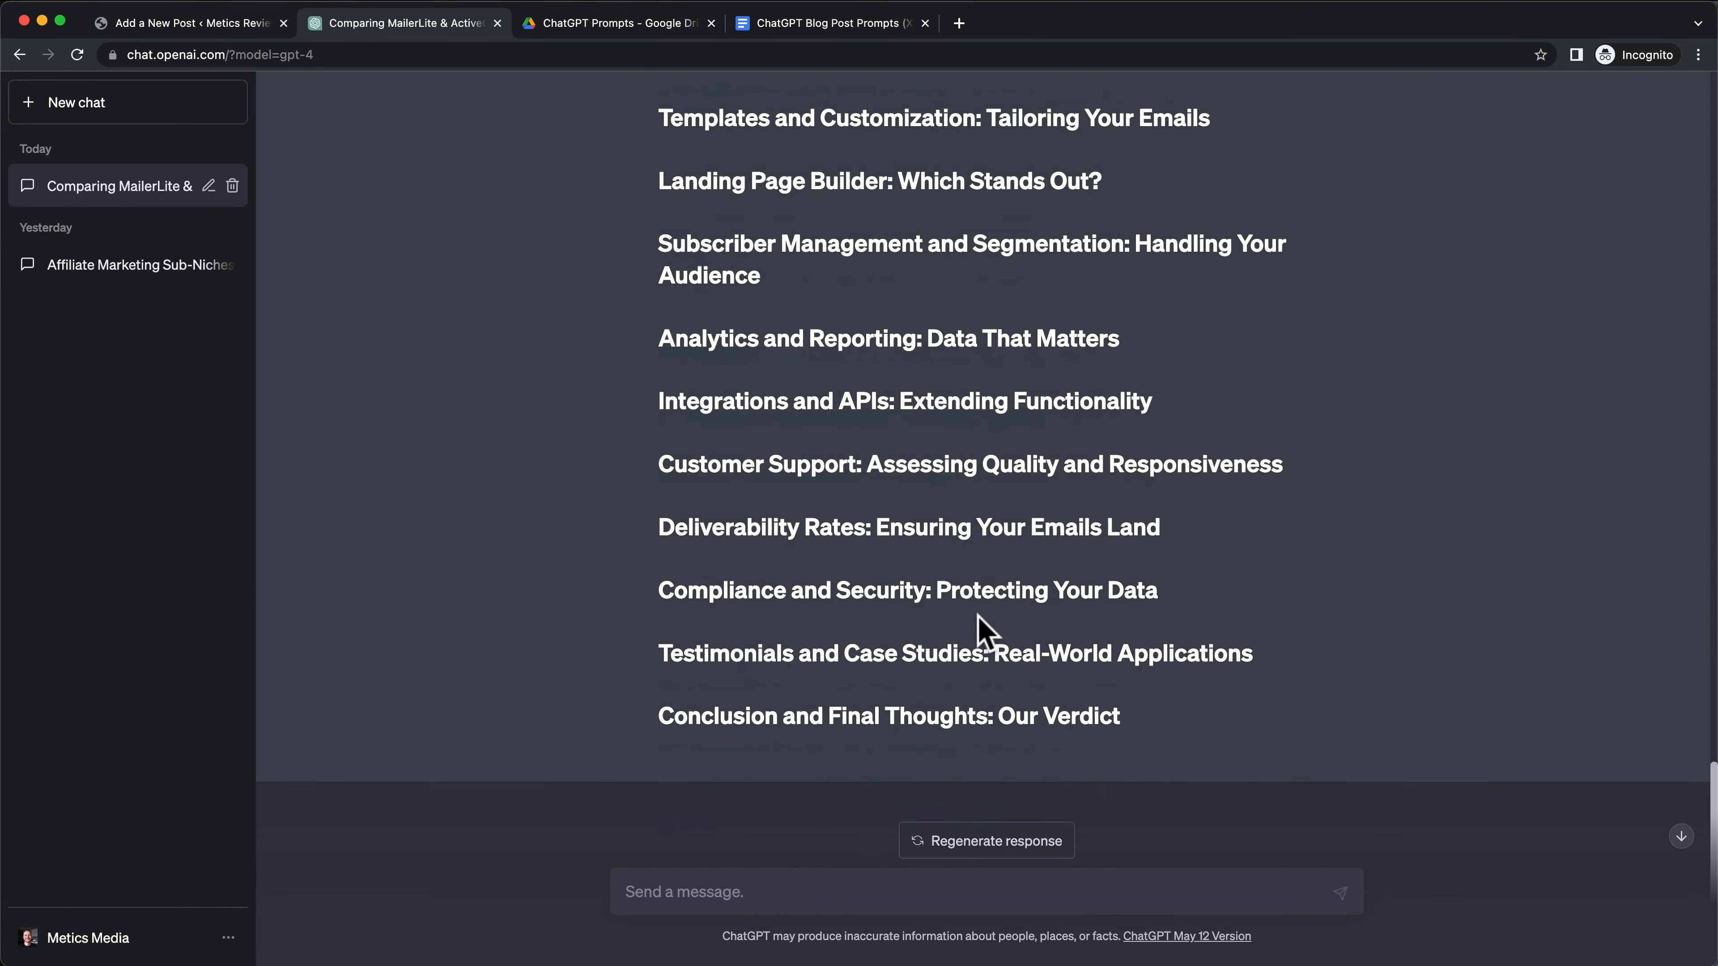
Step: Copy all the unnumbered section headings, from Introduction to Conclusion and Final Thoughts, from ChatGPT and paste them into the WordPress post
scroll(974, 623, up, 5)
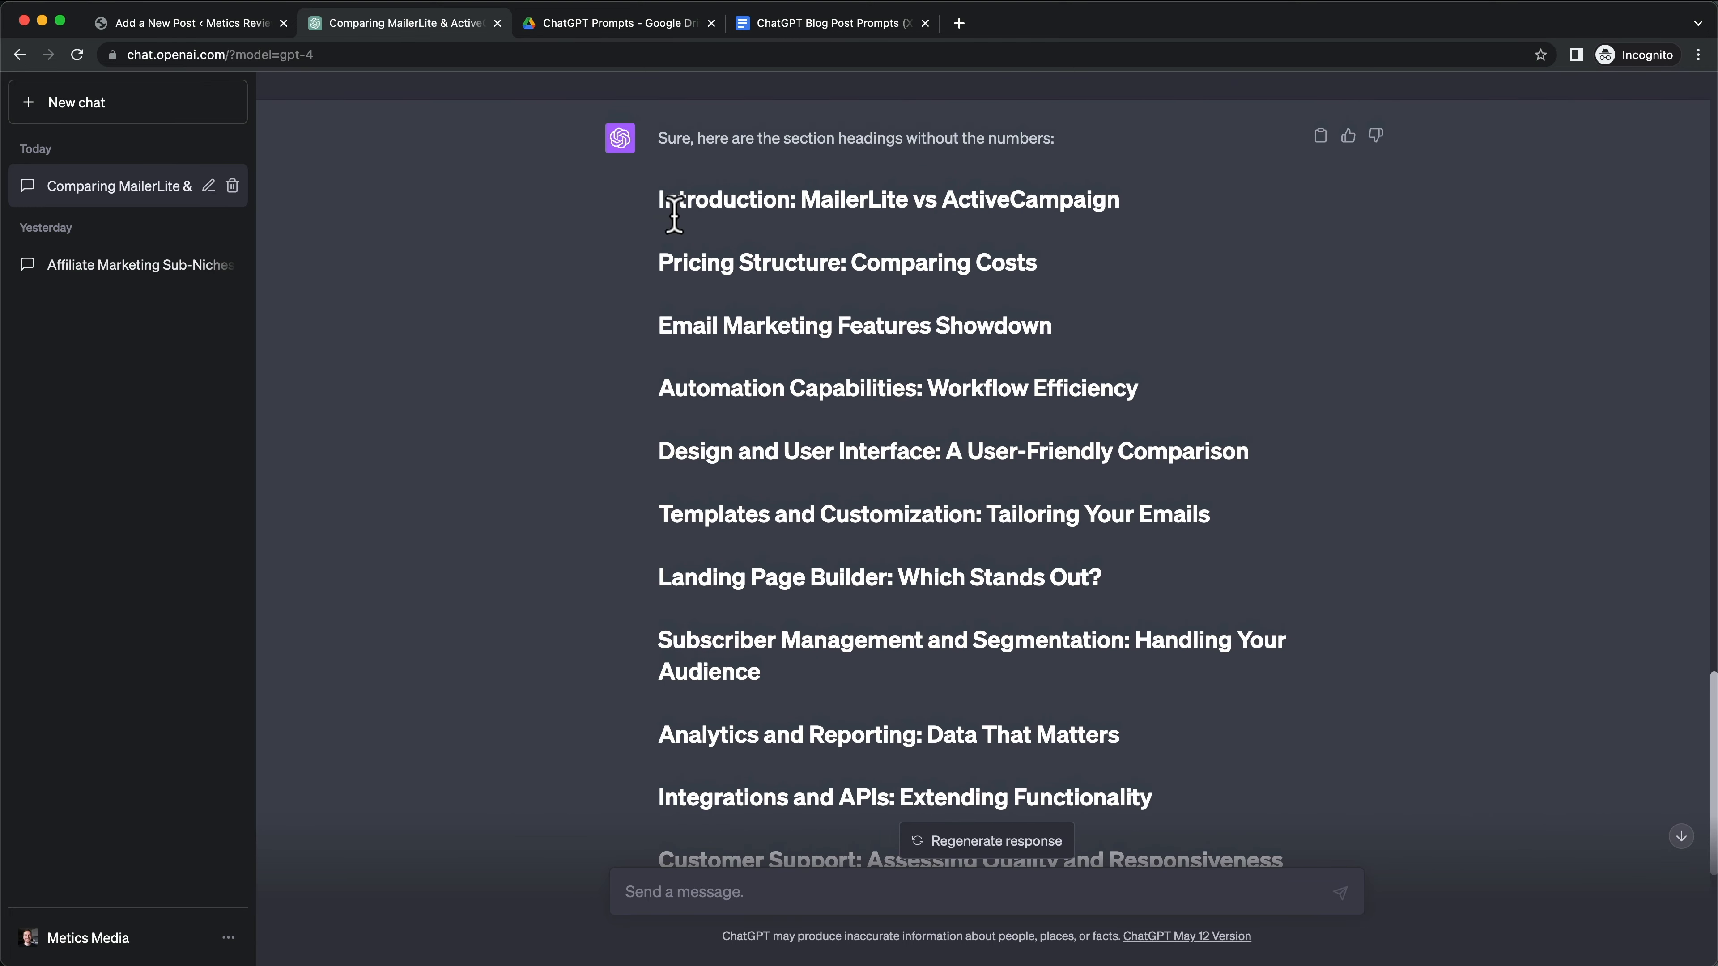
drag(657, 201, 1131, 737)
key(super+c)
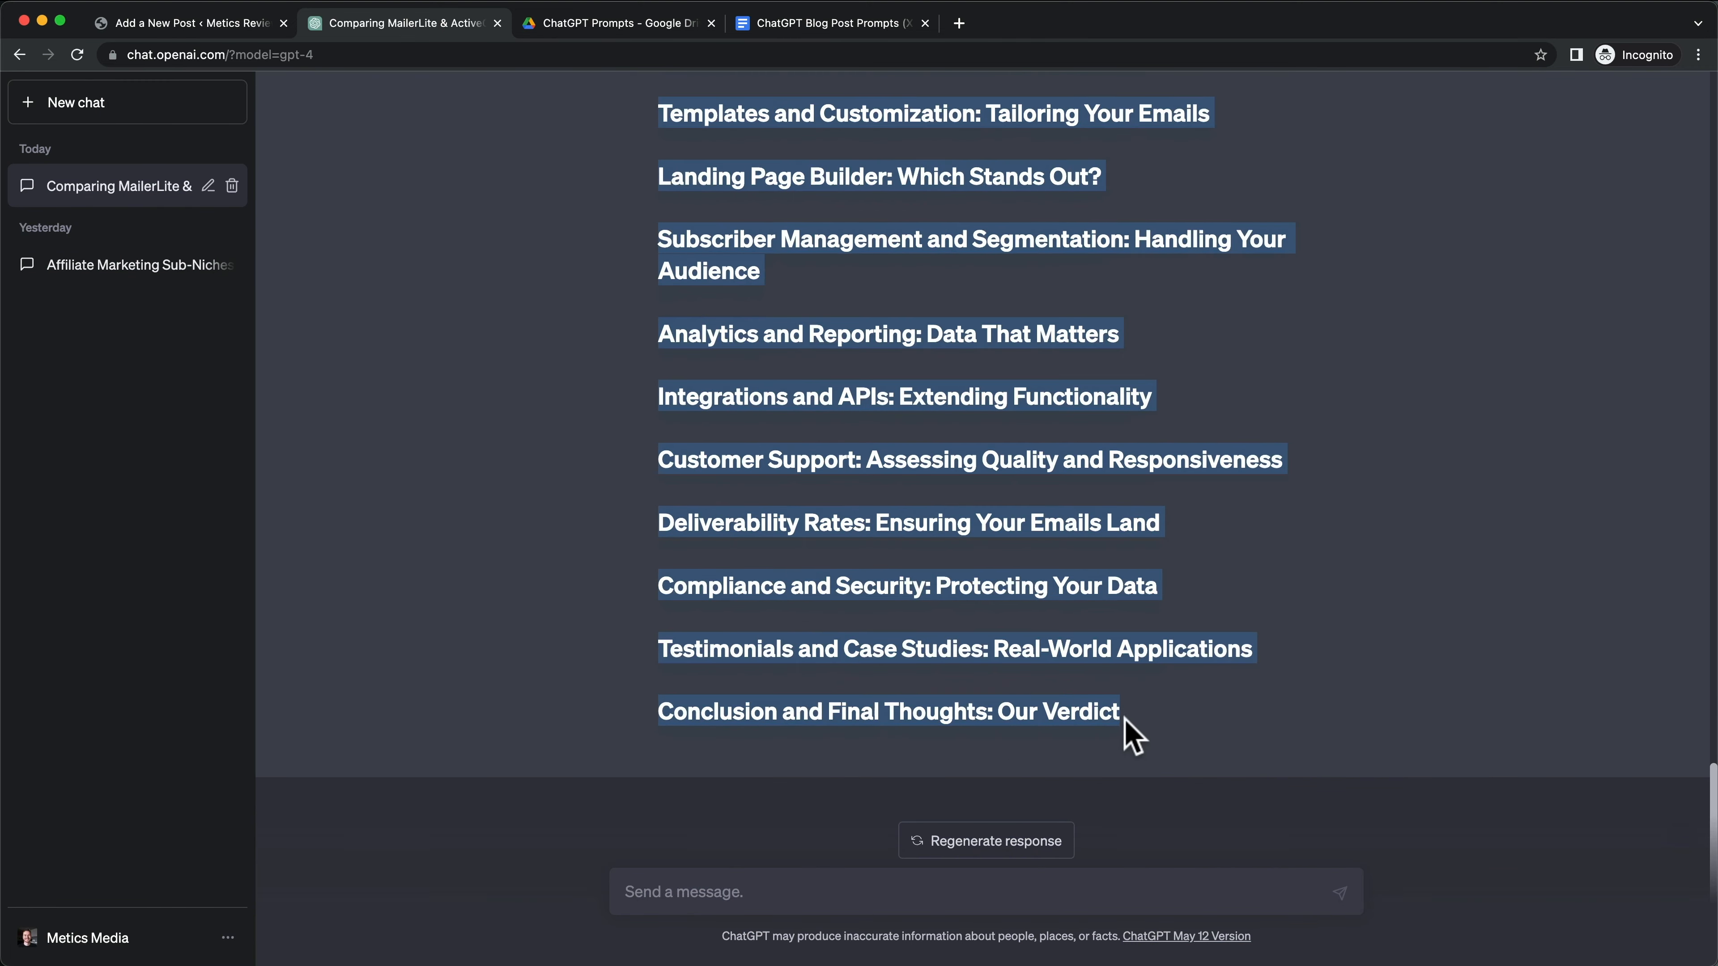
click(198, 24)
key(super+v)
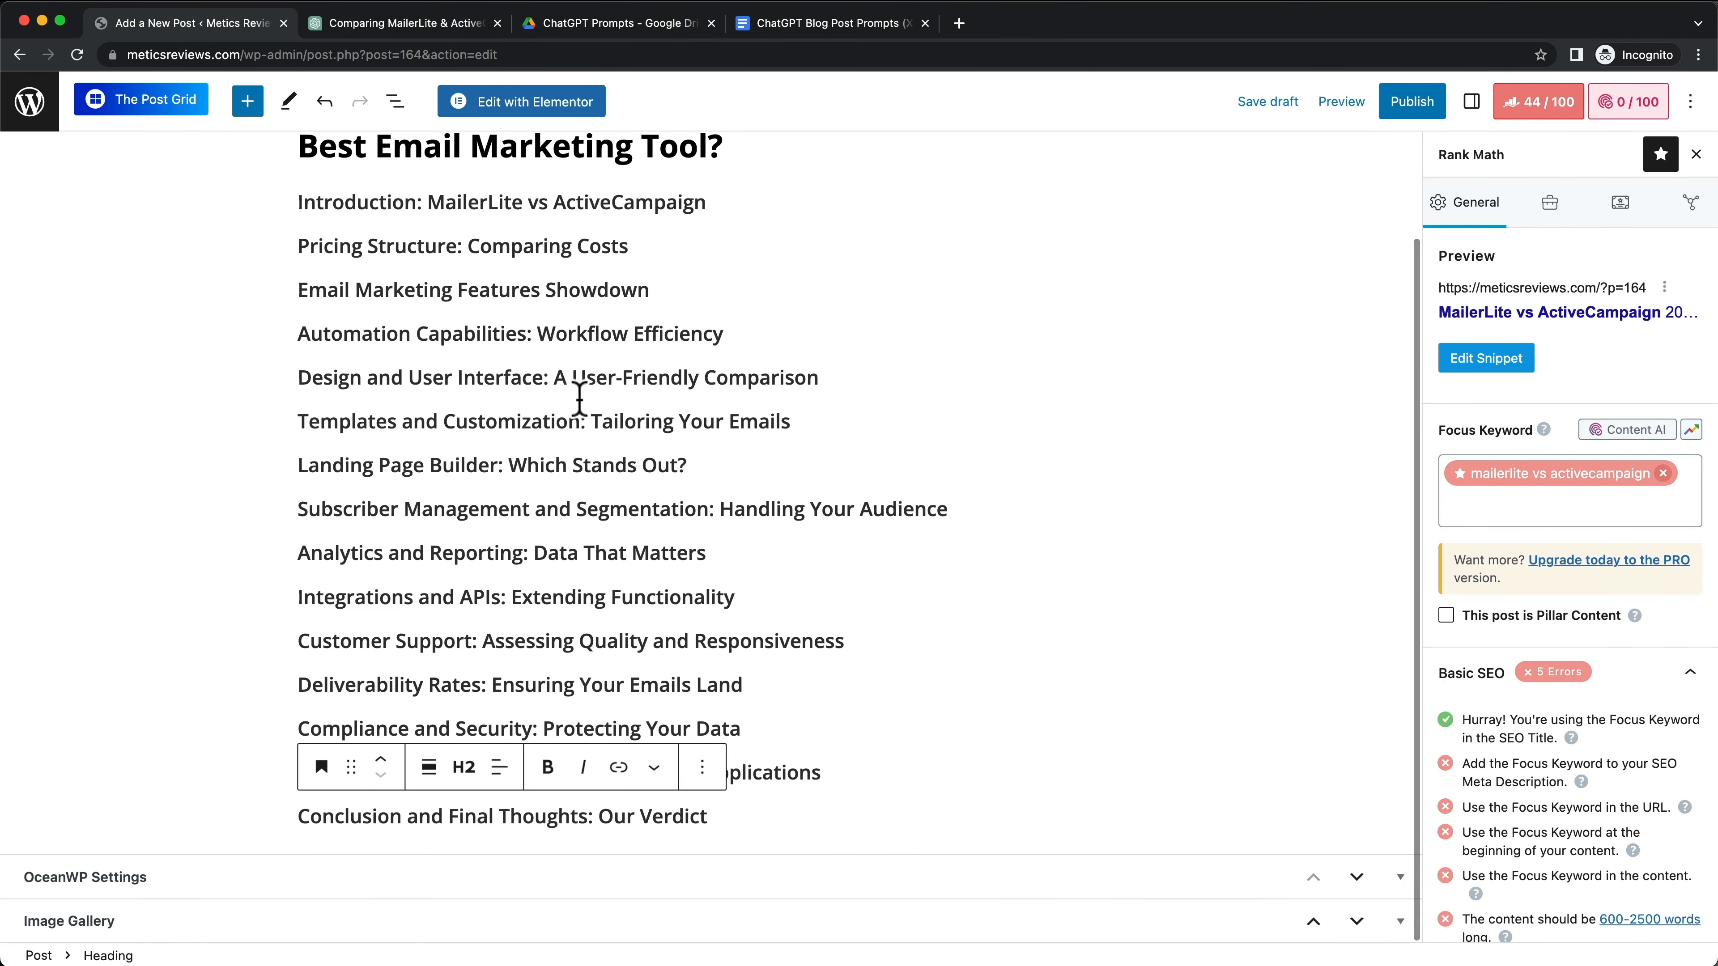
Step: Check the heading level of the pasted section titles and look through the full list of headings in the post
scroll(703, 406, up, 2)
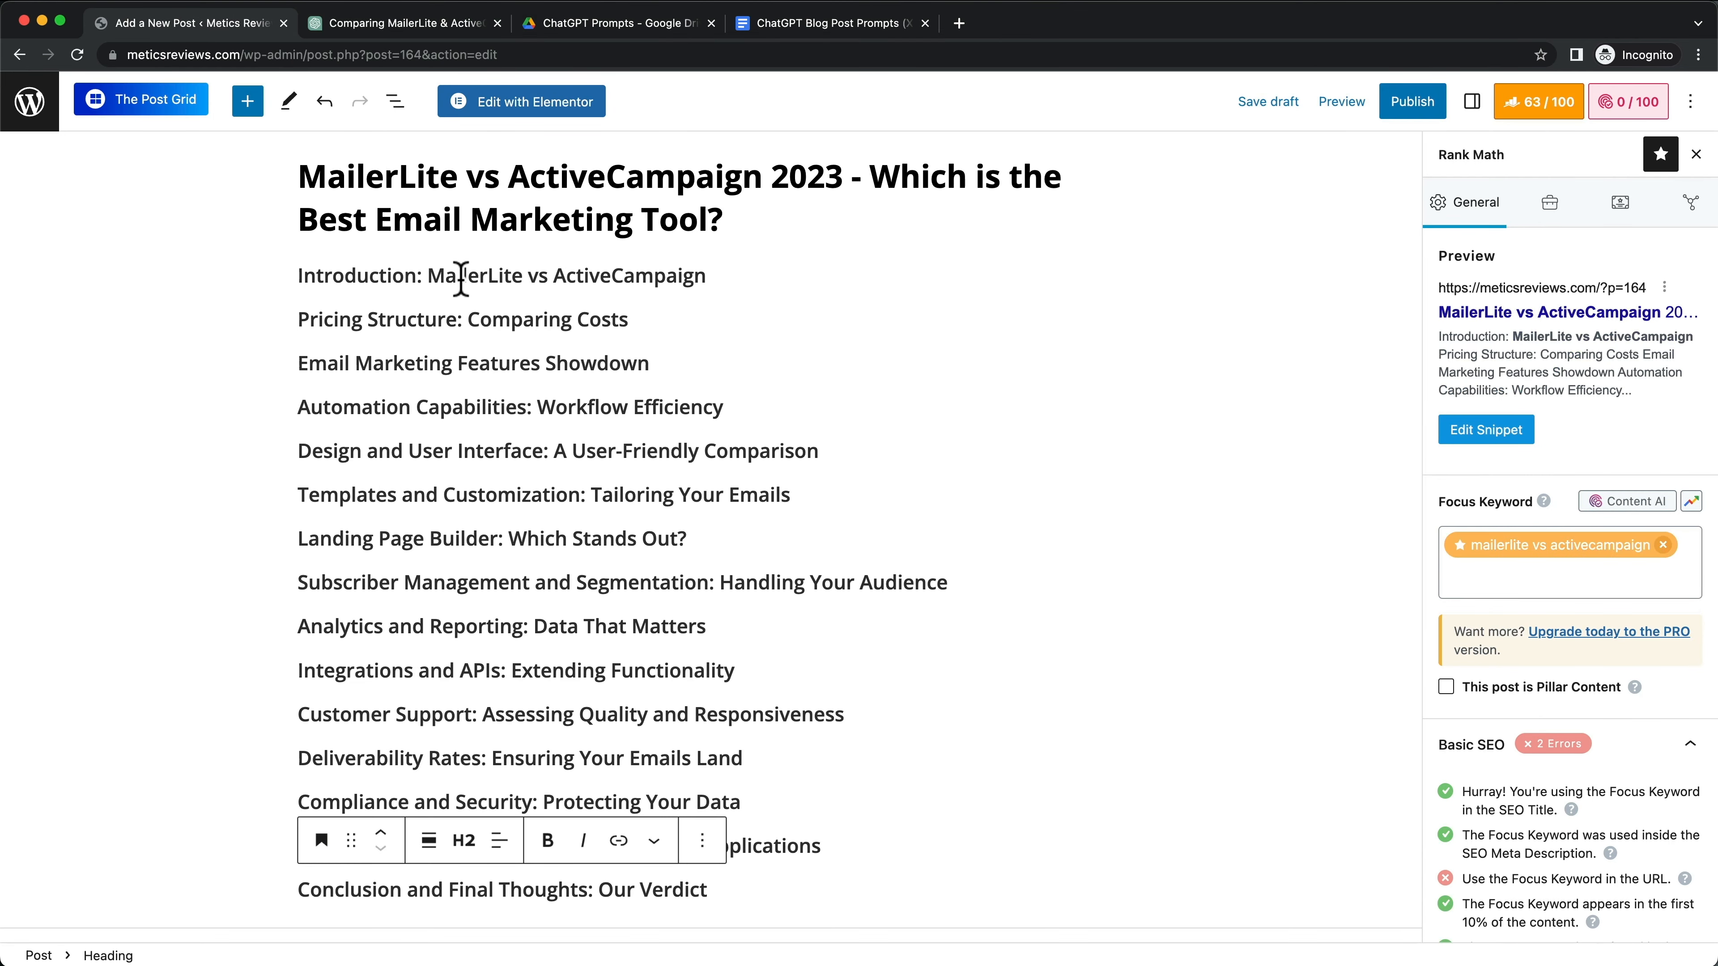
click(472, 277)
click(464, 227)
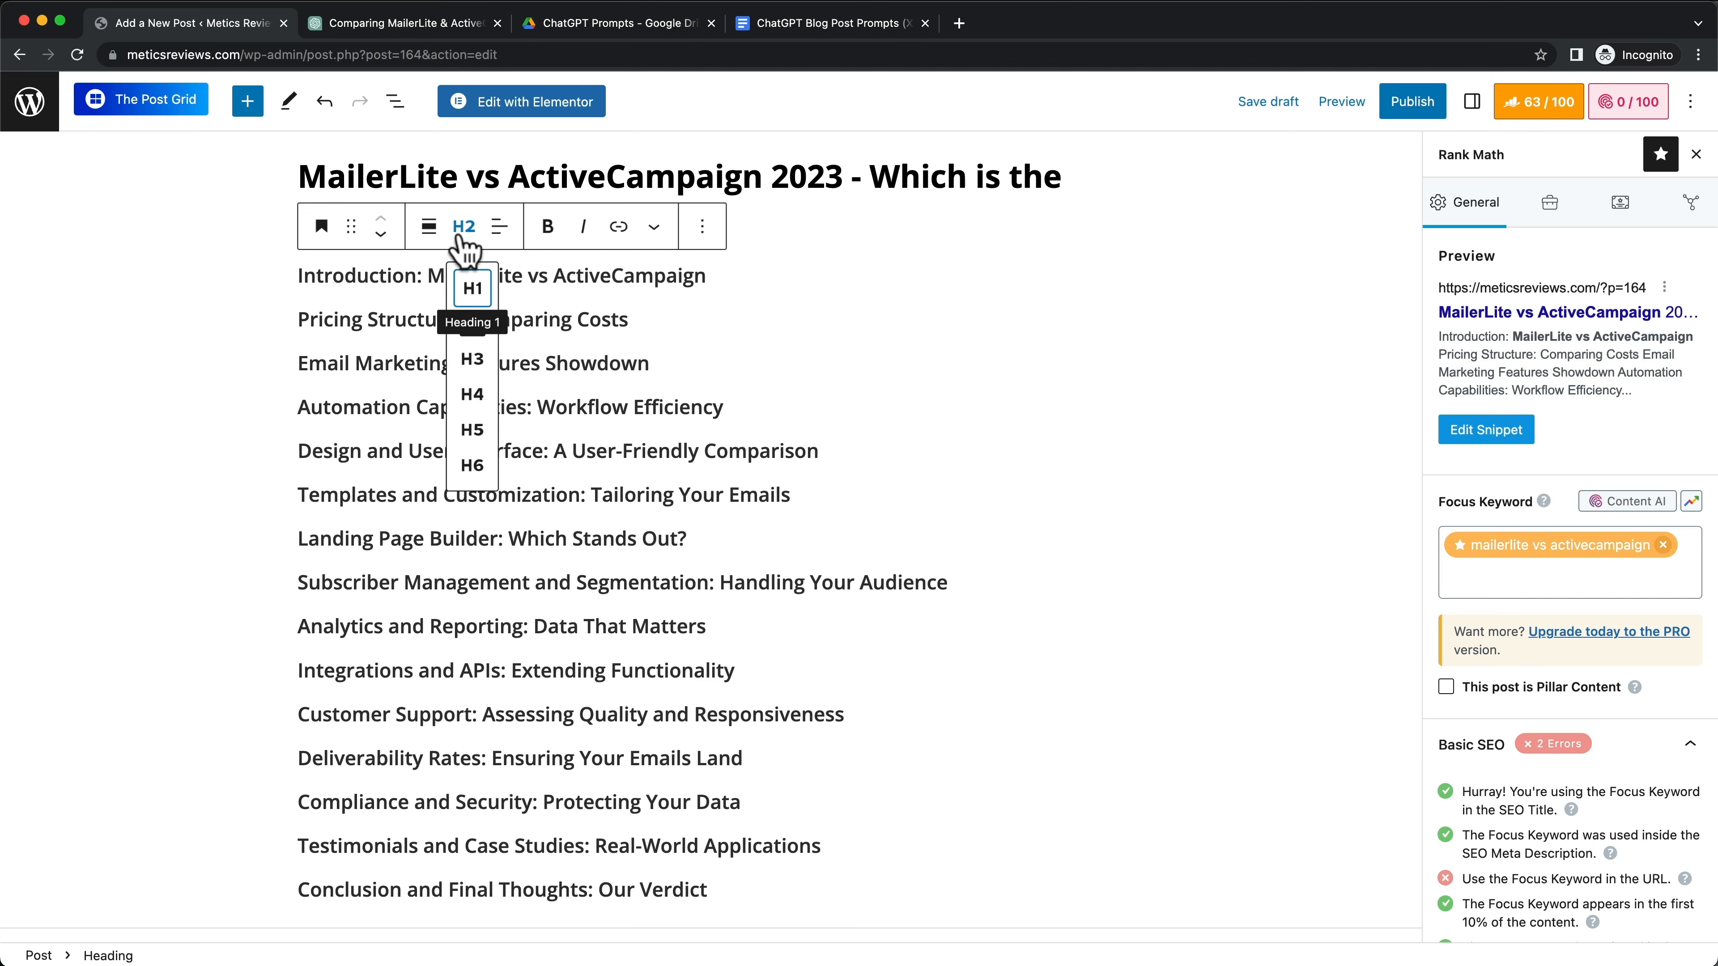
click(667, 314)
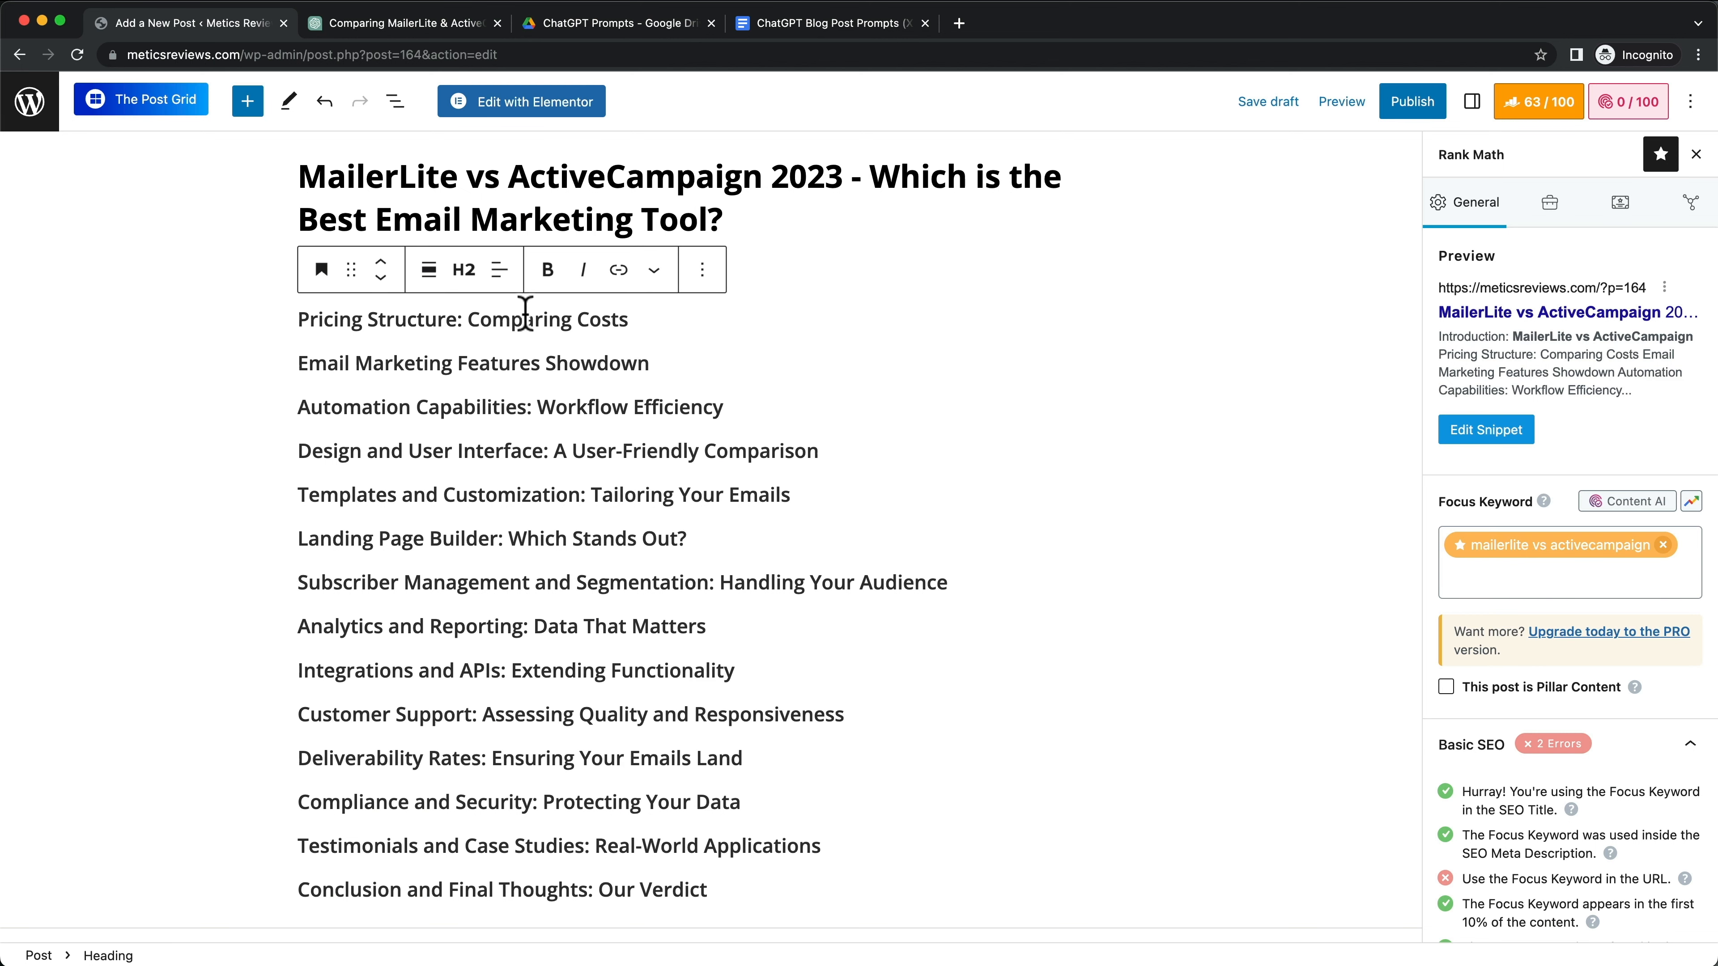
click(554, 366)
key(Down)
key(Down)
key(Down)
key(Down)
key(Down)
key(Down)
key(Down)
key(Down)
key(Down)
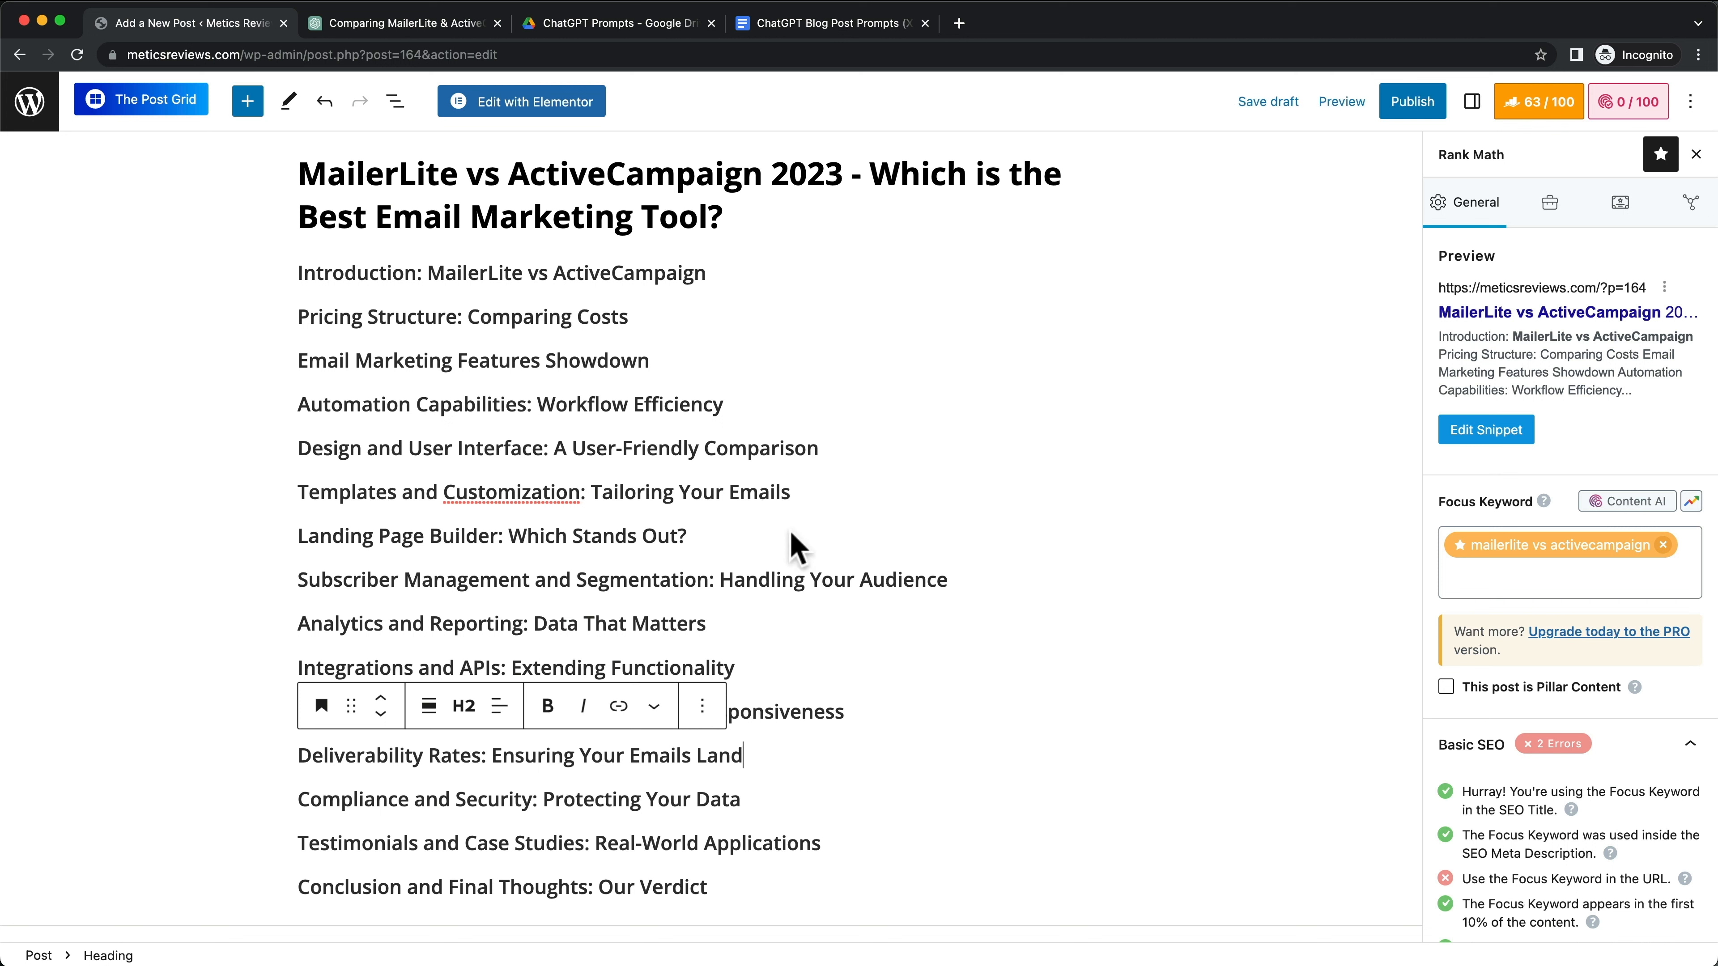
click(737, 576)
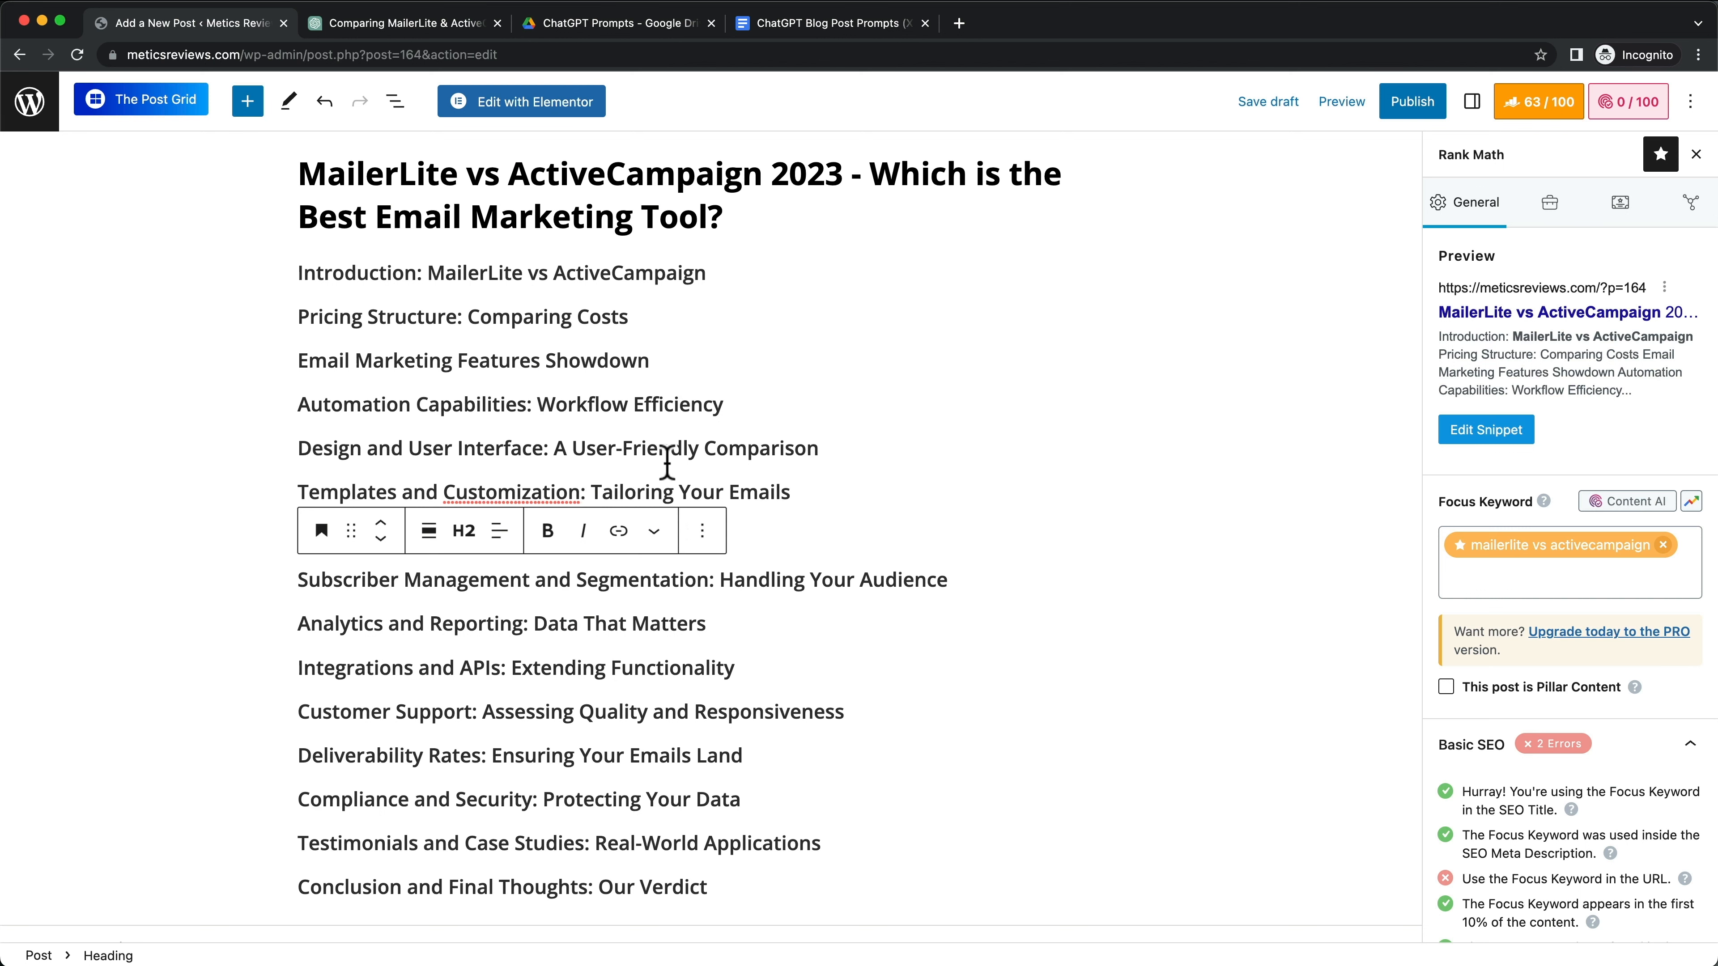
scroll(650, 677, up, 1)
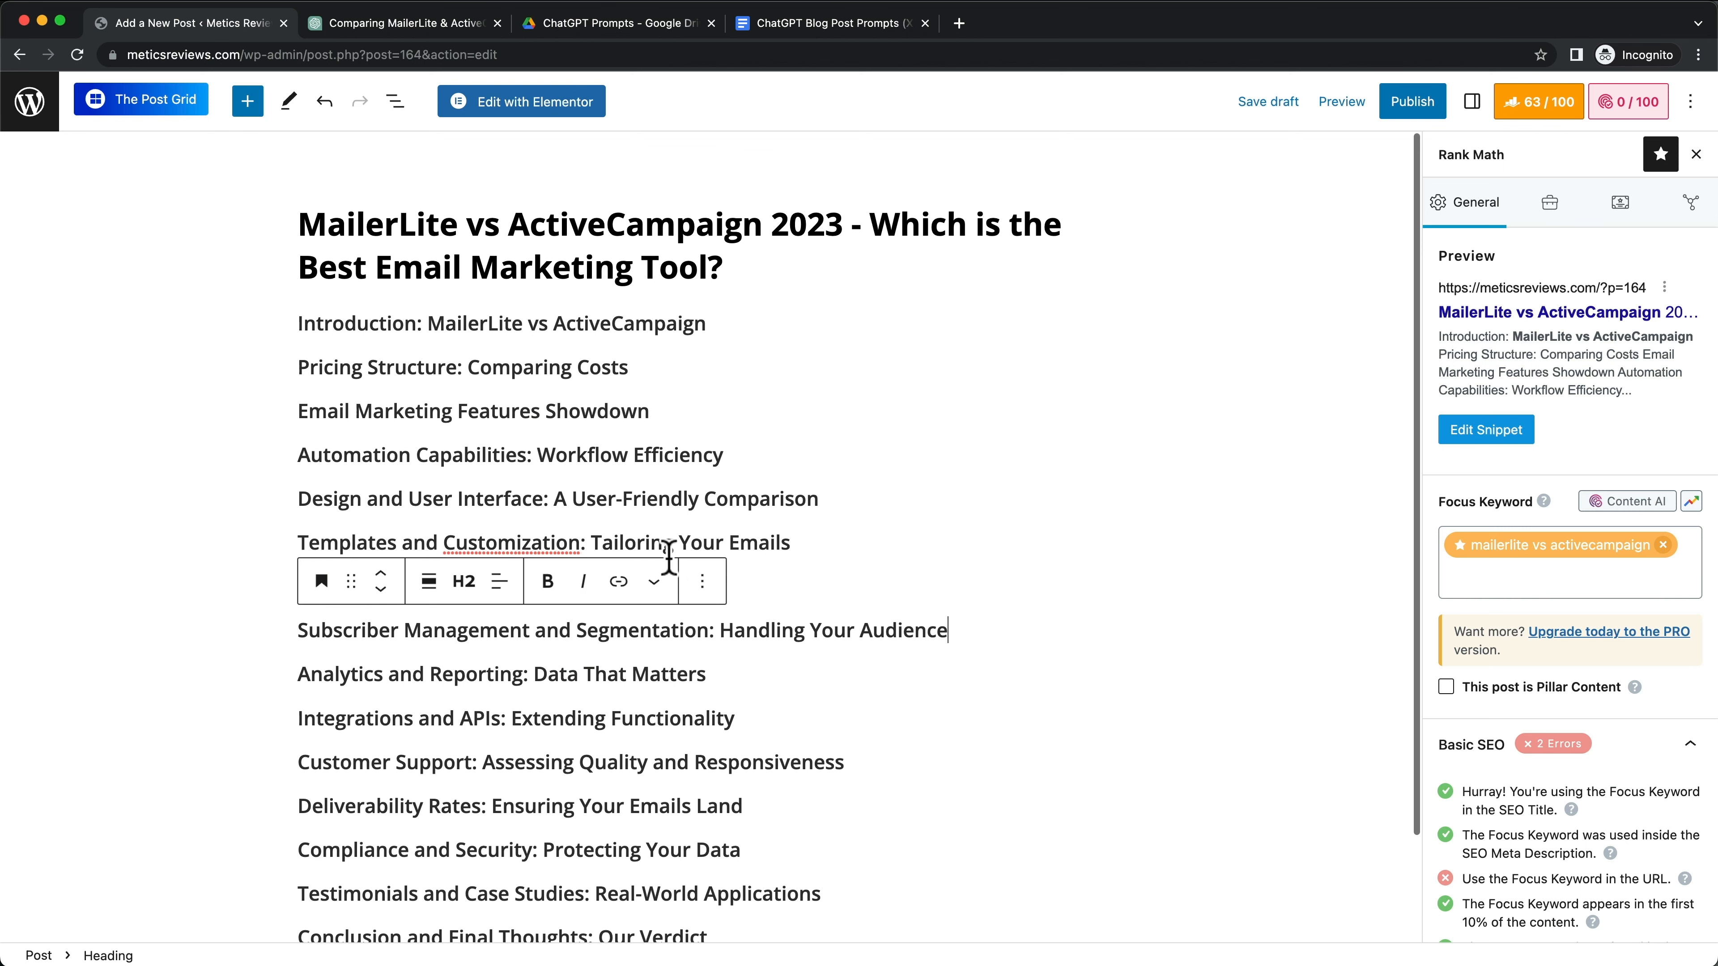
scroll(575, 704, down, 1)
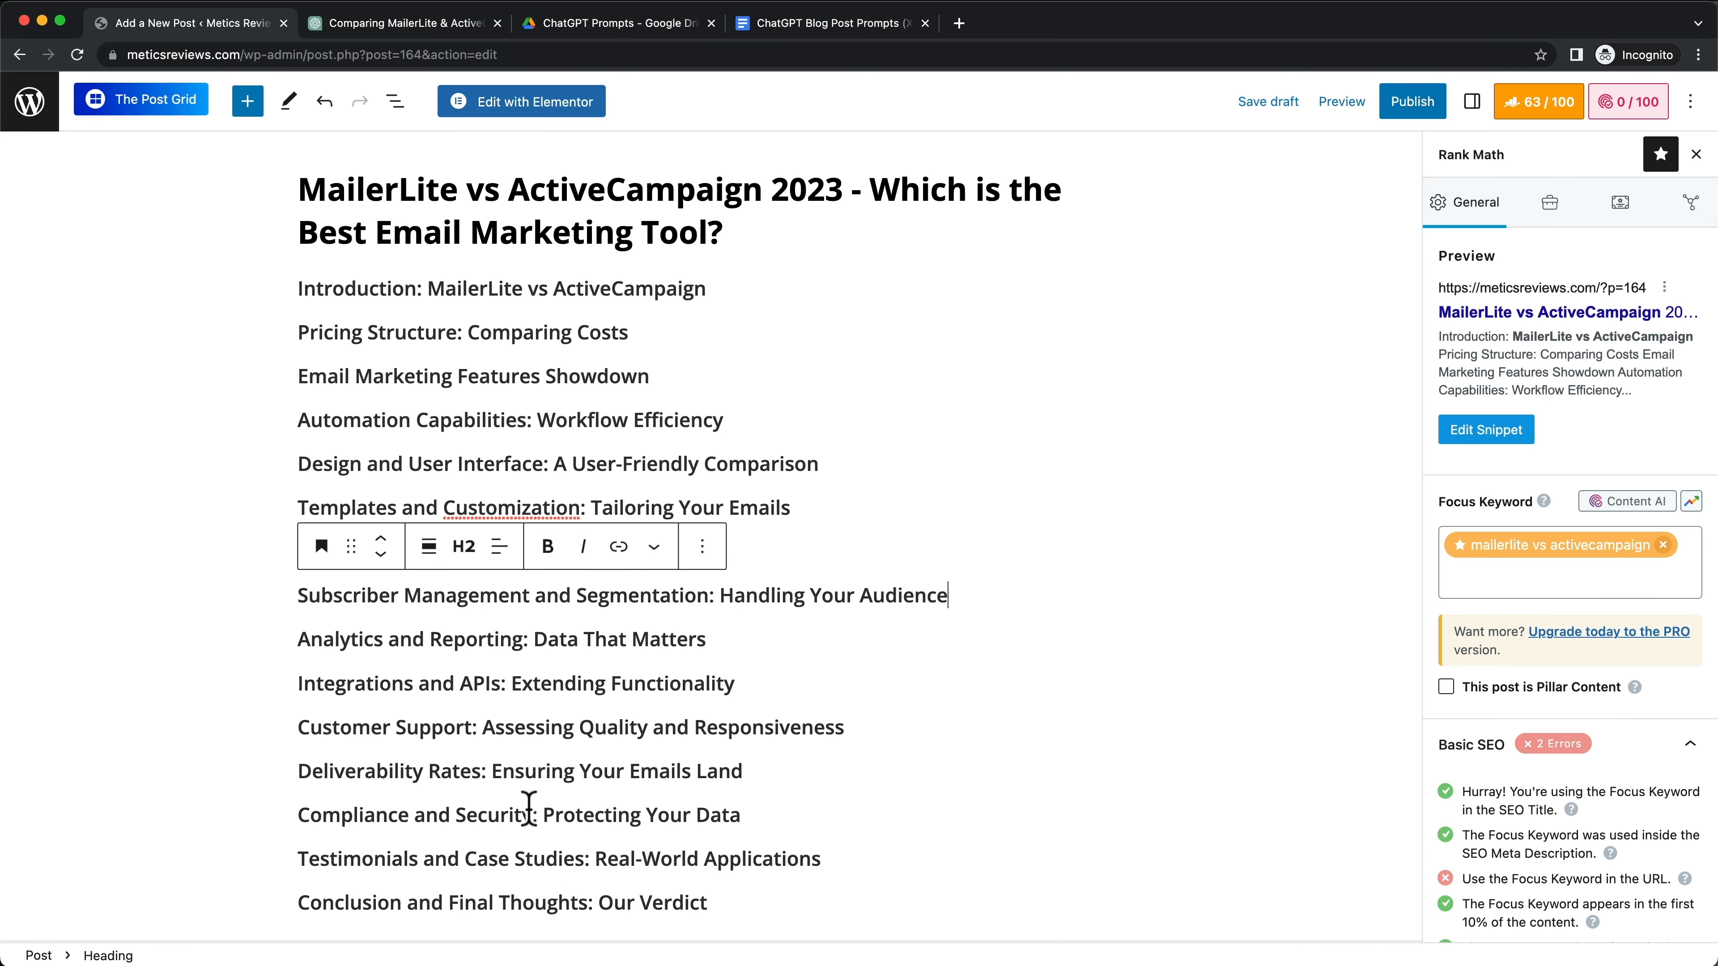
scroll(528, 809, down, 1)
scroll(529, 809, up, 2)
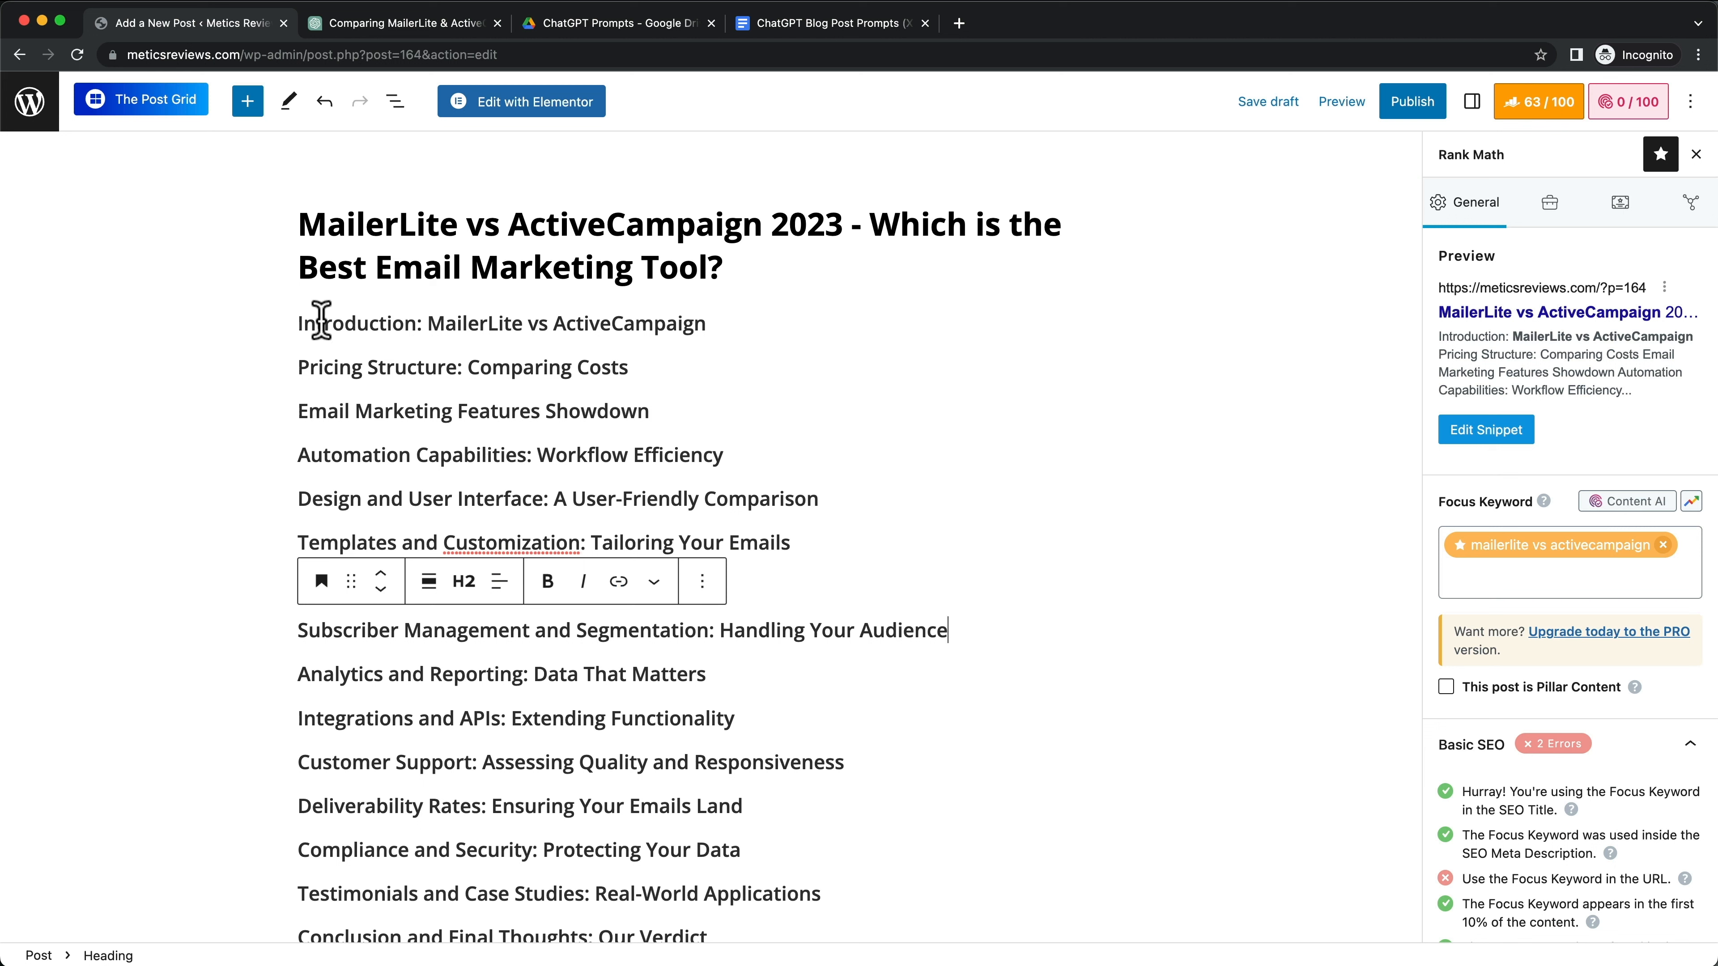
Step: Replace the "Introduction: MailerLite vs ActiveCampaign" heading below the post title with an empty paragraph
drag(302, 323, 700, 328)
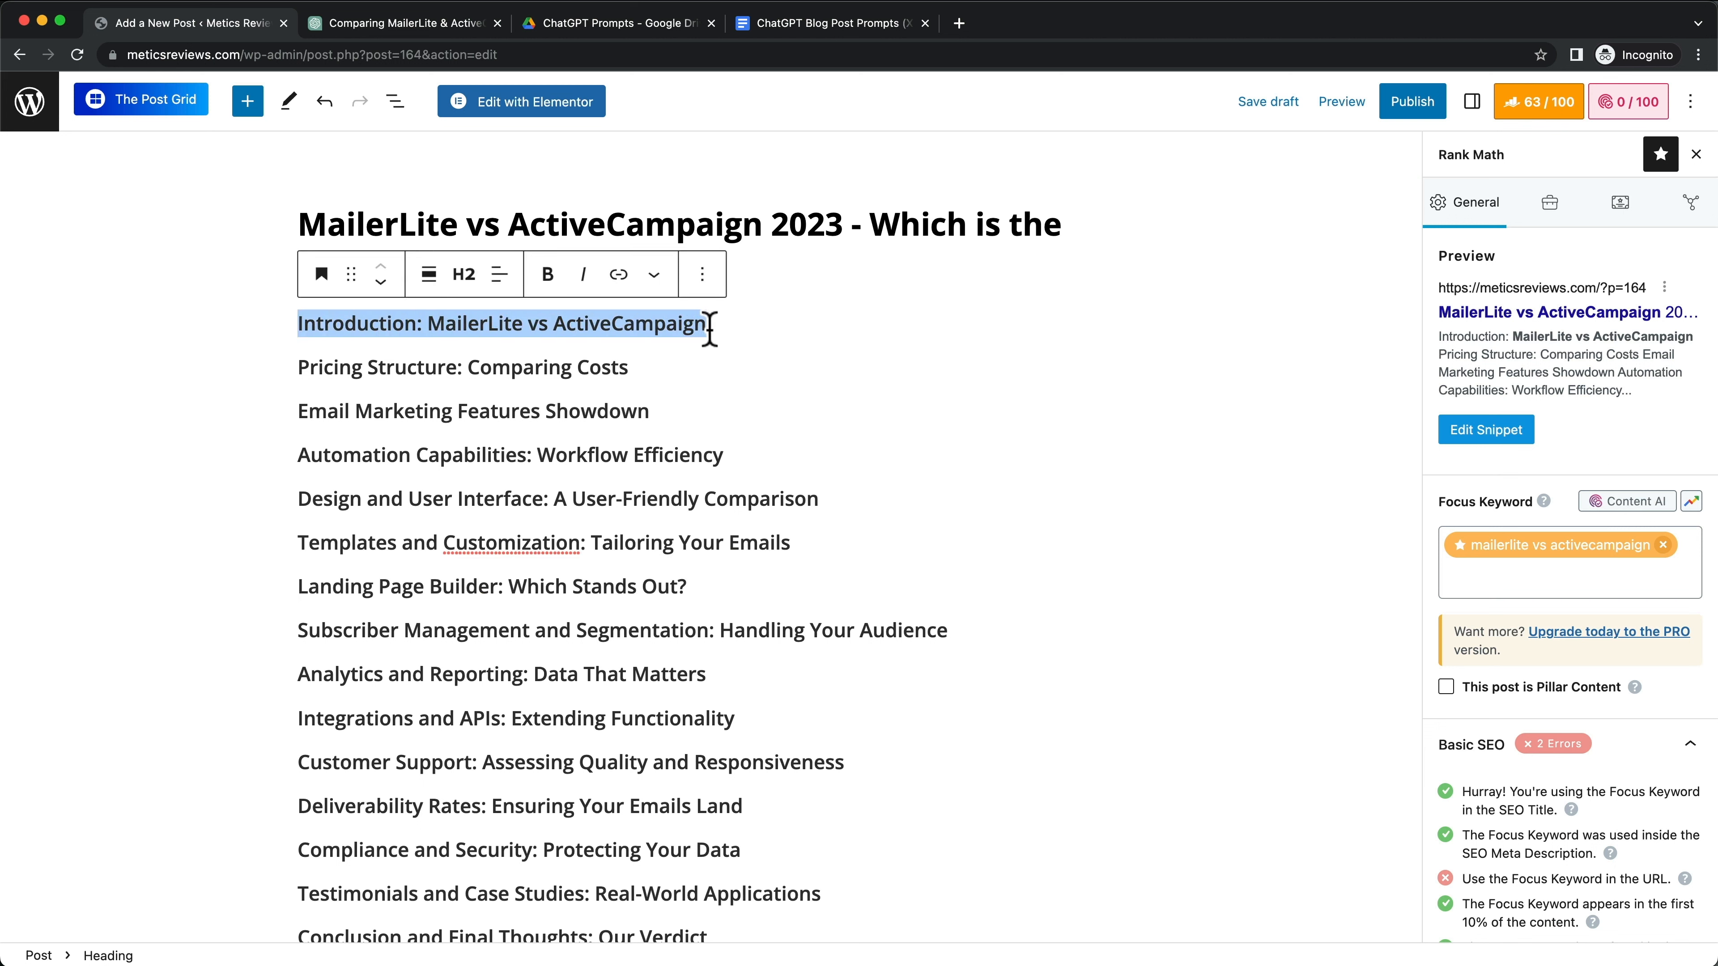
key(BackSpace)
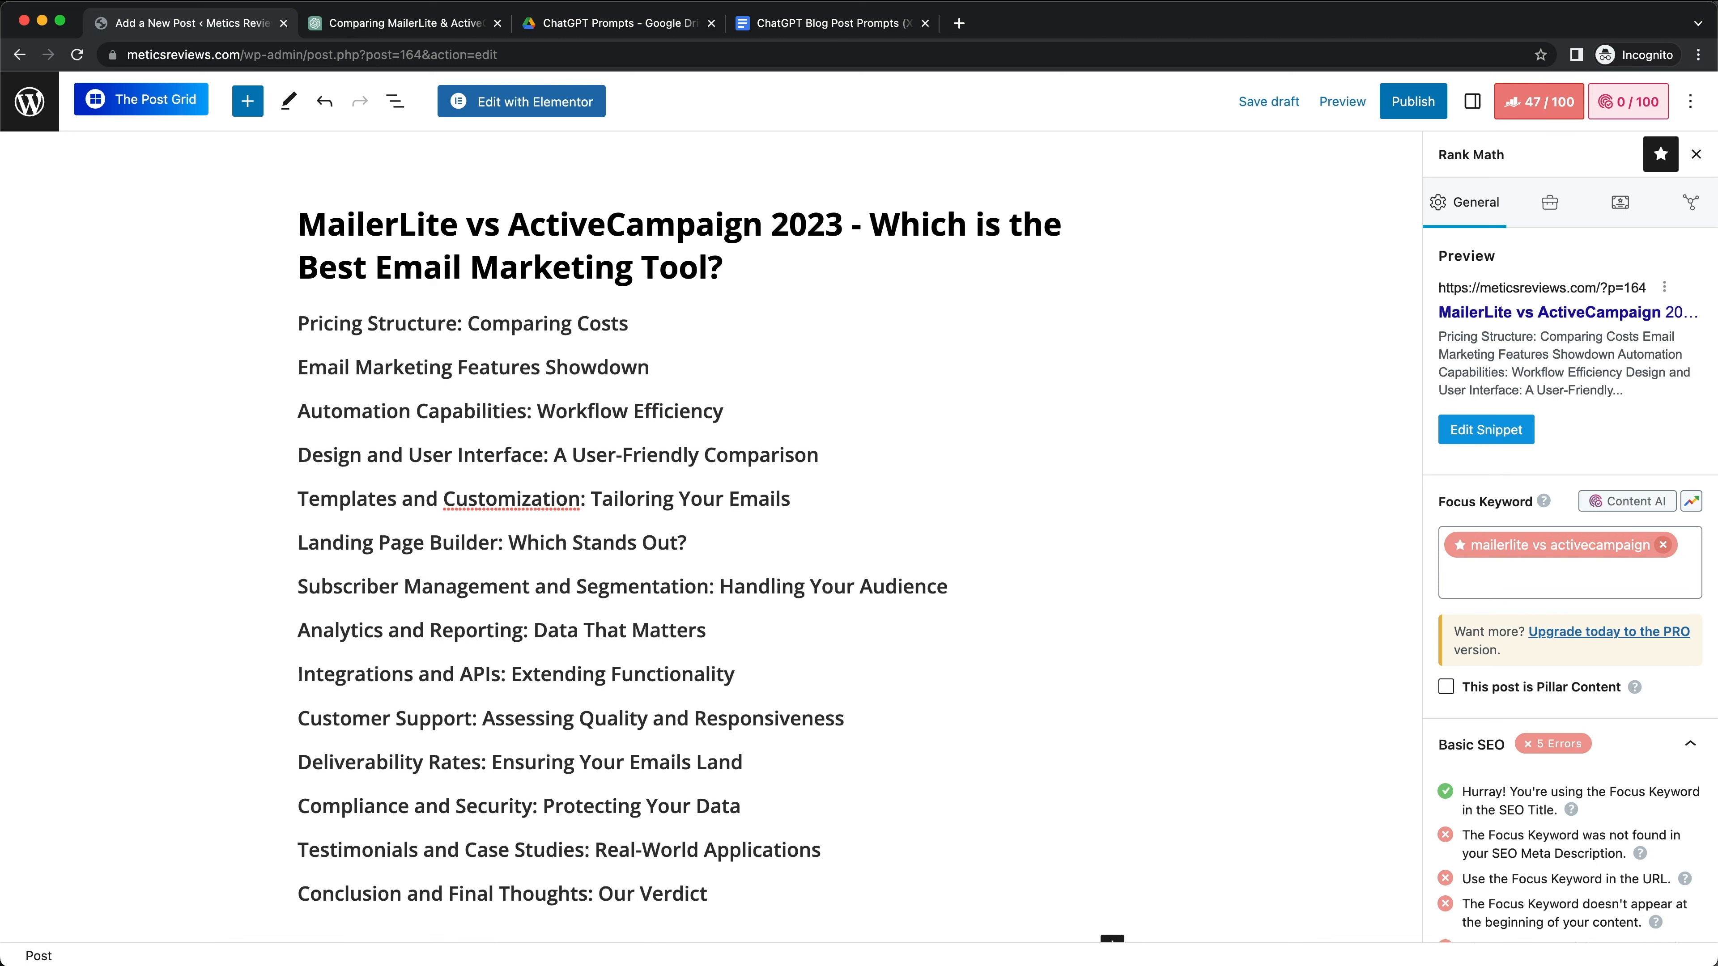
key(BackSpace)
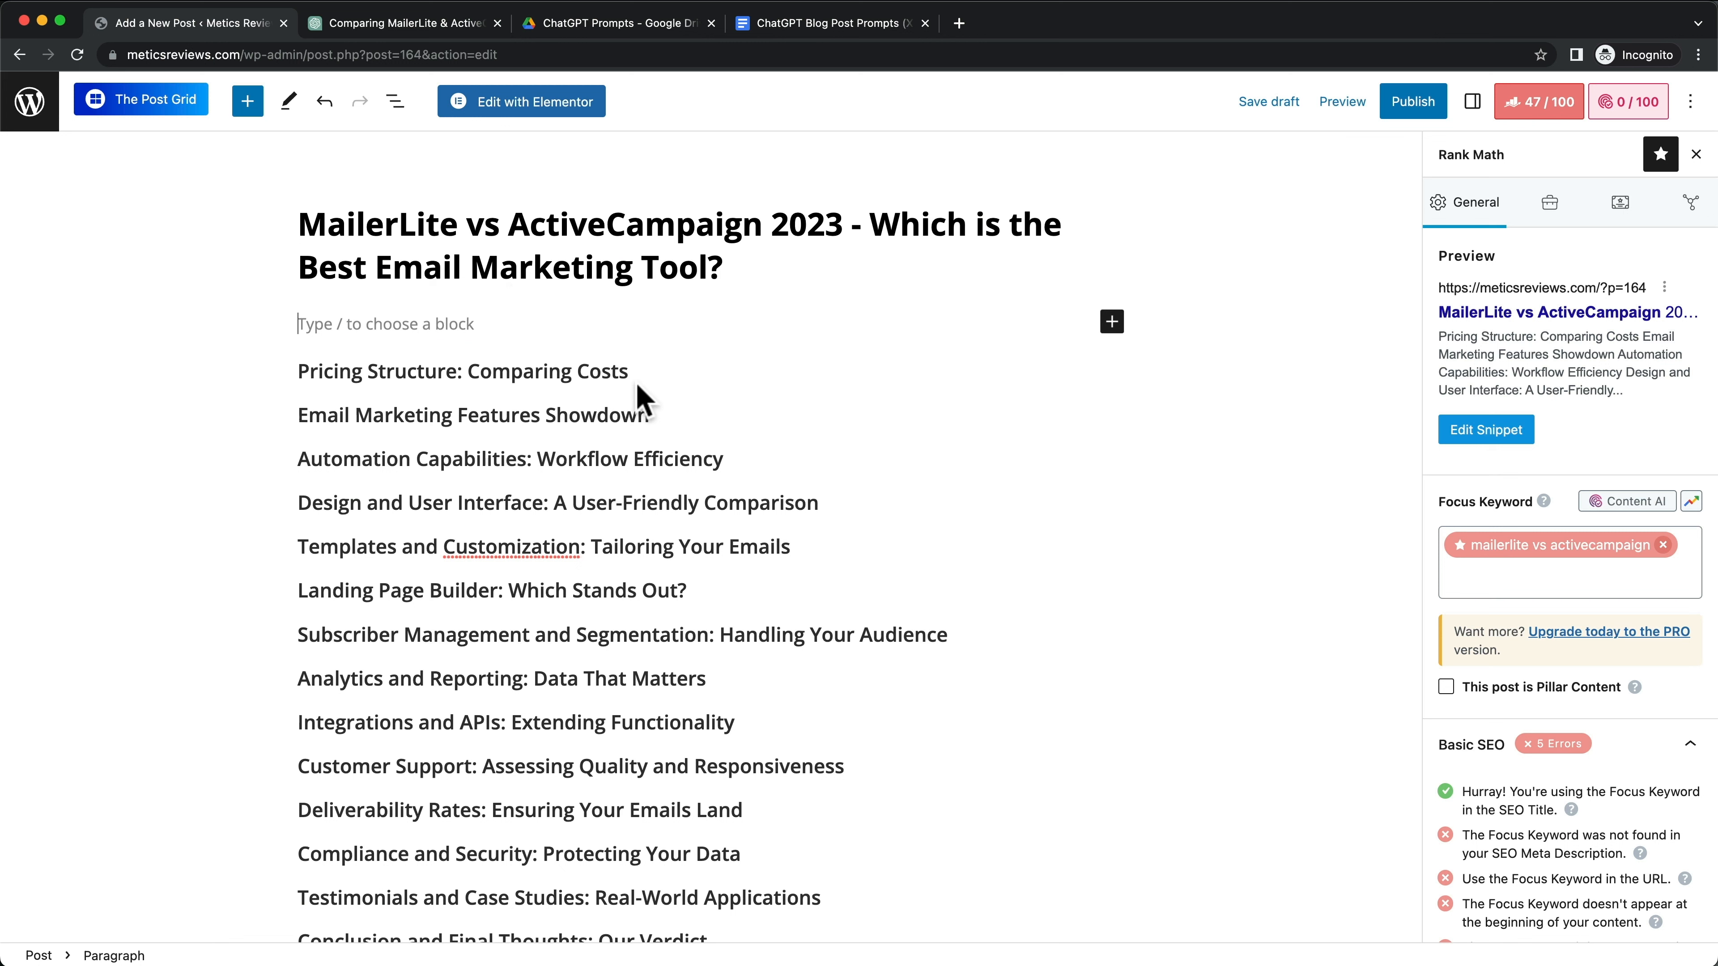
Step: Add an empty paragraph below the "Pricing Structure: Comparing Costs" heading
click(340, 372)
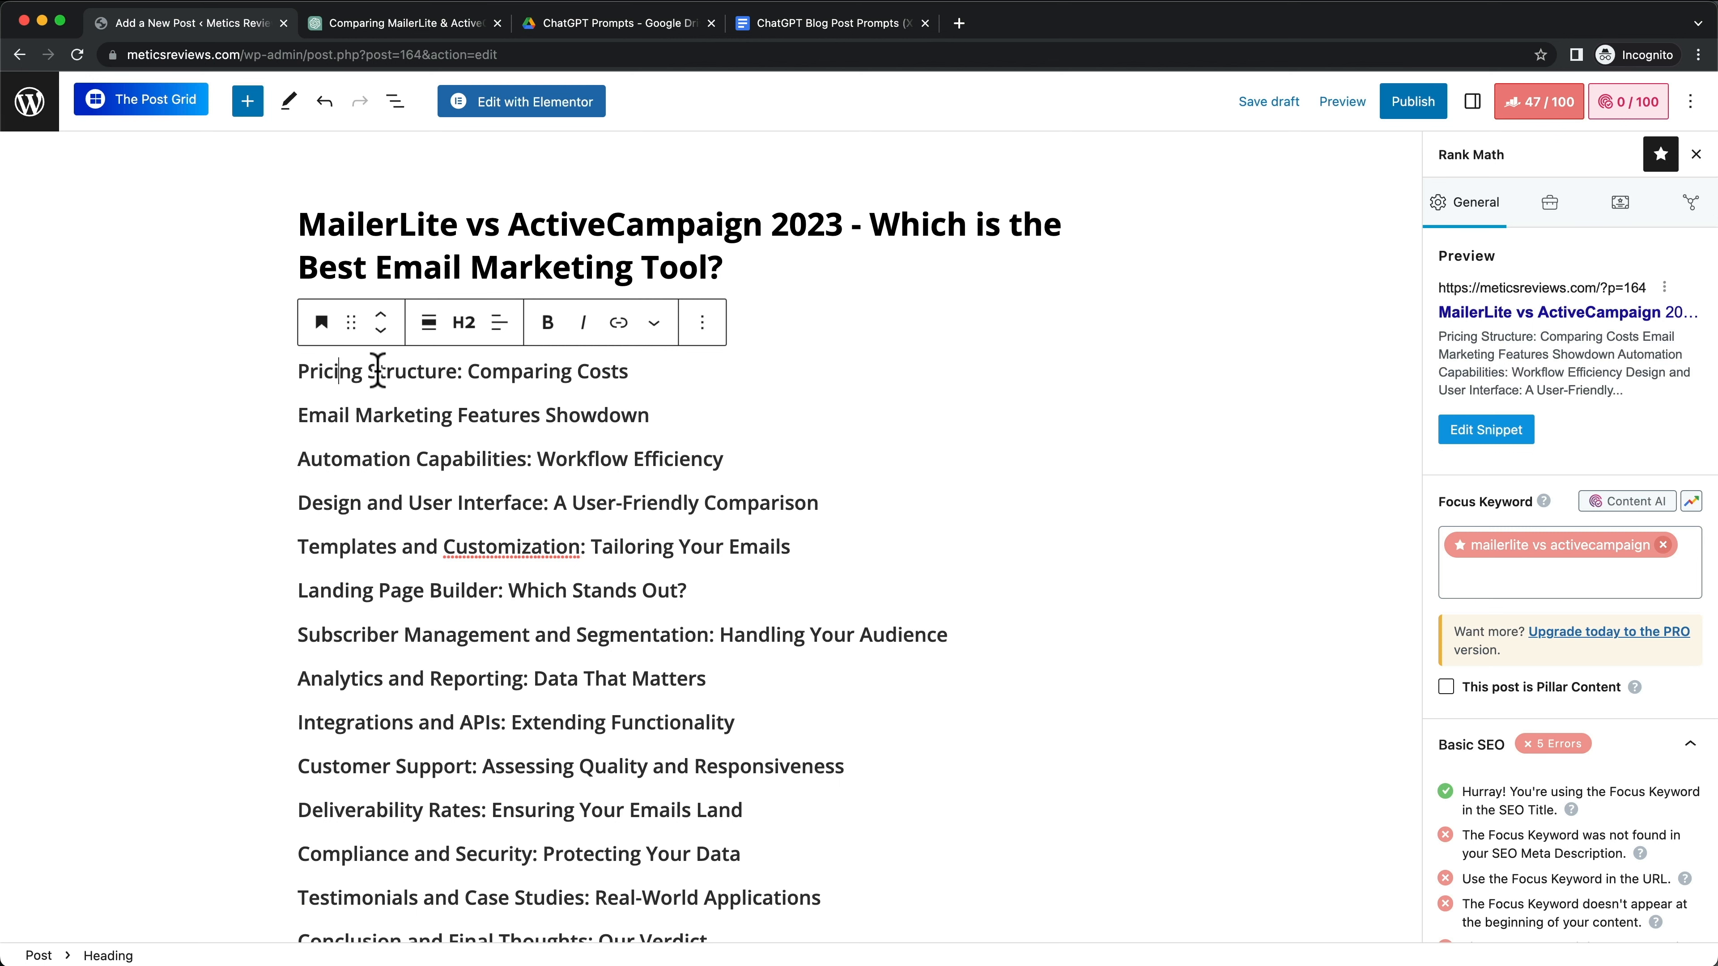
drag(306, 371, 616, 382)
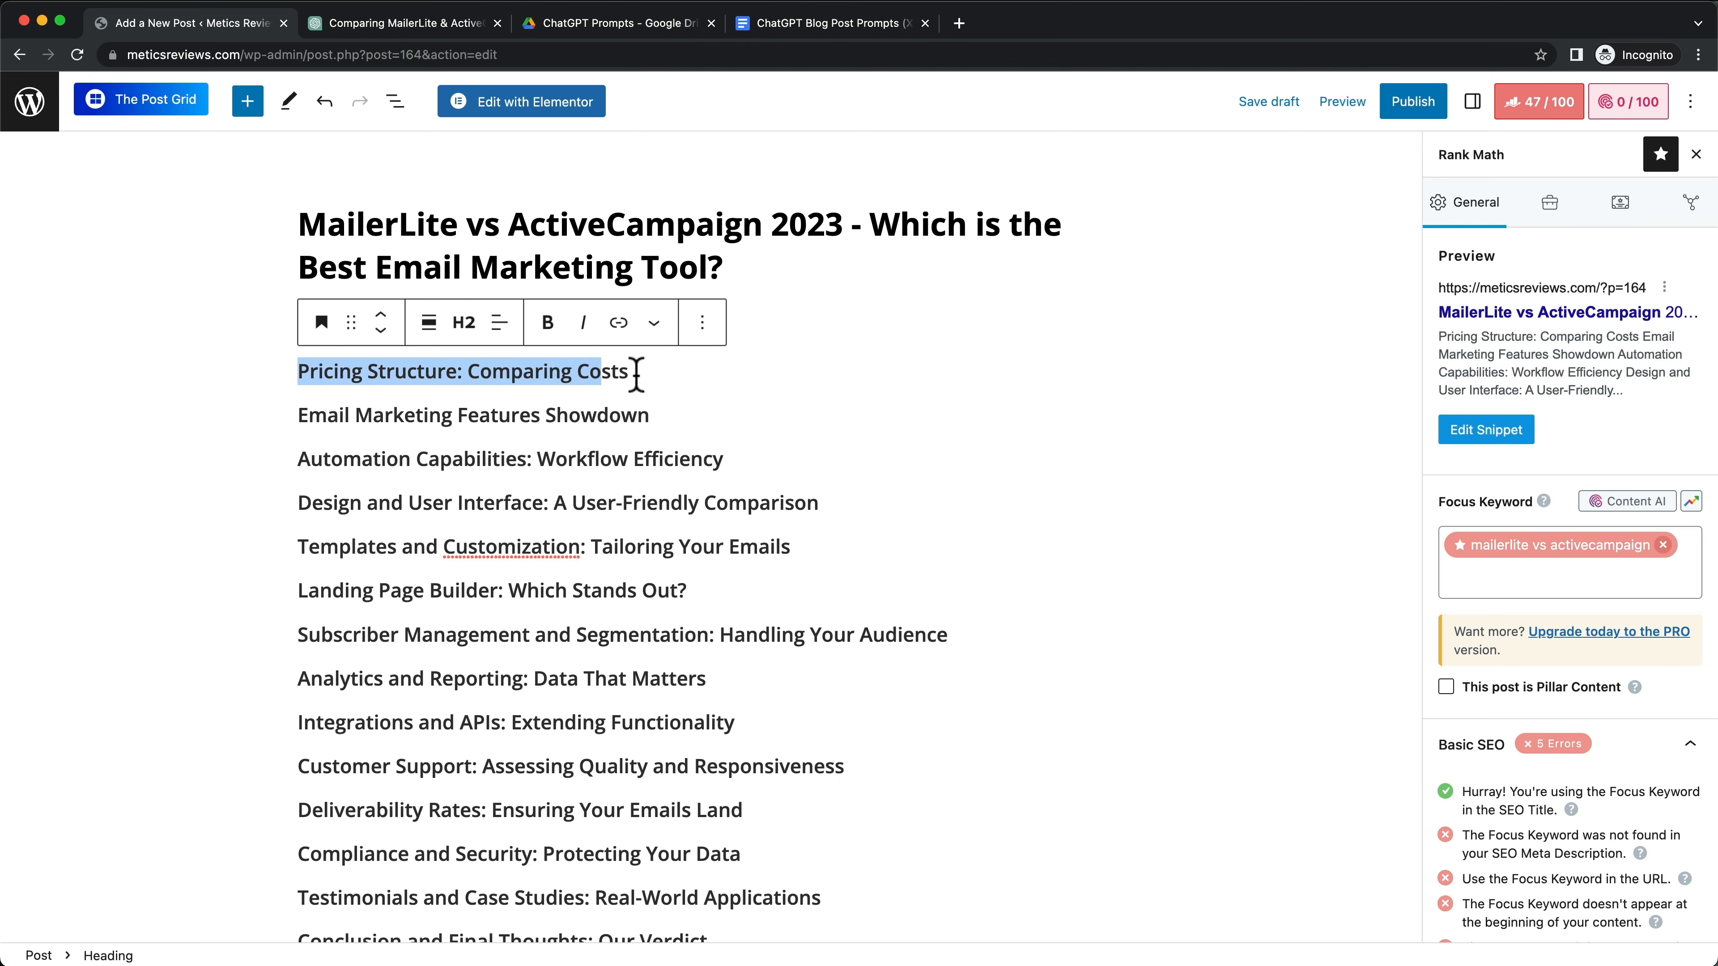
click(636, 374)
key(Return)
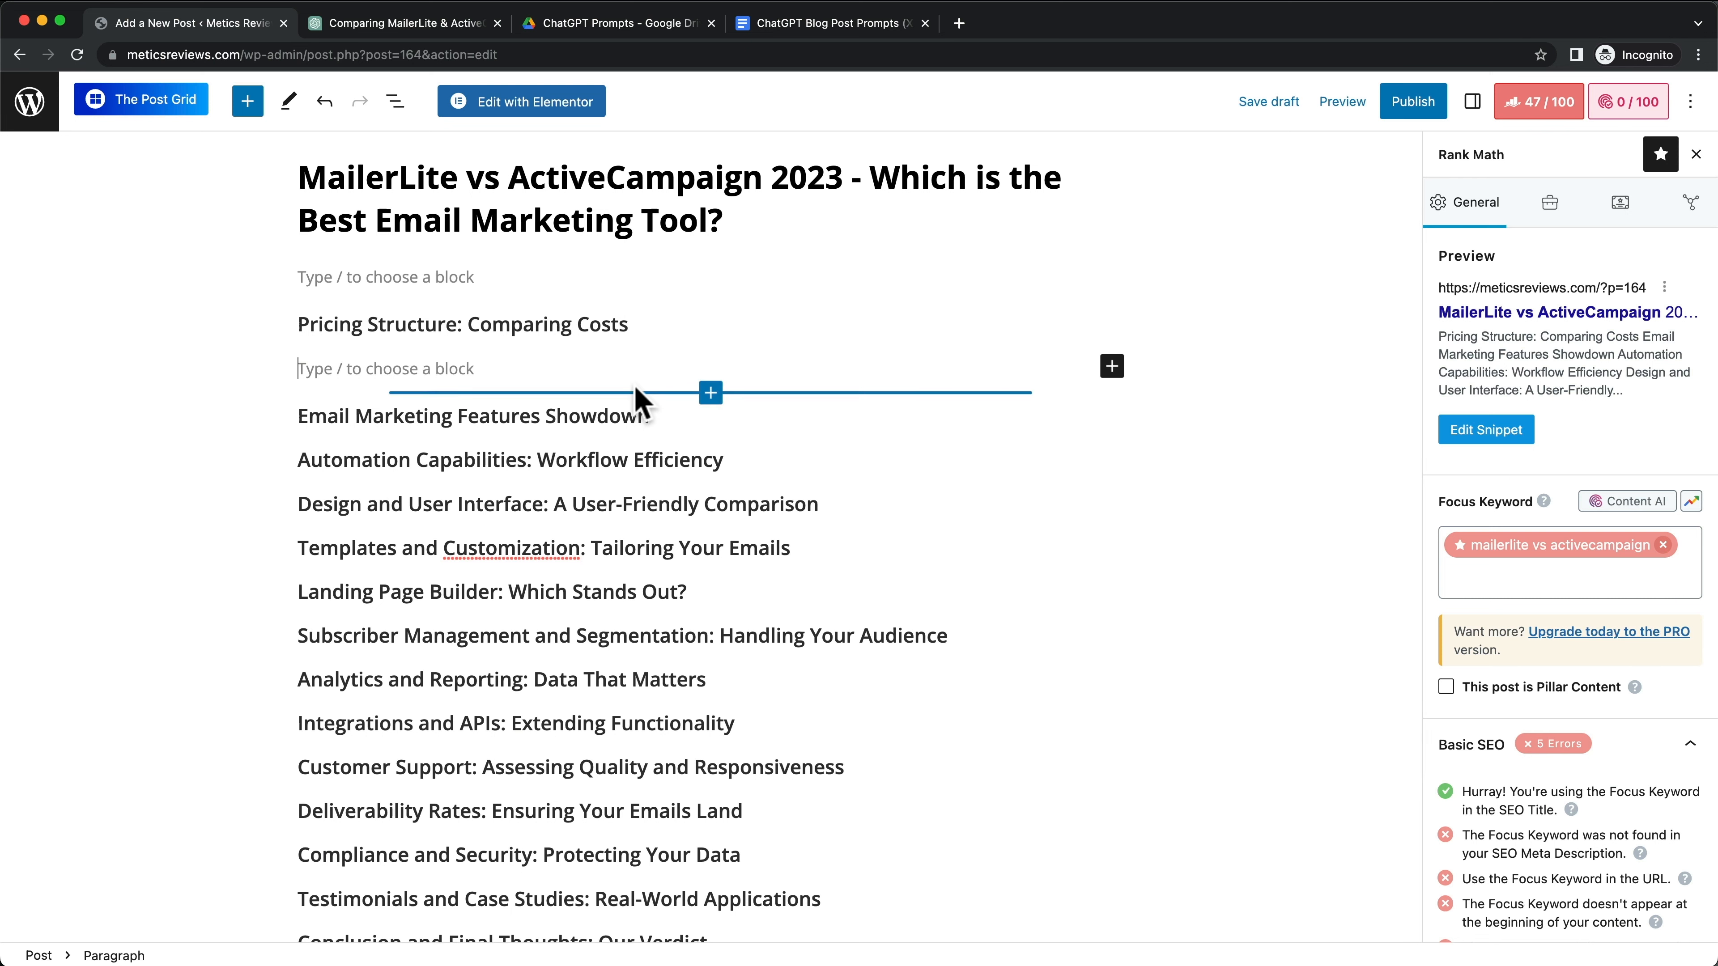
Step: Read "Prompt 2: Title" in the Google Docs prompts document, and compare it with the existing title of the WordPress post
click(880, 11)
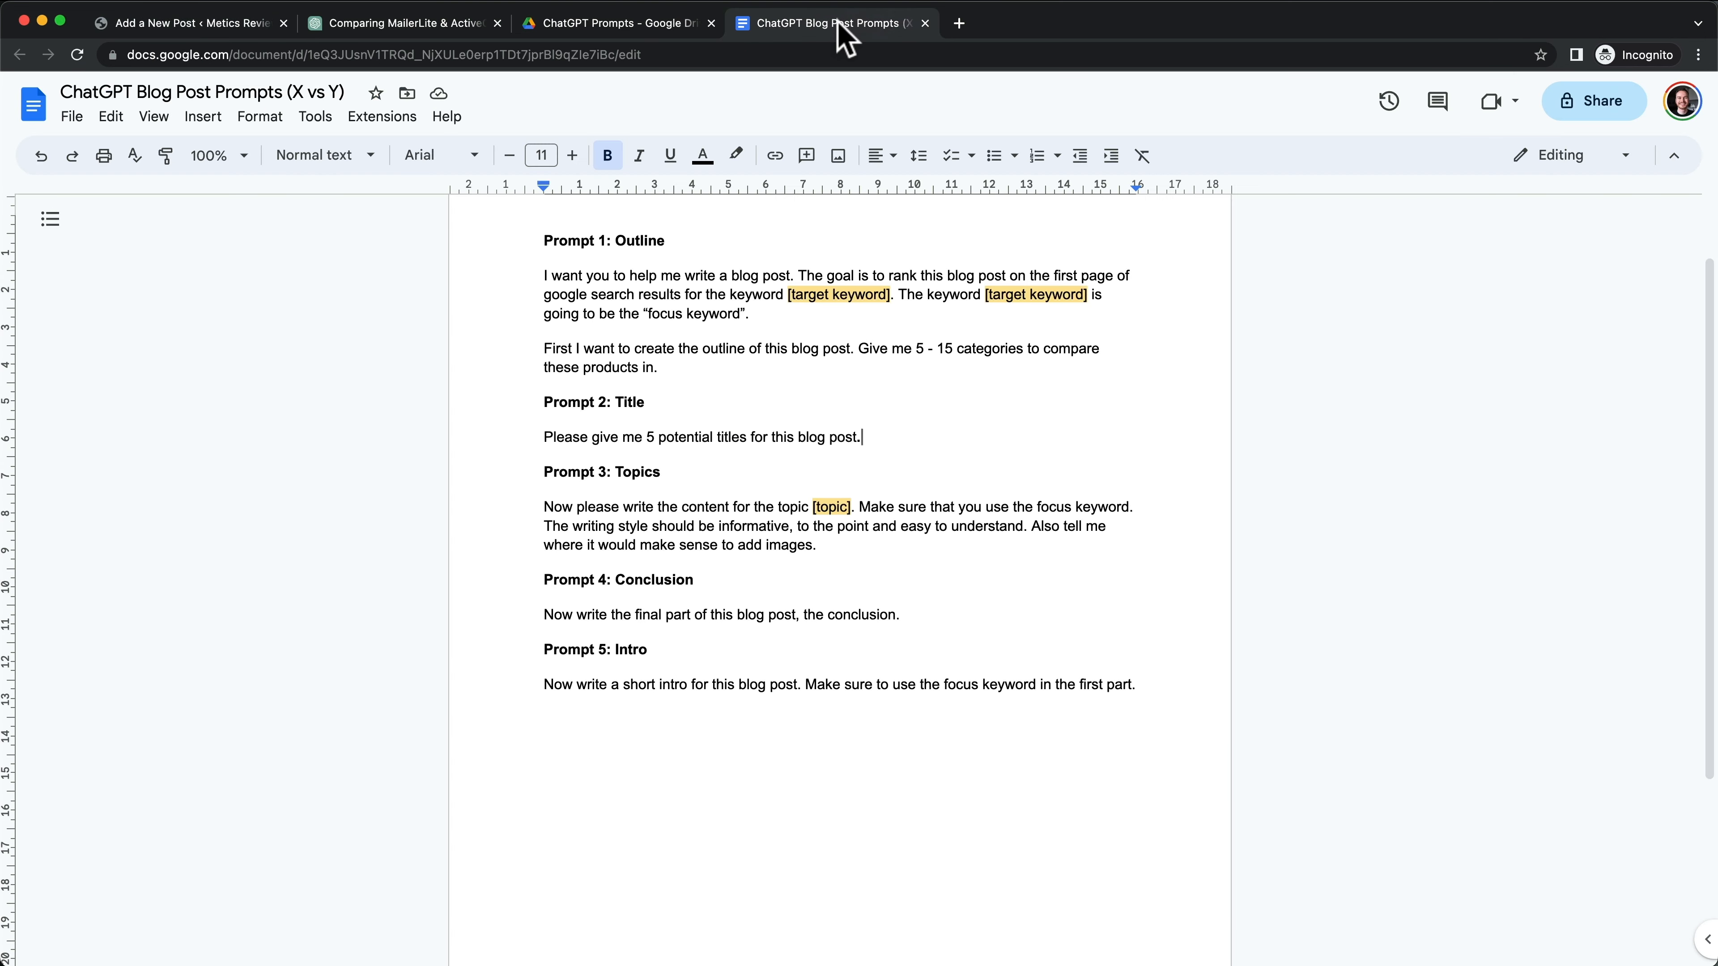
scroll(565, 474, down, 1)
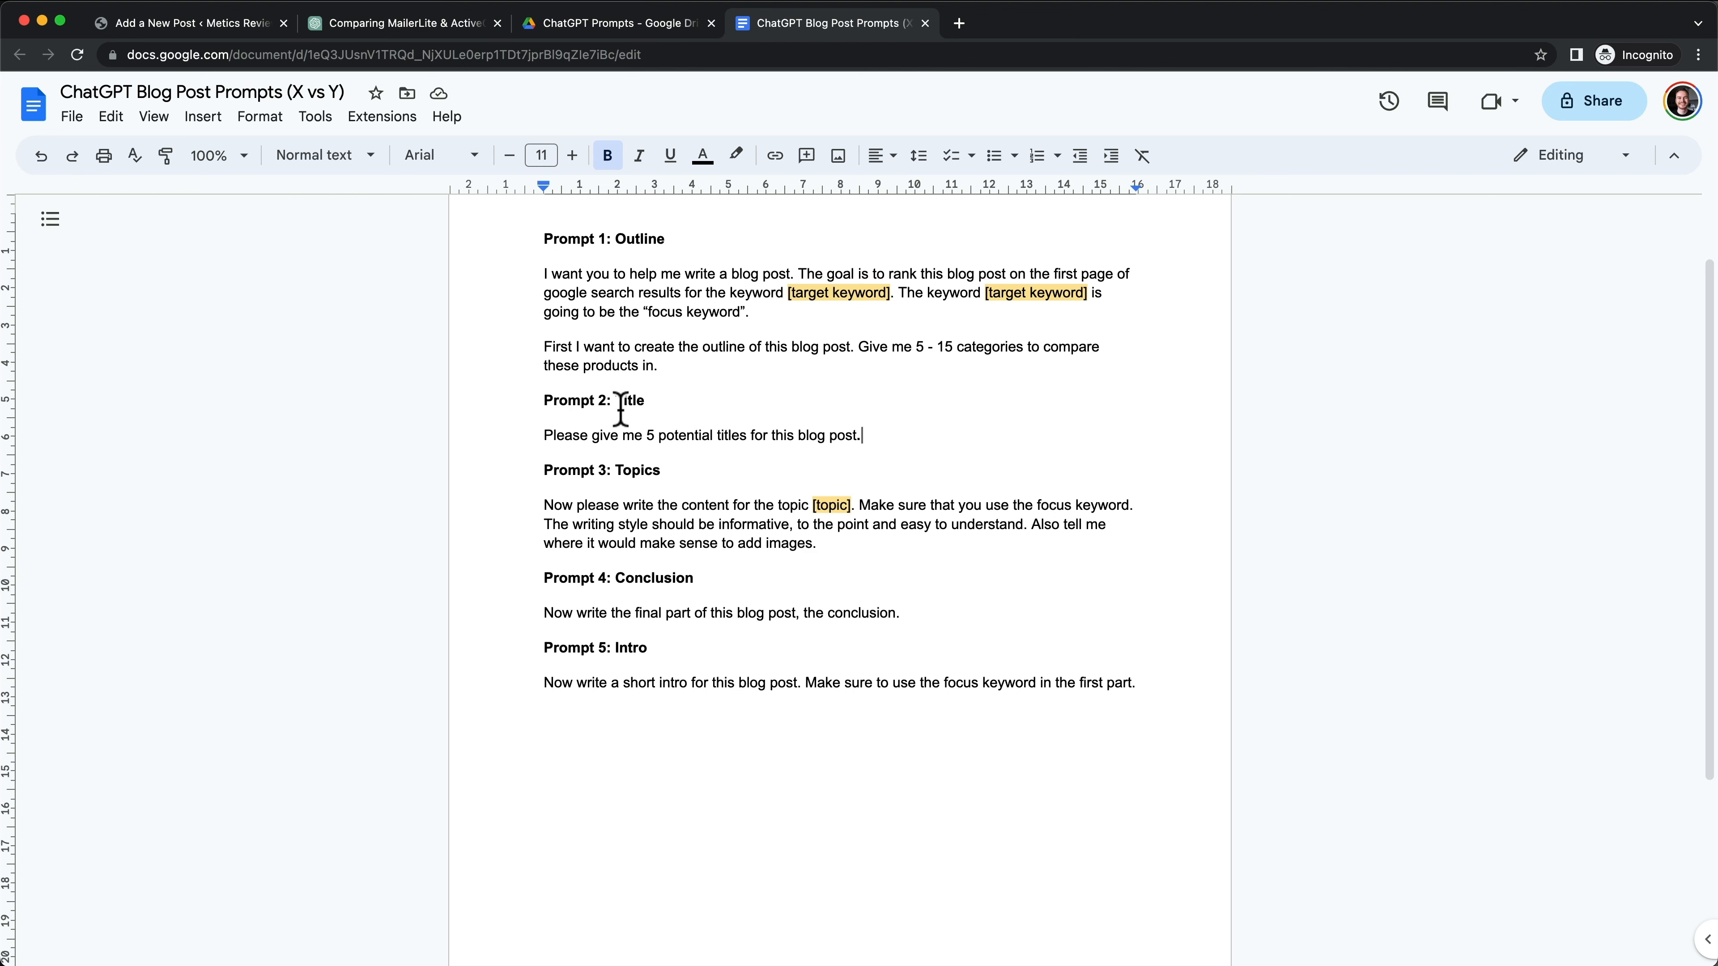
drag(554, 433, 743, 446)
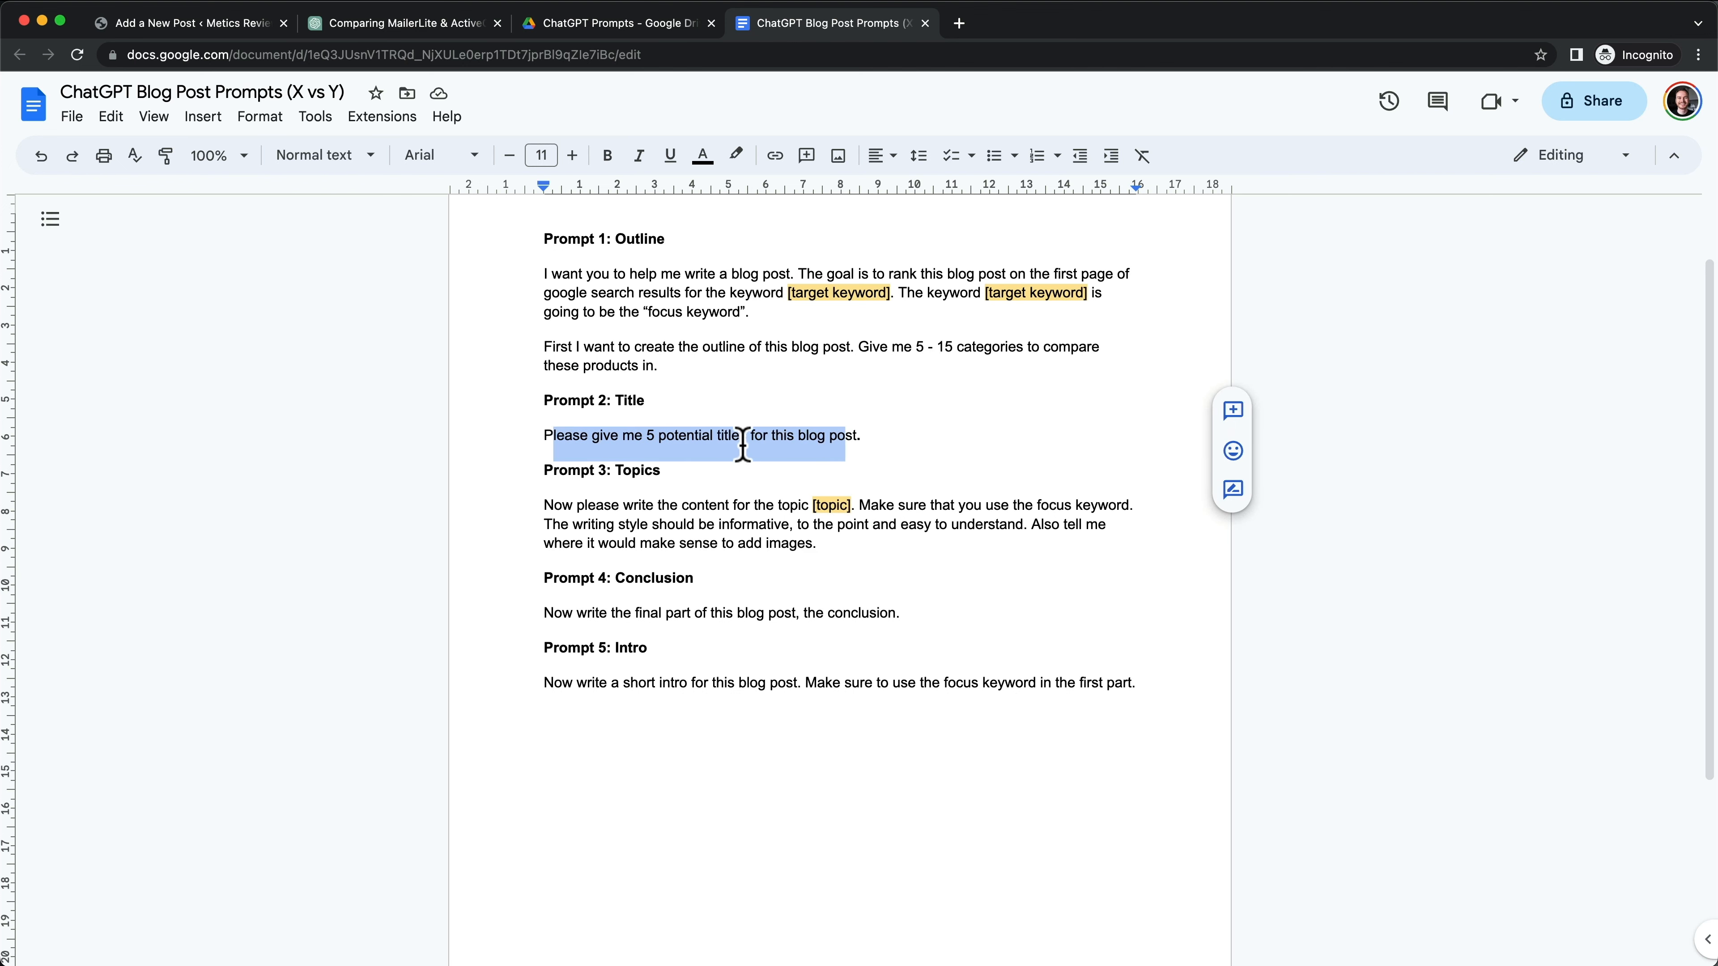
click(868, 443)
click(183, 22)
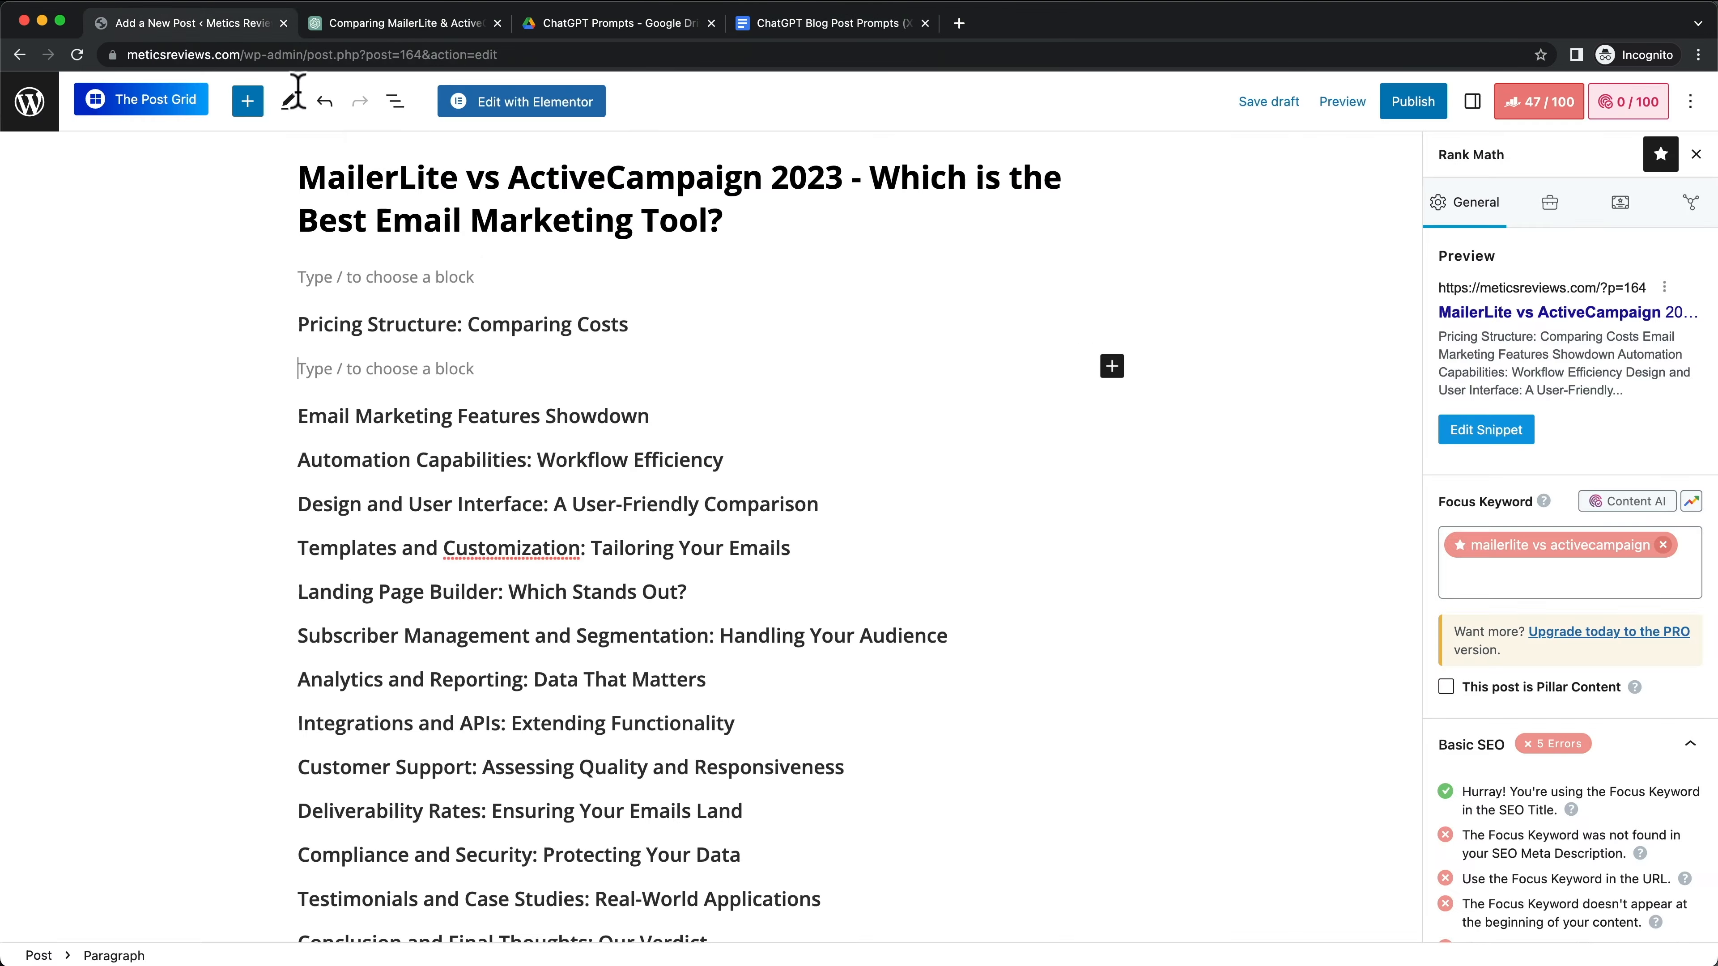
scroll(602, 236, up, 1)
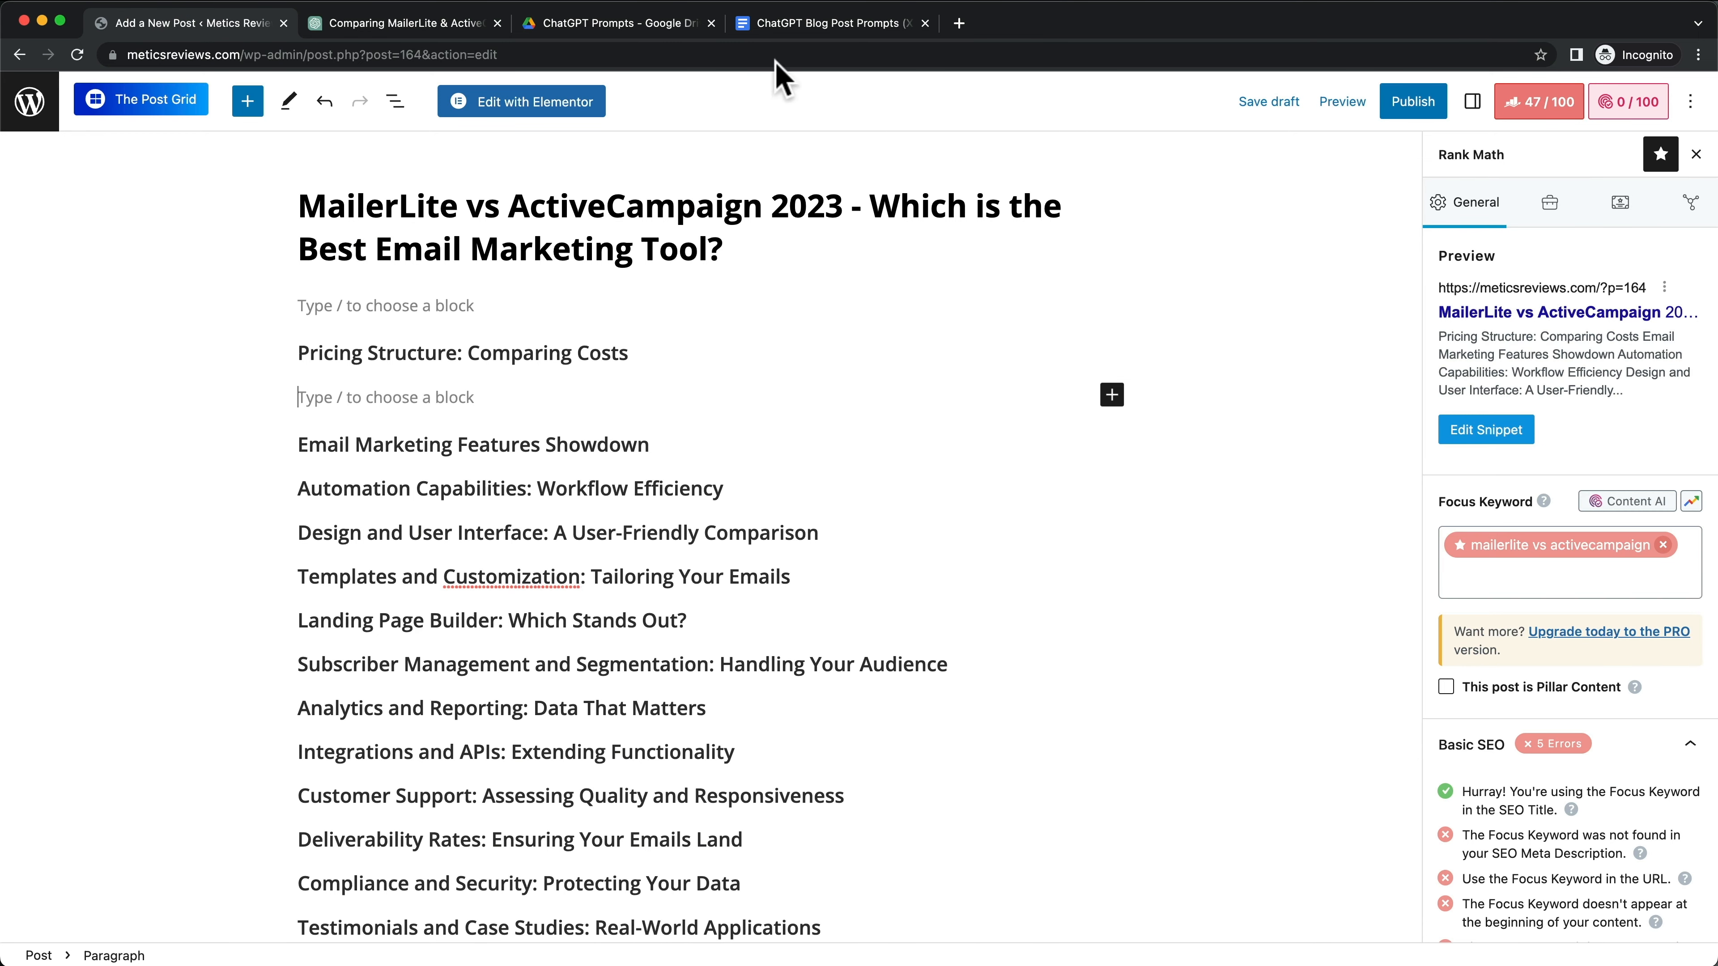
Step: Copy the "Prompt 3: Topics" text from the Google Docs prompts document and paste it into ChatGPT's message without the trailing blank line
click(825, 23)
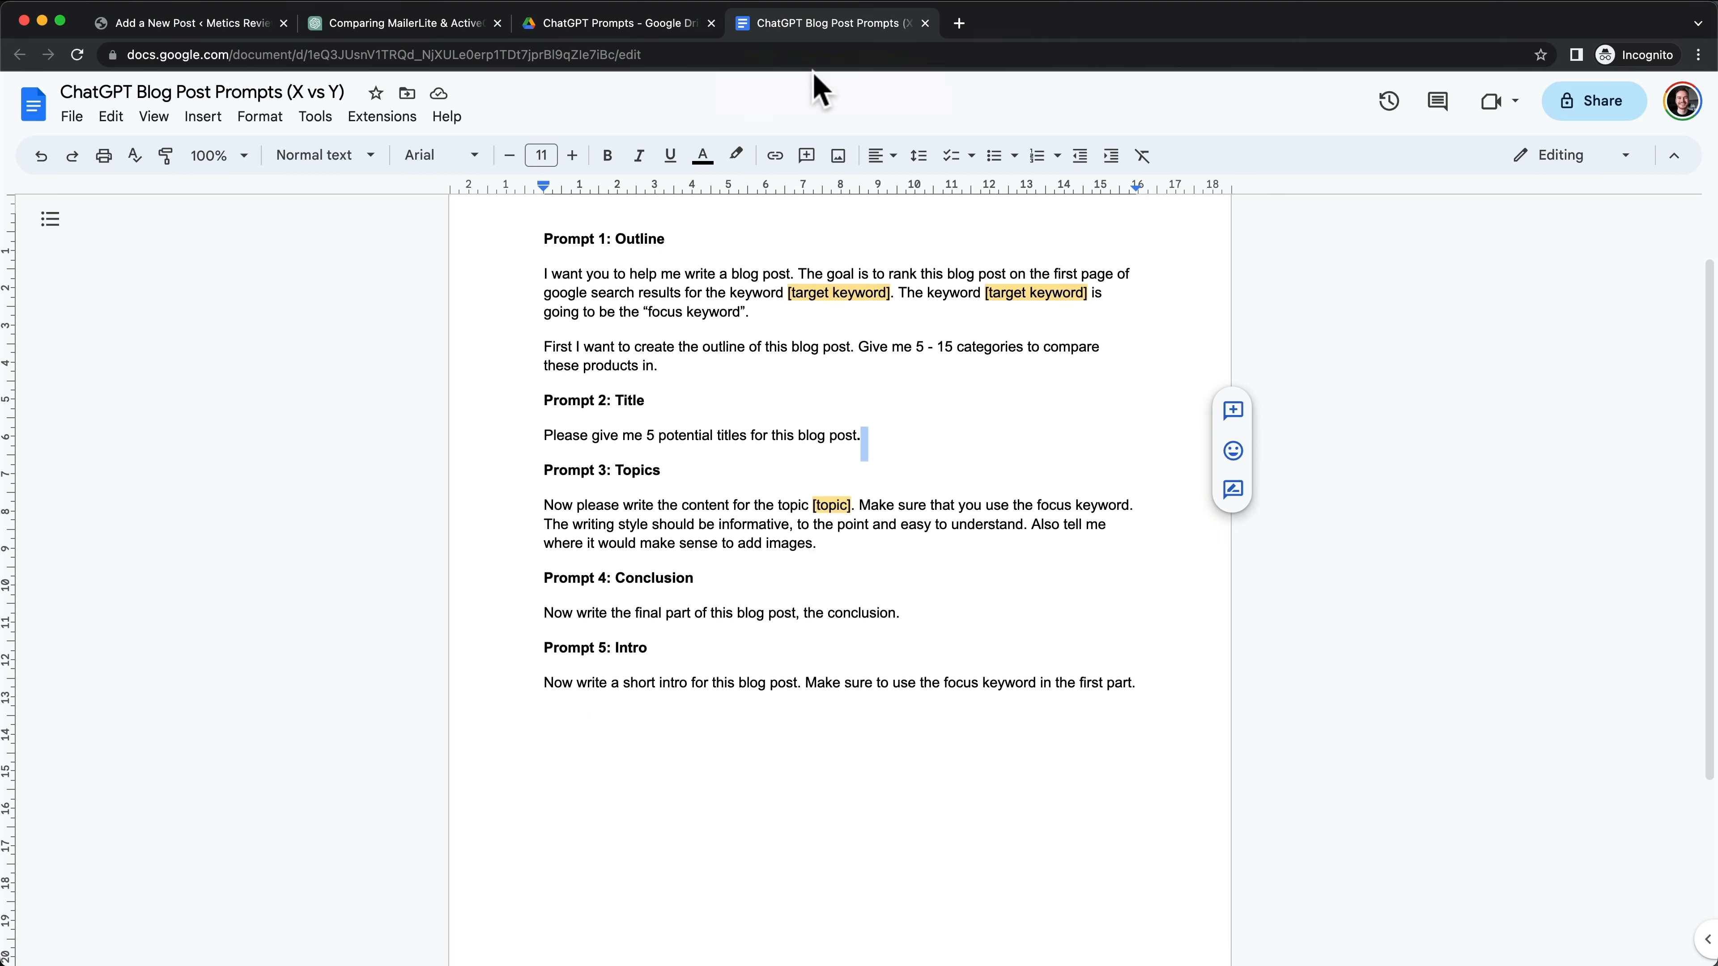
drag(545, 505, 810, 552)
key(super+c)
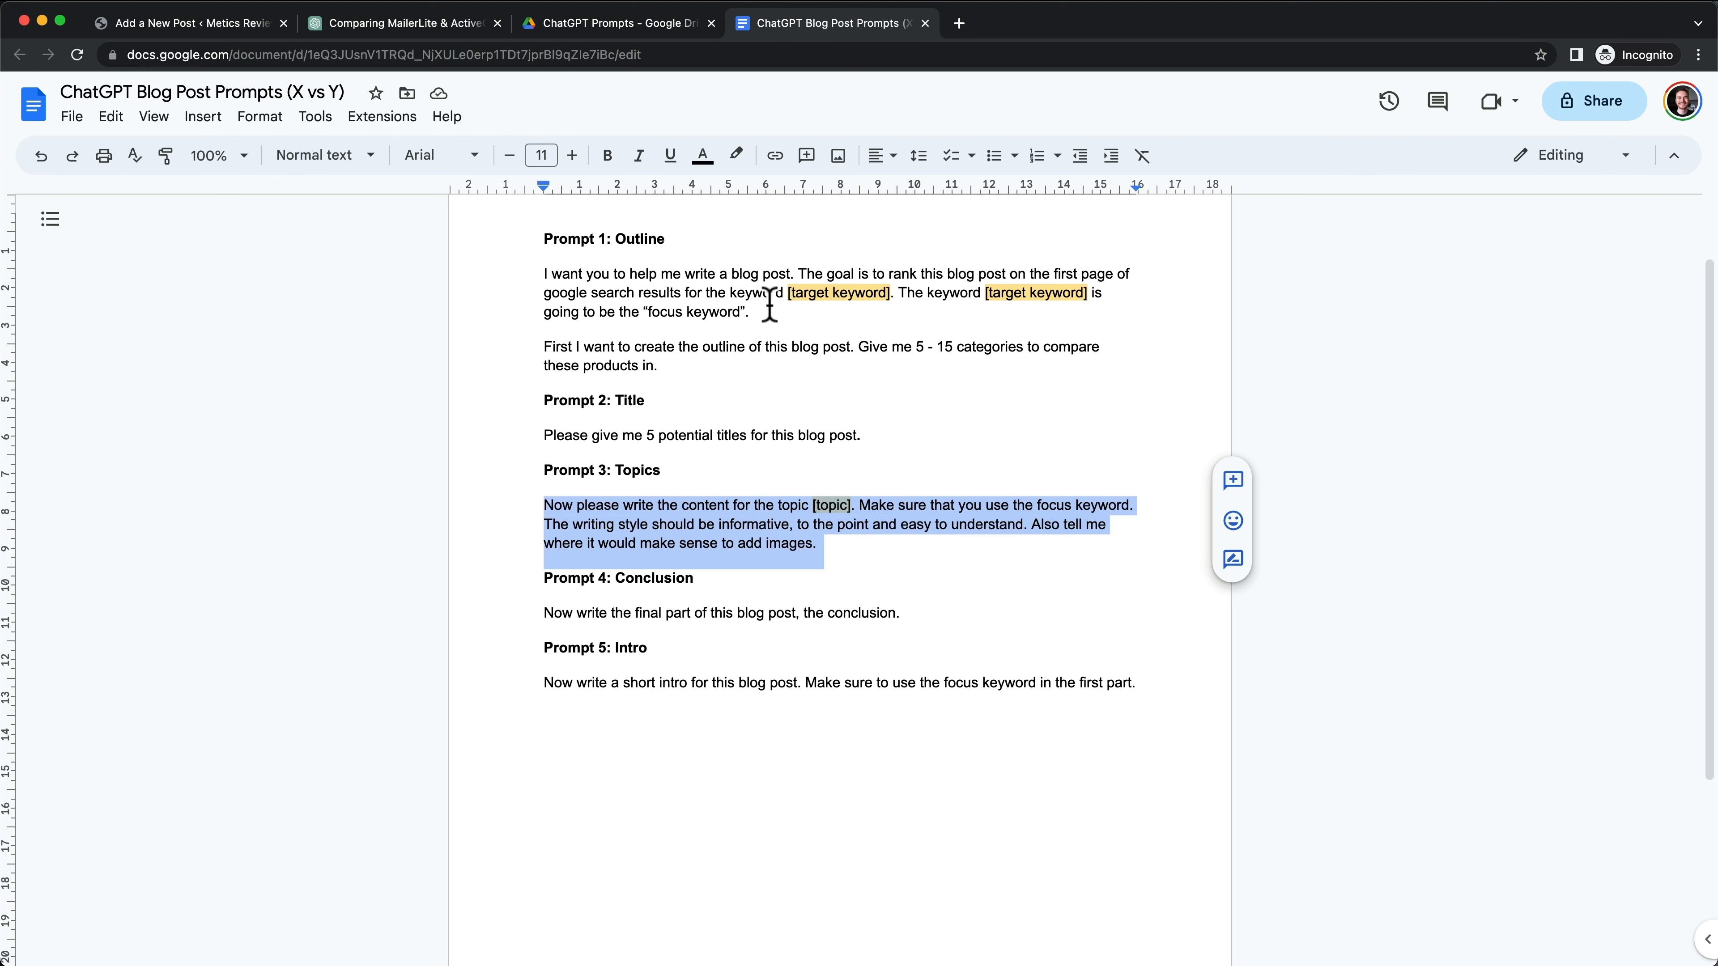
click(404, 24)
click(742, 894)
key(super+v)
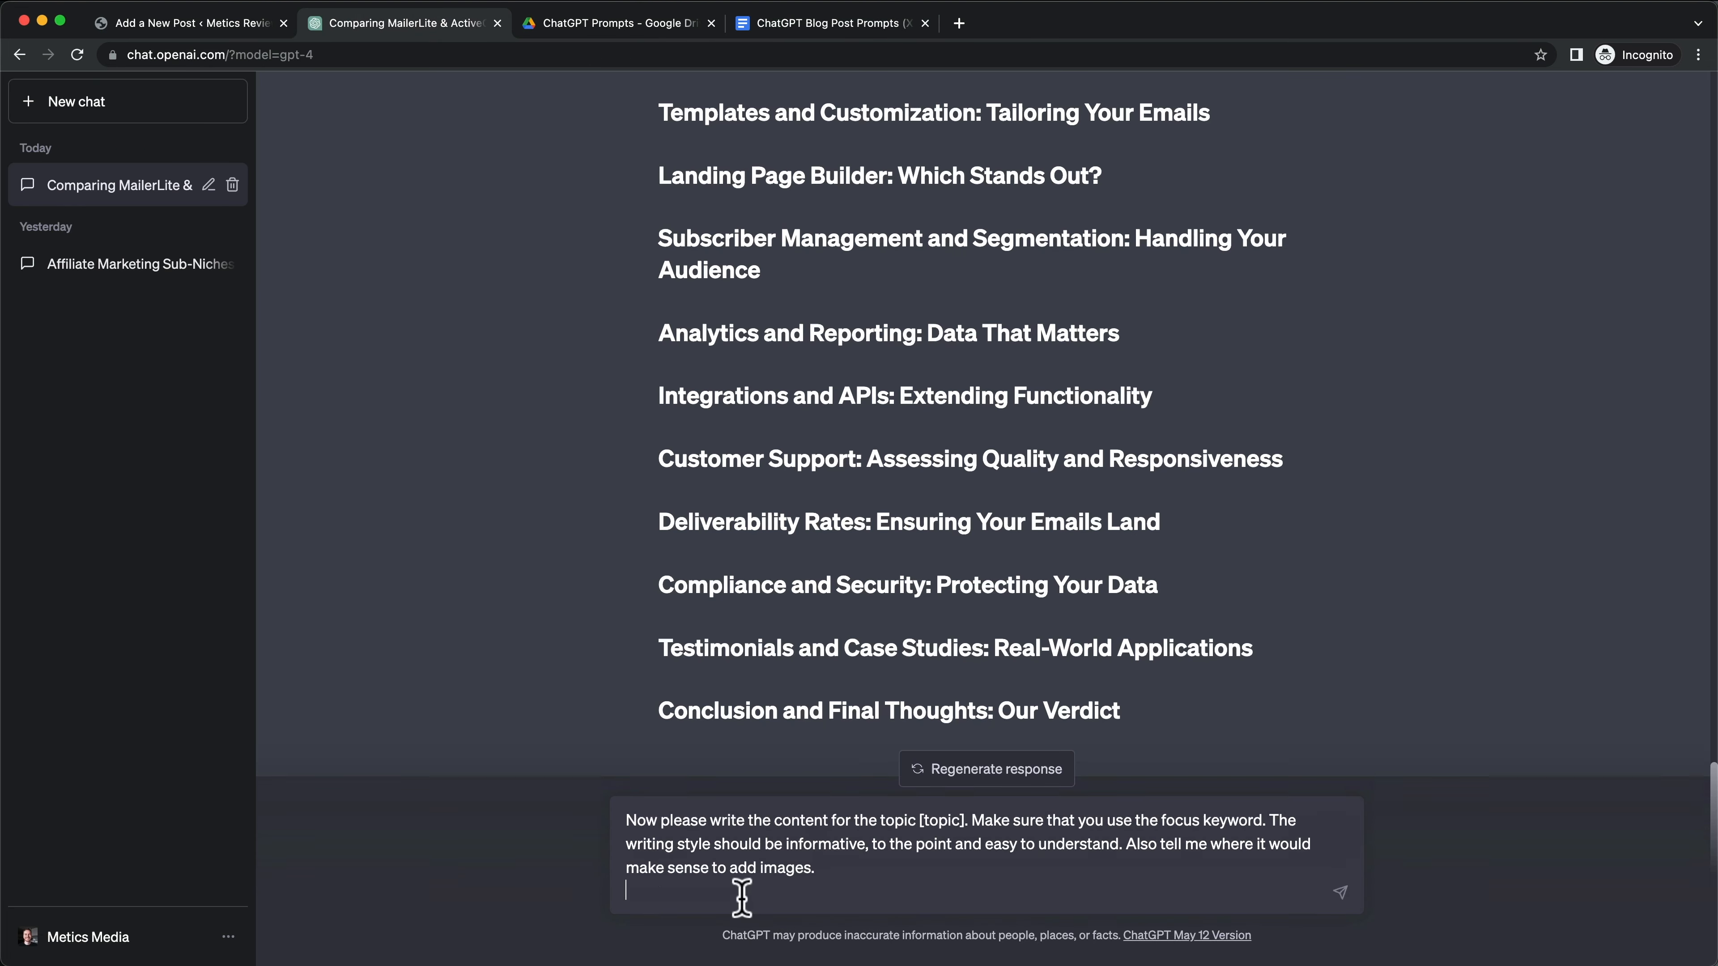
key(BackSpace)
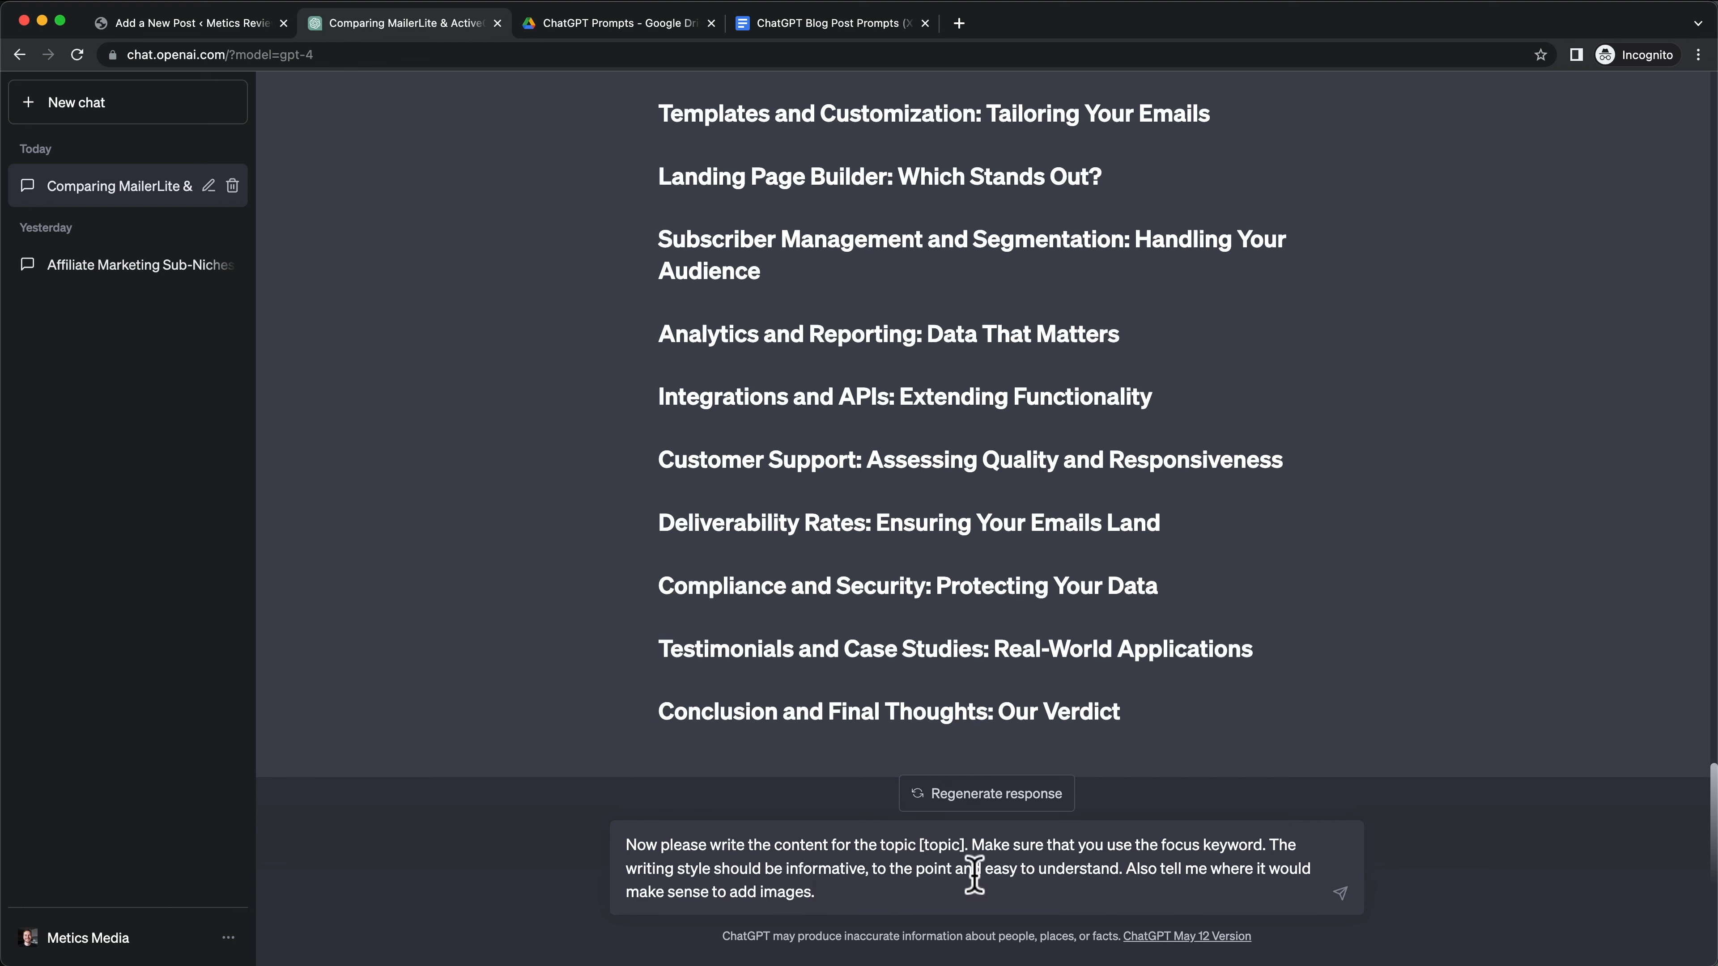
Step: Copy the "Pricing Structure: Comparing Costs" heading from the WordPress post, put it in place of the topic placeholder in ChatGPT's message, and send the prompt
click(181, 25)
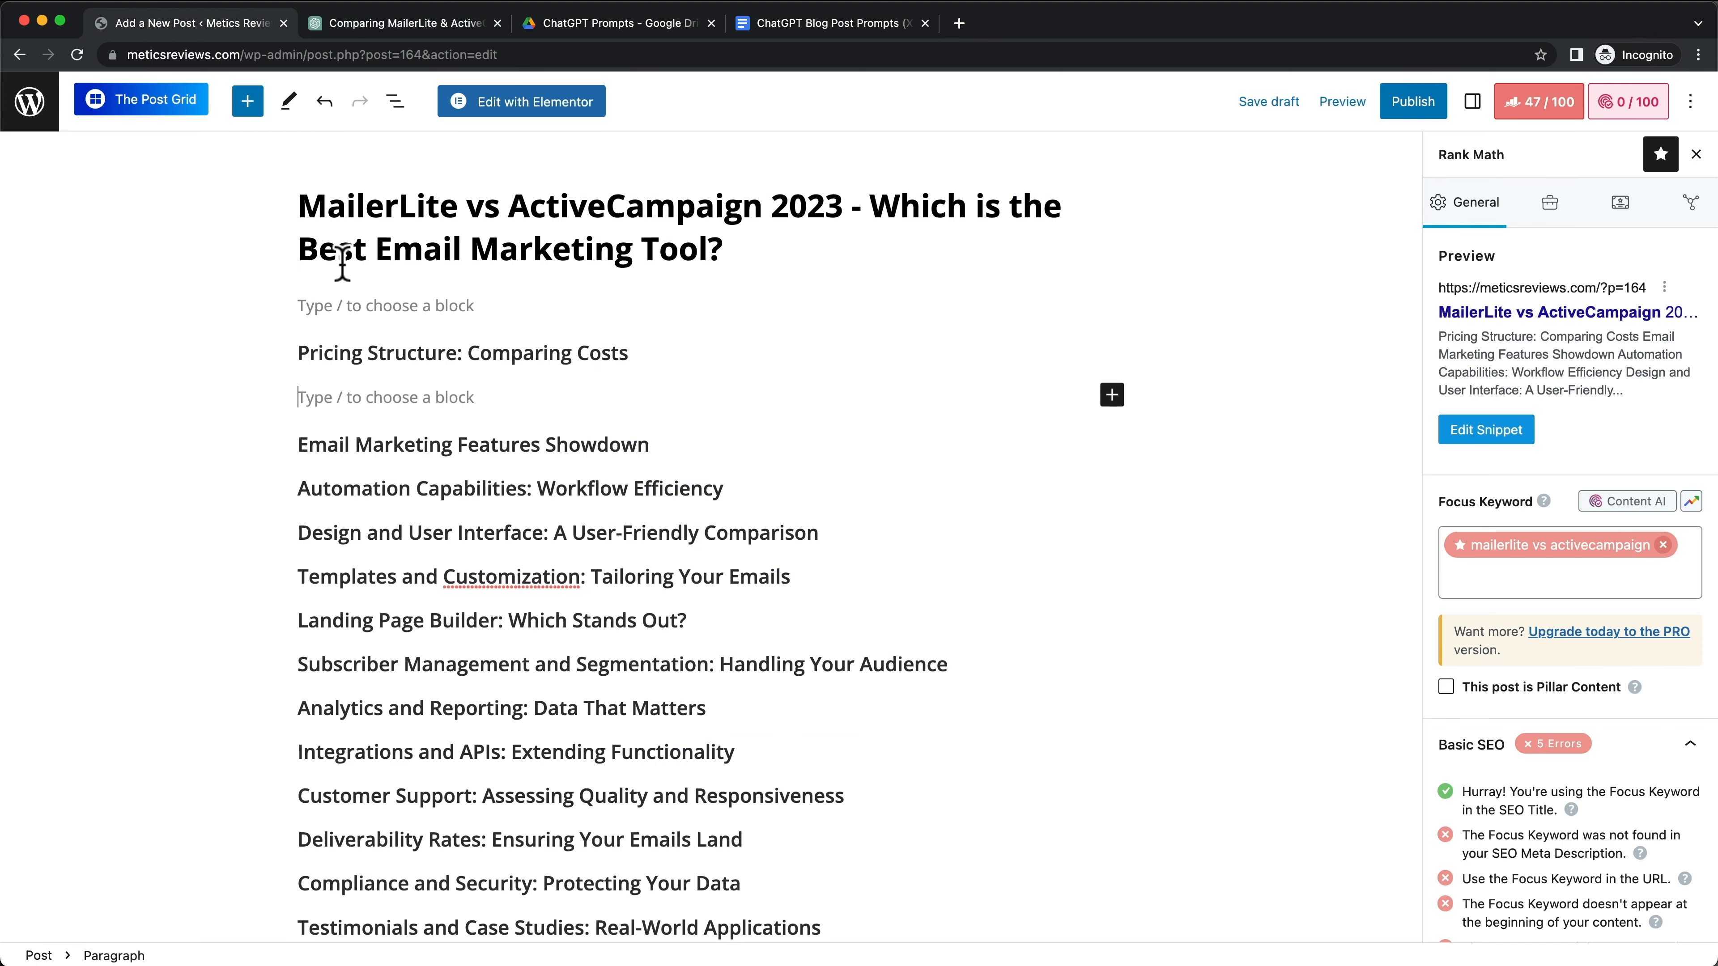
drag(303, 348, 659, 353)
key(super+c)
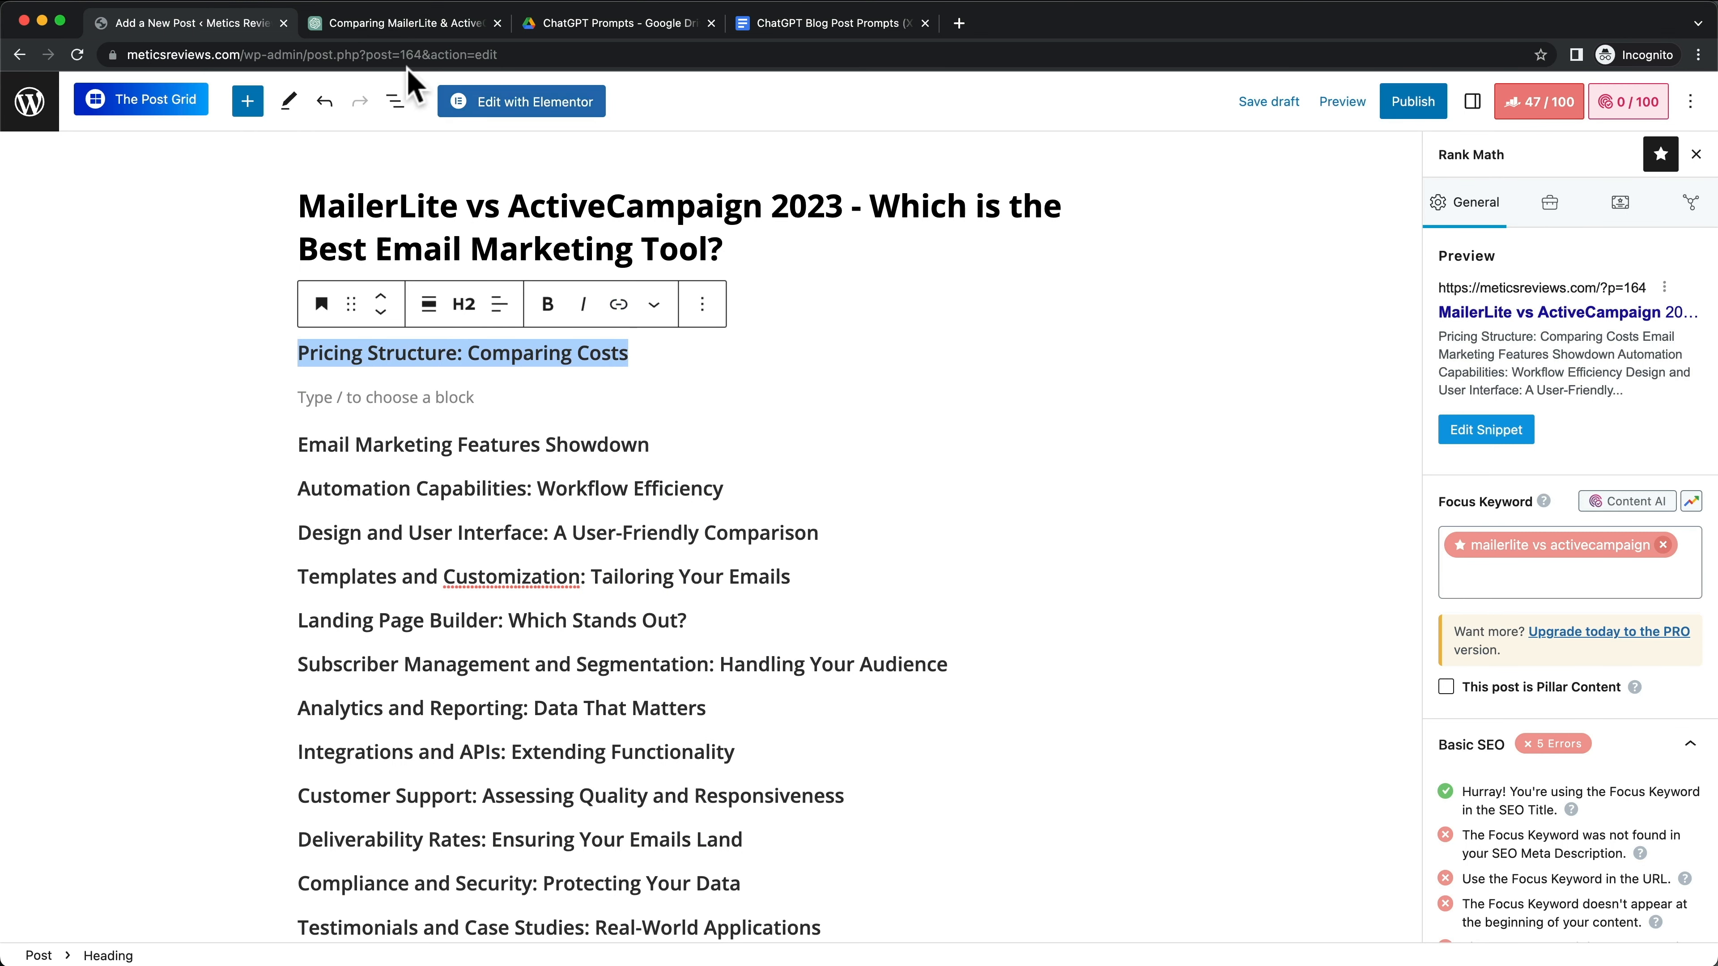
click(399, 23)
drag(920, 845, 961, 847)
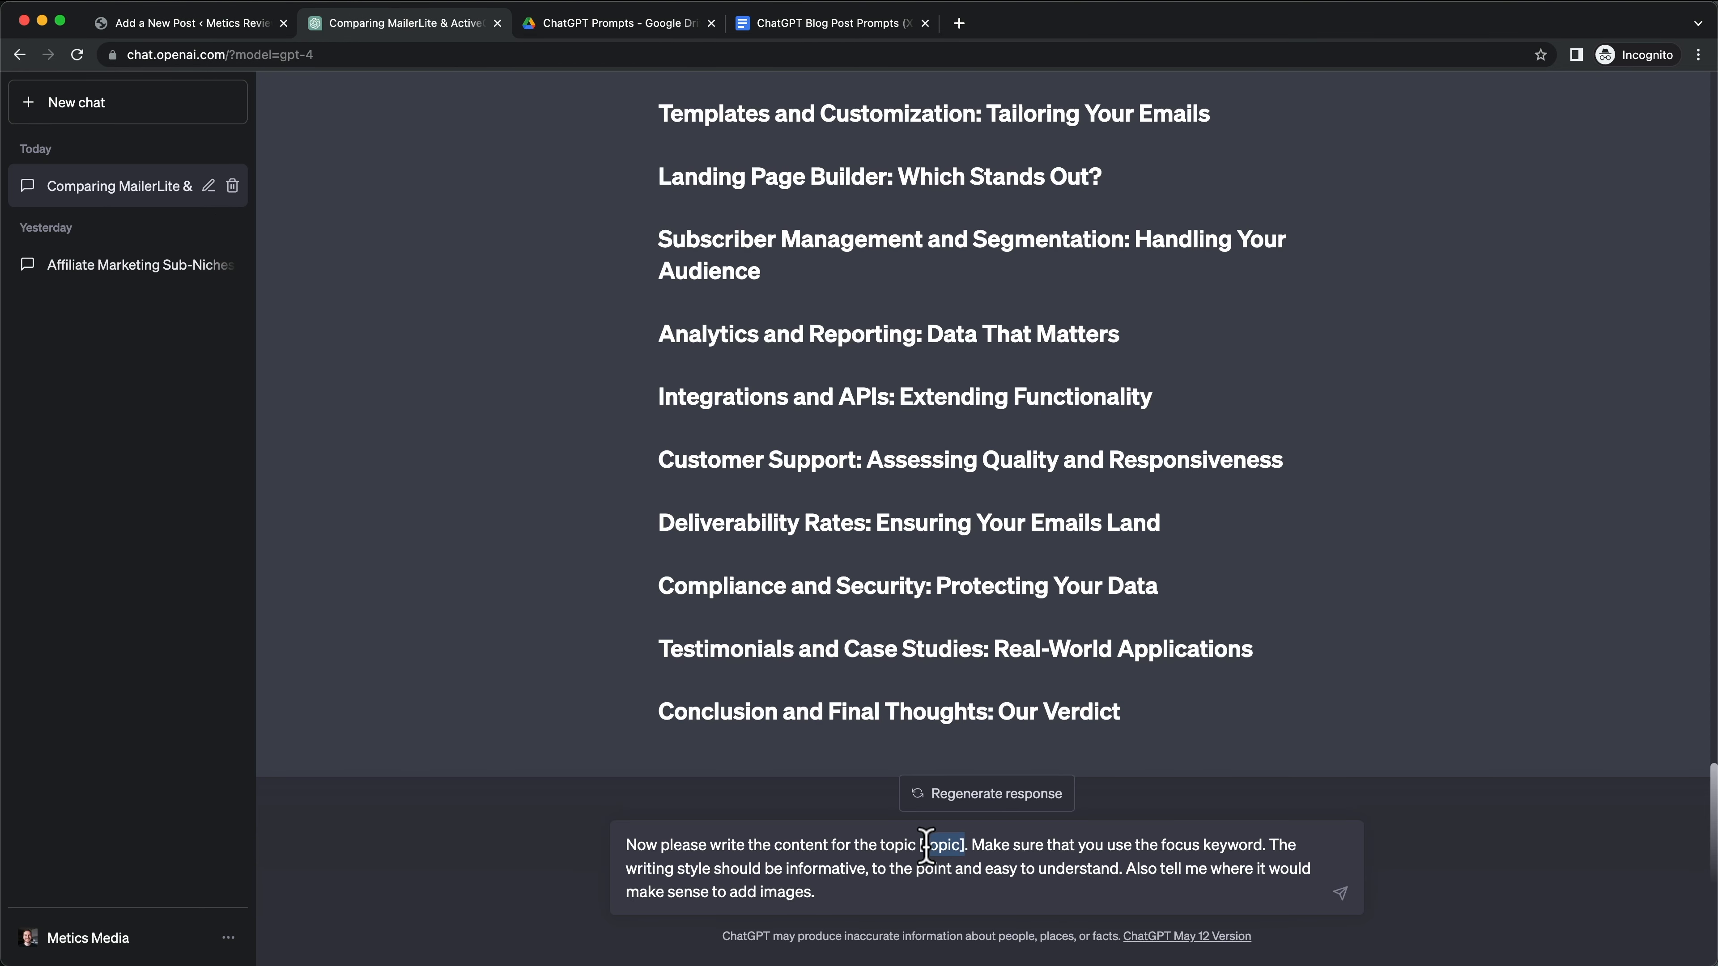
key(super+v)
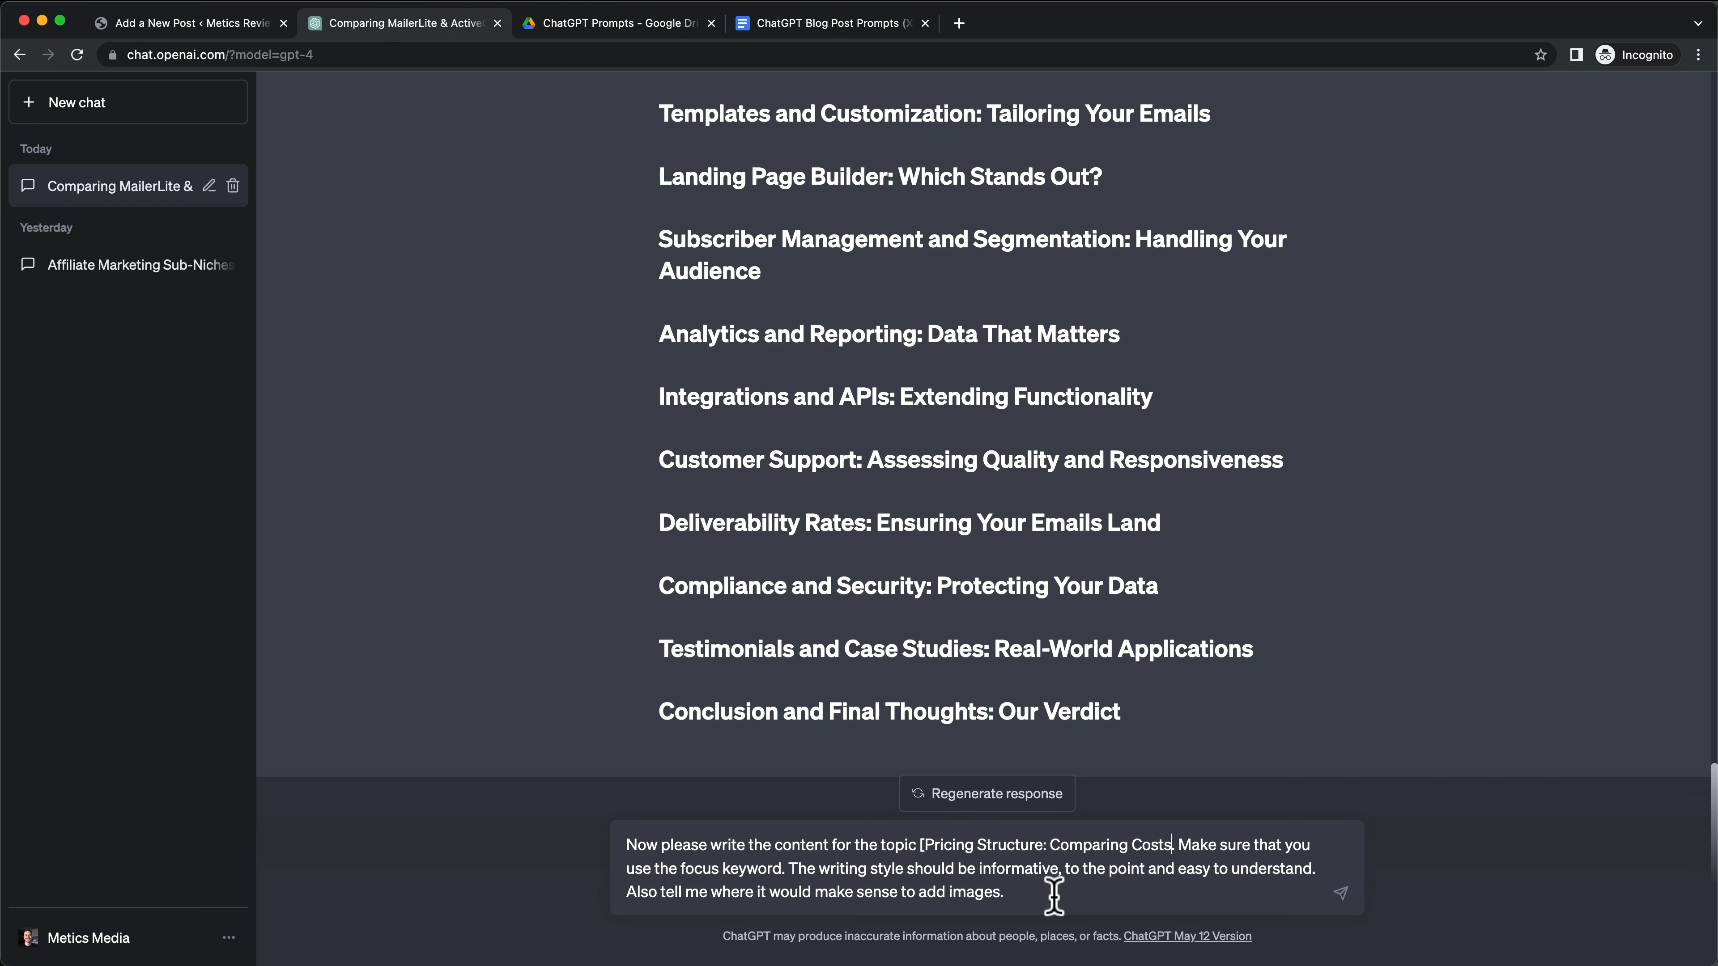
click(1025, 894)
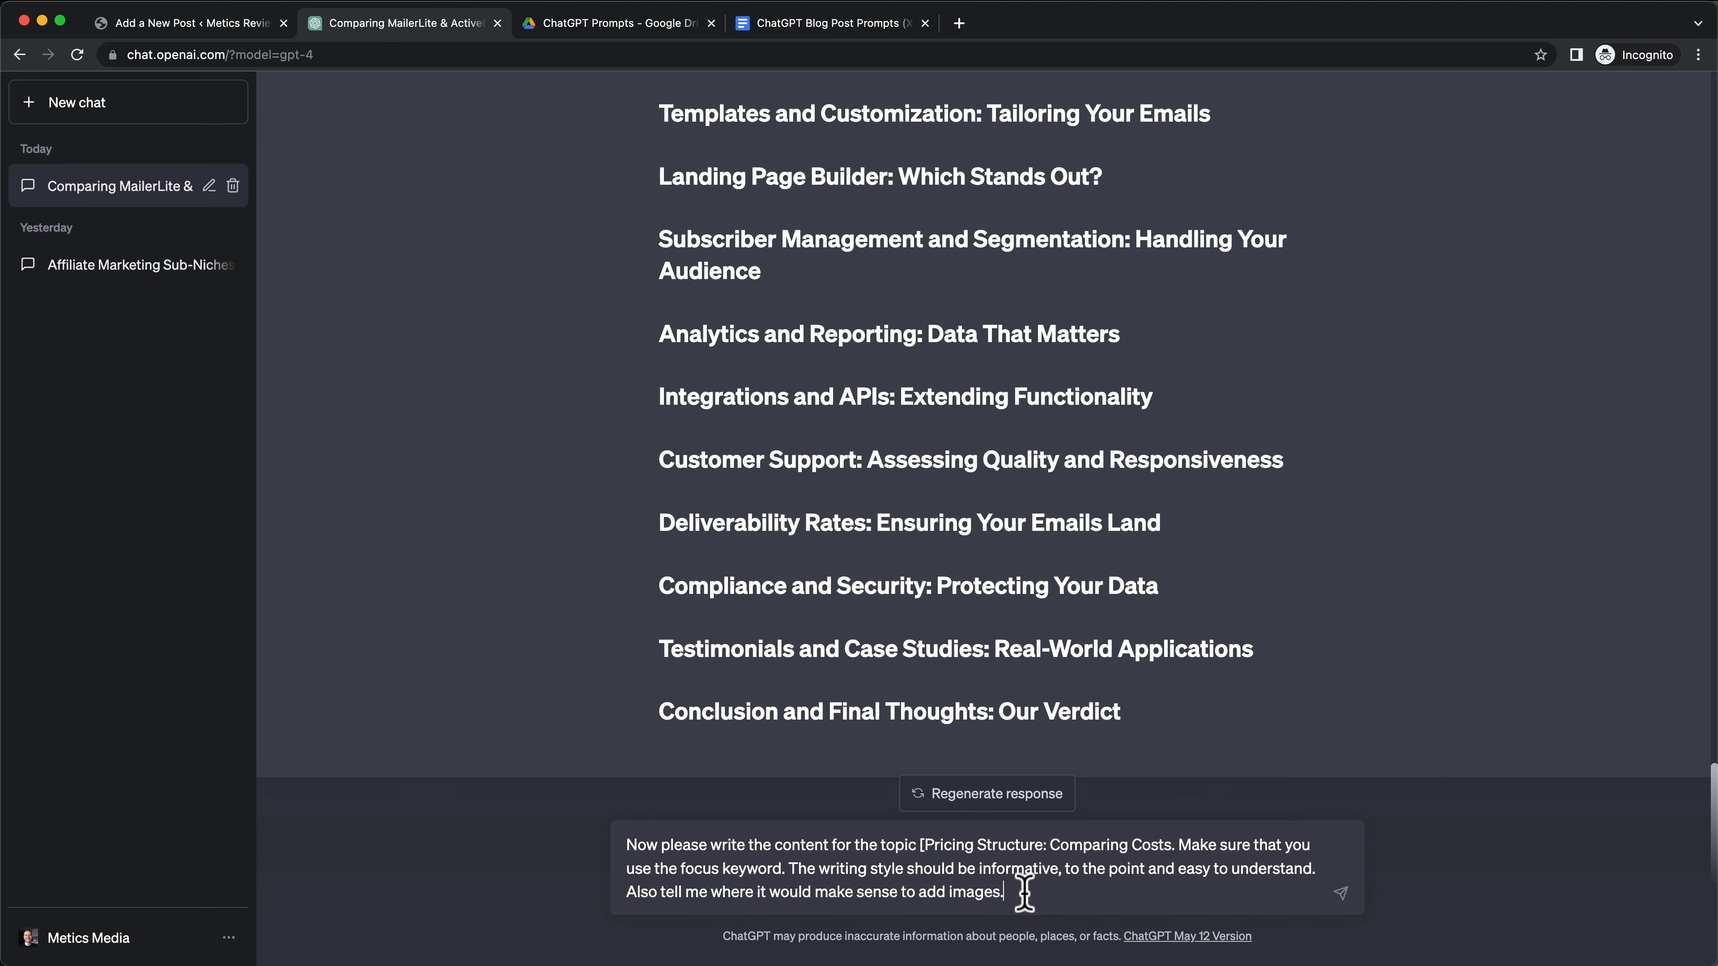
click(1341, 895)
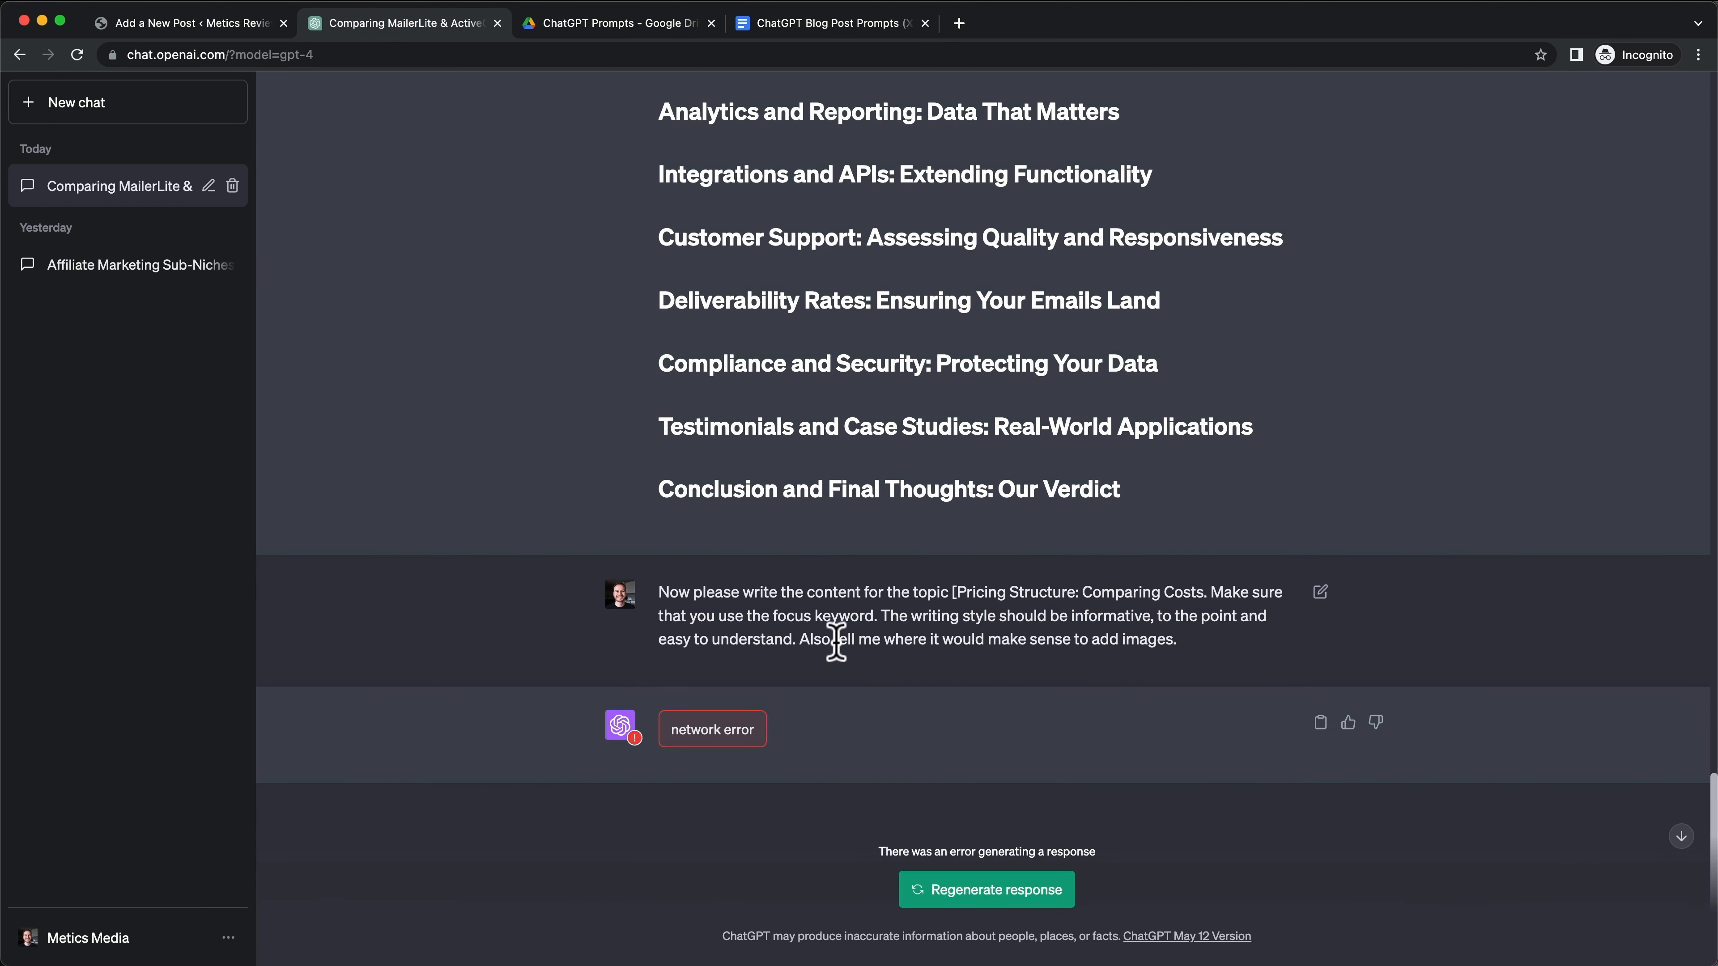
Step: Highlight the prompt's sentence asking where to add images, and regenerate ChatGPT's response for the pricing topic
drag(800, 639, 1173, 641)
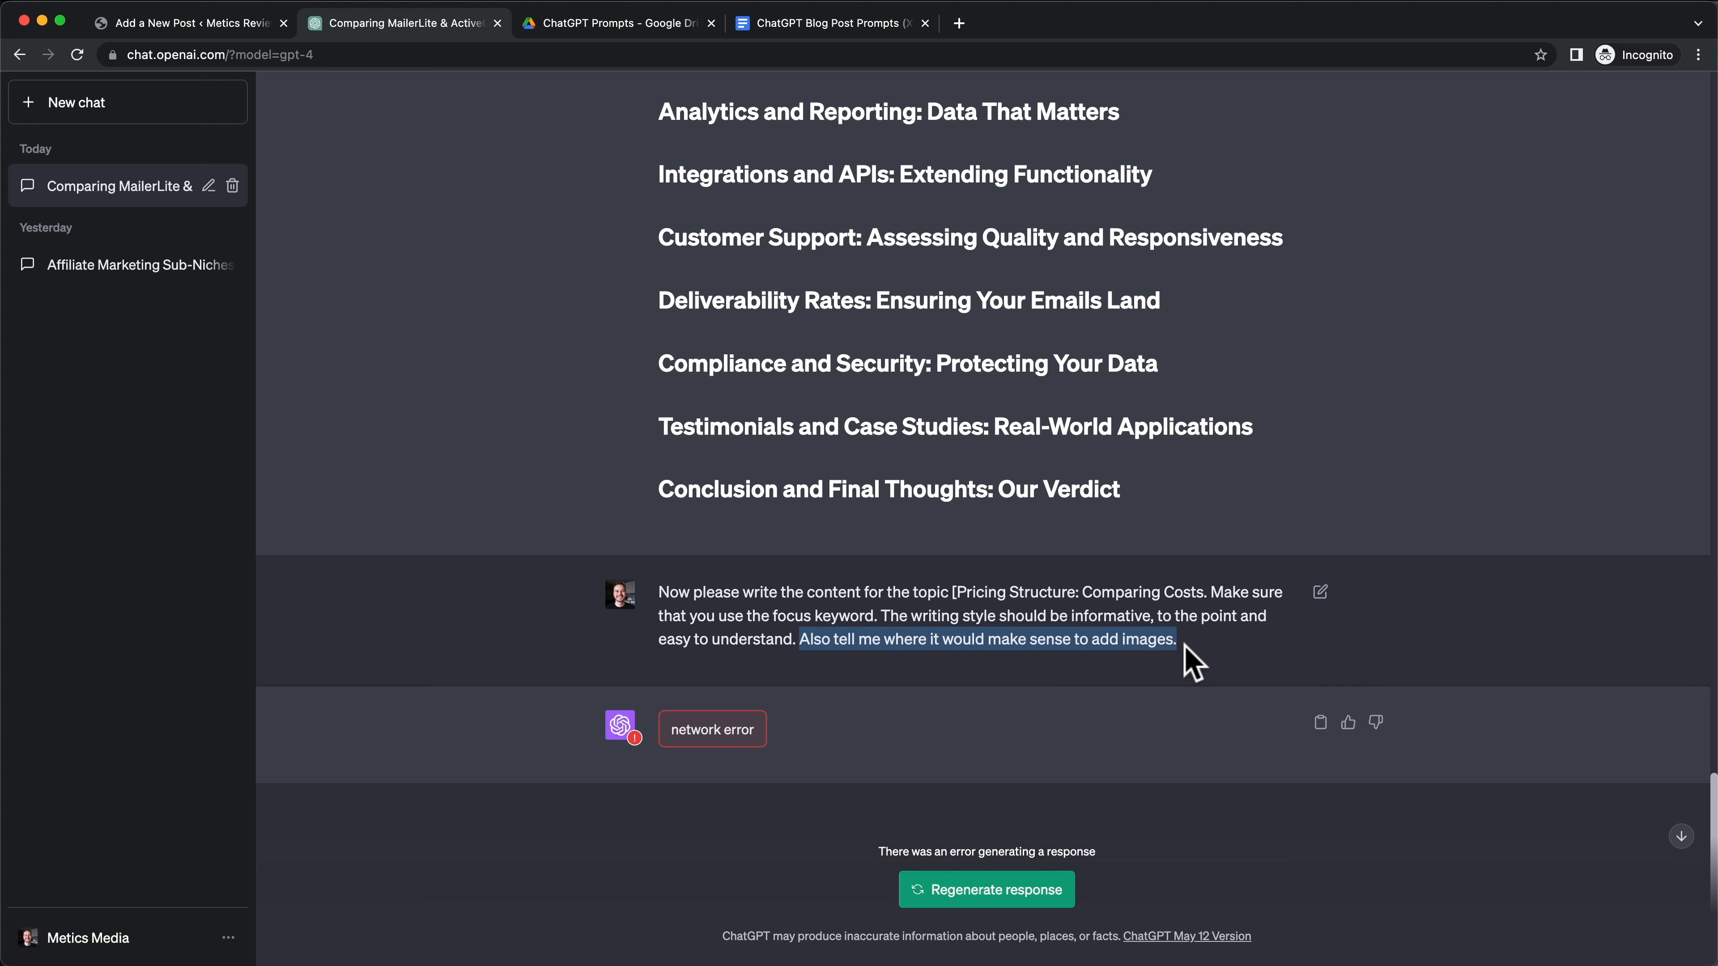
click(1192, 647)
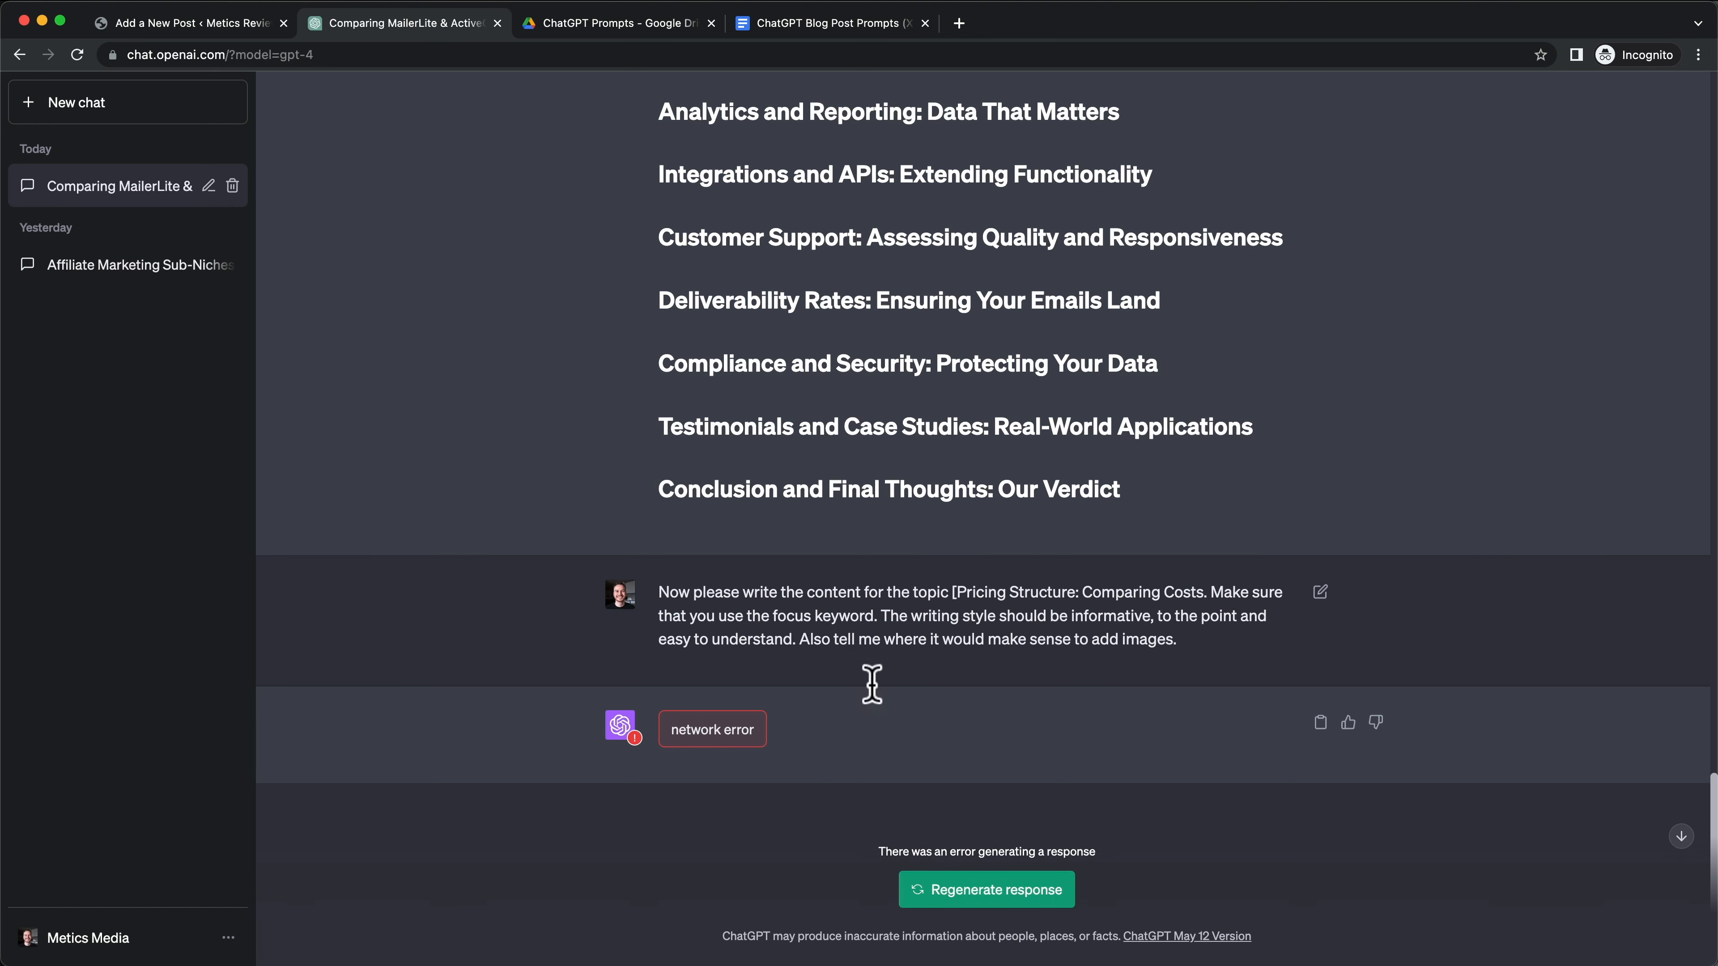
scroll(900, 737, down, 1)
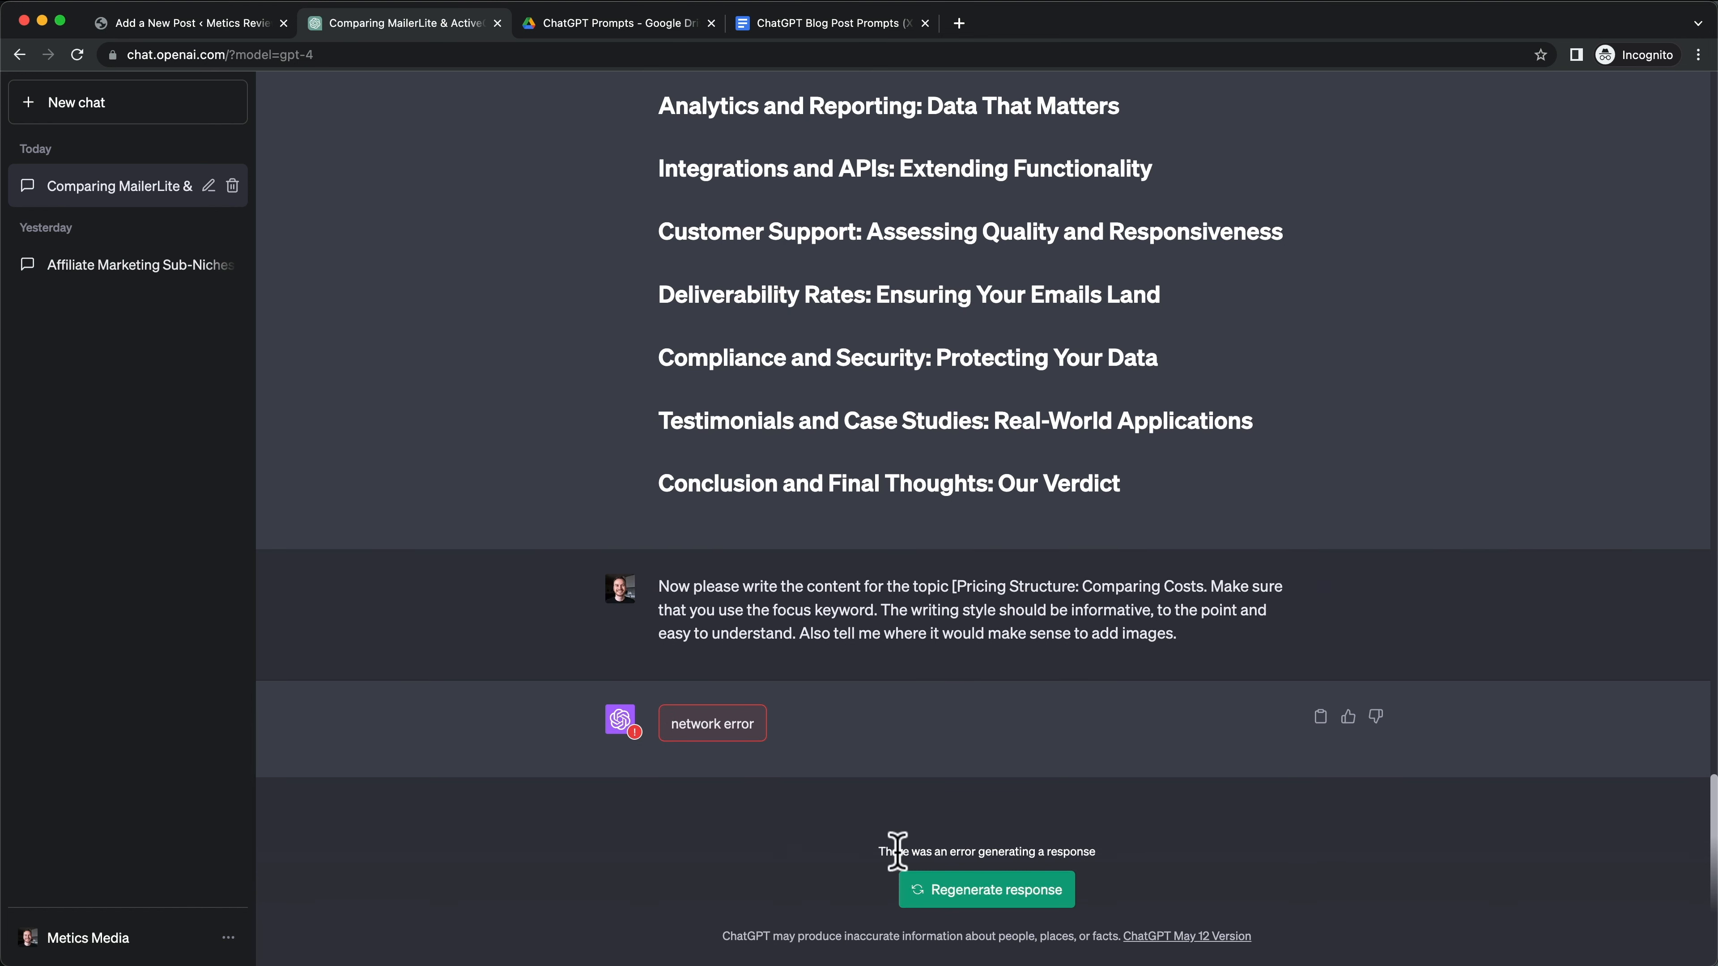
click(1006, 896)
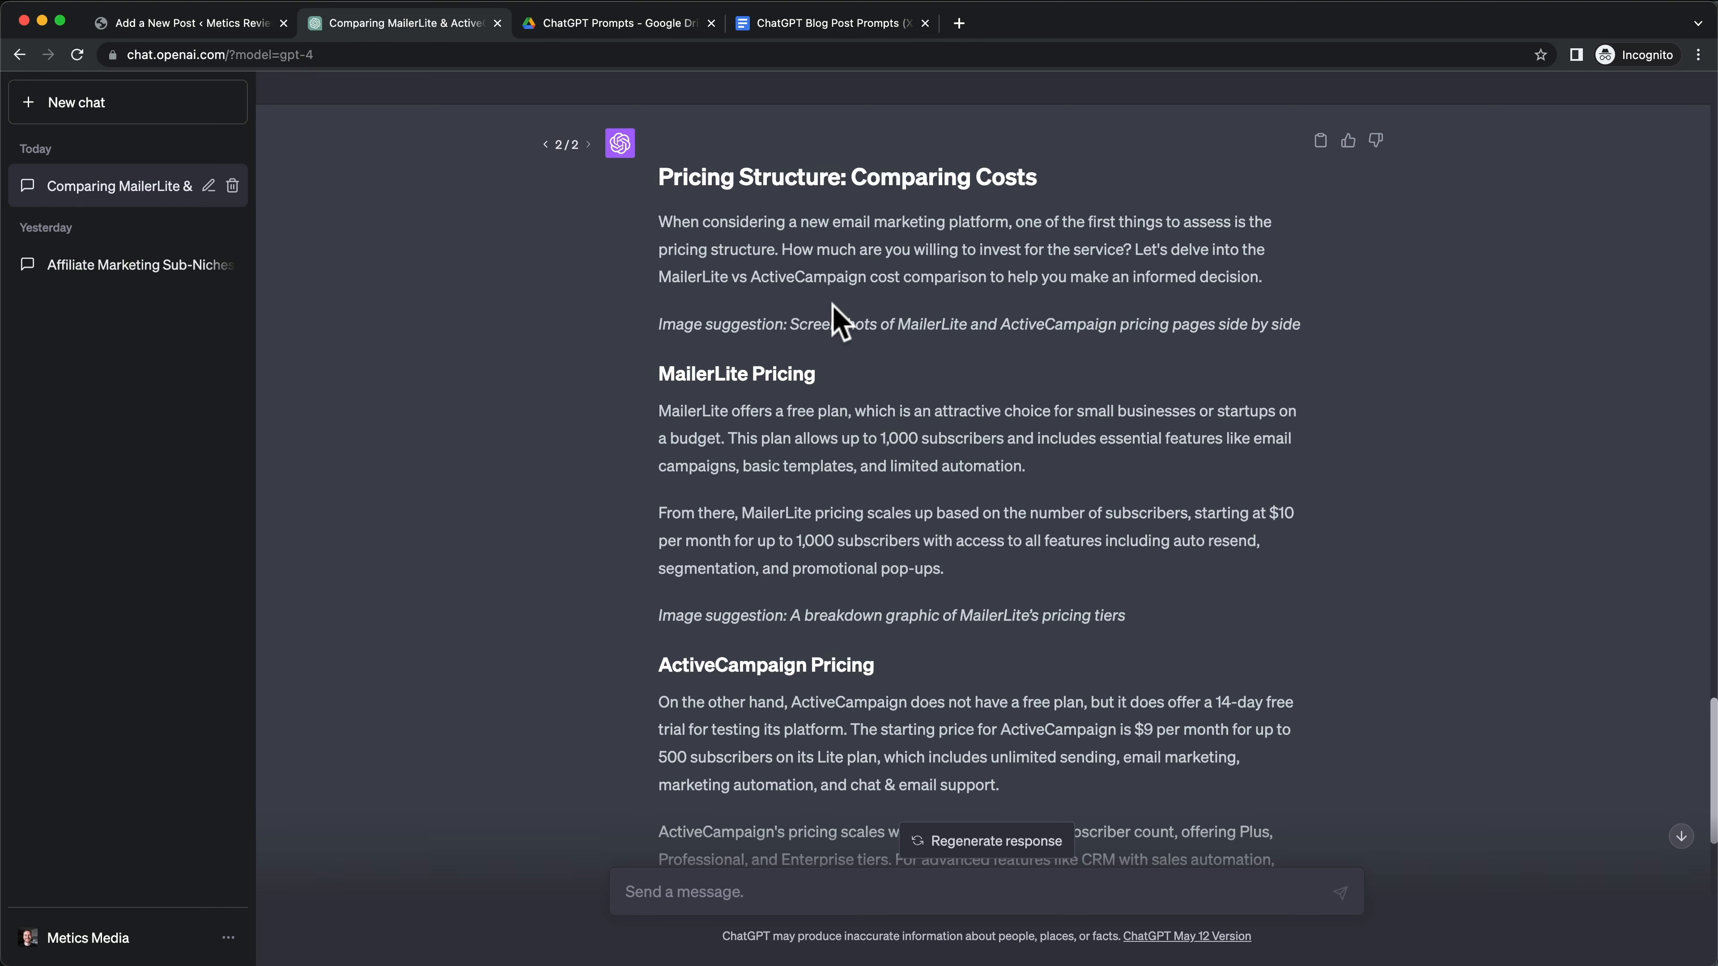
Step: Read through the generated pricing content, examining its subheadings, image suggestions and the MailerLite free plan's subscriber claim
scroll(872, 392, down, 1)
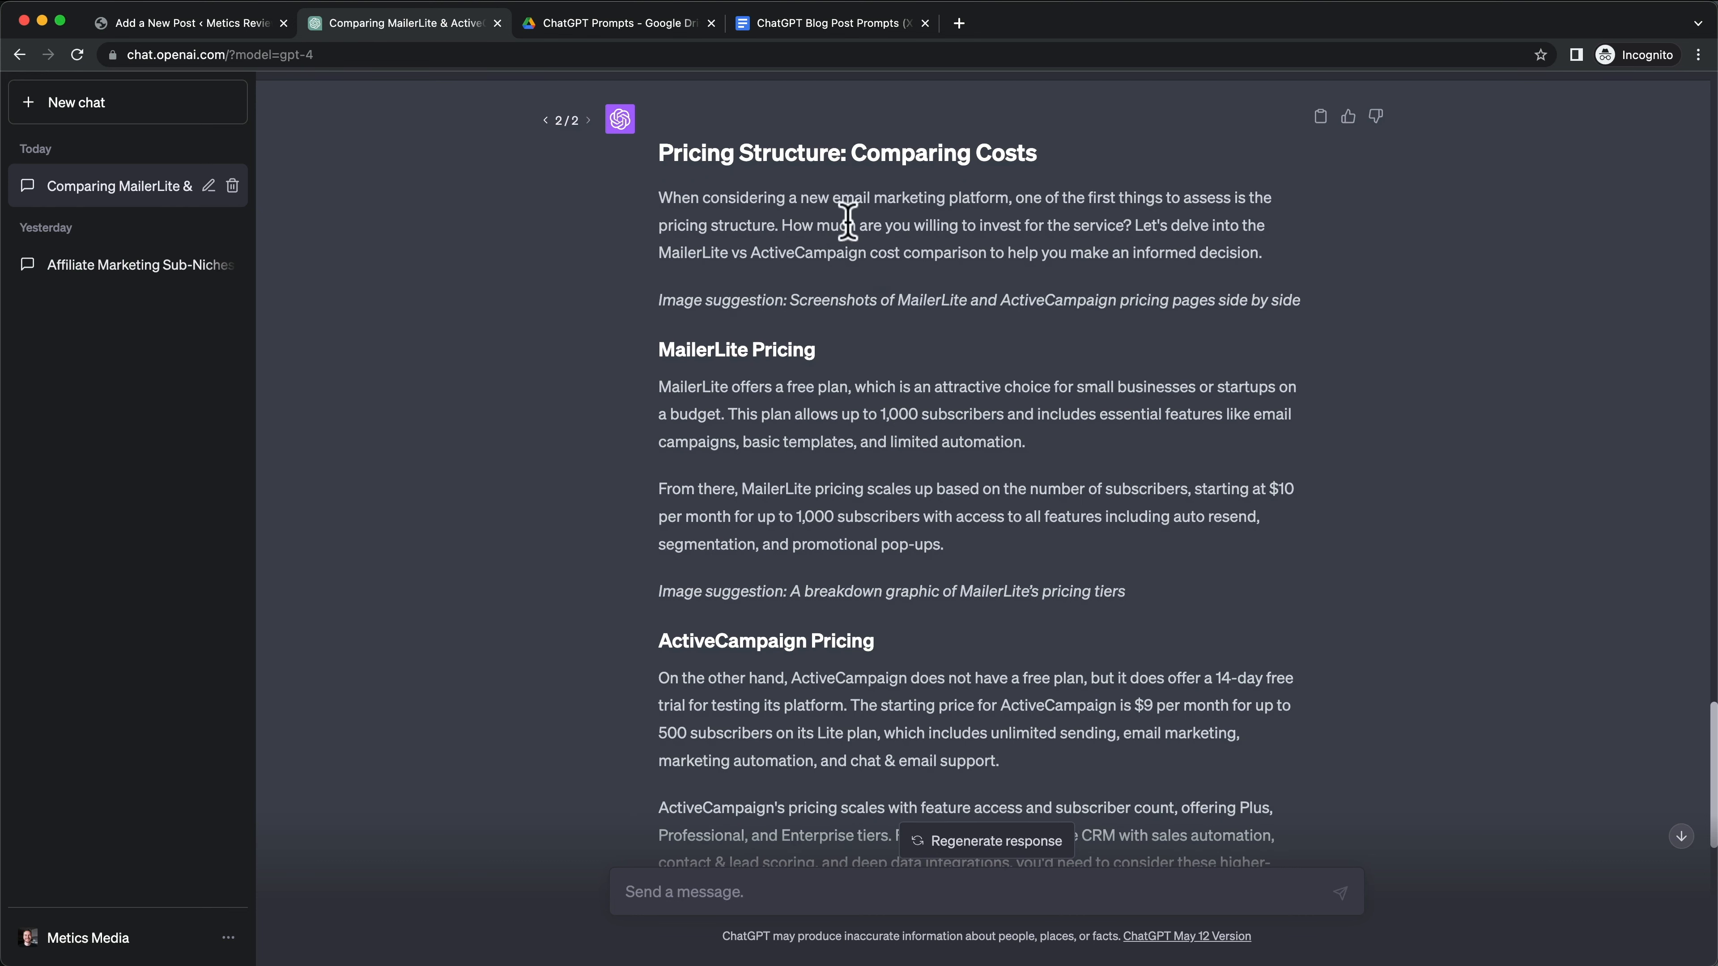
scroll(847, 223, down, 3)
scroll(844, 280, up, 6)
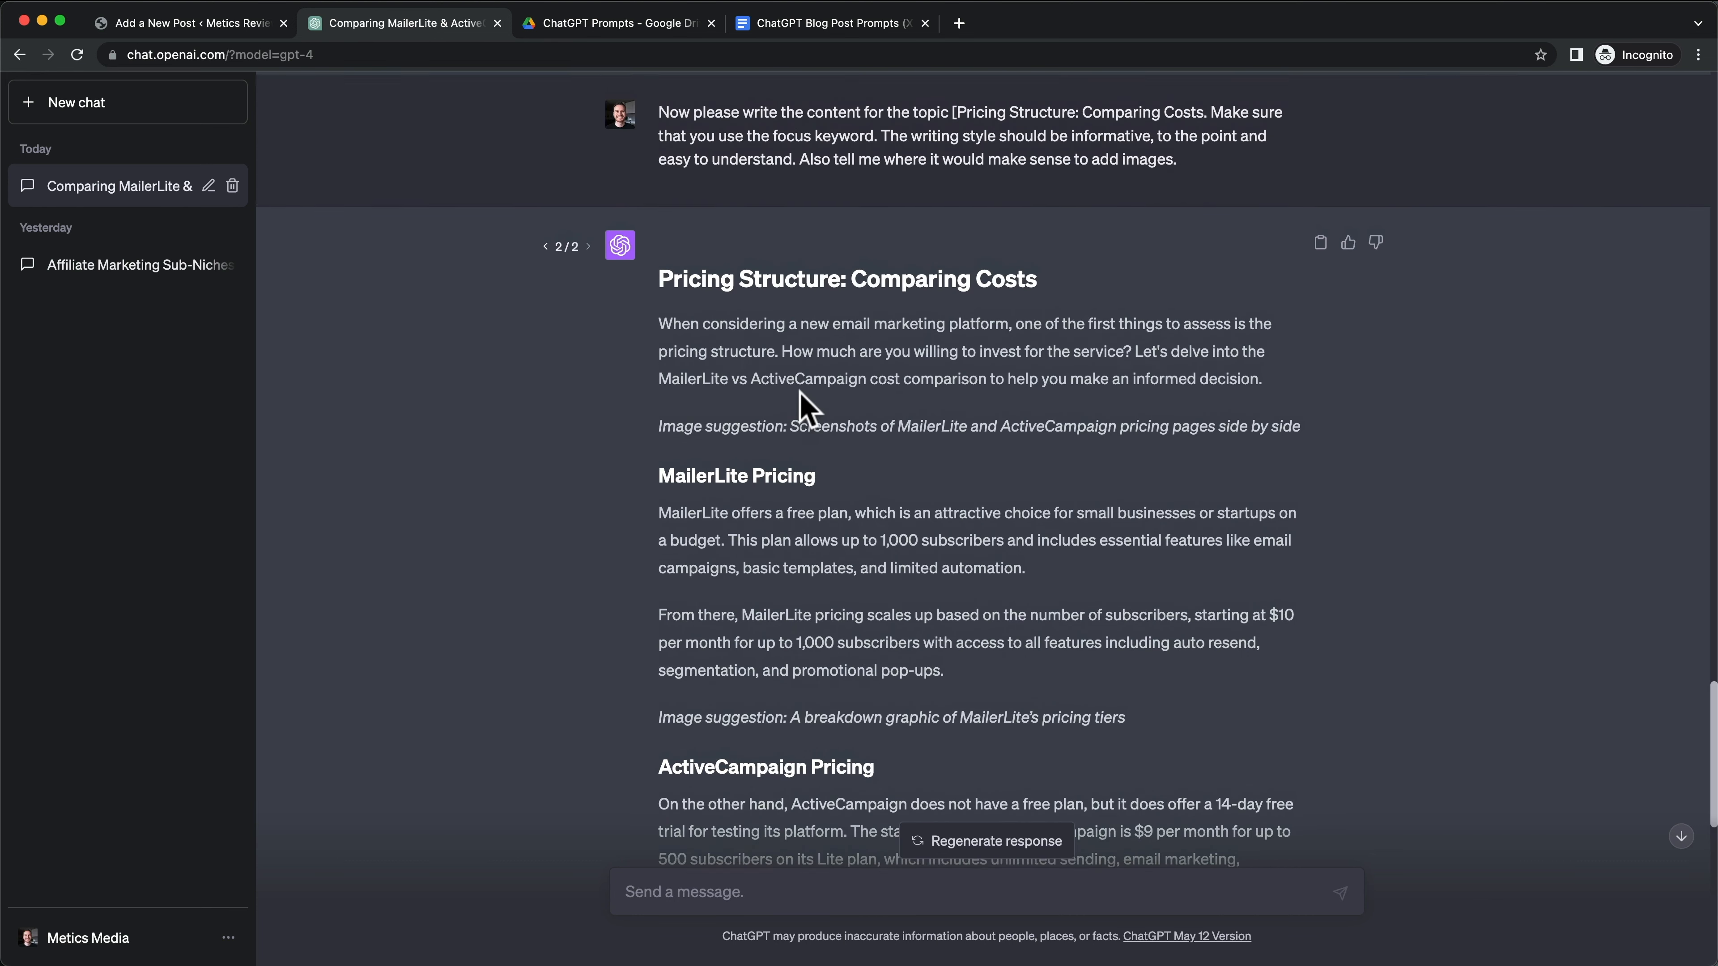
scroll(802, 393, down, 1)
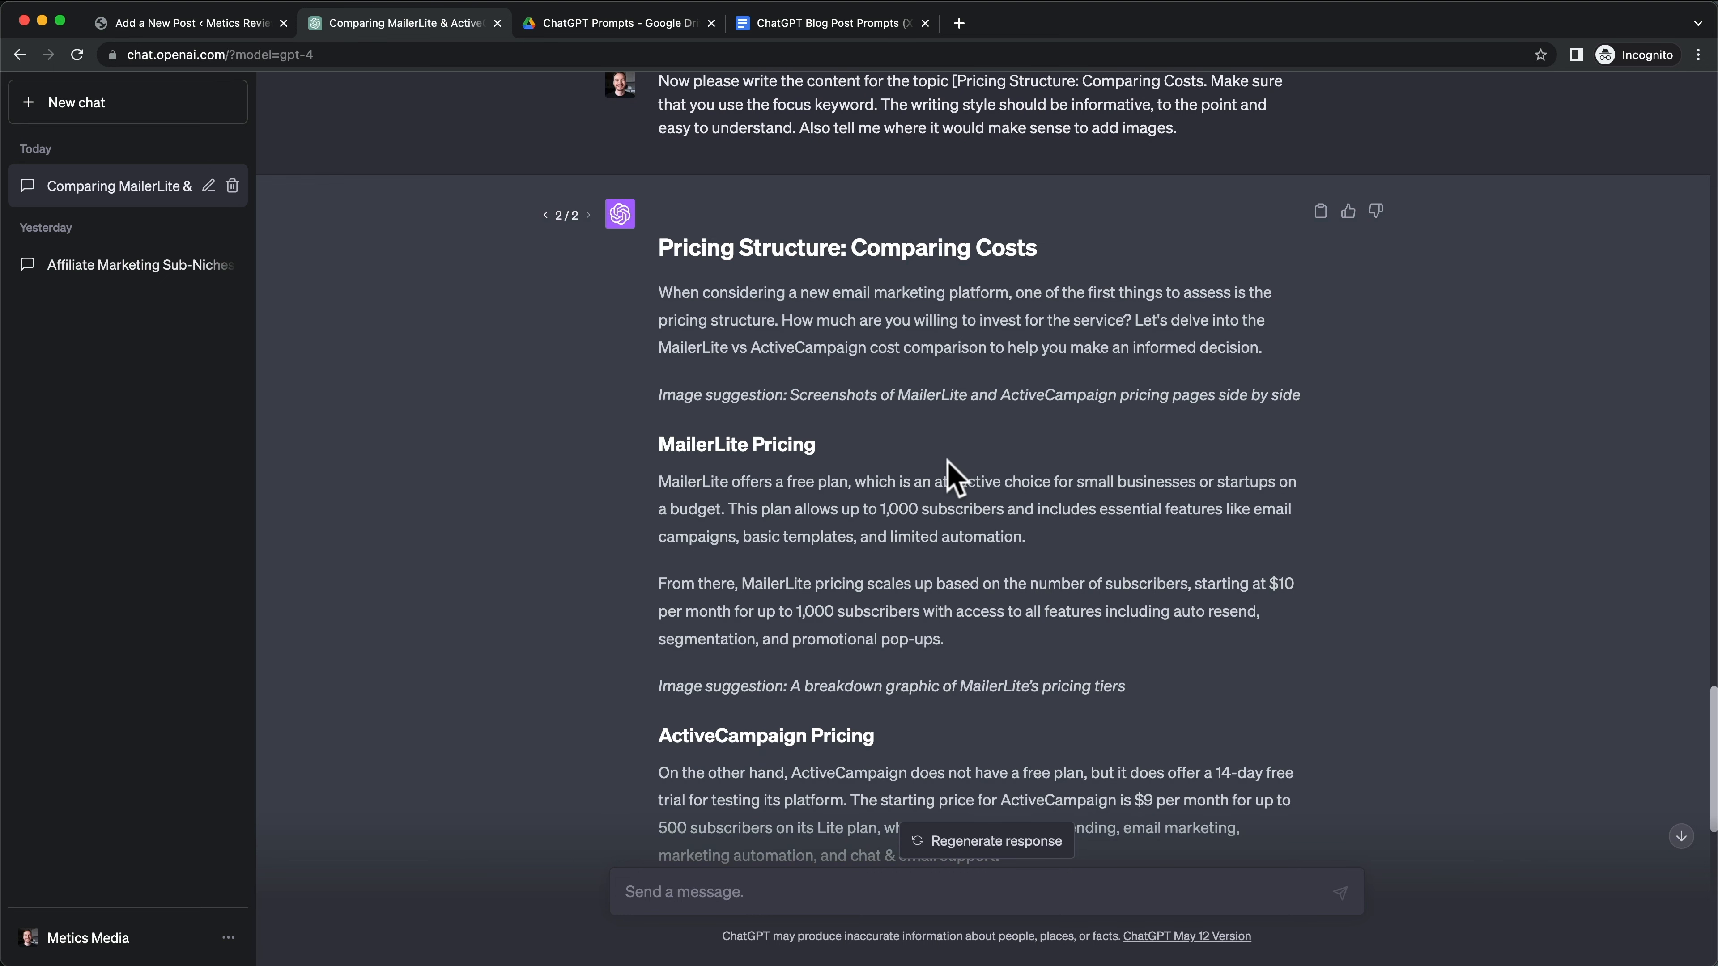
scroll(805, 487, down, 5)
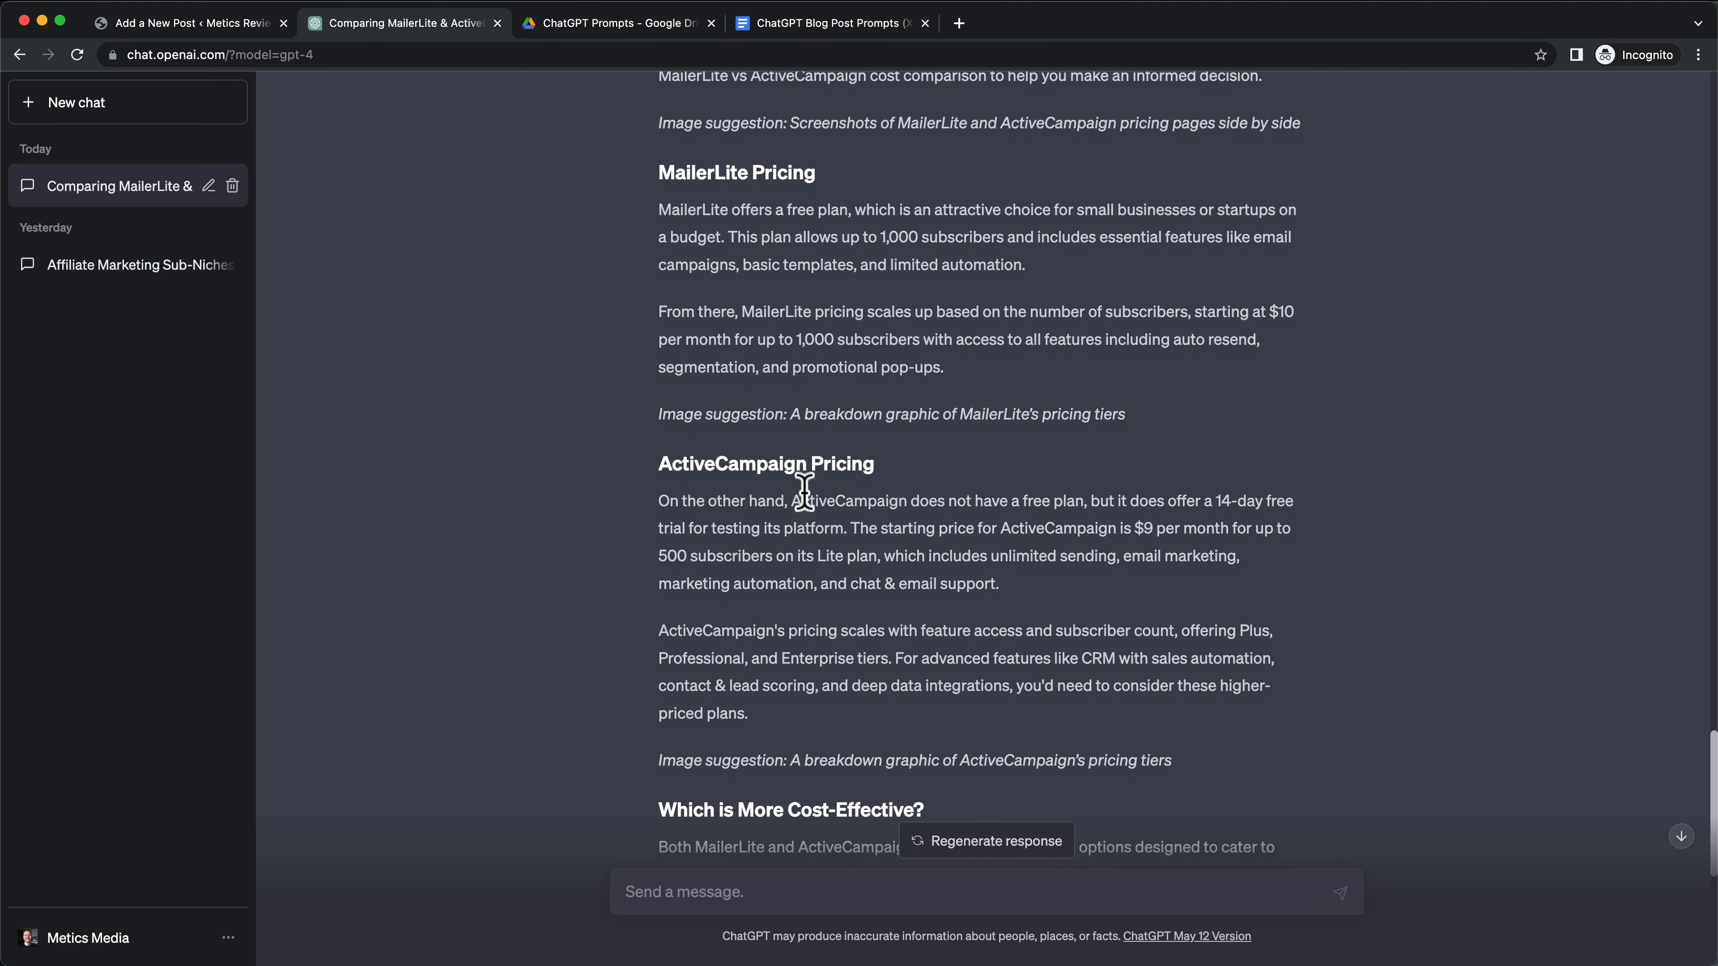
scroll(803, 492, down, 5)
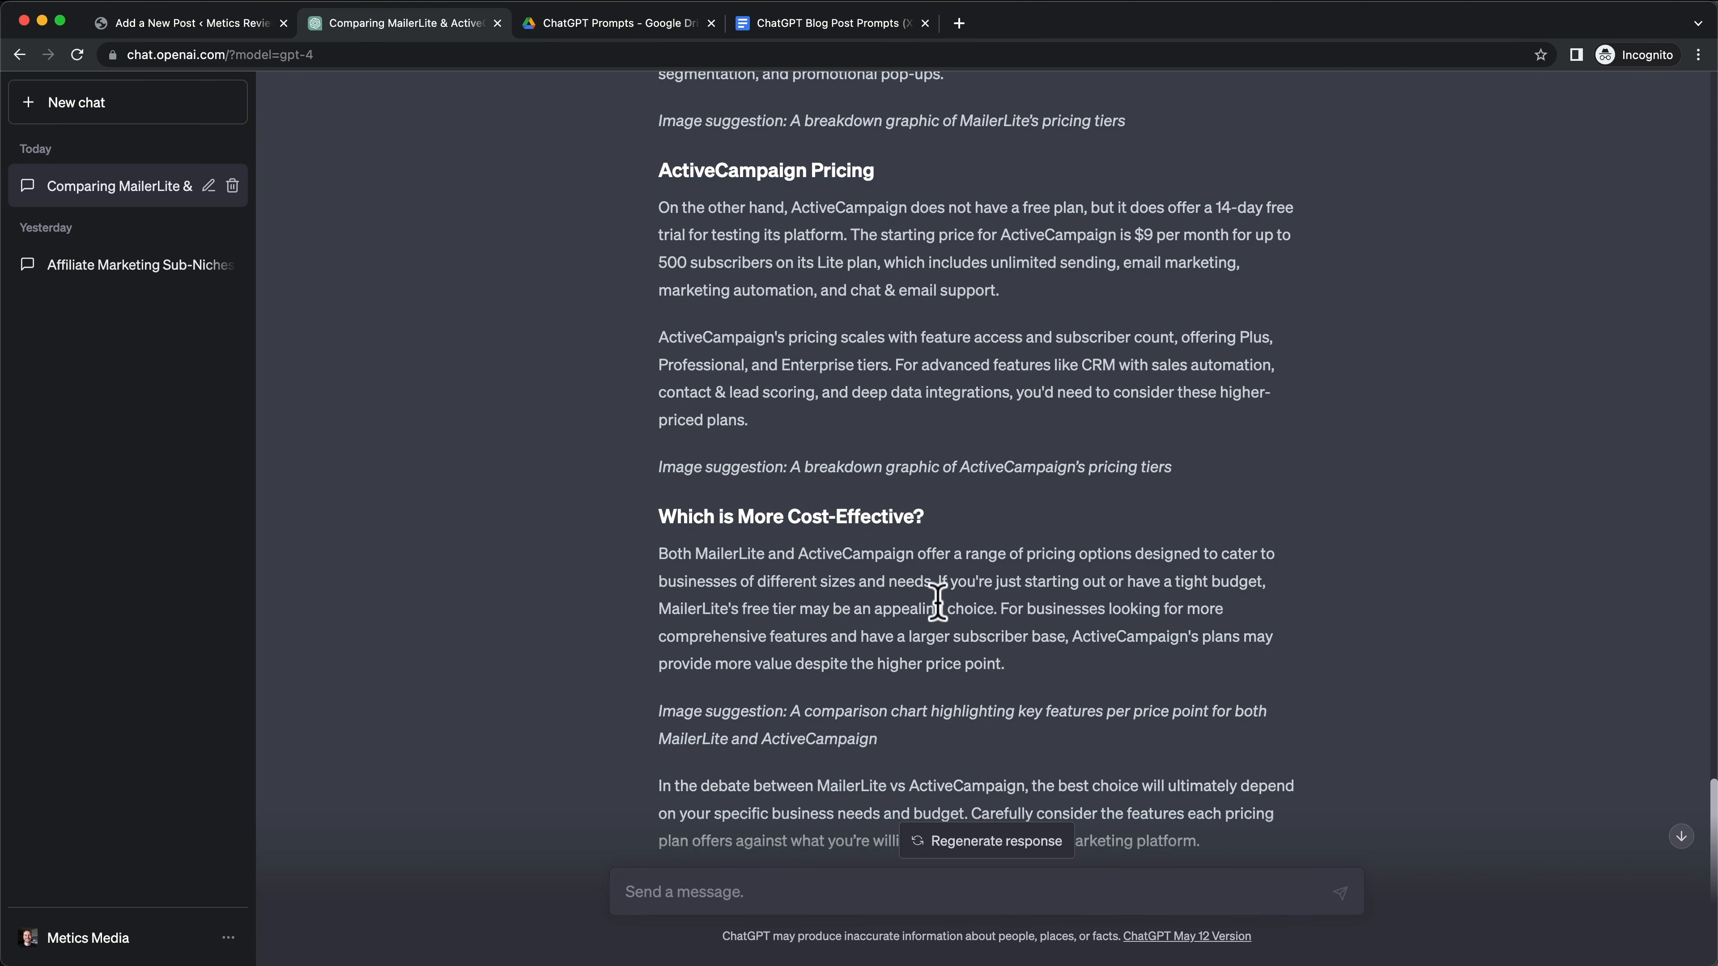
scroll(844, 535, down, 3)
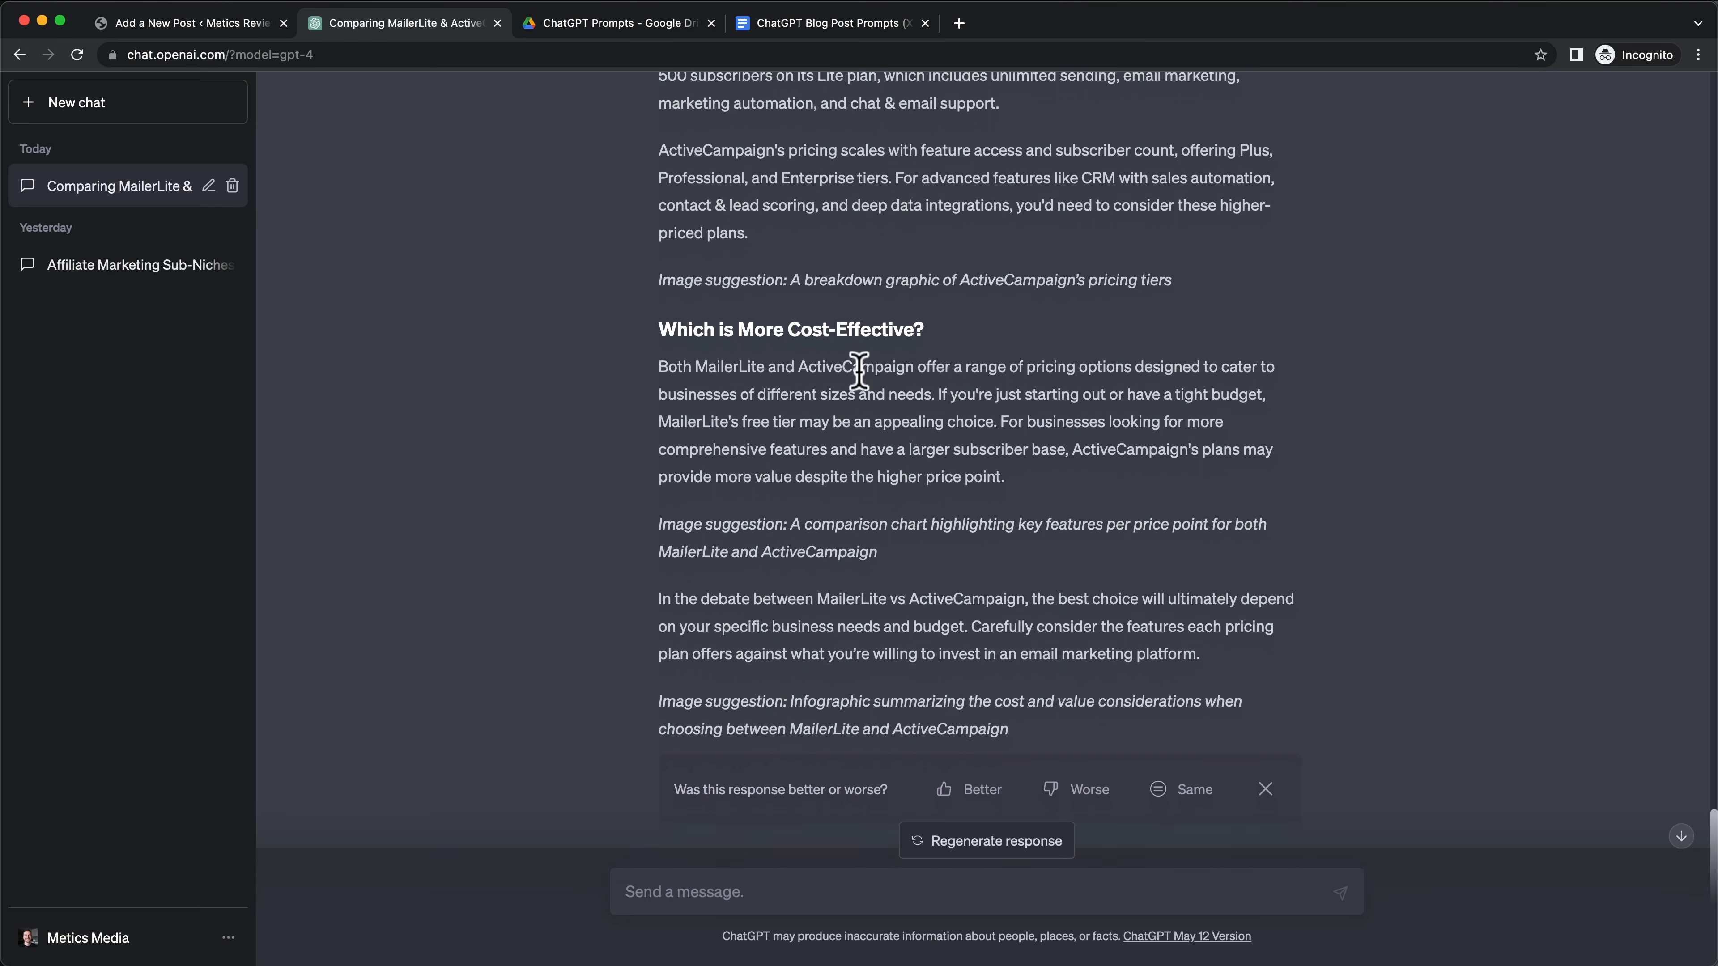
scroll(859, 371, down, 1)
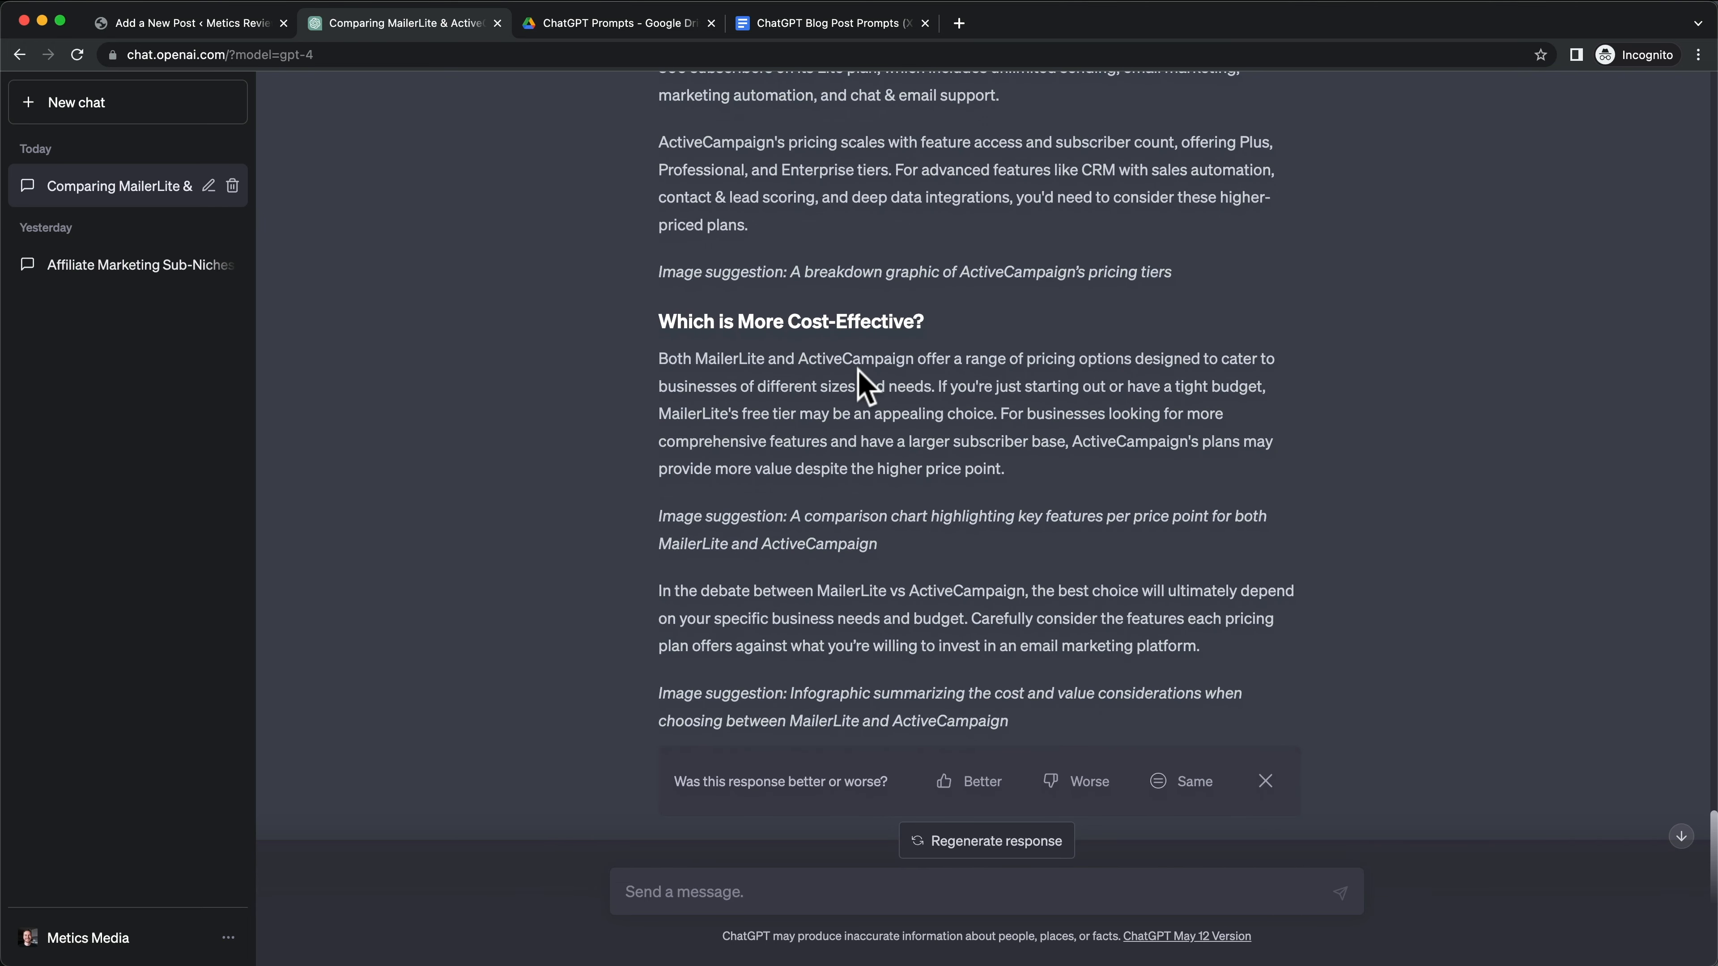
scroll(905, 439, up, 4)
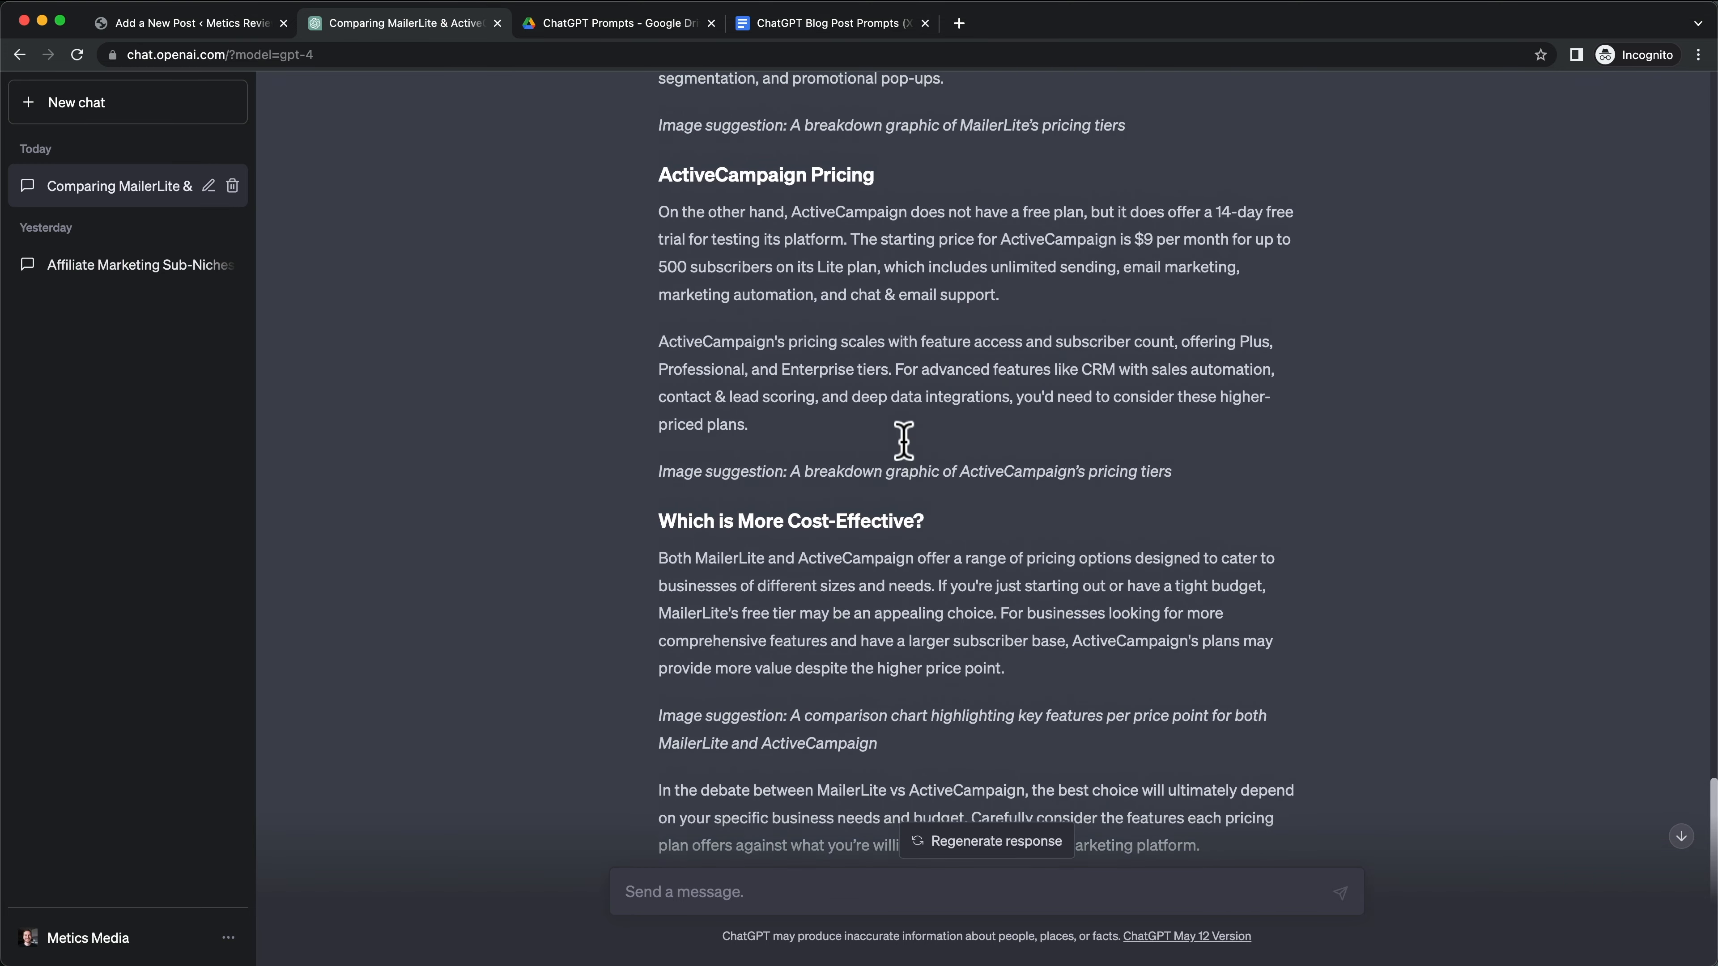
scroll(906, 448, up, 2)
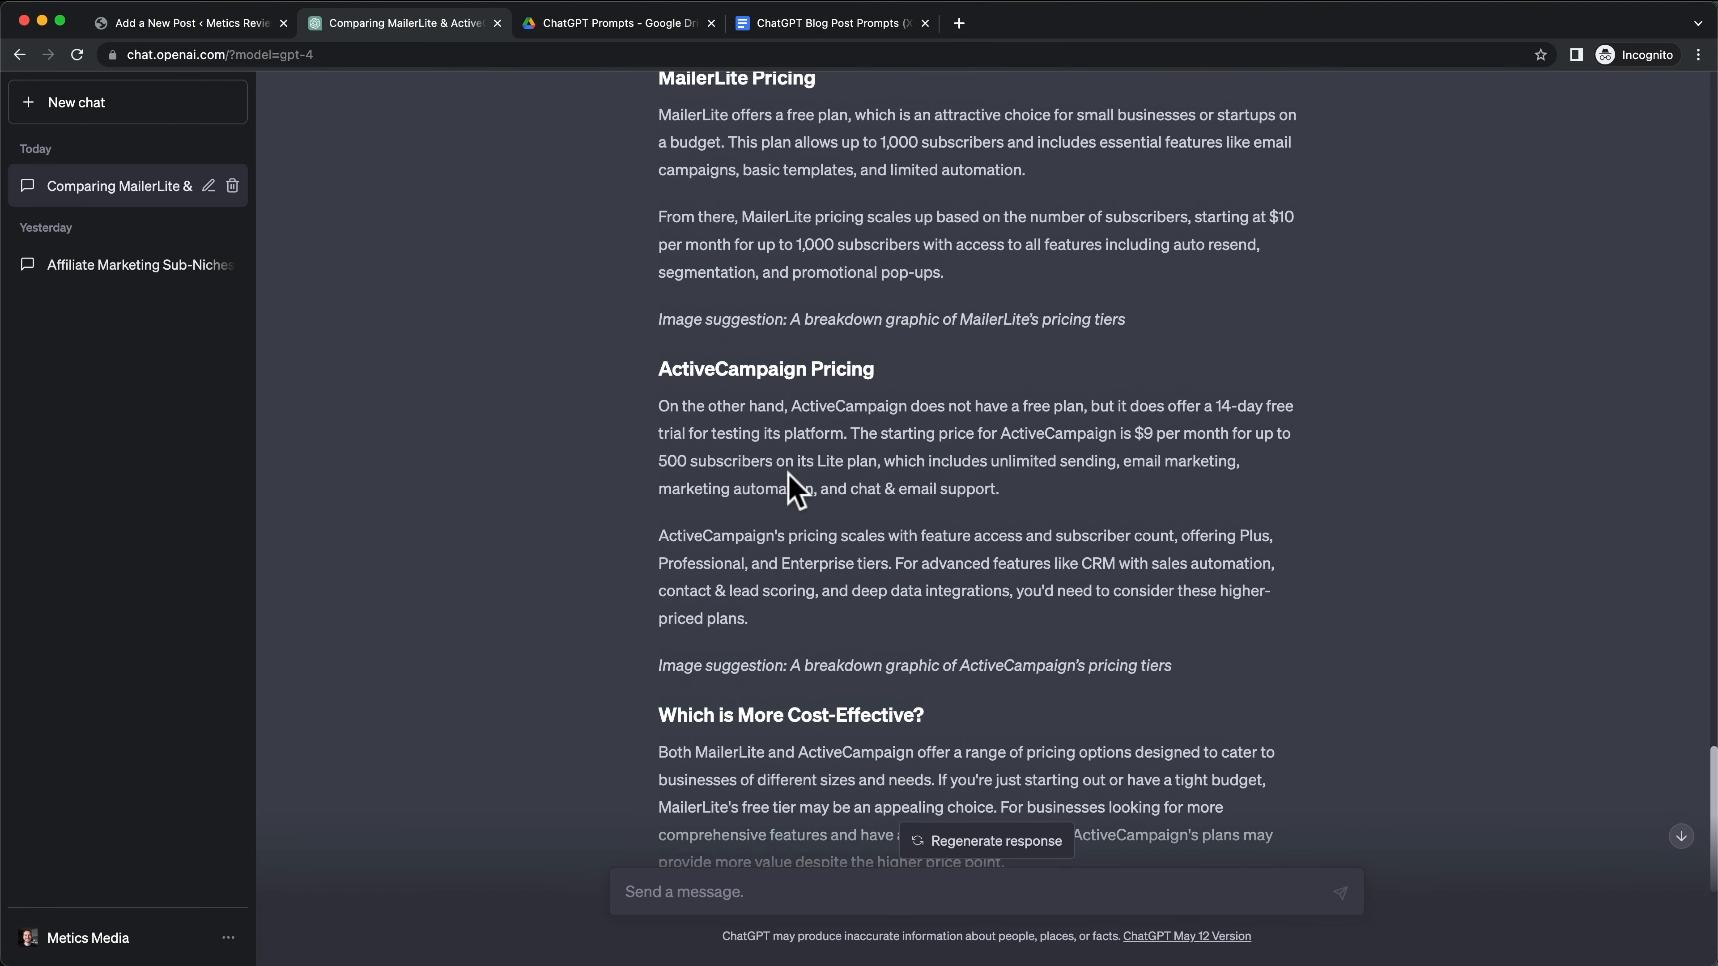
scroll(788, 486, up, 2)
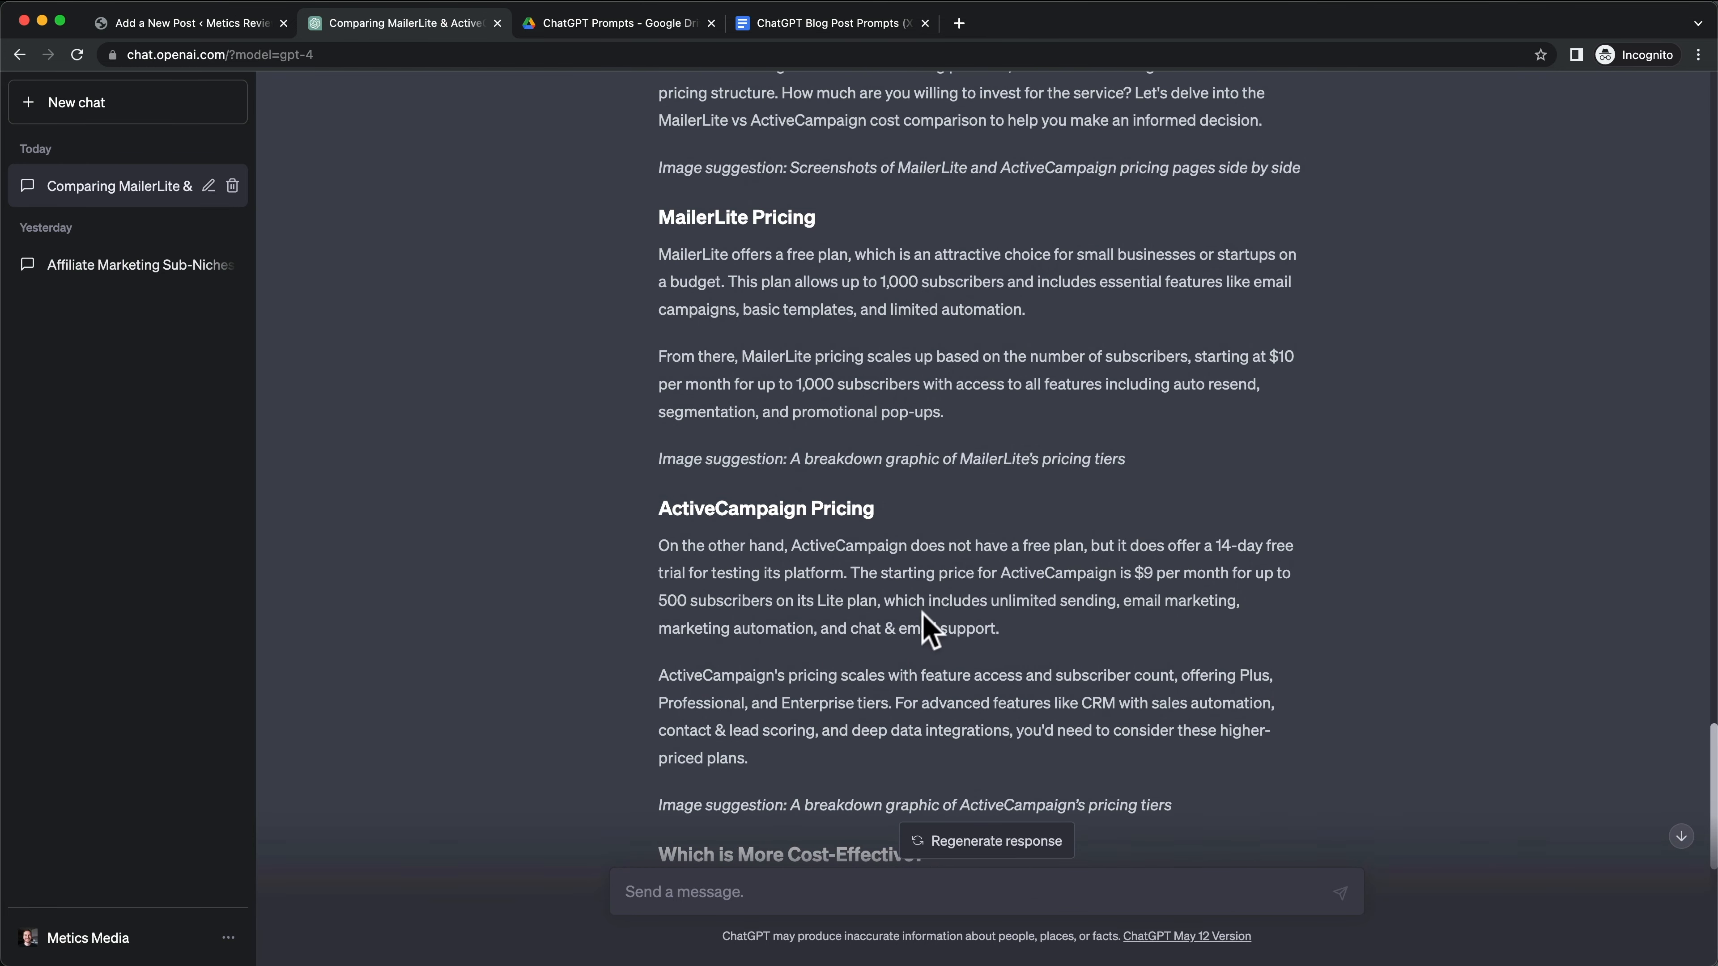
scroll(1210, 568, up, 1)
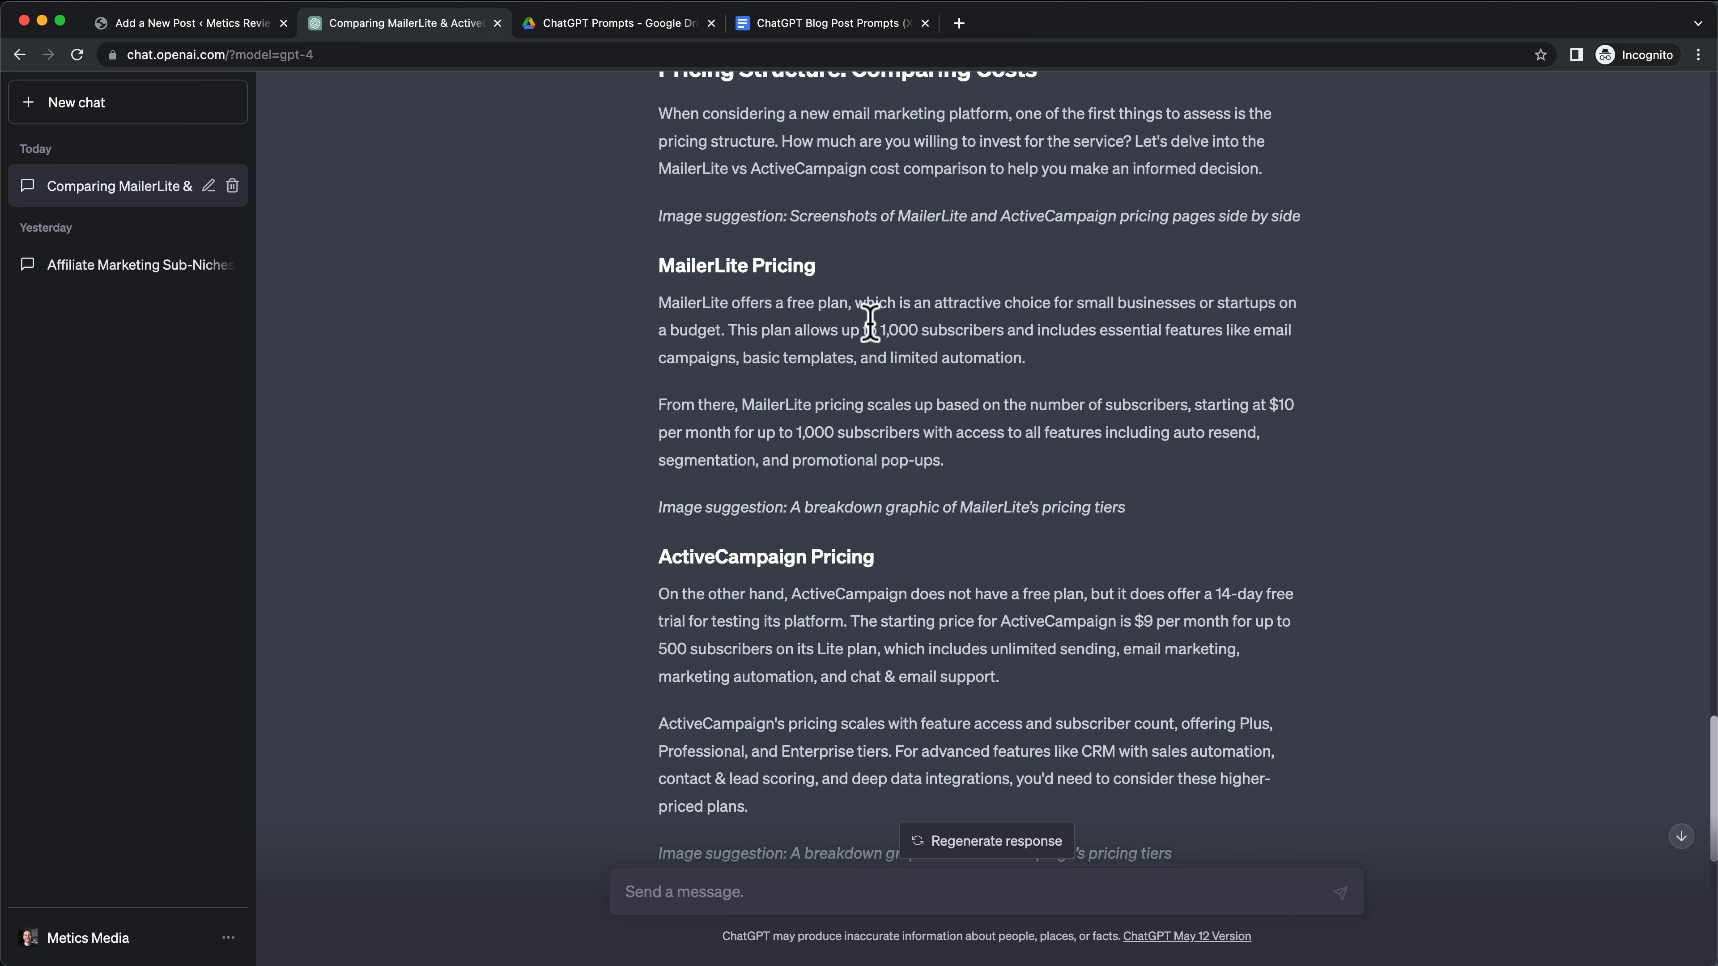
drag(728, 329, 1202, 332)
click(954, 324)
scroll(957, 373, up, 1)
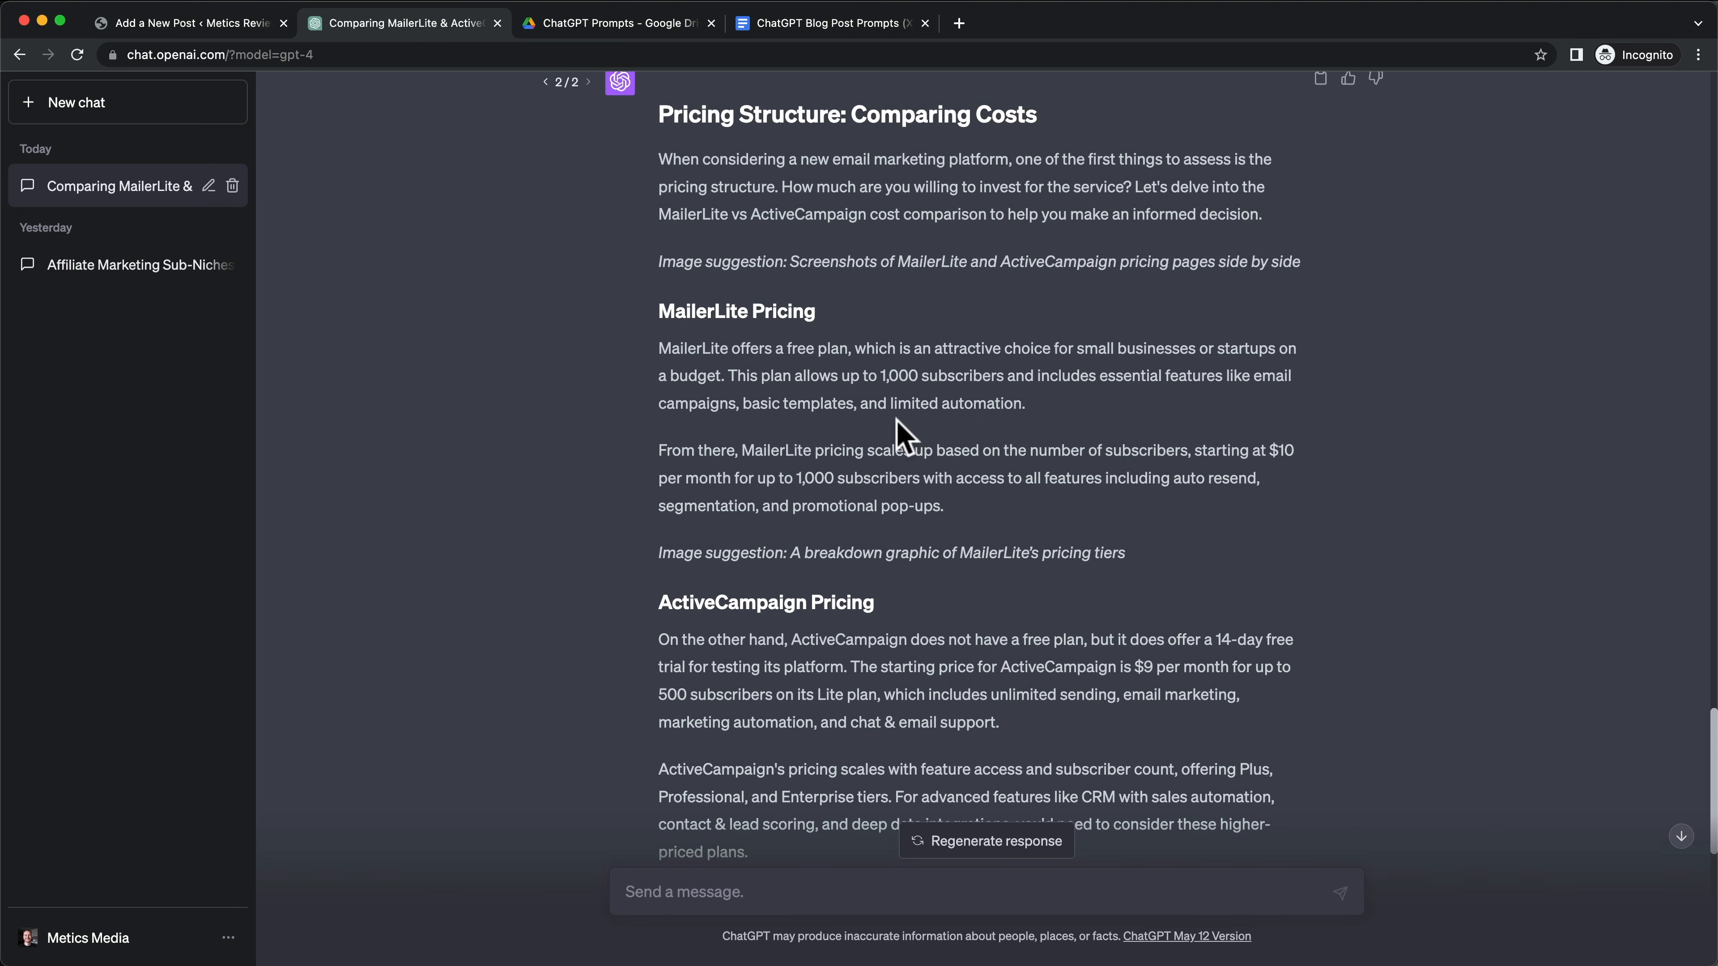
scroll(947, 359, up, 2)
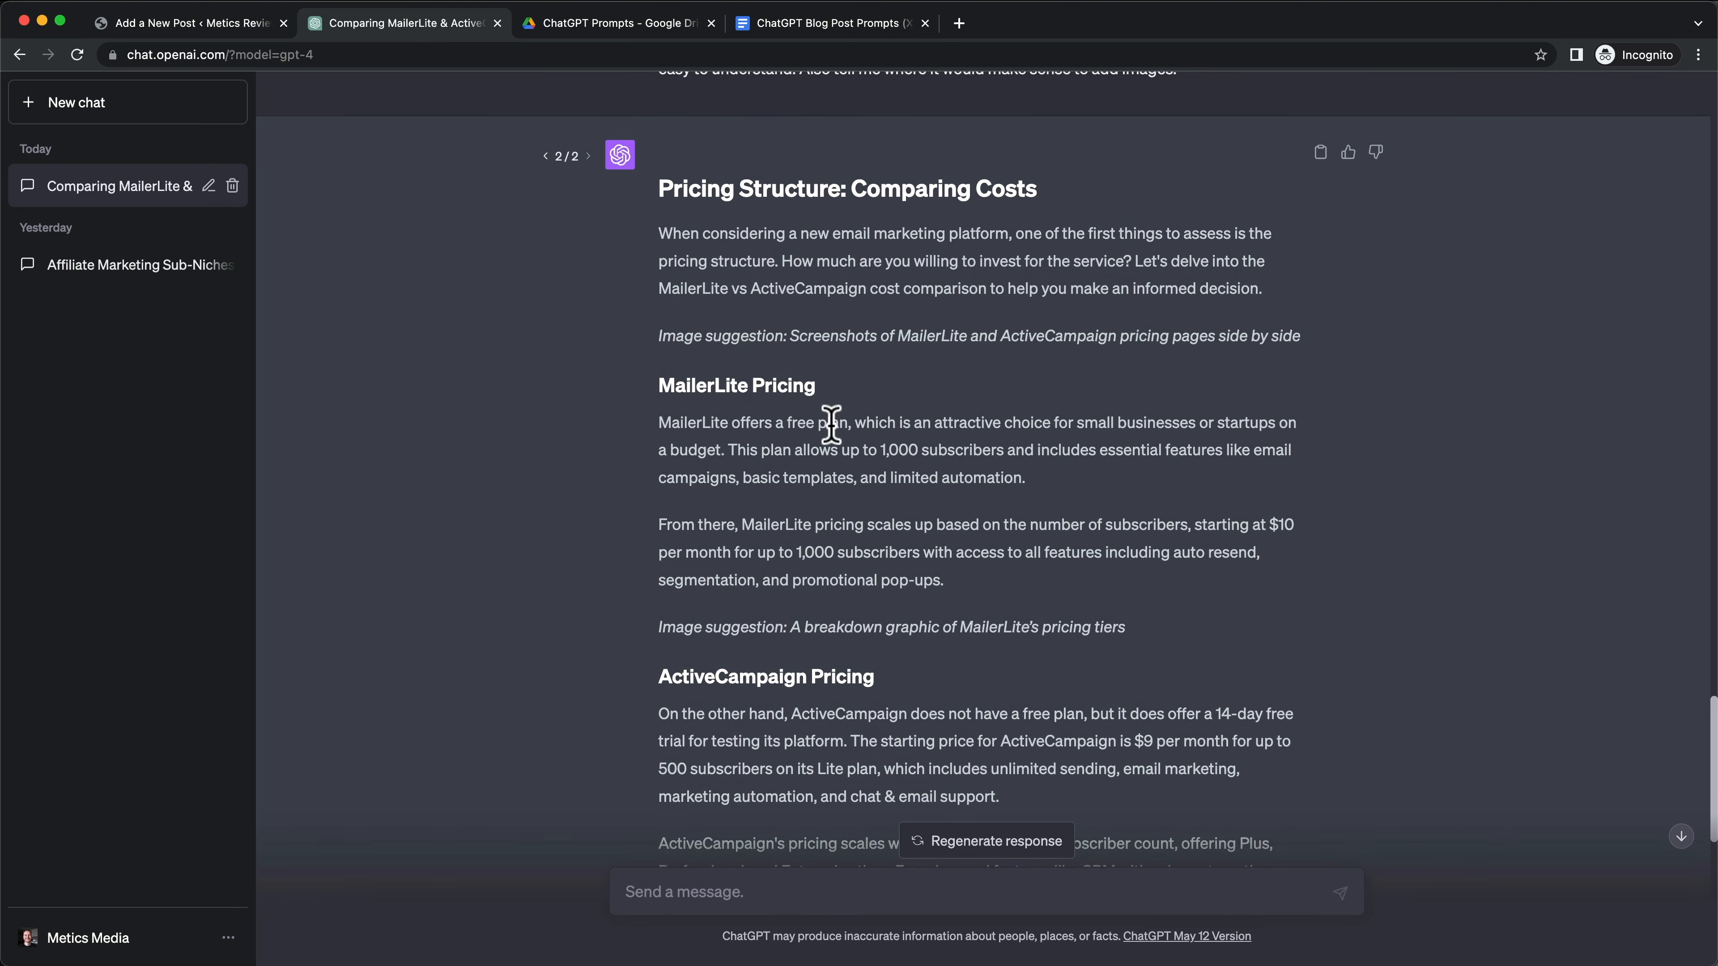
Step: Copy ChatGPT's pricing content from below its main heading to the end, and paste it into the empty paragraph under "Pricing Structure: Comparing Costs" in WordPress
scroll(831, 424, down, 1)
drag(668, 201, 1022, 792)
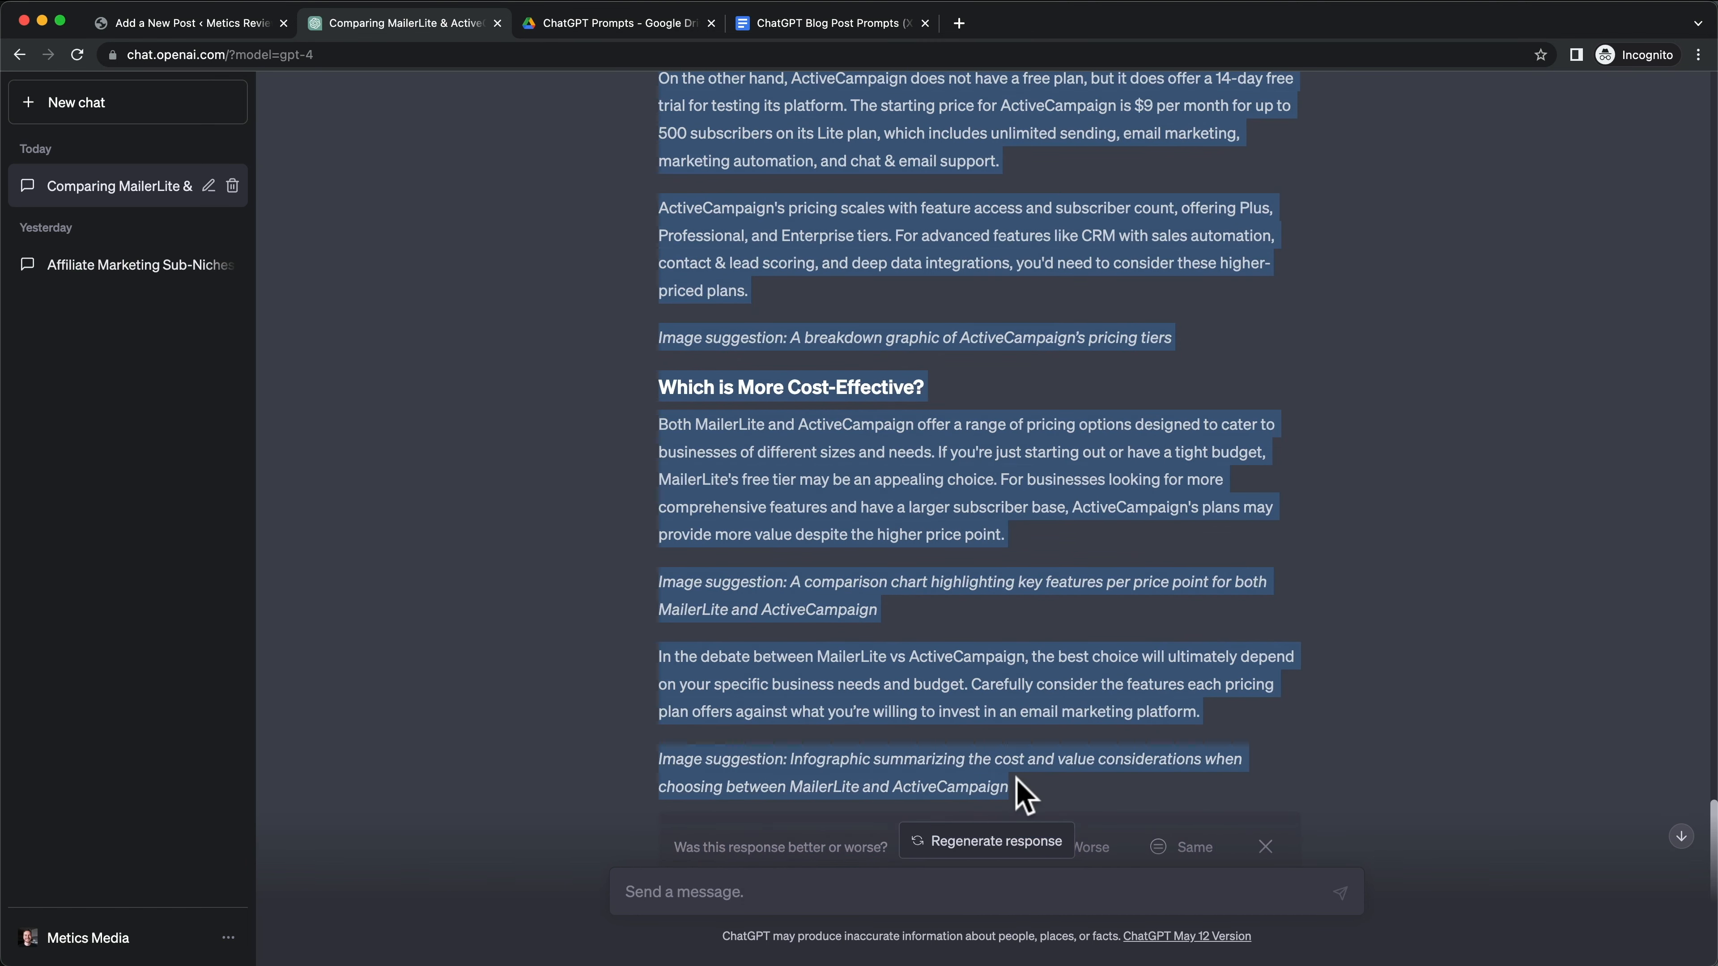
click(182, 23)
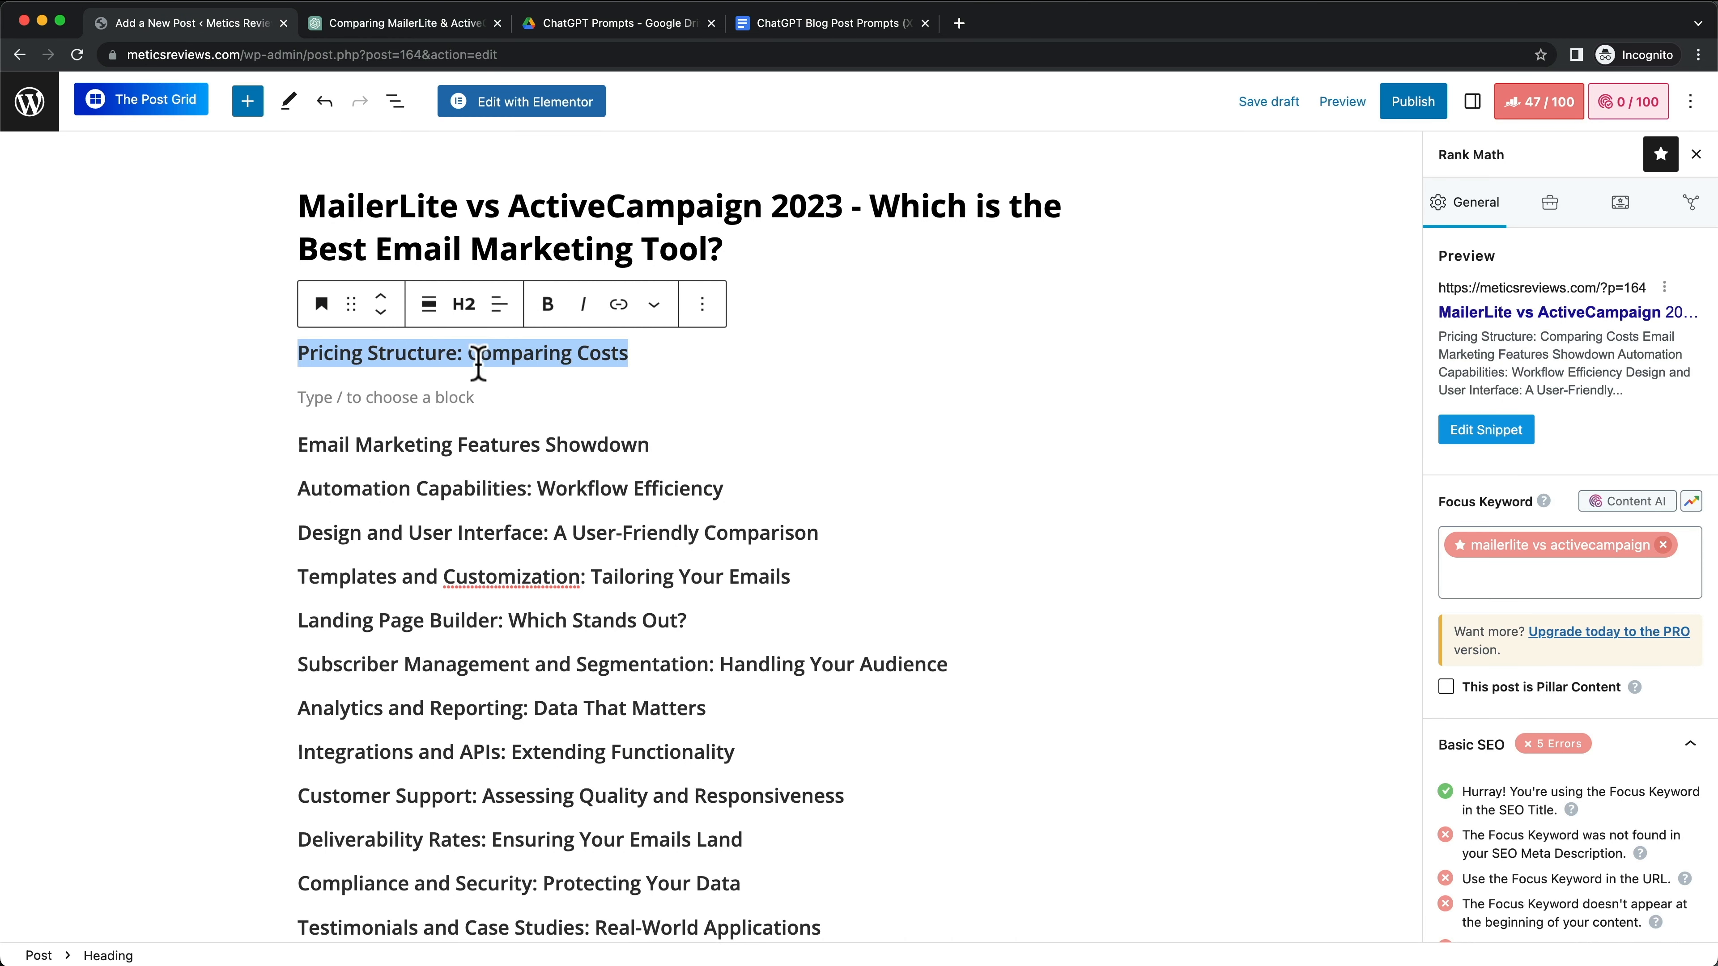
click(458, 397)
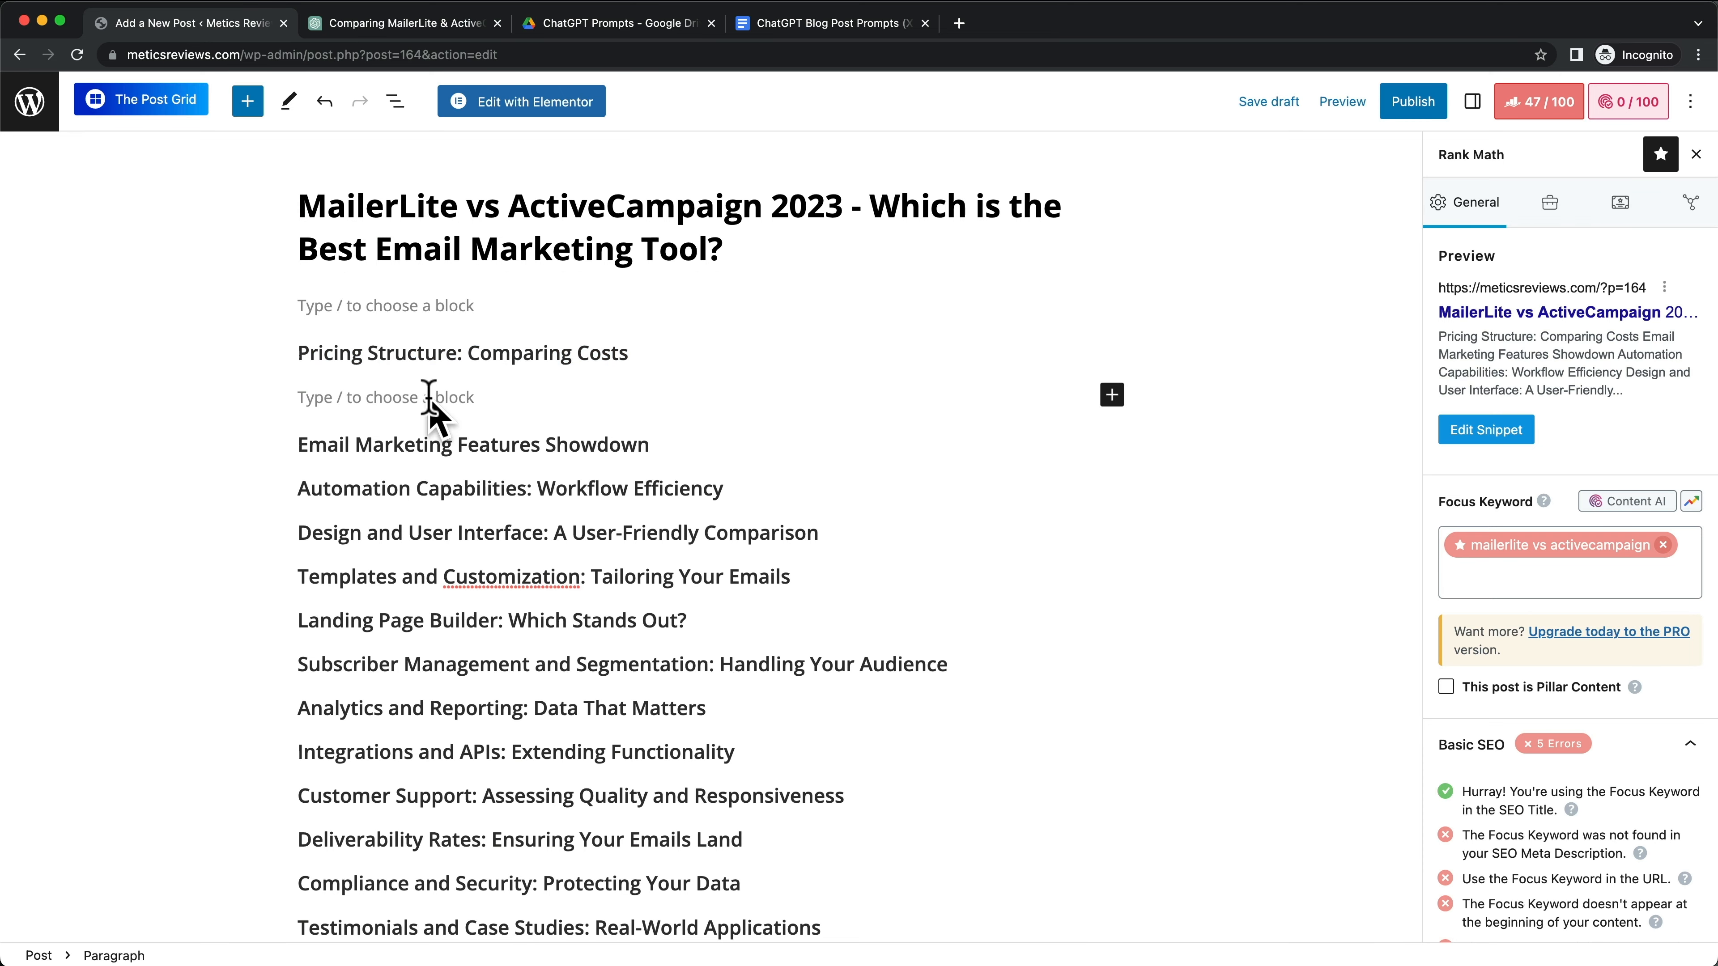
key(super+v)
scroll(475, 433, up, 15)
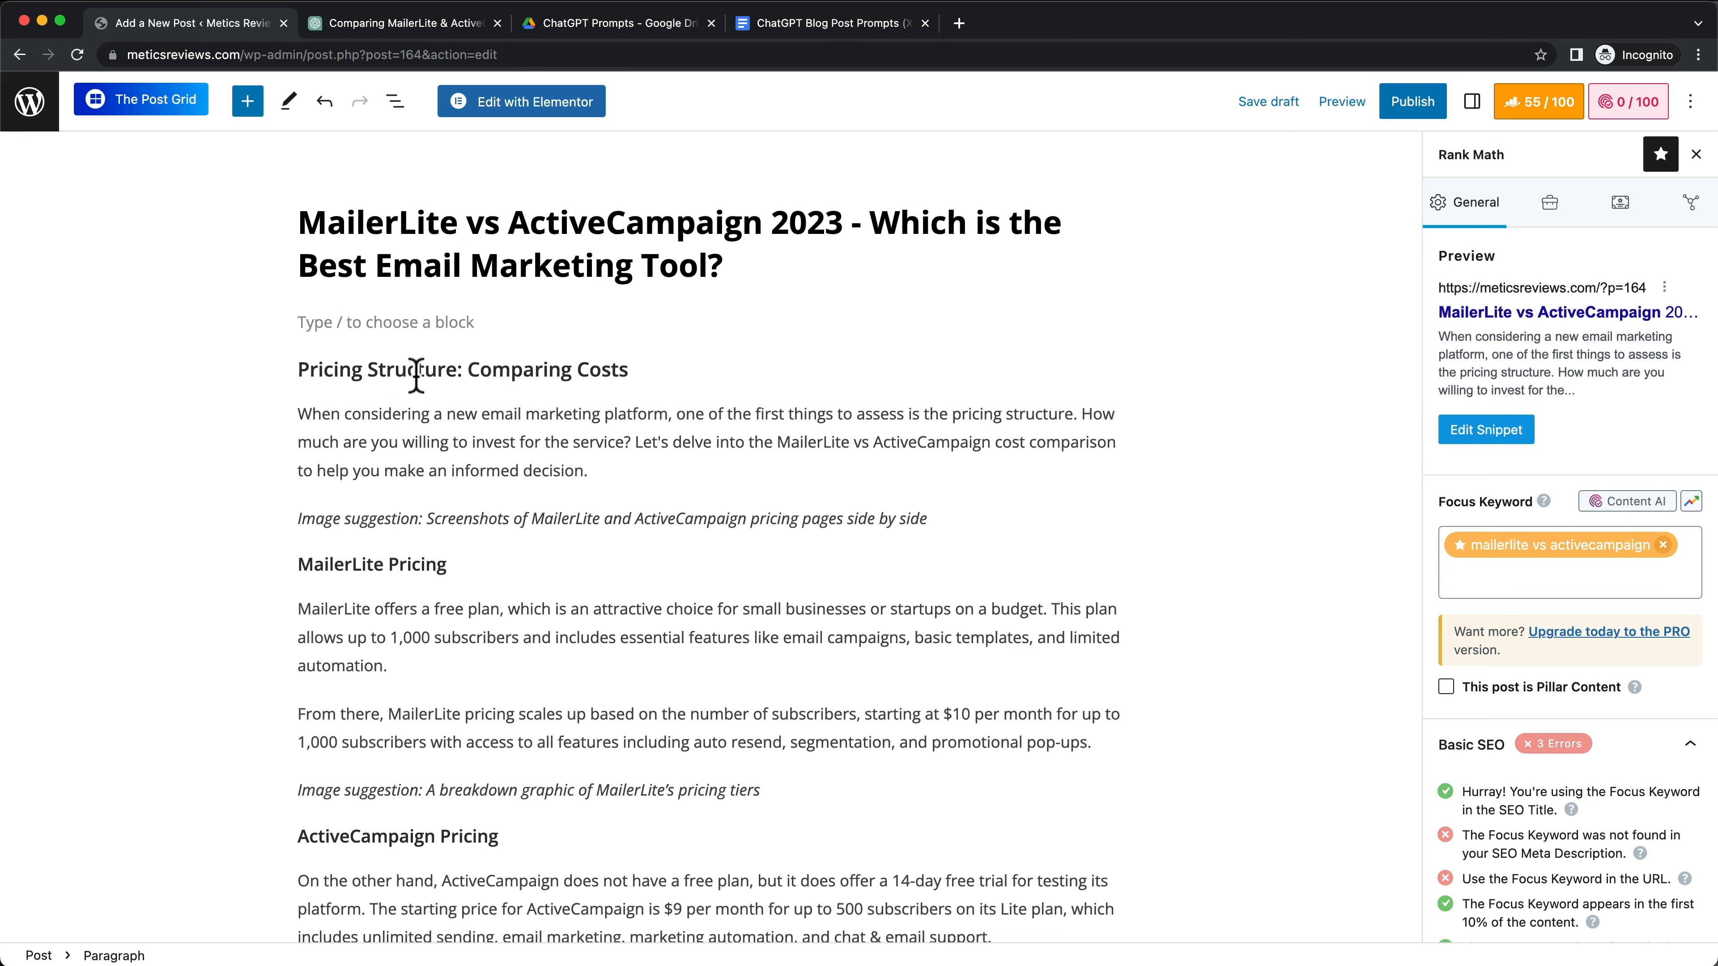
Step: Review the pasted pricing section, checking the "MailerLite Pricing" heading's level and the italic image suggestions between the paragraphs
scroll(433, 406, down, 2)
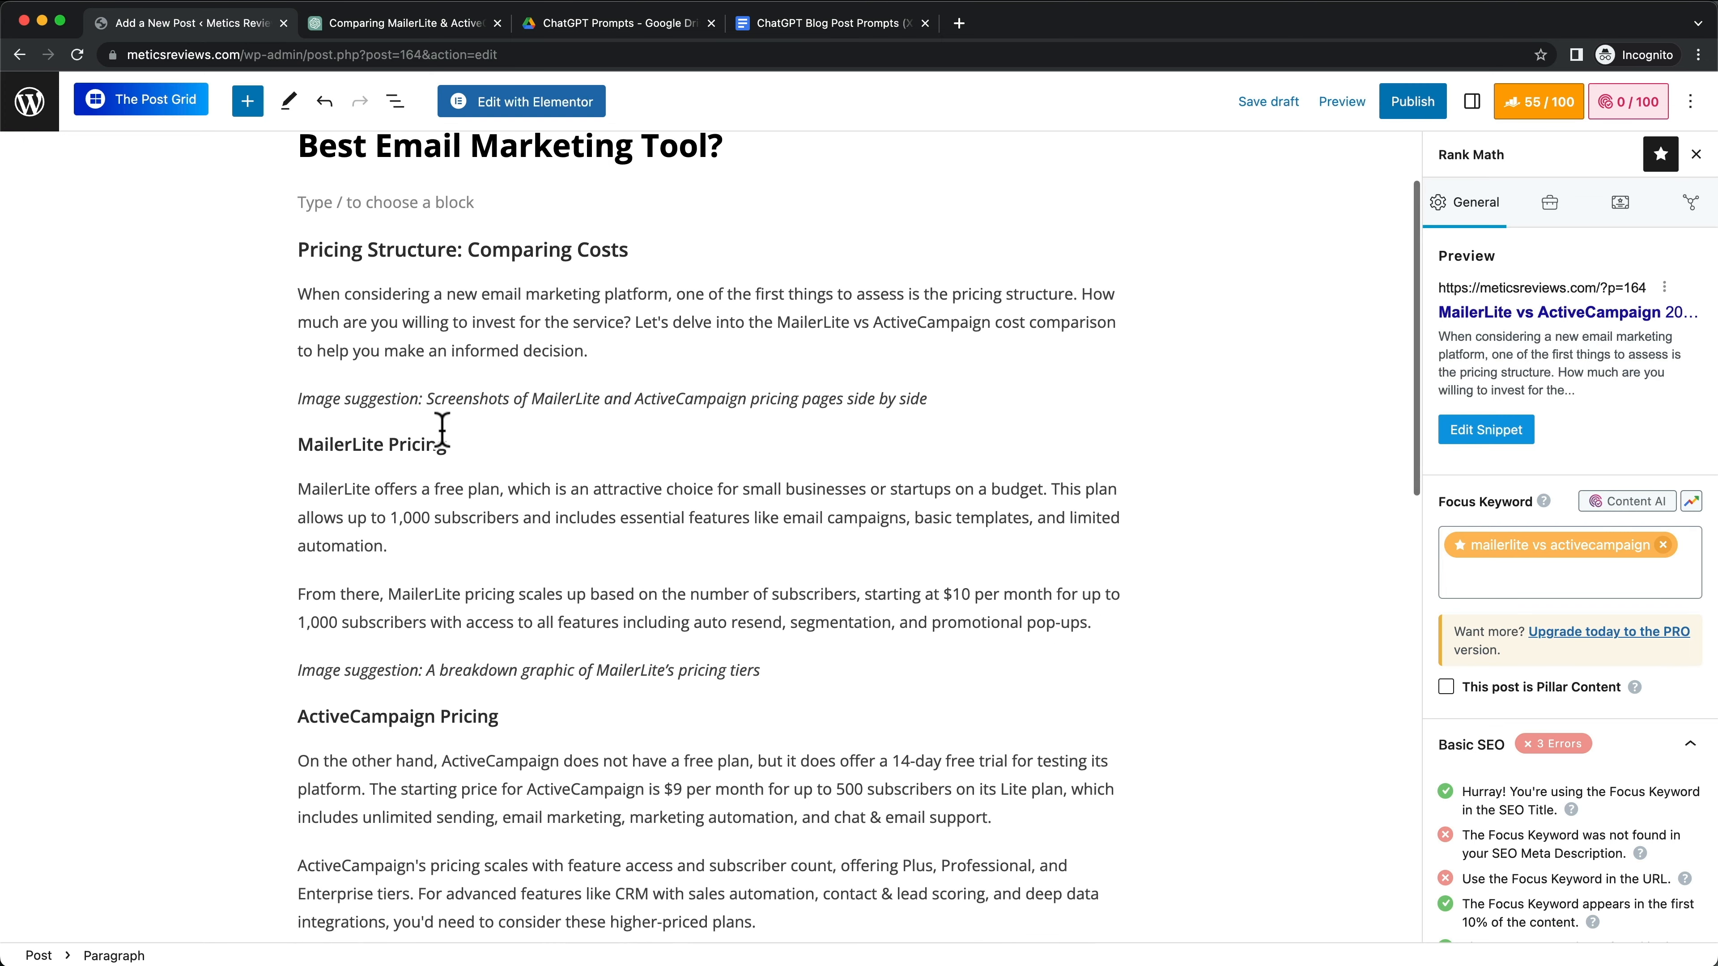
click(415, 444)
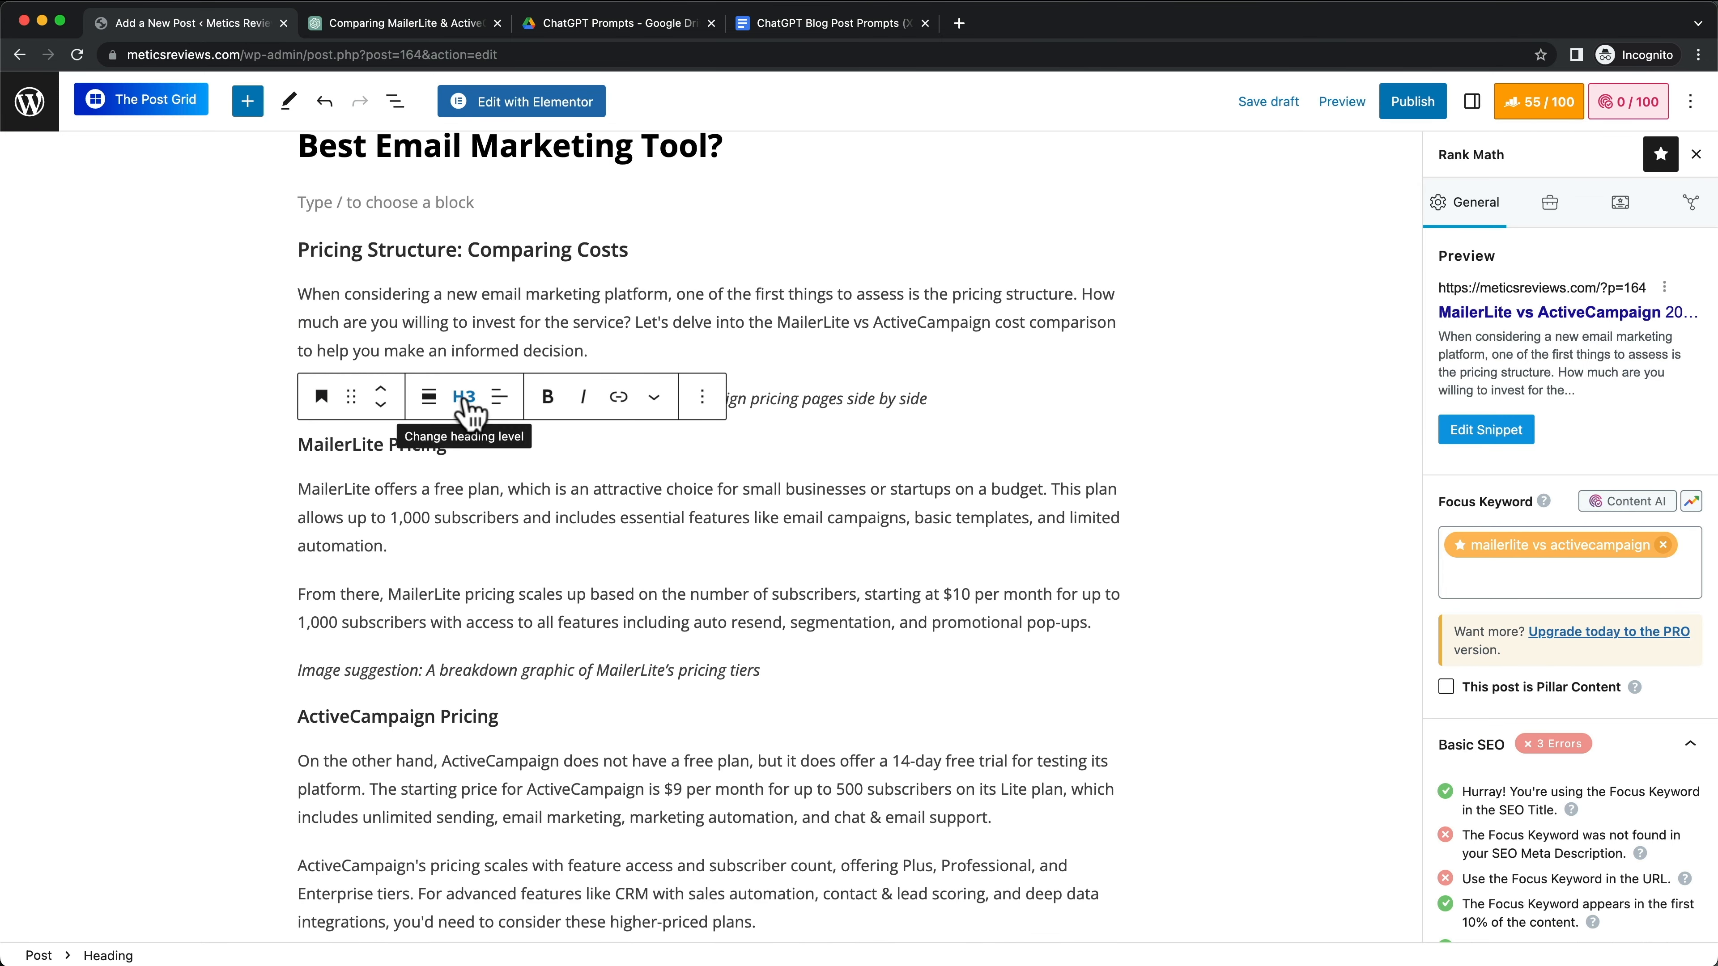
click(394, 487)
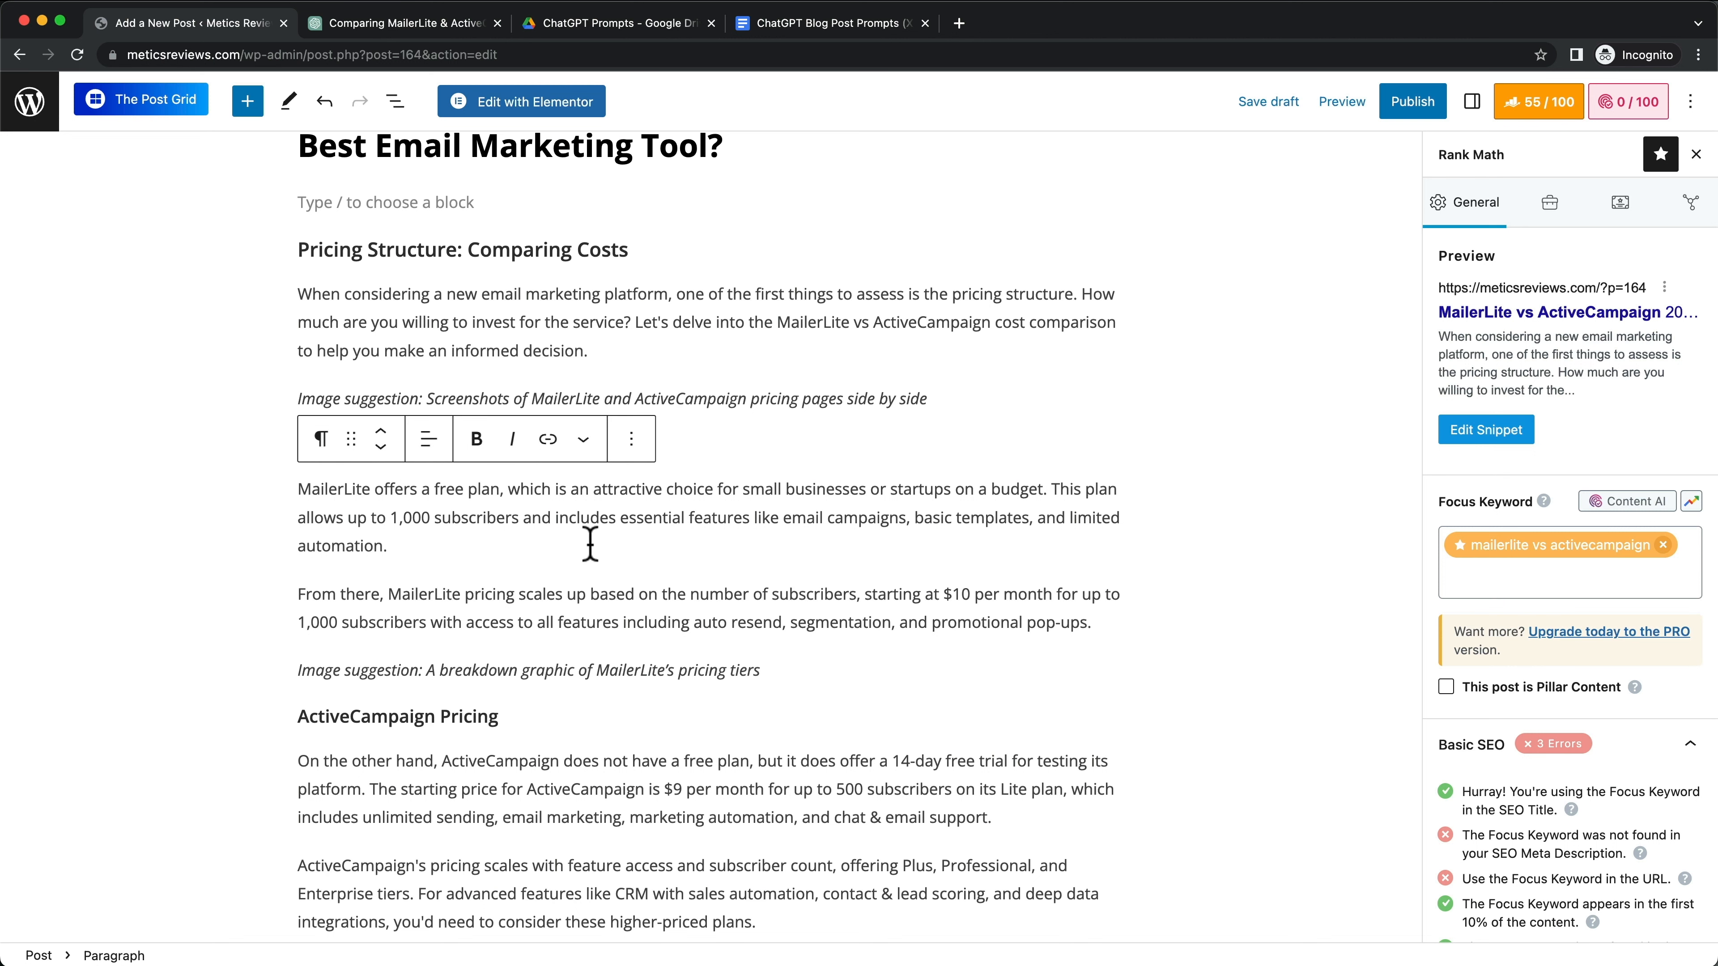
scroll(825, 496, up, 2)
triple_click(901, 468)
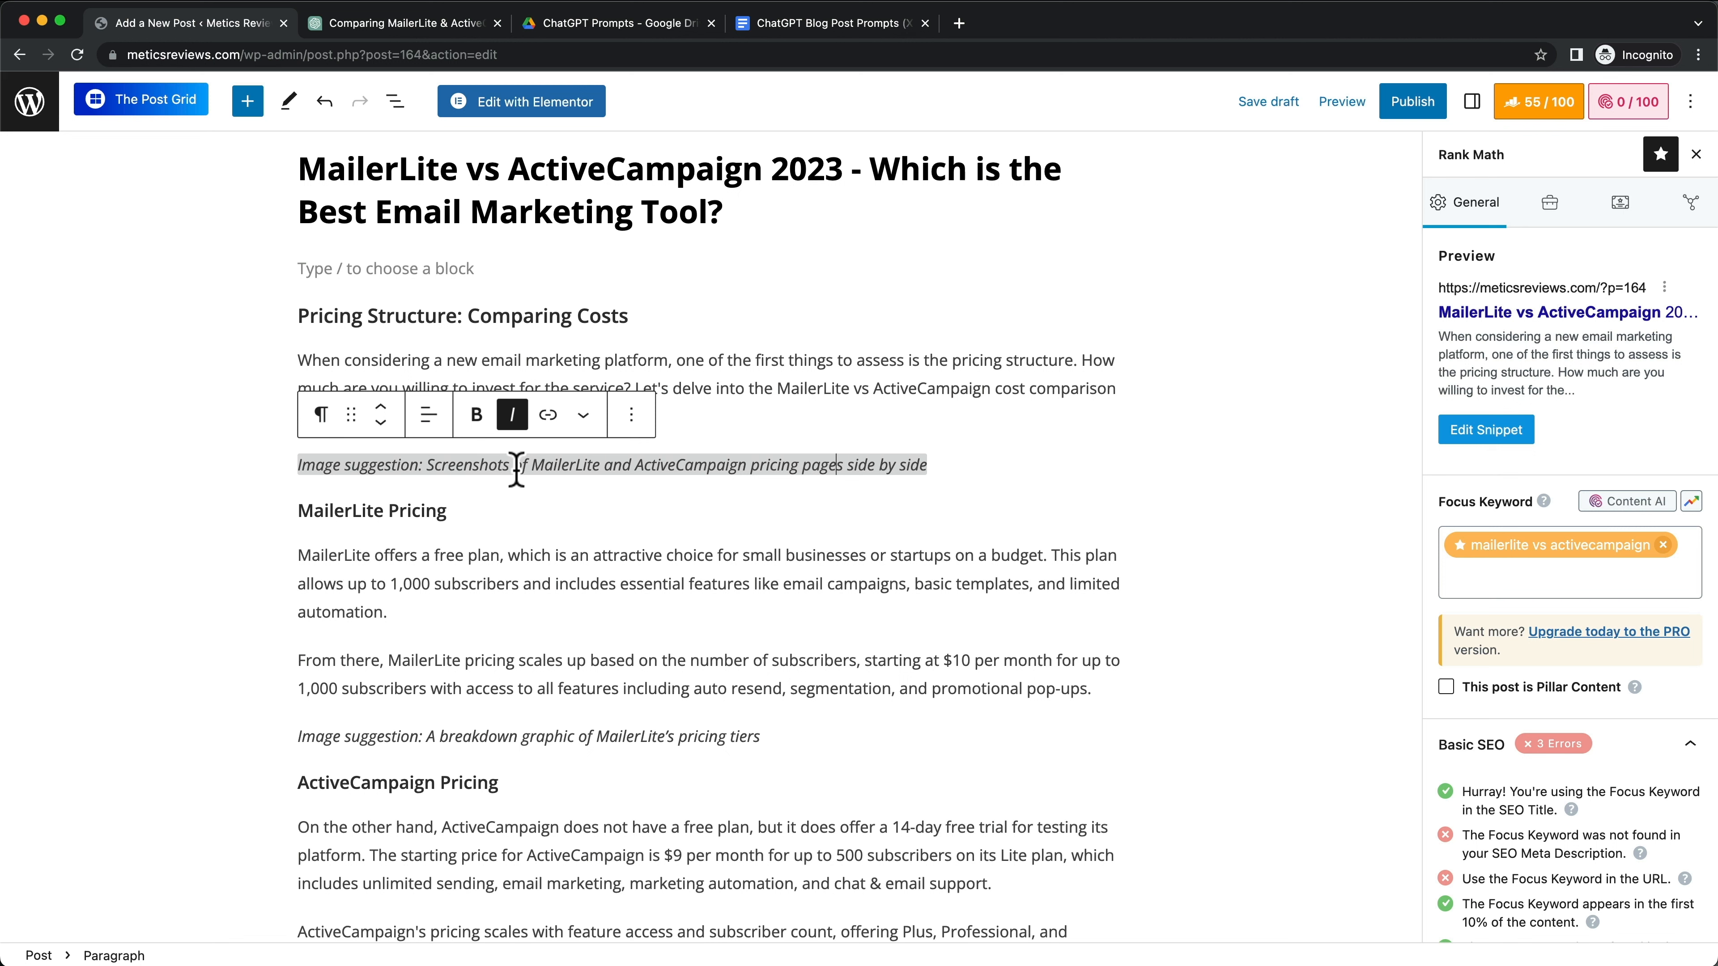
click(970, 470)
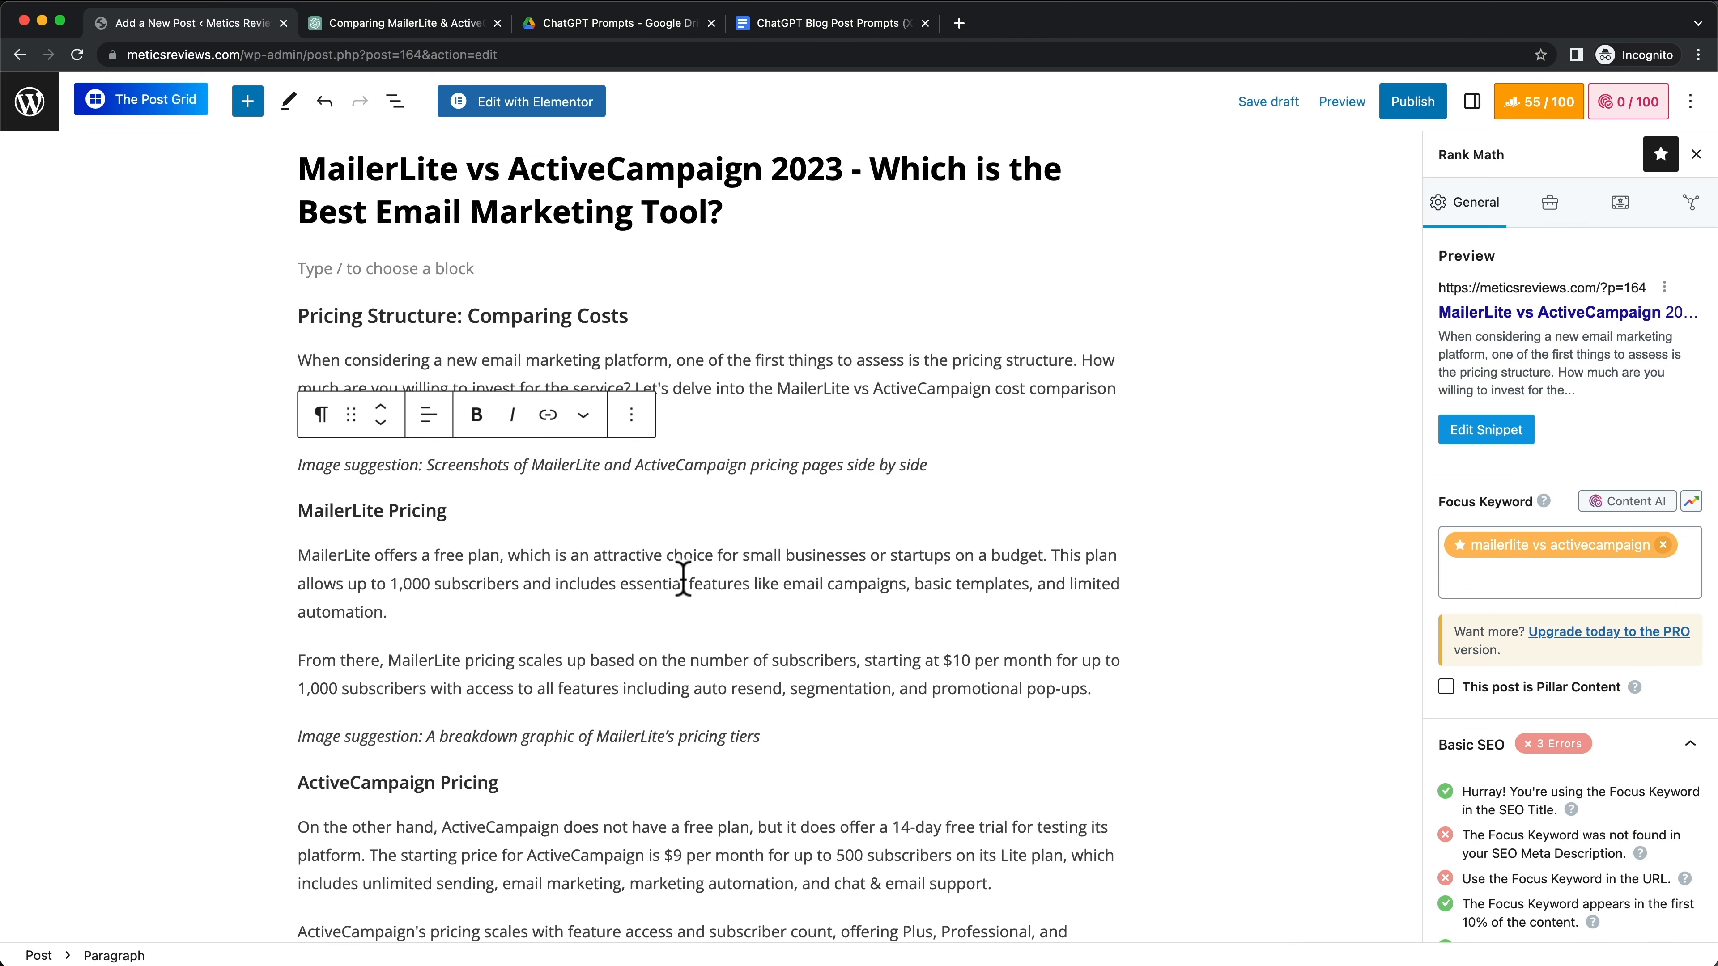
scroll(684, 579, down, 5)
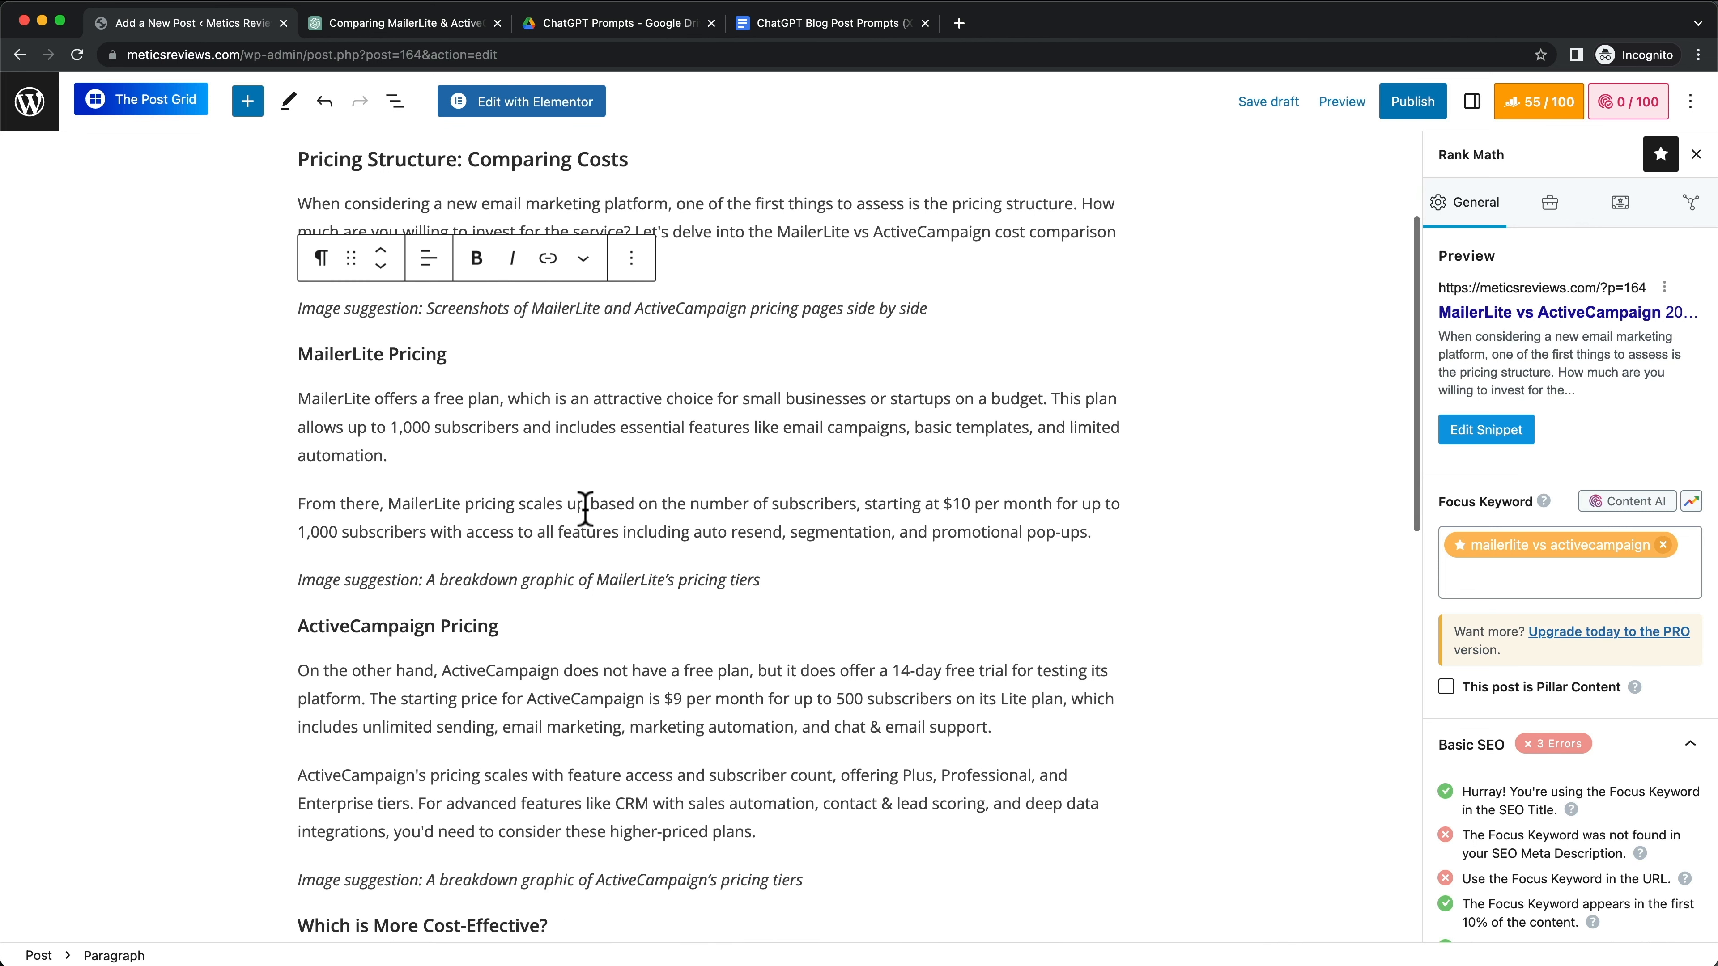
scroll(585, 514, down, 4)
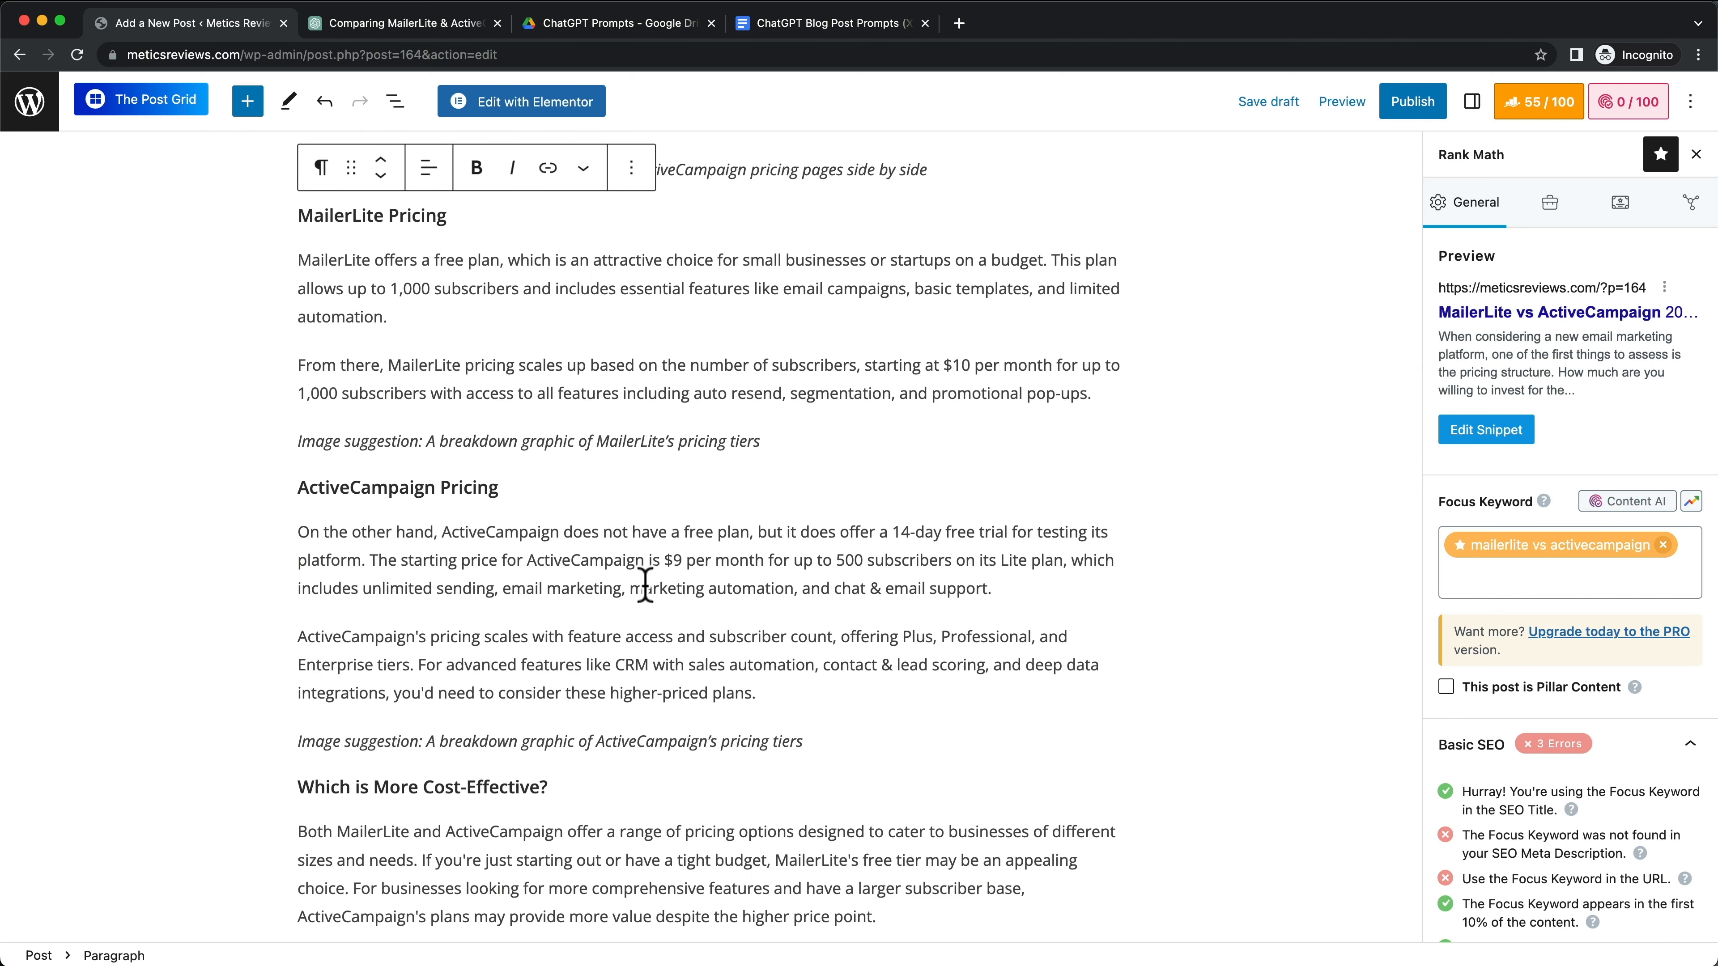
scroll(642, 579, down, 1)
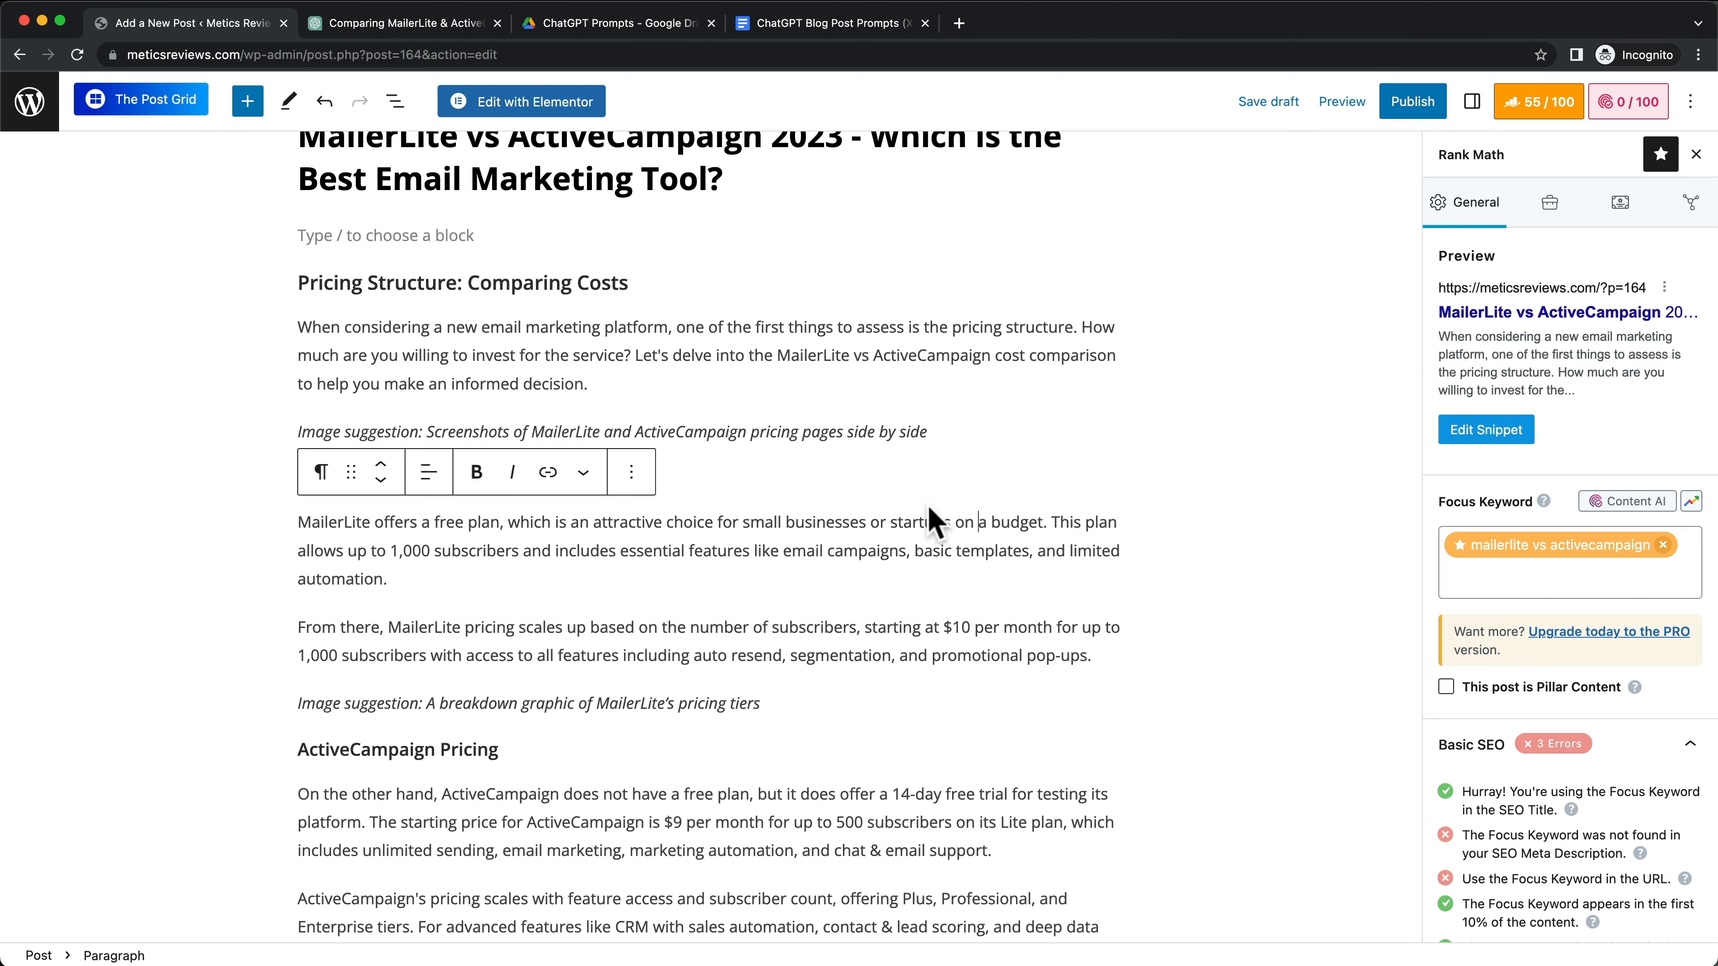
Step: Review the rest of the pasted pricing section, from the MailerLite paragraphs down to the remaining H2 topic headings
scroll(899, 631, down, 1)
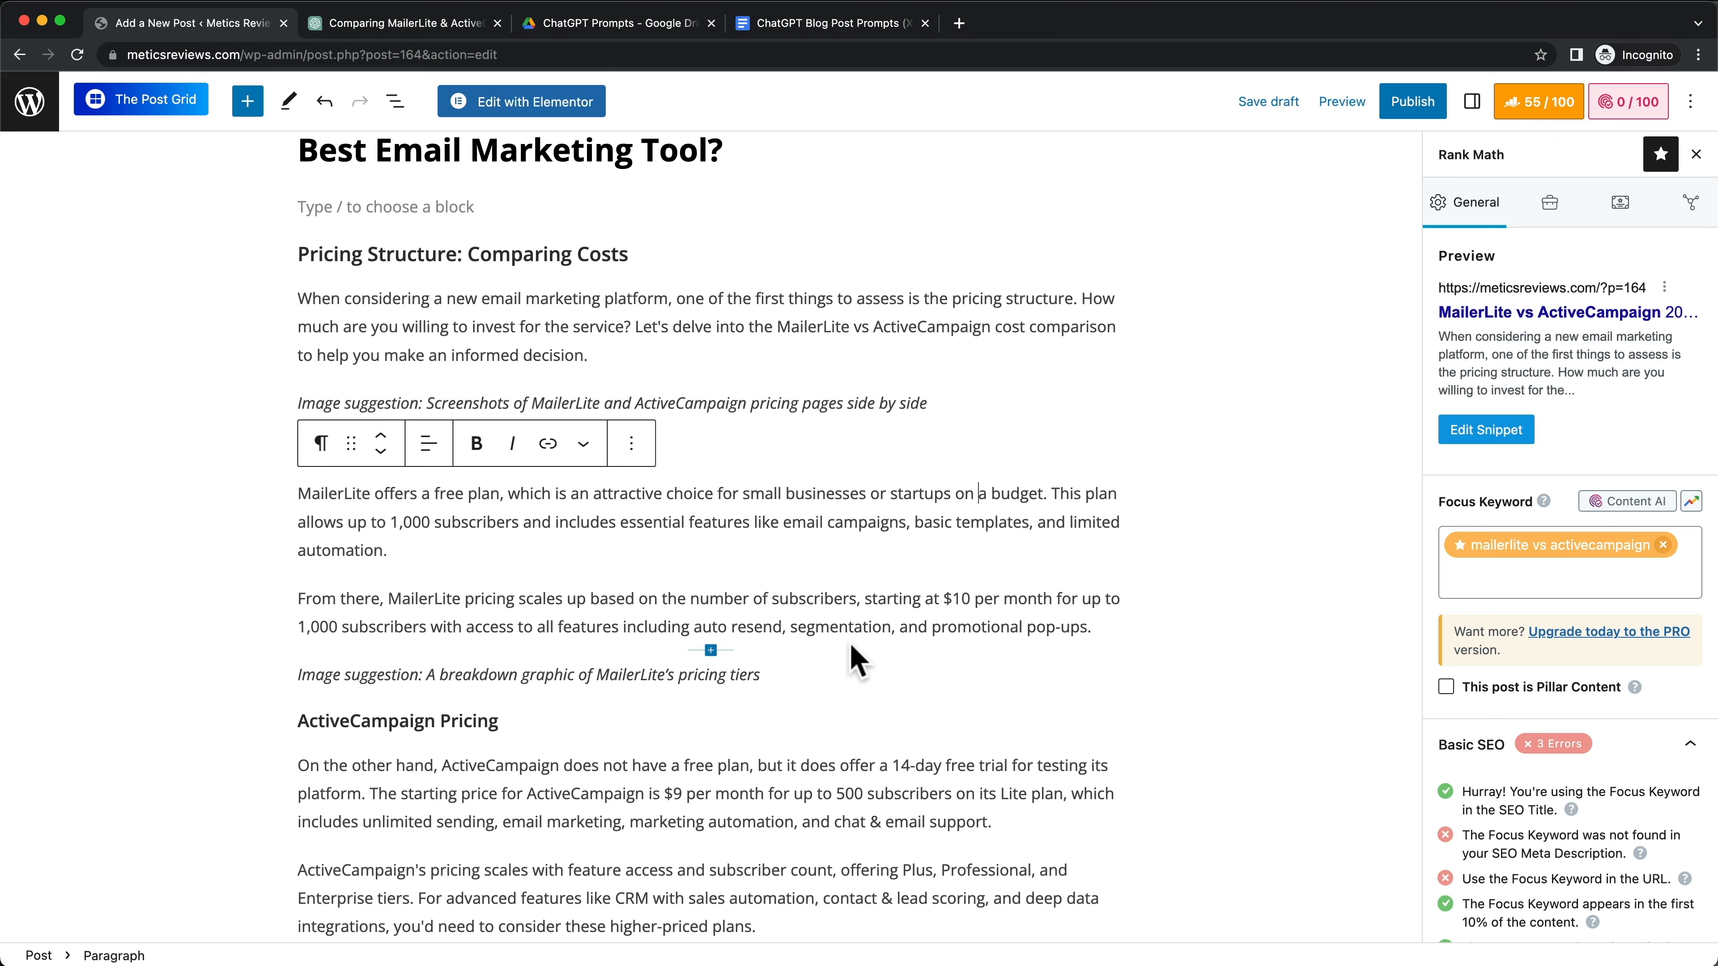
scroll(859, 446, down, 4)
scroll(847, 425, up, 3)
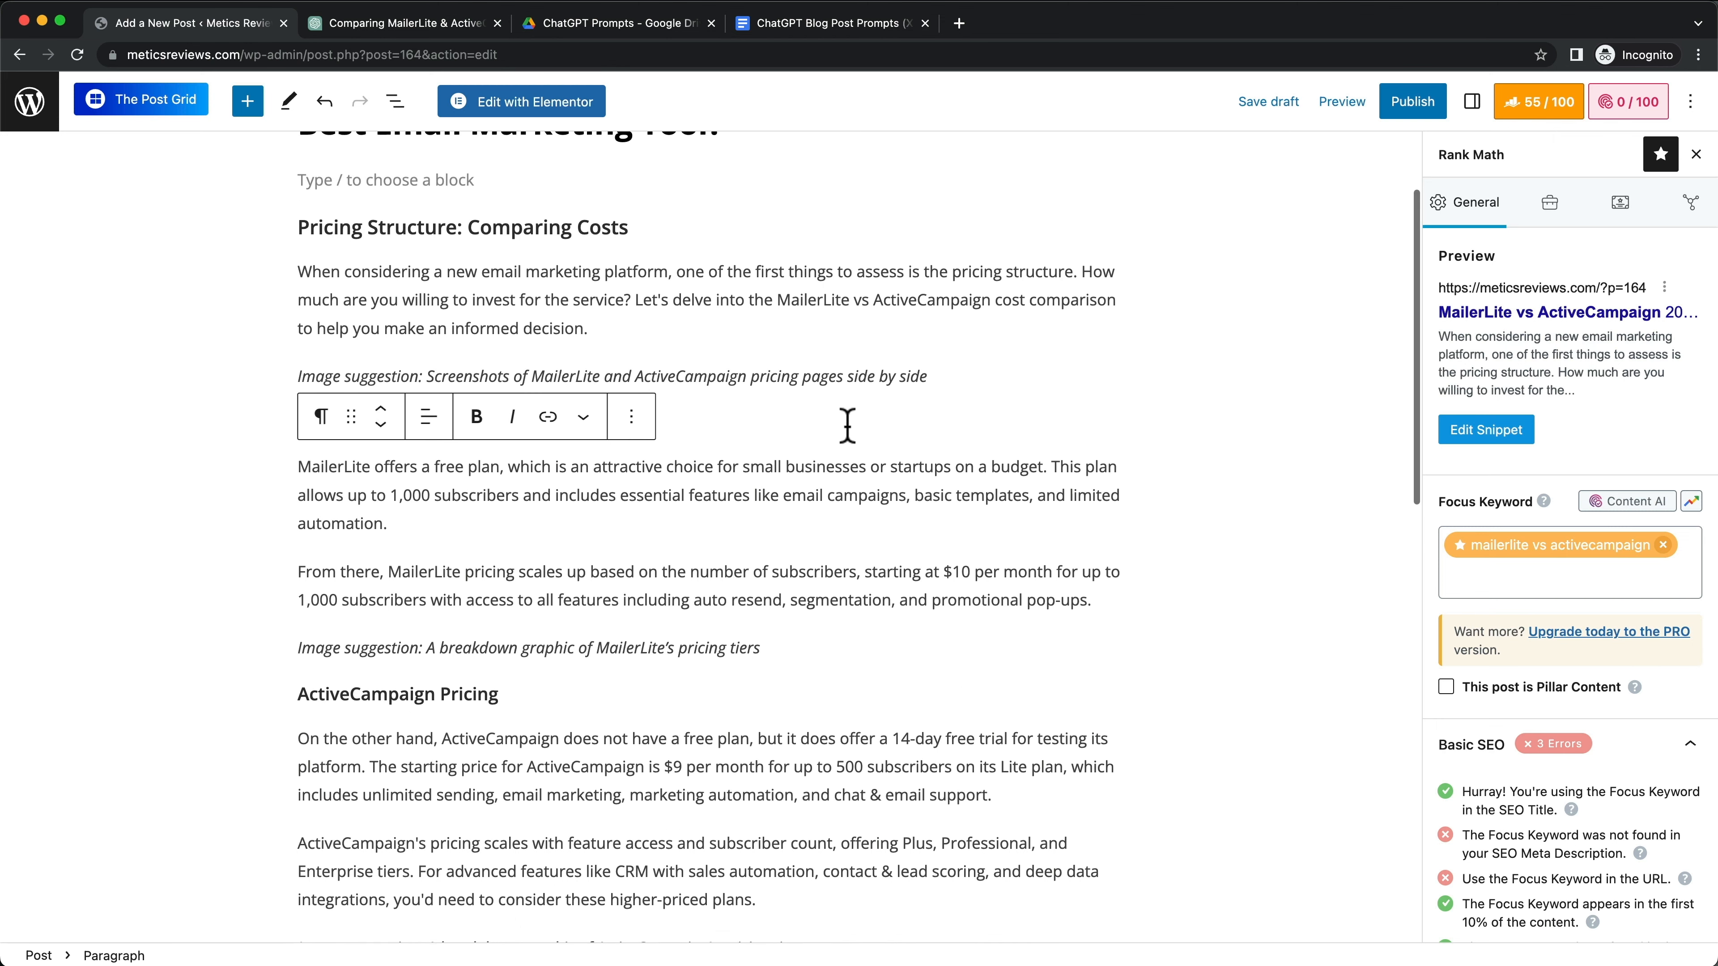
scroll(847, 425, up, 3)
scroll(784, 447, down, 8)
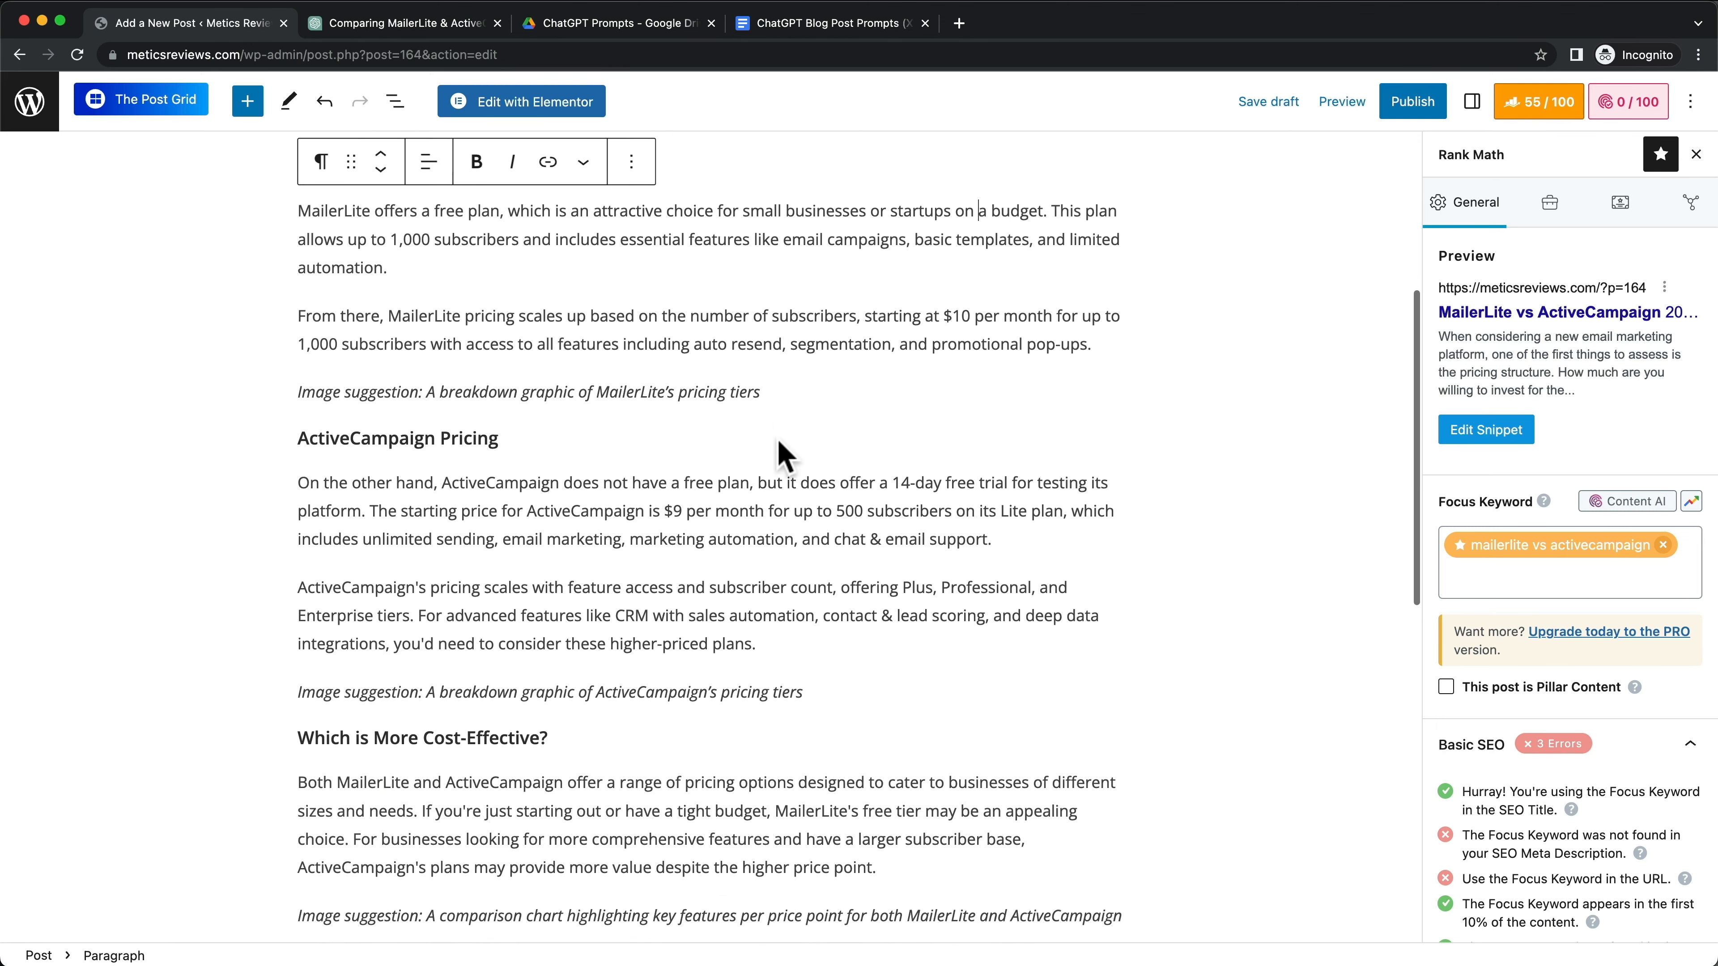
scroll(784, 452, down, 14)
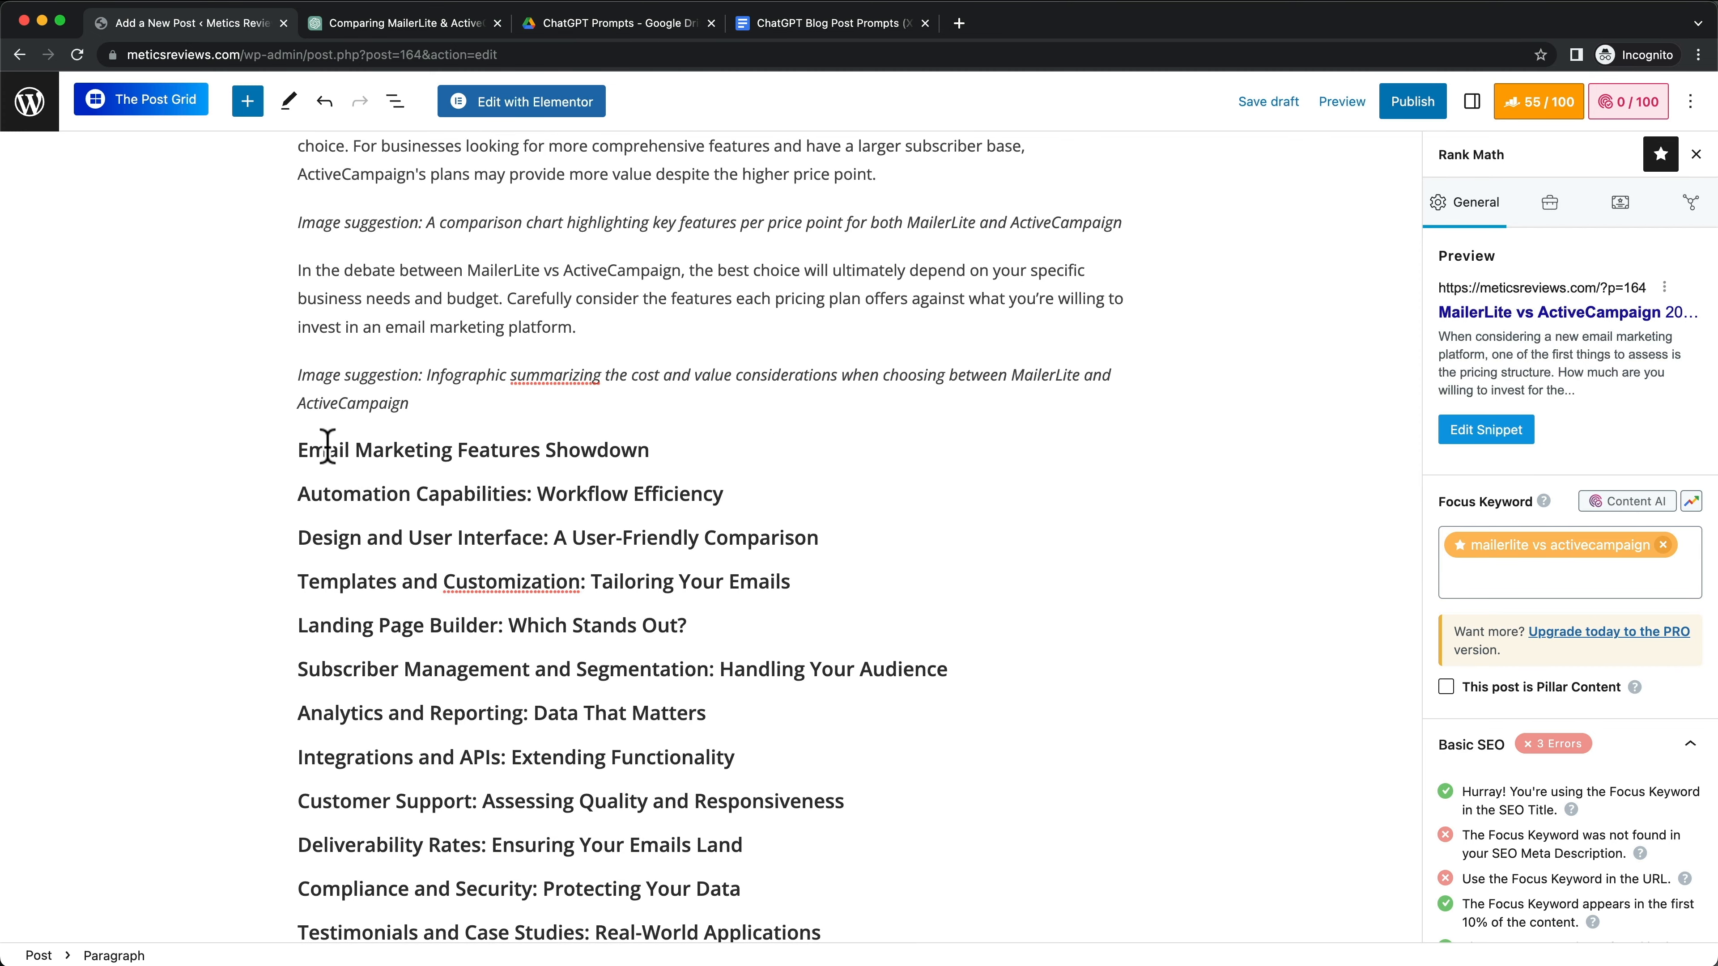
Step: Copy the Prompt 3 topics text from the Google Docs prompt document and paste it into a new ChatGPT message
click(295, 448)
click(866, 27)
drag(817, 548, 554, 512)
key(super+c)
scroll(707, 384, up, 1)
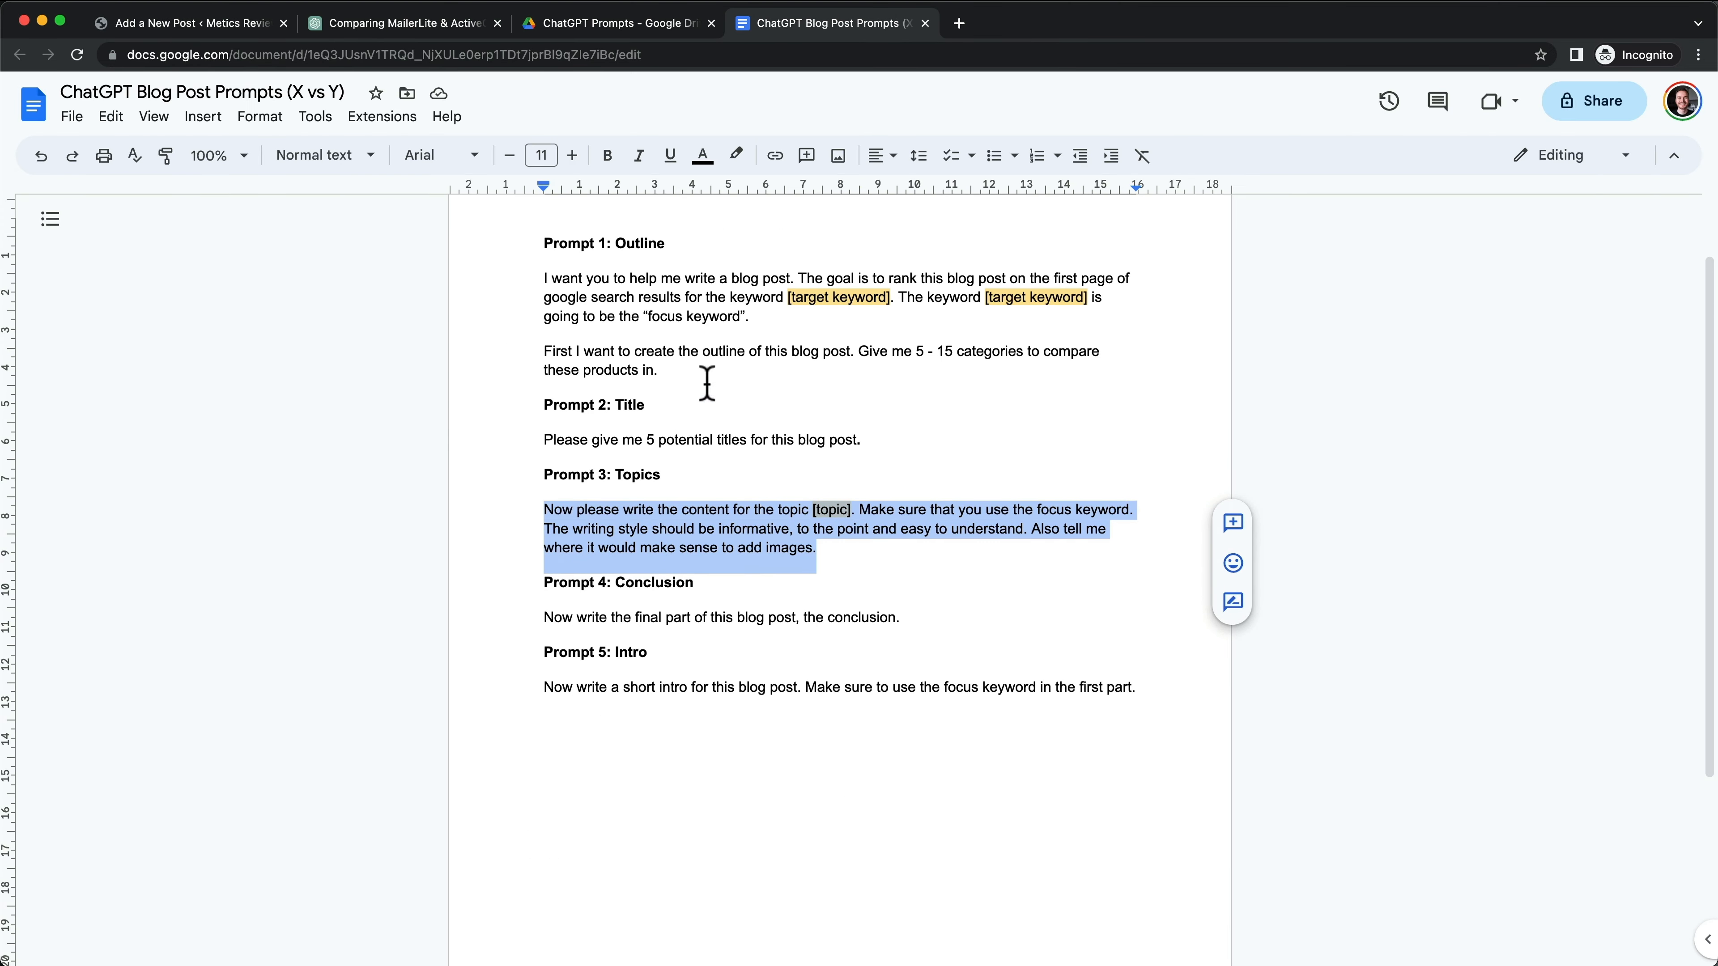
click(429, 30)
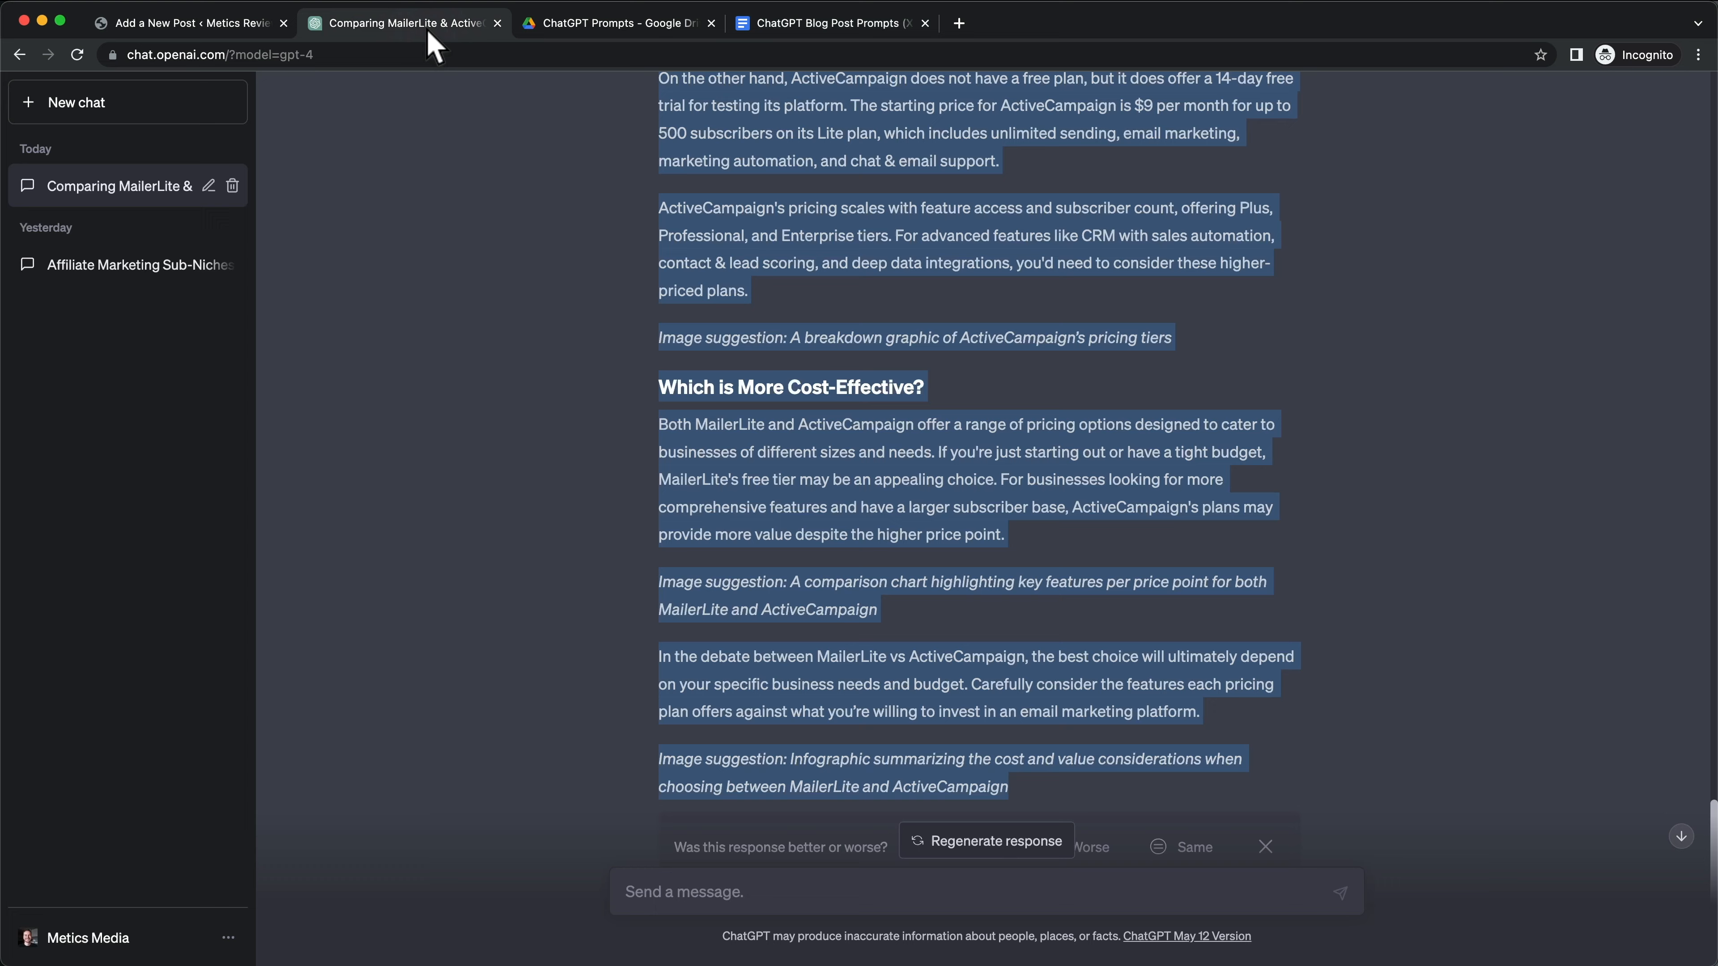
click(764, 887)
key(super+v)
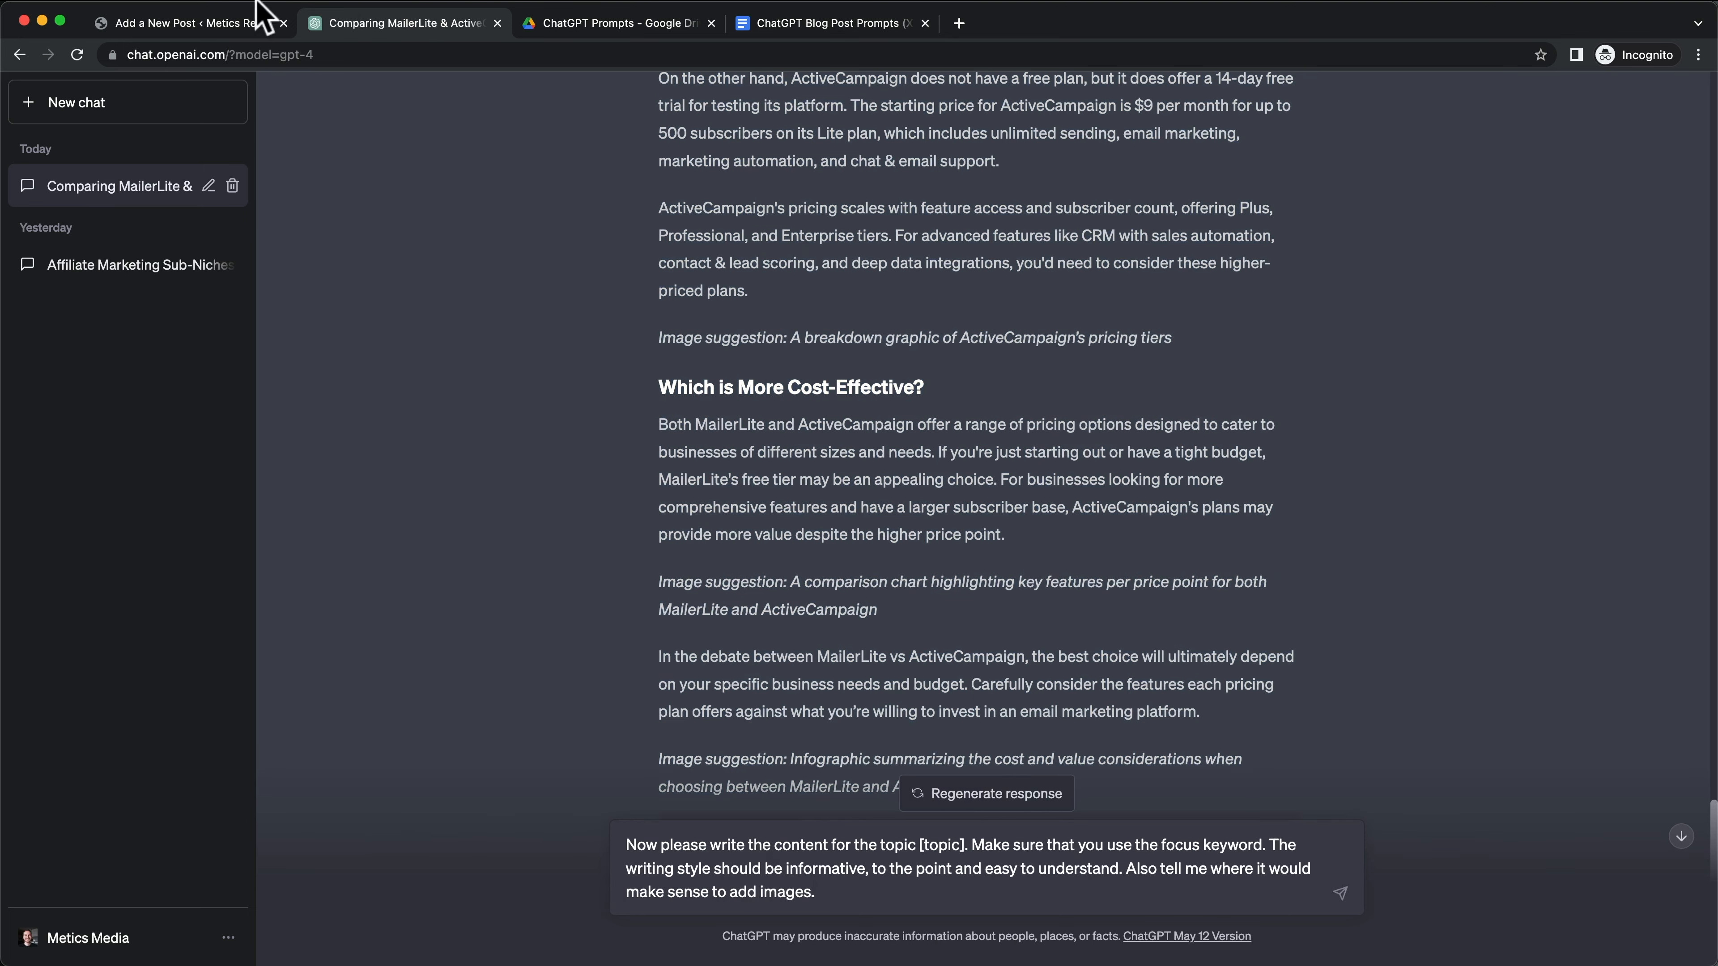
Step: Copy the "Email Marketing Features Showdown" heading from WordPress, put it in place of "topic" inside the ChatGPT prompt's brackets, and send the prompt
click(216, 24)
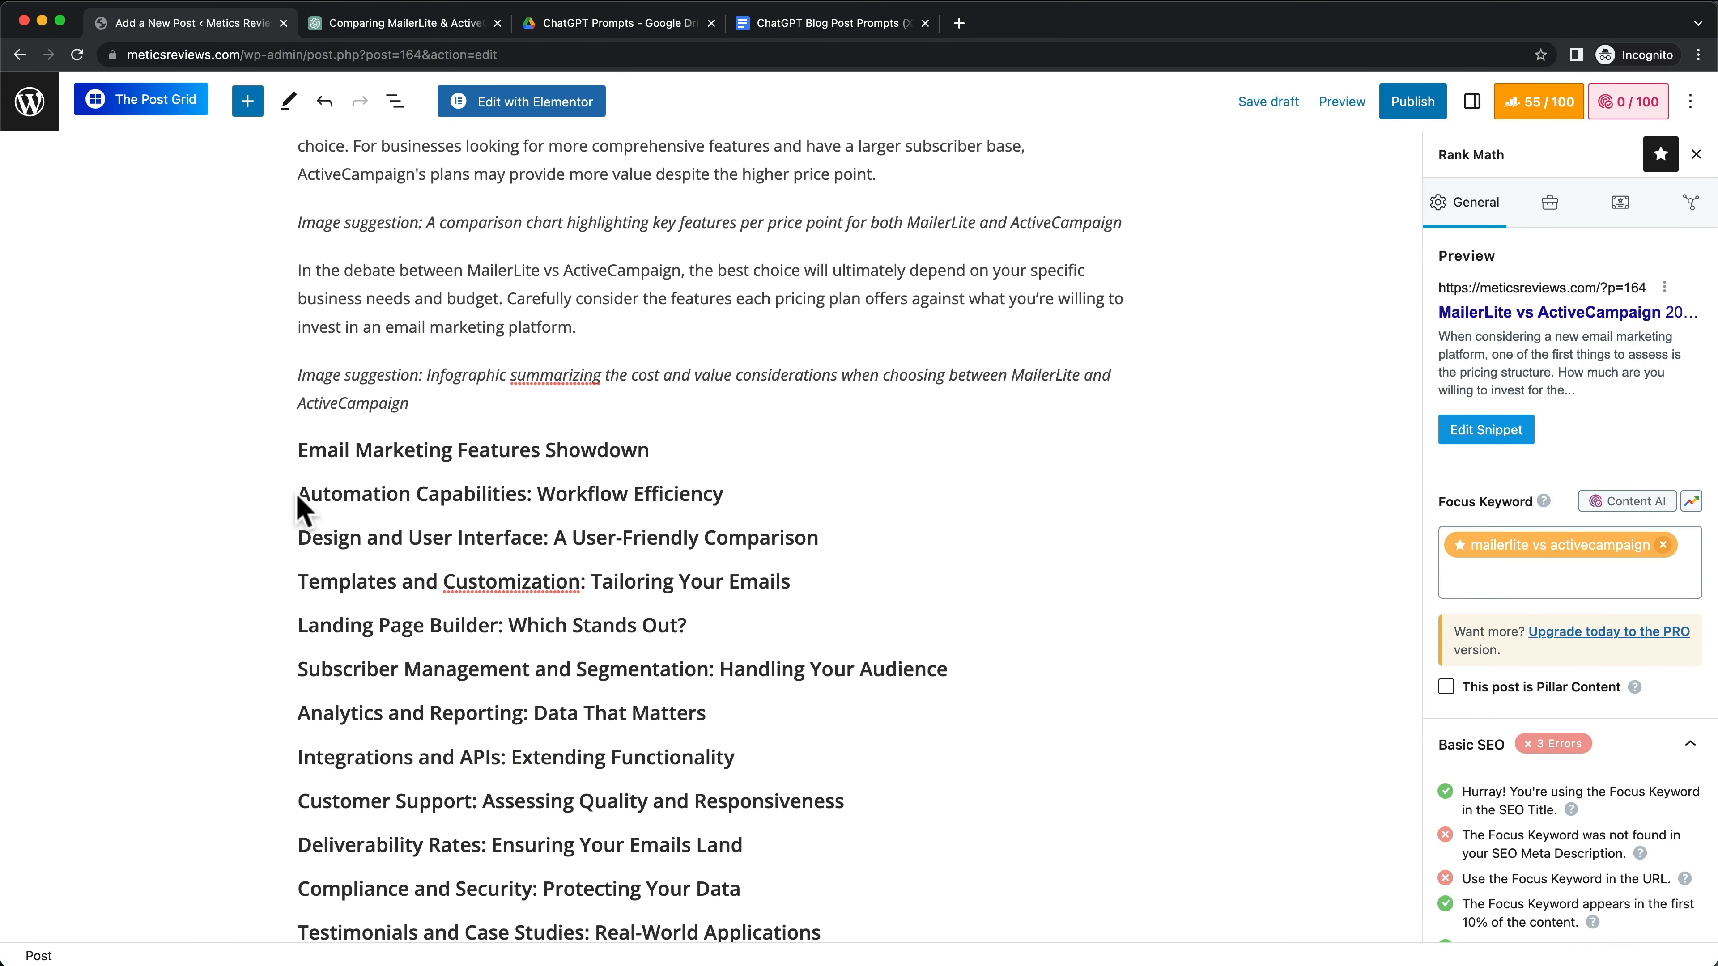
drag(299, 494, 694, 499)
key(Delete)
key(Delete)
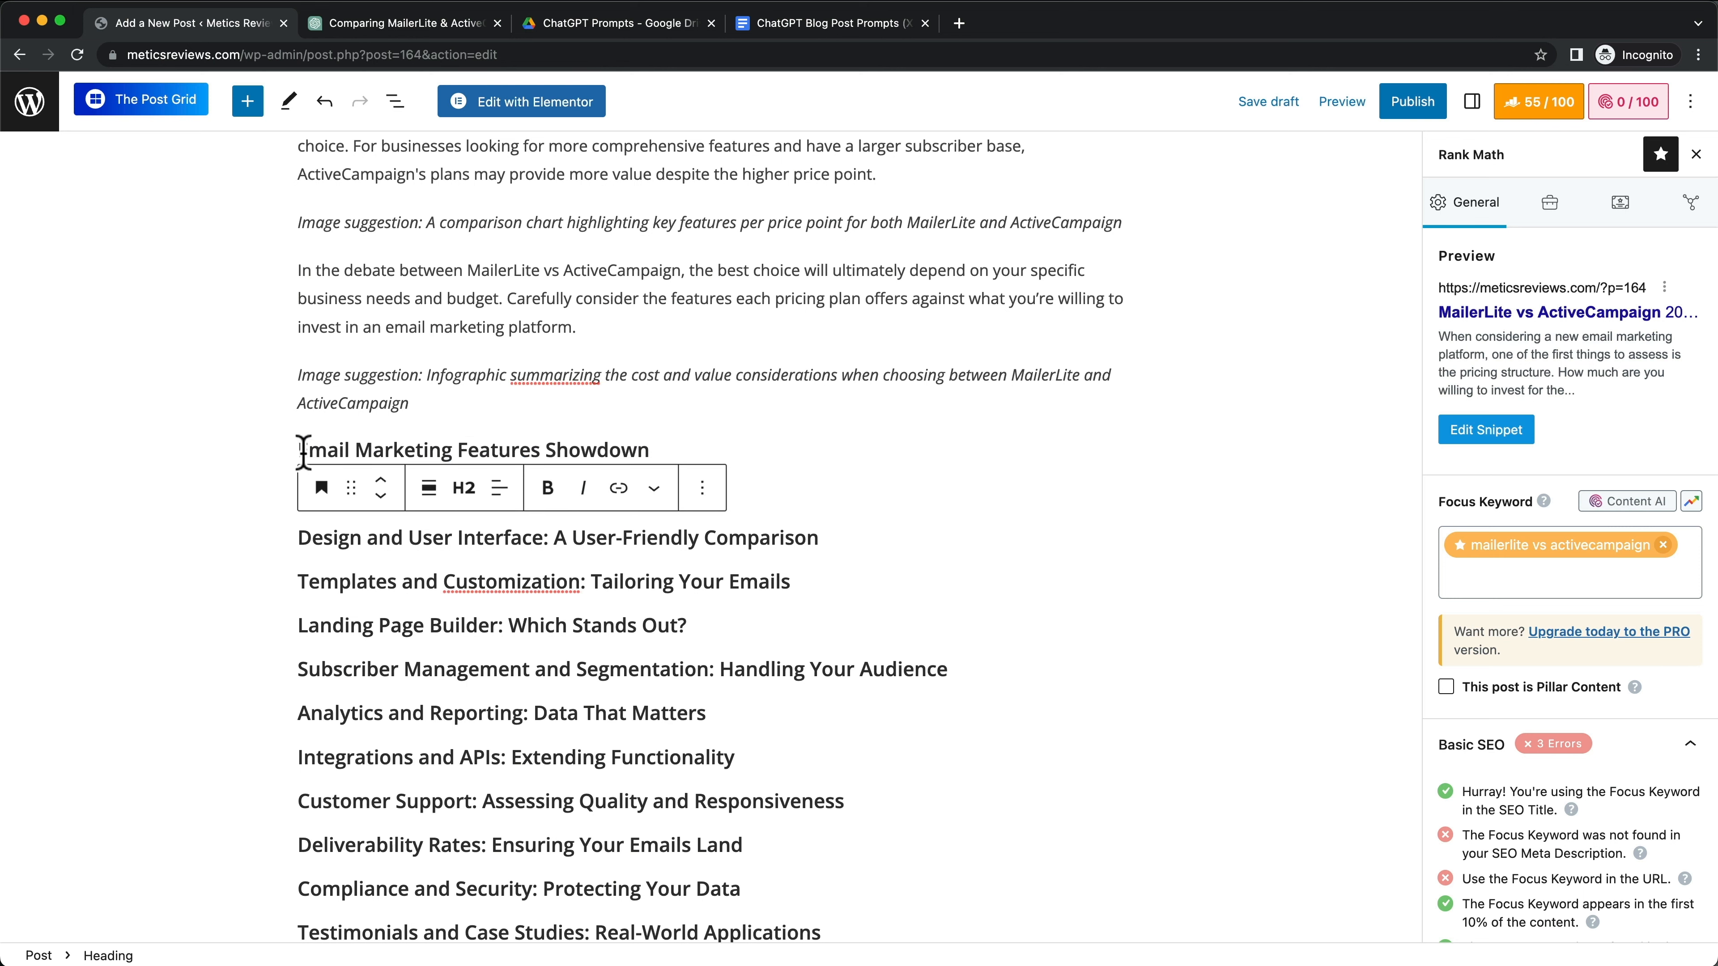
drag(302, 450, 649, 450)
key(super+c)
click(399, 23)
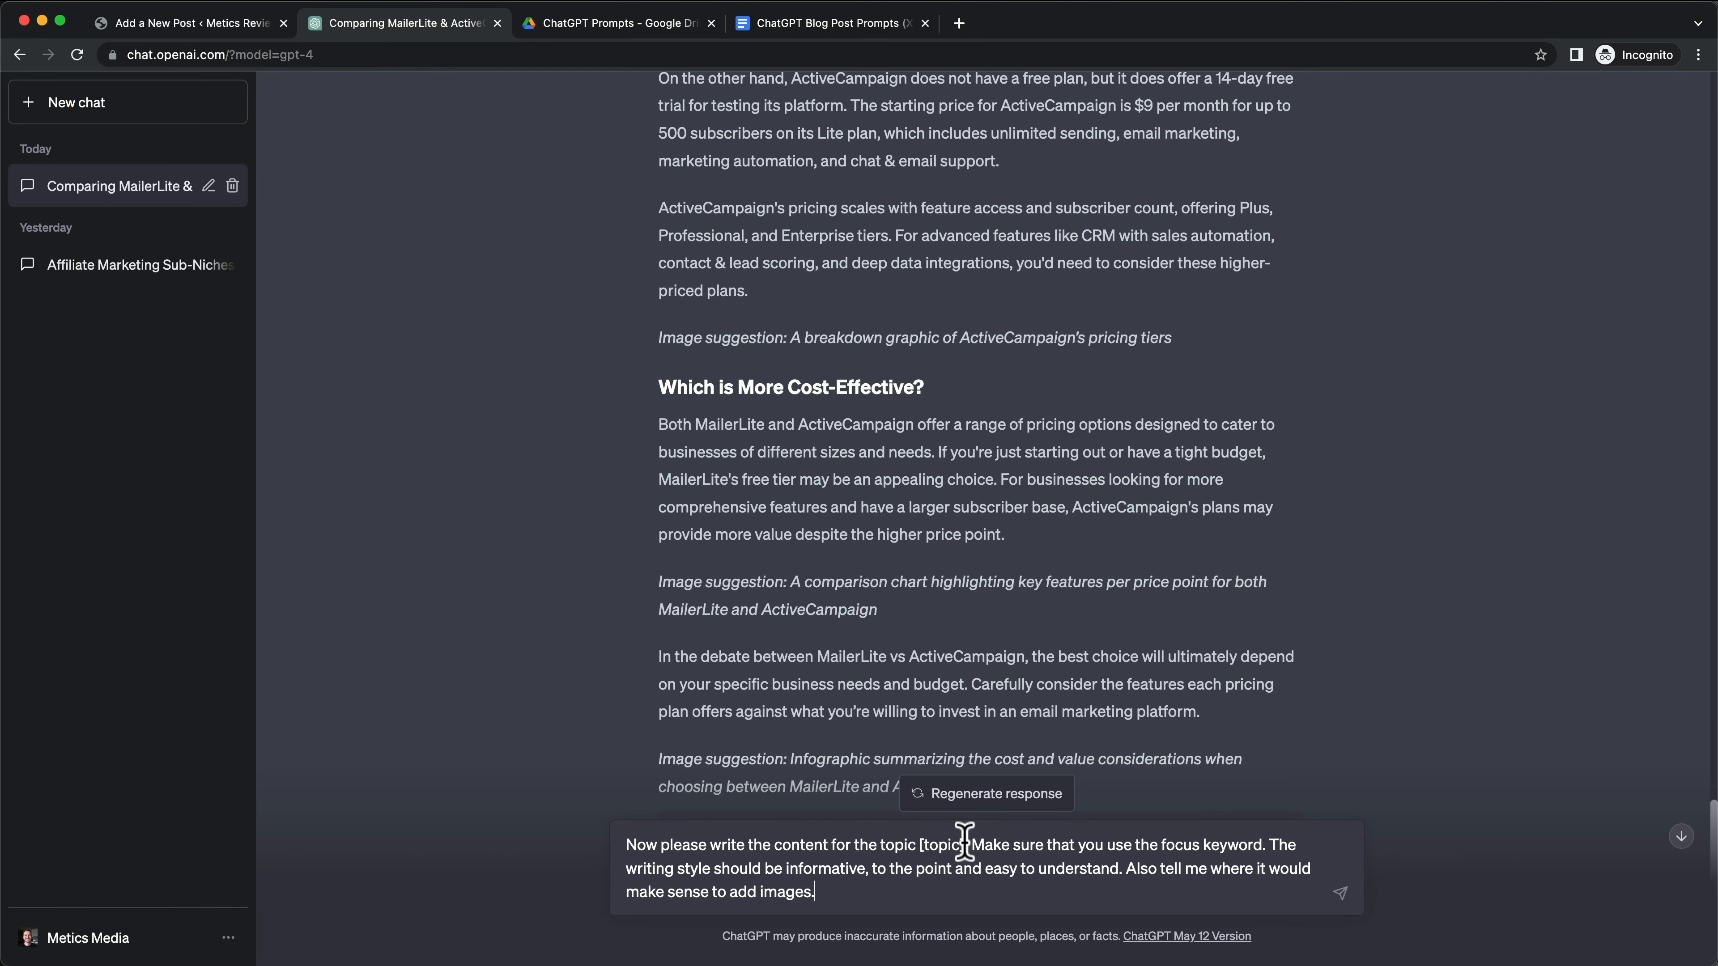
double_click(944, 845)
key(super+v)
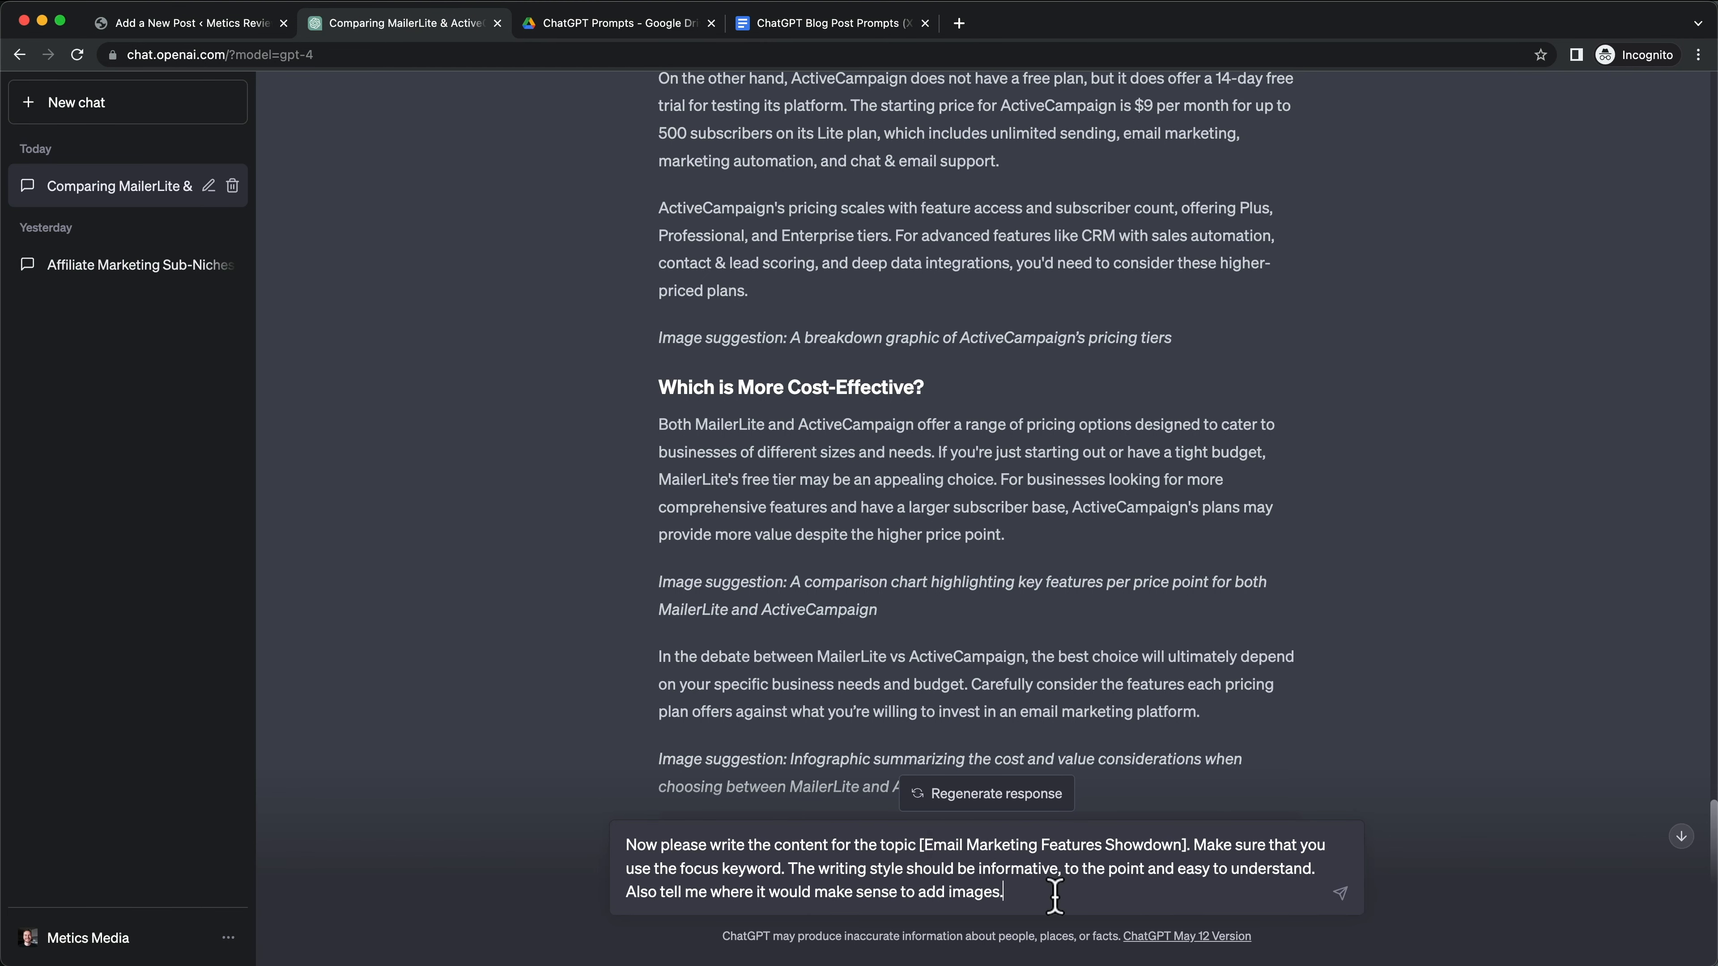
key(Return)
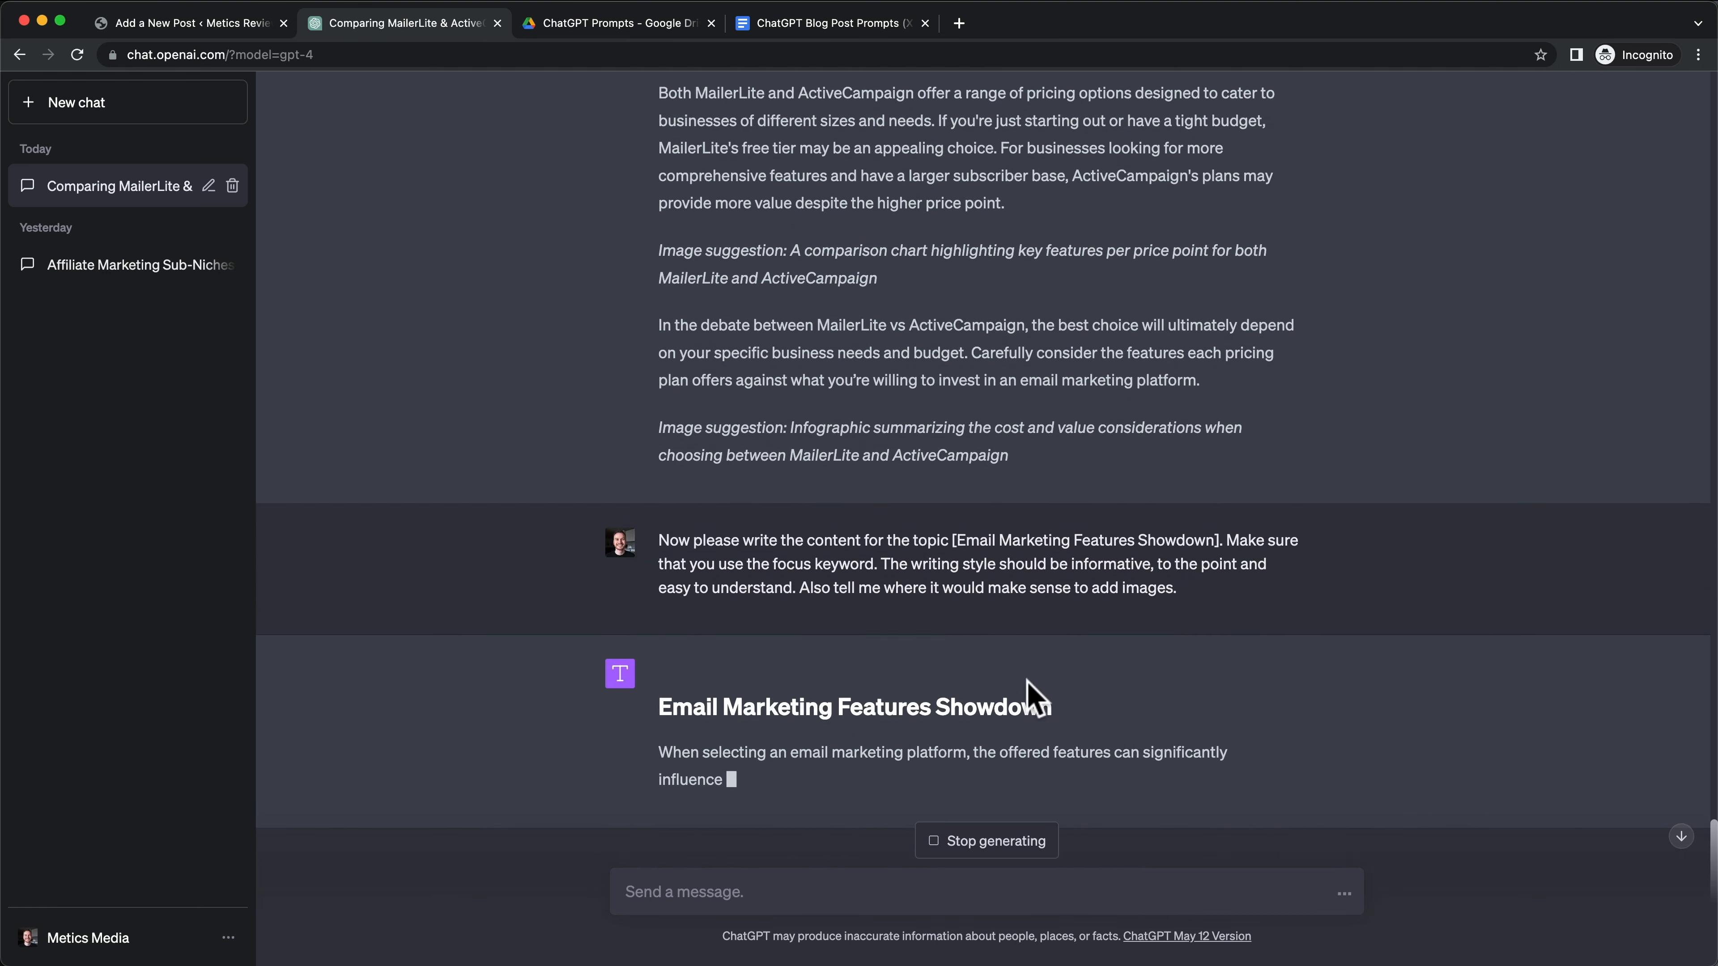
Step: Skim ChatGPT's email marketing features content, and look over the remaining H2 topic headings in the WordPress post
scroll(1034, 679, down, 1)
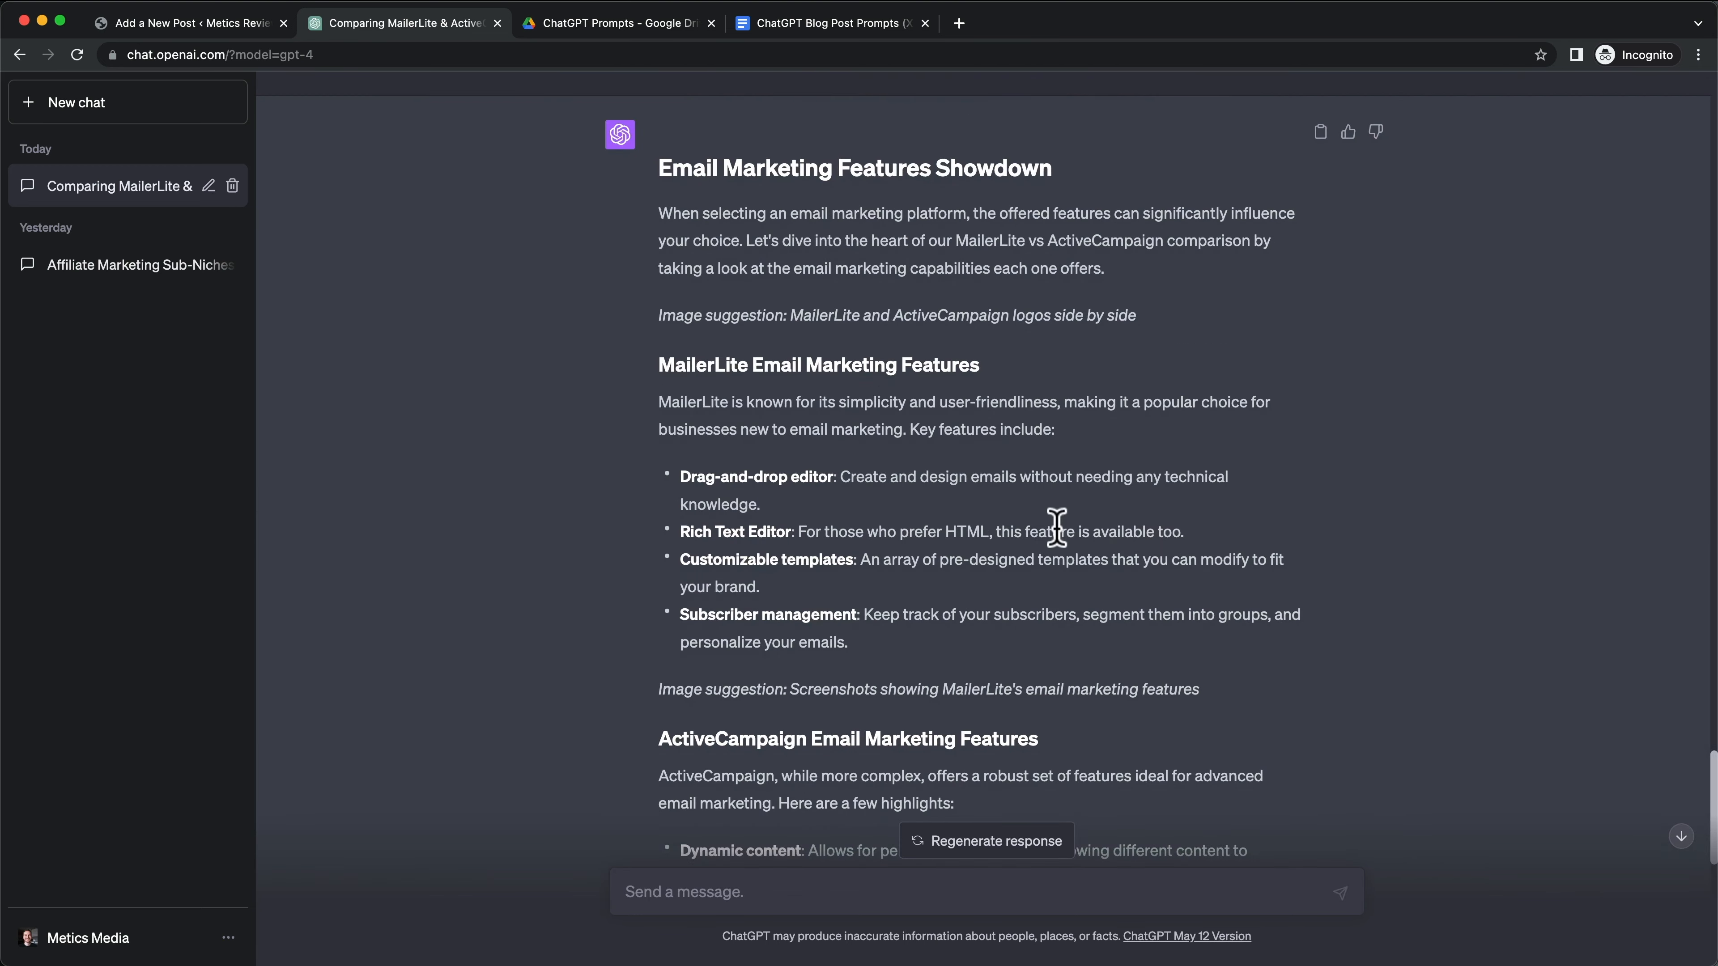
scroll(1016, 653, down, 10)
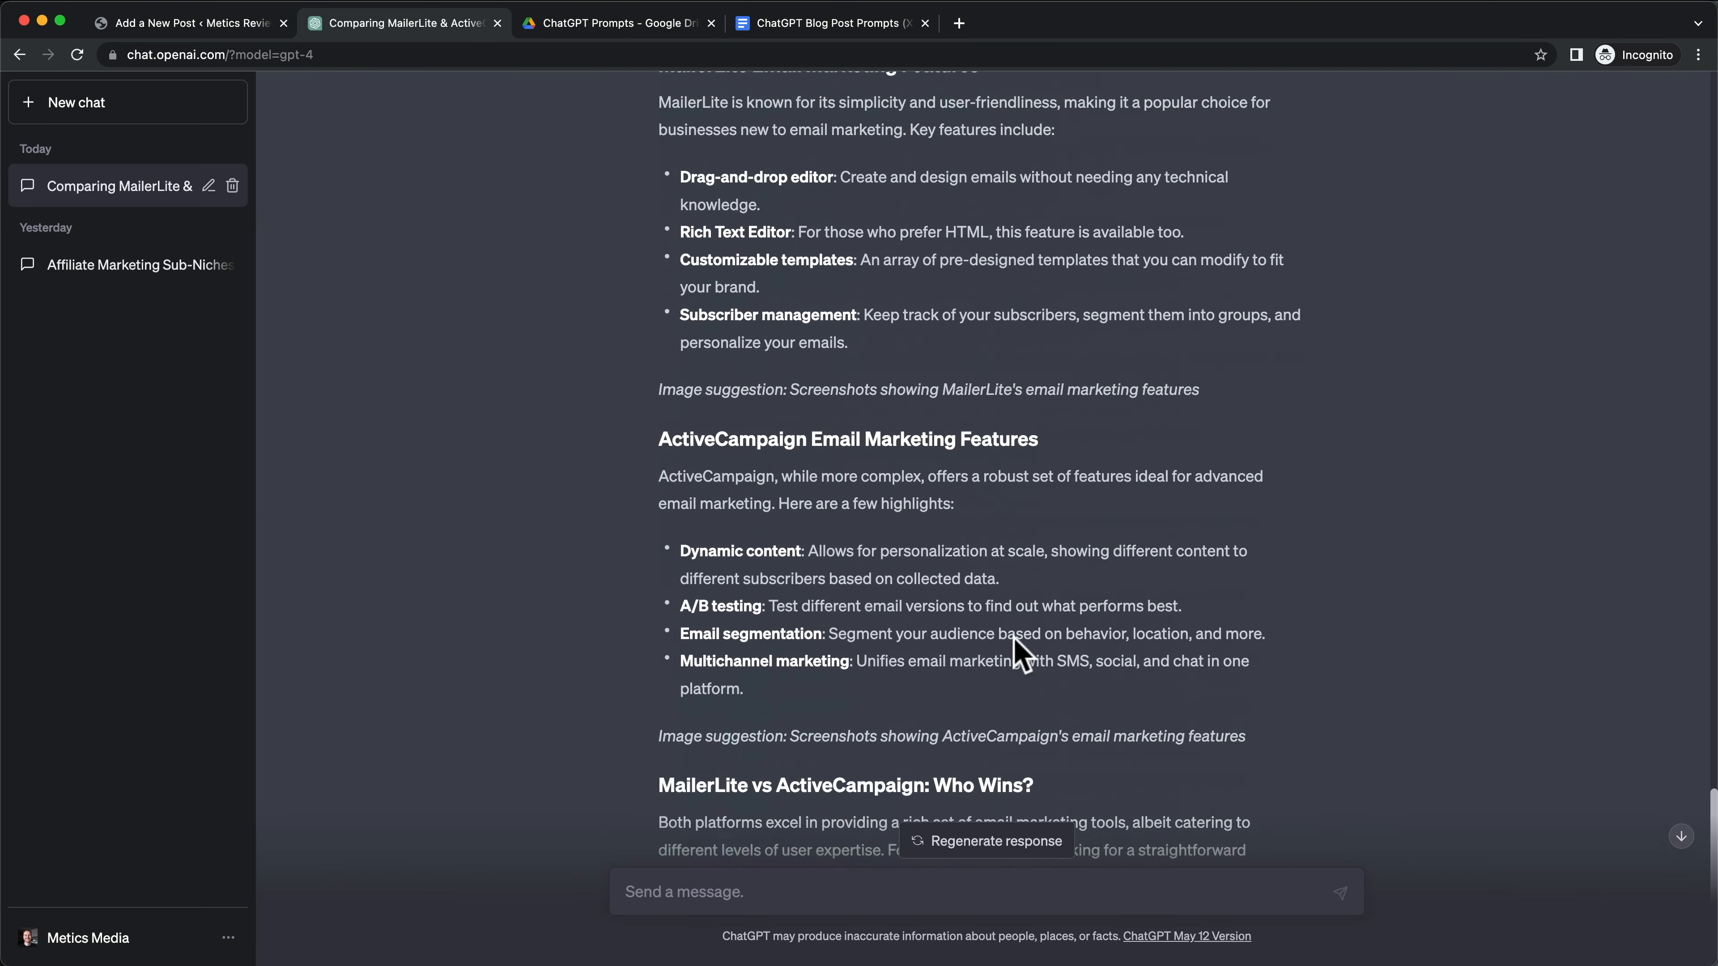
click(247, 25)
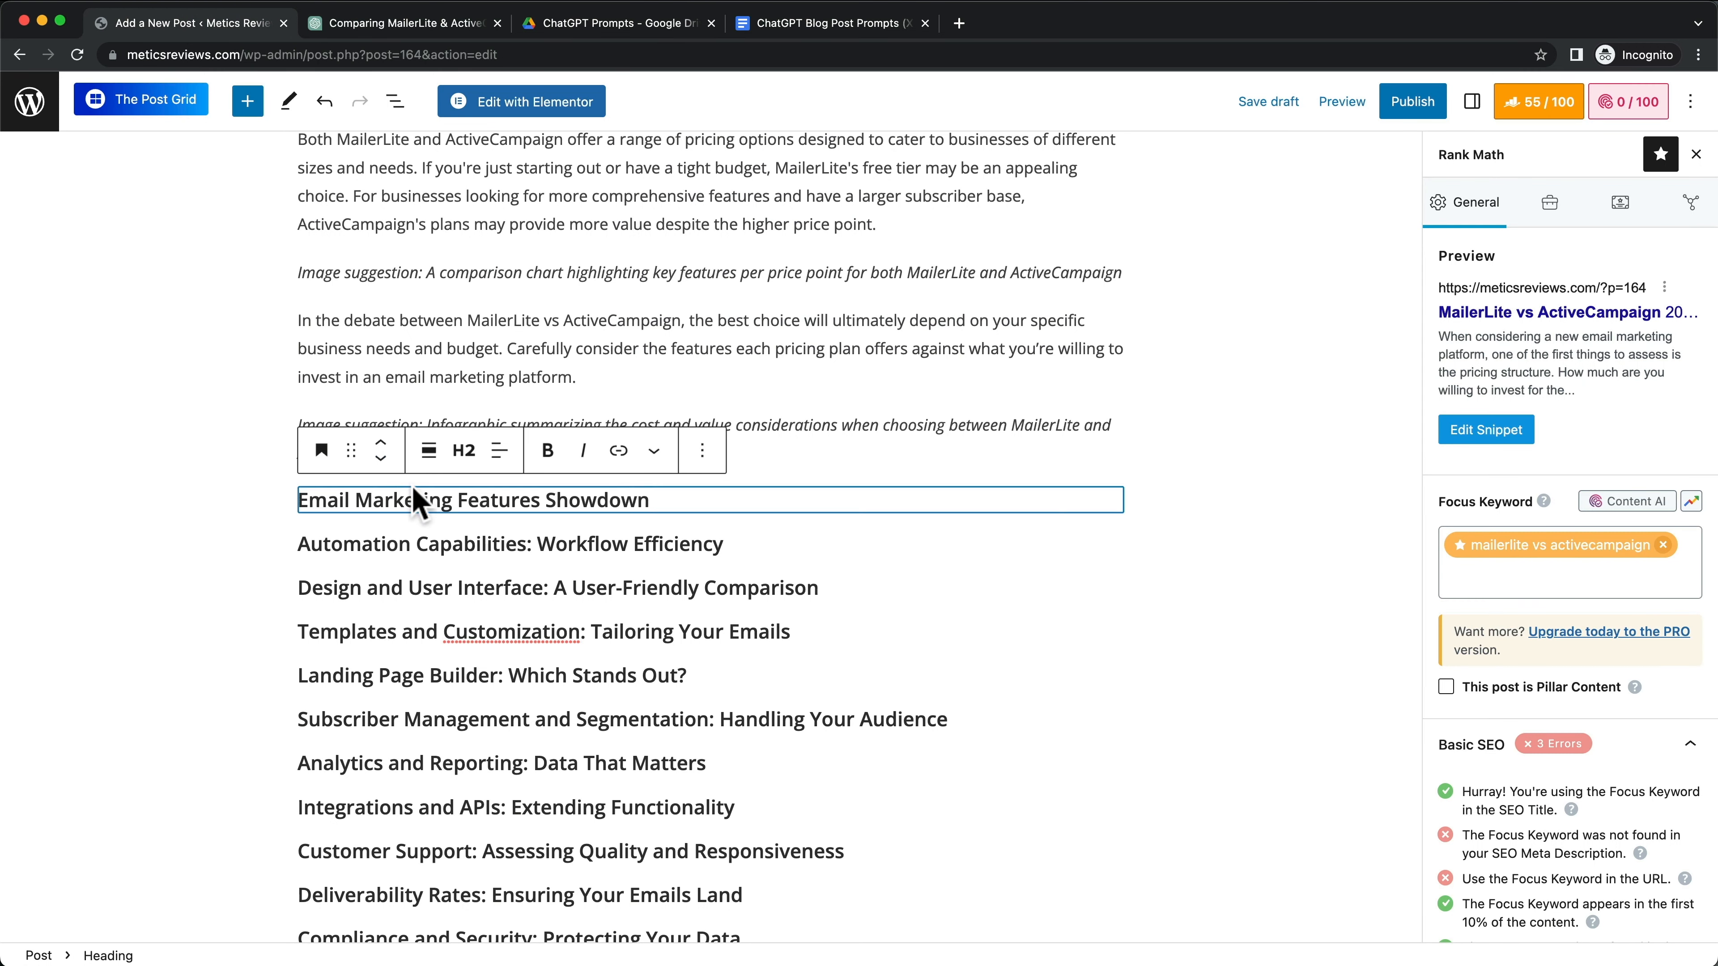
scroll(592, 646, down, 3)
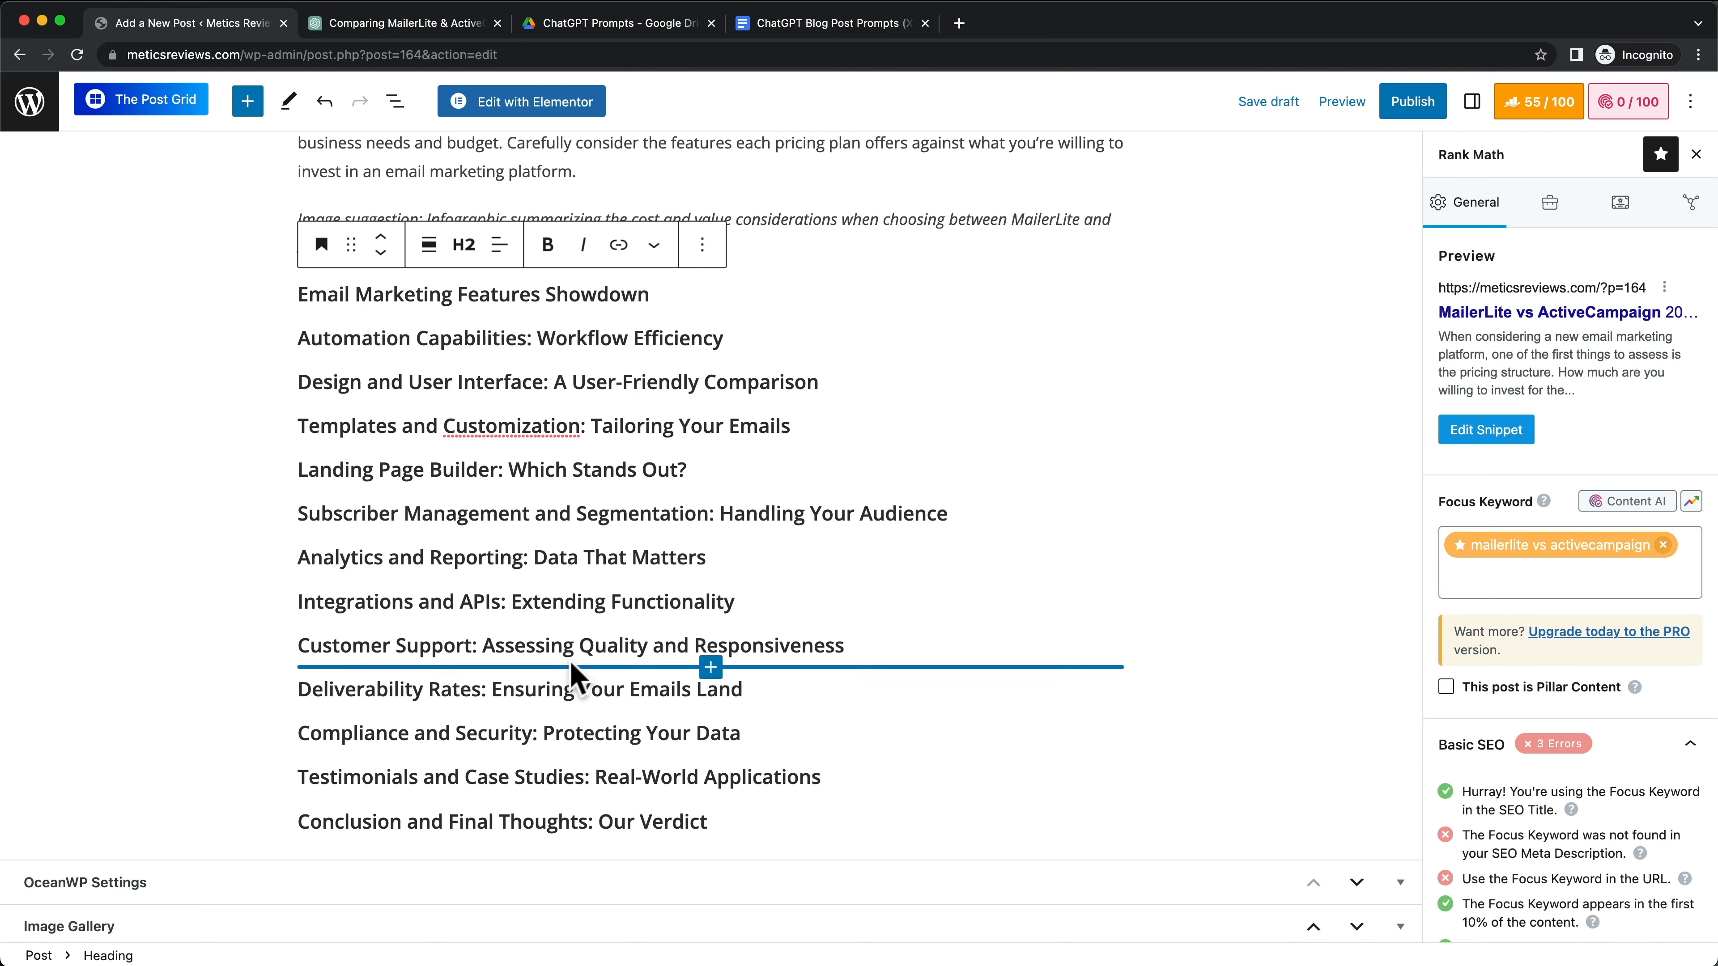
scroll(575, 675, up, 1)
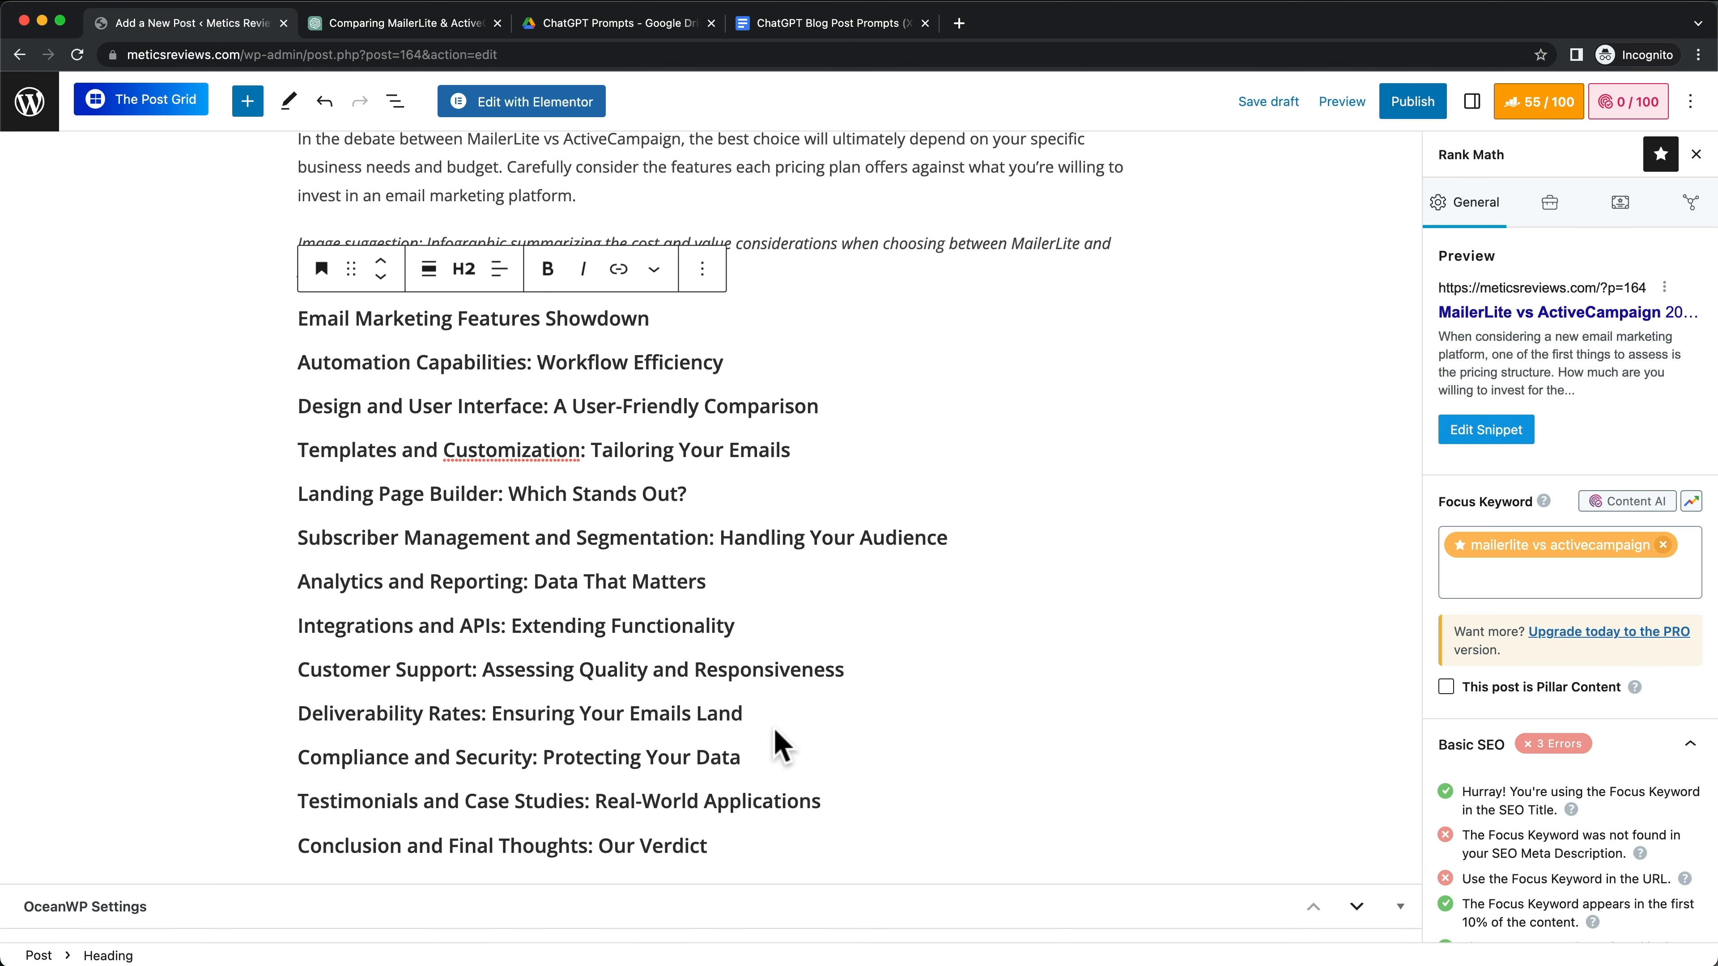
scroll(774, 740, up, 1)
scroll(643, 837, up, 1)
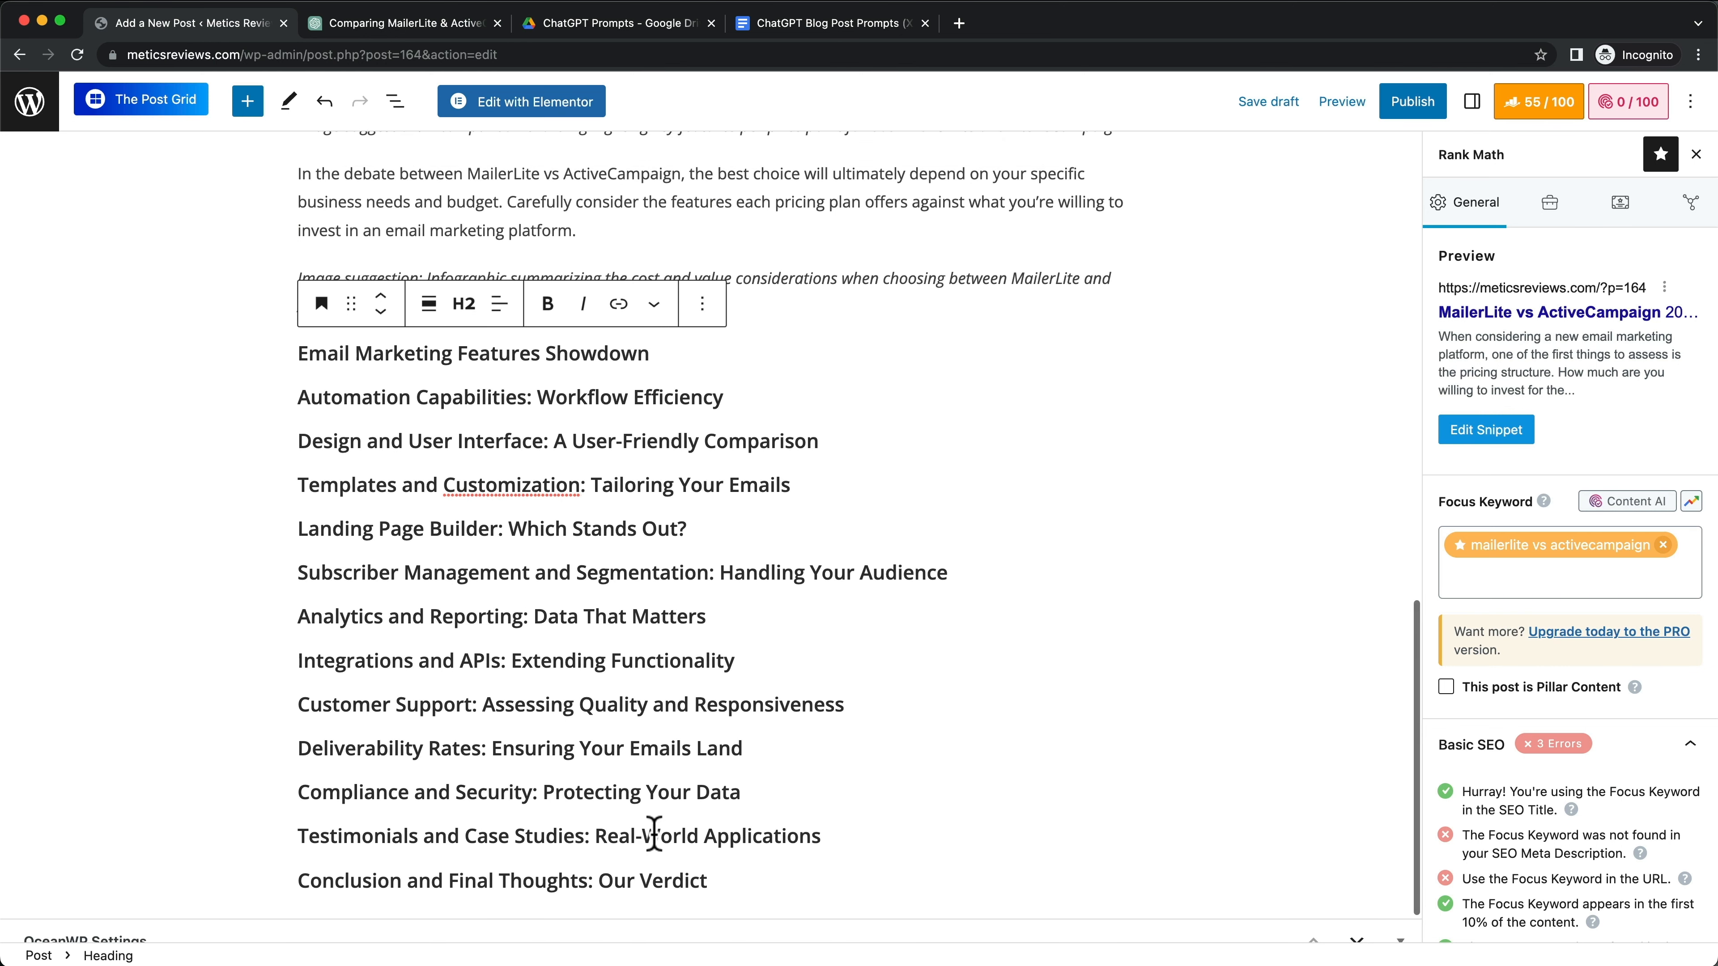
Step: Copy the Prompt 4 conclusion text from the Google Docs prompt document and send it to ChatGPT
click(832, 23)
triple_click(743, 629)
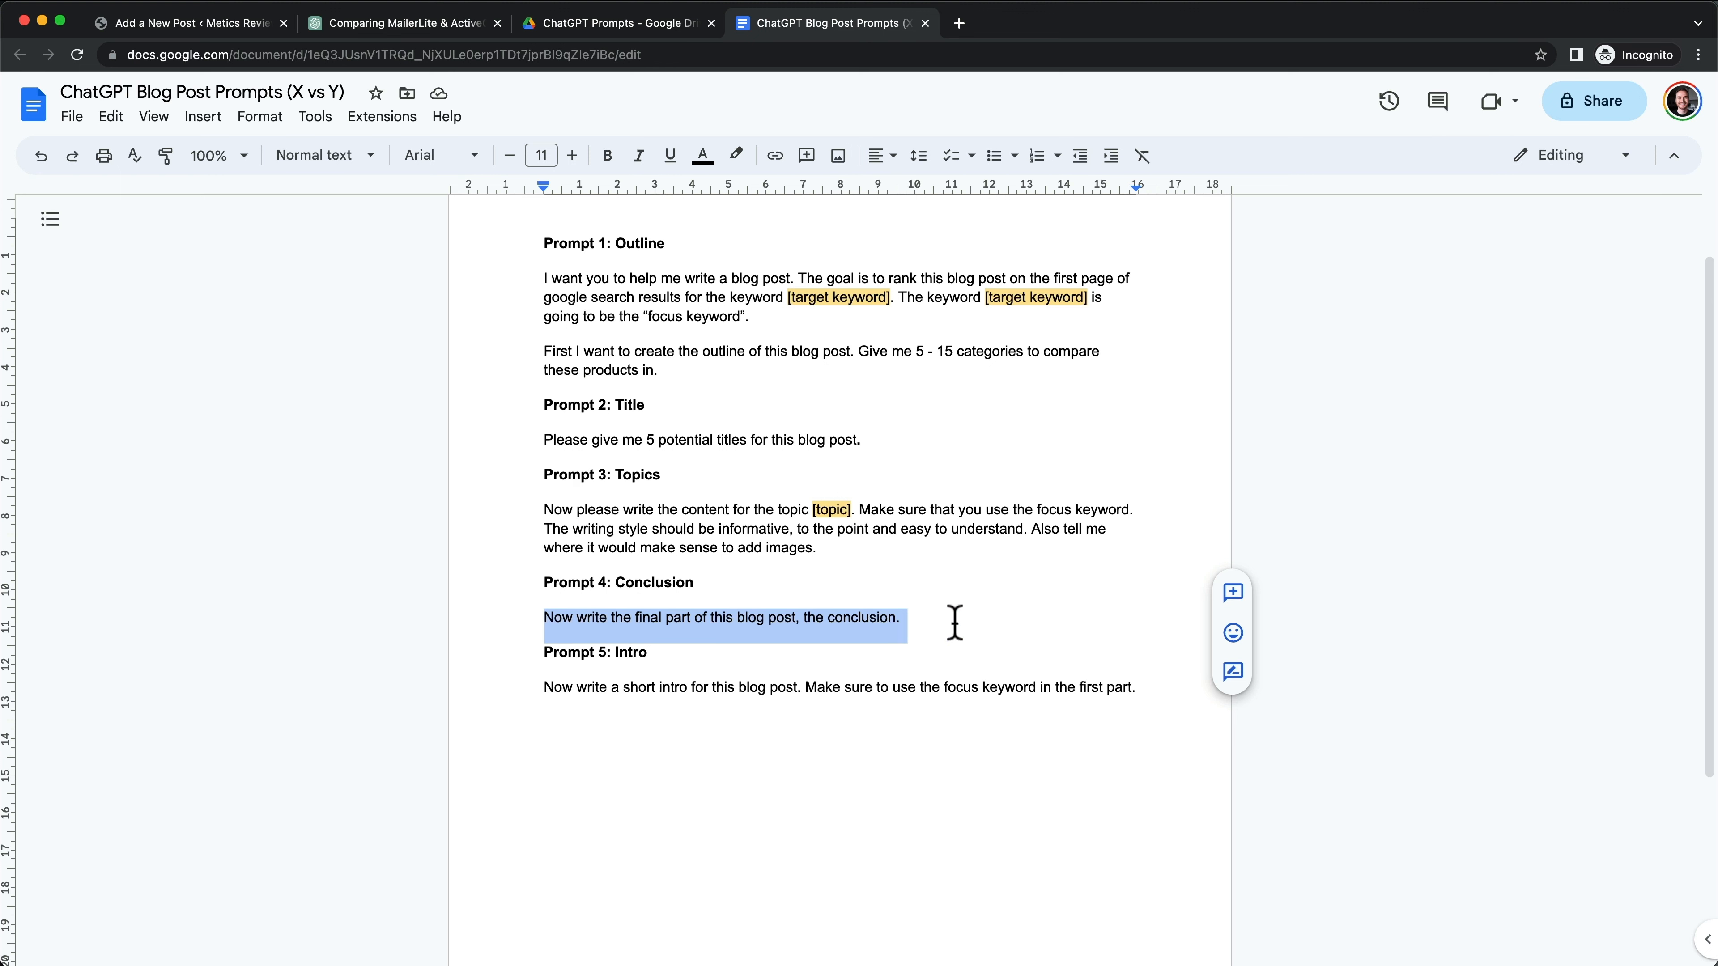
click(345, 23)
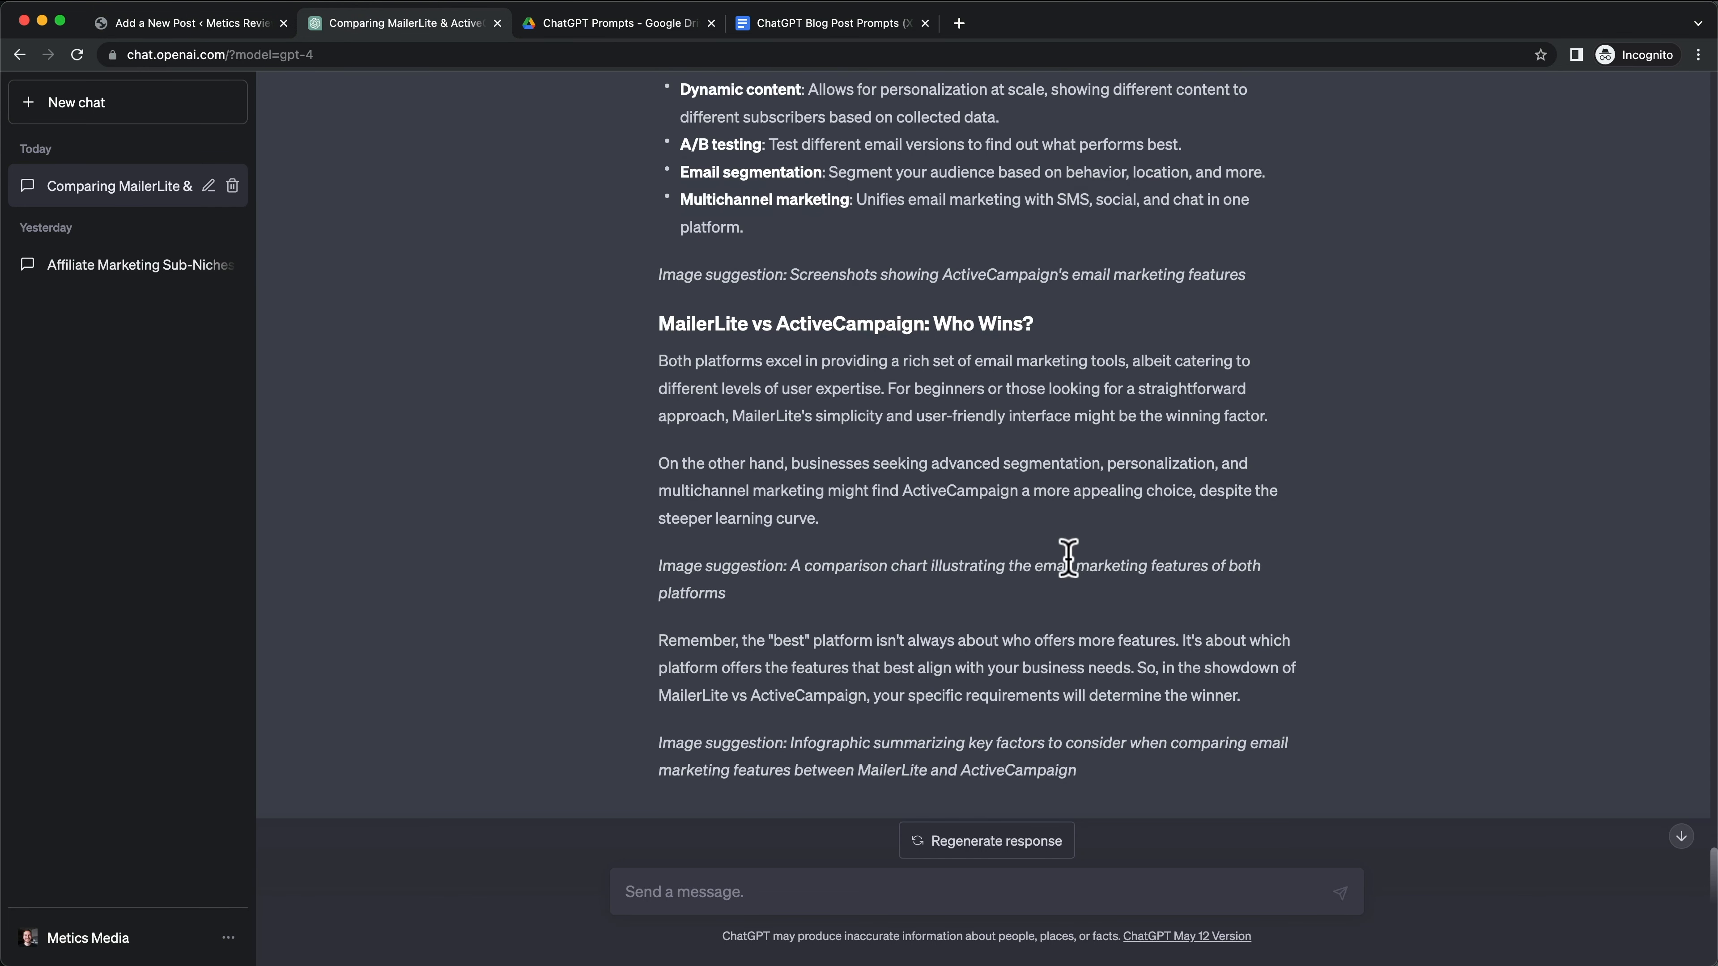
scroll(961, 676, down, 1)
click(836, 894)
key(super+v)
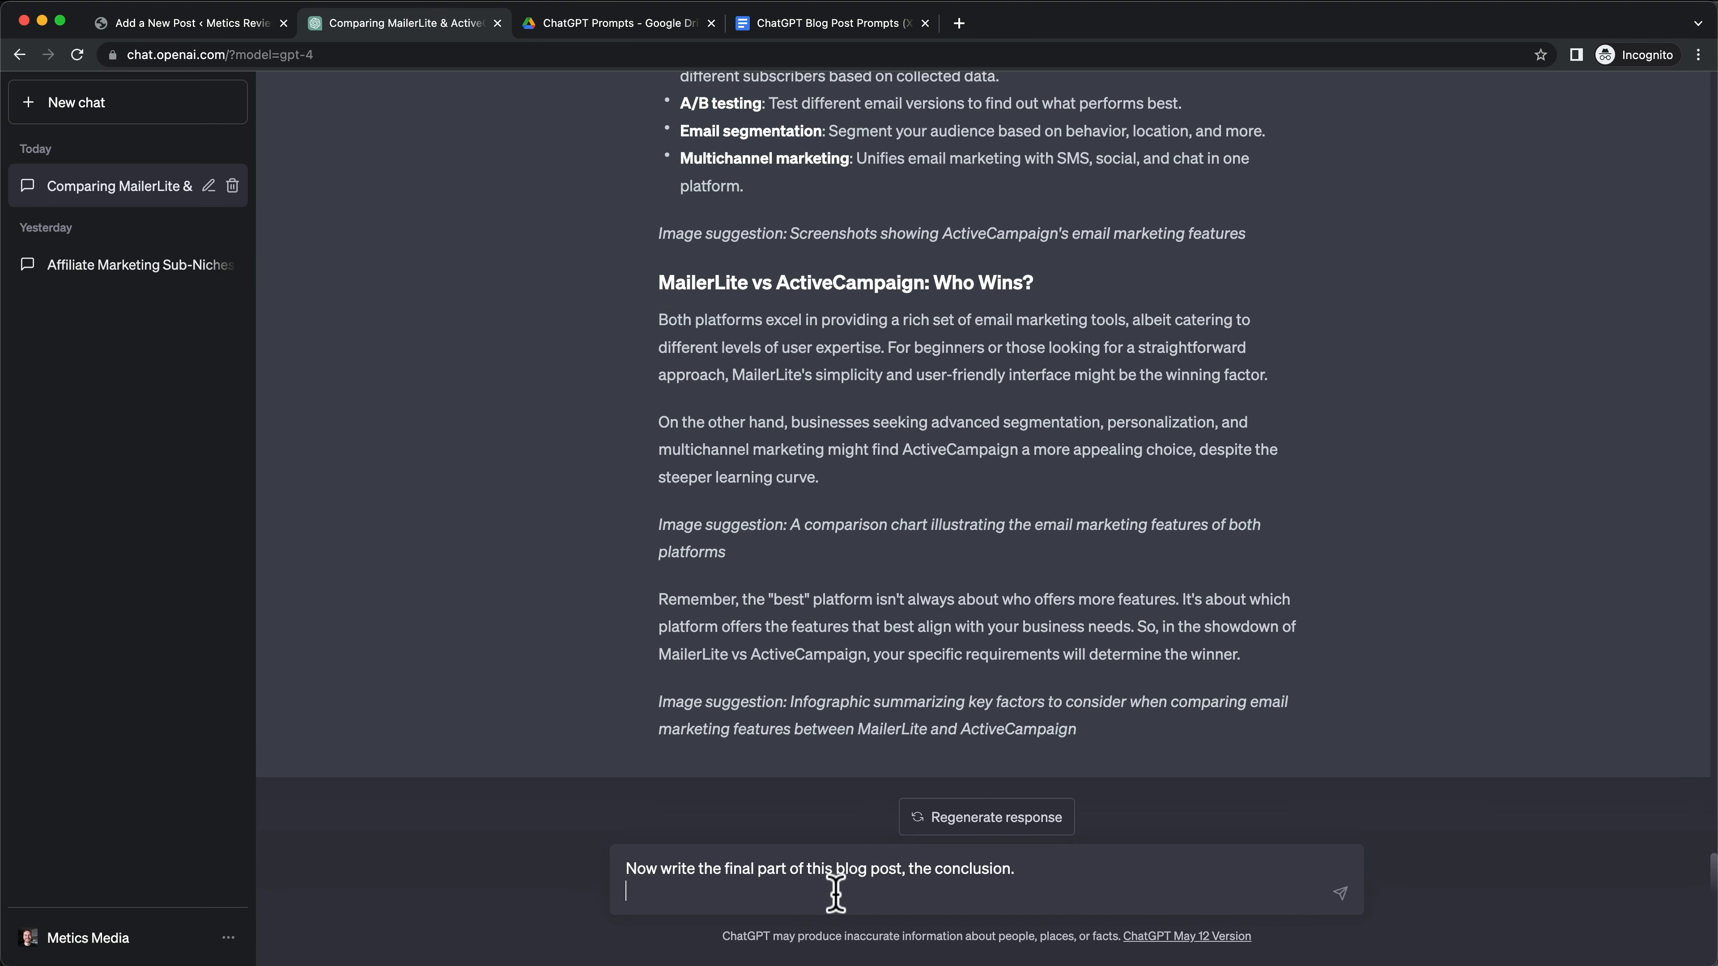
key(Return)
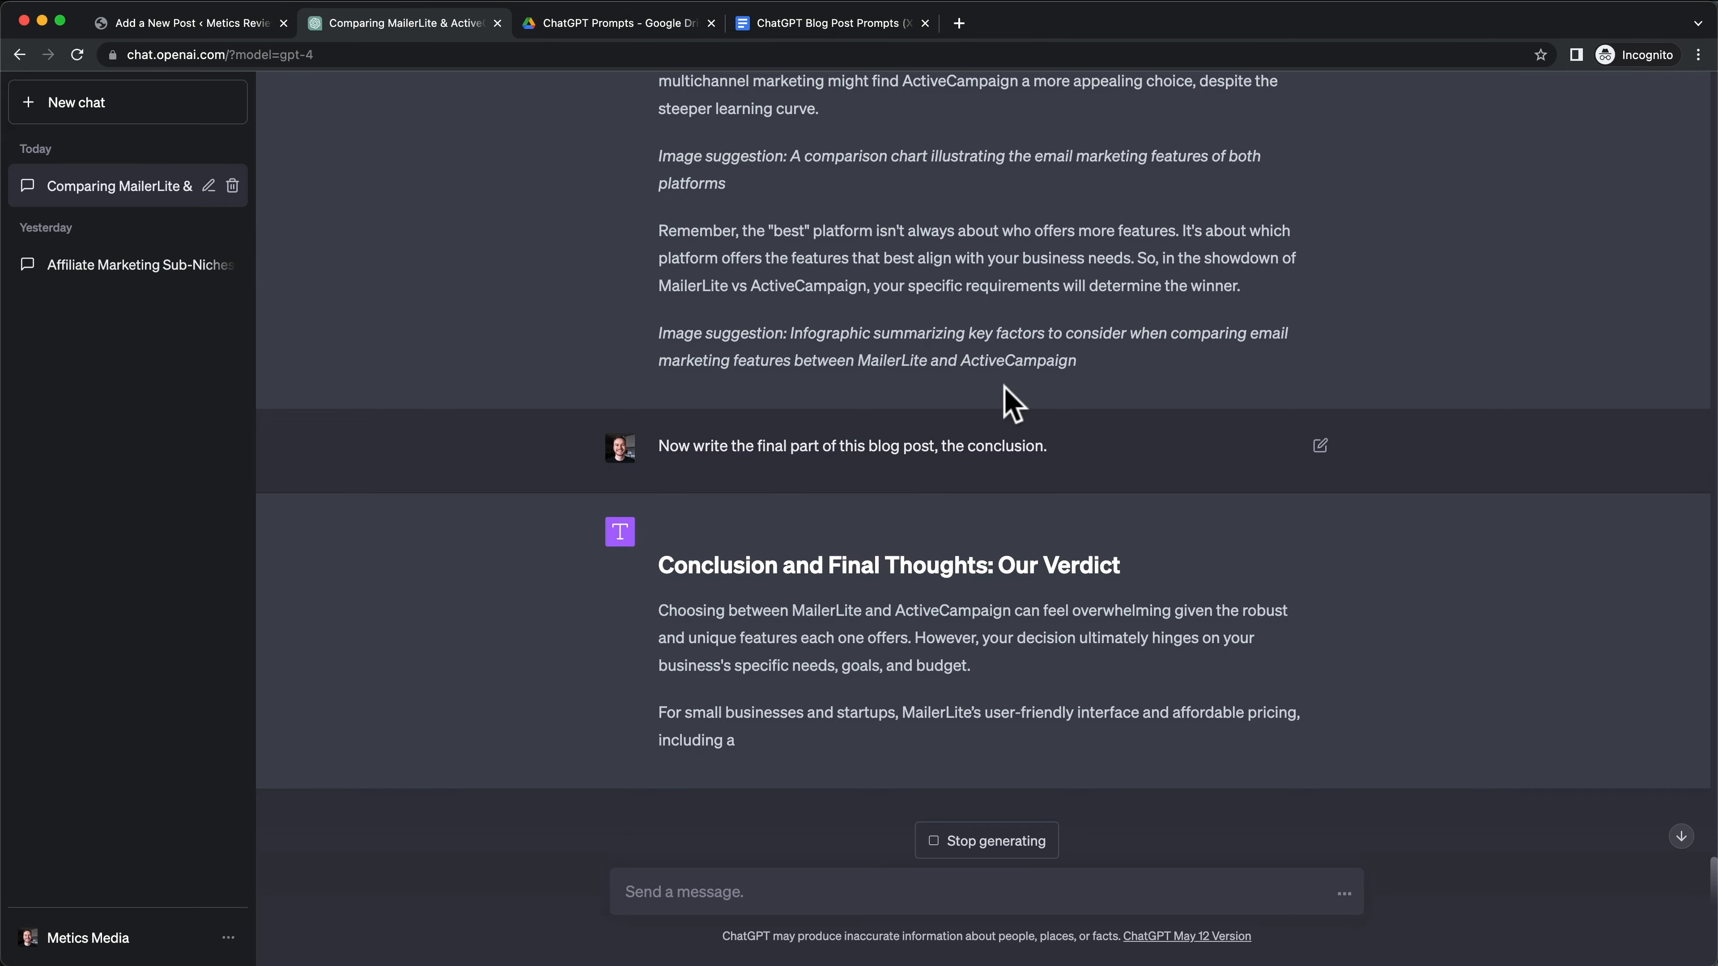
Step: Look back through ChatGPT's earlier topic responses and return to the generated conclusion
scroll(974, 474, up, 15)
scroll(971, 450, up, 15)
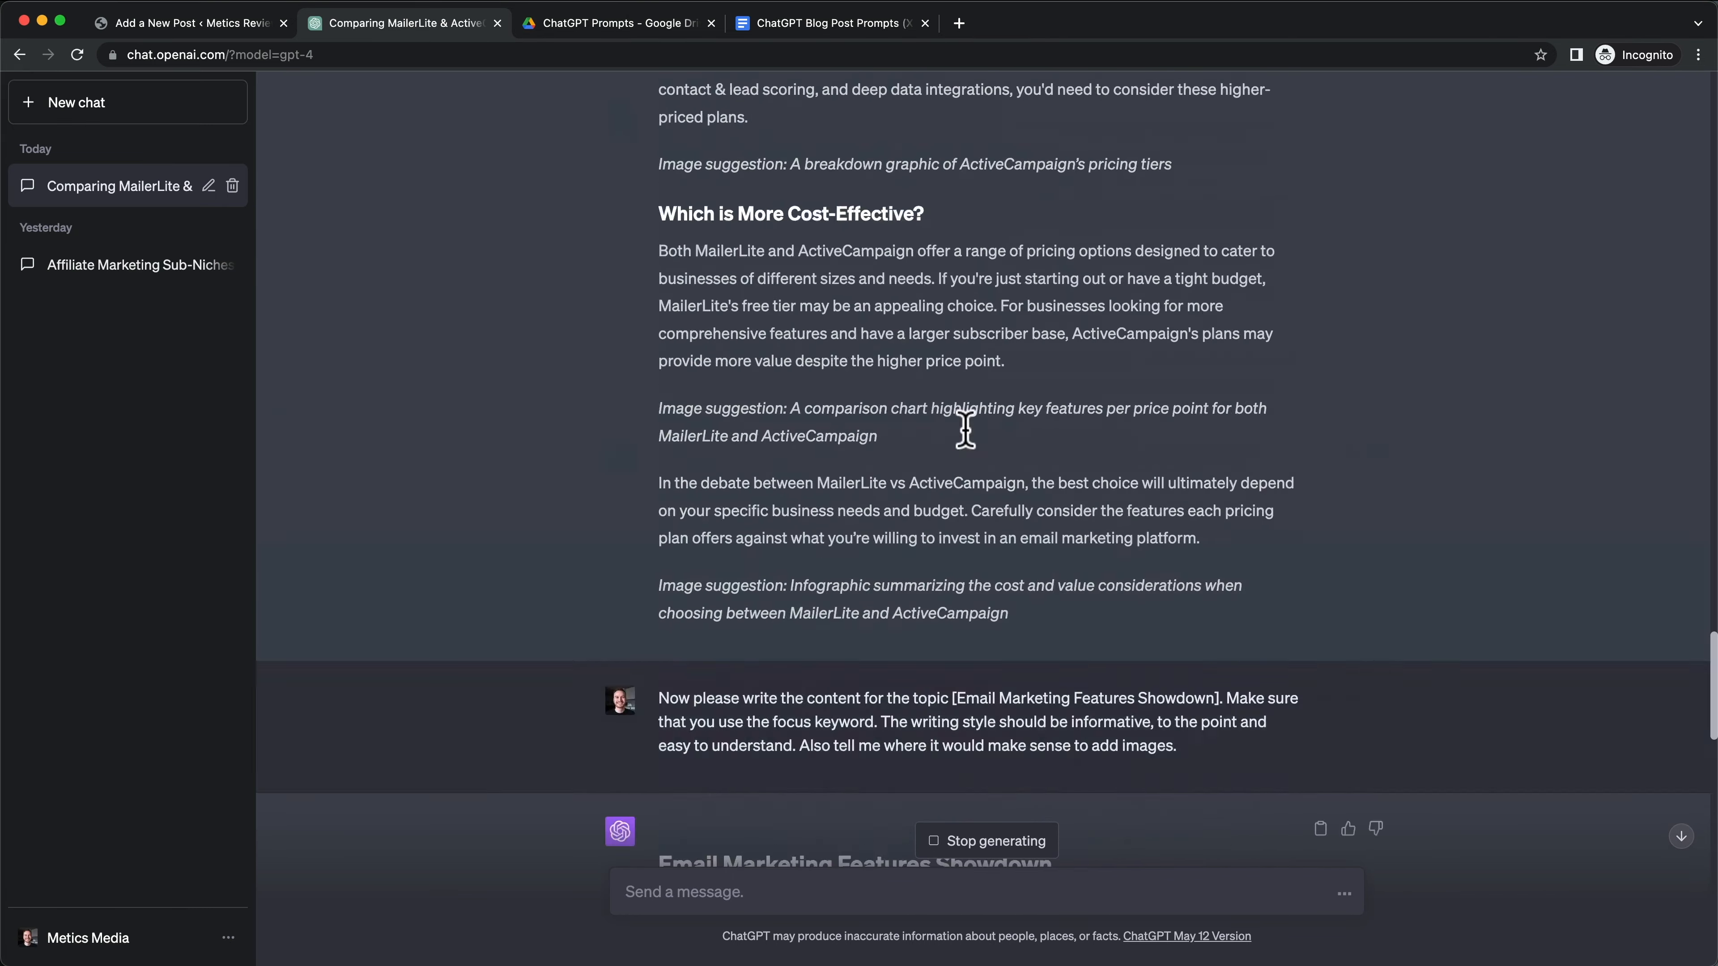
scroll(974, 443, down, 20)
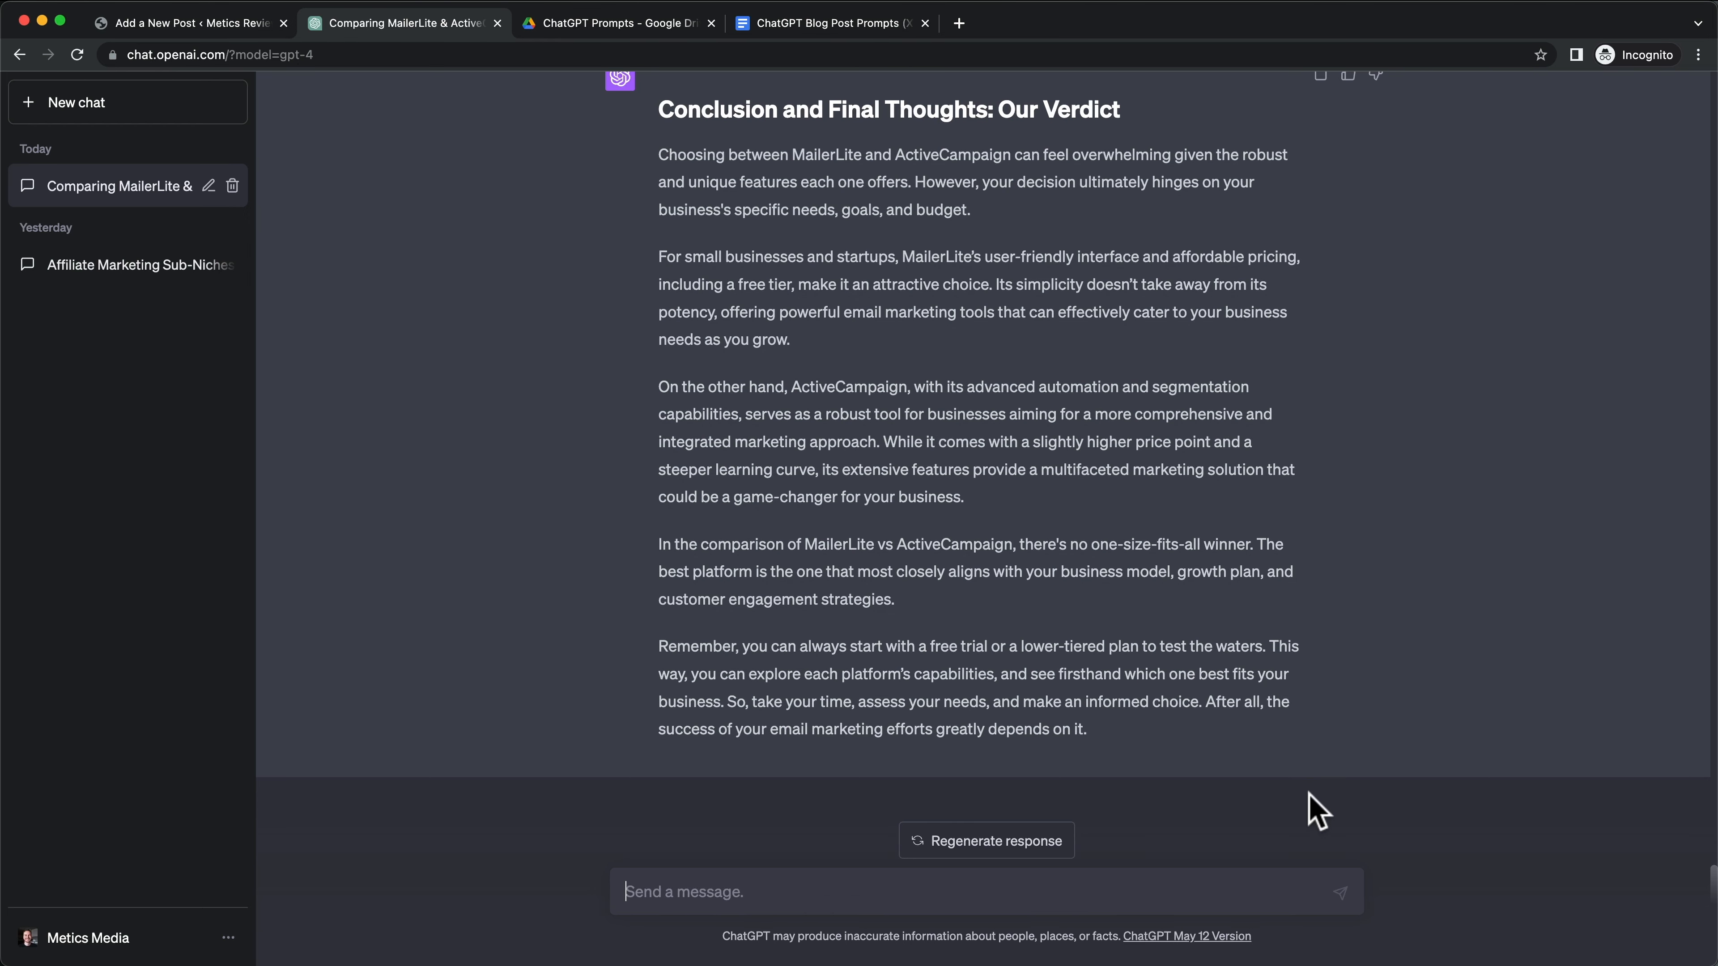
Step: Copy the body of ChatGPT's conclusion without its heading, and paste it under "Conclusion and Final Thoughts: Our Verdict" in WordPress
scroll(1089, 710, up, 2)
scroll(1091, 721, down, 1)
scroll(1407, 771, up, 1)
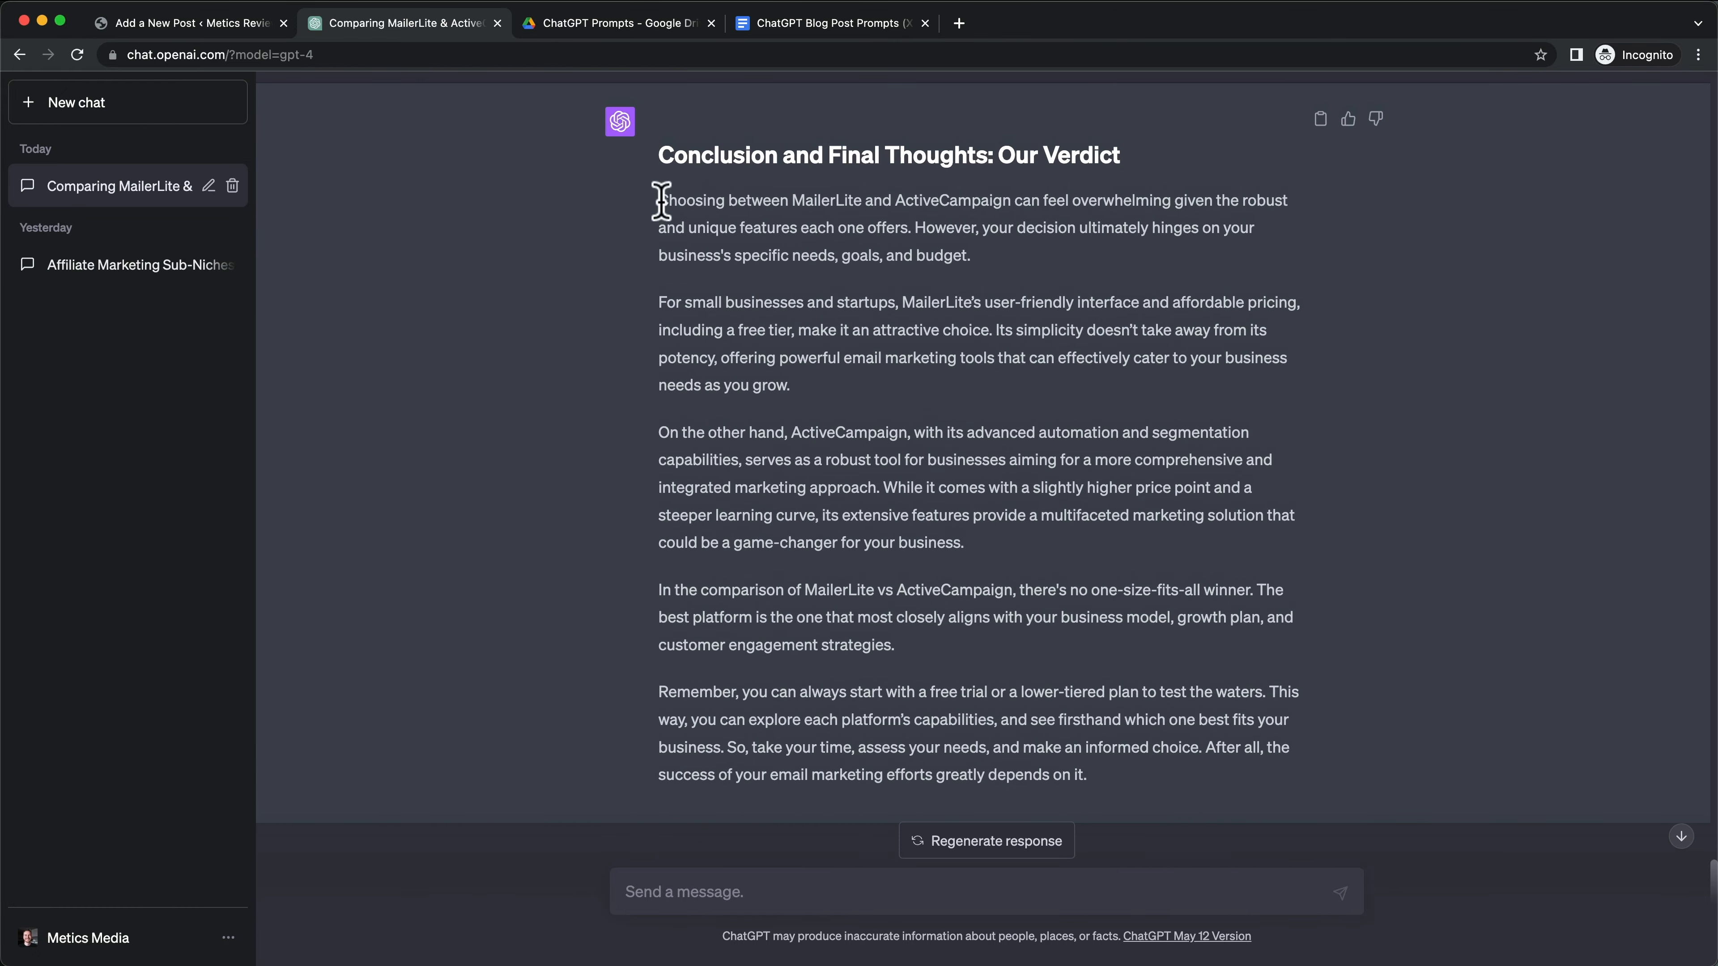
drag(662, 201, 1100, 763)
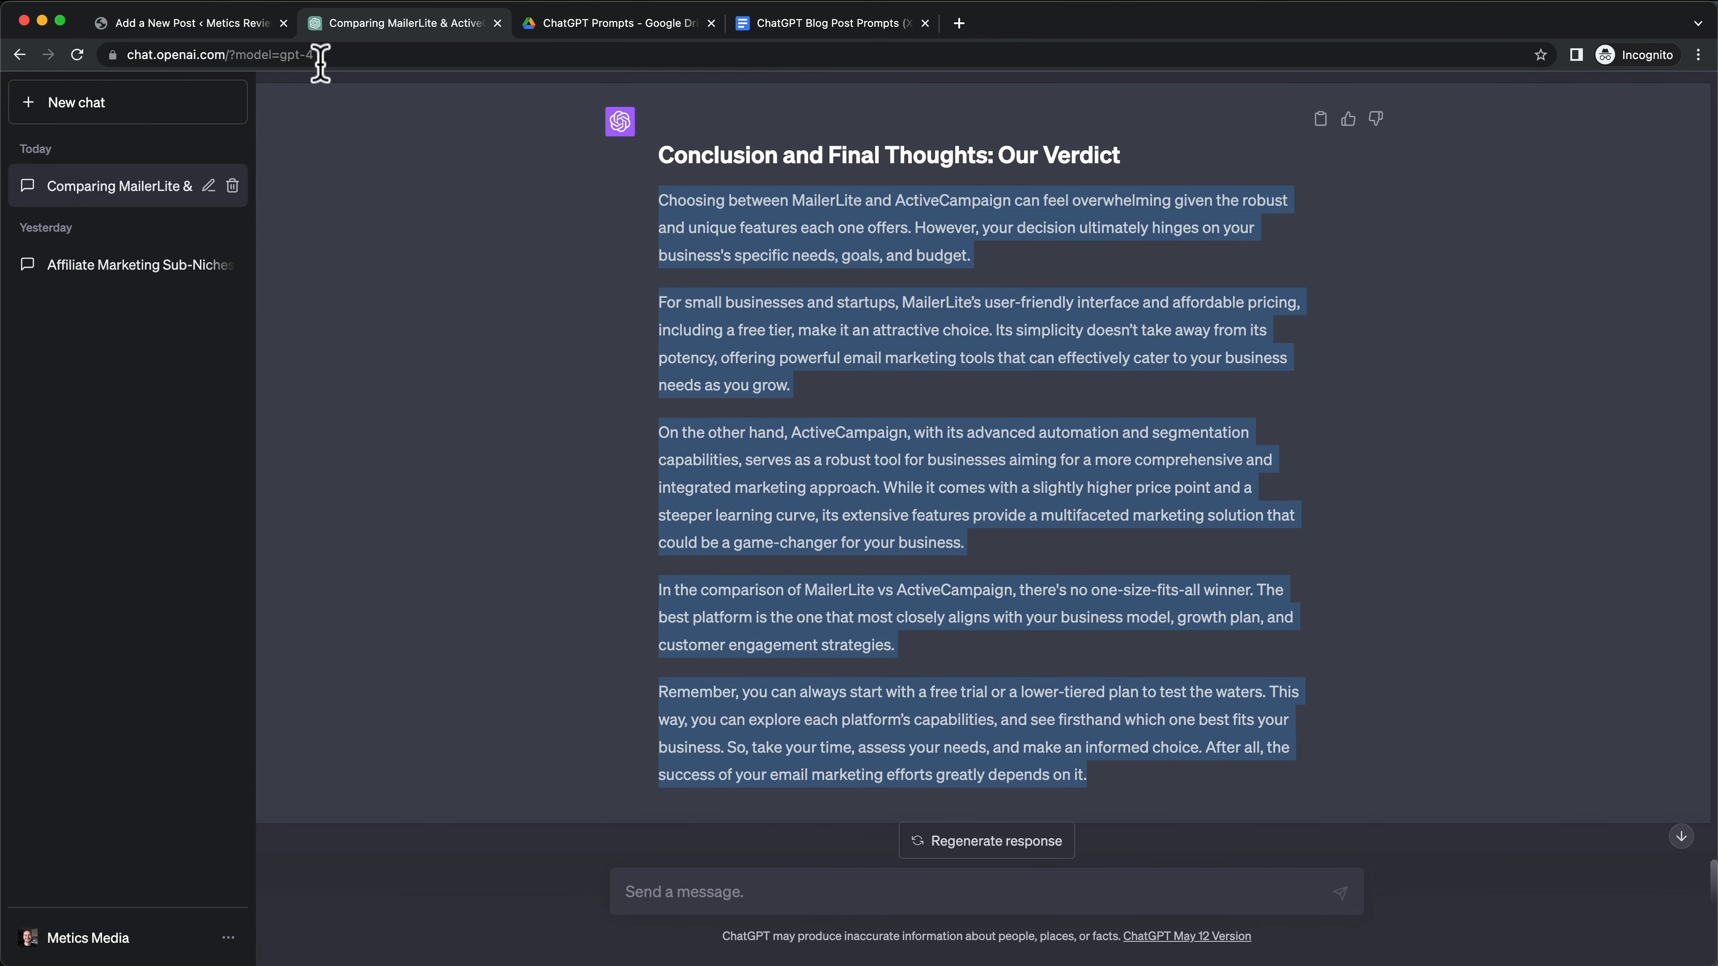
click(215, 24)
scroll(609, 528, down, 1)
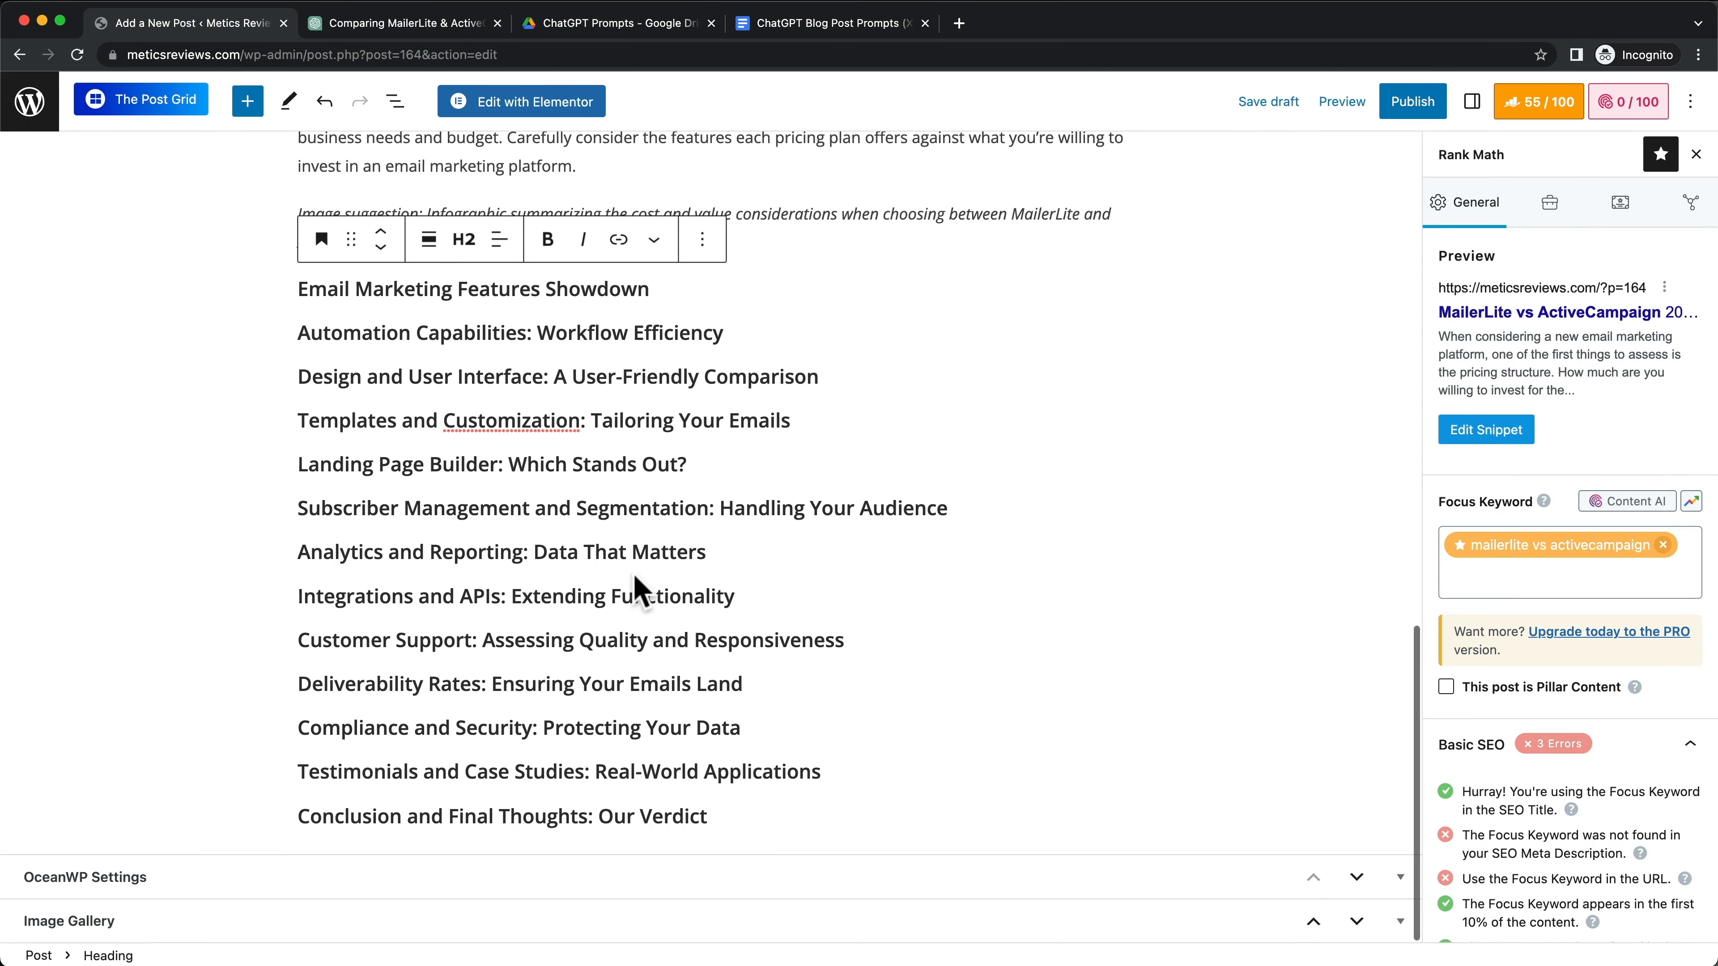
click(731, 818)
key(Return)
key(super+v)
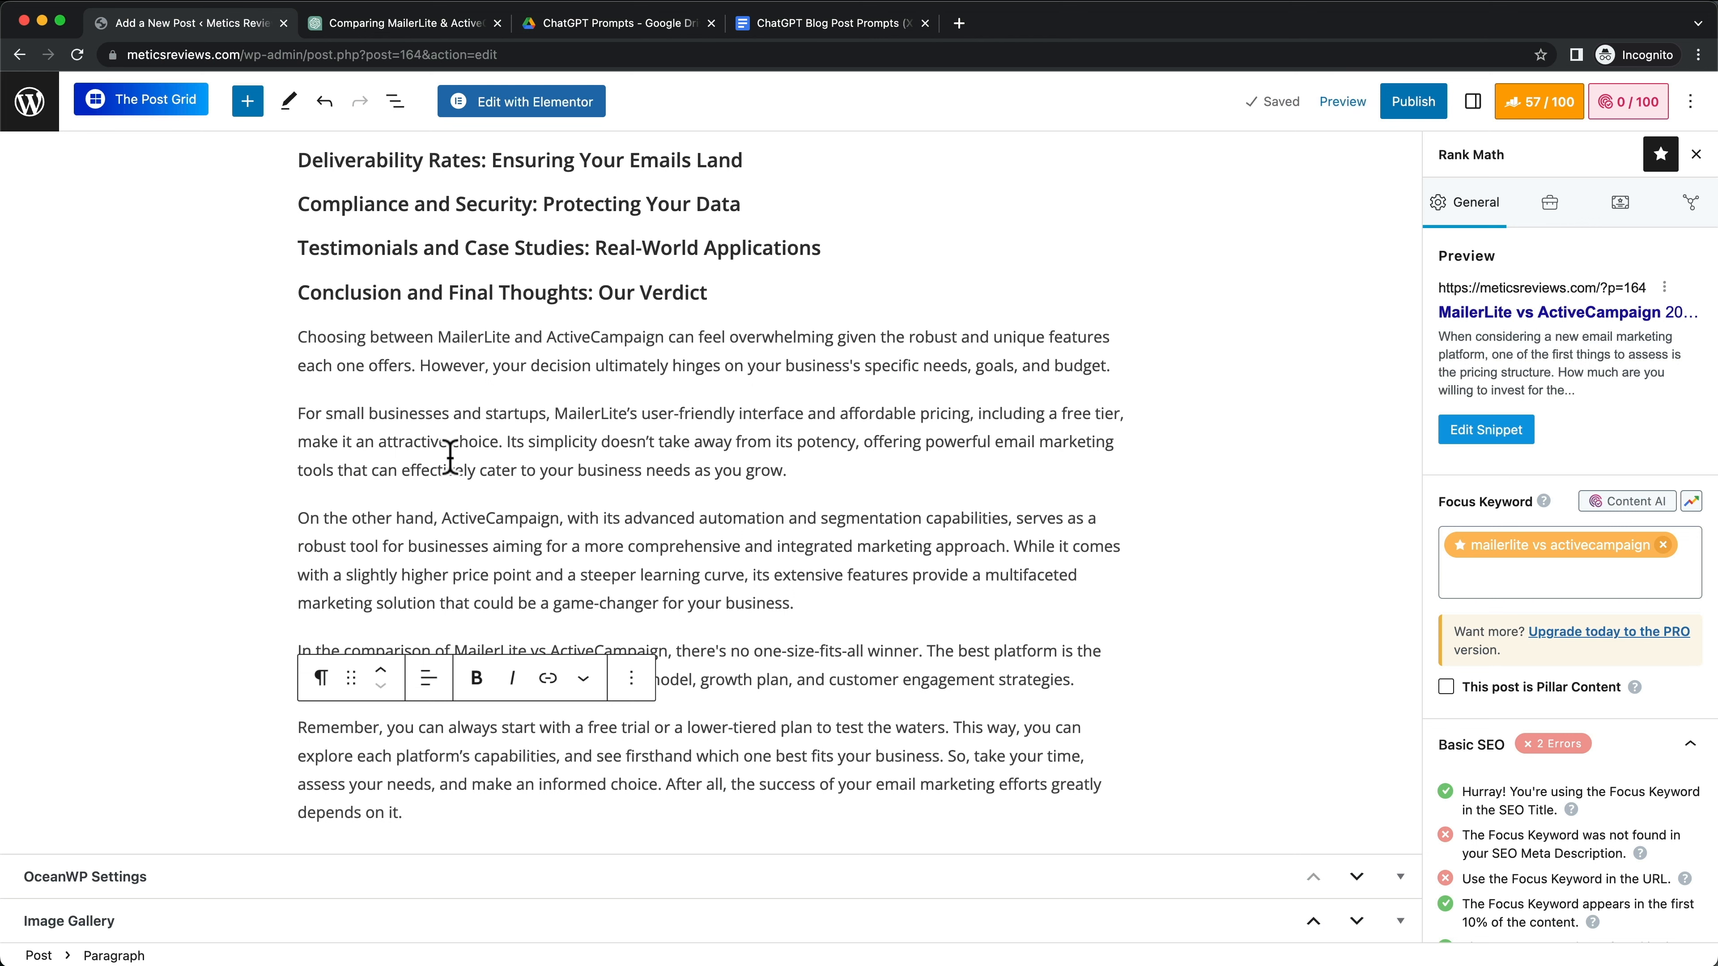
Step: Examine the conclusion and intro prompts in the Google Docs prompt document, highlighting "Intro", "conclusion" and the intro prompt's sentences
click(851, 25)
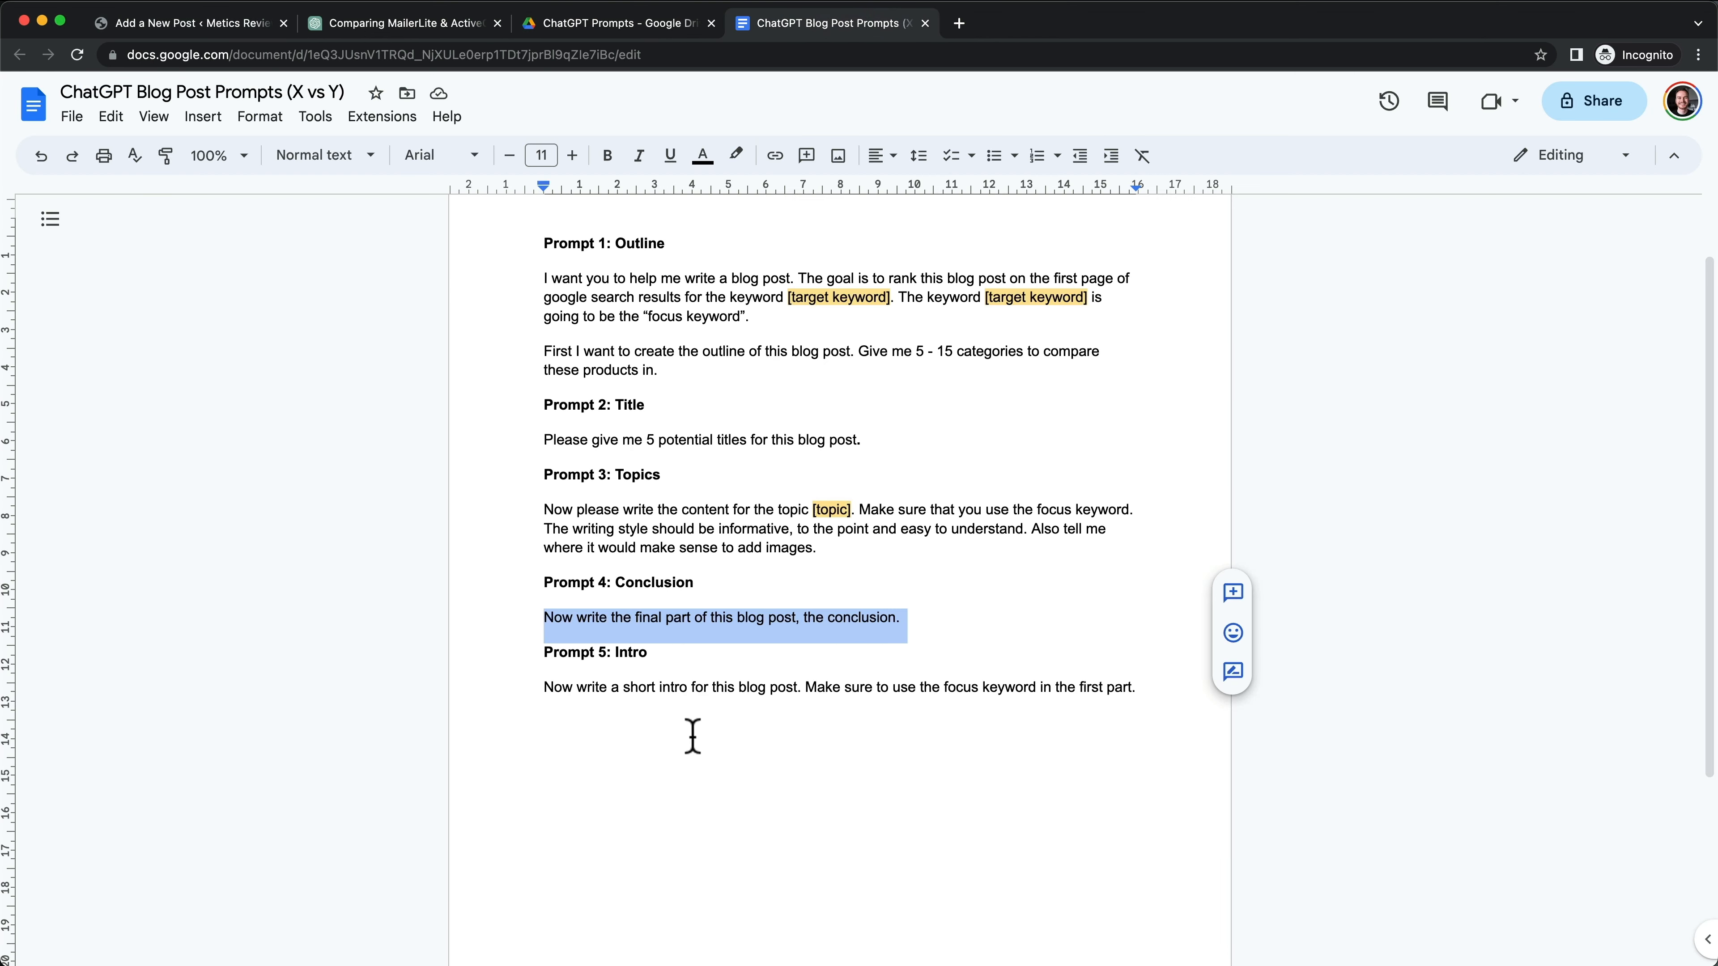
drag(615, 654, 648, 655)
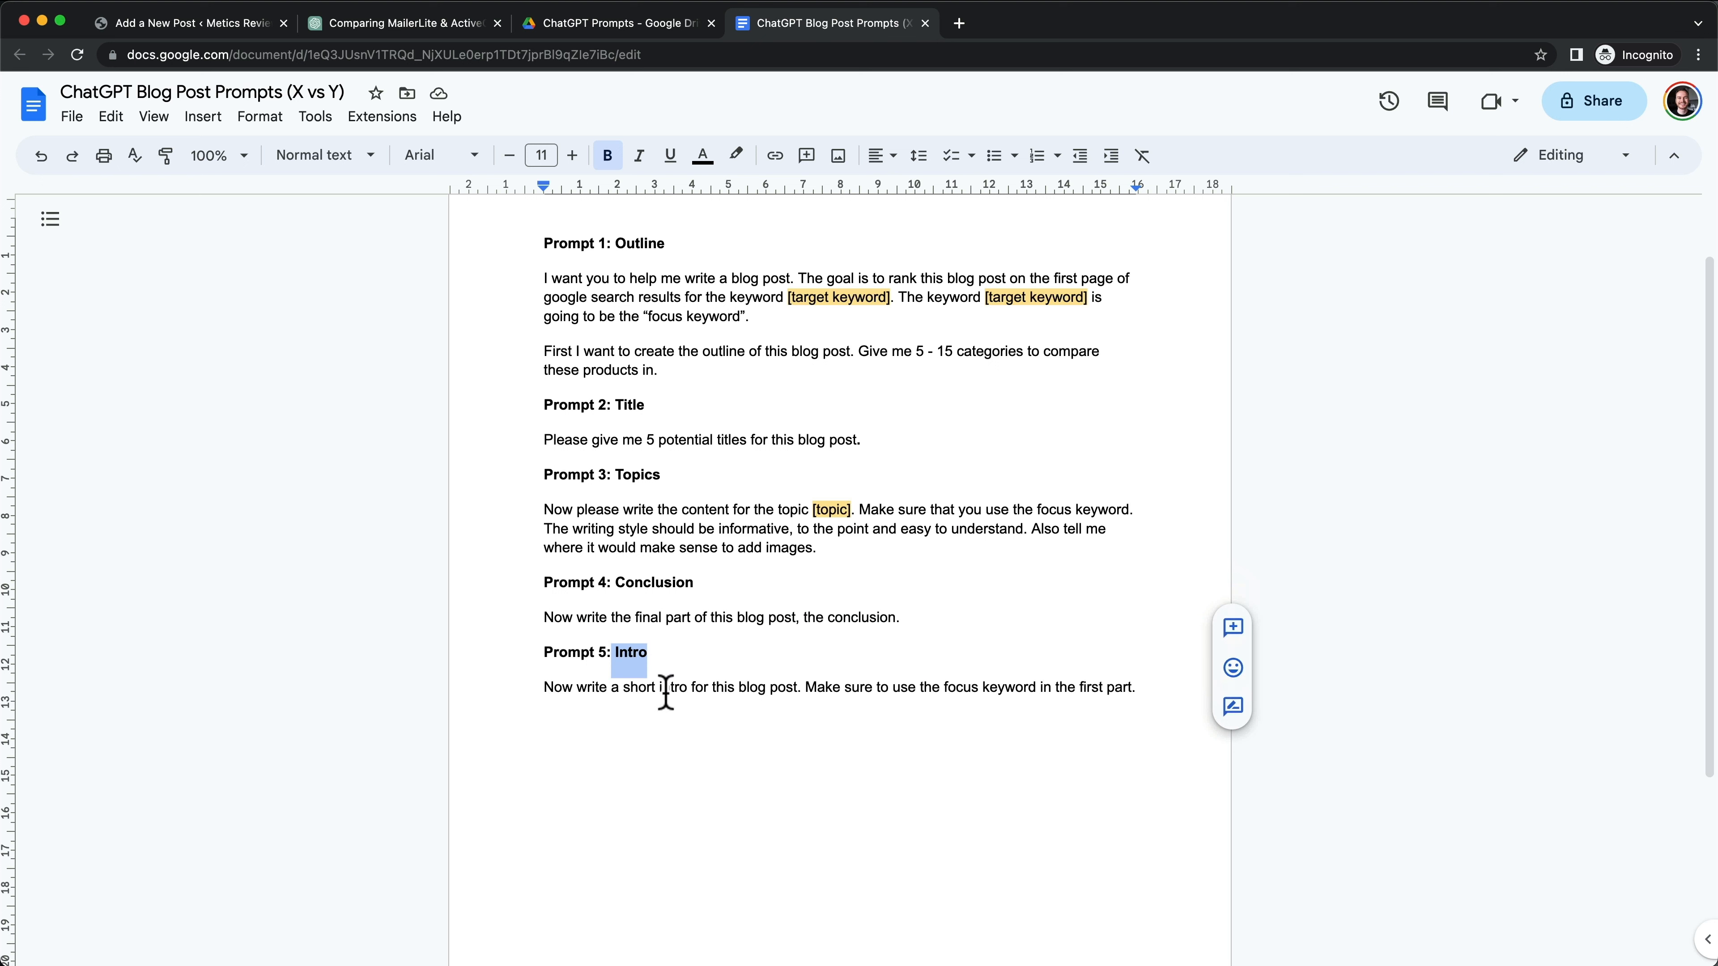
click(677, 706)
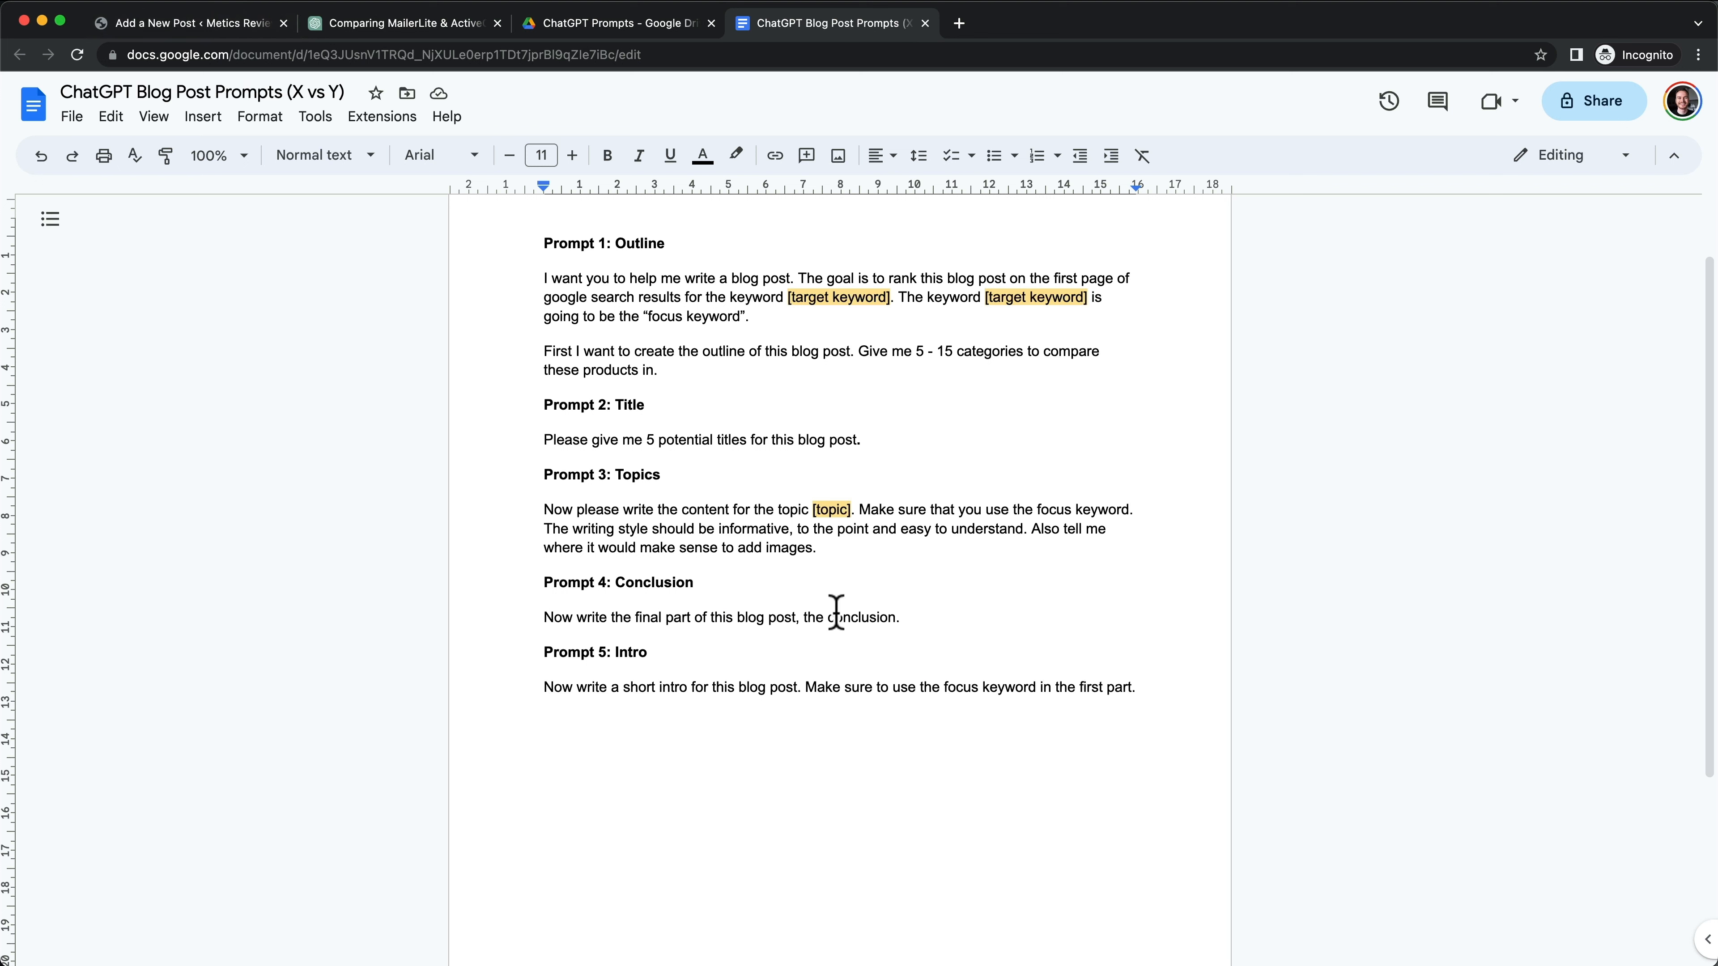
drag(829, 617, 894, 617)
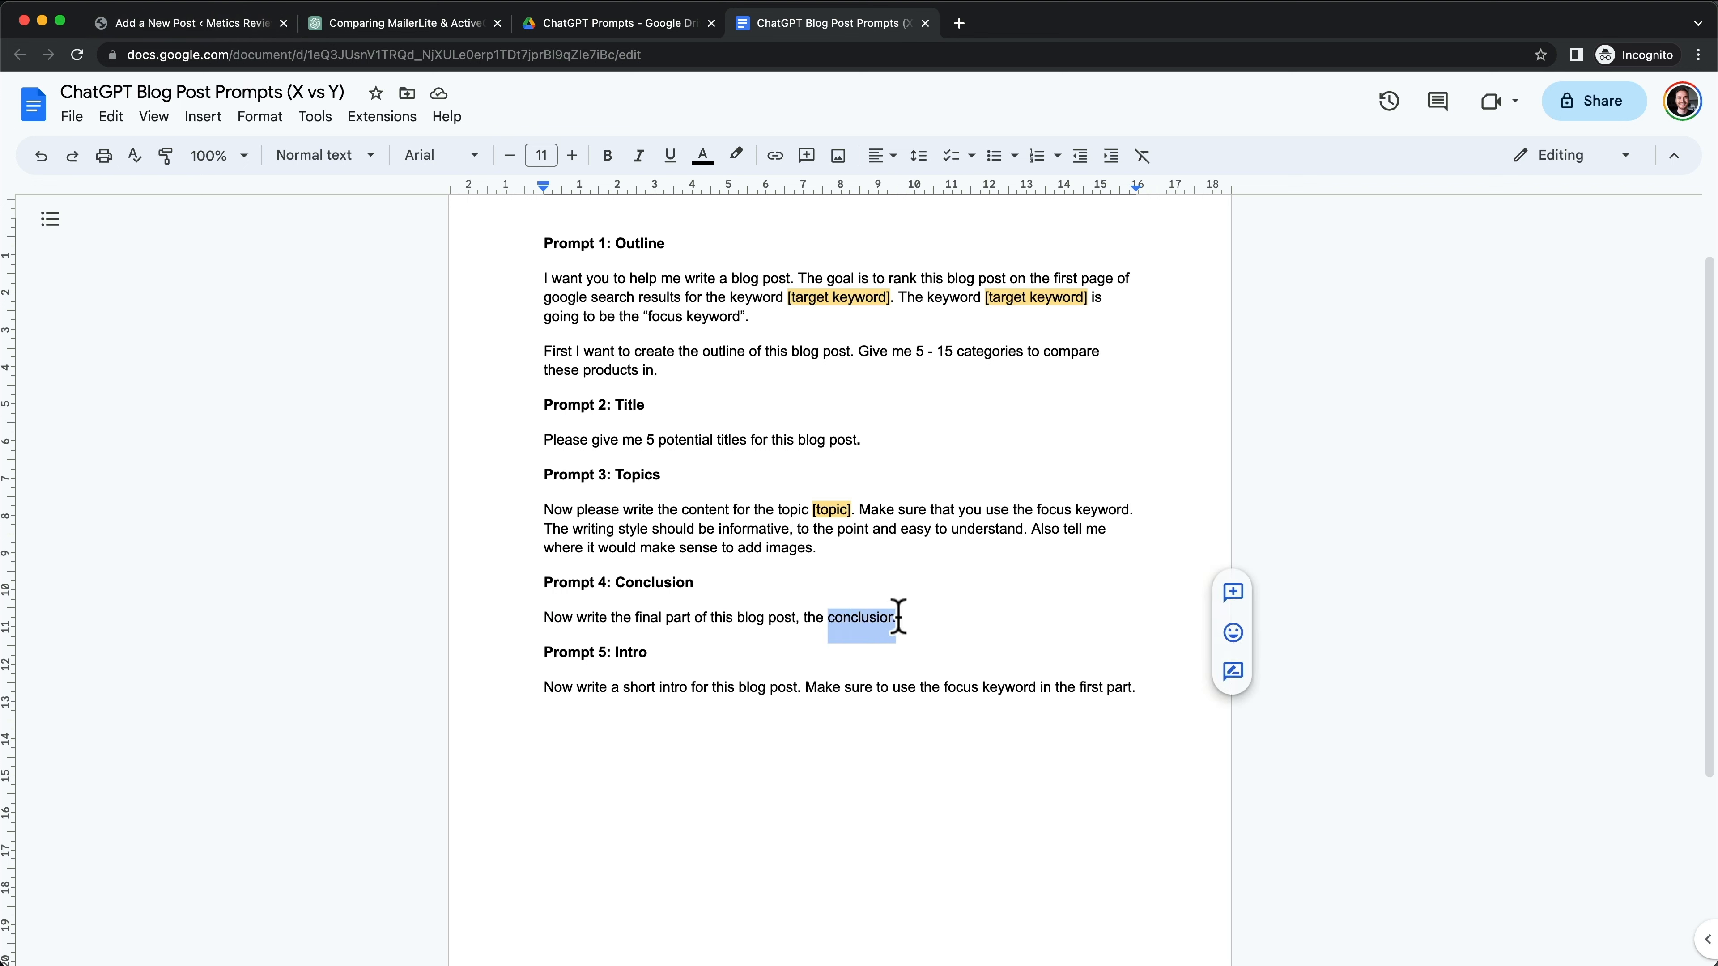
click(863, 618)
drag(549, 689, 1113, 681)
click(765, 756)
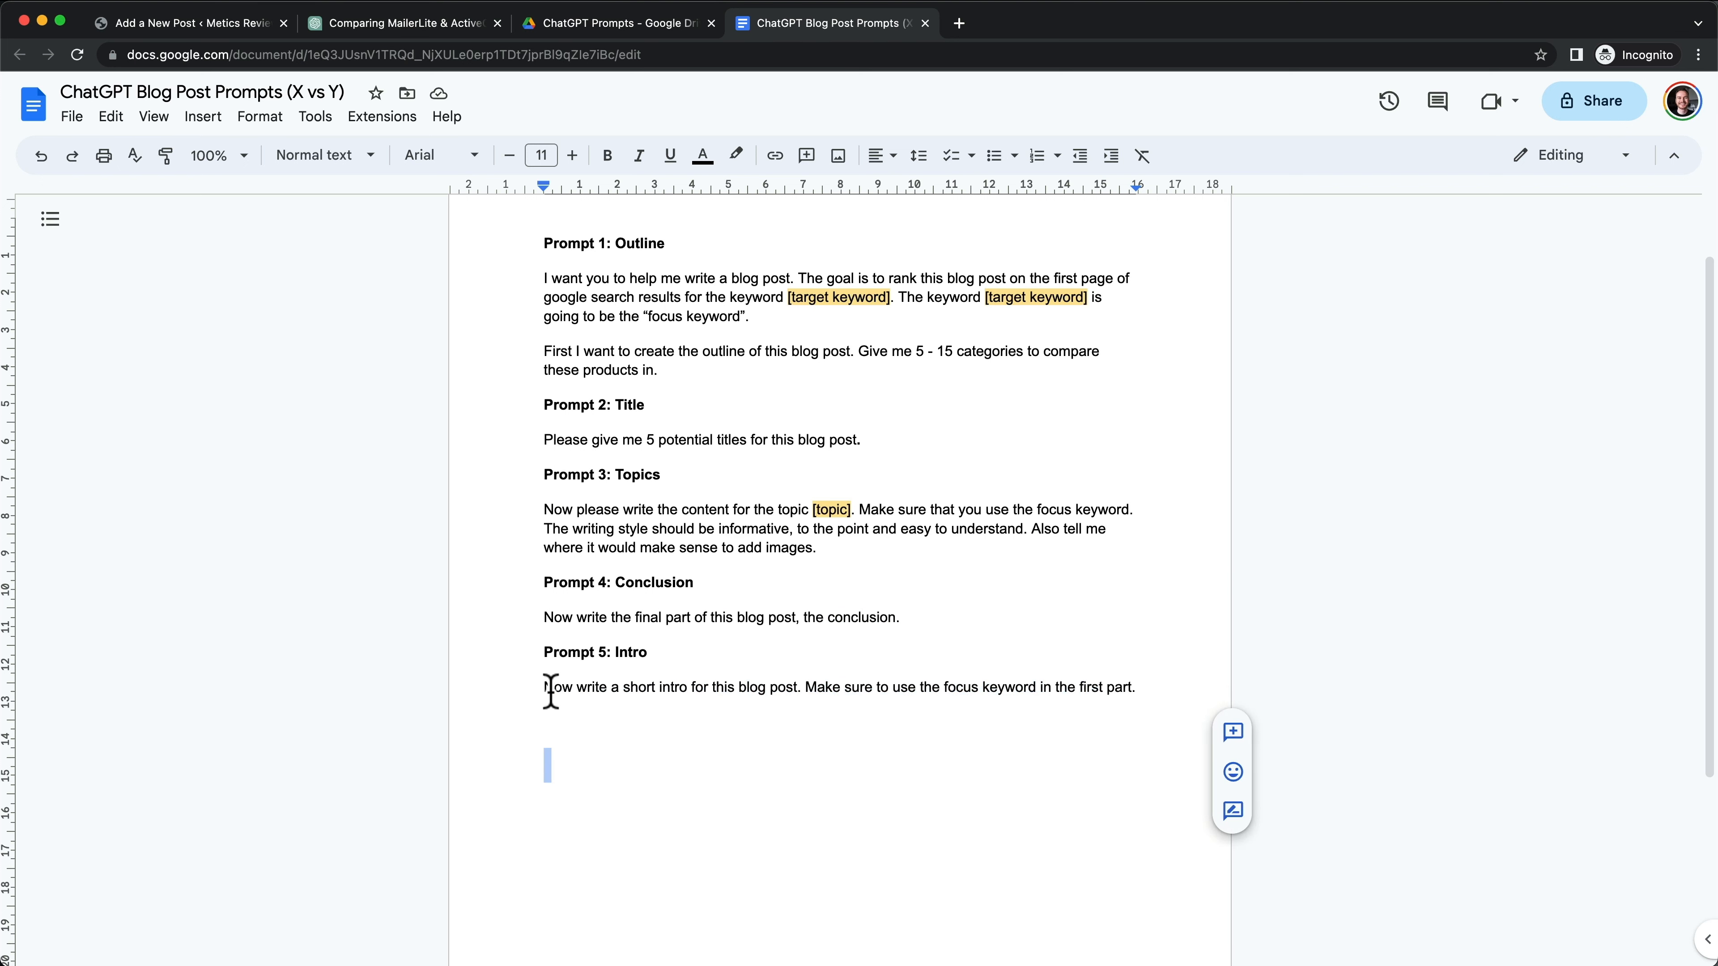
Step: Copy the Prompt 5 intro text into ChatGPT, highlight "focus keyword" in it, and send the prompt
drag(551, 690, 1206, 691)
key(super+c)
click(404, 23)
click(1065, 891)
key(super+v)
drag(1059, 892, 1138, 897)
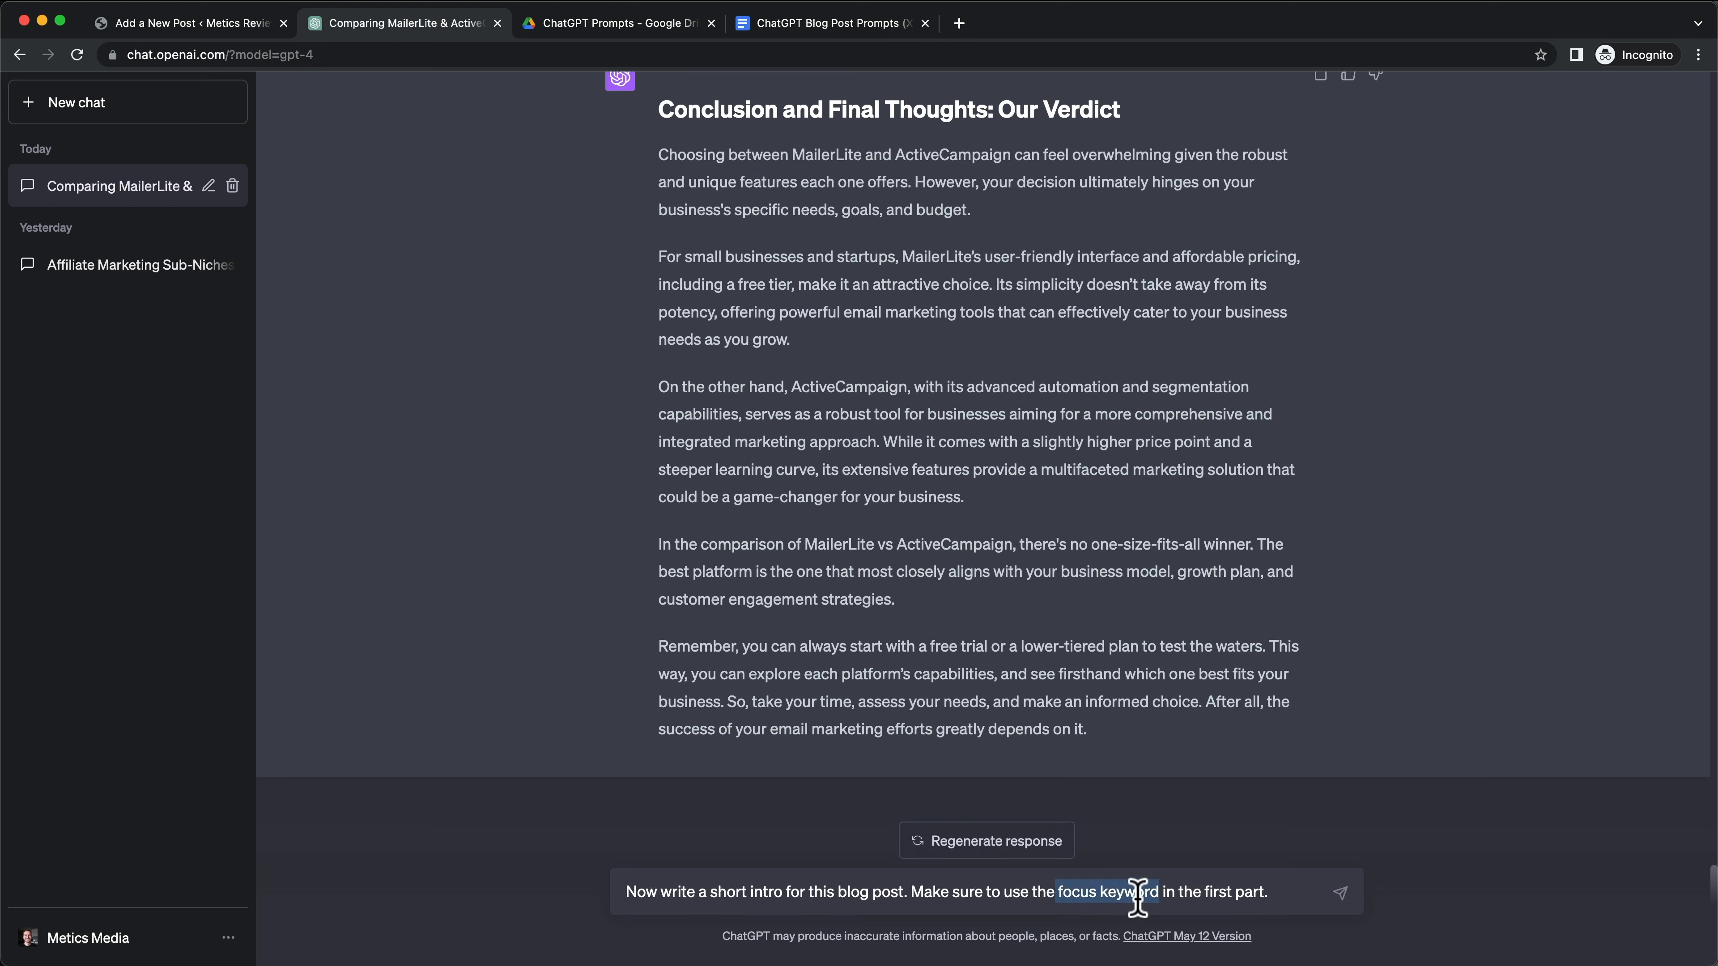
click(1283, 892)
key(Return)
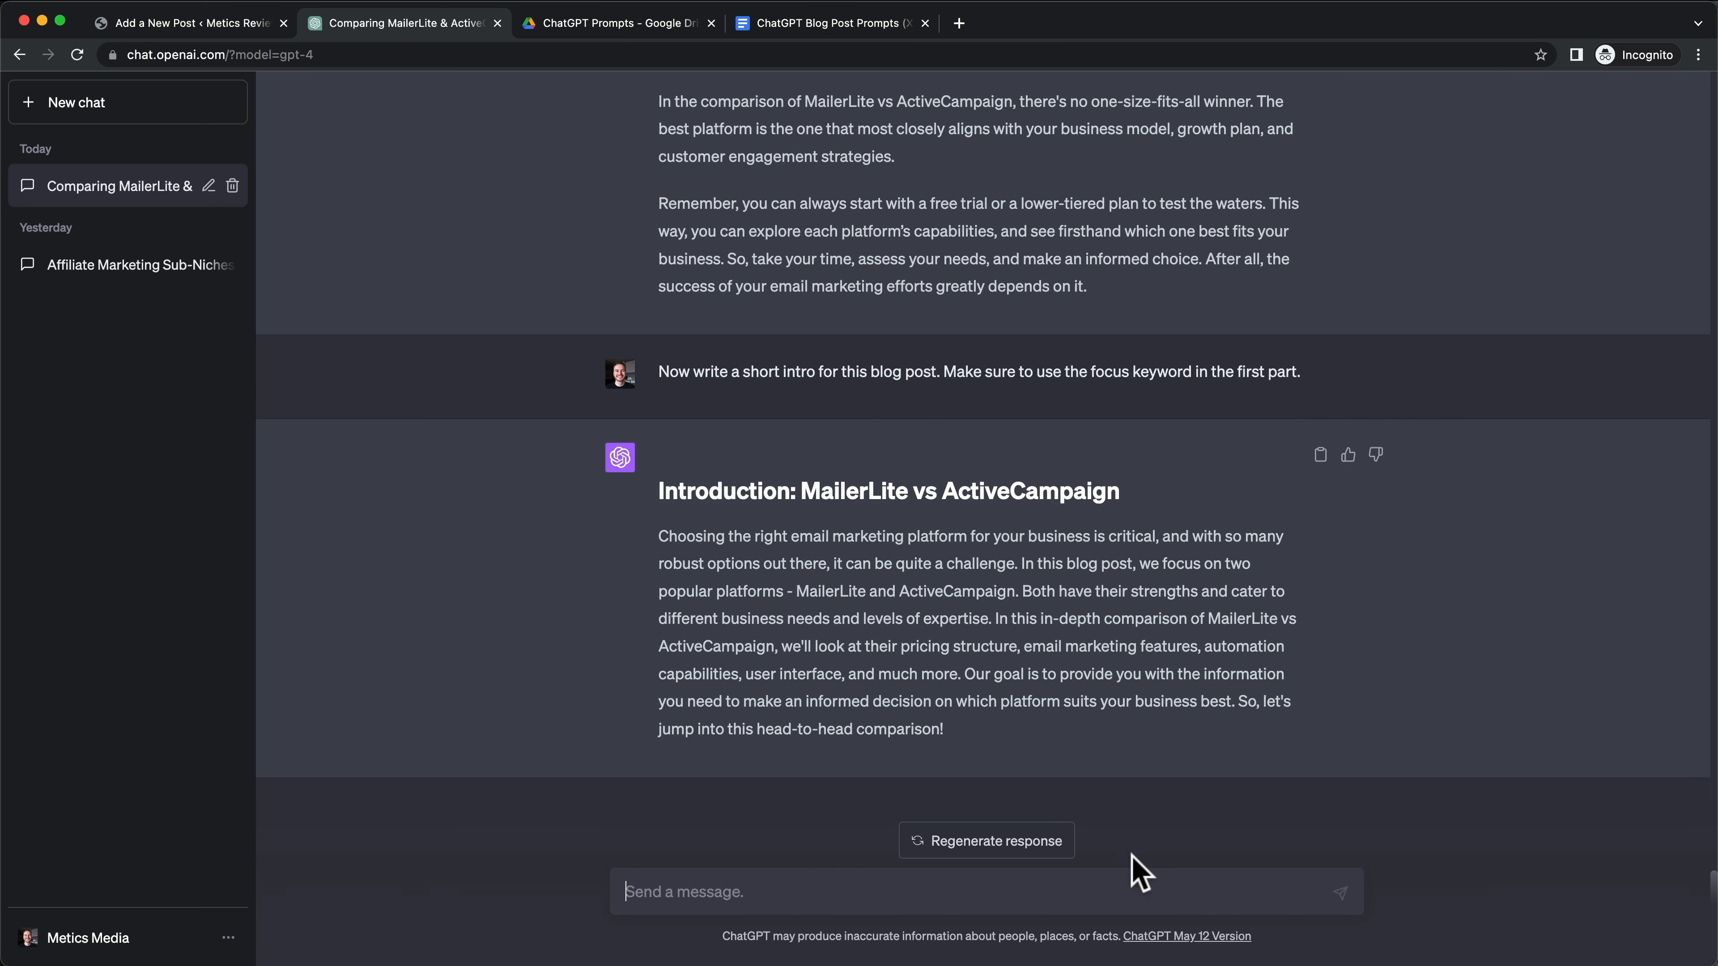
Step: Copy the body of ChatGPT's introduction without its heading, and paste it into the empty block above "Pricing Structure: Comparing Costs" in WordPress
drag(660, 538, 954, 733)
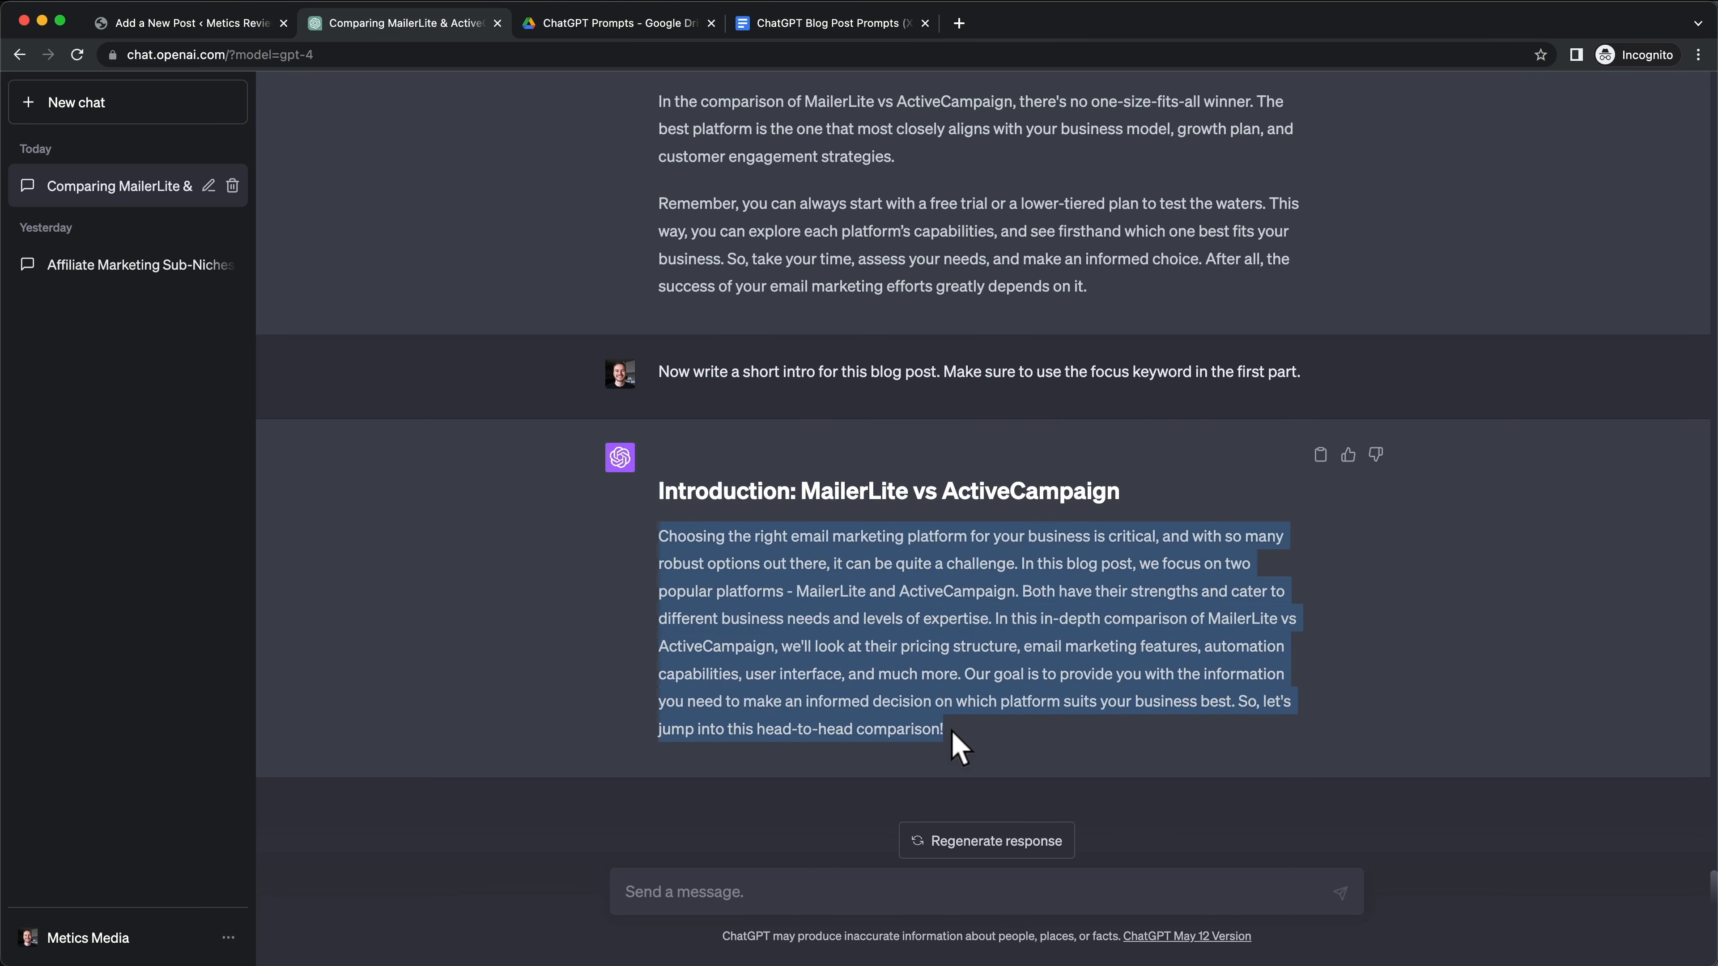
click(214, 27)
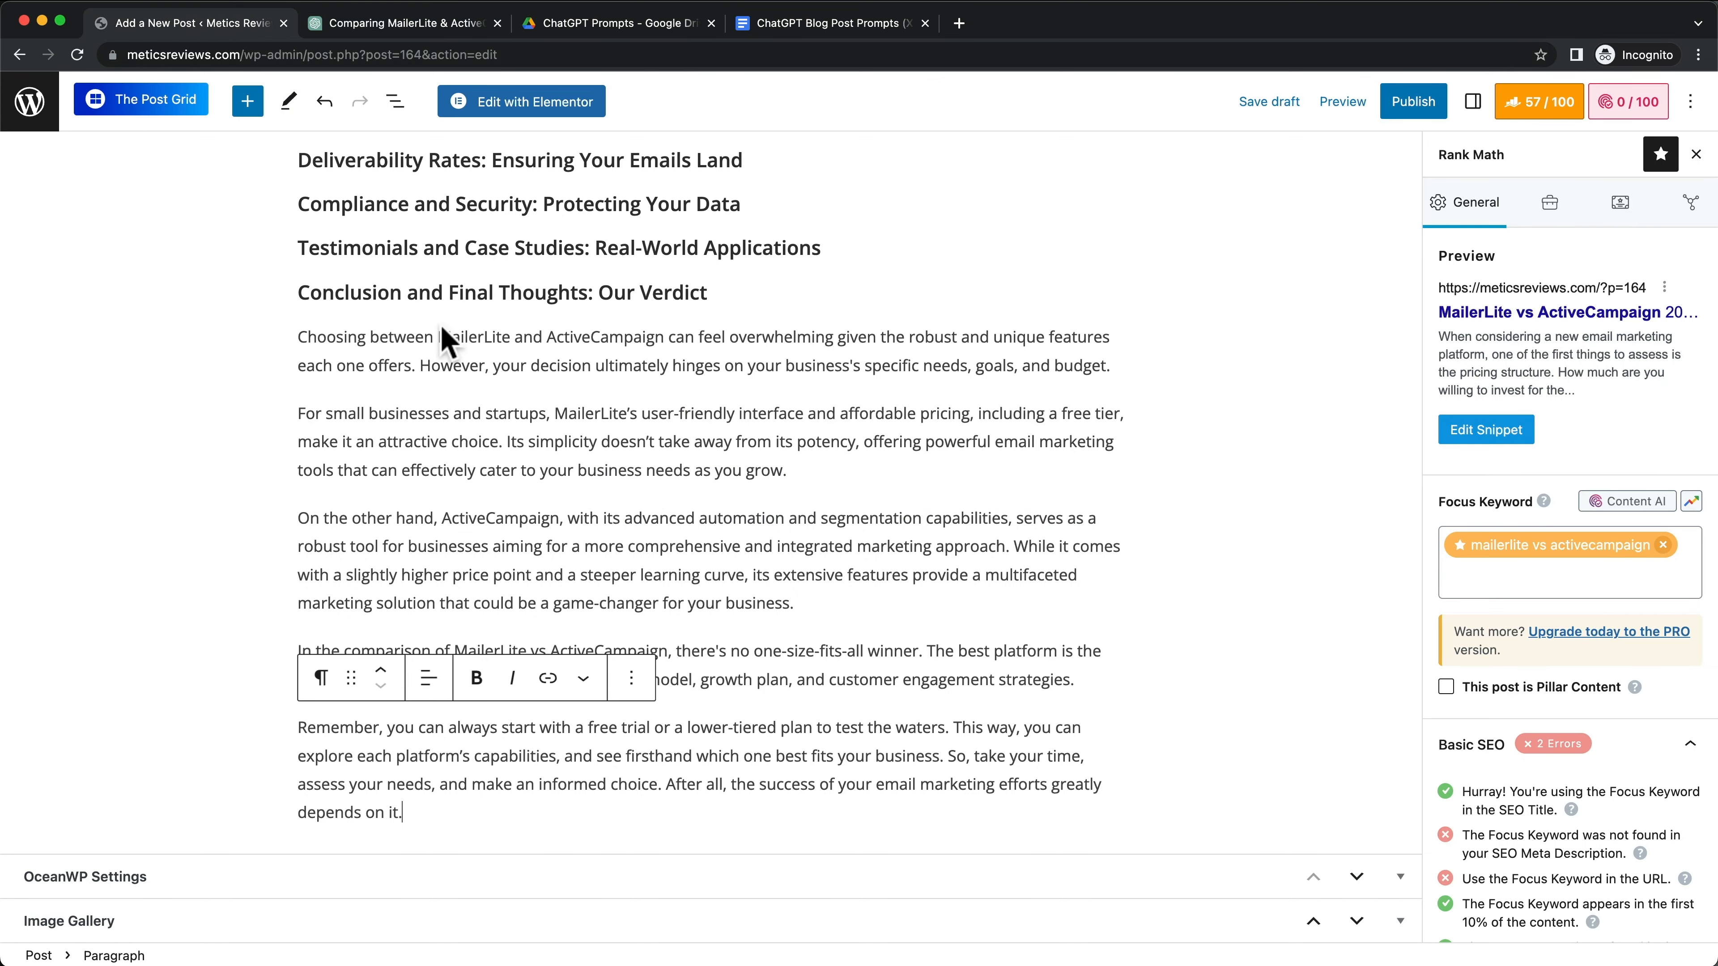
scroll(495, 474, up, 20)
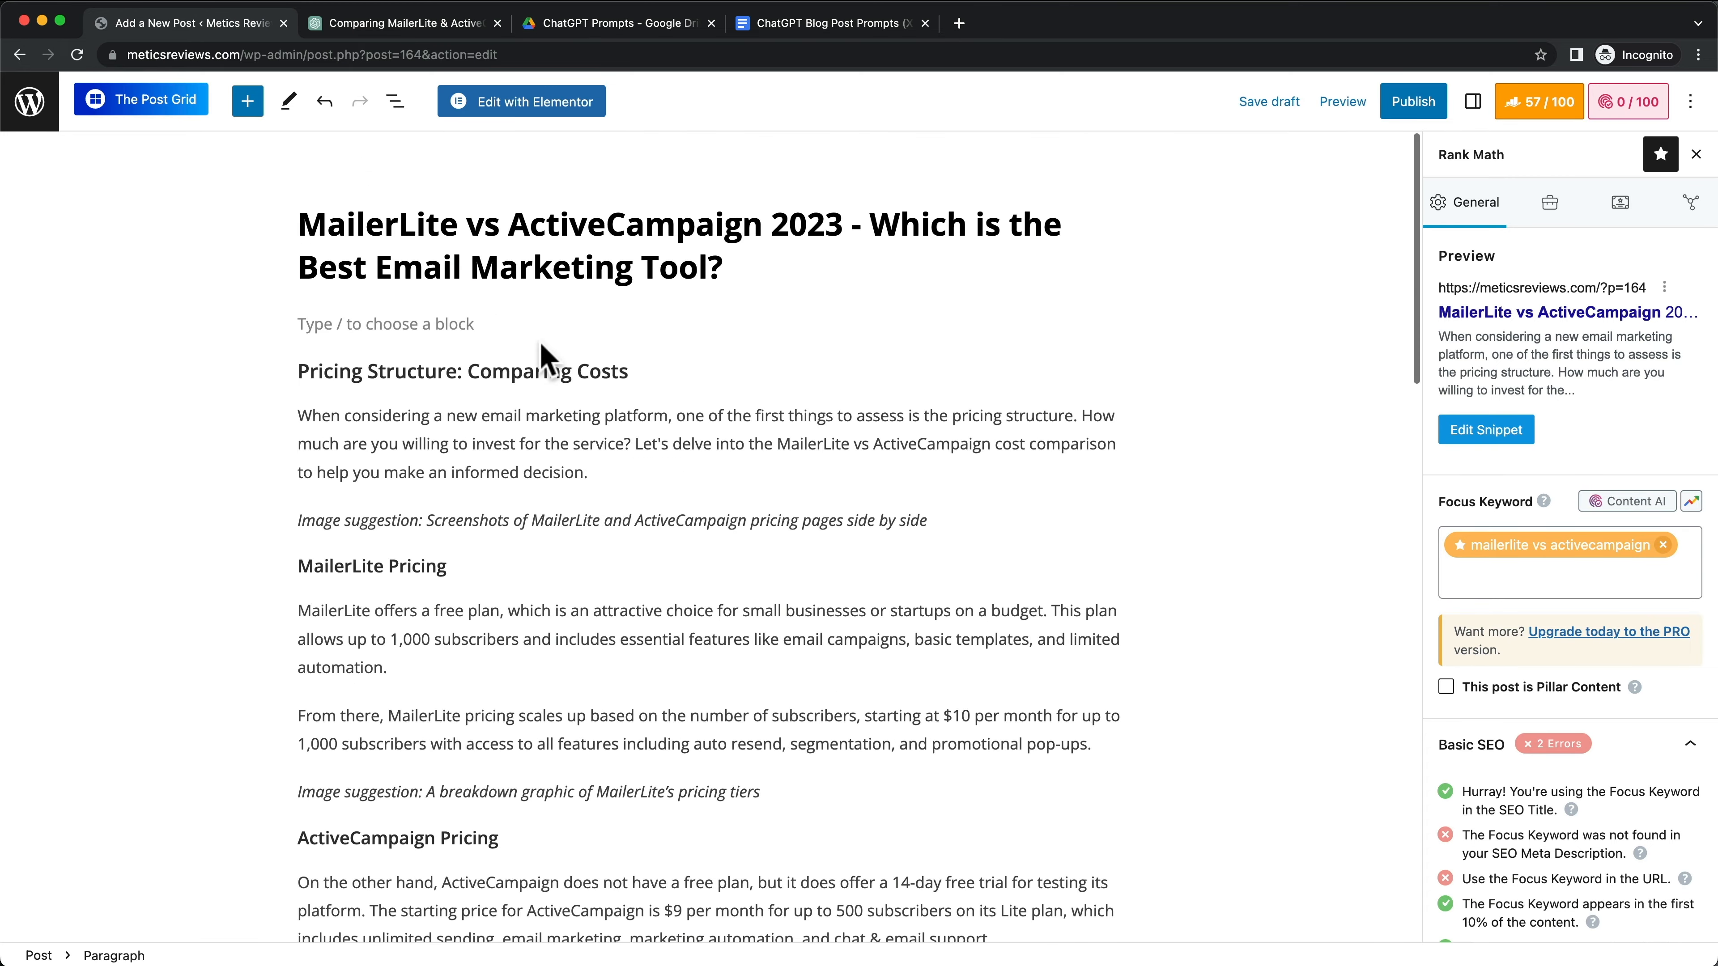
click(410, 326)
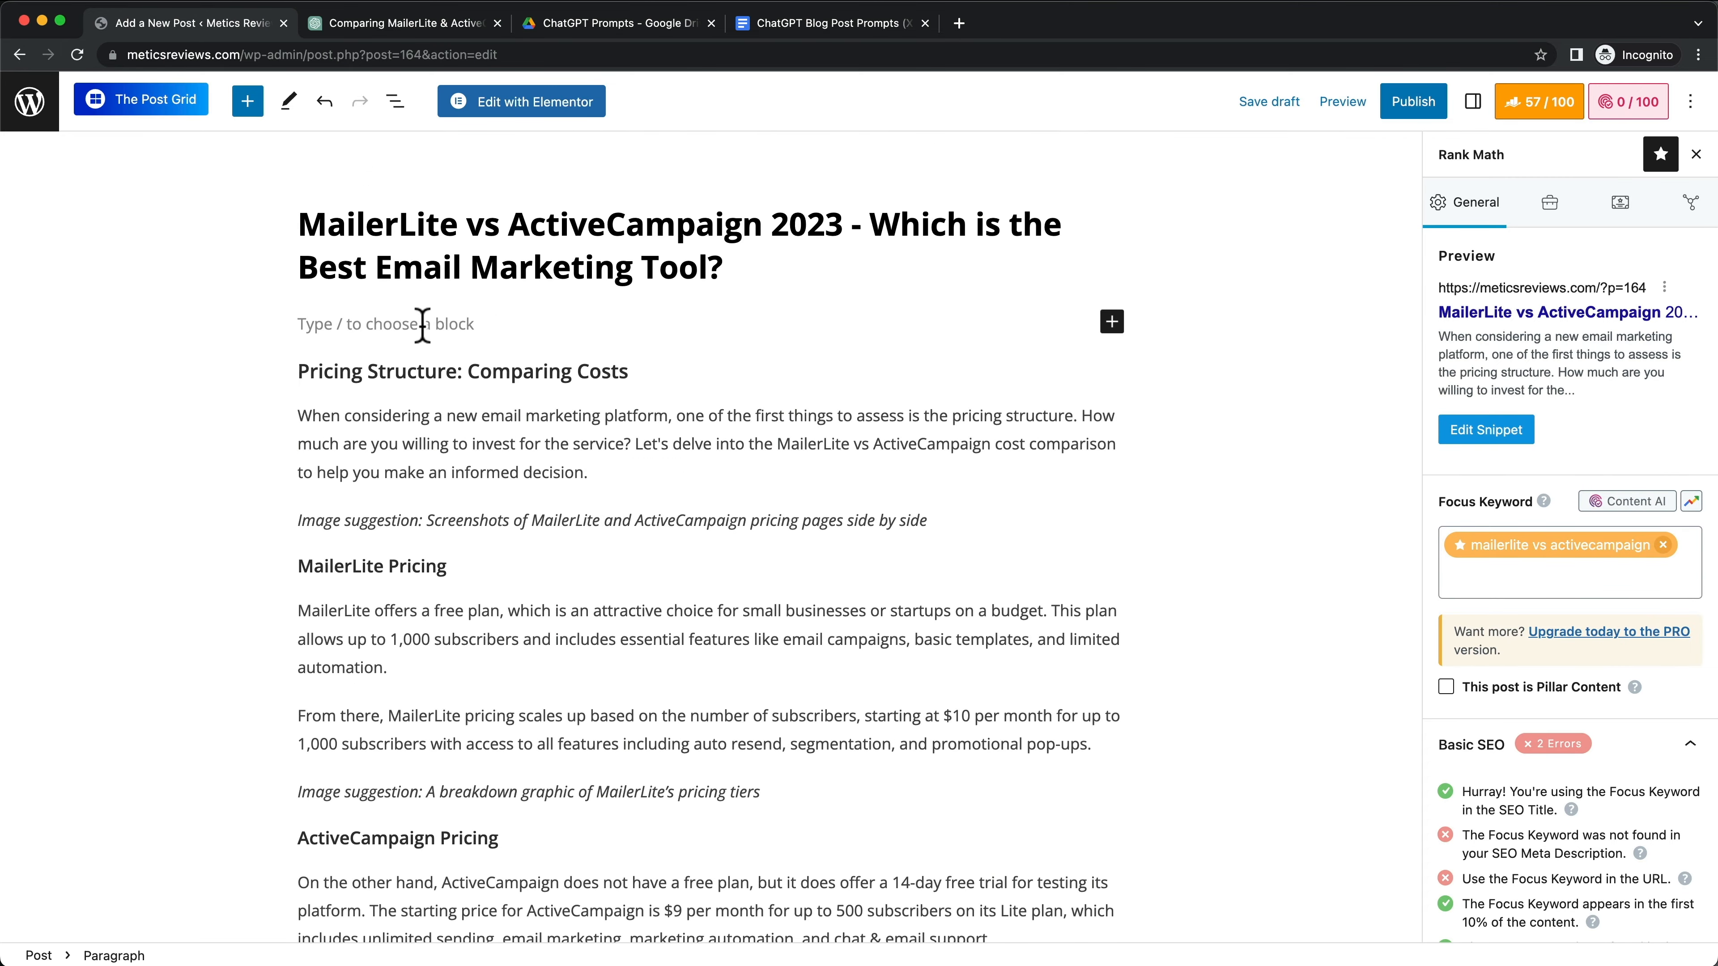
key(super+v)
Step: Compare the intro's opening lines with the post's search description, checking the Description field in the Preview Snippet Editor
drag(299, 328, 860, 413)
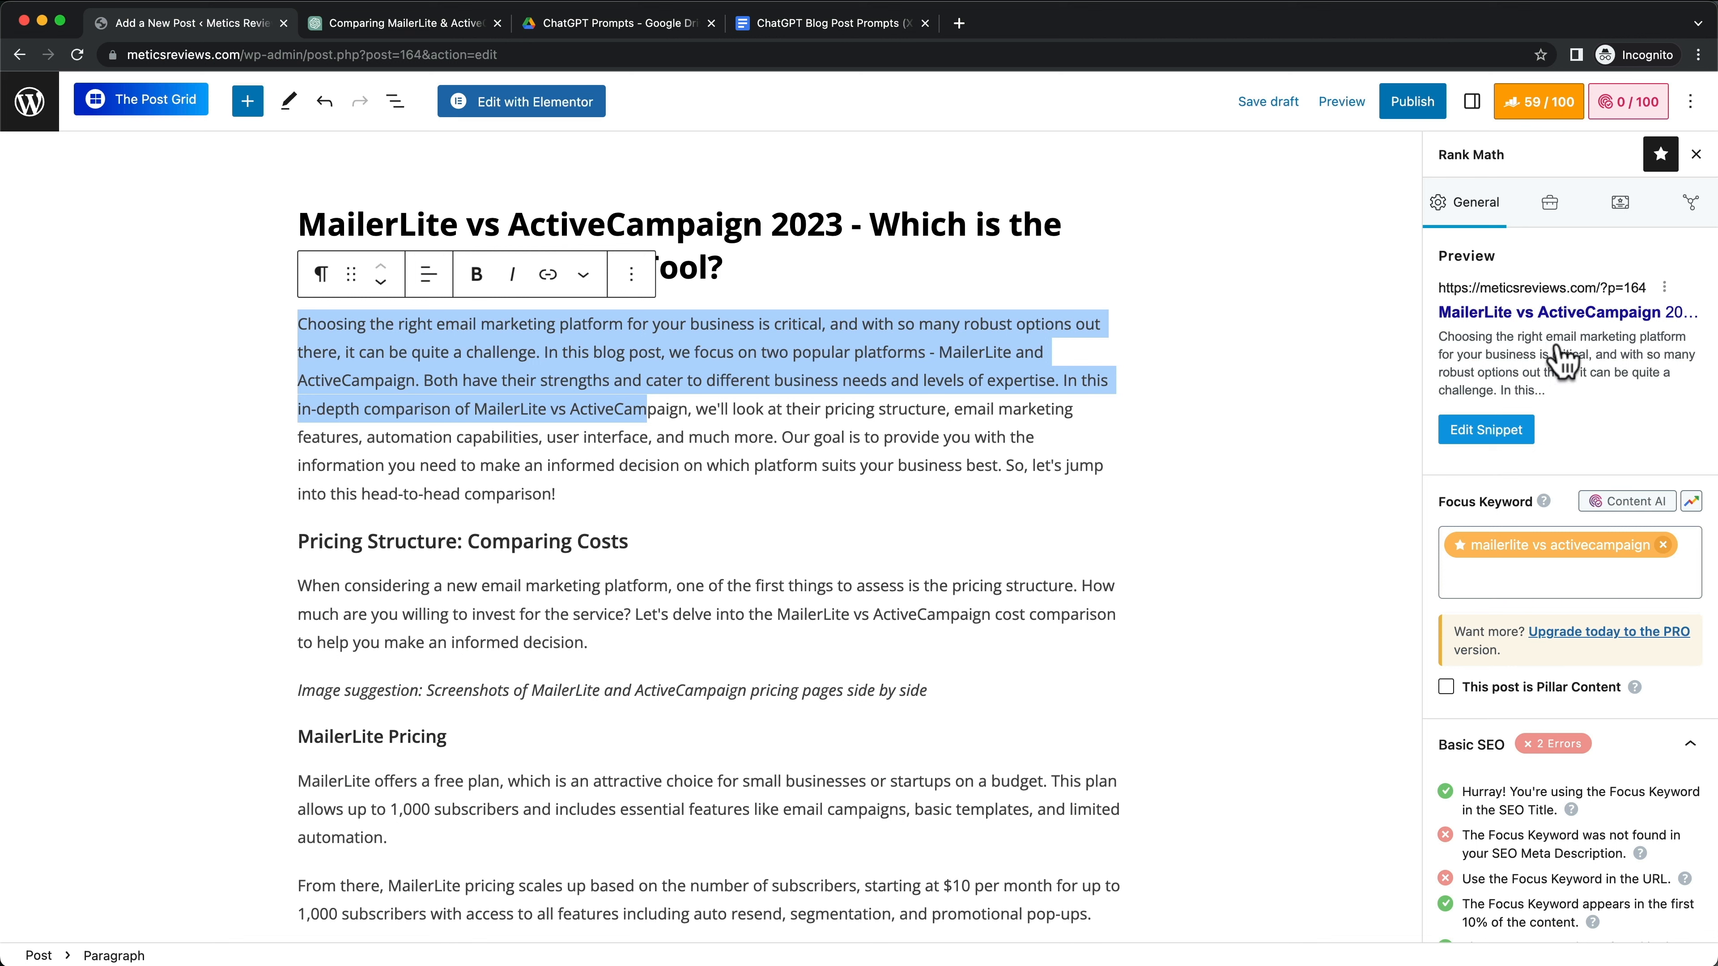
click(321, 350)
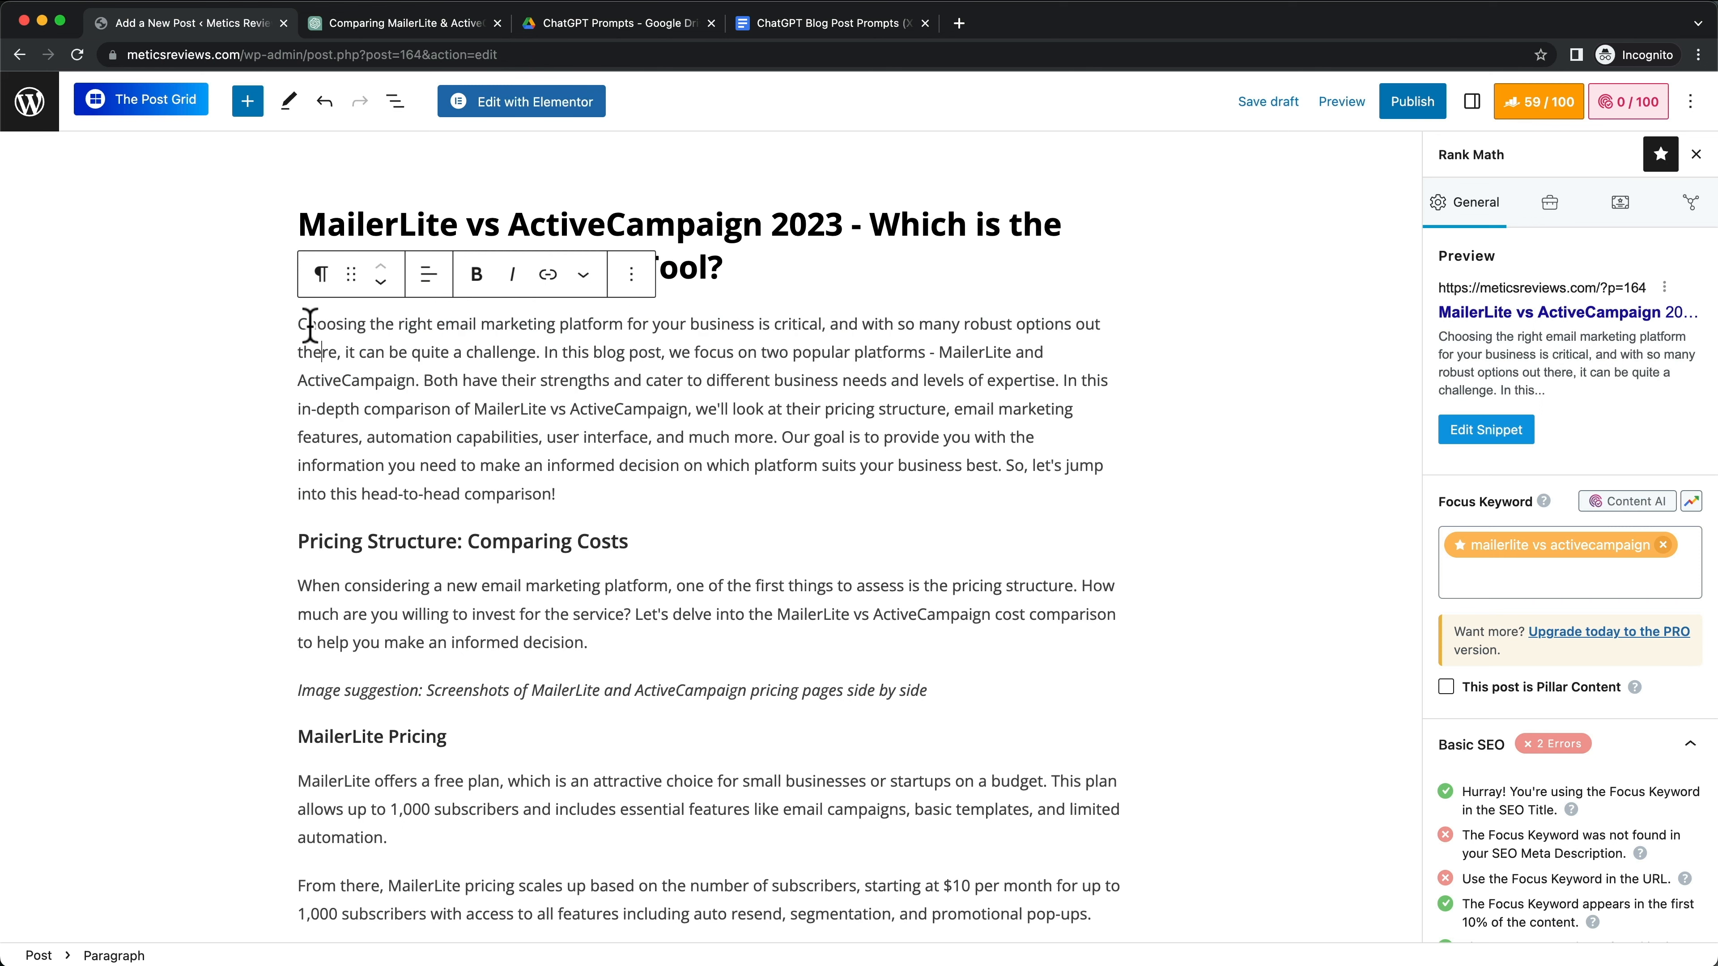
drag(299, 320, 742, 339)
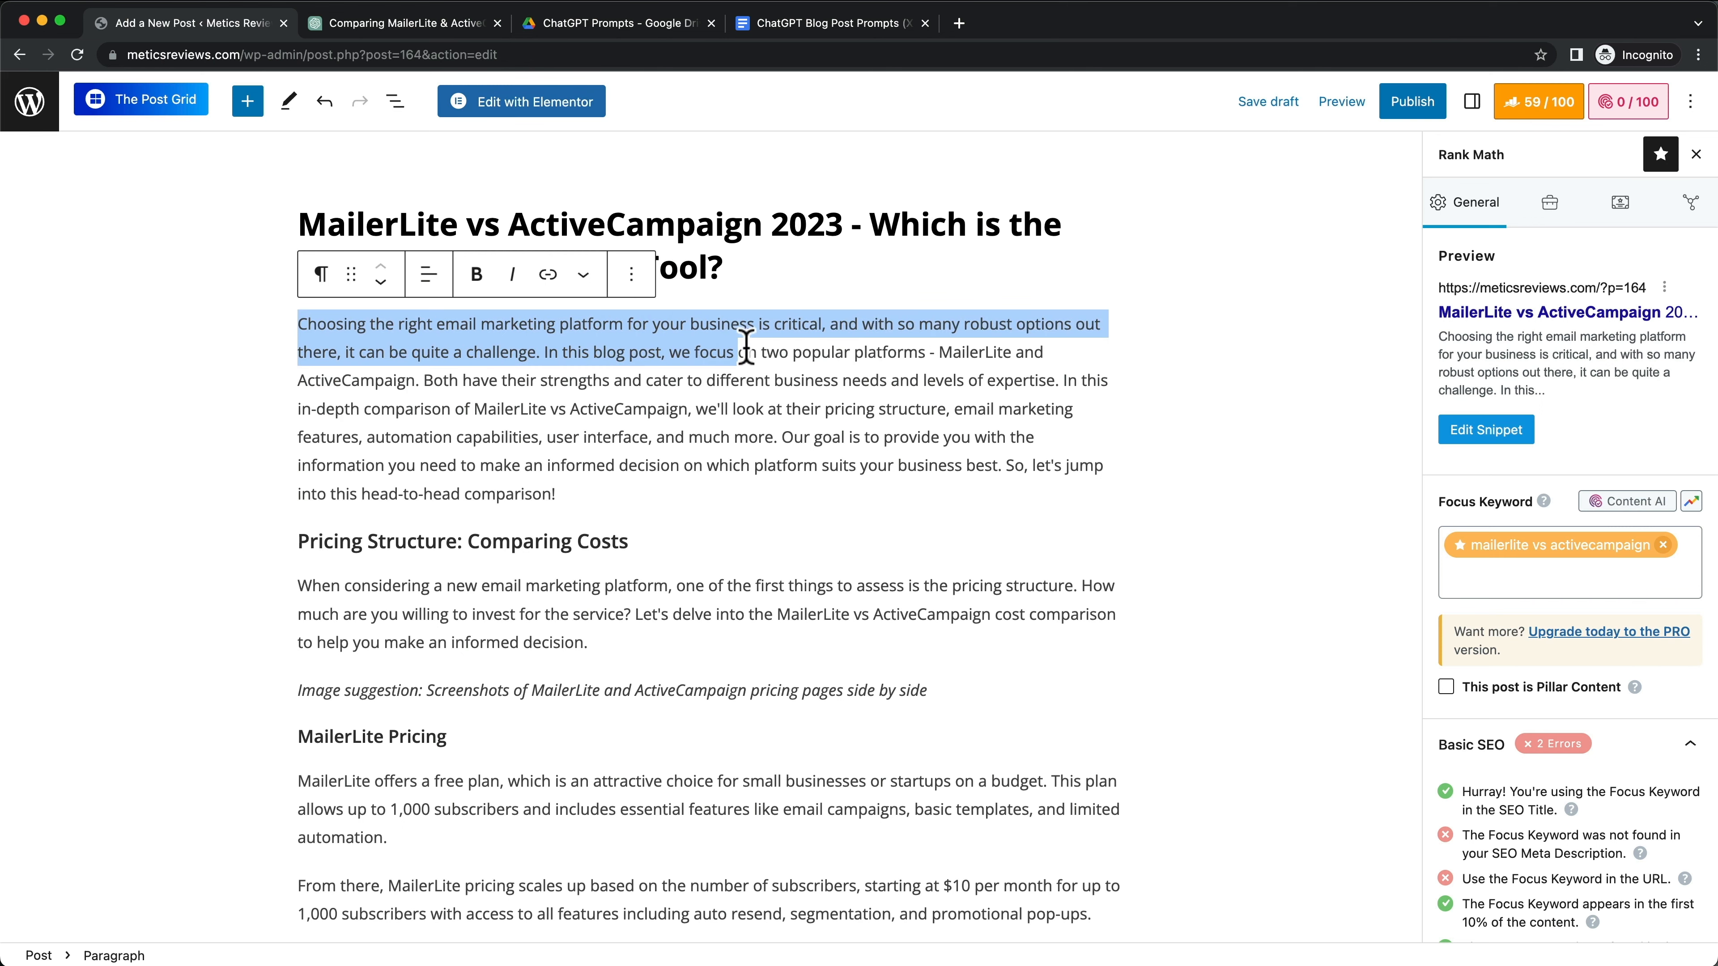
click(1486, 430)
click(710, 753)
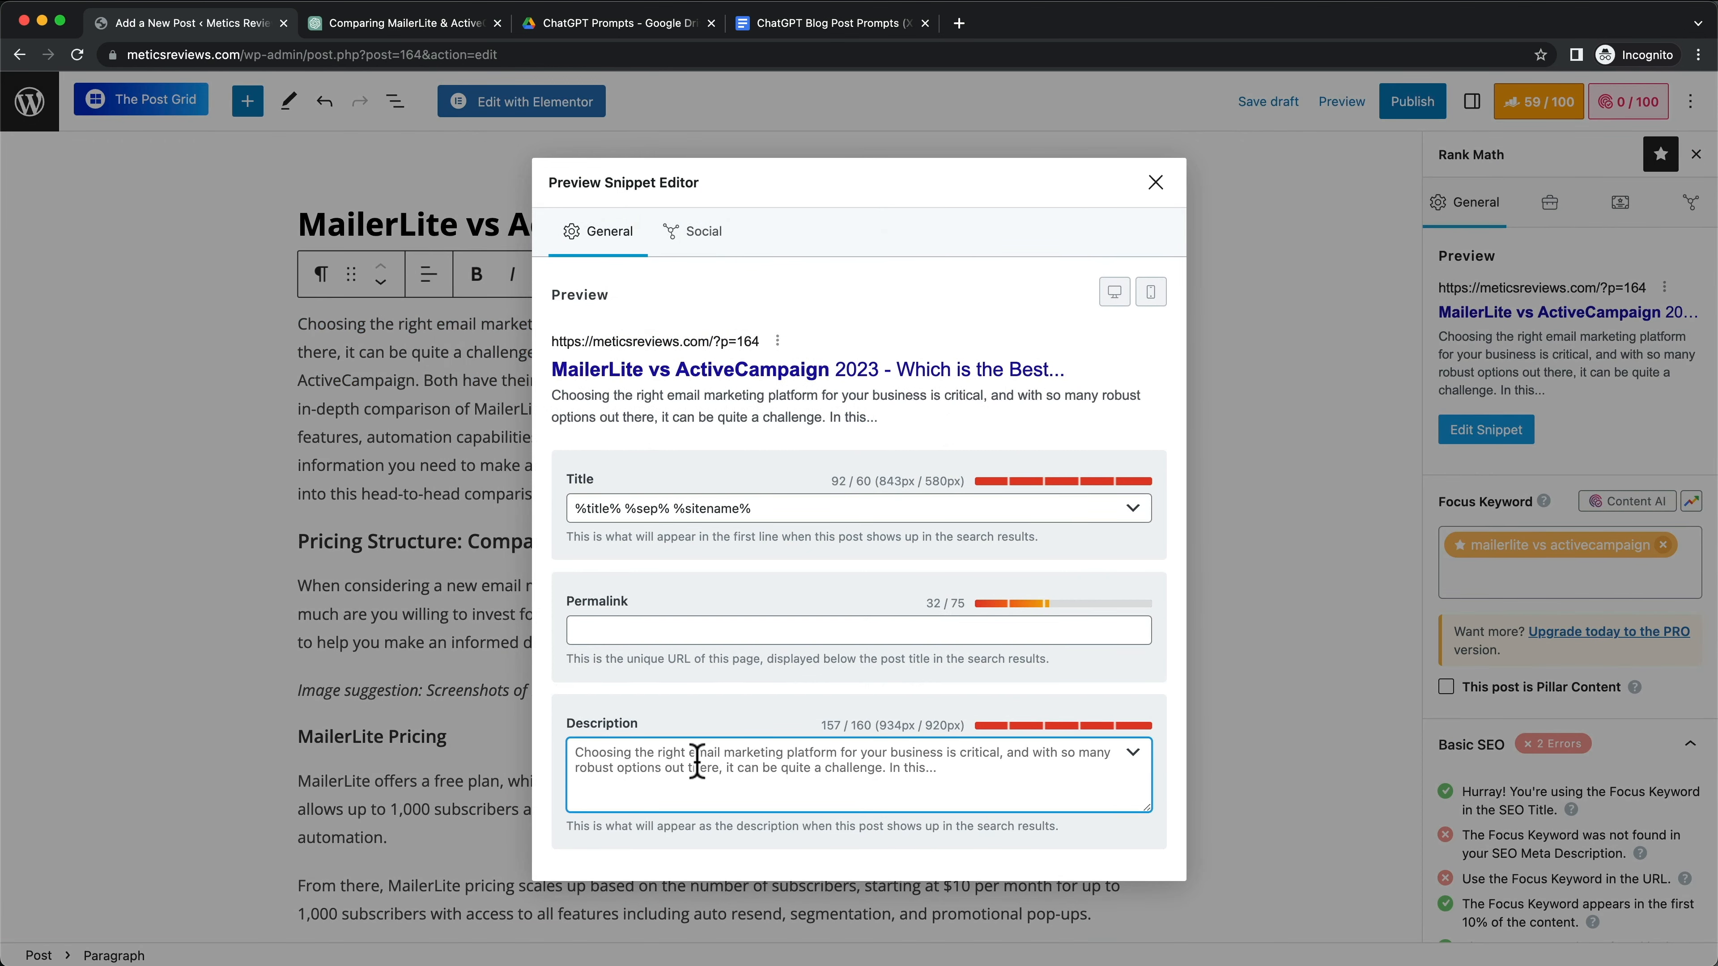
click(1155, 182)
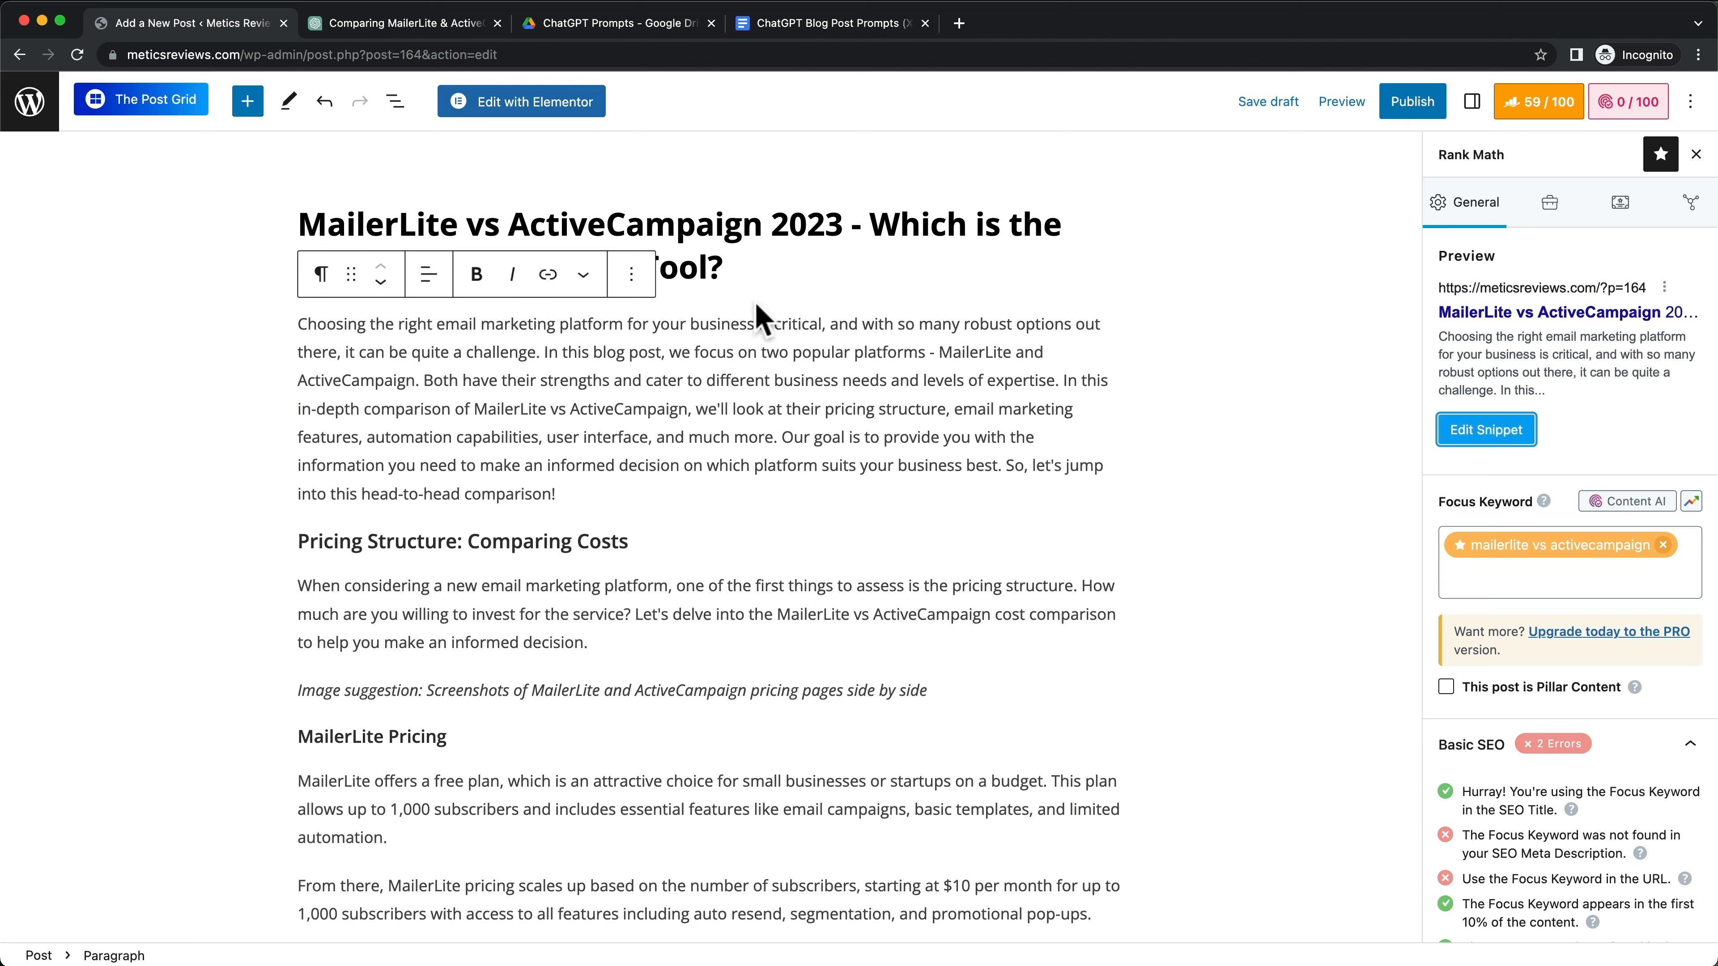
drag(305, 325, 848, 331)
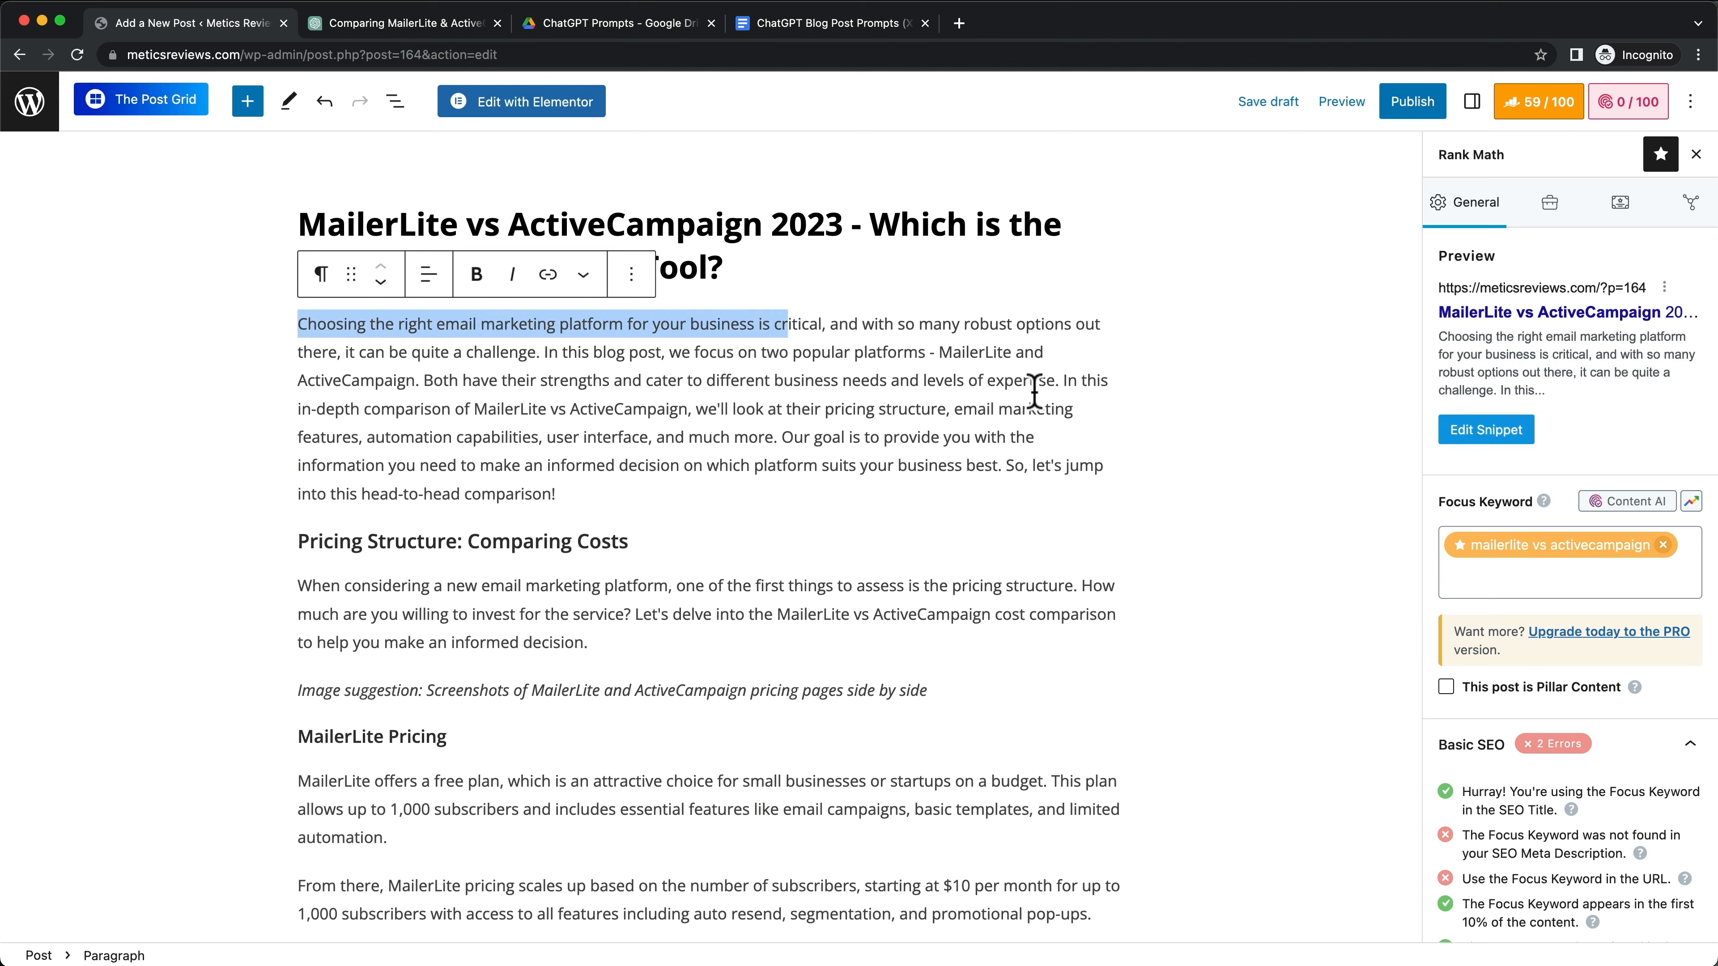
Step: Examine the Basic SEO checks in Rank Math, highlighting the one about the focus keyword in the SEO meta description
scroll(1448, 636, down, 3)
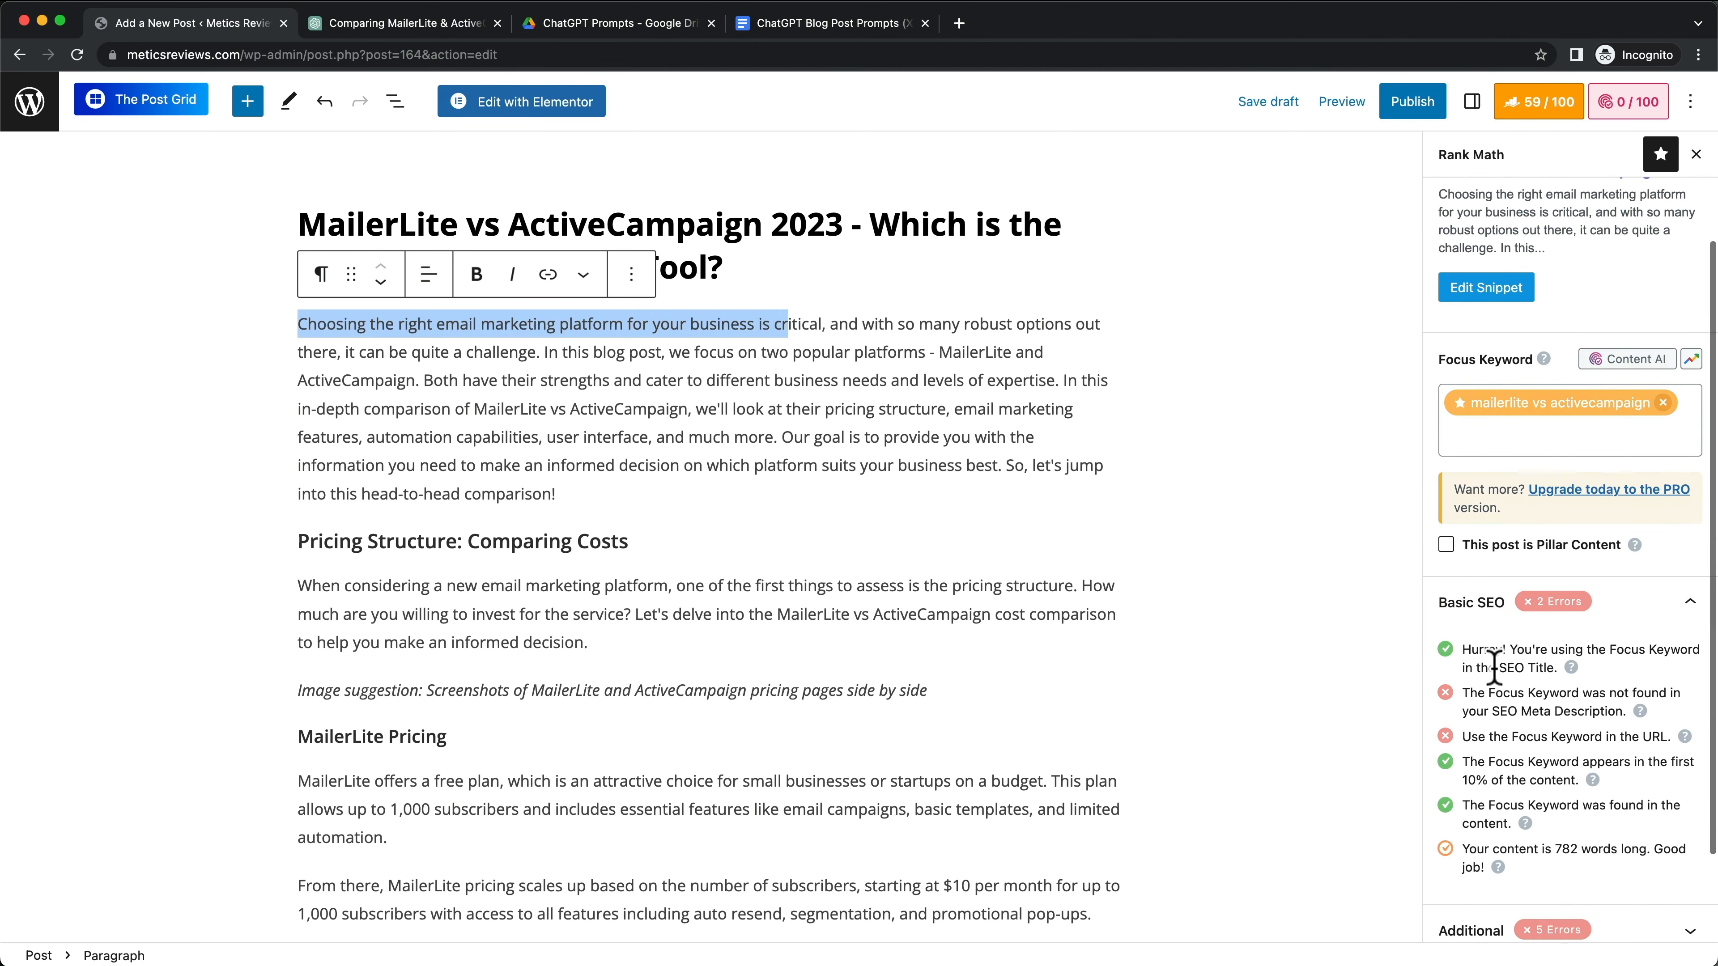
scroll(1494, 667, down, 3)
click(1473, 585)
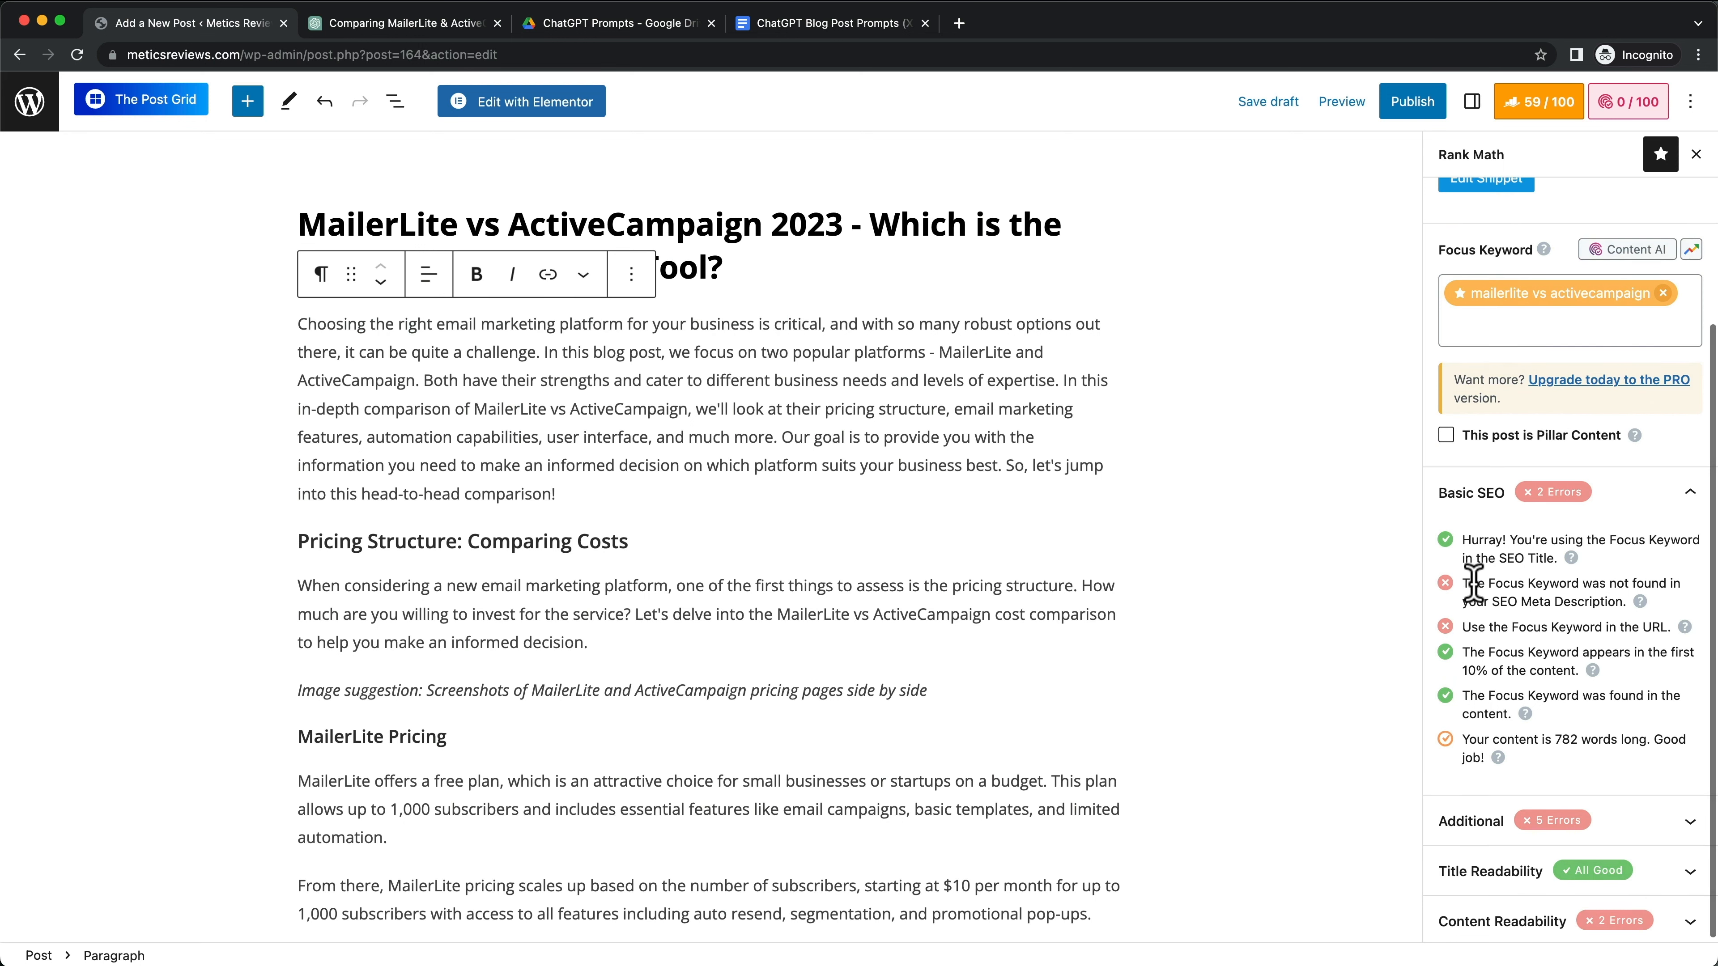
drag(1474, 585, 1661, 606)
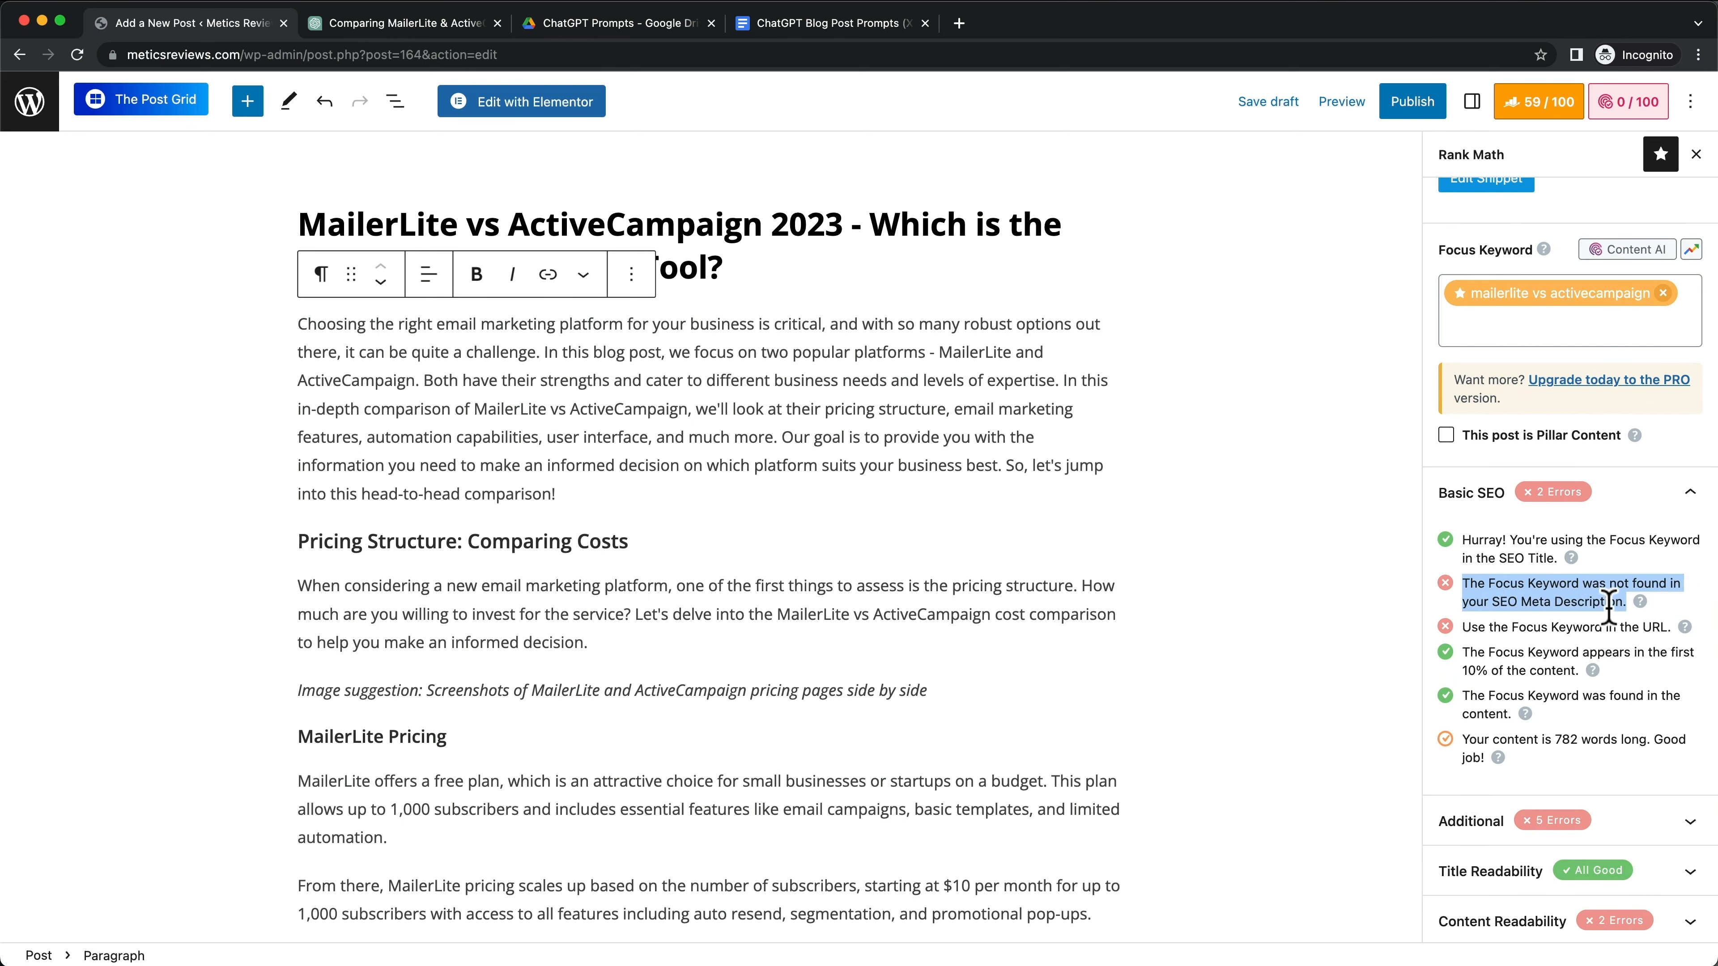
click(740, 374)
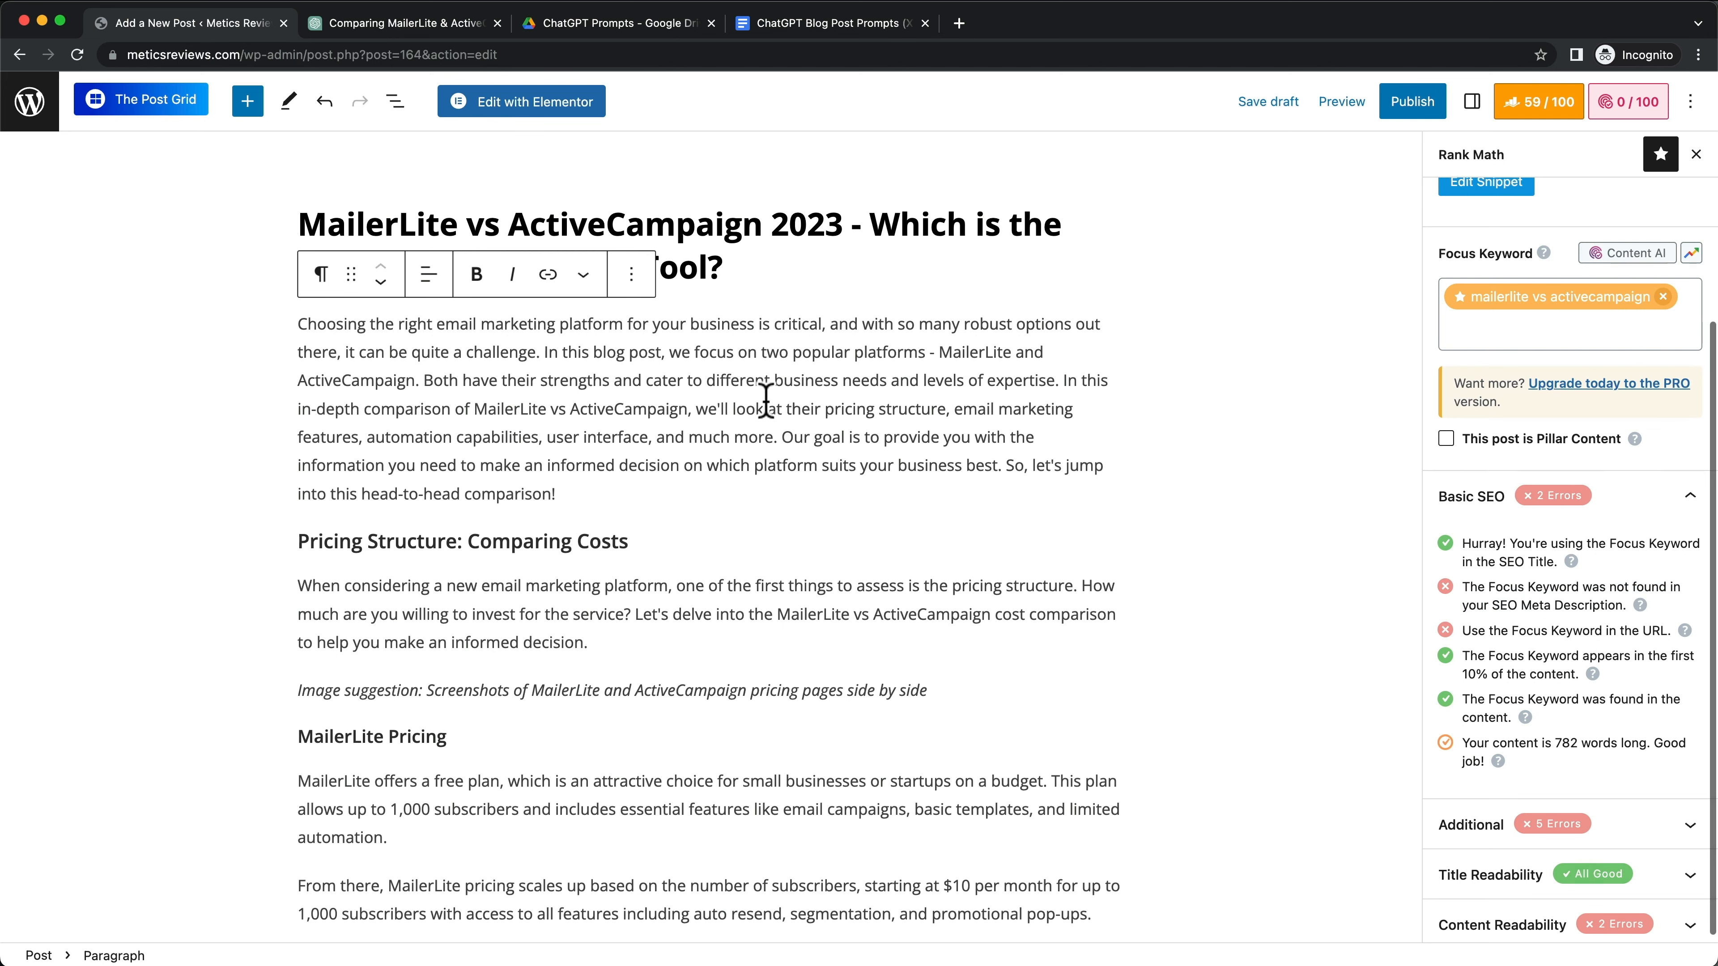
Step: Send ChatGPT the follow-up "please use the focus keyword in the first sentence." and highlight the keyword in the new intro
click(332, 24)
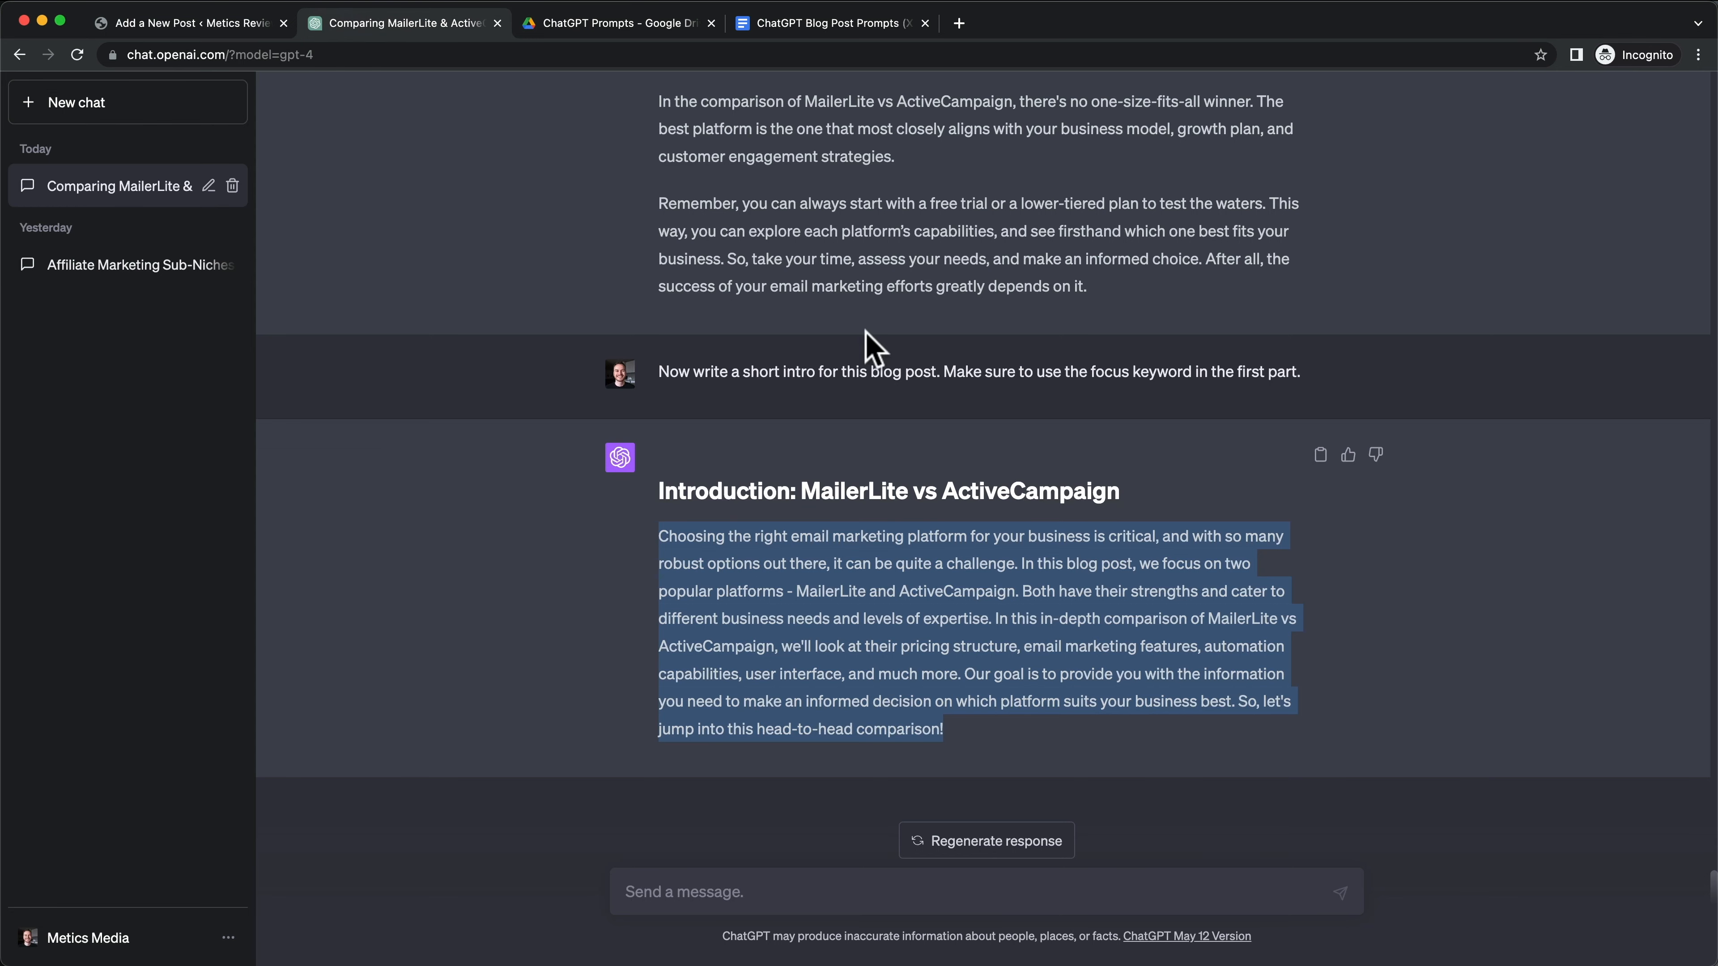
click(865, 890)
text(please use the focus keyword in the first sentence.)
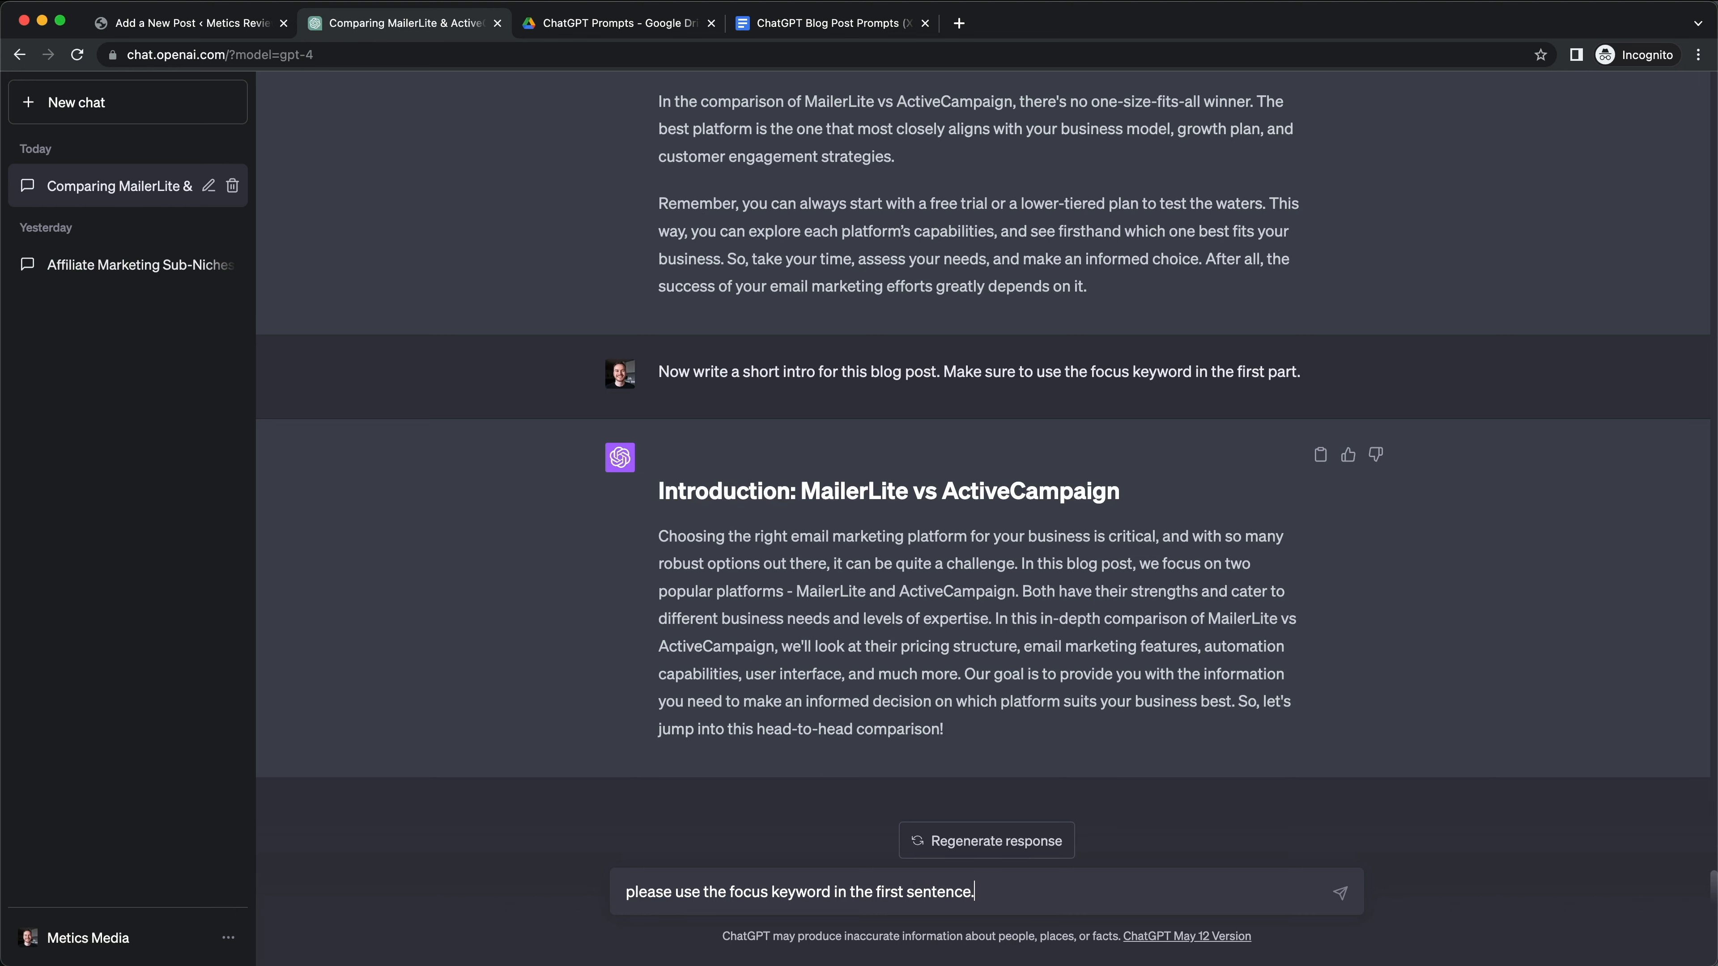
key(Return)
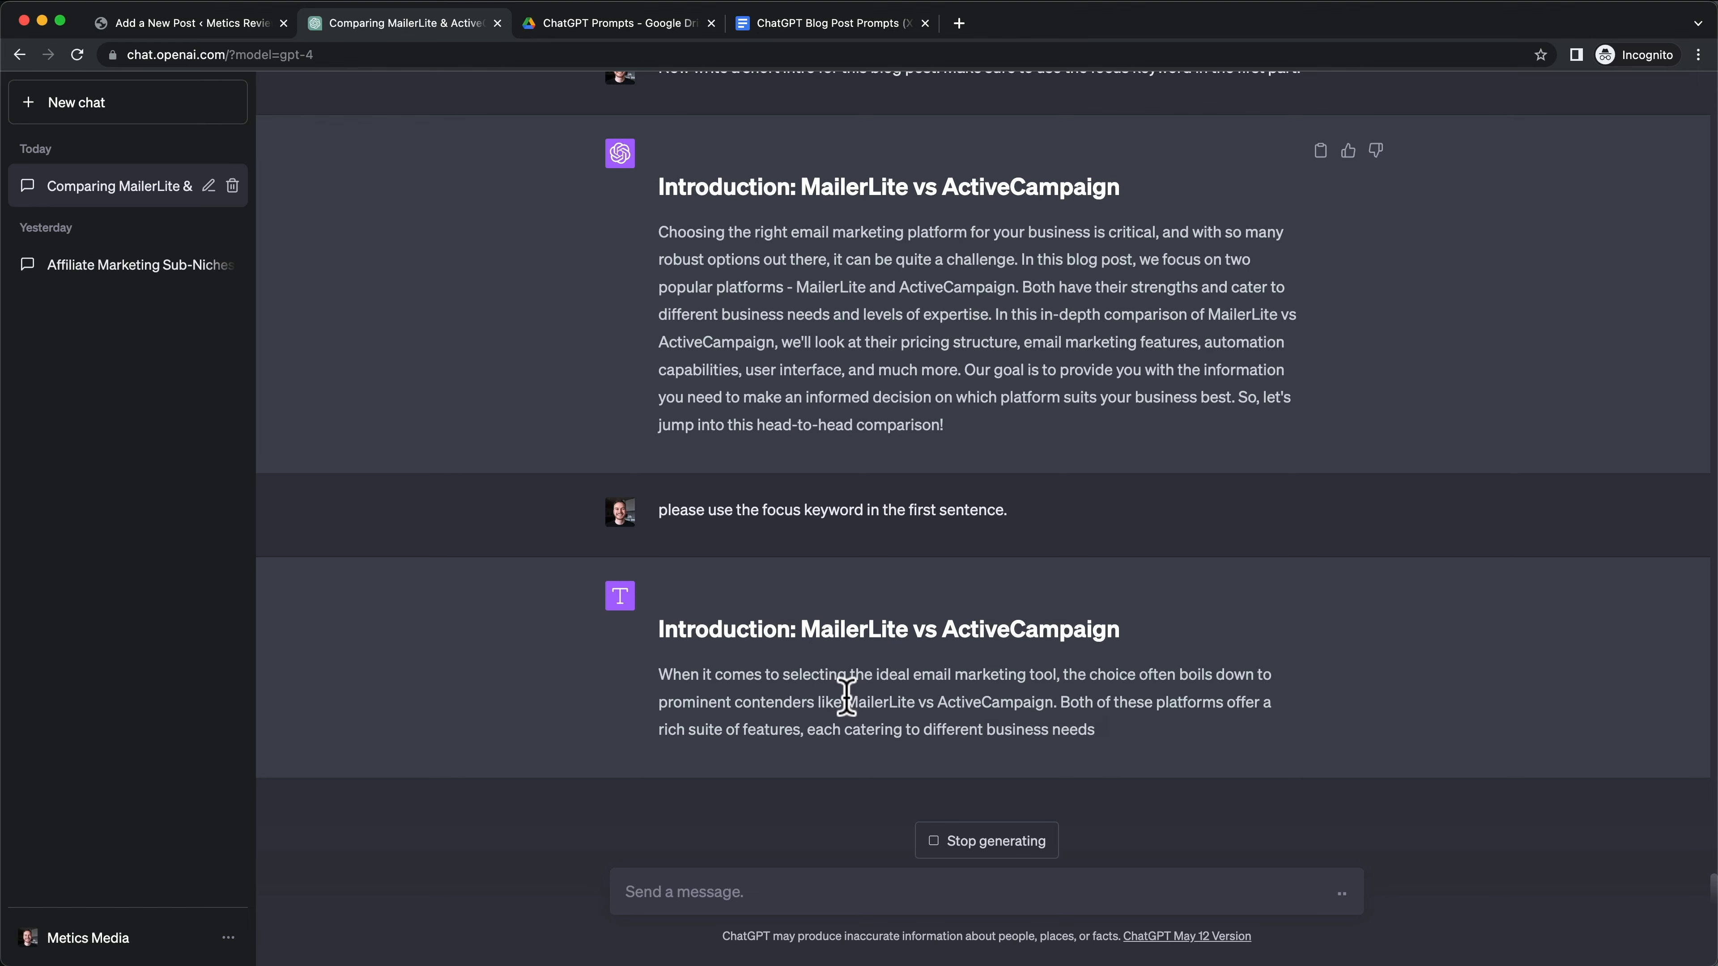
drag(847, 701, 1048, 675)
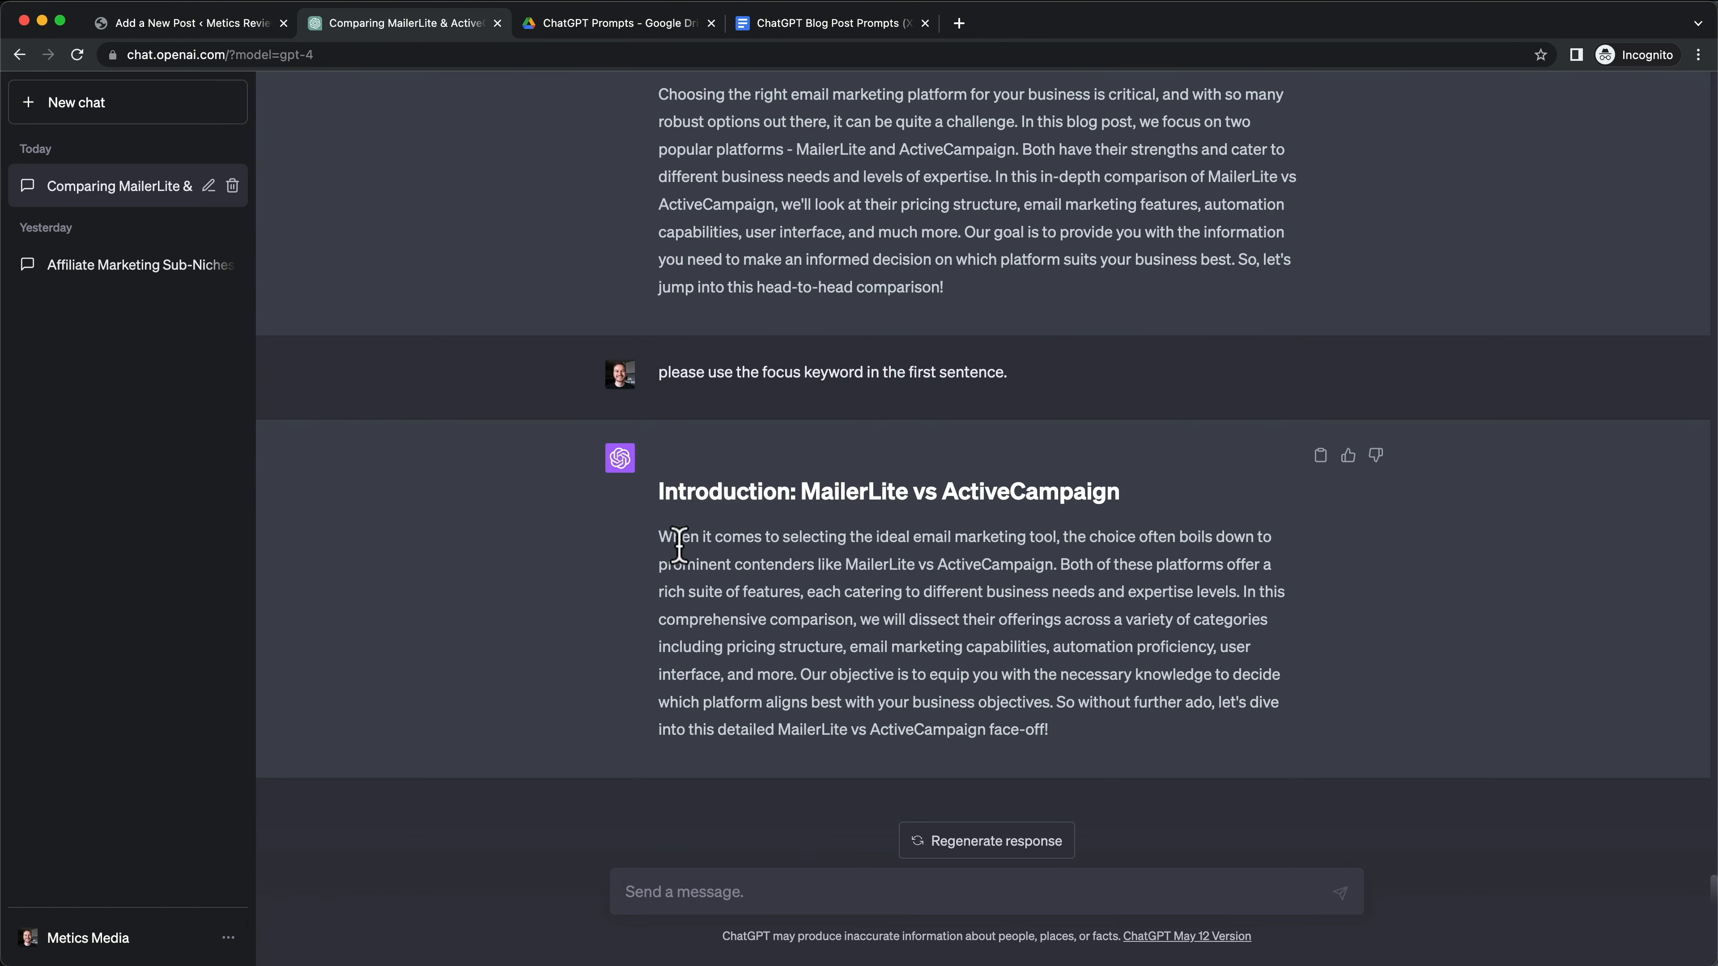
Step: Copy the body of ChatGPT's revised introduction and paste it over the existing intro paragraph in the WordPress post
drag(679, 547, 1096, 735)
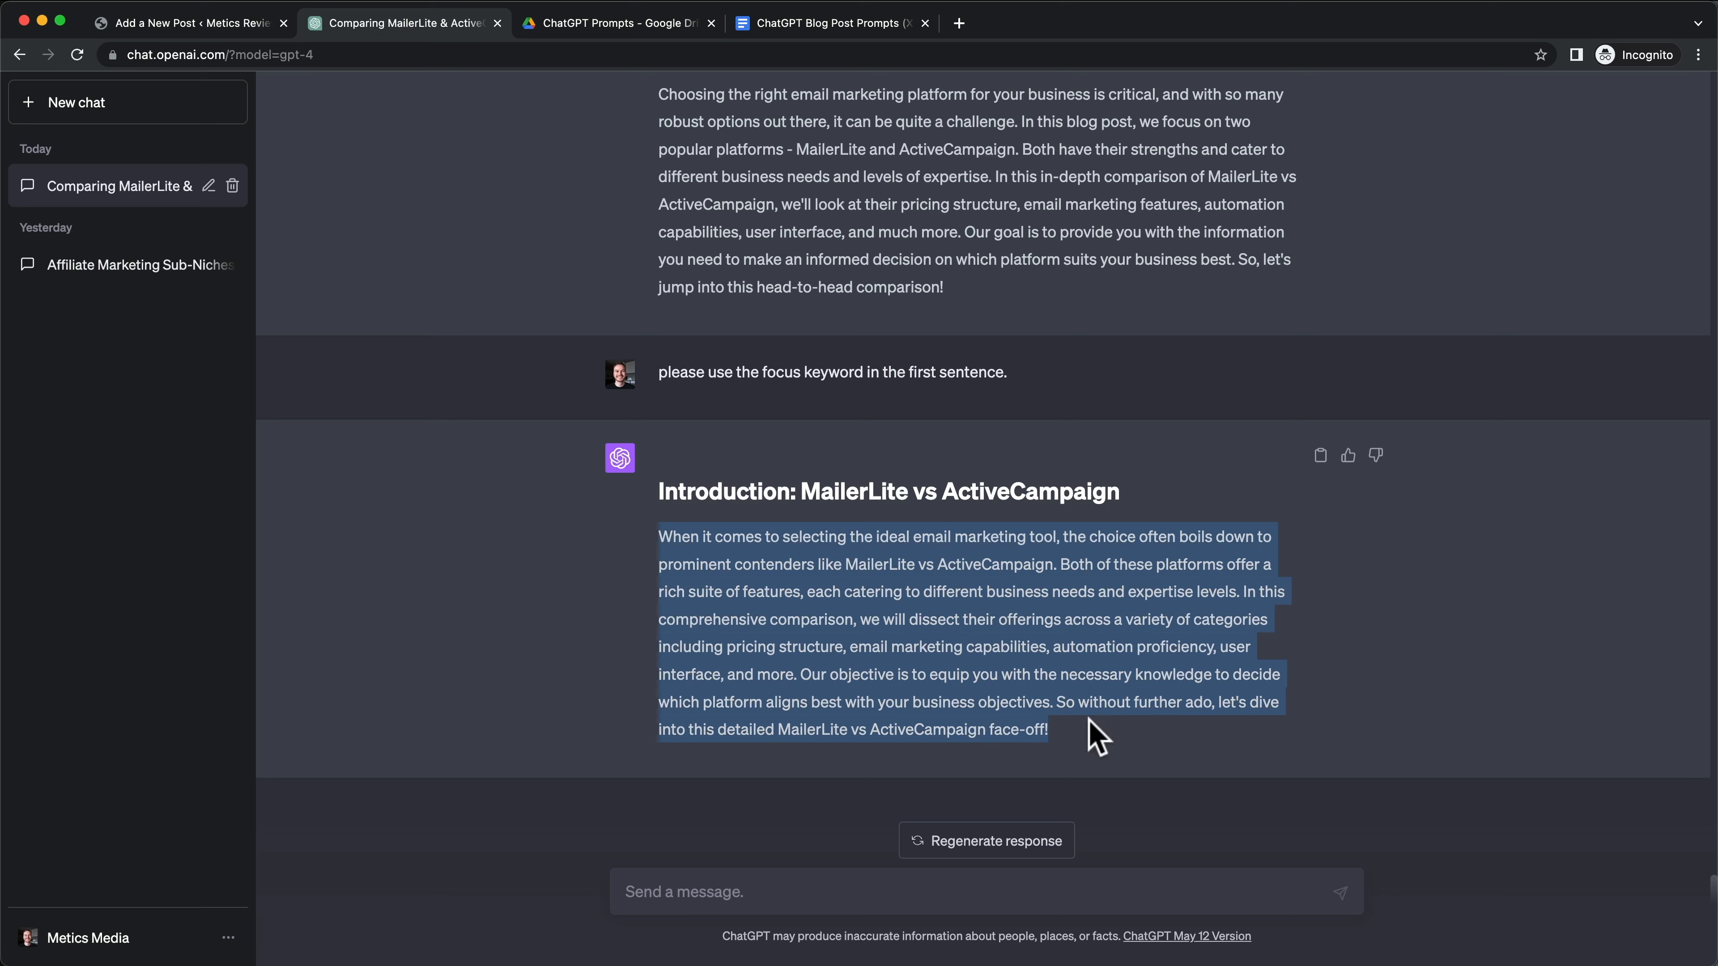
click(129, 23)
drag(299, 324, 571, 491)
key(super+v)
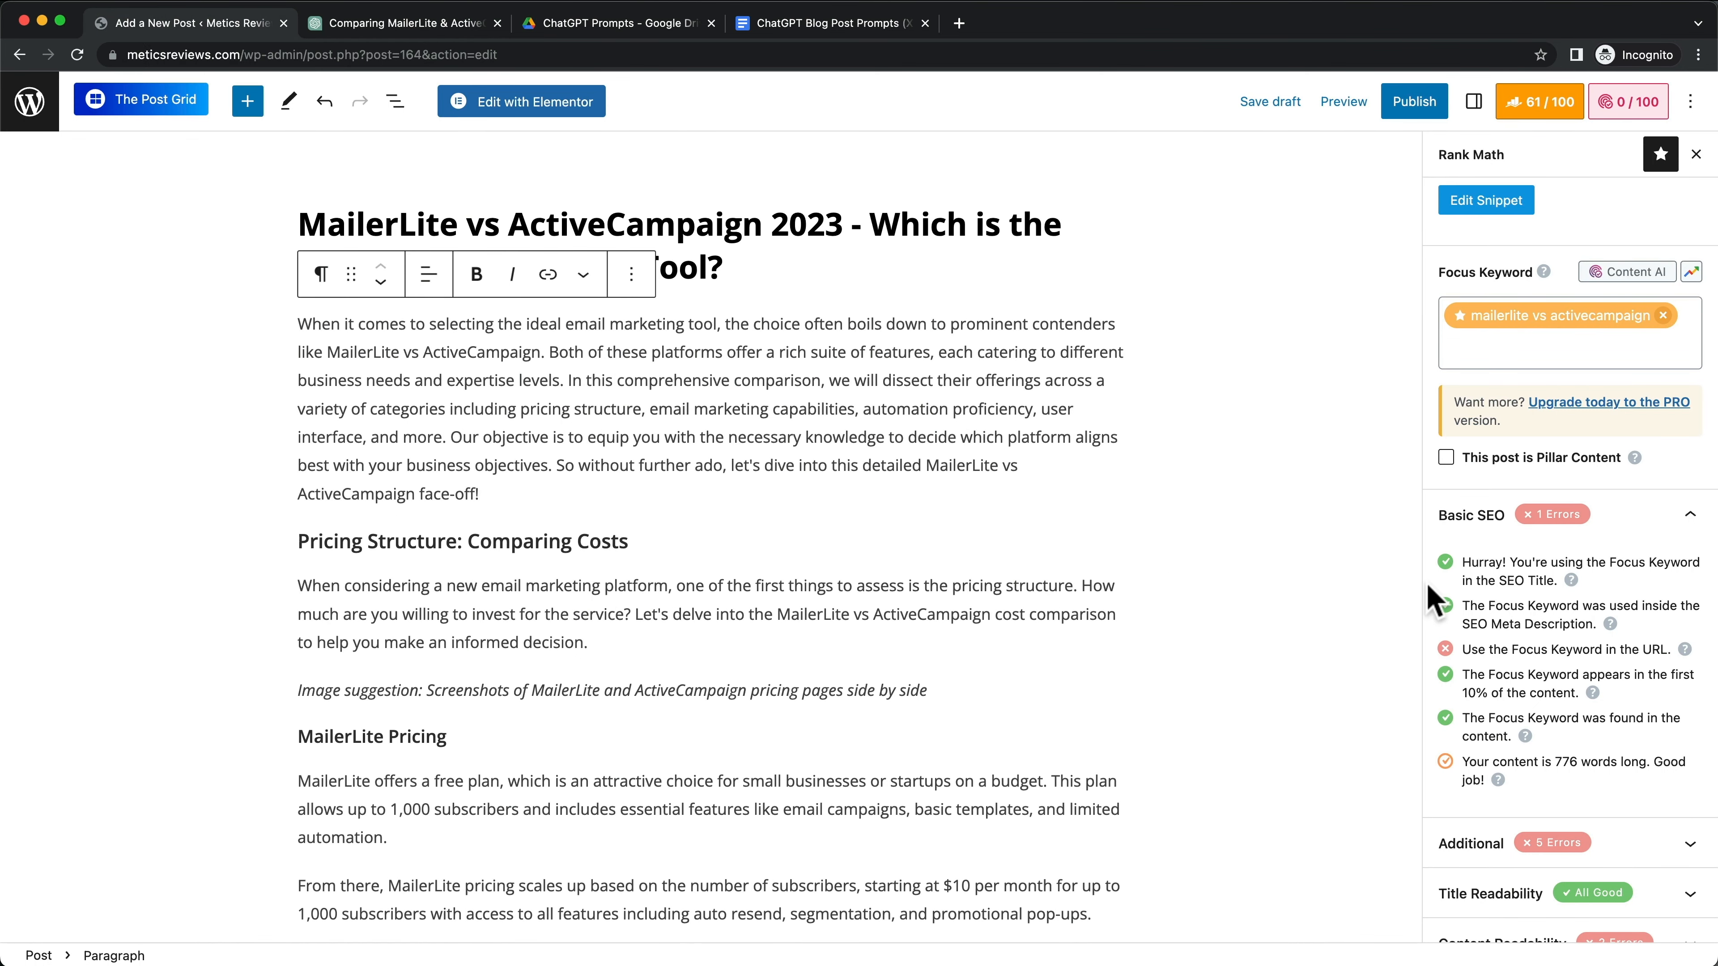
Step: Recheck the SEO meta description item in Rank Math's Basic SEO list and the post's overall SEO score
drag(1469, 607, 1562, 616)
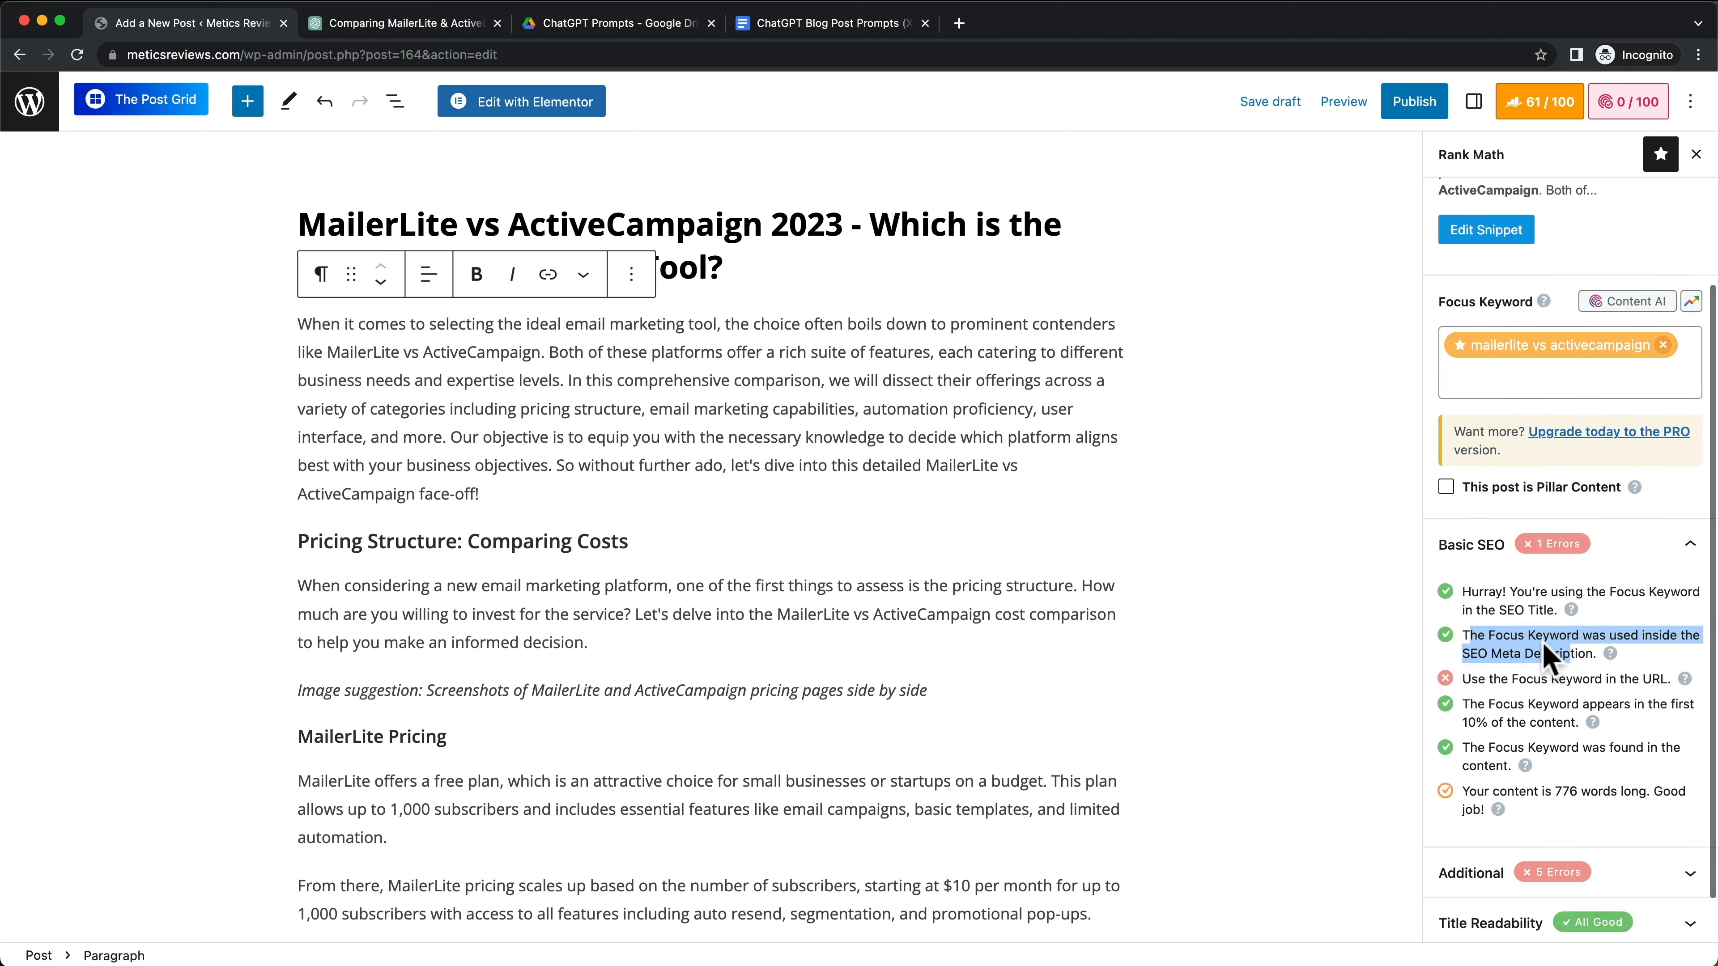
click(1248, 615)
scroll(1522, 631, up, 2)
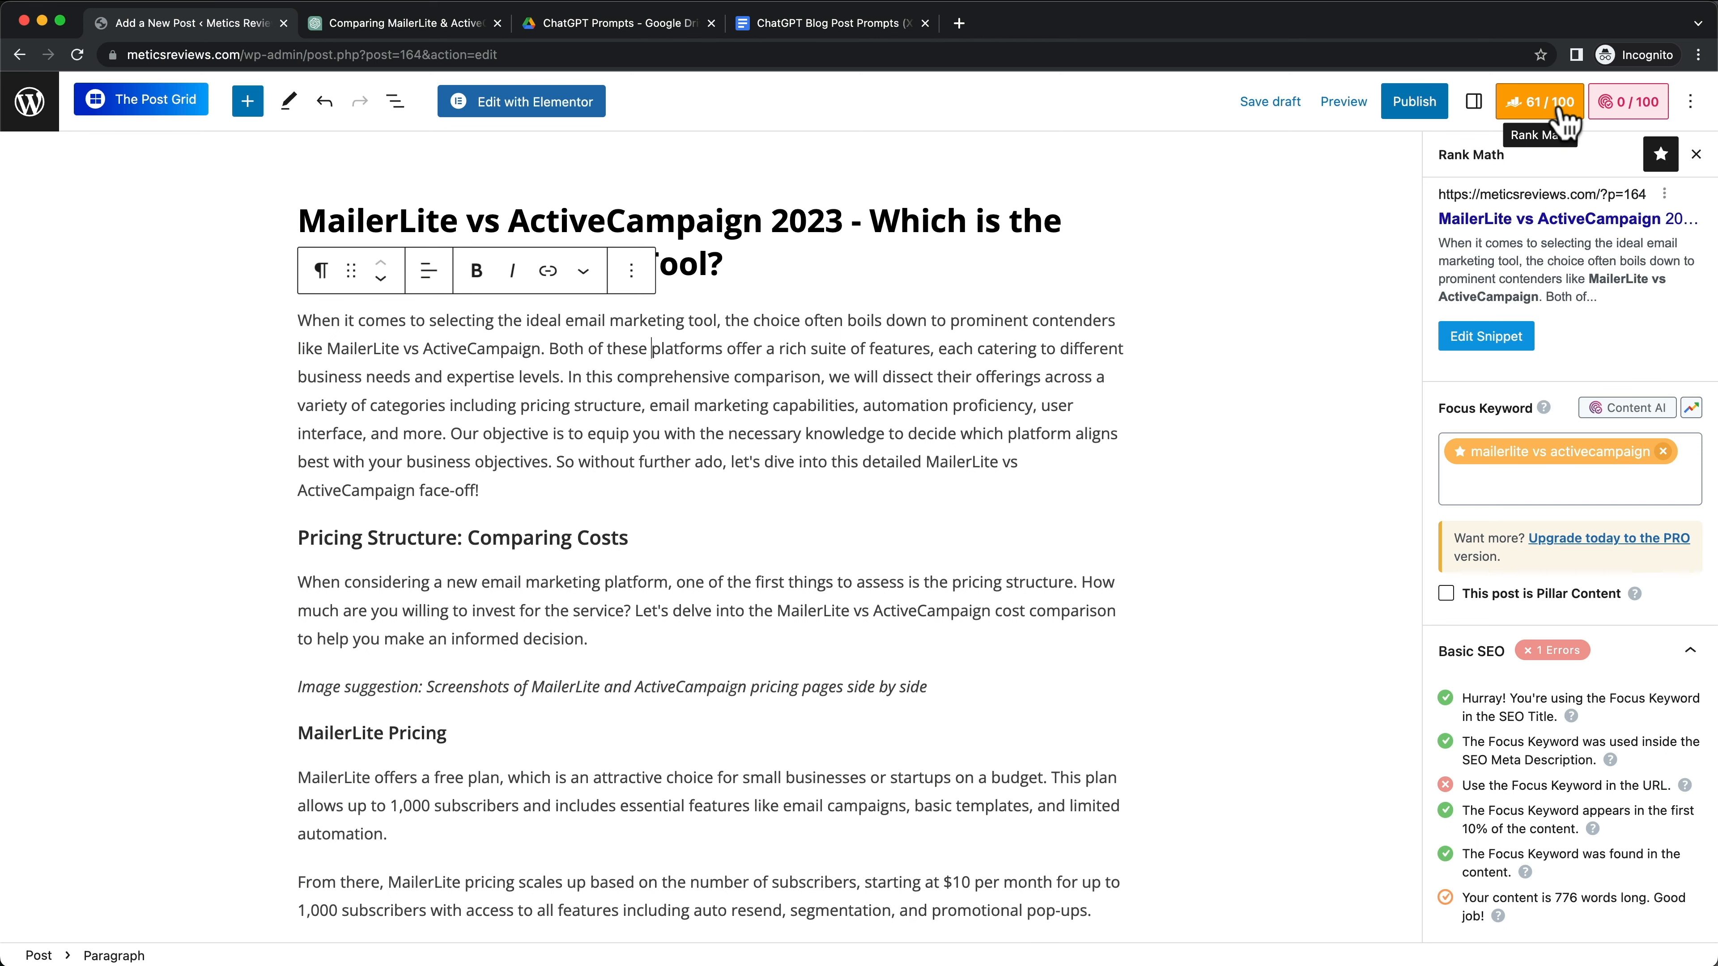
scroll(1103, 418, up, 1)
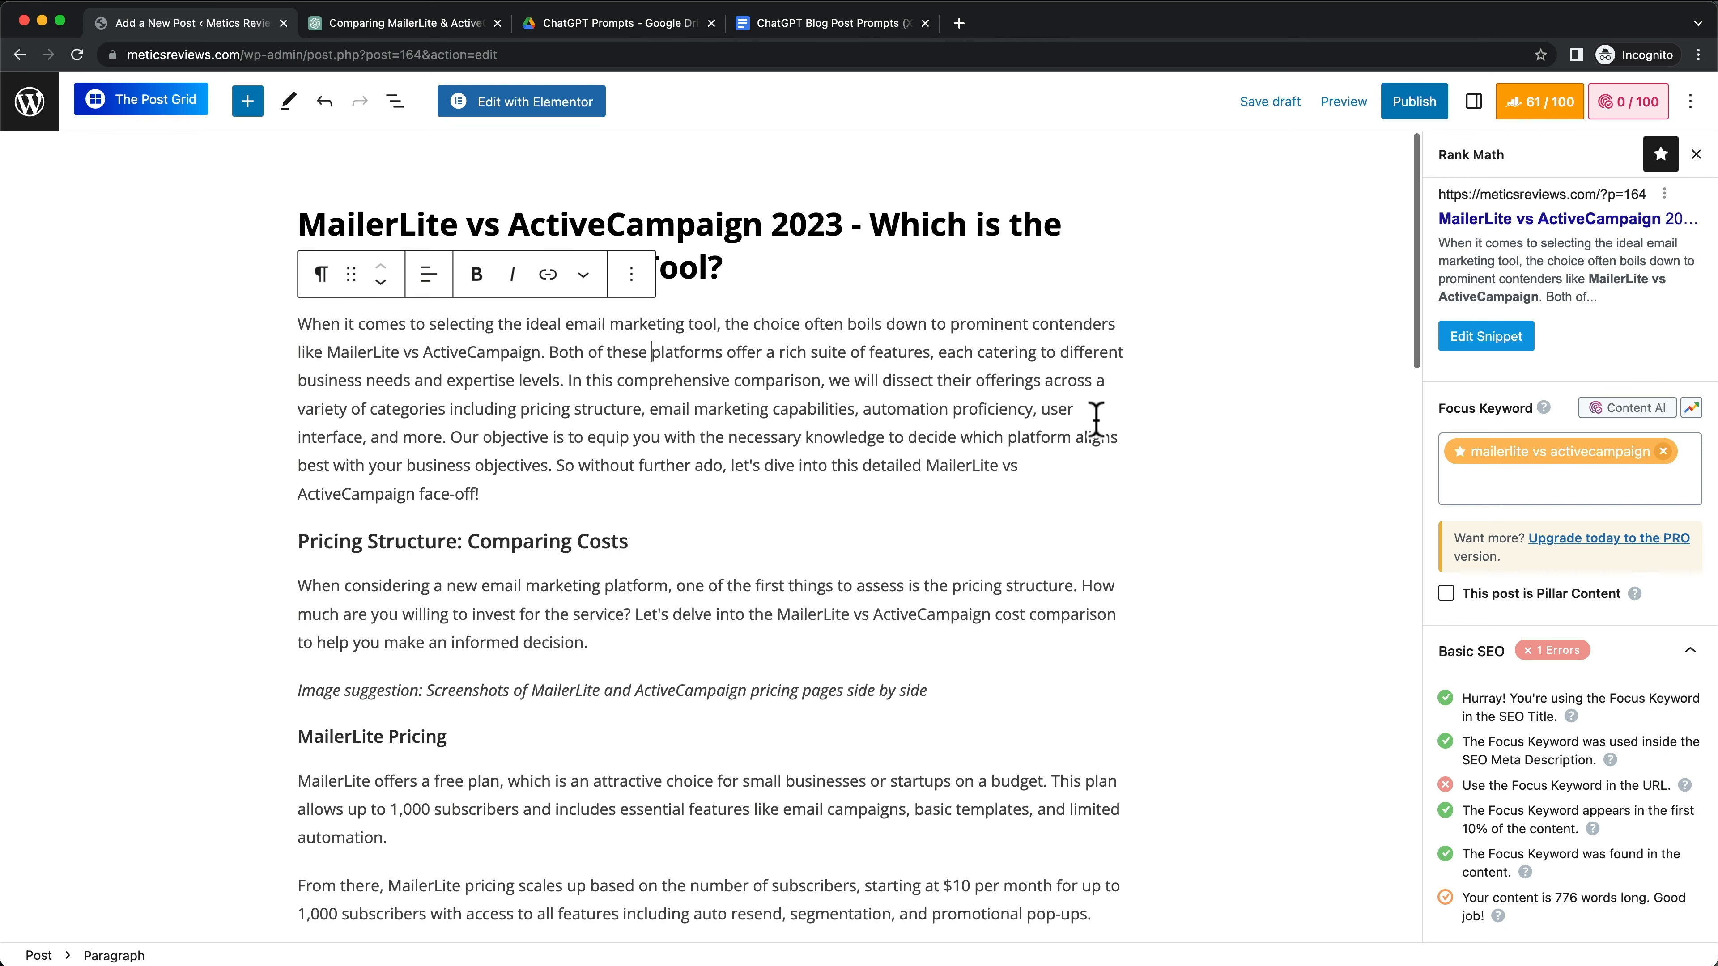
Step: Review the post's intro and pricing section, highlighting the image suggestion for a breakdown graphic of MailerLite's pricing tiers
scroll(567, 467, down, 7)
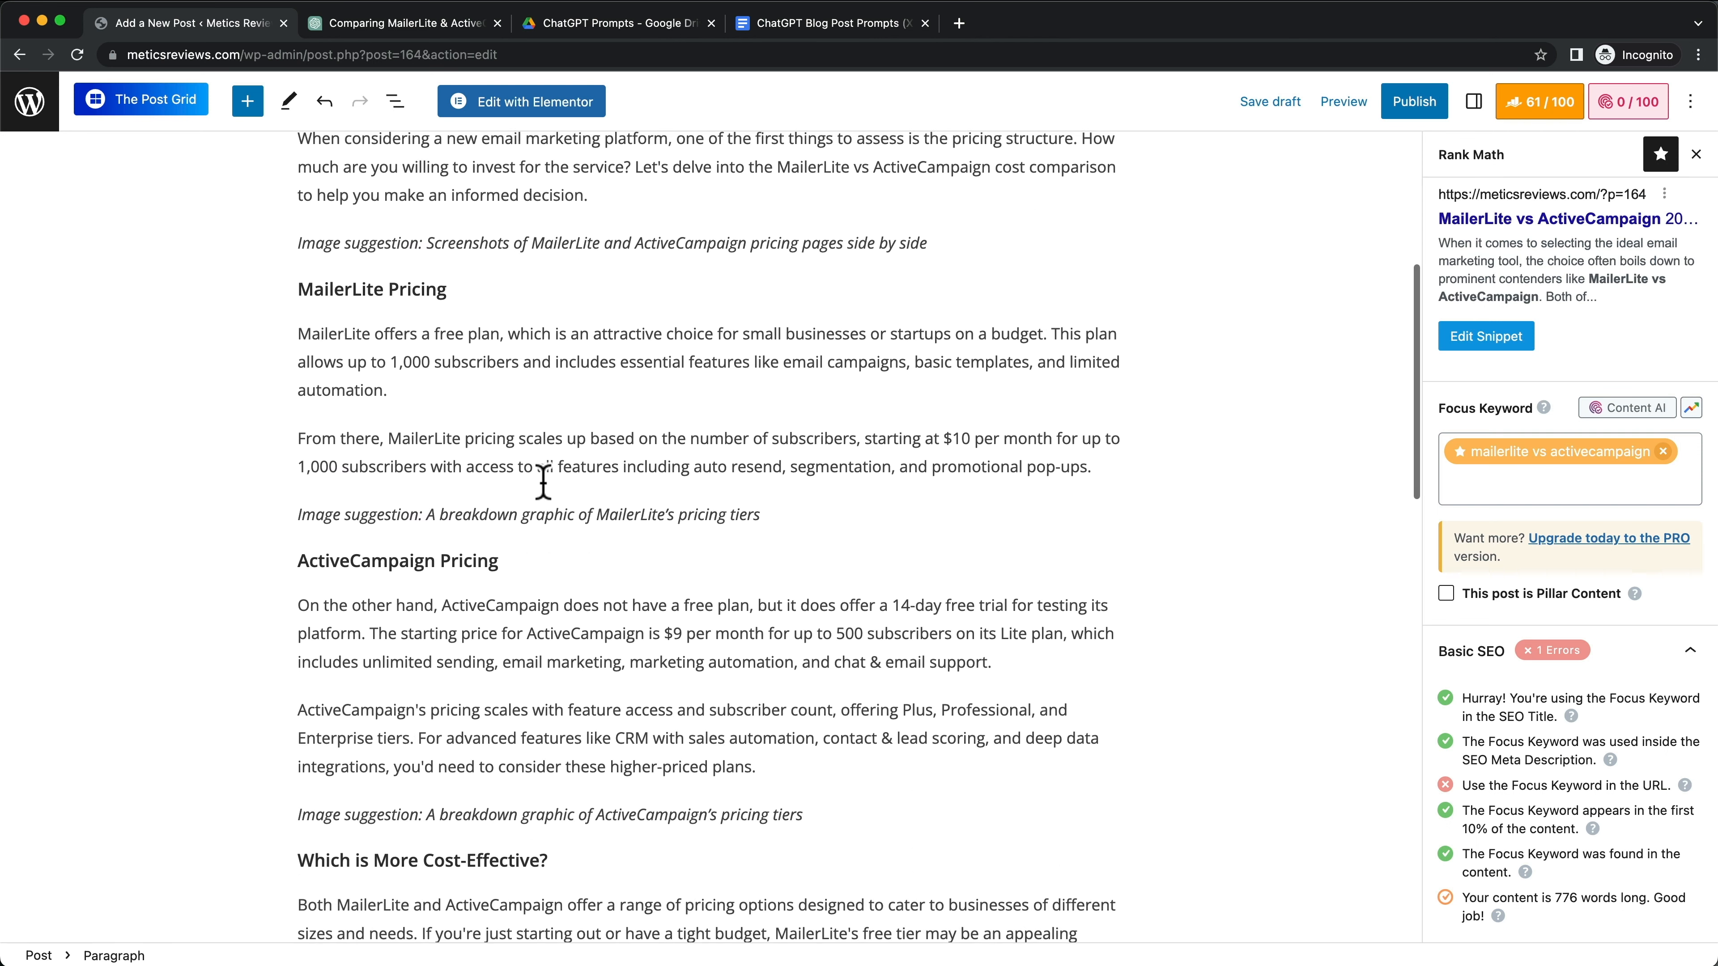
scroll(549, 488, down, 3)
scroll(568, 447, up, 10)
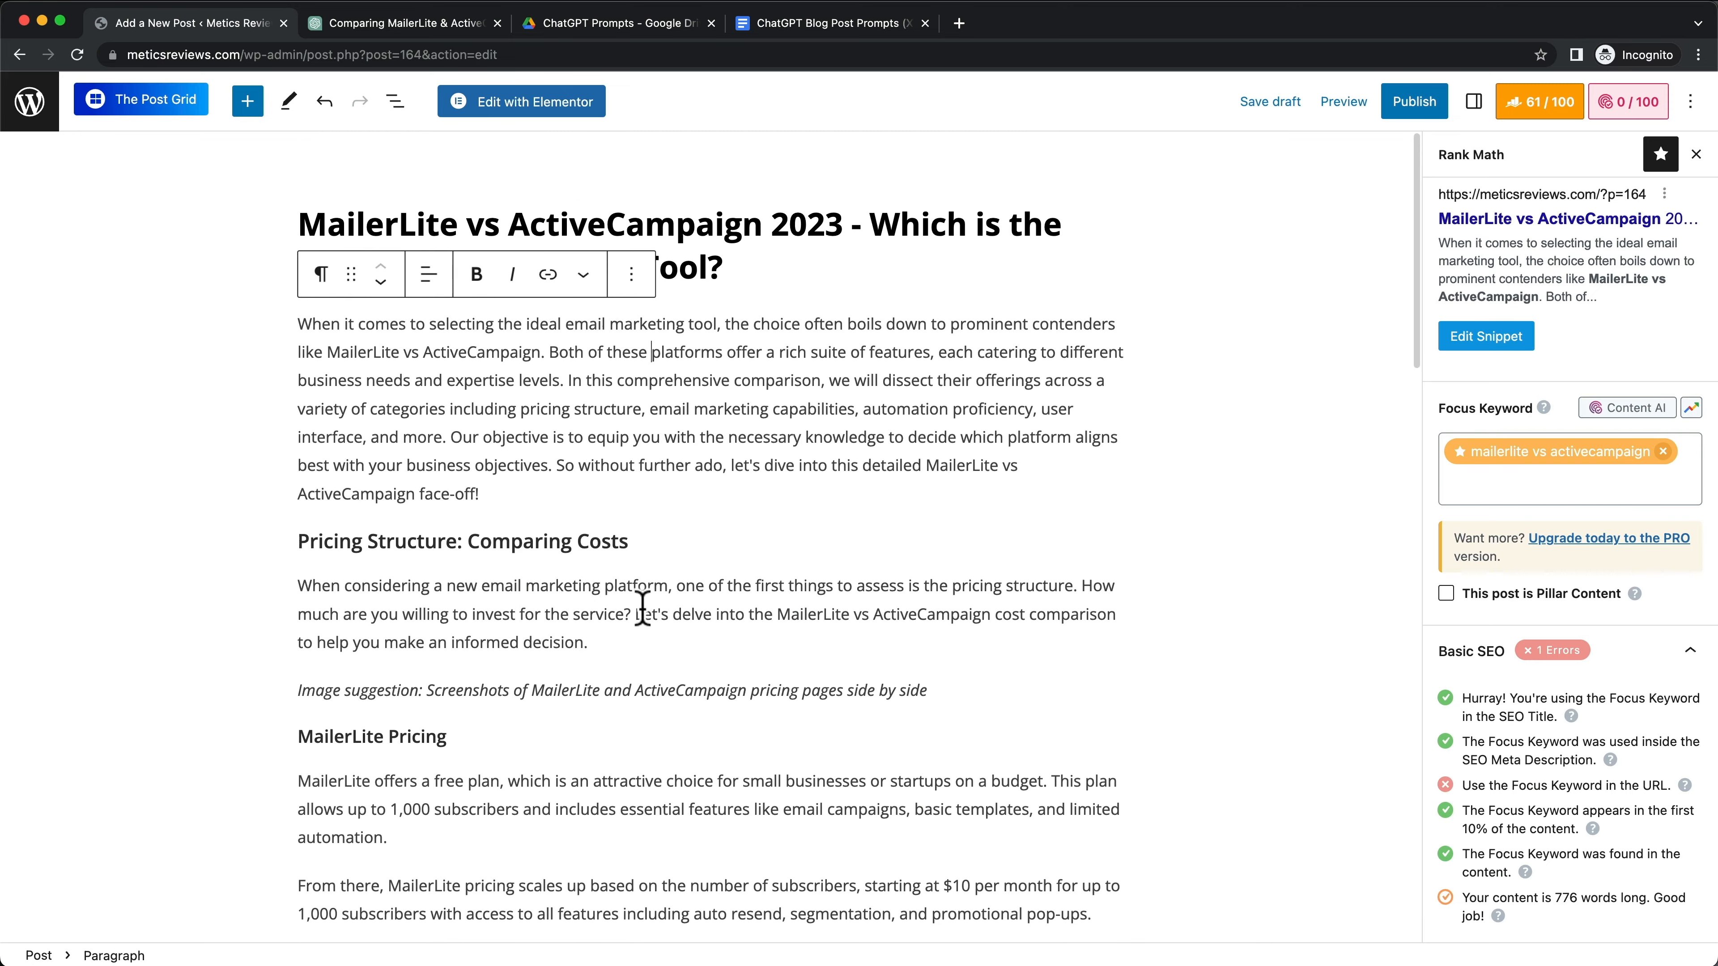
scroll(642, 612, down, 2)
scroll(656, 616, up, 2)
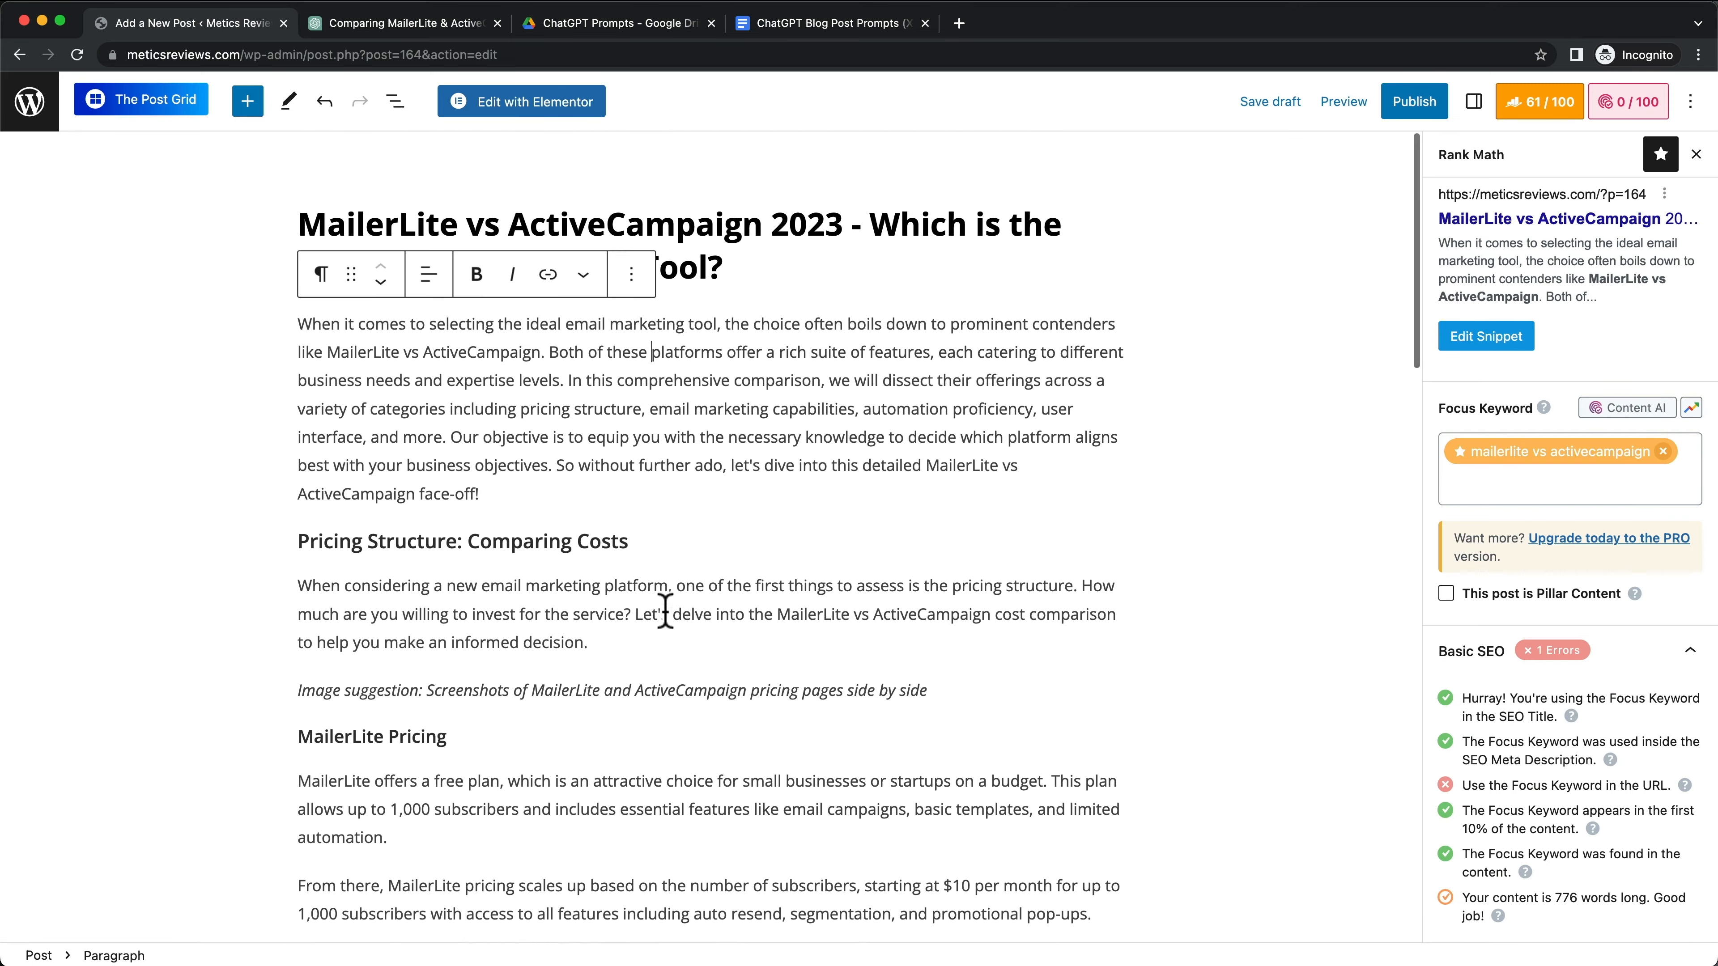
scroll(691, 455, down, 3)
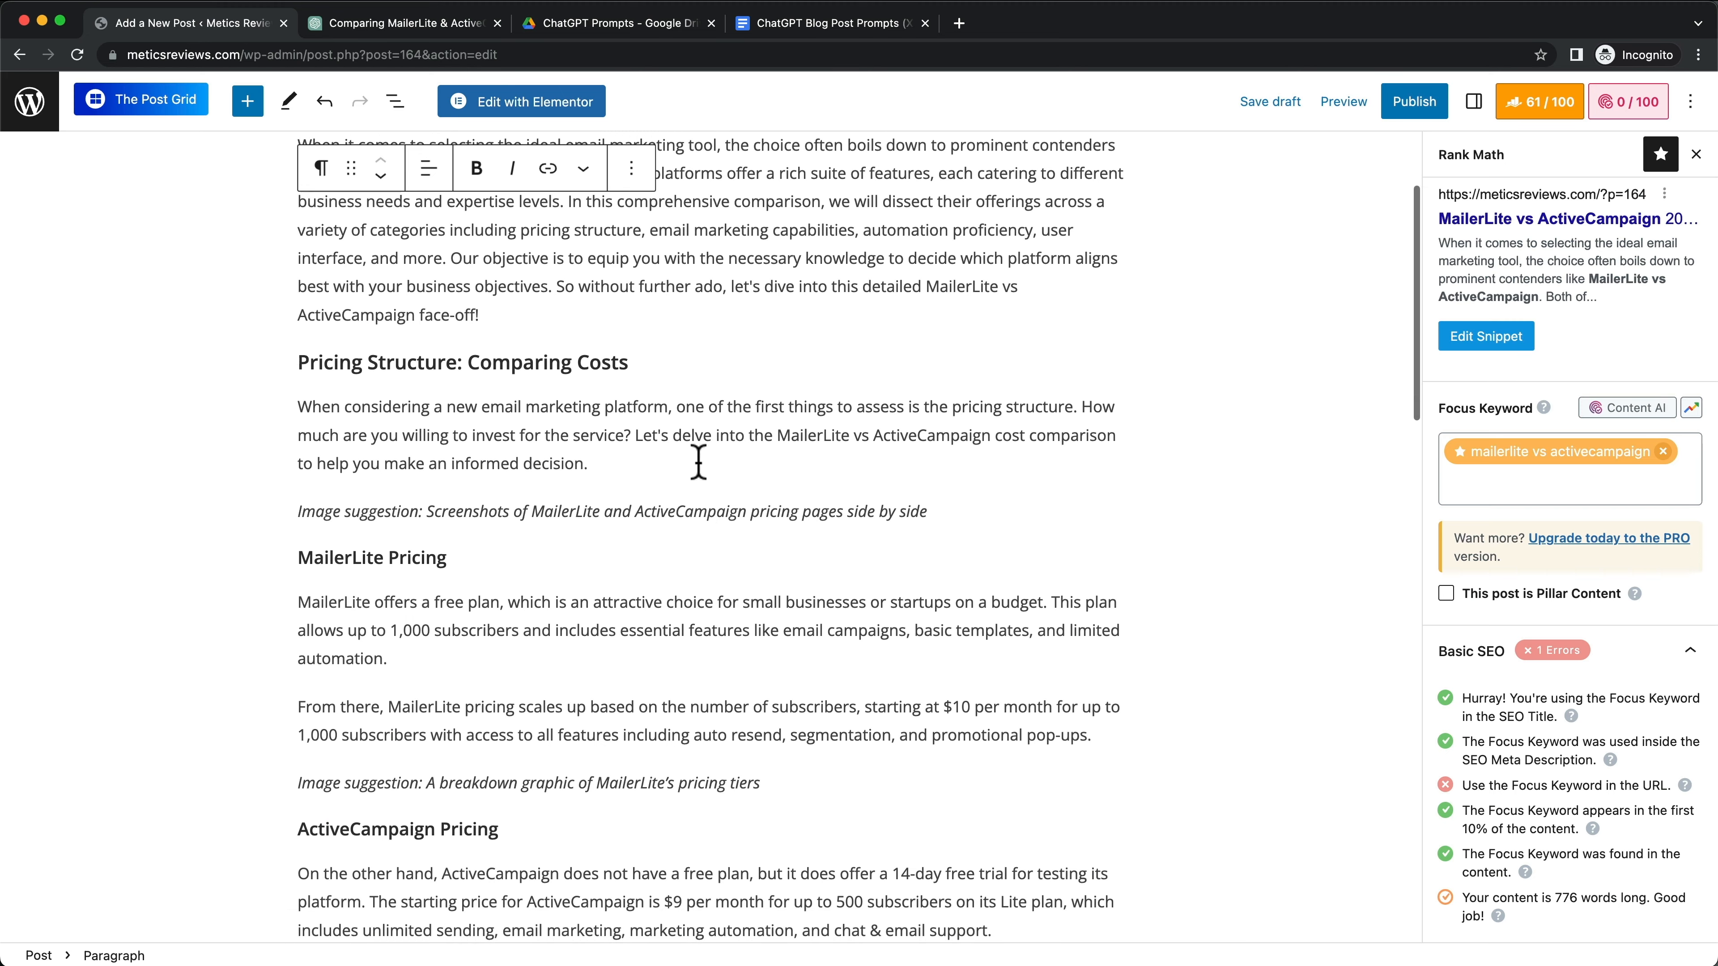
scroll(663, 518, down, 3)
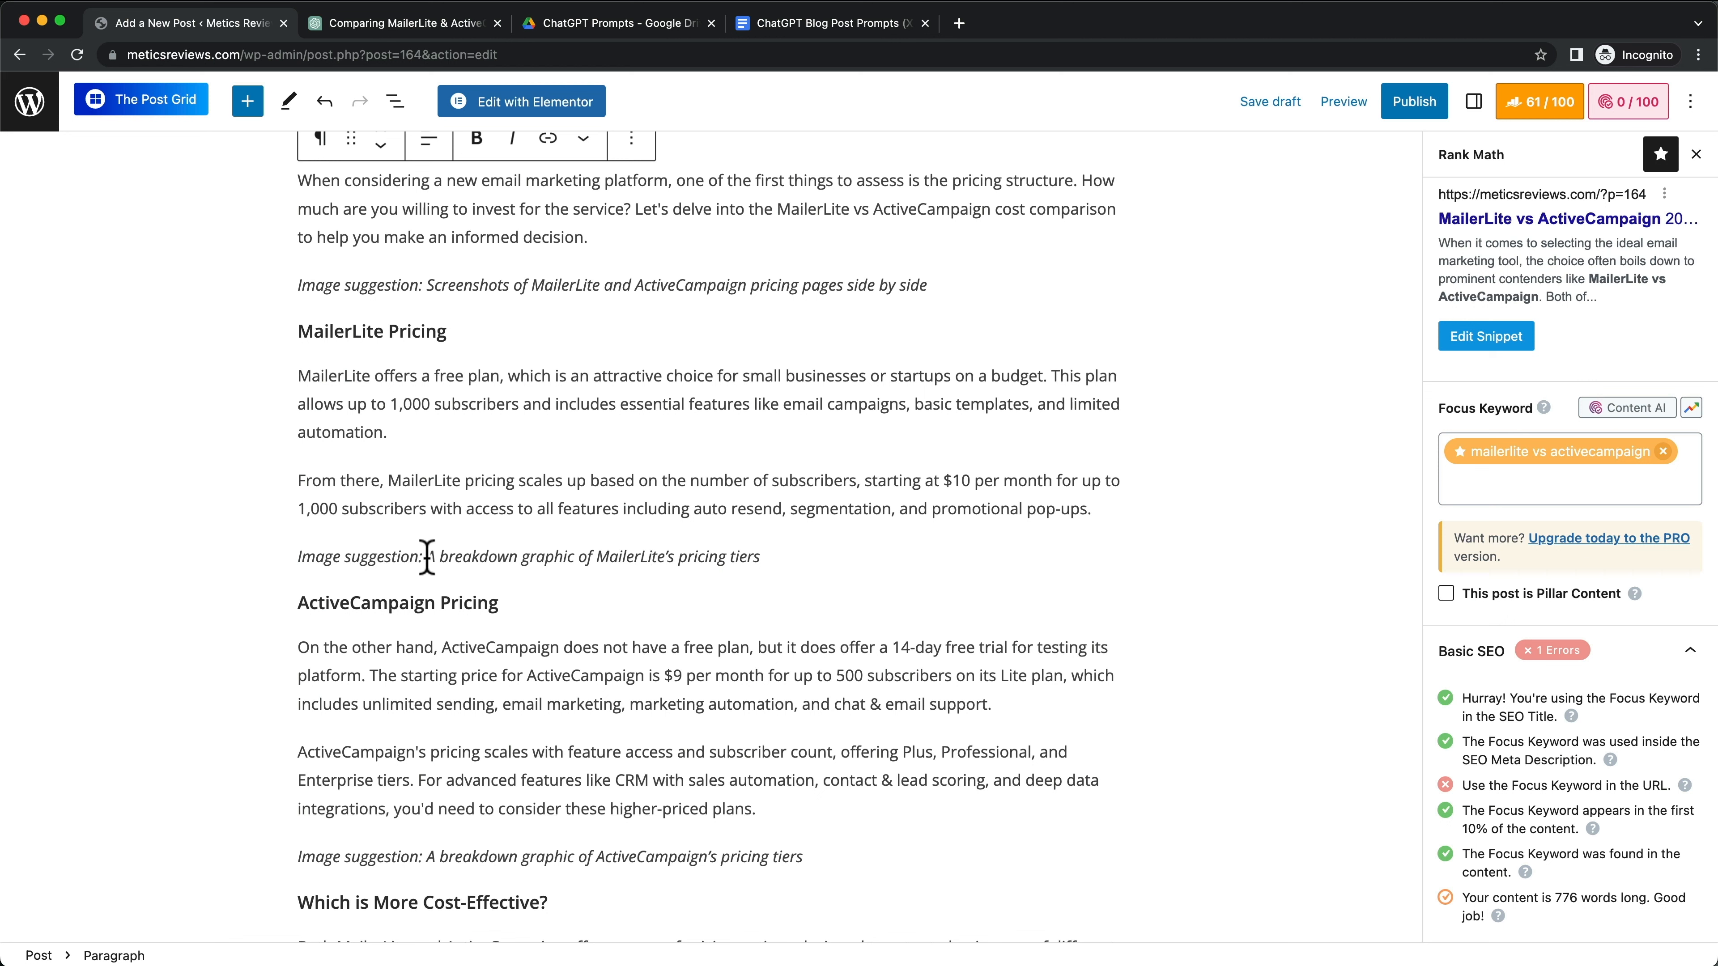
drag(427, 556, 788, 558)
click(791, 559)
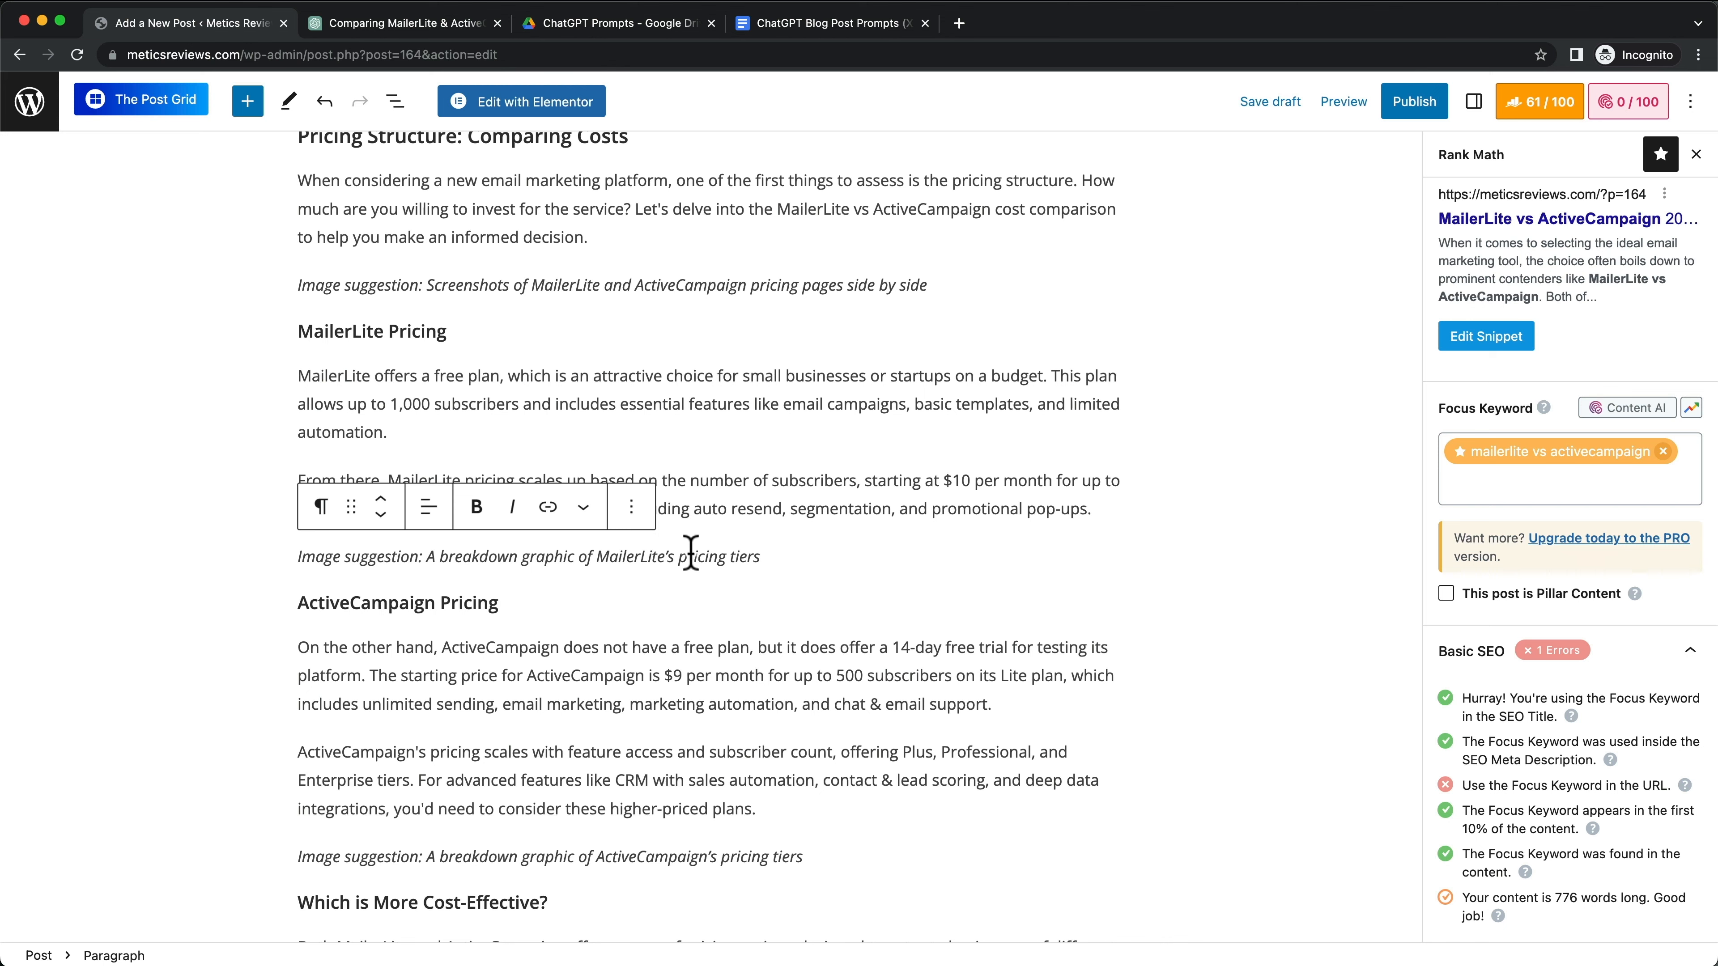
Step: Search Google for "mailerlite" in a new browser tab, open the MailerLite site's Pricing page and accept all cookies
click(961, 23)
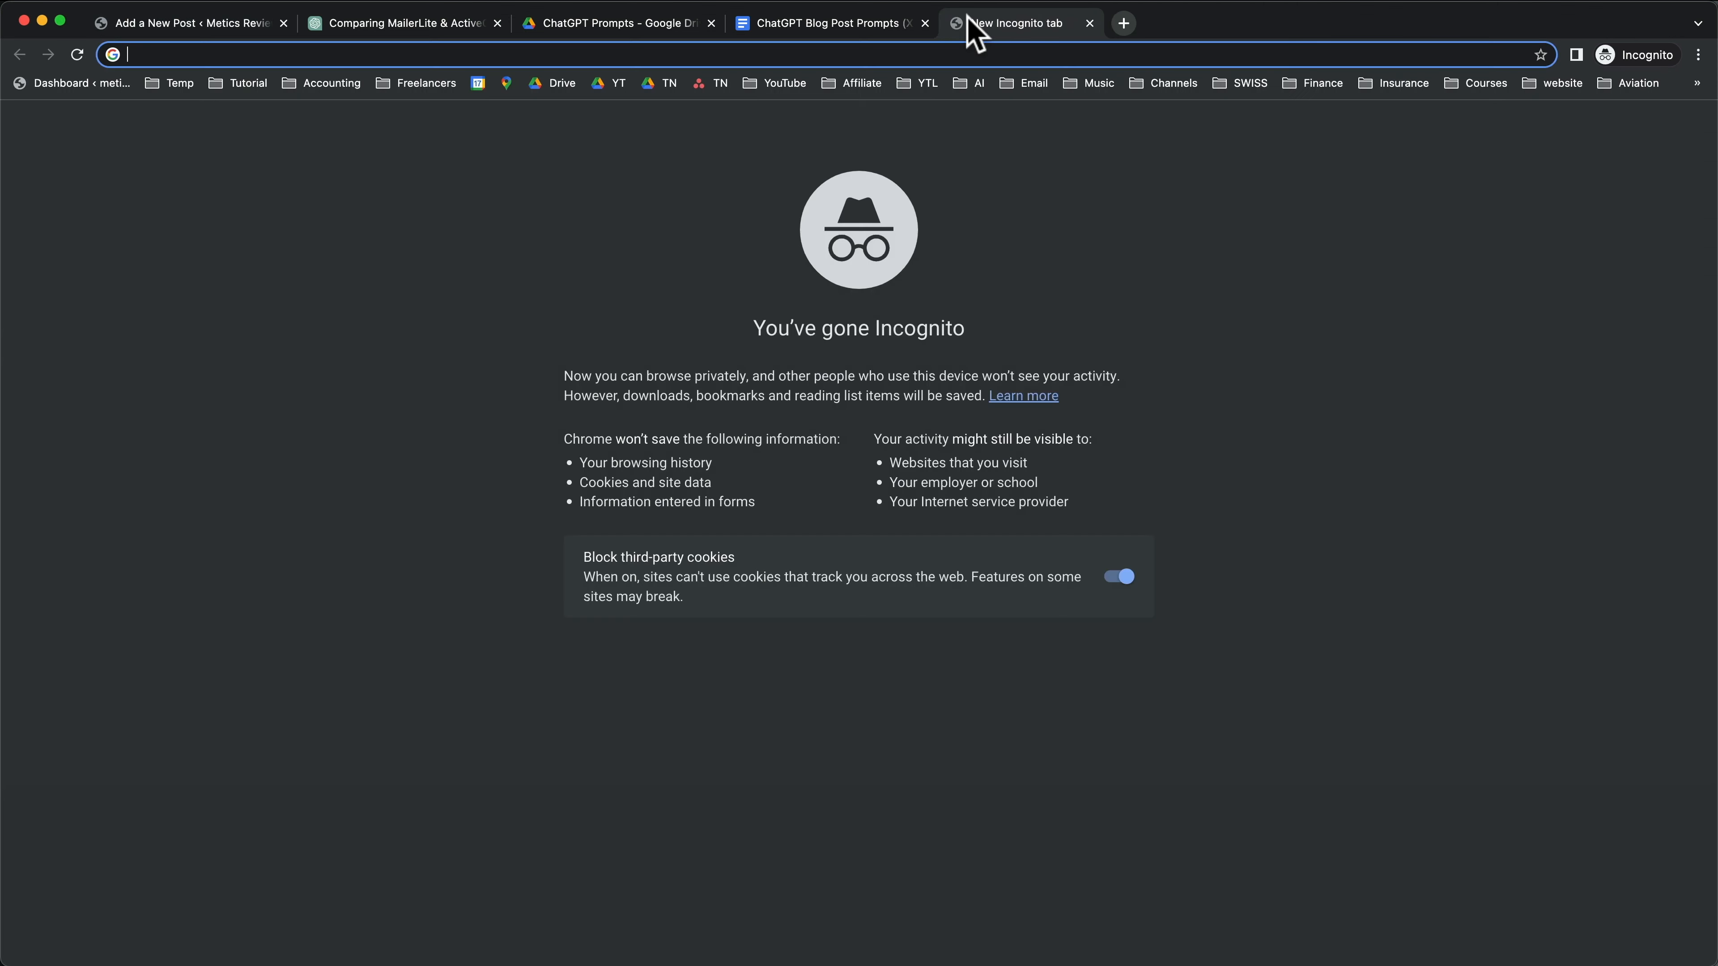
text(mailerlite)
key(Delete)
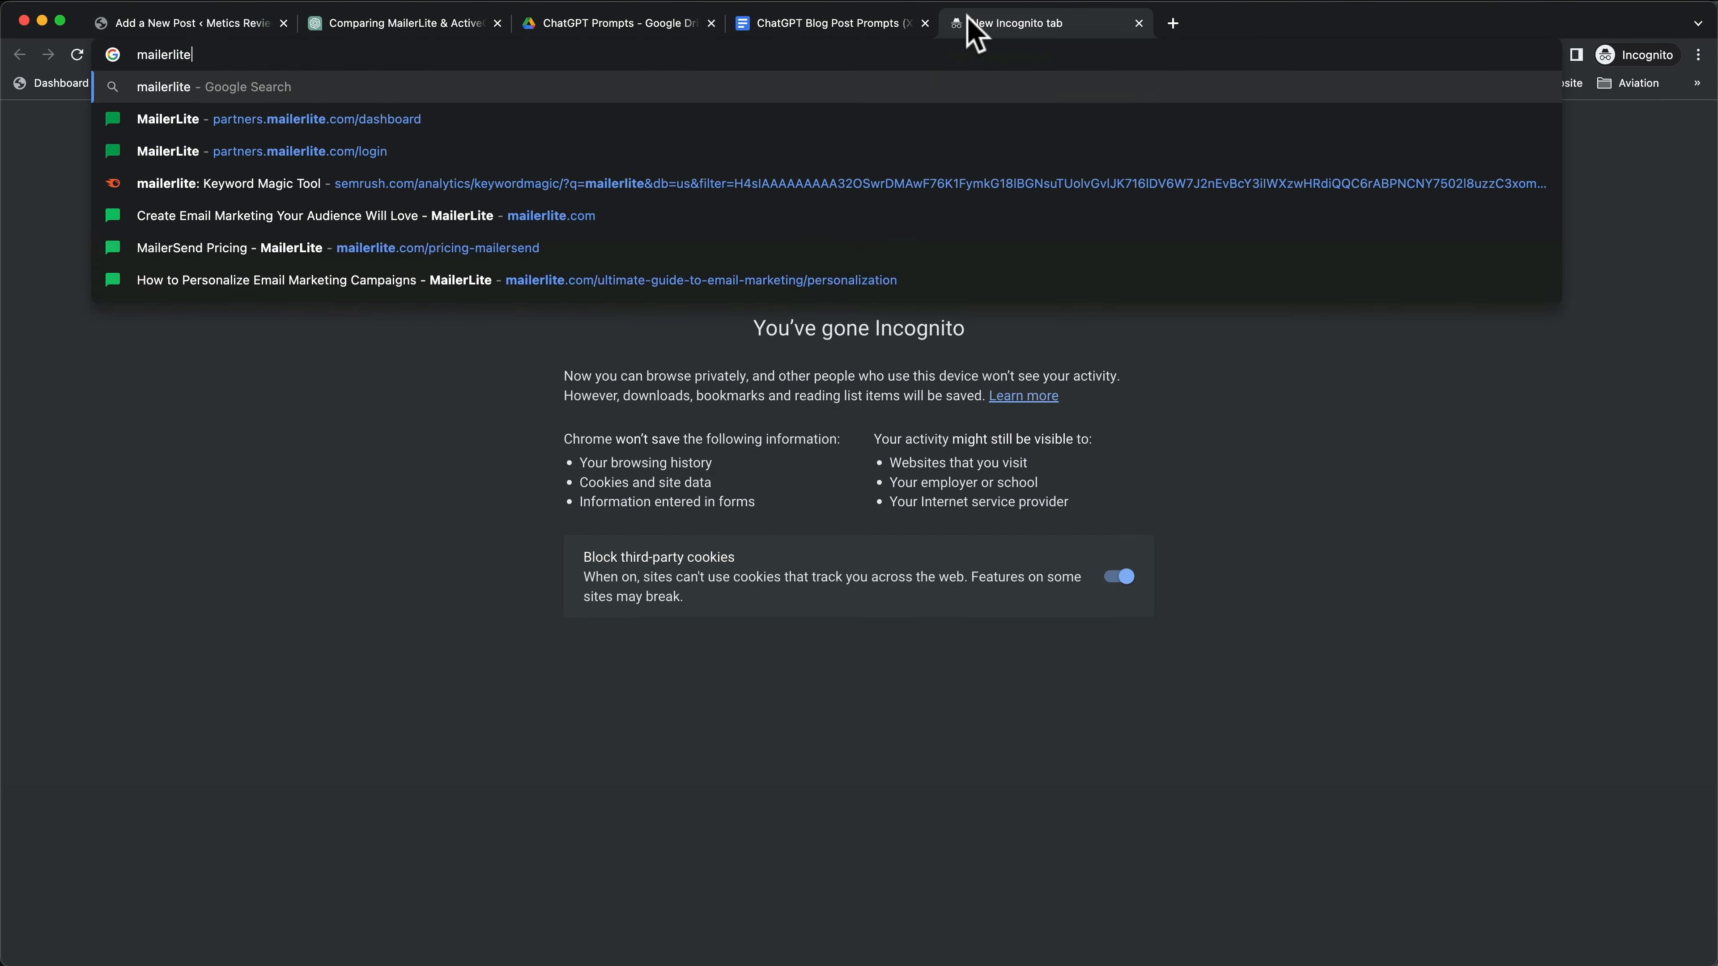
key(Return)
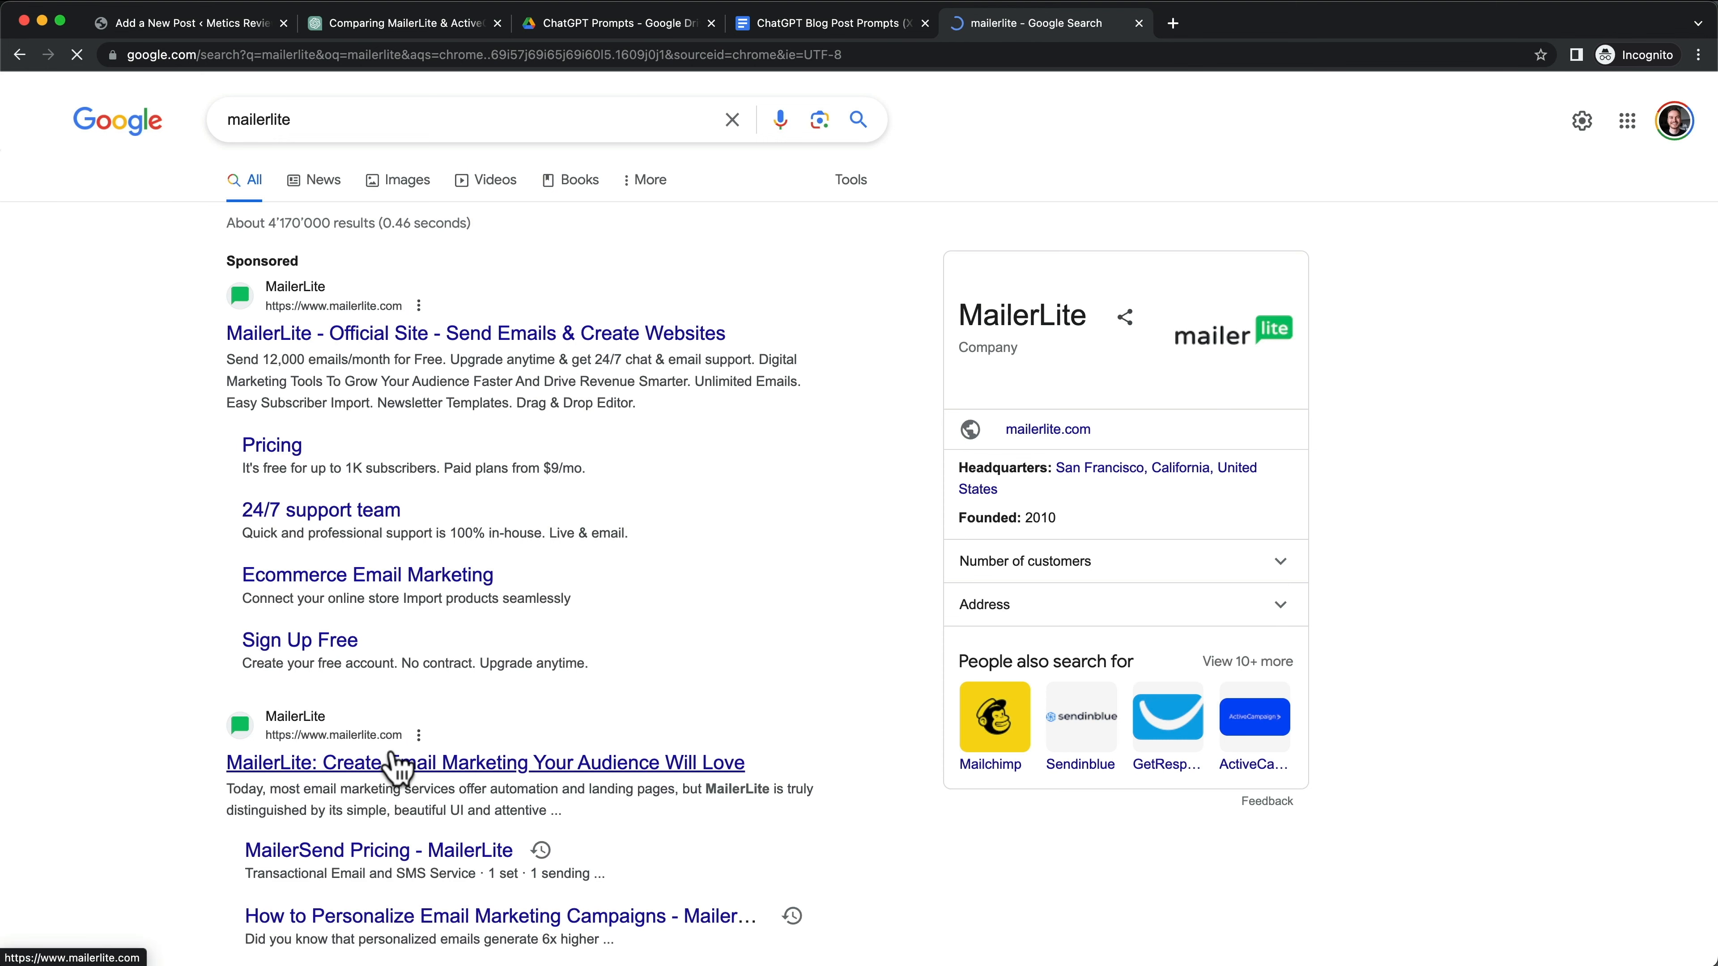
click(396, 763)
click(694, 117)
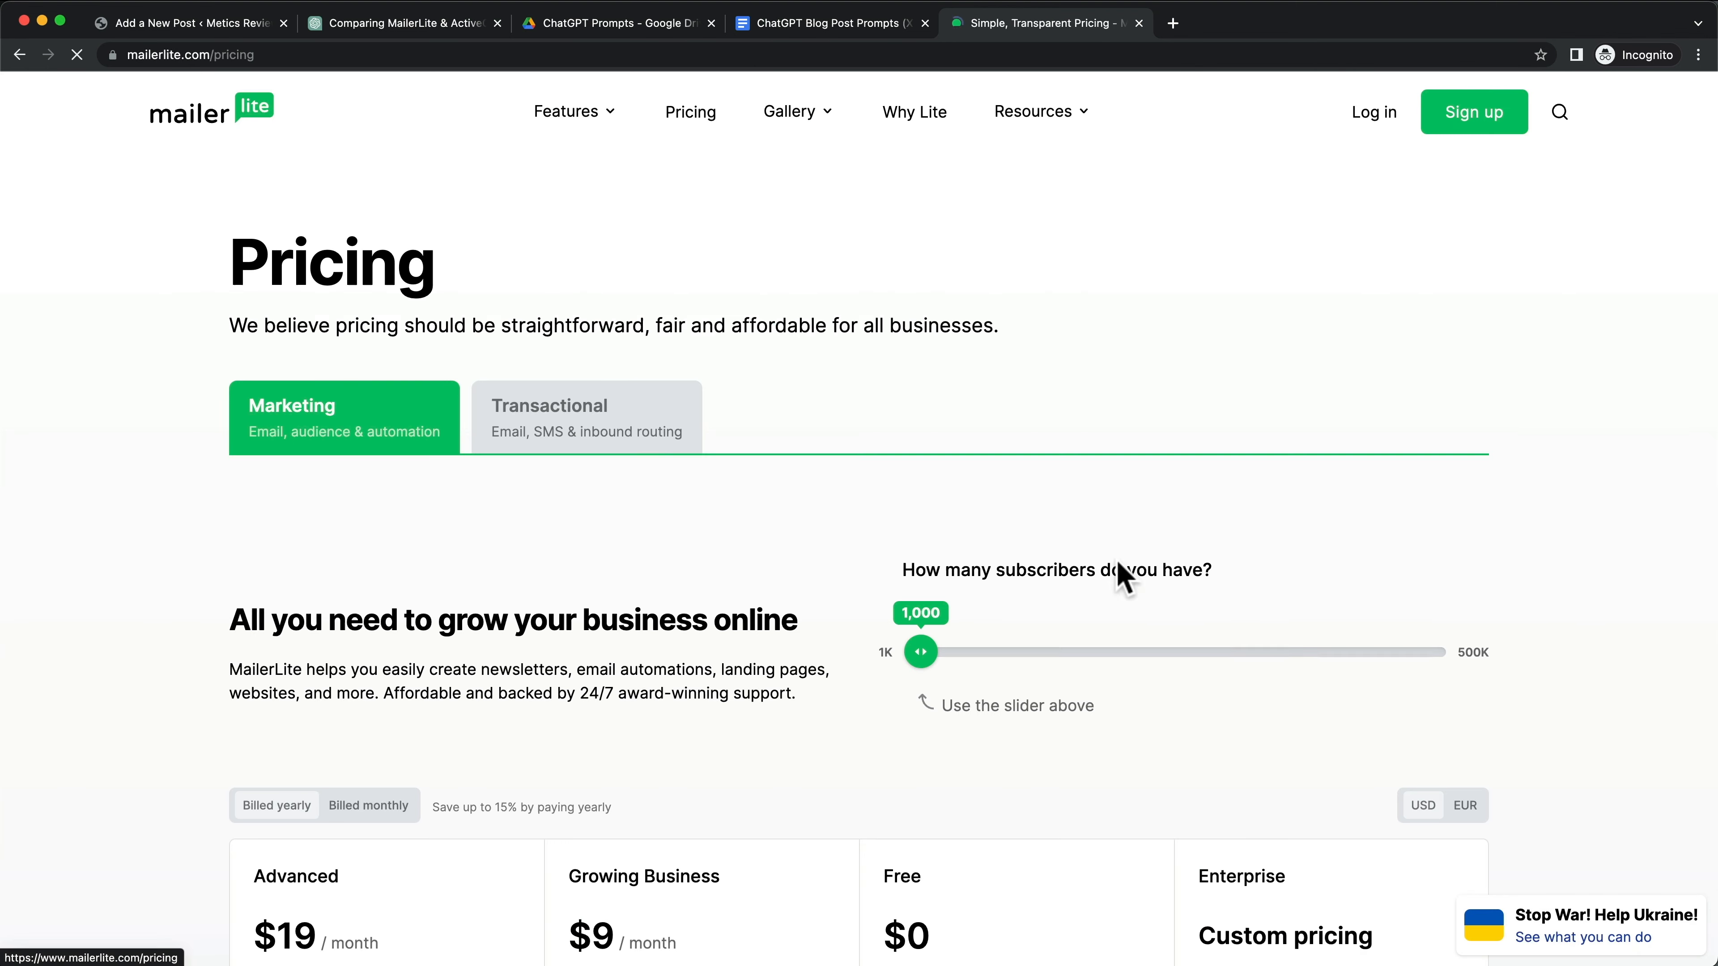
scroll(1020, 542, down, 10)
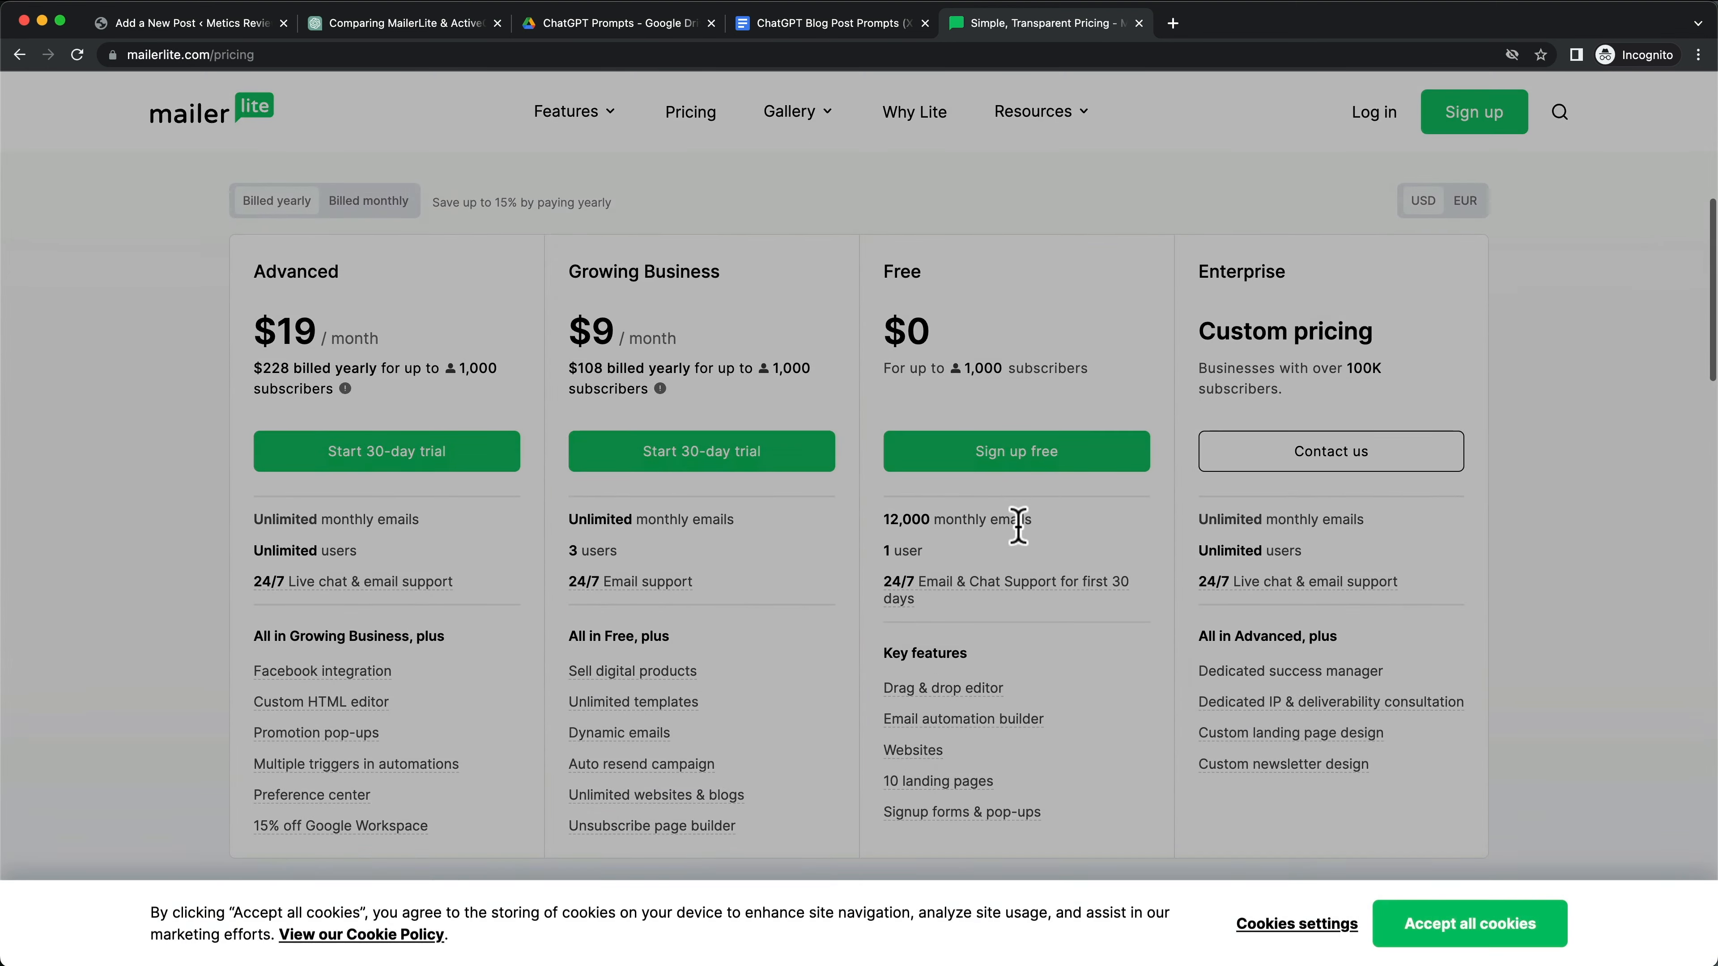
click(1472, 925)
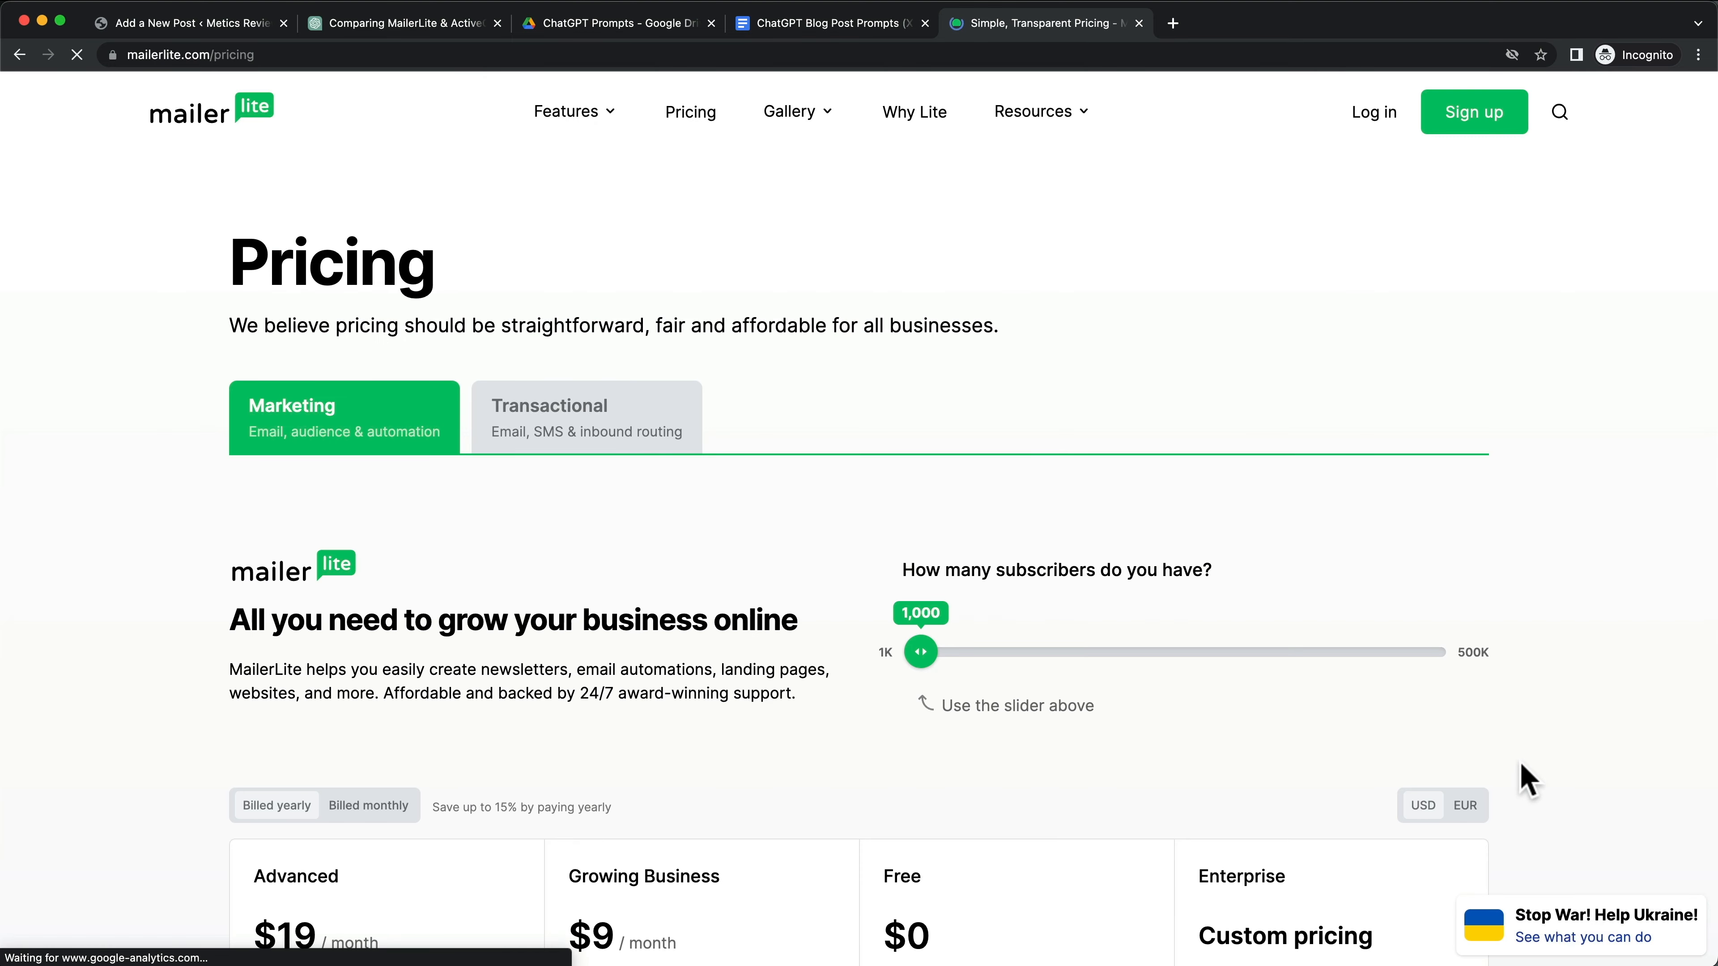
Step: Capture a screenshot of MailerLite's pricing plans table and return to the WordPress post
key(super+shift+4)
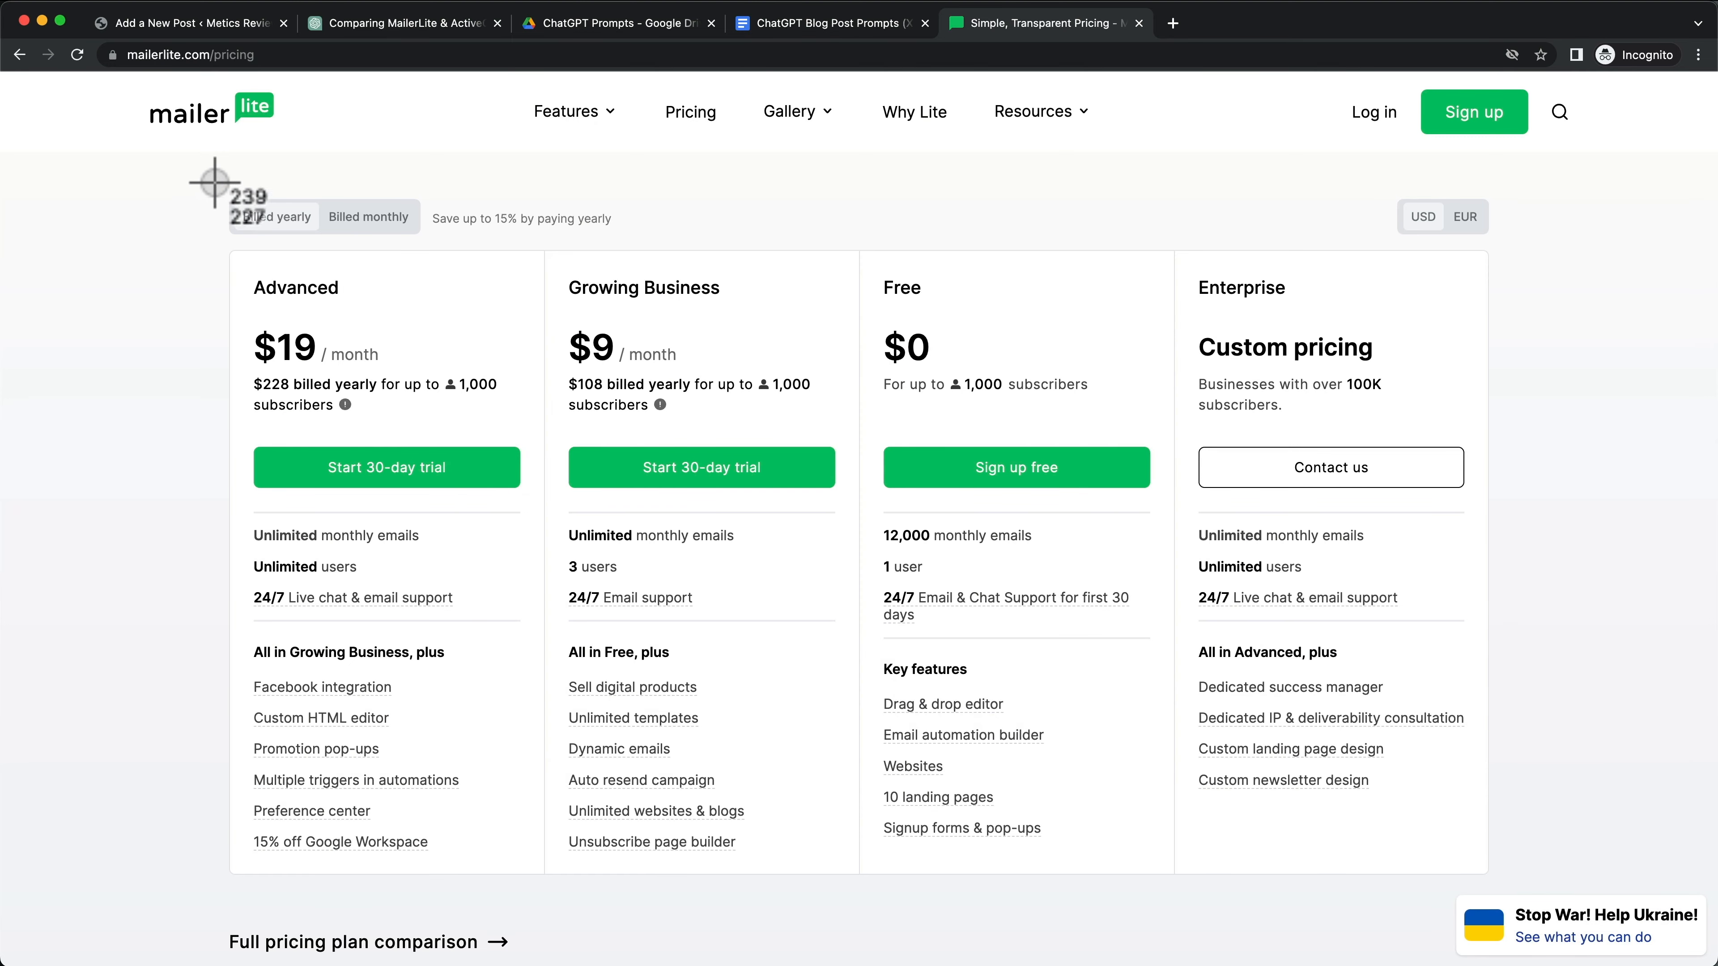
drag(213, 180, 1203, 819)
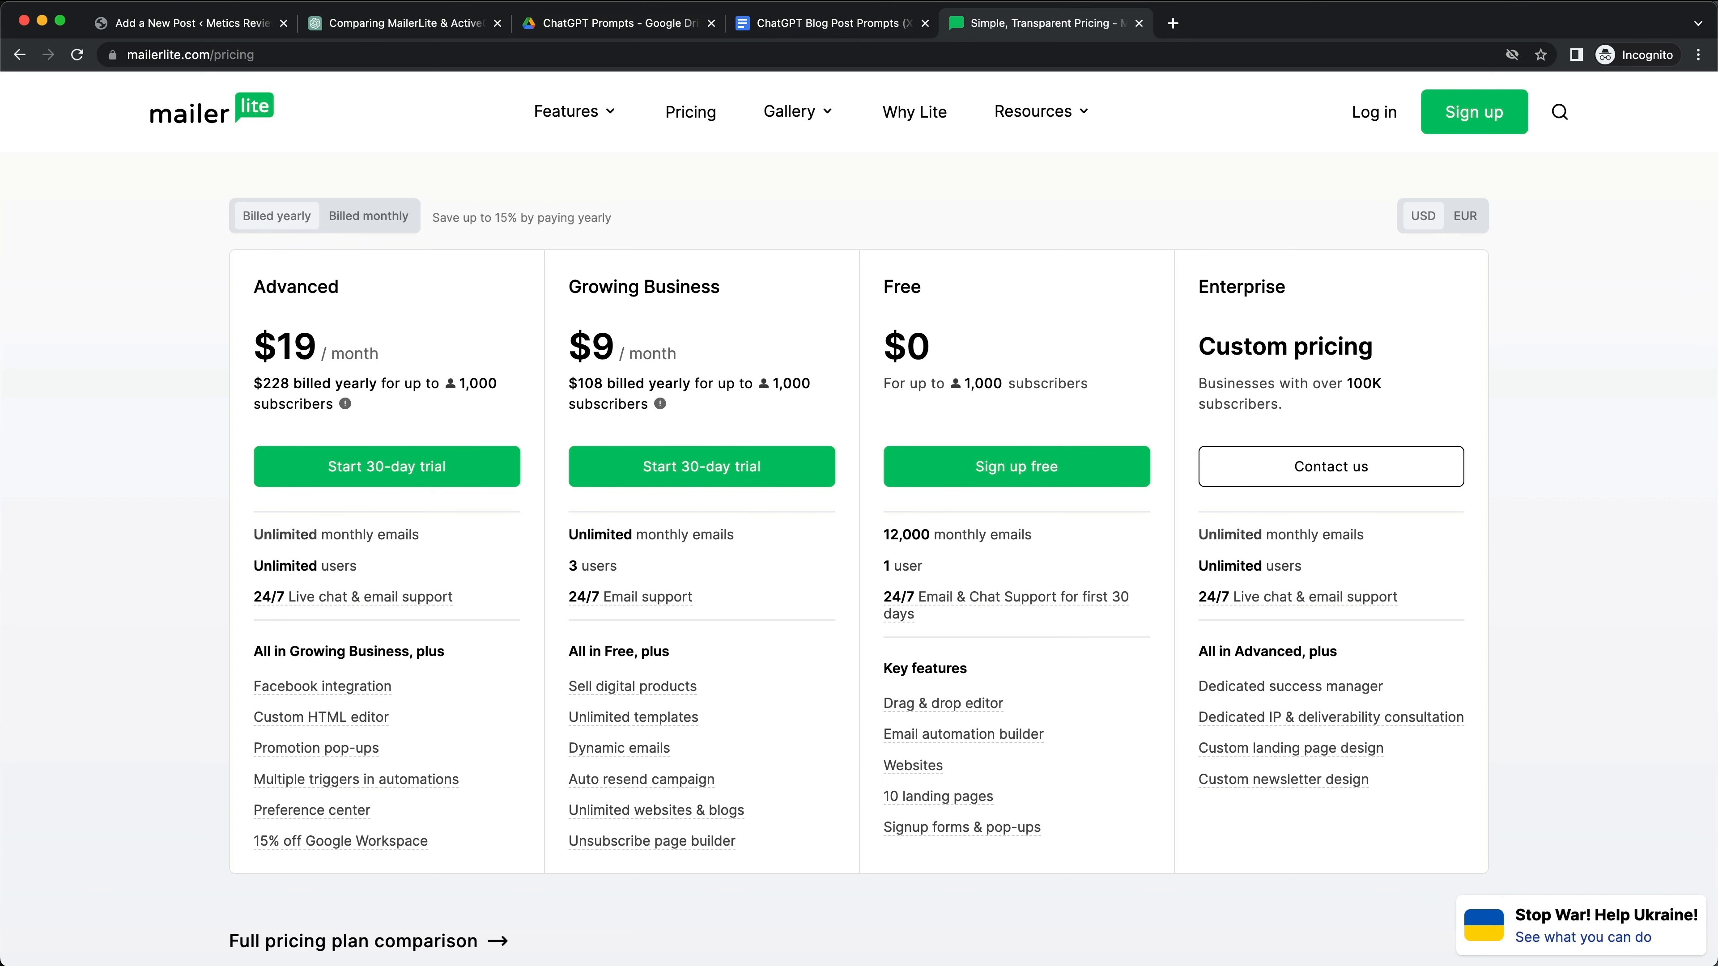
click(230, 28)
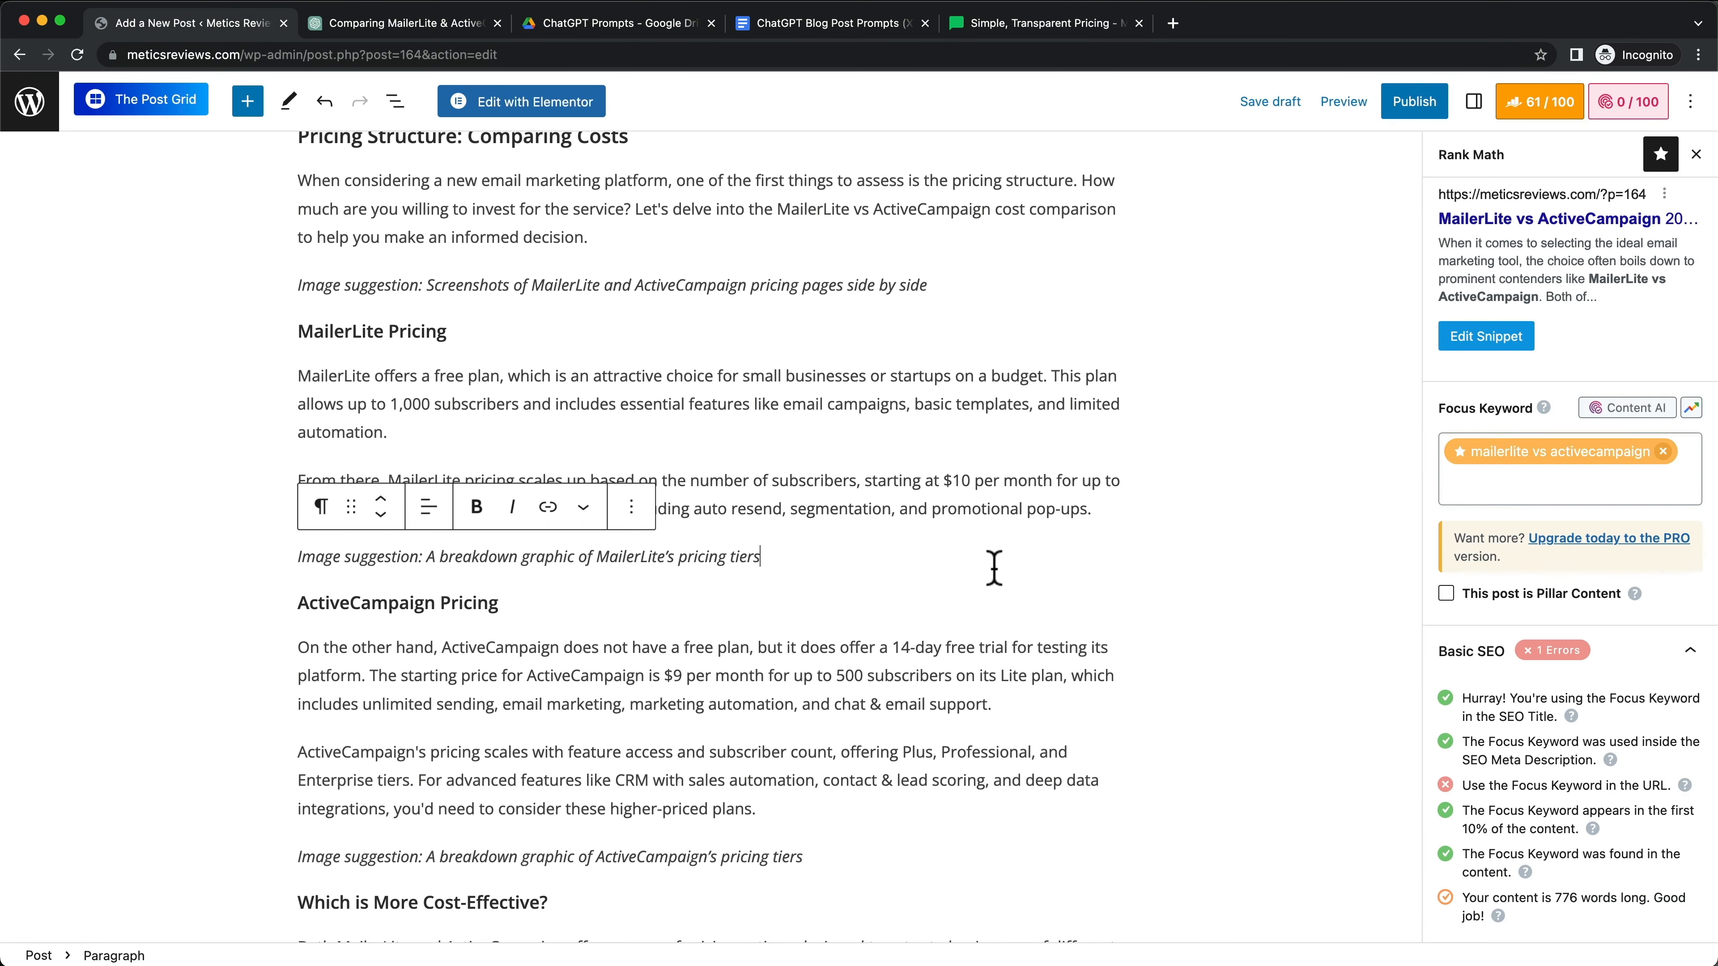
Step: Insert the pricing screenshot at the end of the MailerLite Pricing section and delete the image suggestion line beneath it
drag(871, 749, 713, 536)
drag(712, 536, 713, 538)
scroll(522, 752, down, 1)
click(345, 775)
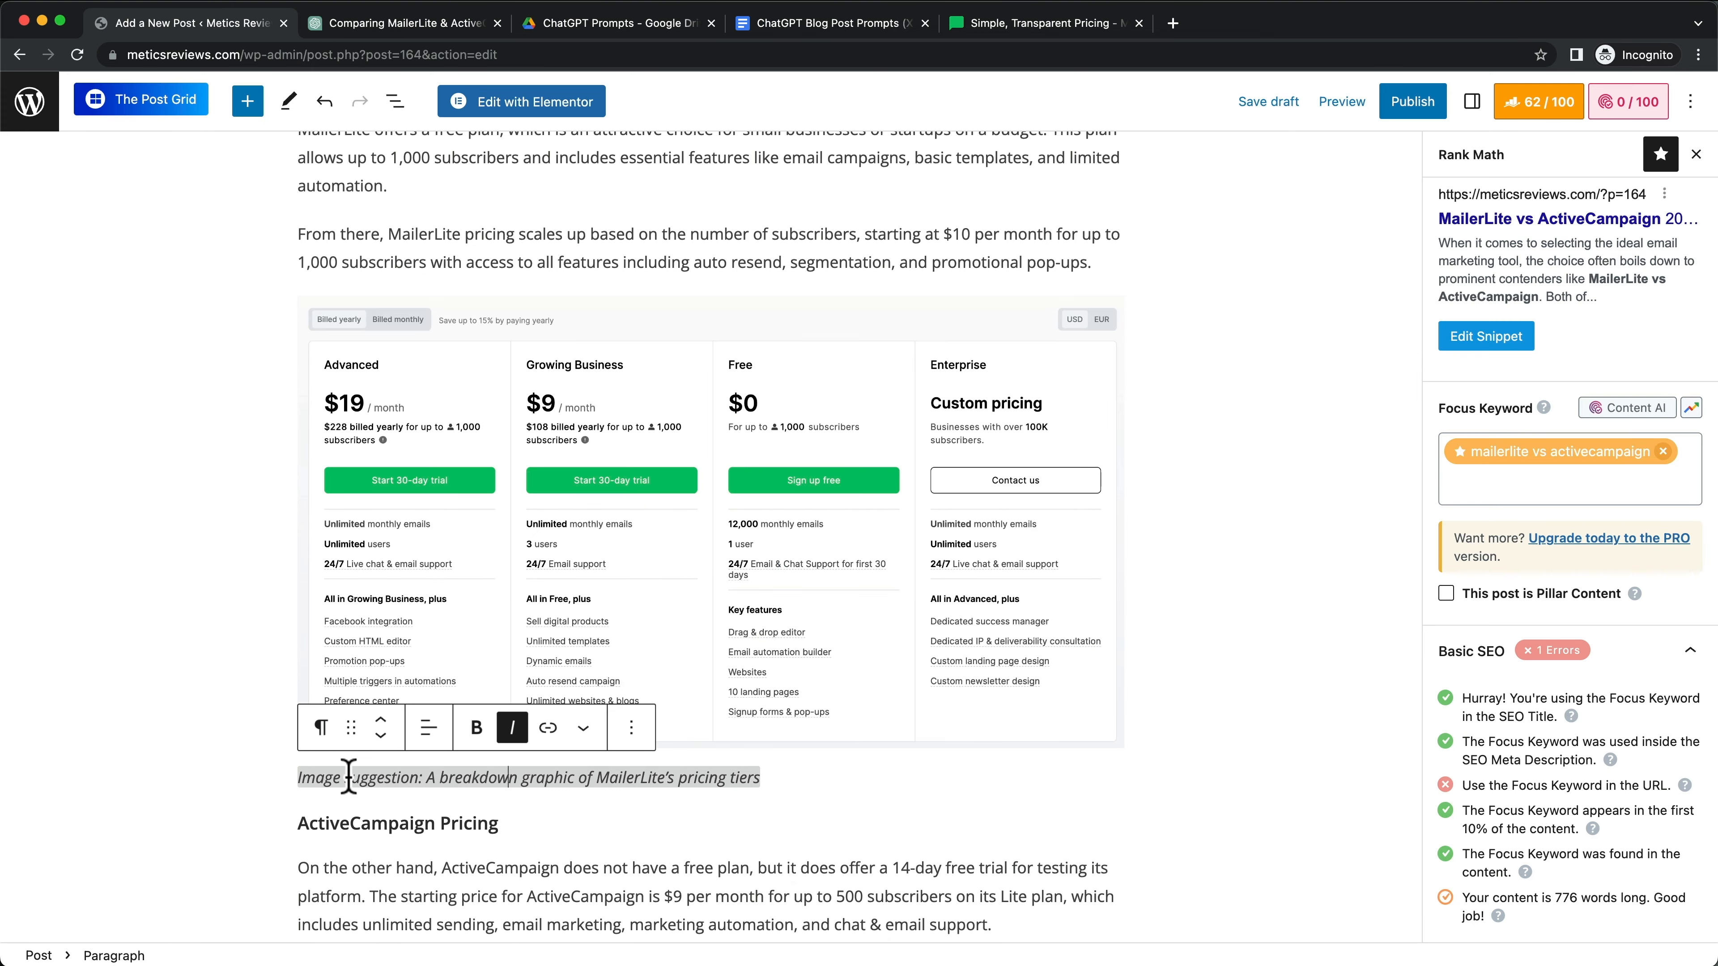
drag(301, 777, 760, 778)
key(BackSpace)
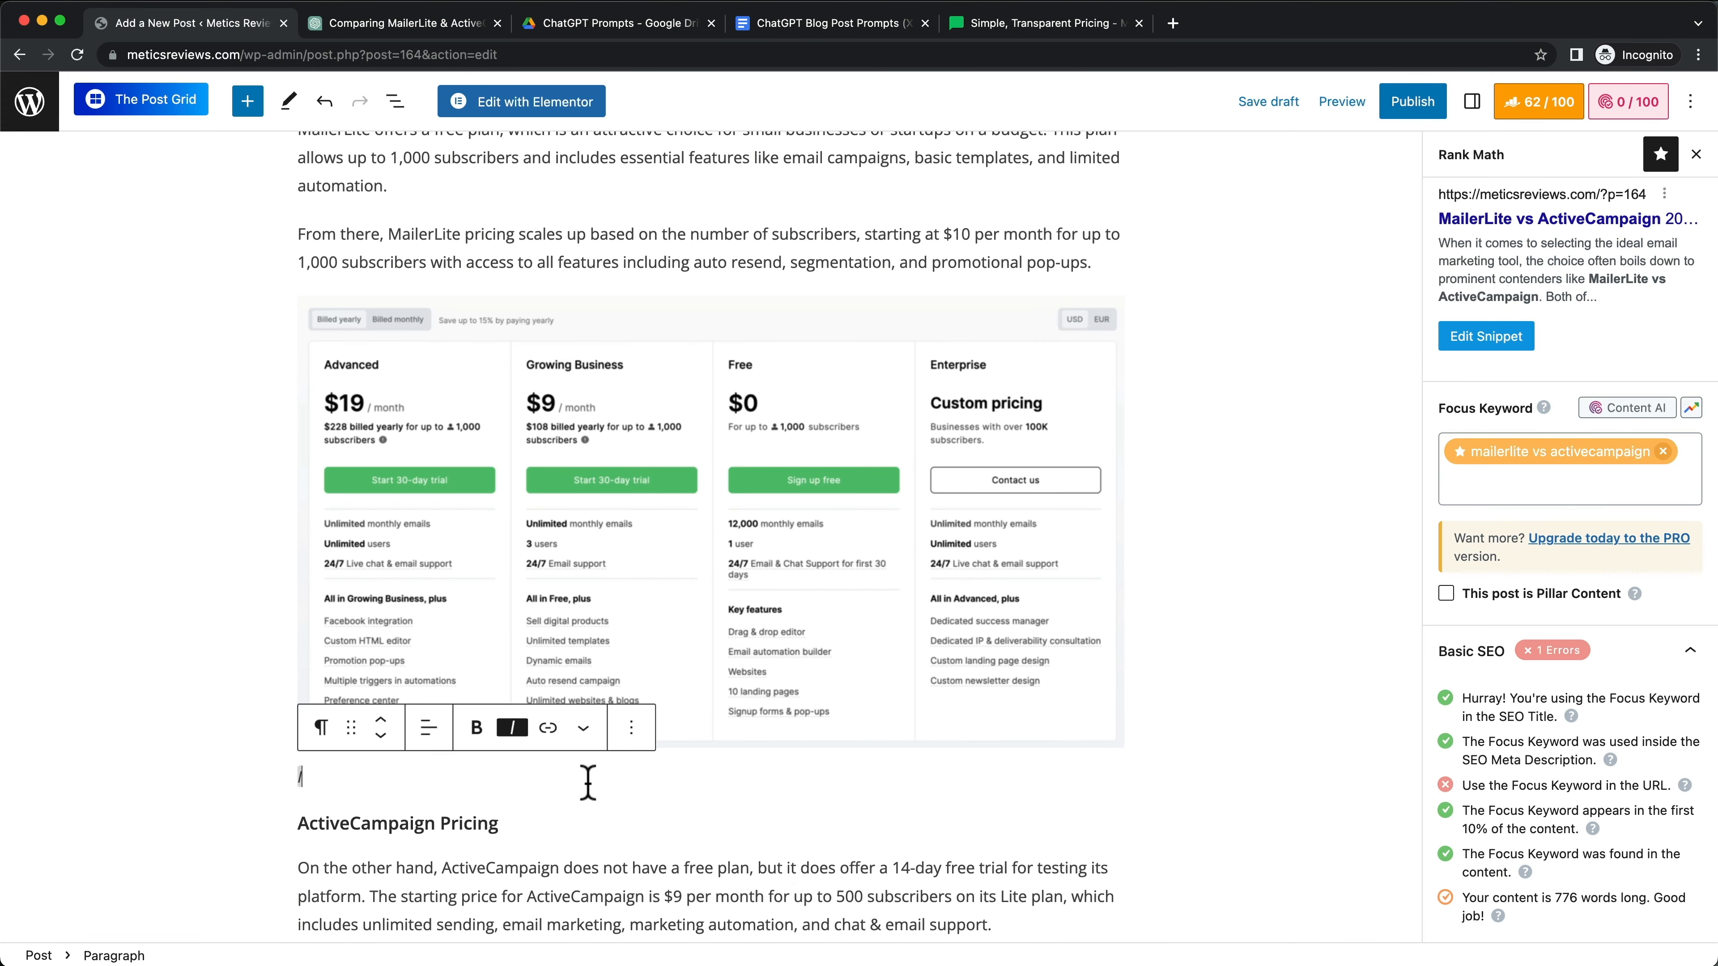
Step: Expand Rank Math's Additional checks and examine the item about using the focus keyword as image alt text
scroll(1135, 729, up, 3)
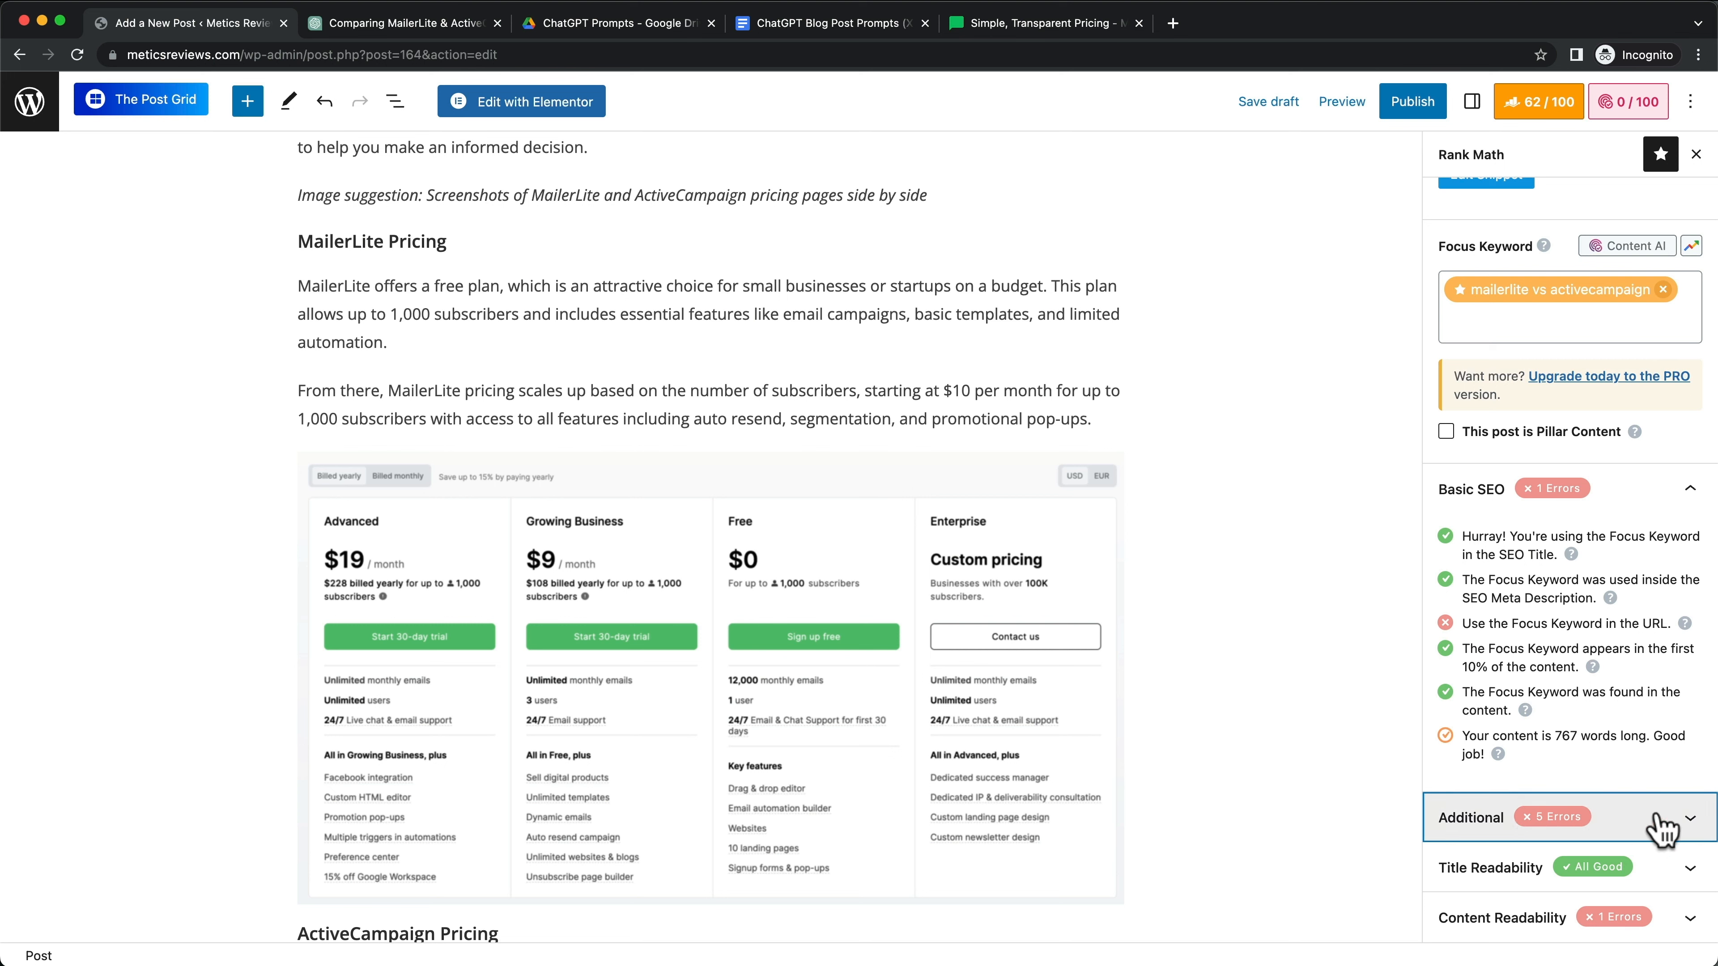
click(1695, 820)
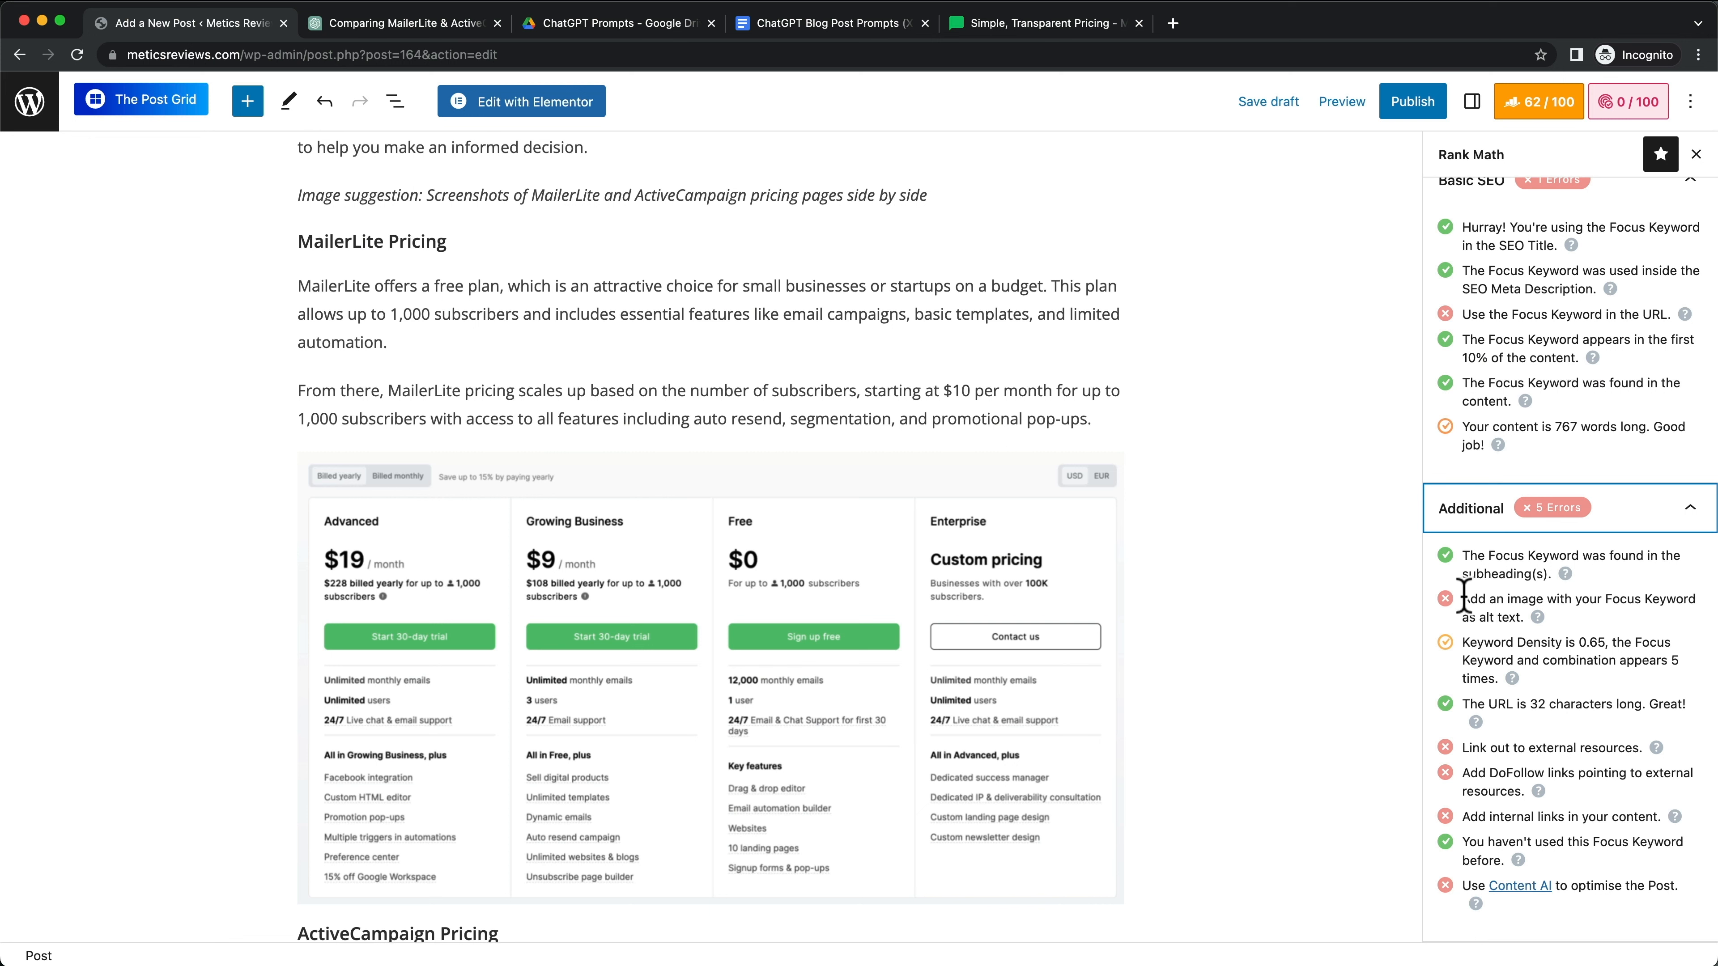
drag(1463, 598, 1532, 621)
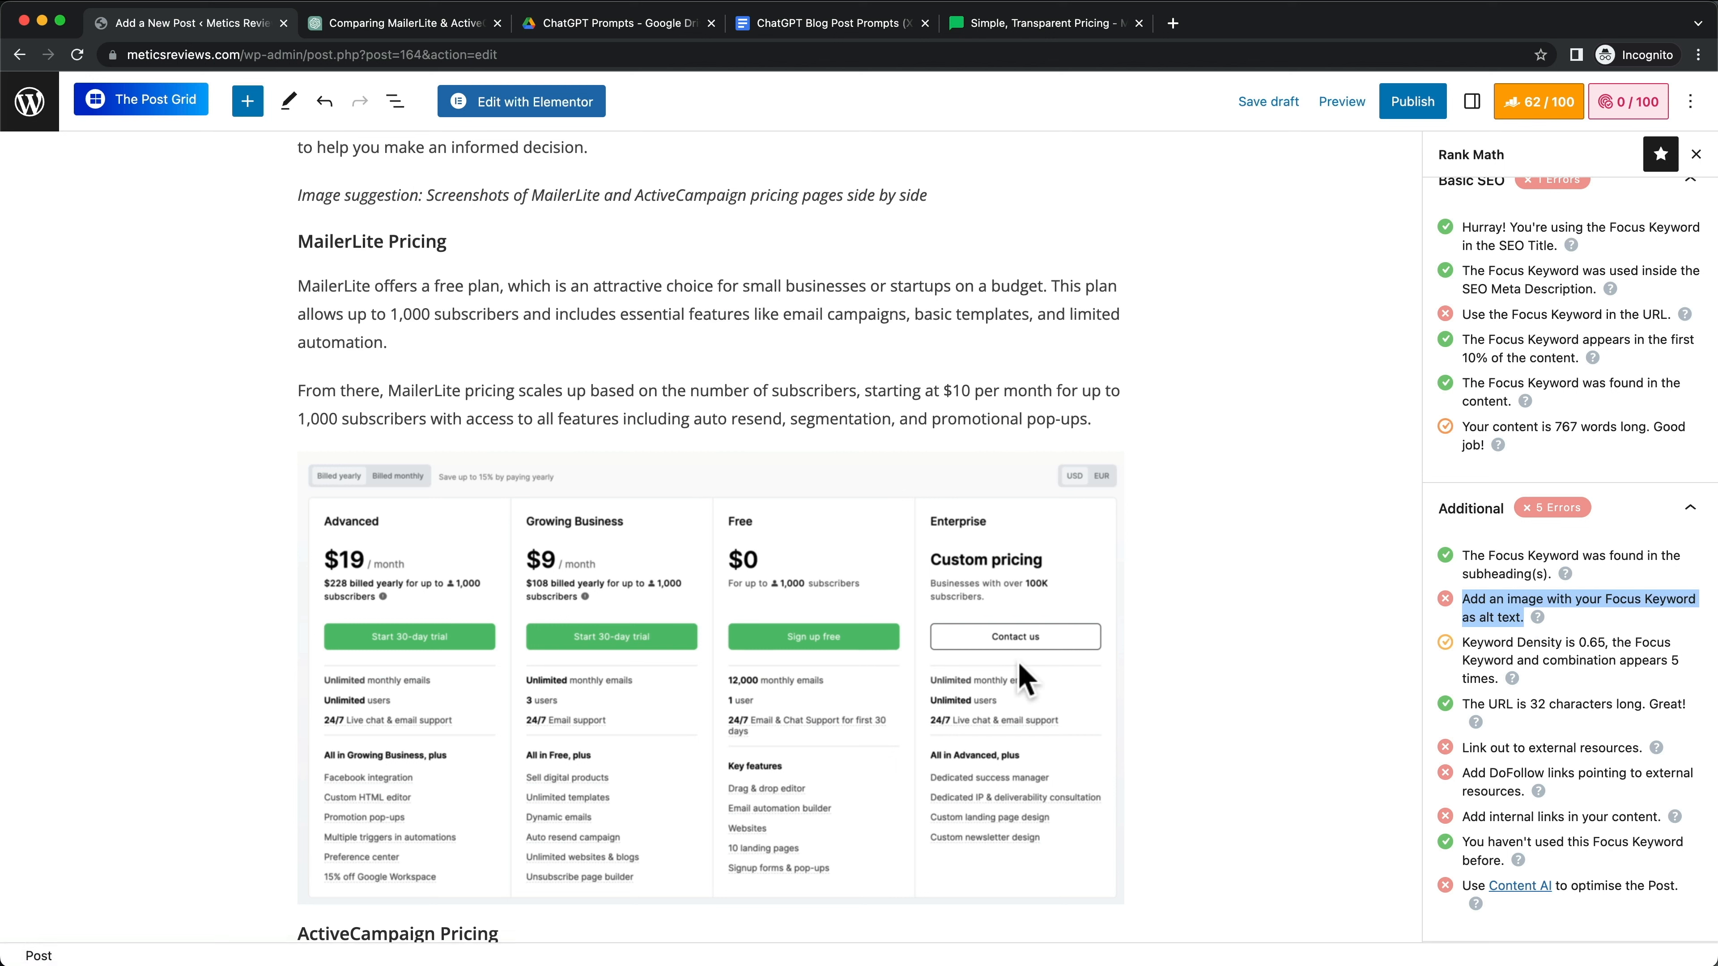
click(1378, 656)
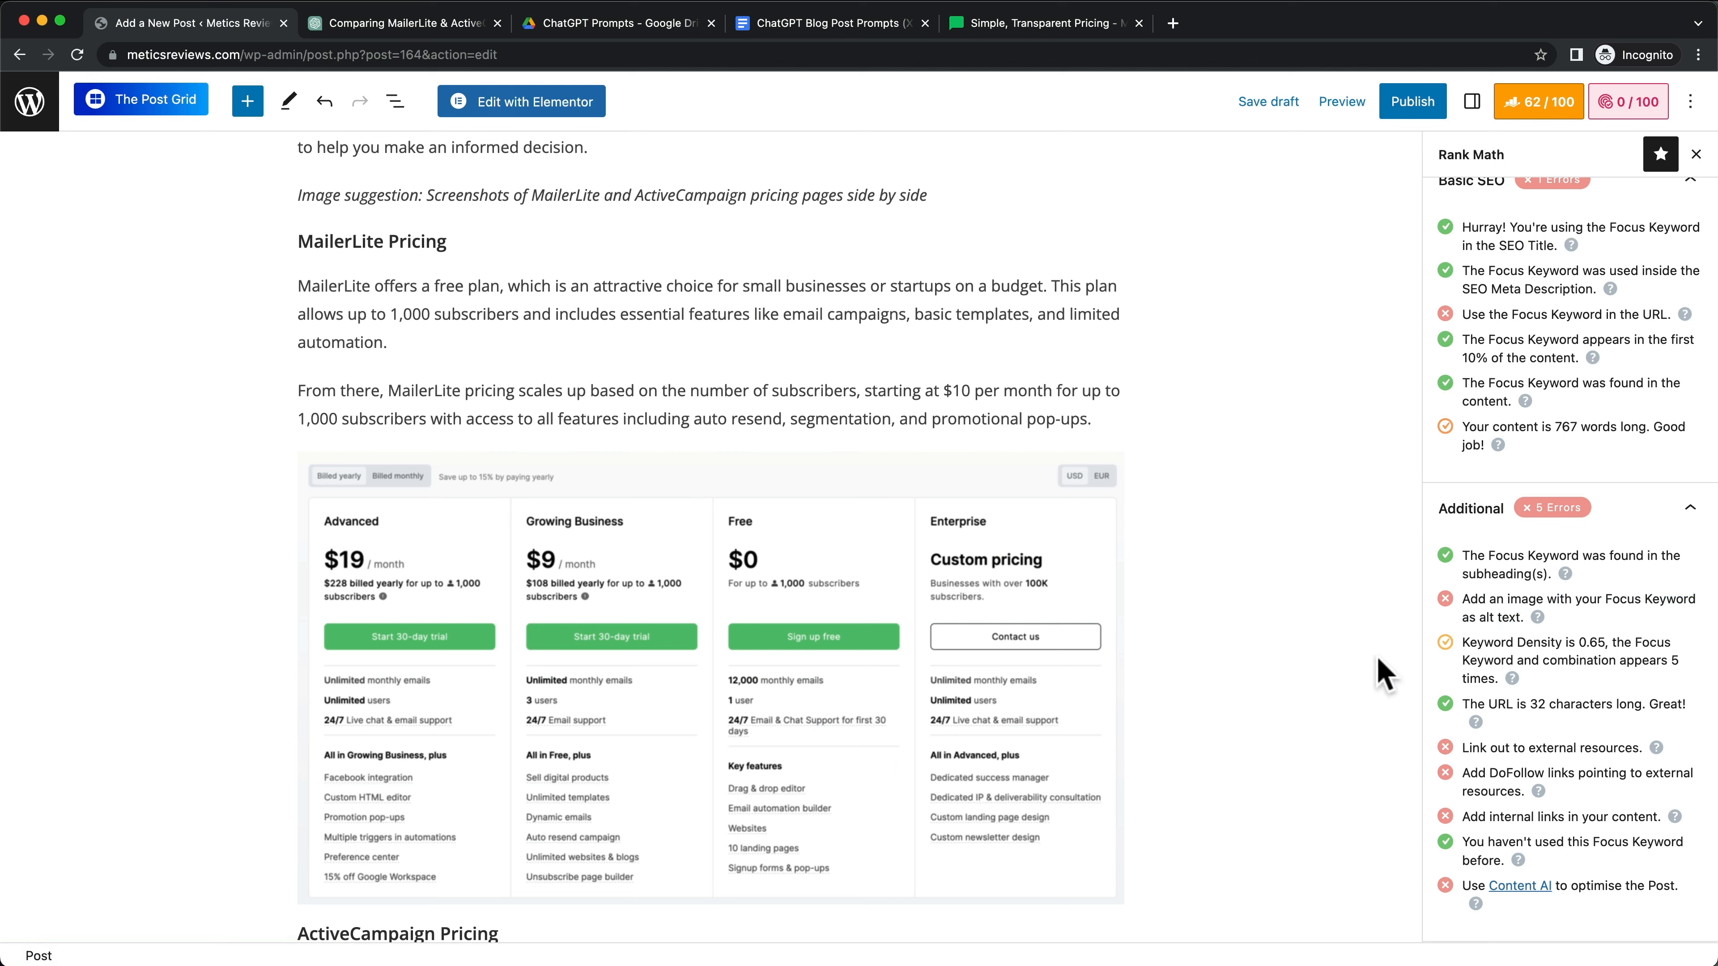
Step: Set the MailerLite pricing image's alt text to "Mailerlite vs ActiveCampaign Mailerlite Pricing"
click(1471, 108)
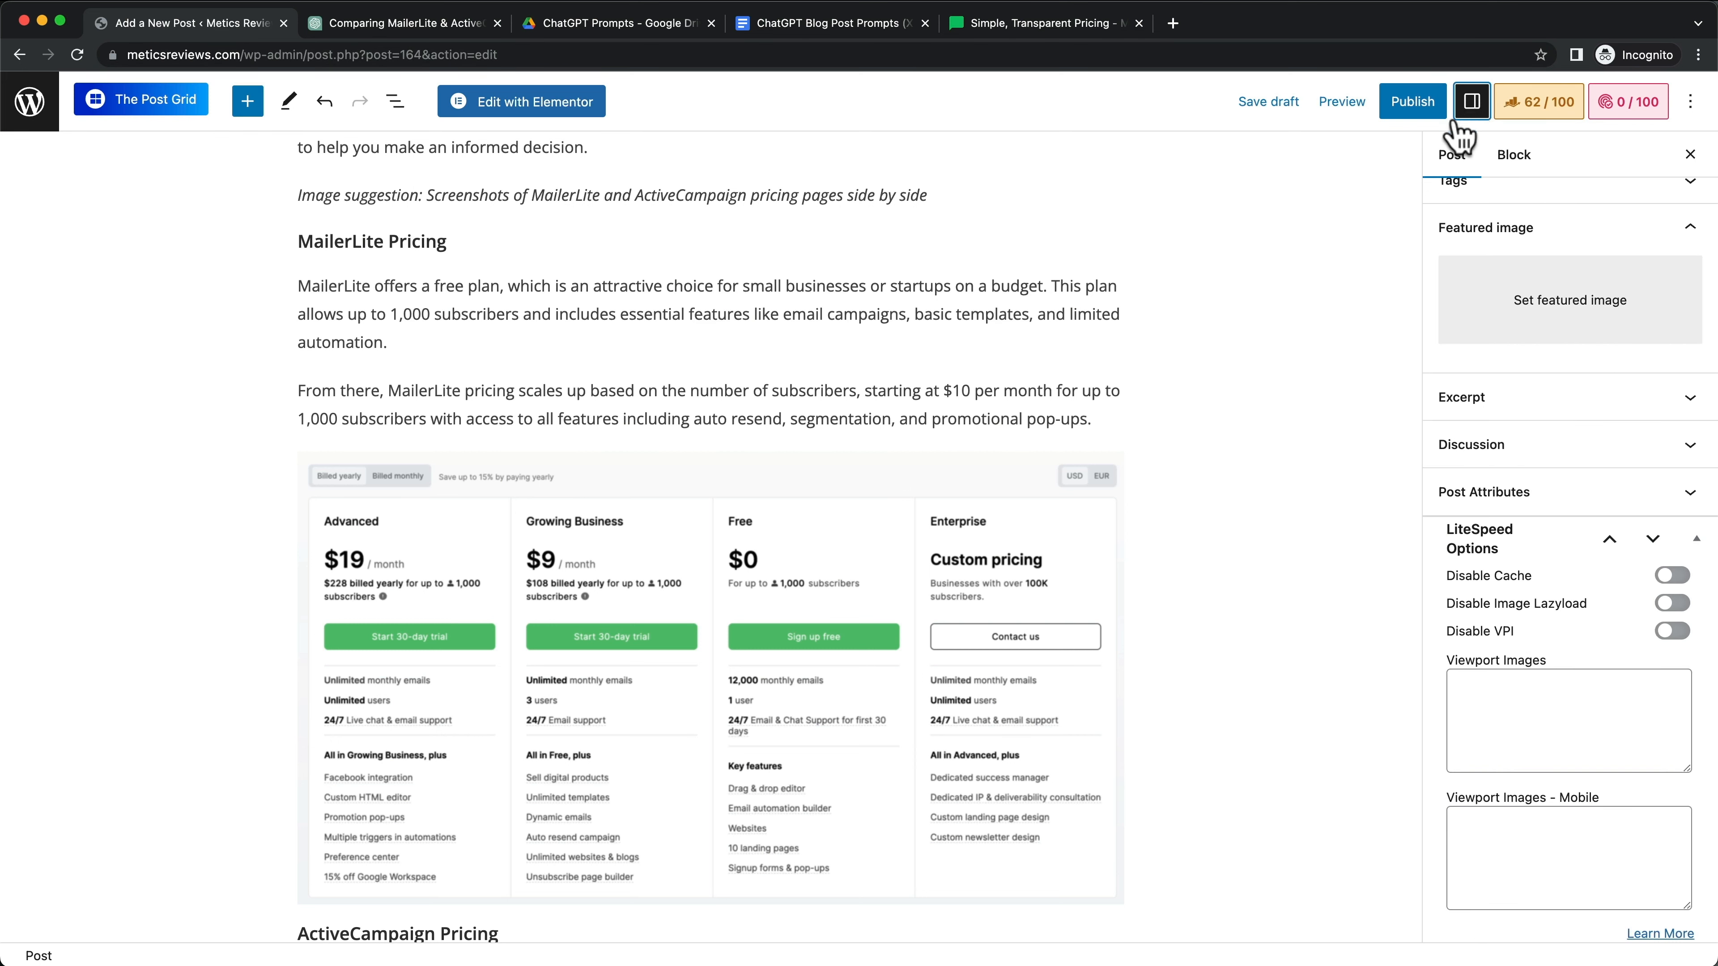
click(849, 611)
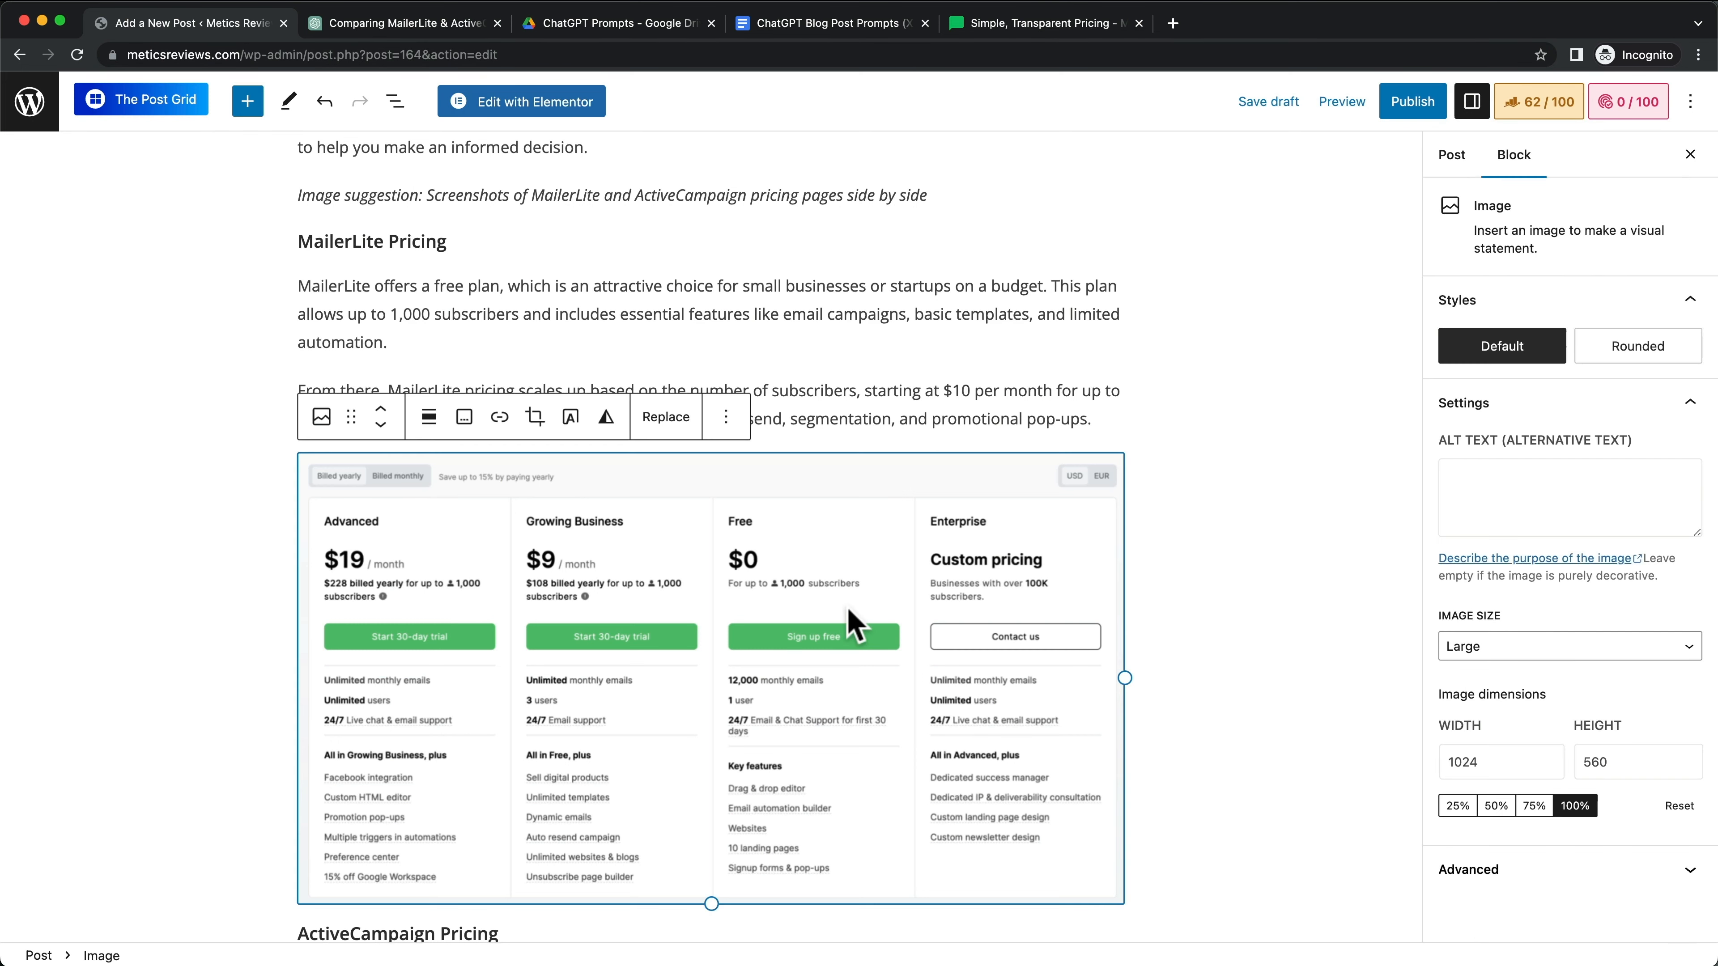
click(1488, 483)
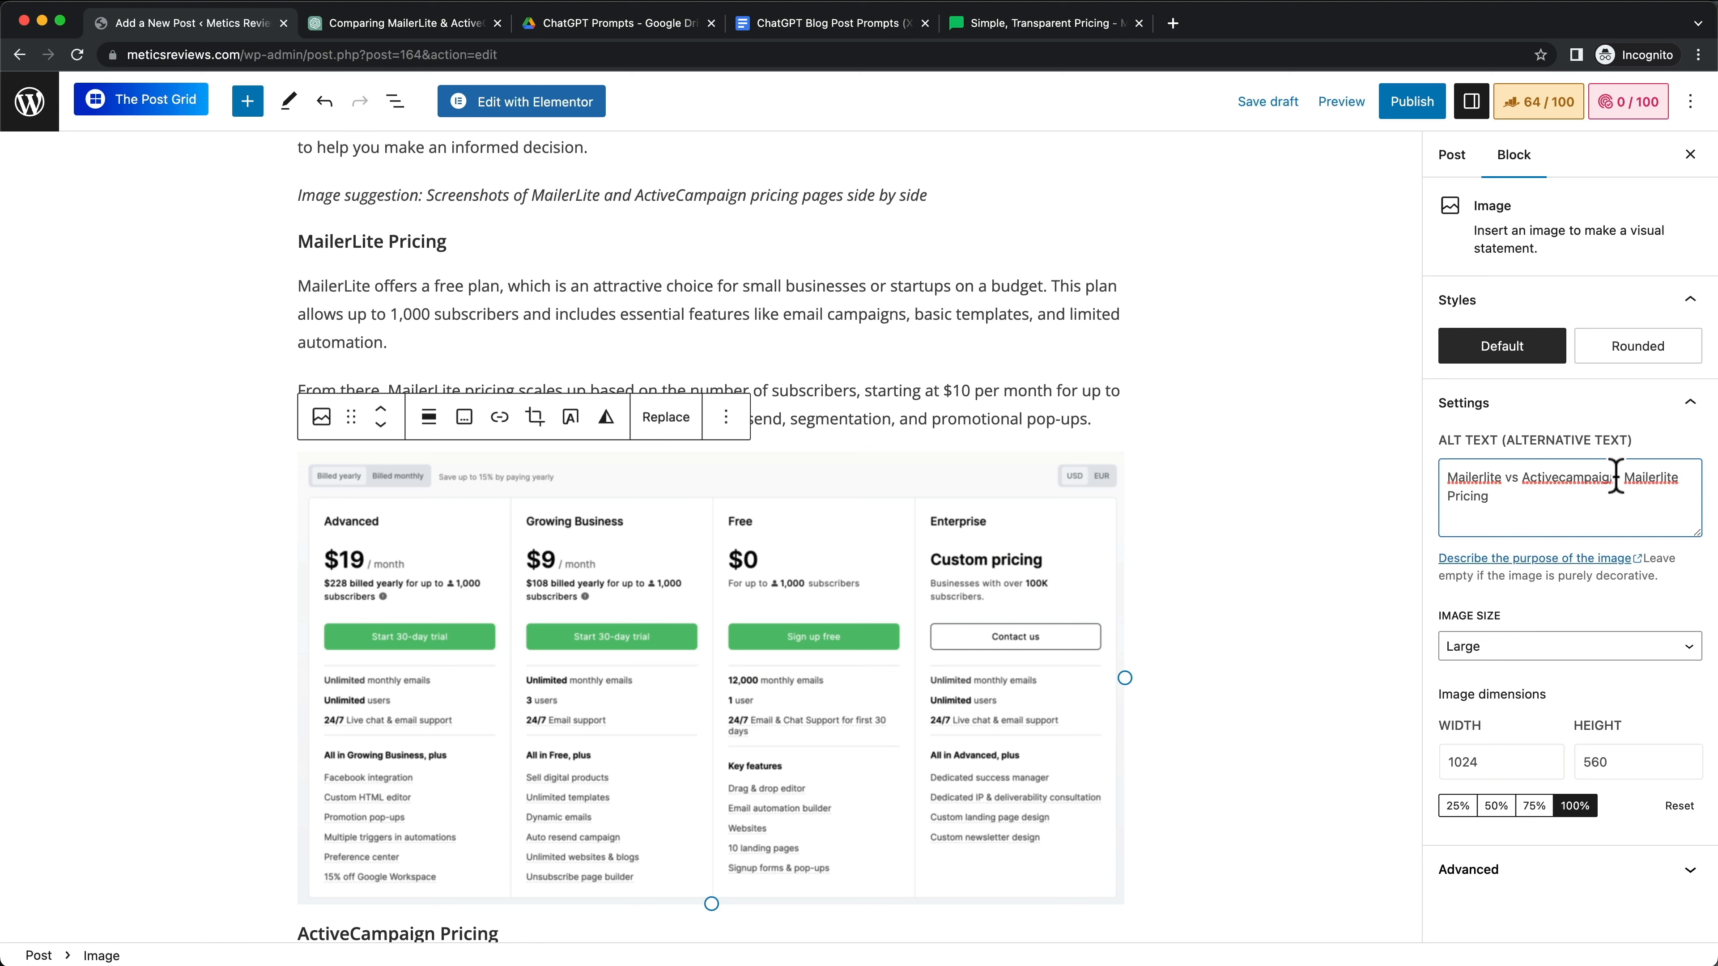
key(BackSpace)
text(C)
click(1243, 648)
Step: Review the image suggestion for ActiveCampaign's pricing tiers and save the post as a draft
scroll(1245, 663, down, 10)
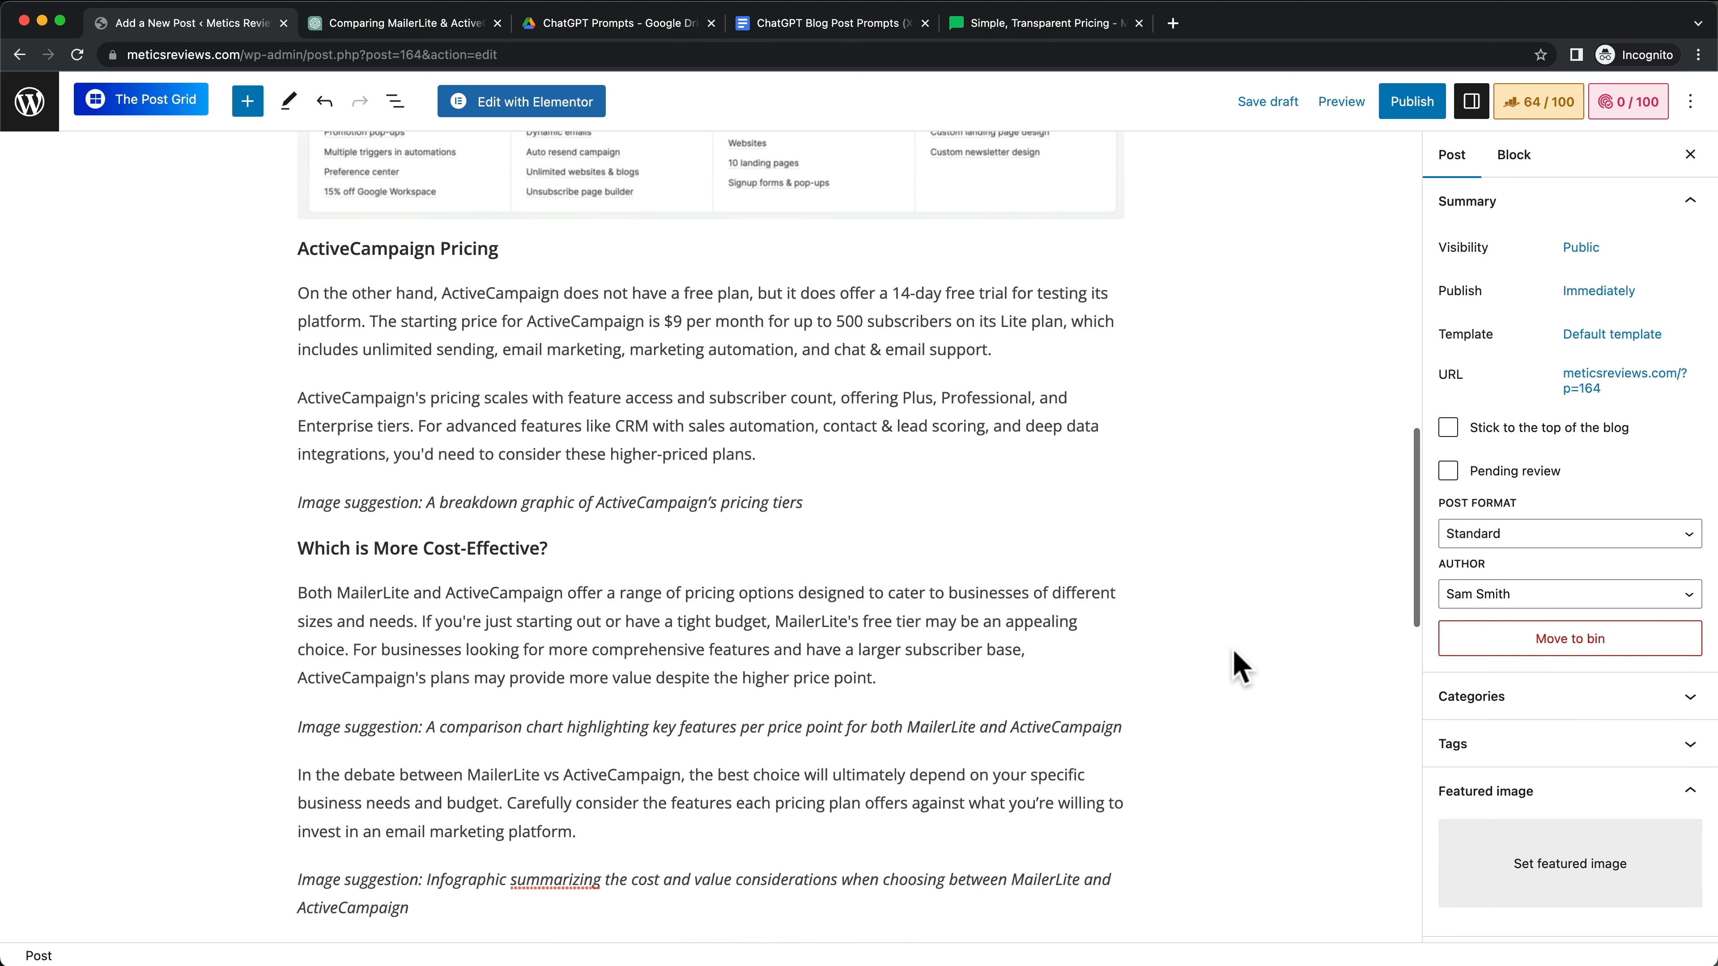
scroll(1009, 442, up, 1)
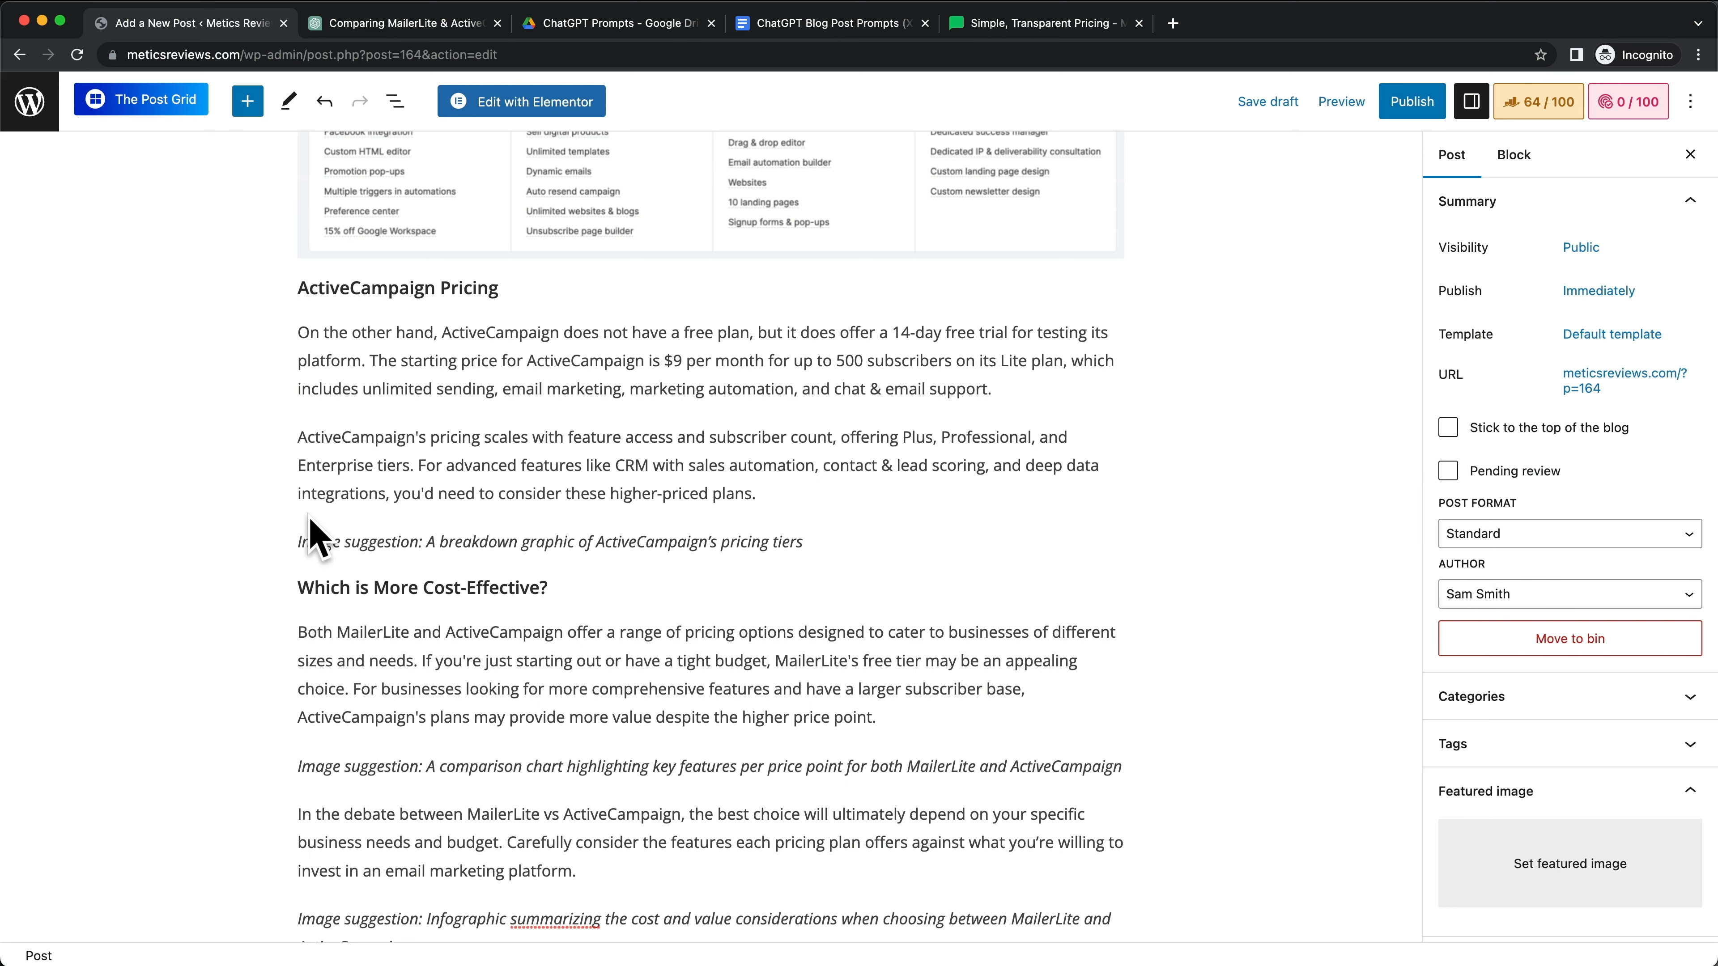
drag(428, 540, 740, 541)
click(882, 538)
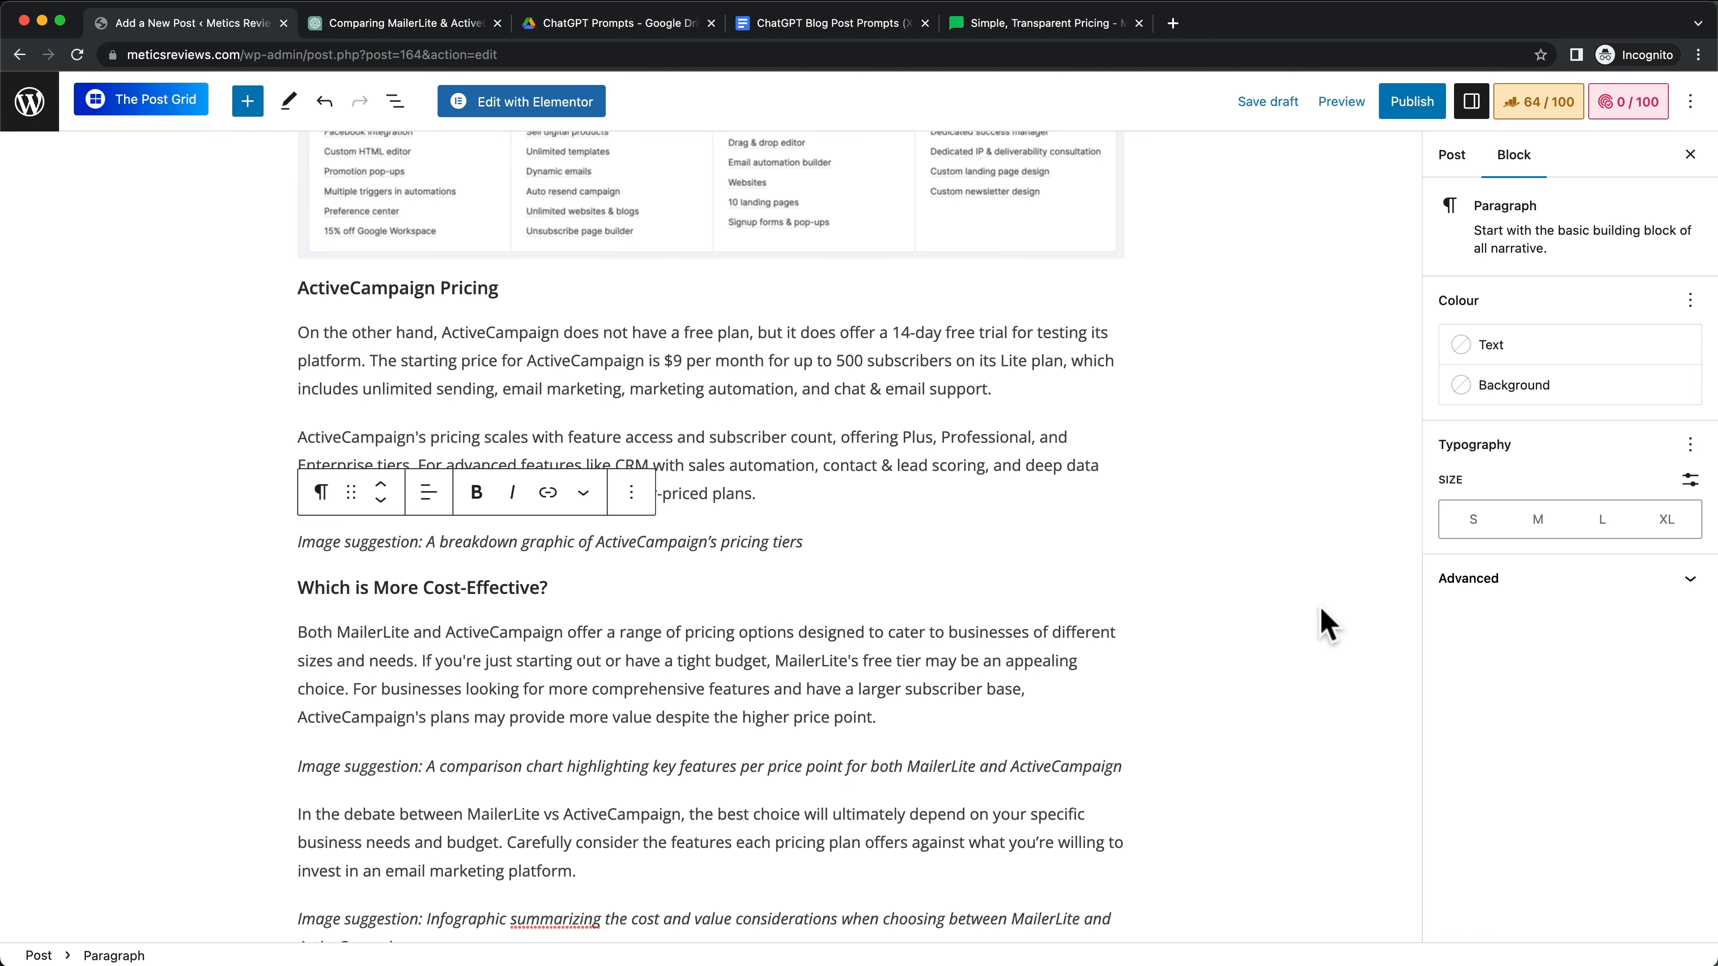
scroll(798, 548, up, 1)
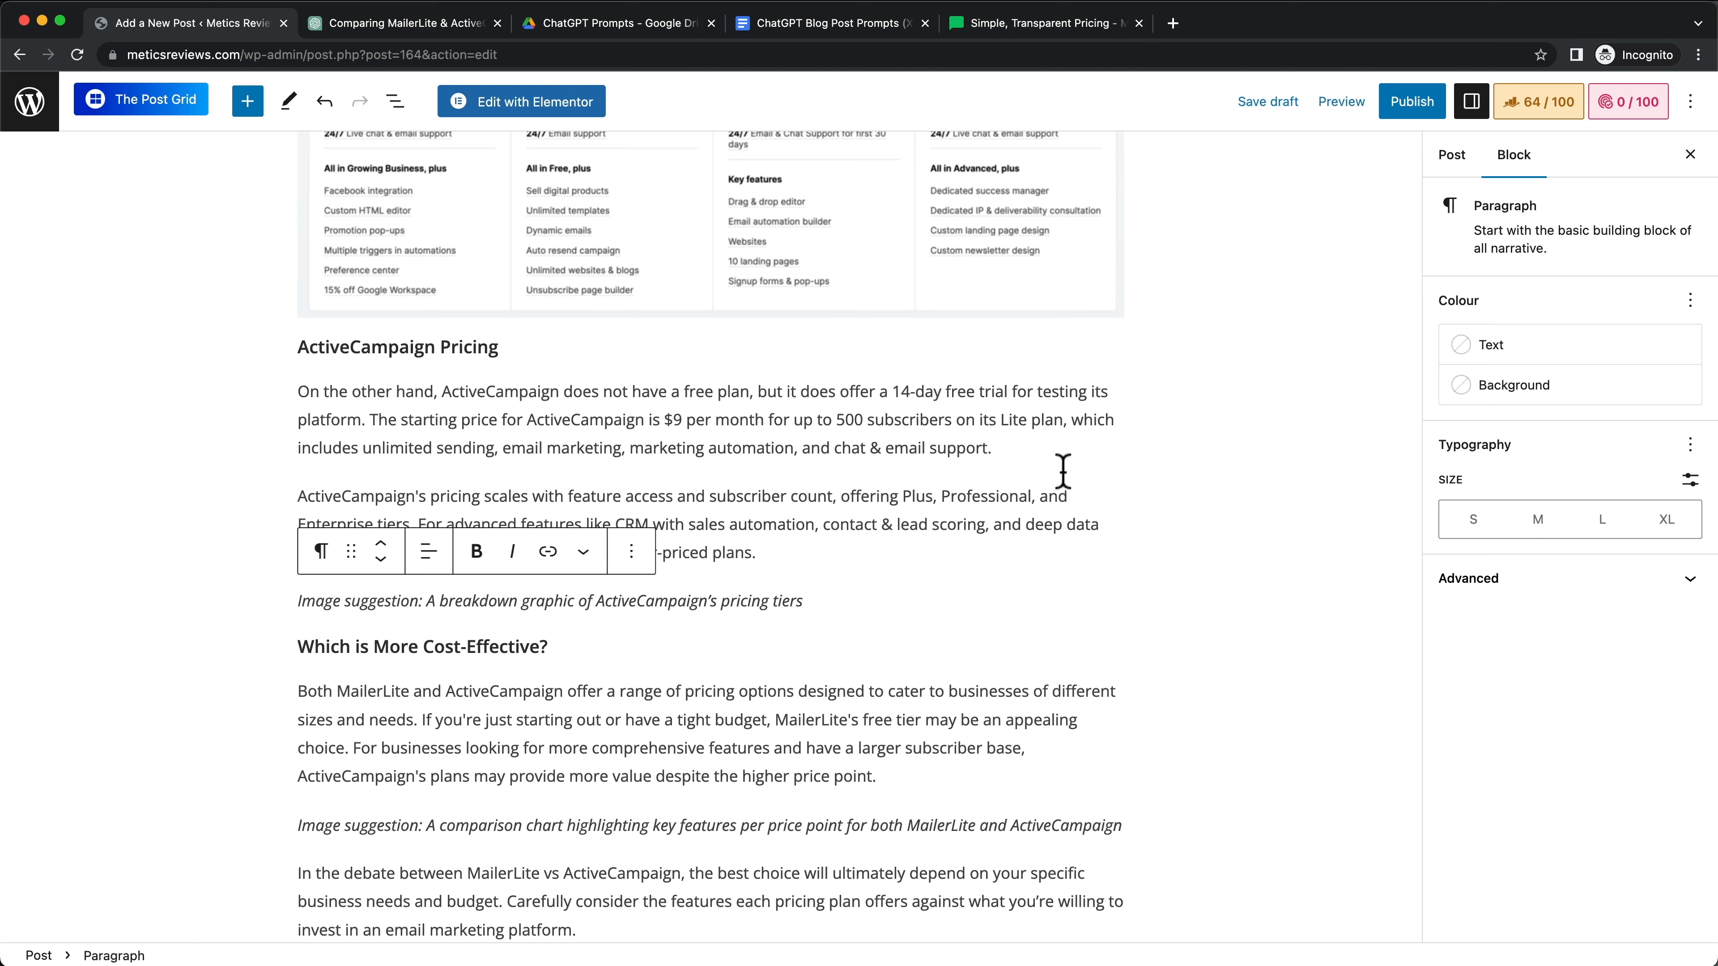
click(1270, 103)
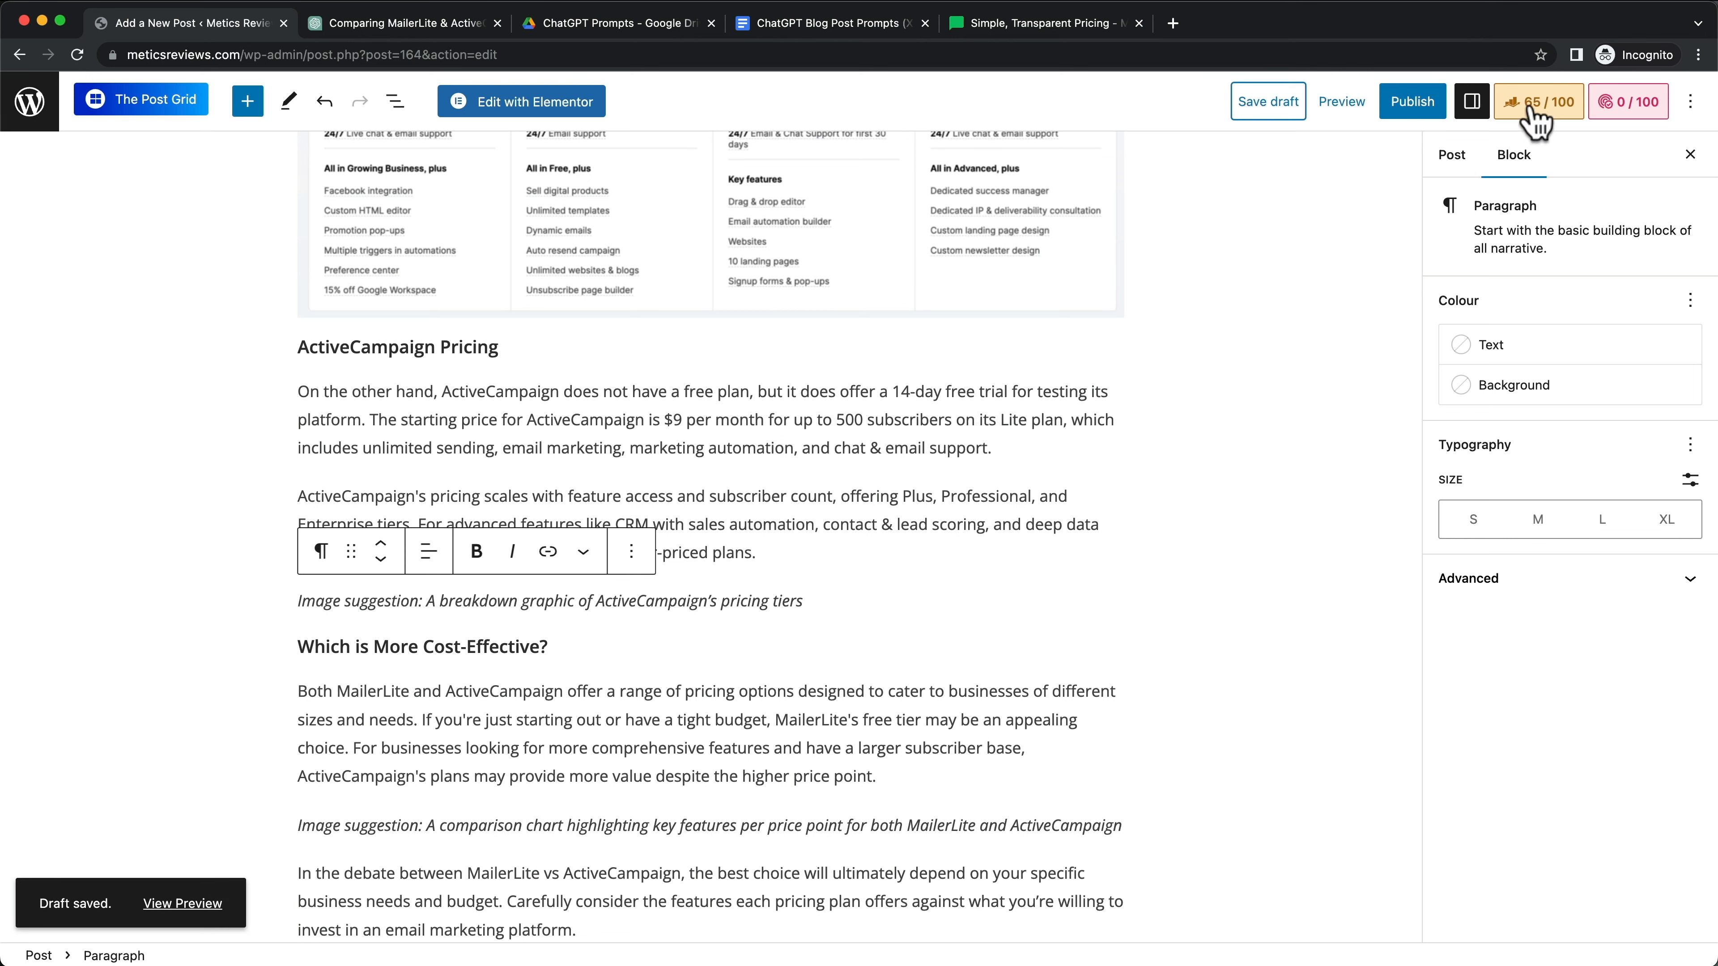
Step: Check the content length item in Rank Math's Basic SEO list against the post's sections that have only headings
click(1545, 109)
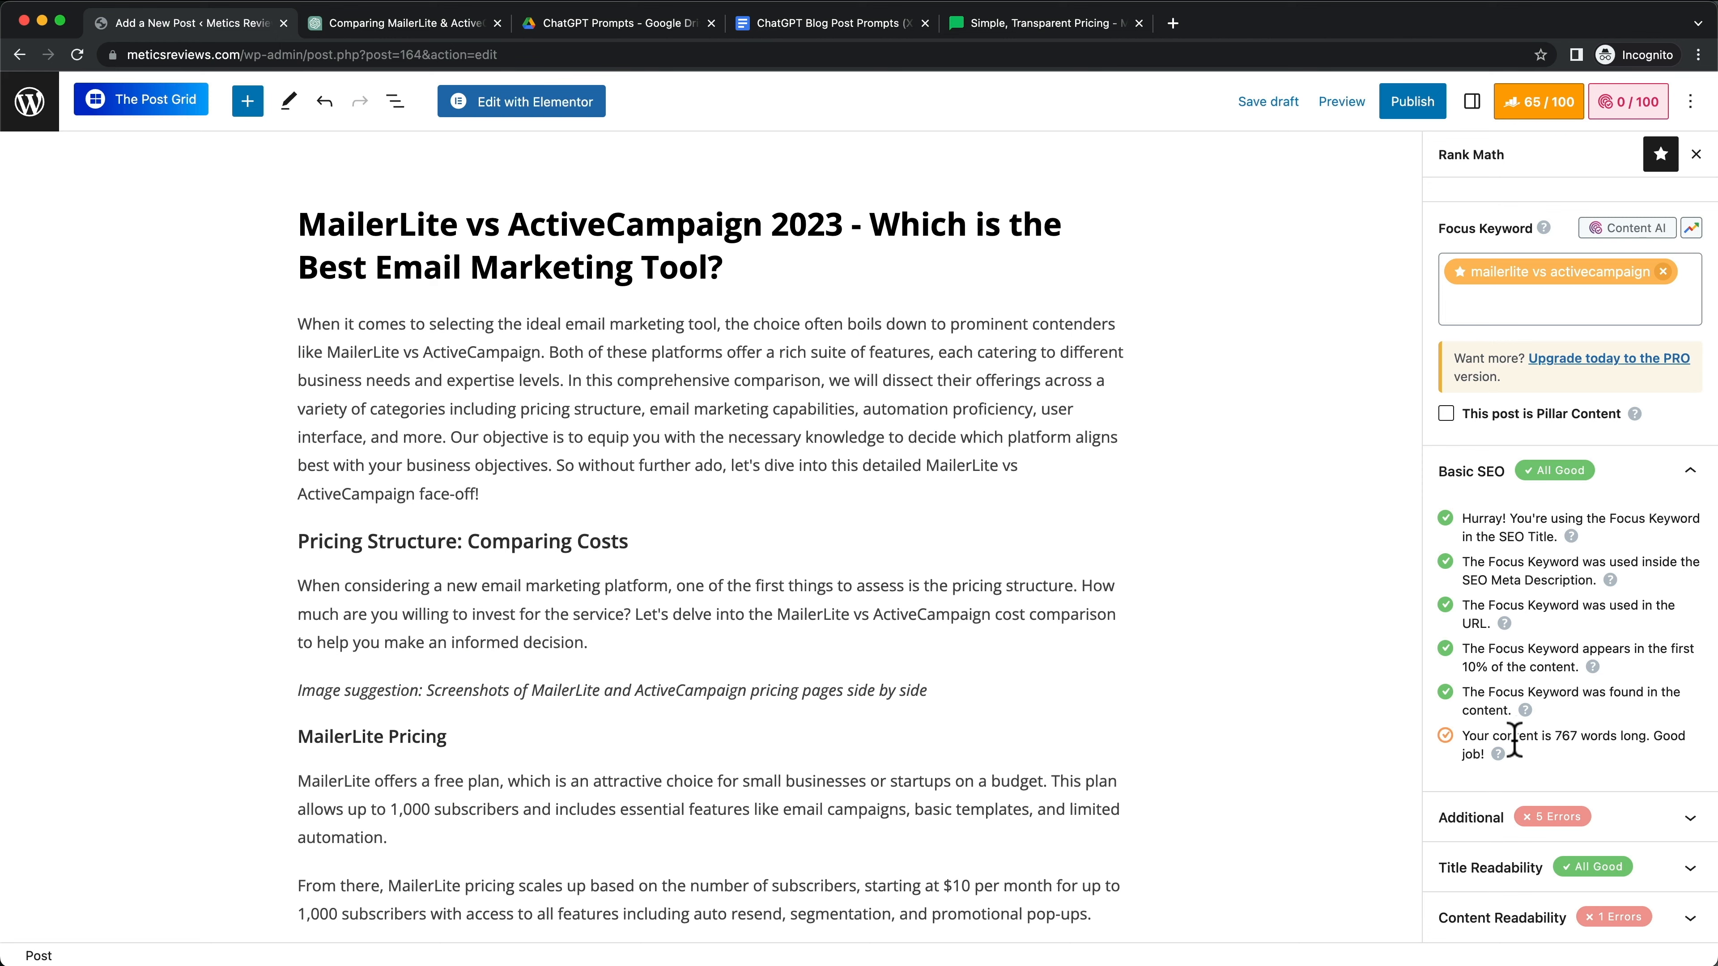
drag(1466, 738, 1630, 738)
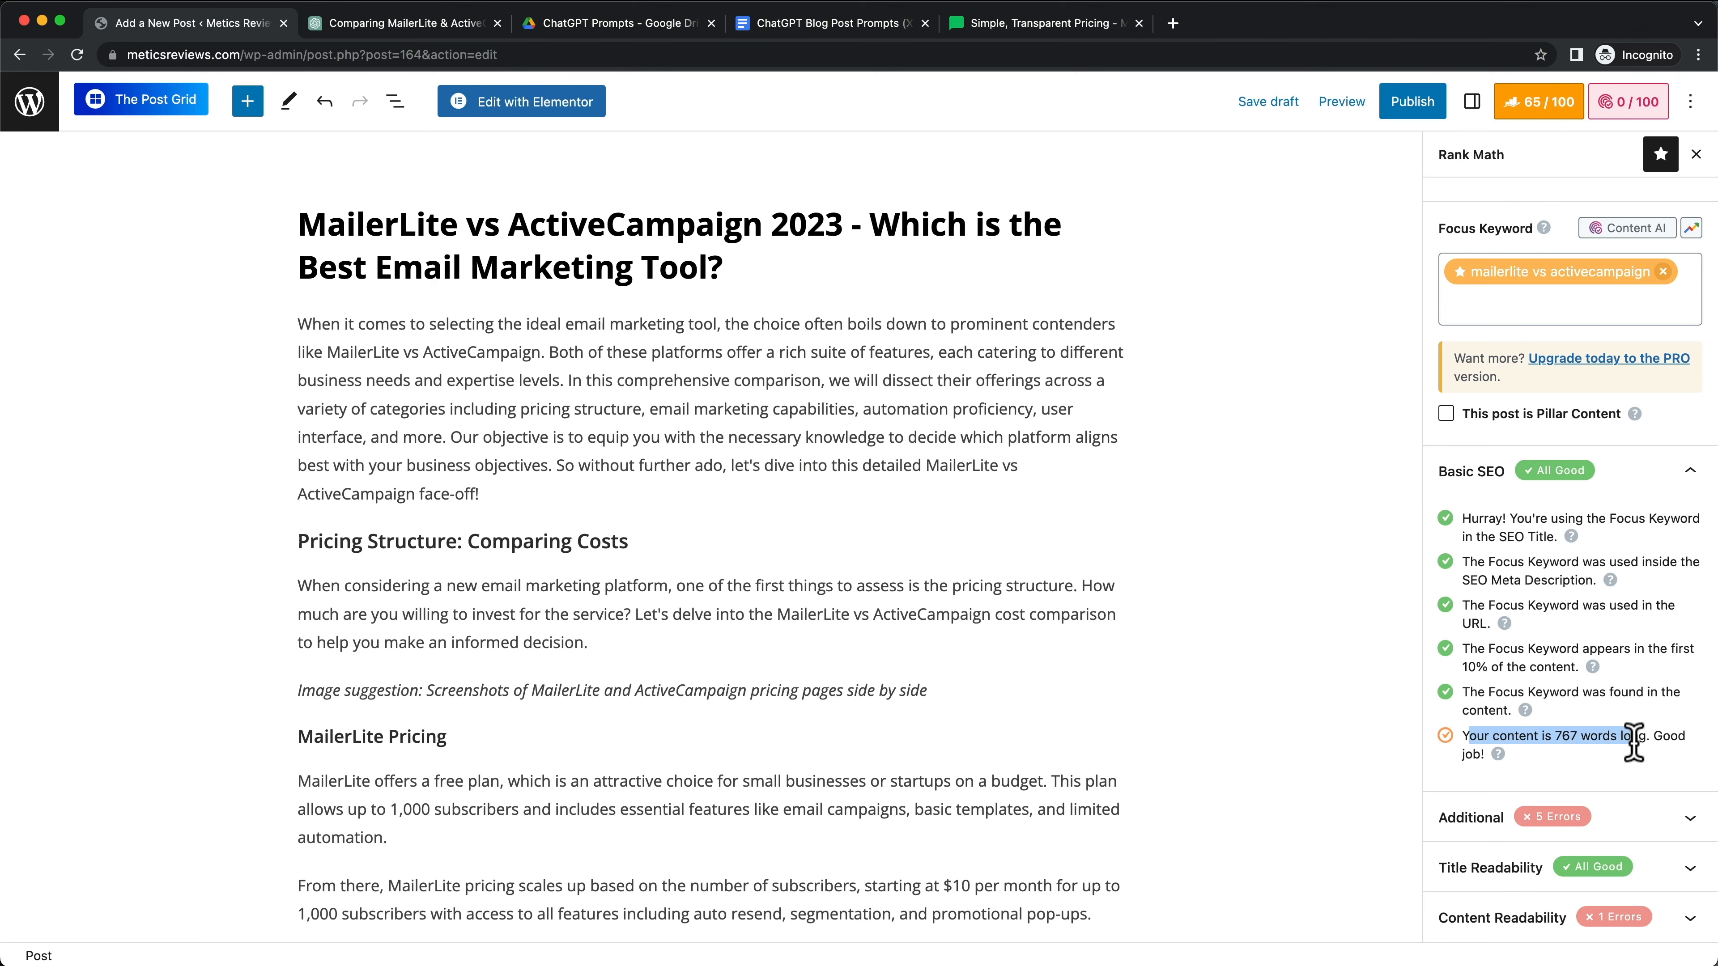
scroll(893, 687, down, 5)
scroll(893, 687, down, 20)
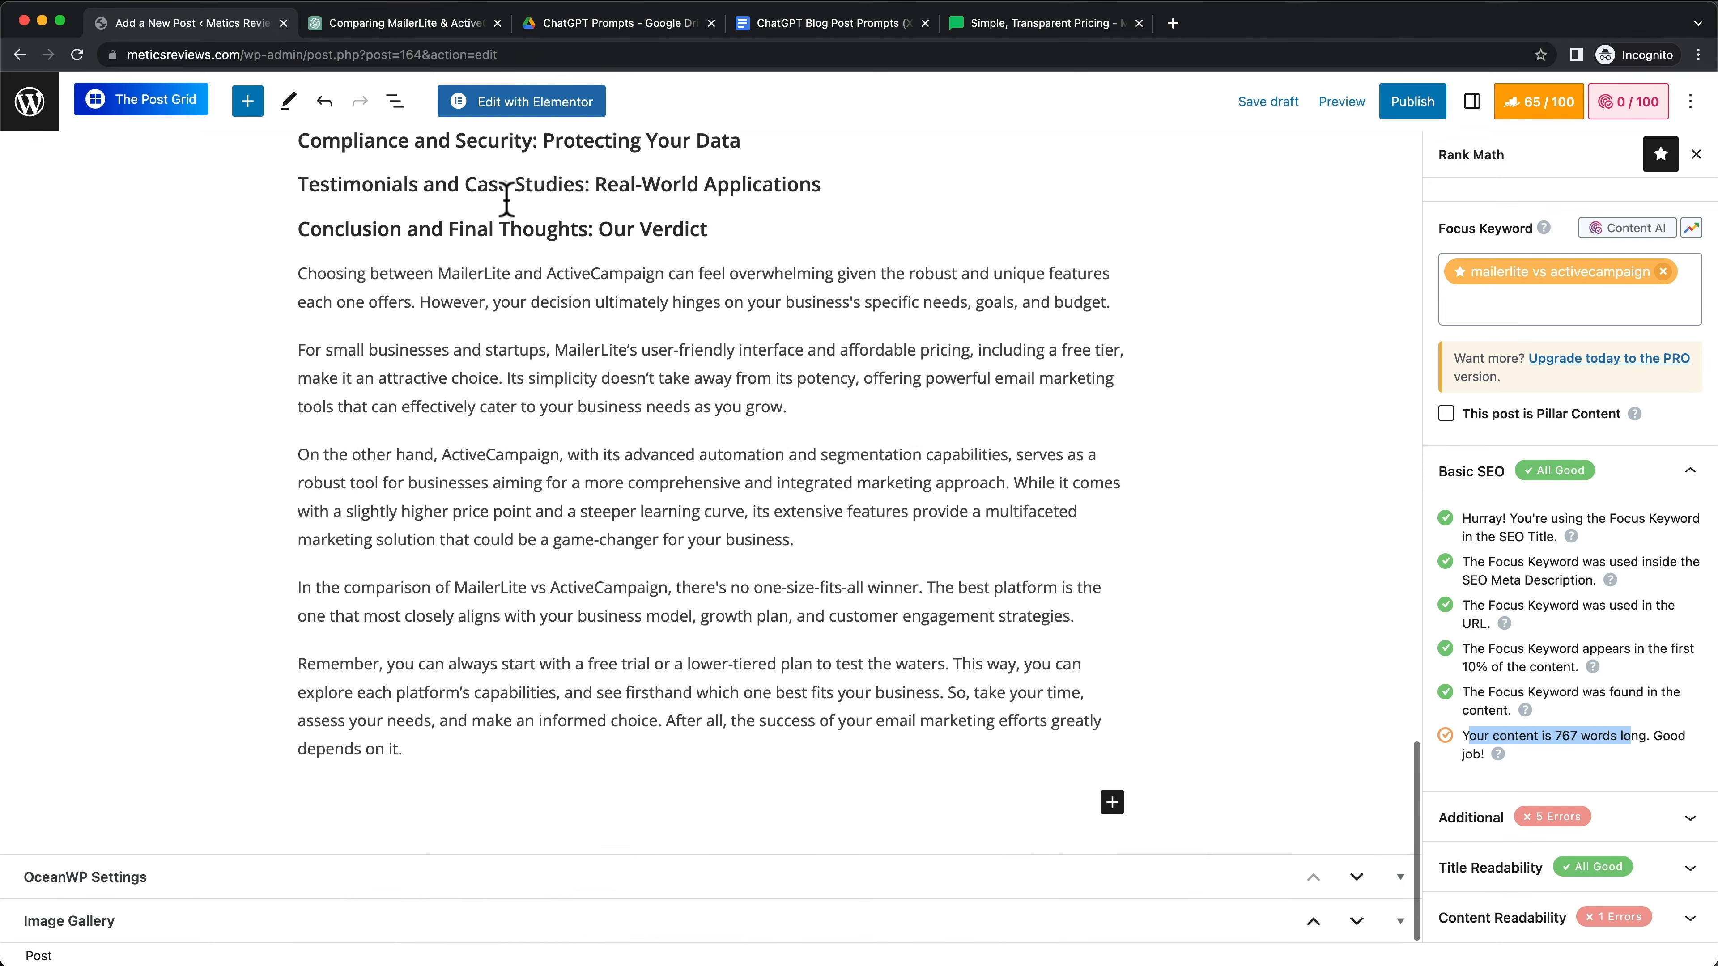
scroll(779, 488, up, 16)
scroll(668, 527, down, 3)
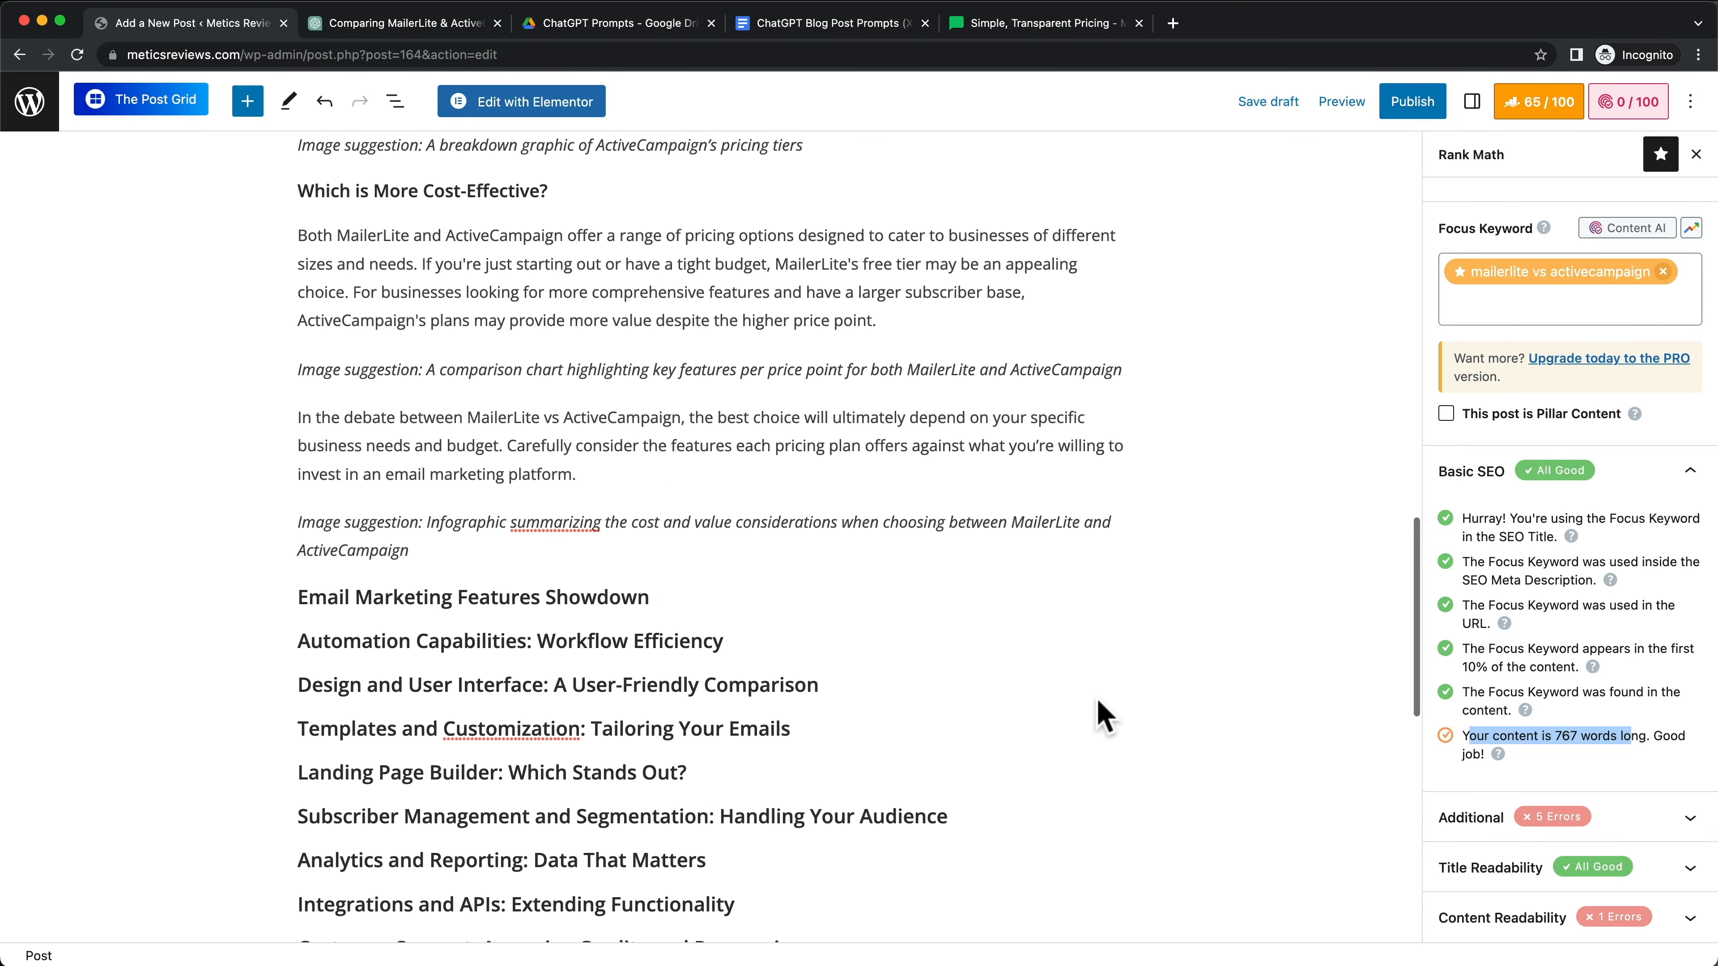
click(1546, 741)
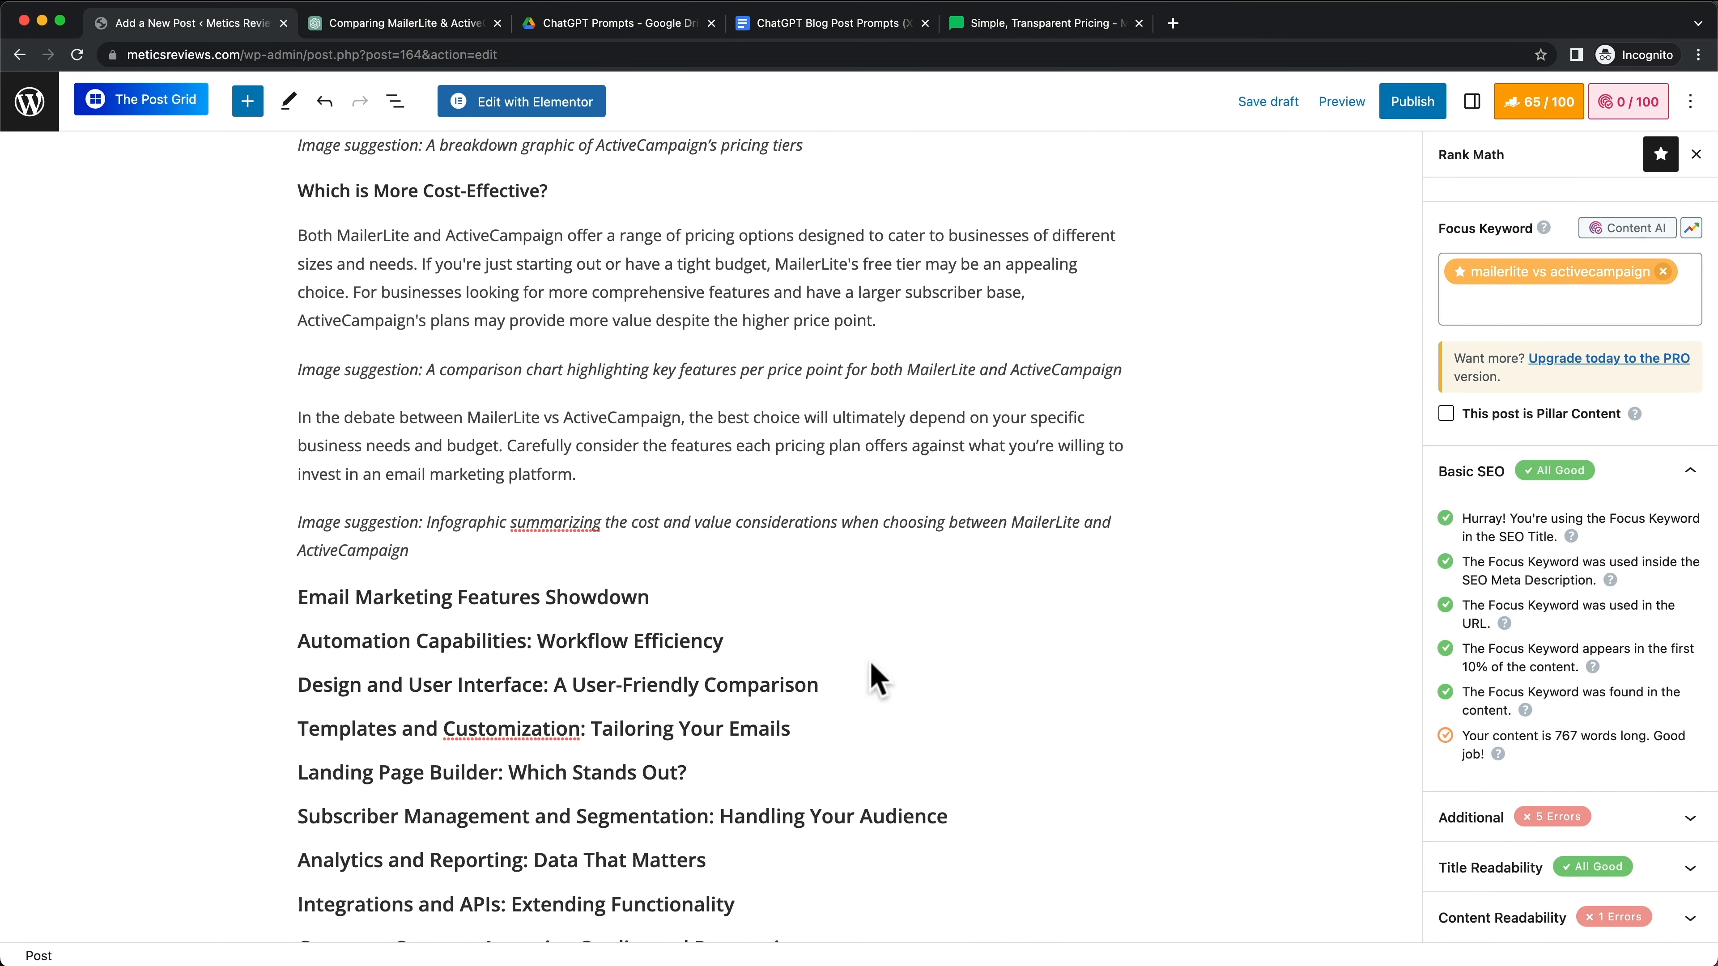
Step: Examine the keyword density and URL length items in Rank Math's Additional checks
click(1695, 819)
scroll(1591, 643, down, 5)
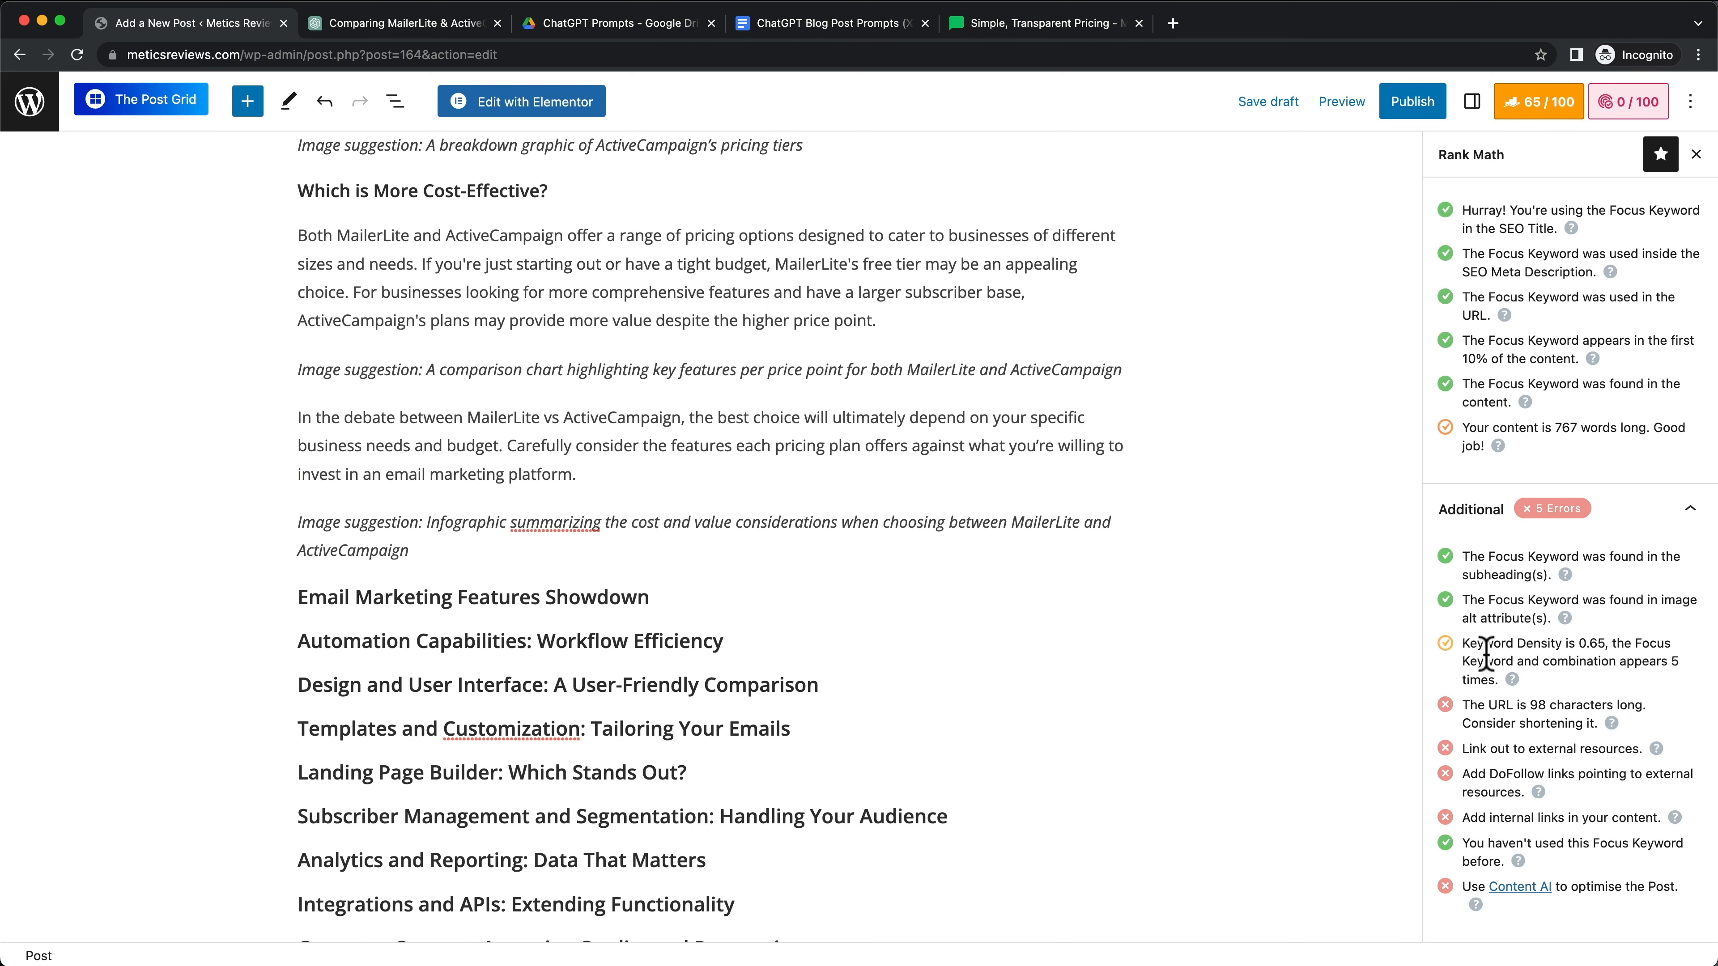
scroll(1486, 657, down, 3)
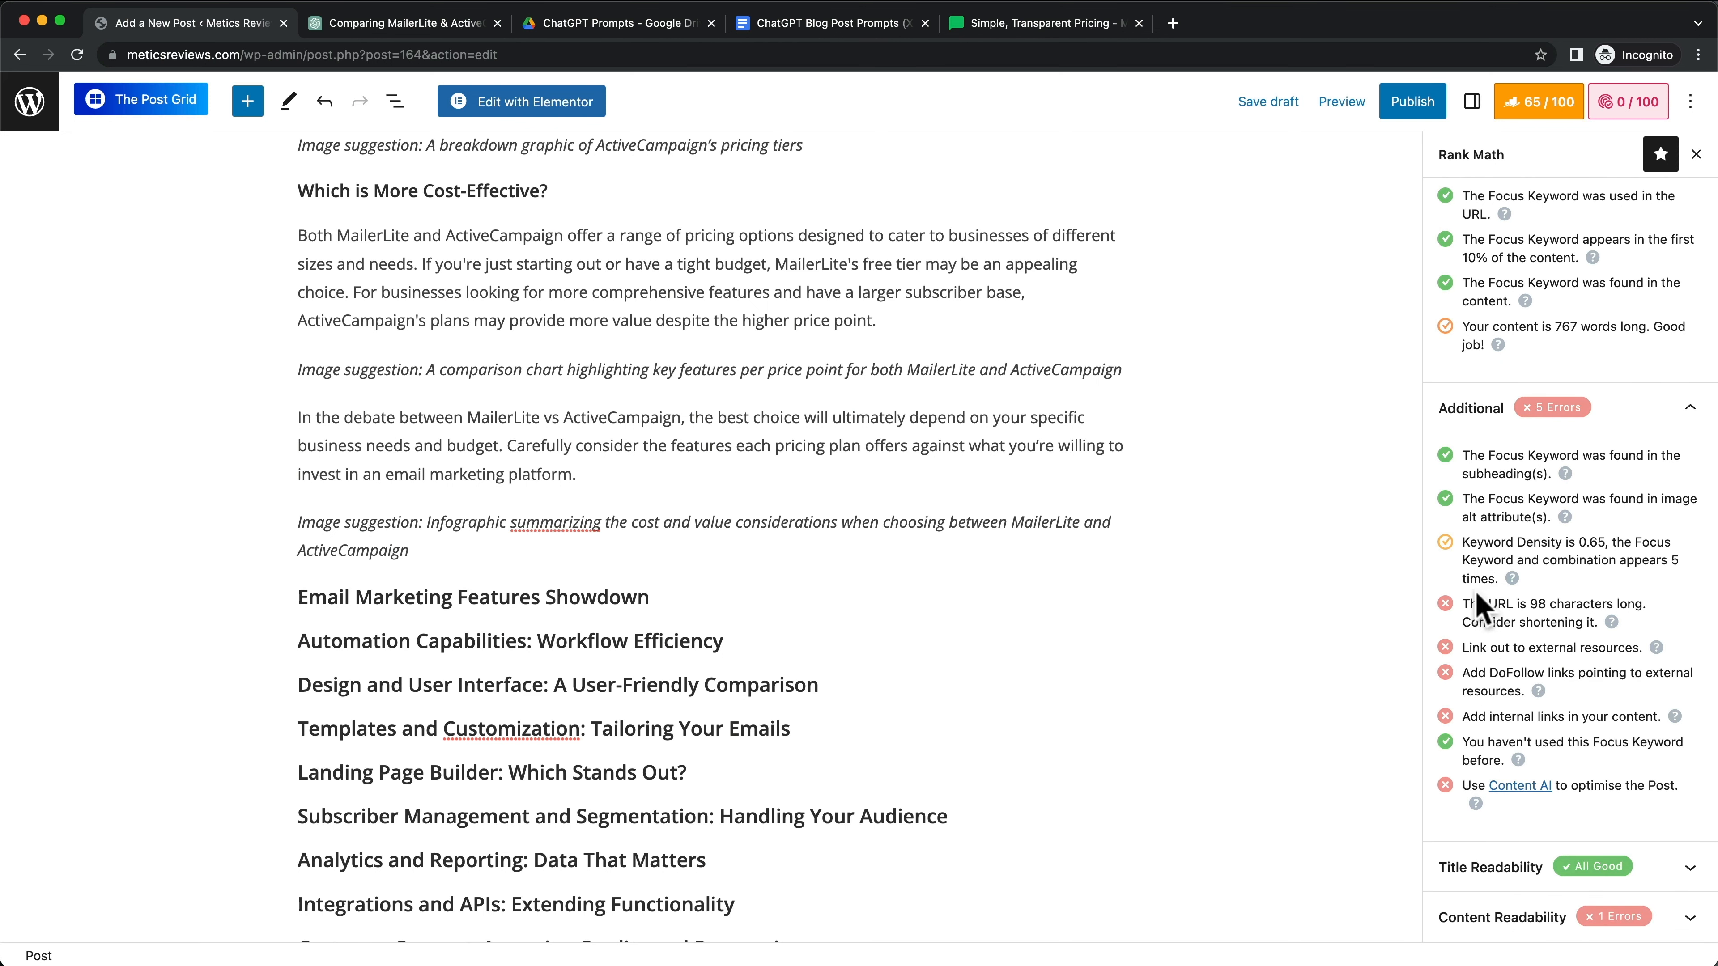
drag(1466, 599, 1596, 615)
click(1568, 613)
scroll(1568, 613, up, 10)
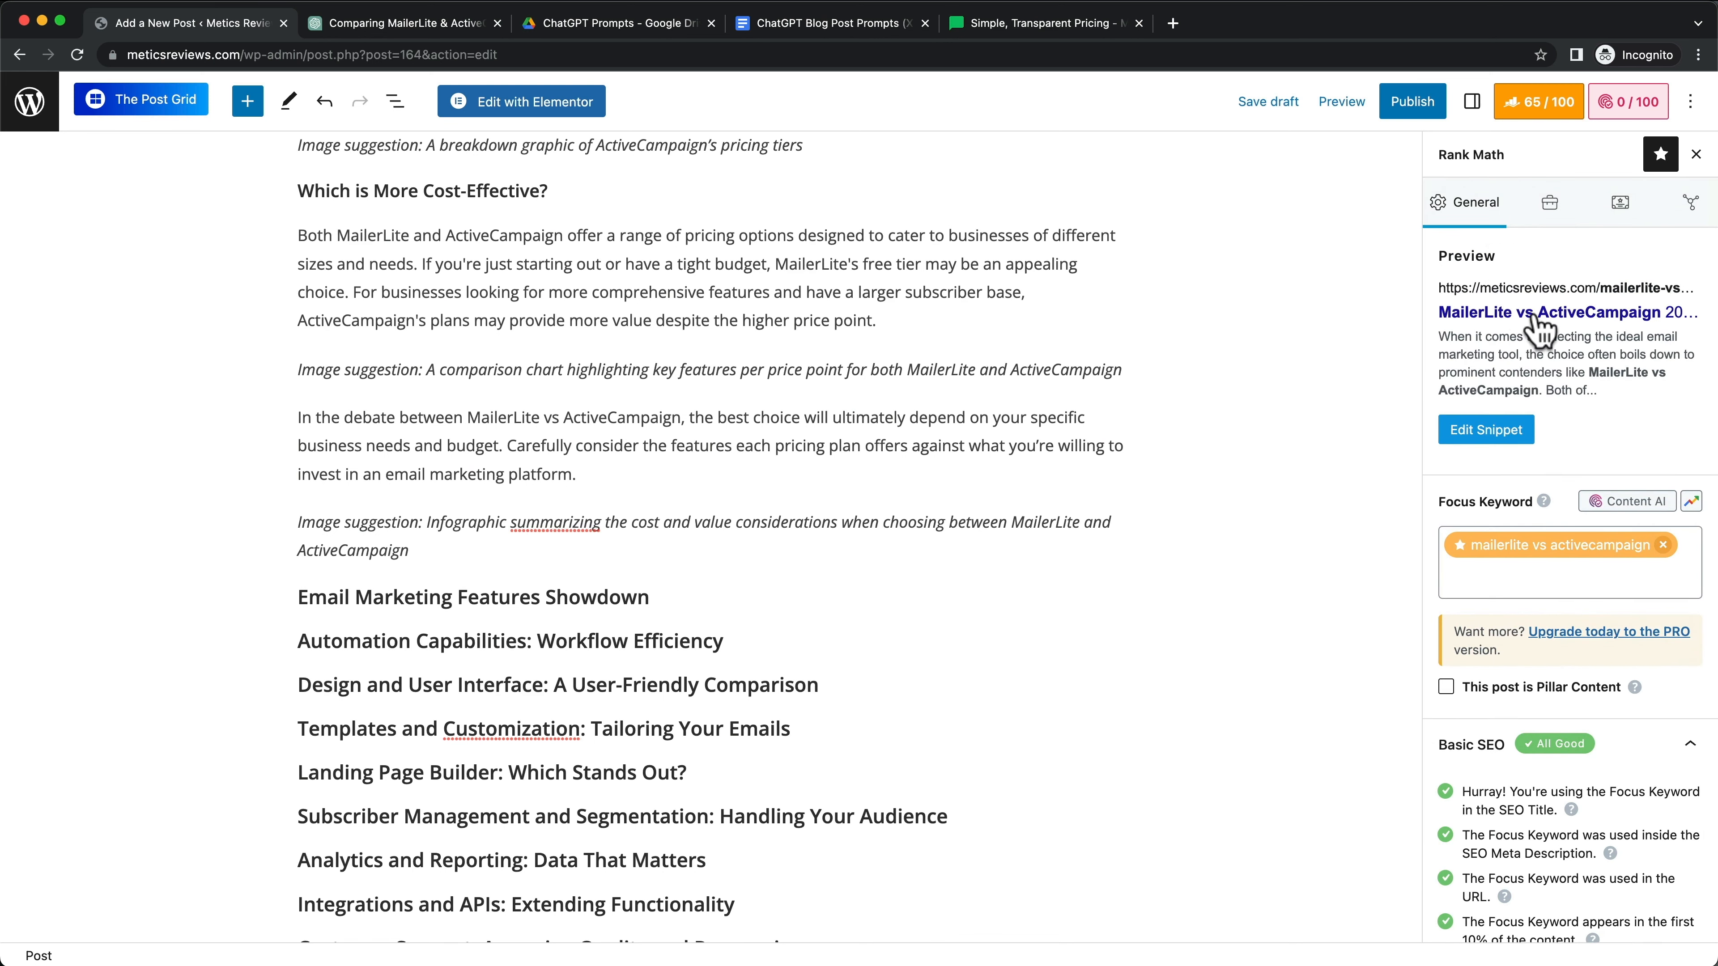
Step: Shorten the post's permalink to "mailerlite-vs-activecampaign" in the Rank Math snippet editor and close the editor
click(1482, 432)
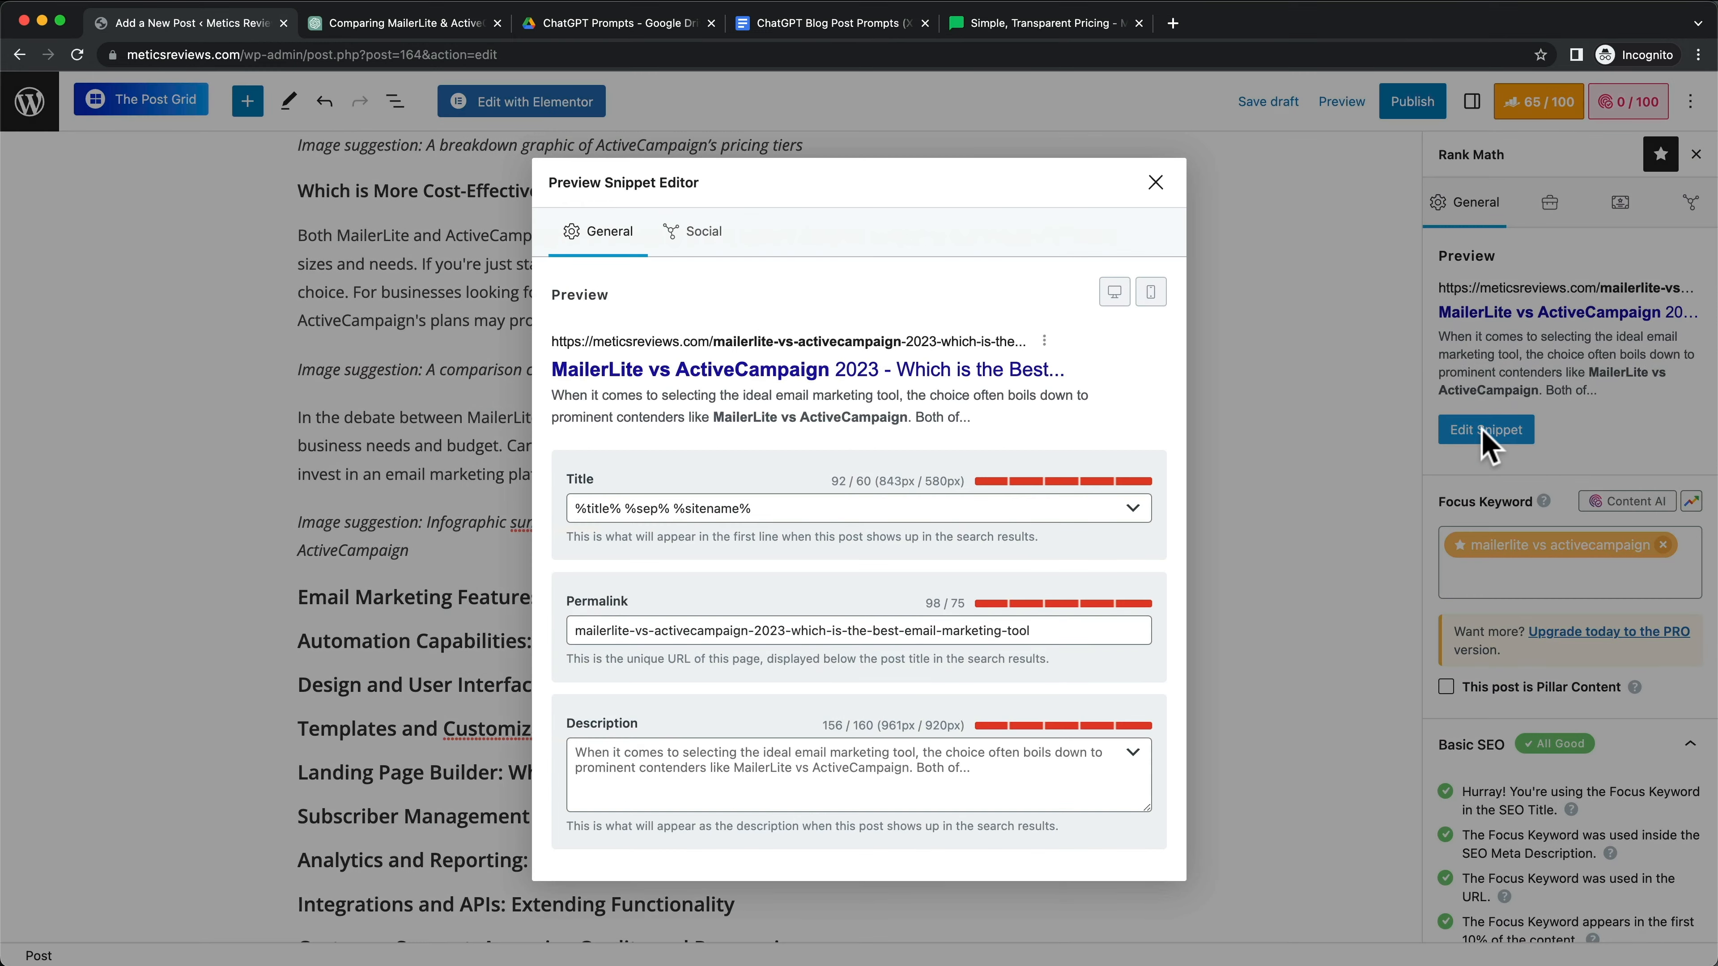
click(656, 631)
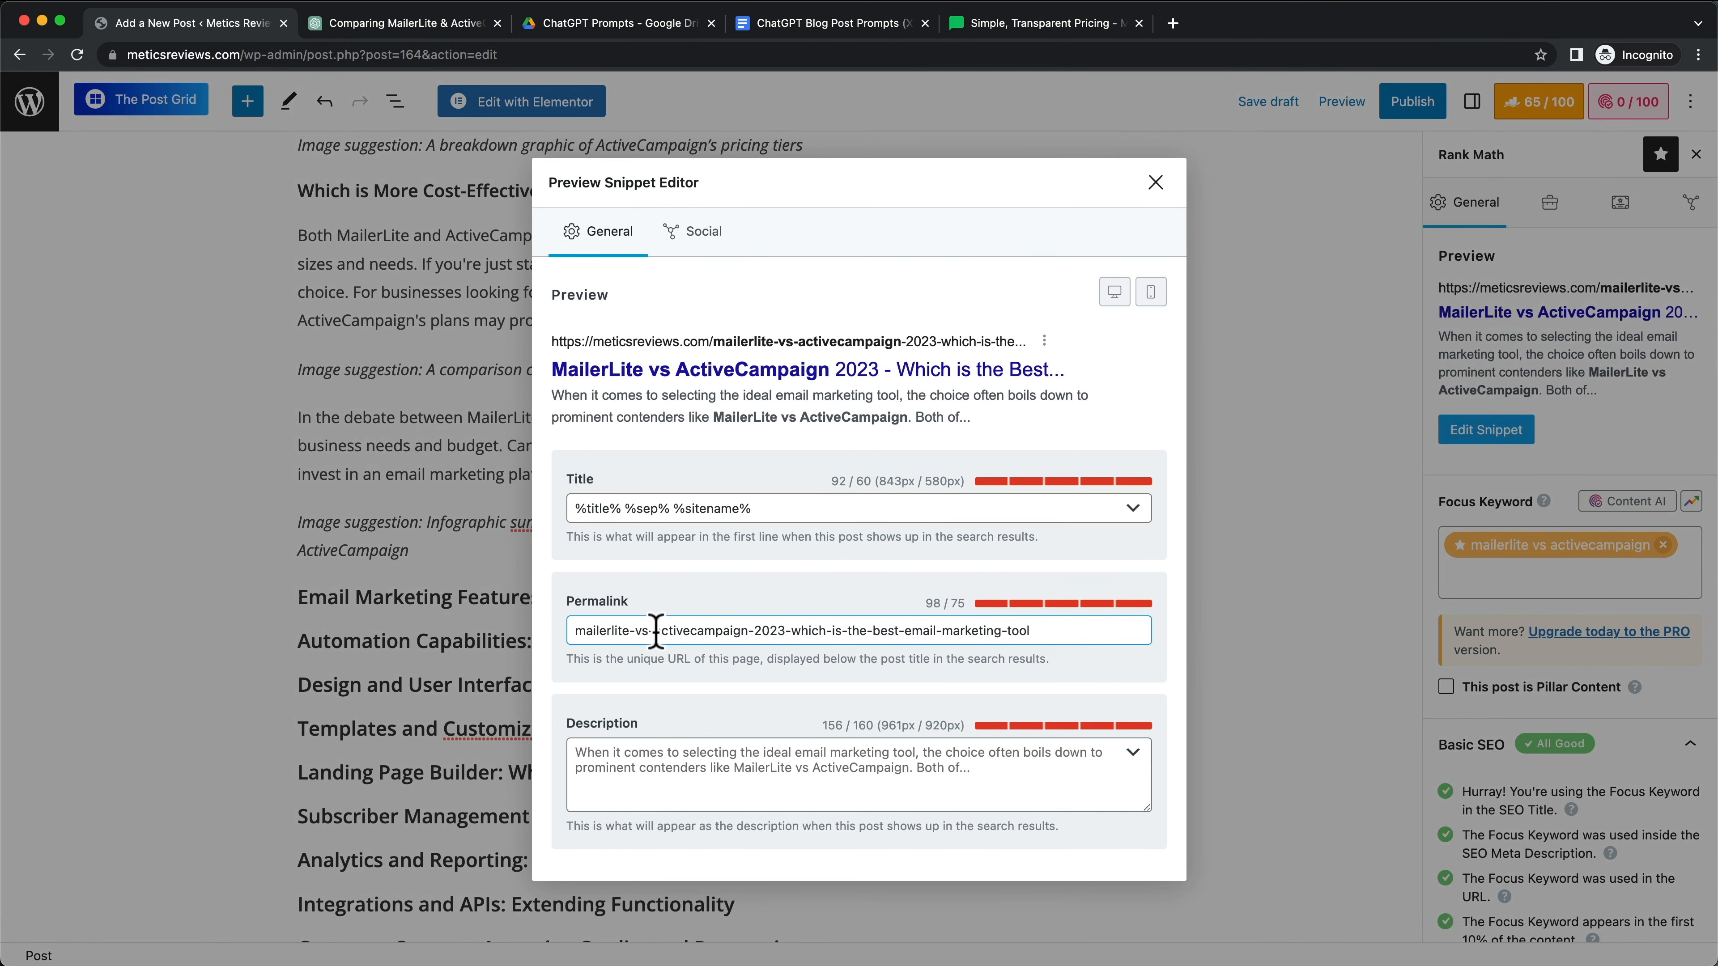
drag(577, 631, 1139, 636)
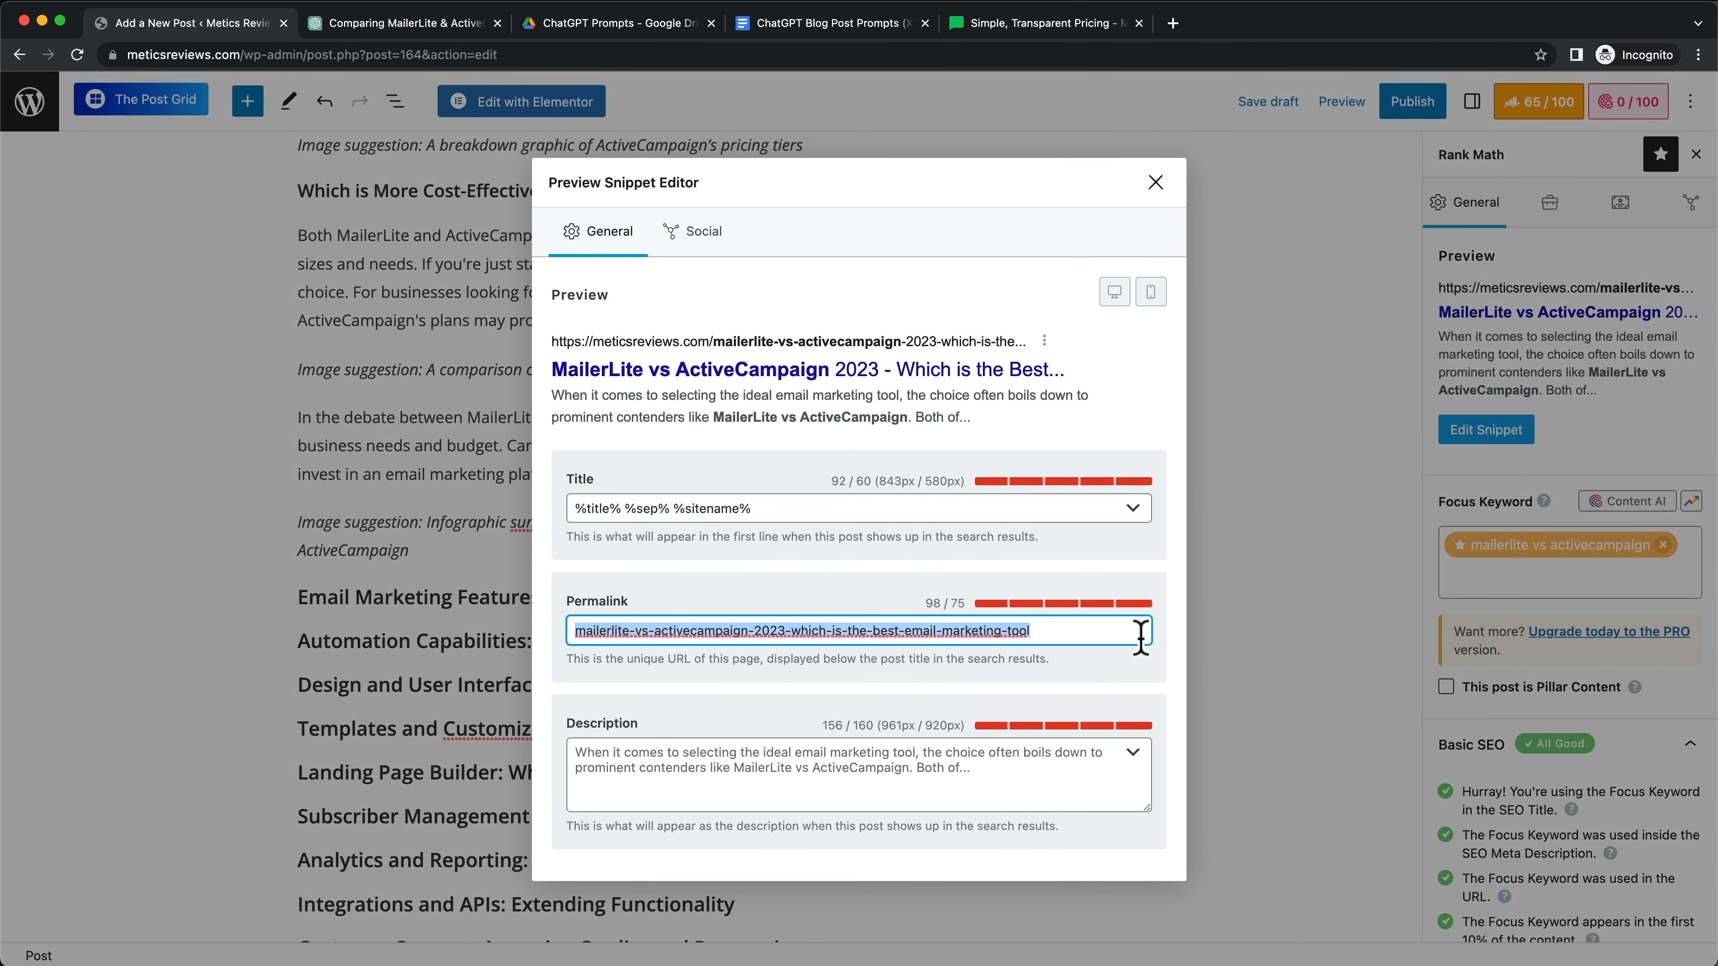
click(785, 631)
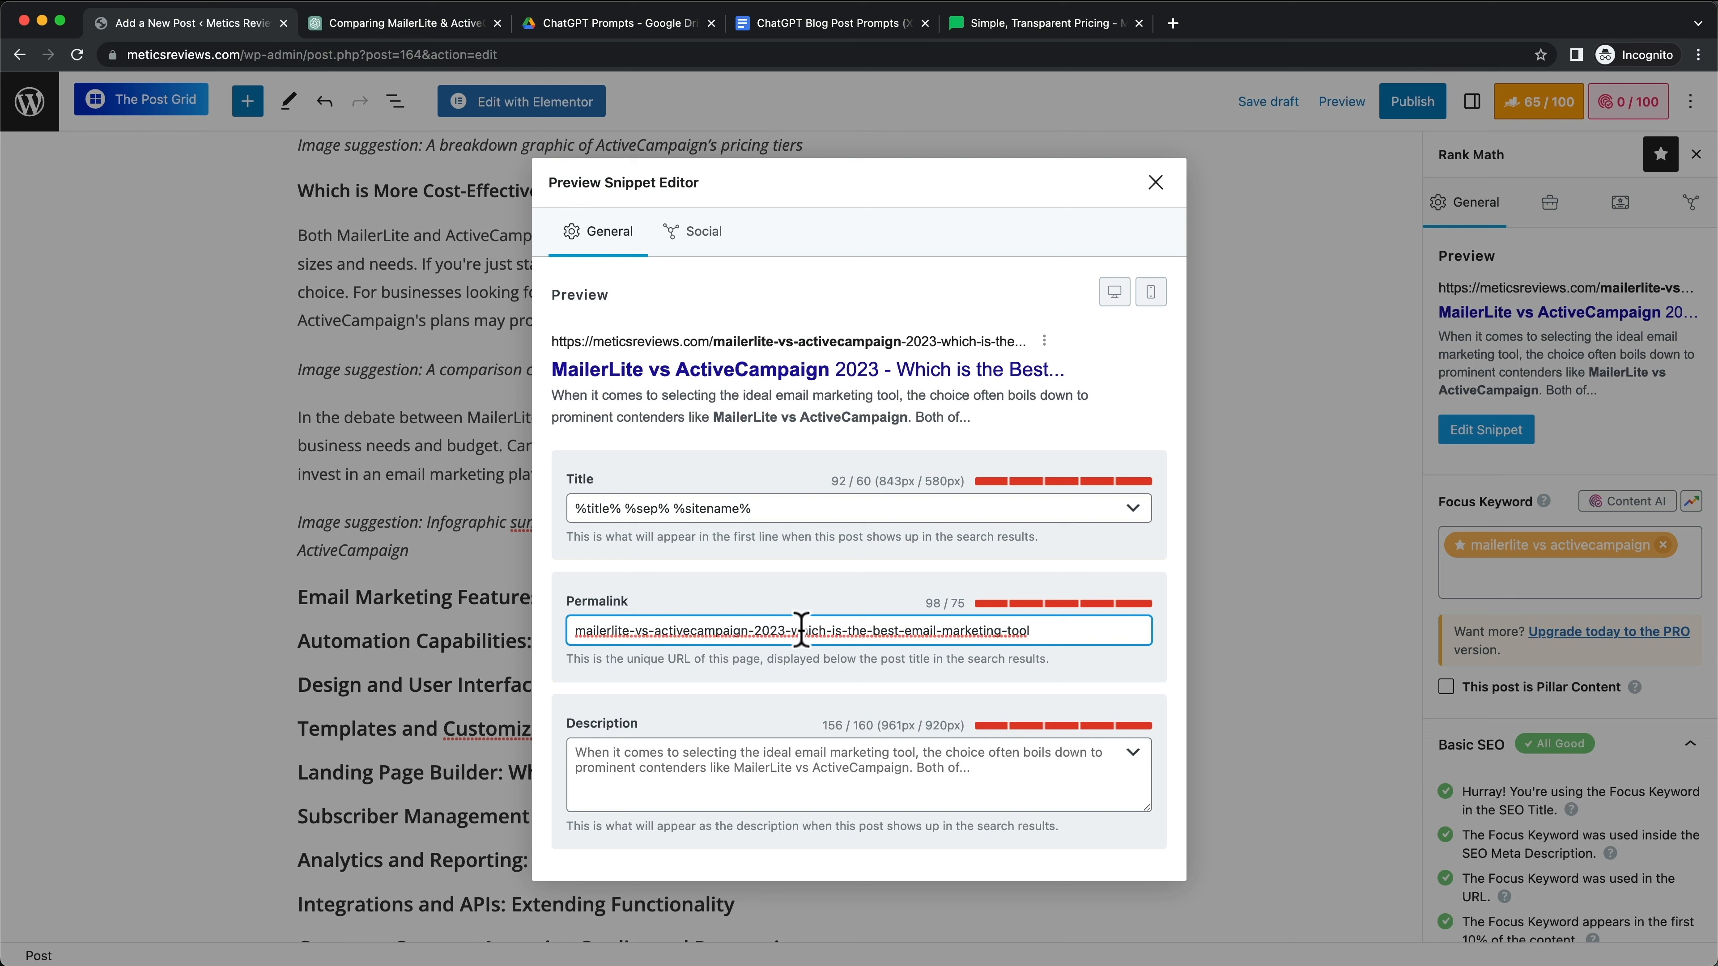
drag(788, 631, 1066, 631)
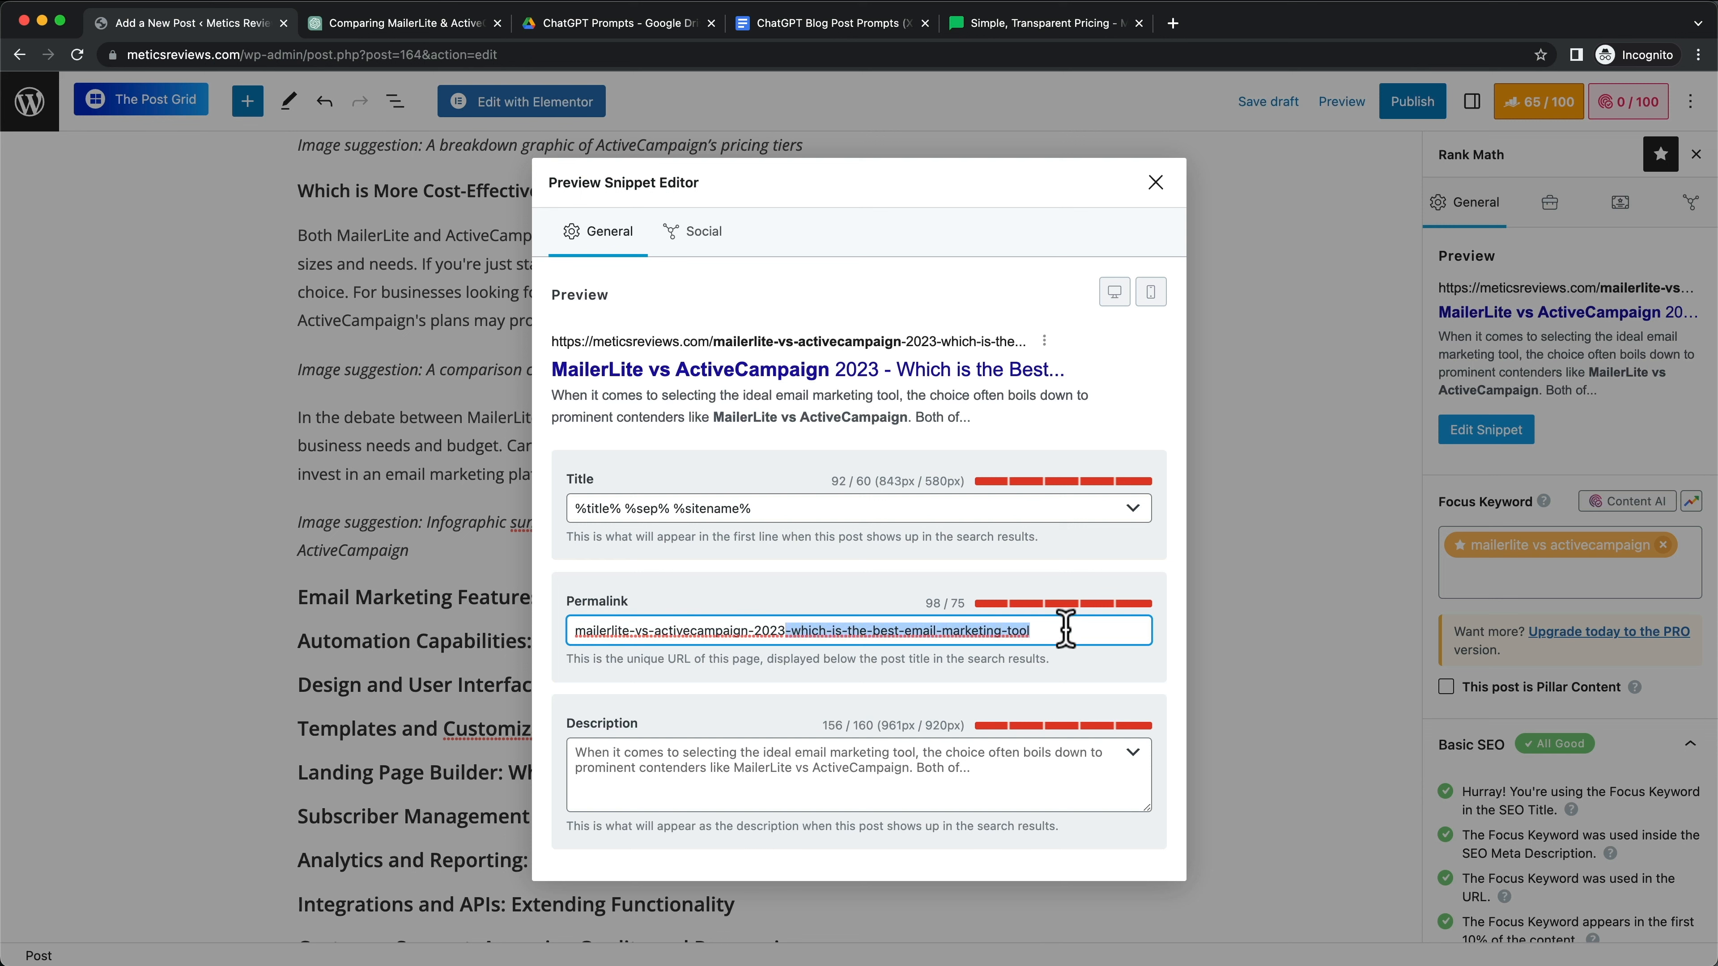
key(BackSpace)
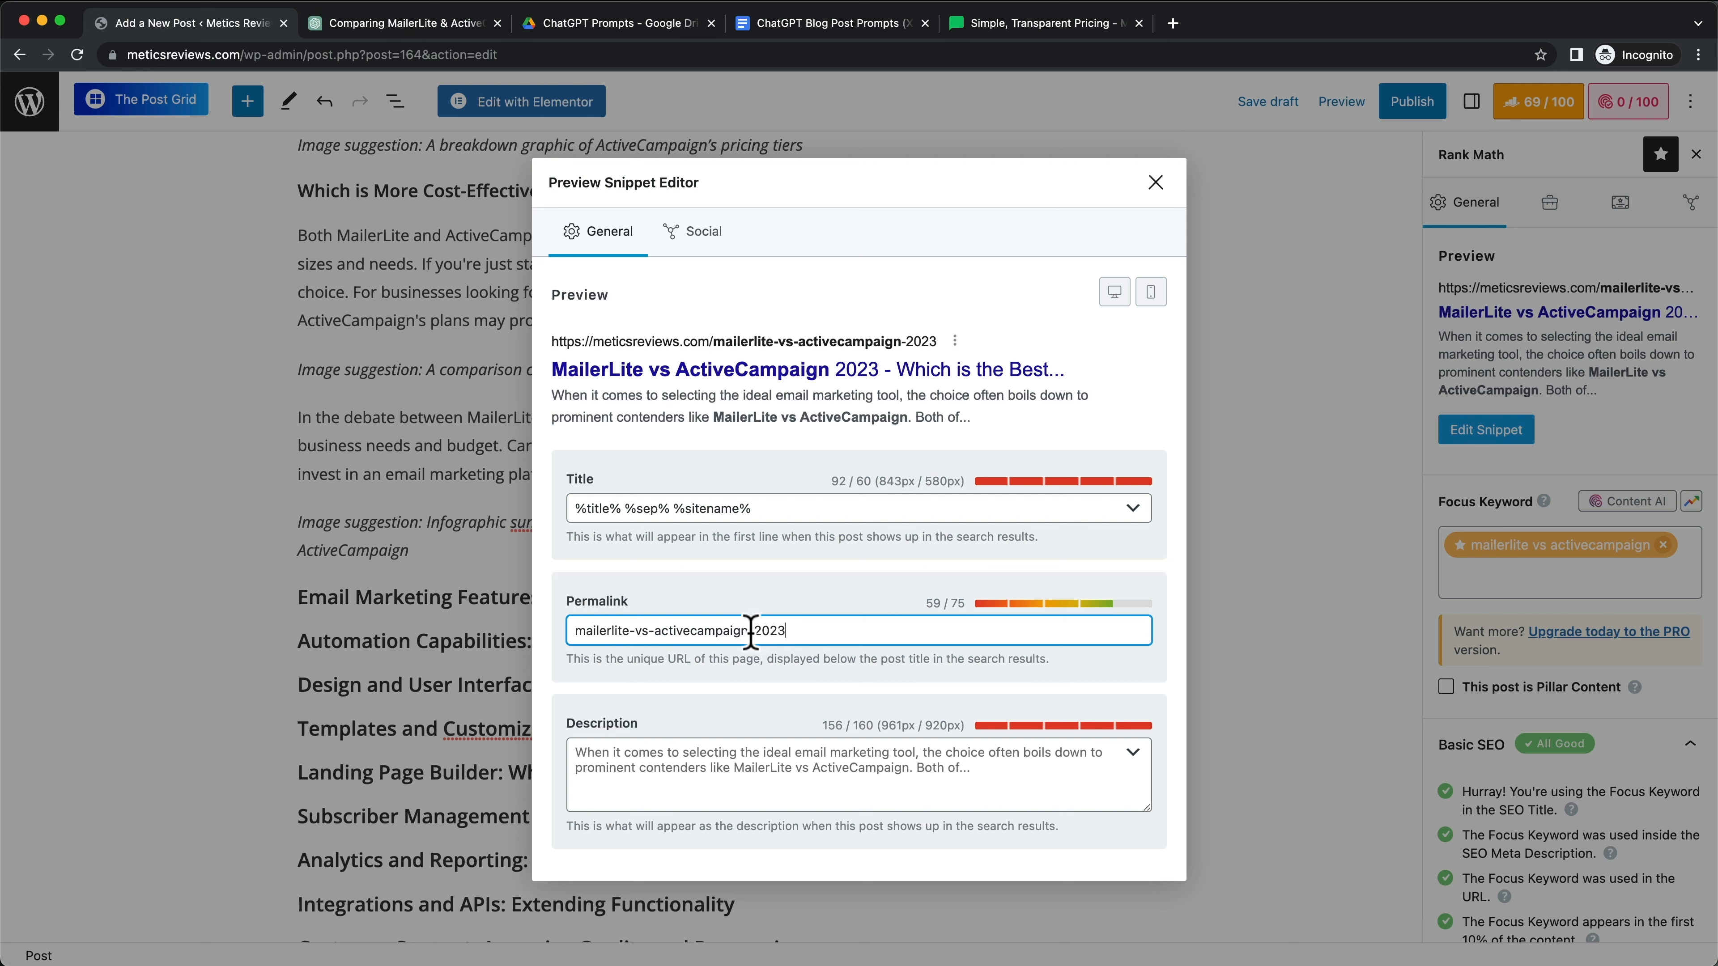
drag(755, 632, 807, 623)
drag(797, 628, 752, 626)
double_click(782, 631)
key(BackSpace)
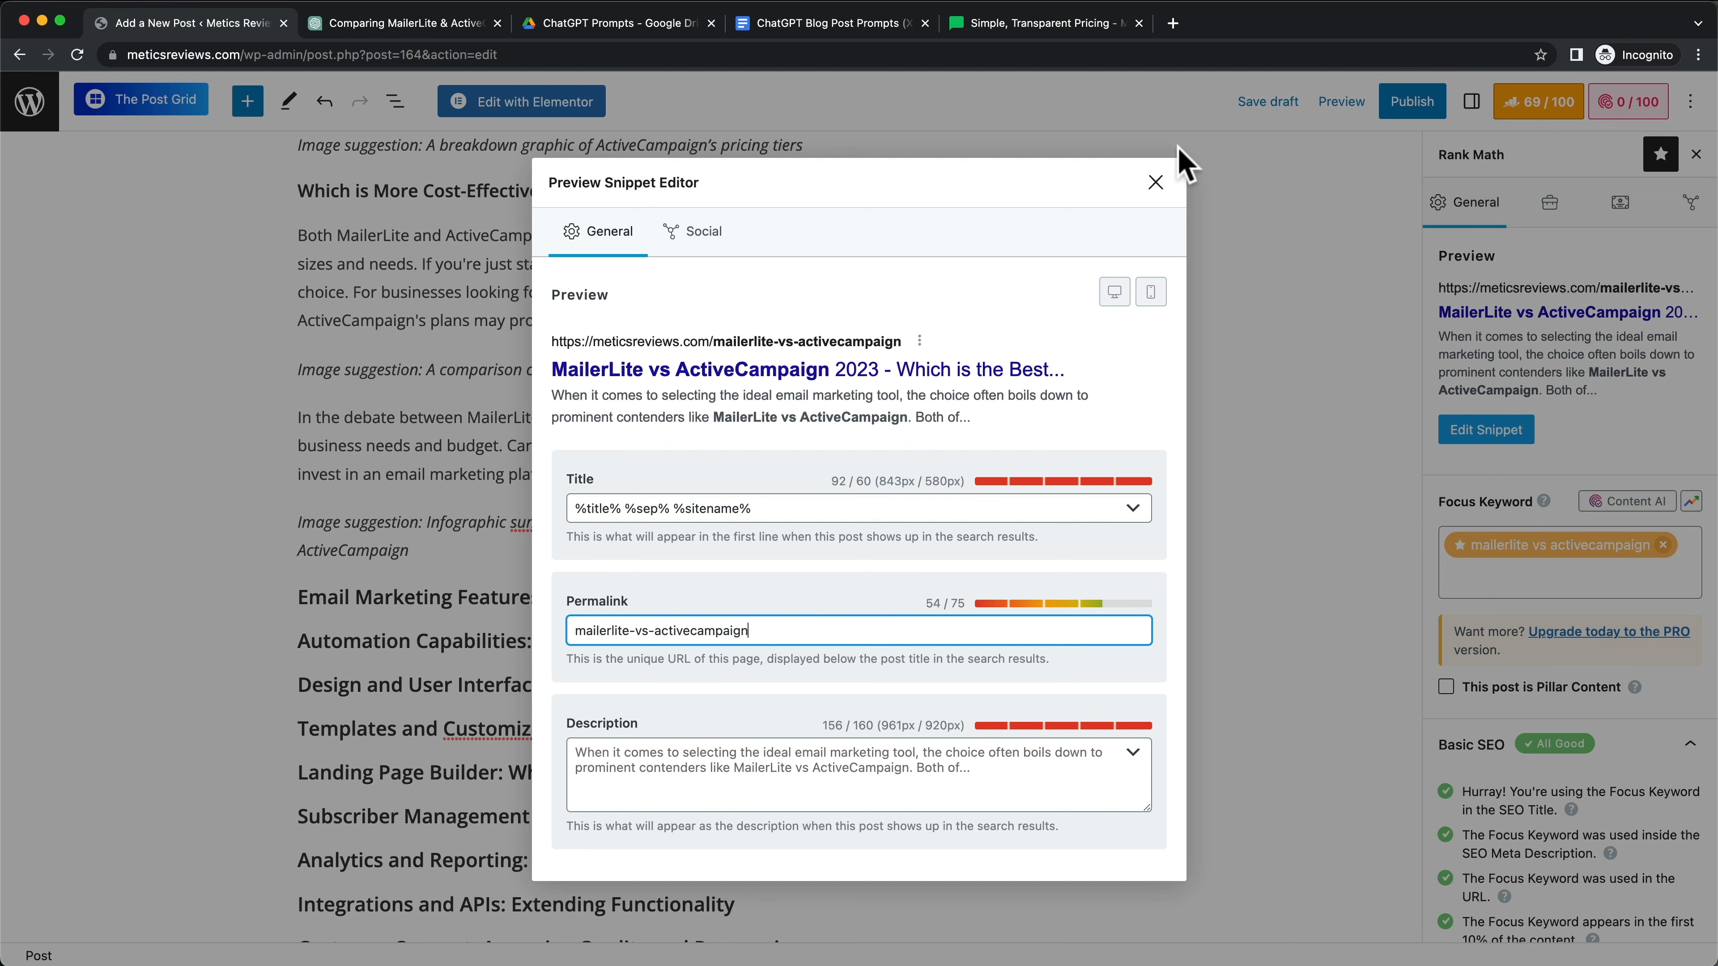
click(1156, 182)
Step: Recheck the URL length item in Rank Math's Additional checks
scroll(1603, 784, down, 5)
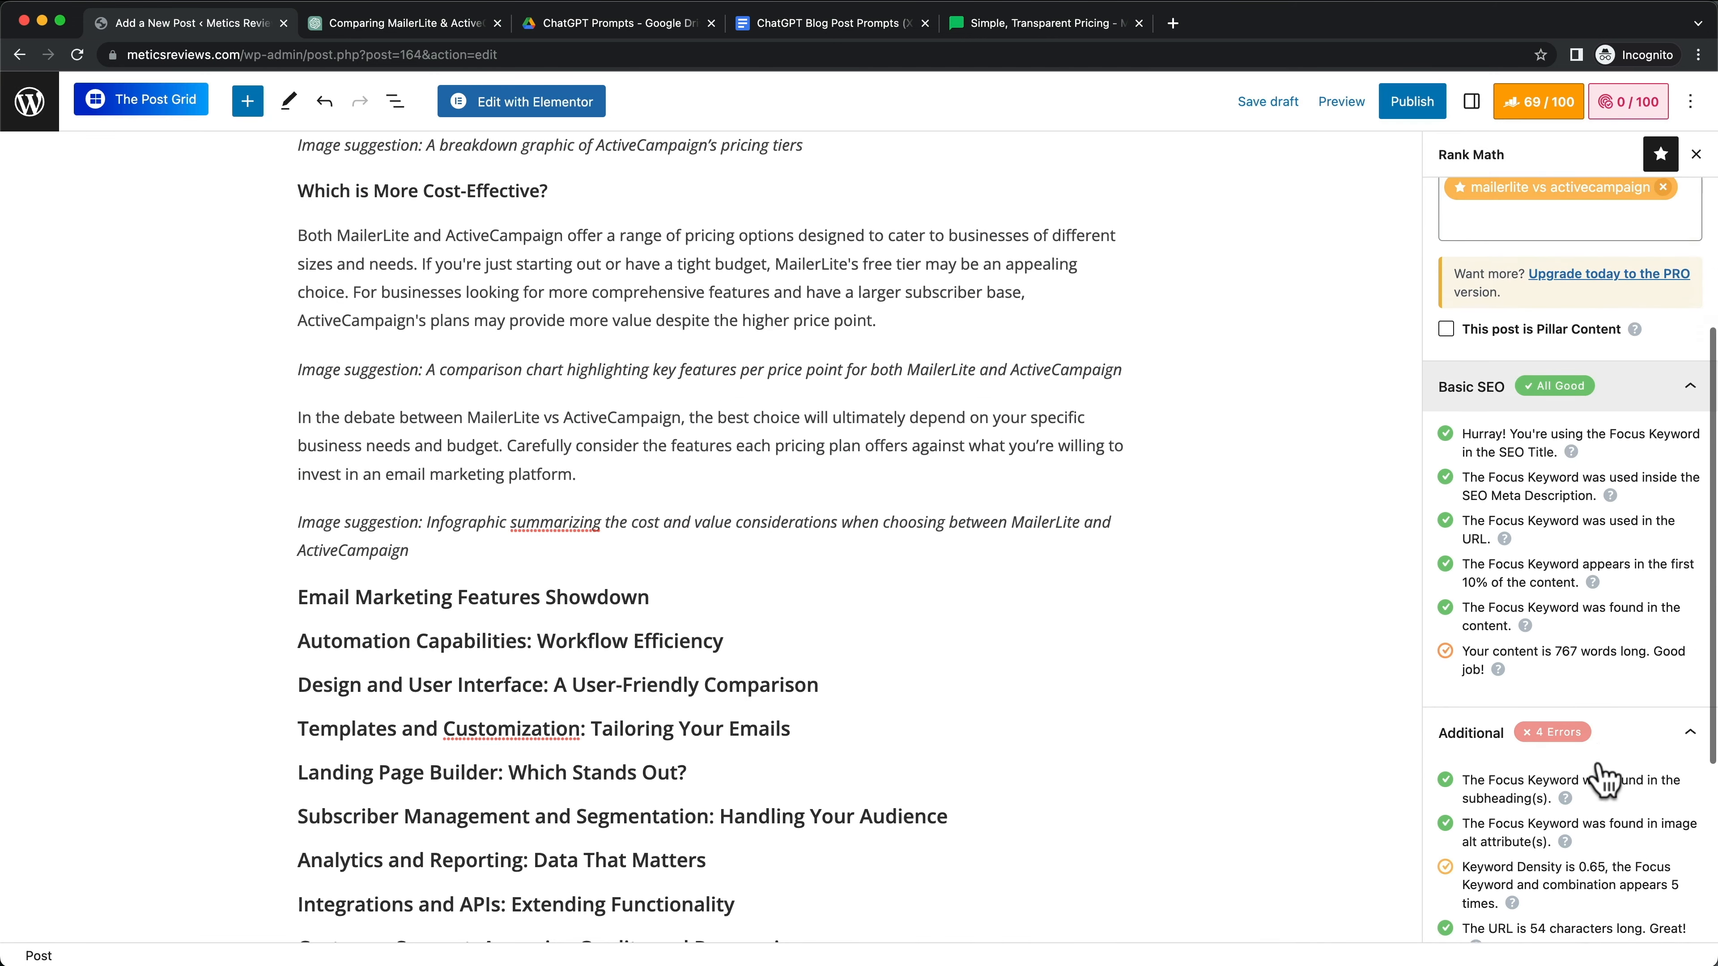
scroll(1603, 778, down, 5)
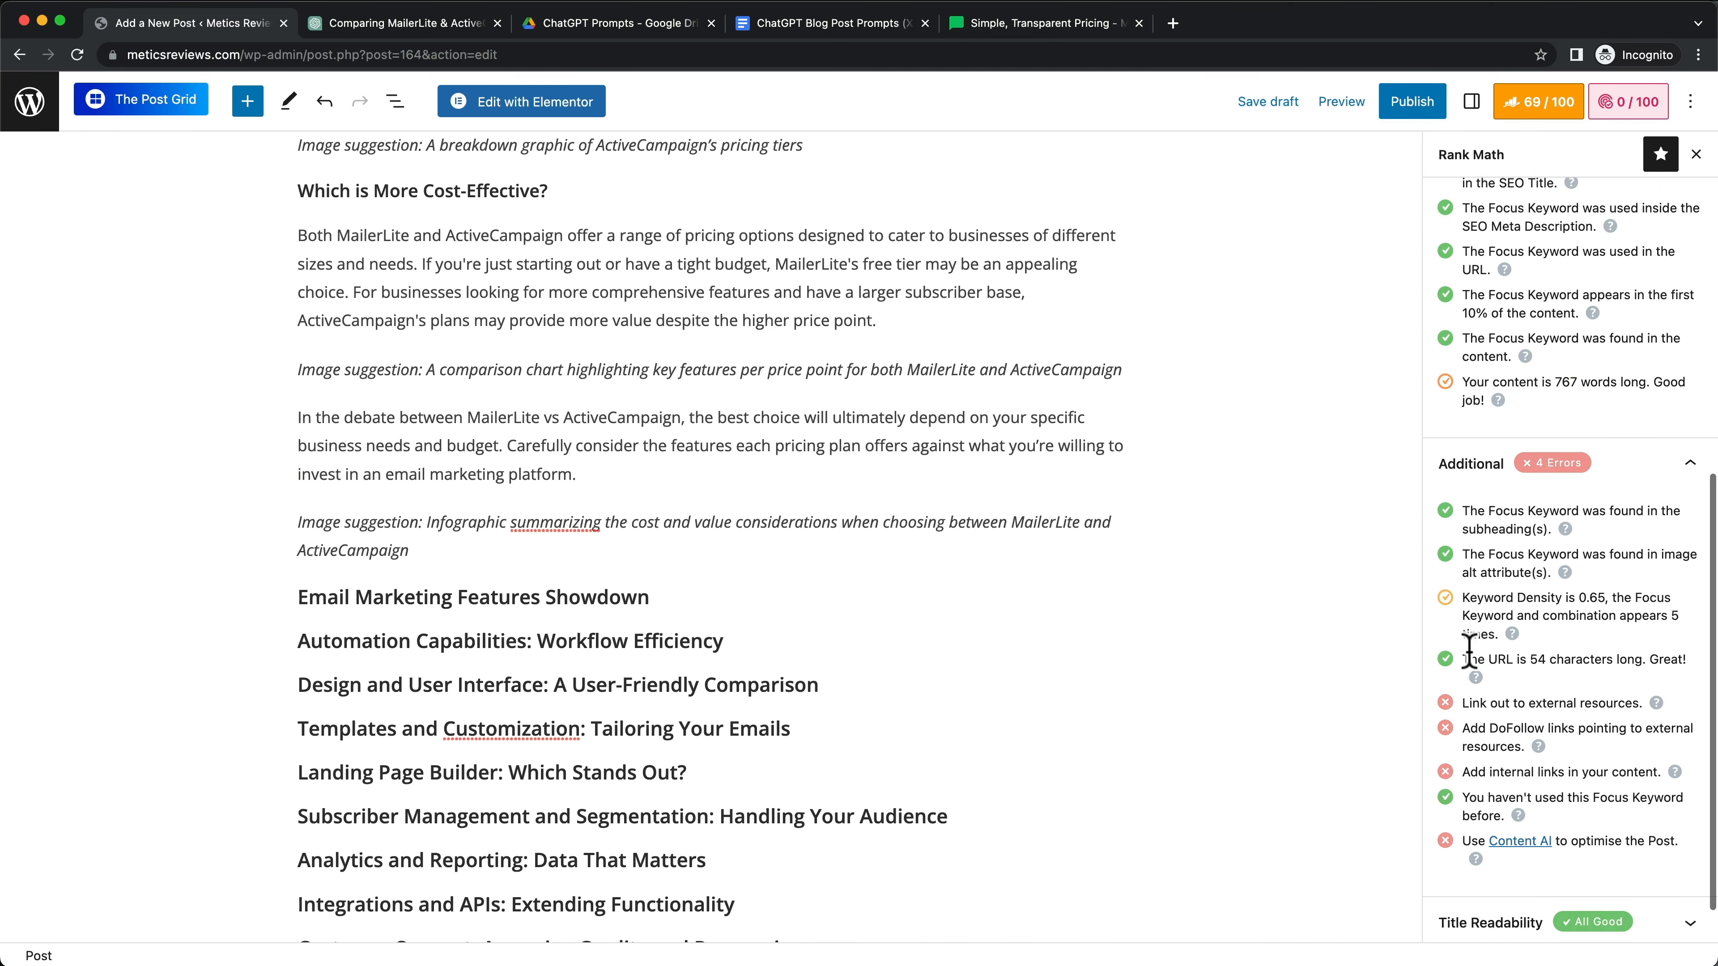
drag(1465, 659, 1642, 657)
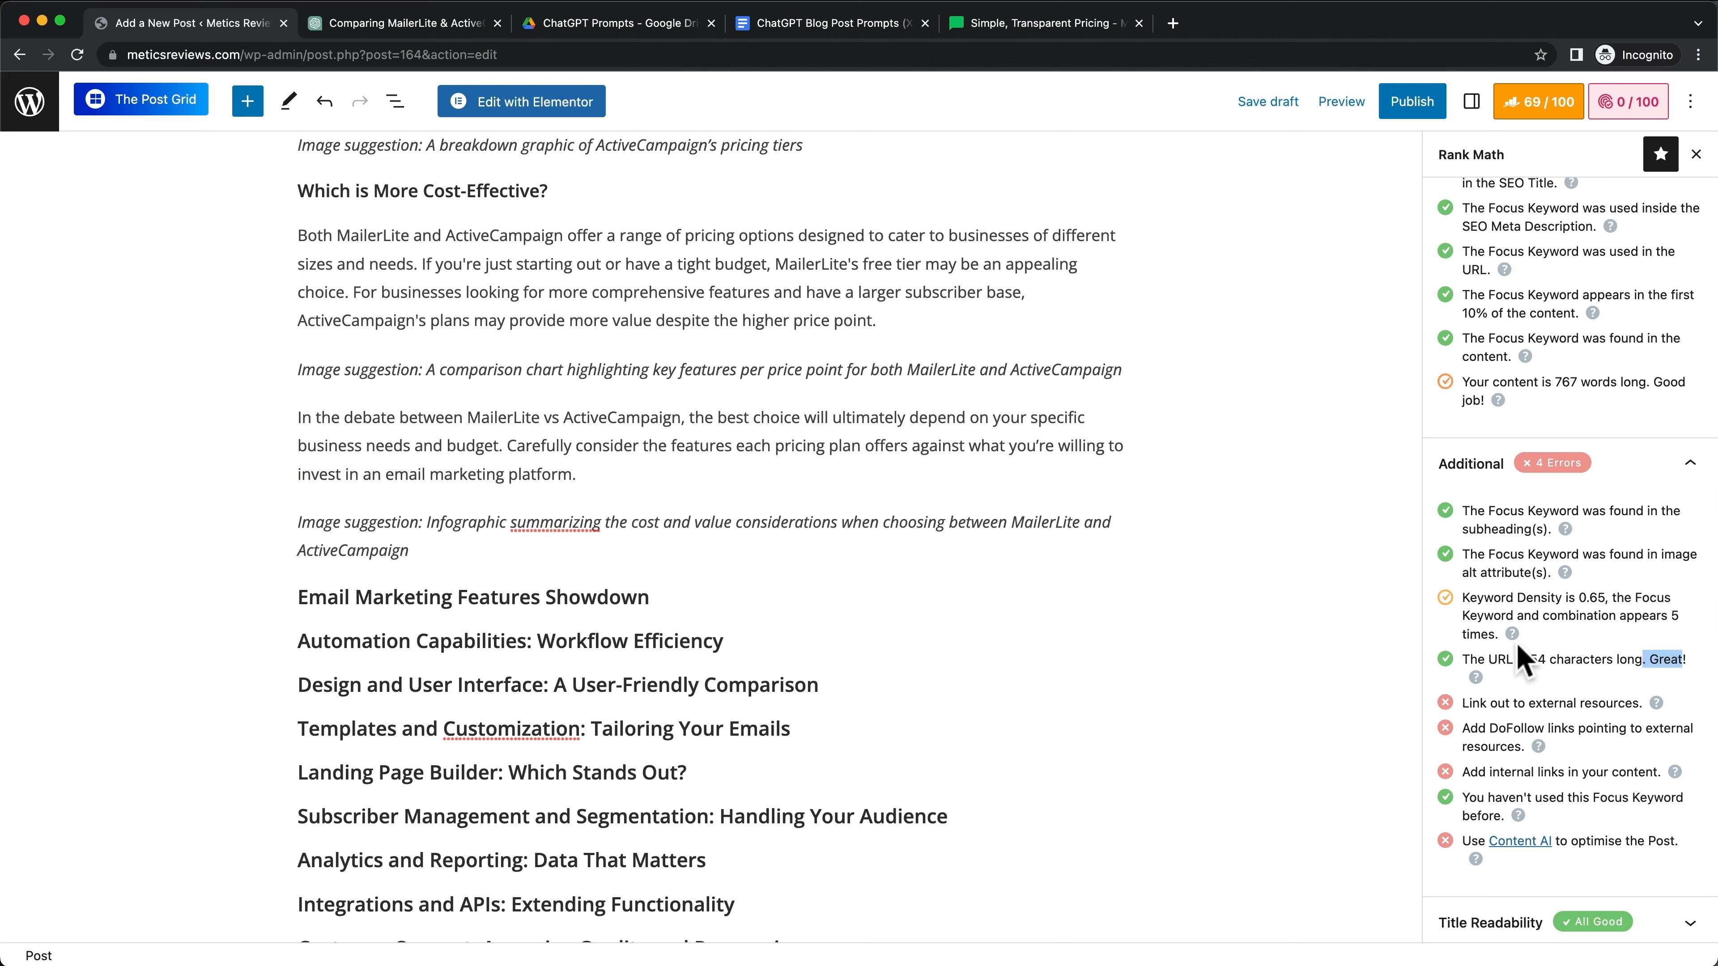
Step: Examine the item on linking out to external resources in Rank Math's Additional checks against the post's remaining sections
scroll(1515, 657, down, 1)
drag(1463, 662, 1640, 661)
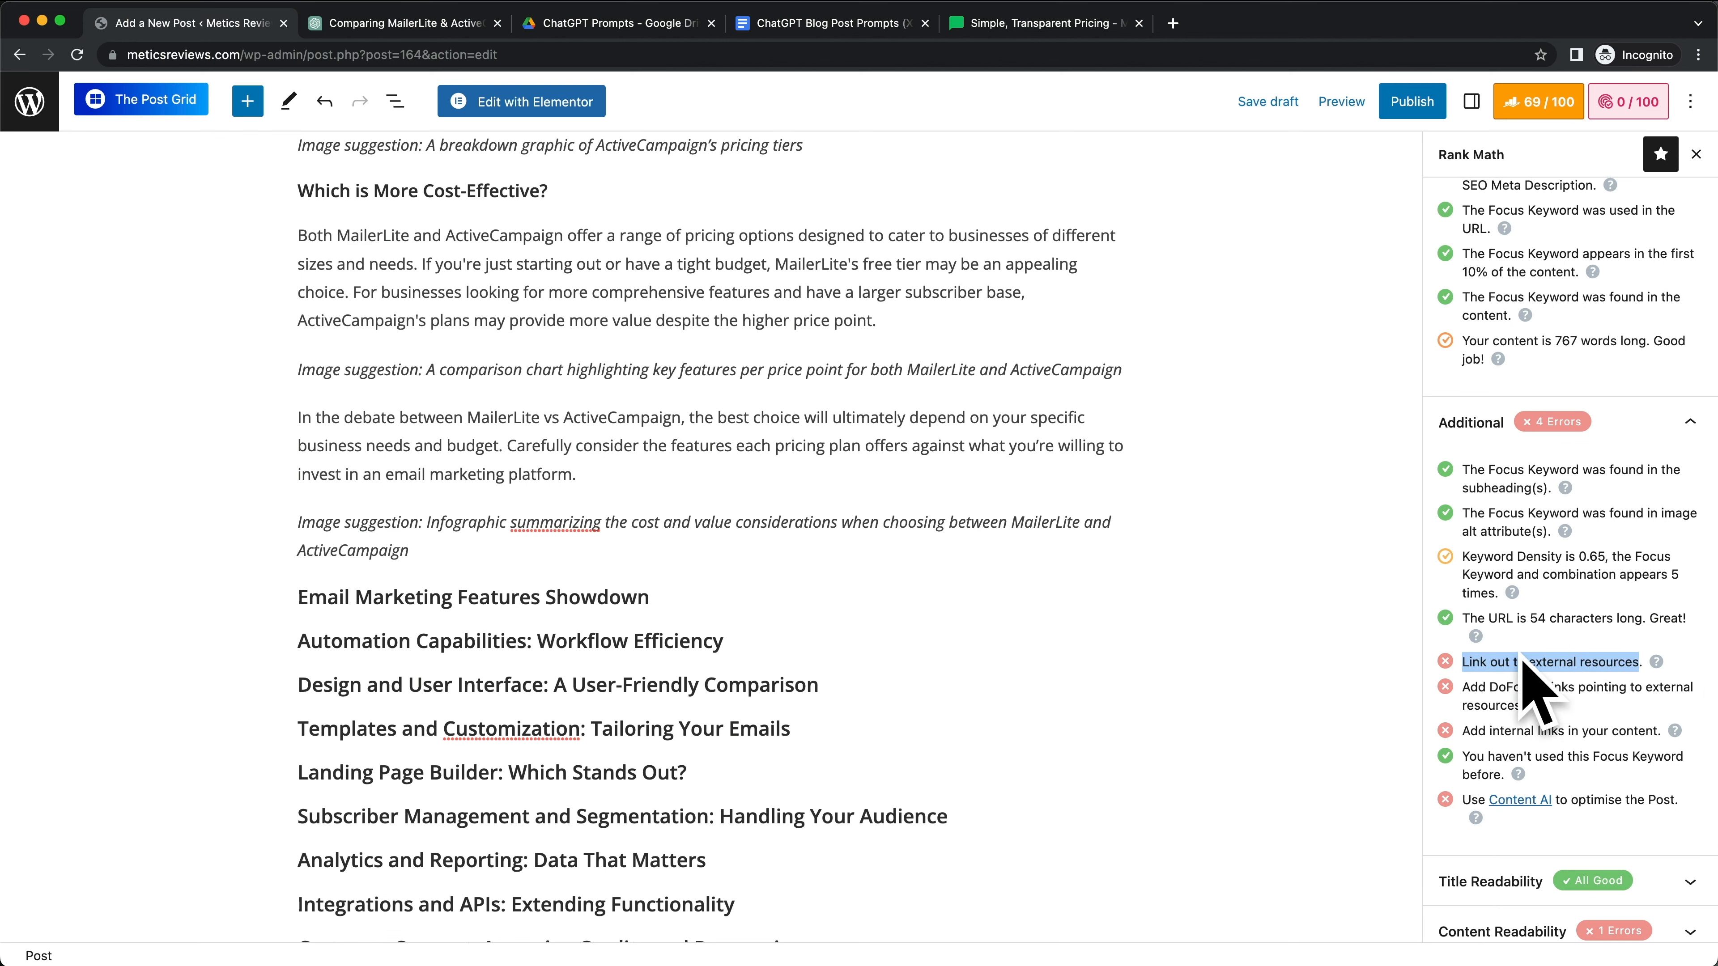
scroll(893, 538, down, 3)
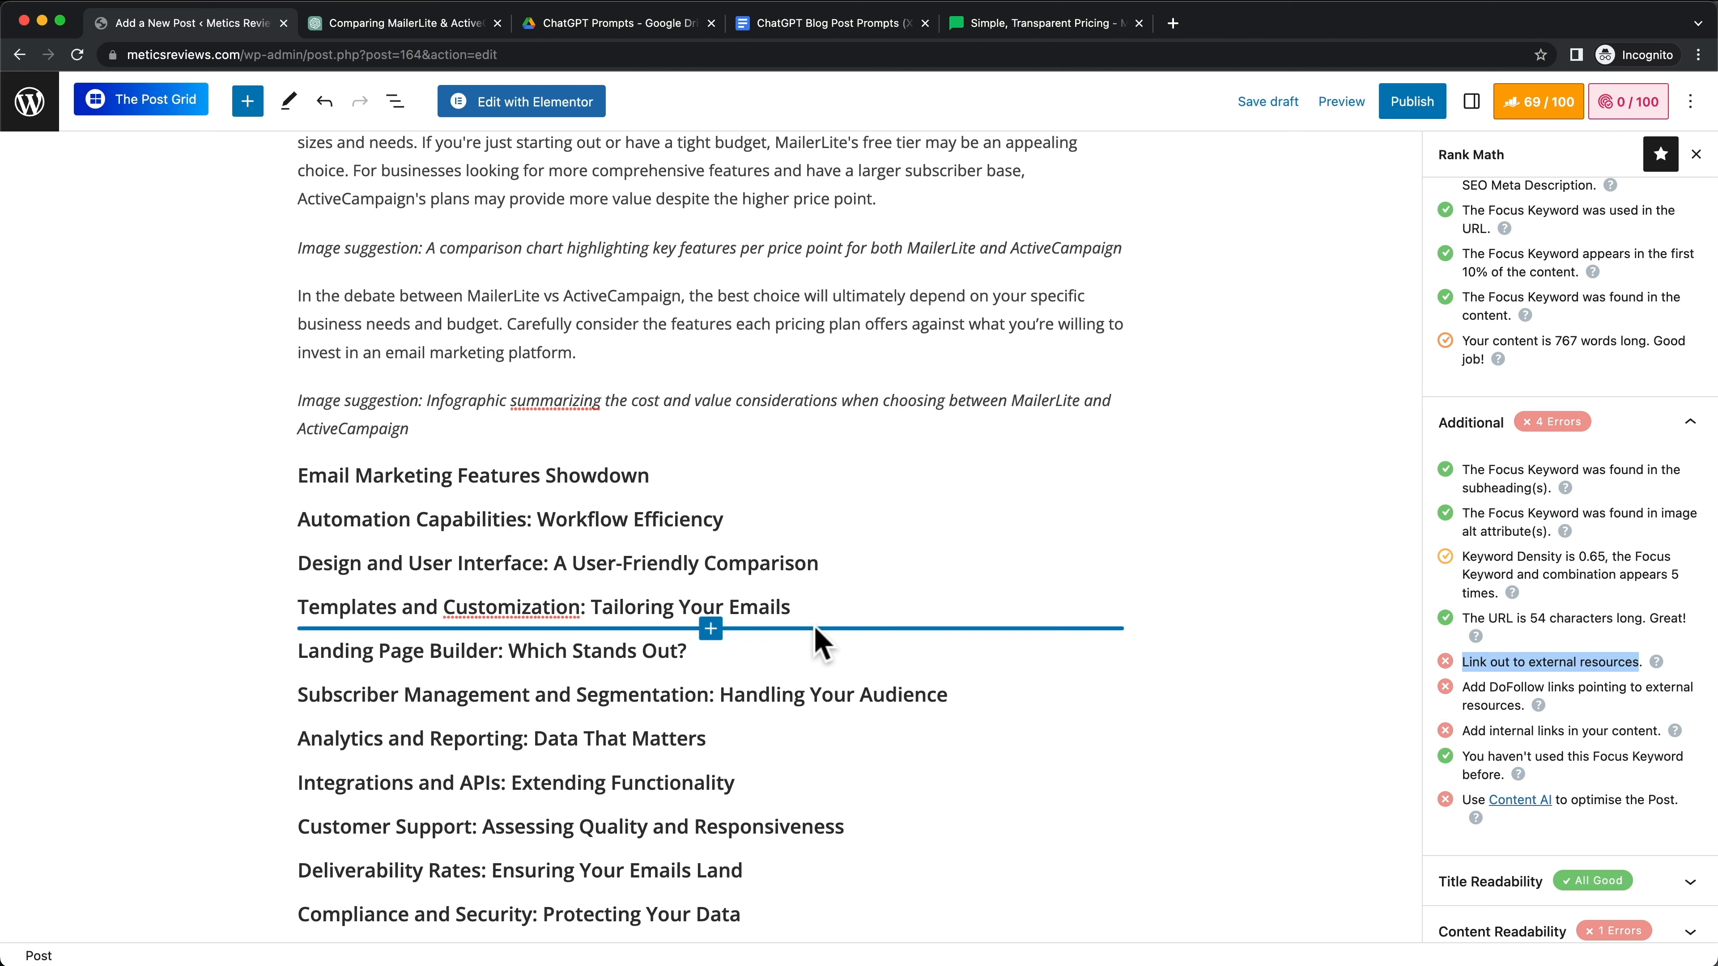
scroll(722, 646, down, 1)
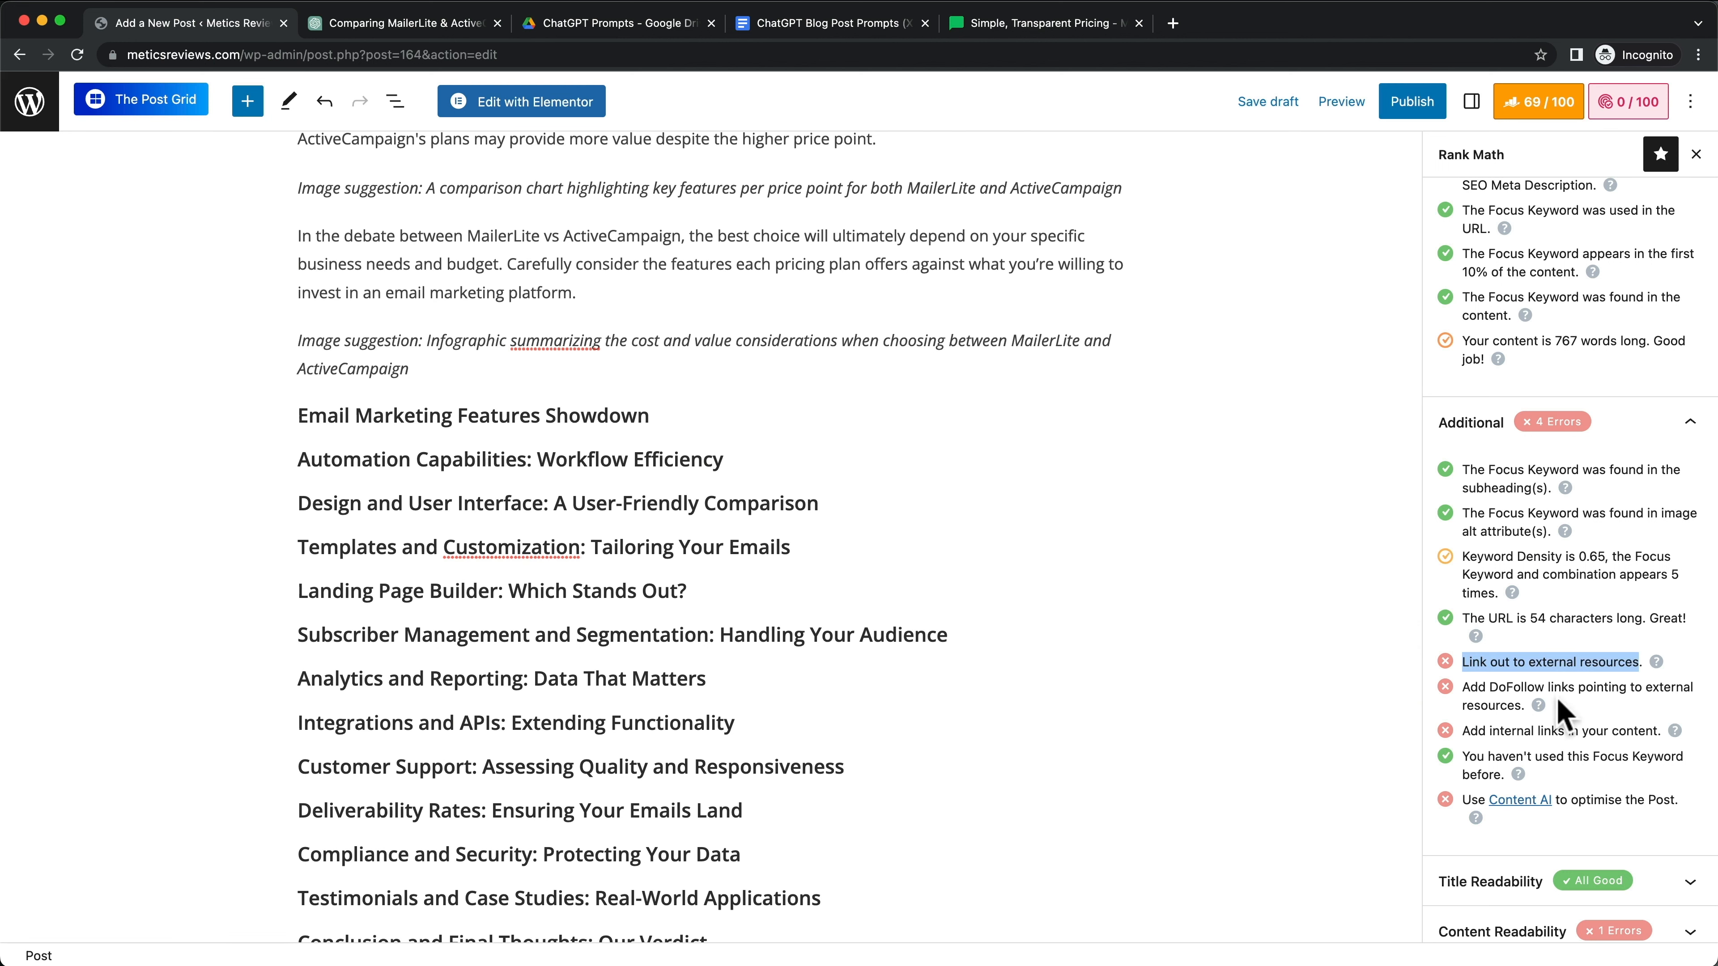
click(1507, 660)
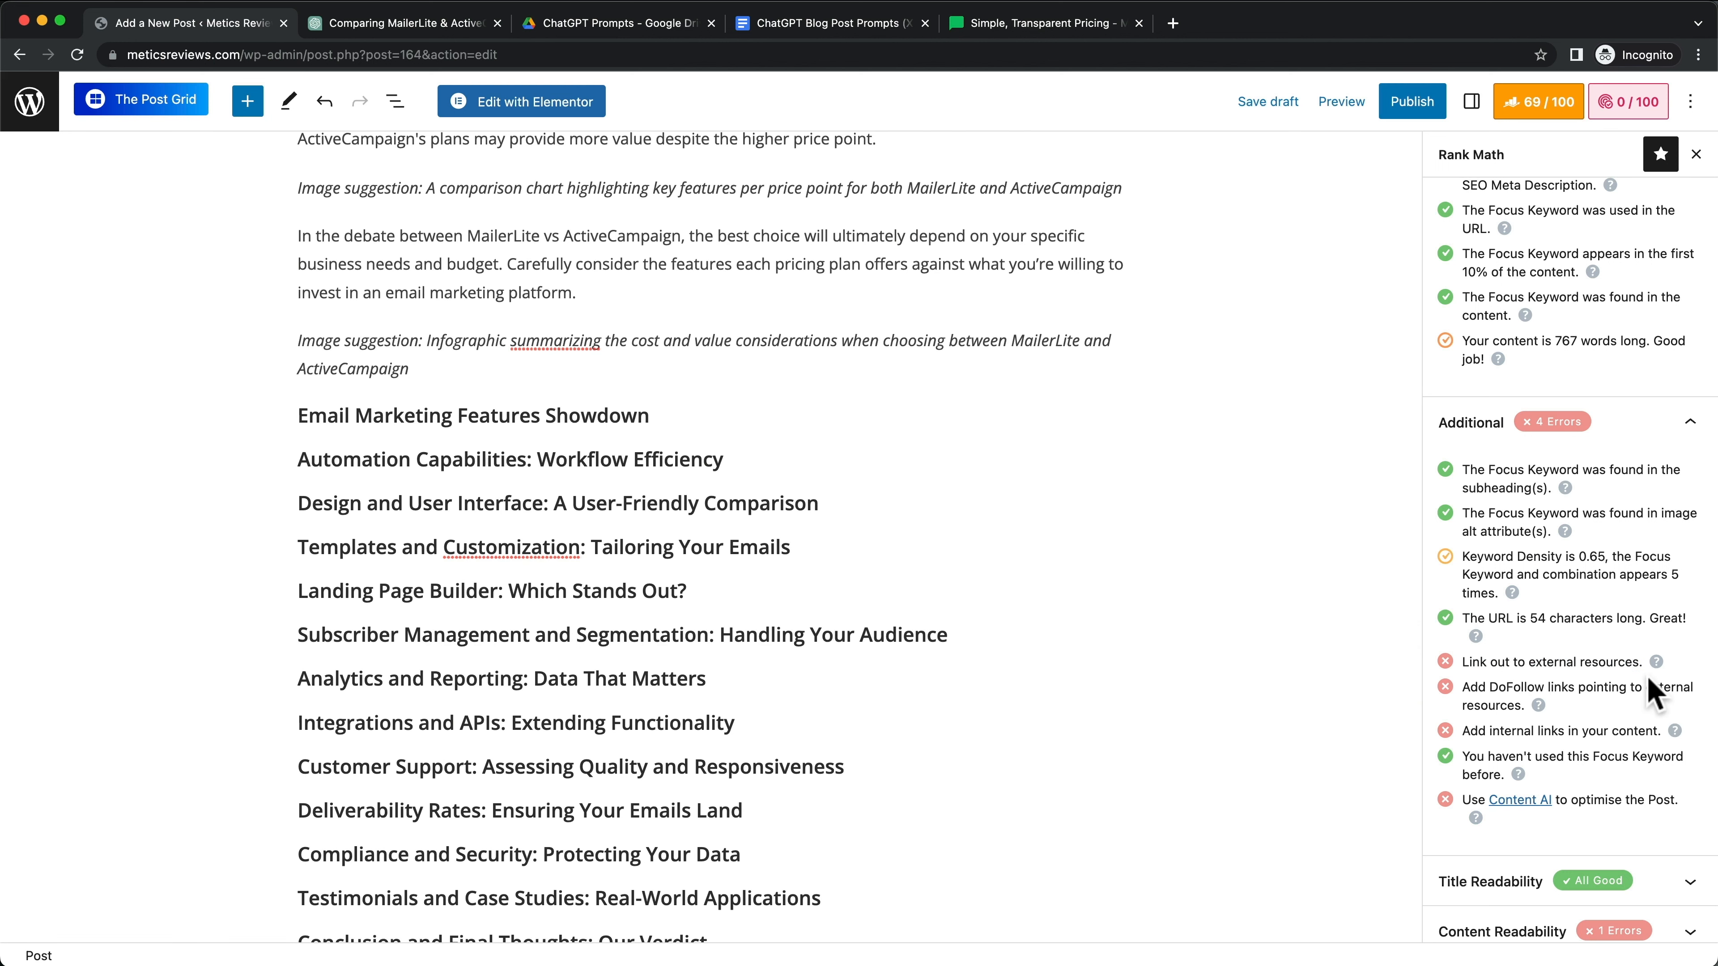
Step: Try the nofollow option in the link settings for the words "pricing plan" in the paragraph closing the cost comparison
scroll(1080, 636, up, 3)
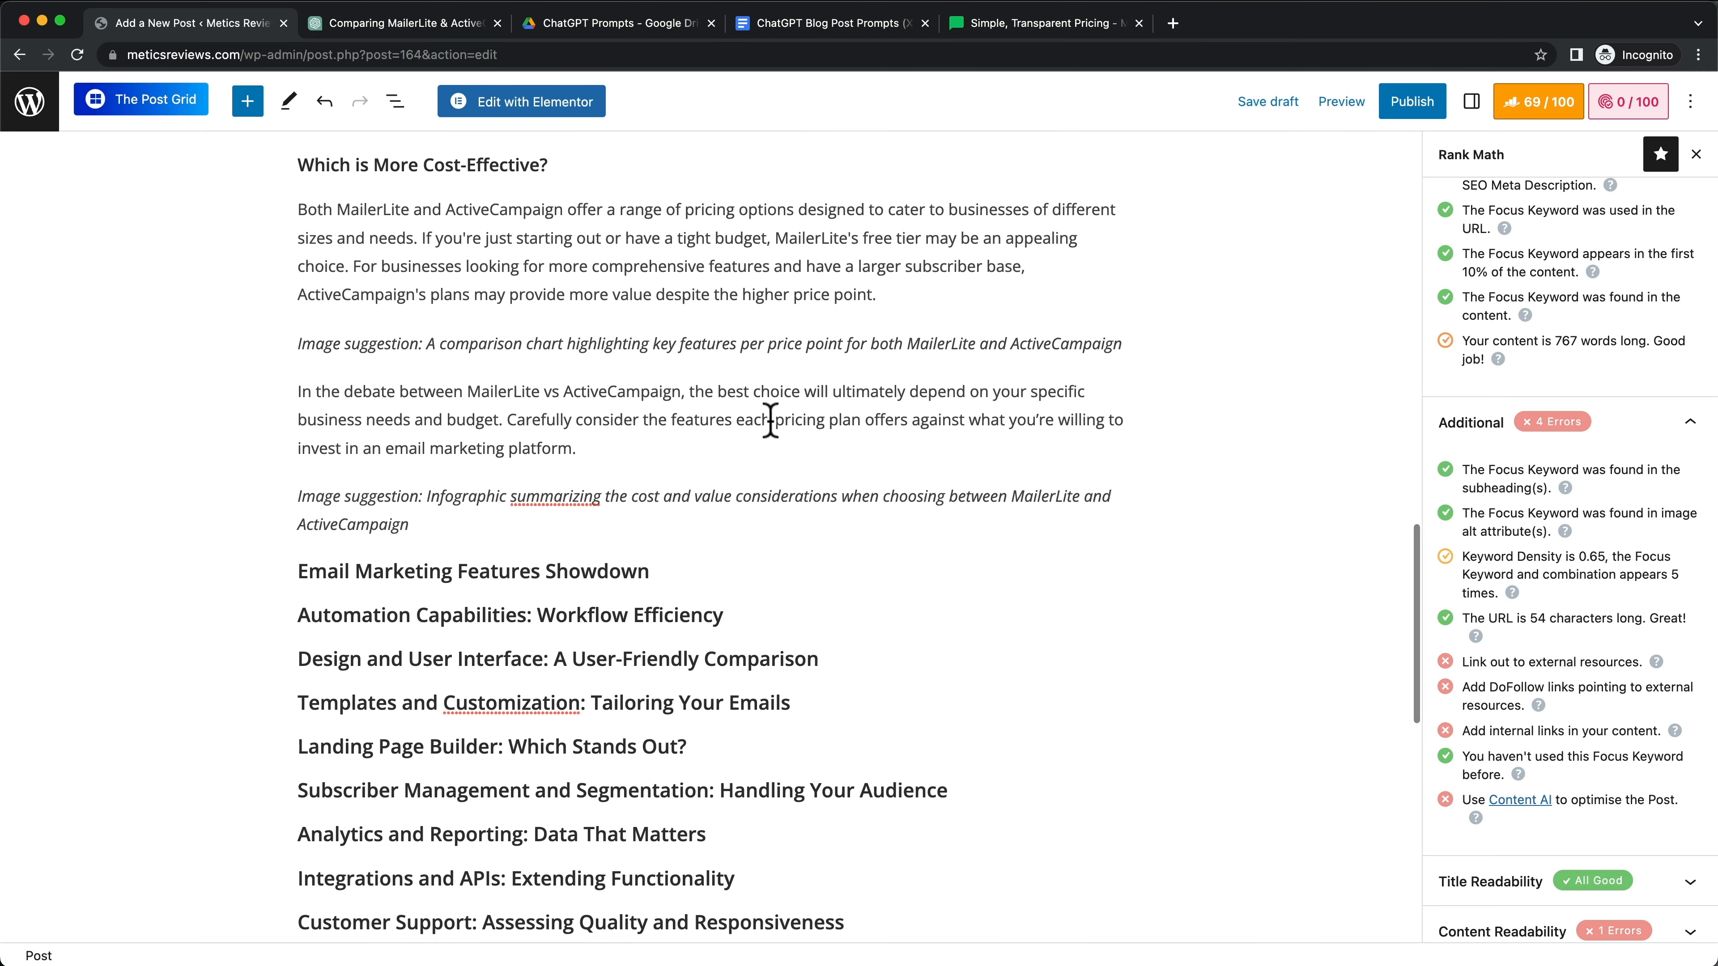
drag(775, 420, 859, 425)
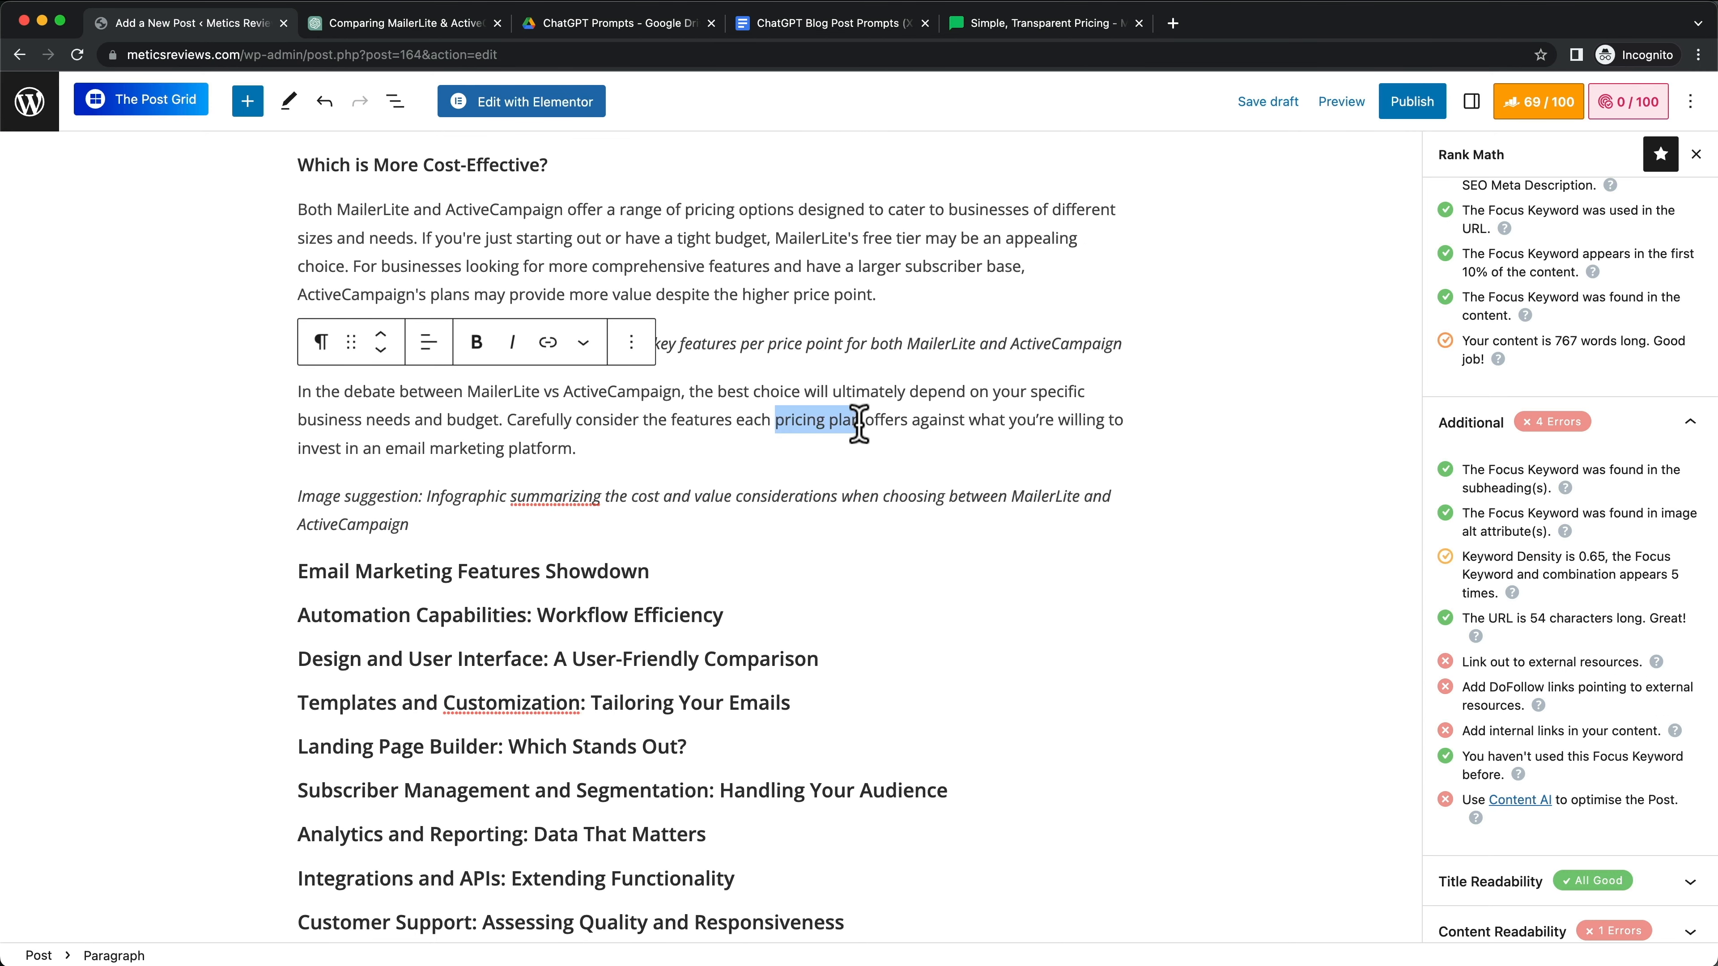
click(548, 342)
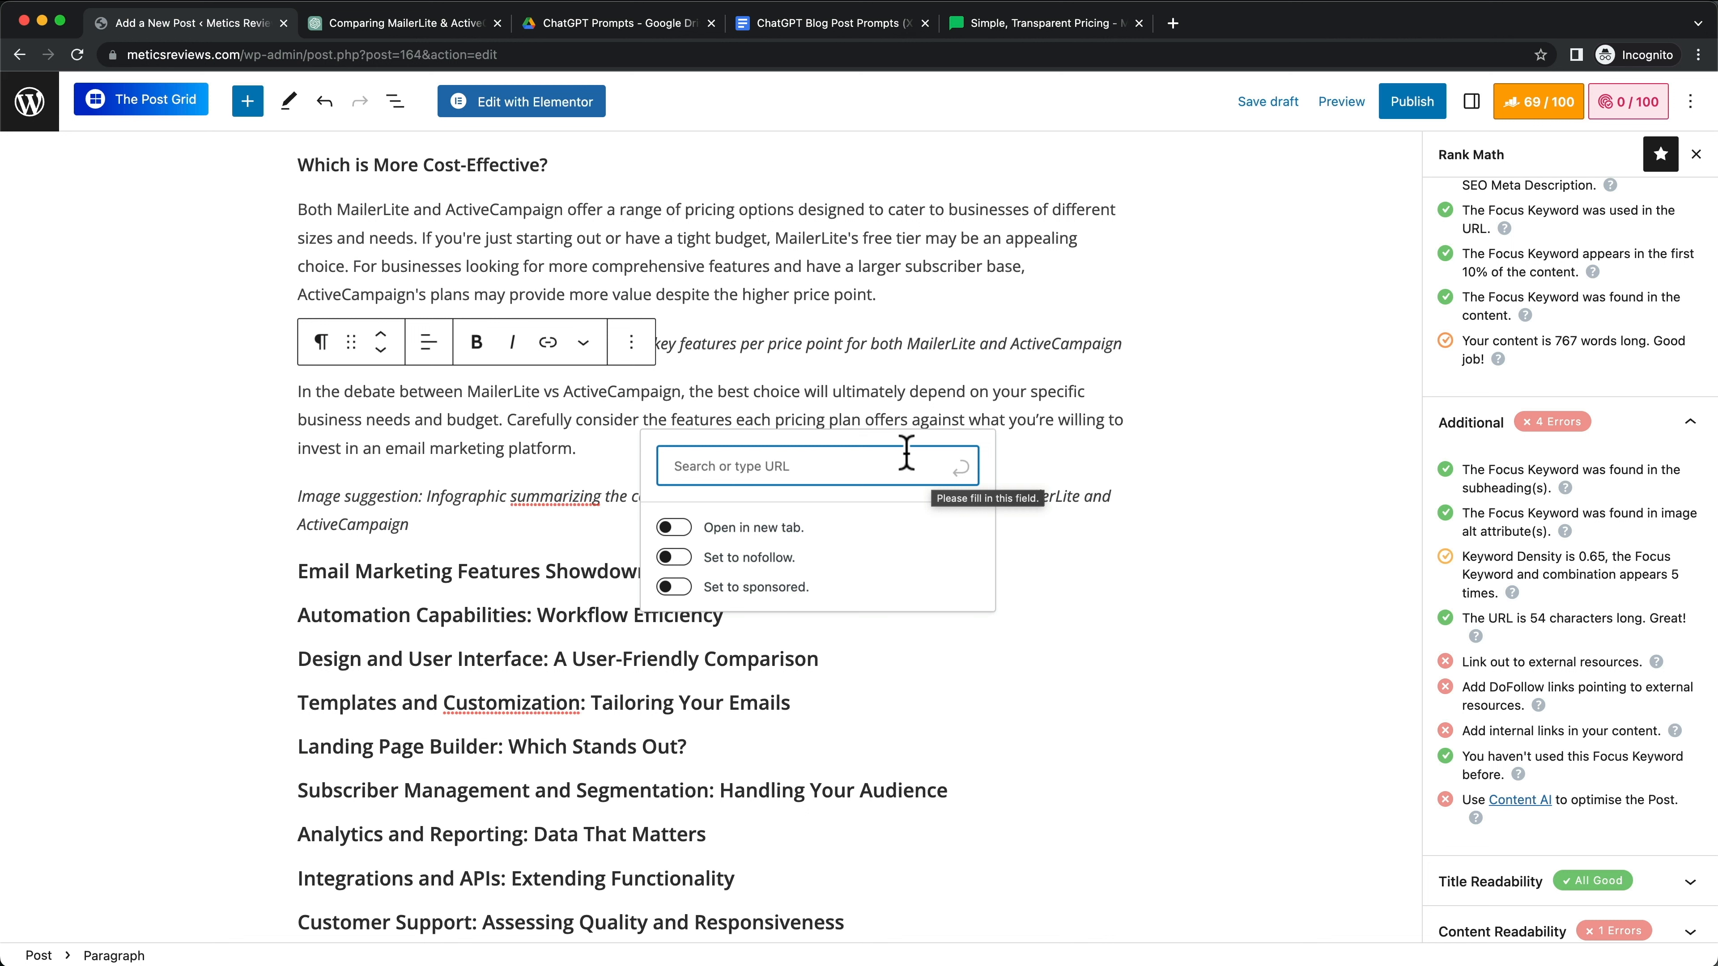
click(673, 557)
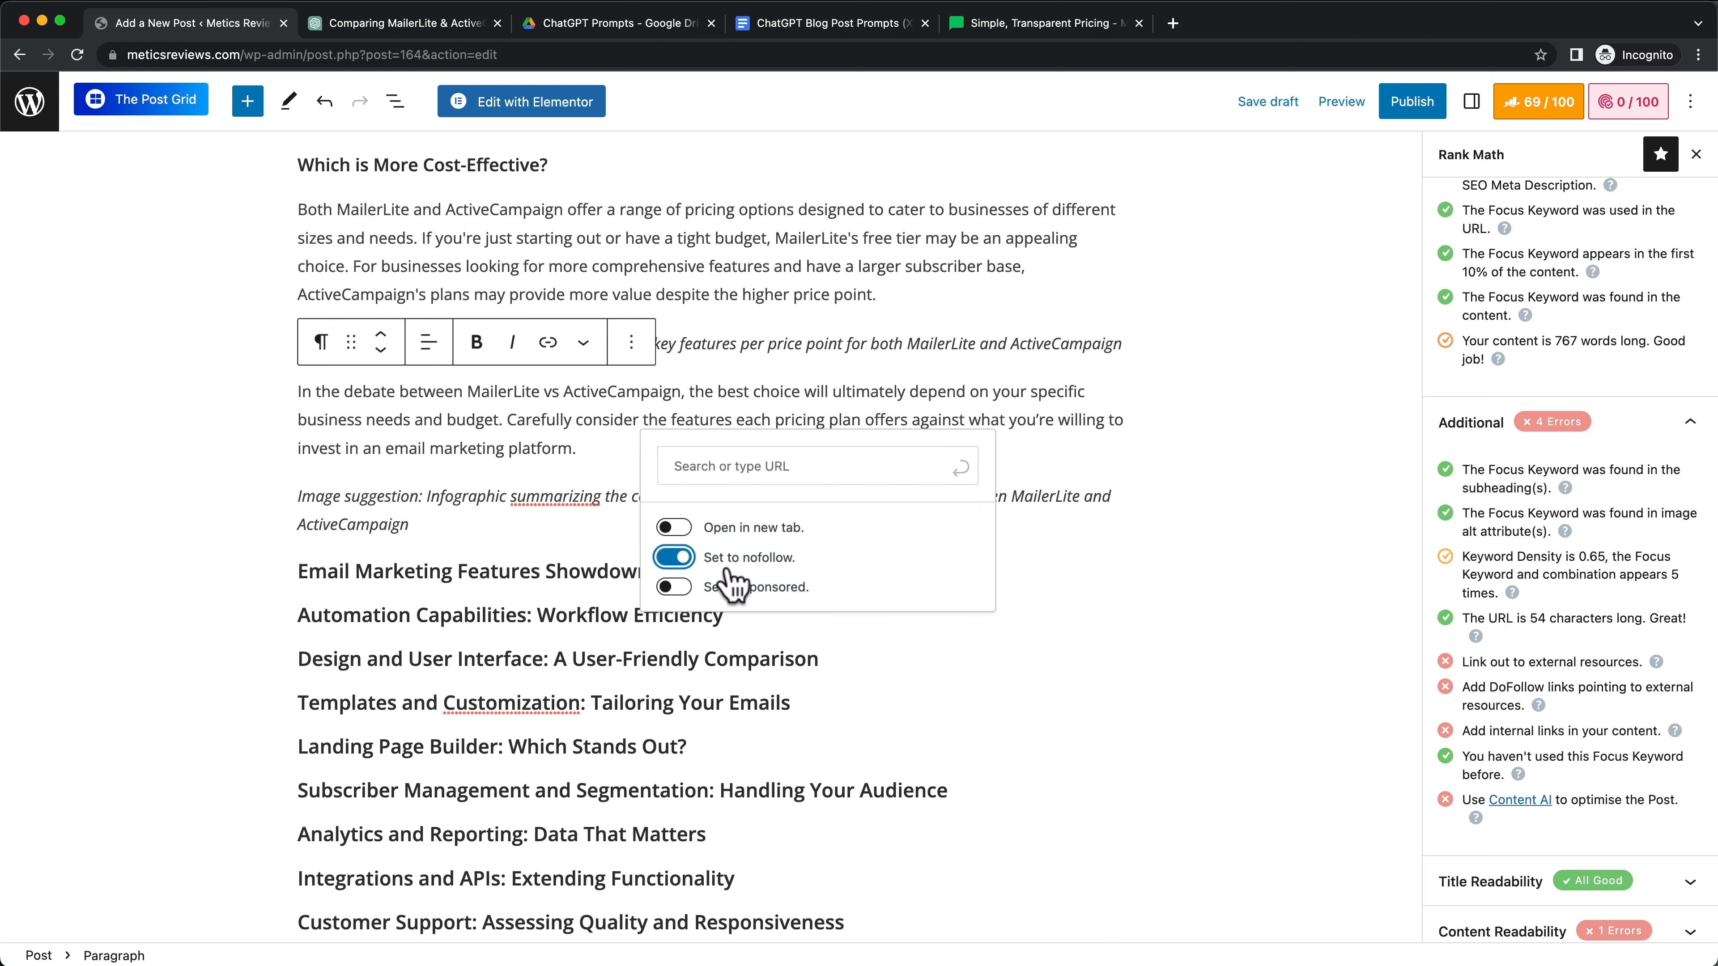
click(680, 559)
Step: Examine the external link, DoFollow link and internal link items in Rank Math's Additional checks
drag(1470, 648, 1624, 648)
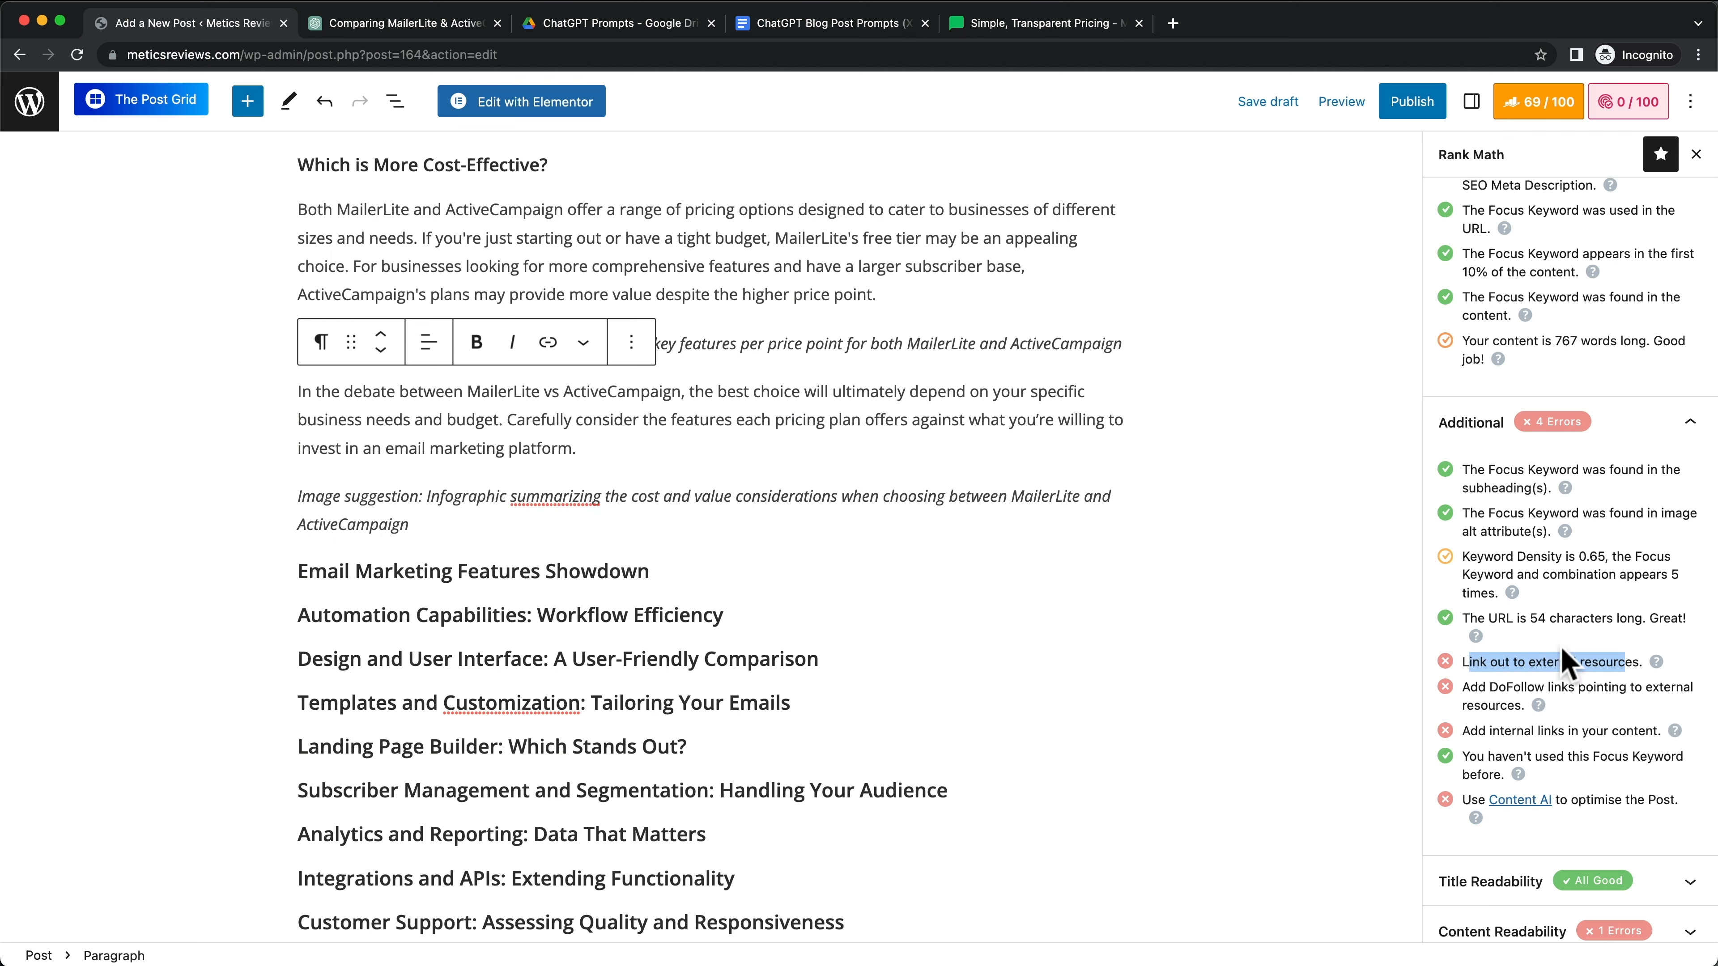
scroll(1555, 649, down, 1)
drag(1461, 673, 1553, 693)
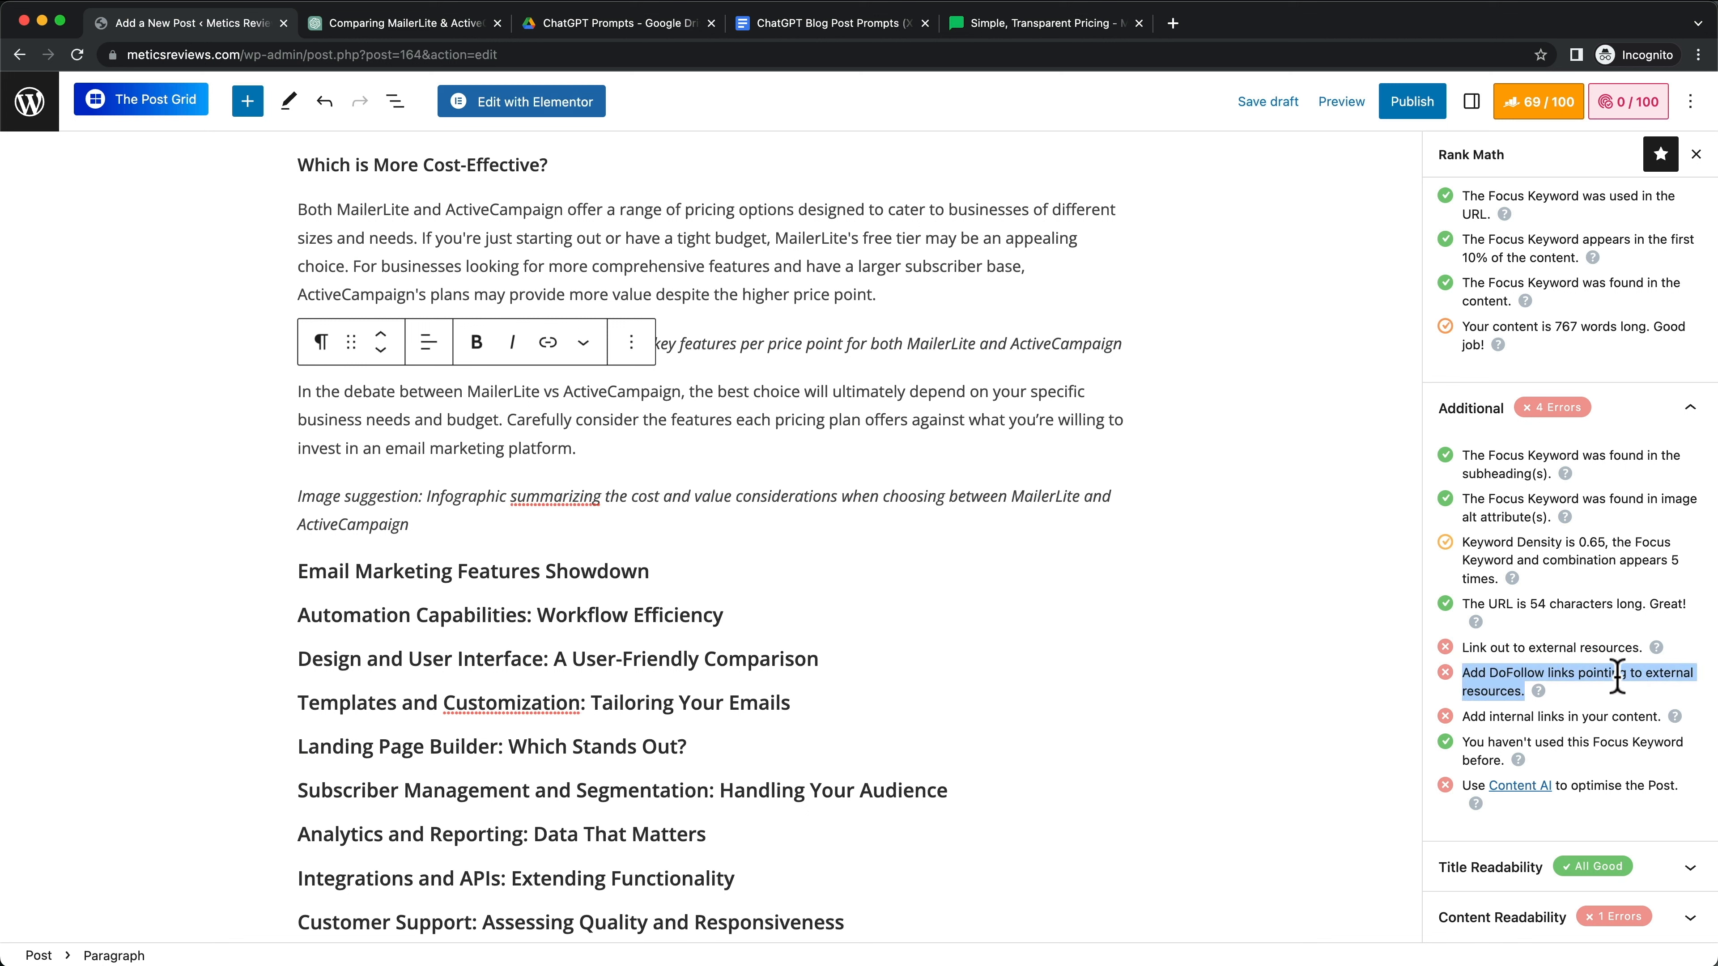
click(1552, 677)
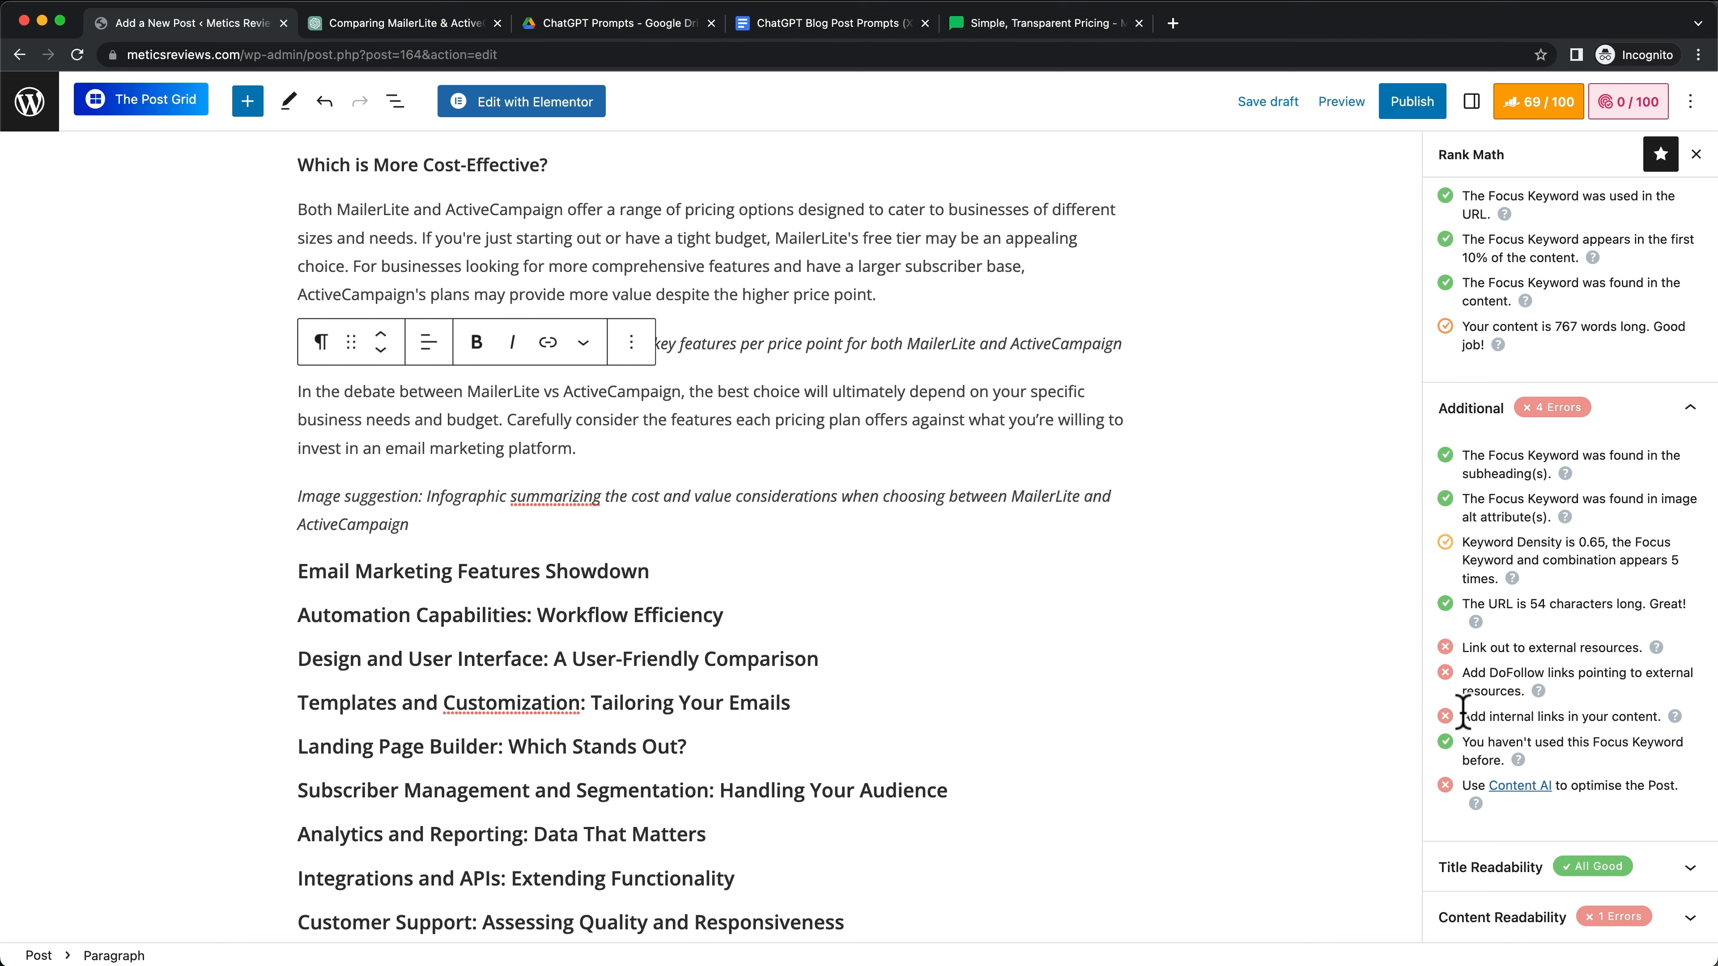
drag(1465, 712, 1644, 715)
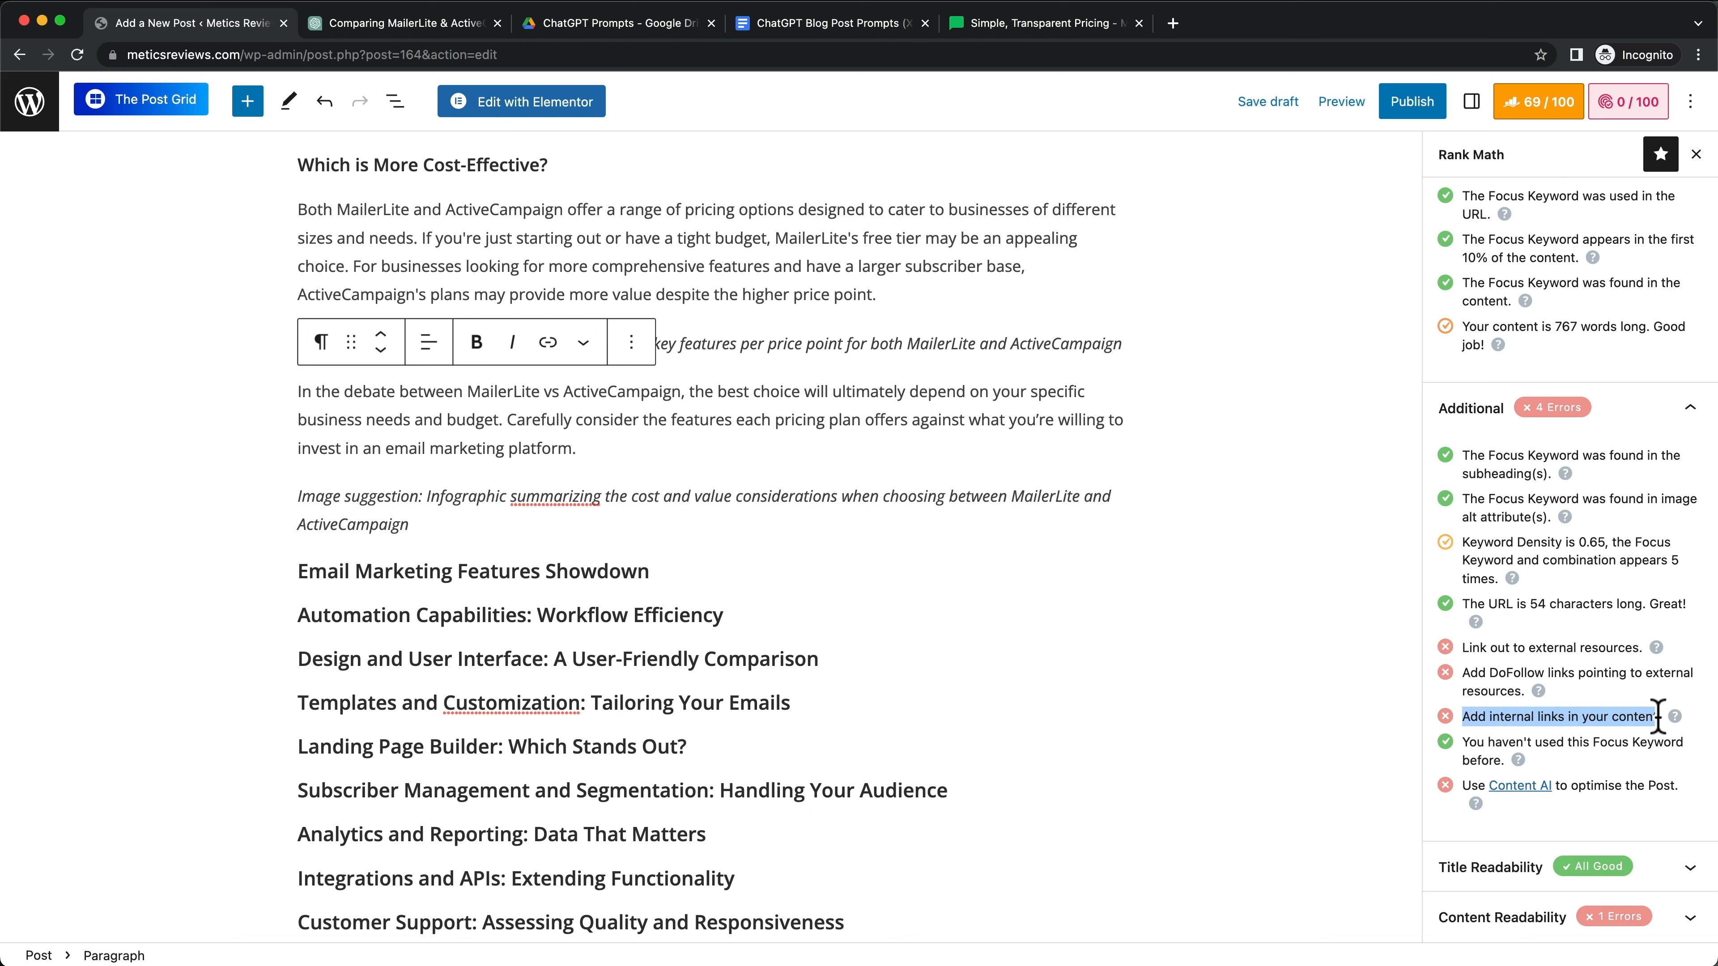
click(1595, 718)
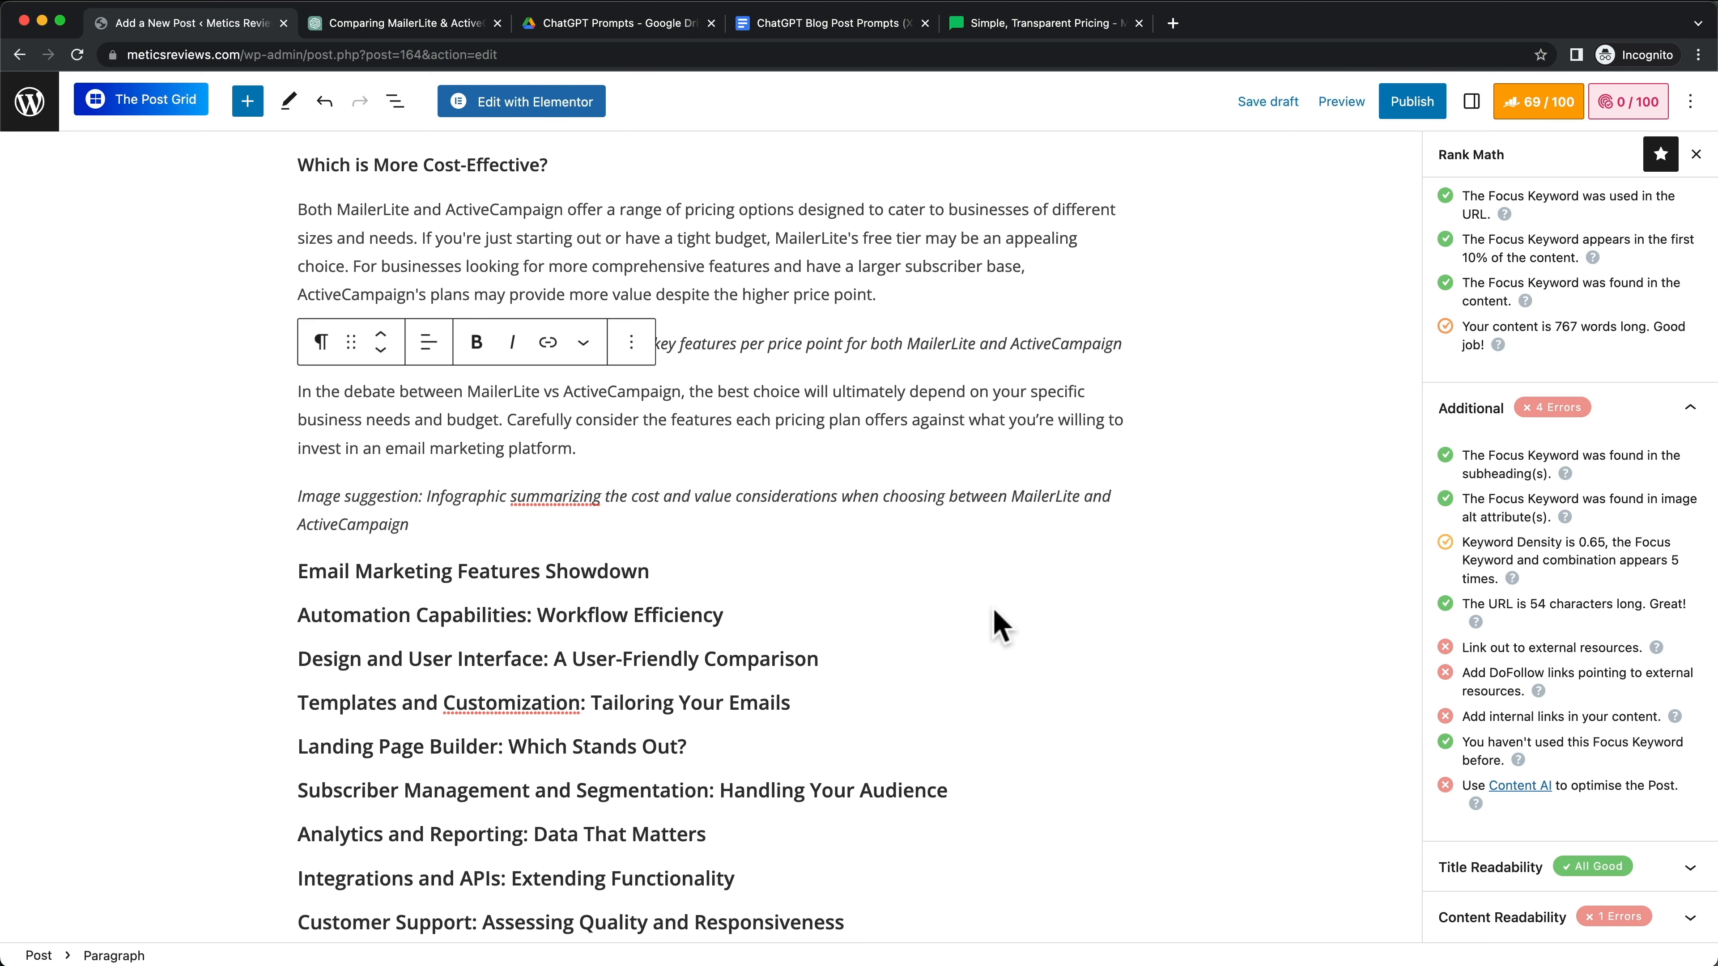
Step: Look through the post's remaining headings and conclusion, and review the internal links and focus keyword reuse items in Rank Math
scroll(994, 651, down, 6)
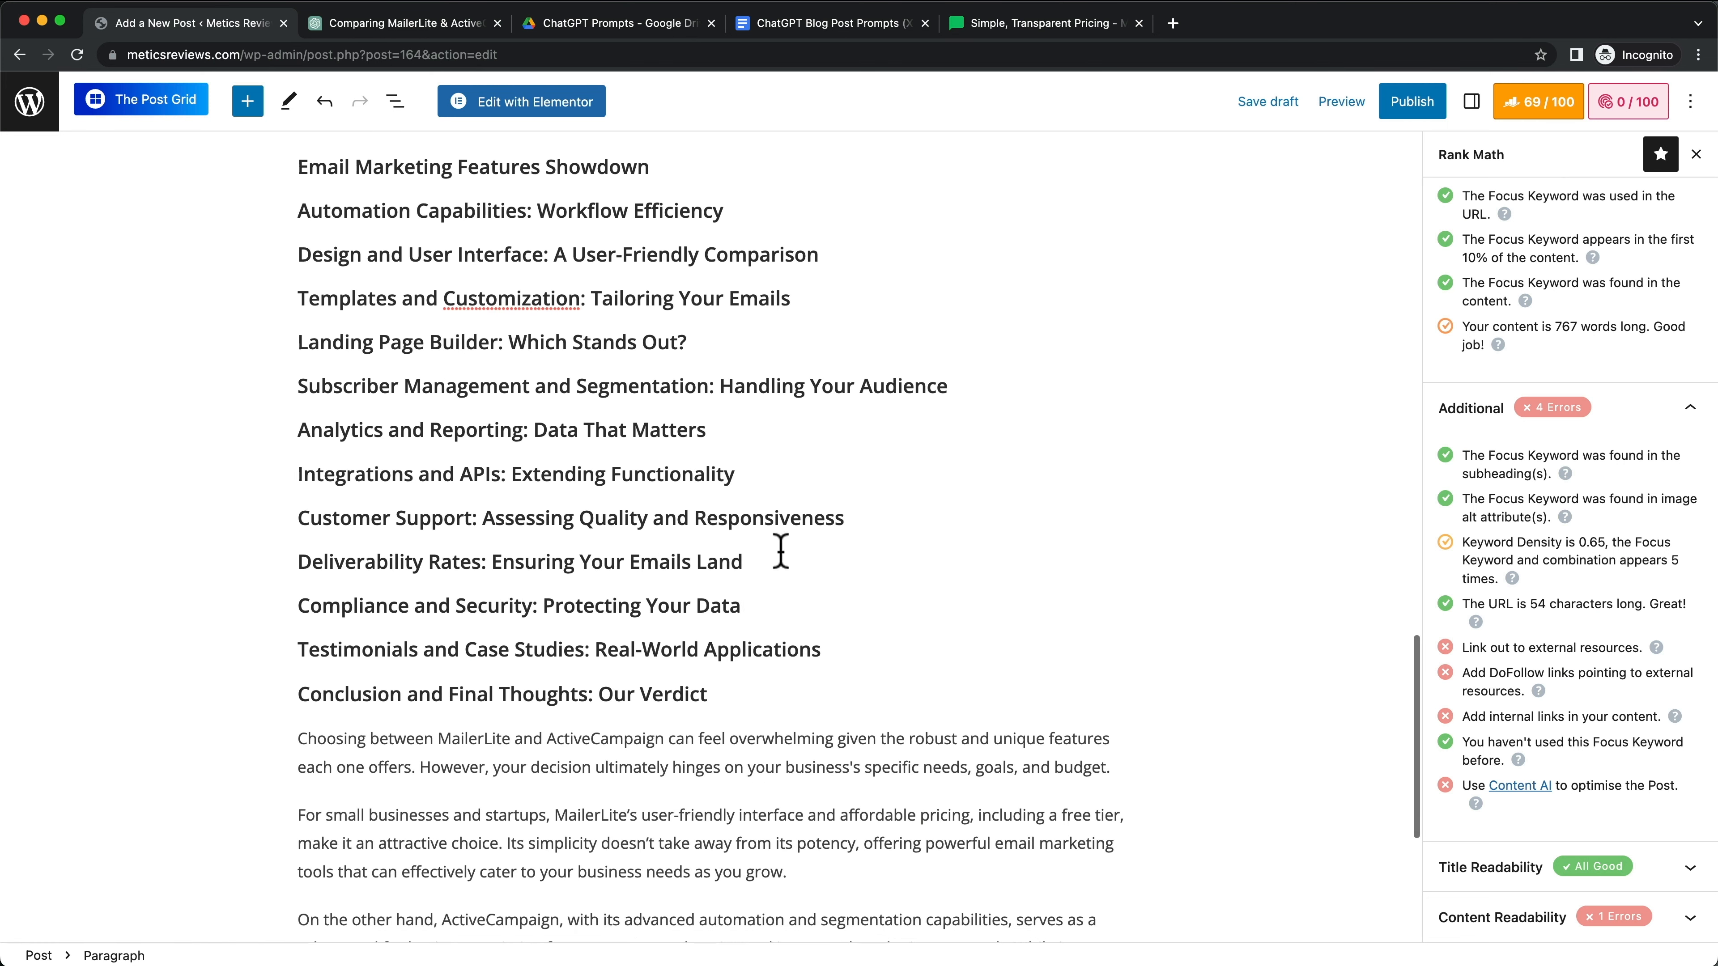
scroll(848, 755, down, 6)
scroll(843, 757, up, 6)
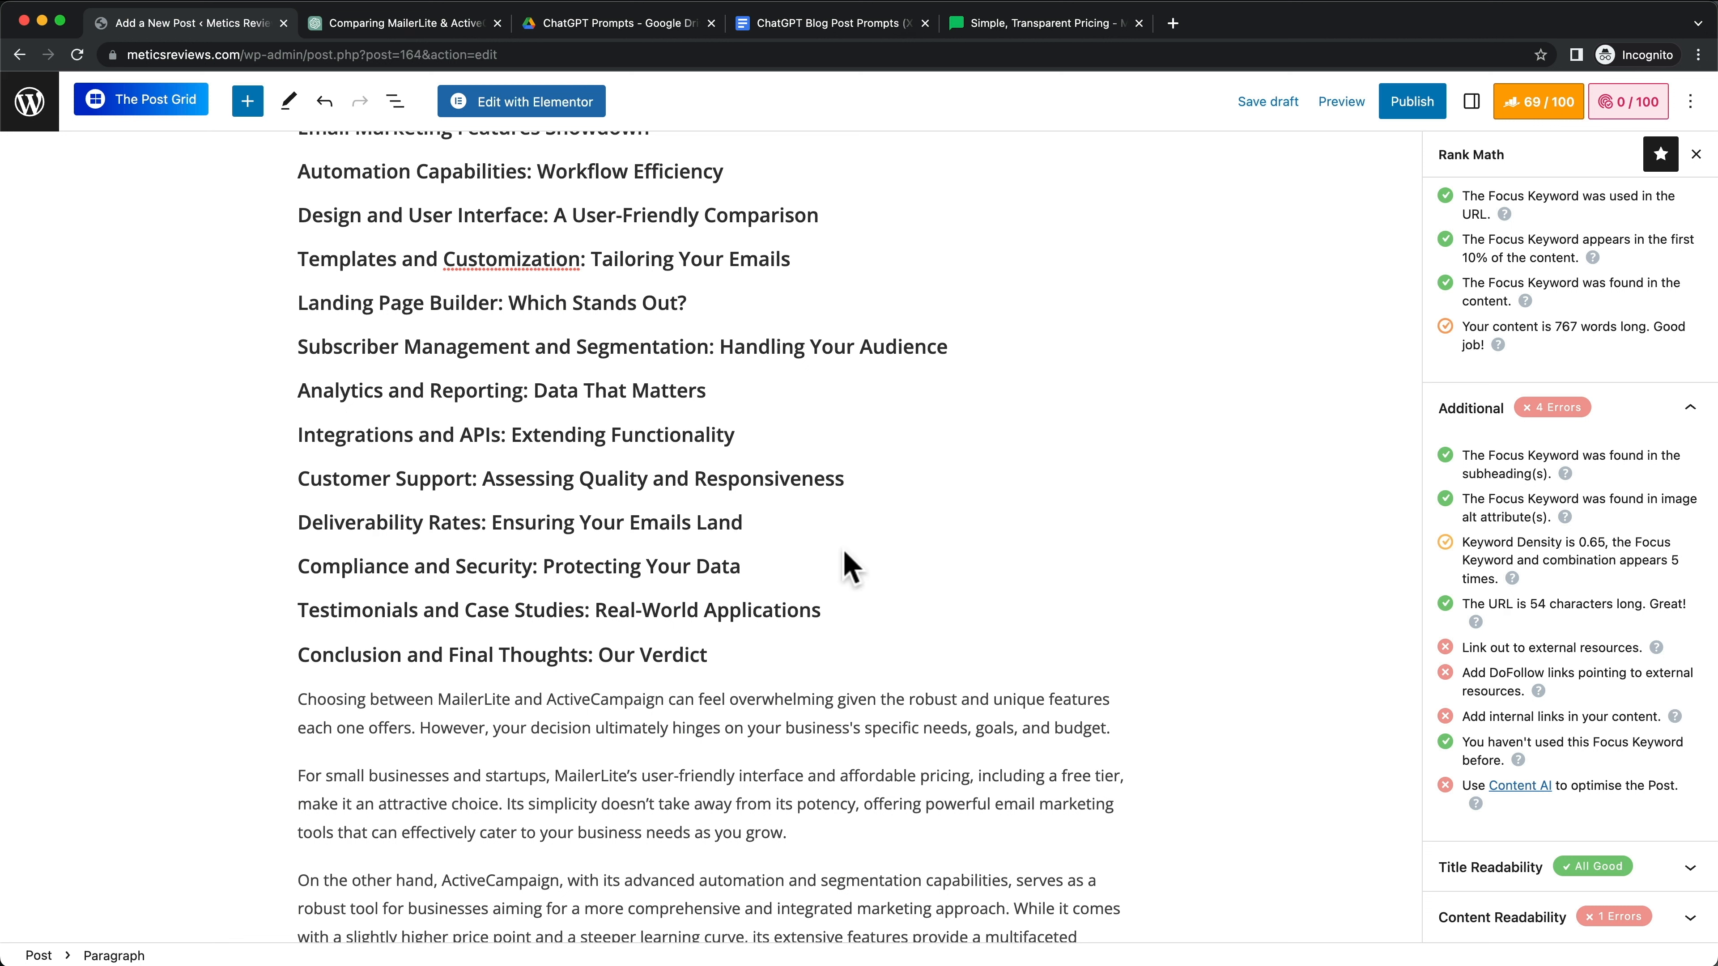
drag(1463, 717, 1534, 717)
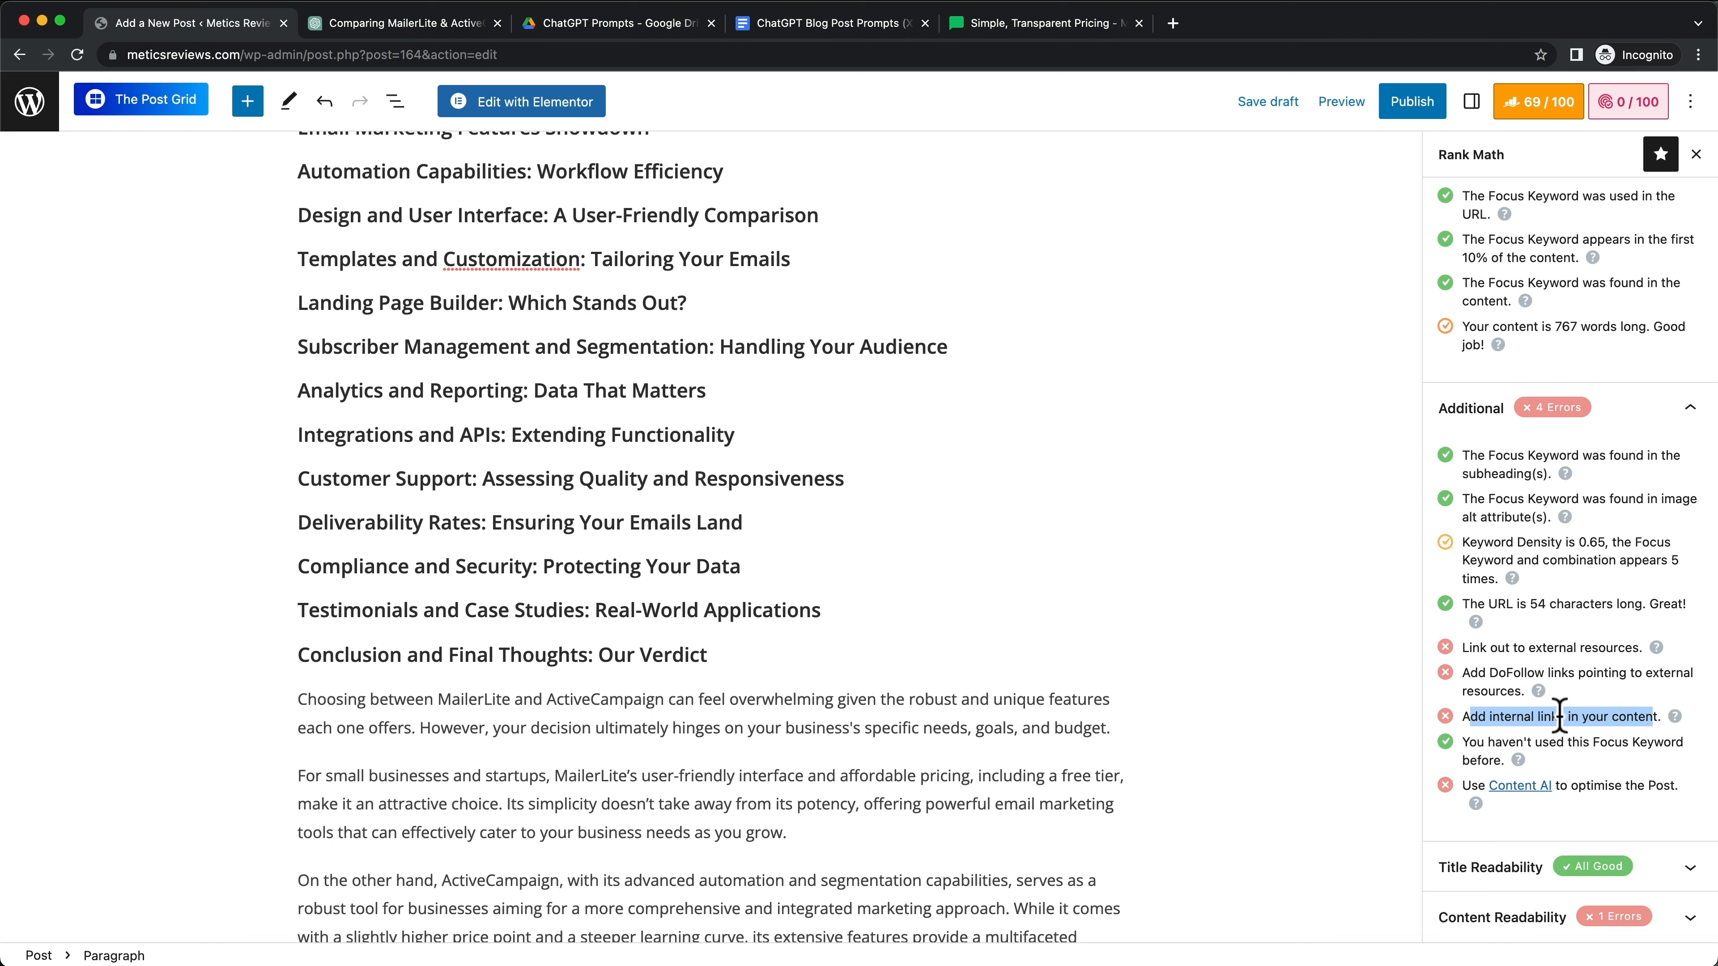
drag(1557, 742, 1646, 742)
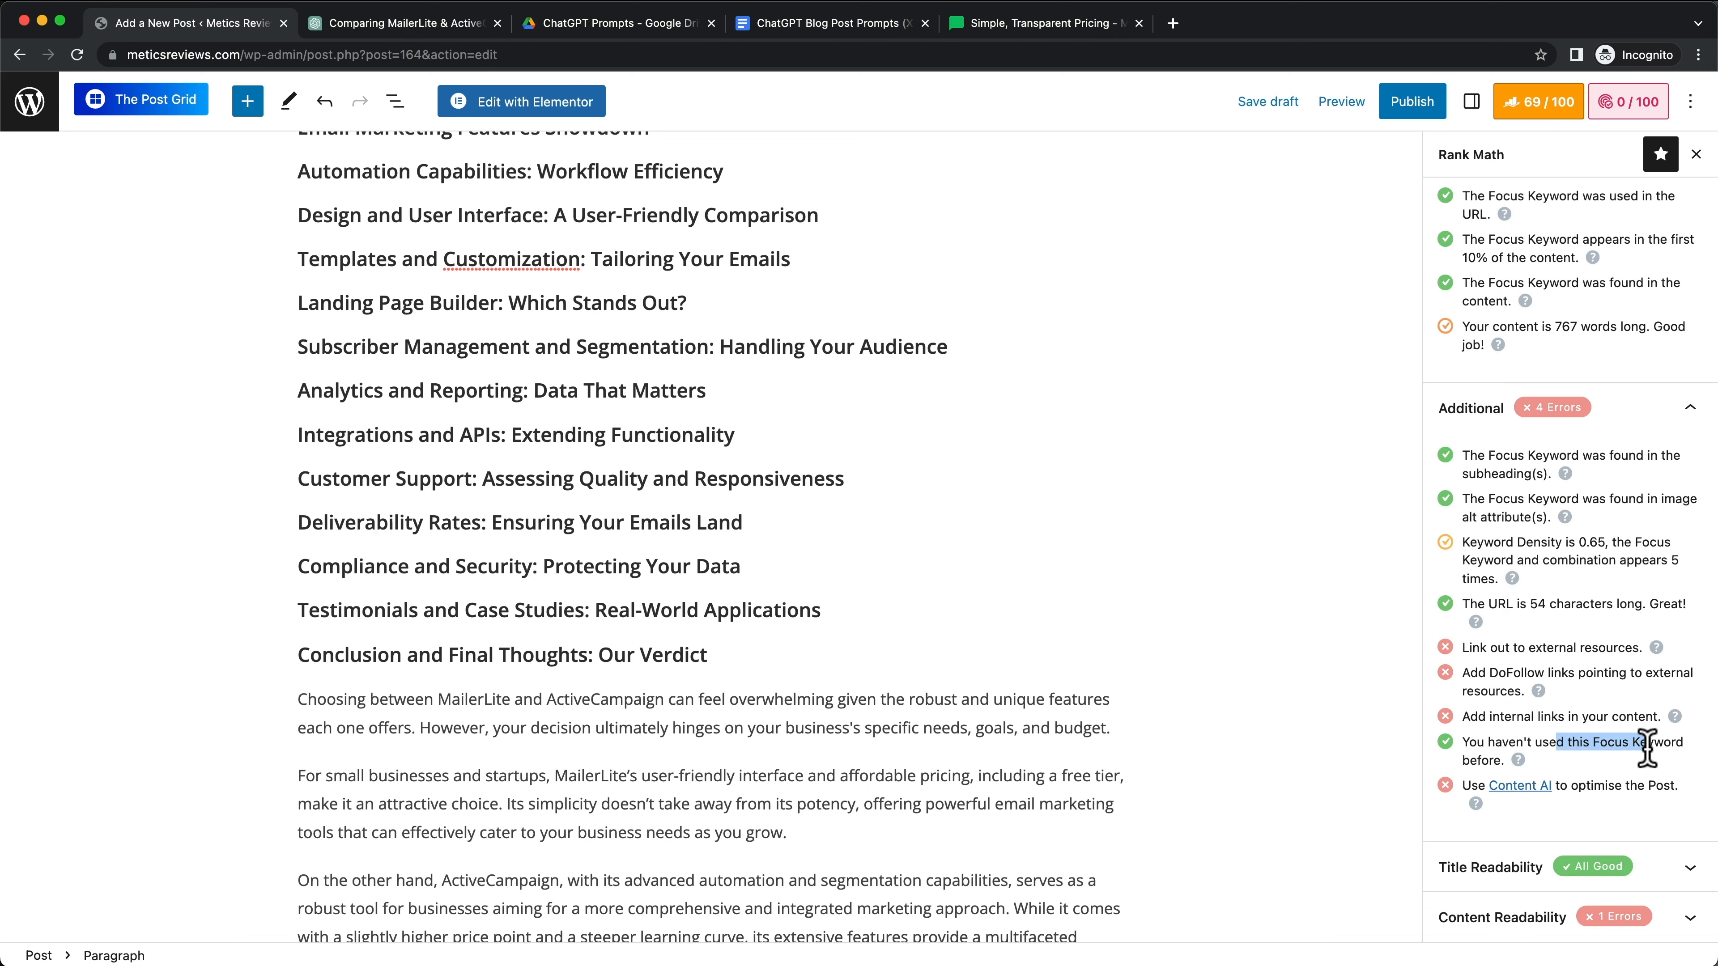
click(1626, 742)
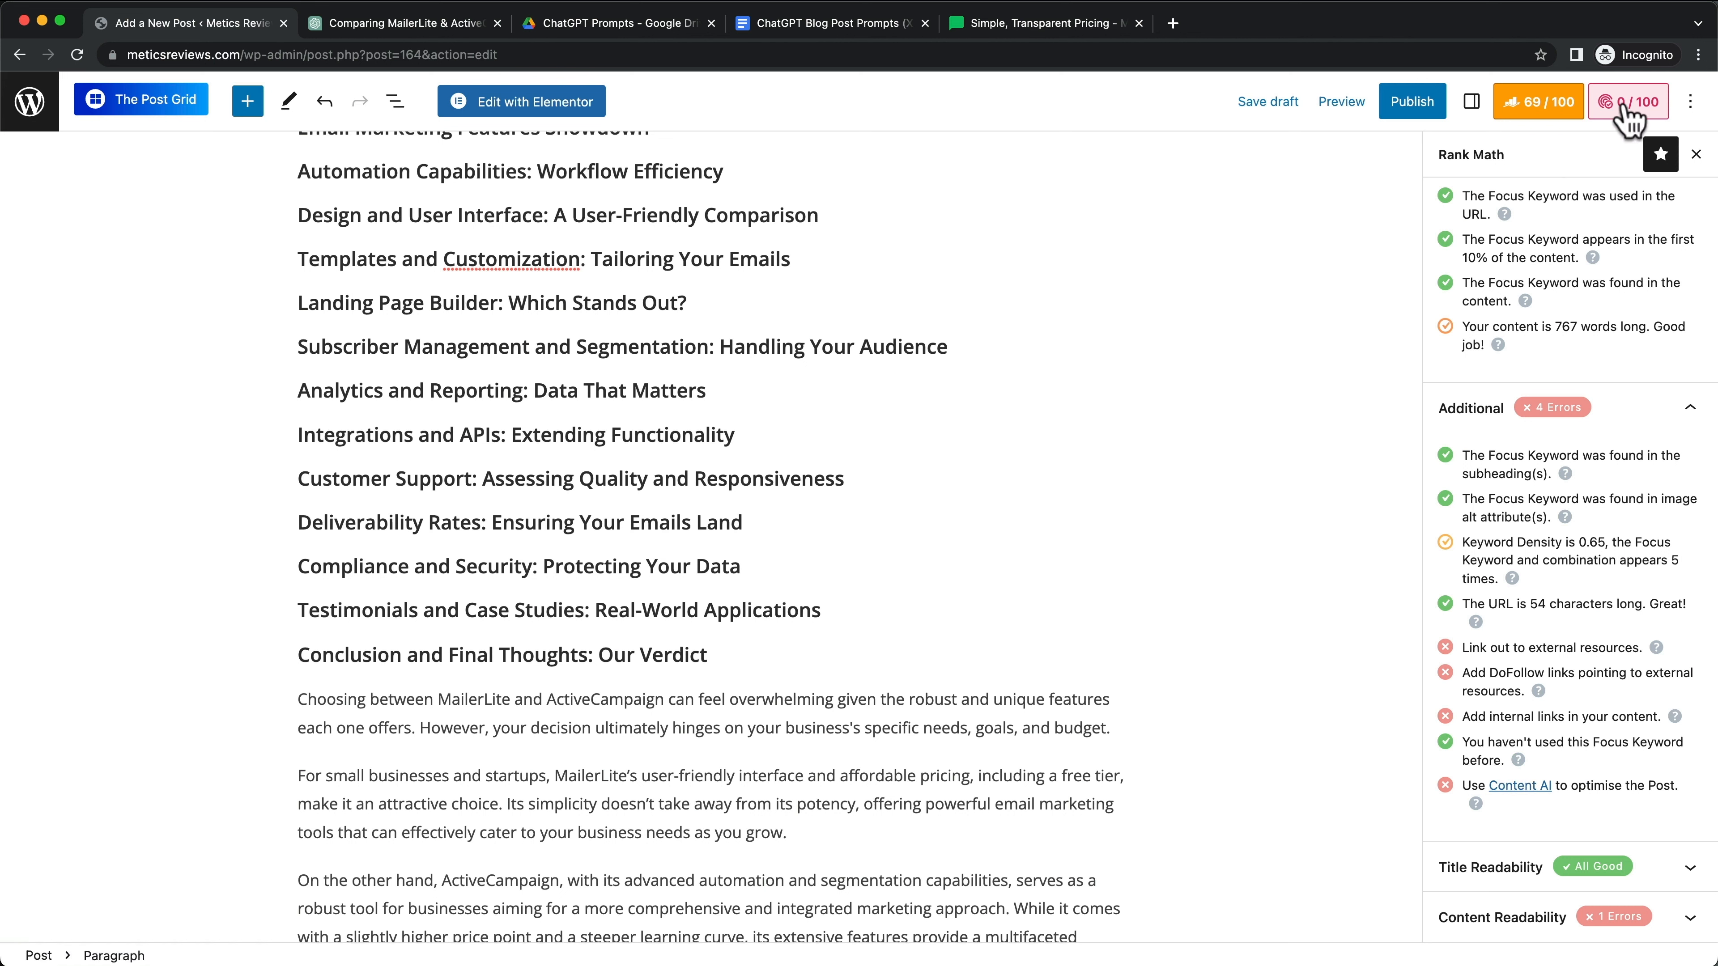
Step: Run Content AI research for the focus keyword "mailerlite vs activecampaign" and review its recommended content counts and keywords
click(1644, 112)
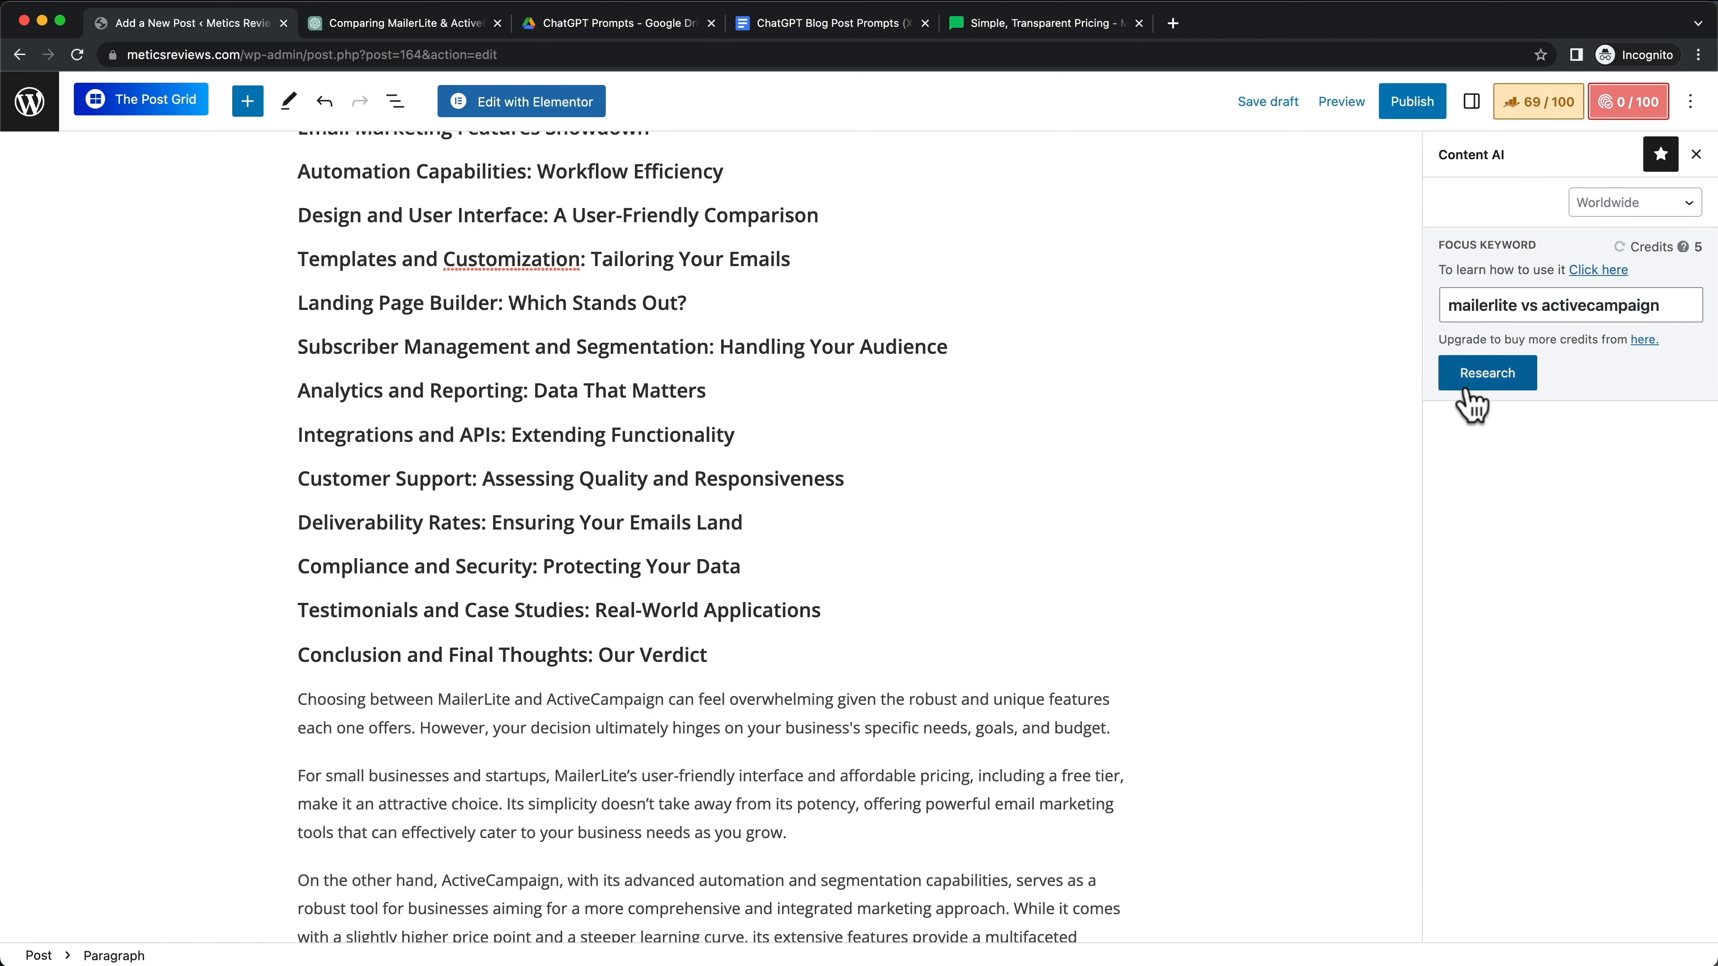
click(1478, 379)
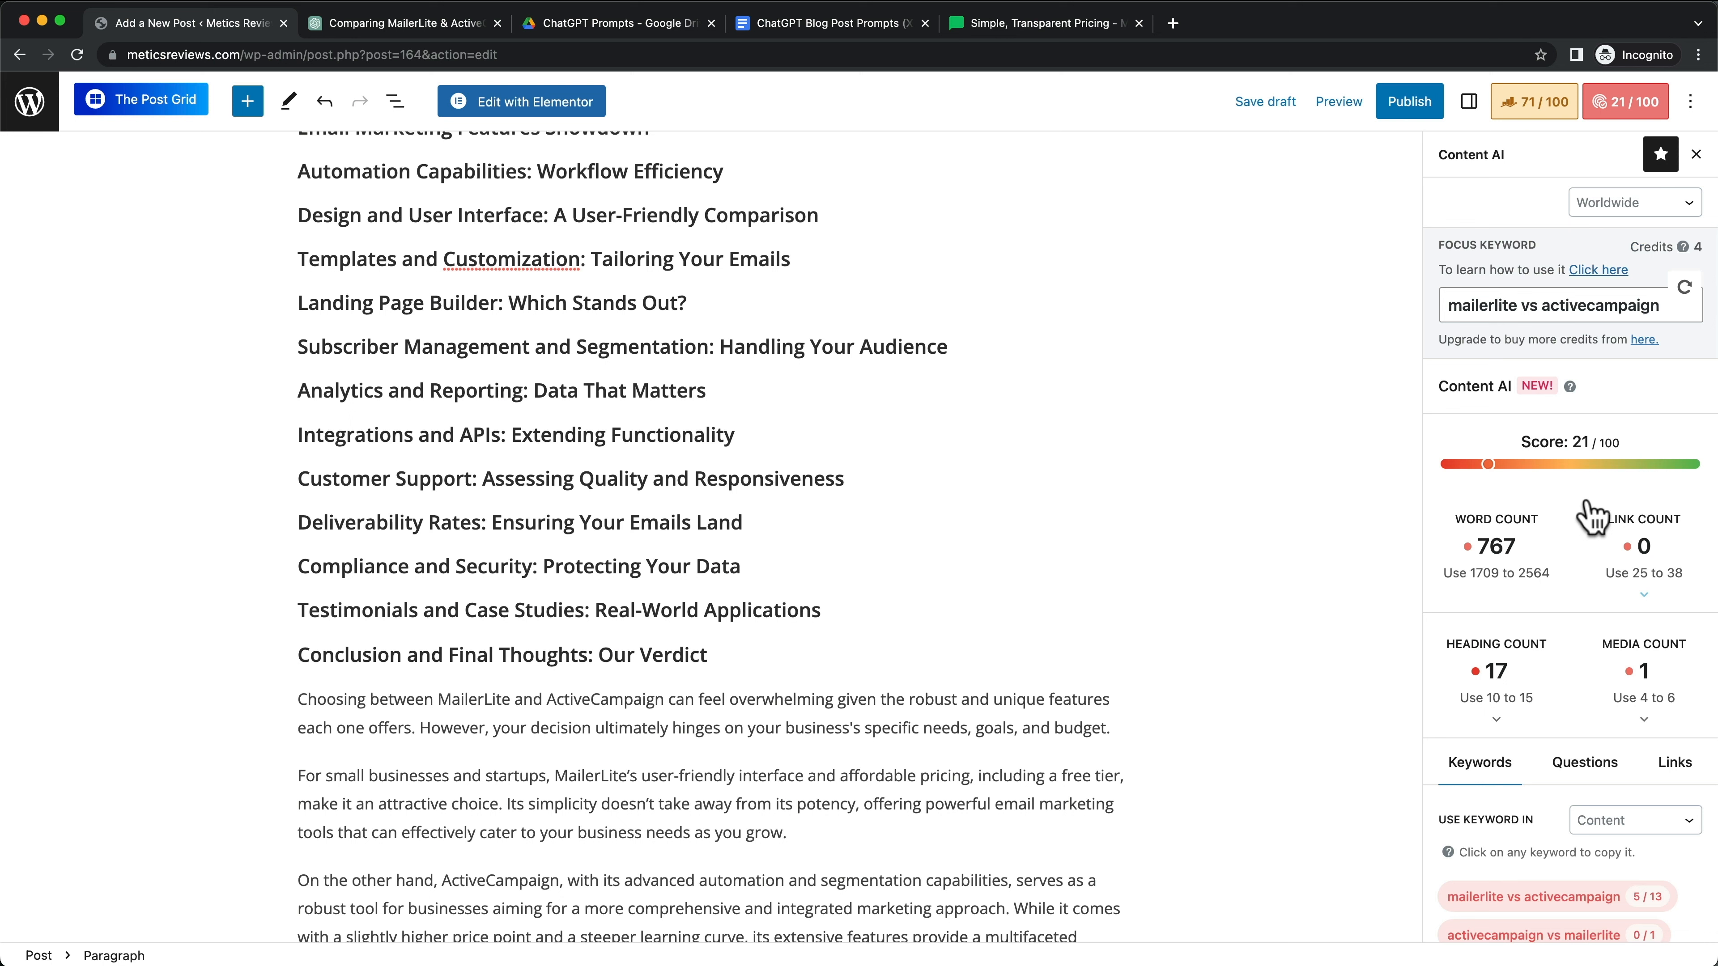
scroll(1593, 517, down, 5)
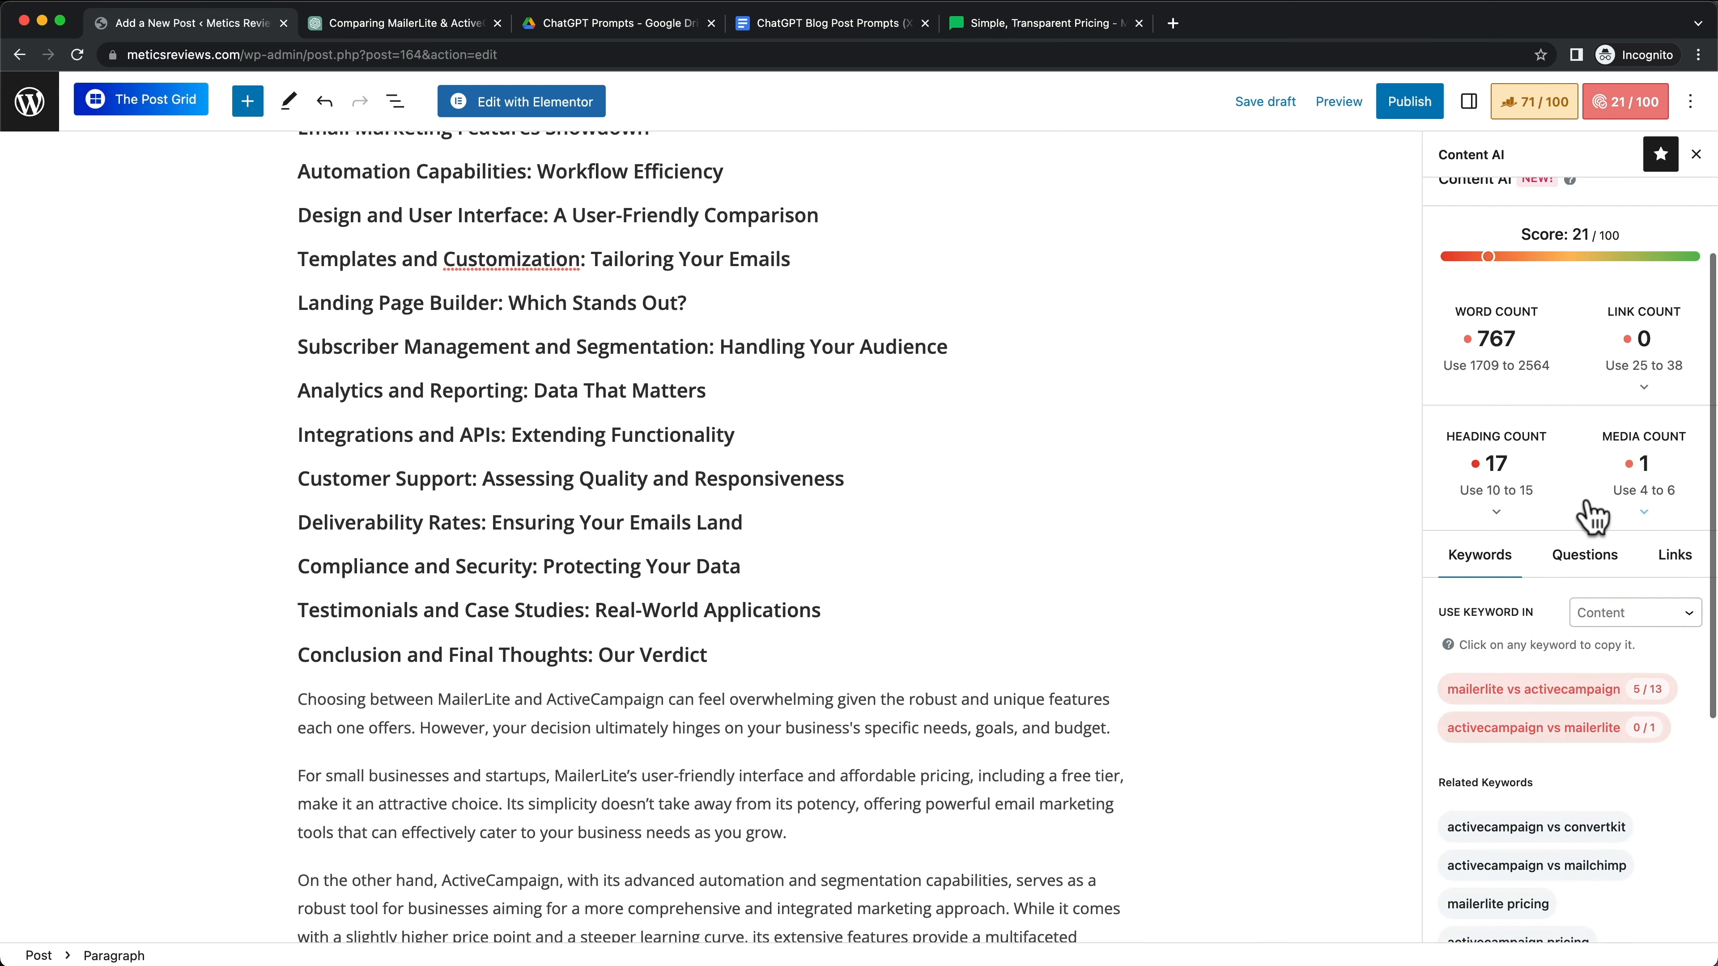
scroll(1592, 517, down, 5)
mouse_move(1645, 518)
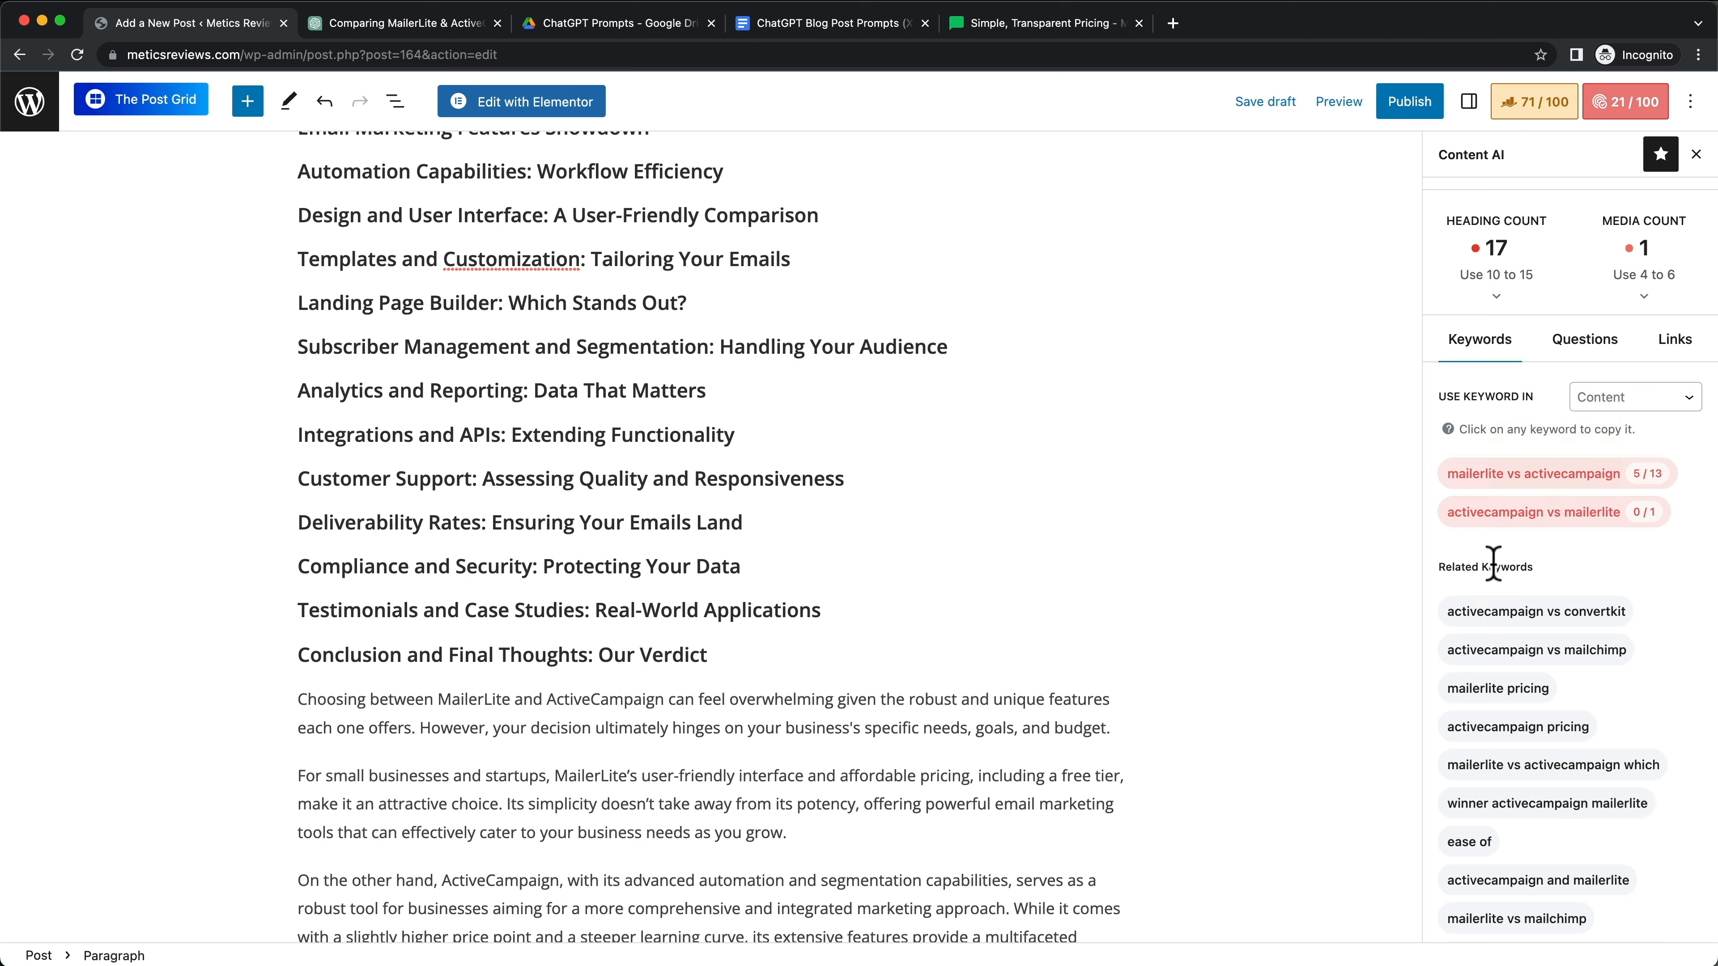
mouse_move(1527, 536)
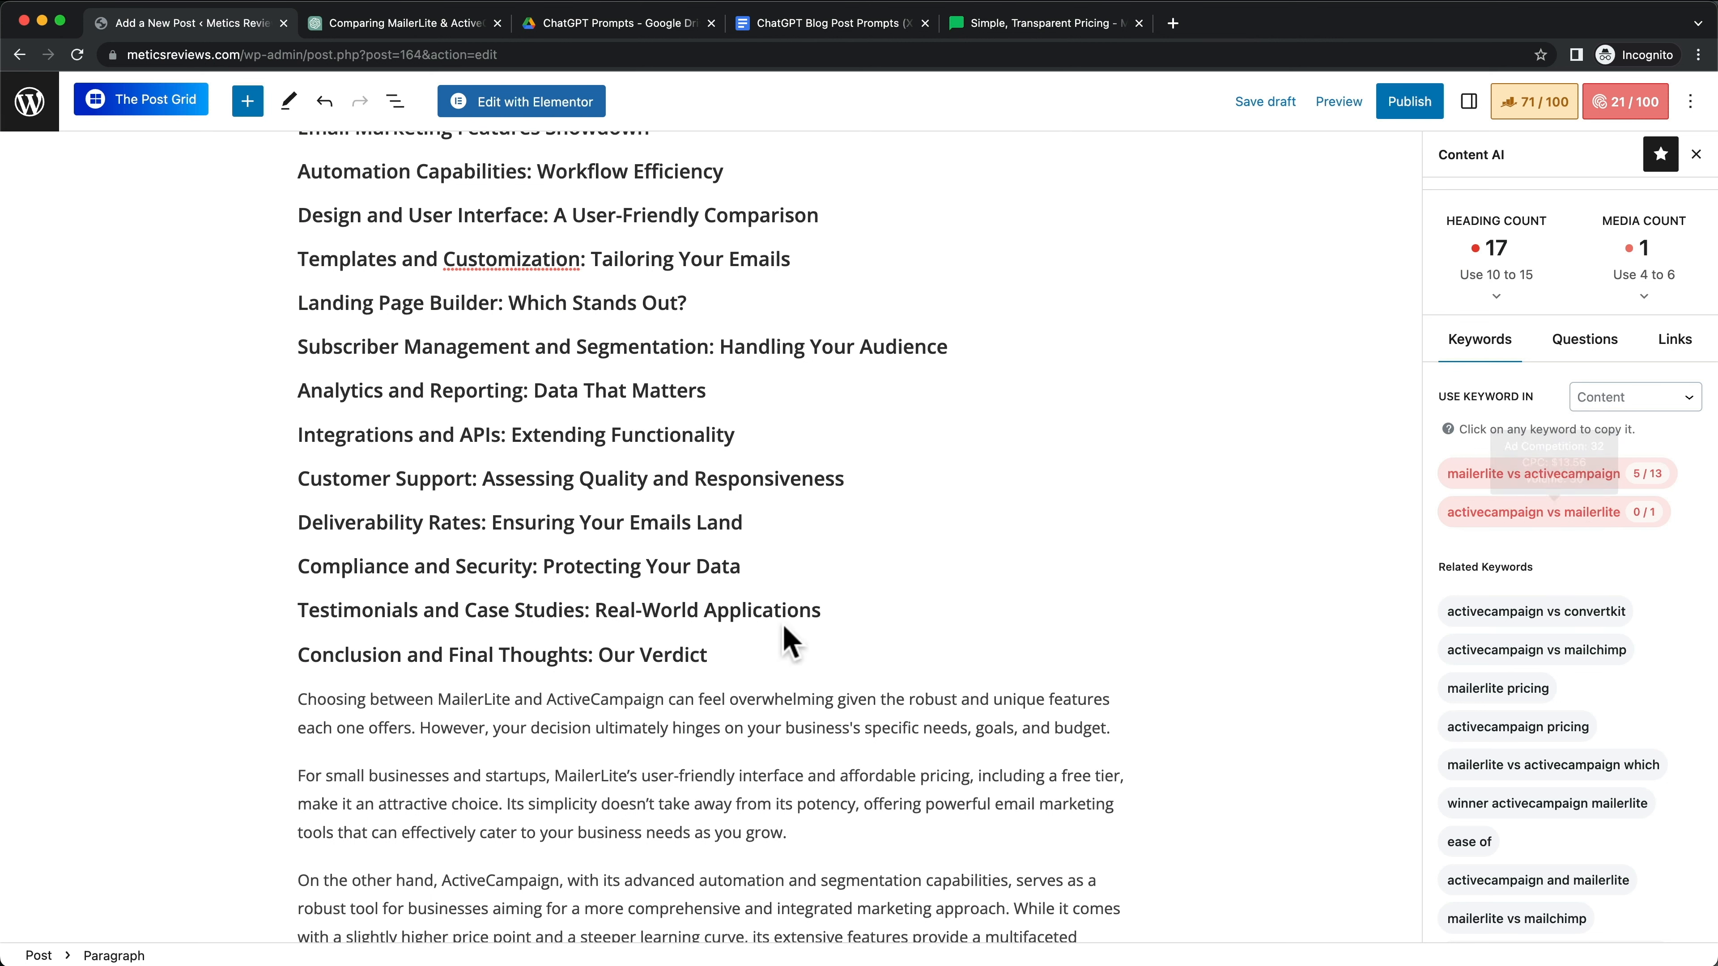
Step: Review the primary and related keyword suggestions in Content AI against the post's content
scroll(758, 710, down, 2)
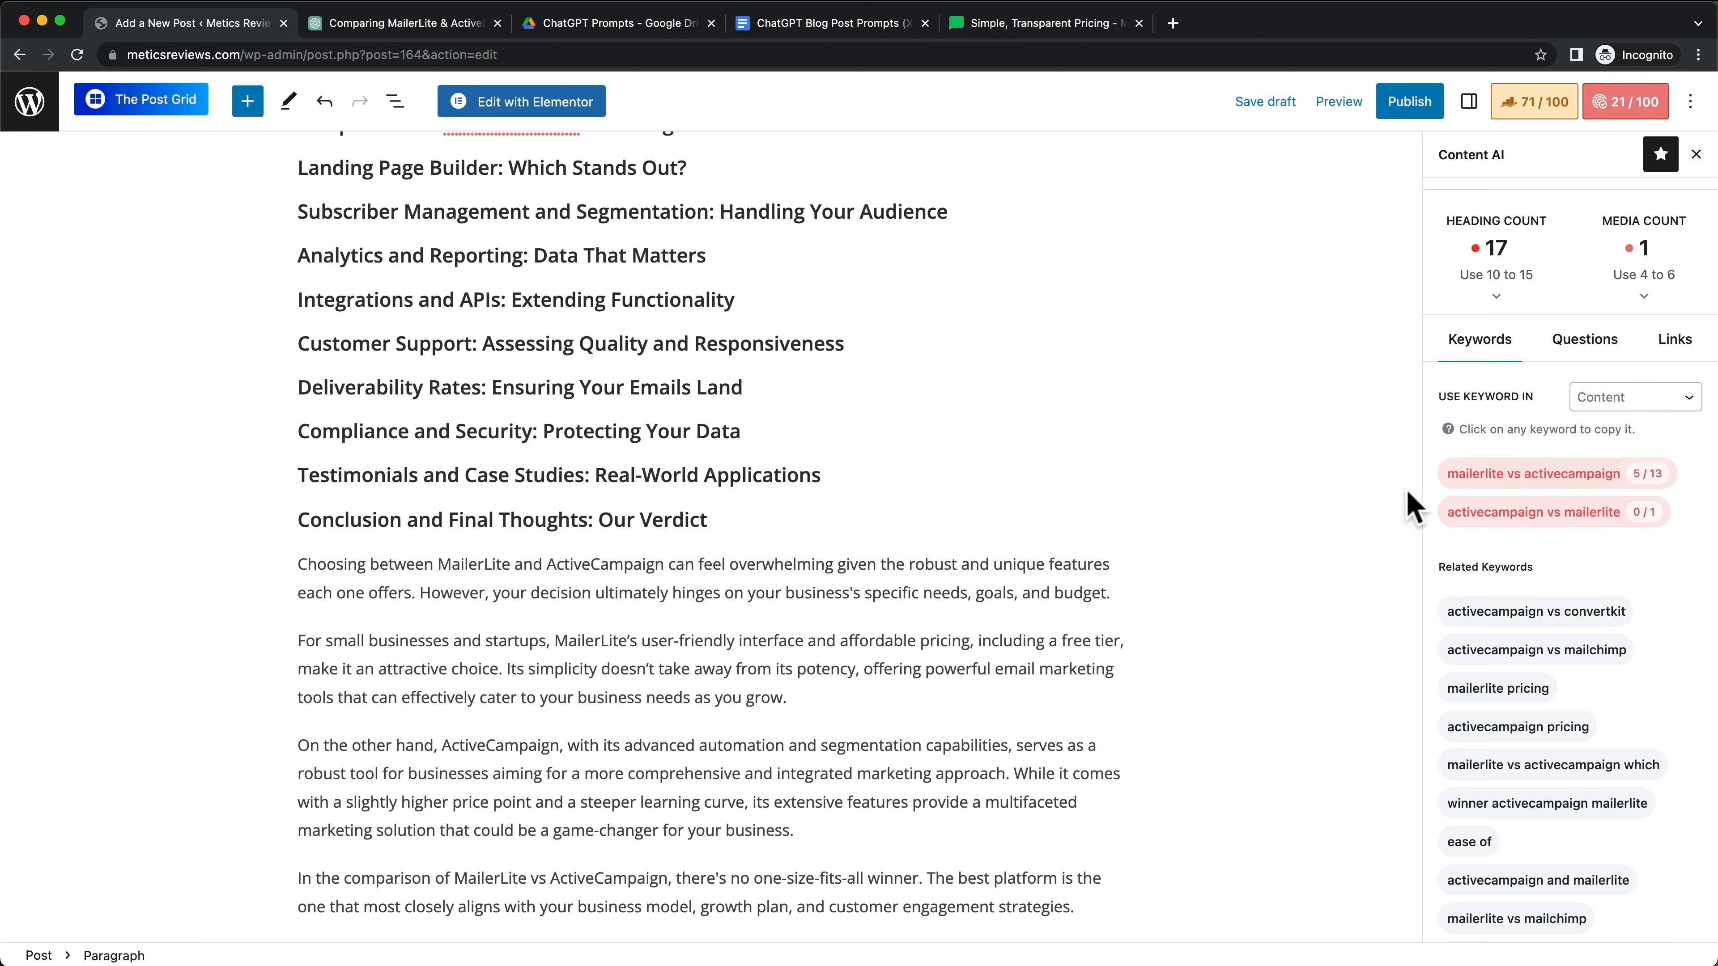
scroll(1532, 535, down, 3)
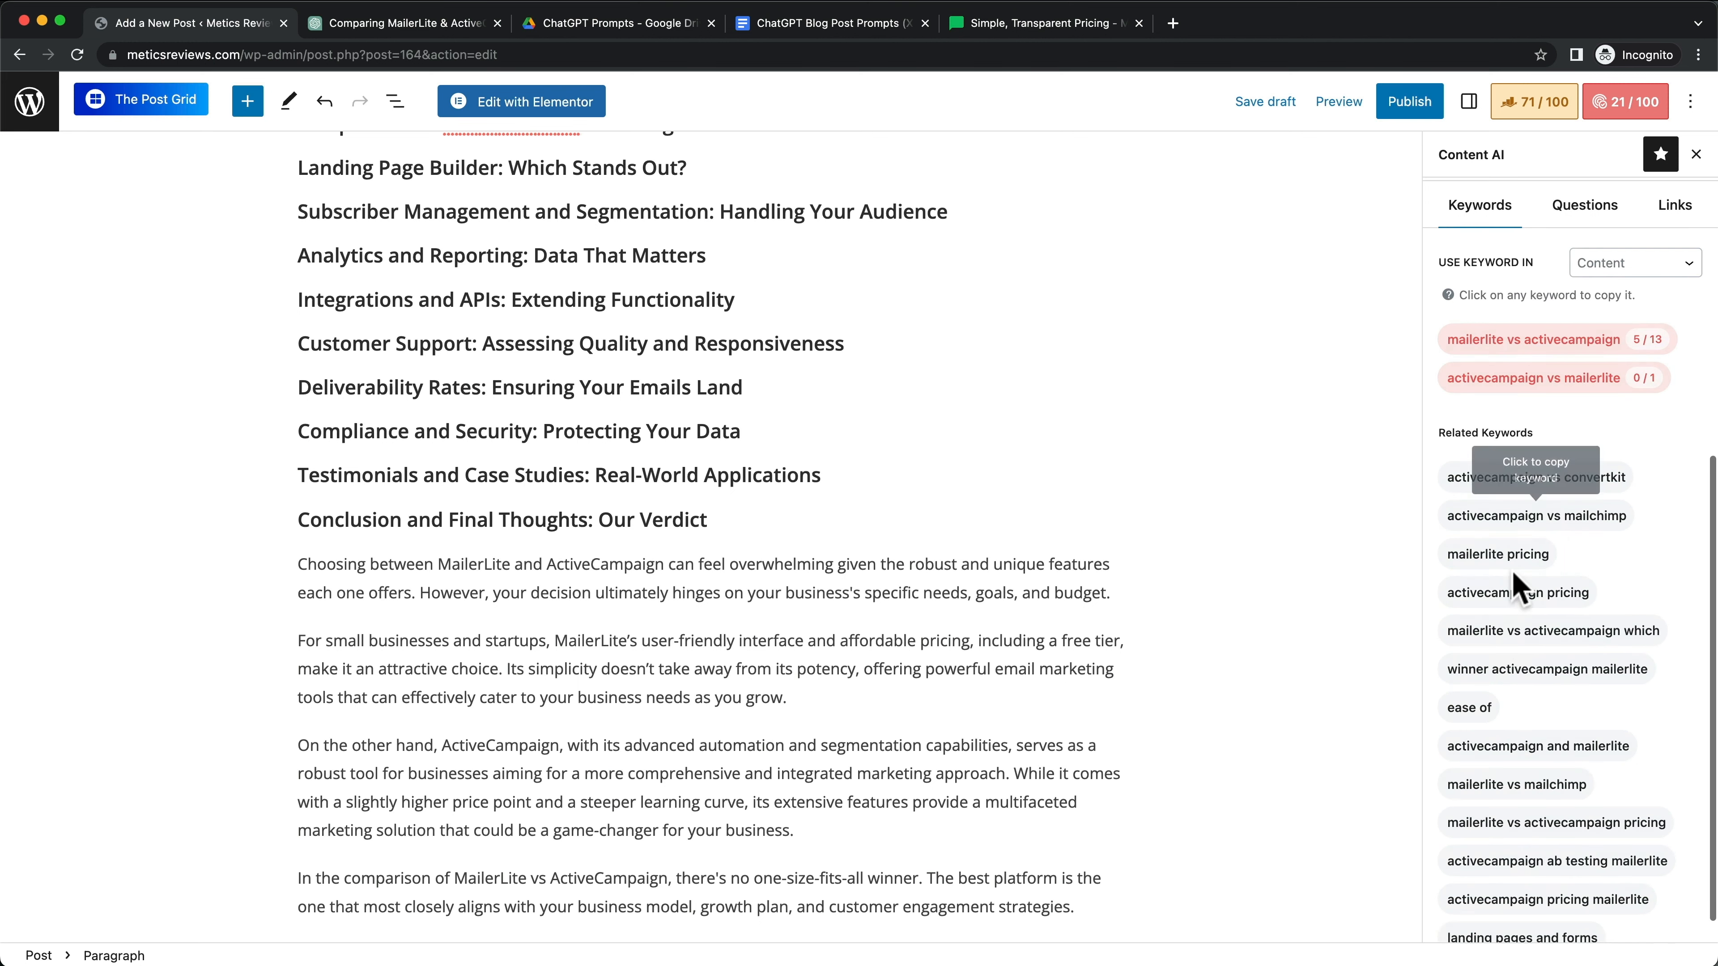
scroll(1545, 677, down, 1)
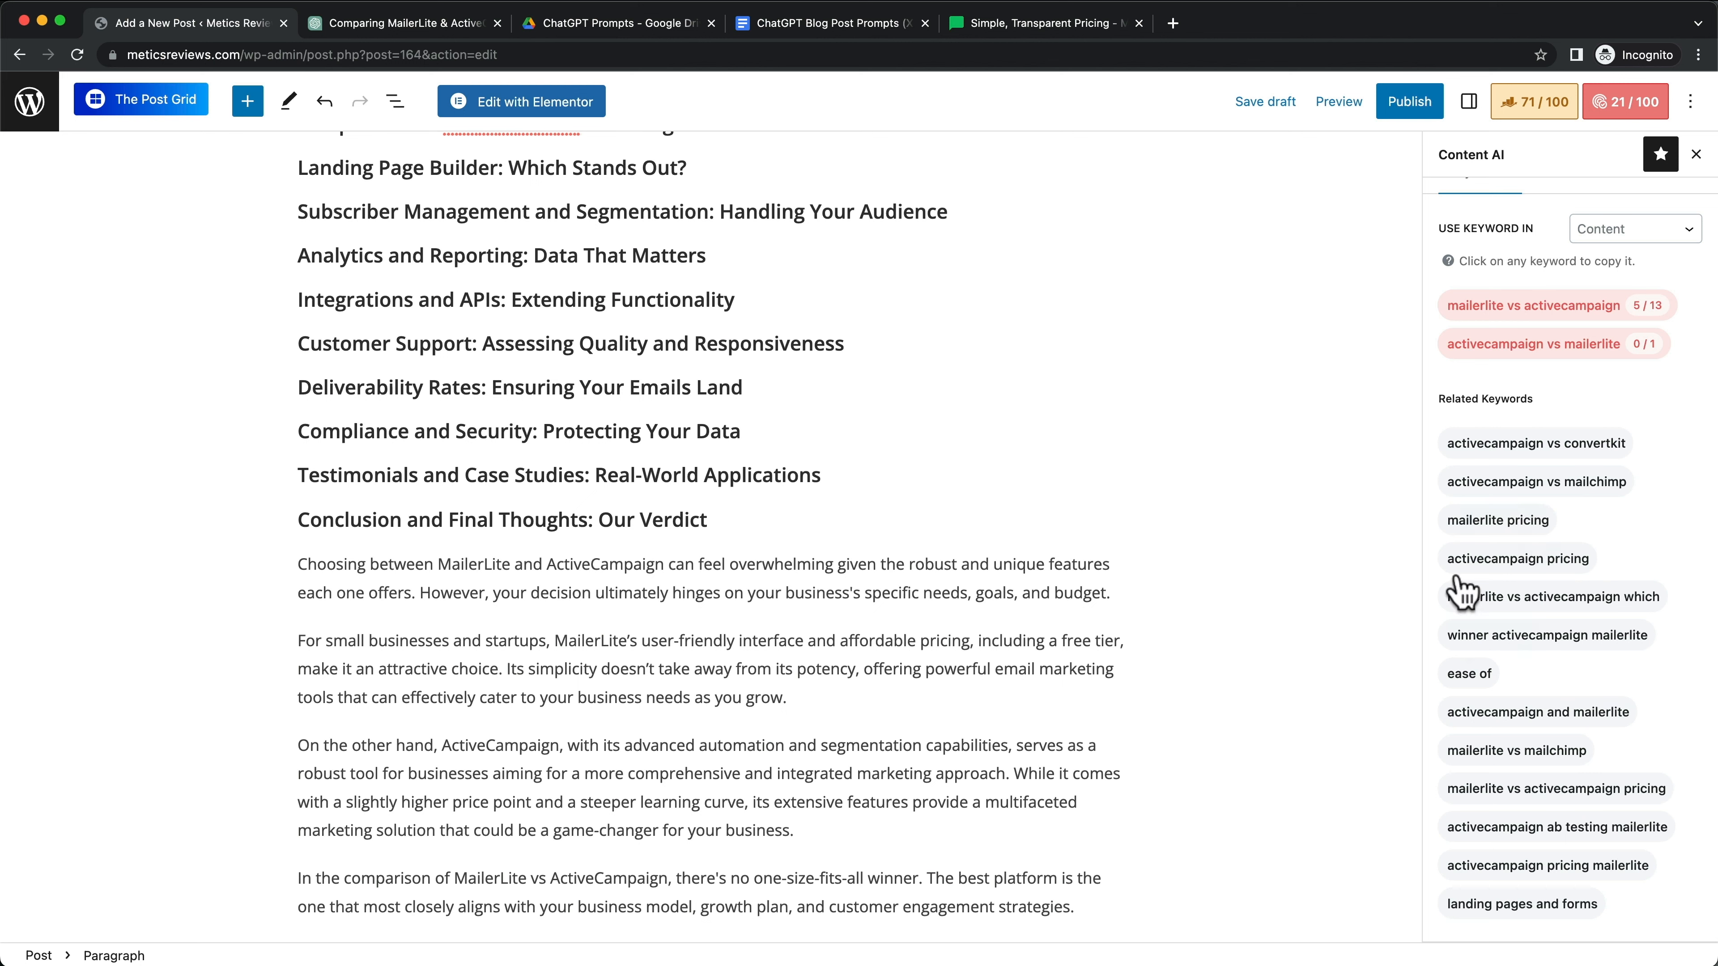
scroll(1550, 630, up, 4)
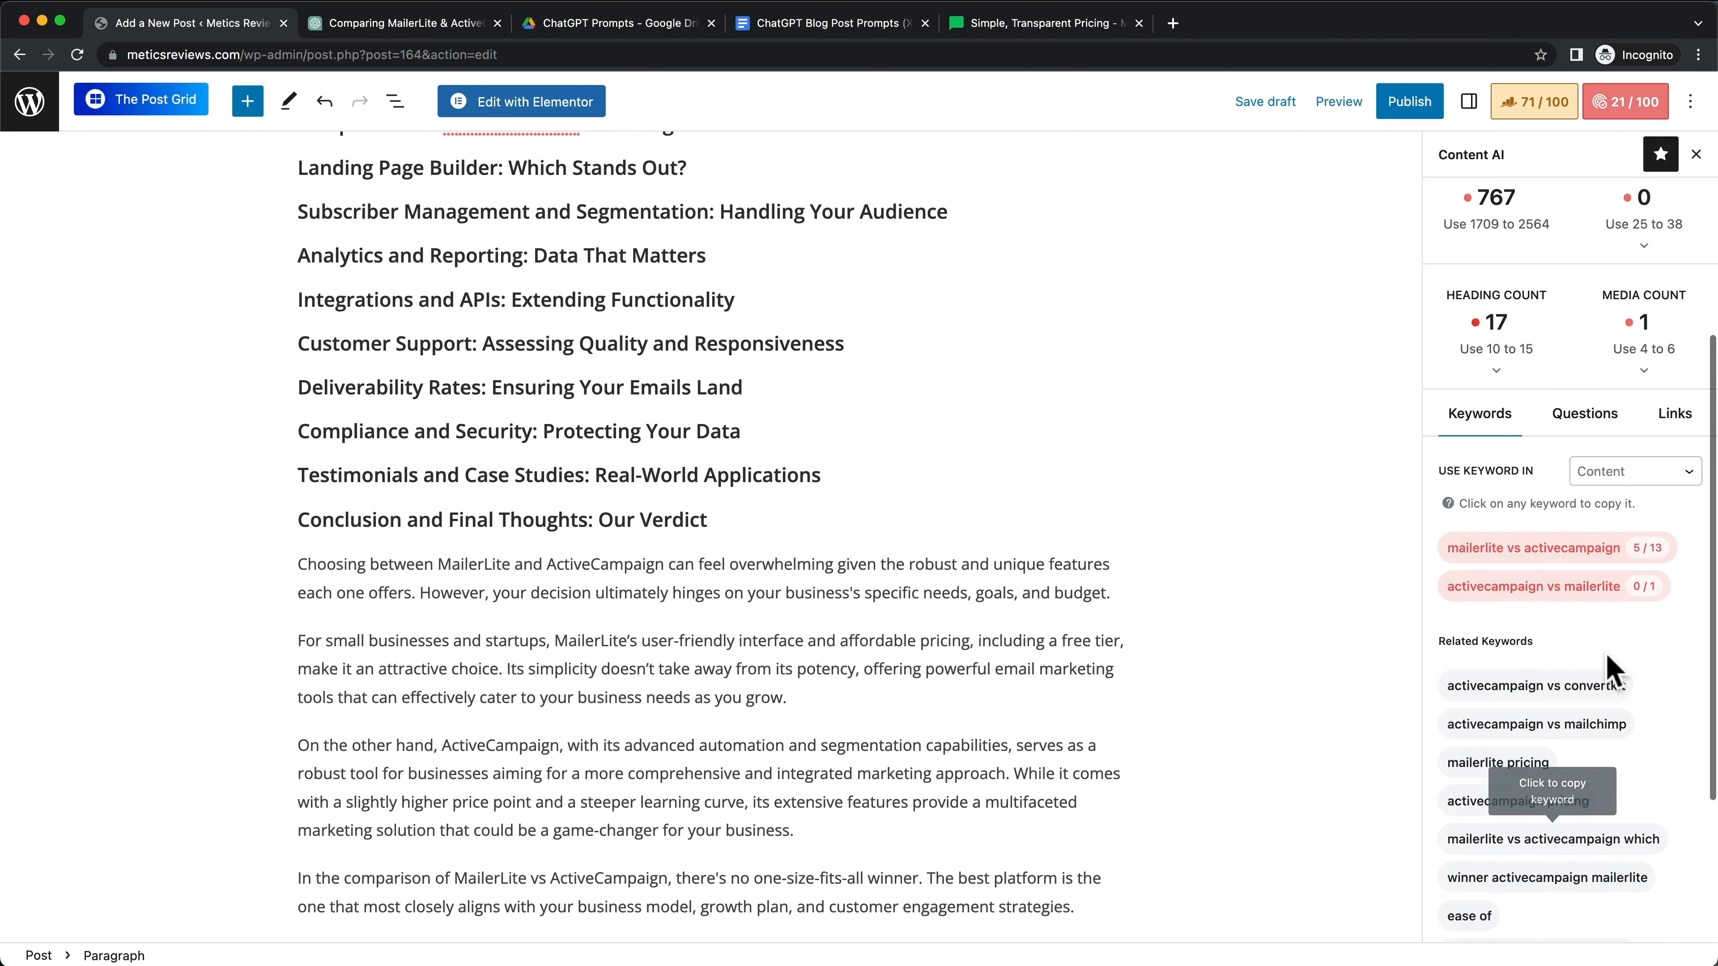
Step: Open the Rank Math SEO analysis and expand the Additional, Title Readability and Content Readability checks
click(1541, 105)
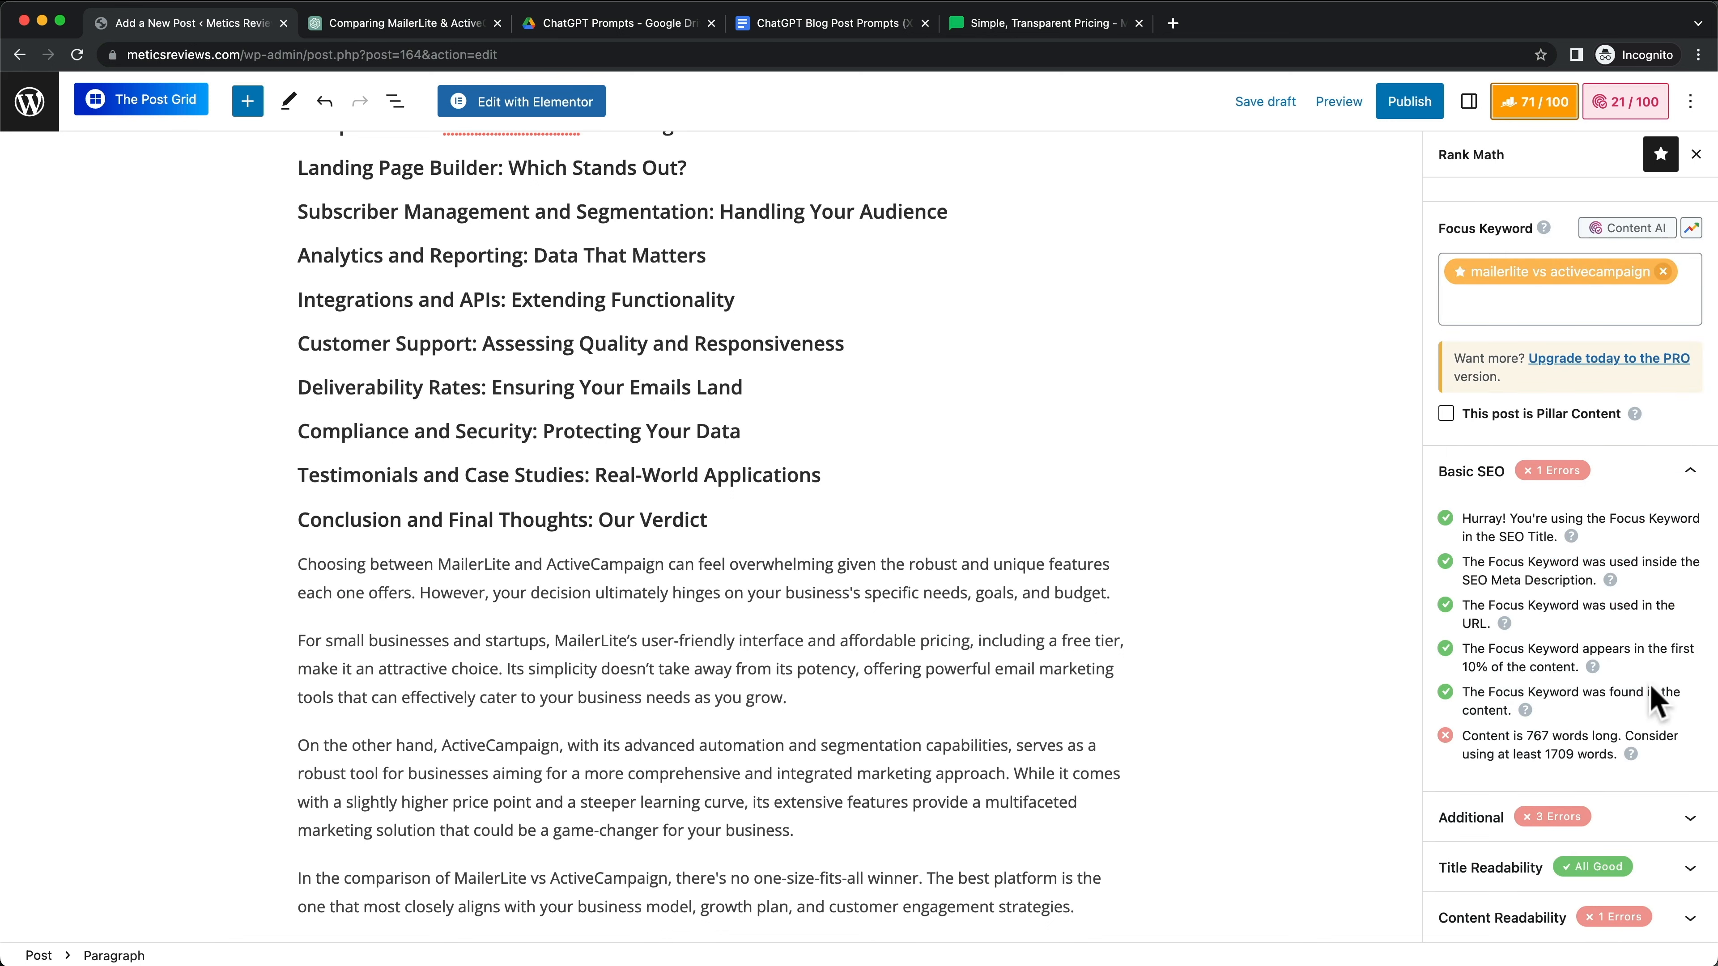
click(1689, 819)
scroll(1522, 636, down, 5)
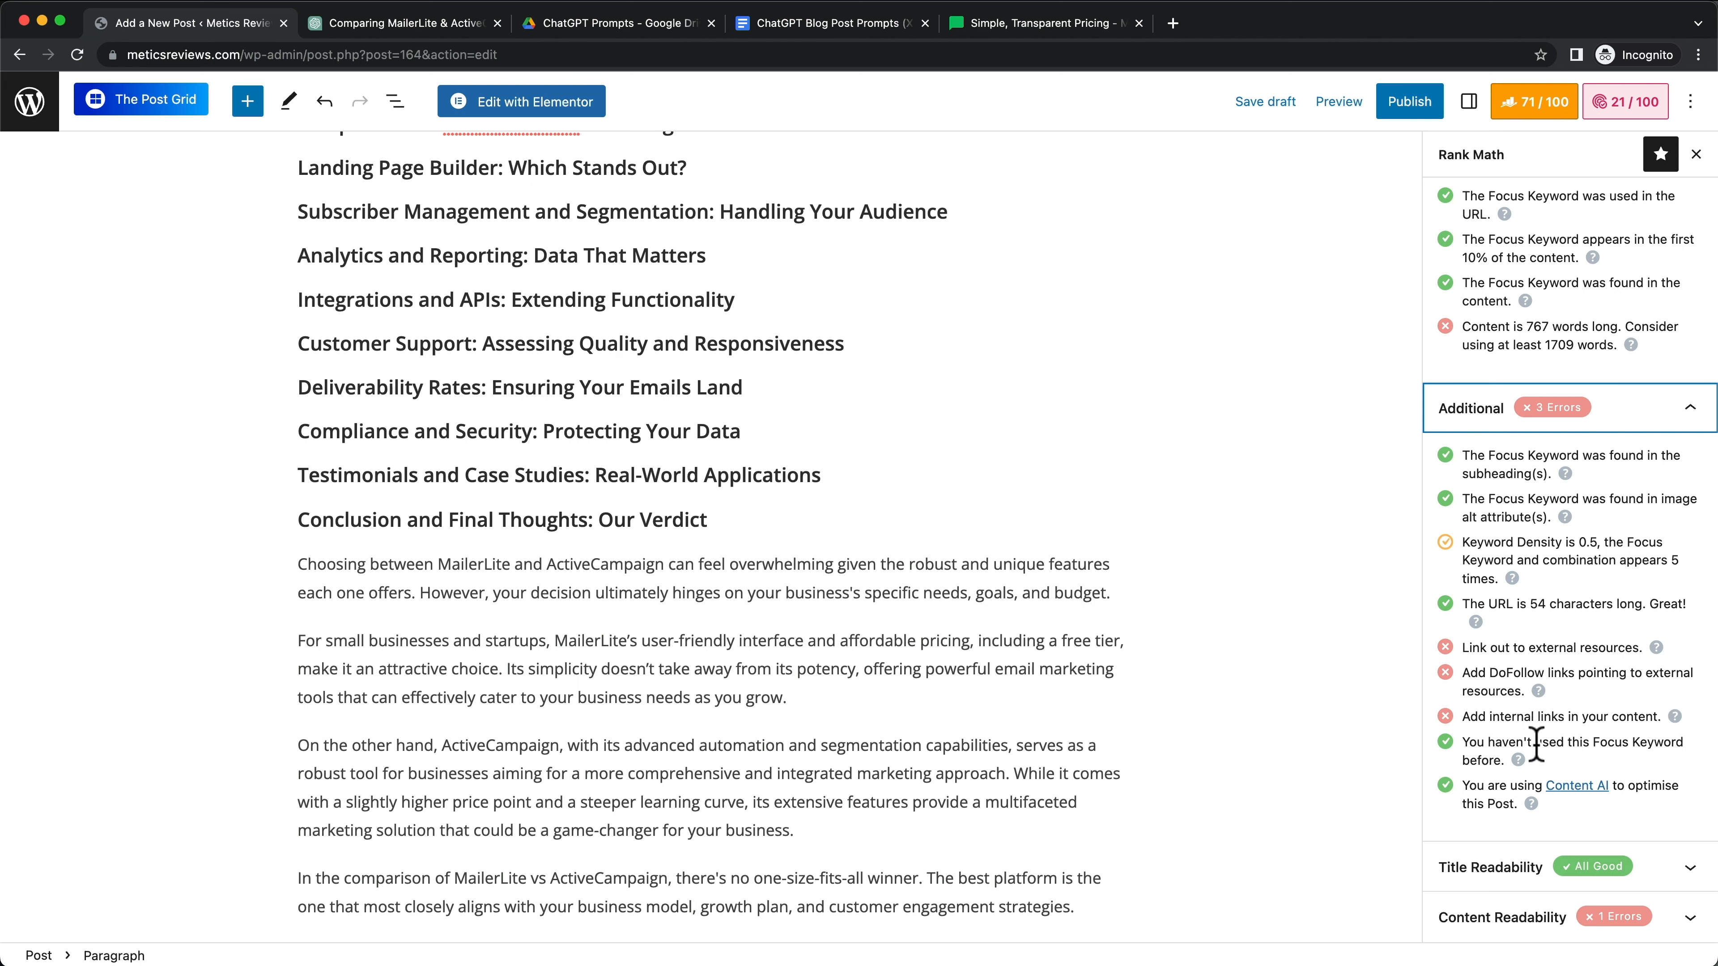
click(1690, 873)
scroll(1503, 626, down, 3)
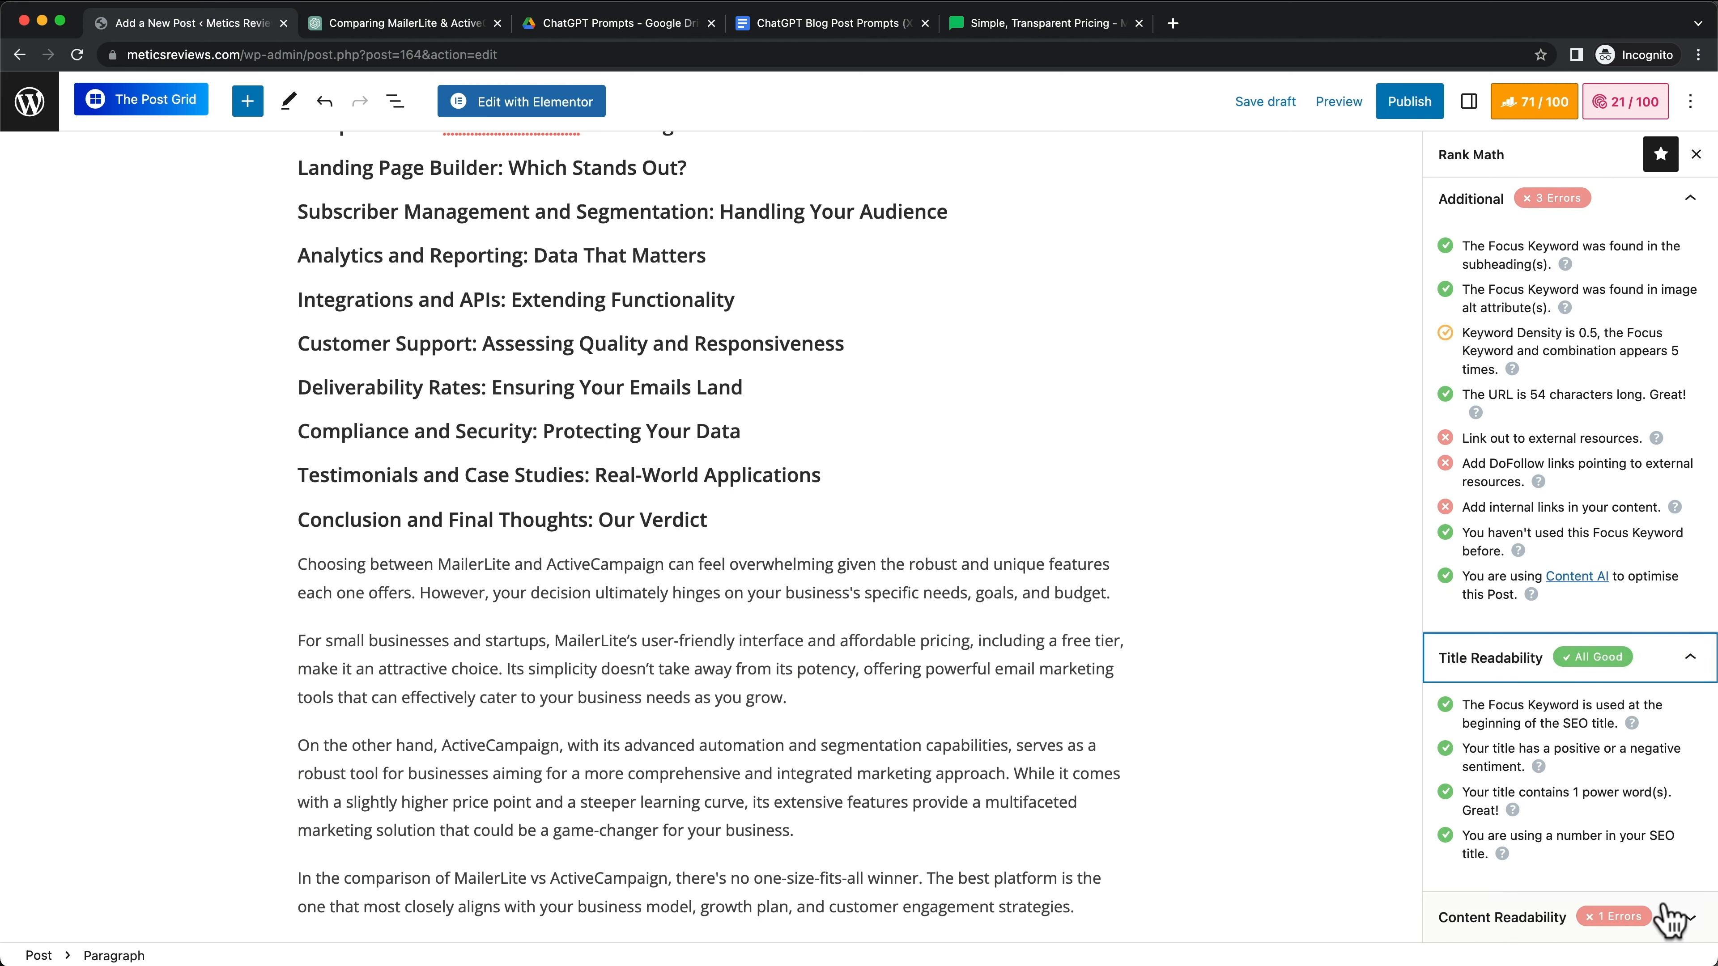
click(1677, 918)
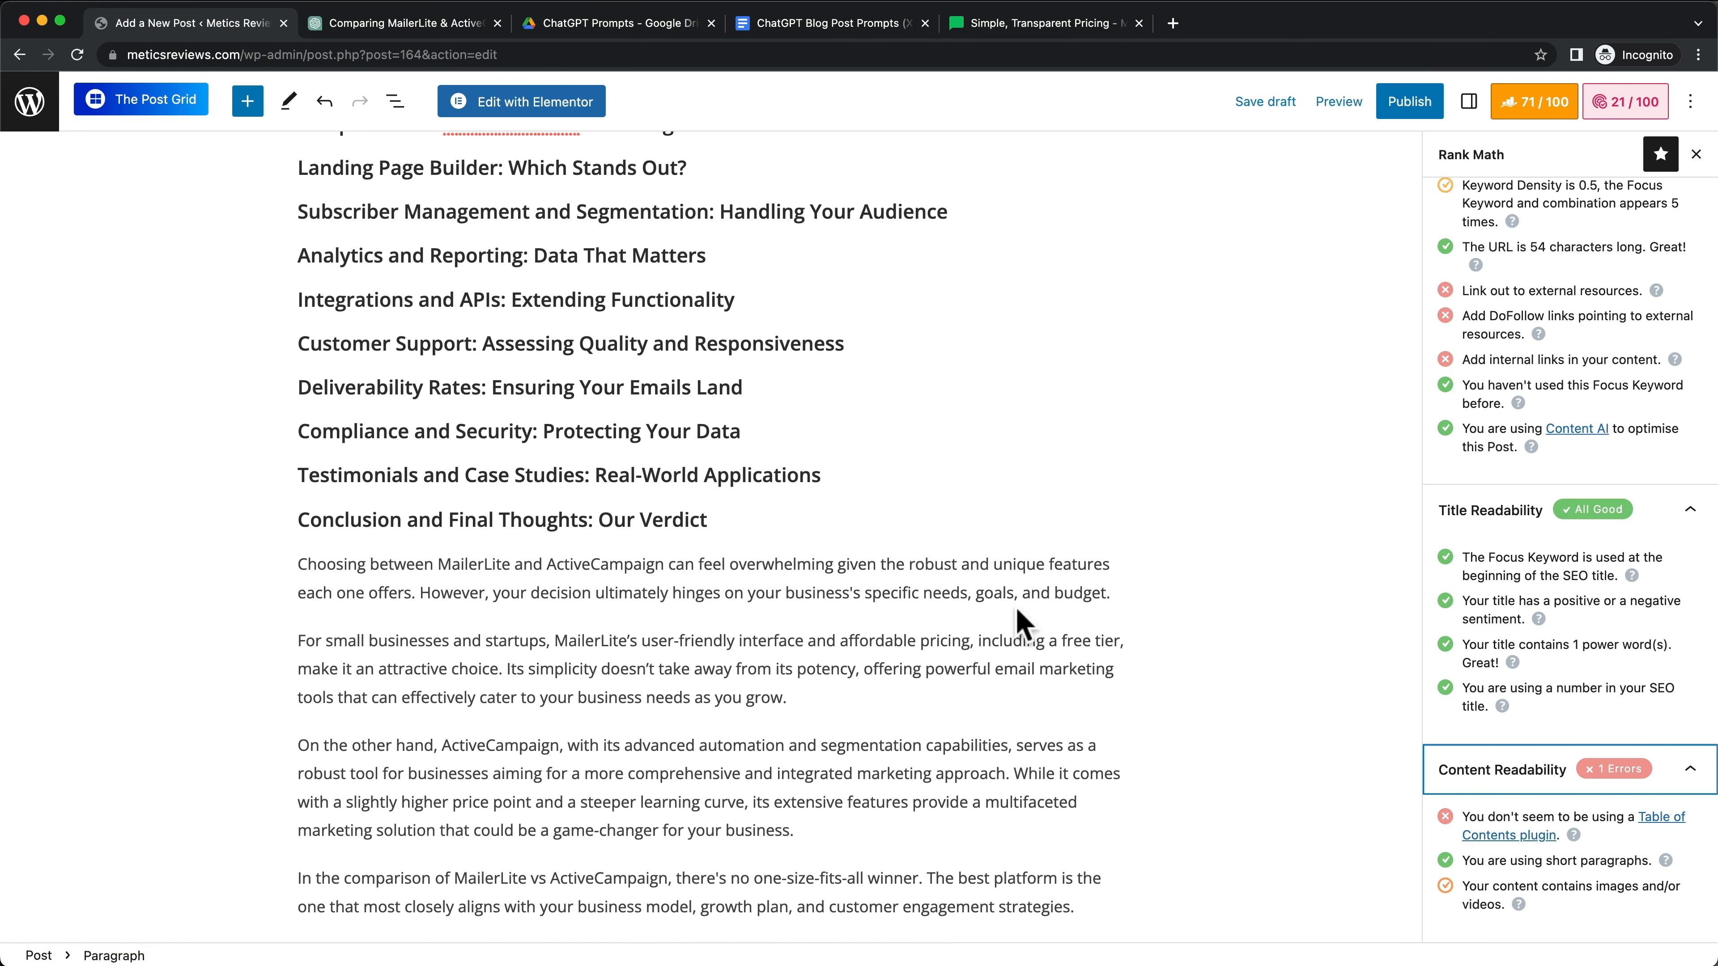
Step: Insert a Table of Contents by Rank Math block between the introduction and the Pricing Structure heading
scroll(831, 717, up, 10)
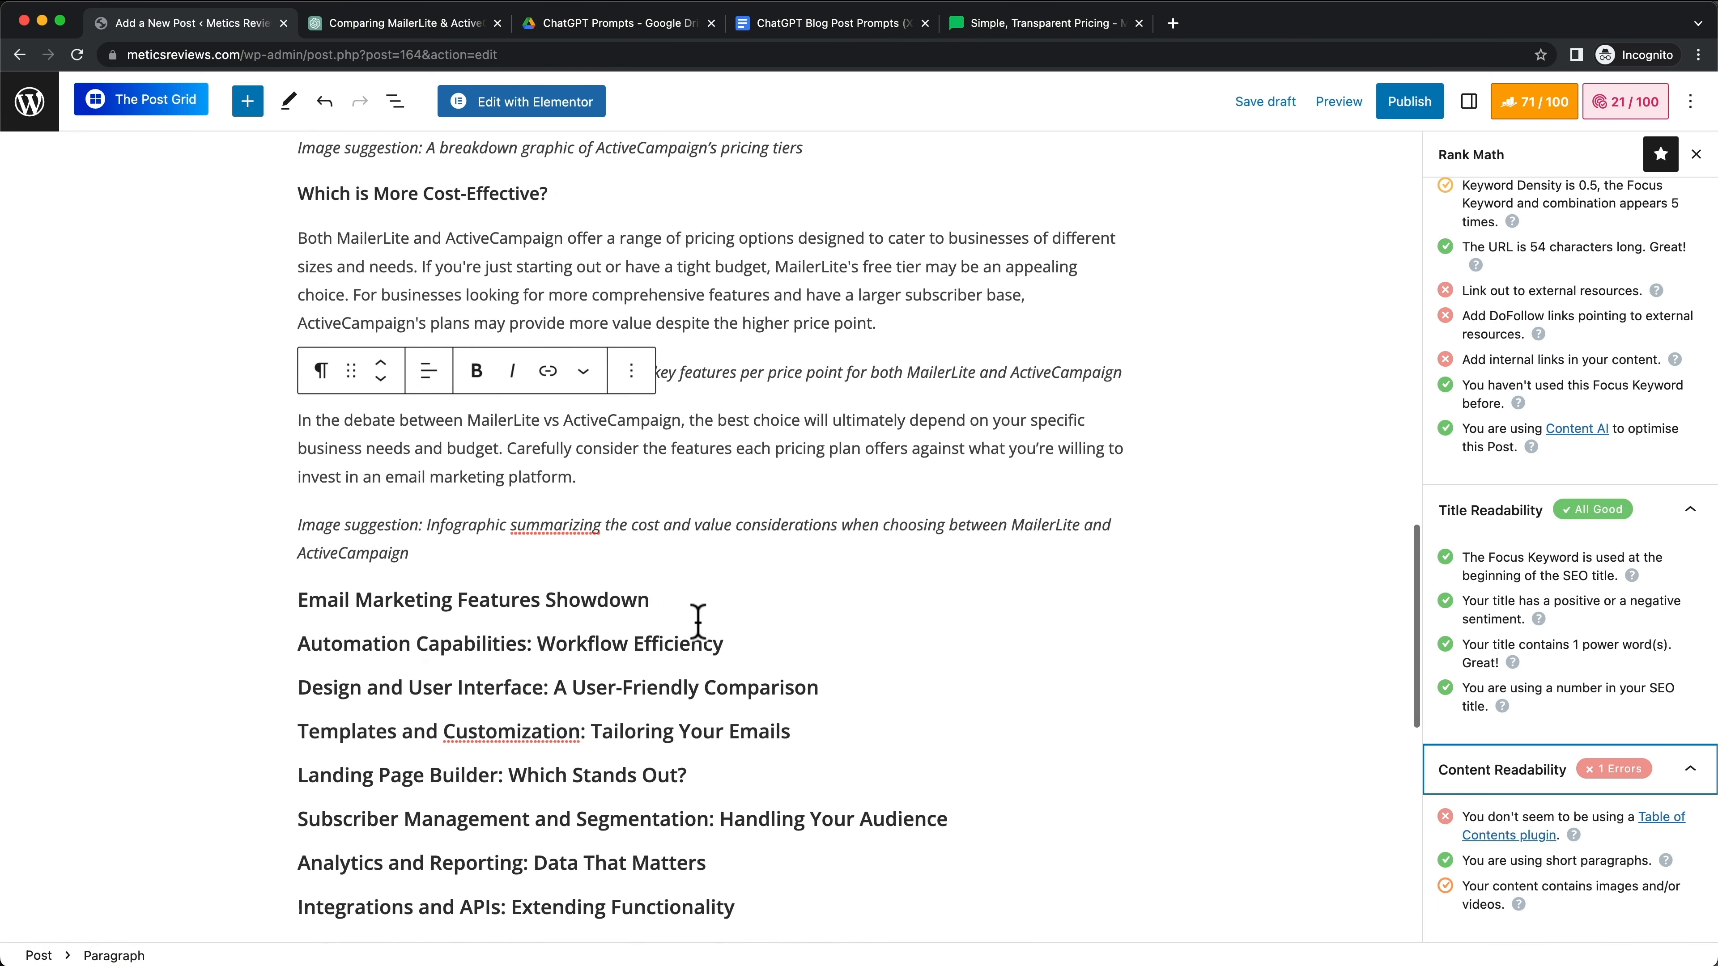
scroll(676, 596, up, 15)
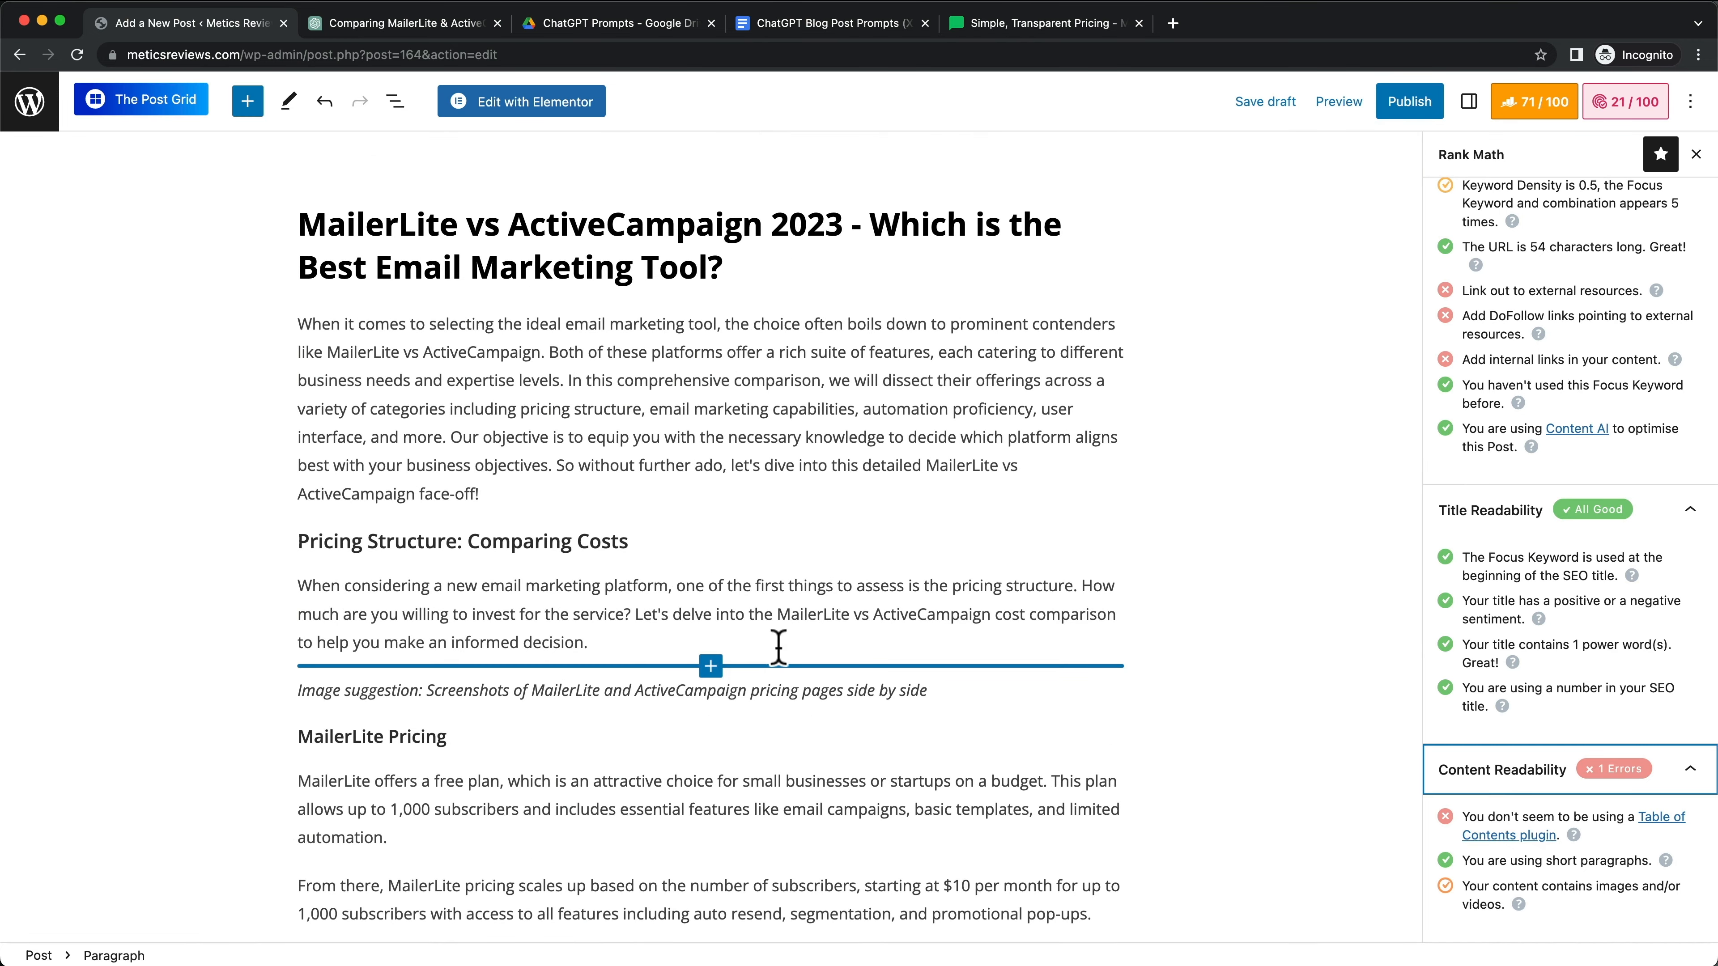
click(504, 494)
key(Return)
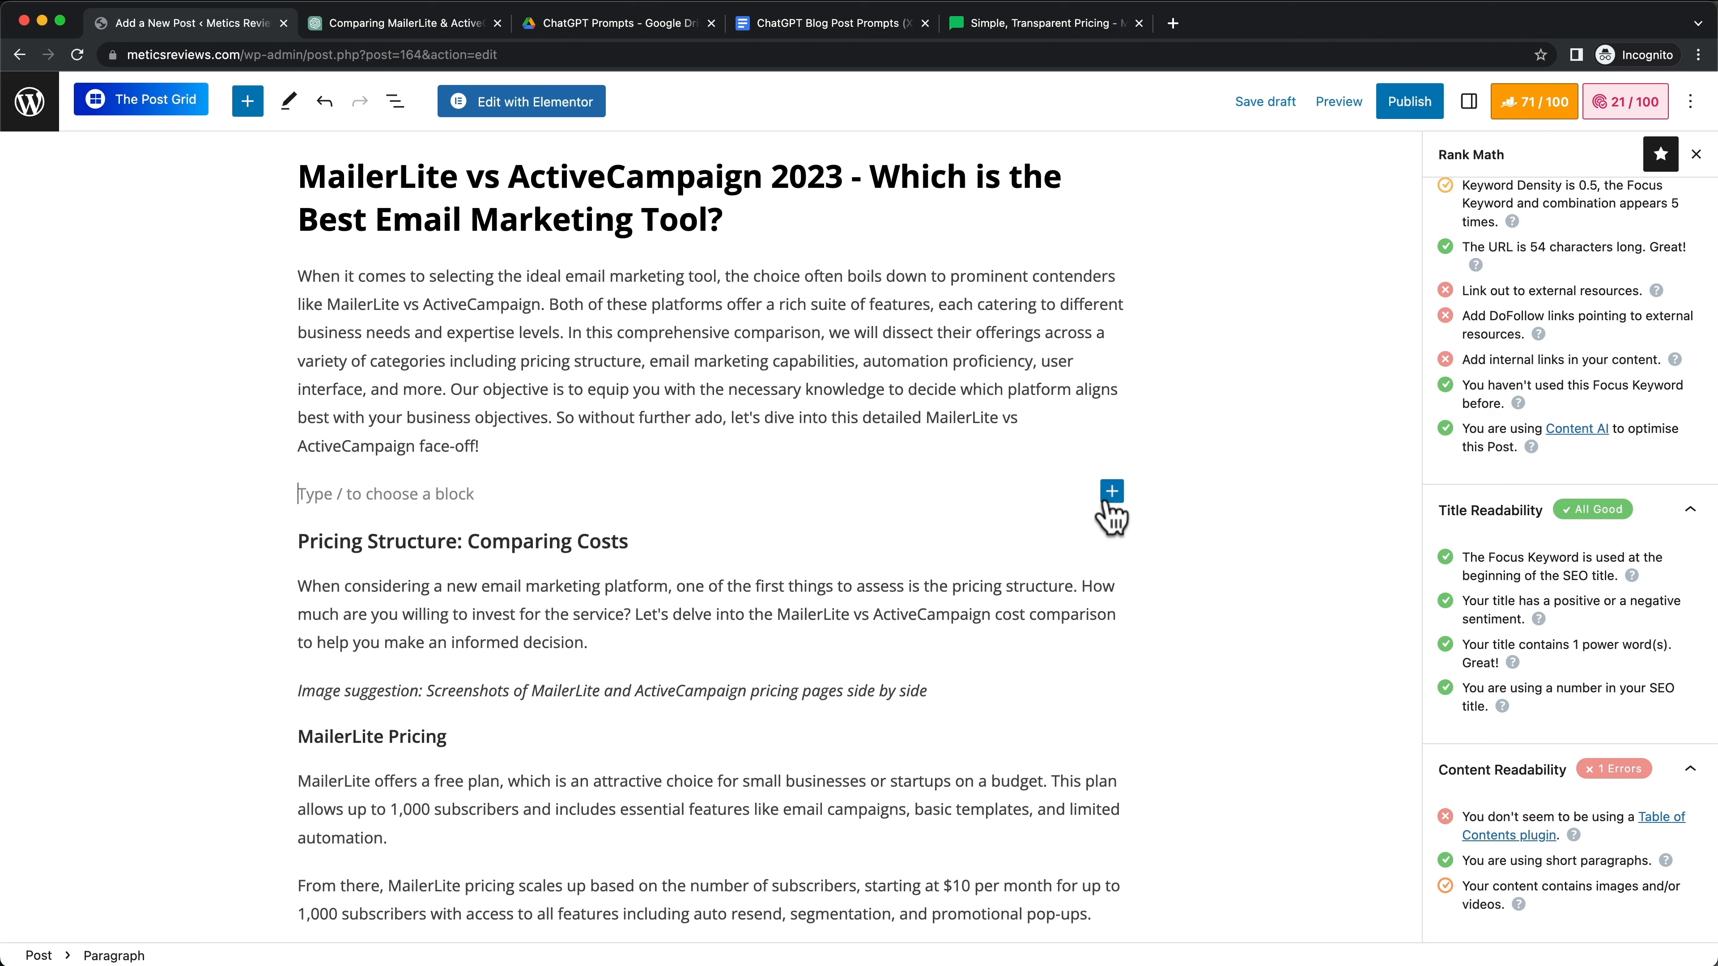
click(1112, 492)
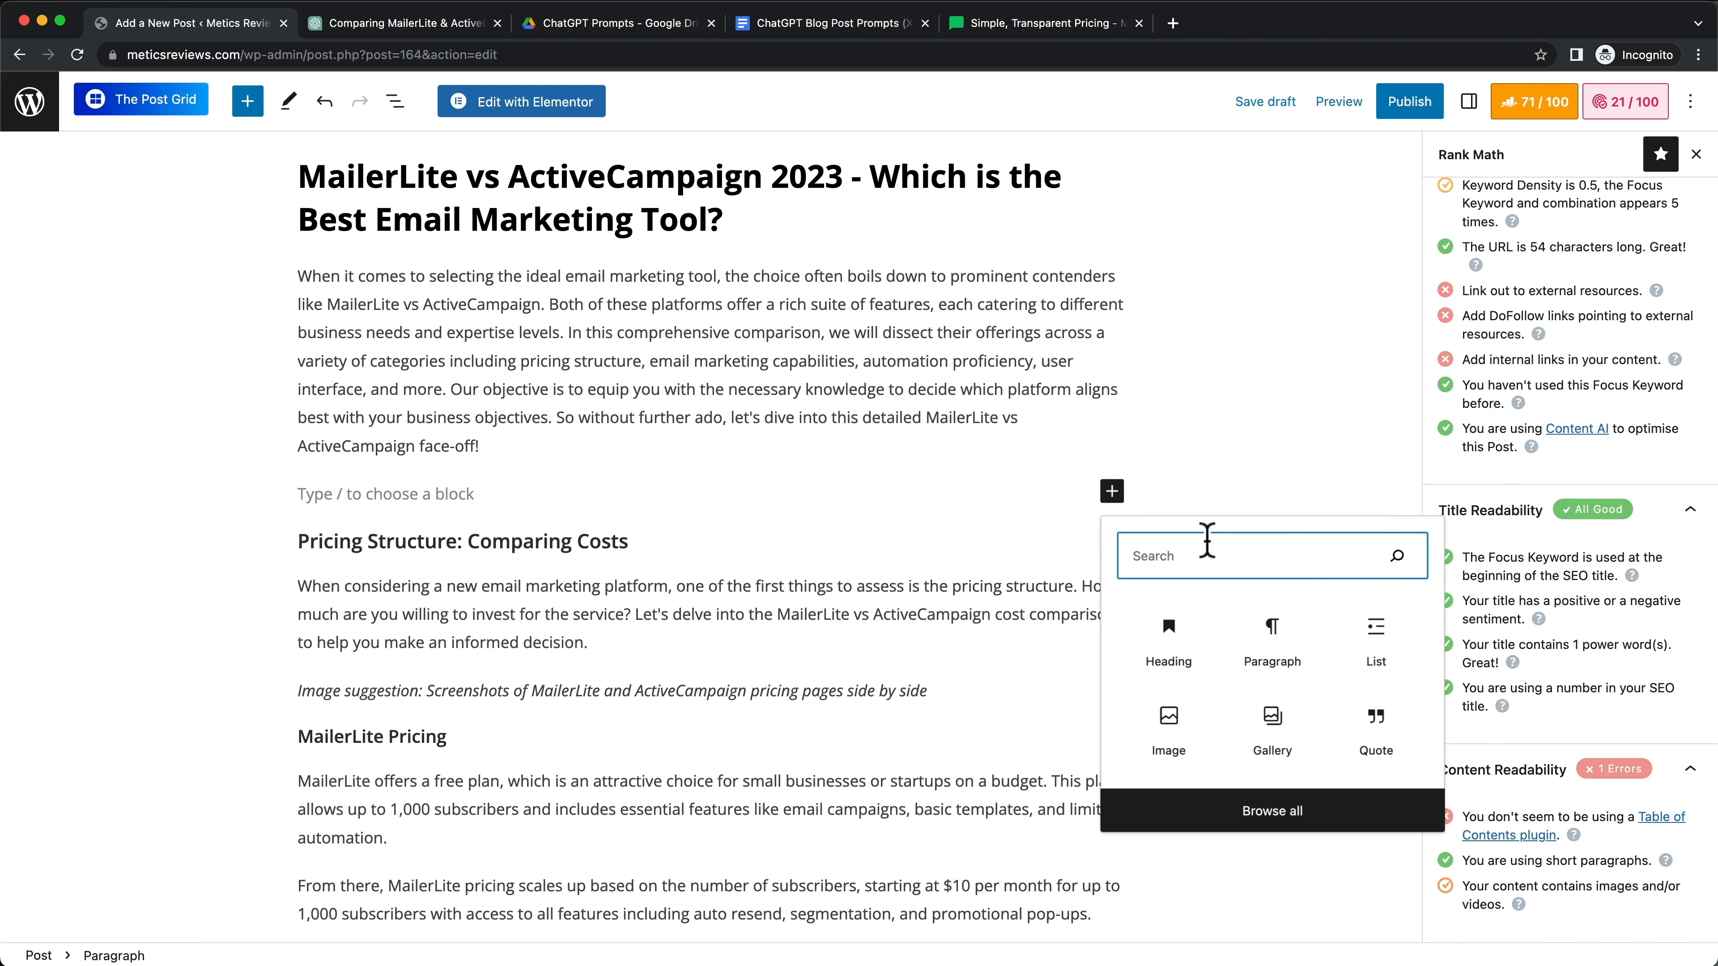
text(rank)
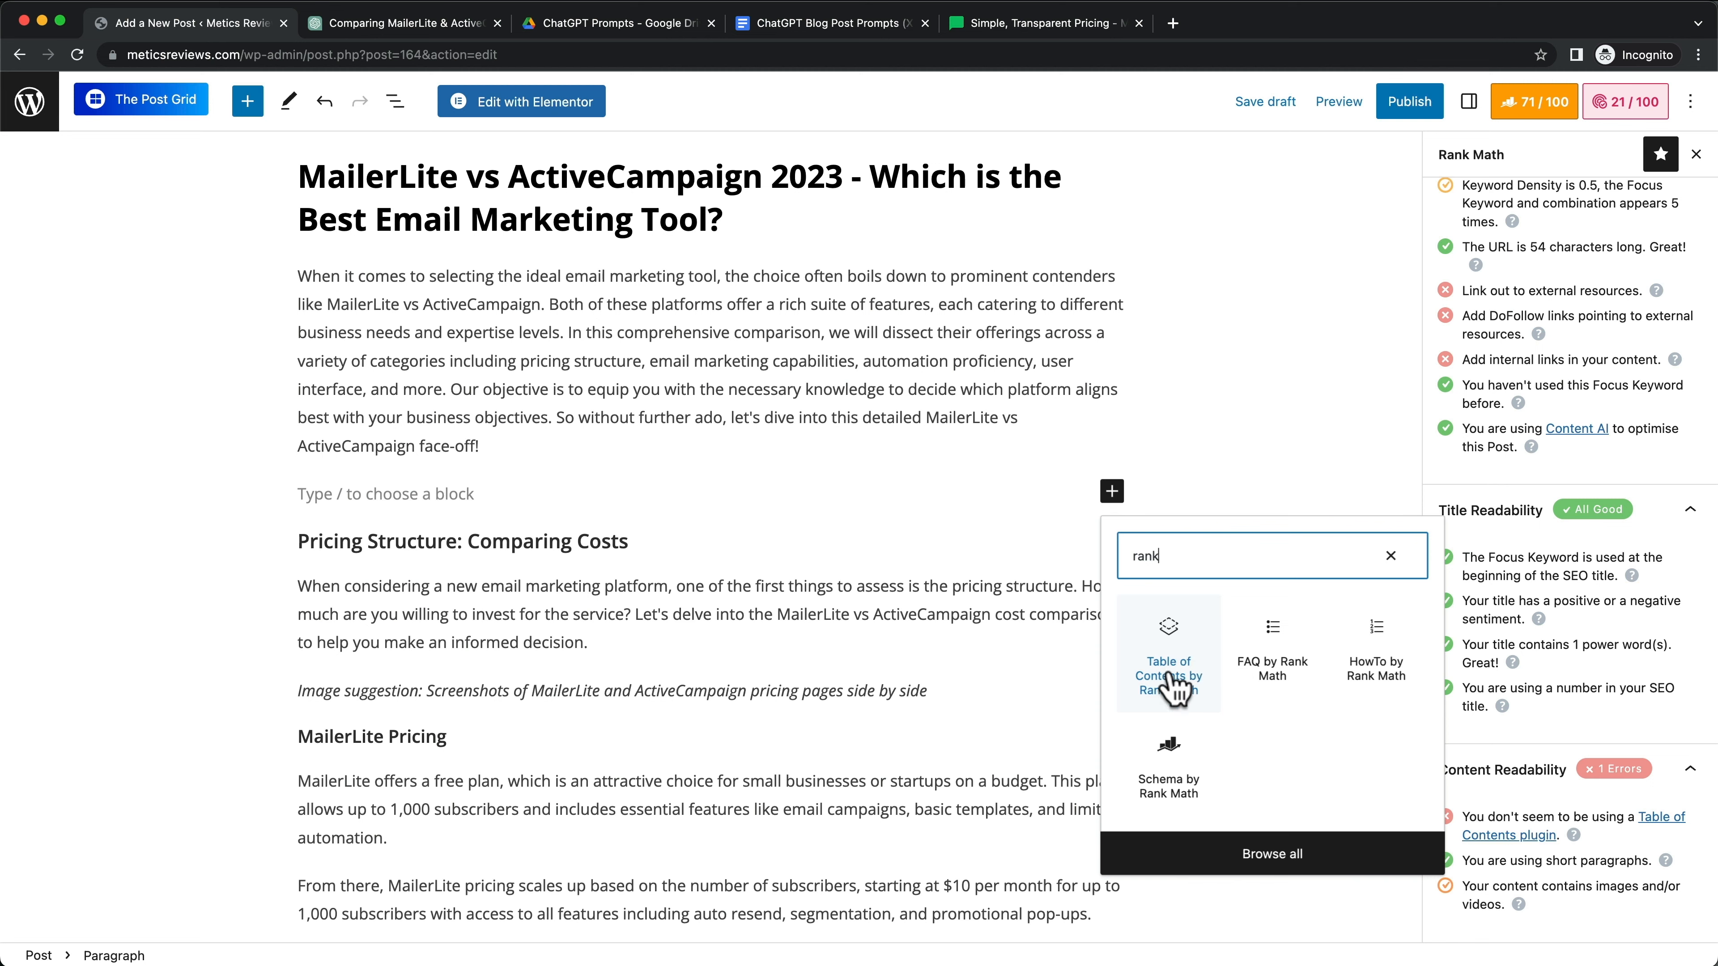
click(1192, 667)
scroll(573, 563, down, 2)
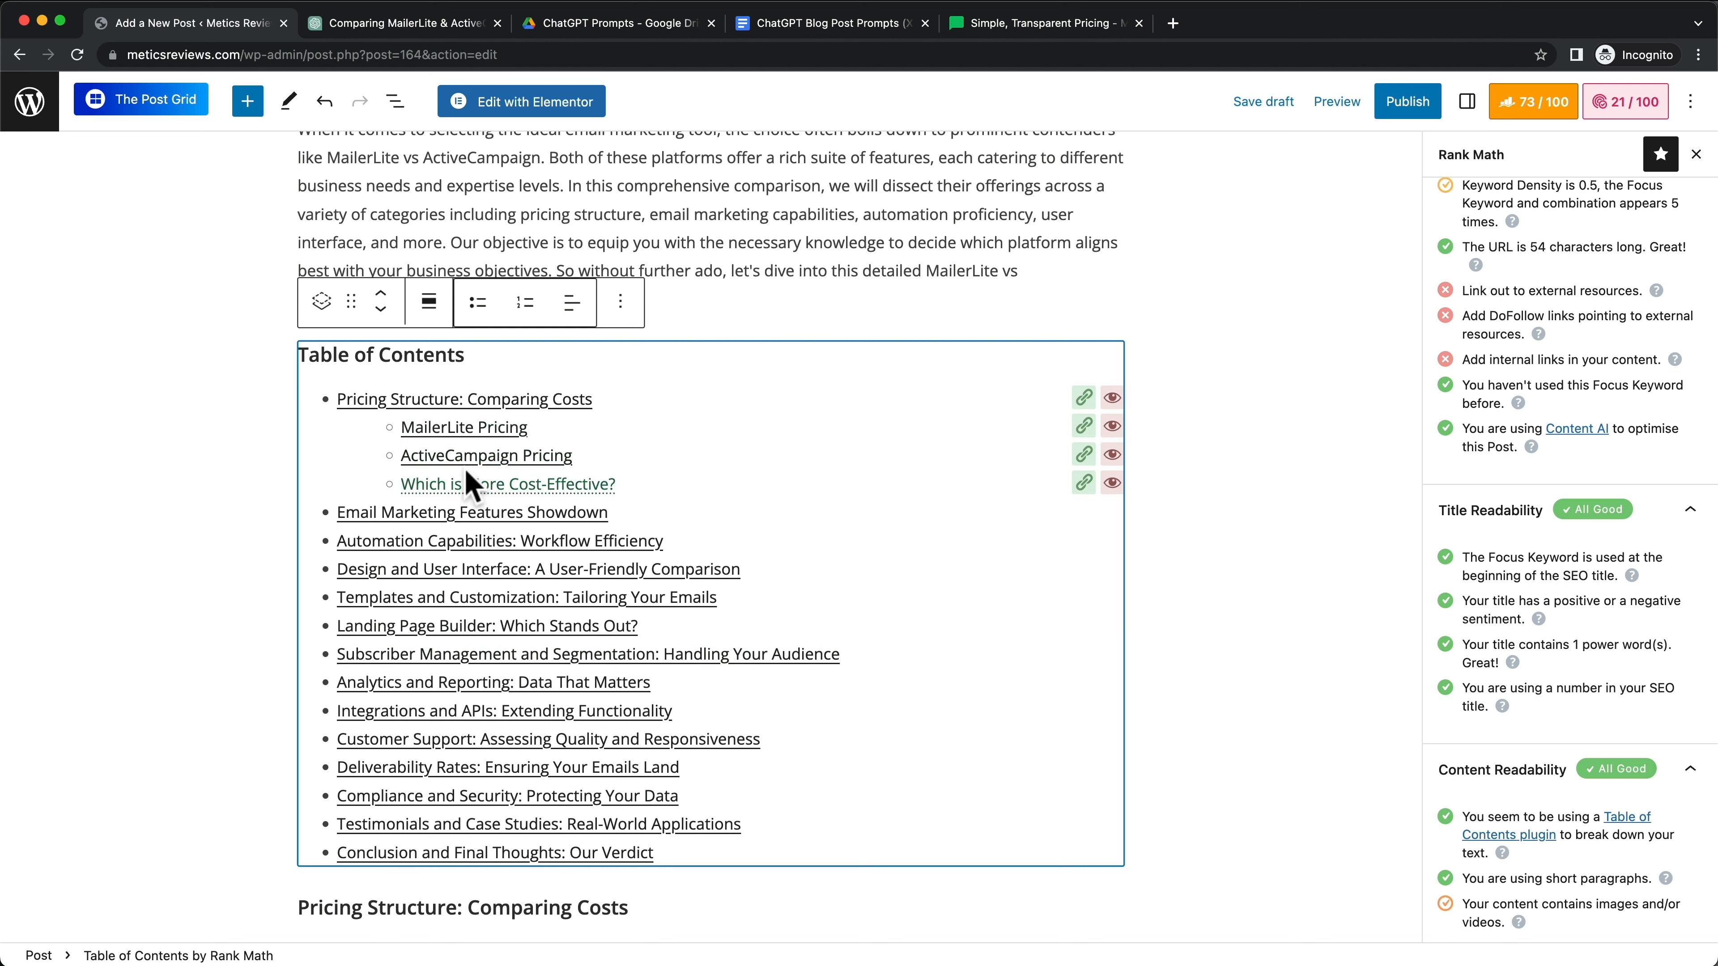
Step: Compare the table of contents entries, such as Email Marketing Features Showdown, with the section headings in the post
click(483, 517)
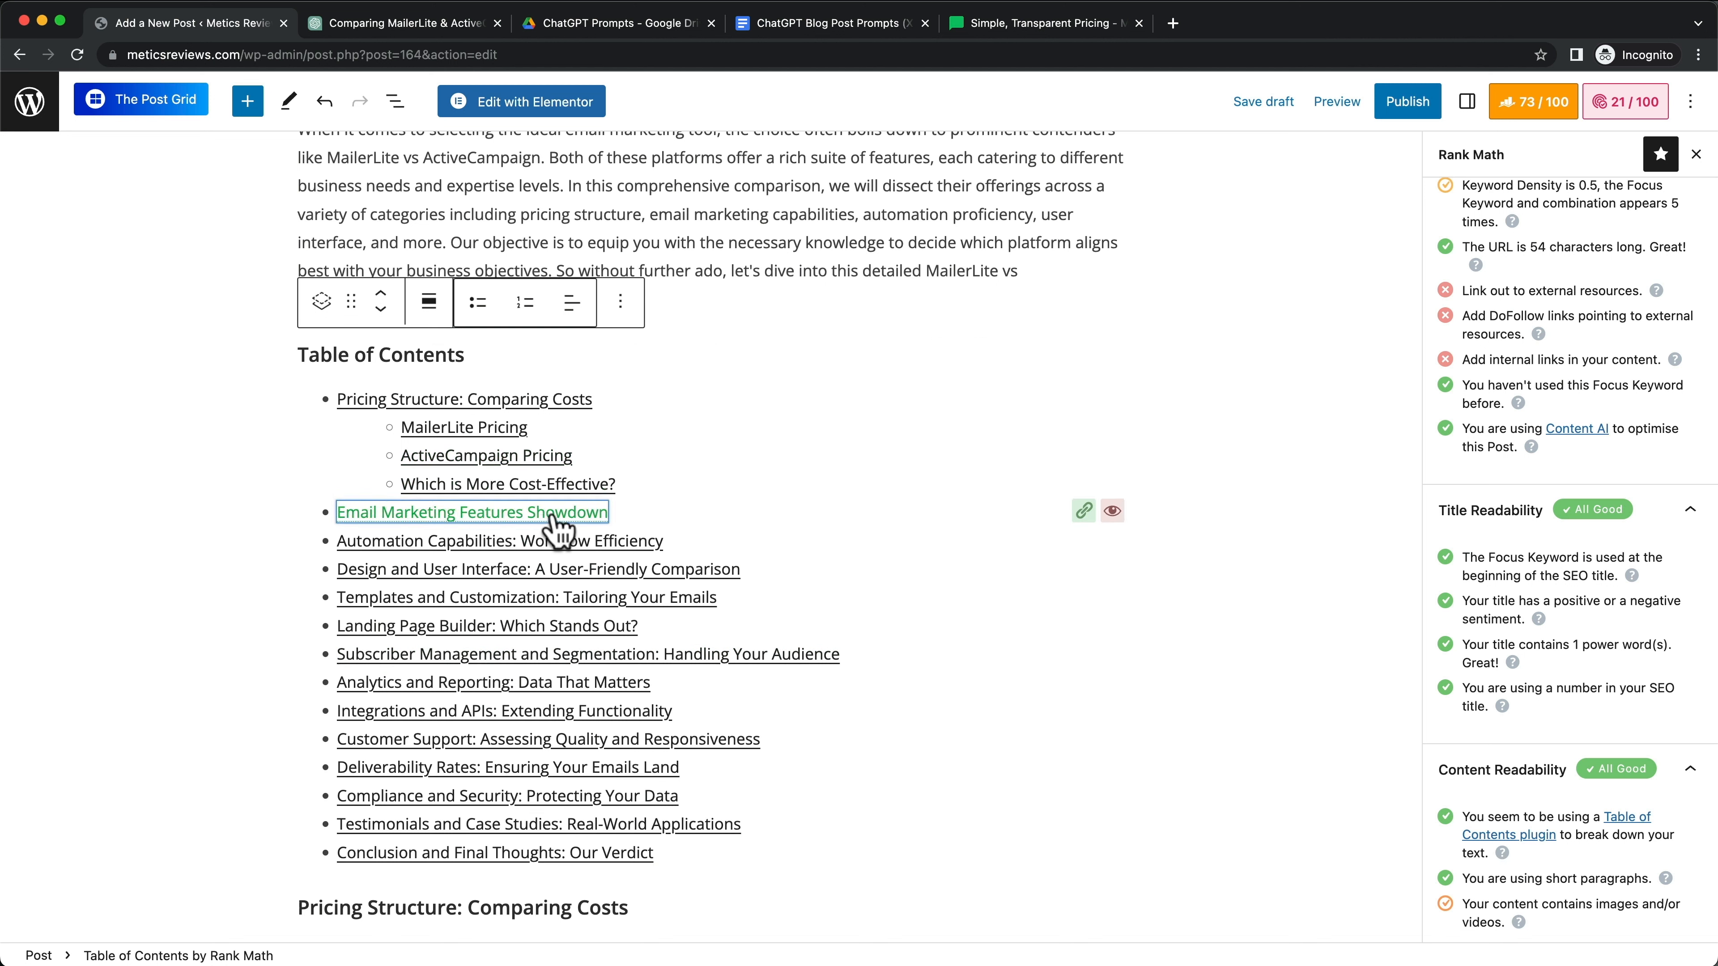
scroll(742, 564, down, 20)
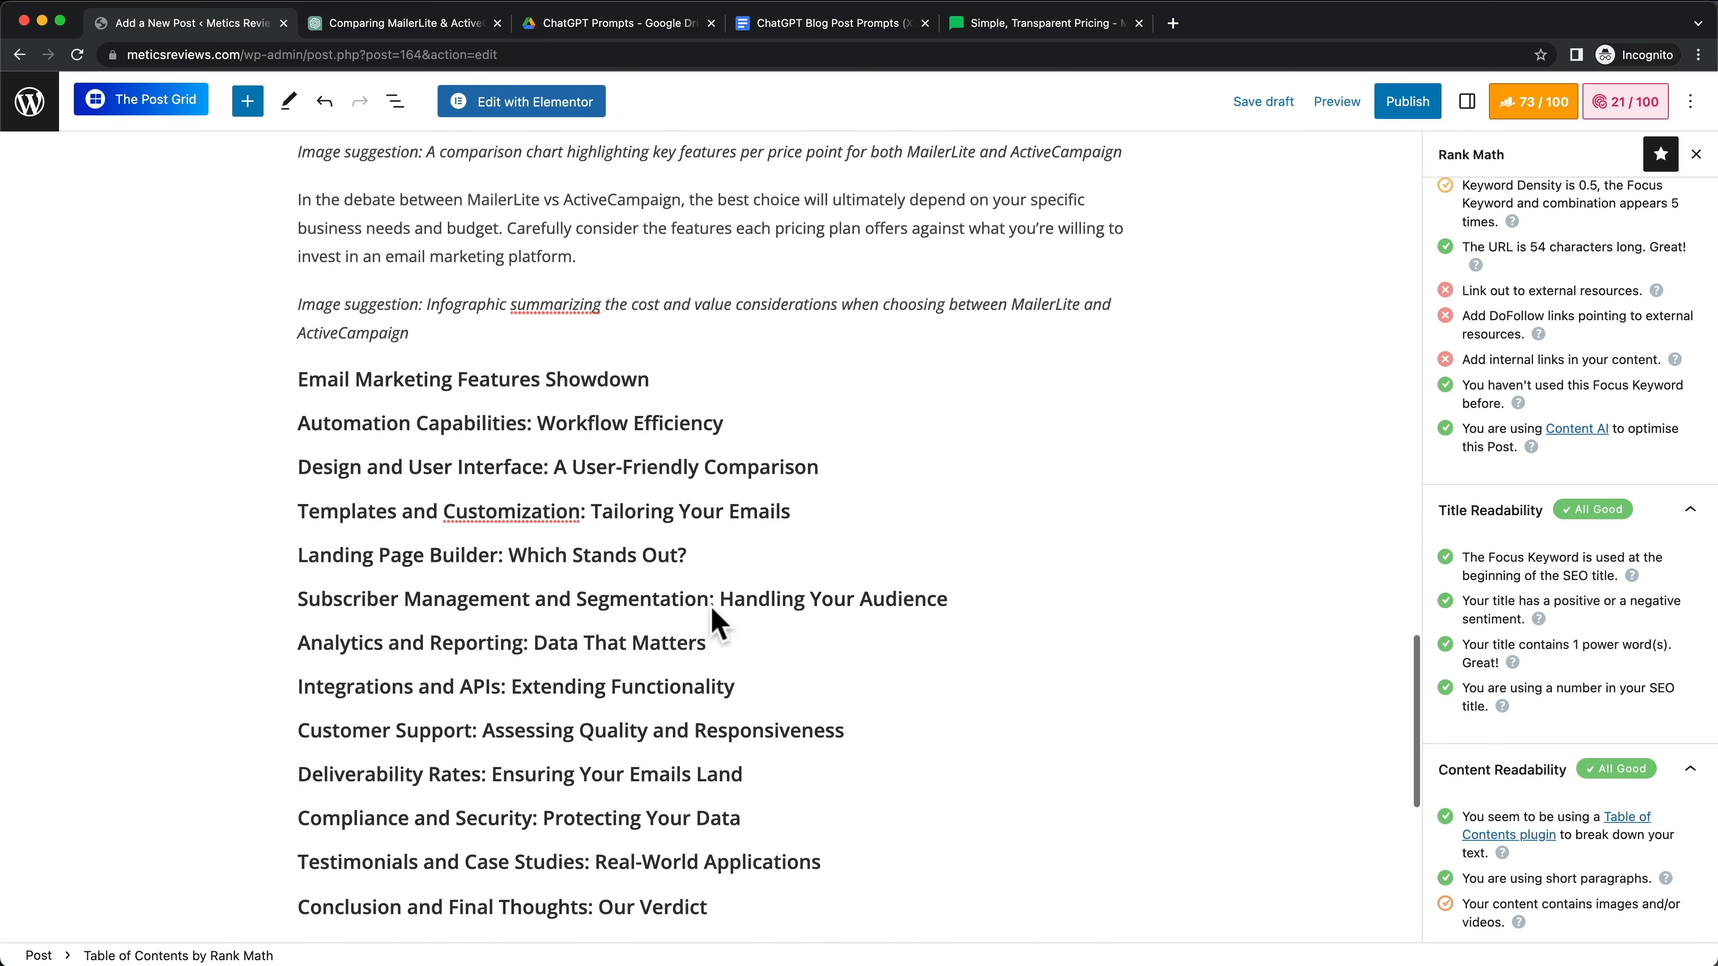
scroll(711, 607, up, 7)
scroll(567, 582, up, 5)
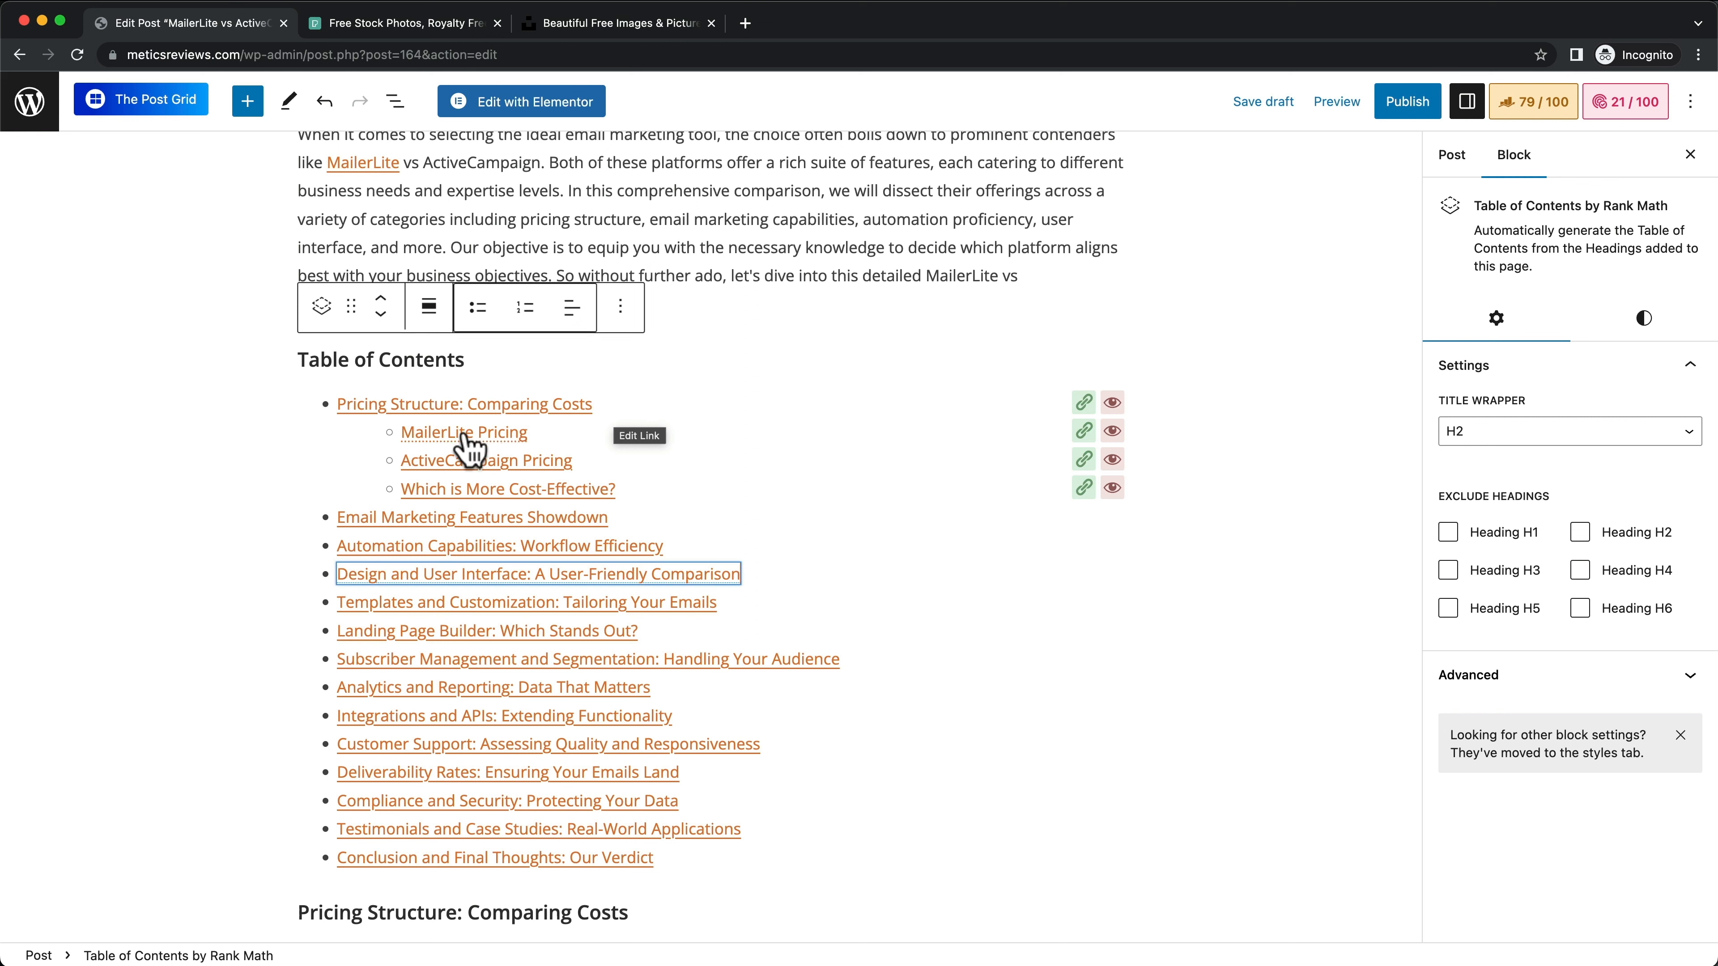
Step: Hide MailerLite Pricing, ActiveCampaign Pricing and Which is More Cost-Effective? from the table of contents
click(1113, 432)
click(1113, 460)
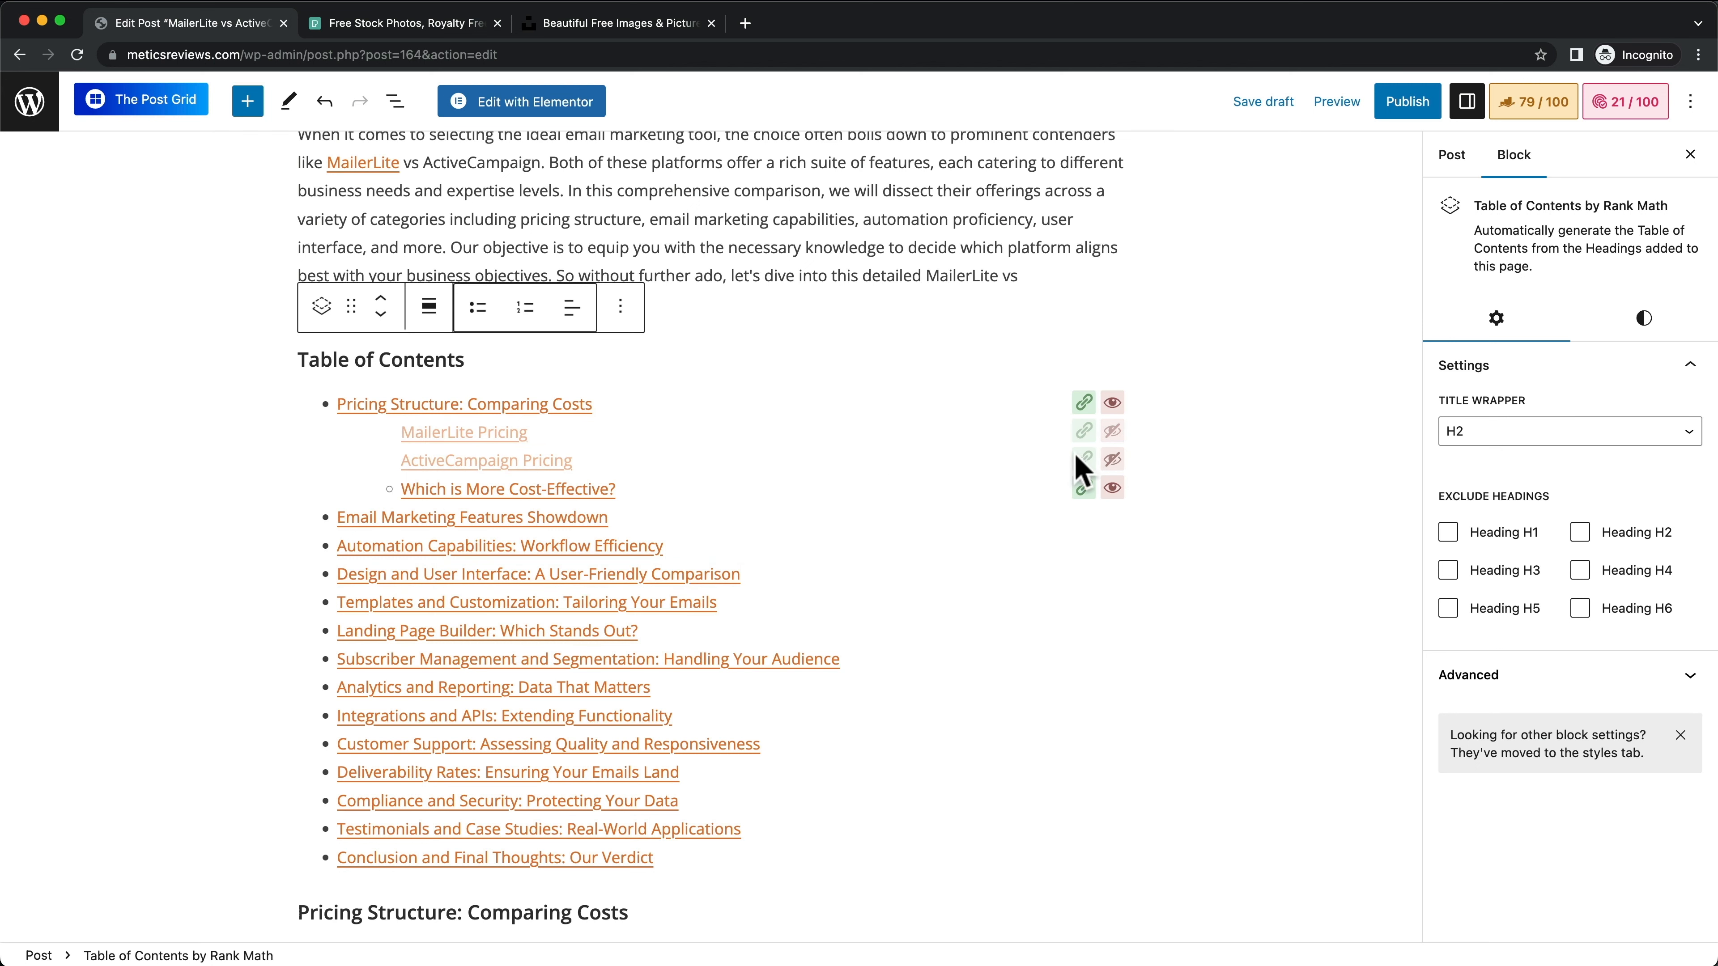
click(1112, 489)
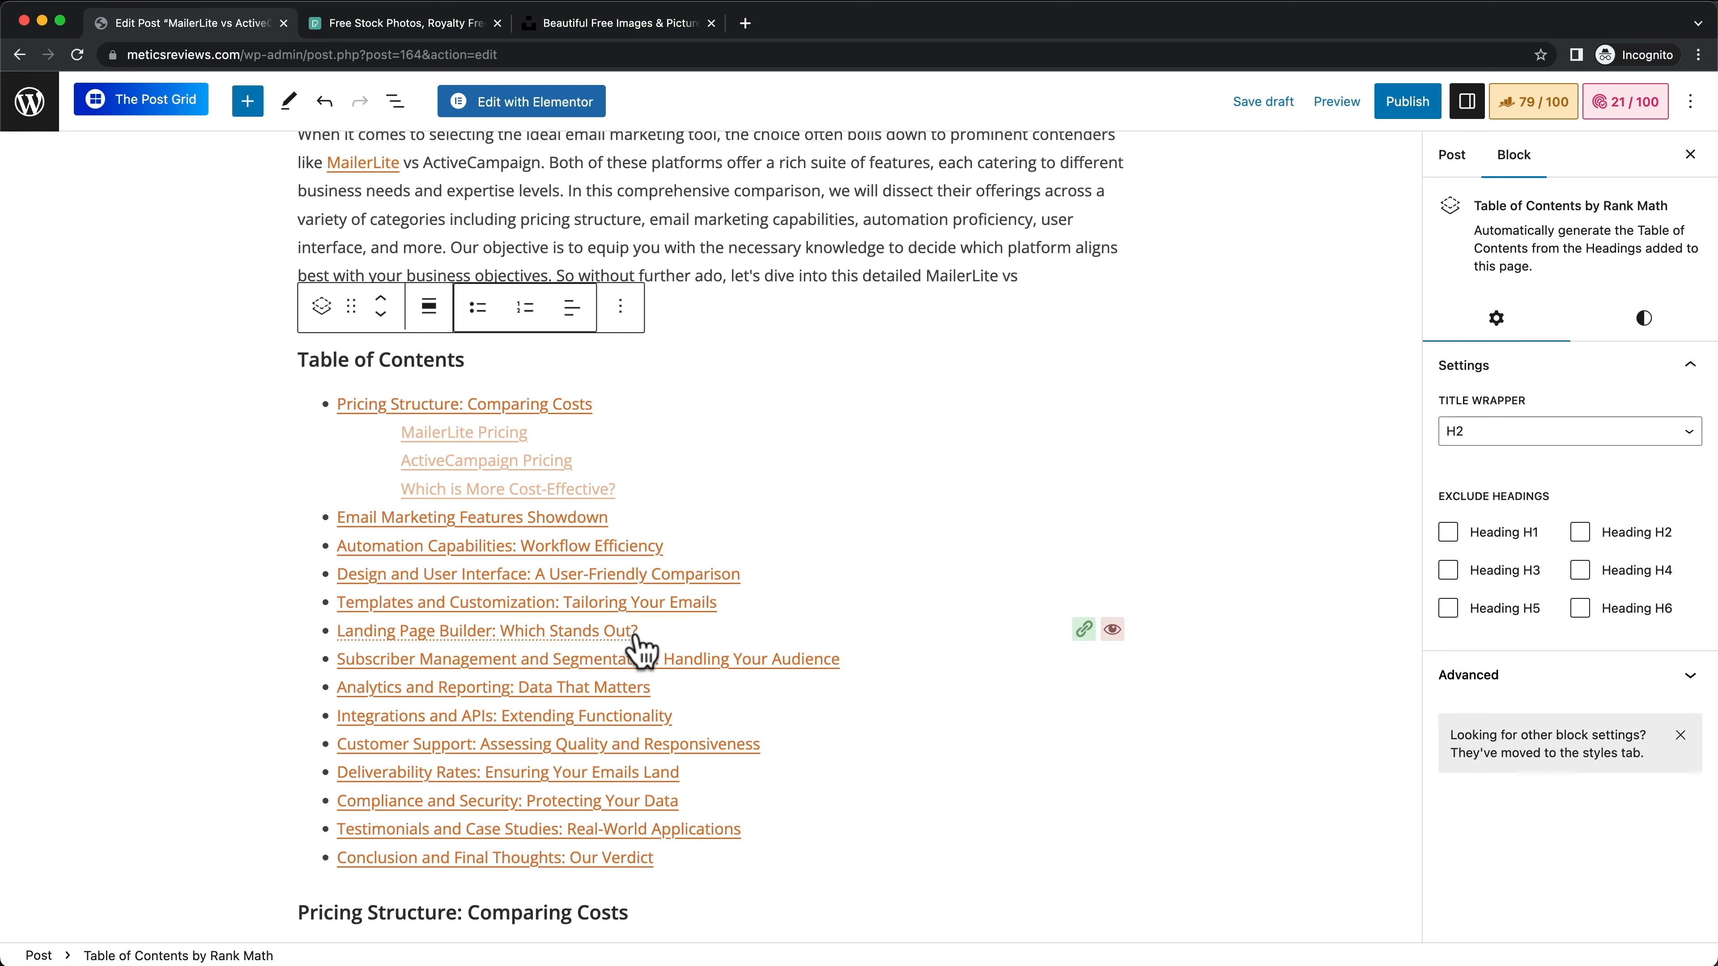
scroll(631, 554, down, 3)
scroll(626, 555, up, 2)
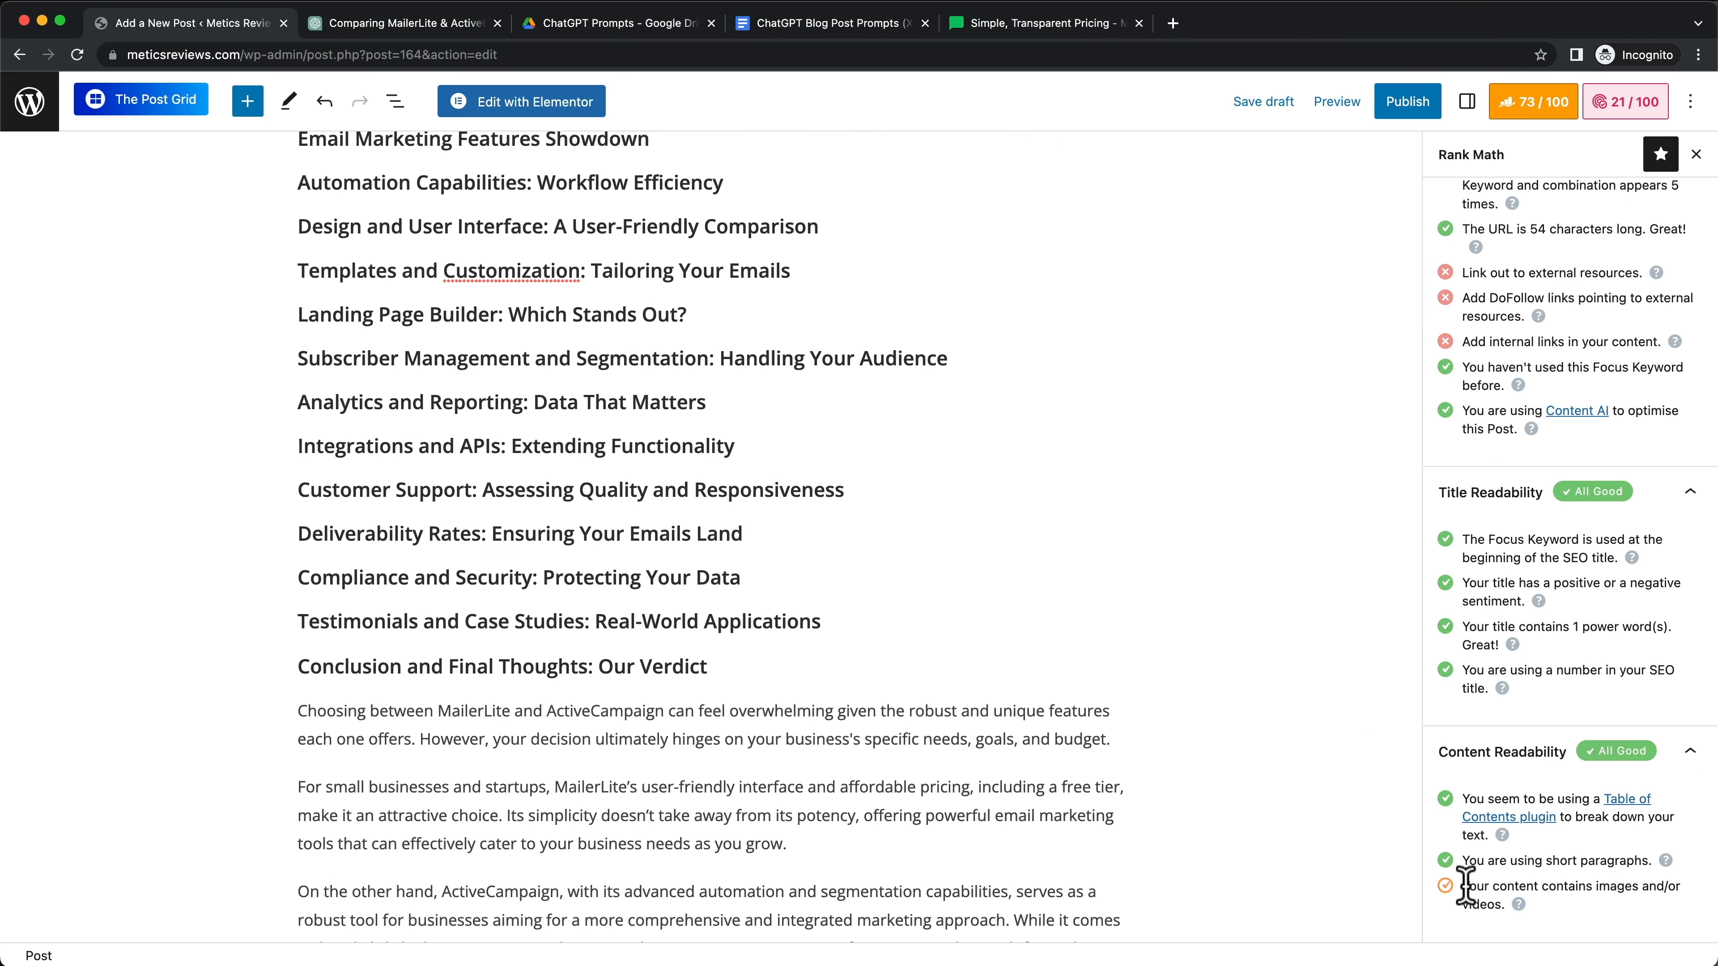
Step: Review the SEO checks on images and videos, external and internal links, and content length
drag(1461, 880, 1549, 917)
click(1177, 650)
scroll(1036, 713, down, 15)
scroll(937, 462, up, 3)
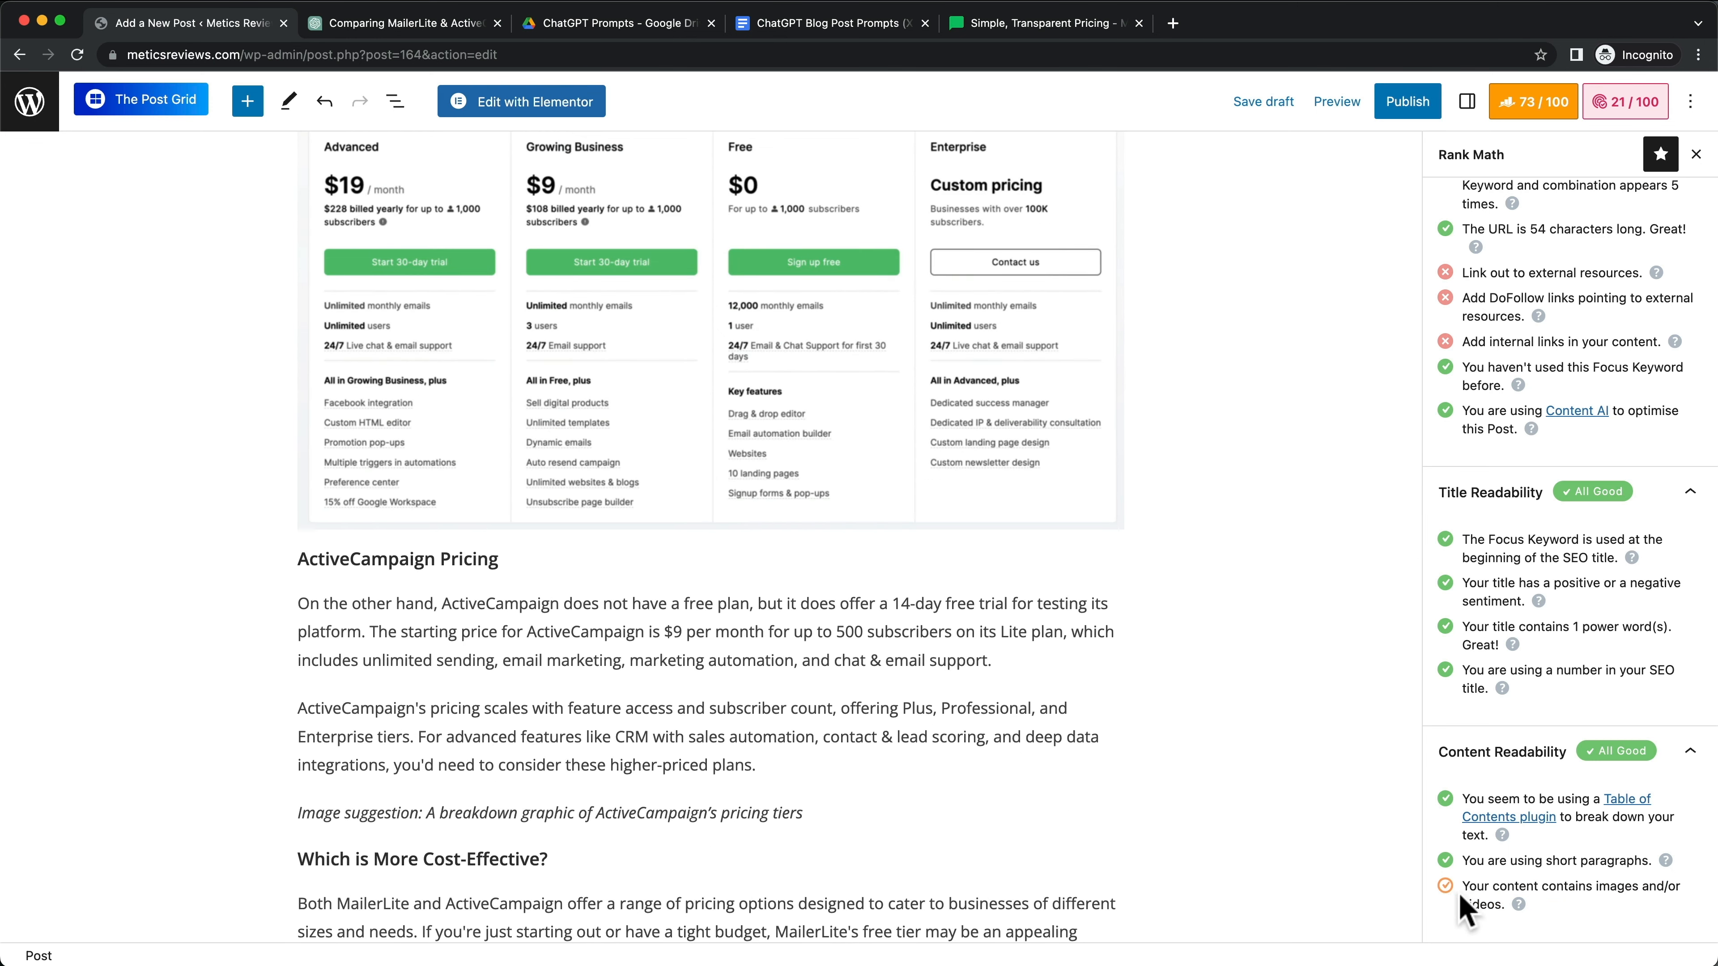
scroll(1458, 499, up, 5)
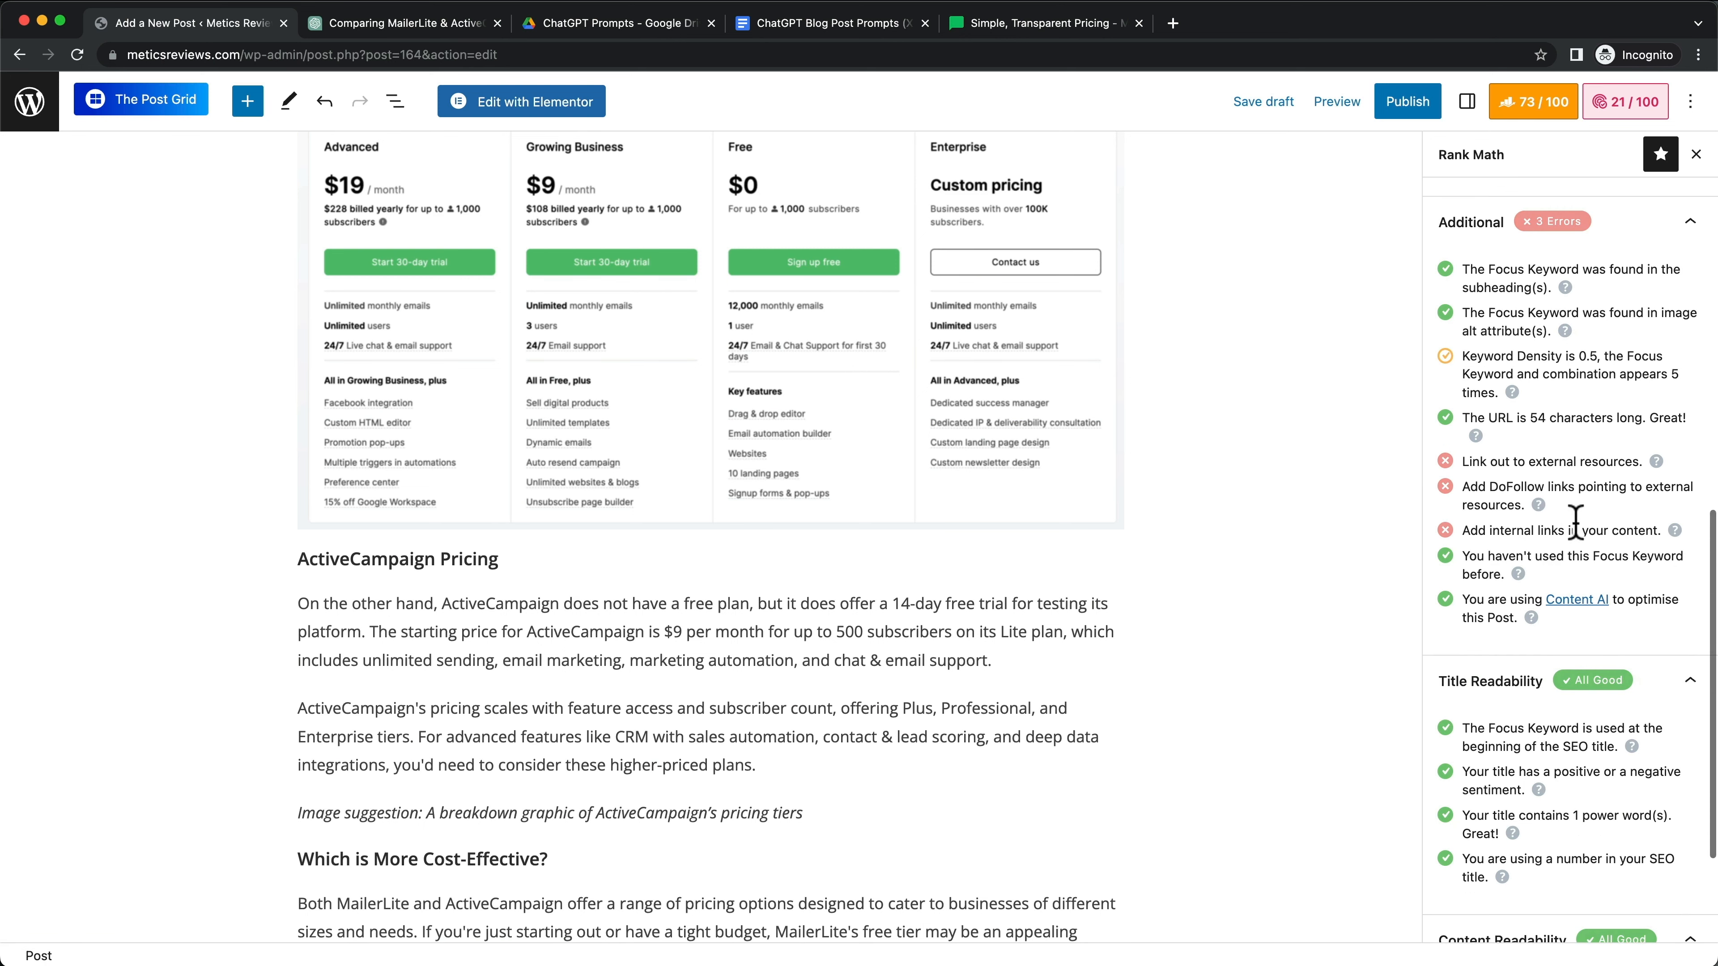
scroll(1534, 288, up, 4)
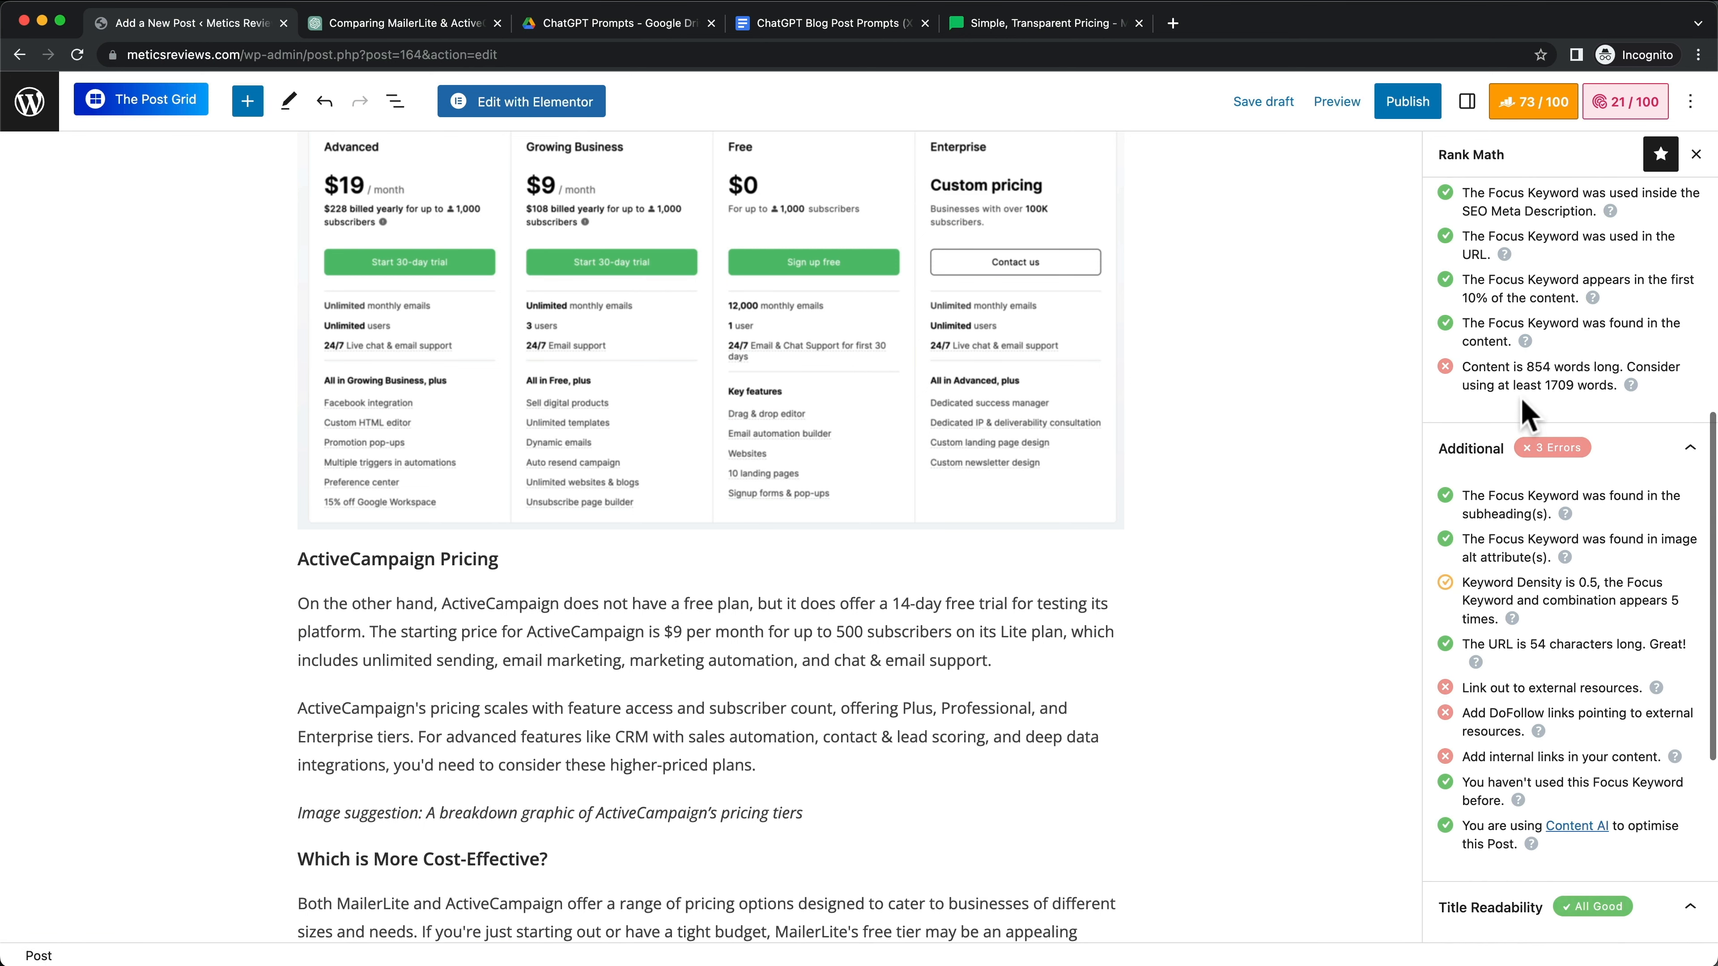
scroll(1530, 416, up, 3)
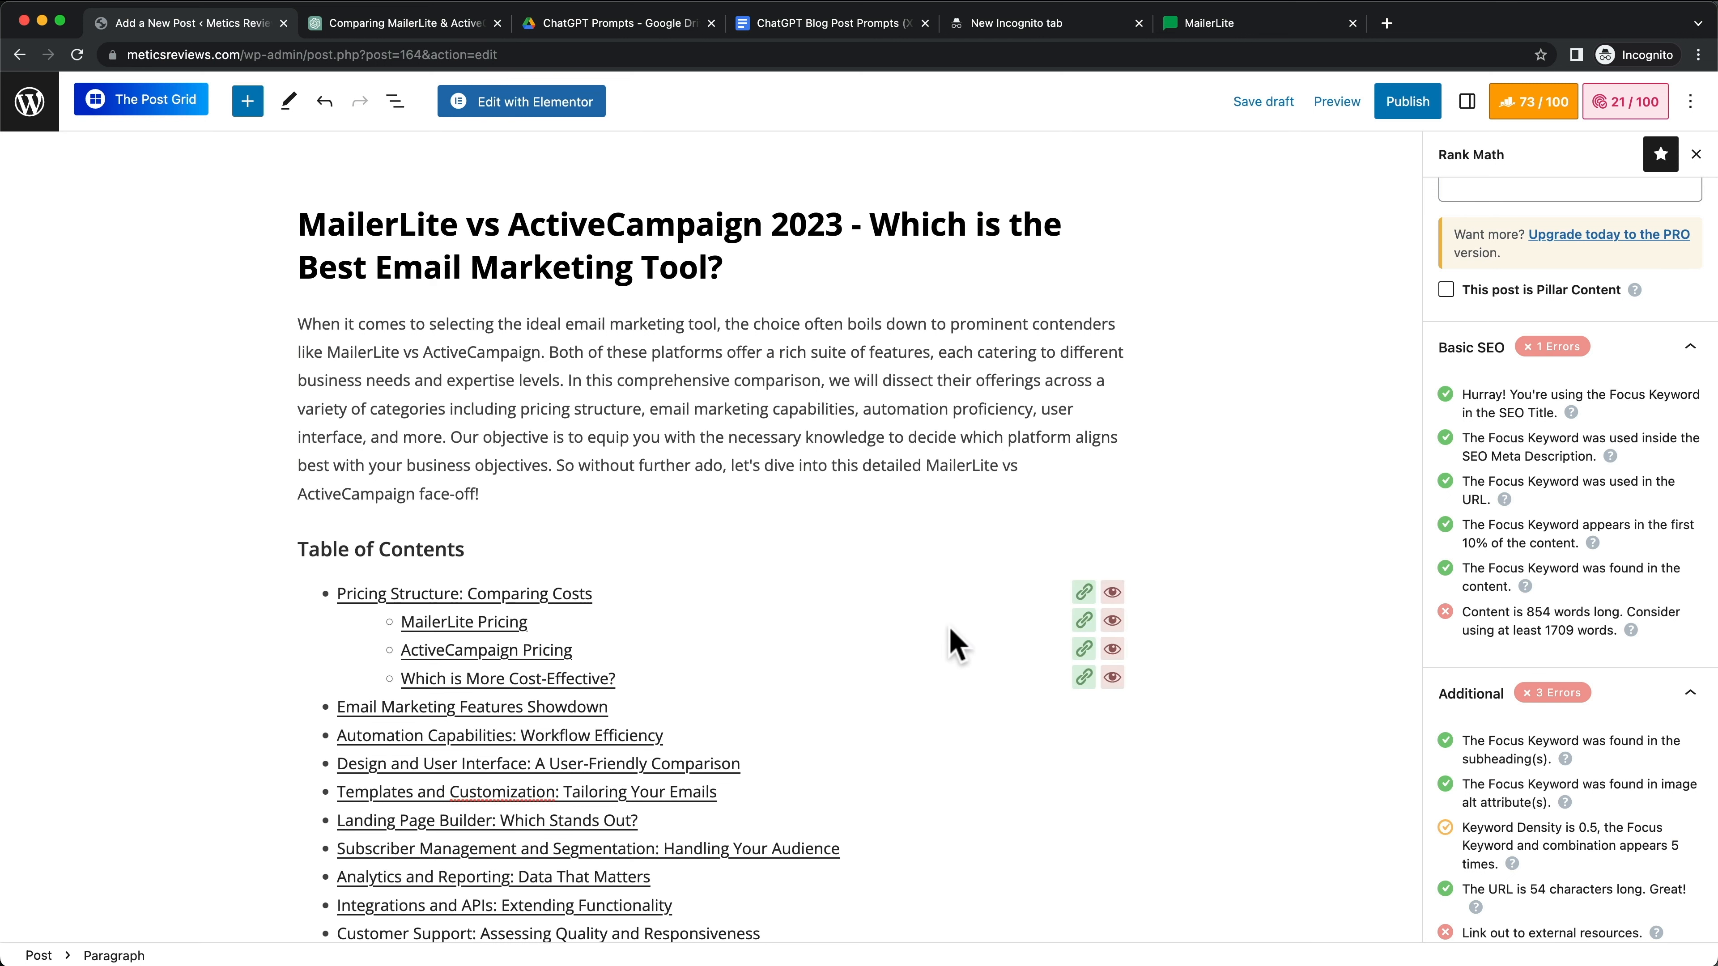
scroll(947, 651, down, 3)
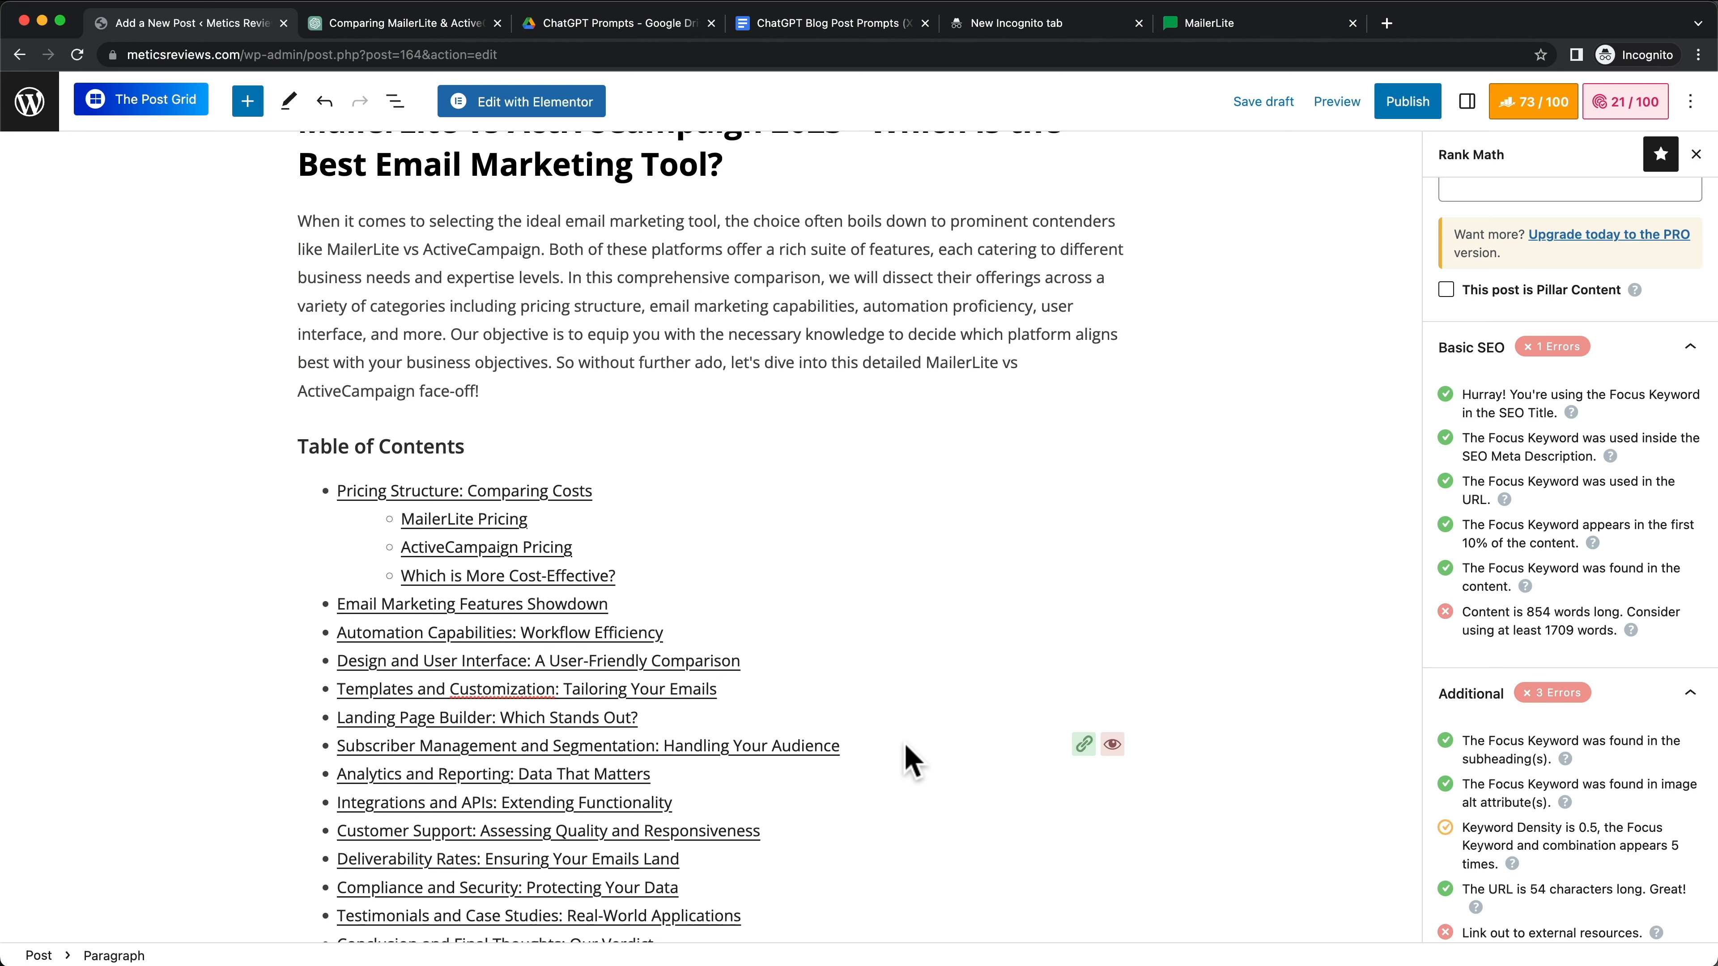
scroll(909, 758, up, 3)
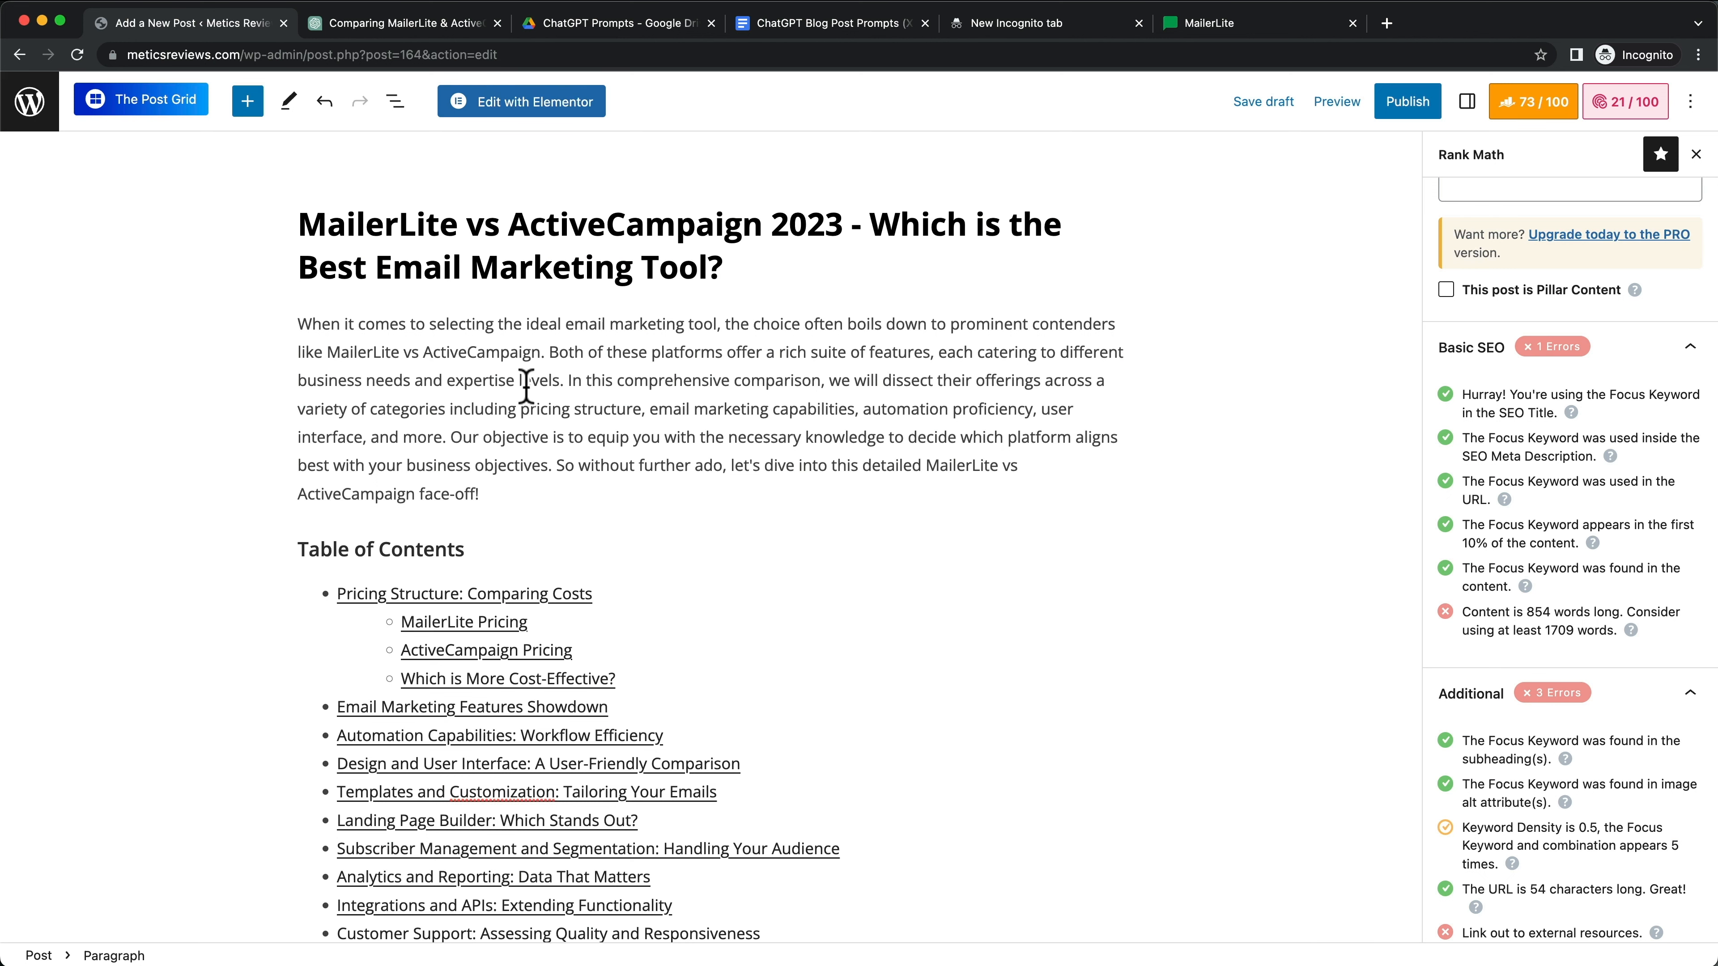
scroll(527, 388, down, 1)
scroll(654, 339, up, 1)
Step: Search Google for "mailerlite" in a new browser tab and open the MailerLite website
click(1386, 22)
text(mailerlite)
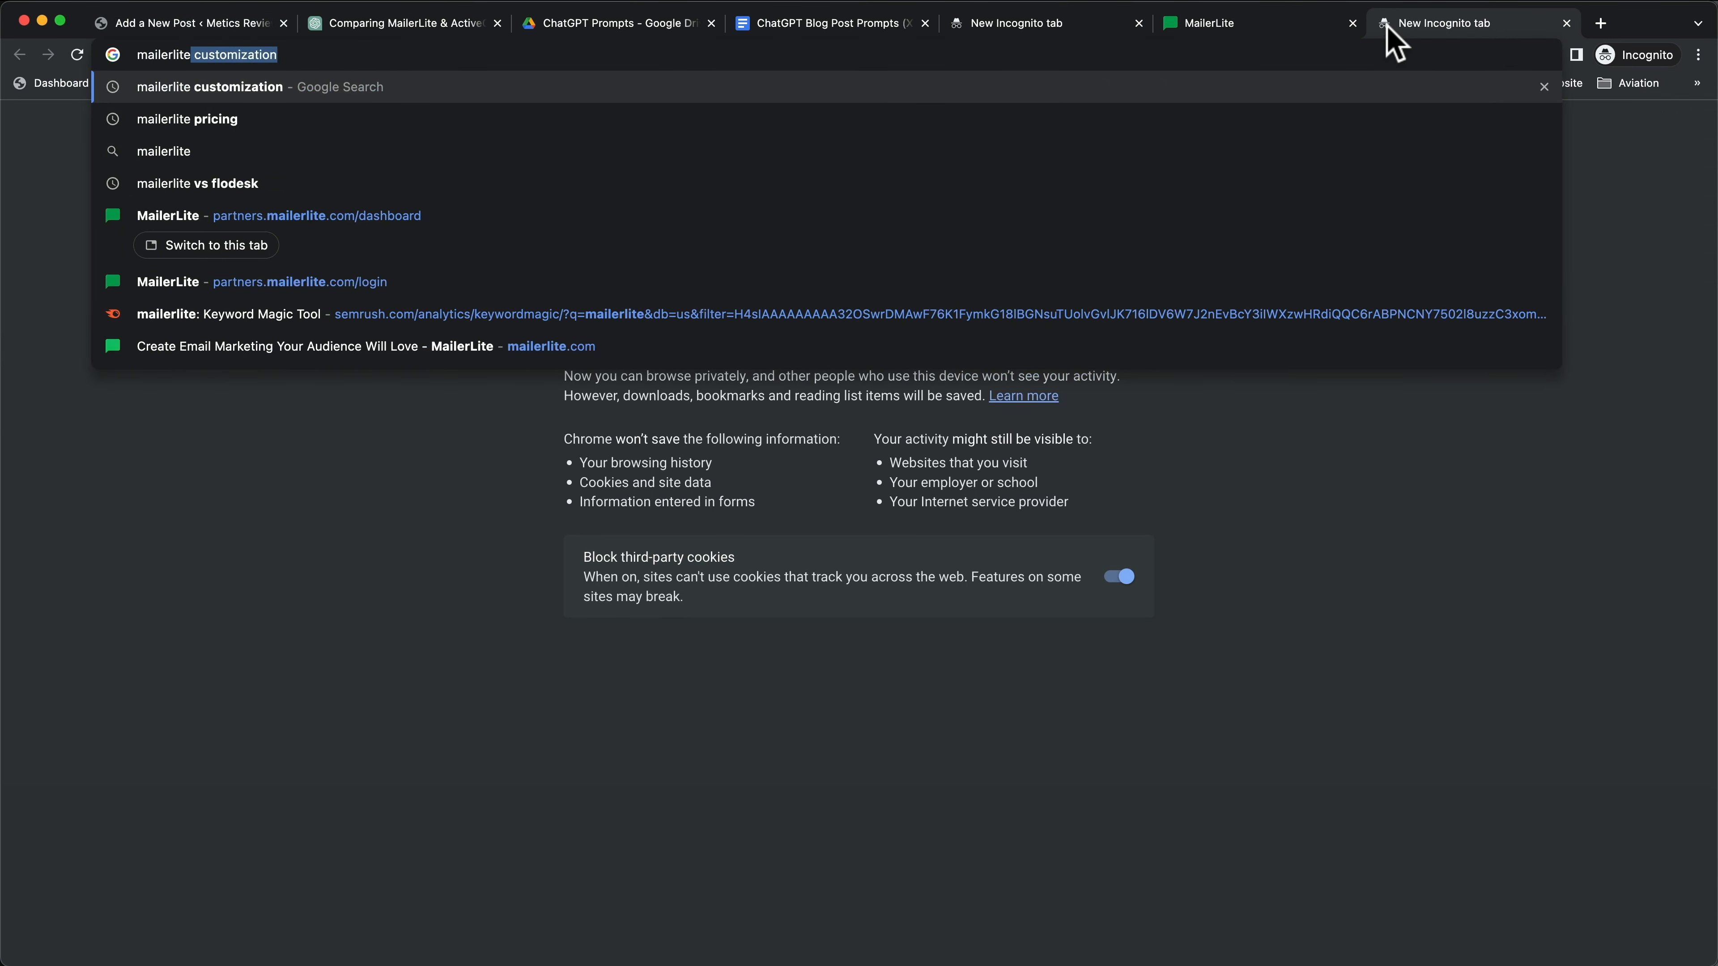
key(Delete)
key(Return)
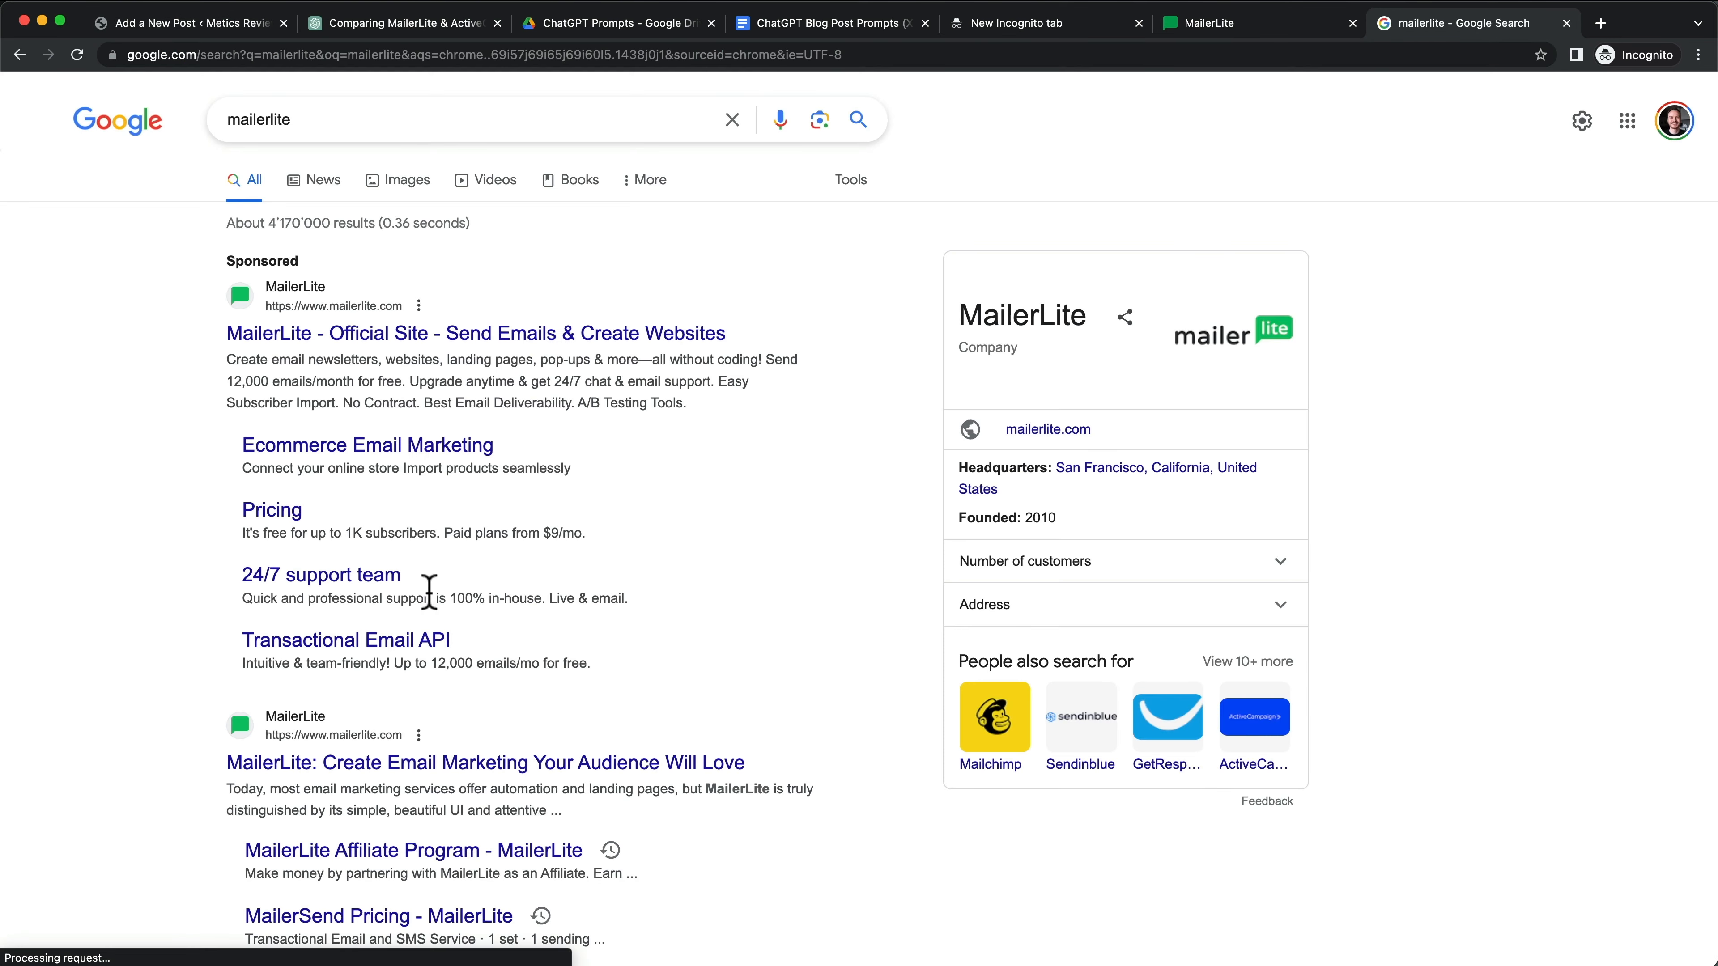
scroll(498, 717, down, 2)
click(466, 634)
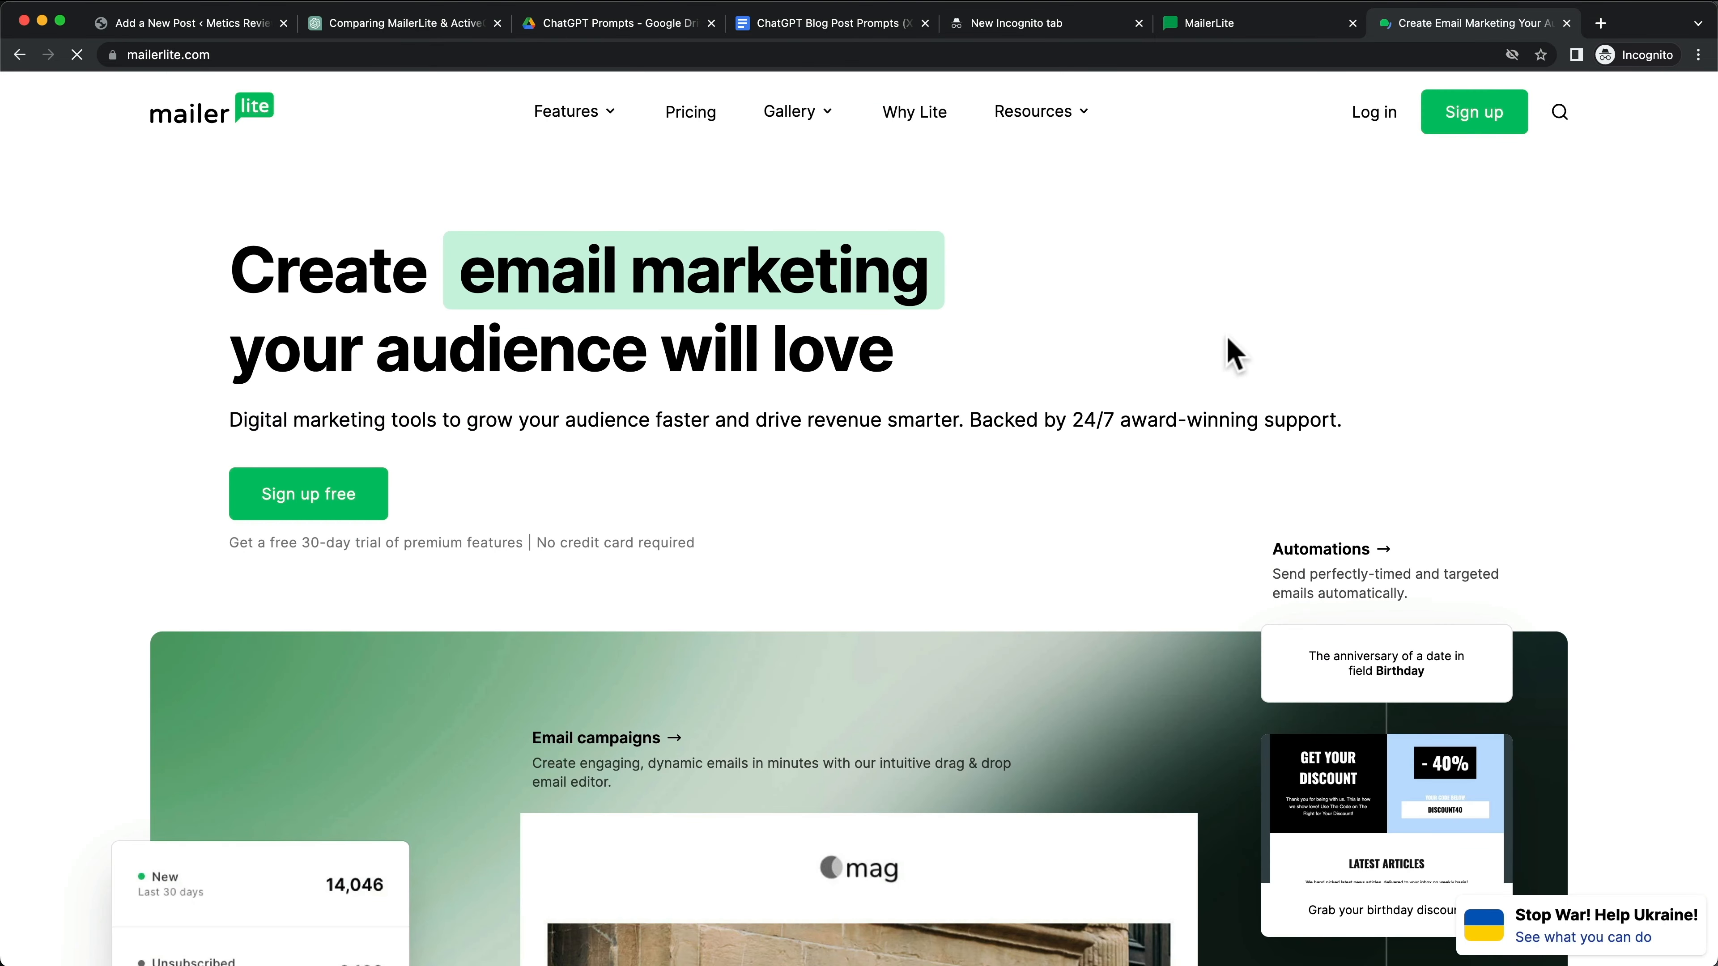
Step: Go to MailerLite's Become a partner page, choose Affiliate Partners and open the affiliate account sign-up form
scroll(947, 460, down, 1)
scroll(905, 480, down, 4)
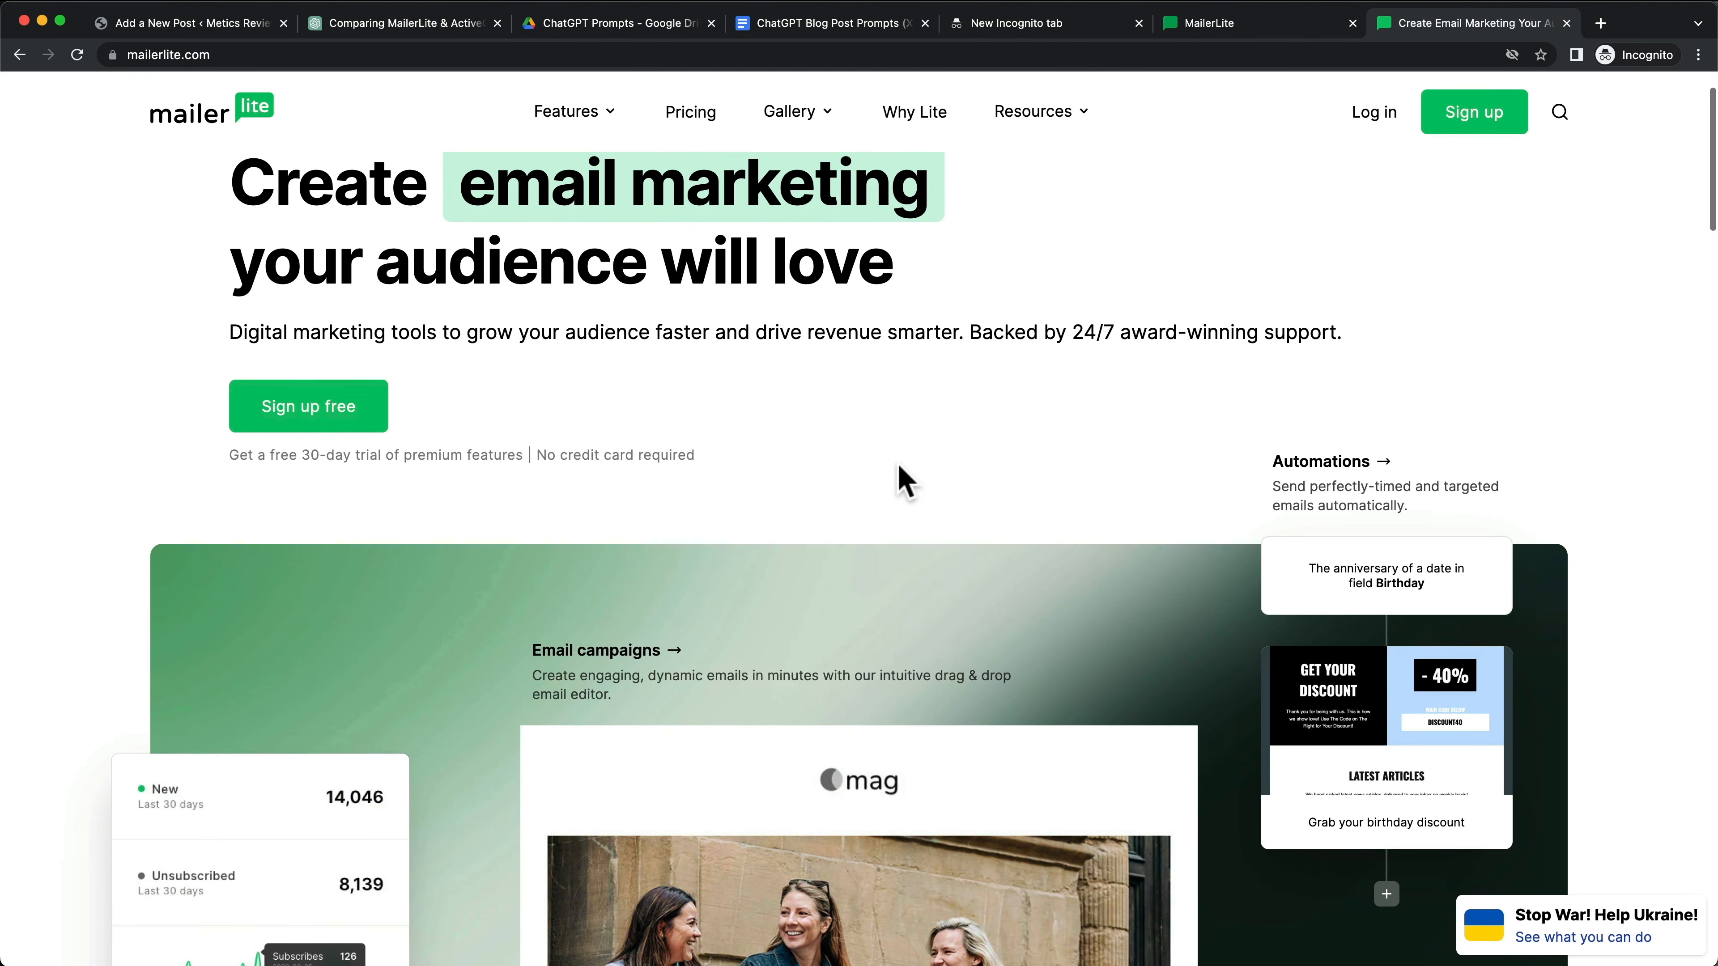
scroll(960, 393, down, 20)
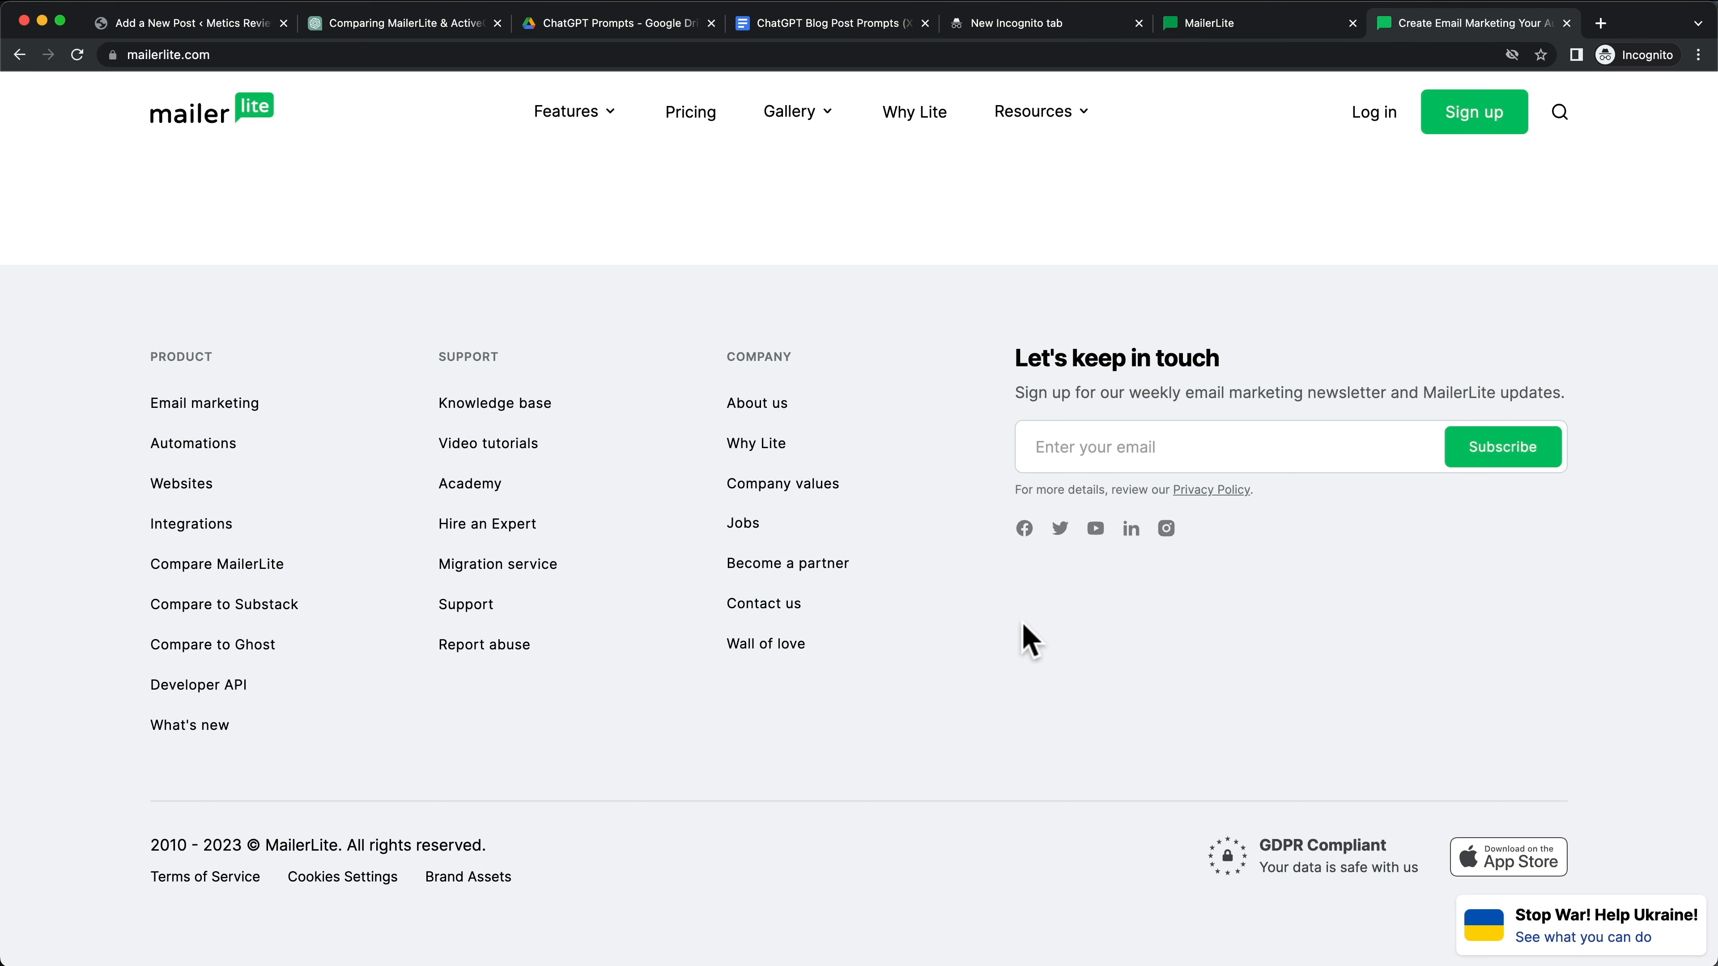
click(808, 566)
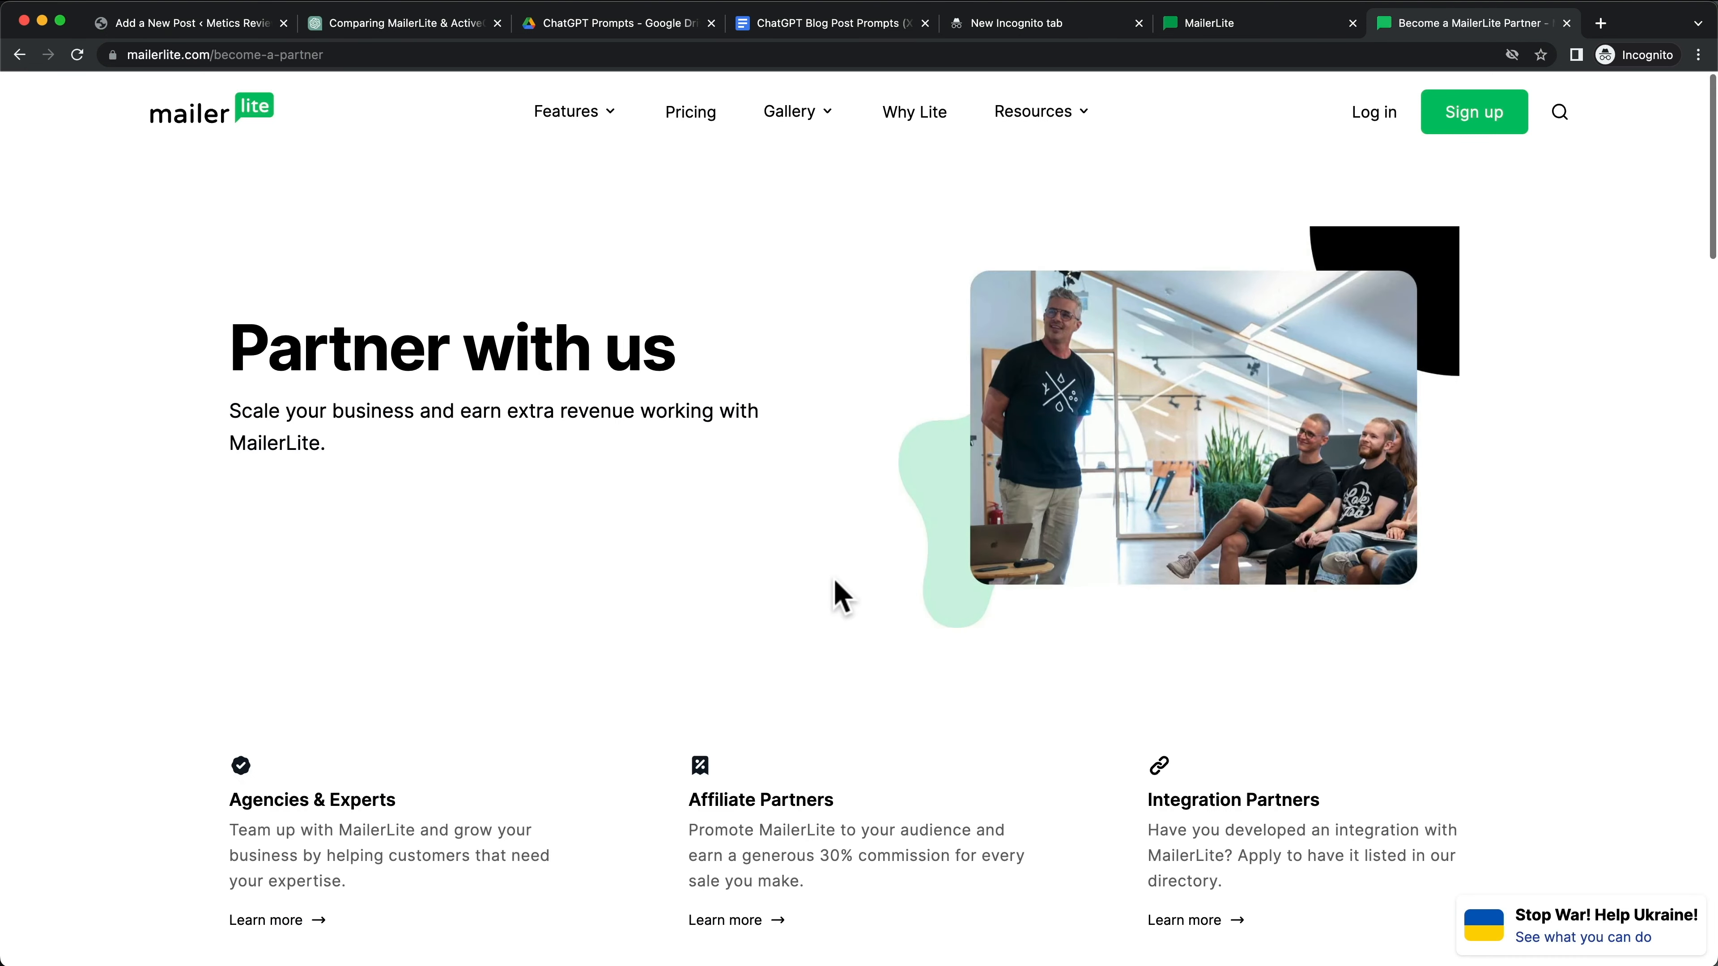
scroll(833, 589, down, 5)
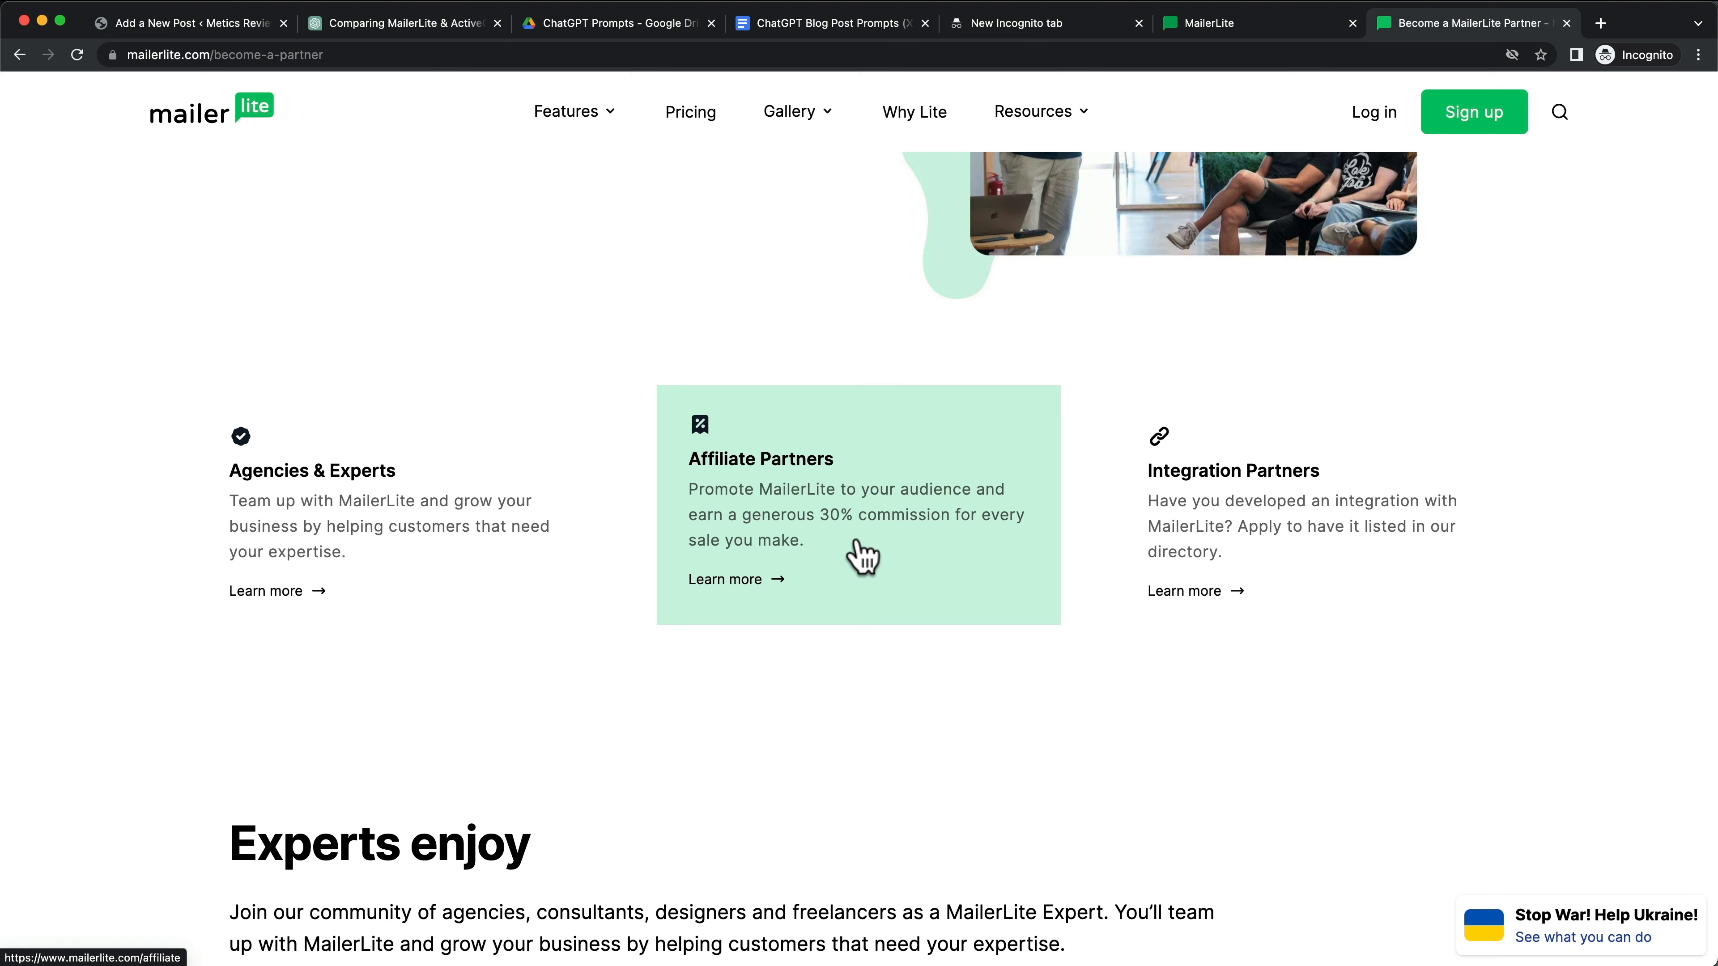
click(804, 541)
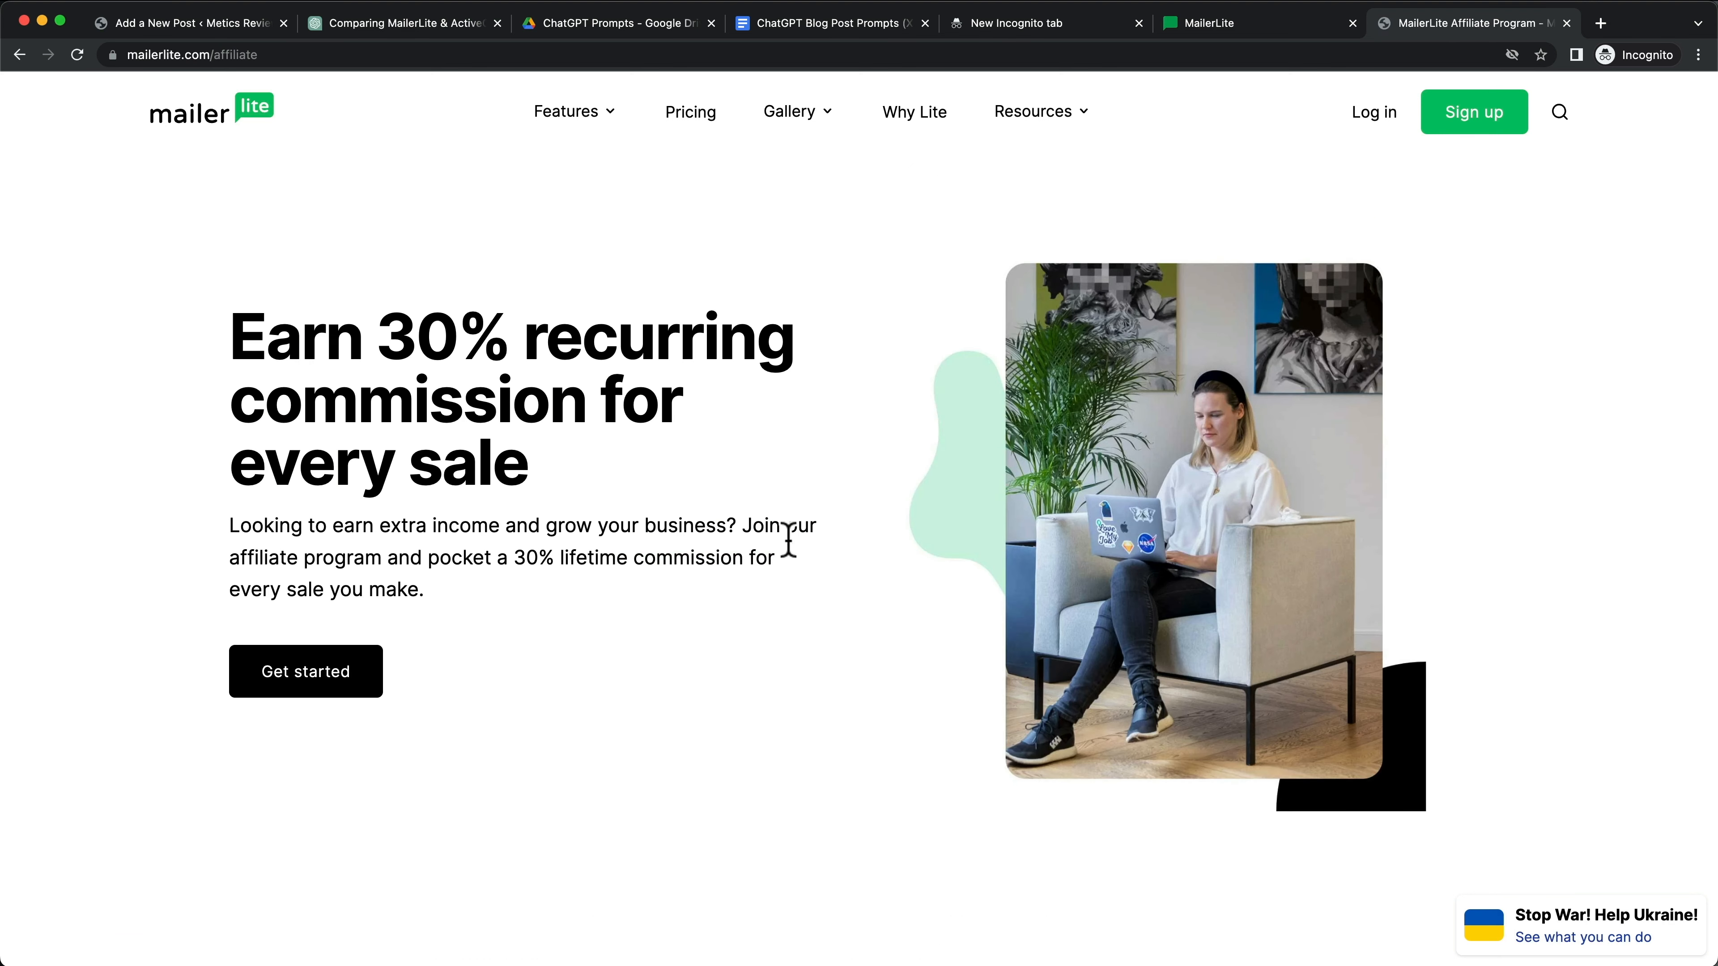
click(282, 680)
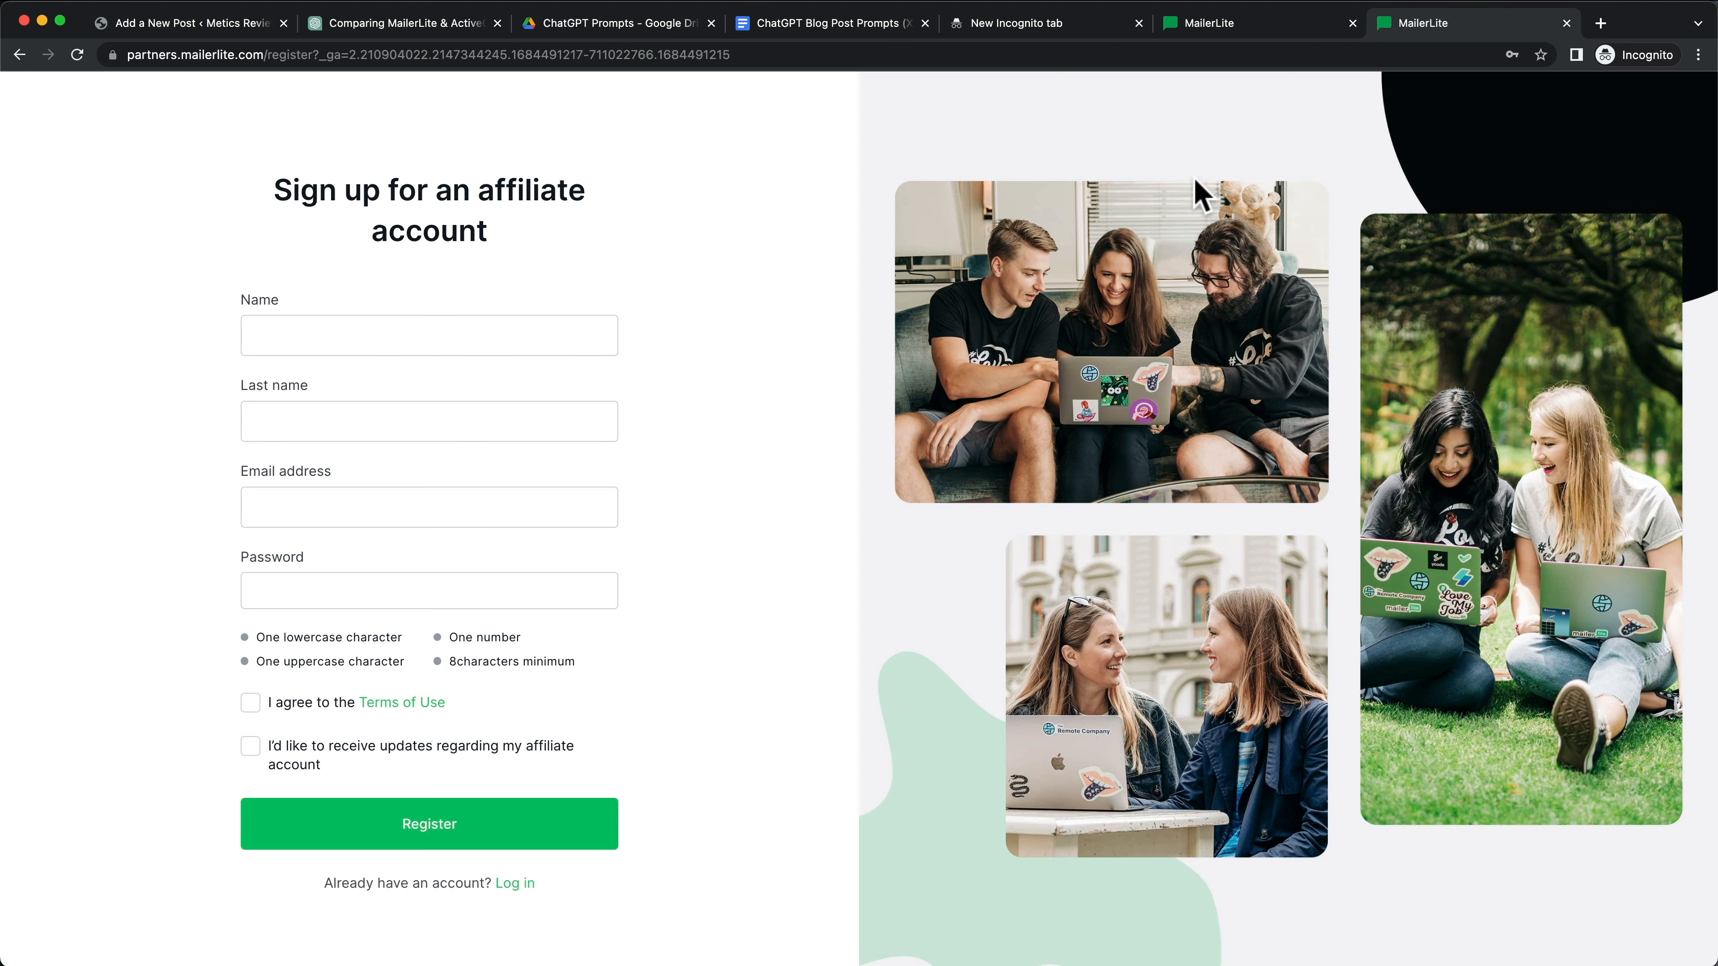
Step: Open the MailerLite affiliate dashboard and examine the referral link, revenue and signup figures
click(1247, 27)
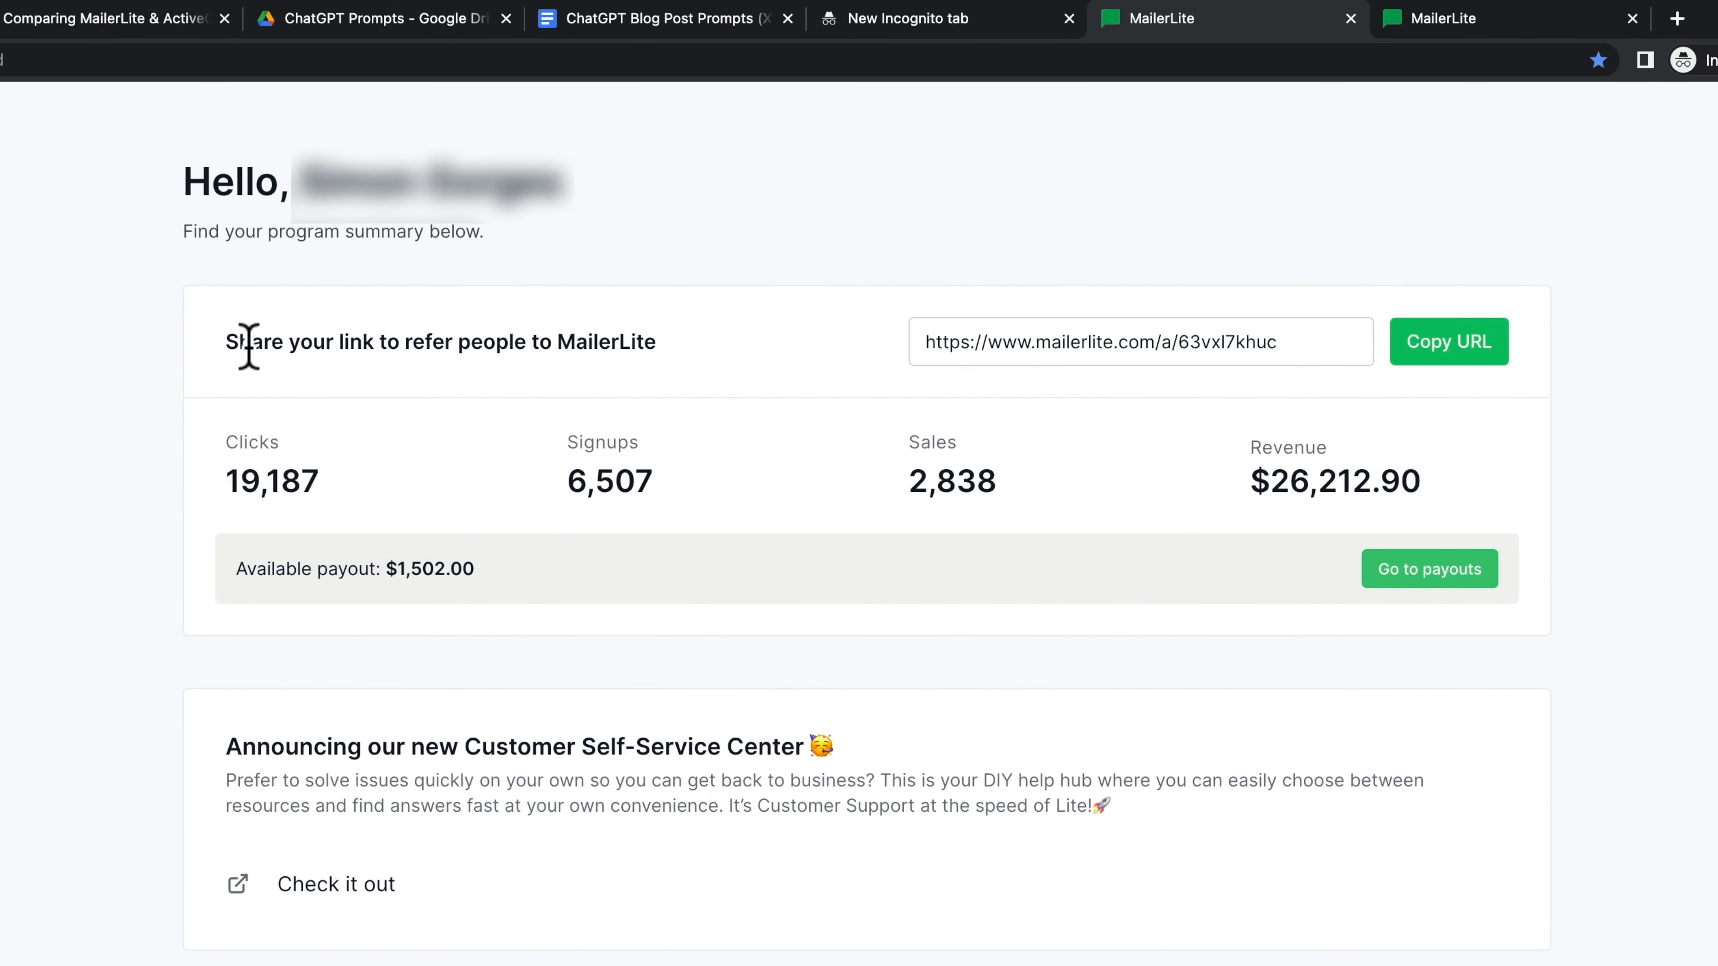
drag(237, 342, 737, 357)
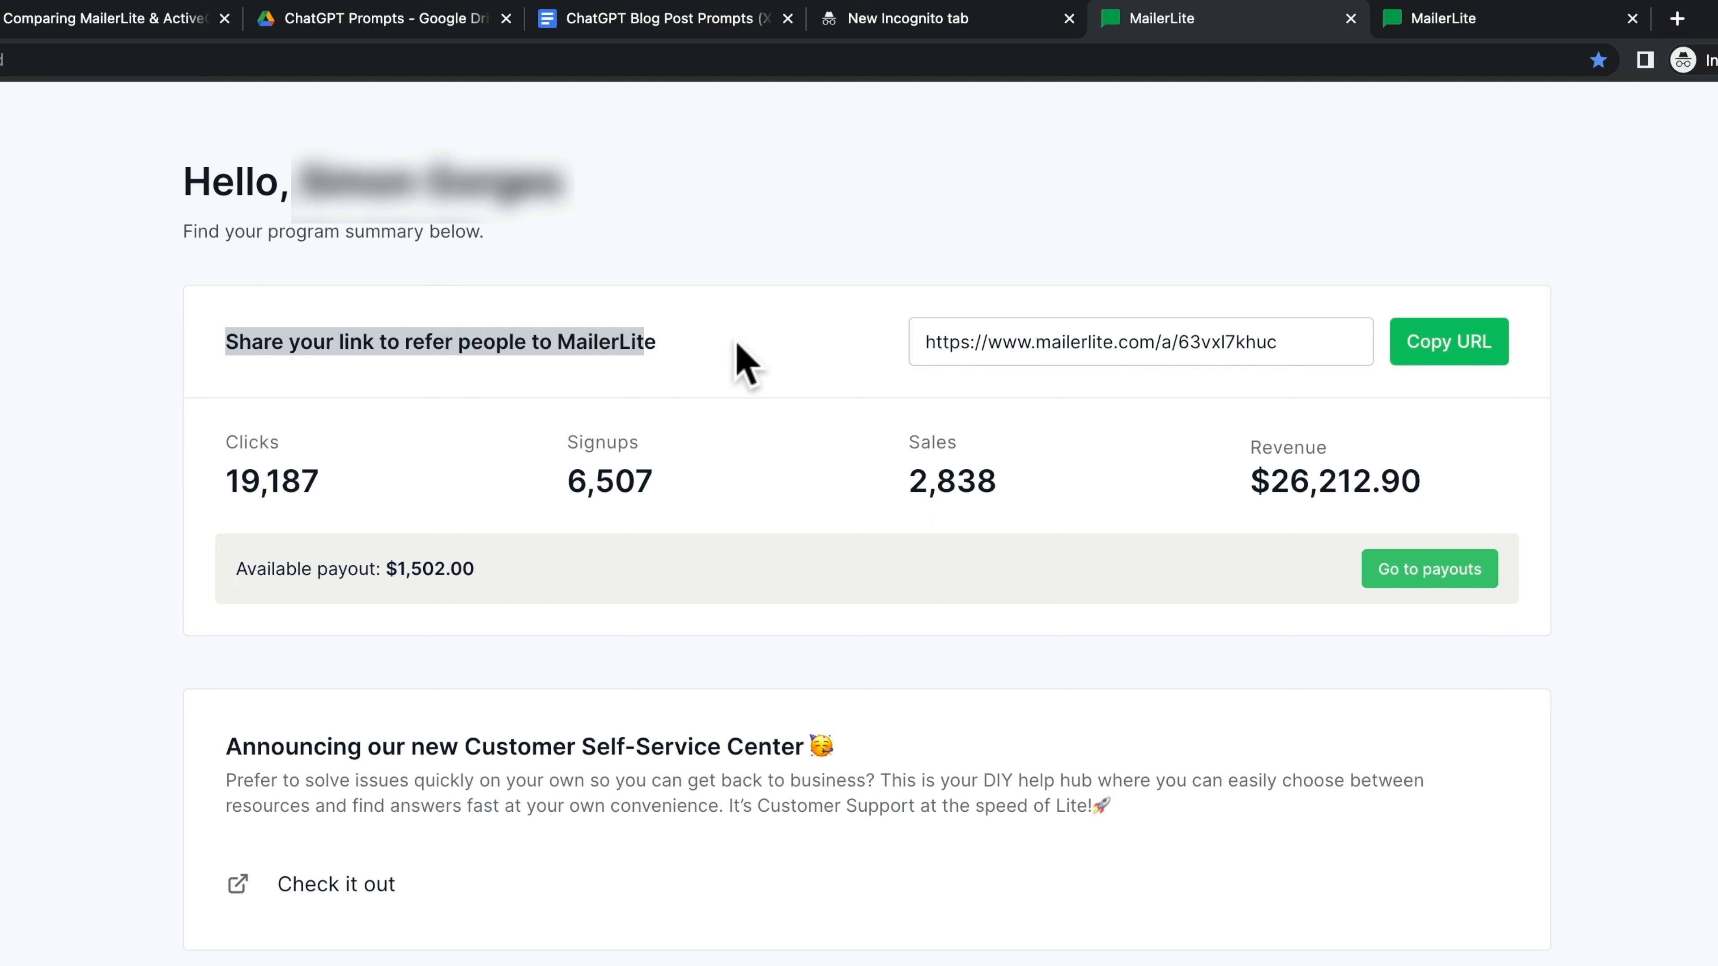
click(875, 356)
drag(1316, 337, 901, 357)
click(878, 368)
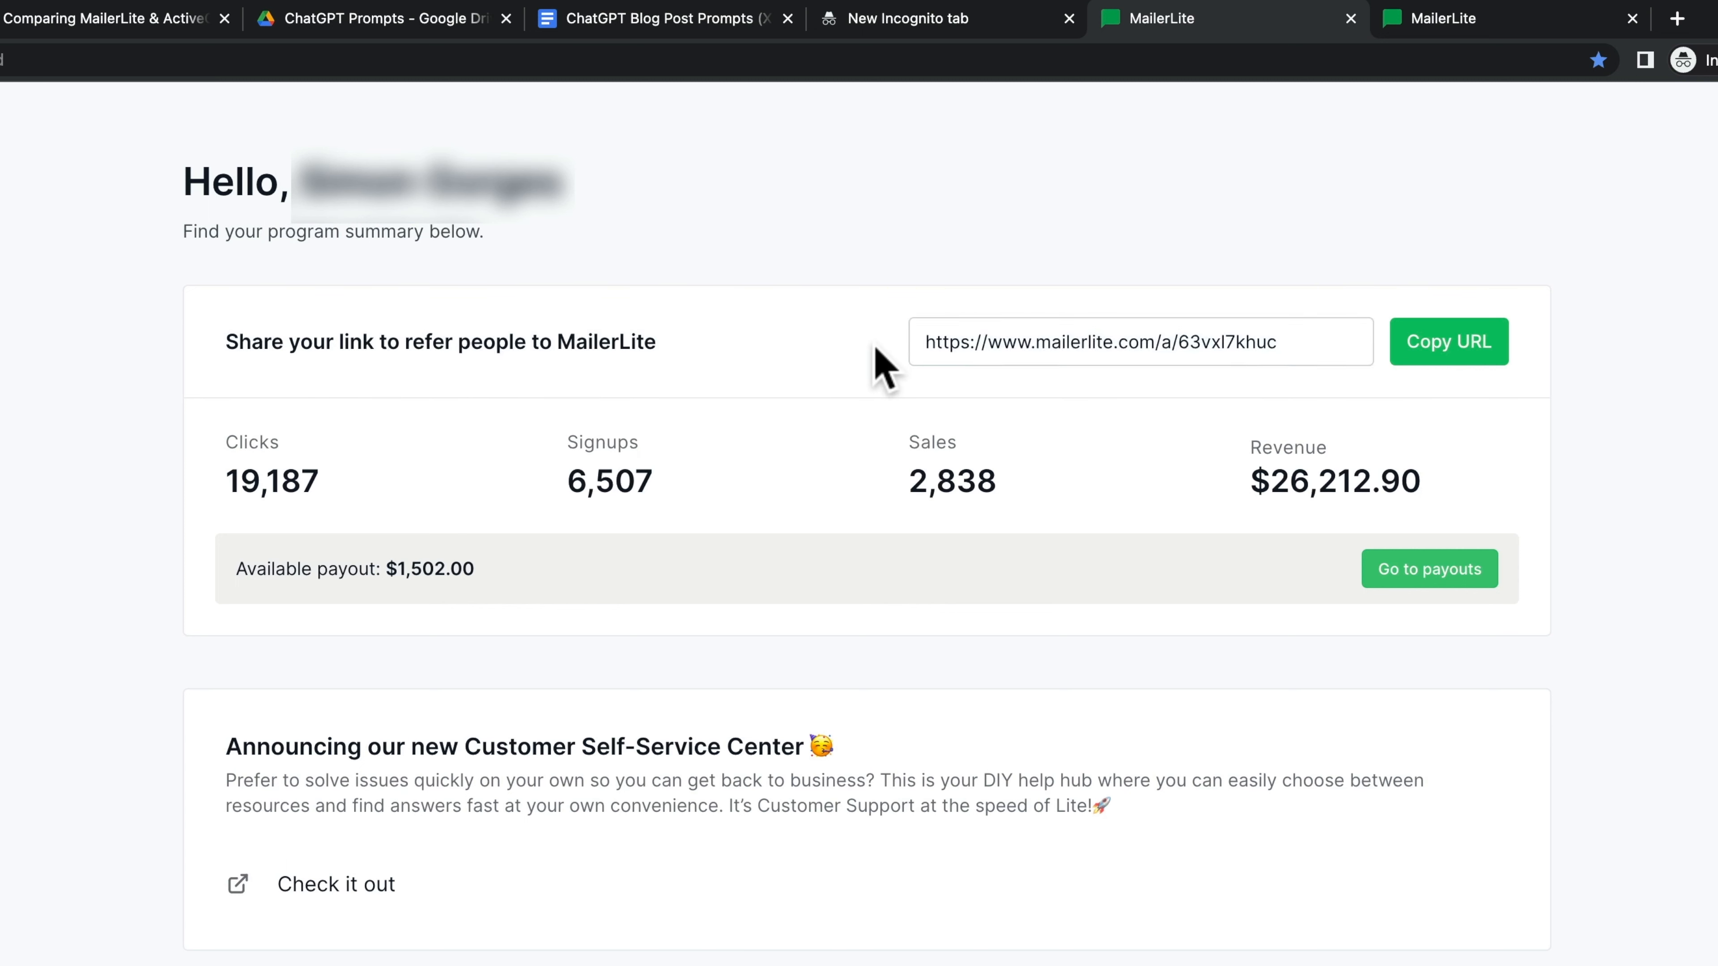
click(1430, 345)
drag(1179, 342, 1307, 342)
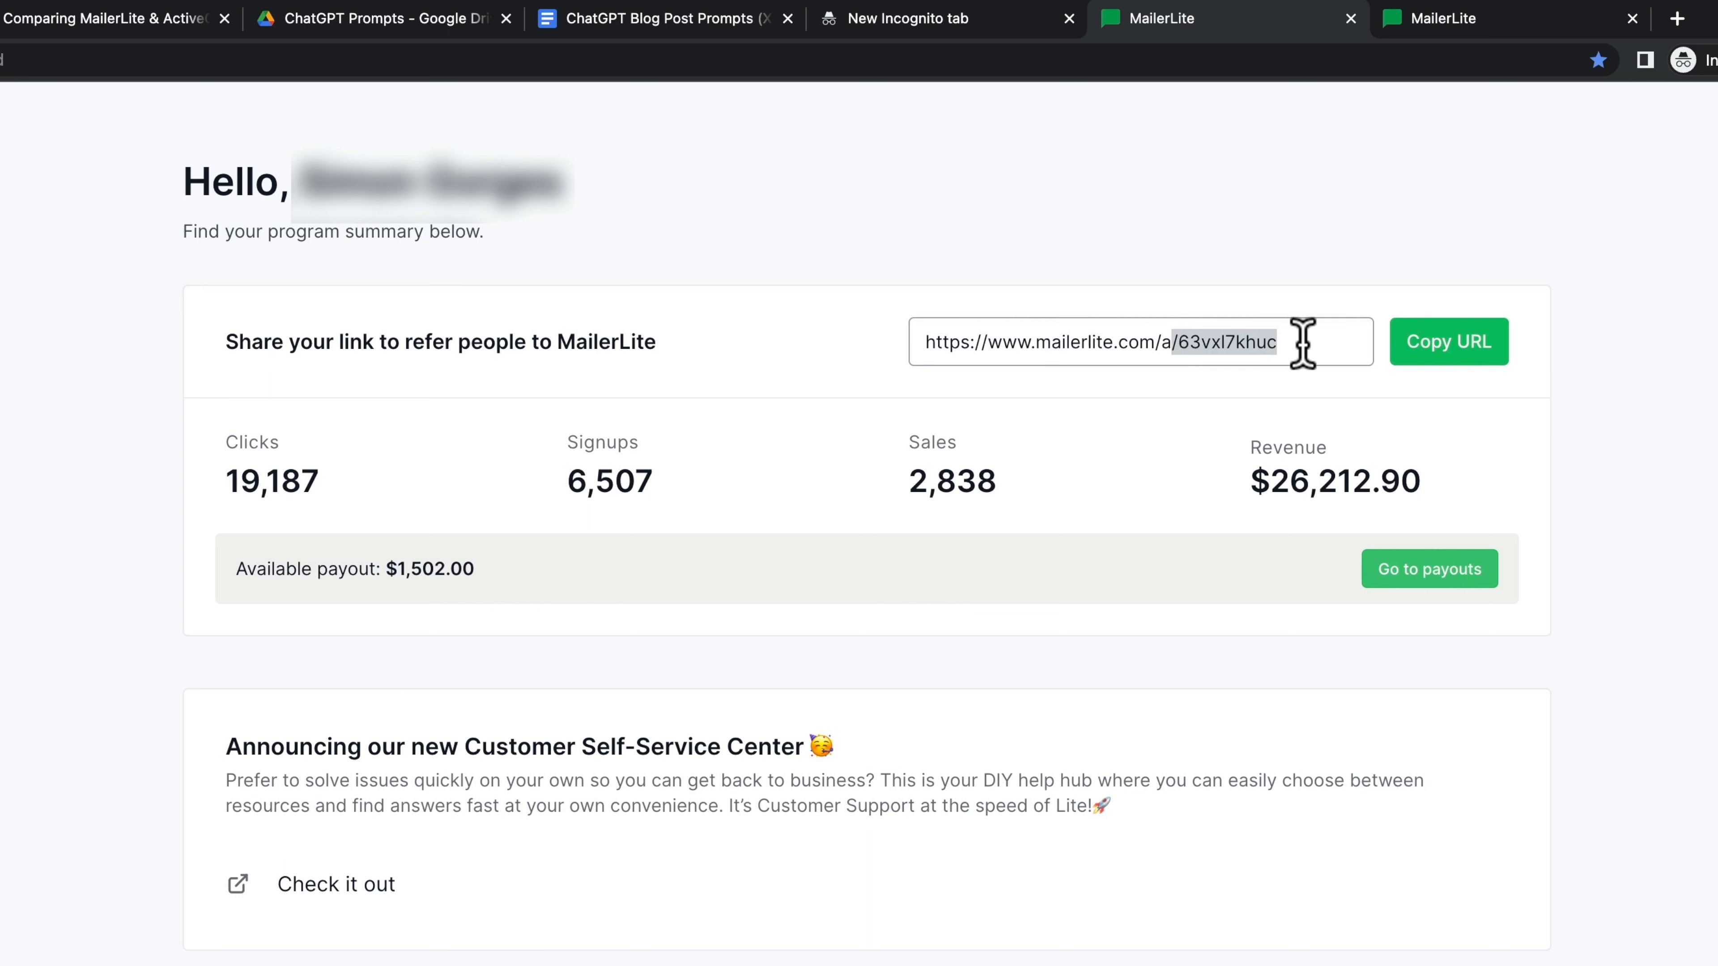
click(1221, 341)
double_click(1166, 341)
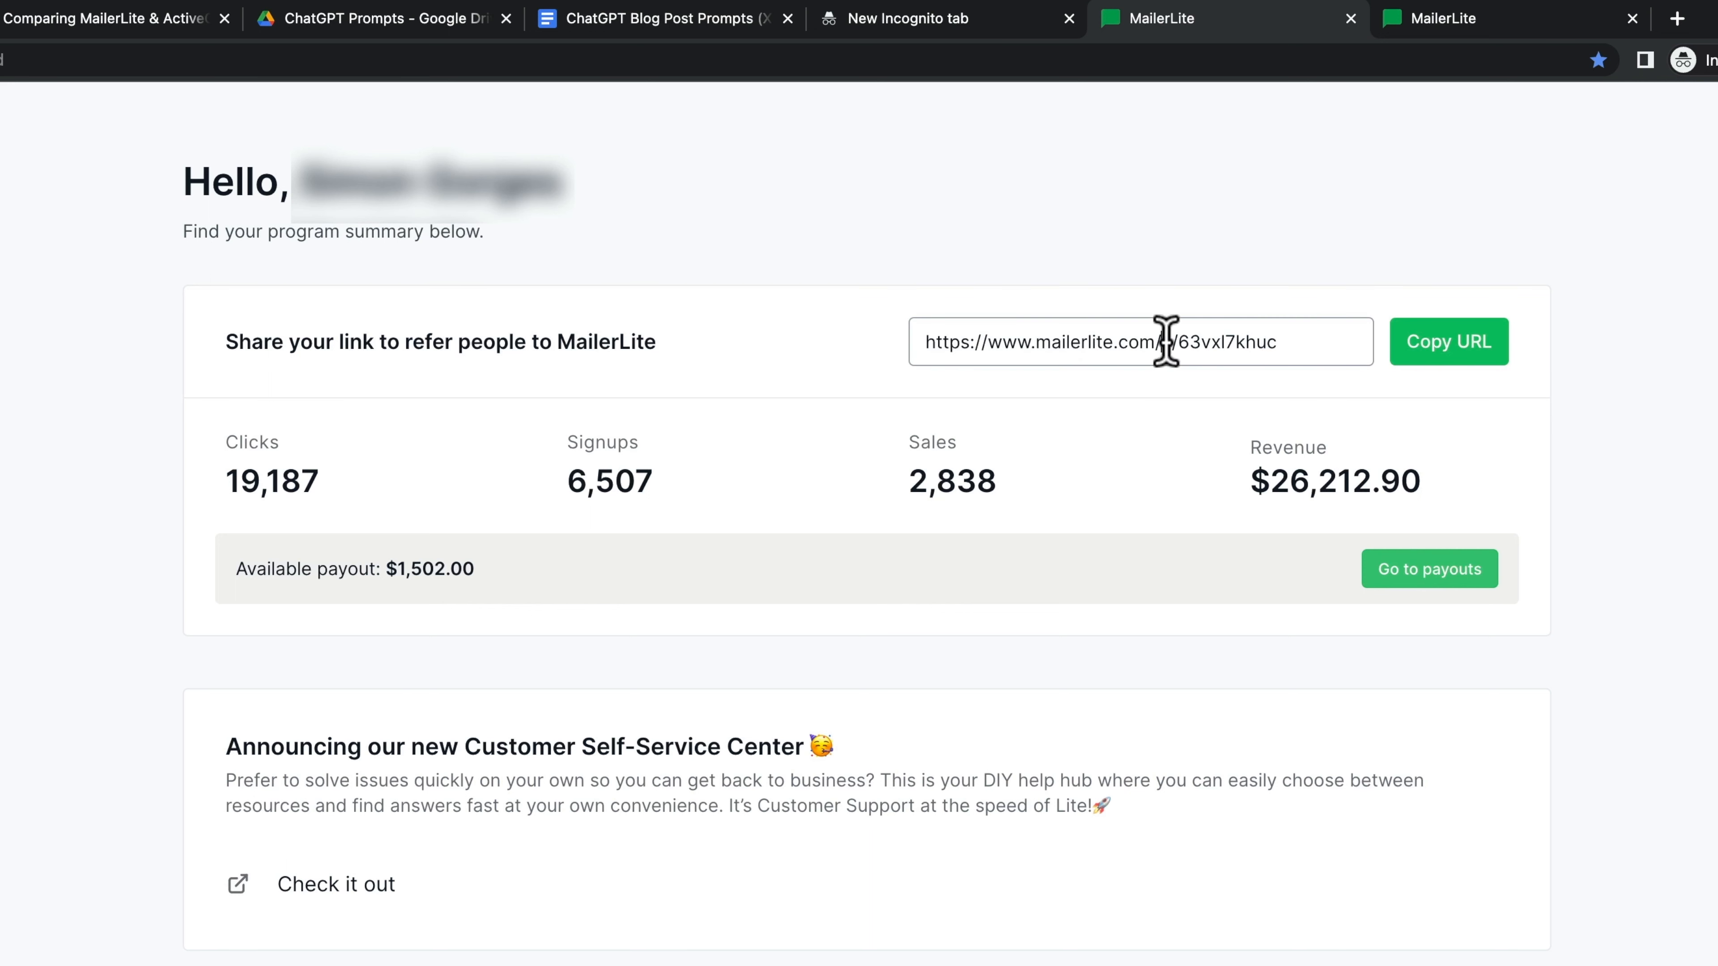
drag(1188, 340, 1289, 341)
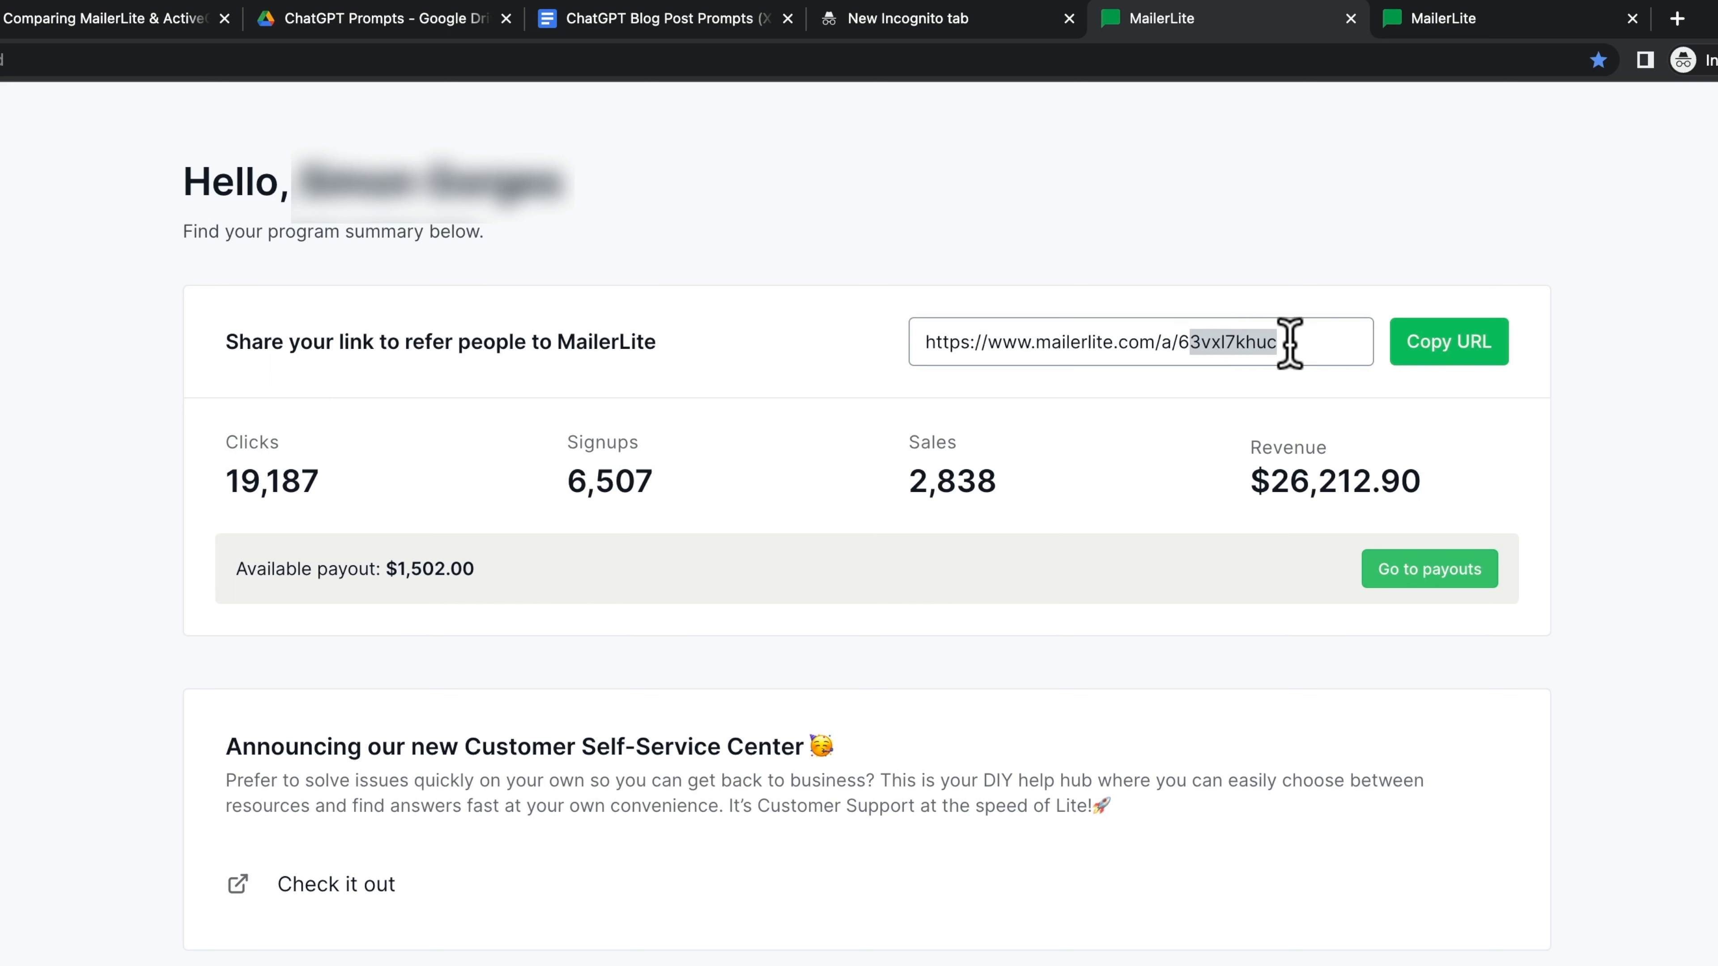
click(1266, 341)
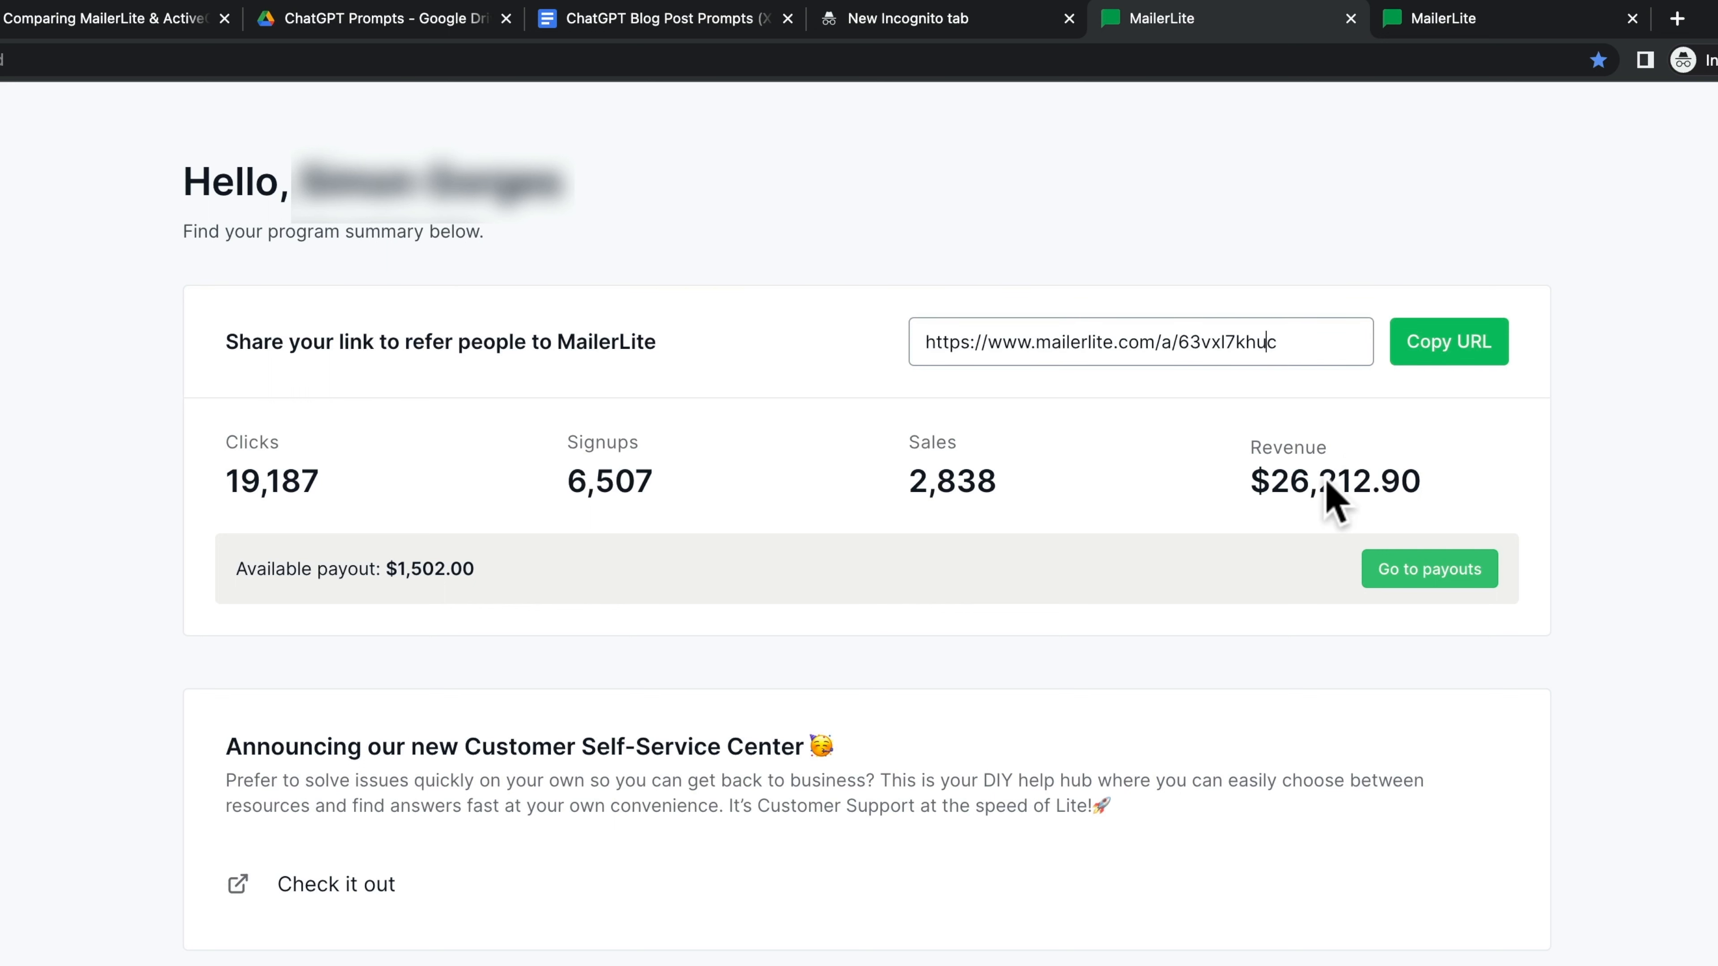
drag(1273, 486, 1419, 487)
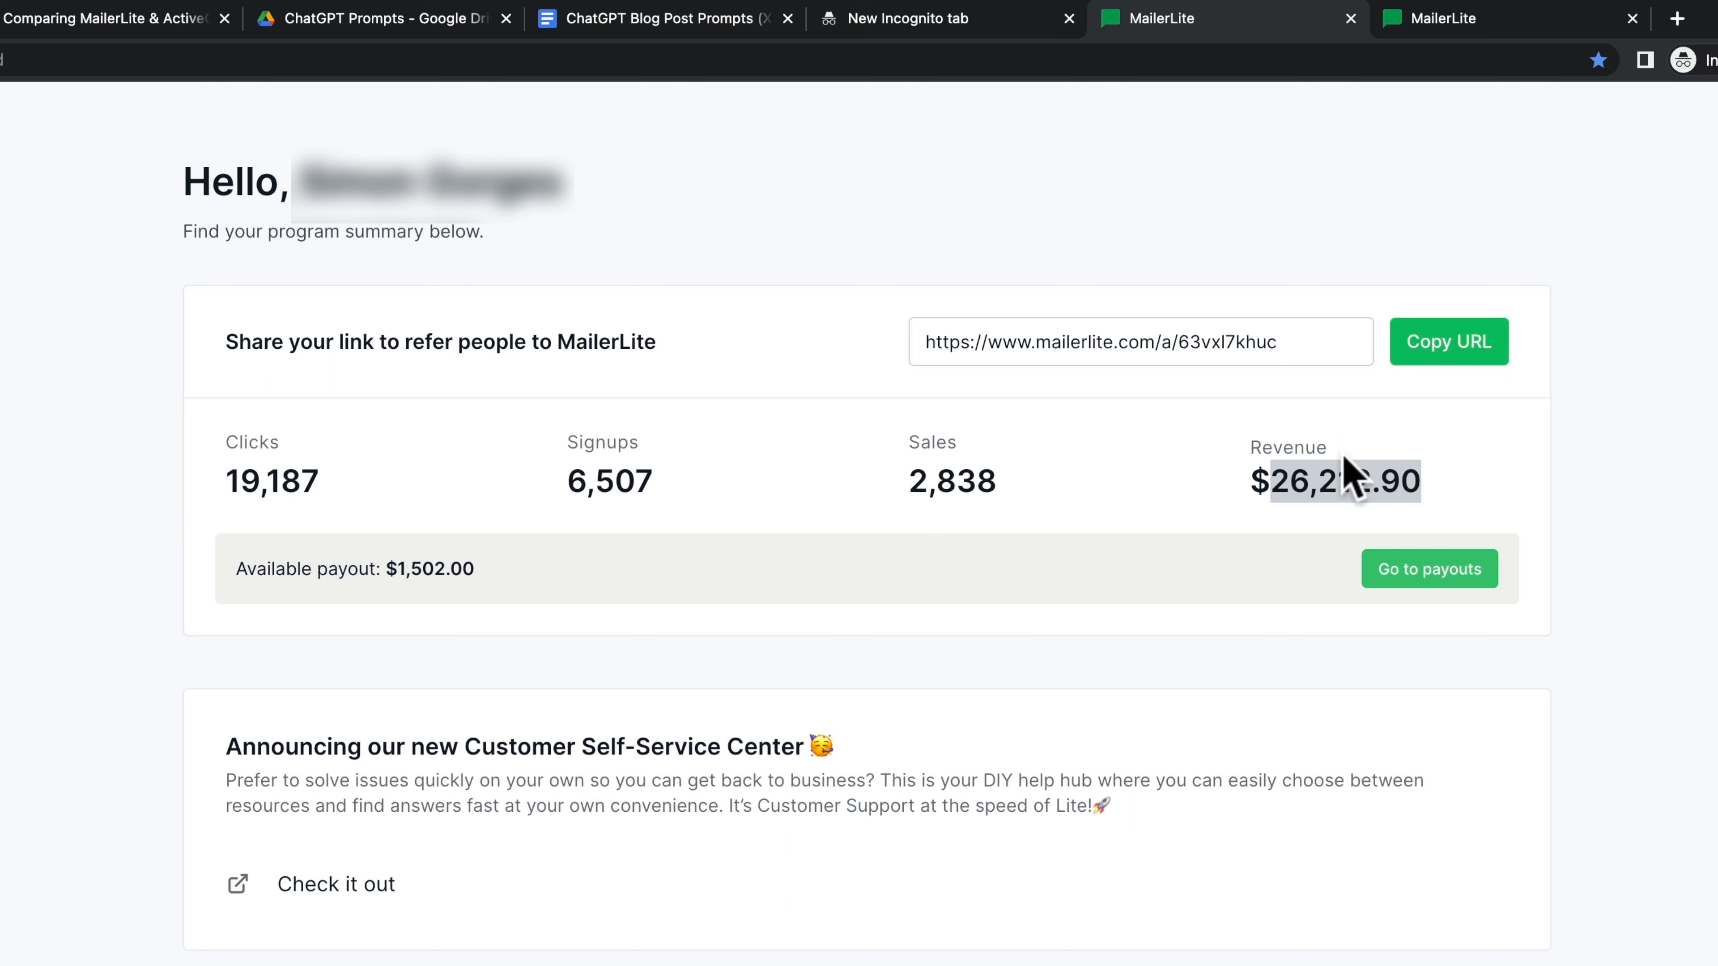
click(432, 440)
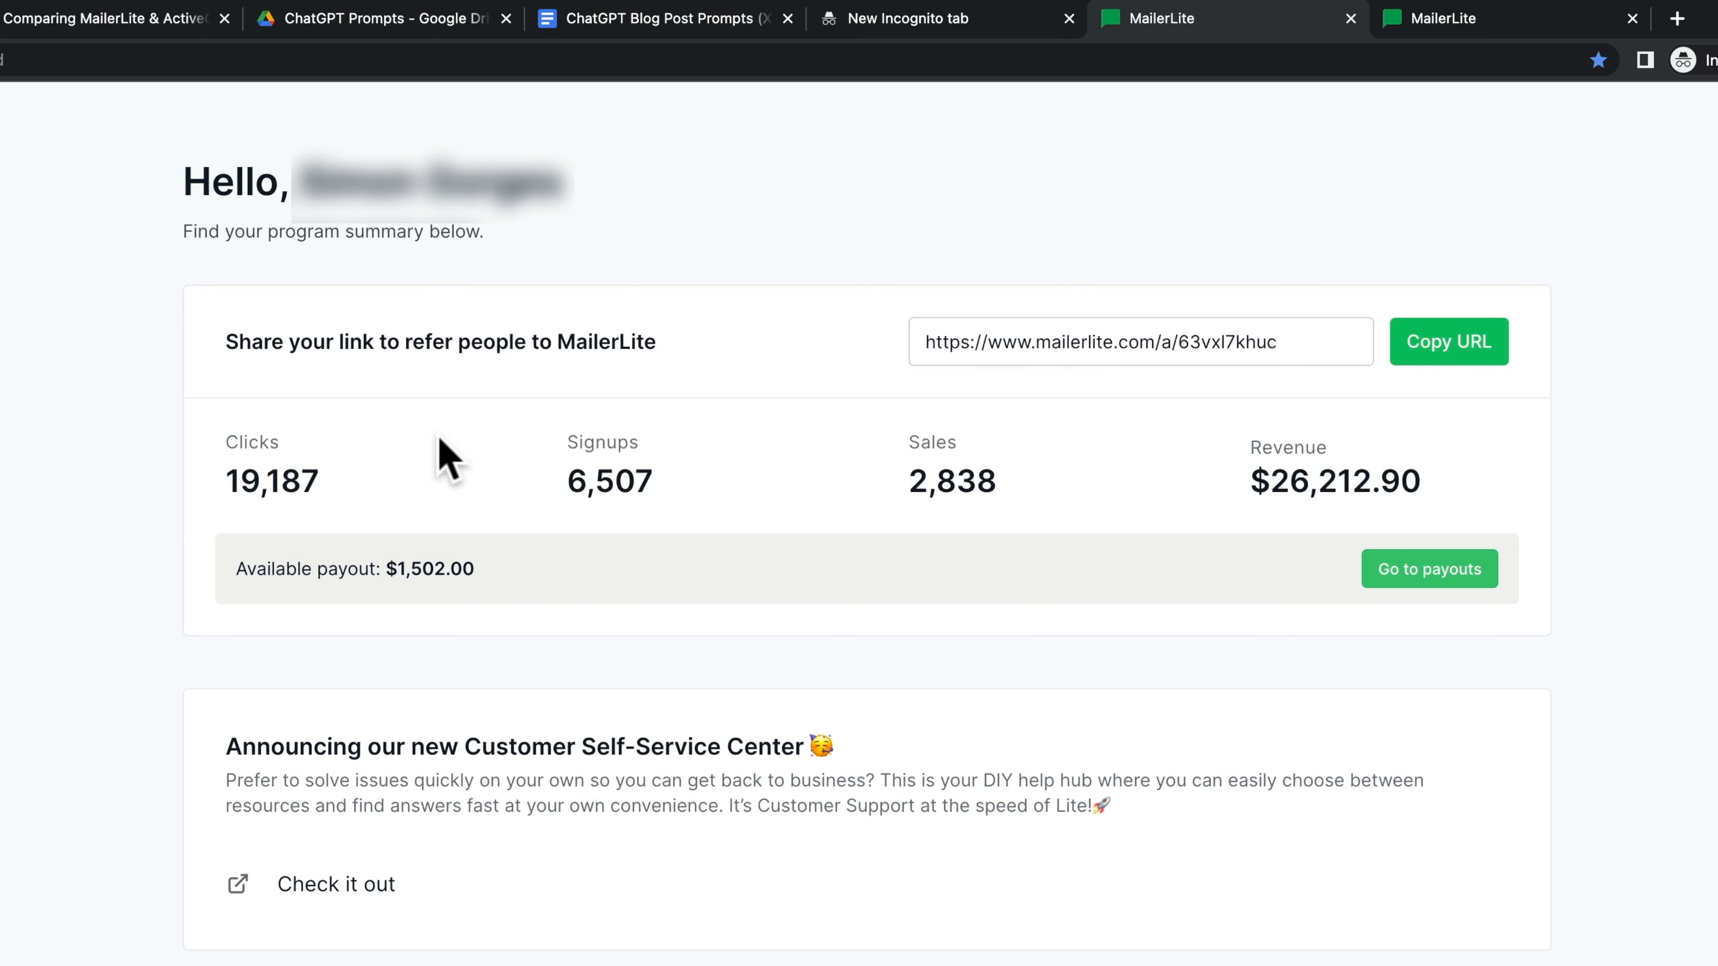
drag(569, 482, 763, 482)
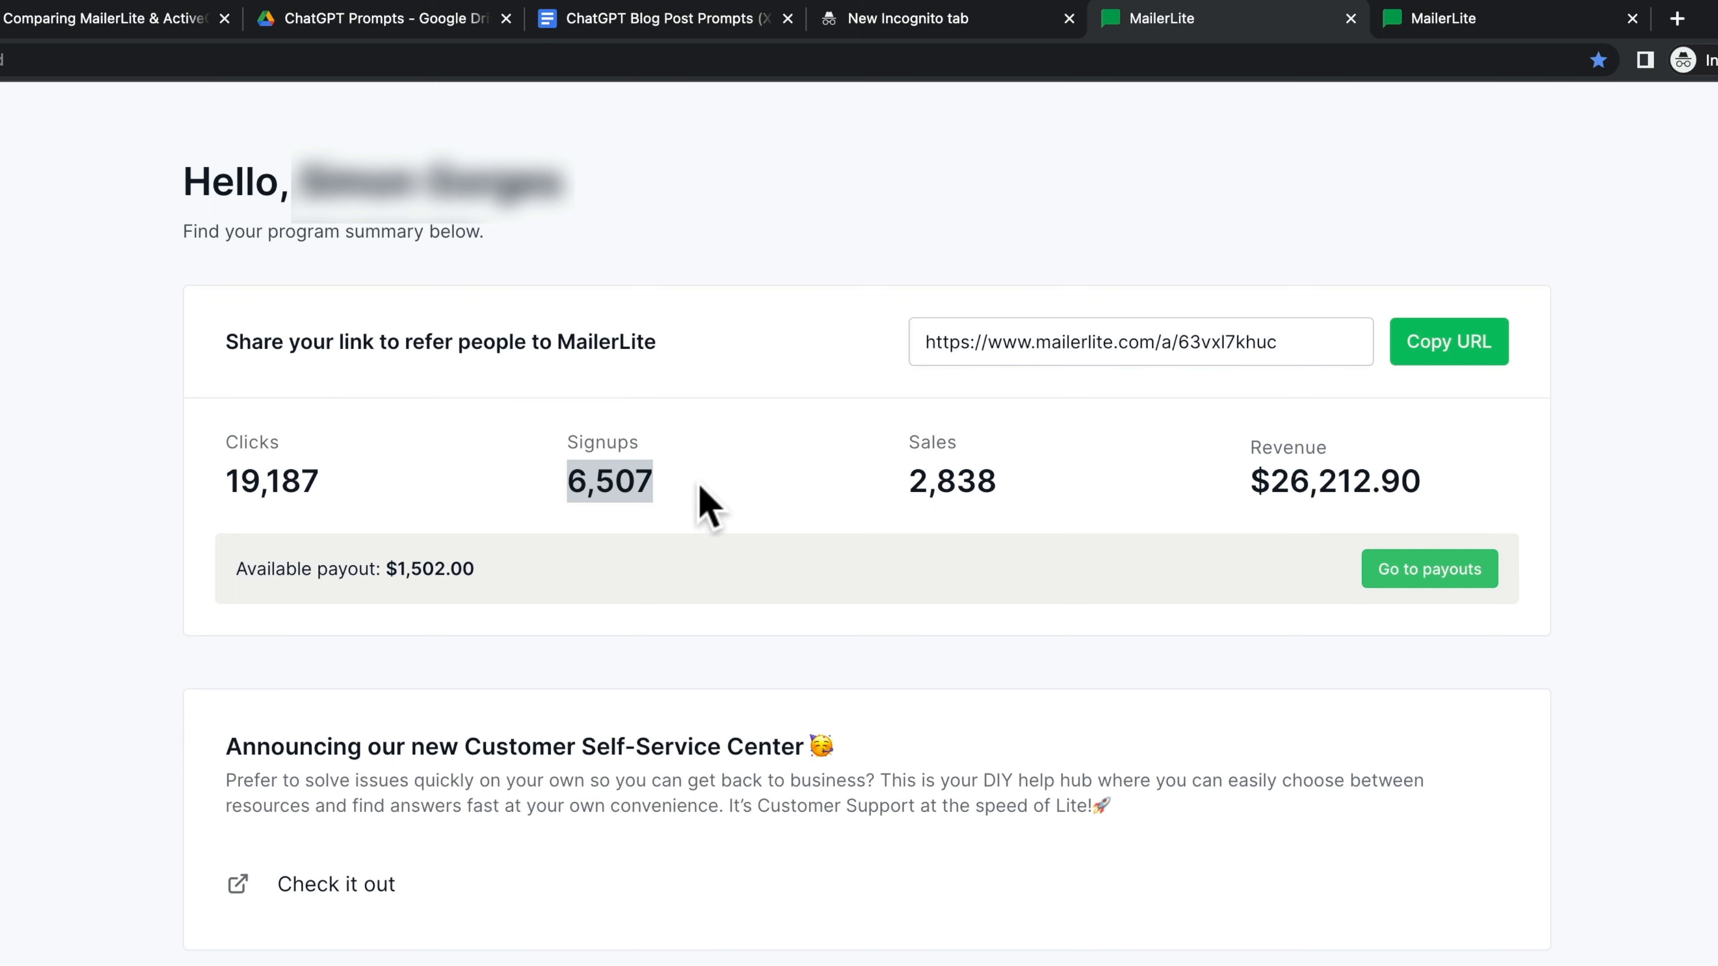
click(714, 486)
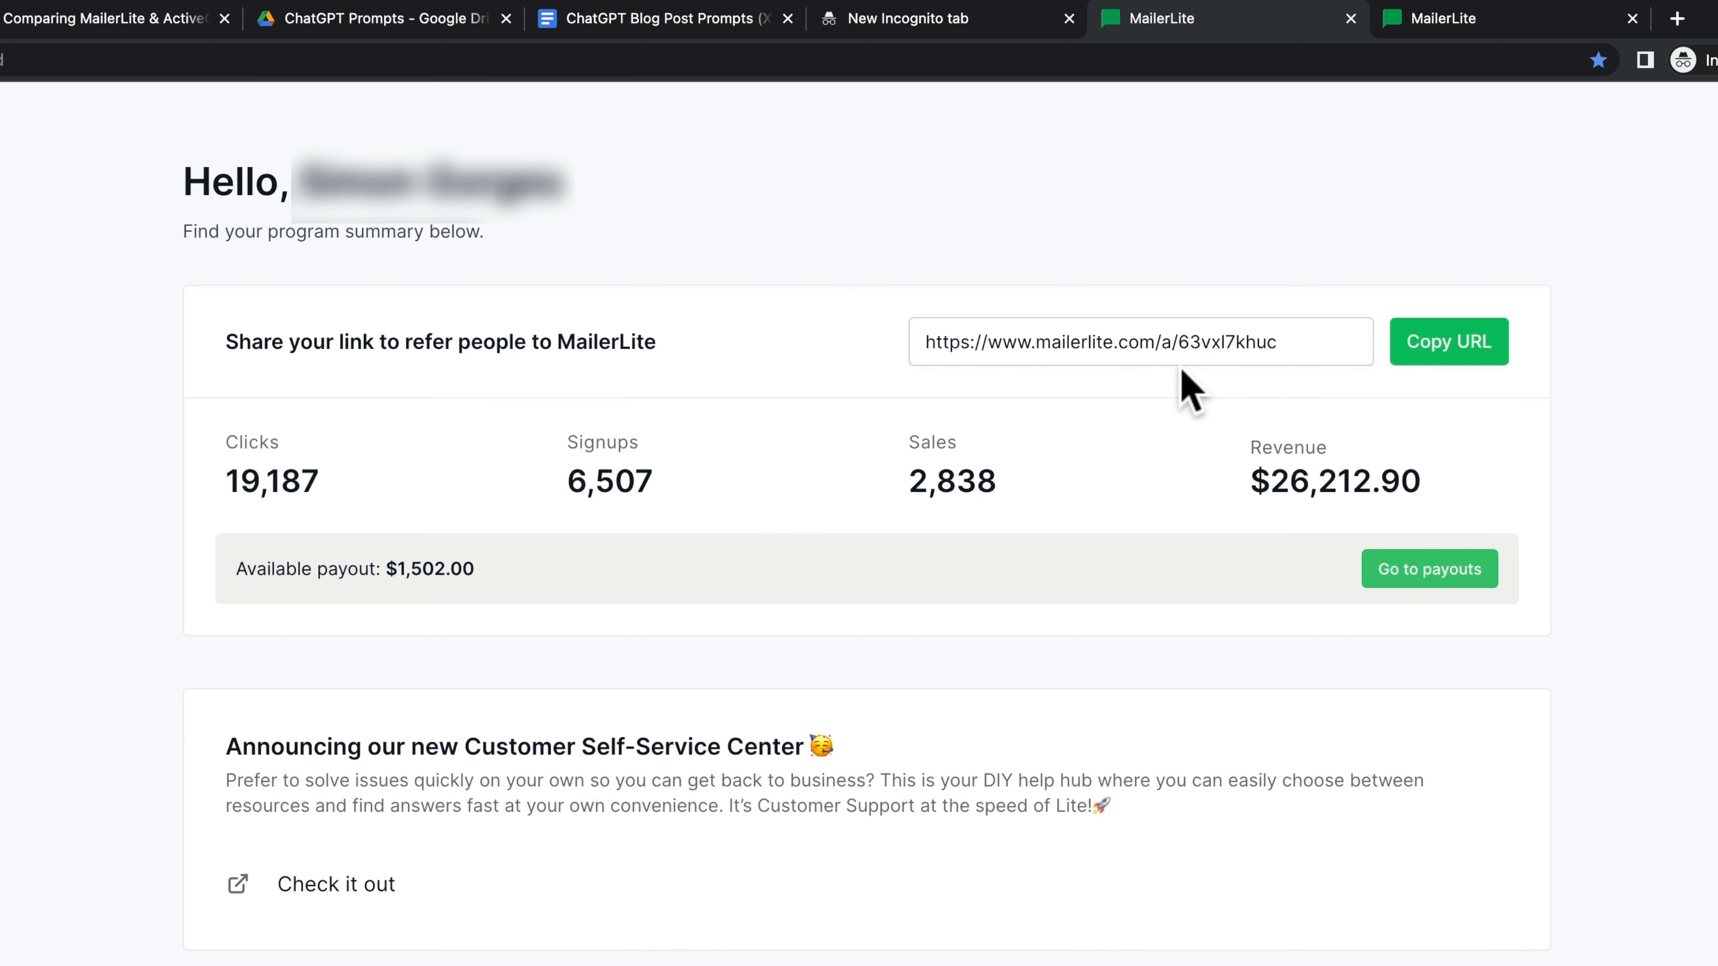
Step: Copy the MailerLite referral URL and return to the blog post in the WordPress editor
click(1443, 354)
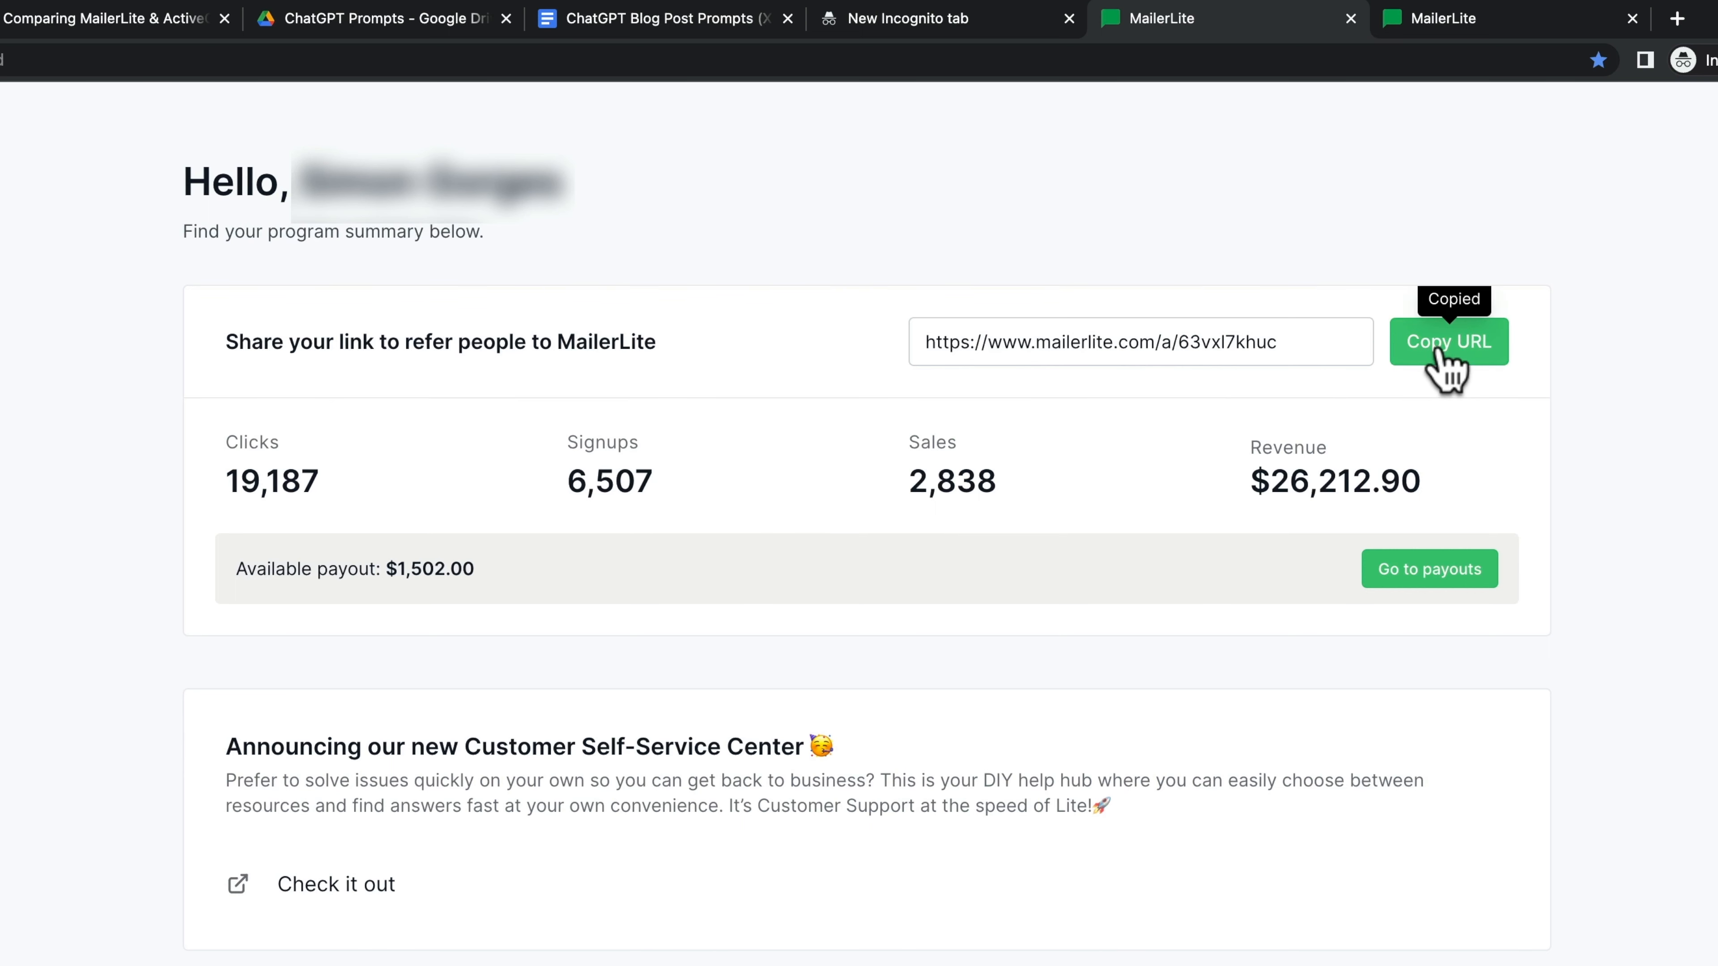
click(196, 28)
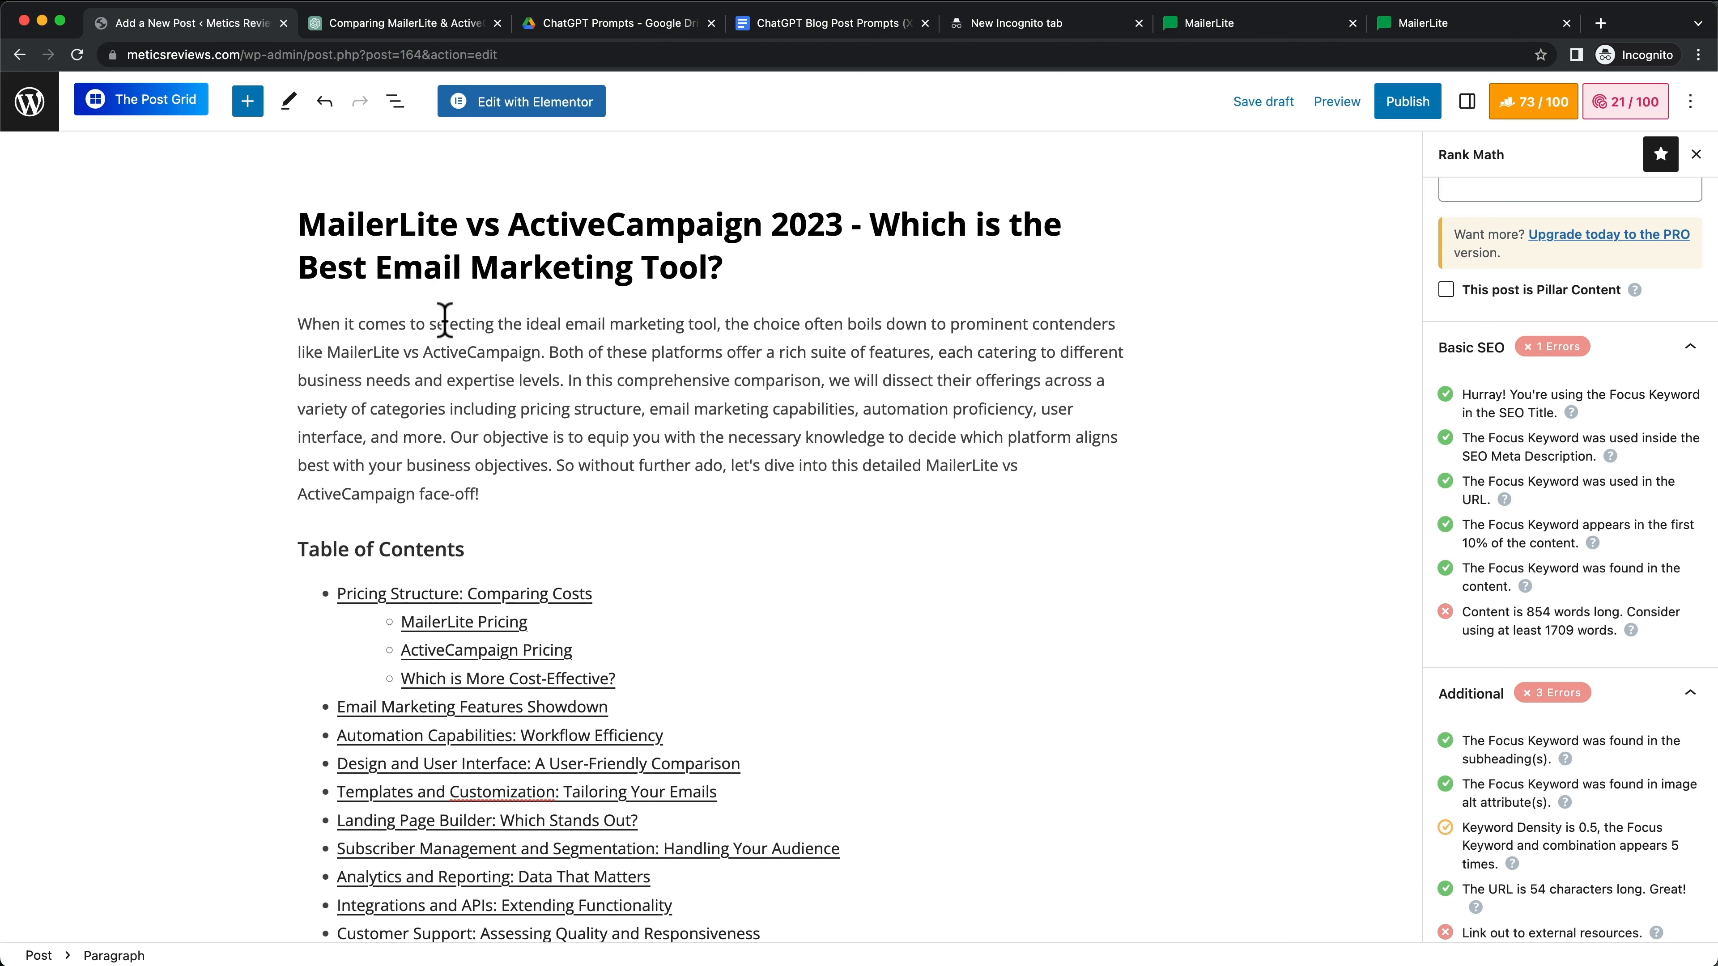
drag(331, 352, 389, 350)
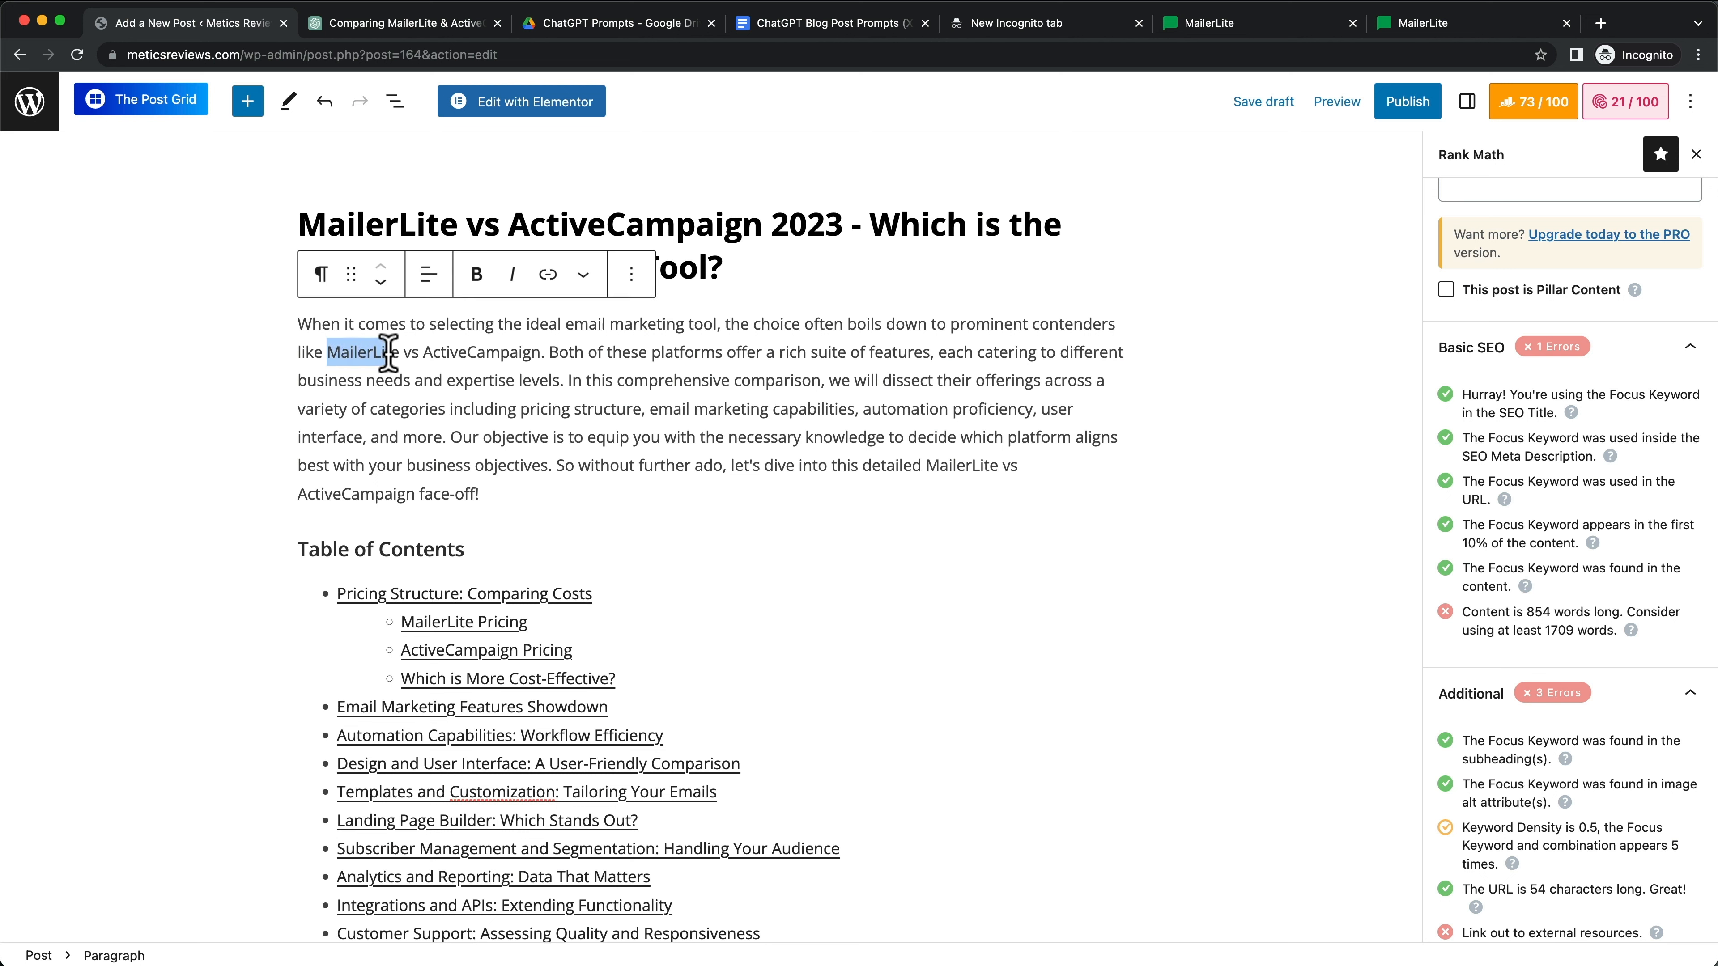
click(550, 278)
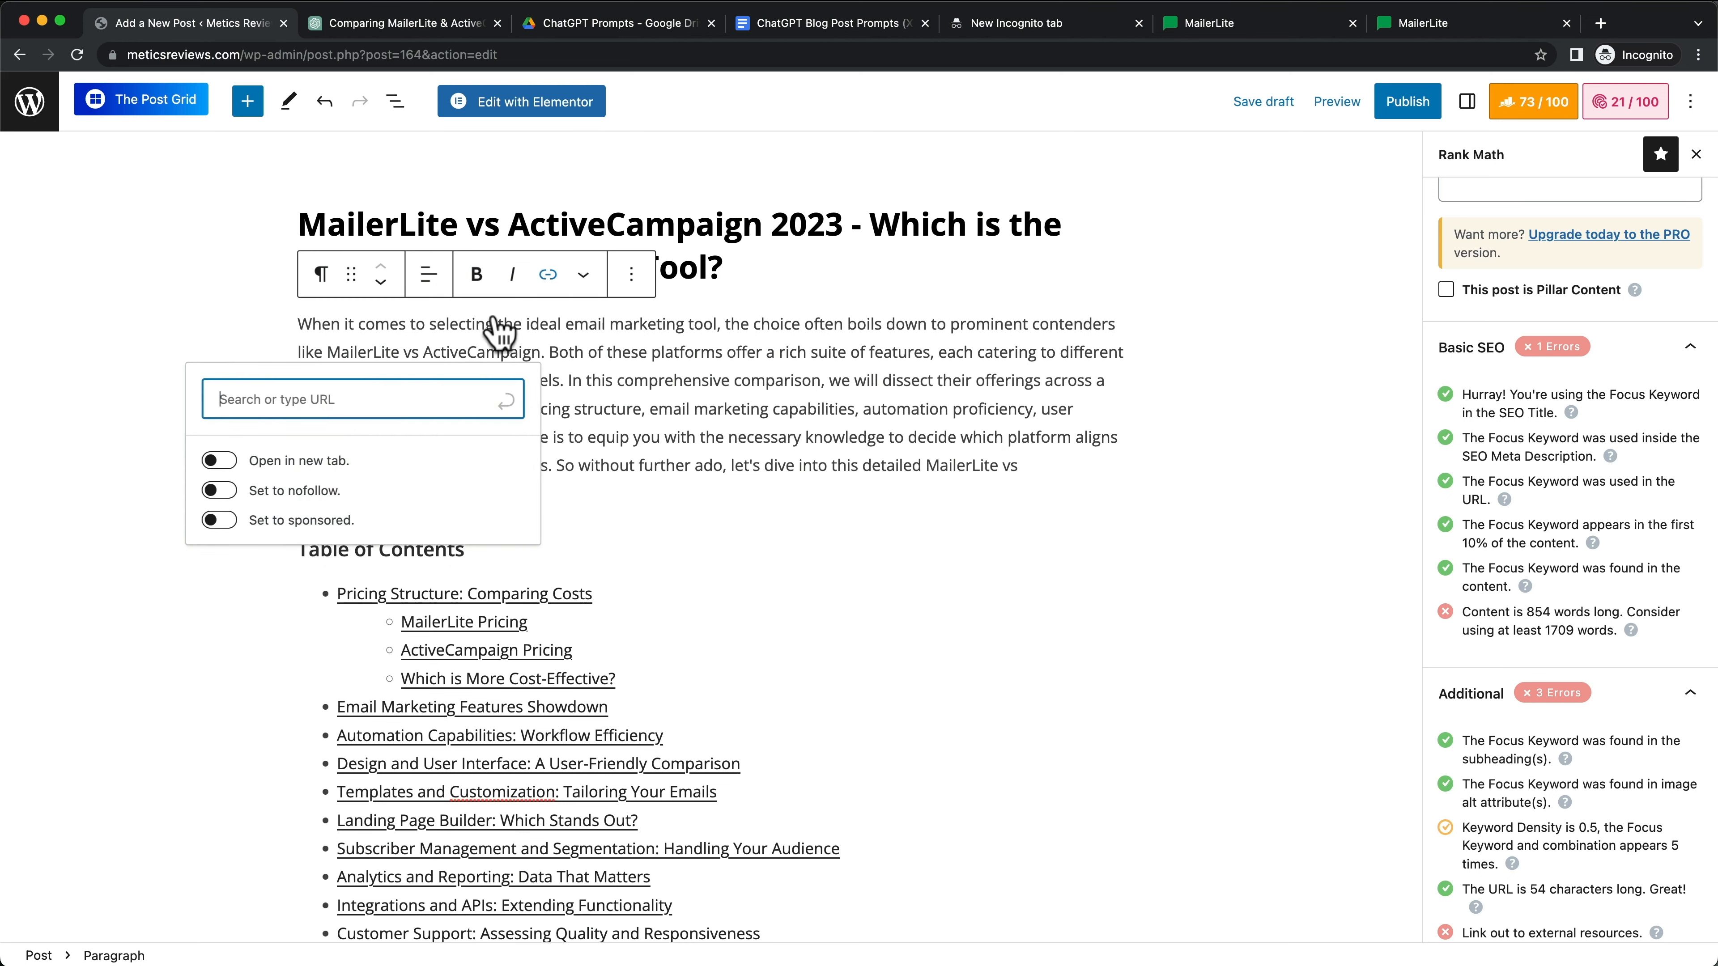
key(super+v)
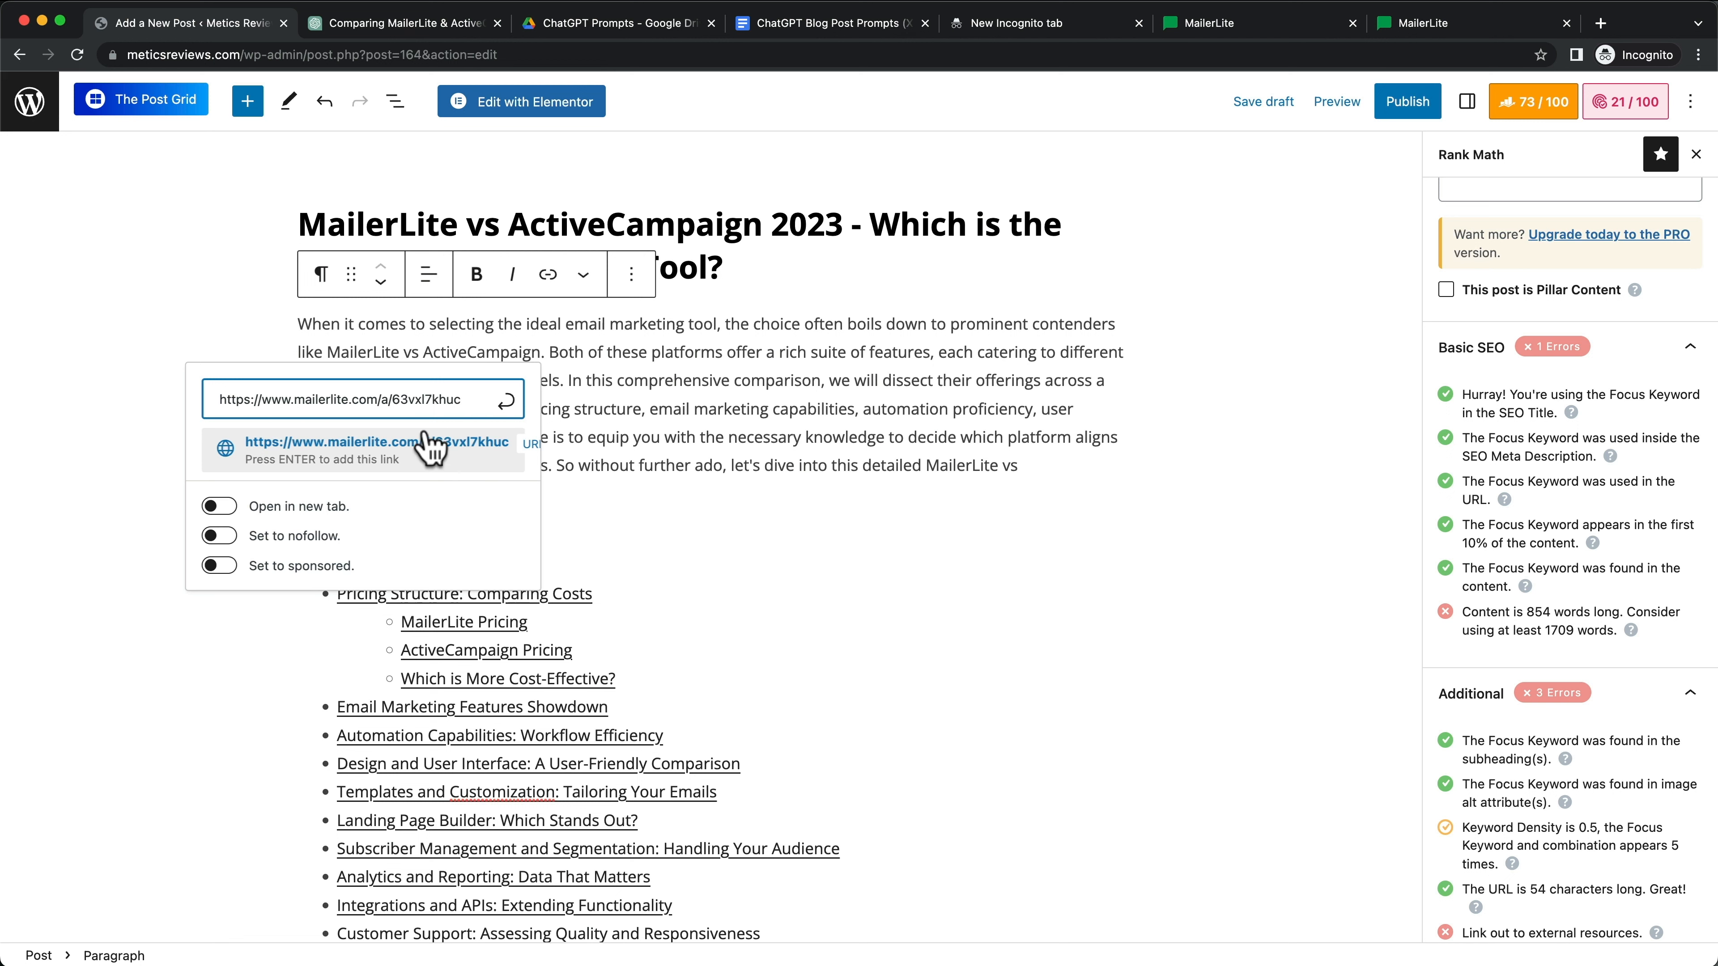
drag(467, 399, 218, 398)
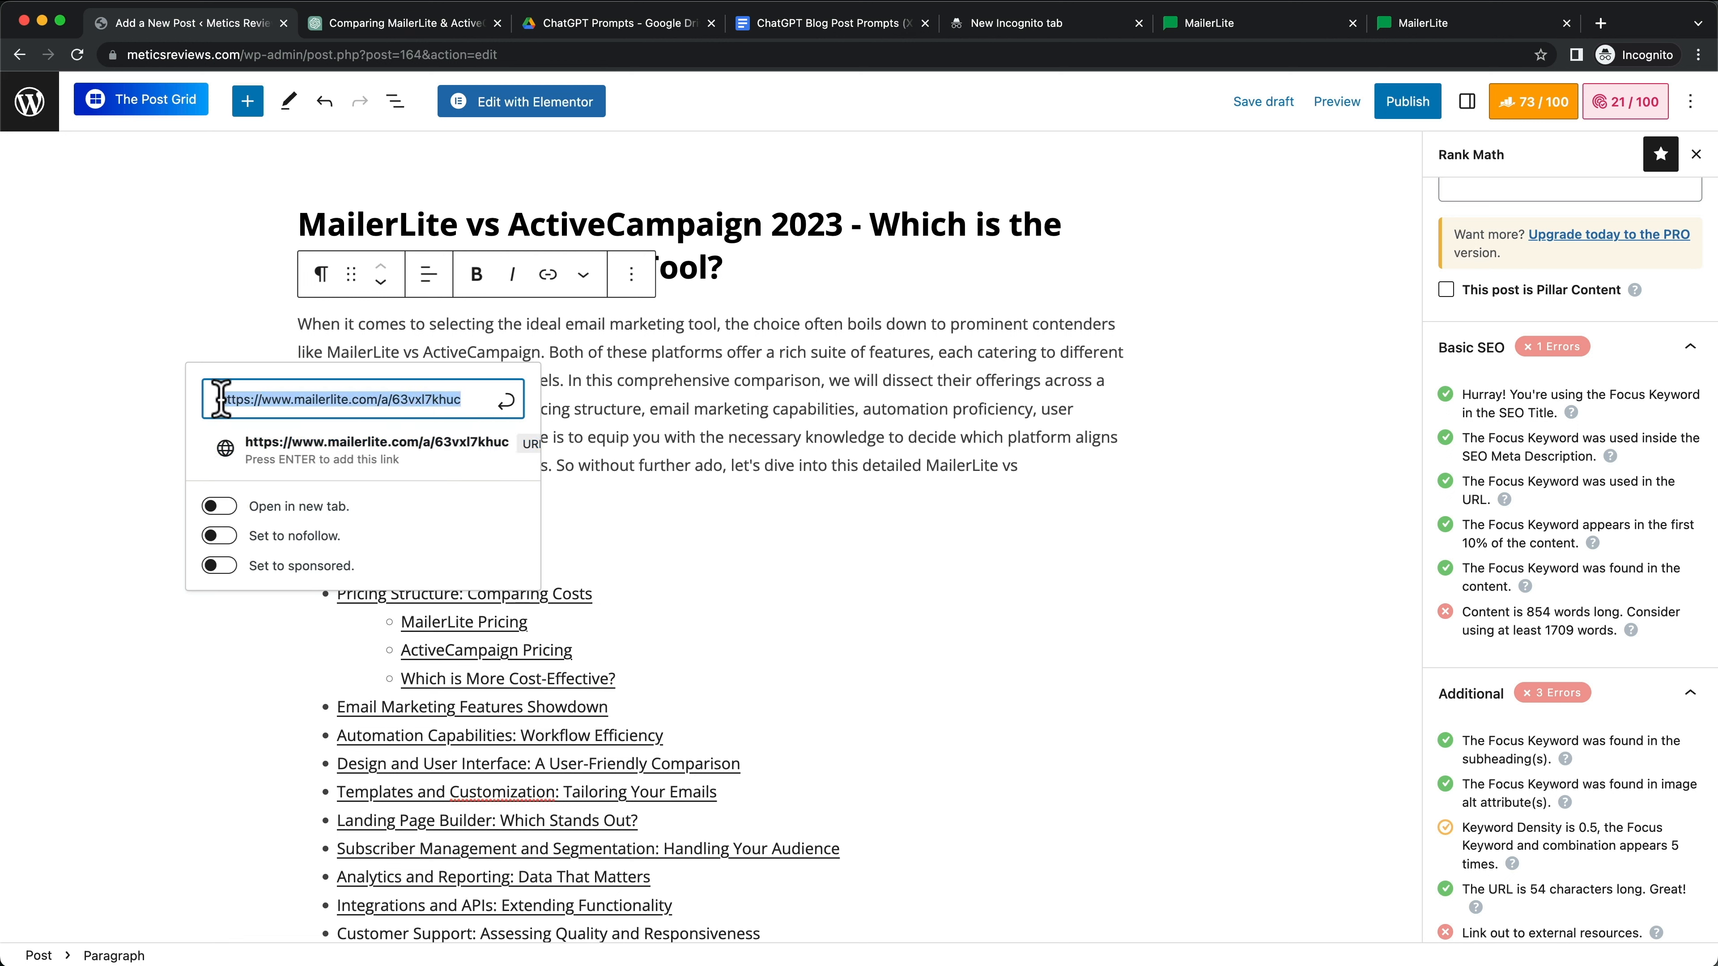
key(Escape)
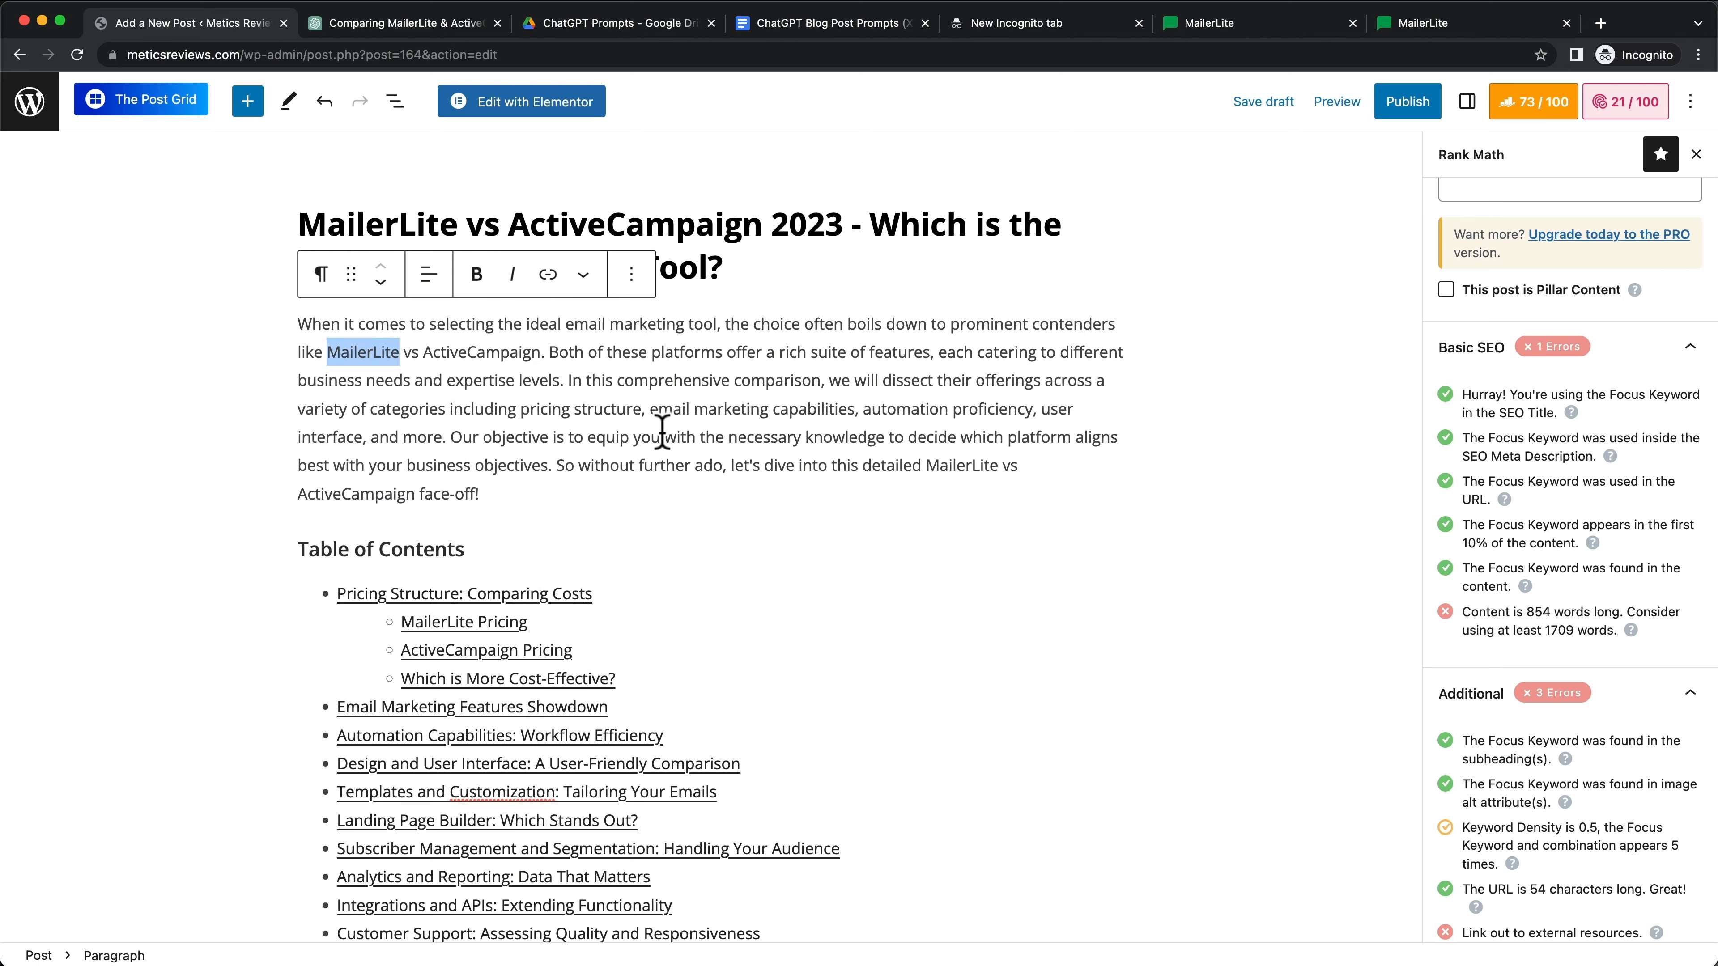
Step: Save the post as a draft and leave the editor for the WordPress Posts list
click(1257, 102)
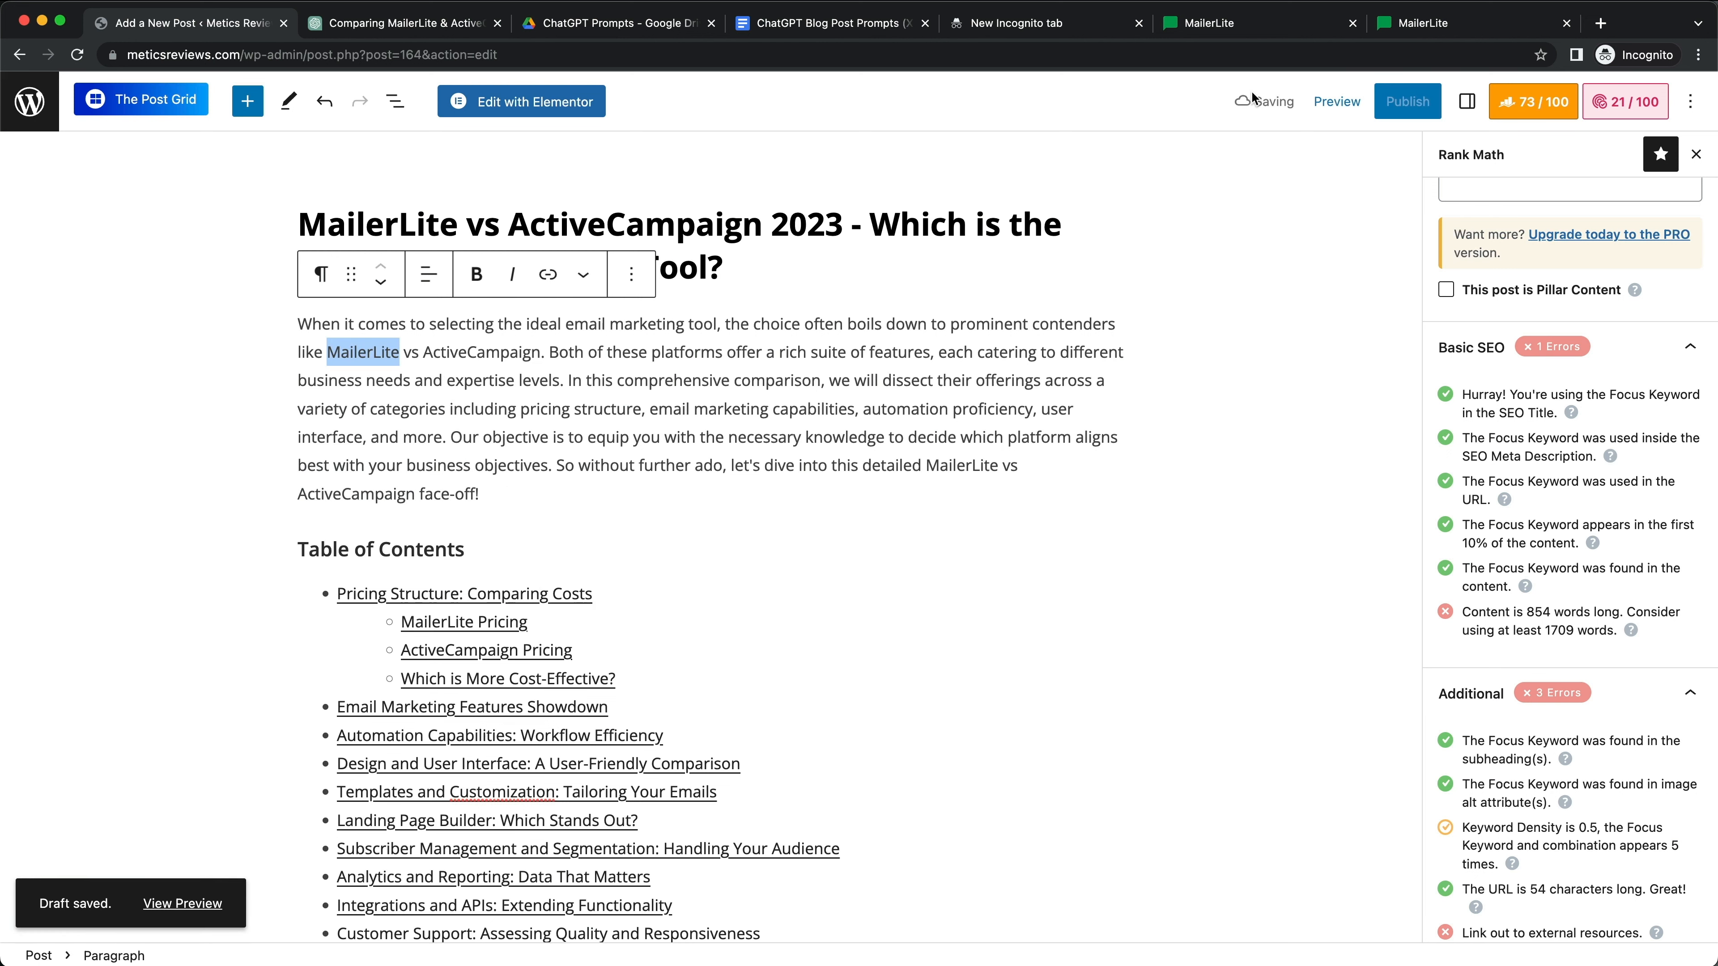
click(38, 112)
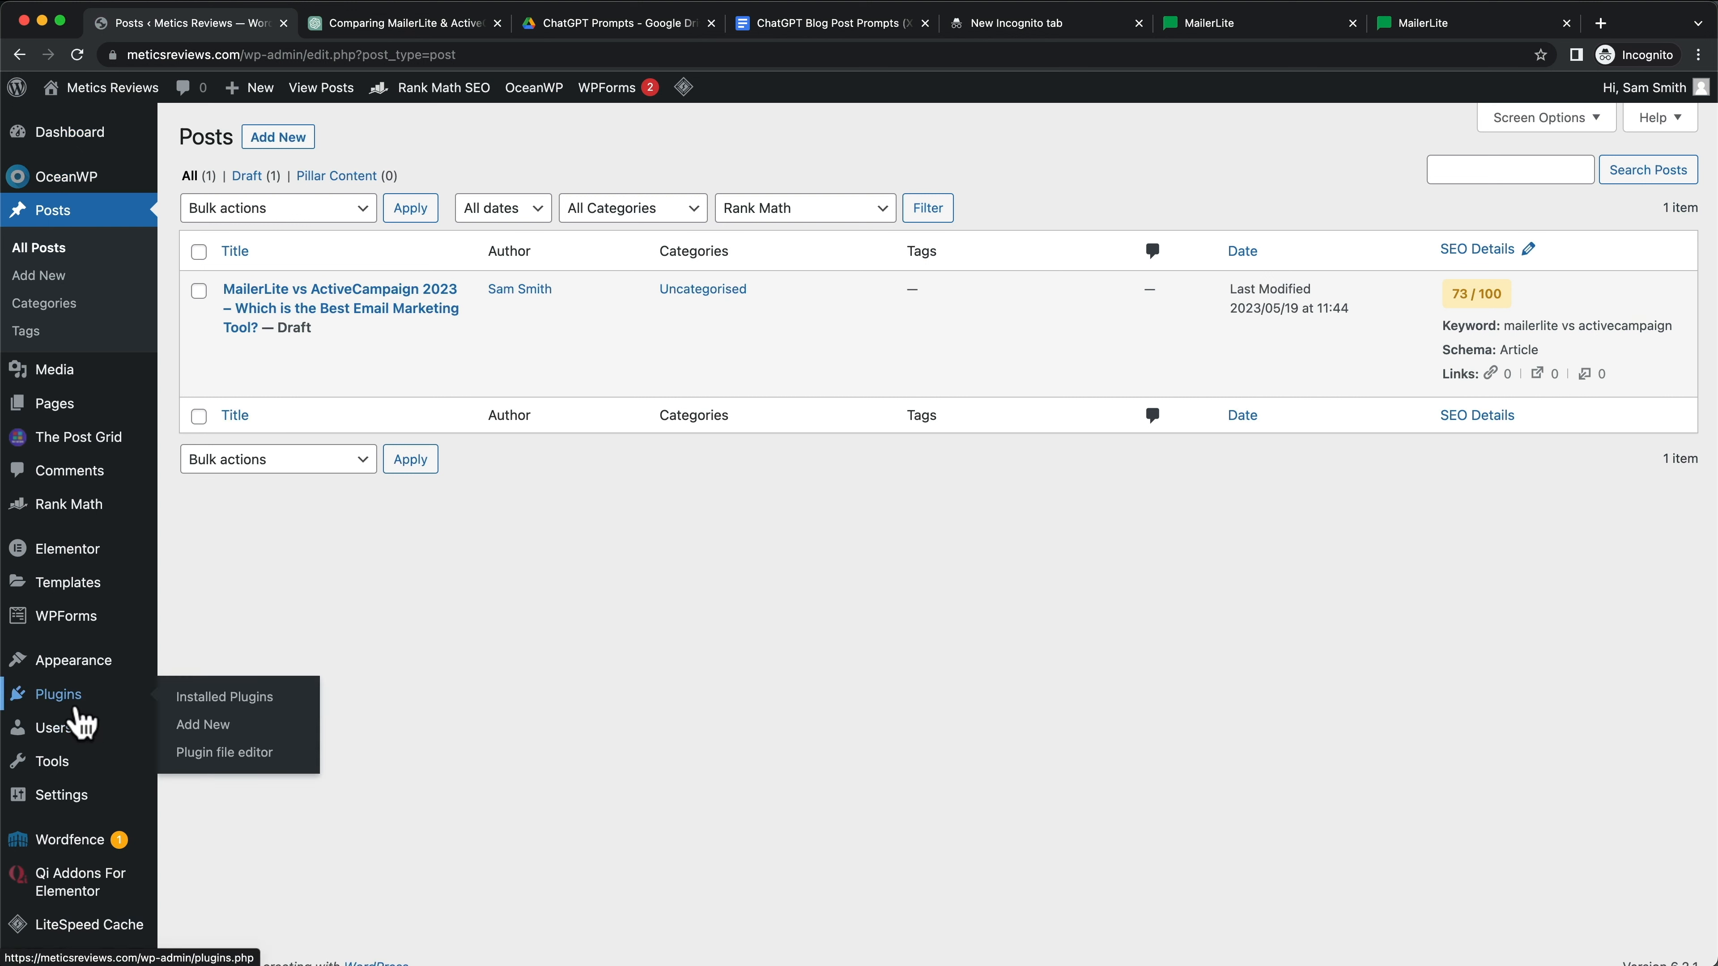
Step: Search the WordPress plugin directory for "thirstyaffiliates" and install and activate the ThirstyAffiliates plugin
click(73, 700)
scroll(342, 617, down, 1)
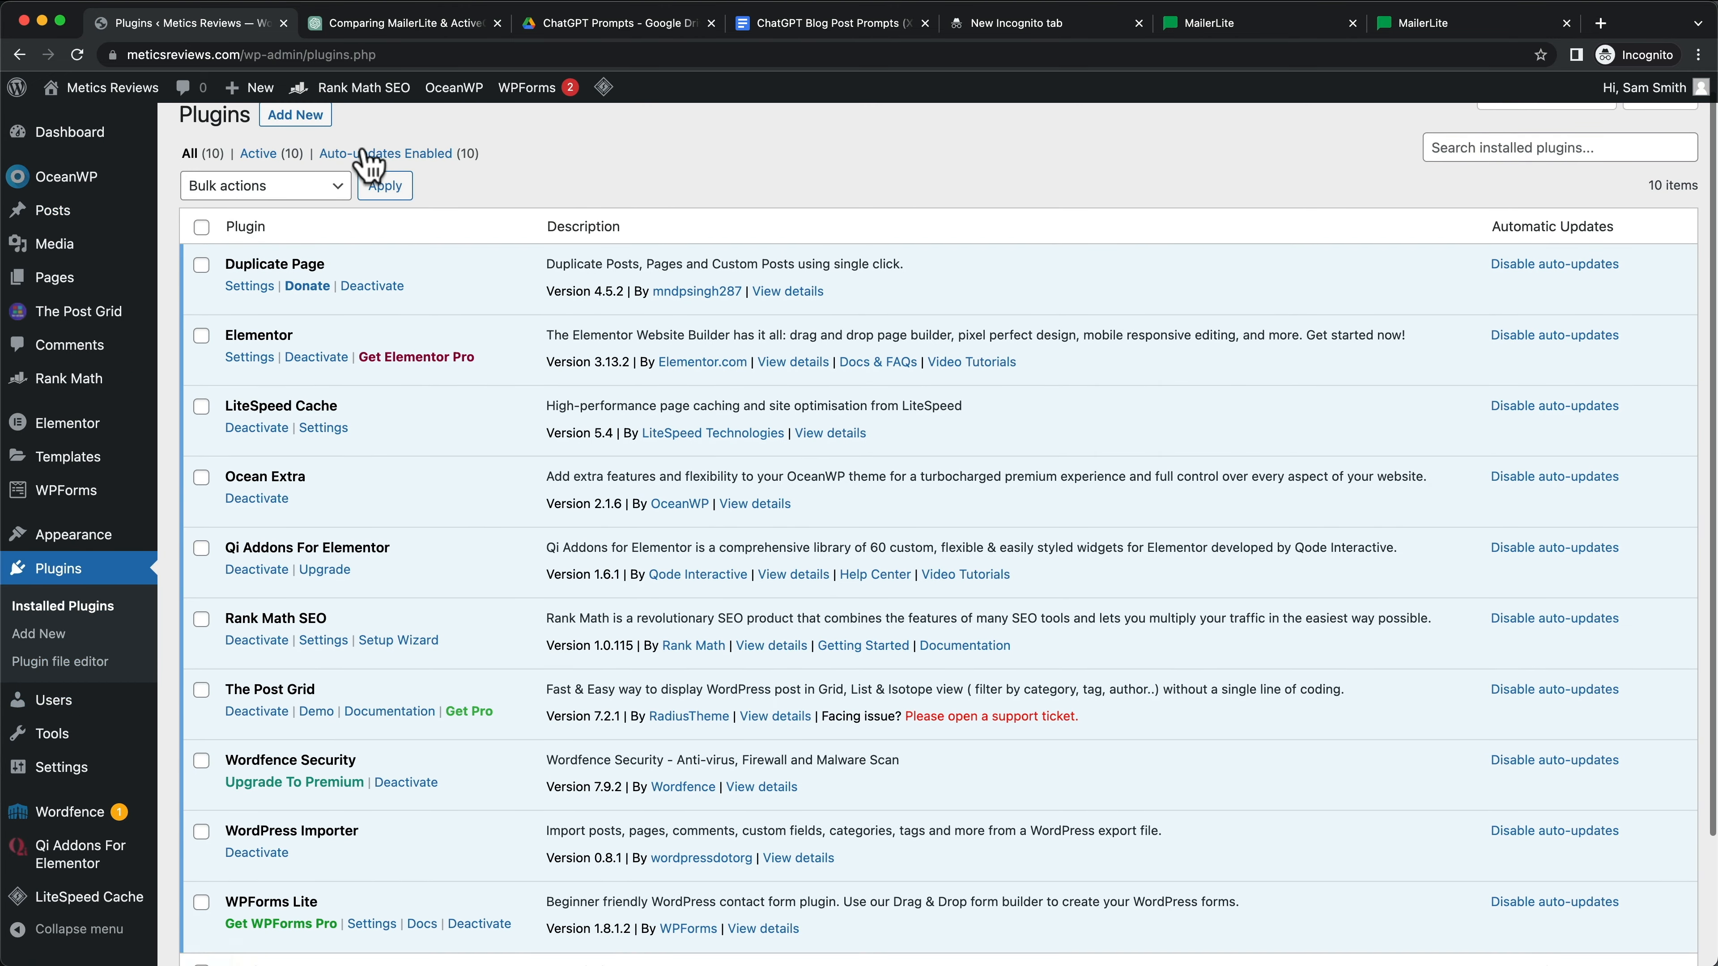
click(307, 122)
click(1465, 193)
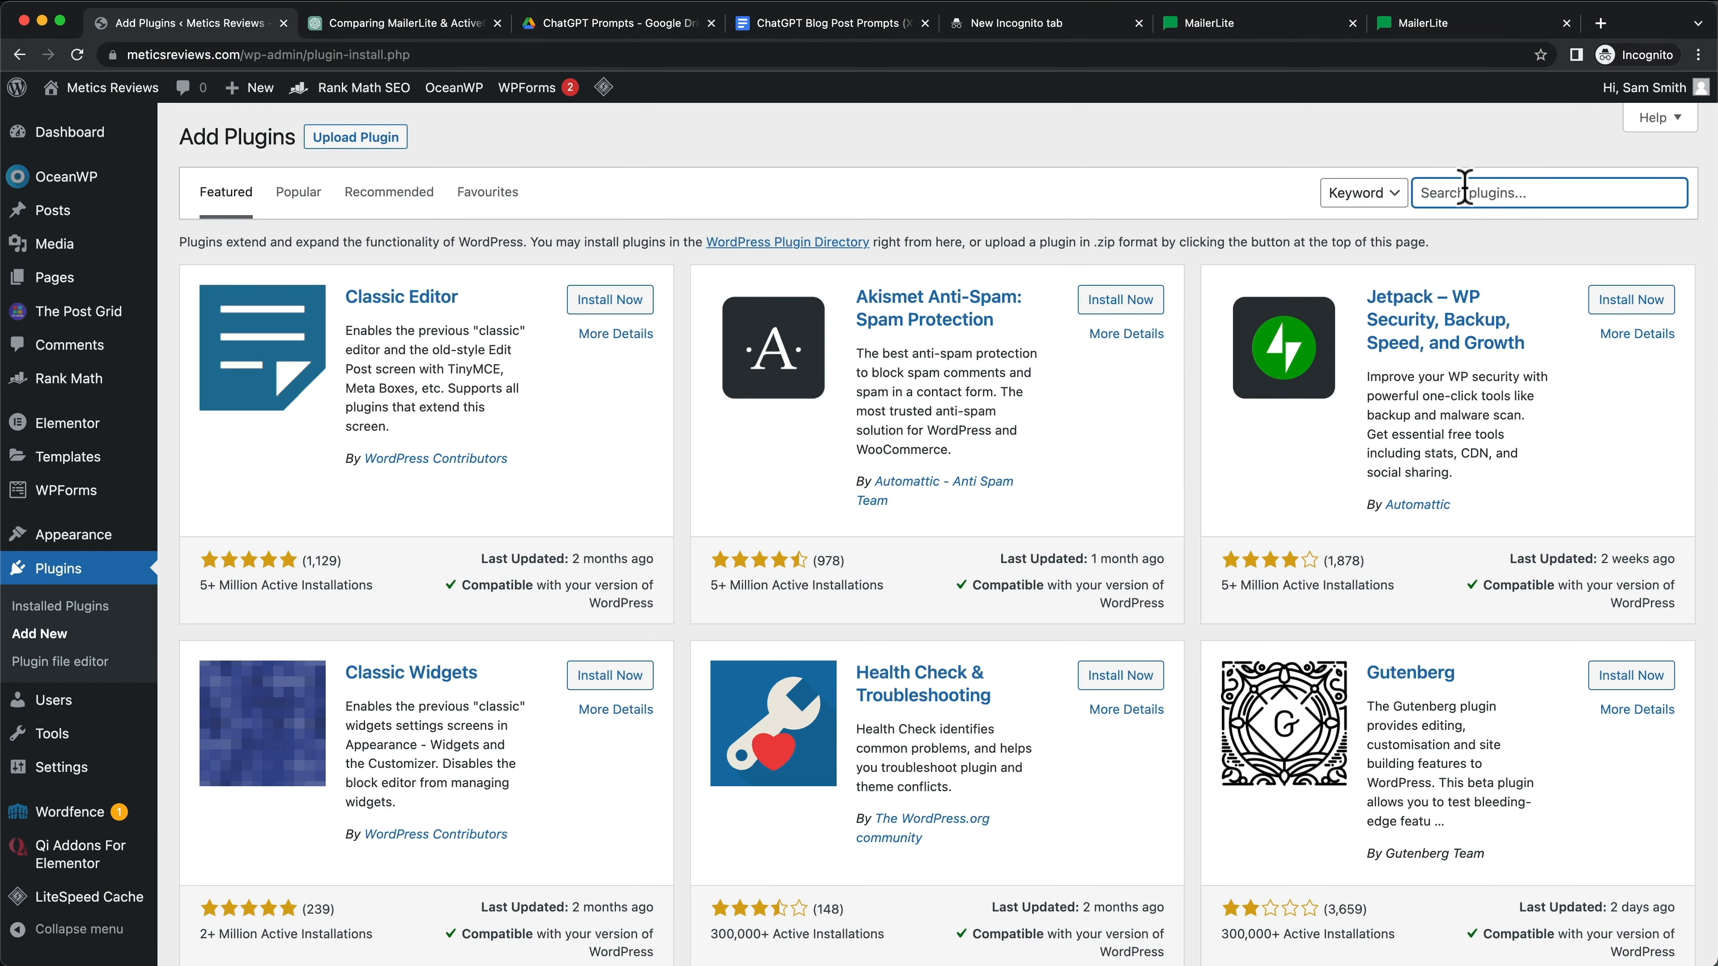
text(thirstyaffiliat)
text(es)
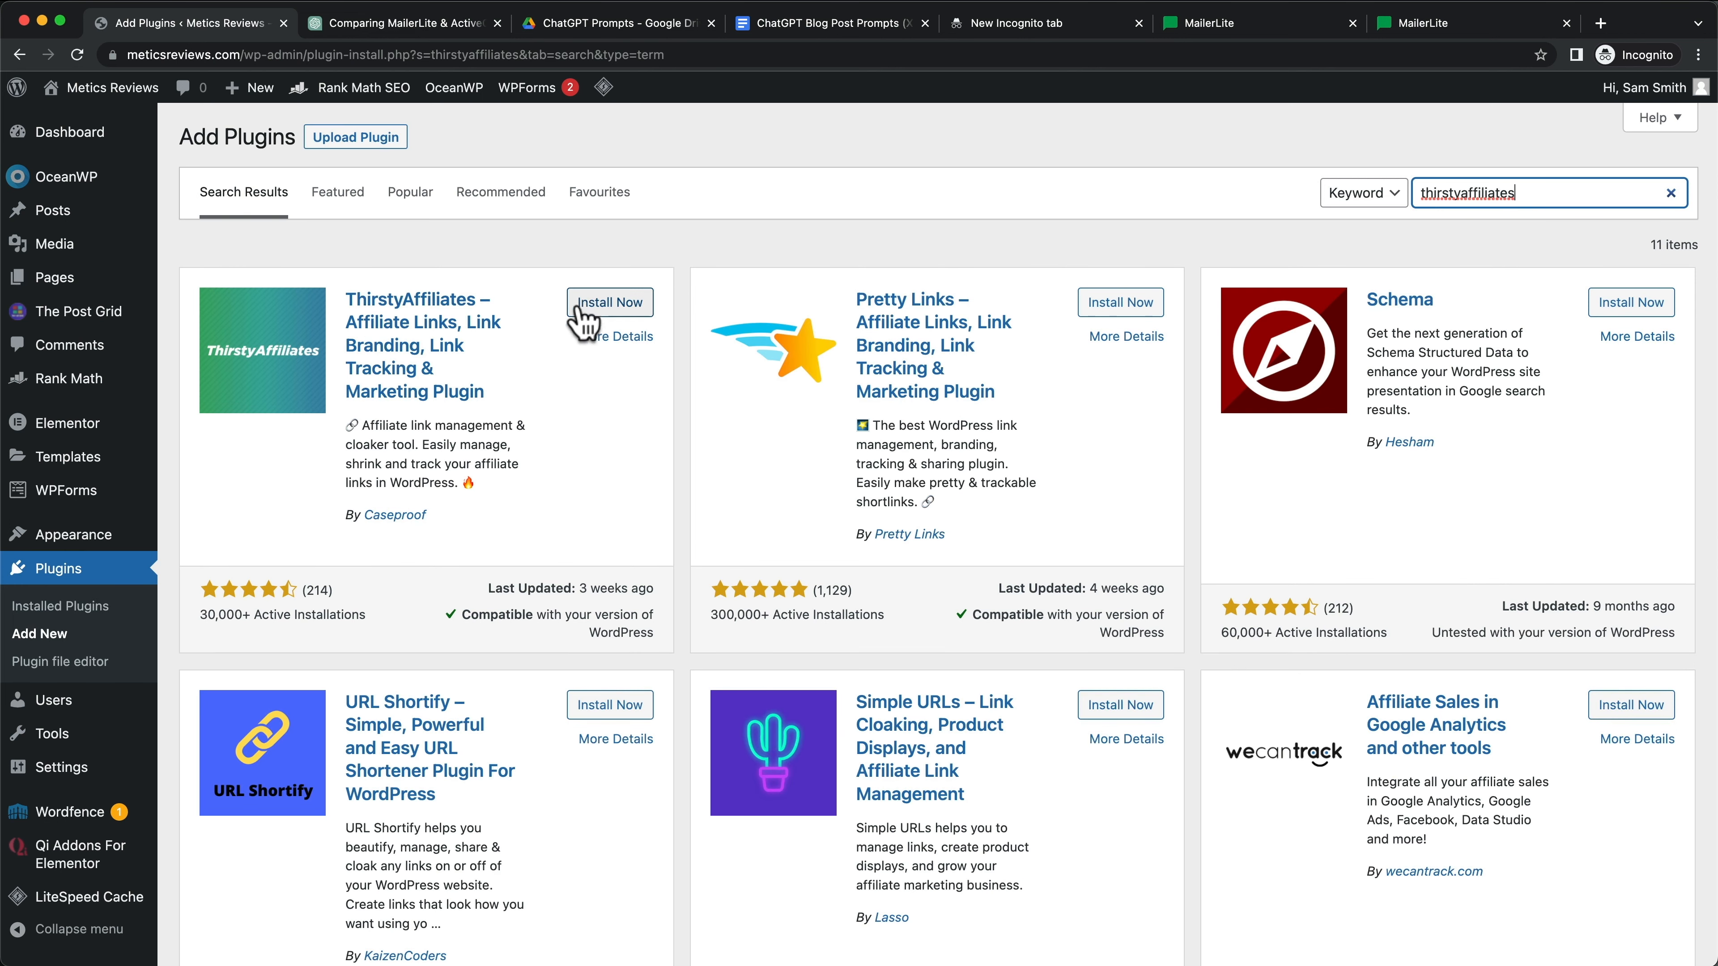
click(611, 313)
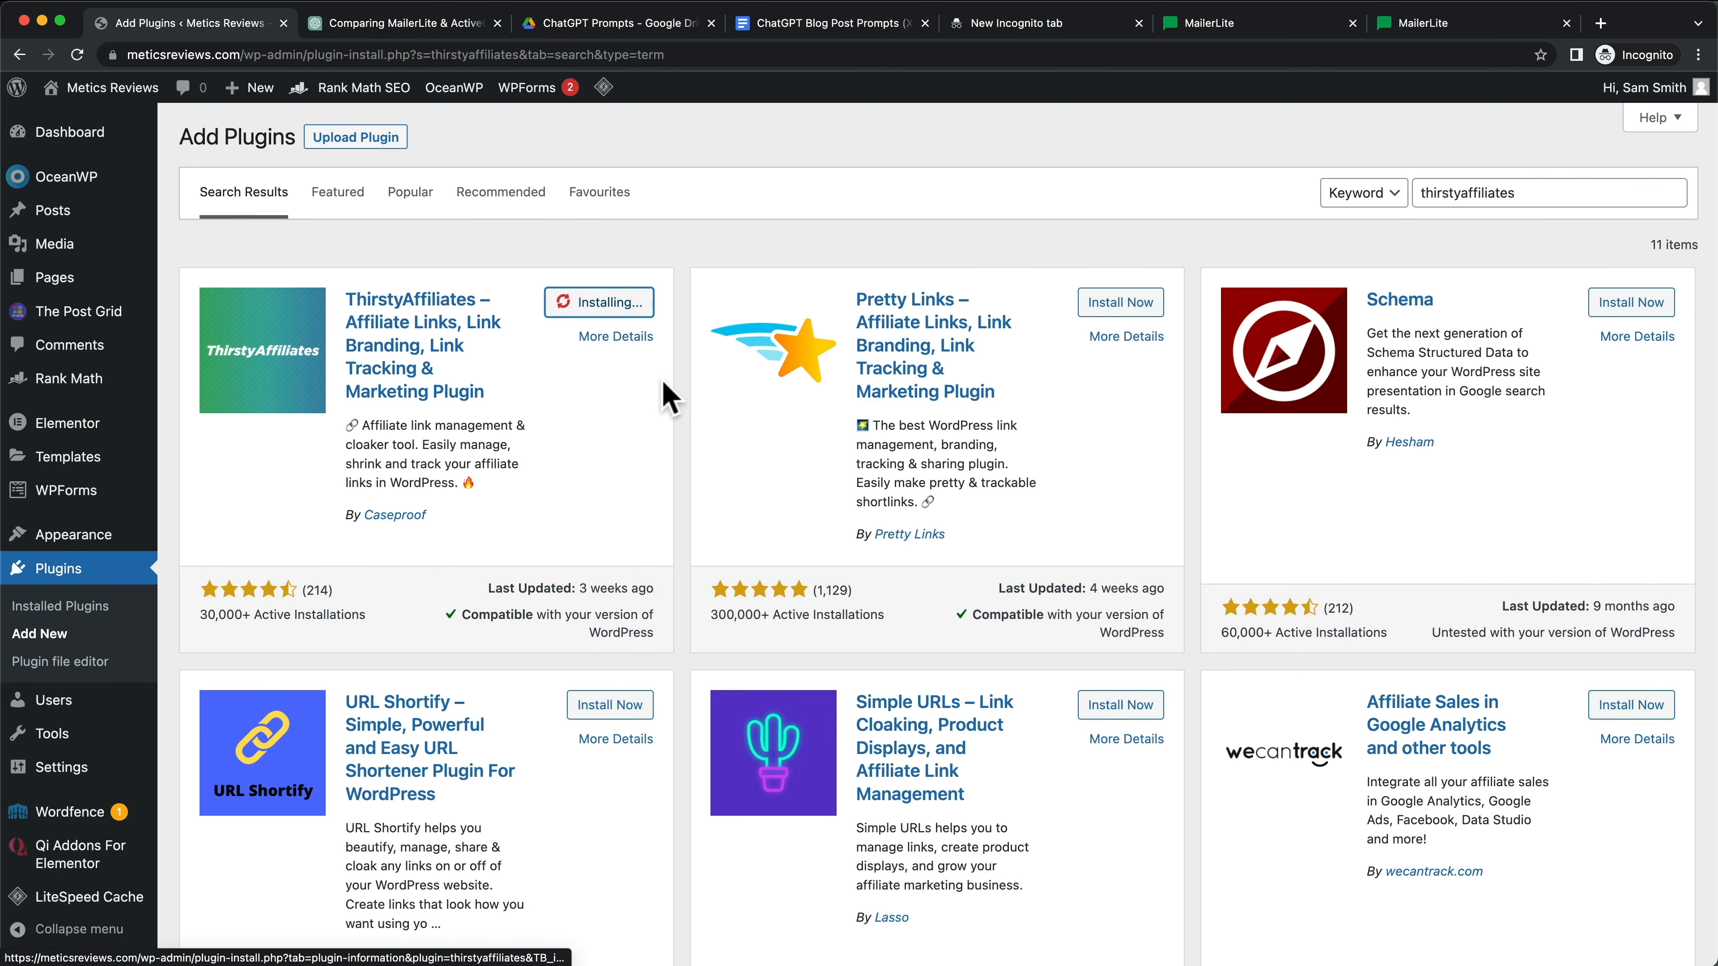
click(618, 302)
Step: Start a new ThirstyAffiliates link titled "Mailerlite" with the copied MailerLite referral URL as its destination
click(416, 237)
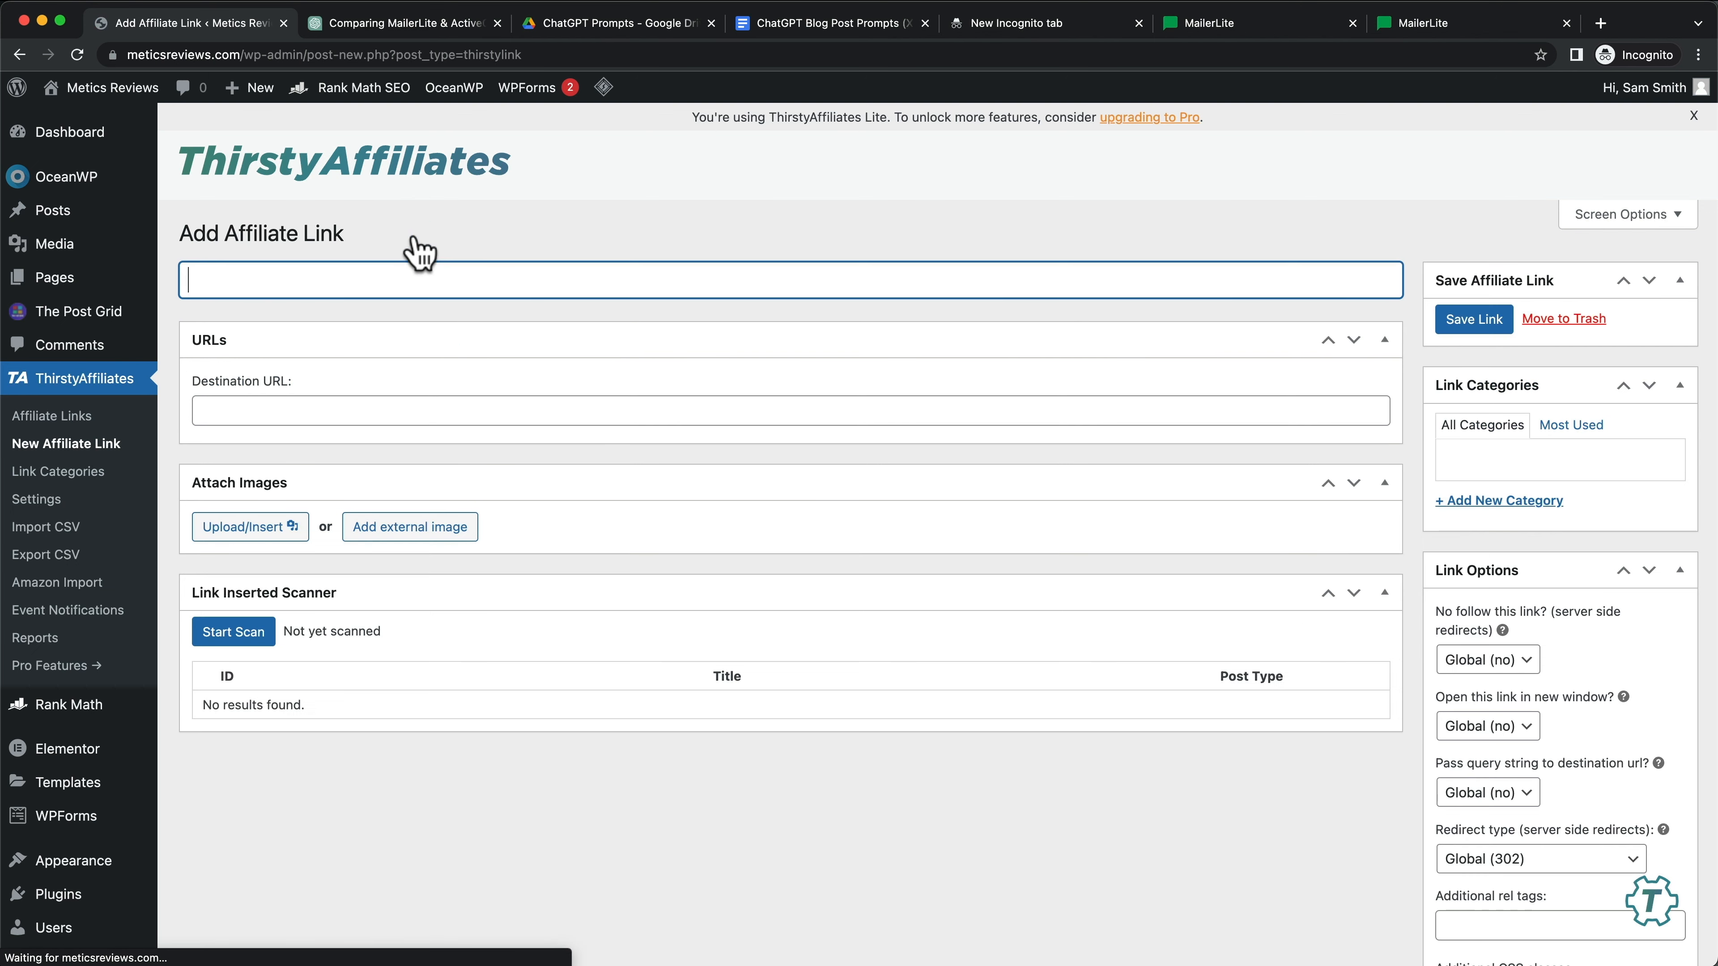
text(Mailerlite)
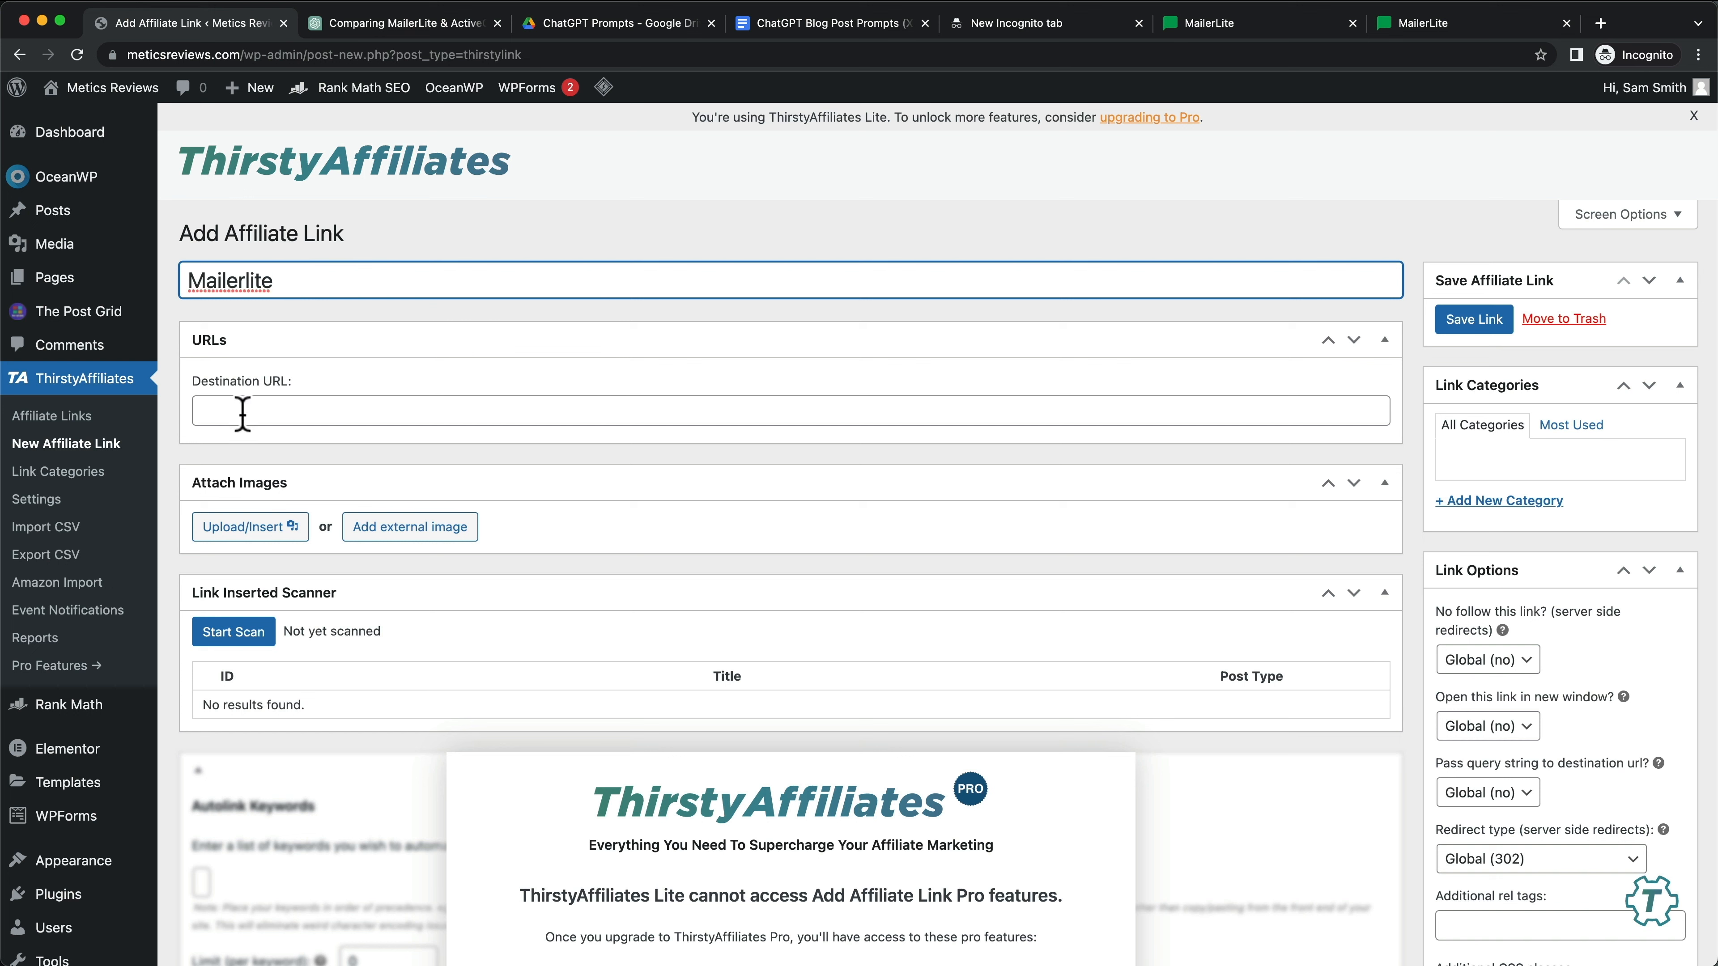
click(296, 408)
key(super+v)
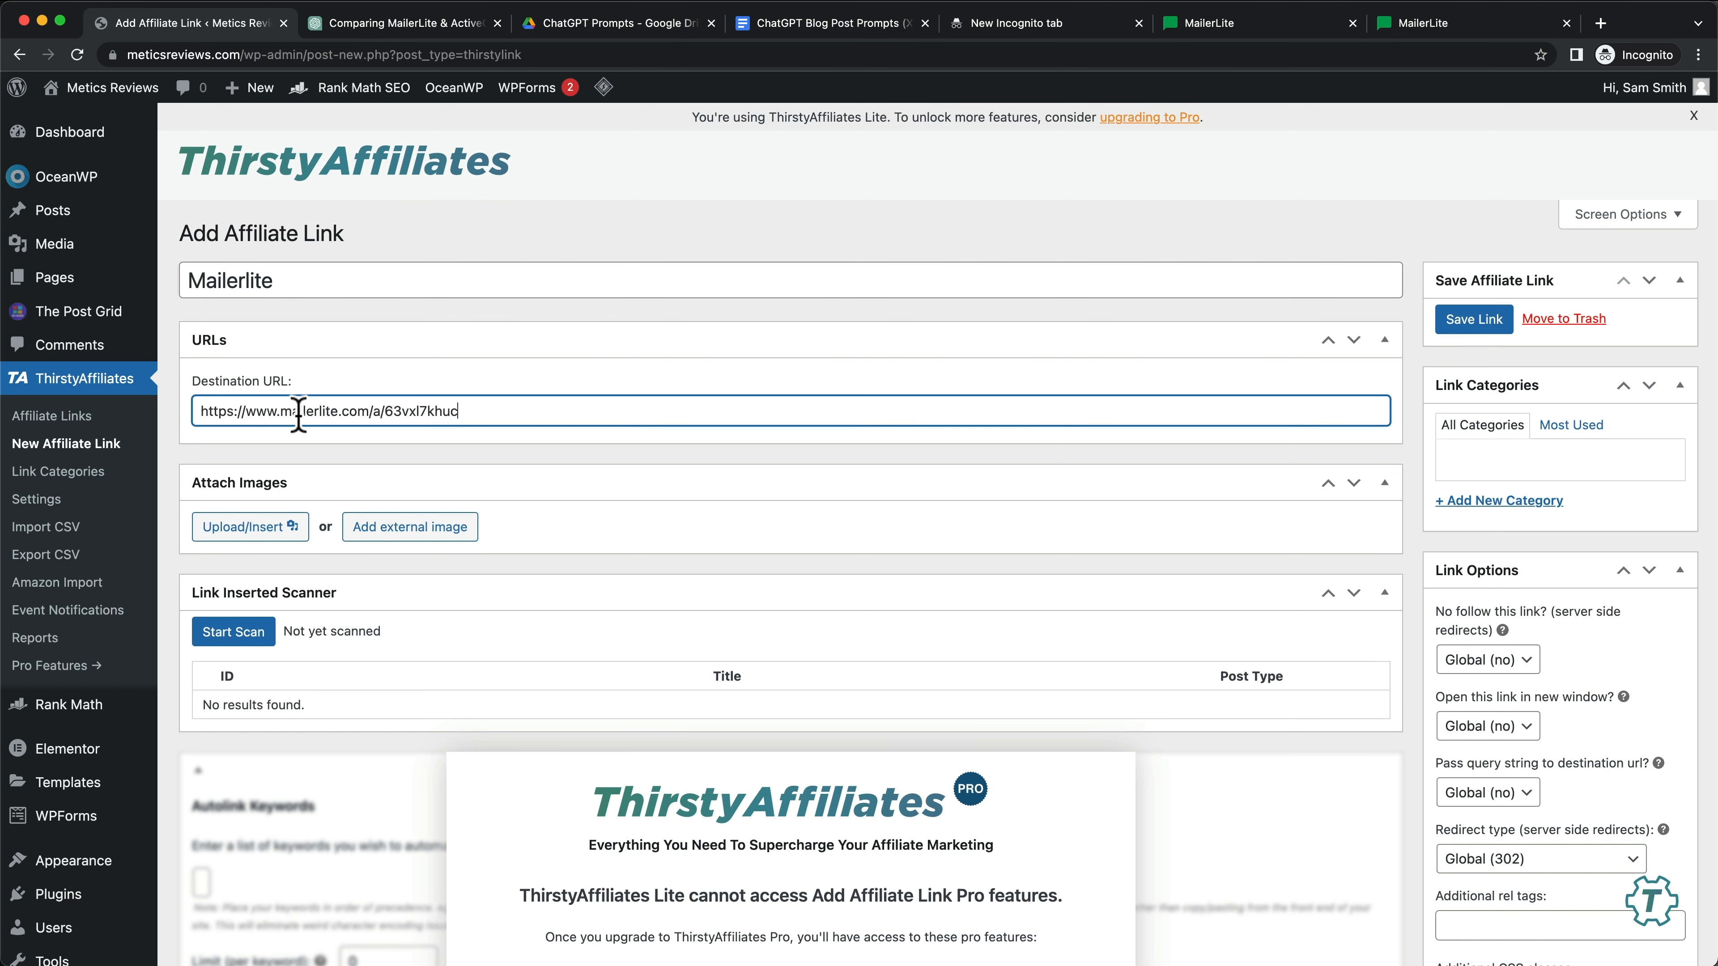
drag(526, 408, 184, 420)
click(608, 448)
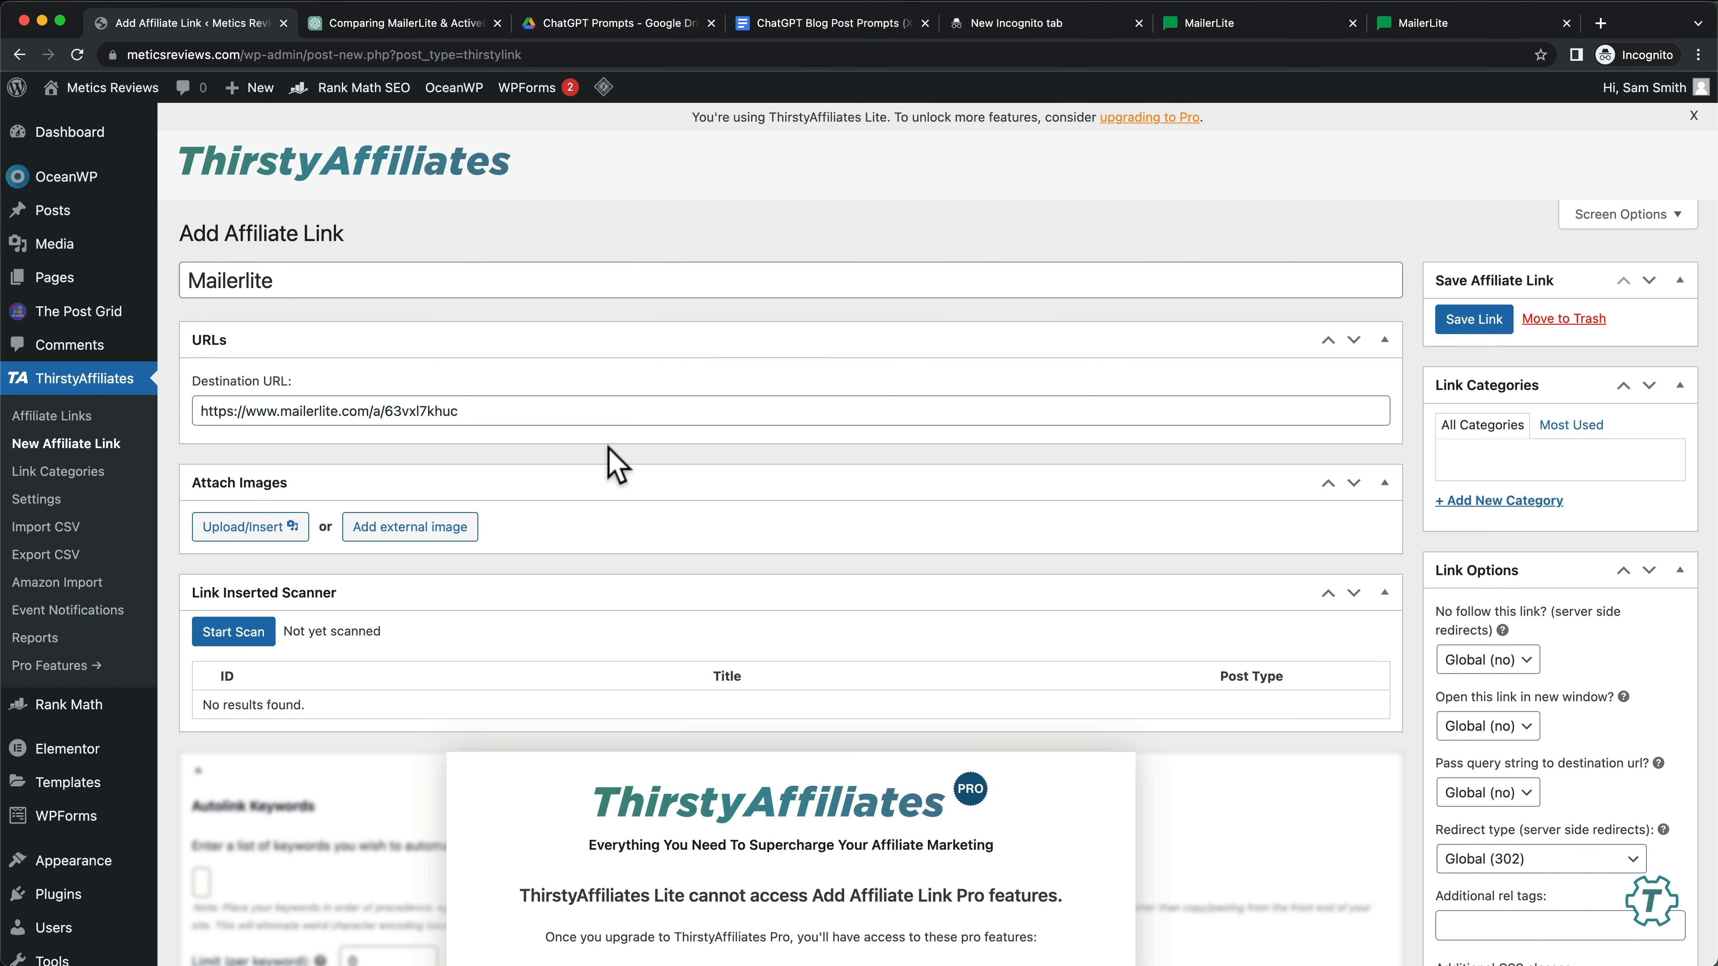
Step: Set both the no-follow and the open-in-new-window options of the Mailerlite affiliate link to Yes
scroll(615, 451, down, 5)
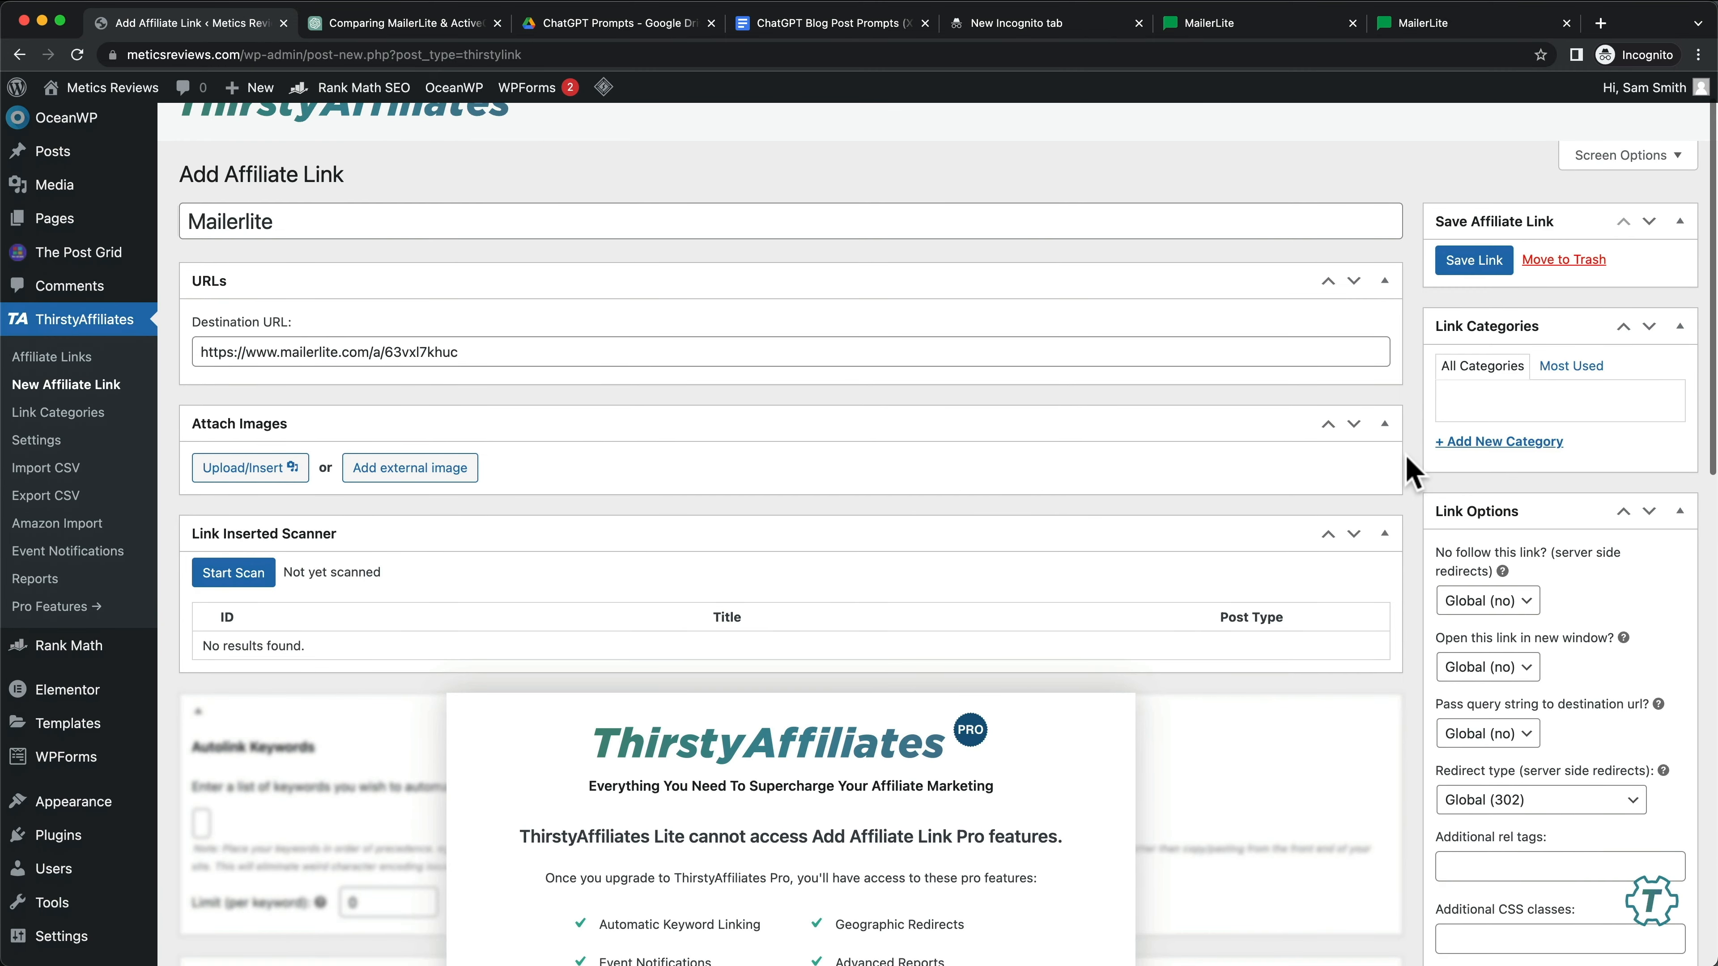
scroll(1637, 423, down, 1)
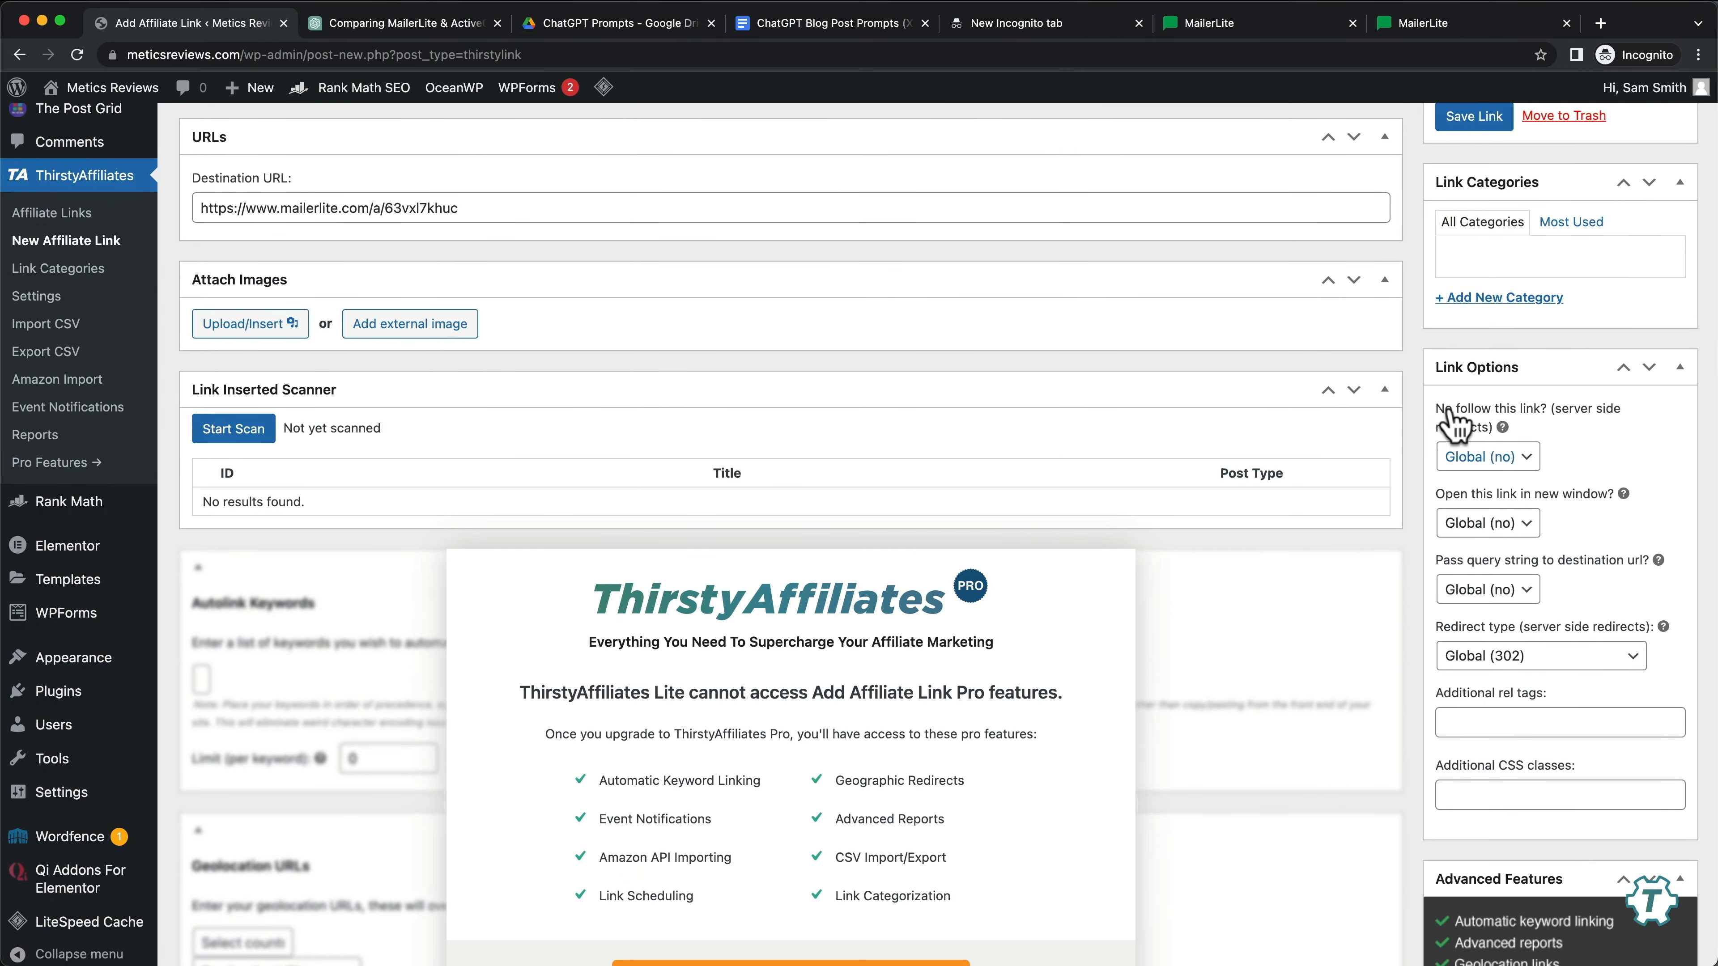
click(1505, 452)
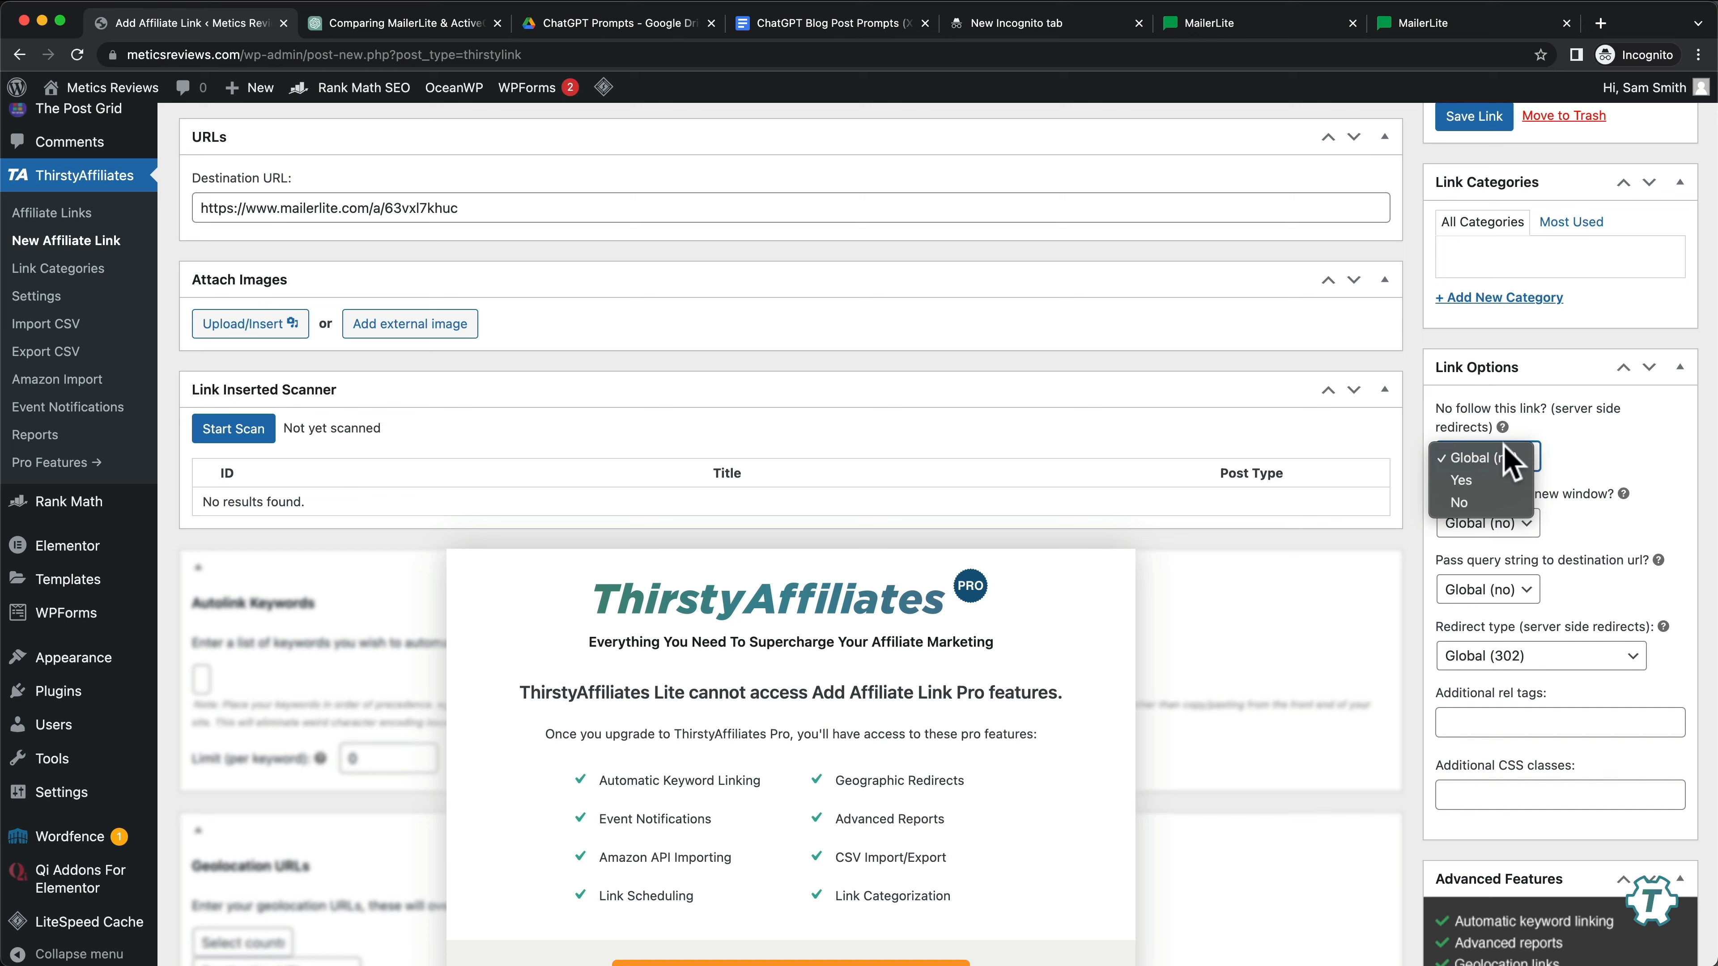
click(1490, 484)
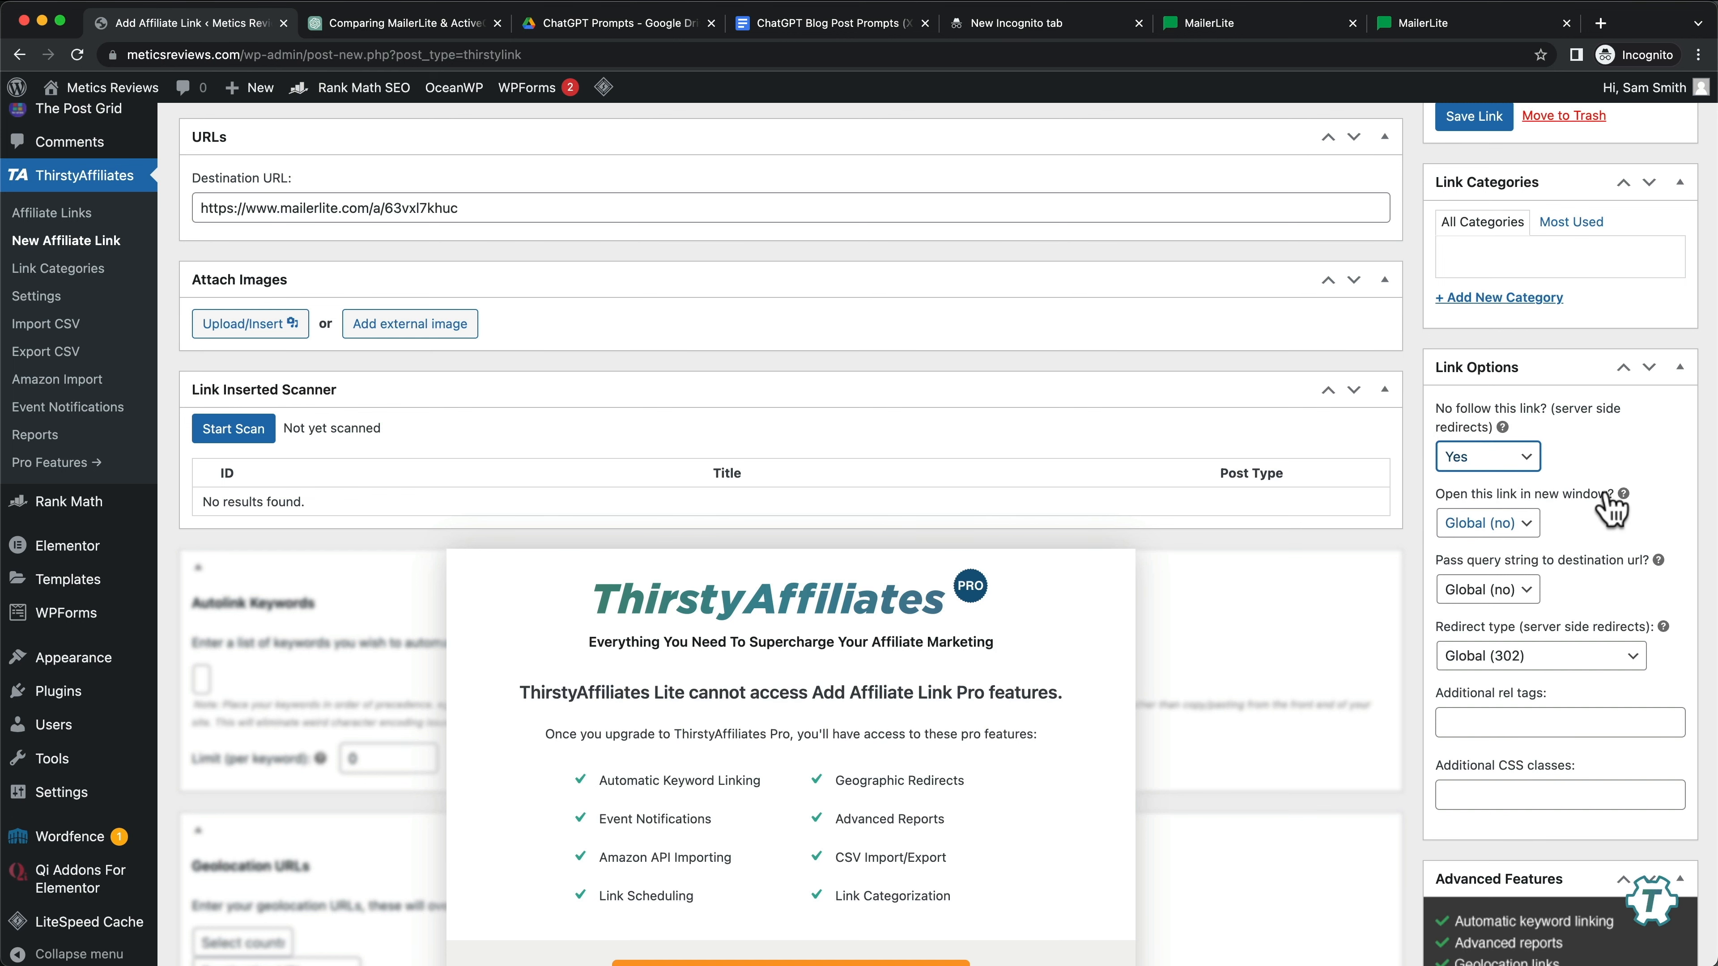
scroll(1612, 504, down, 2)
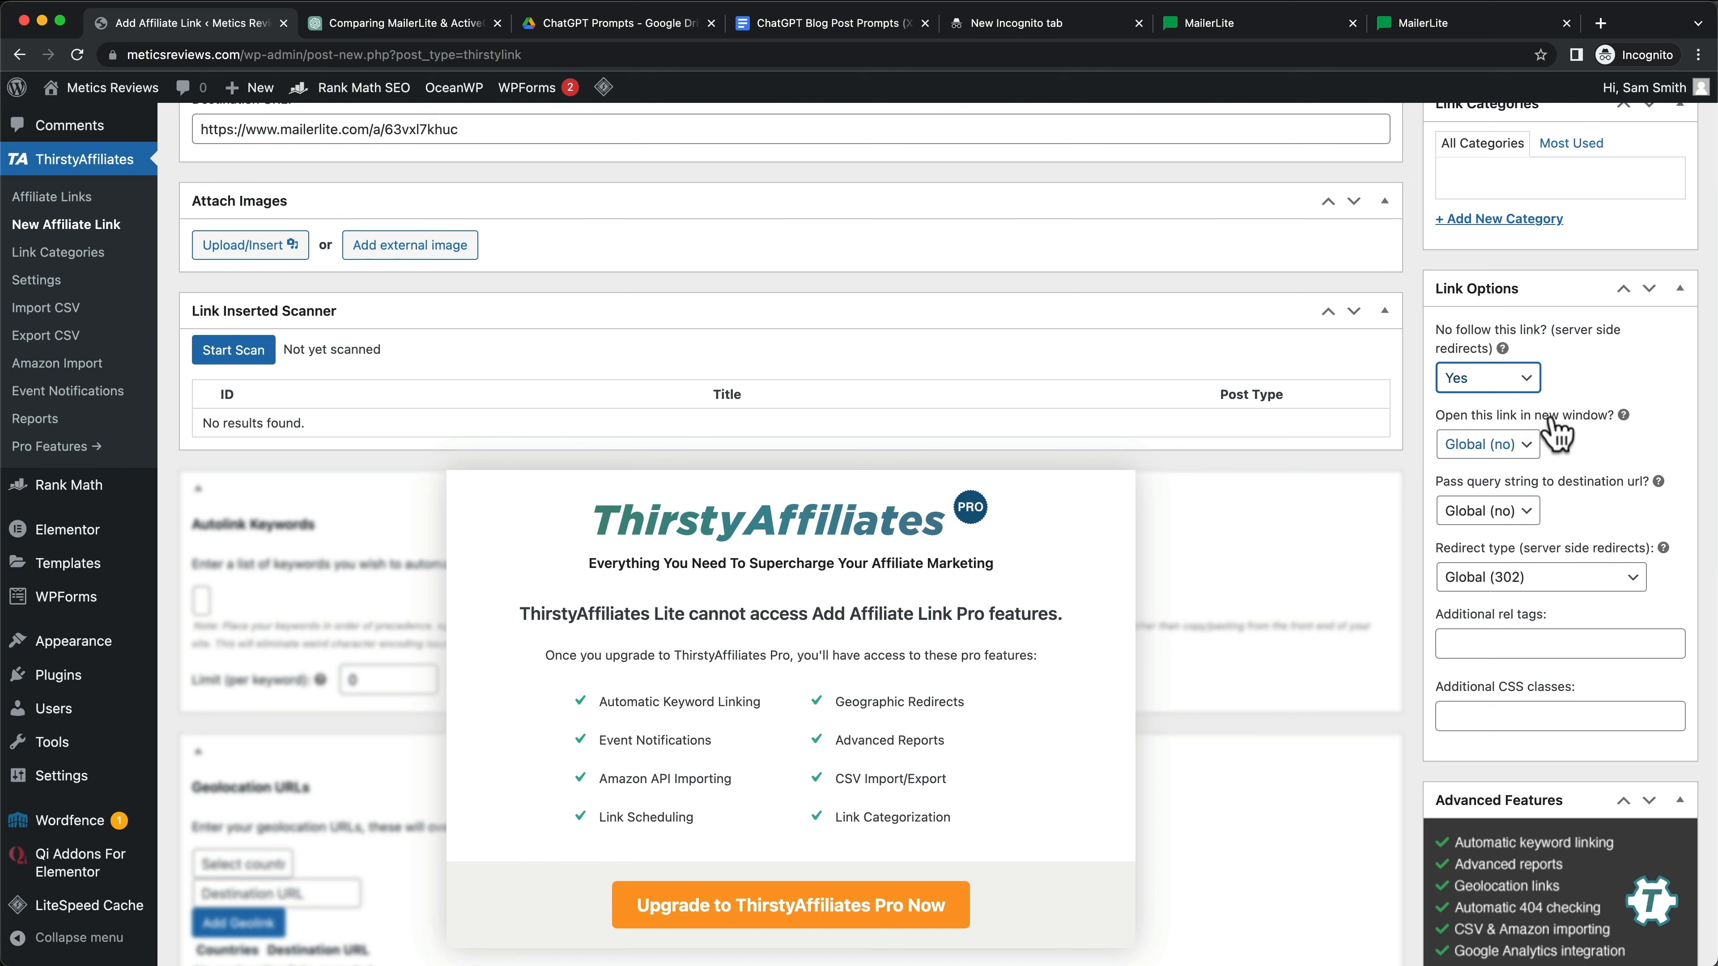
click(1489, 444)
click(1464, 467)
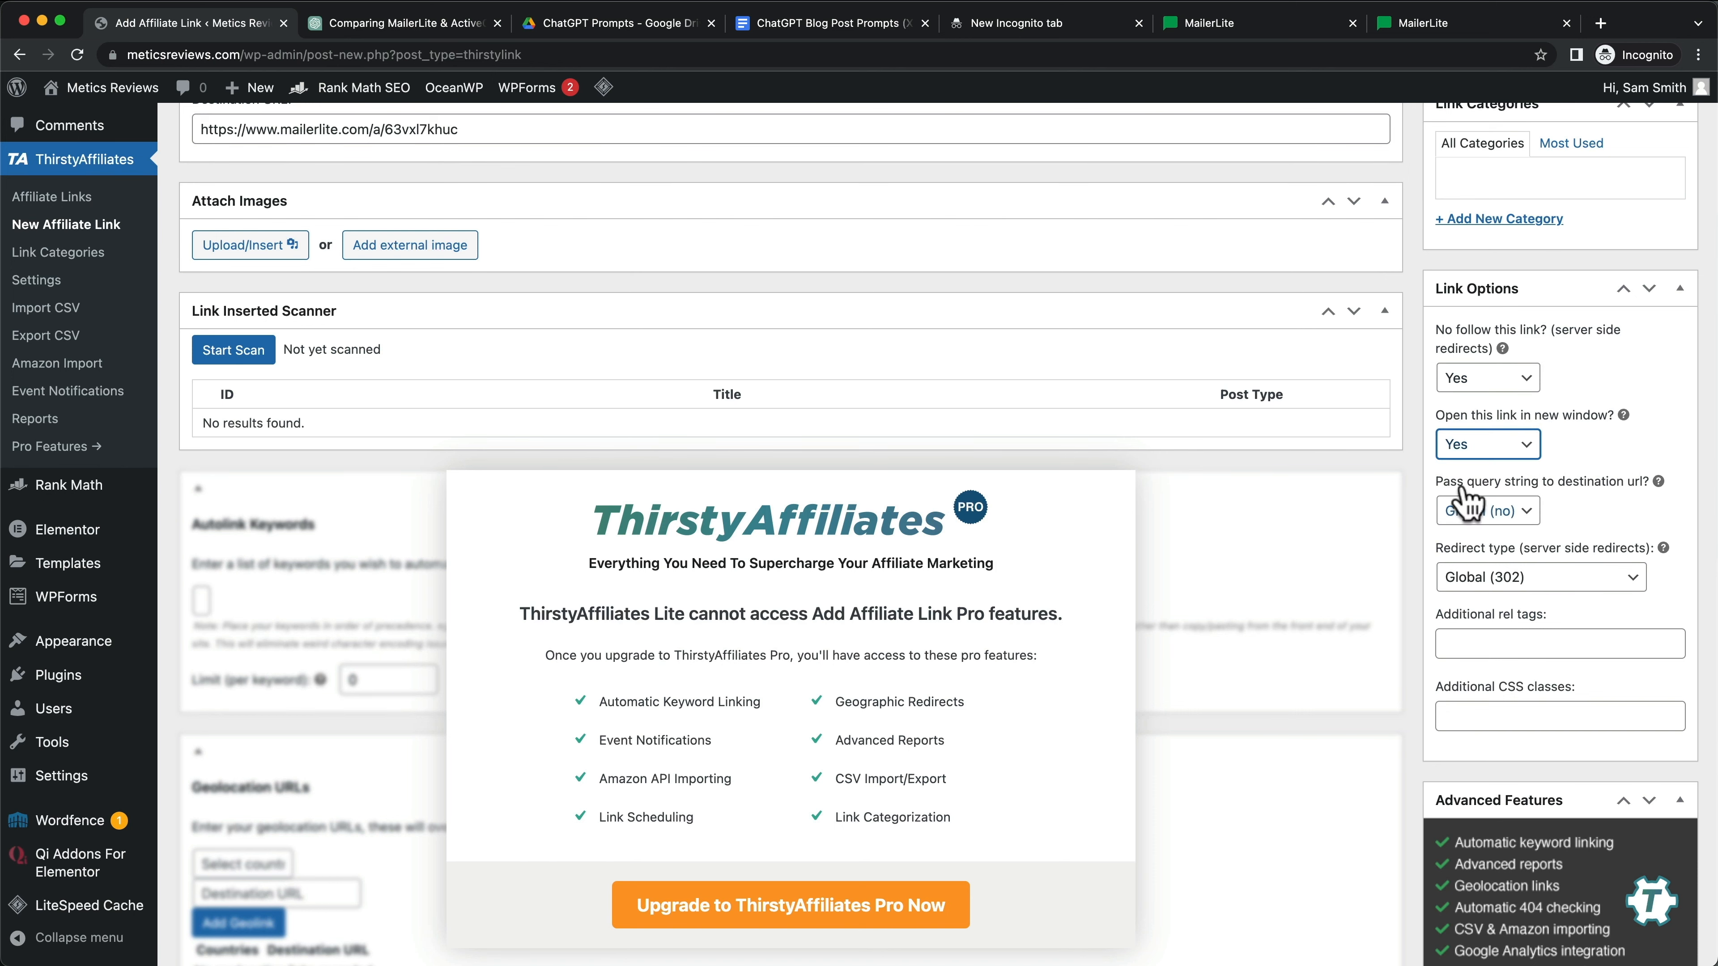
scroll(1463, 501, up, 7)
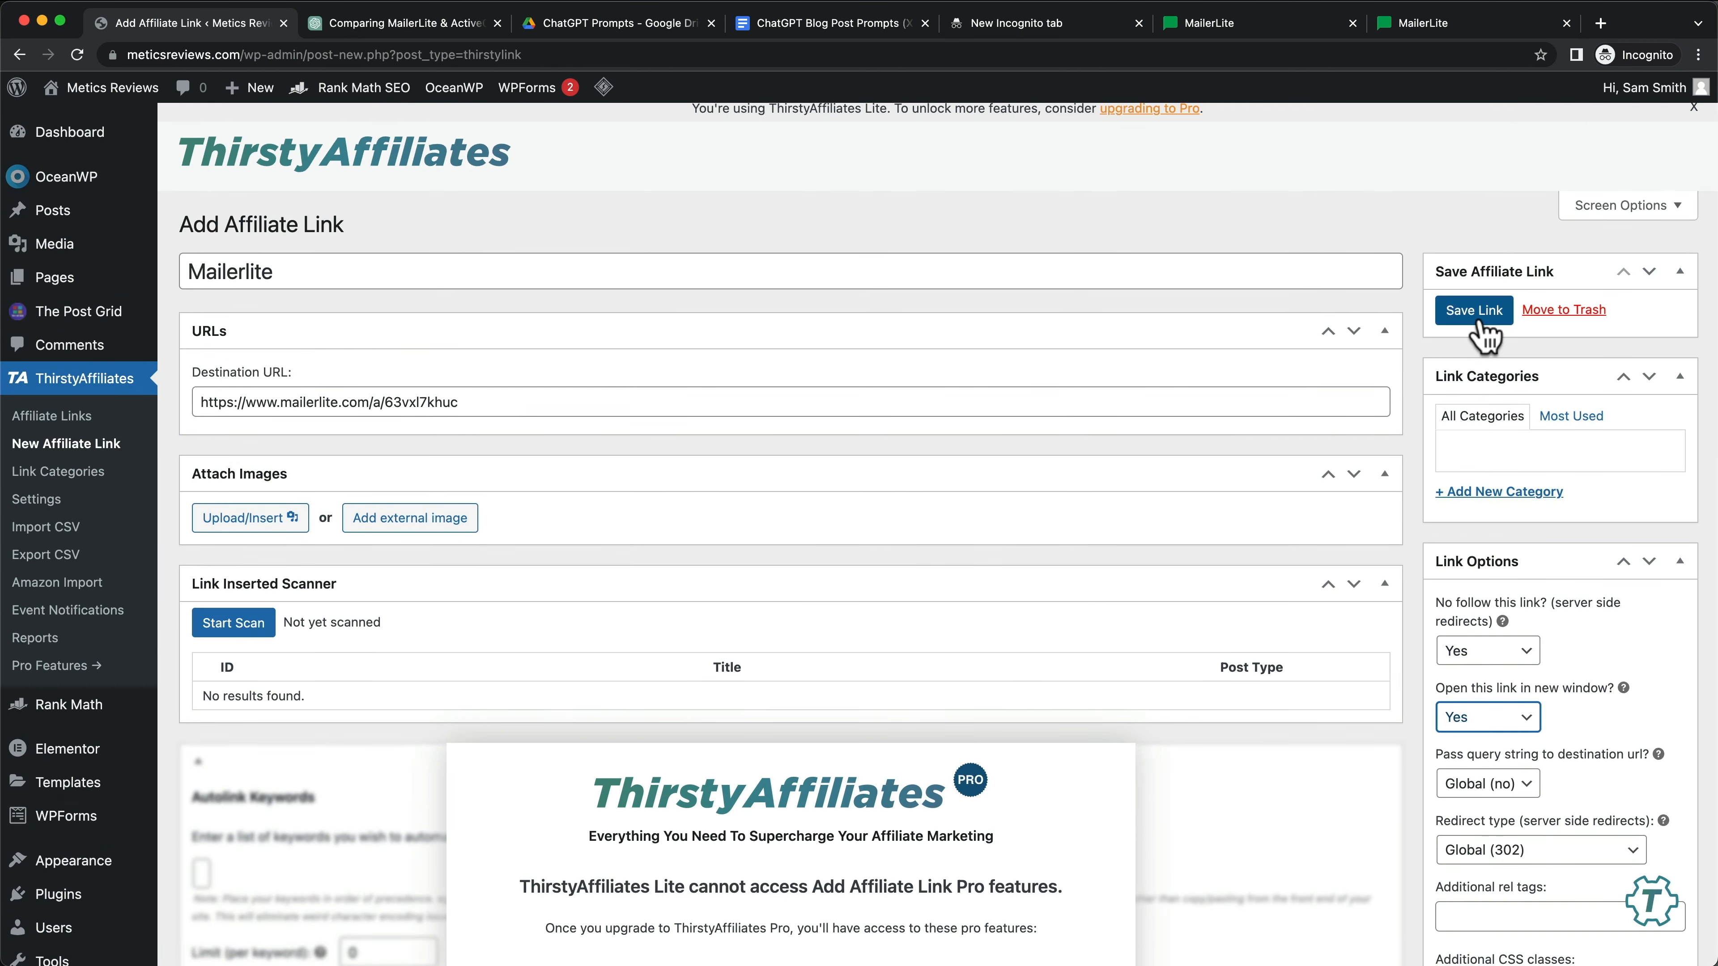
click(1480, 325)
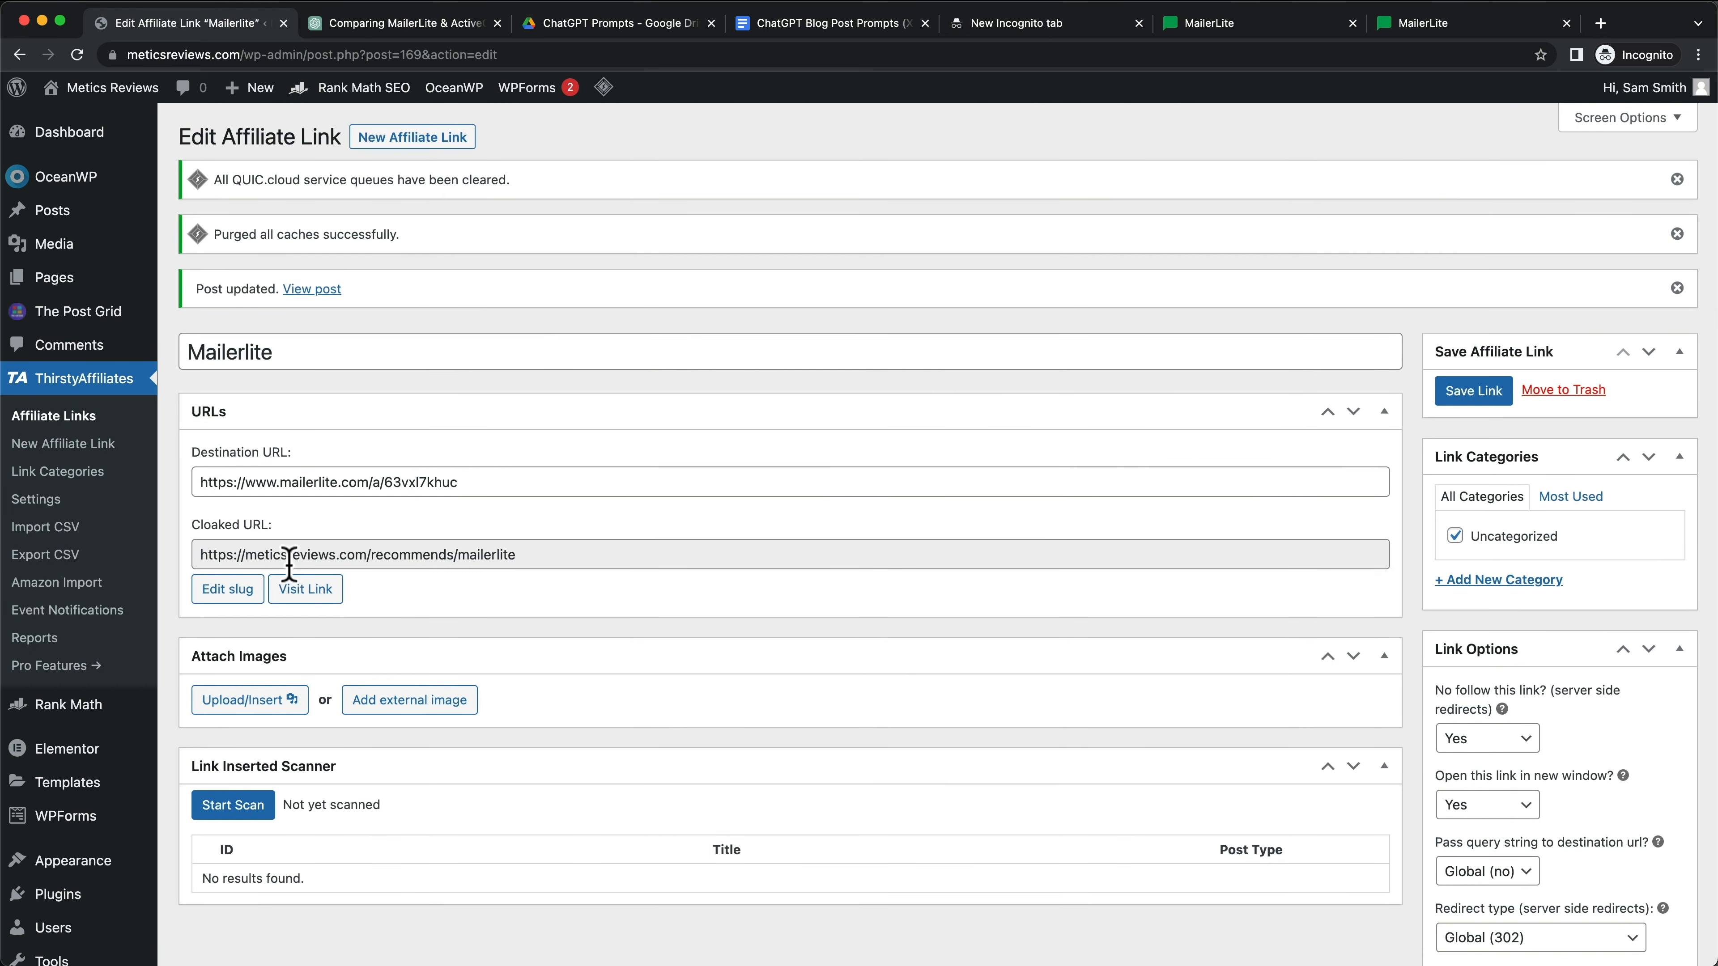
drag(200, 550, 491, 565)
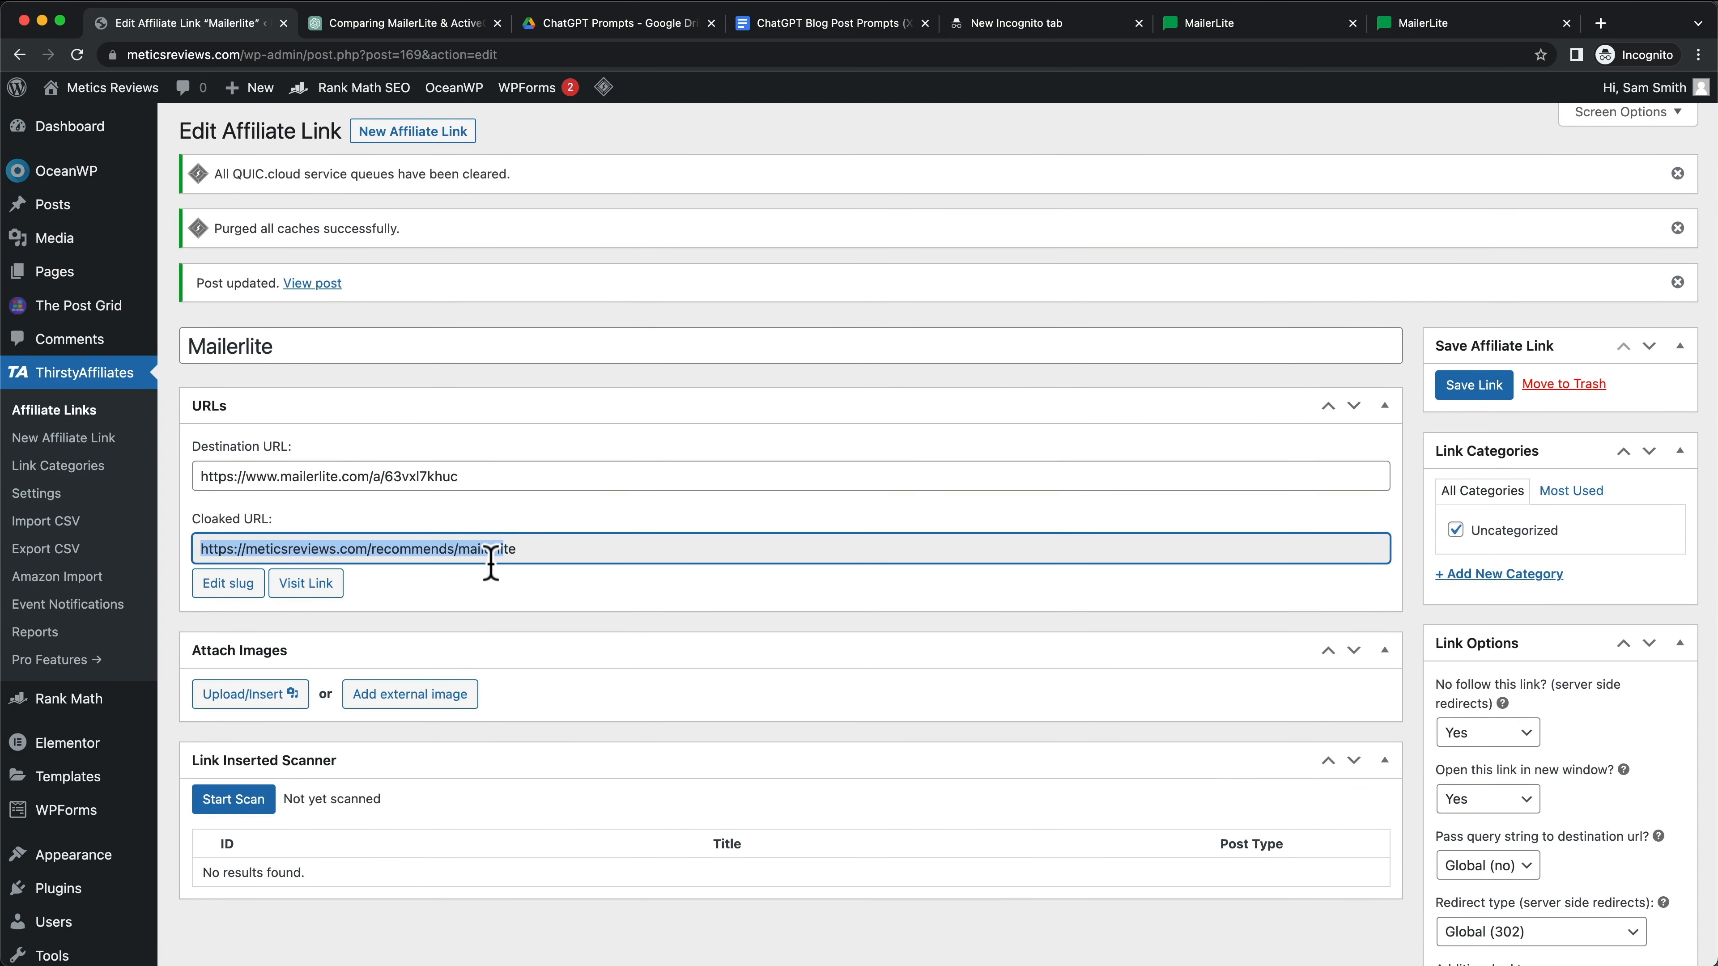
click(478, 572)
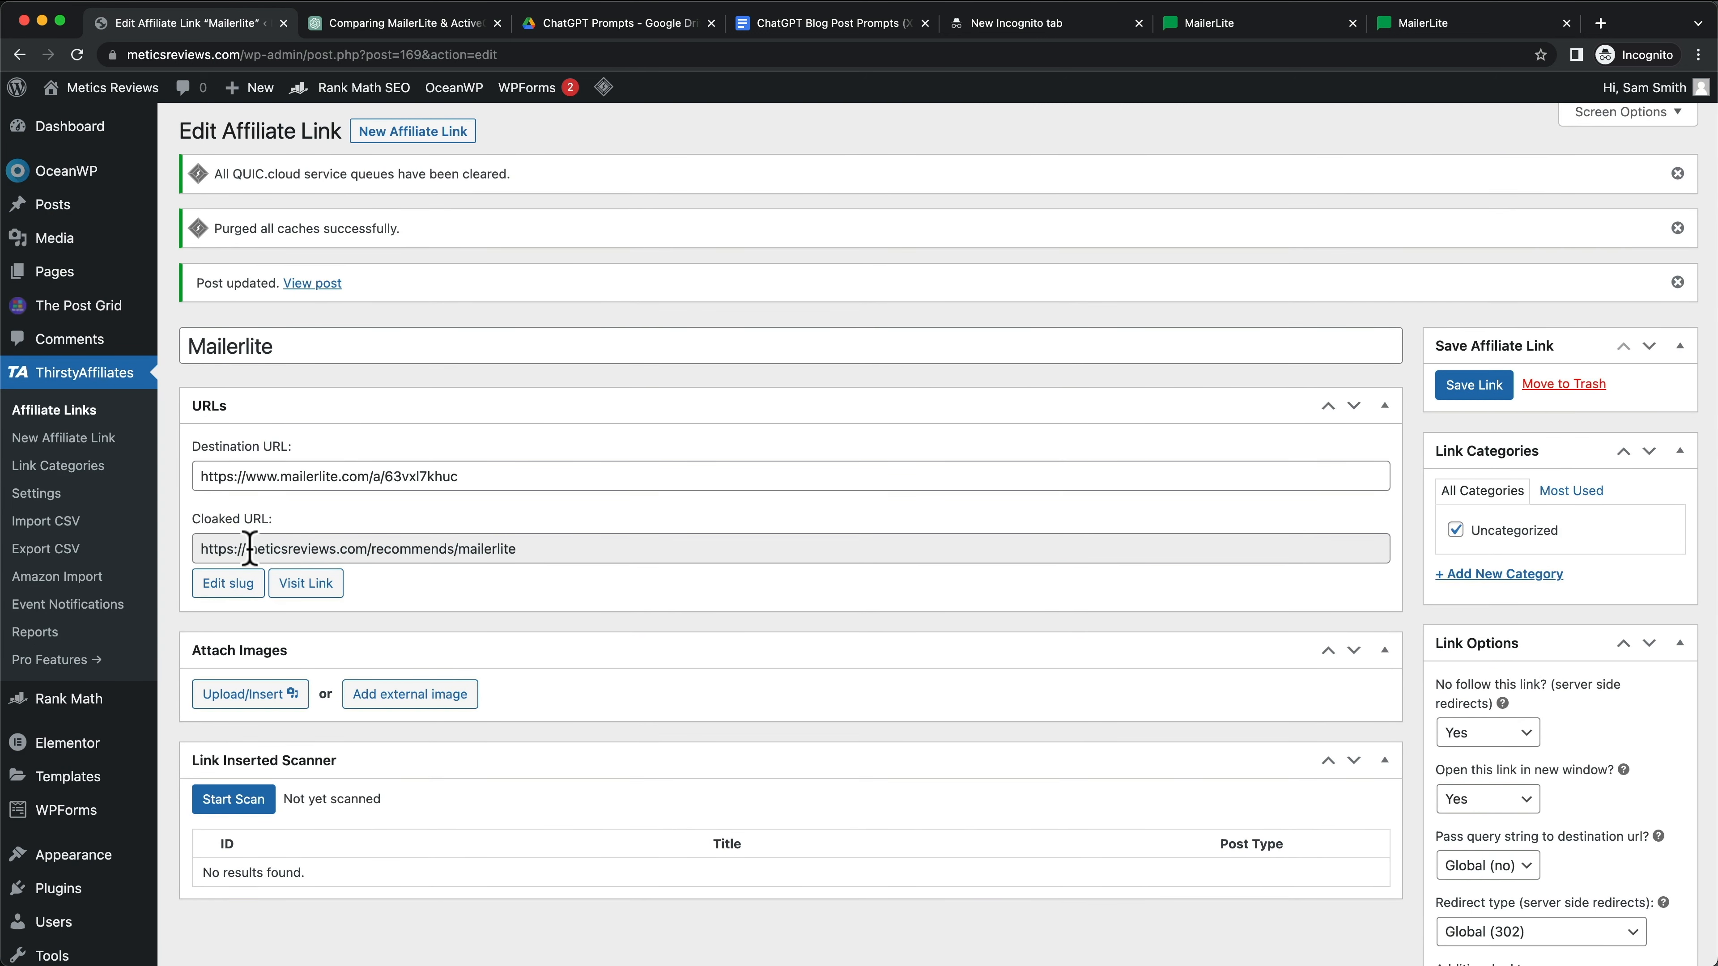
drag(250, 548, 522, 553)
click(524, 581)
drag(612, 549, 203, 550)
key(super+c)
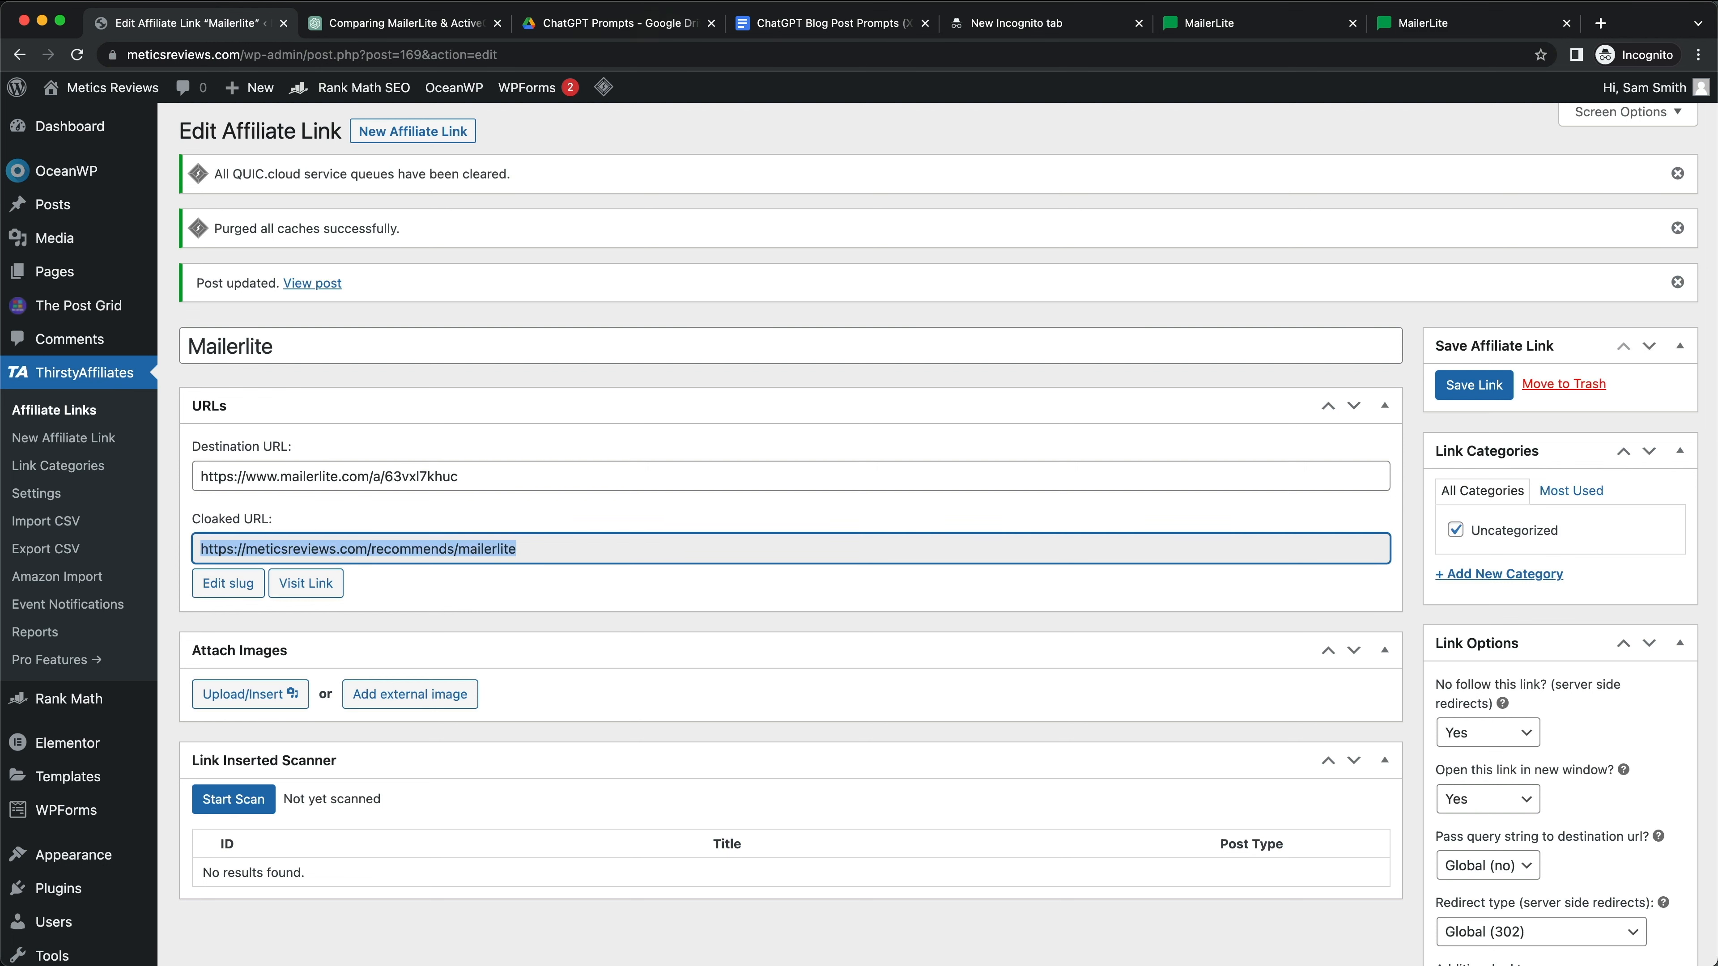
Step: Reopen the MailerLite vs ActiveCampaign draft post in the block editor at its introduction paragraph
click(79, 215)
click(399, 299)
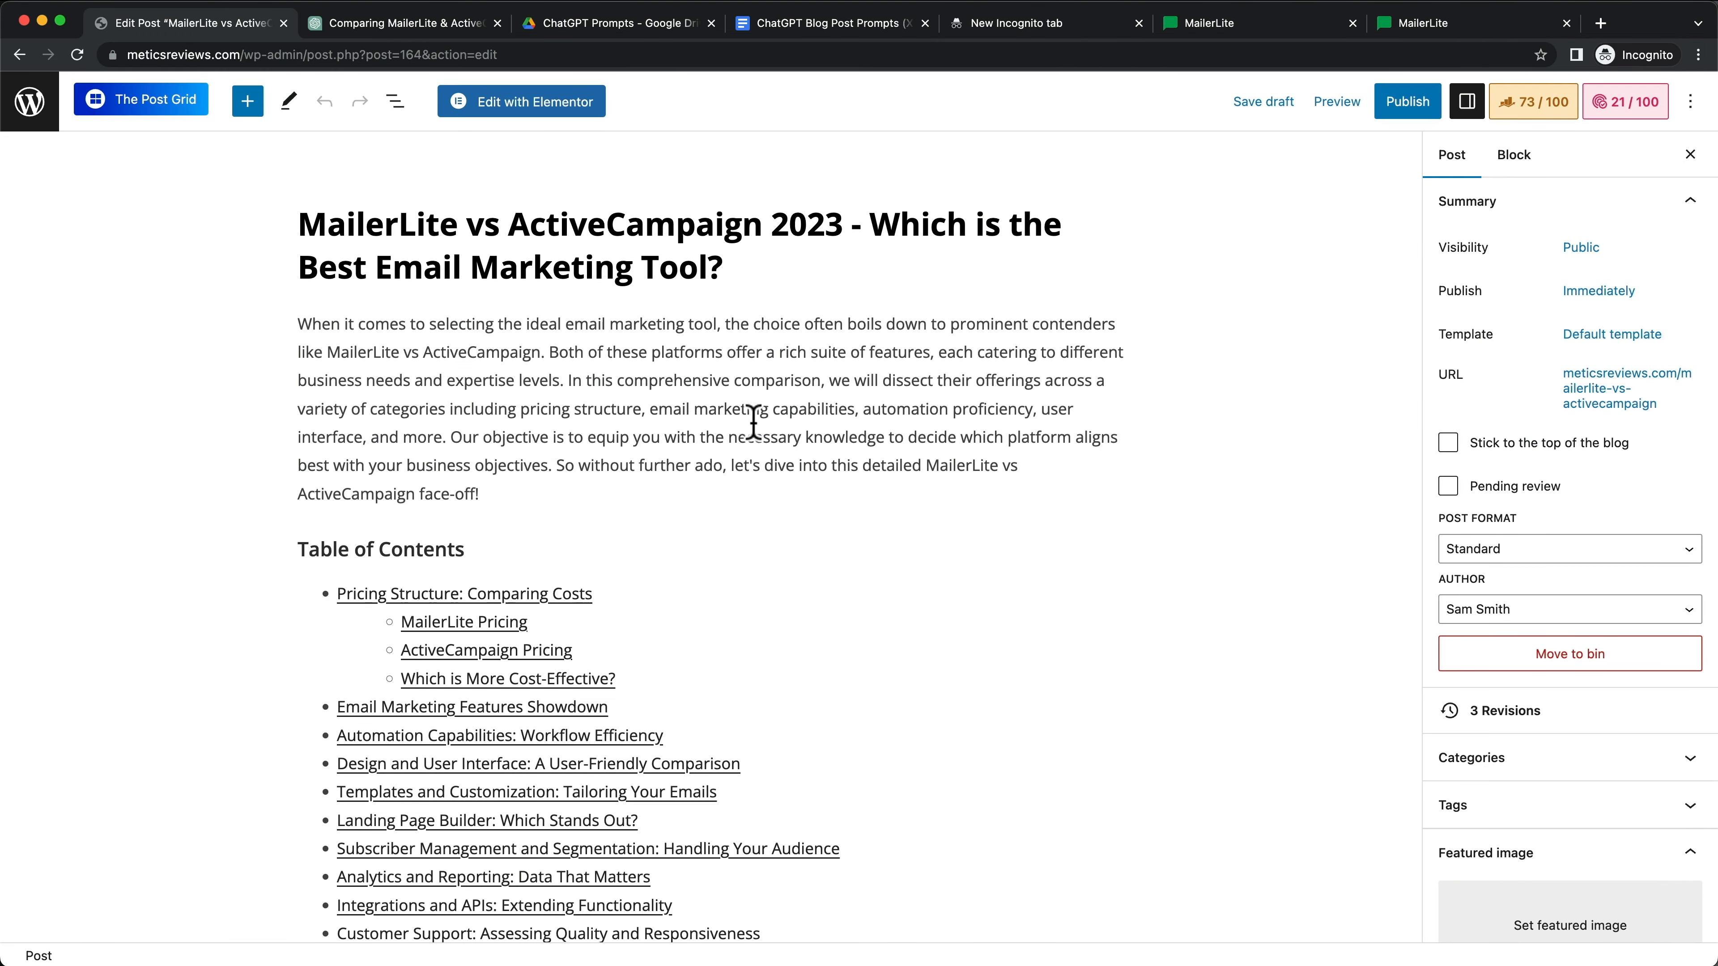
click(707, 436)
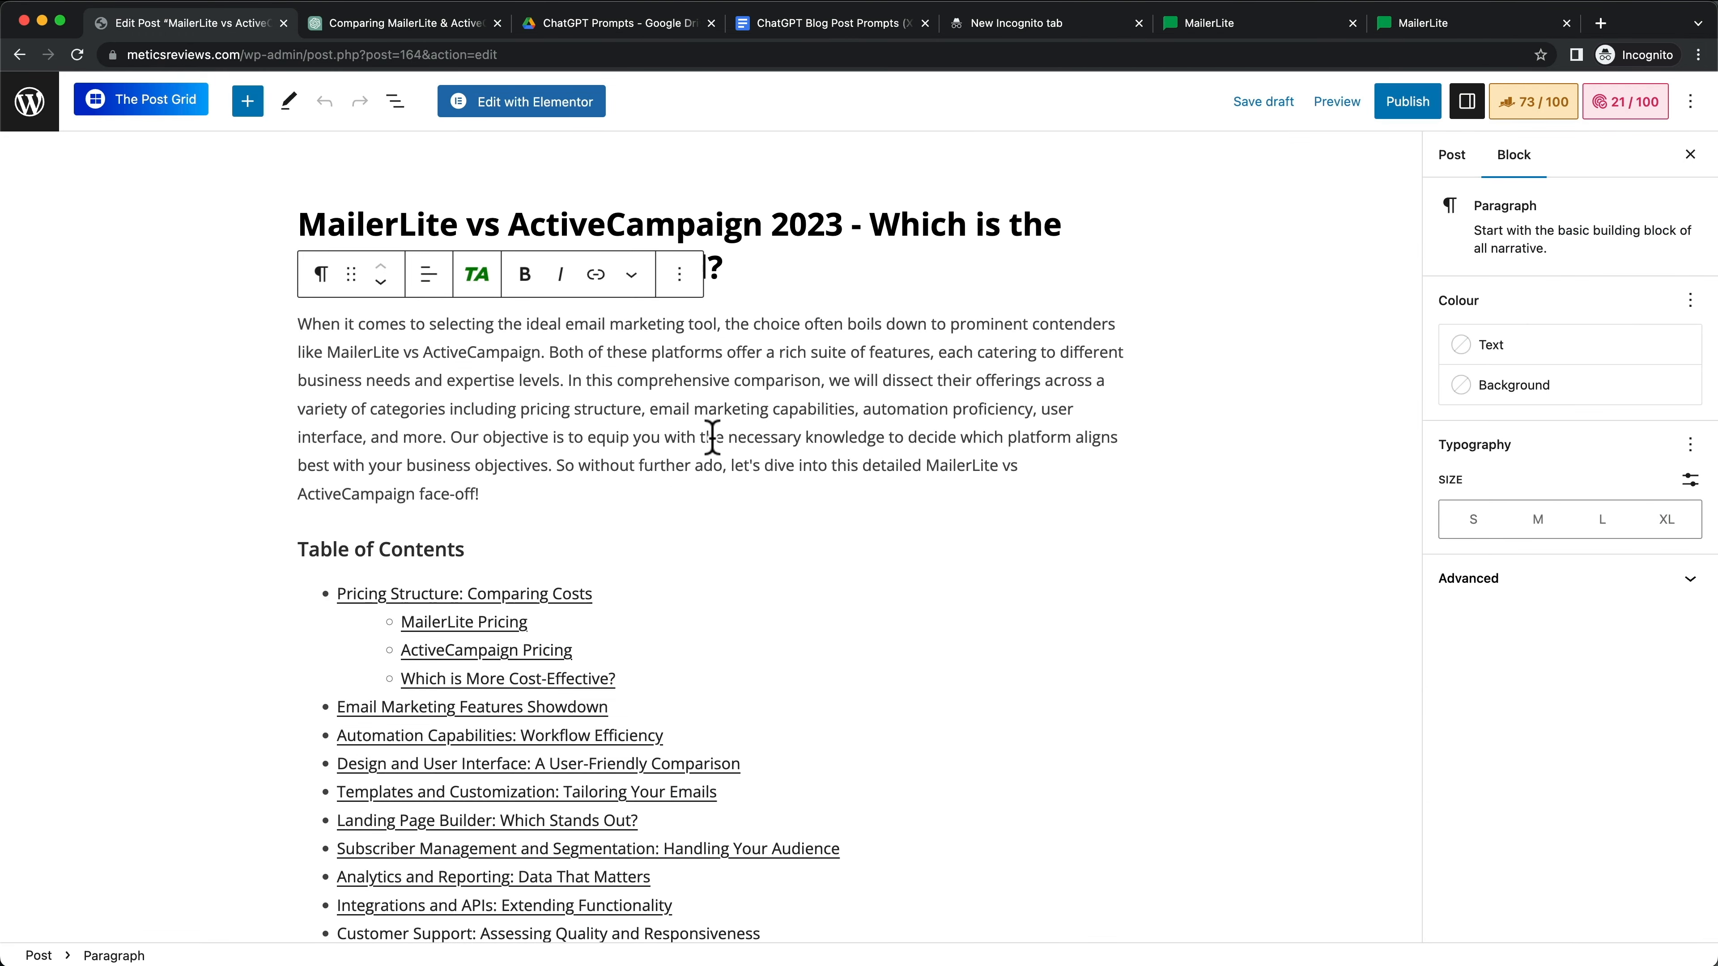
scroll(712, 436, down, 10)
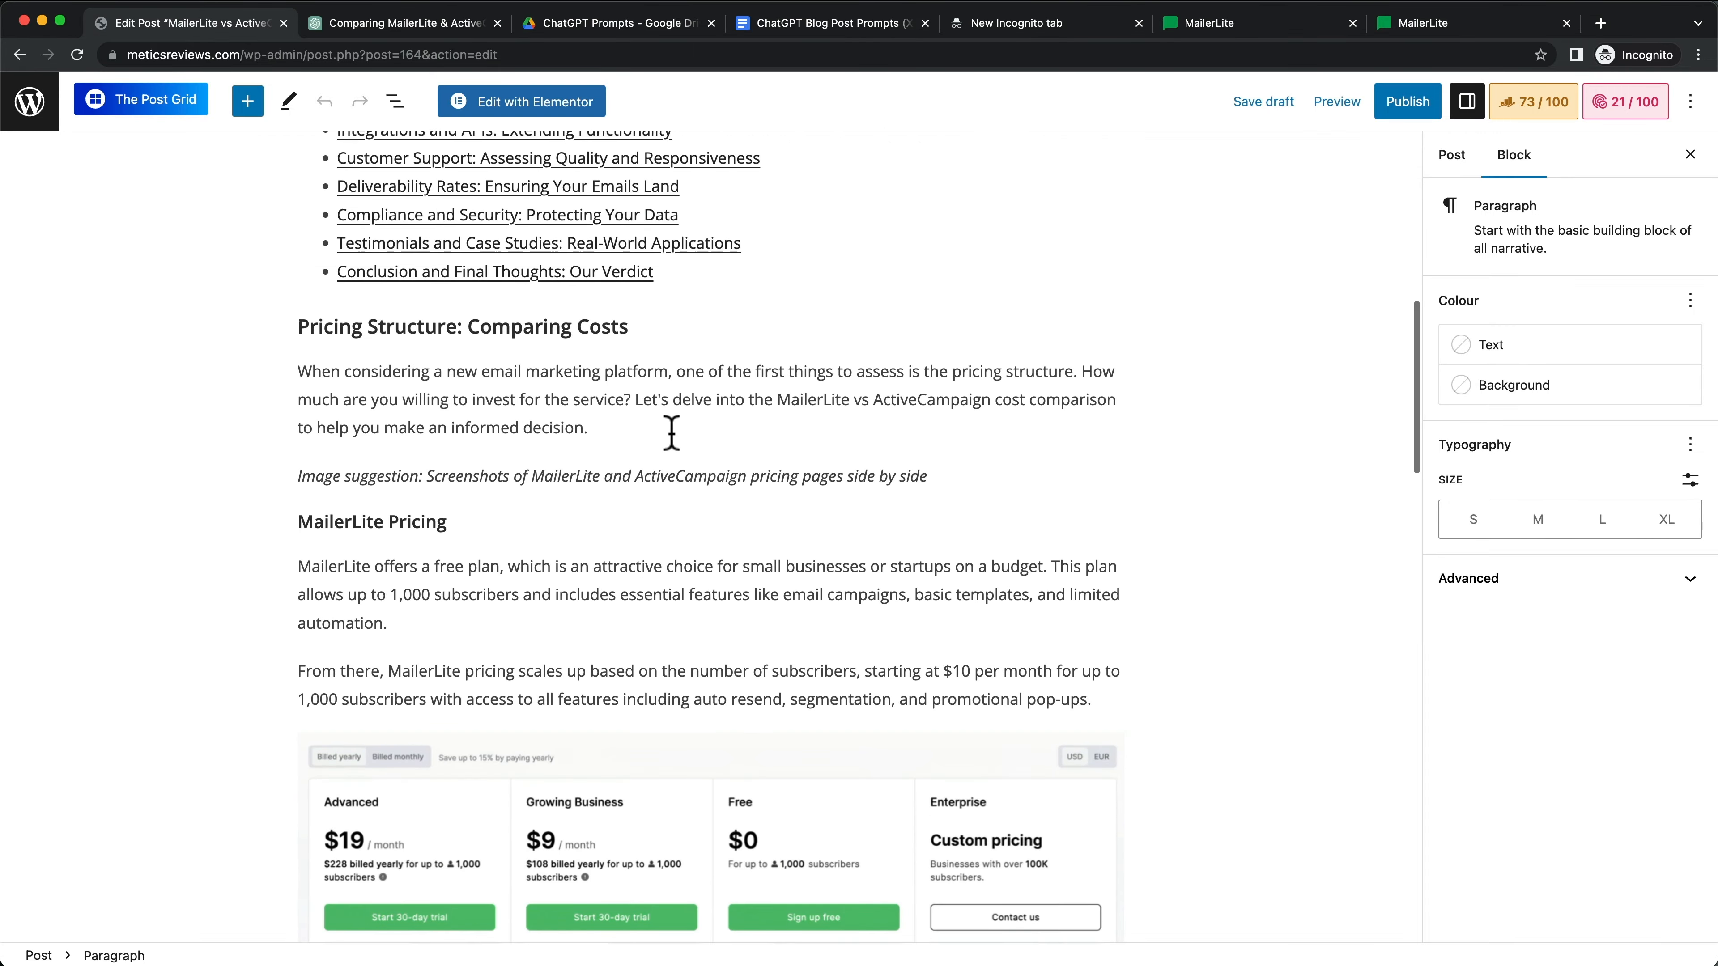
scroll(744, 434, up, 10)
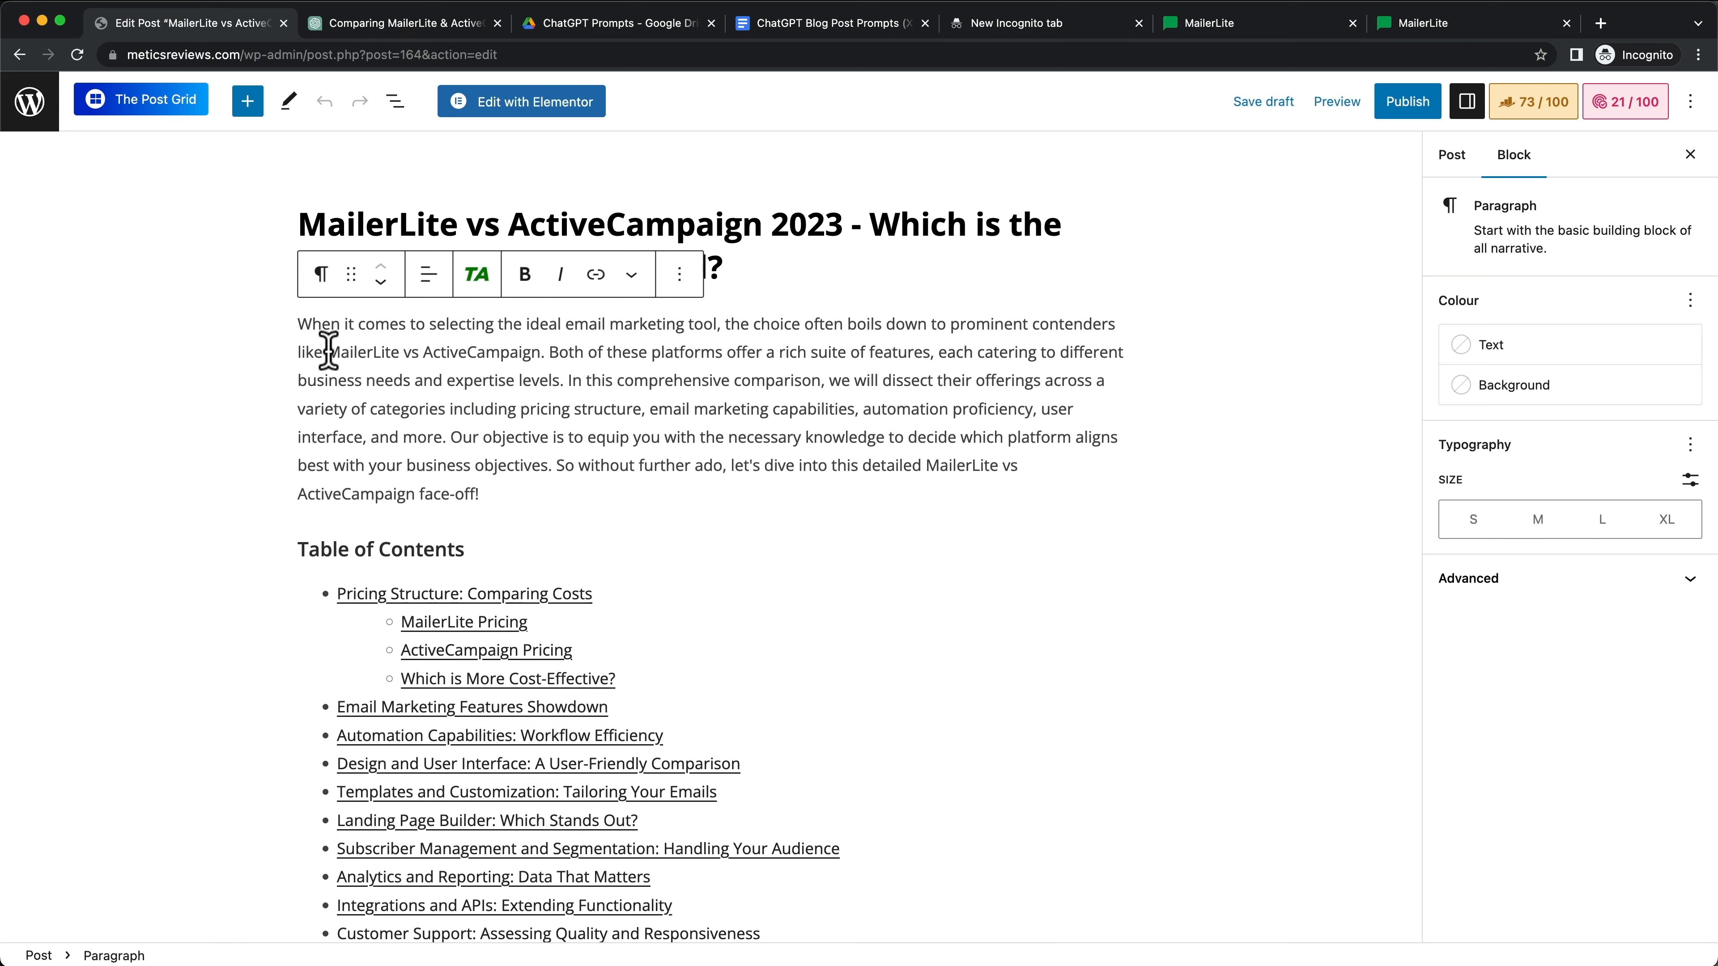
Step: Link the word "MailerLite" in the introduction to the copied cloaked URL, set to nofollow and to open in a new tab
drag(329, 351, 399, 353)
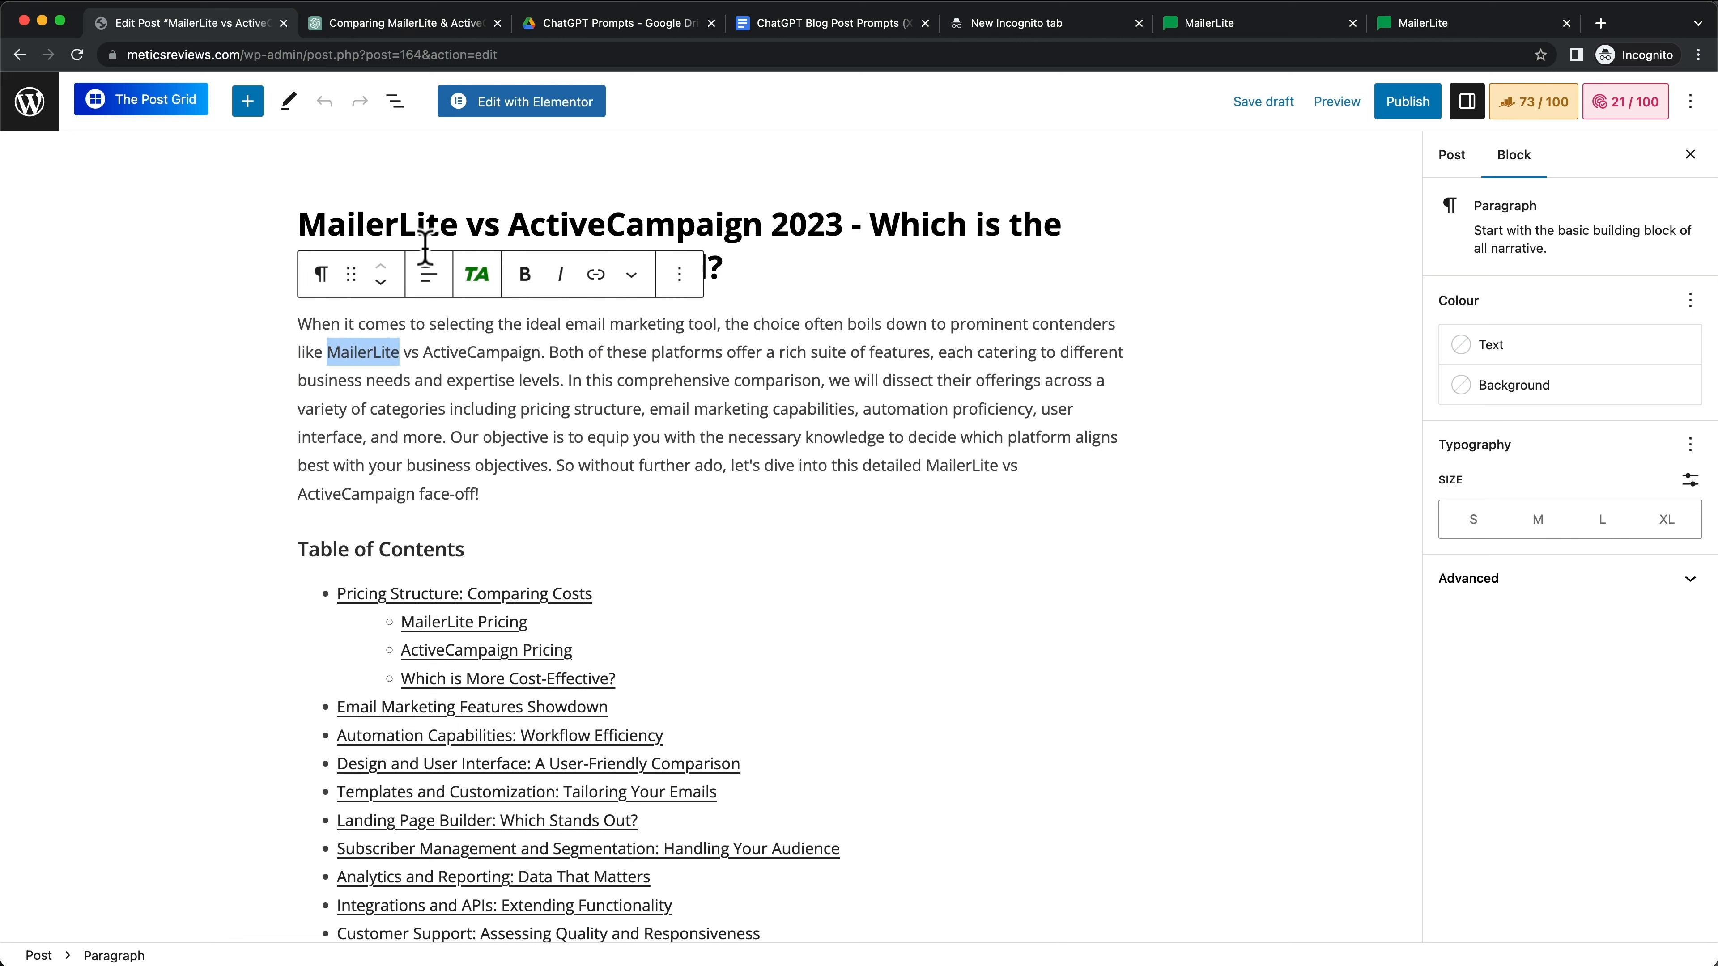
click(595, 274)
key(super+v)
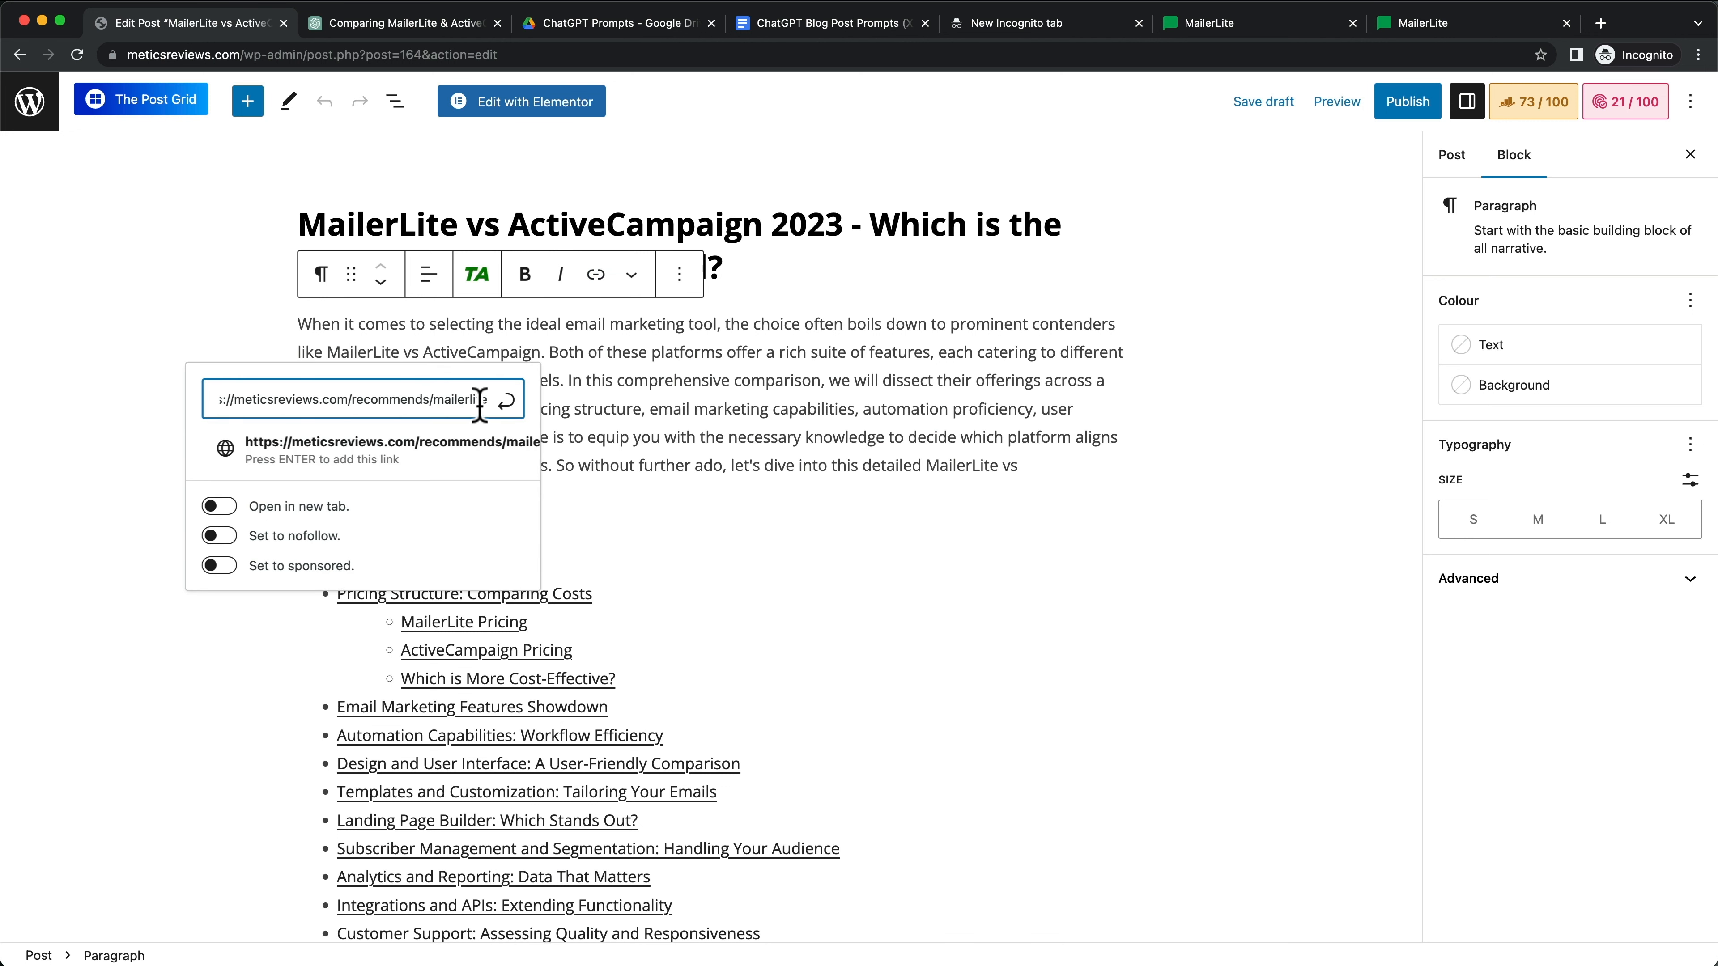
scroll(420, 515, down, 1)
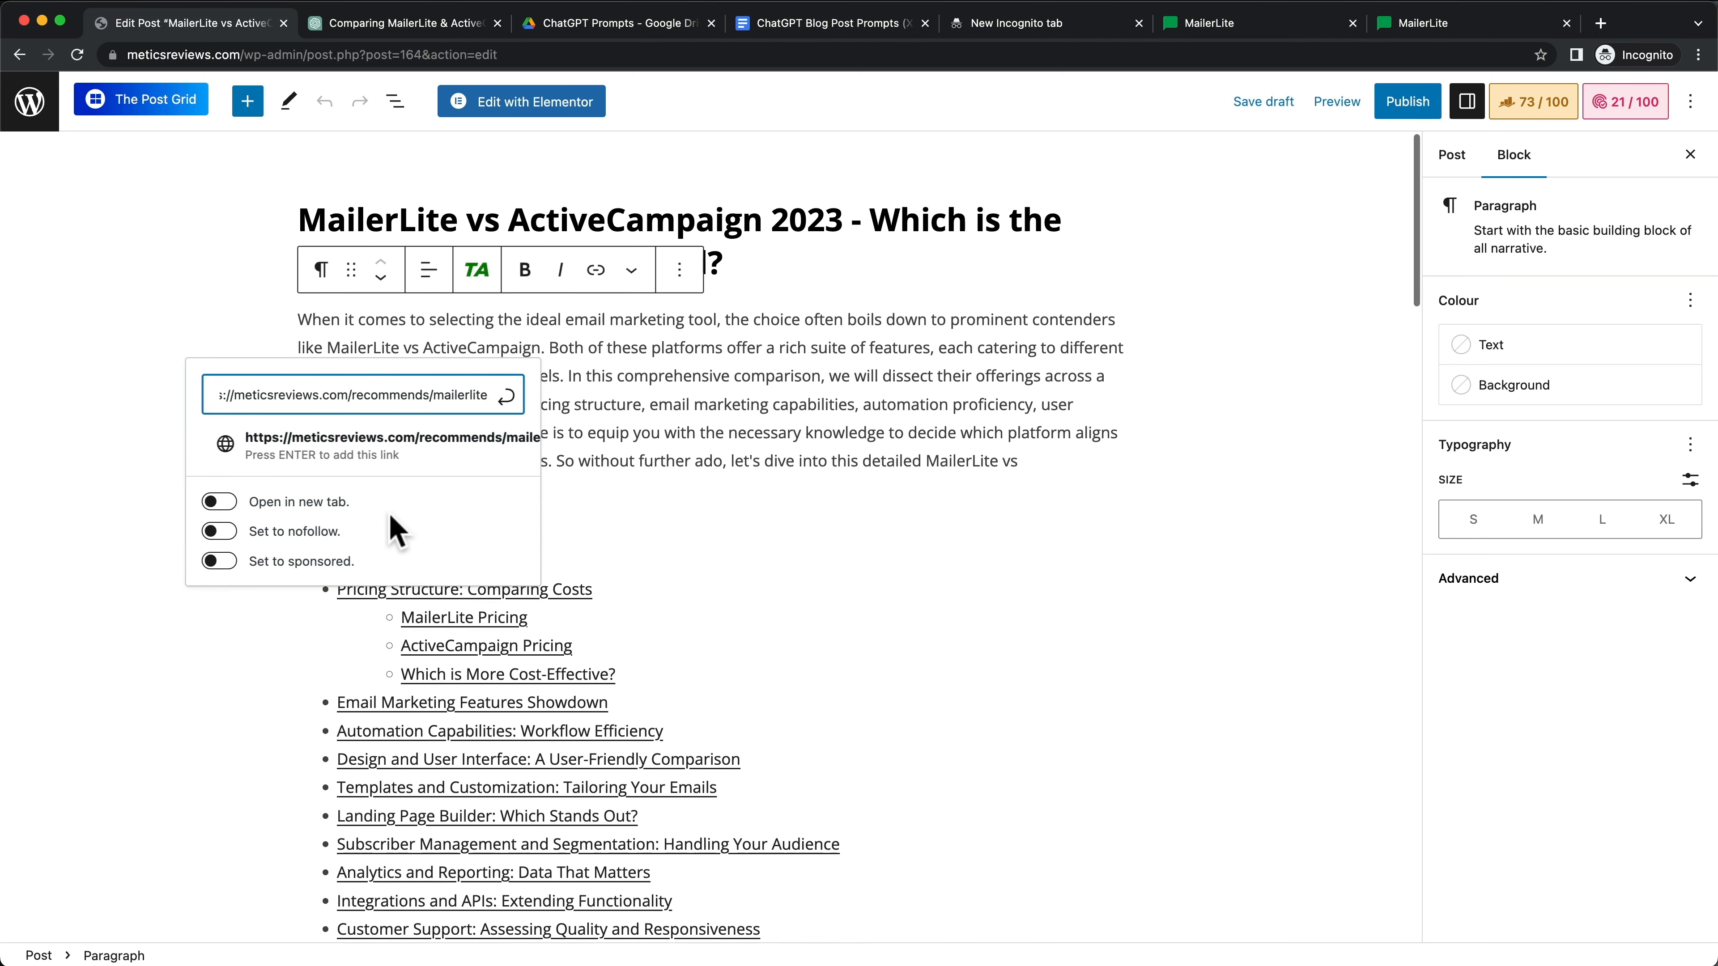
click(220, 532)
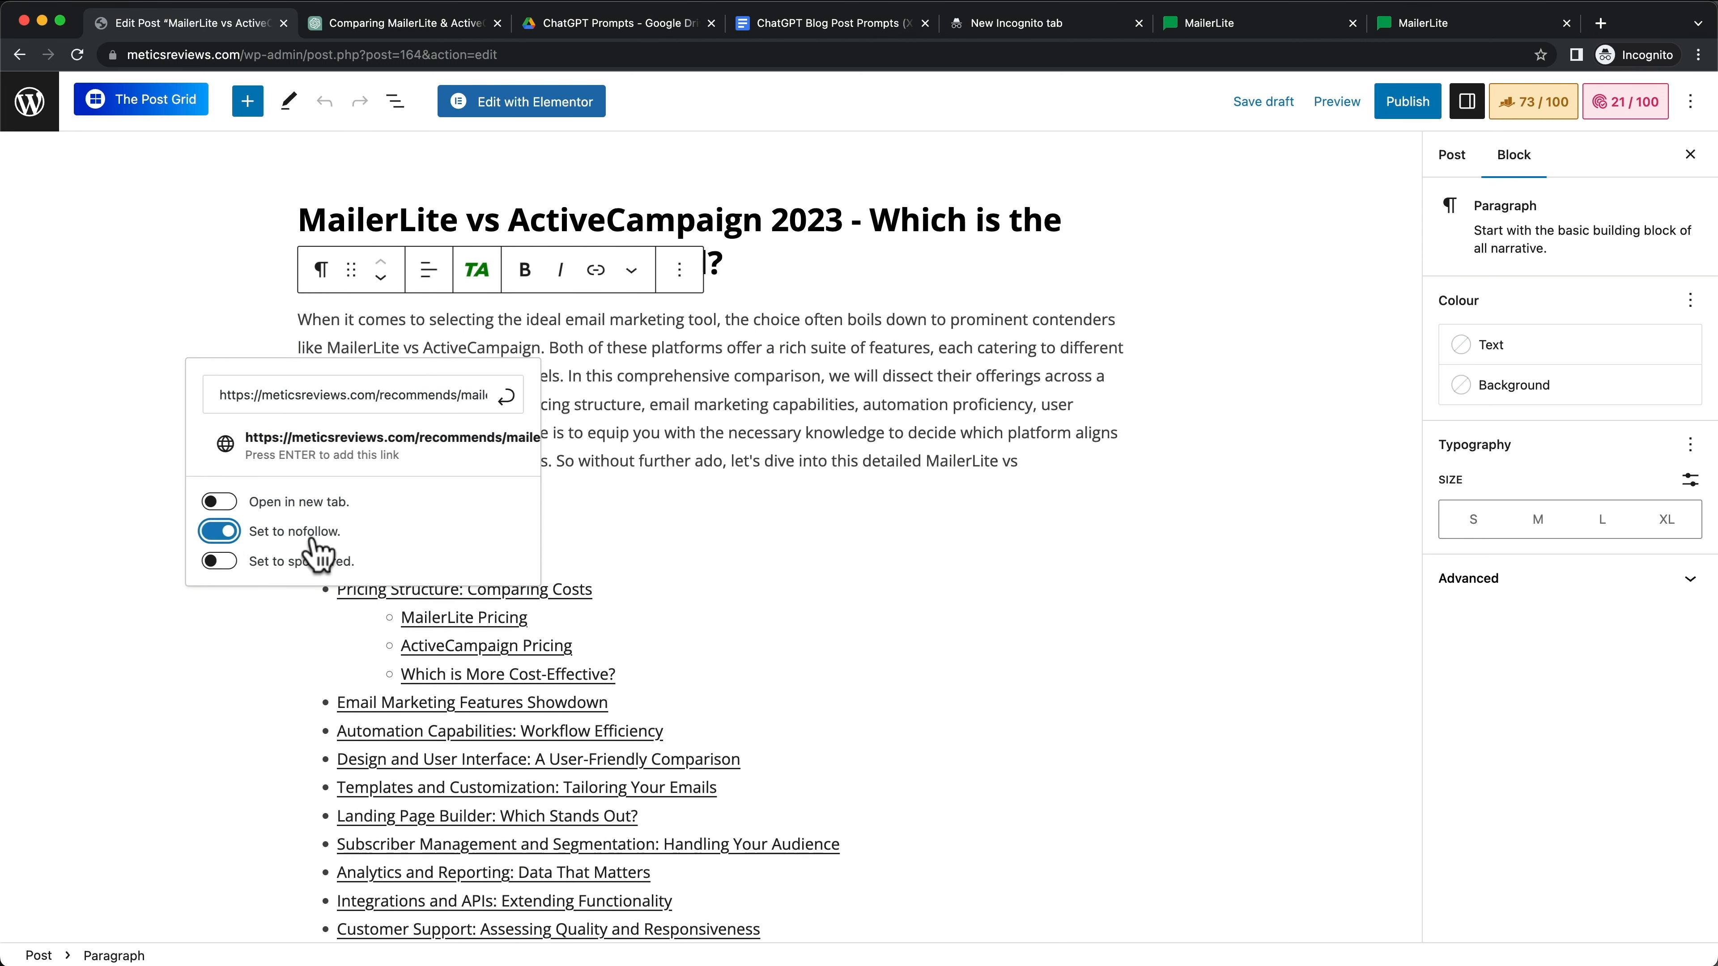
scroll(221, 507, down, 1)
click(220, 502)
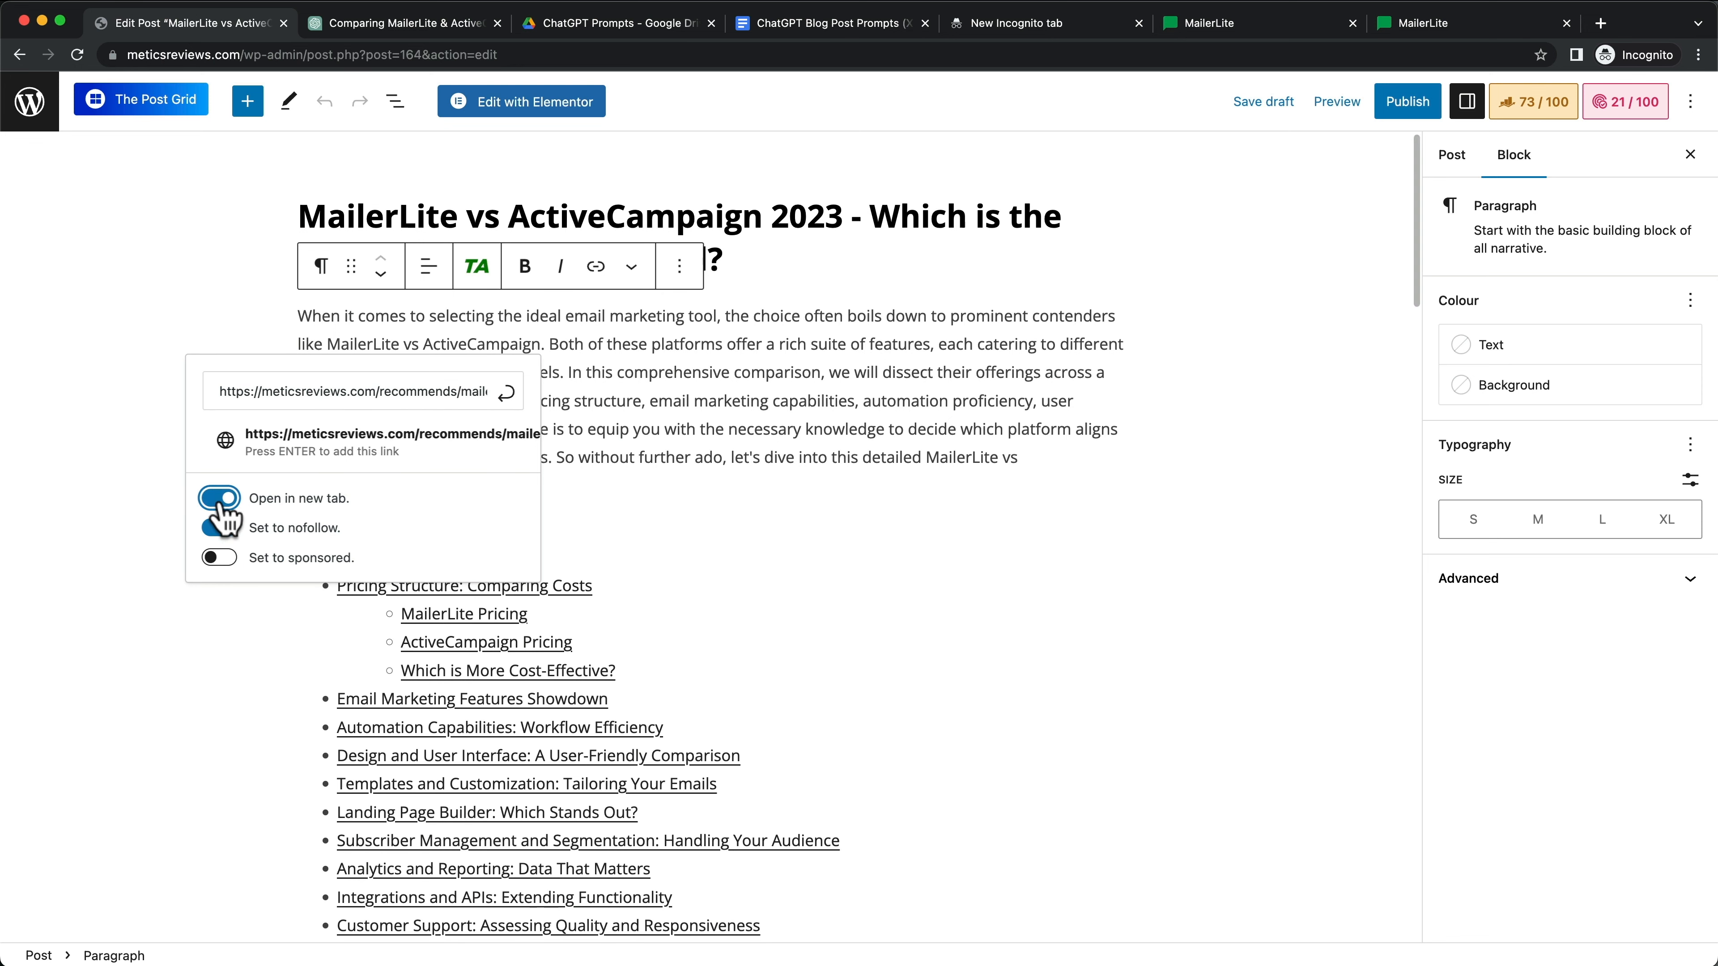
click(507, 396)
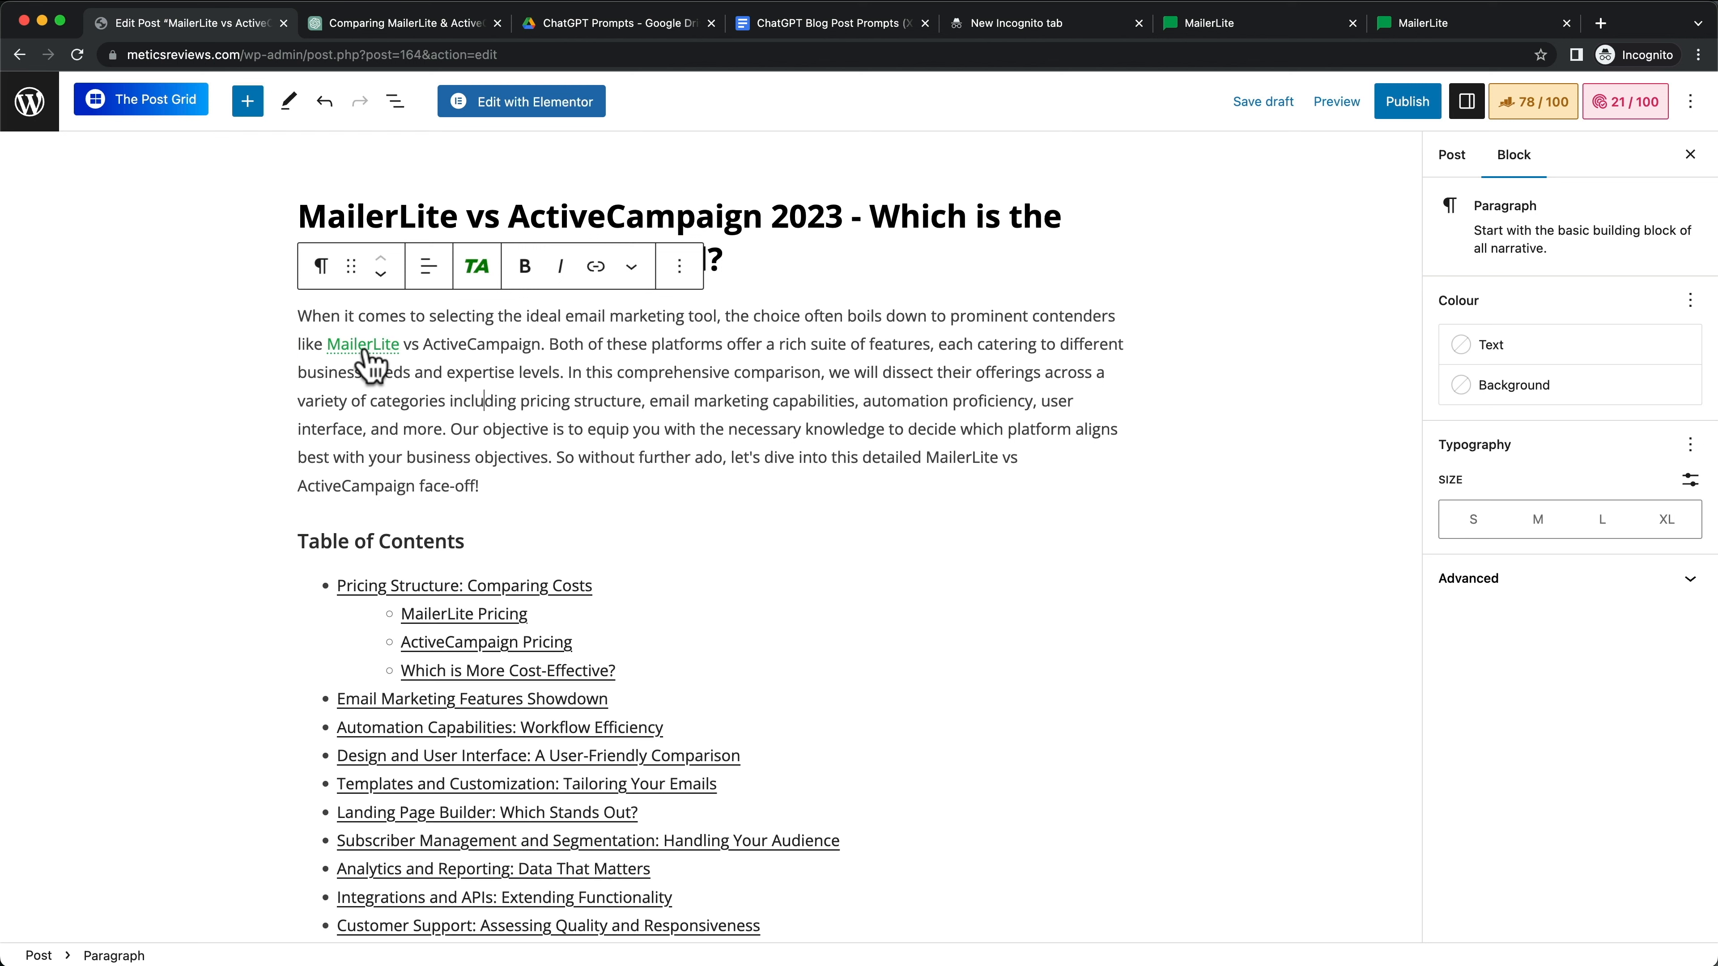
scroll(462, 354, up, 1)
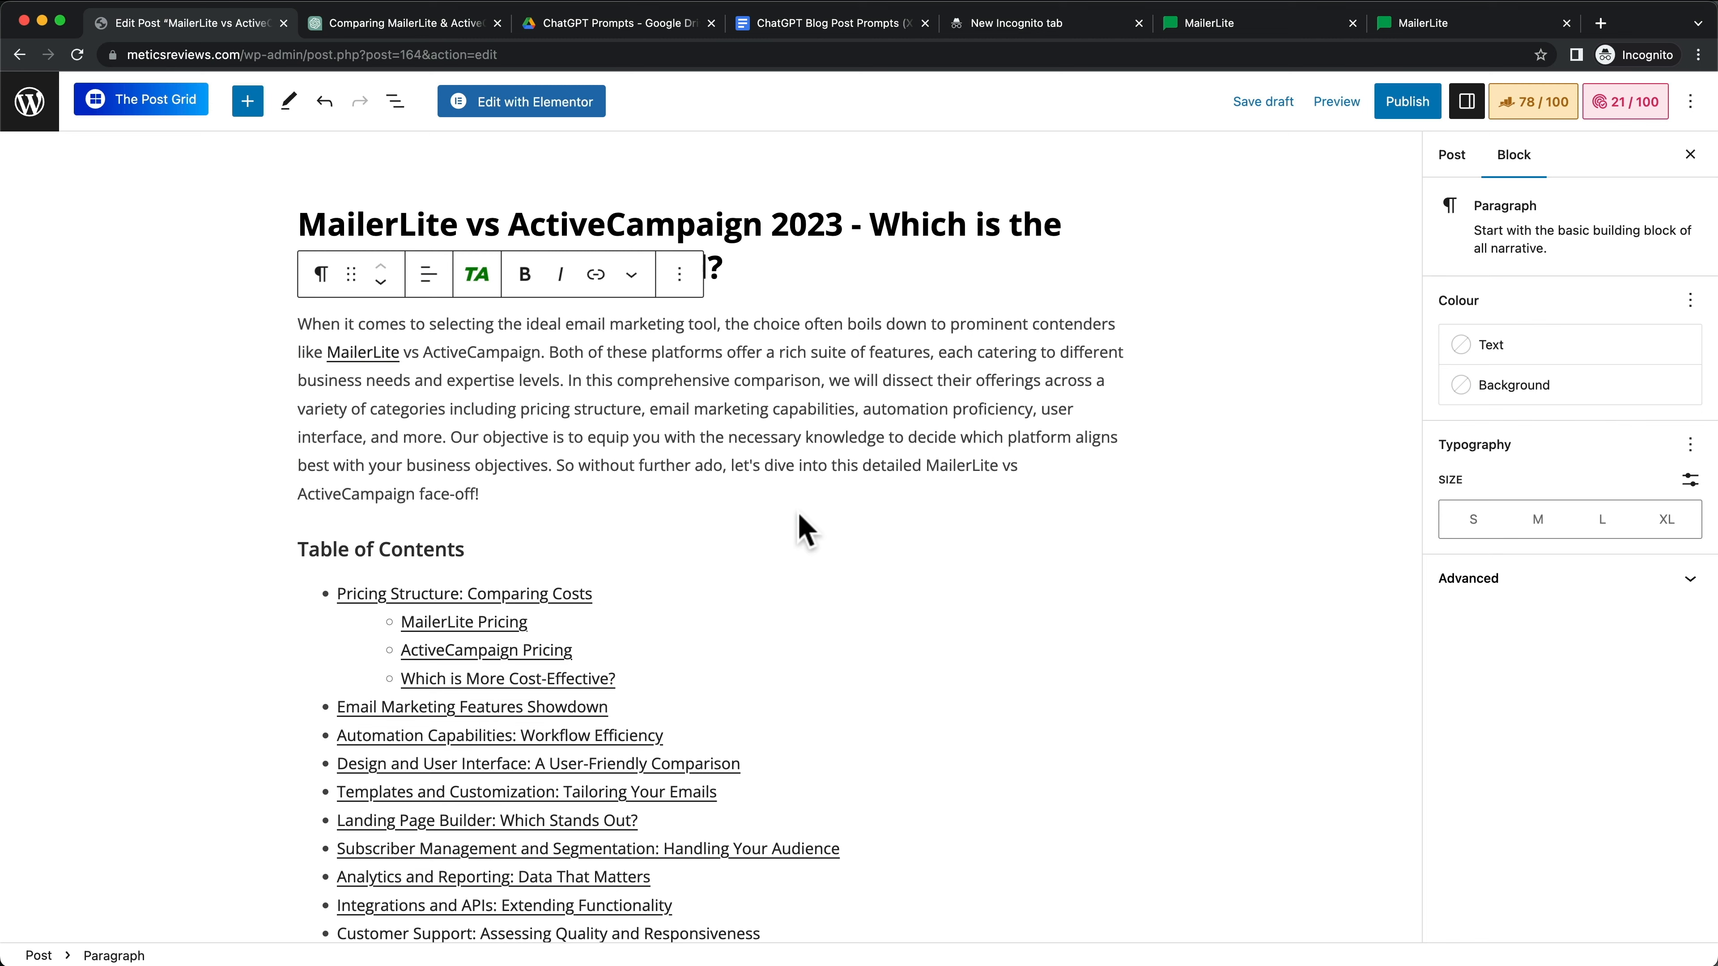
Step: Insert a Buttons block below the last paragraph of the post's conclusion
scroll(800, 517, down, 11)
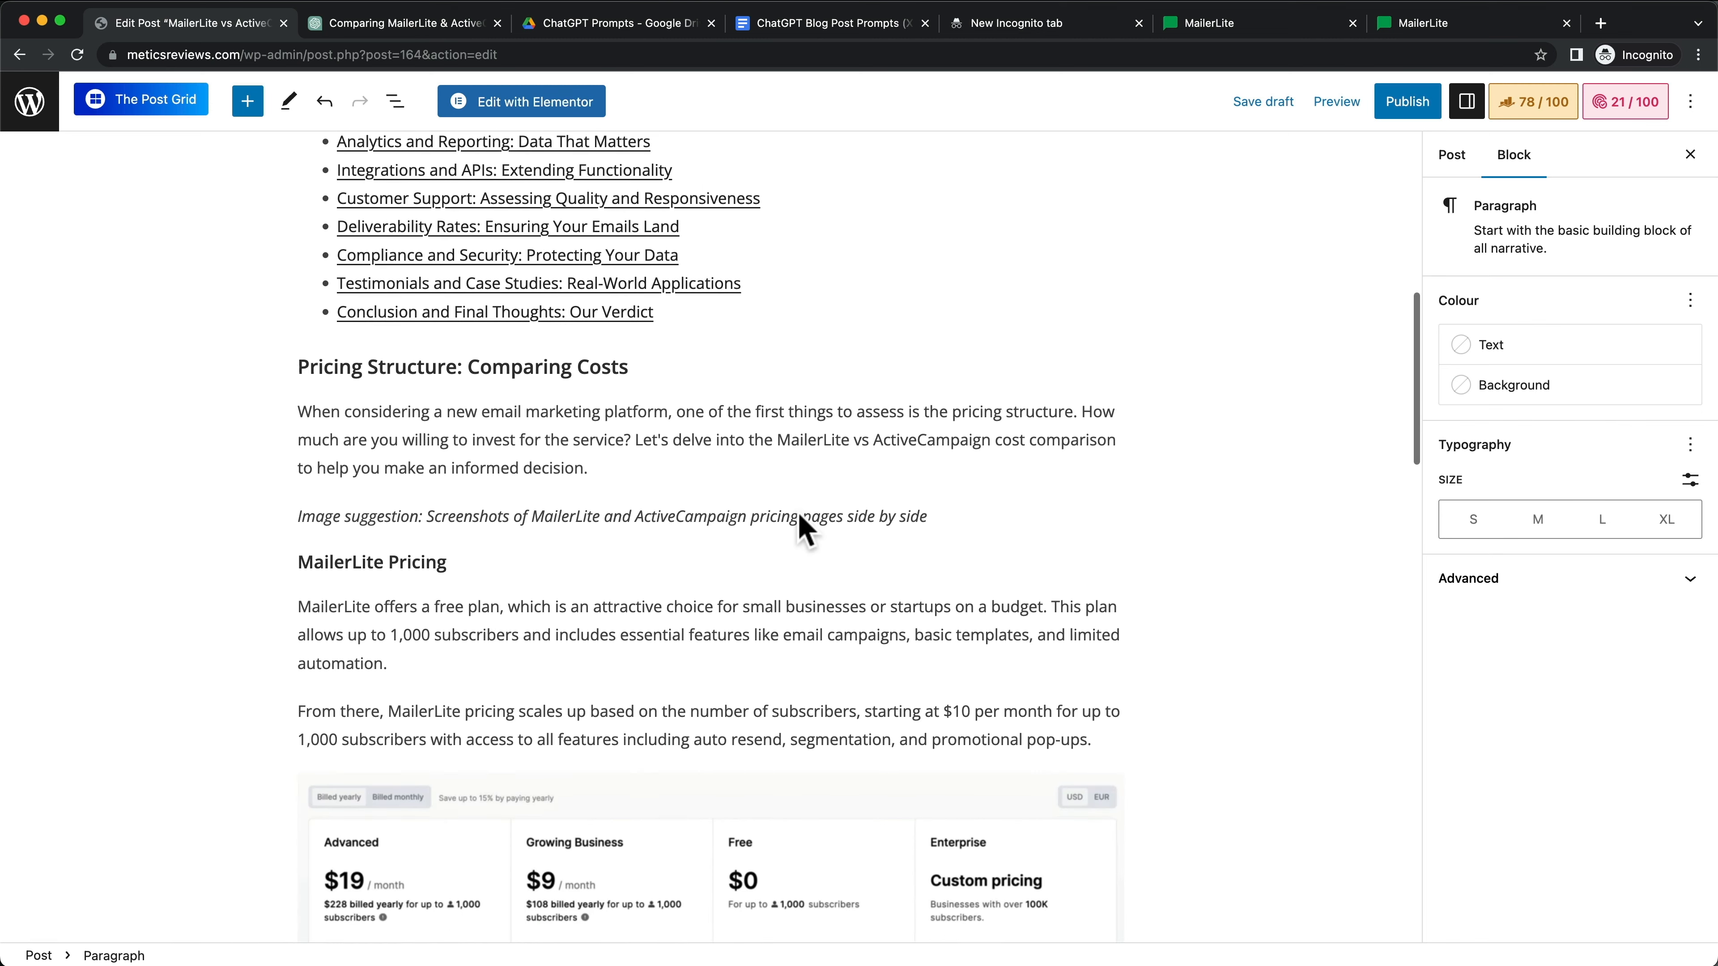
scroll(805, 531, down, 11)
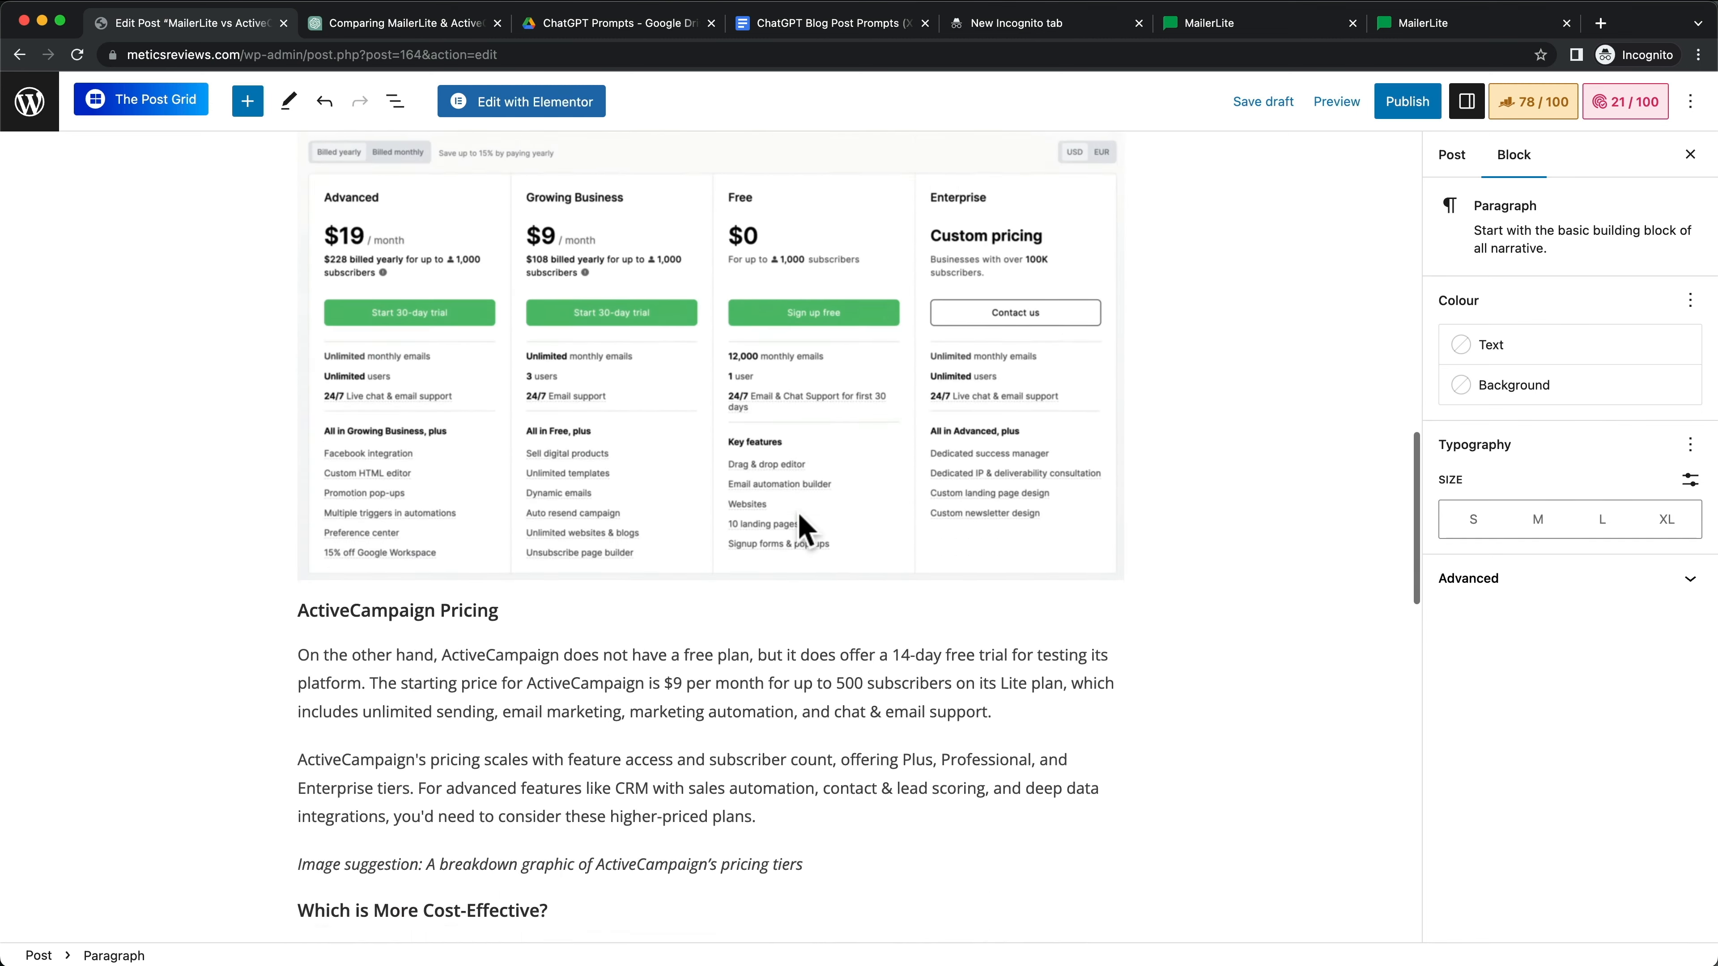
scroll(800, 528, down, 20)
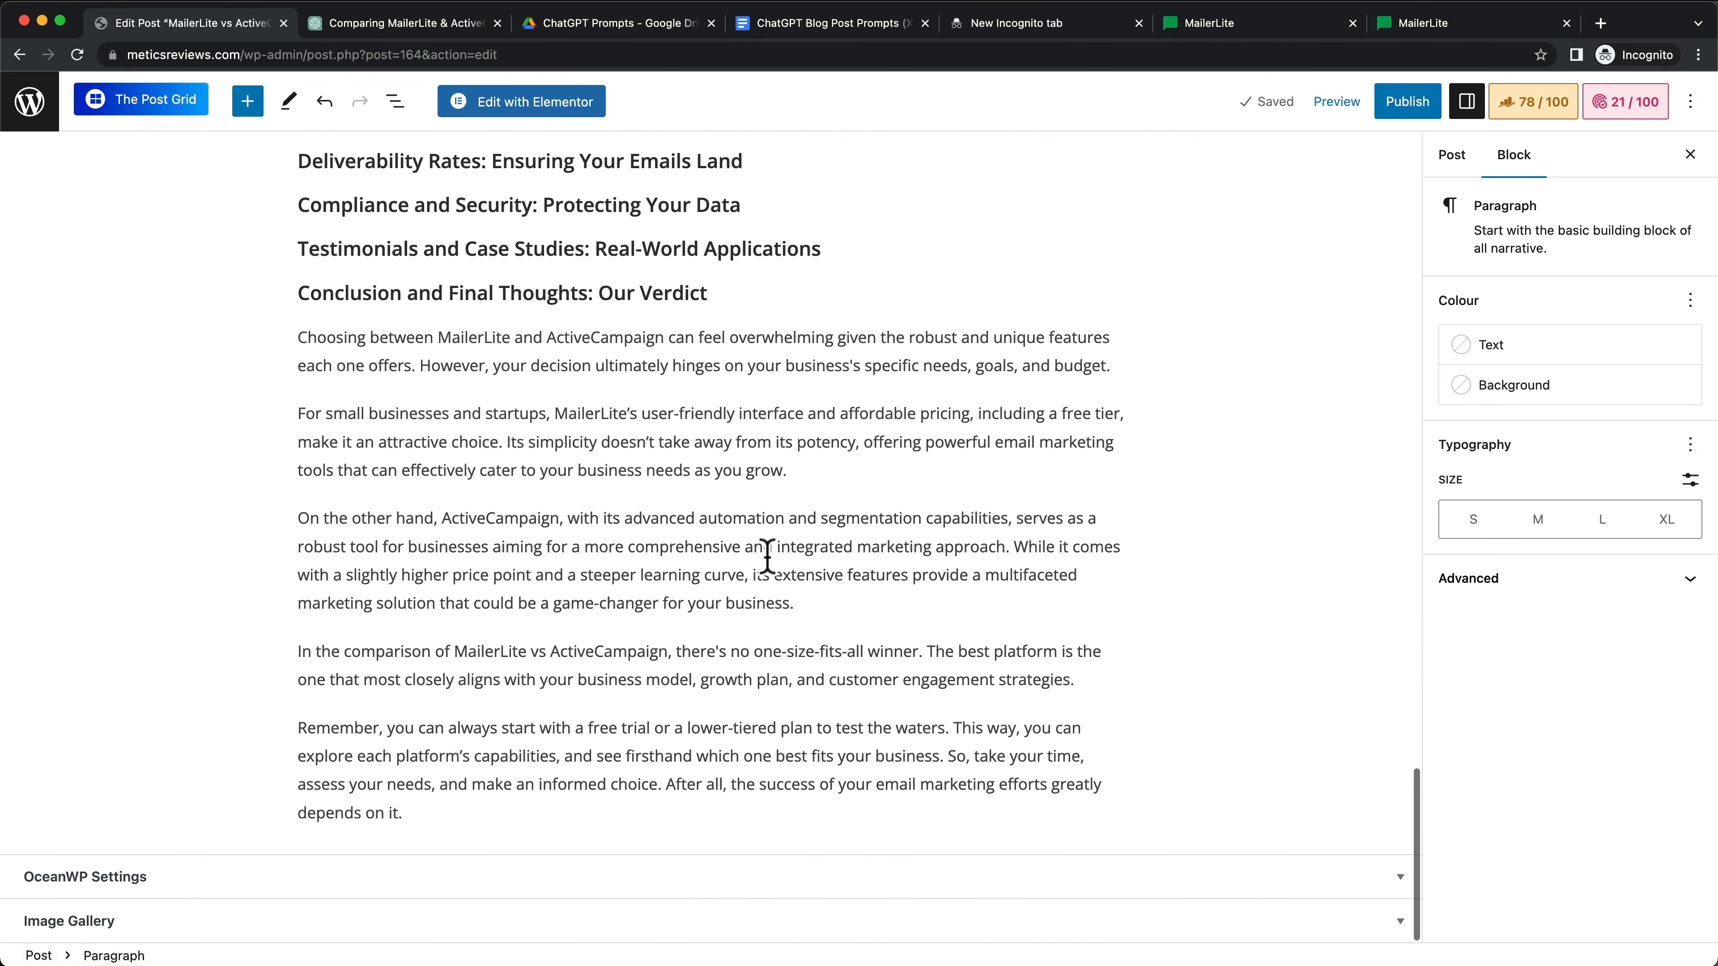
click(460, 817)
key(Return)
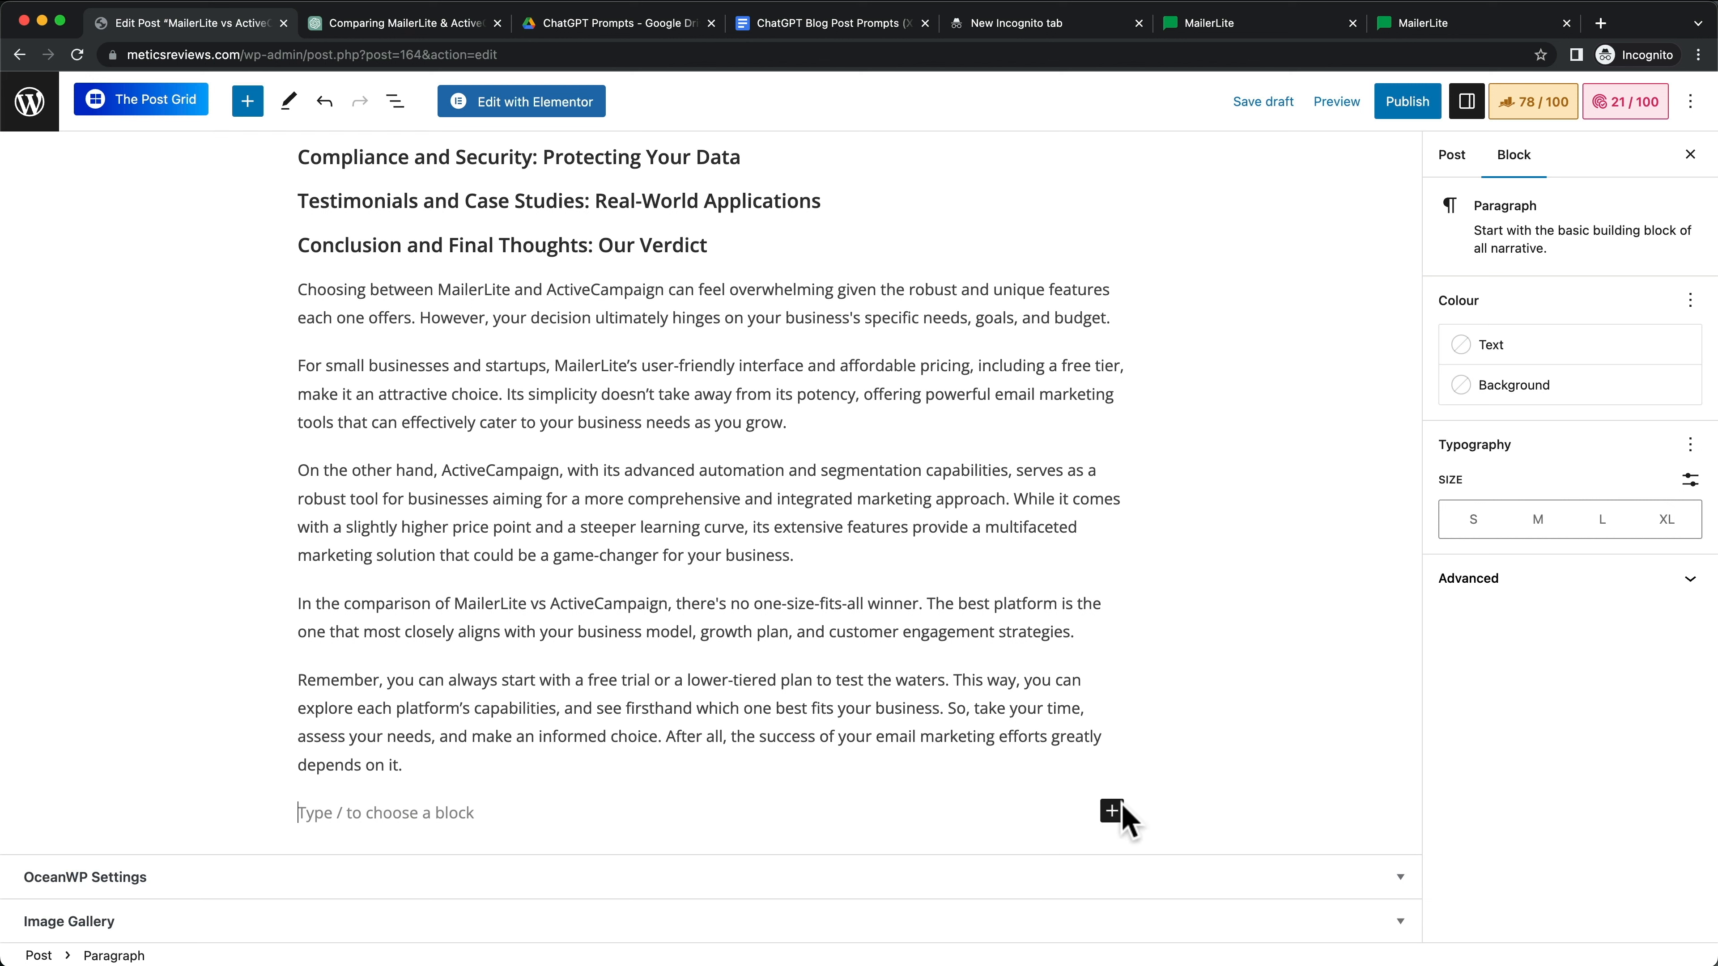
click(1112, 812)
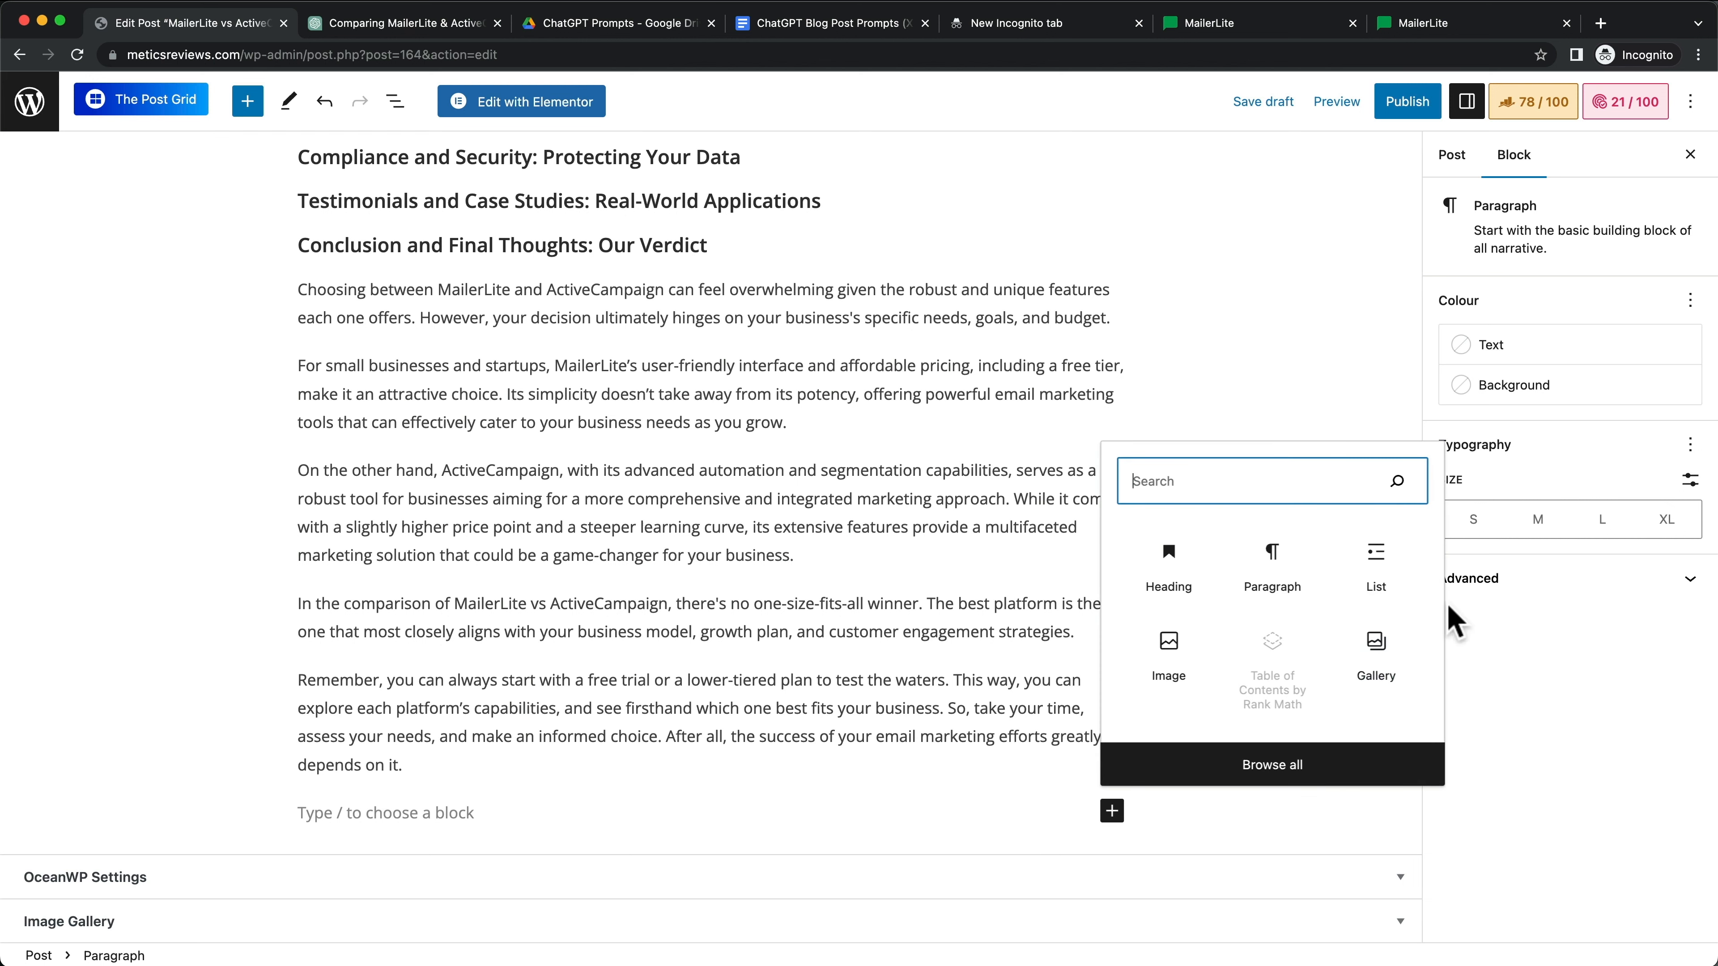
text(btu)
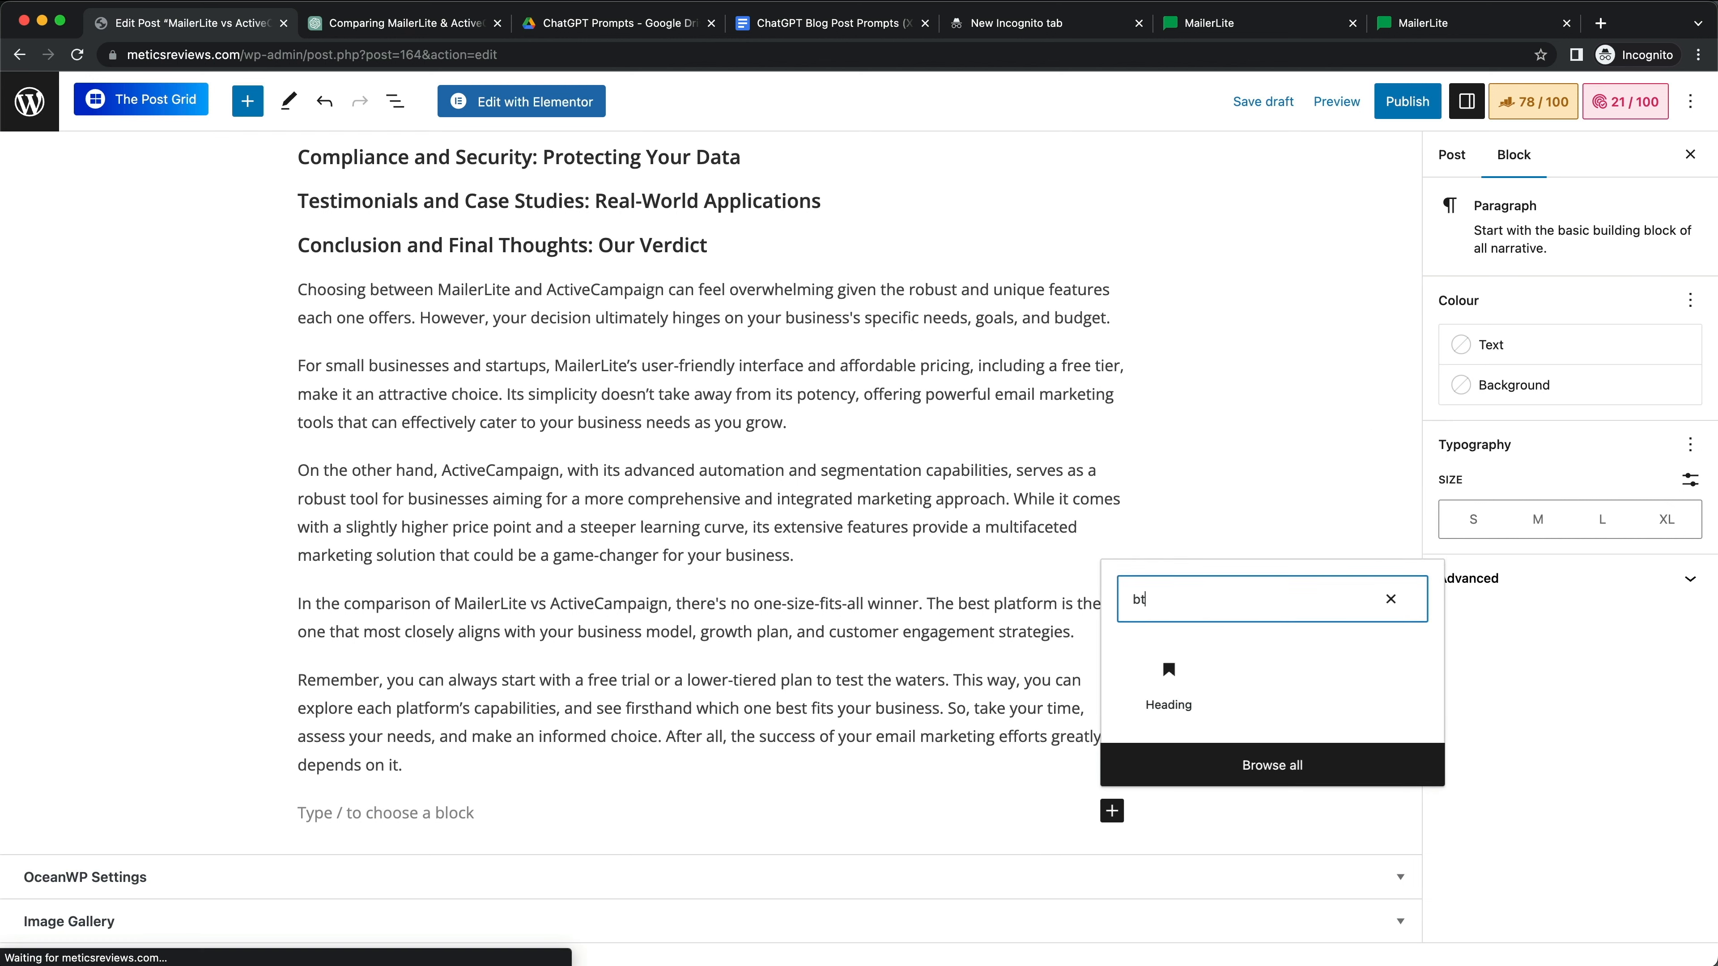
key(BackSpace)
key(BackSpace)
text(utton)
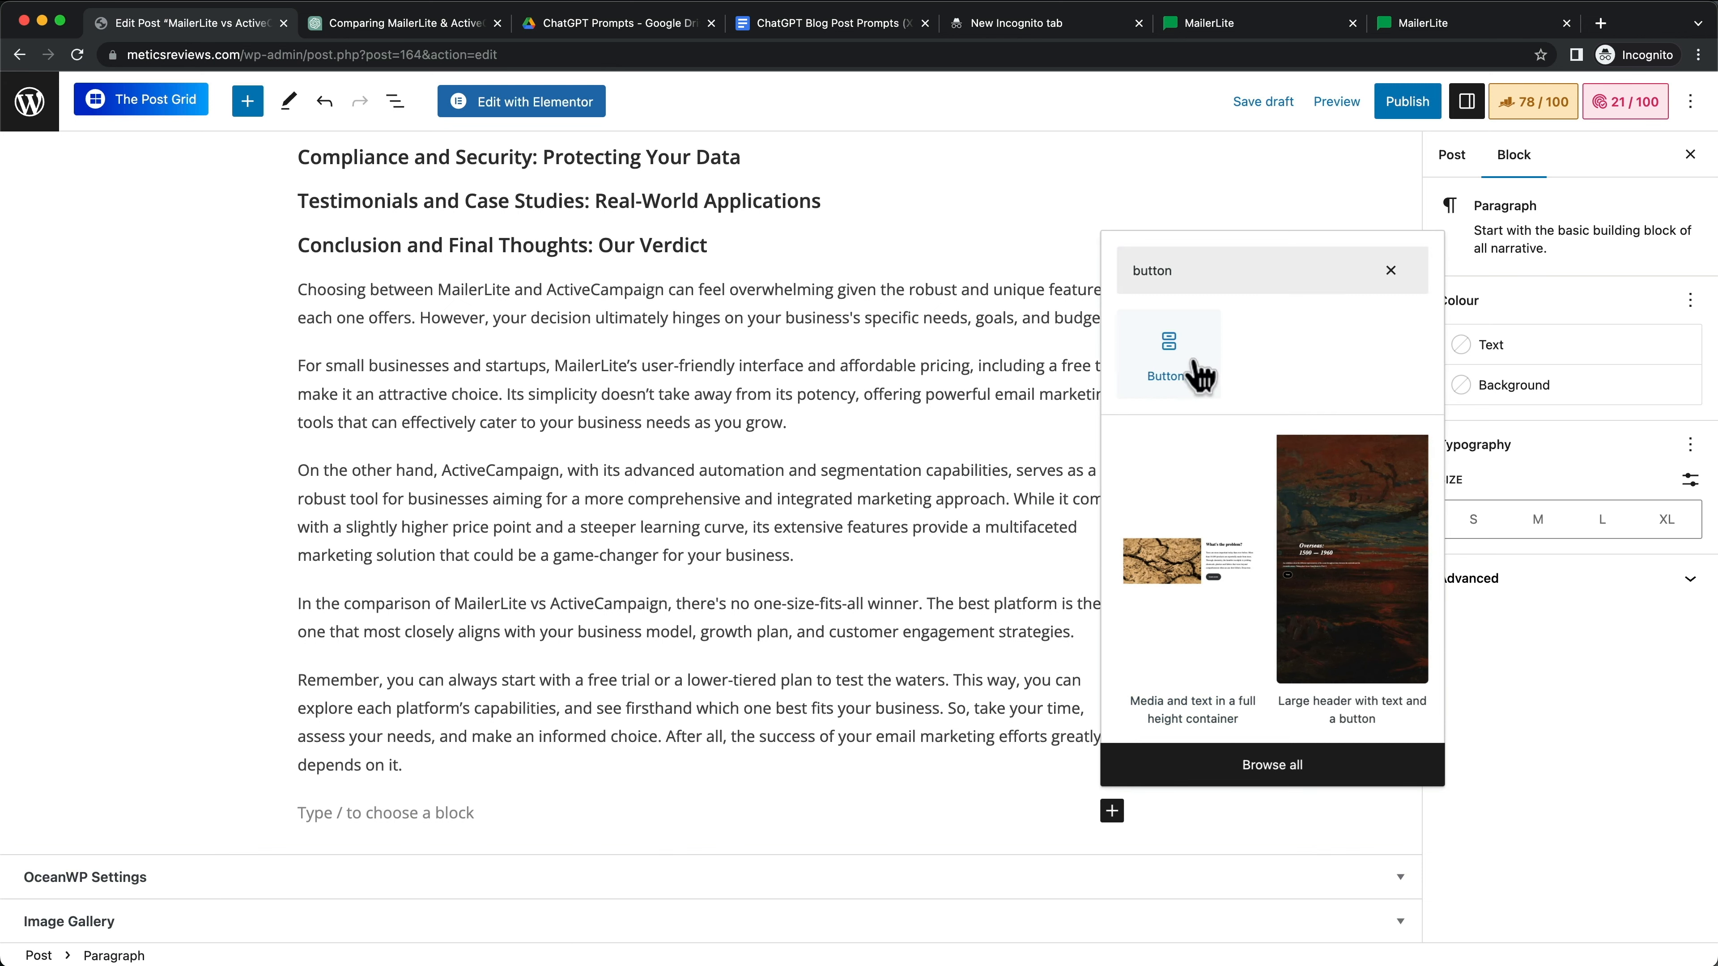
click(1177, 362)
text(Mail)
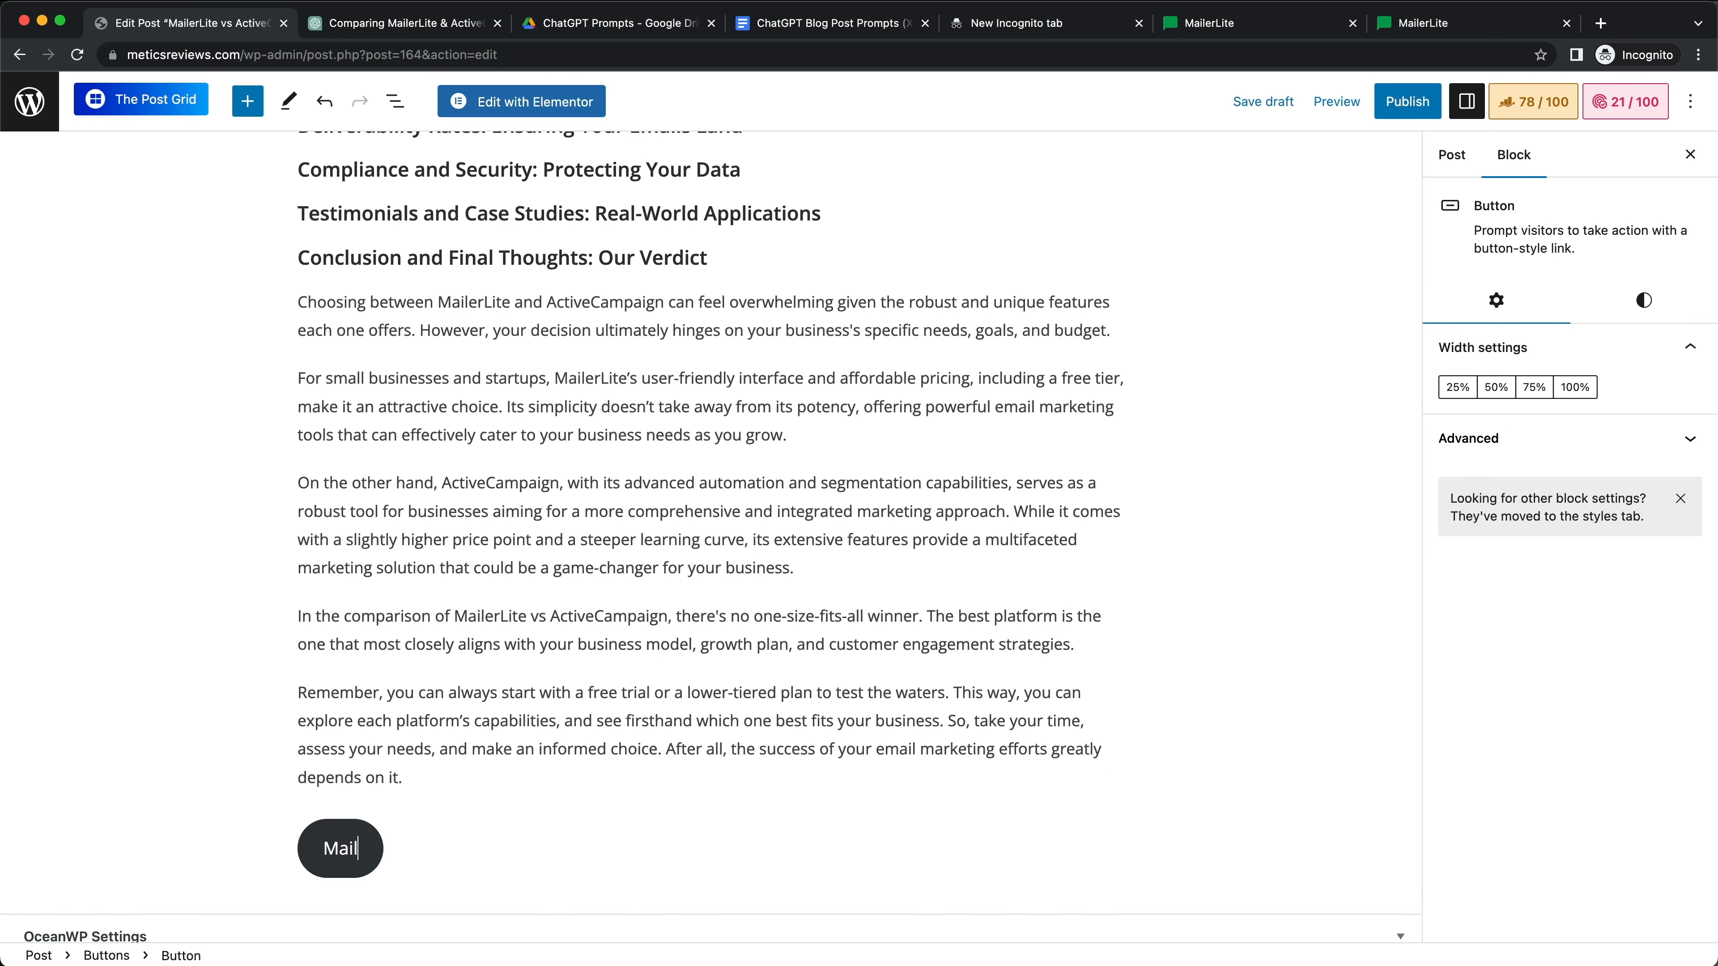
key(BackSpace)
text(Try Mailerlite)
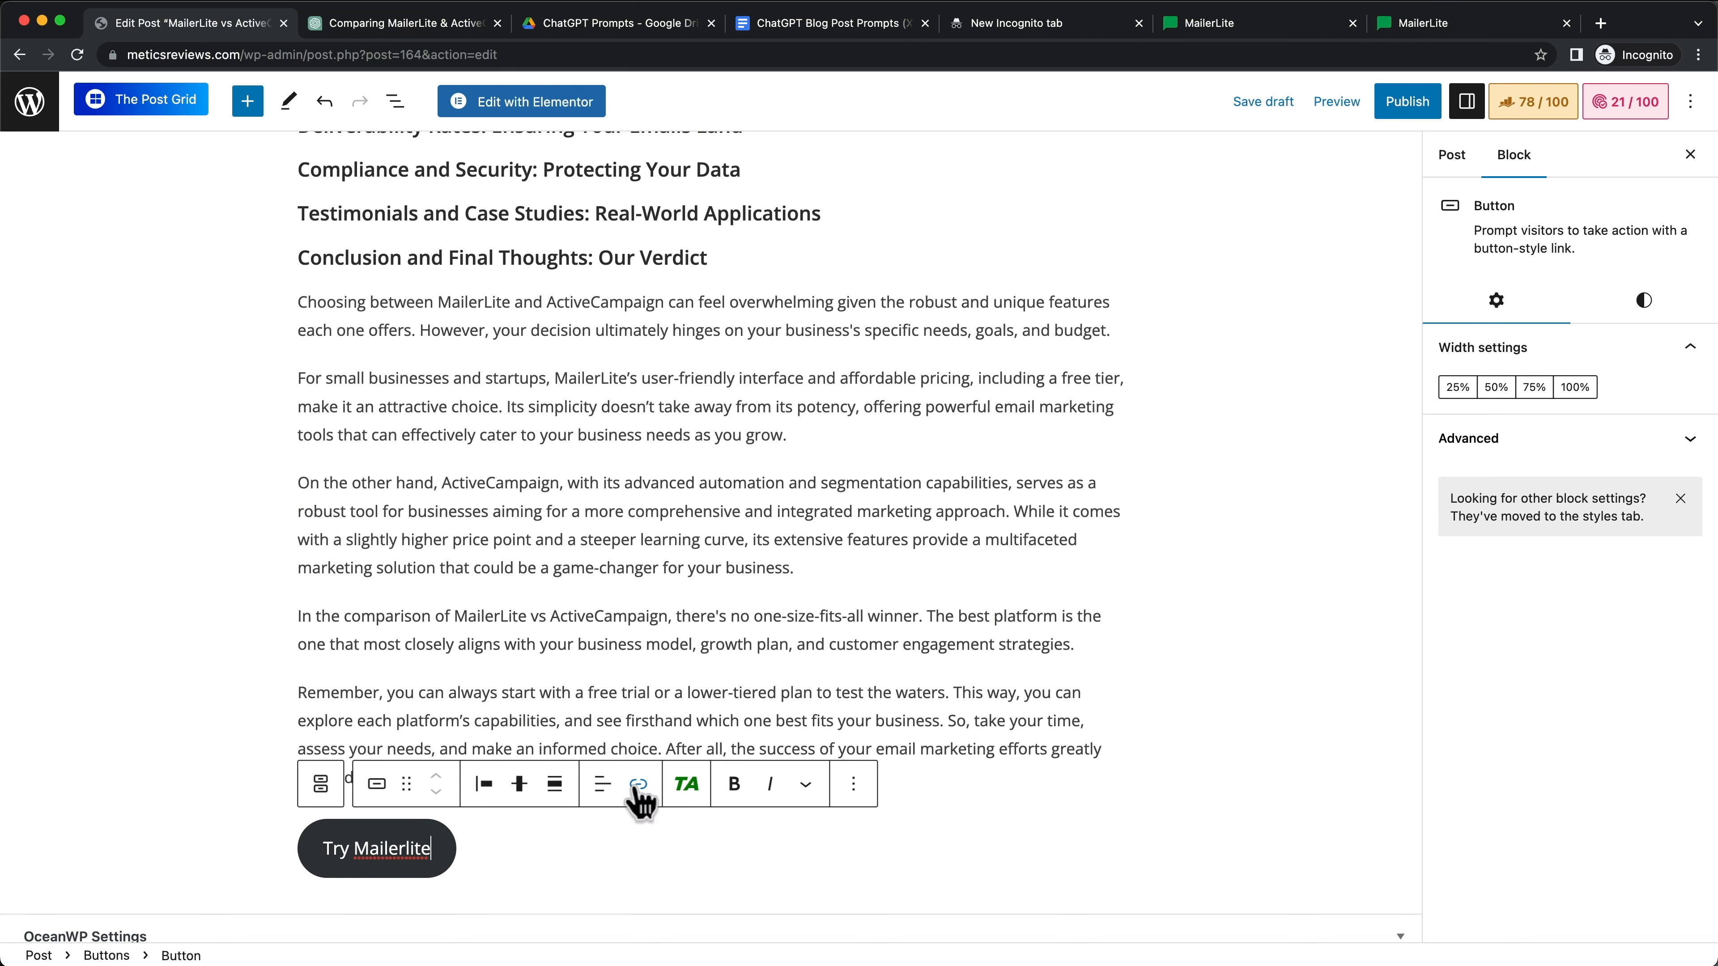
click(639, 785)
key(super+v)
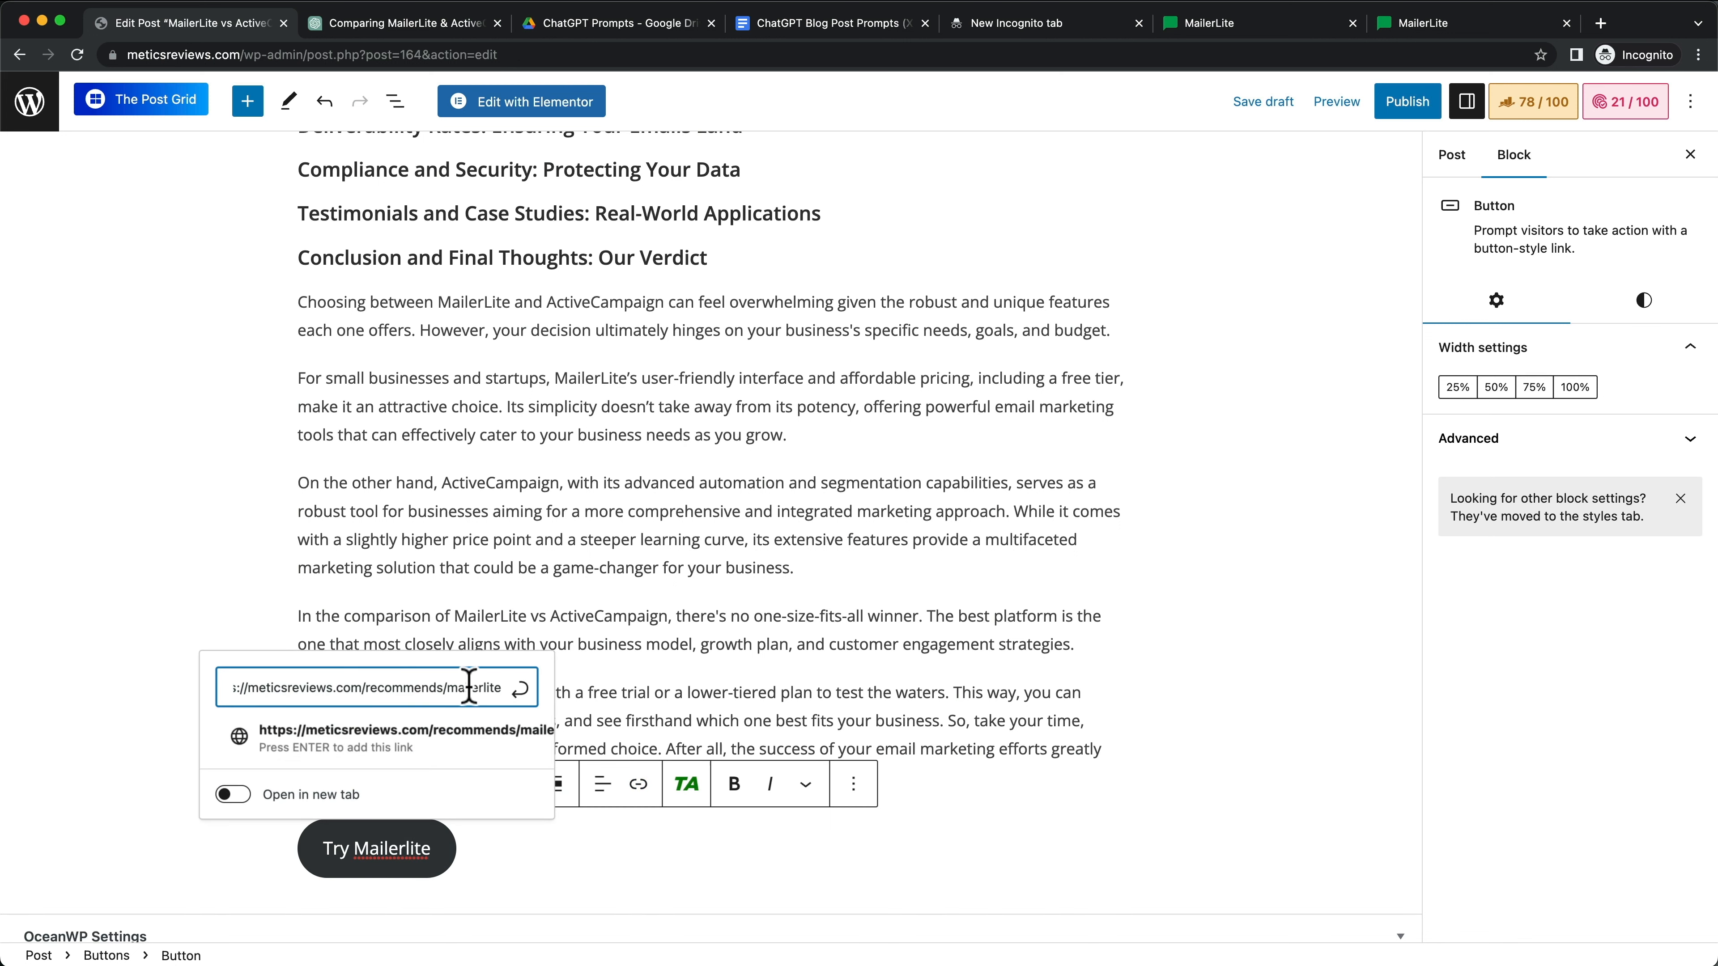
click(522, 698)
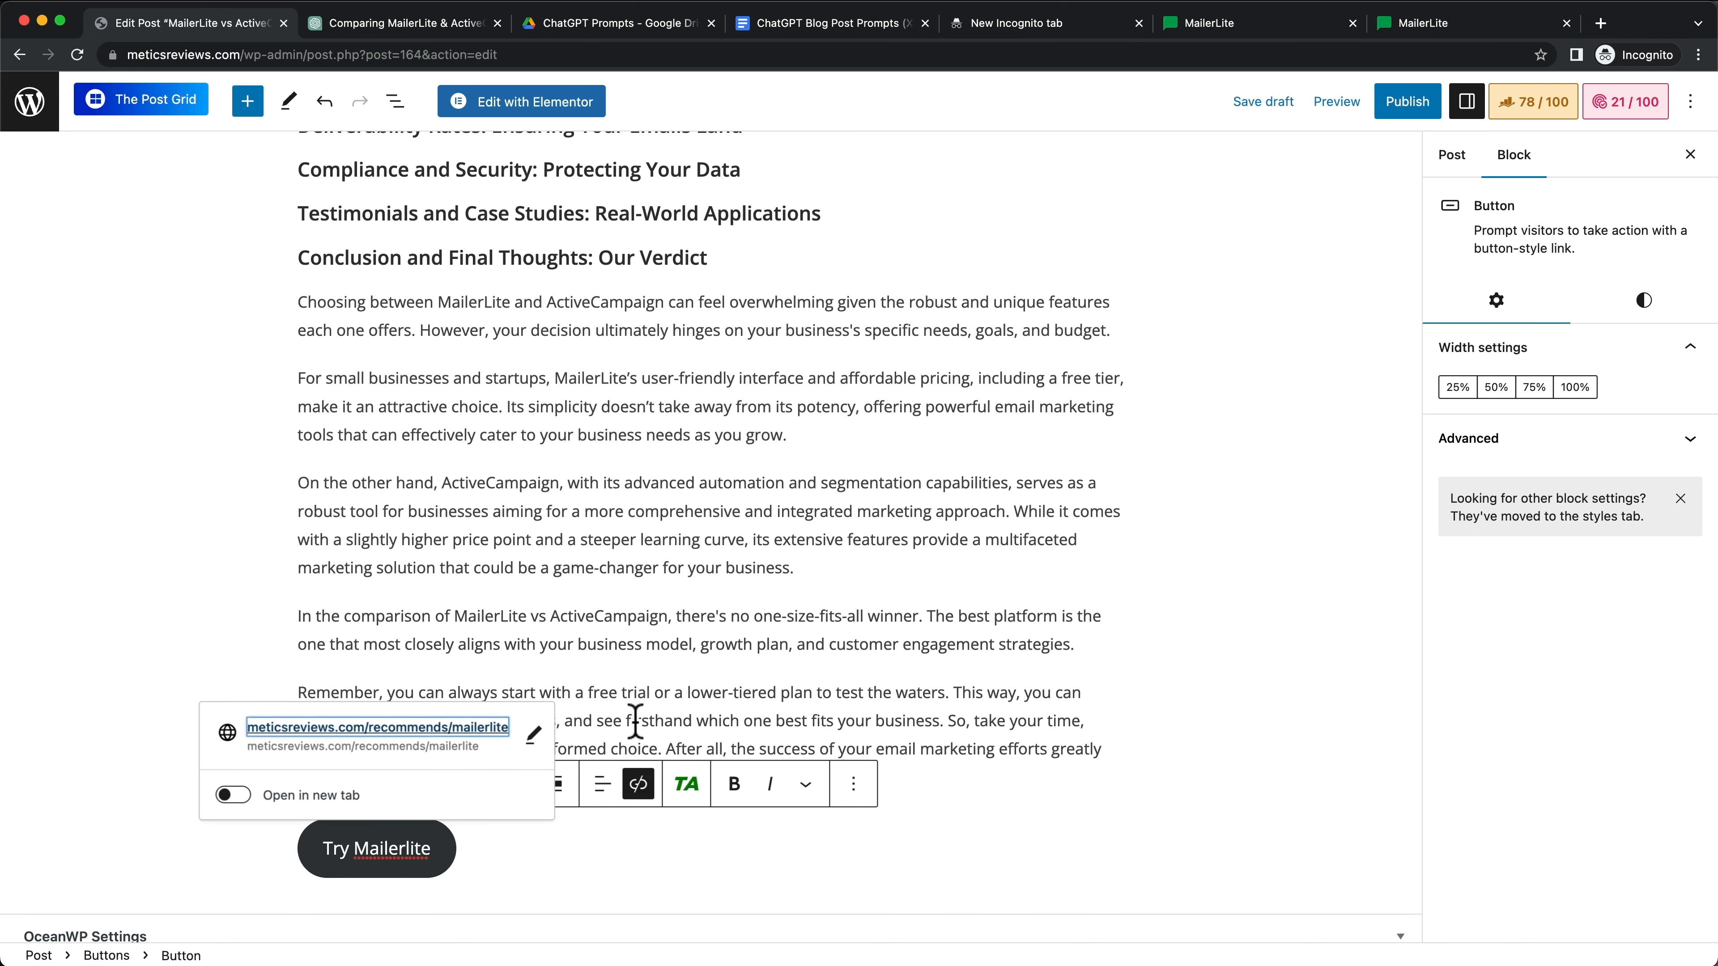
Step: Centre the "Try Mailerlite" button horizontally below the conclusion
click(603, 785)
click(651, 878)
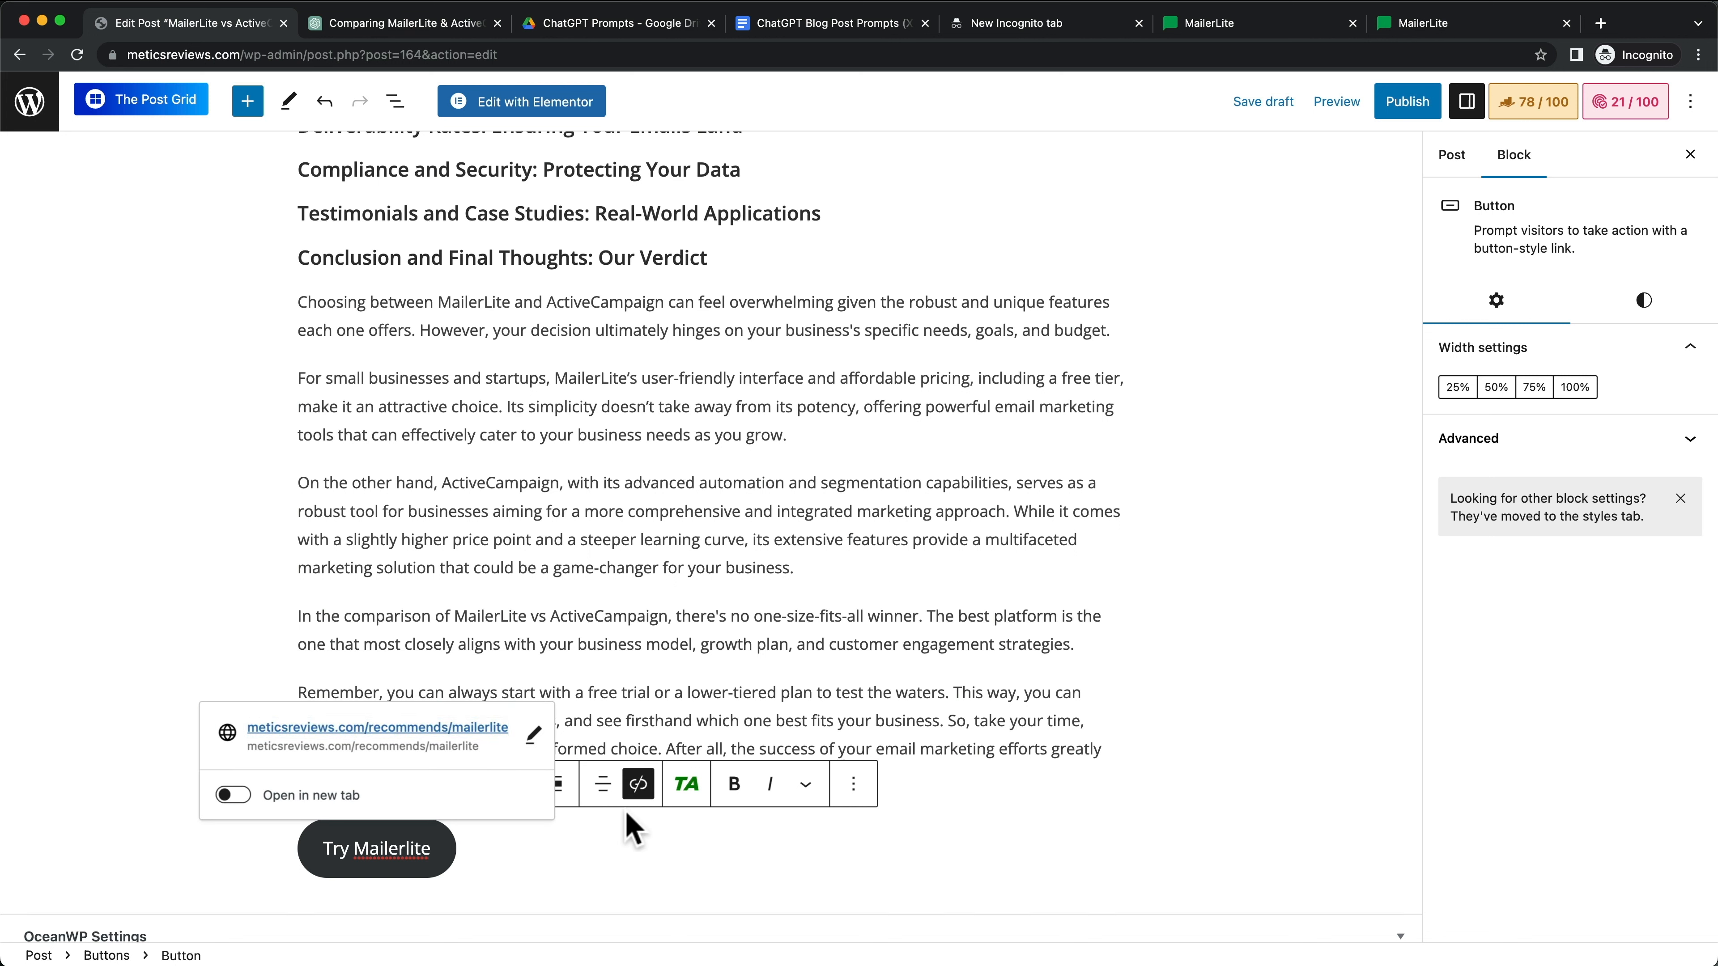
click(625, 873)
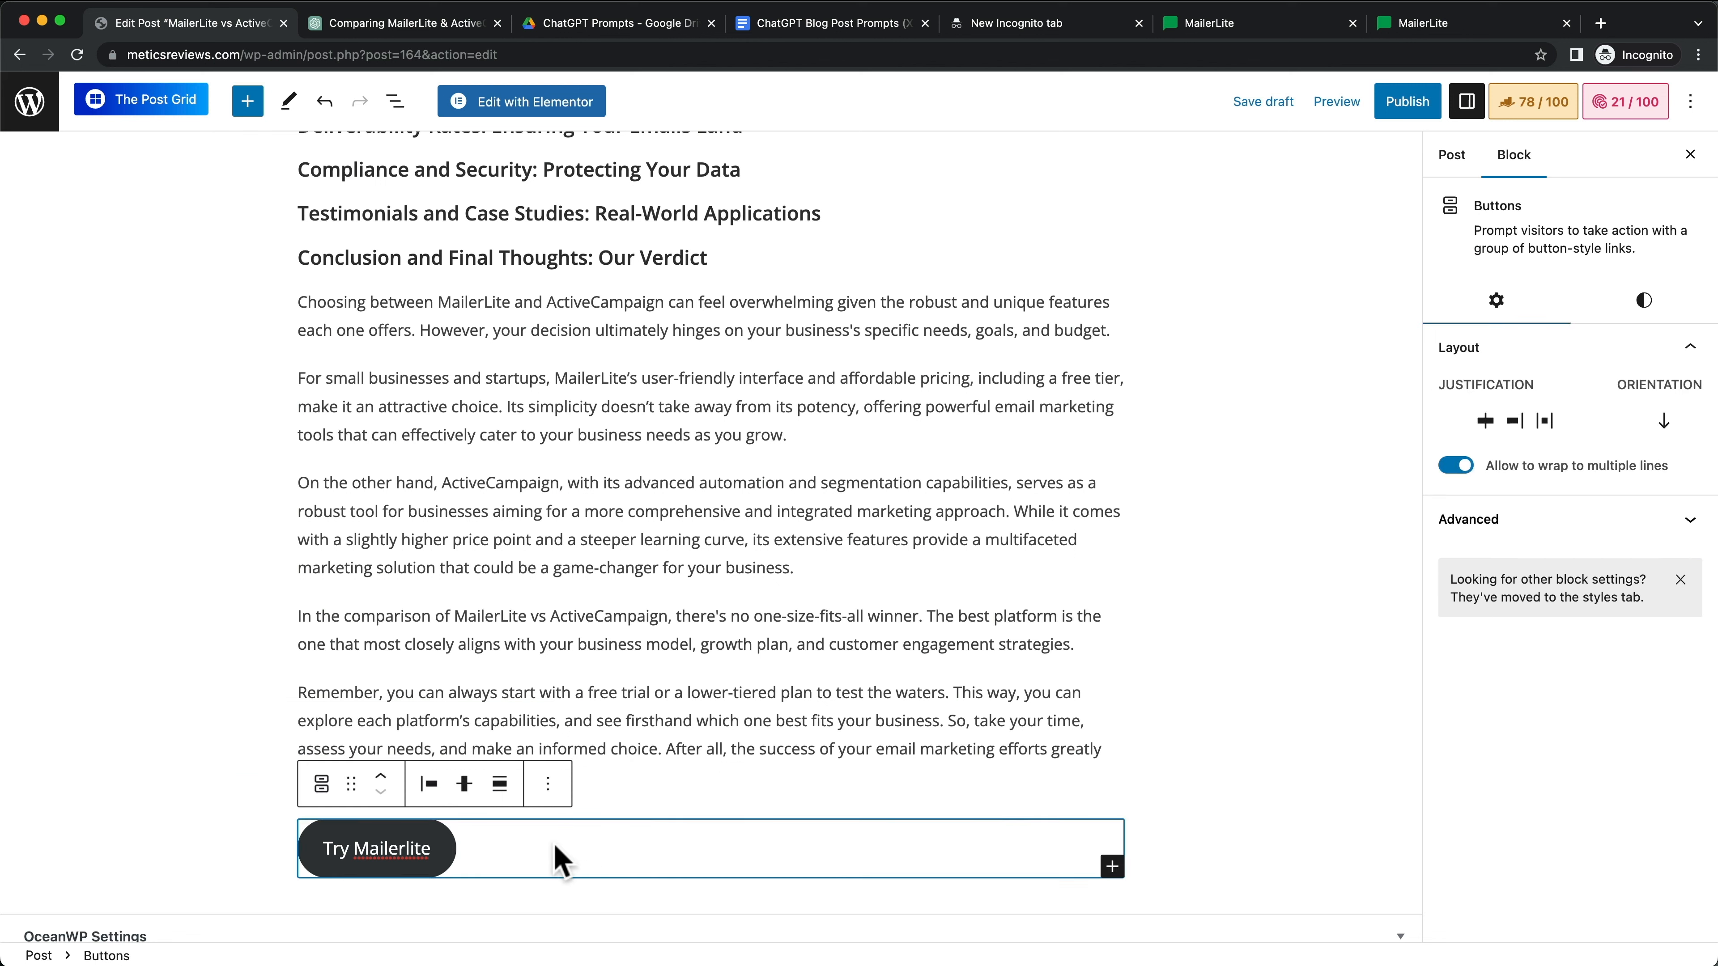
click(431, 785)
click(467, 655)
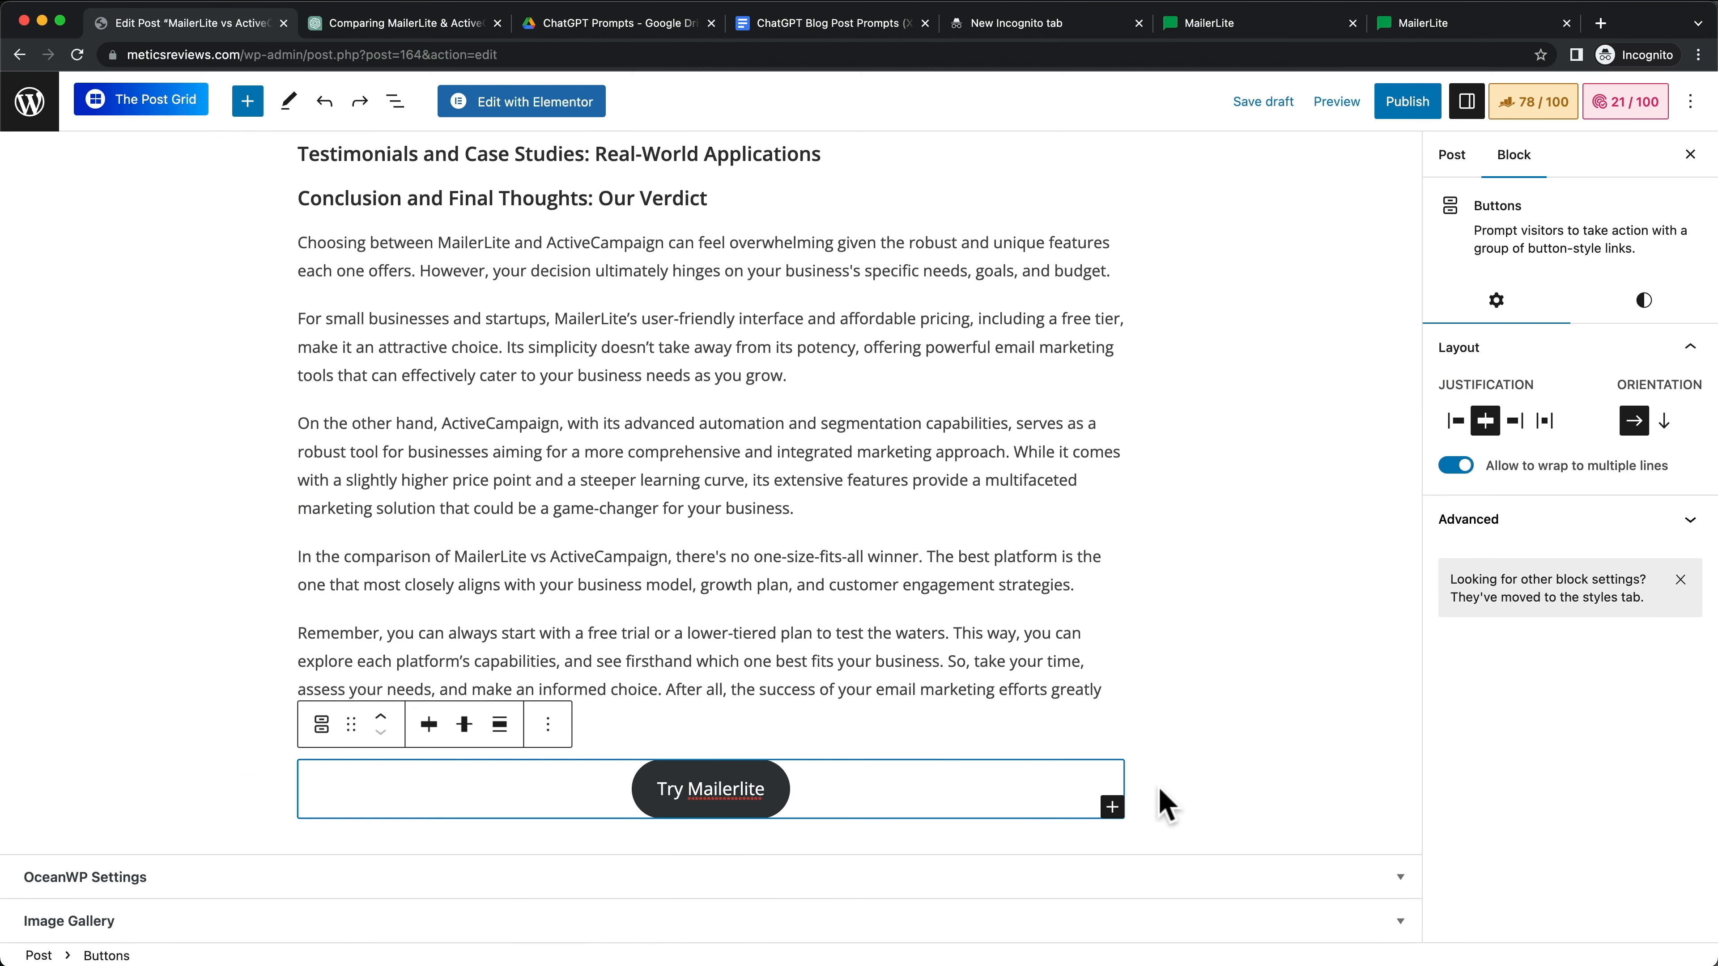
Step: Add a second button labelled "Try ActiveCampaign" beside the first one and open its link settings
click(1112, 807)
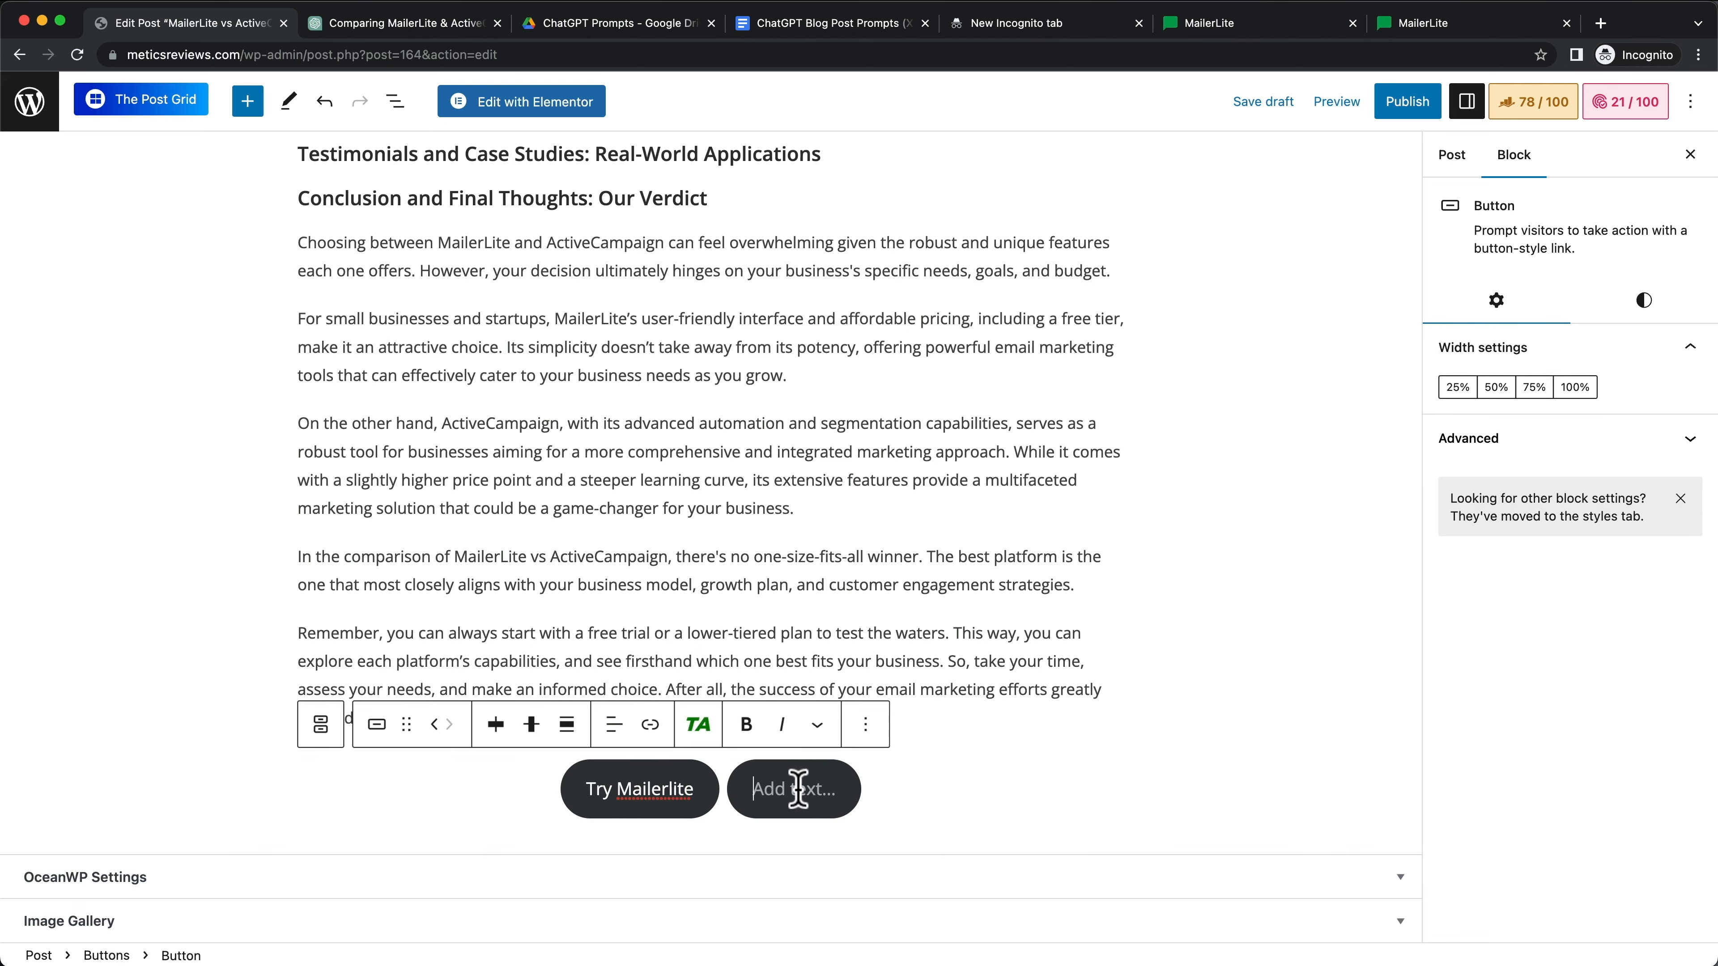
text(T)
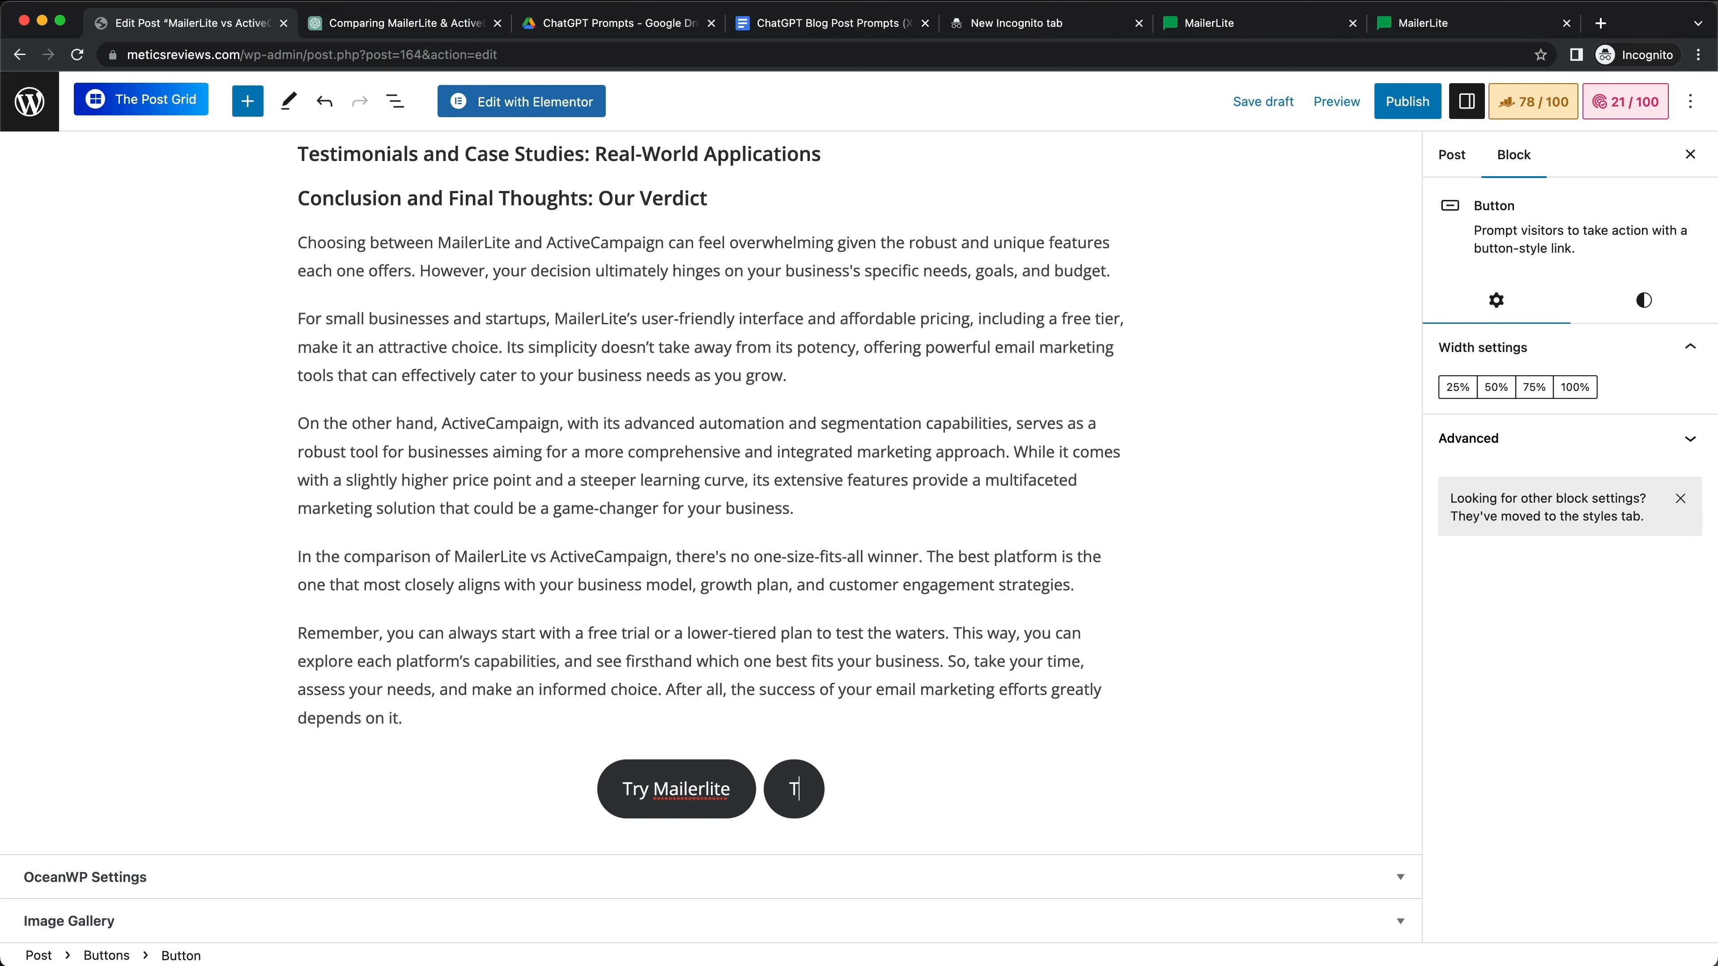
text(ry ActiveCampaign)
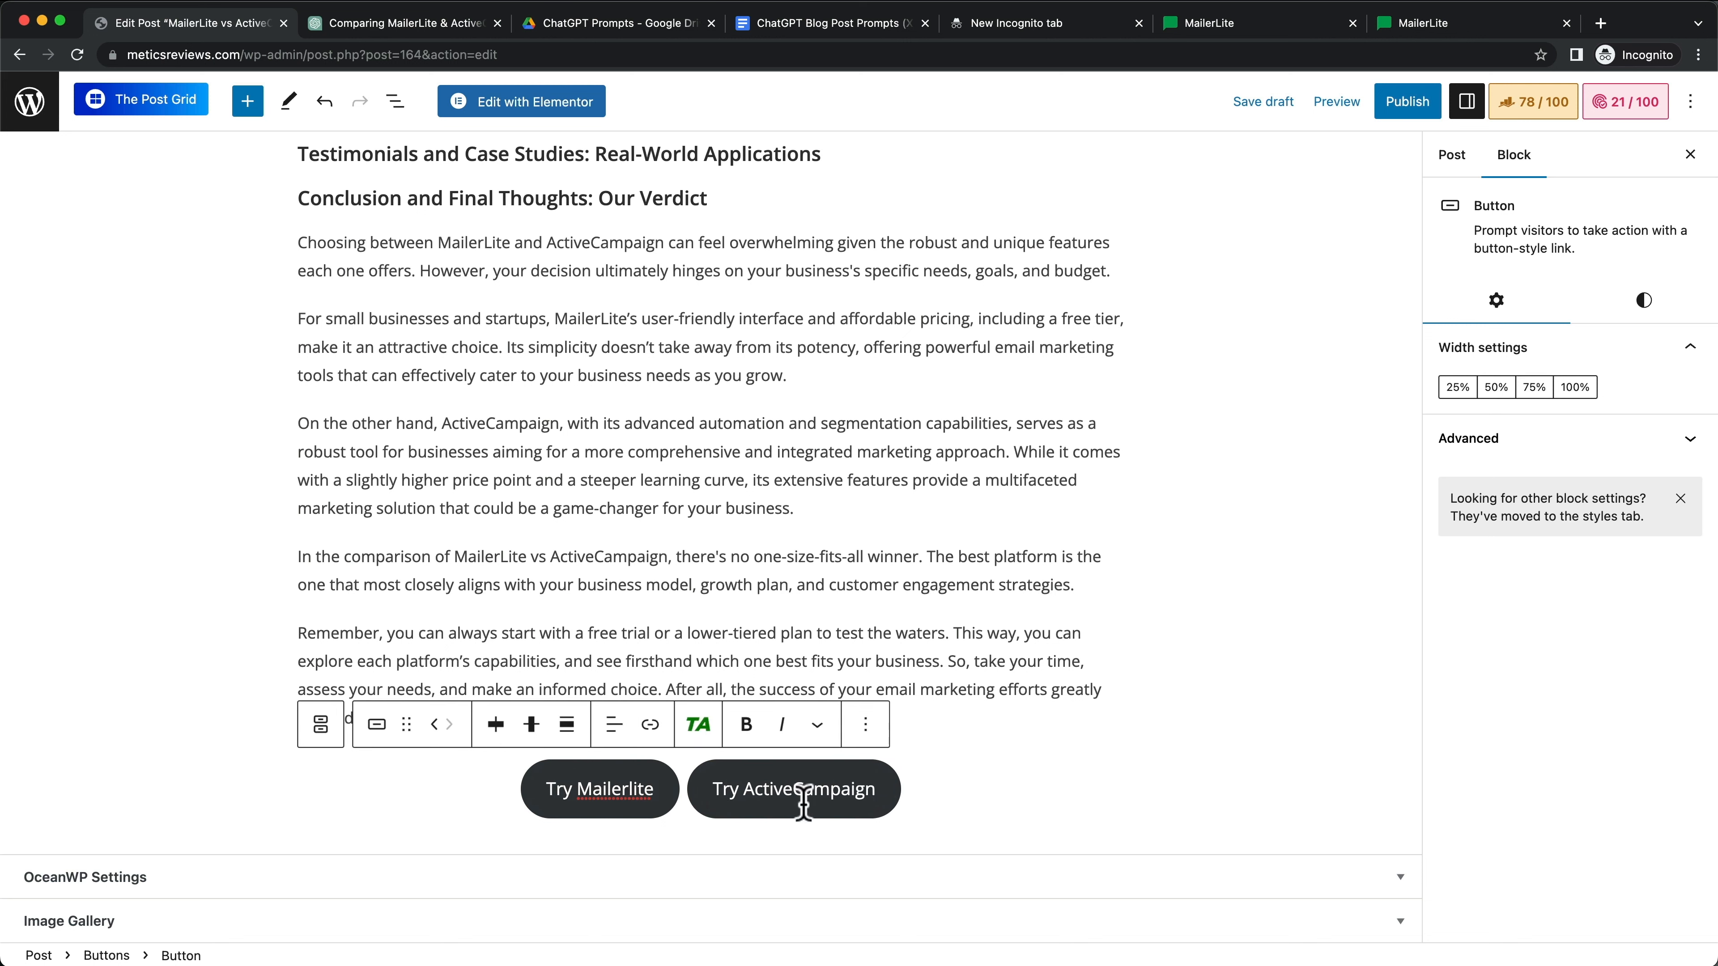
click(651, 725)
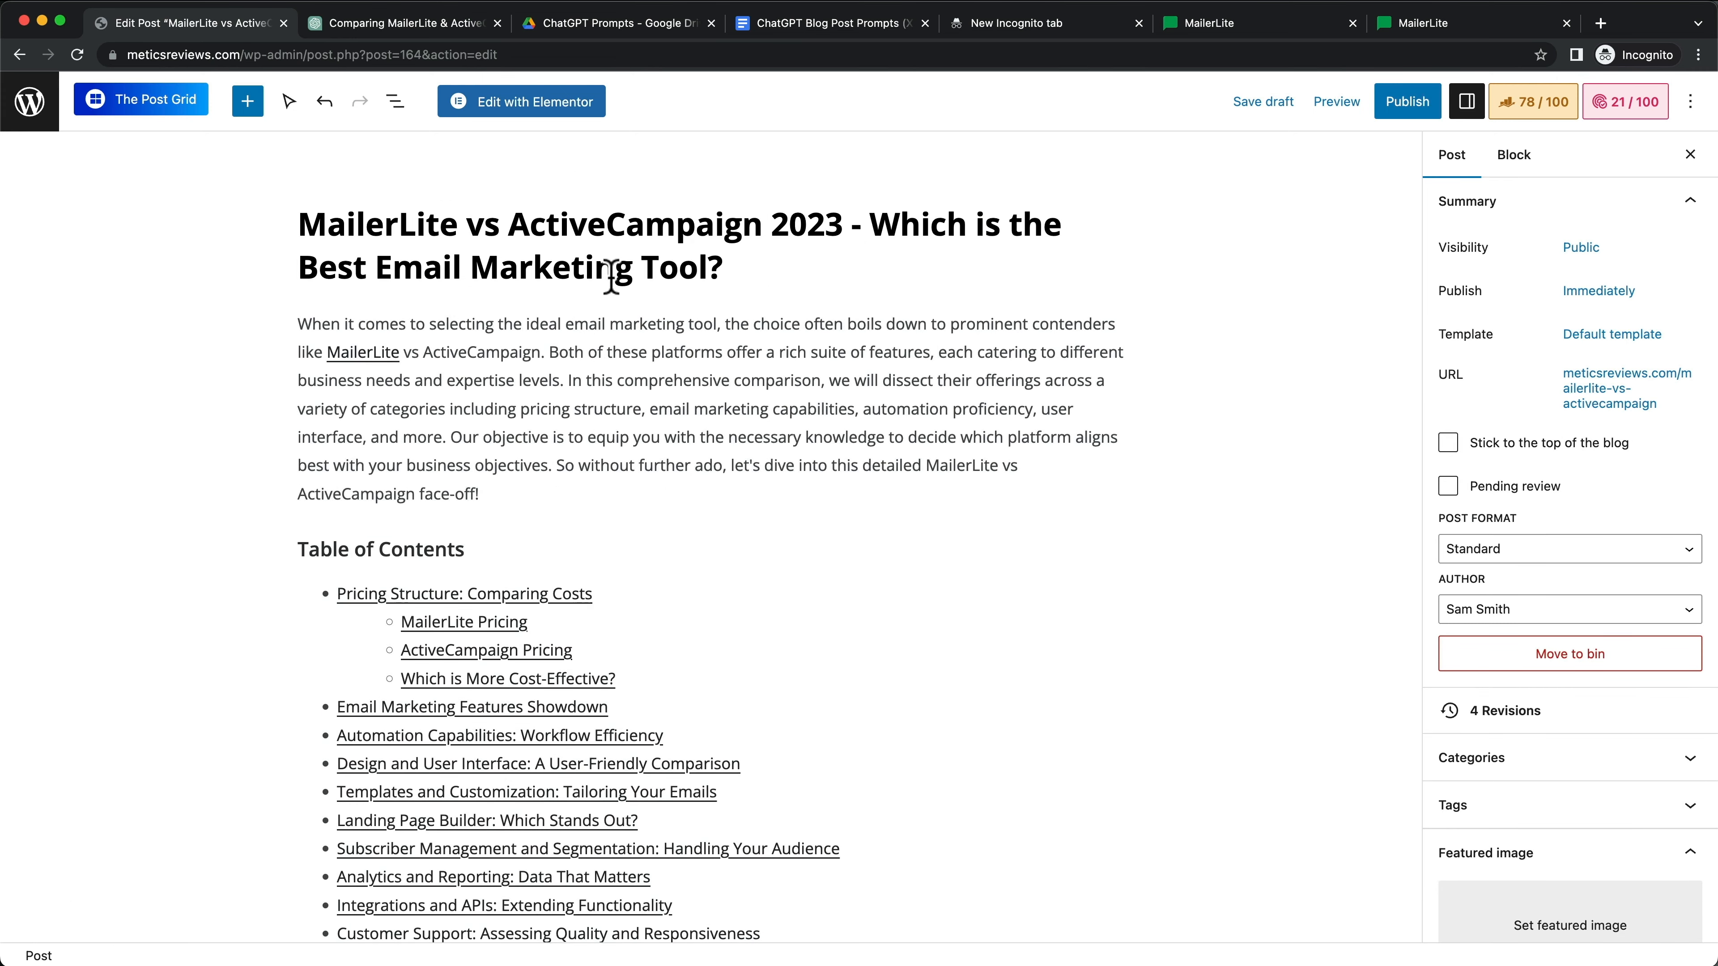
Step: Select the introduction paragraph containing the MailerLite link and save the post as a draft
click(352, 362)
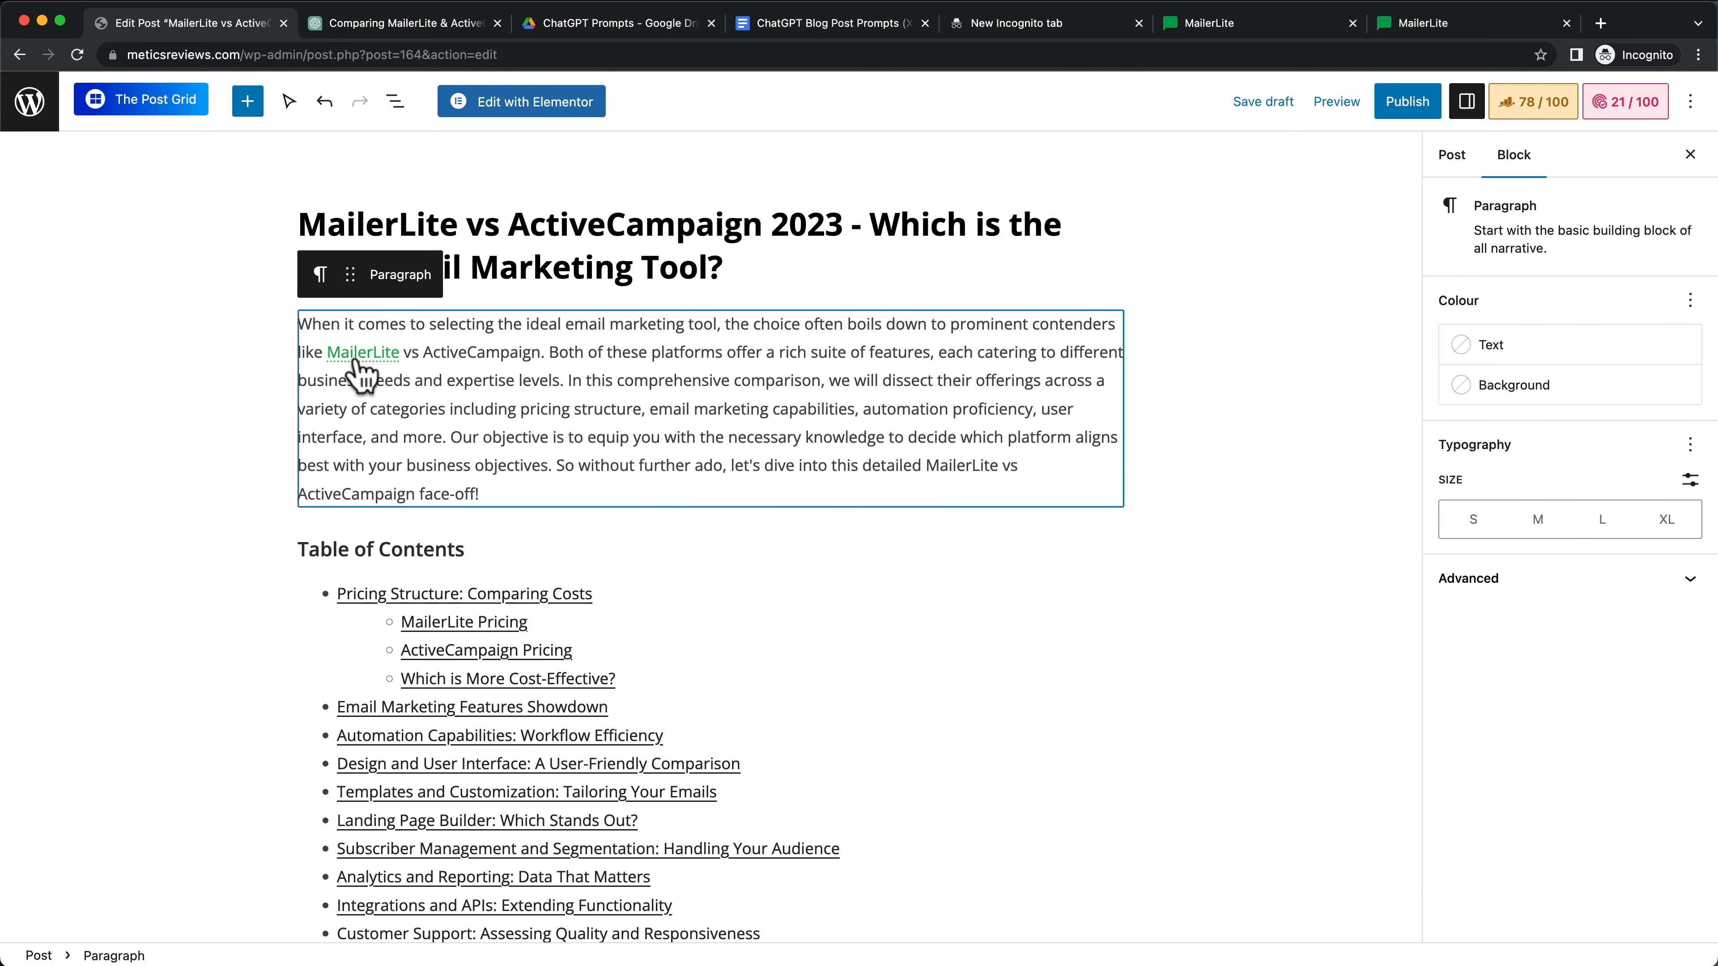
click(1266, 105)
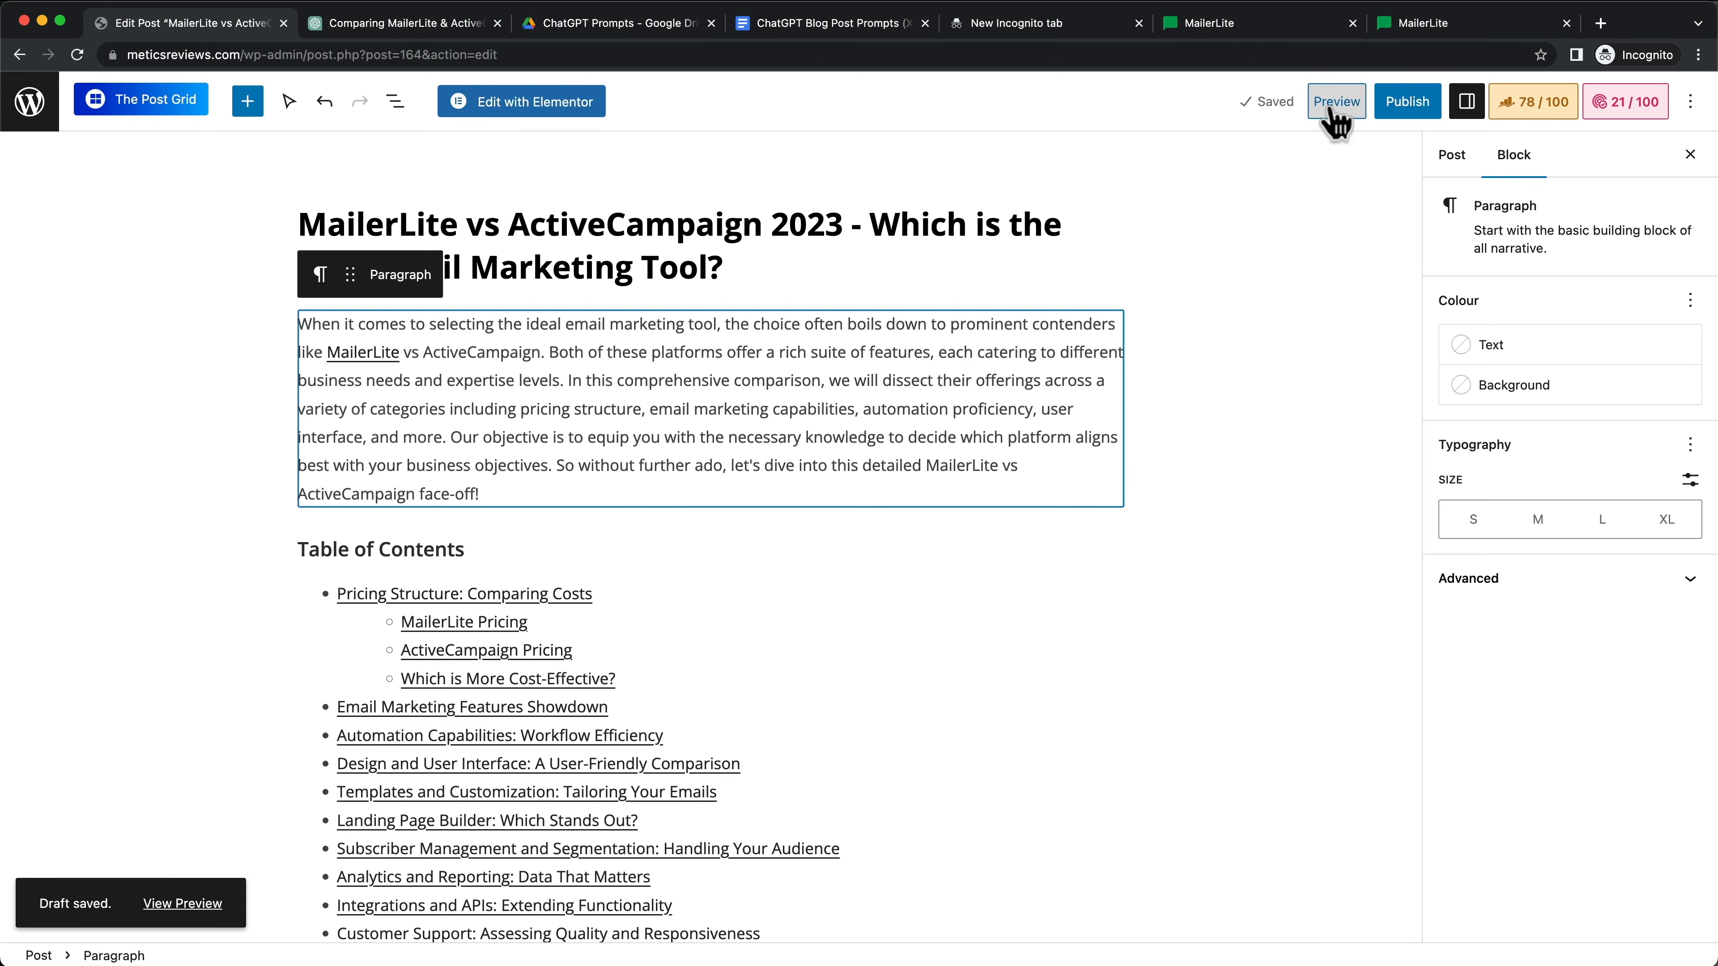
Step: Preview the draft post in a new tab and look over the whole page
click(1327, 112)
click(1205, 280)
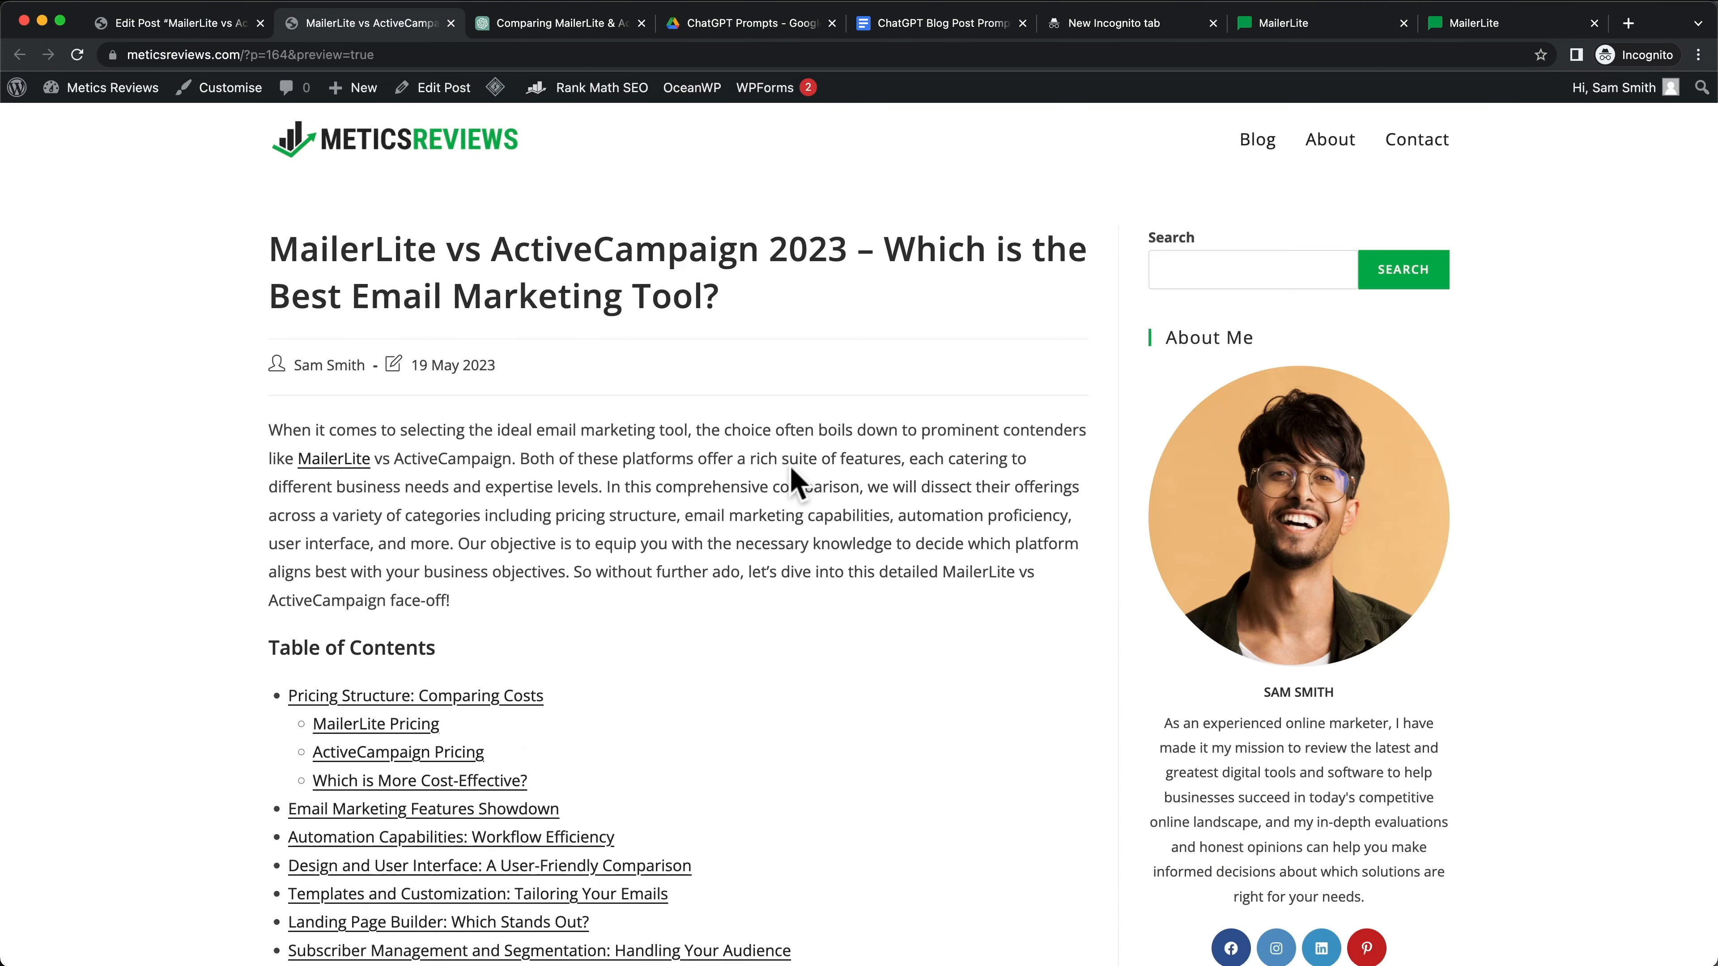
scroll(798, 484, down, 20)
scroll(799, 484, up, 20)
Step: Open the theme customiser's General Styling options and set the links colour to orange #e27a34
click(219, 90)
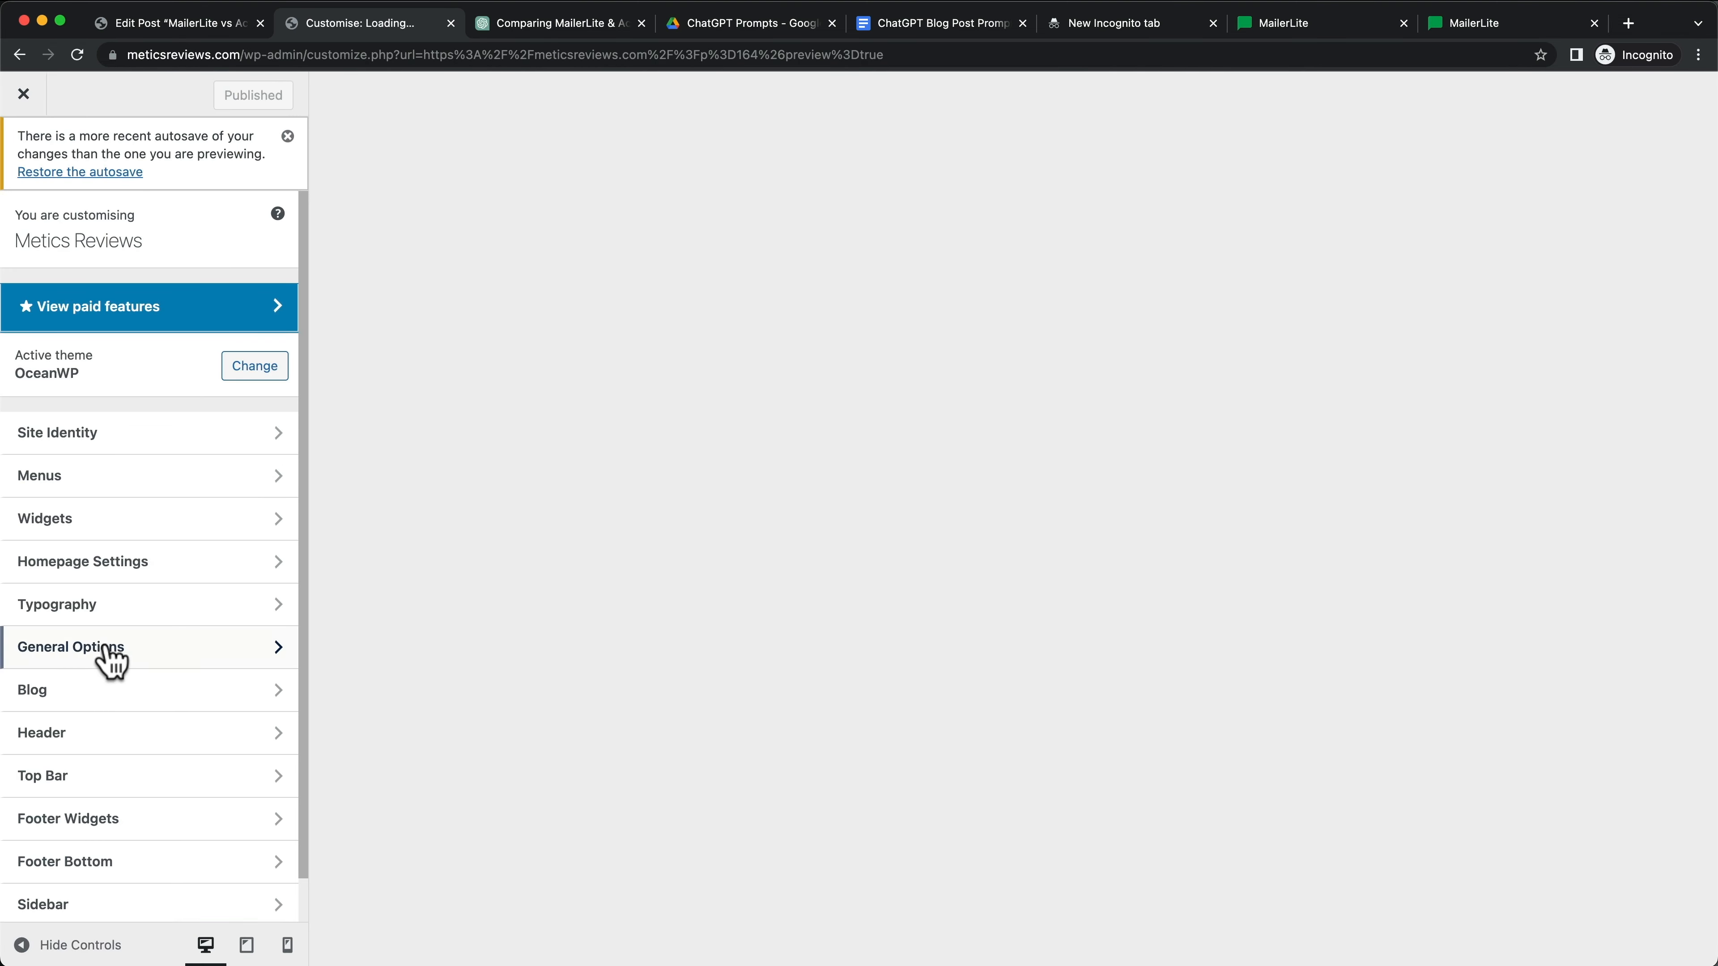
click(107, 649)
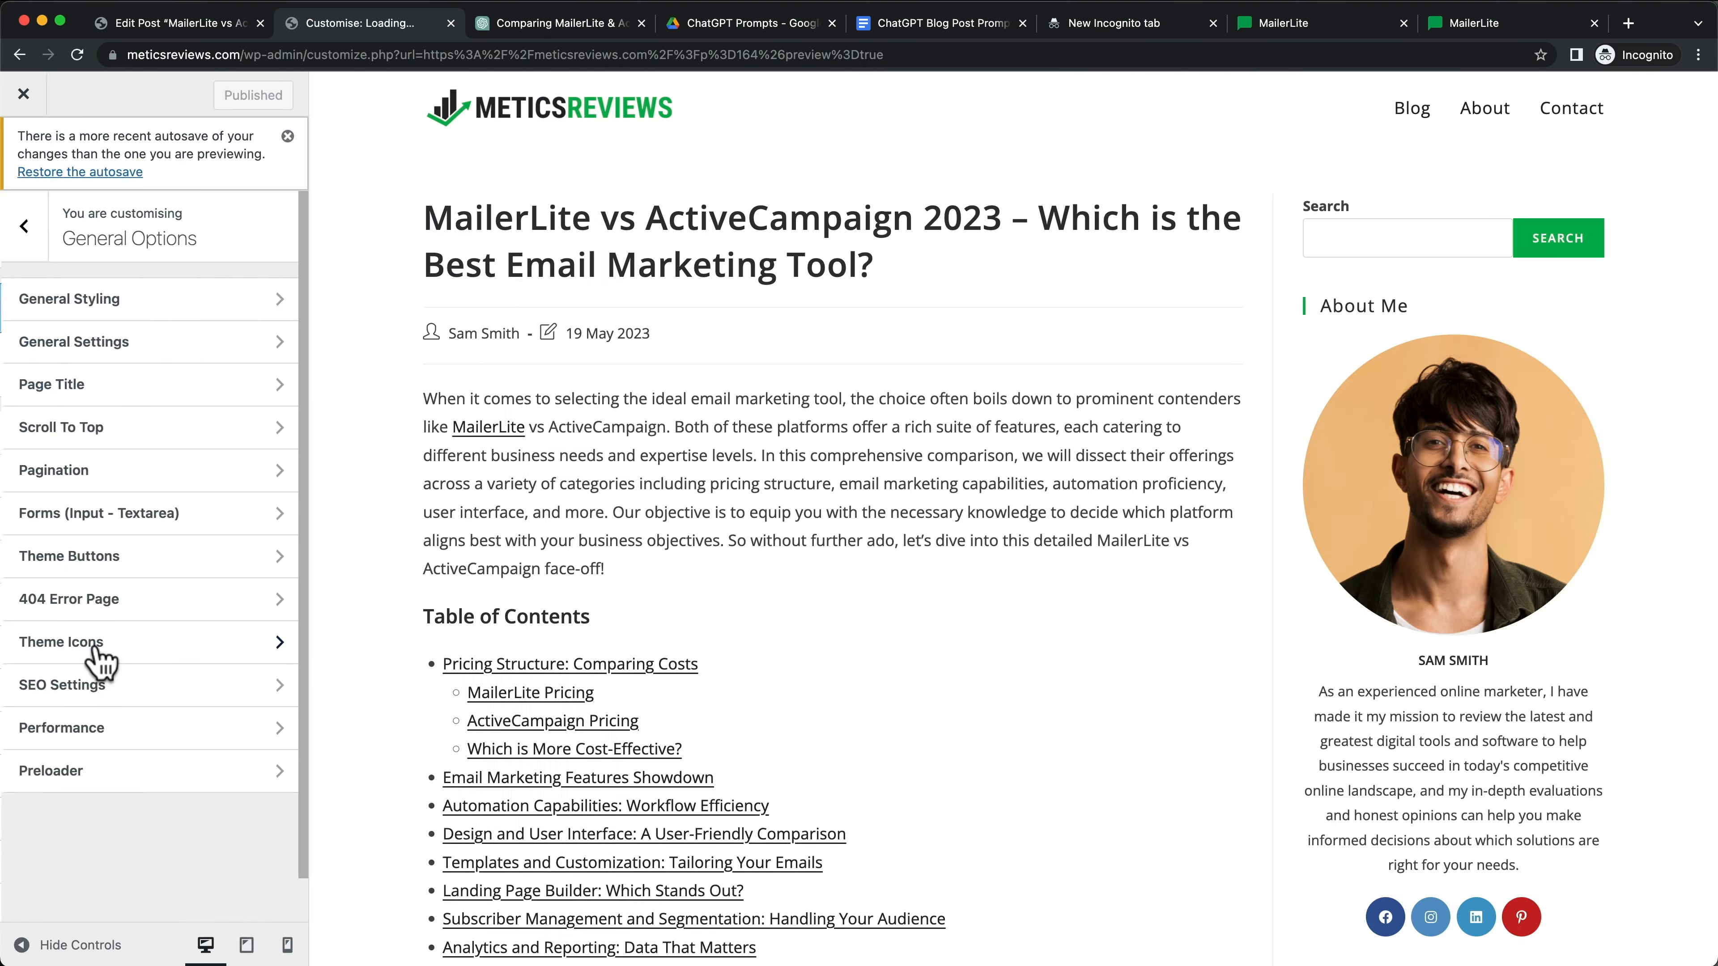
click(160, 313)
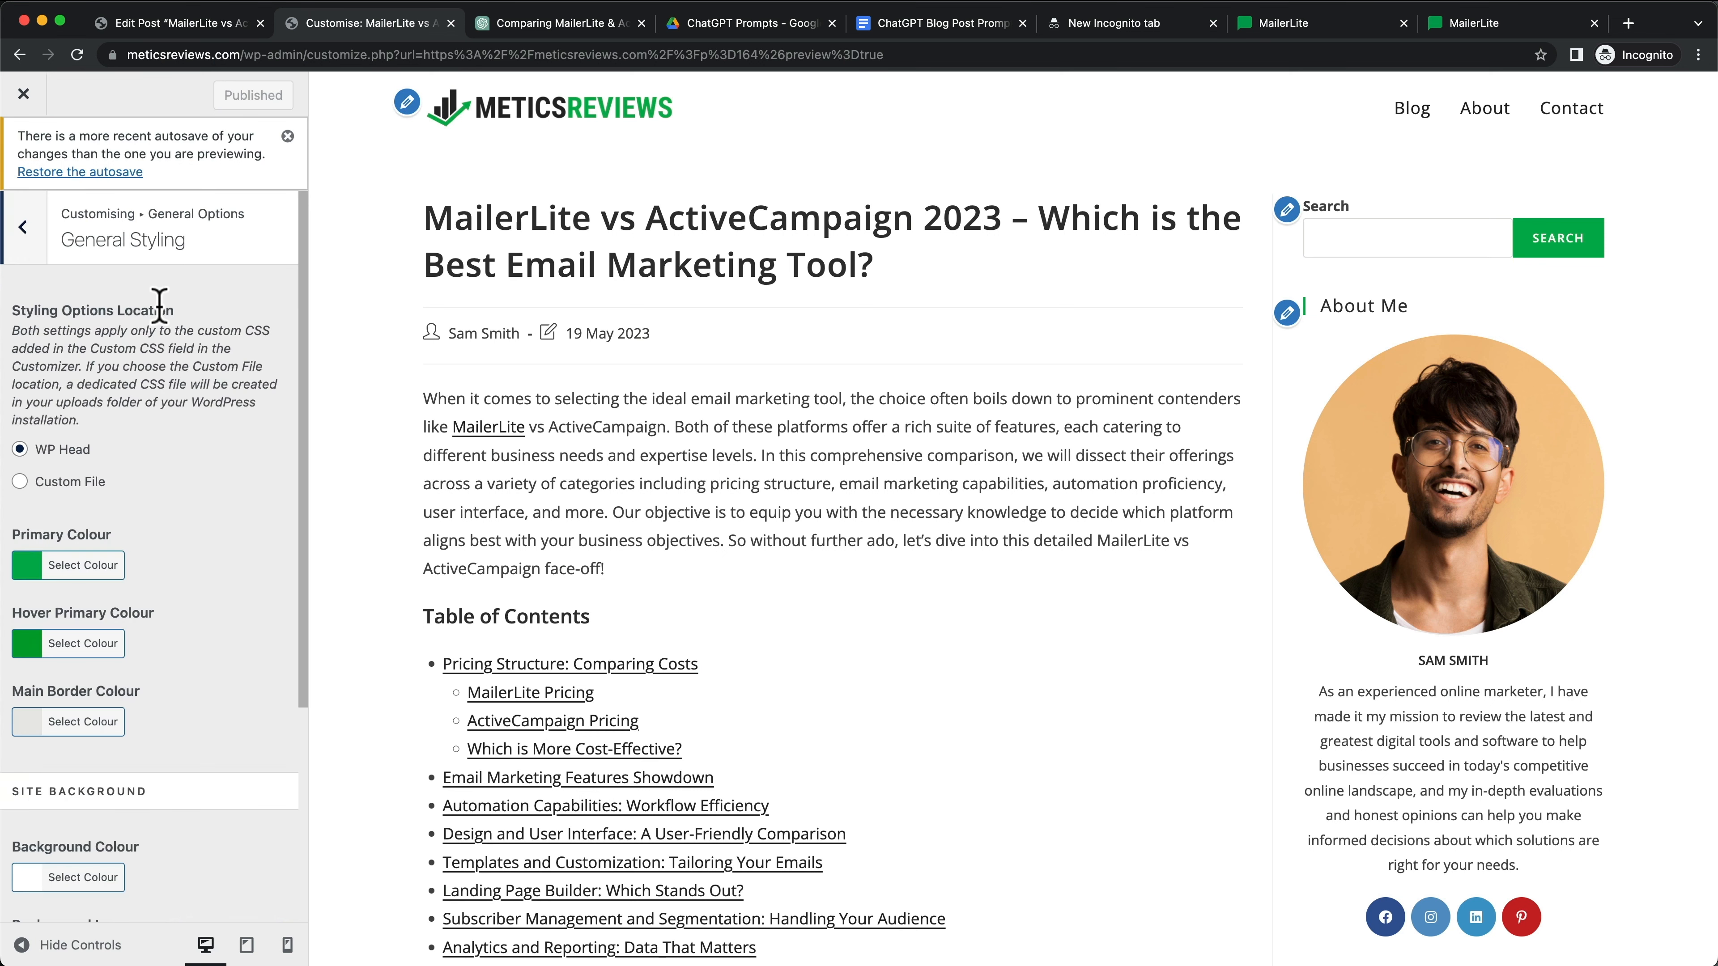
scroll(222, 491, down, 5)
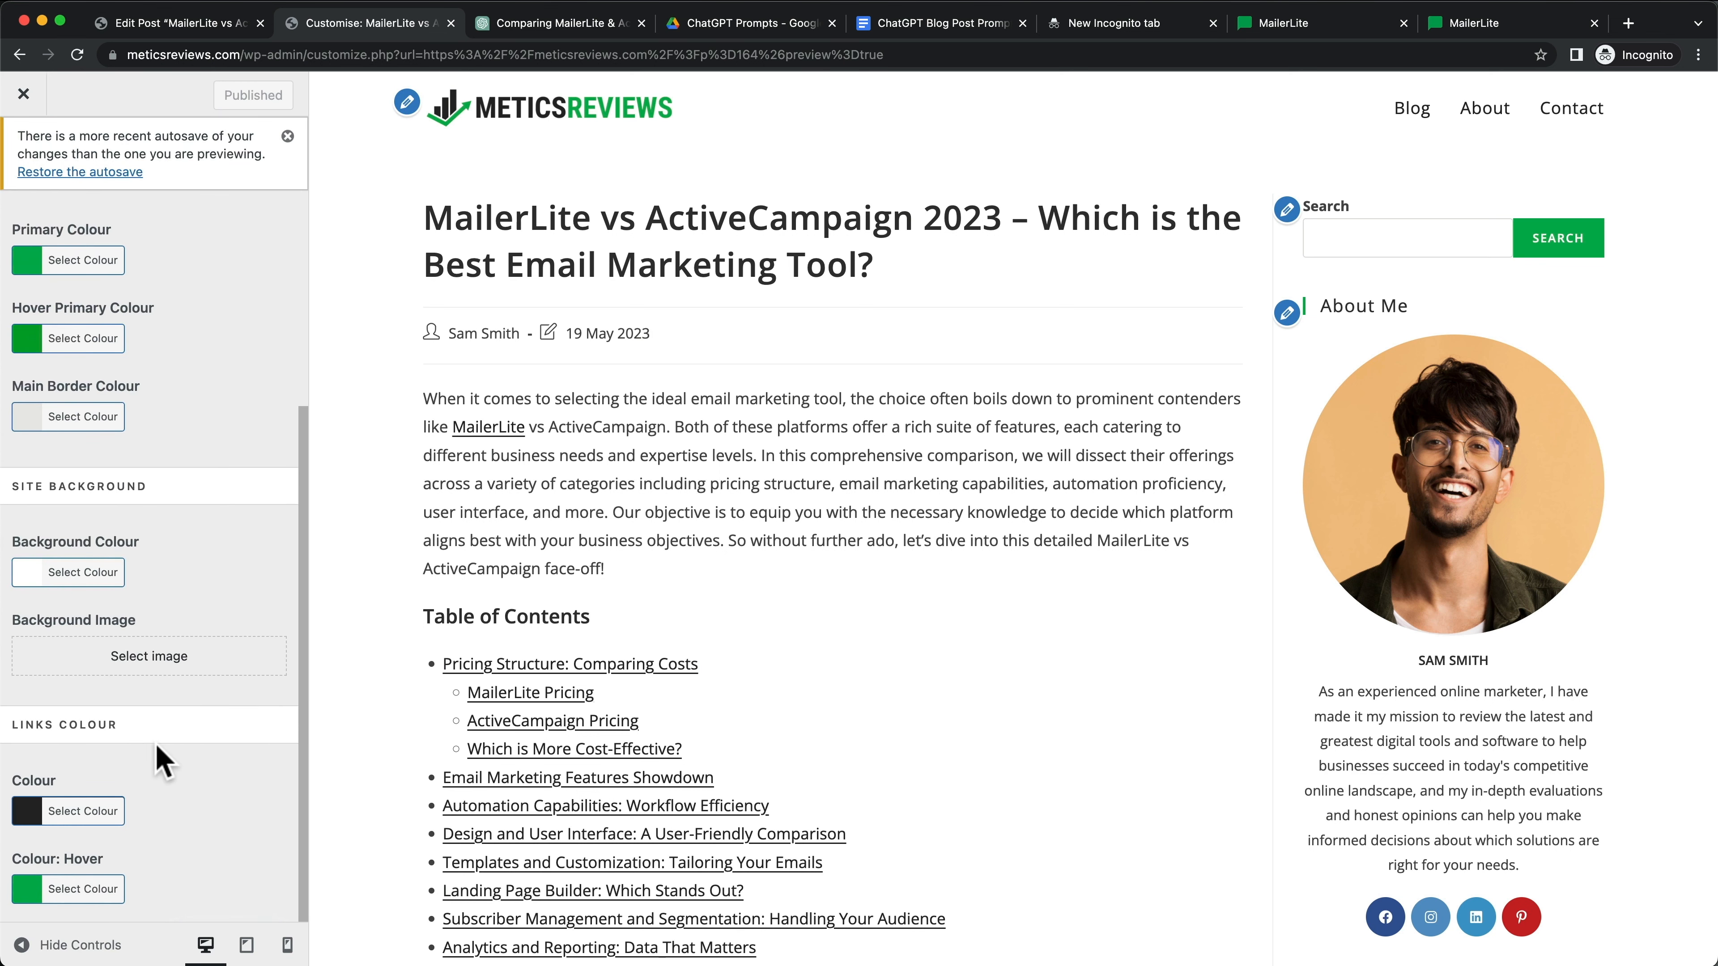
click(28, 814)
scroll(181, 660, down, 5)
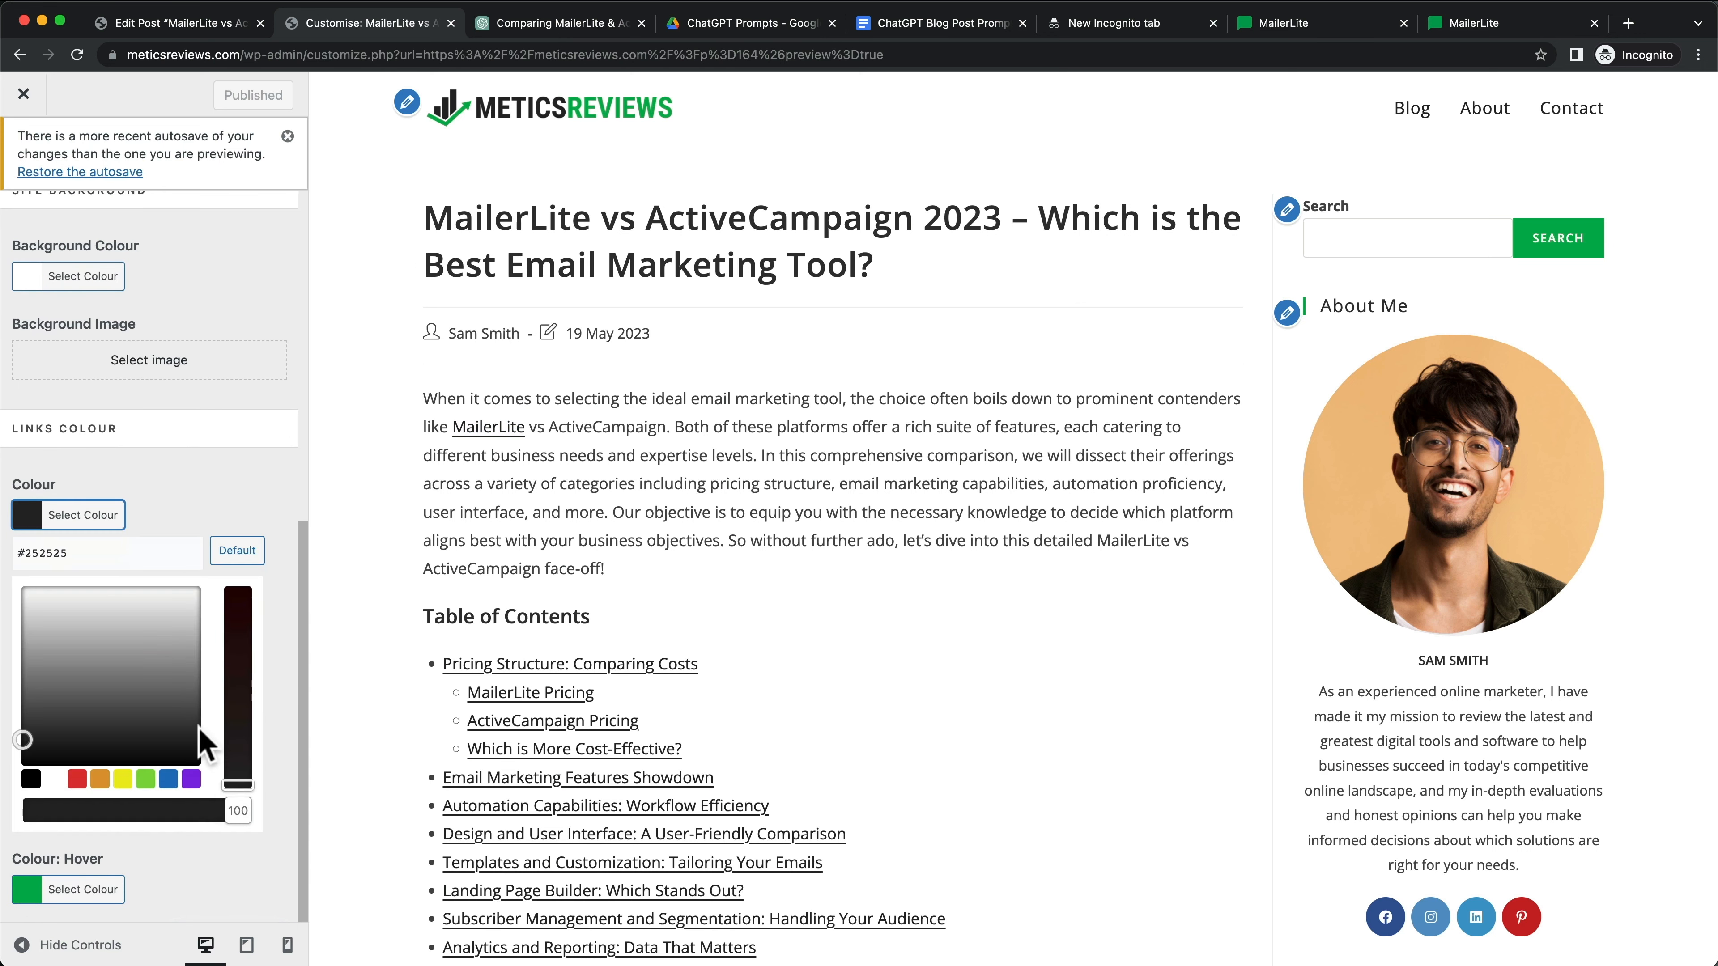
click(99, 780)
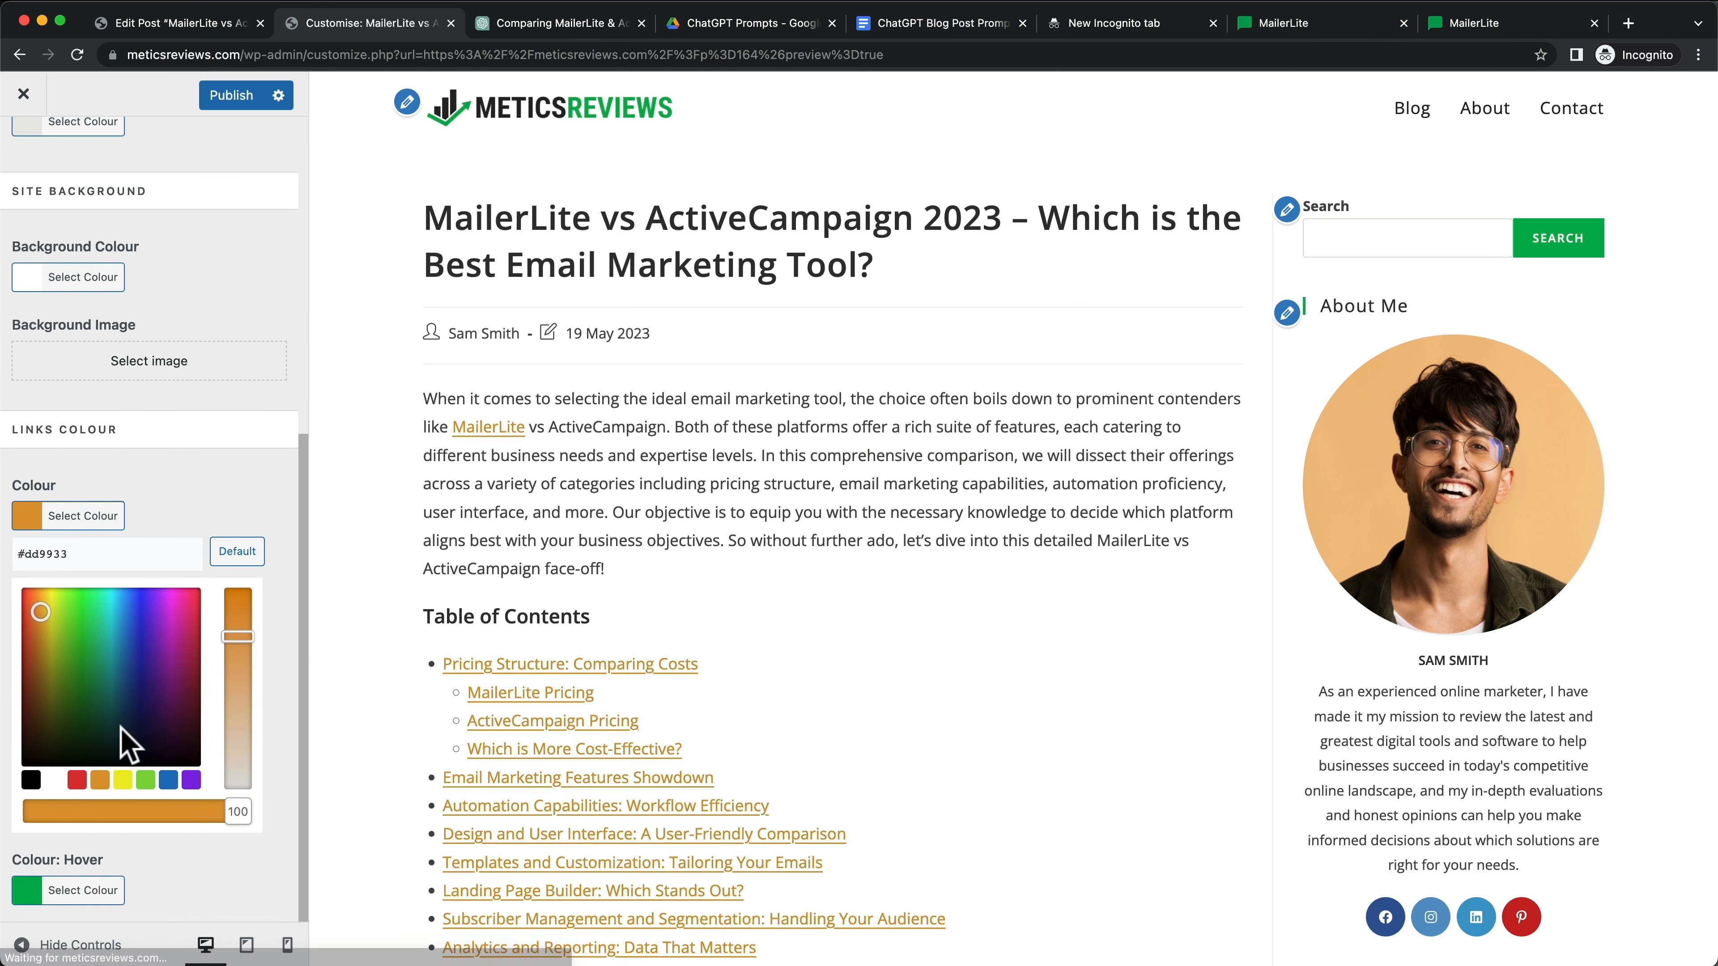
click(35, 612)
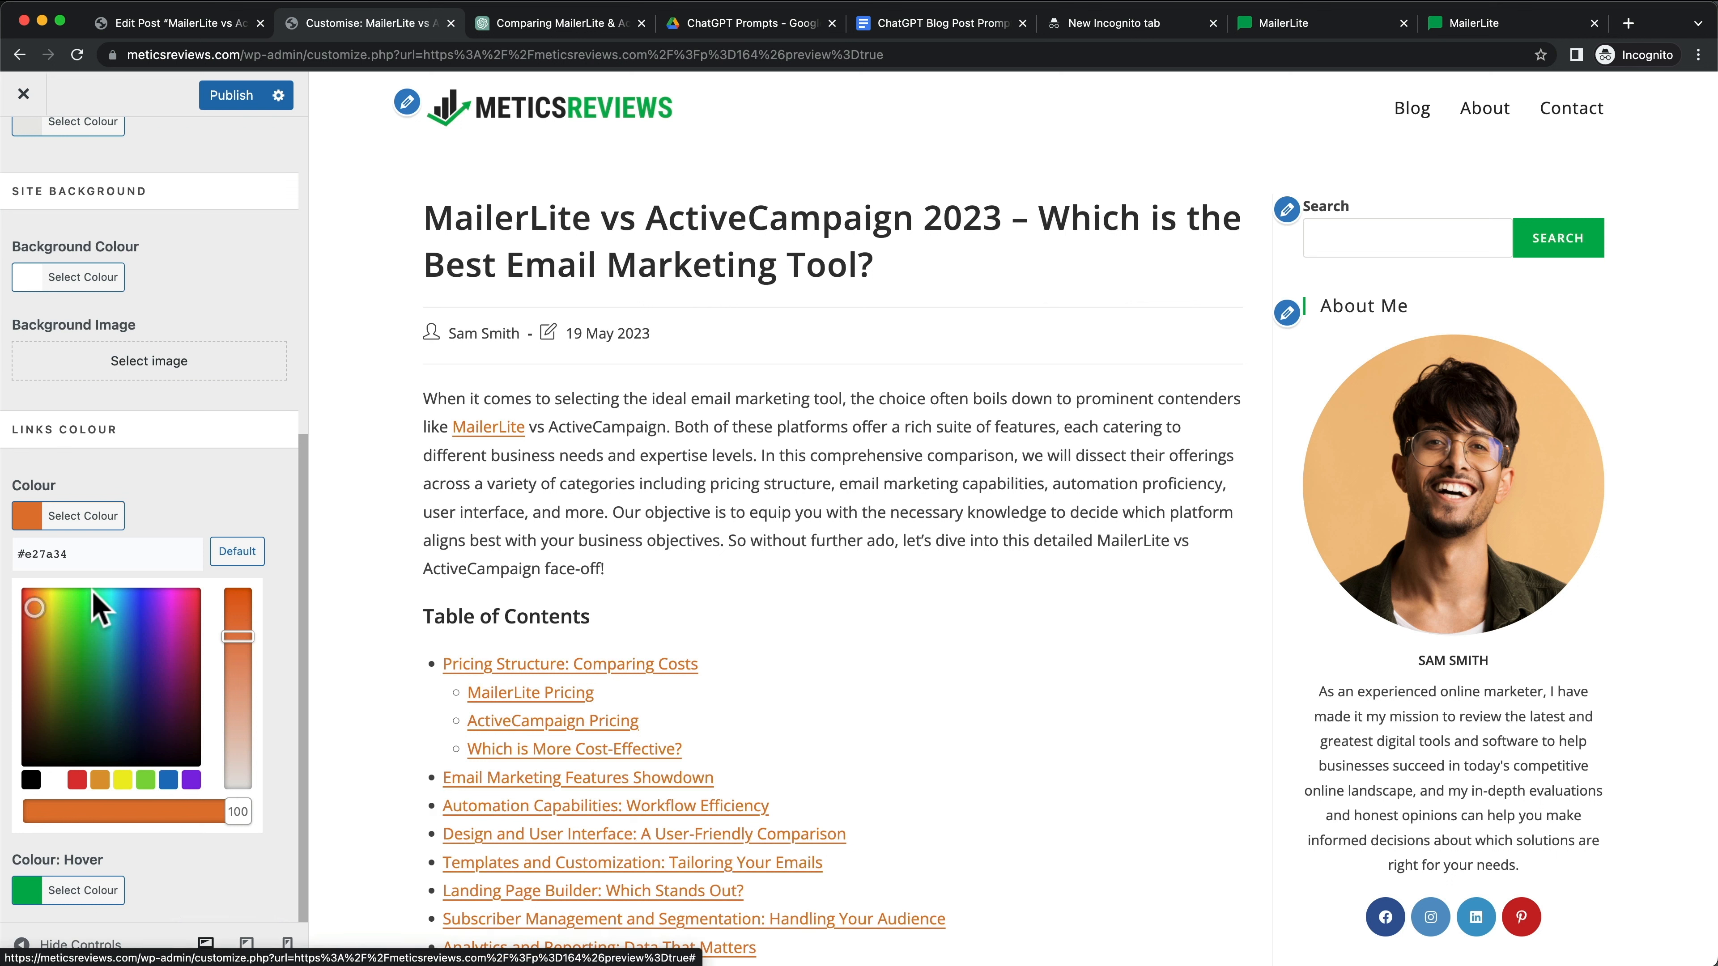
Step: Copy the links colour code #e27a34 and apply it as the links' hover colour
drag(68, 553, 17, 556)
key(super+c)
click(241, 515)
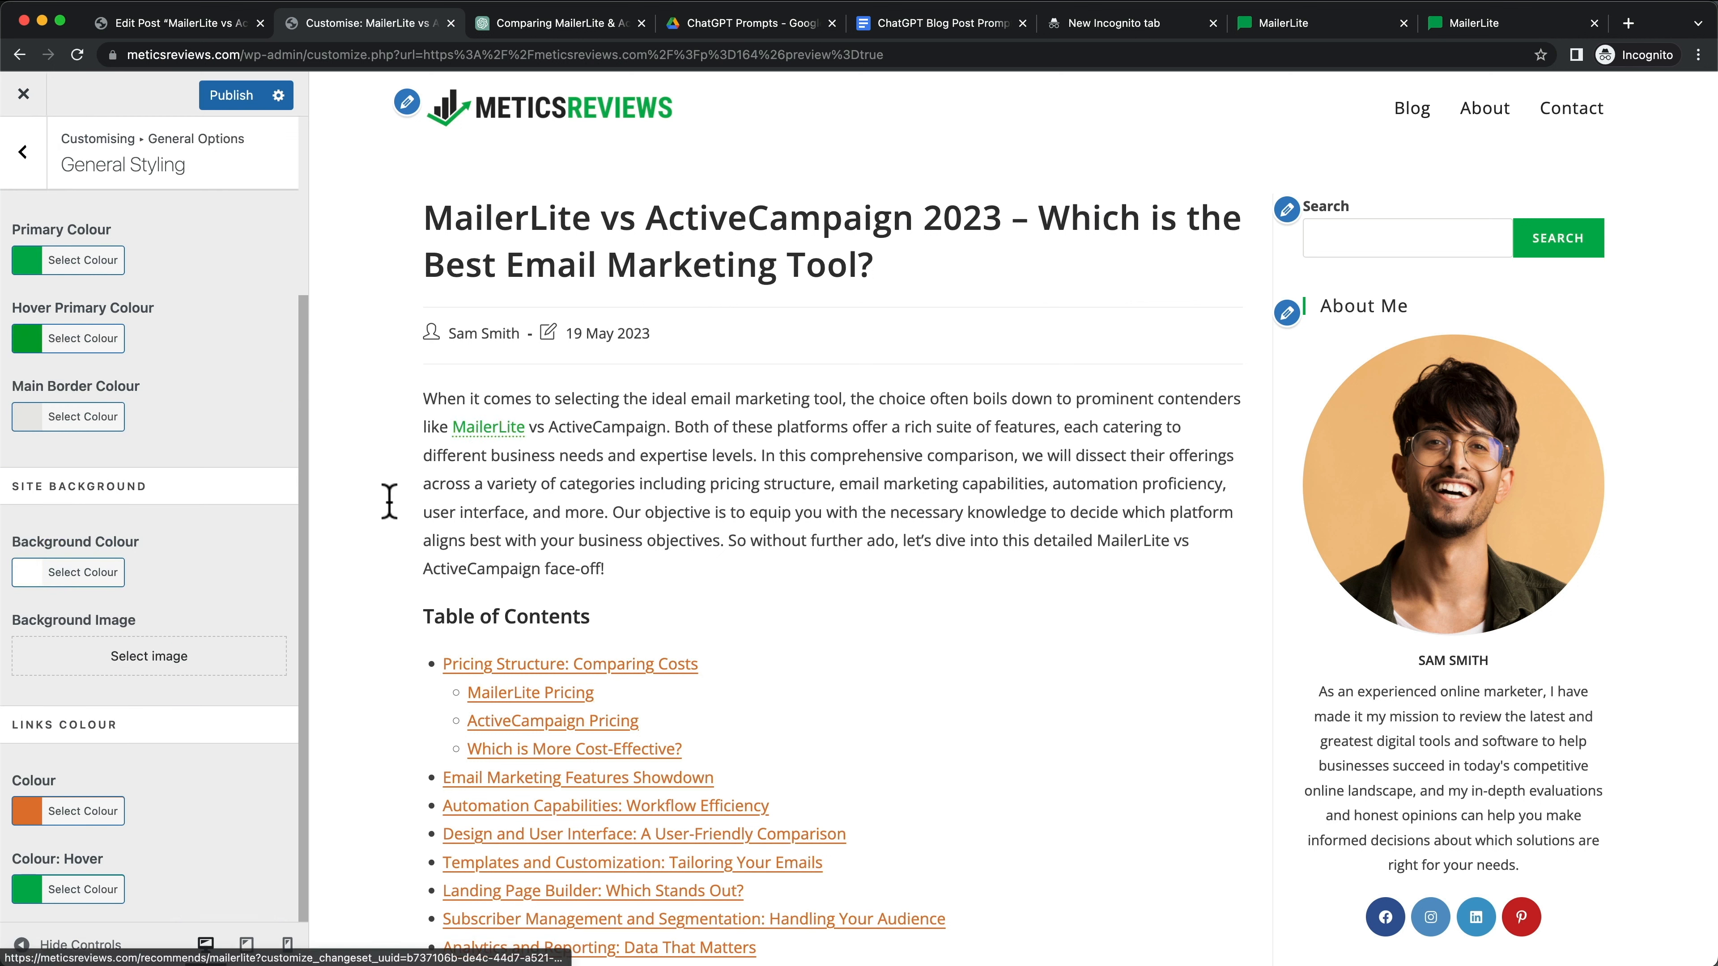
click(31, 892)
scroll(172, 808, down, 5)
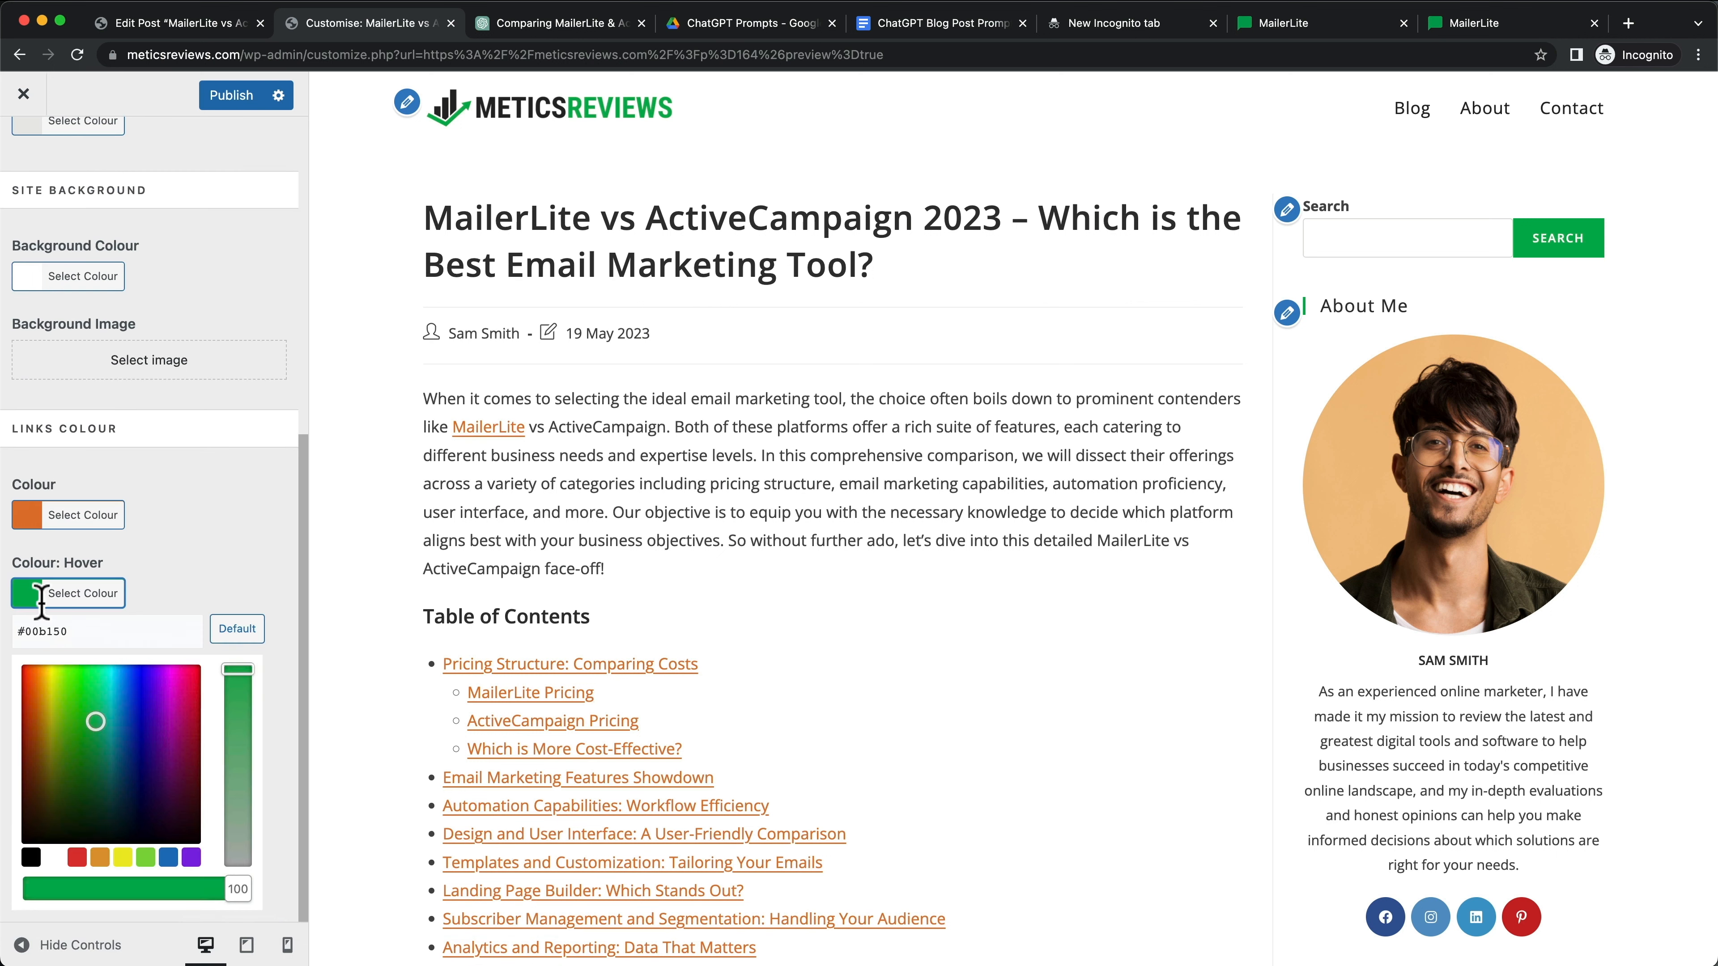
triple_click(45, 636)
key(super+v)
click(230, 556)
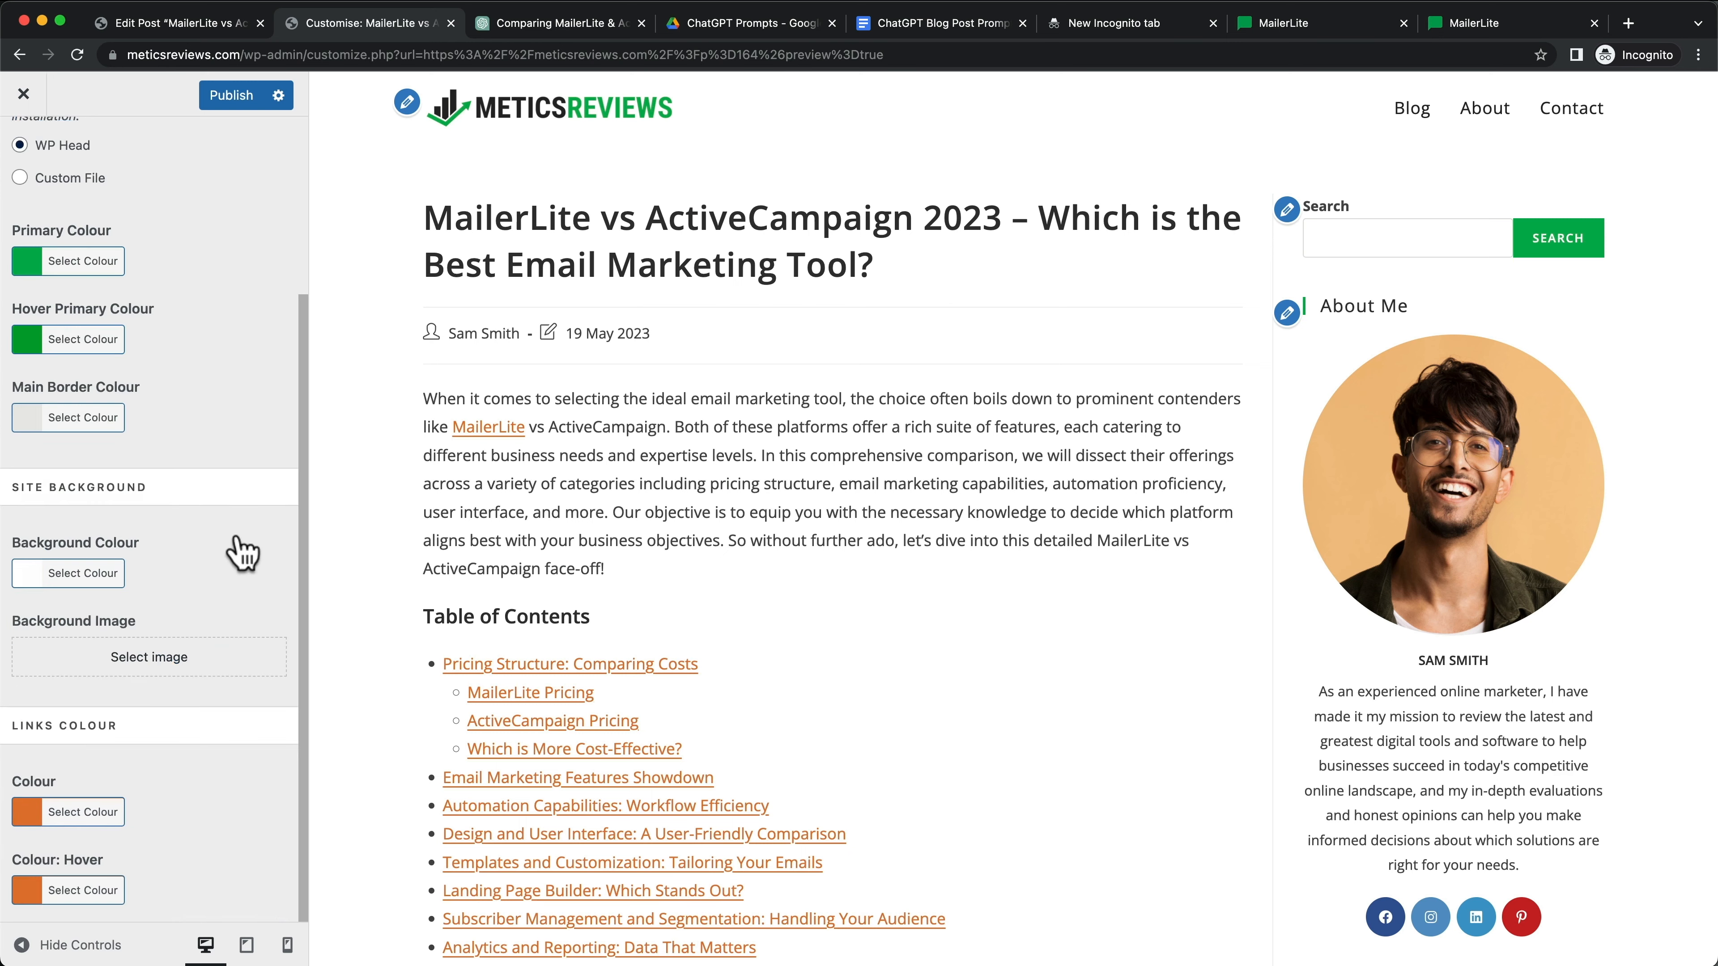
Step: Check the post in the customiser preview, publish the new link colours and close the customiser
scroll(682, 654, down, 8)
scroll(633, 526, up, 8)
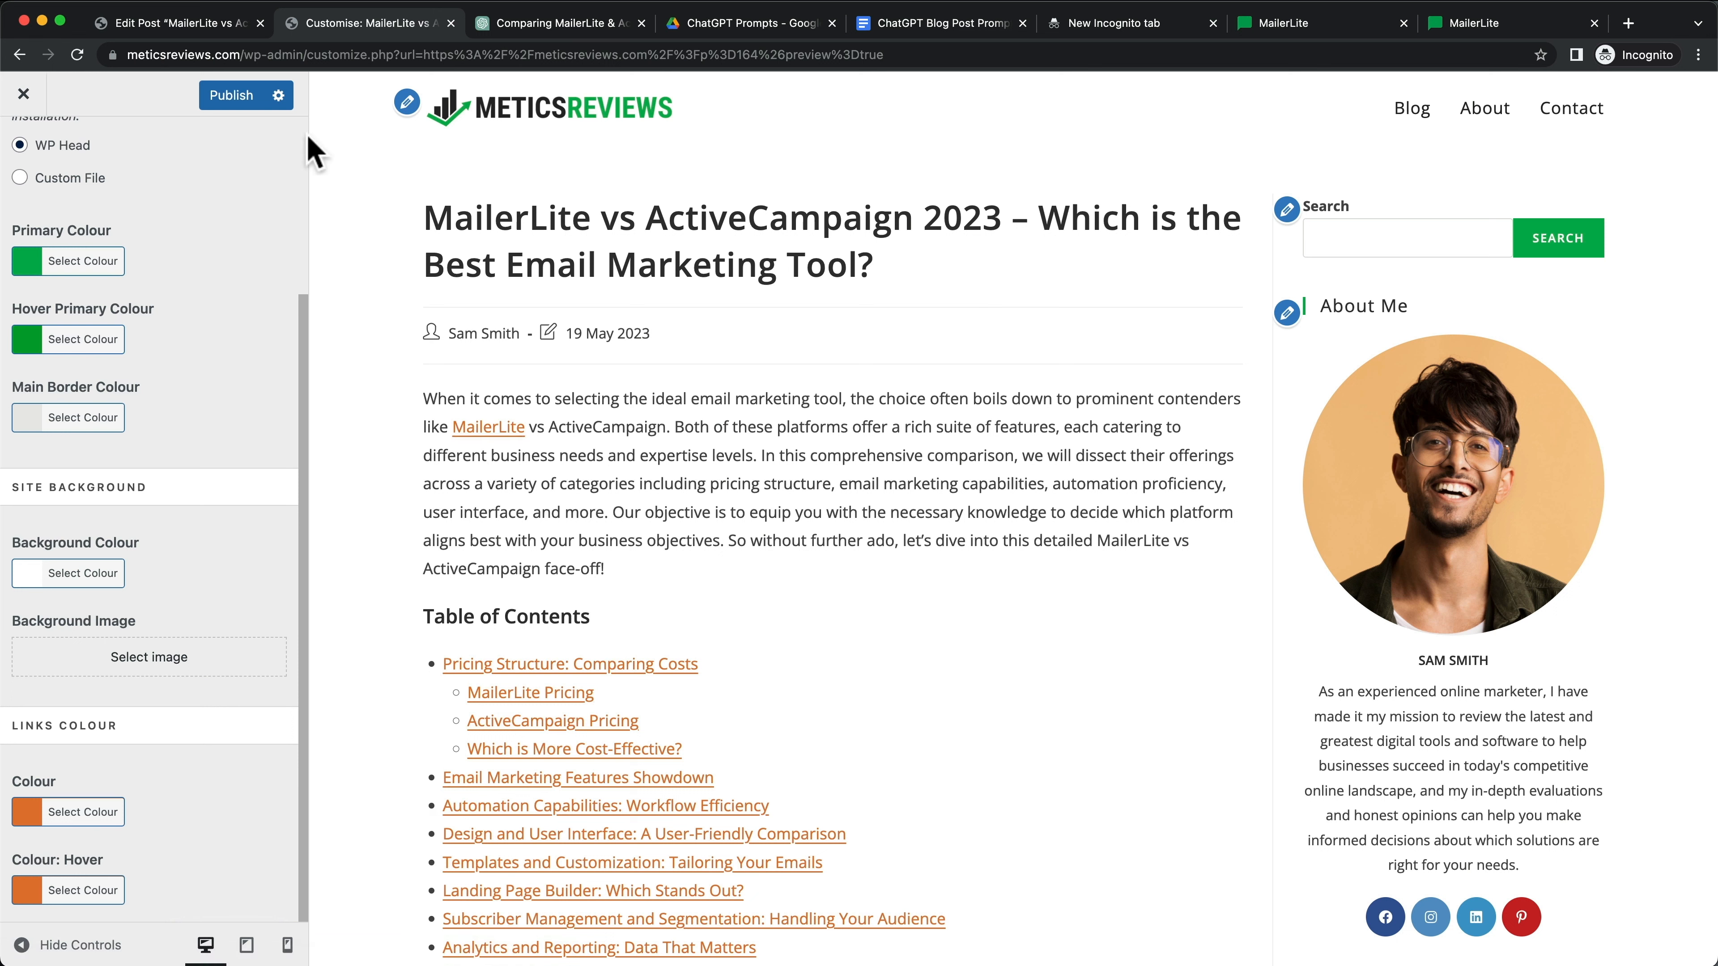
click(231, 95)
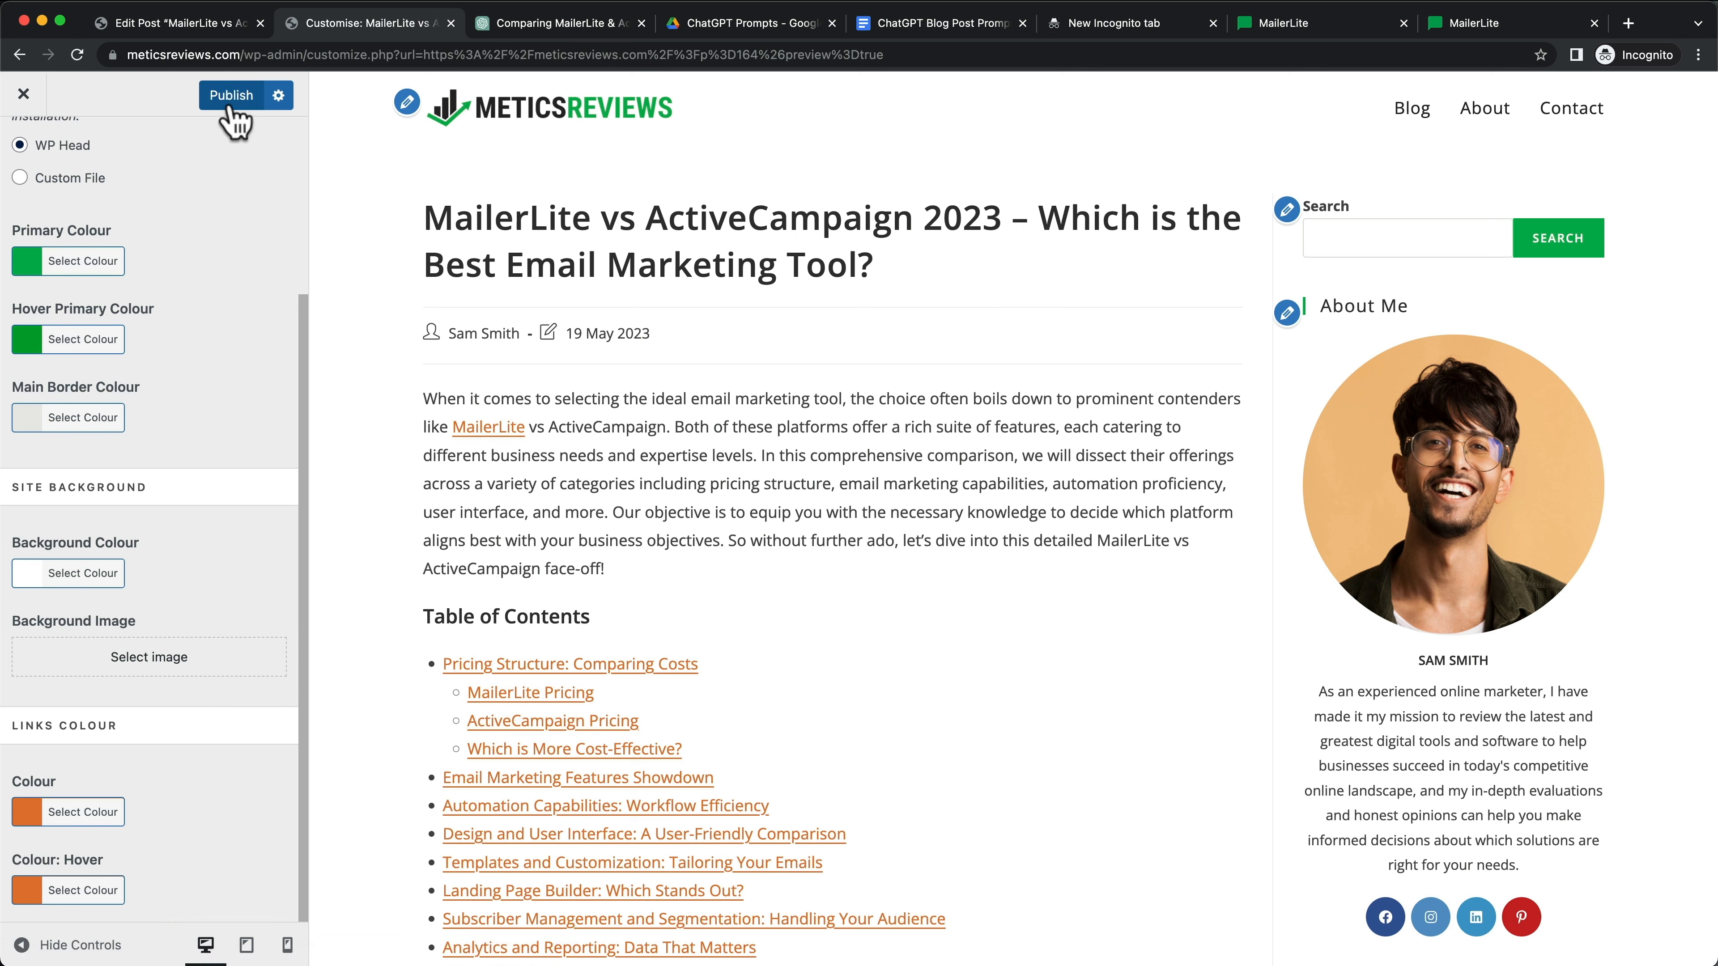
click(451, 22)
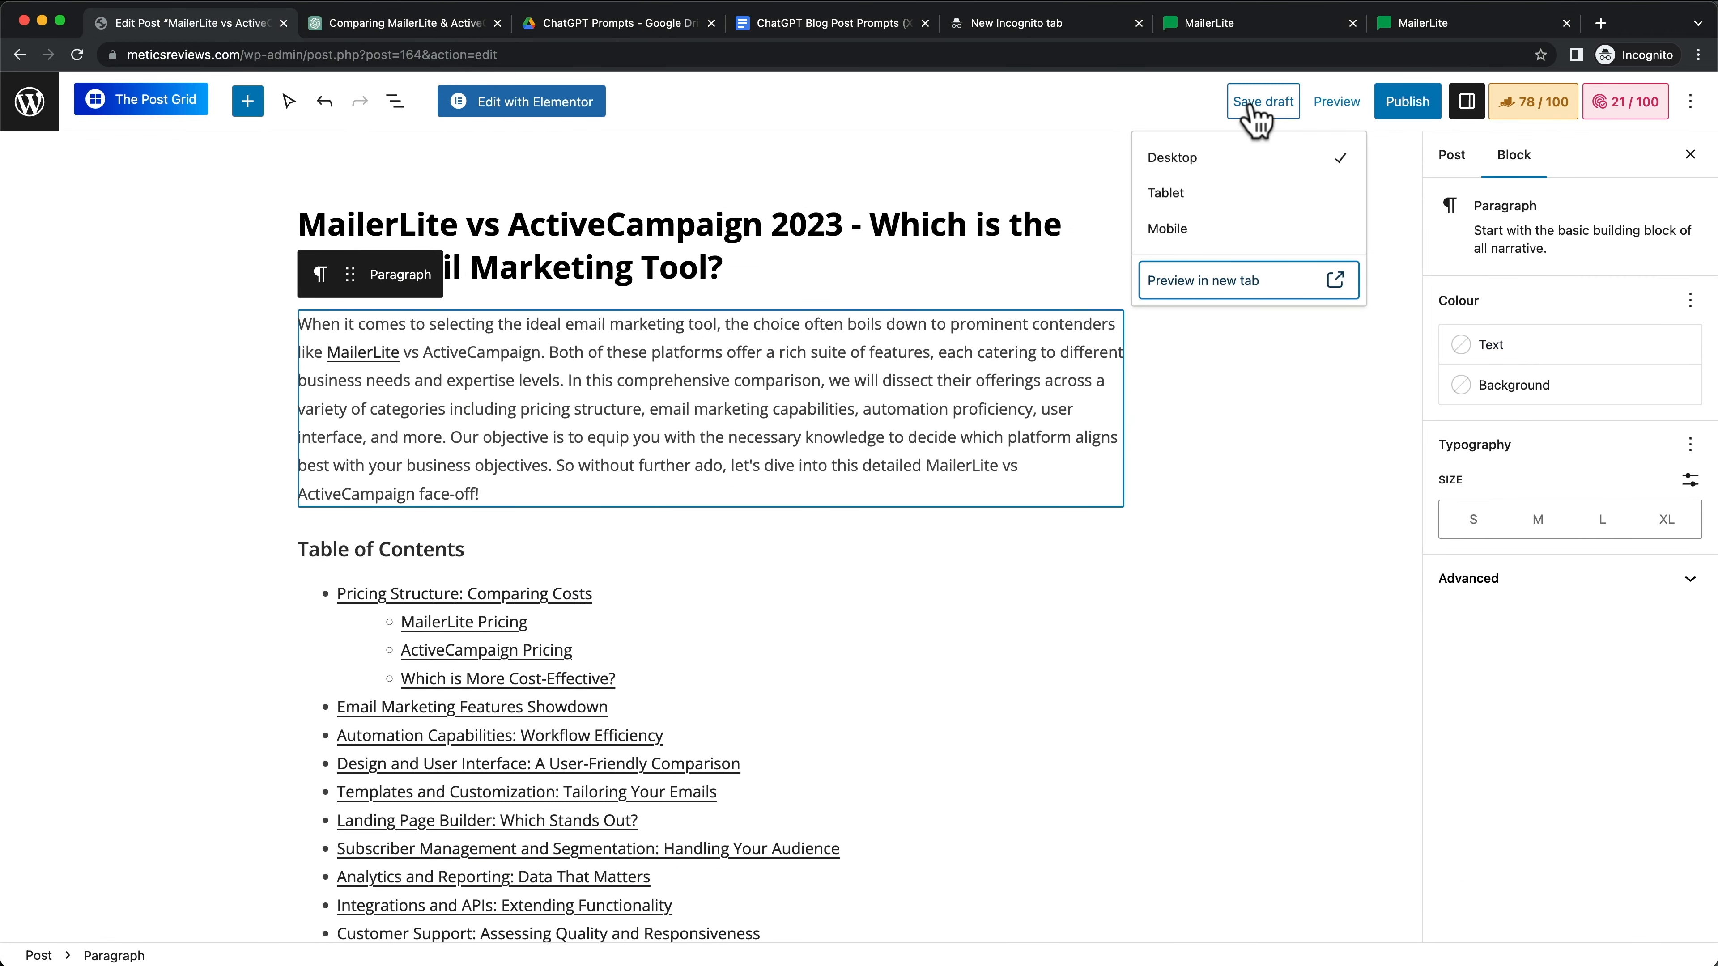
Step: Reload the post editor and check the link colour there and on the preview page
click(78, 56)
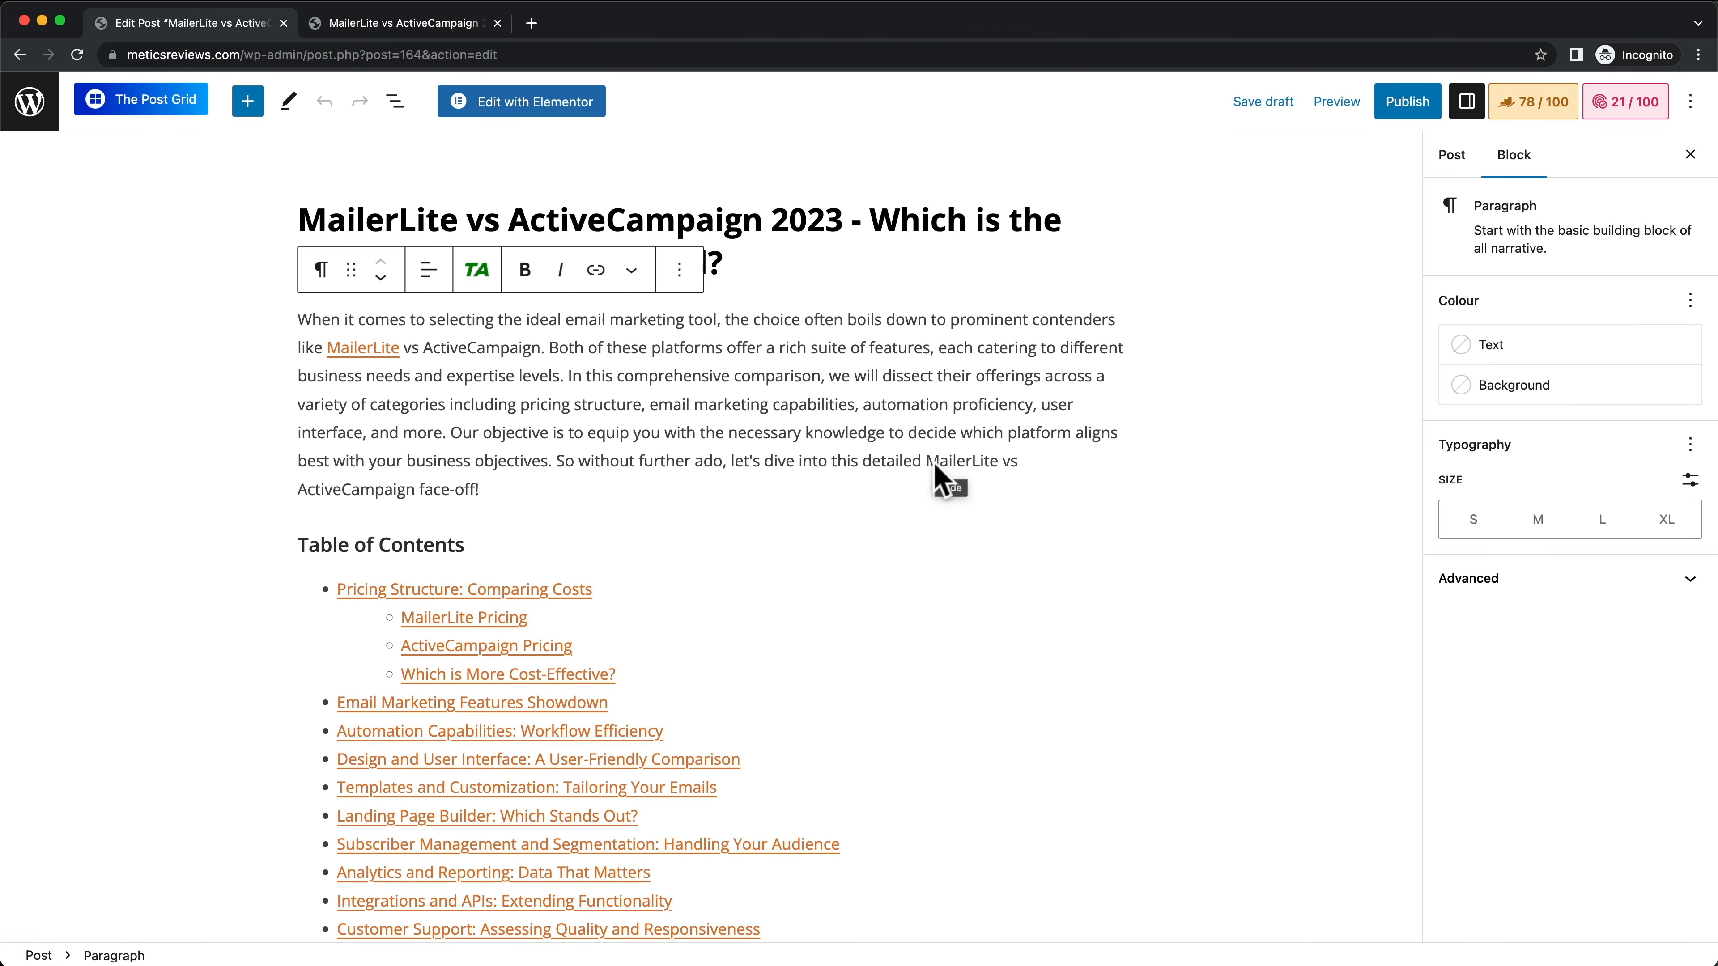
scroll(940, 480, up, 1)
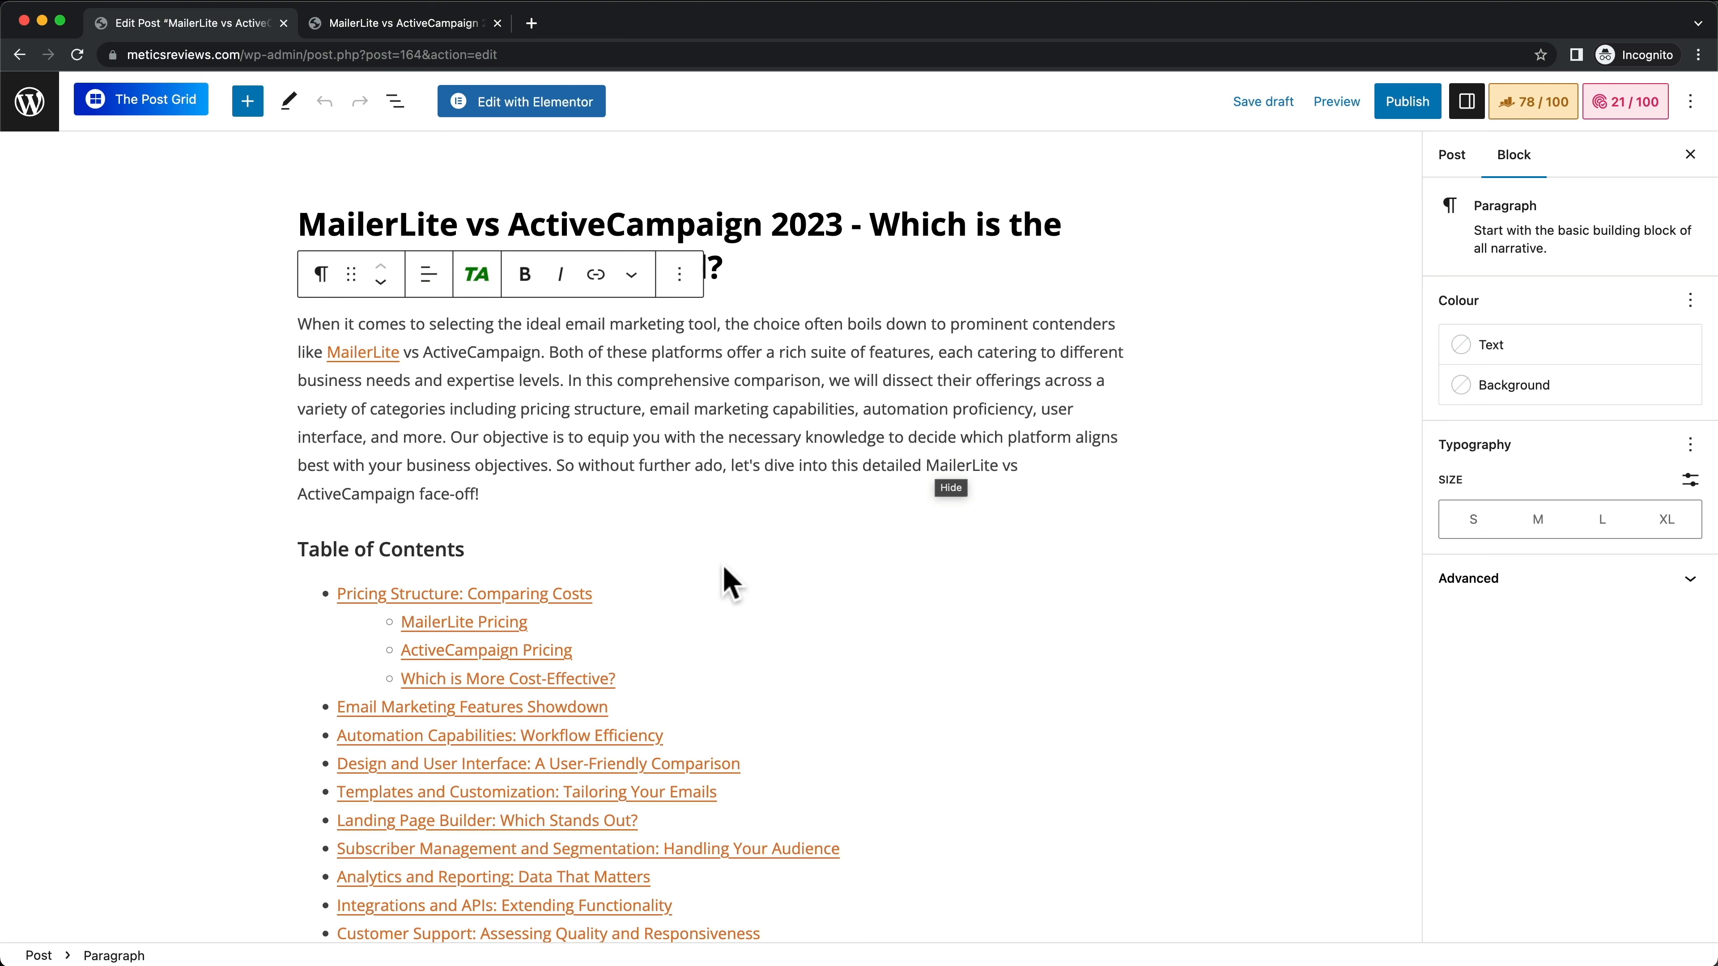
click(458, 27)
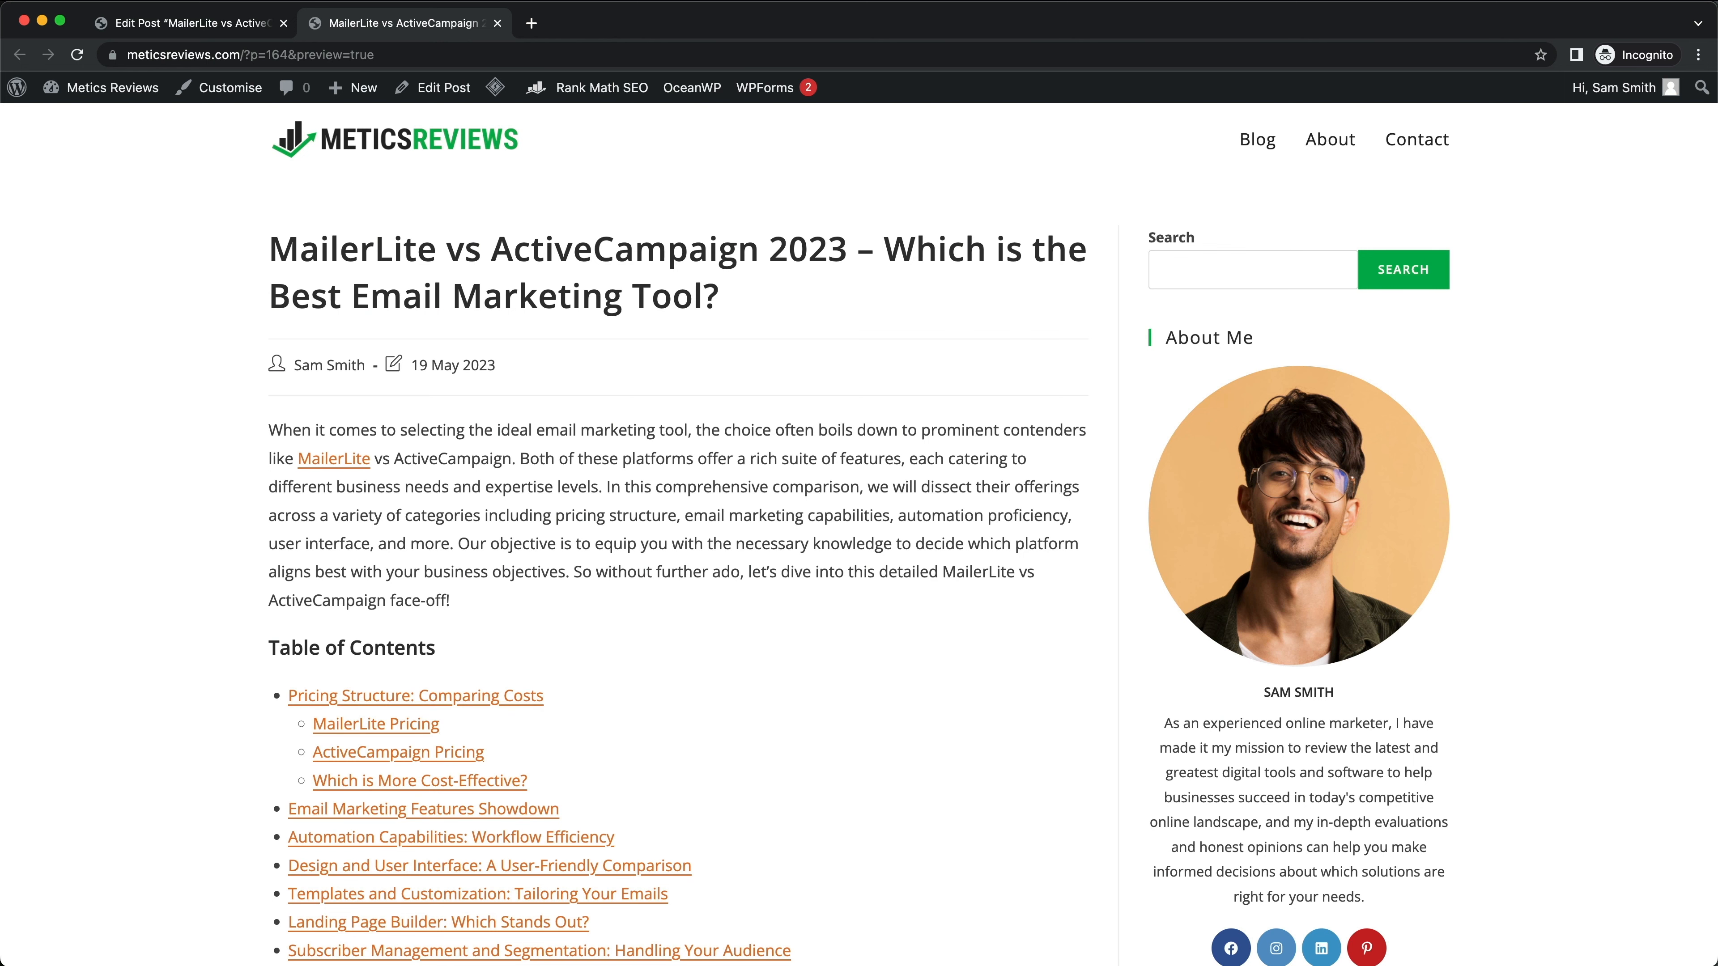
click(238, 14)
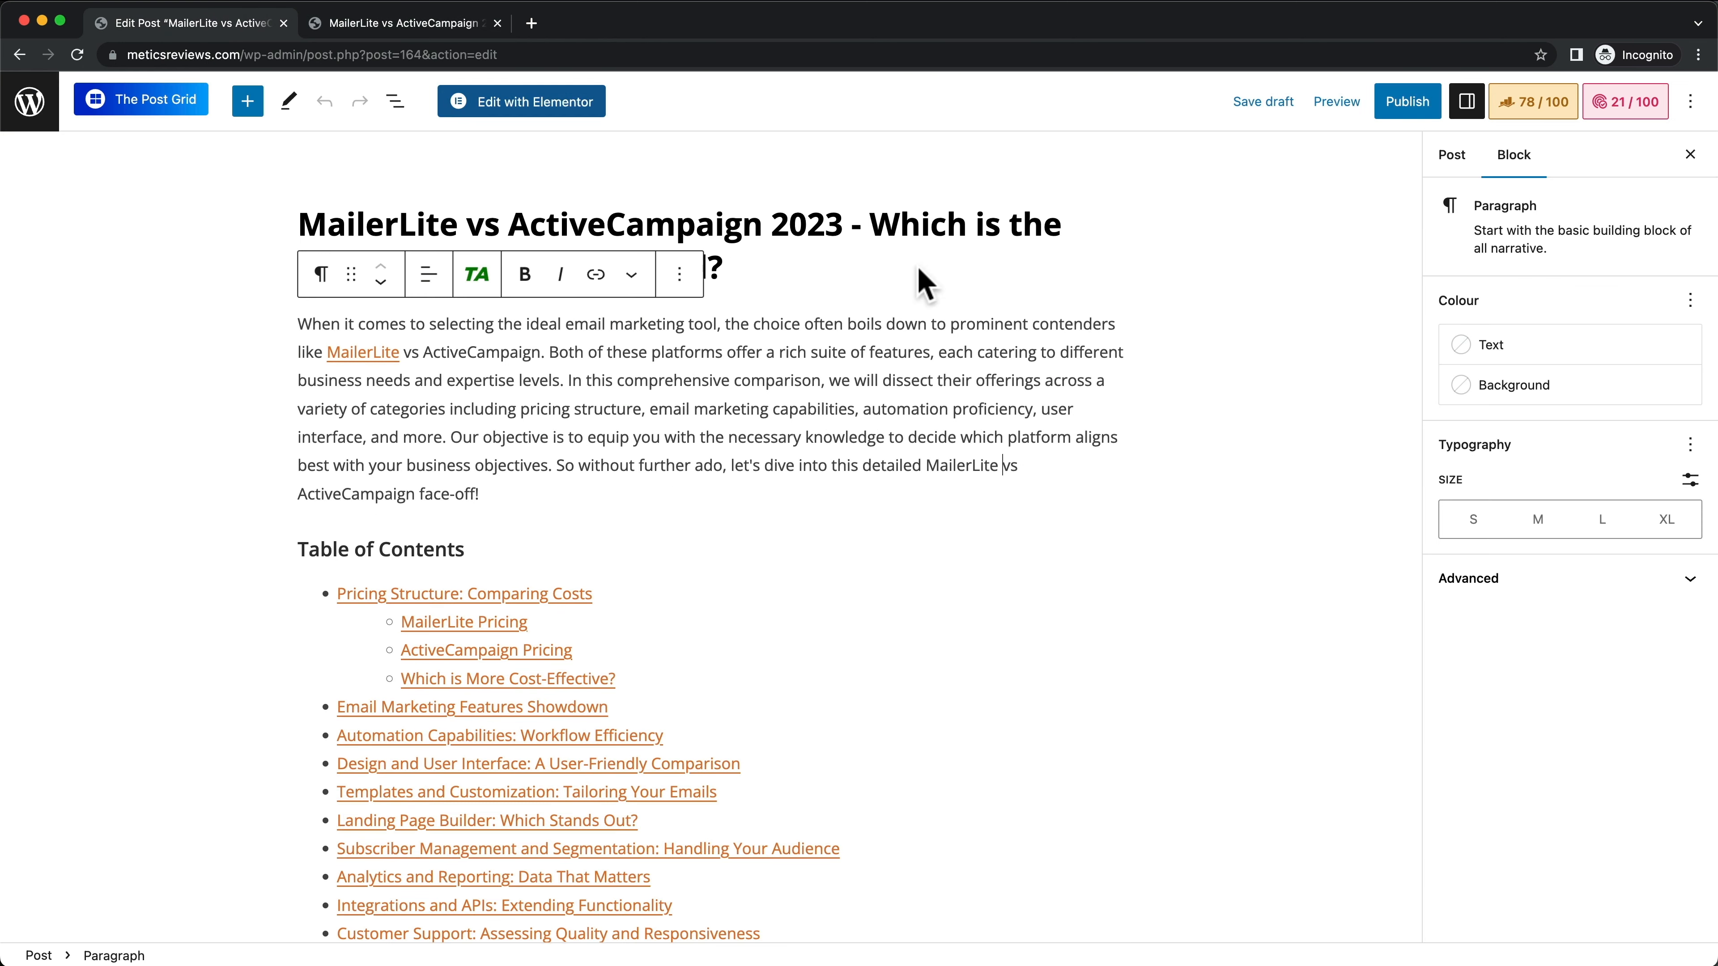
Step: Show the post-level settings and find the featured image section
click(1479, 115)
click(1479, 115)
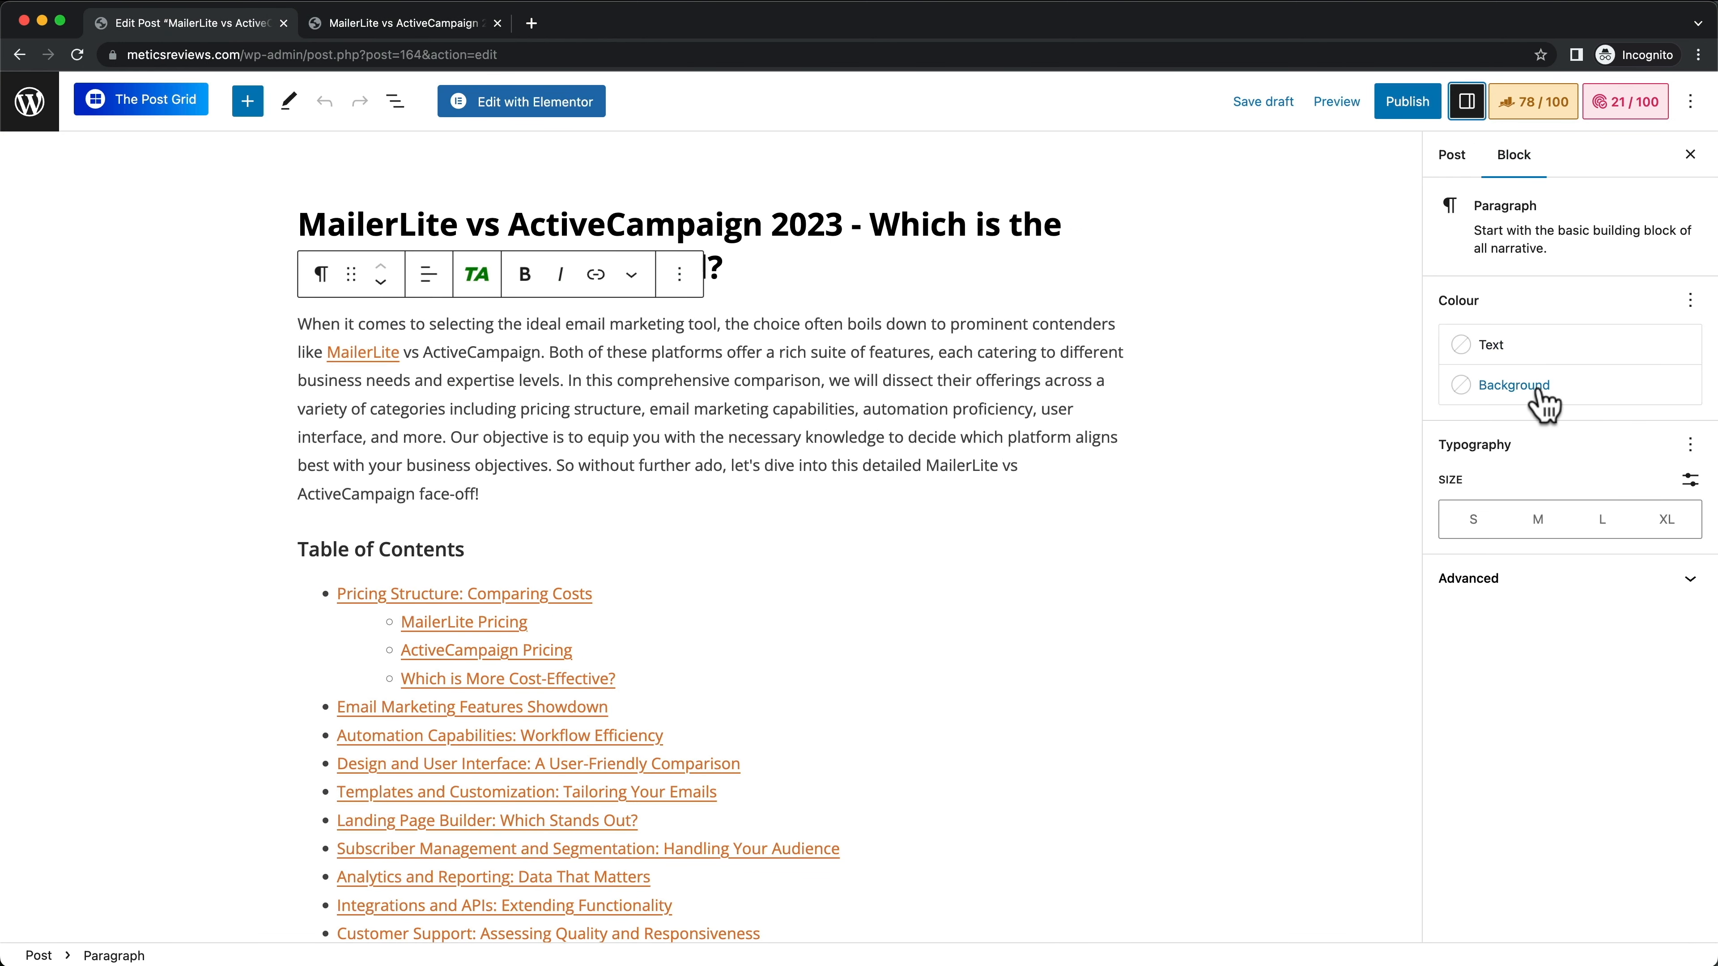
click(1452, 155)
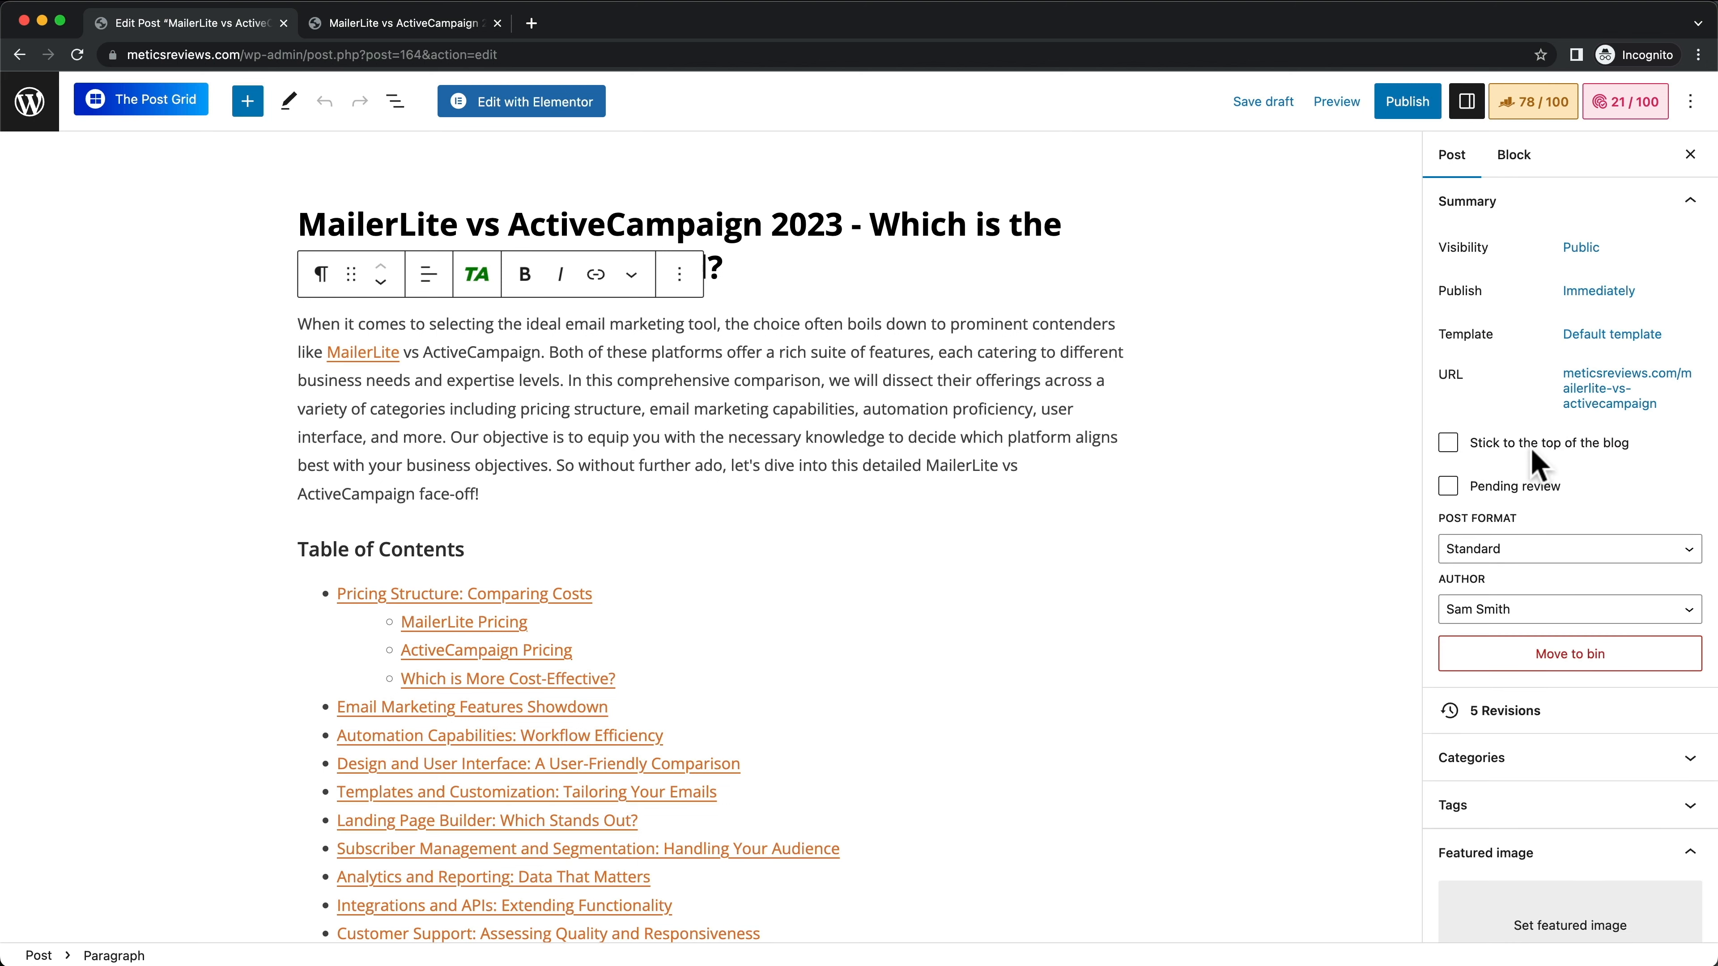
scroll(1515, 602, down, 10)
scroll(1475, 298, up, 2)
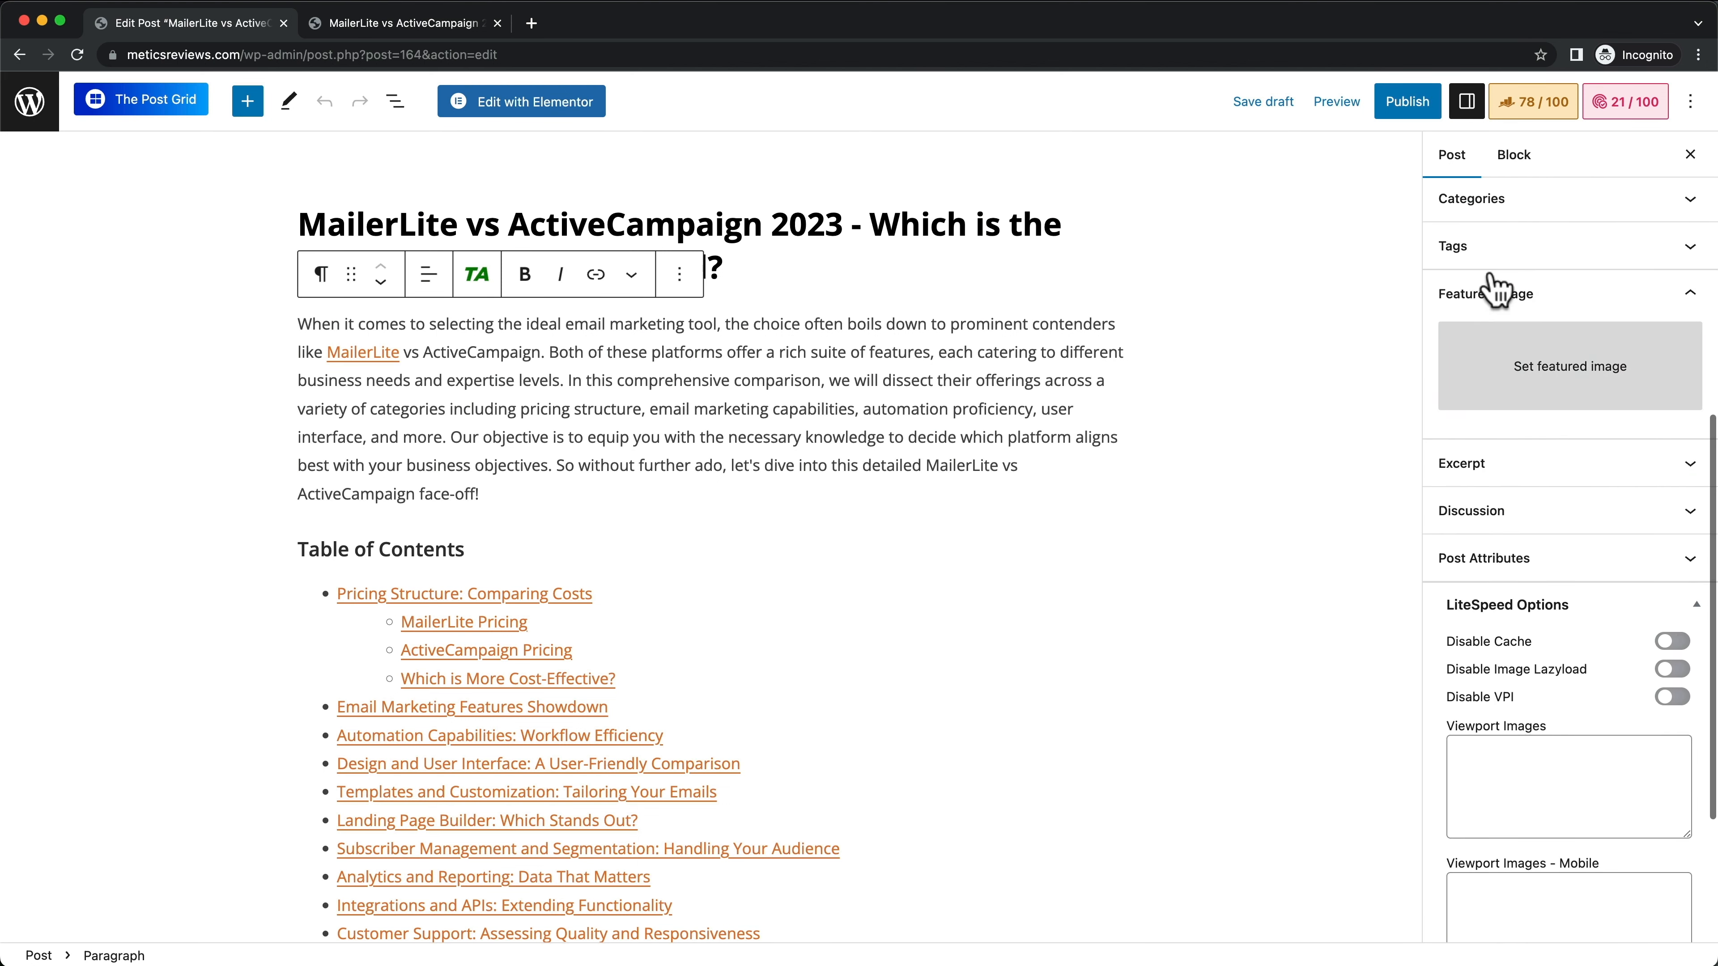
scroll(1576, 396, up, 1)
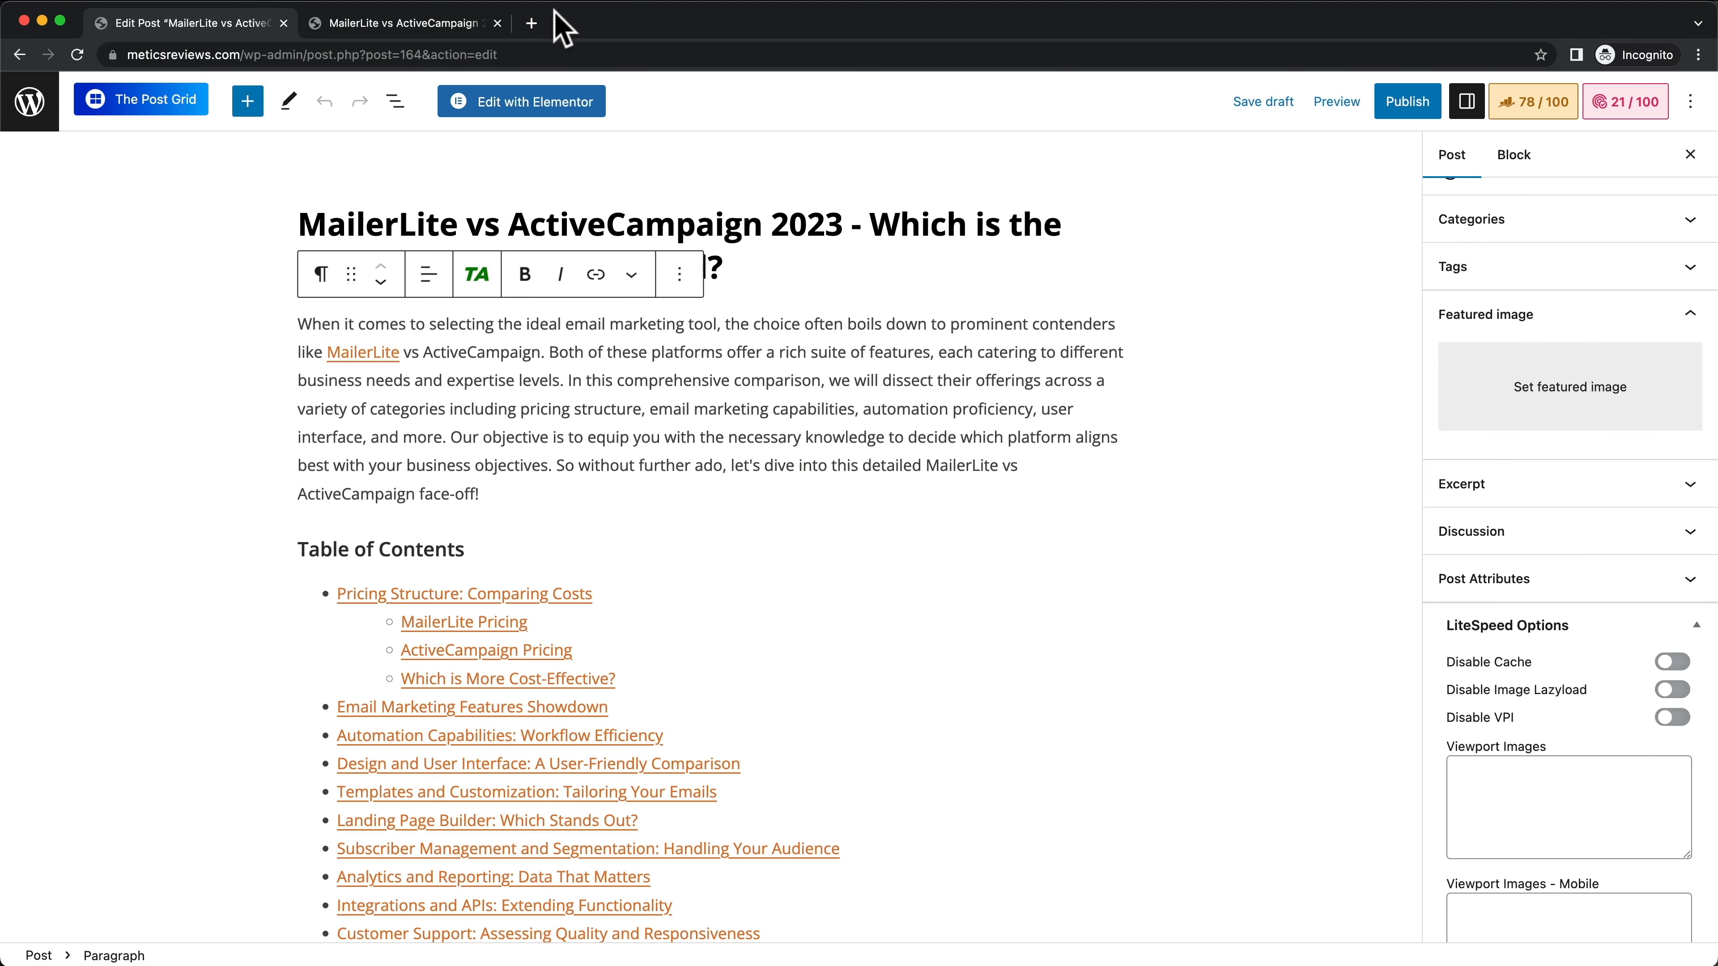
Step: Open pexels.com in a new tab and browse its free stock photos
click(531, 24)
text(pexels.com)
key(Return)
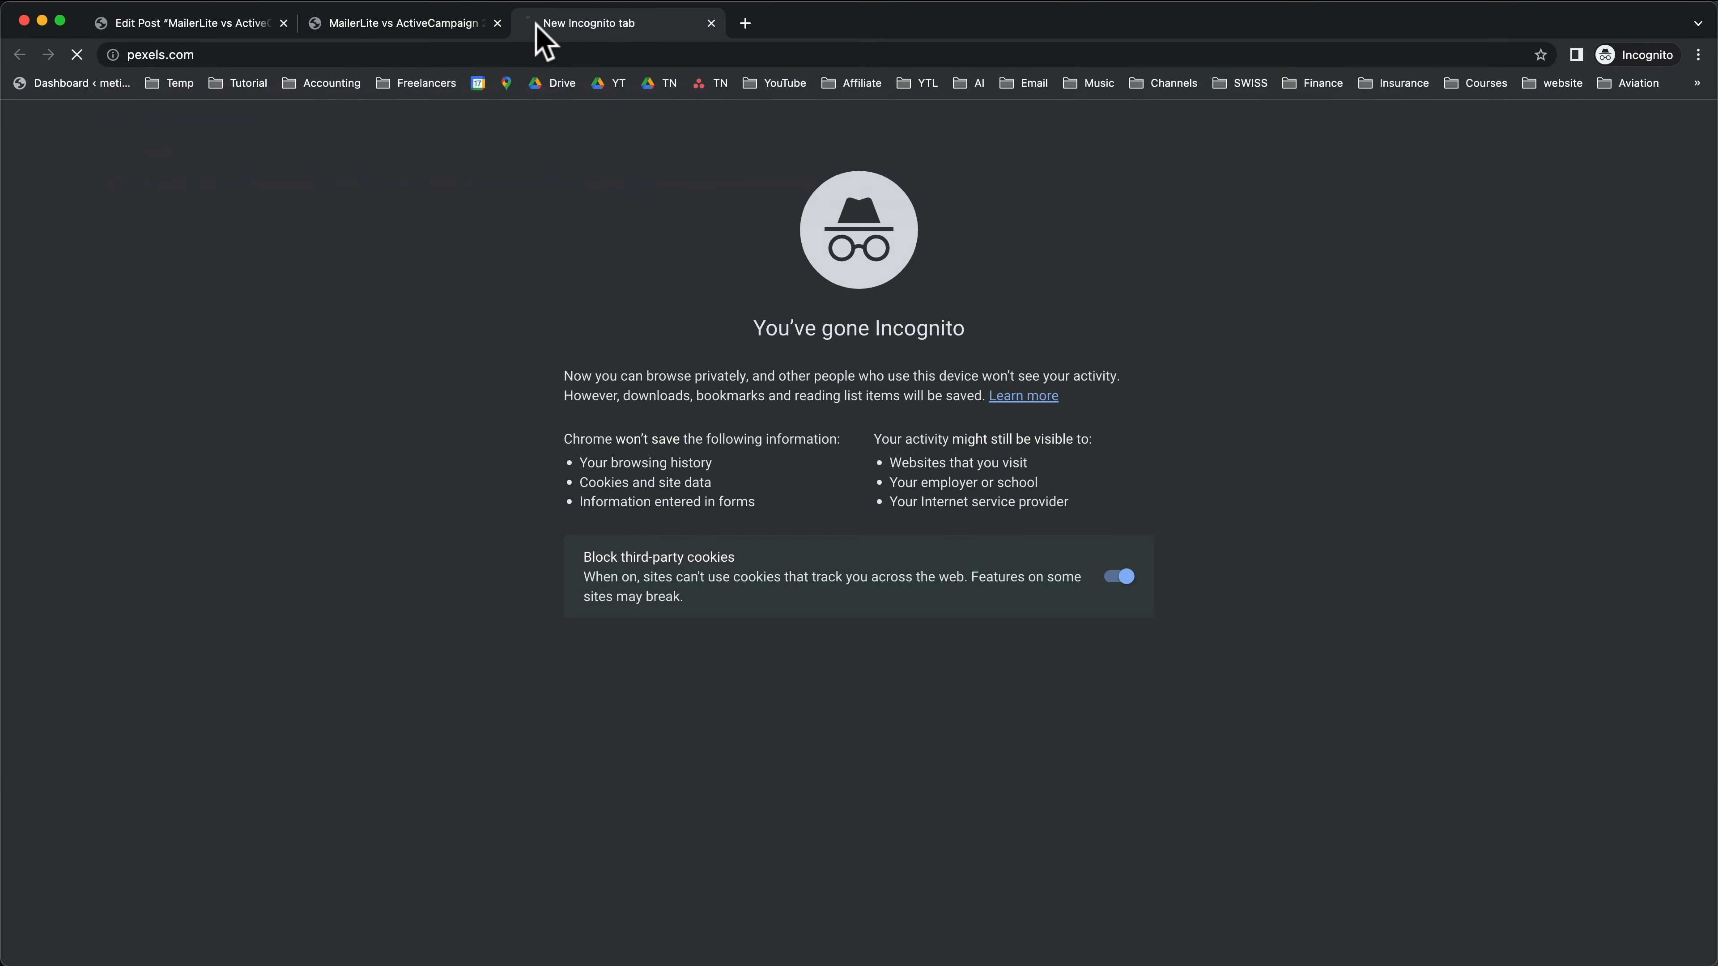
scroll(913, 476, down, 15)
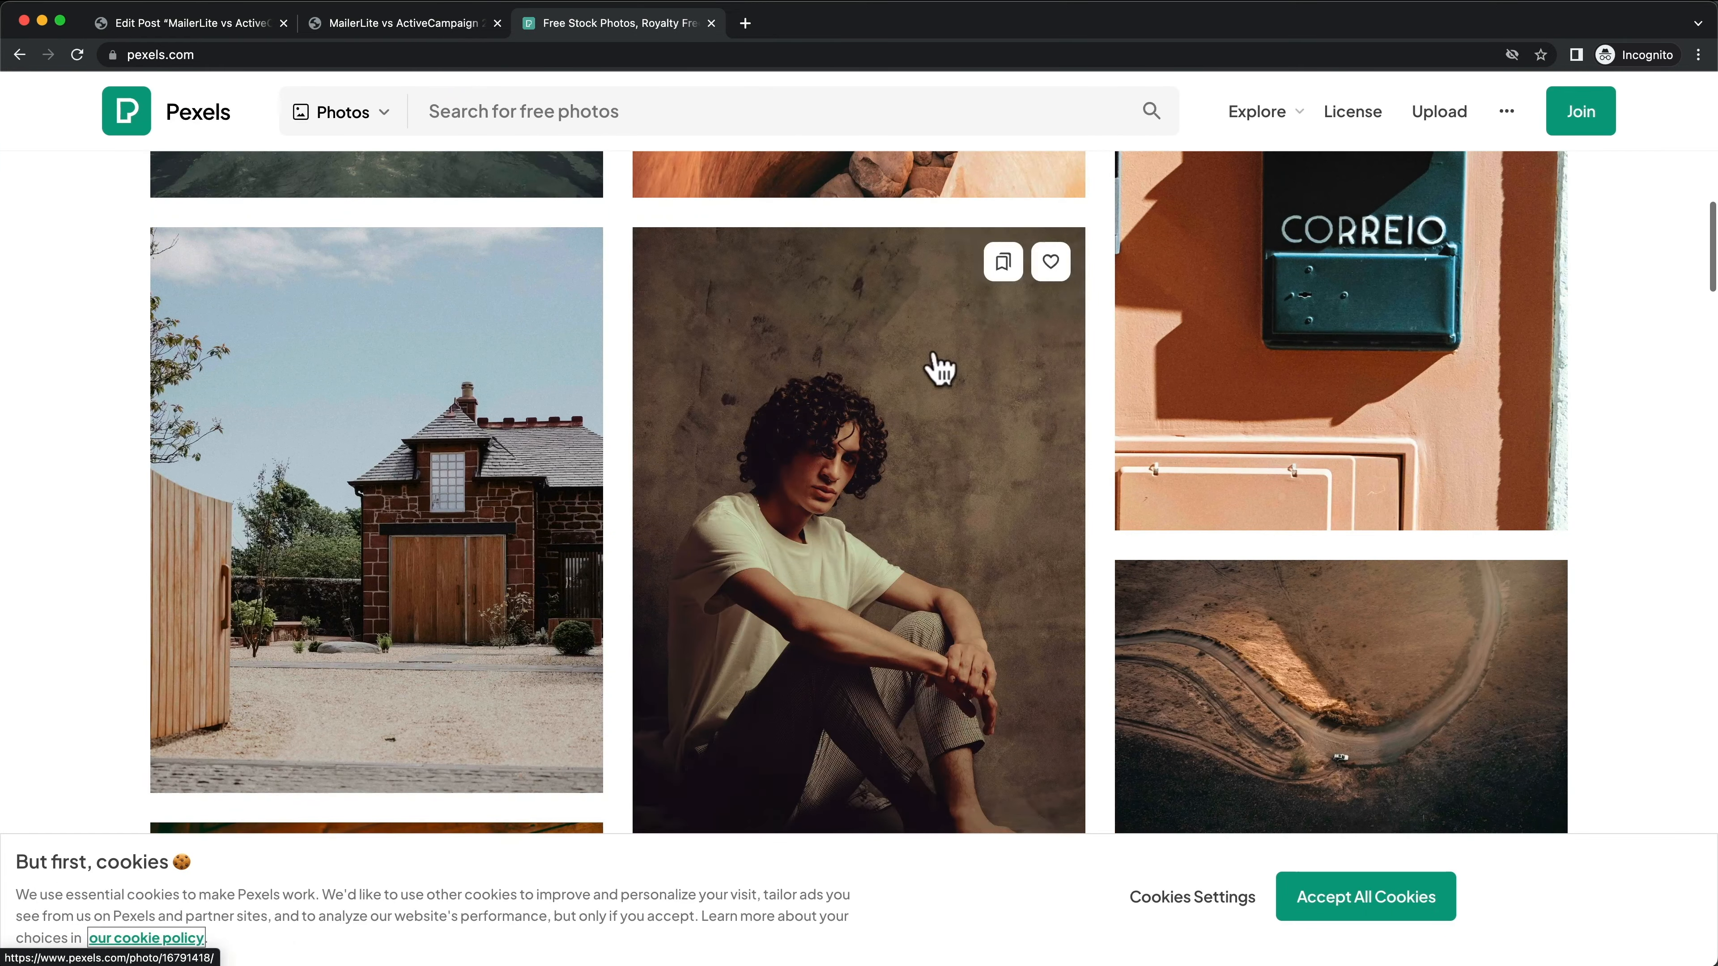
Step: Search the web for "unsplash" in another new tab, open the Unsplash site and browse its images
click(747, 25)
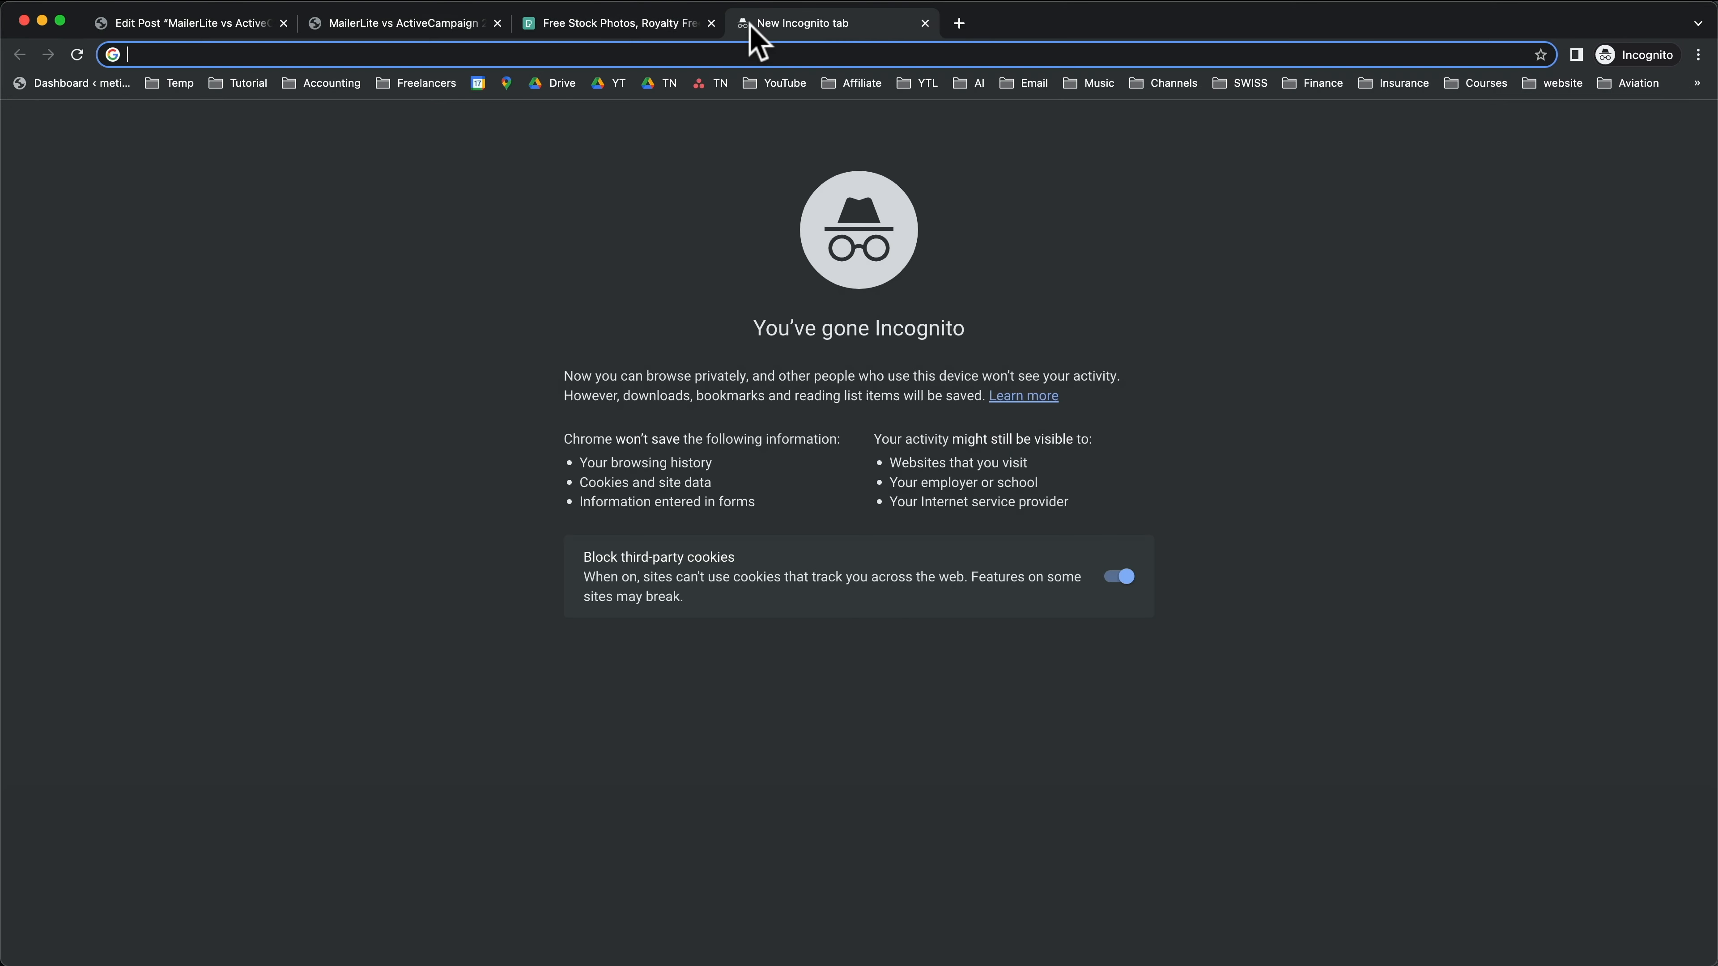
text(unsplash)
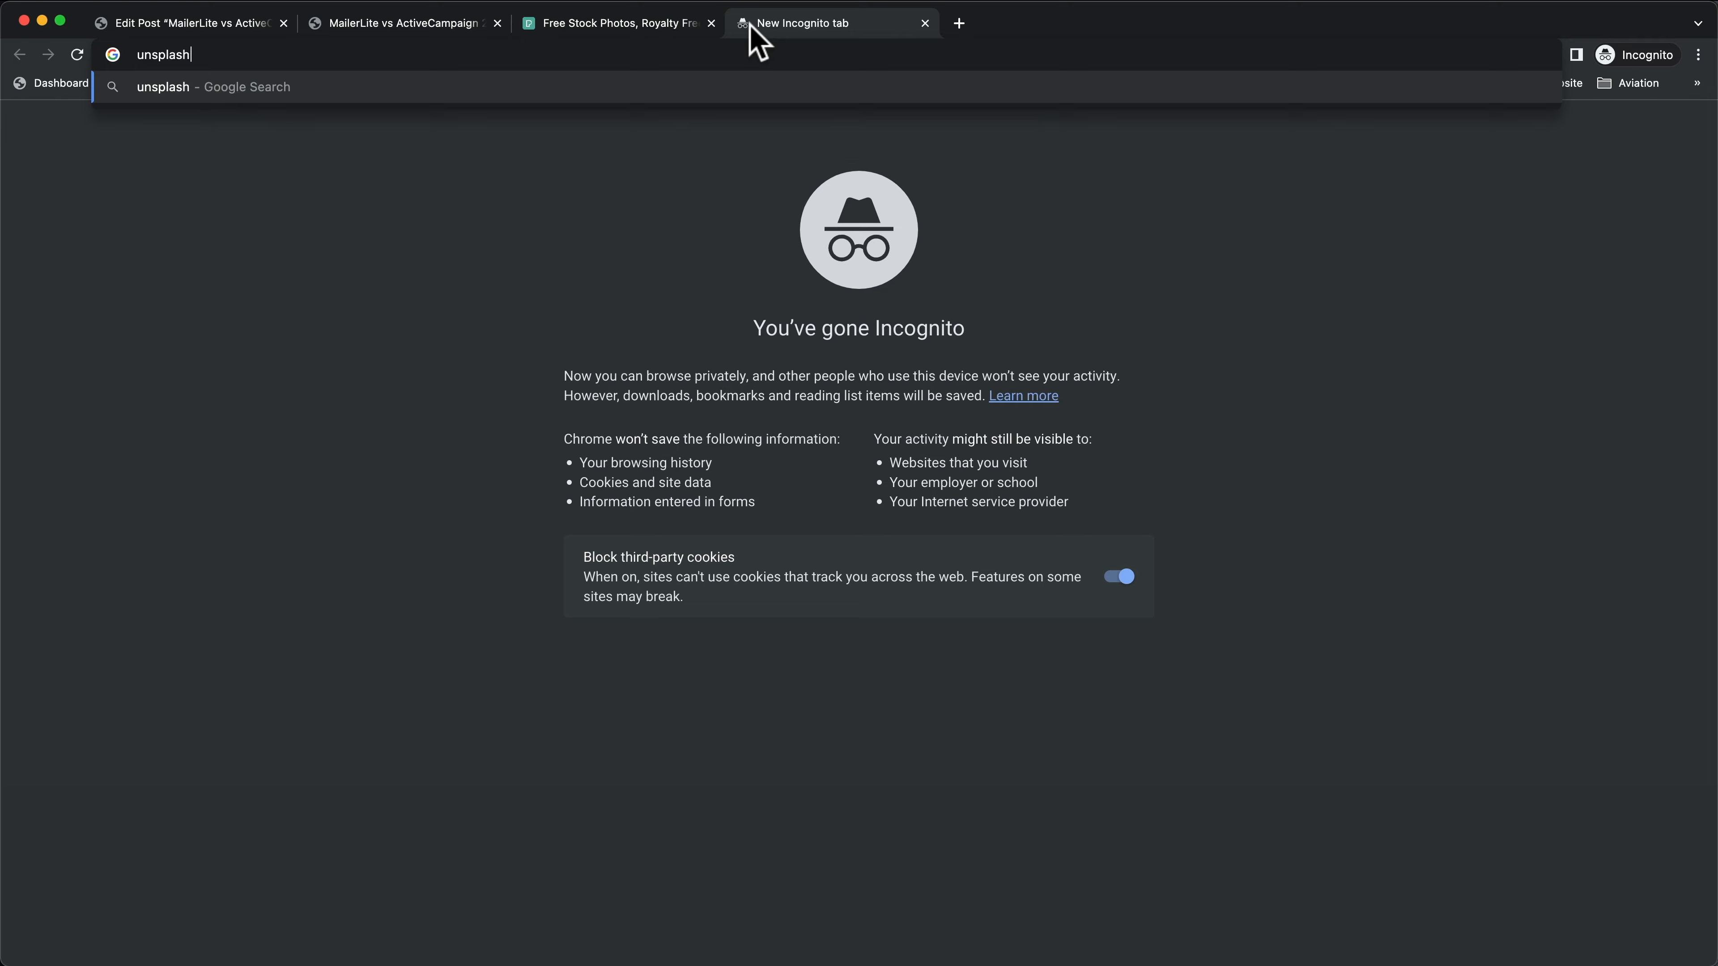
key(Return)
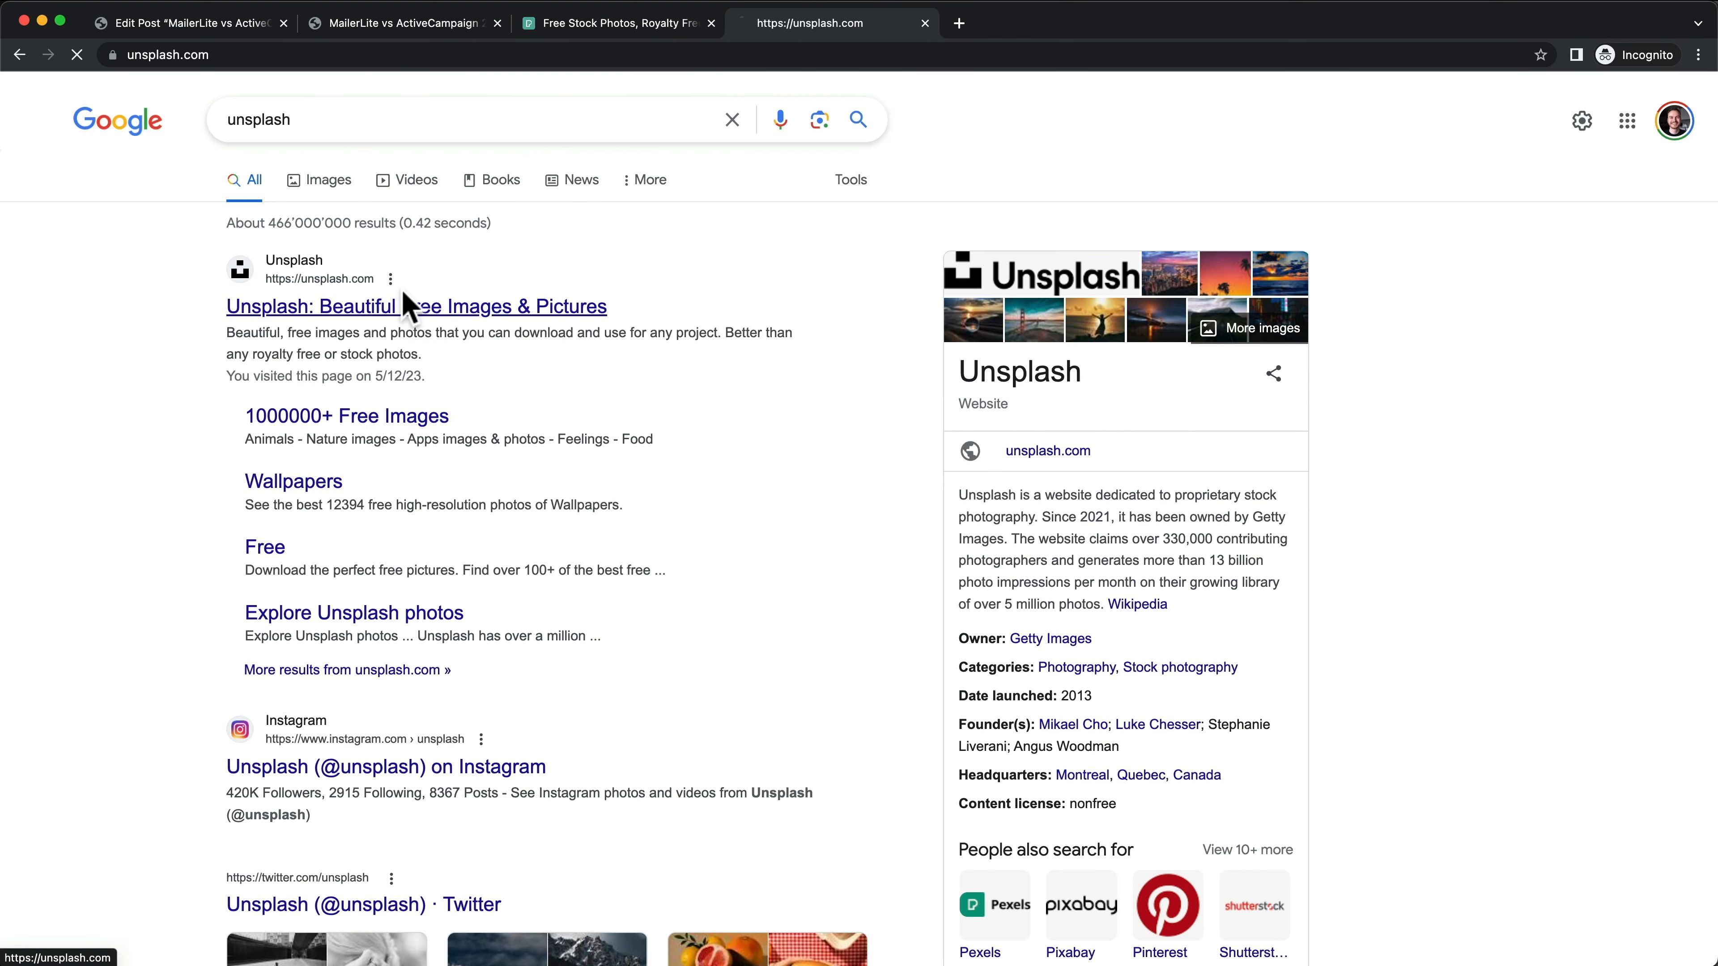
click(403, 303)
scroll(897, 469, down, 10)
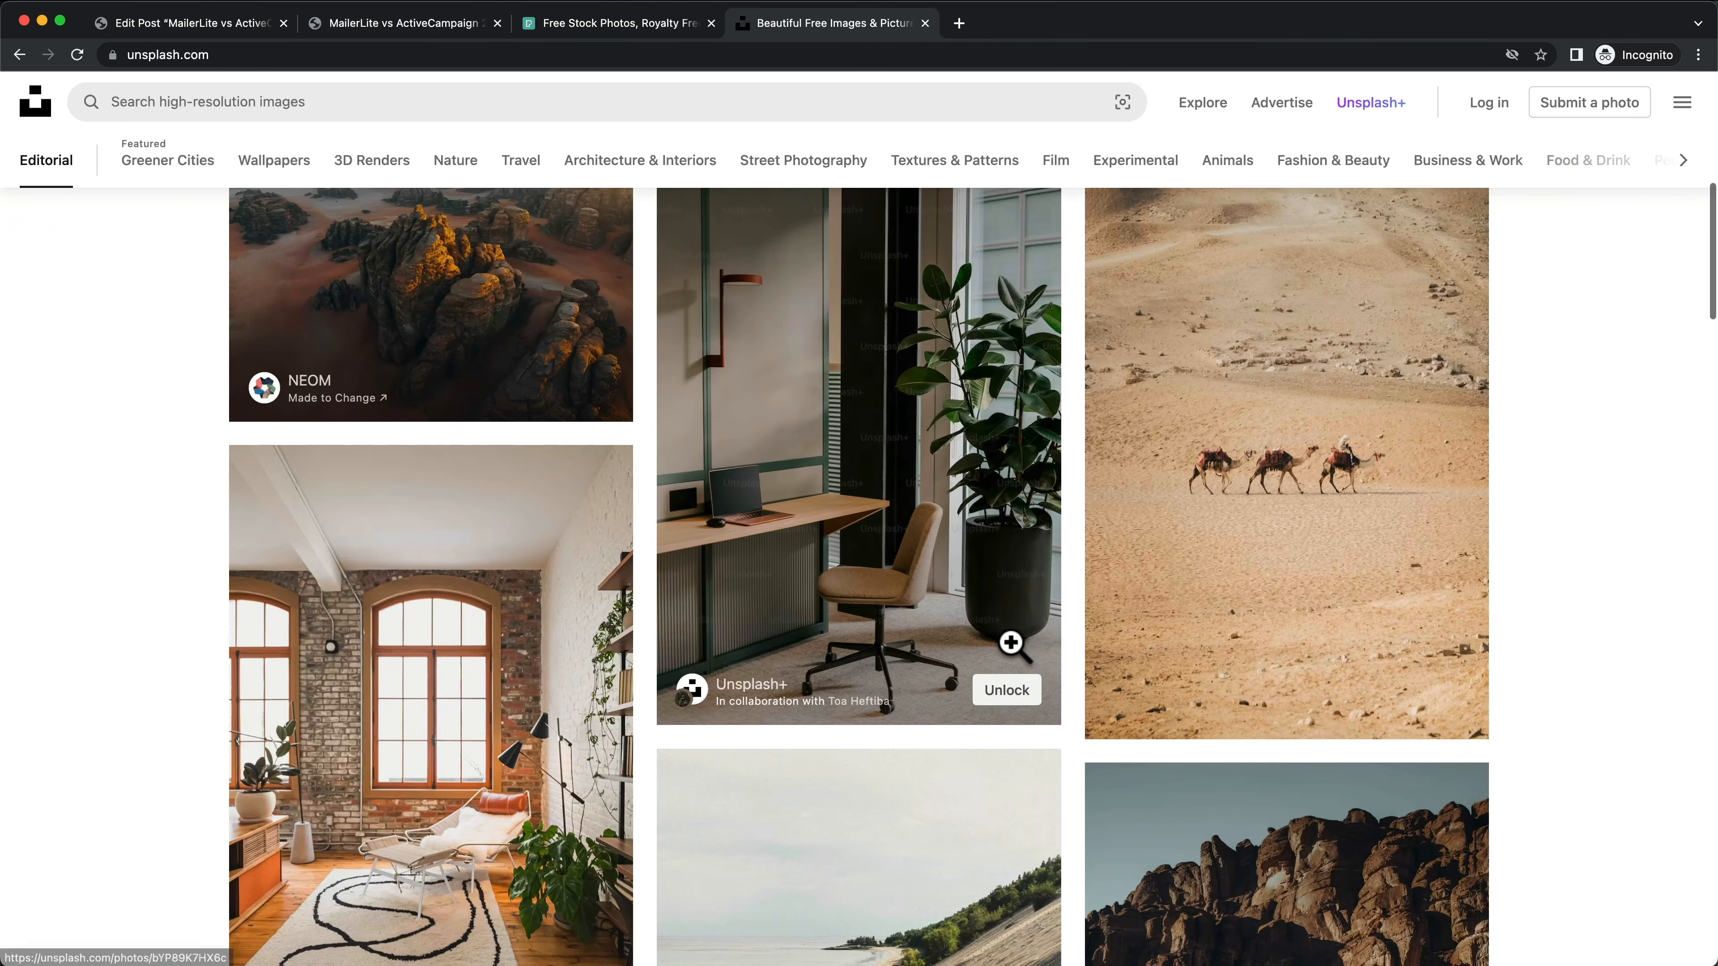
scroll(1001, 553, up, 4)
Step: Open the aerial desert rock photo, view its download size options and return to the Unsplash home page
click(487, 533)
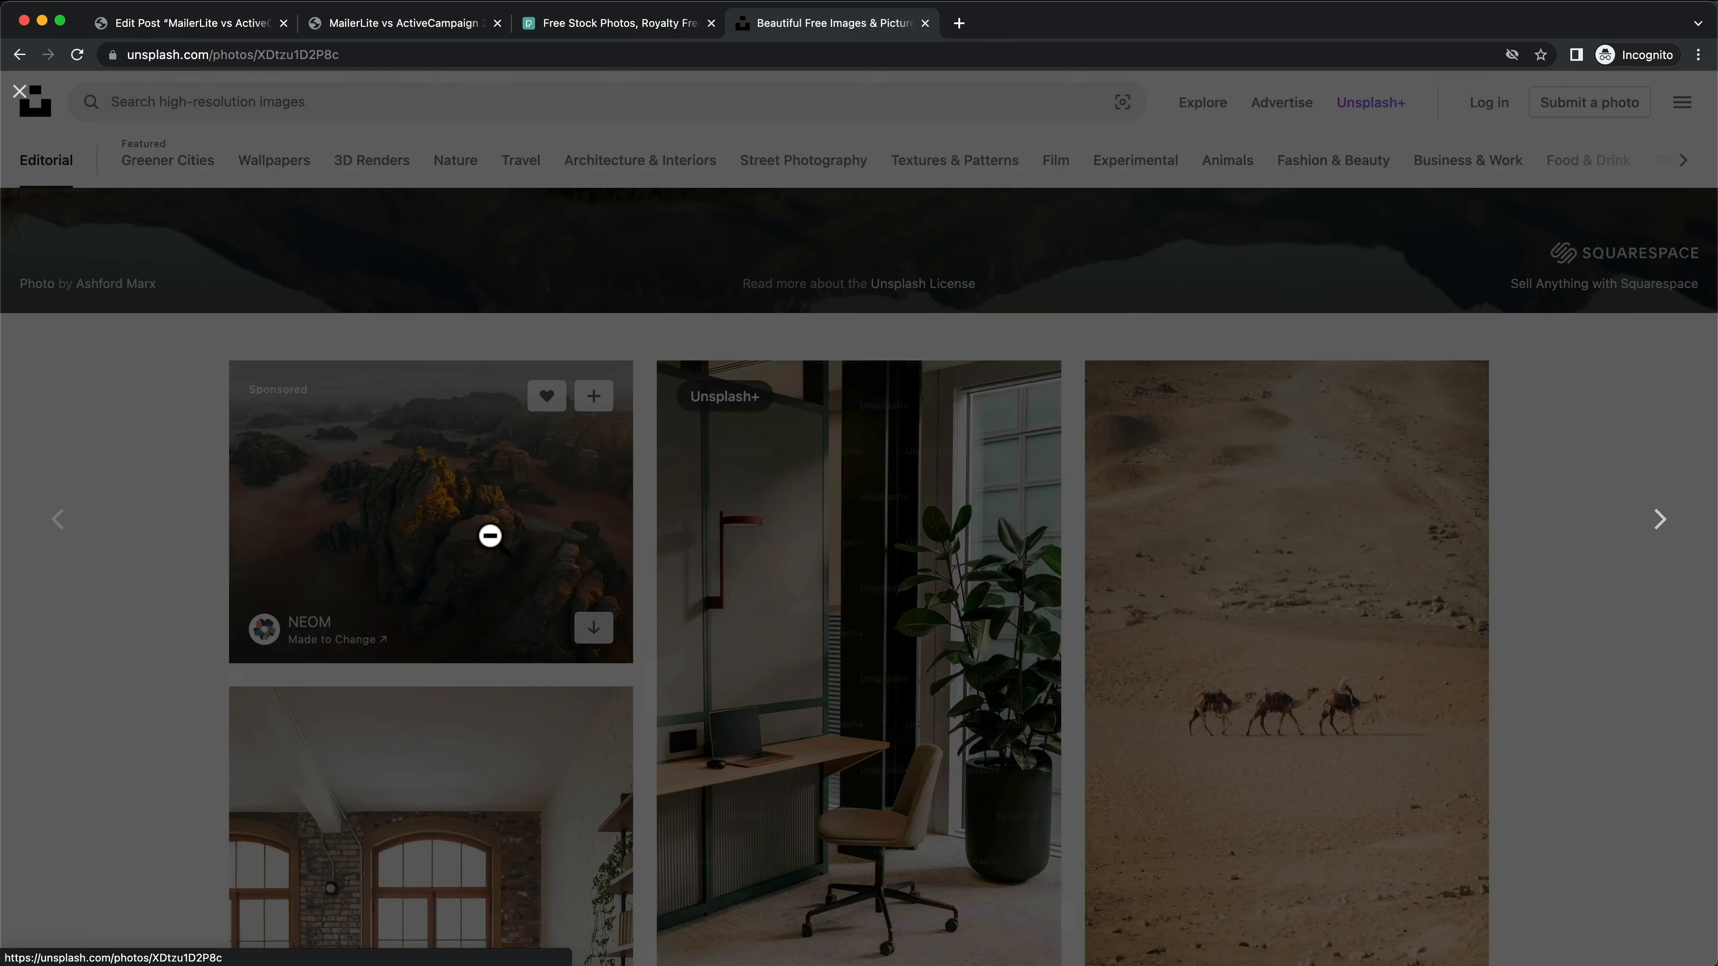
click(1563, 117)
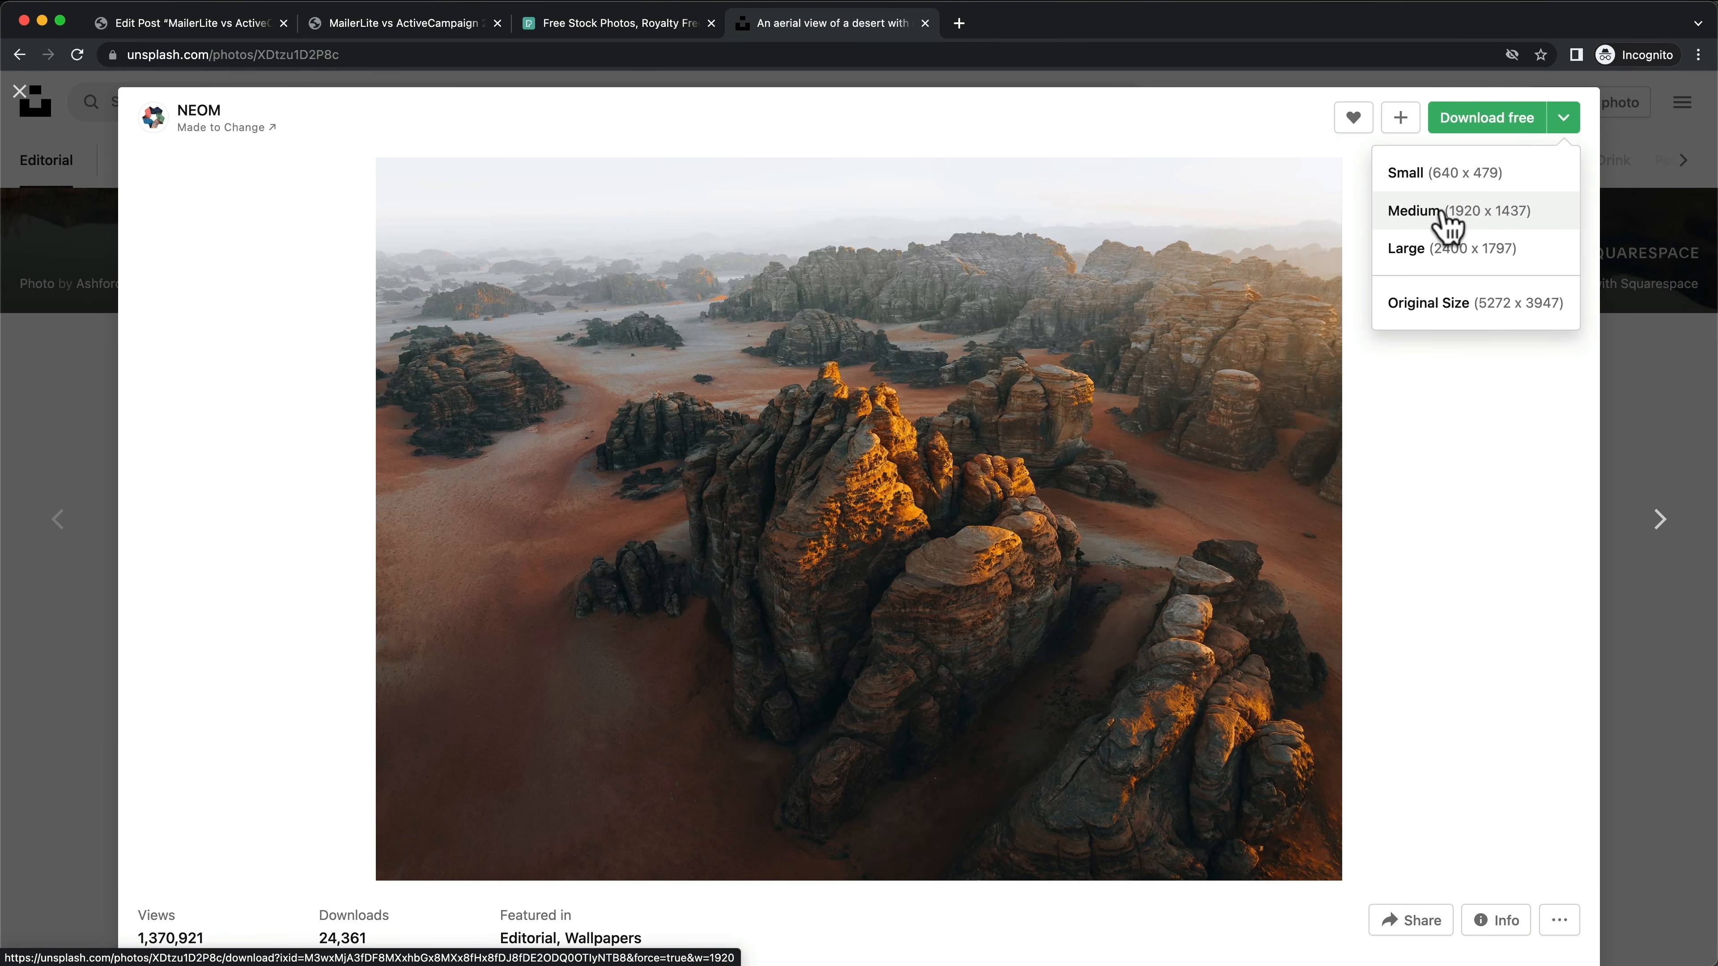
click(19, 55)
scroll(875, 499, up, 6)
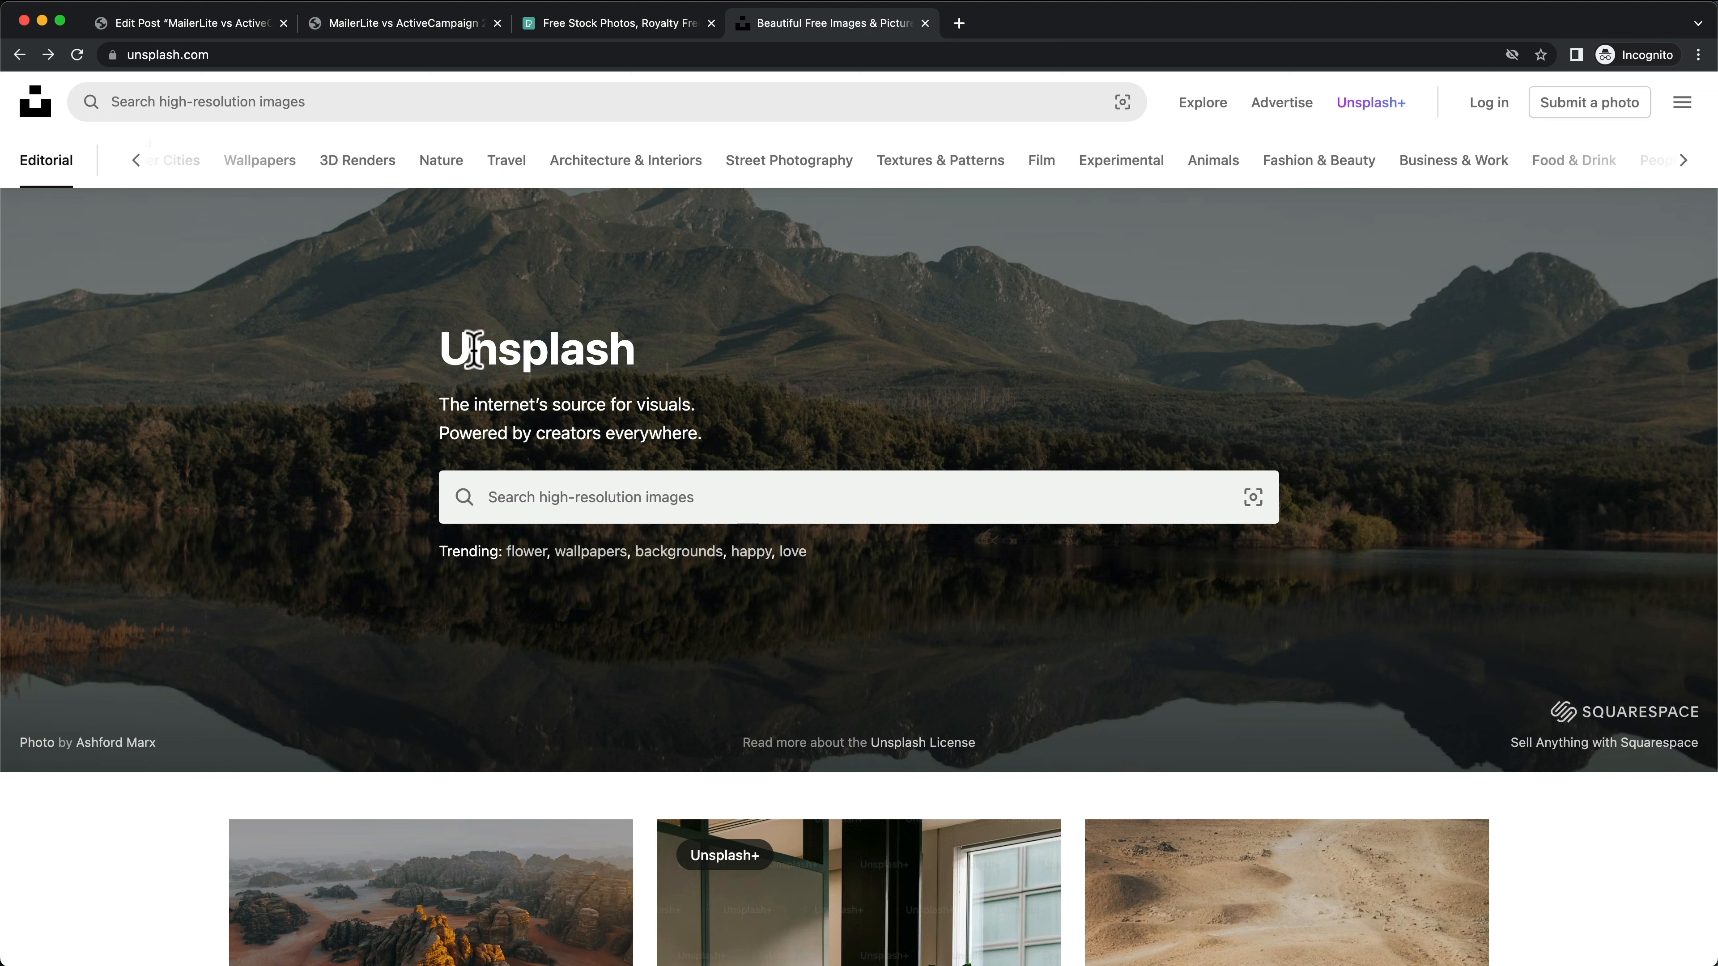
Step: Return to the post editor, then switch to the browser window with the Canva home page
click(214, 35)
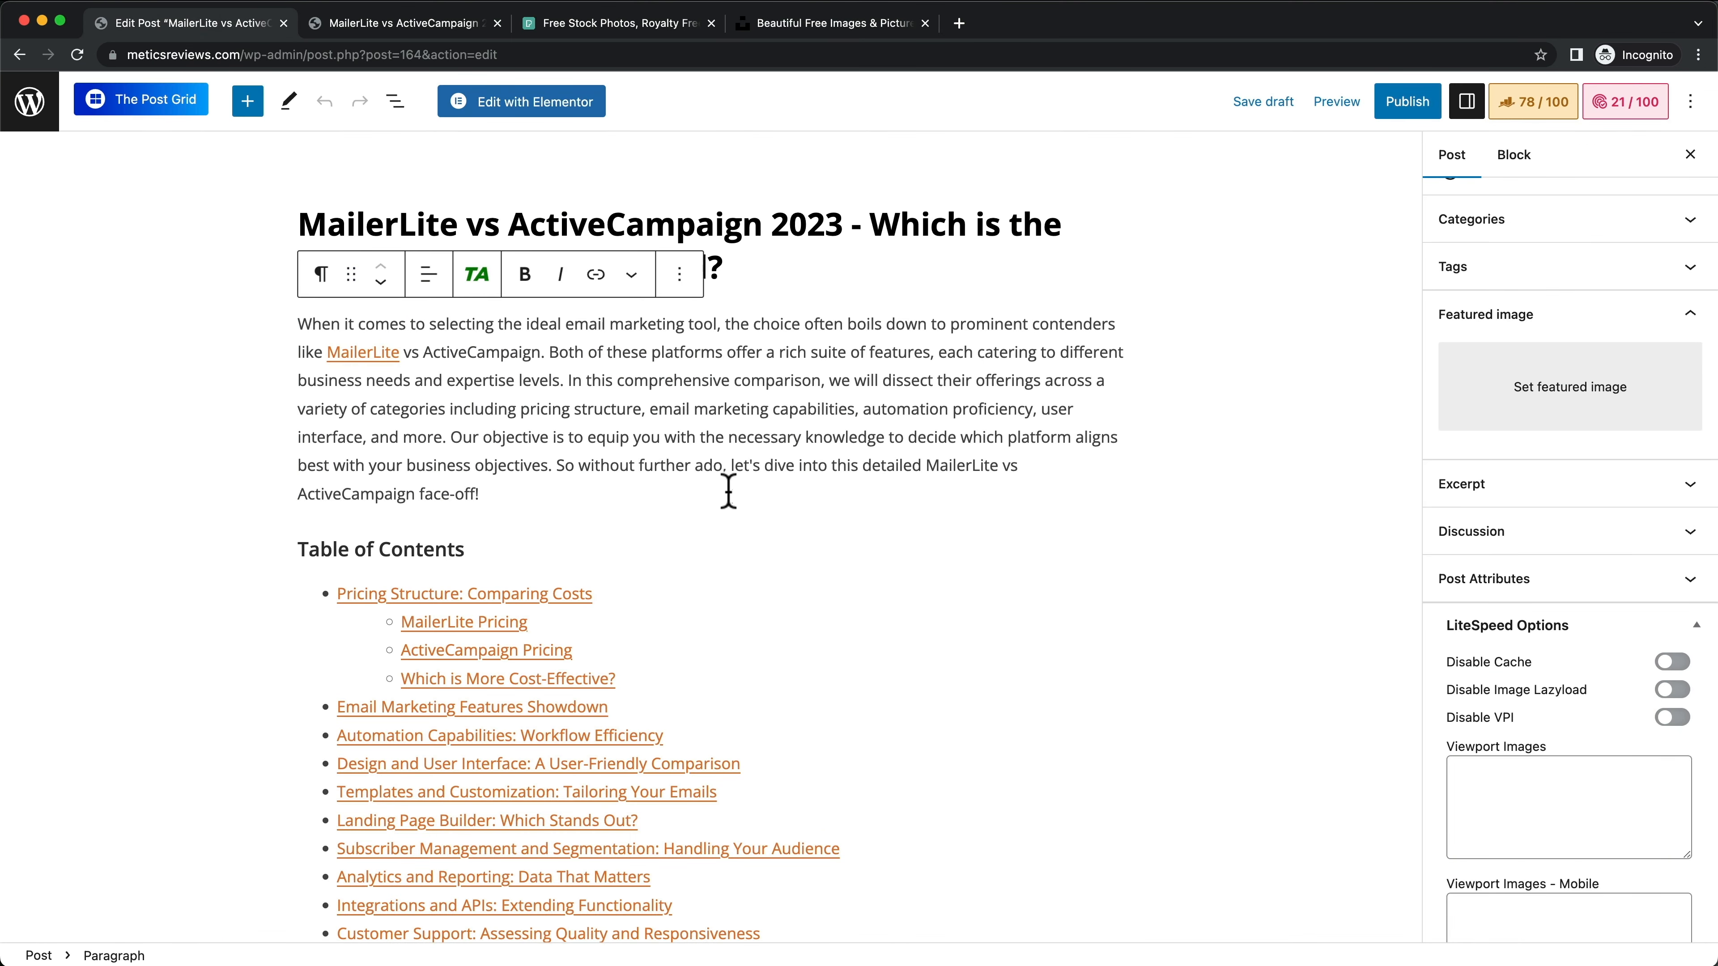
click(424, 549)
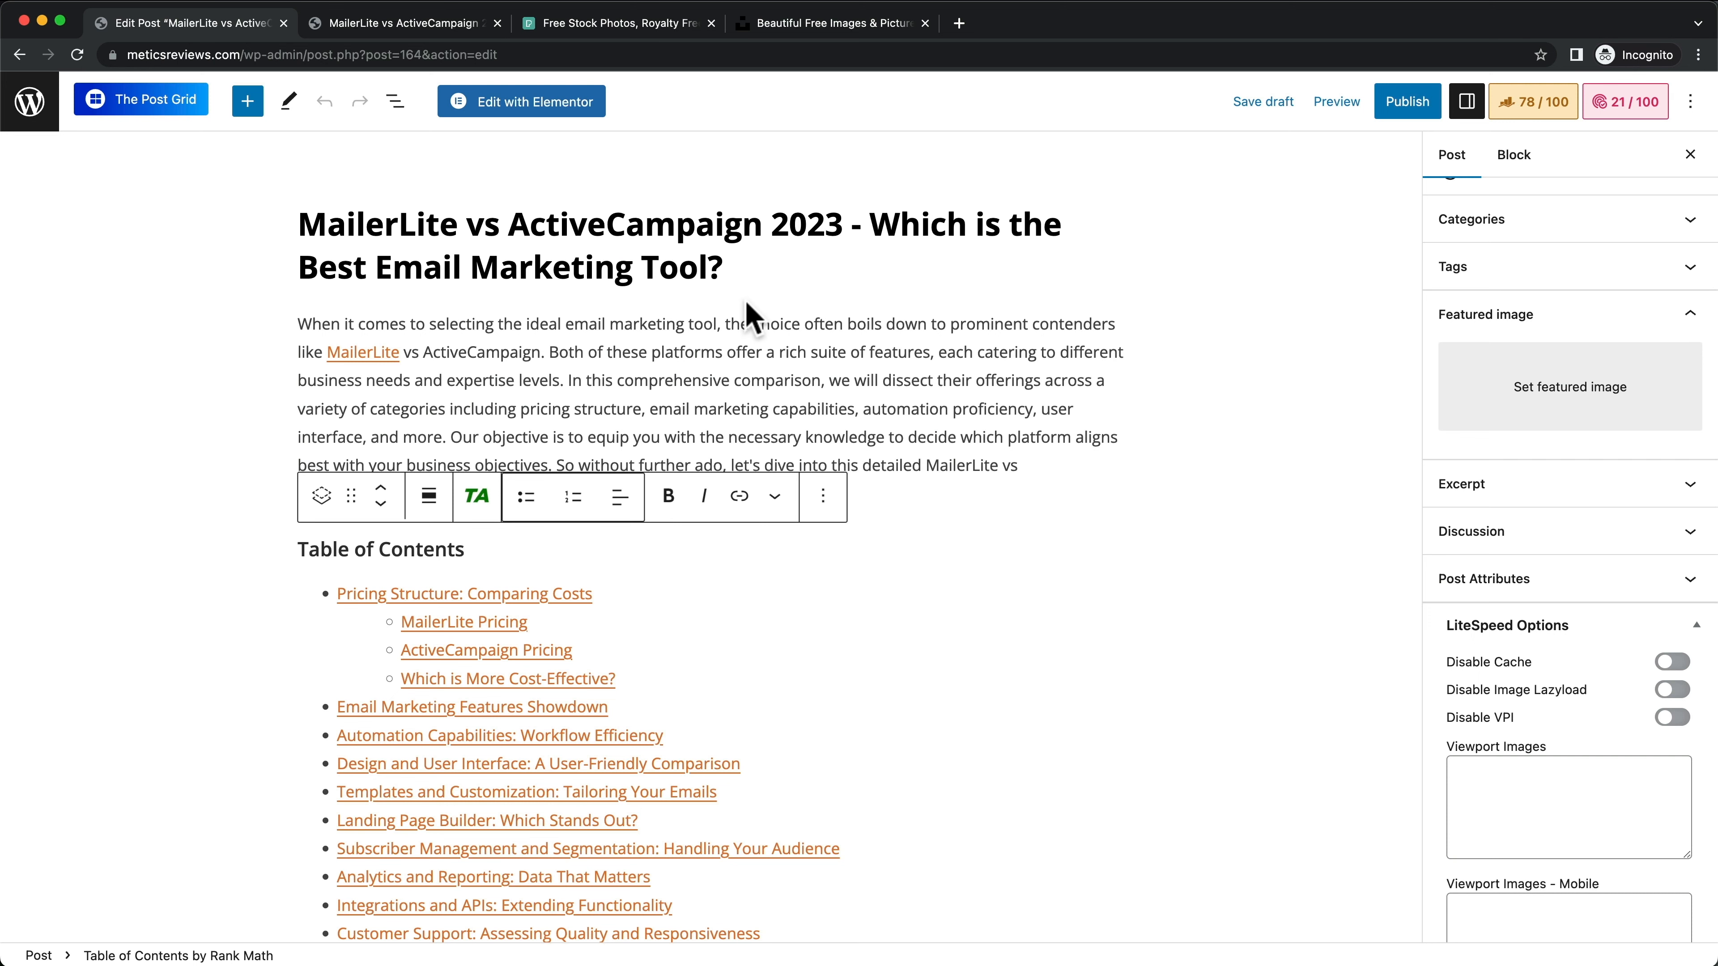
key(ctrl+Up)
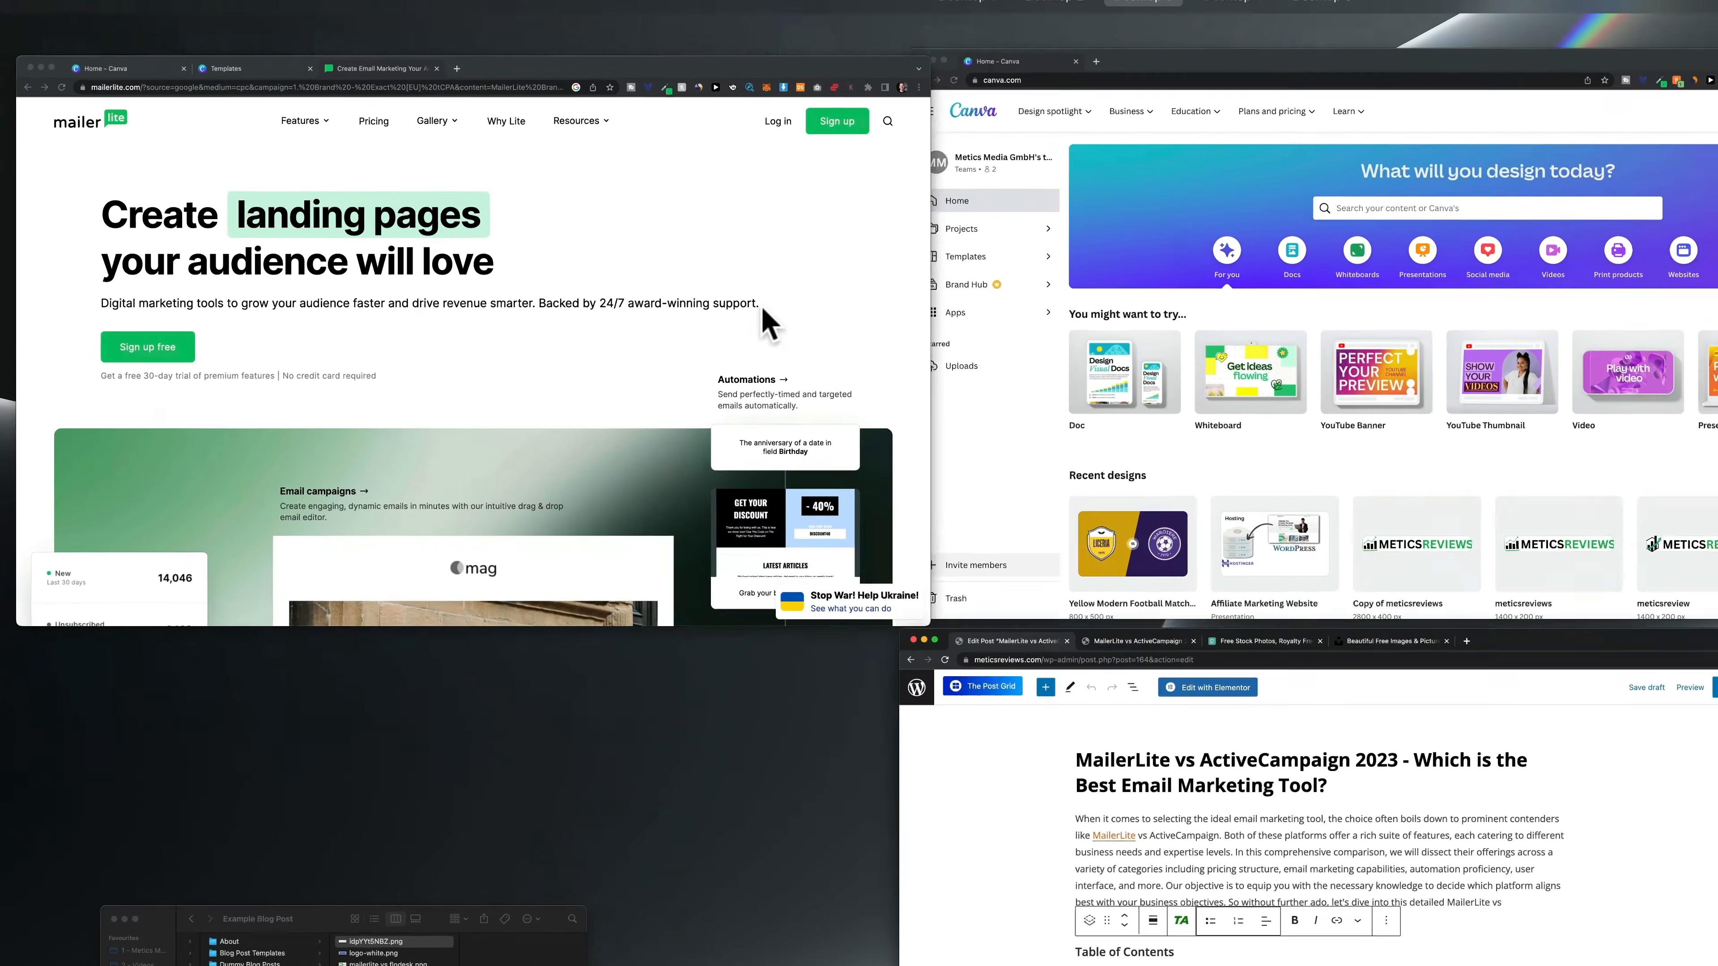
click(1530, 357)
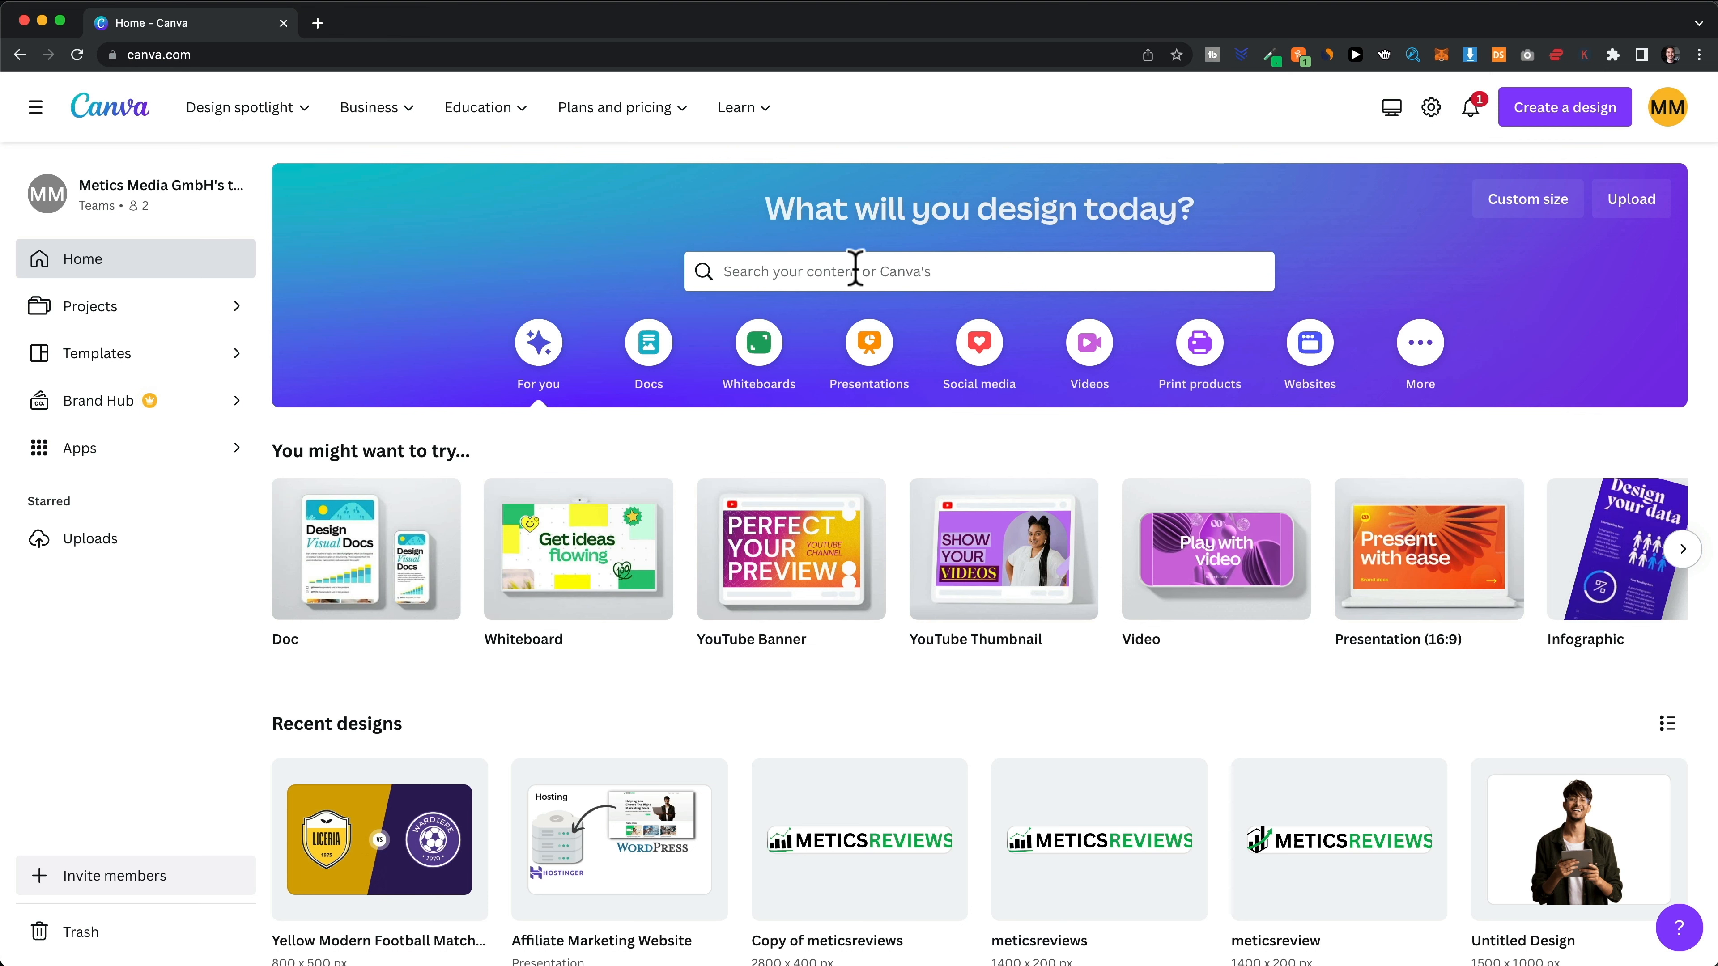
Step: Search the templates for "vs" and open the Yellow Modern Football Match Highlights YouTube thumbnail template for customizing
click(872, 270)
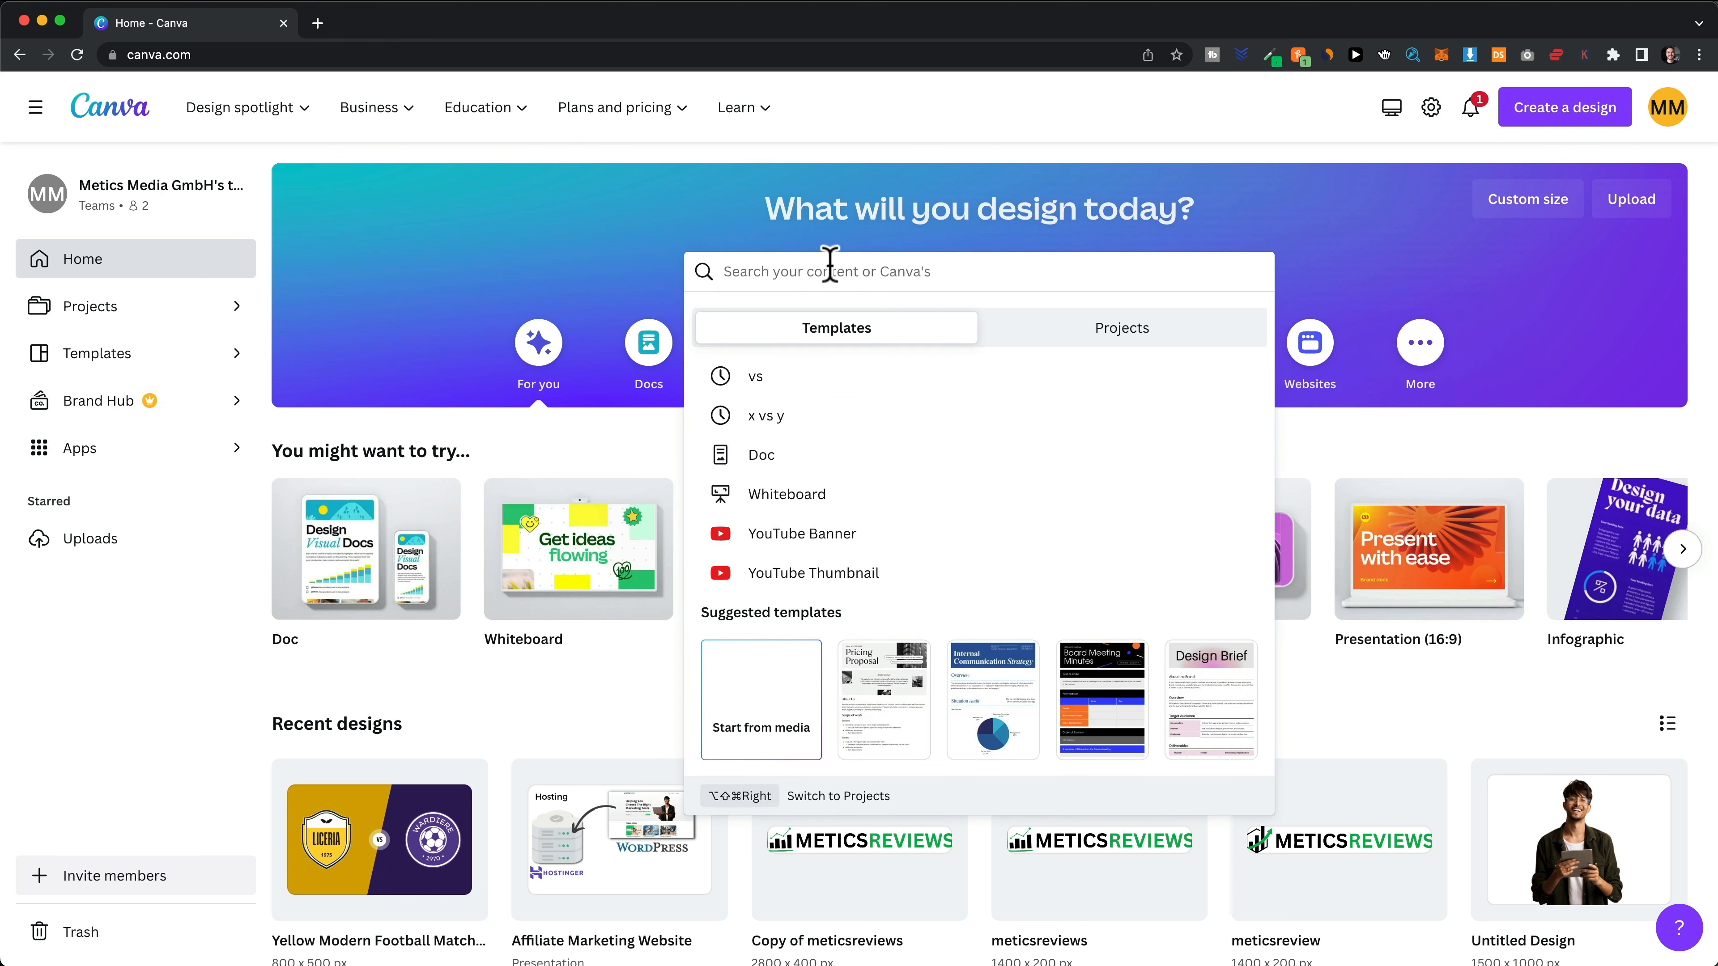
text(vs)
key(Return)
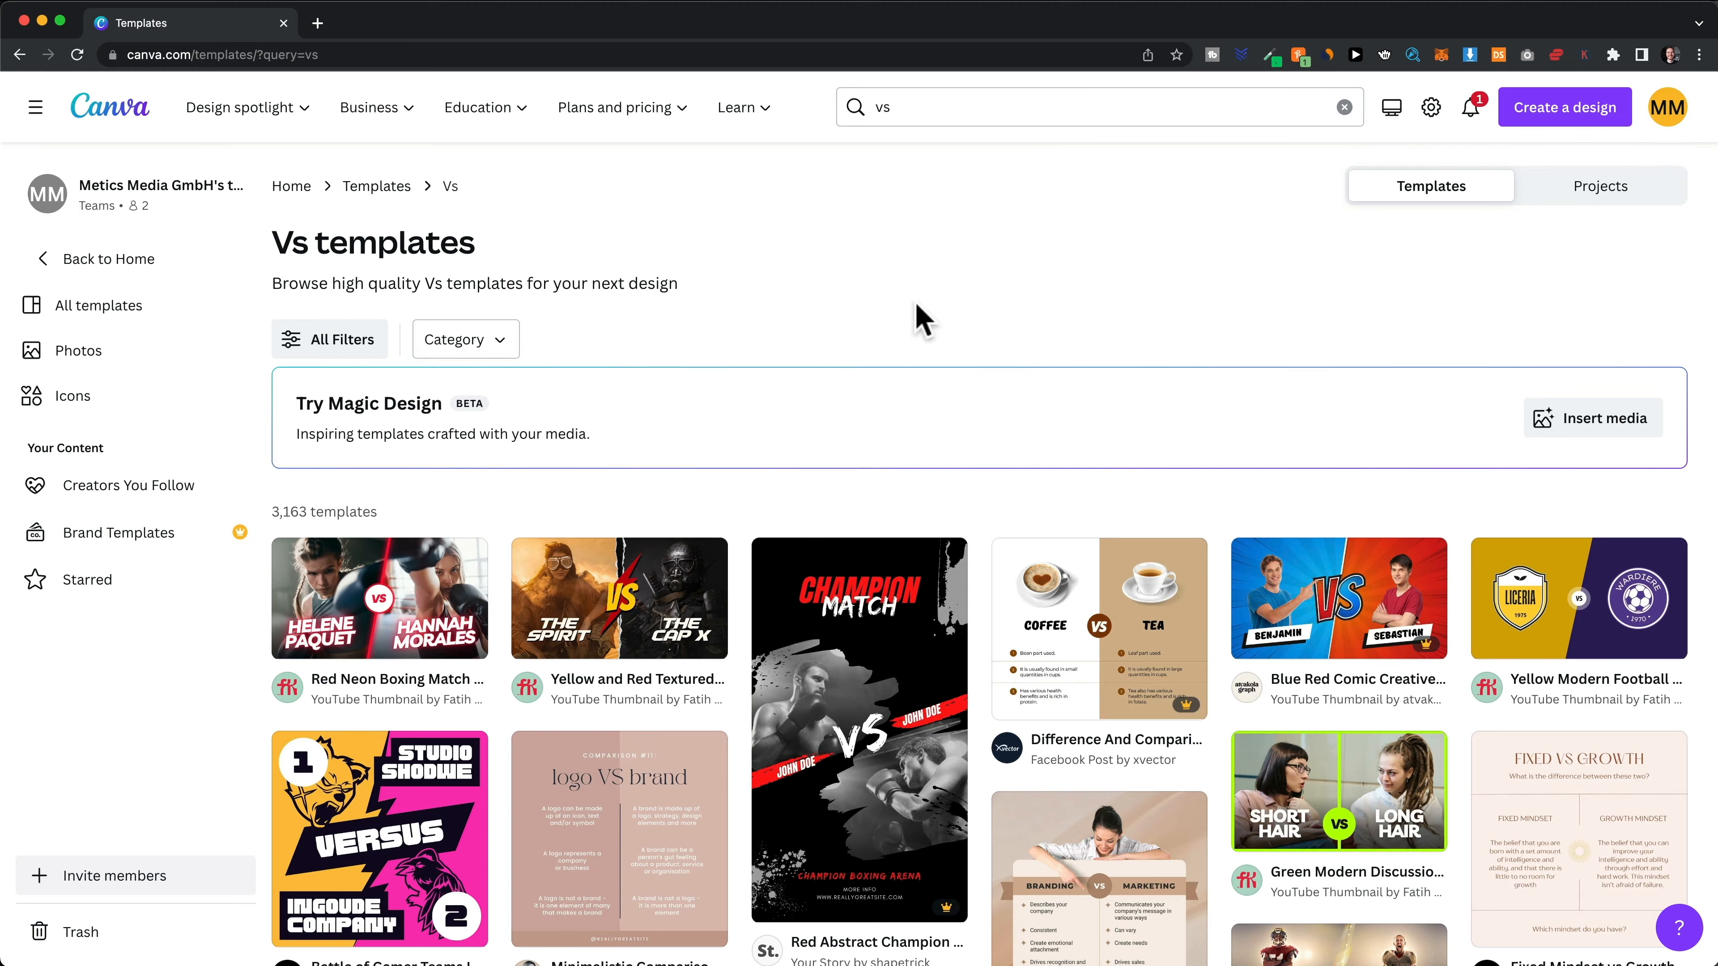
scroll(921, 318, down, 8)
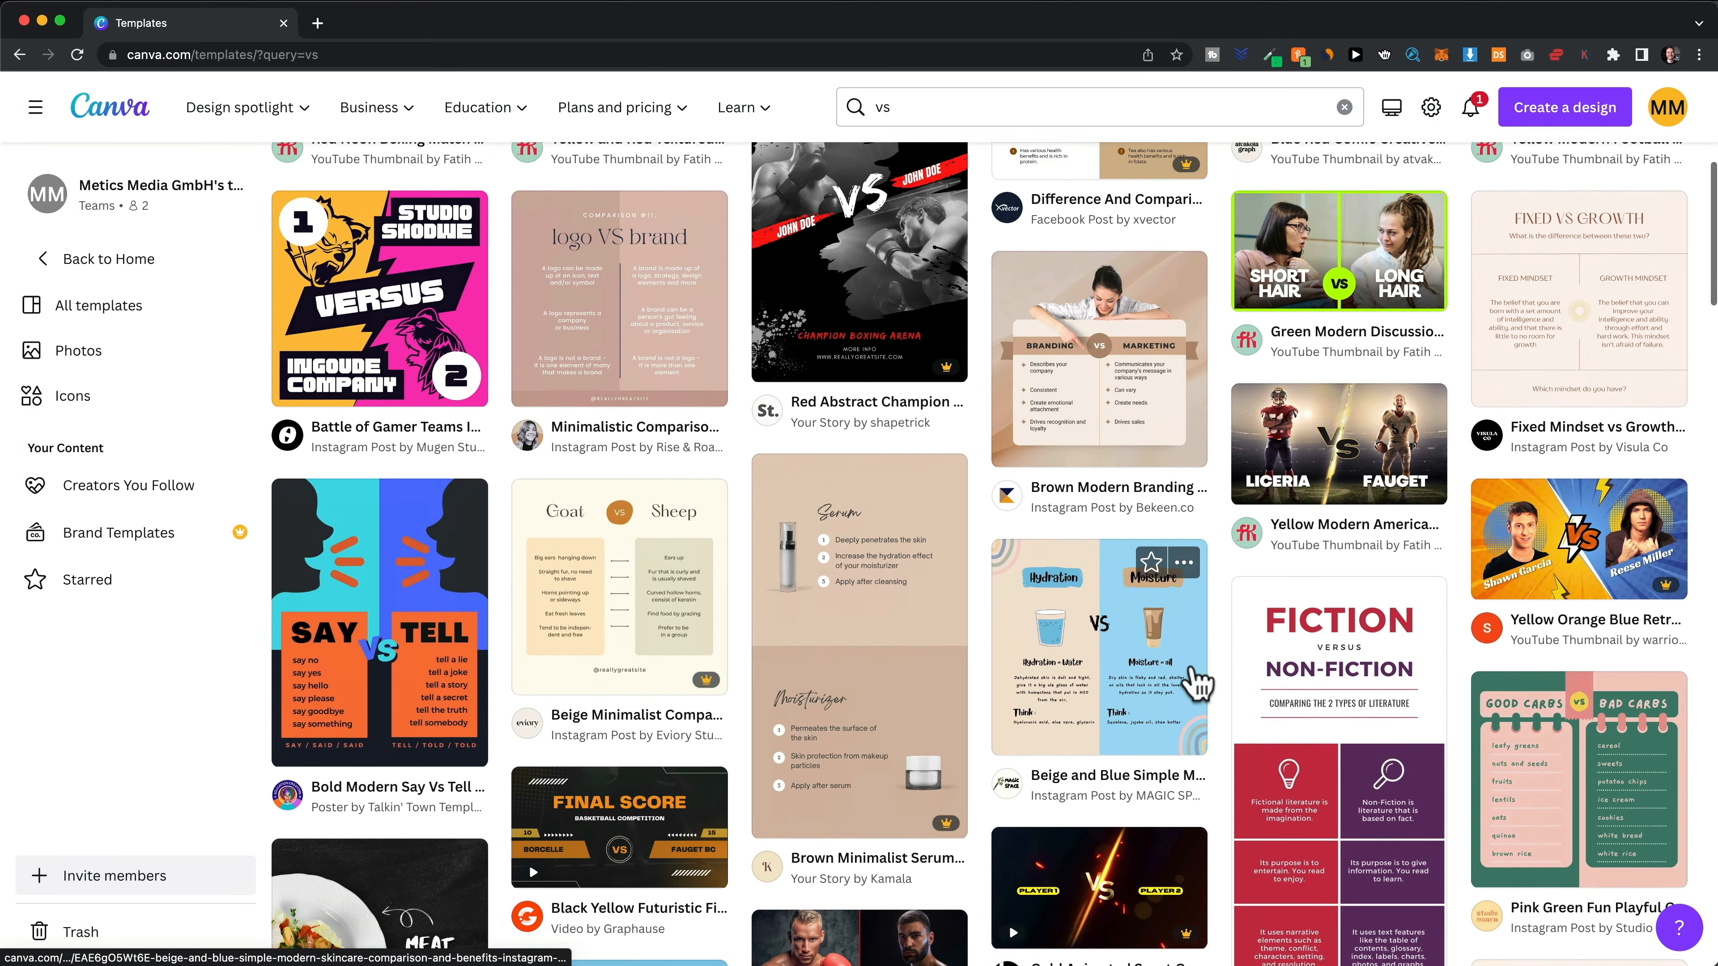
scroll(1198, 680, down, 2)
scroll(1198, 680, up, 10)
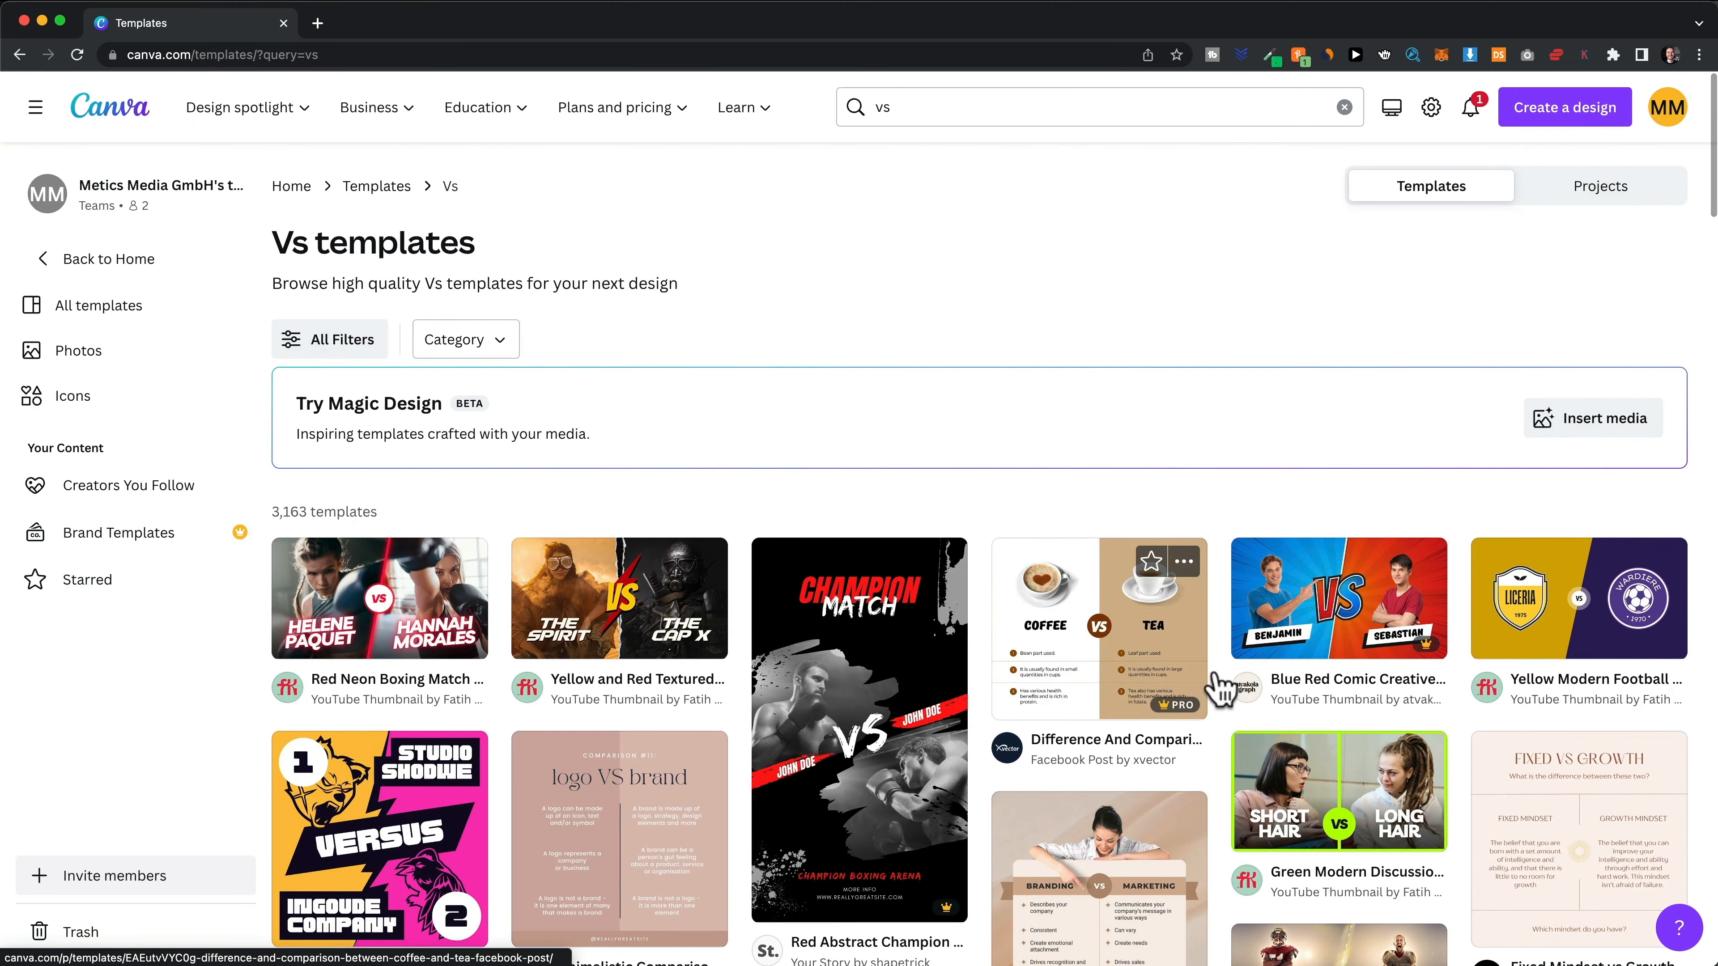
click(1552, 621)
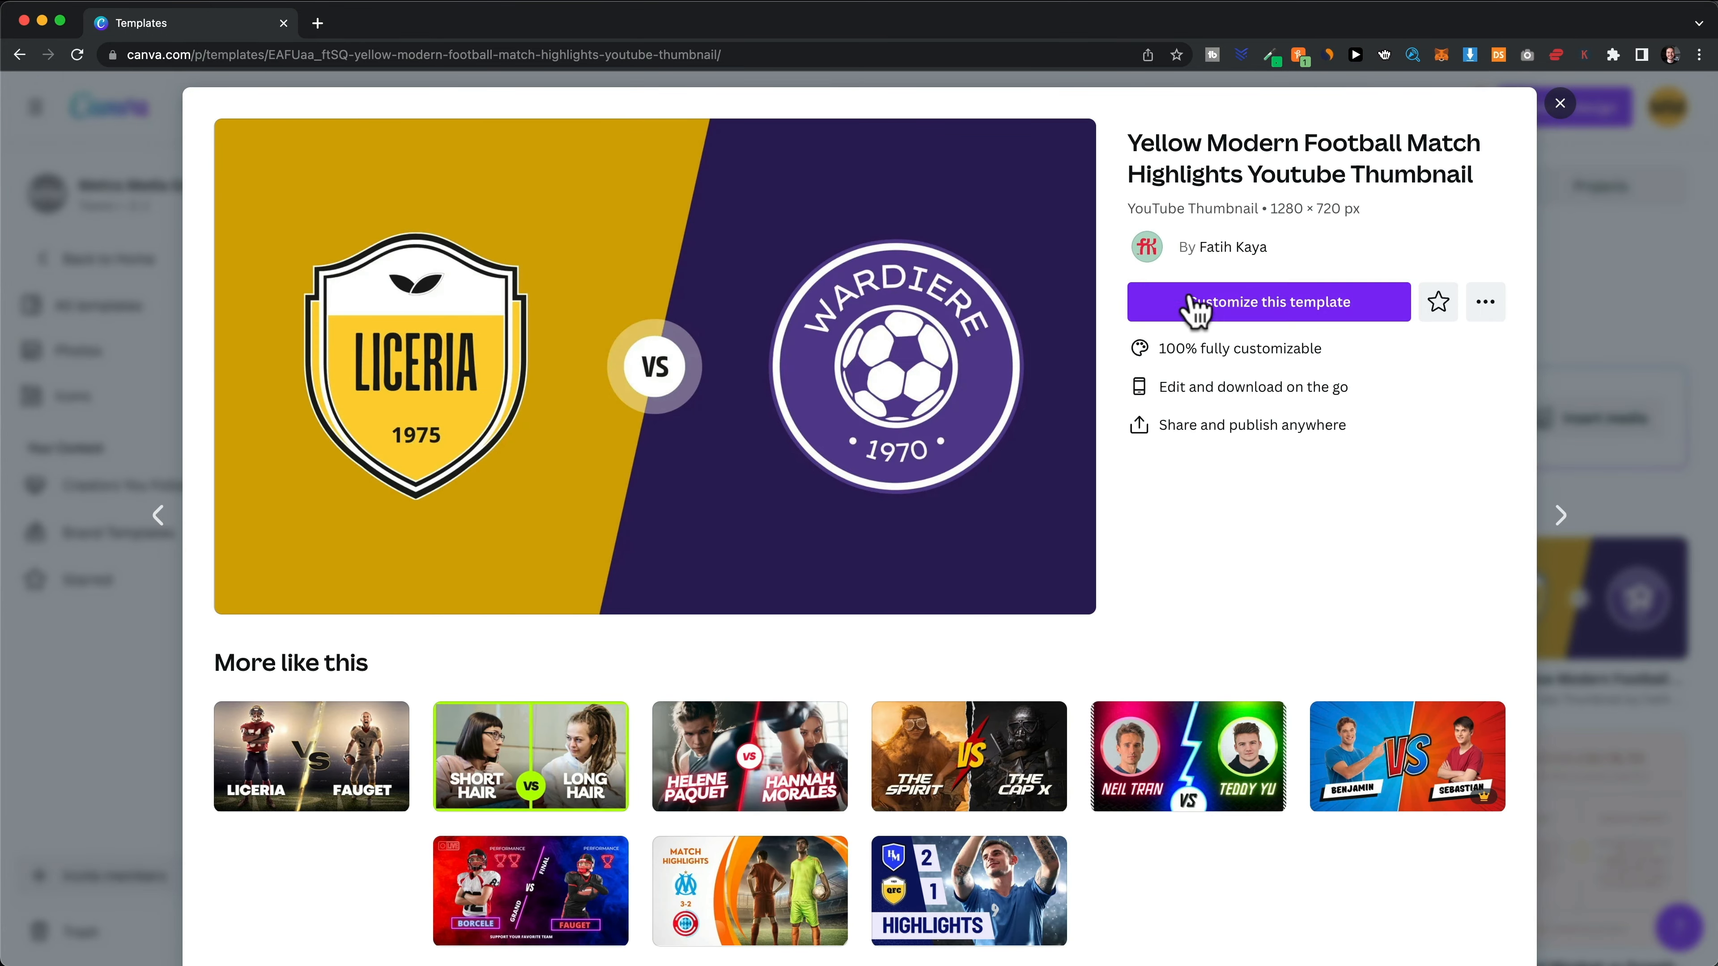
click(1192, 302)
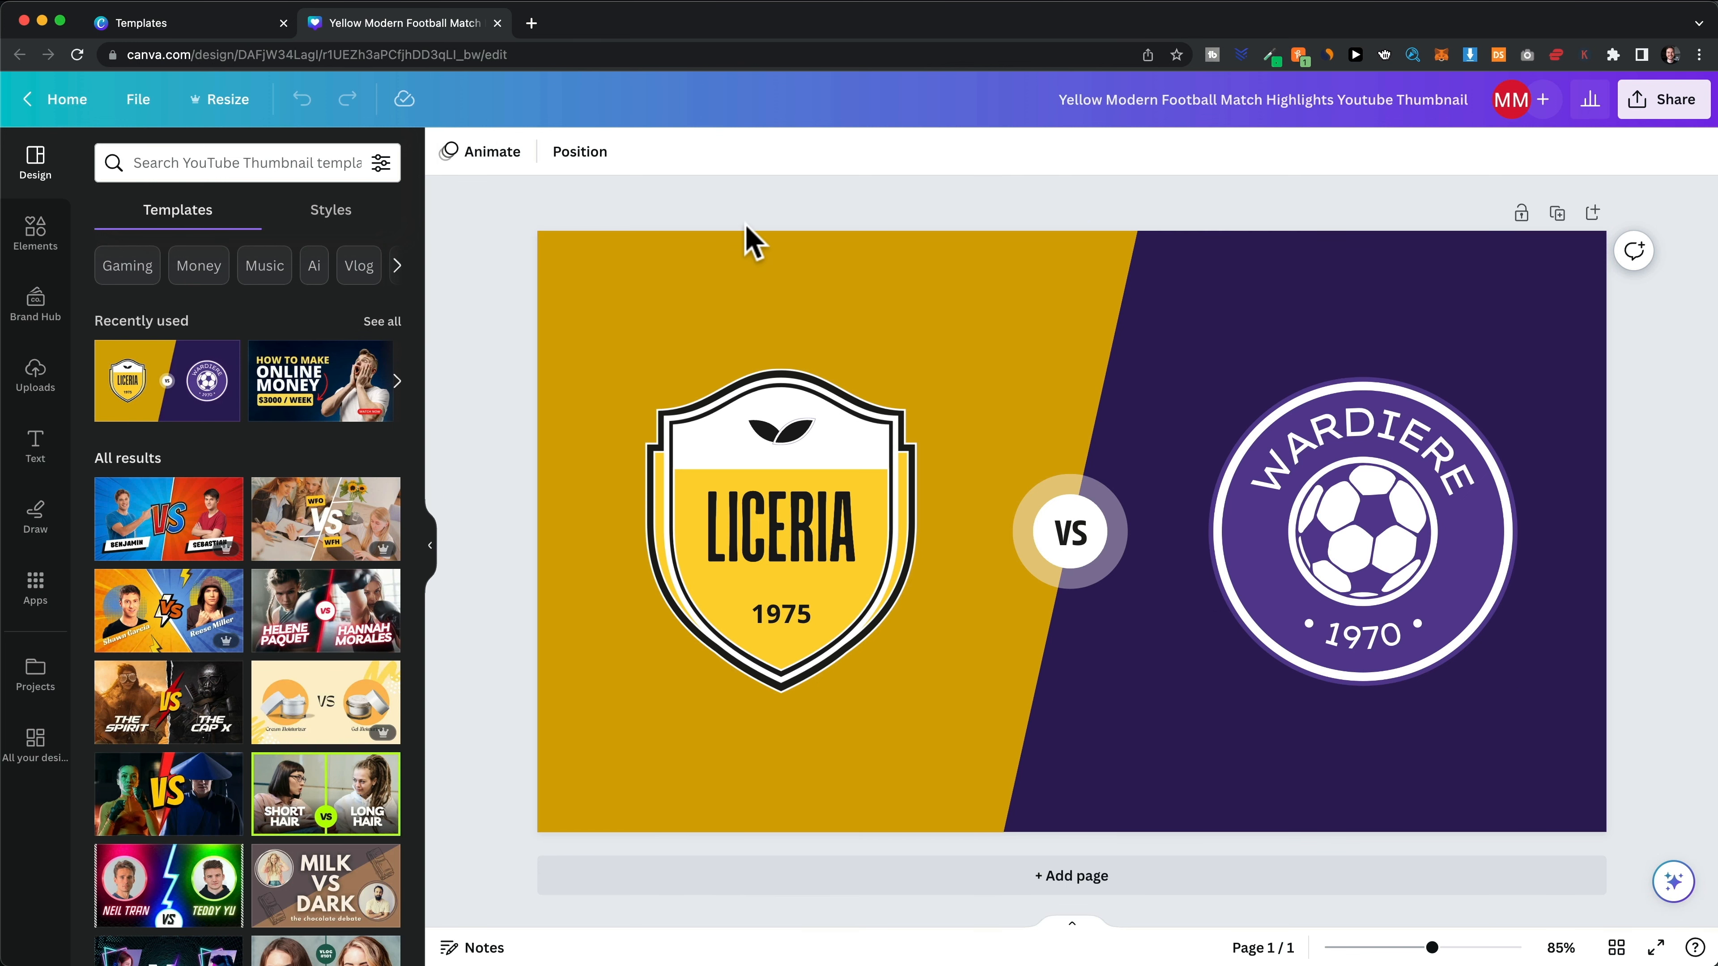
Step: Resize the design to a custom size of 800 × 500 px
click(220, 100)
drag(272, 269, 230, 268)
text(800)
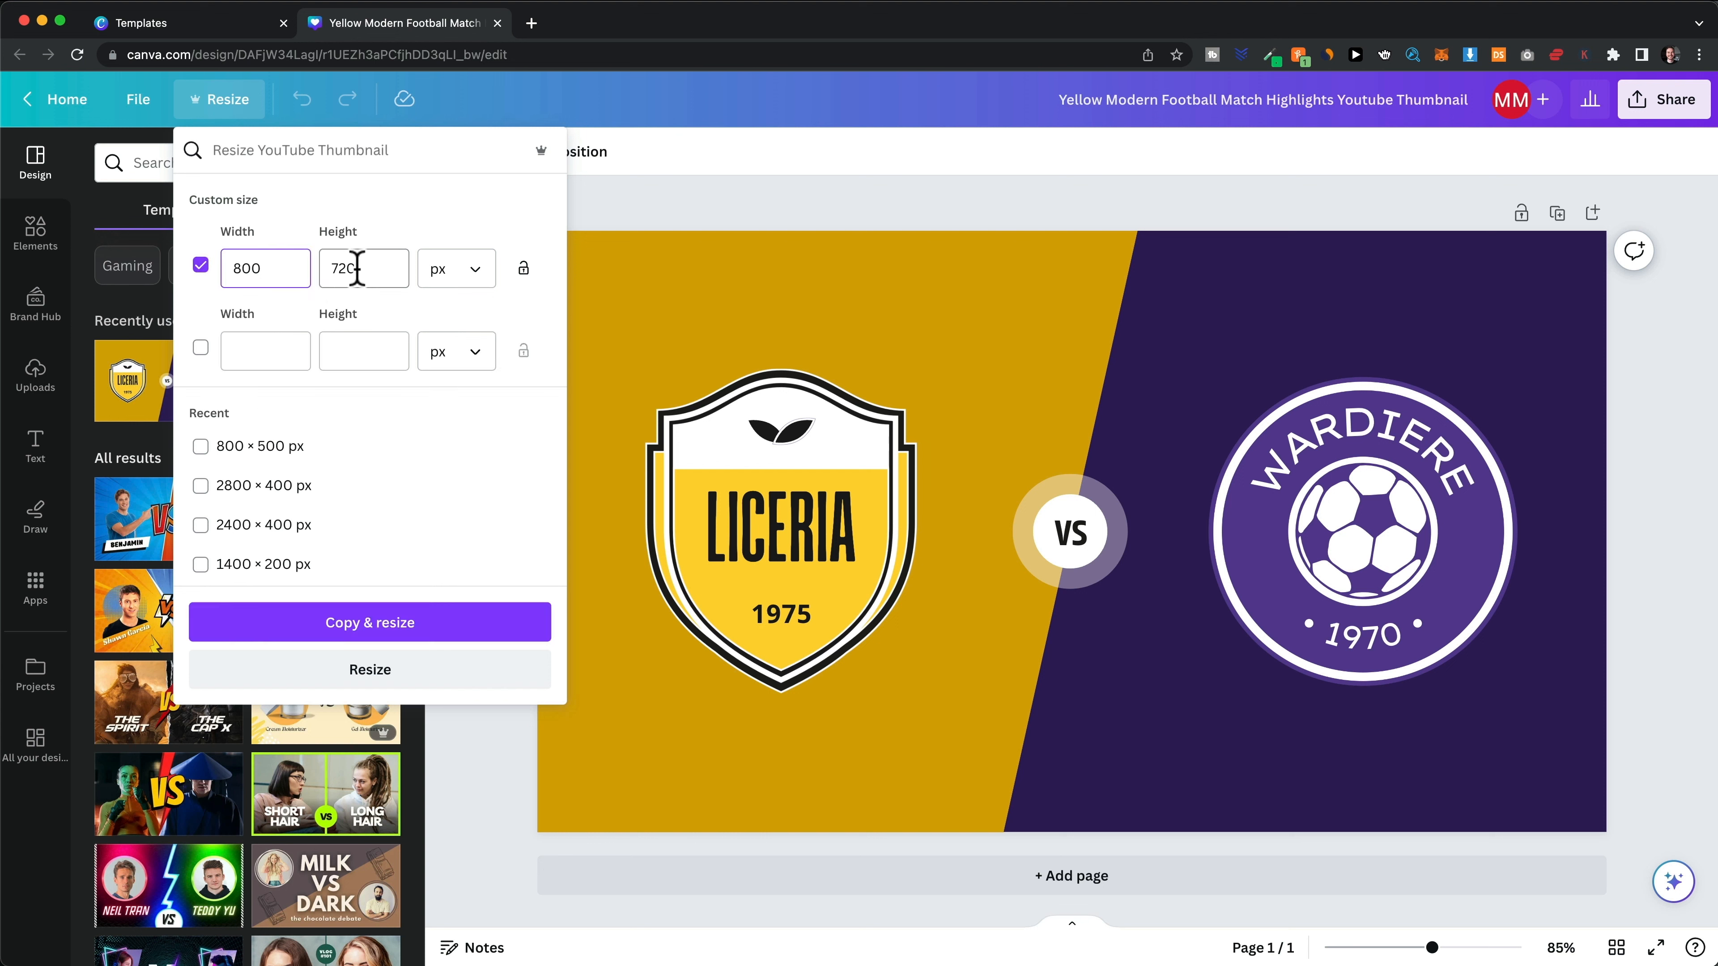
drag(357, 268, 306, 274)
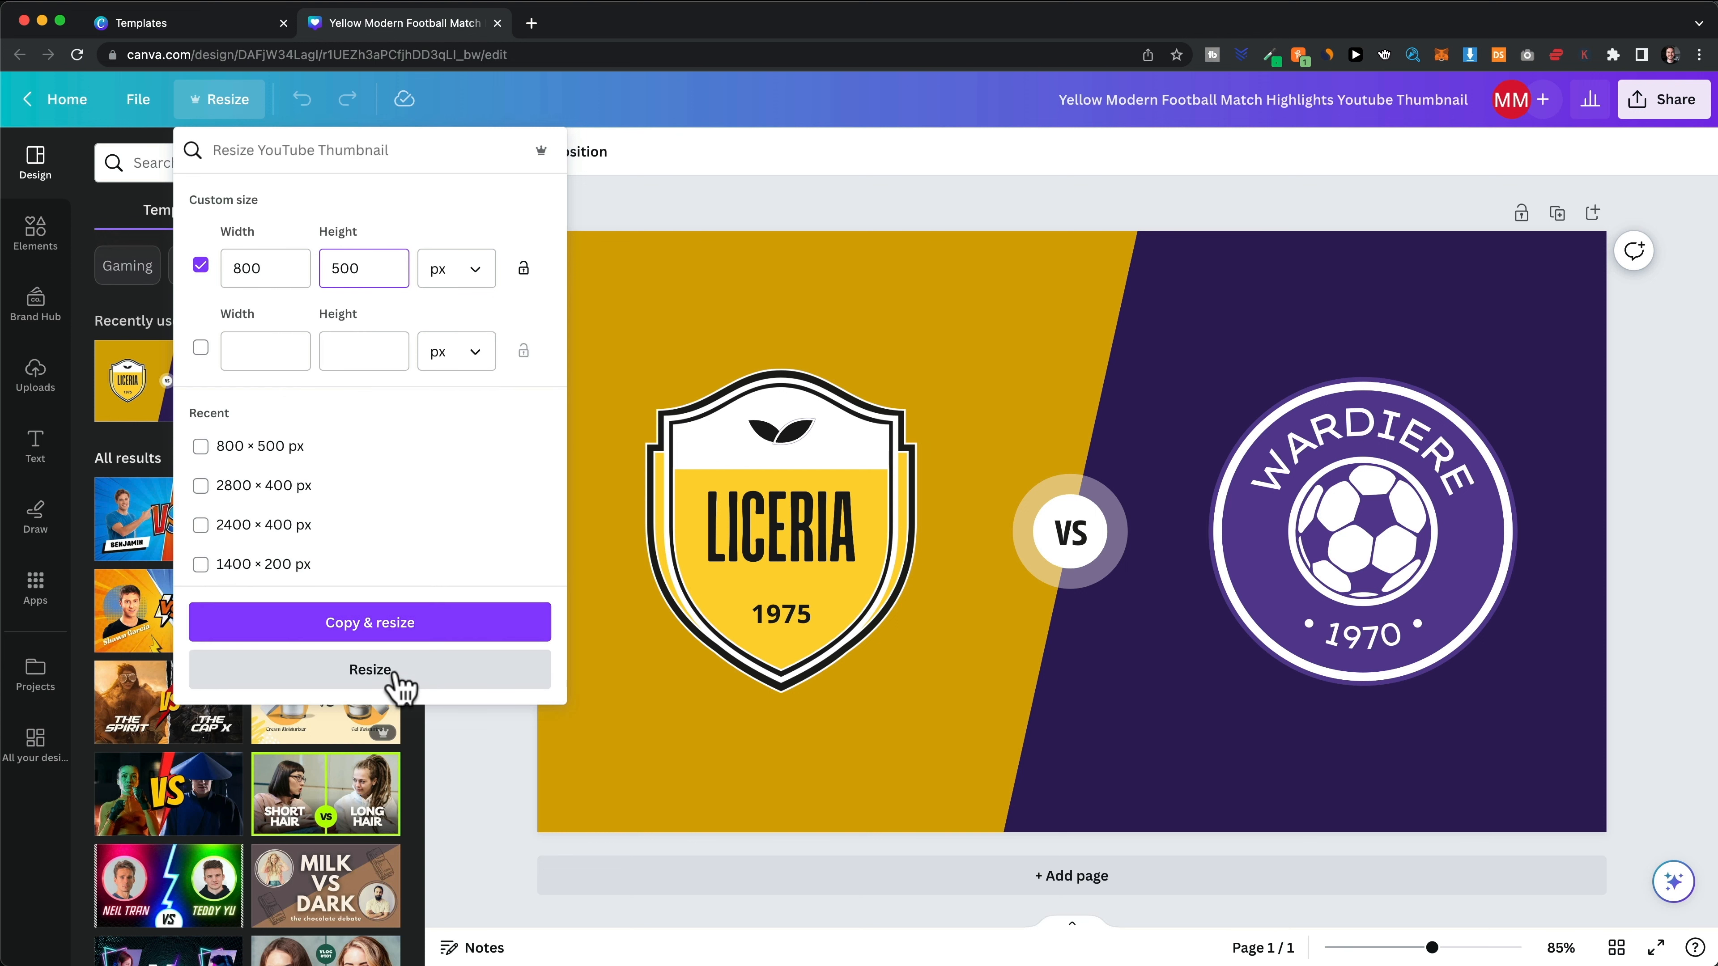
click(387, 673)
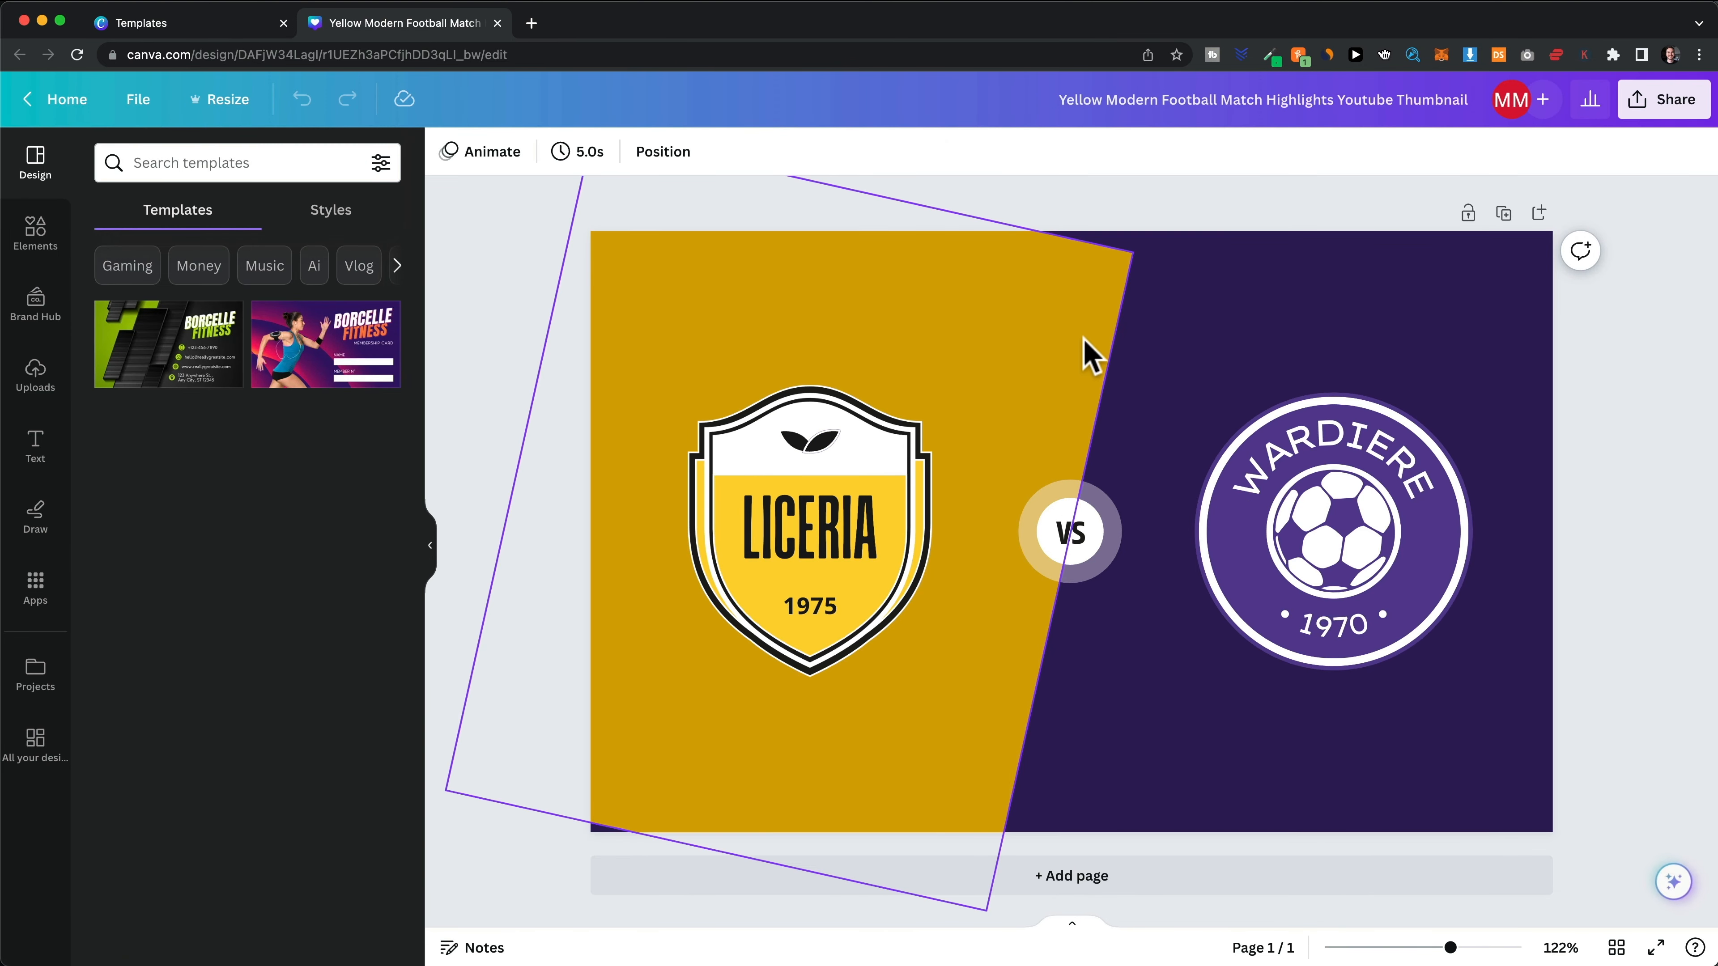
Step: Delete the Liceria shield and the round Wardiere badge from the design
click(871, 537)
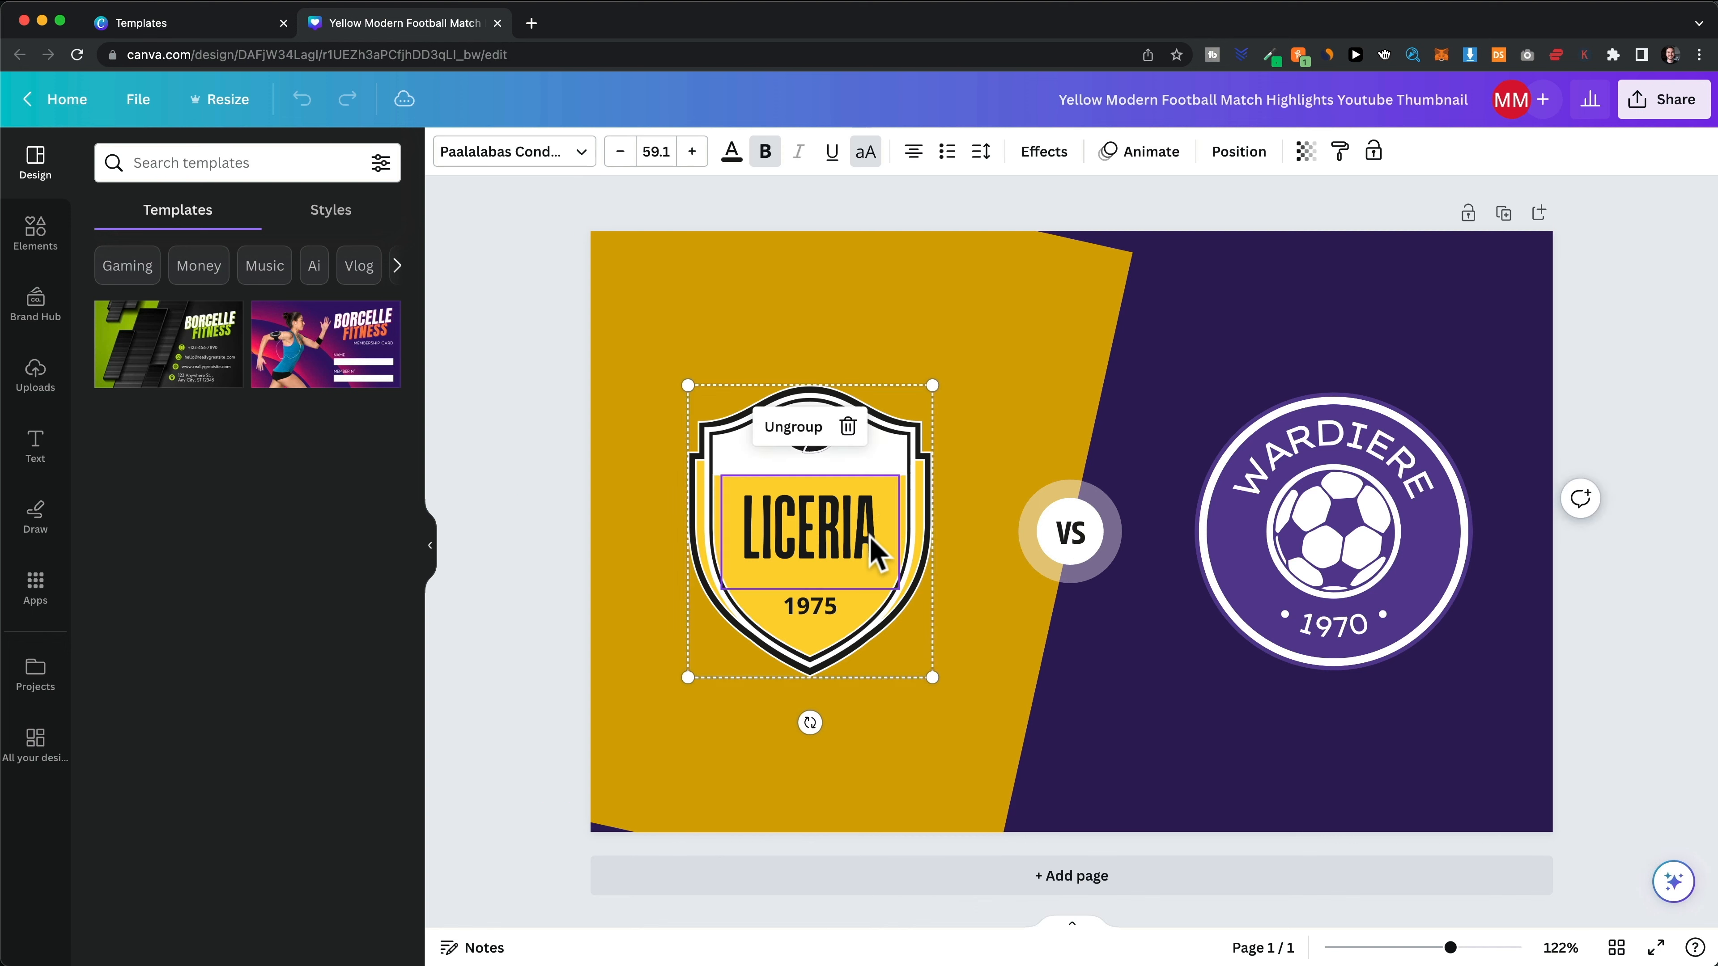
key(Delete)
click(868, 534)
key(Delete)
key(Delete)
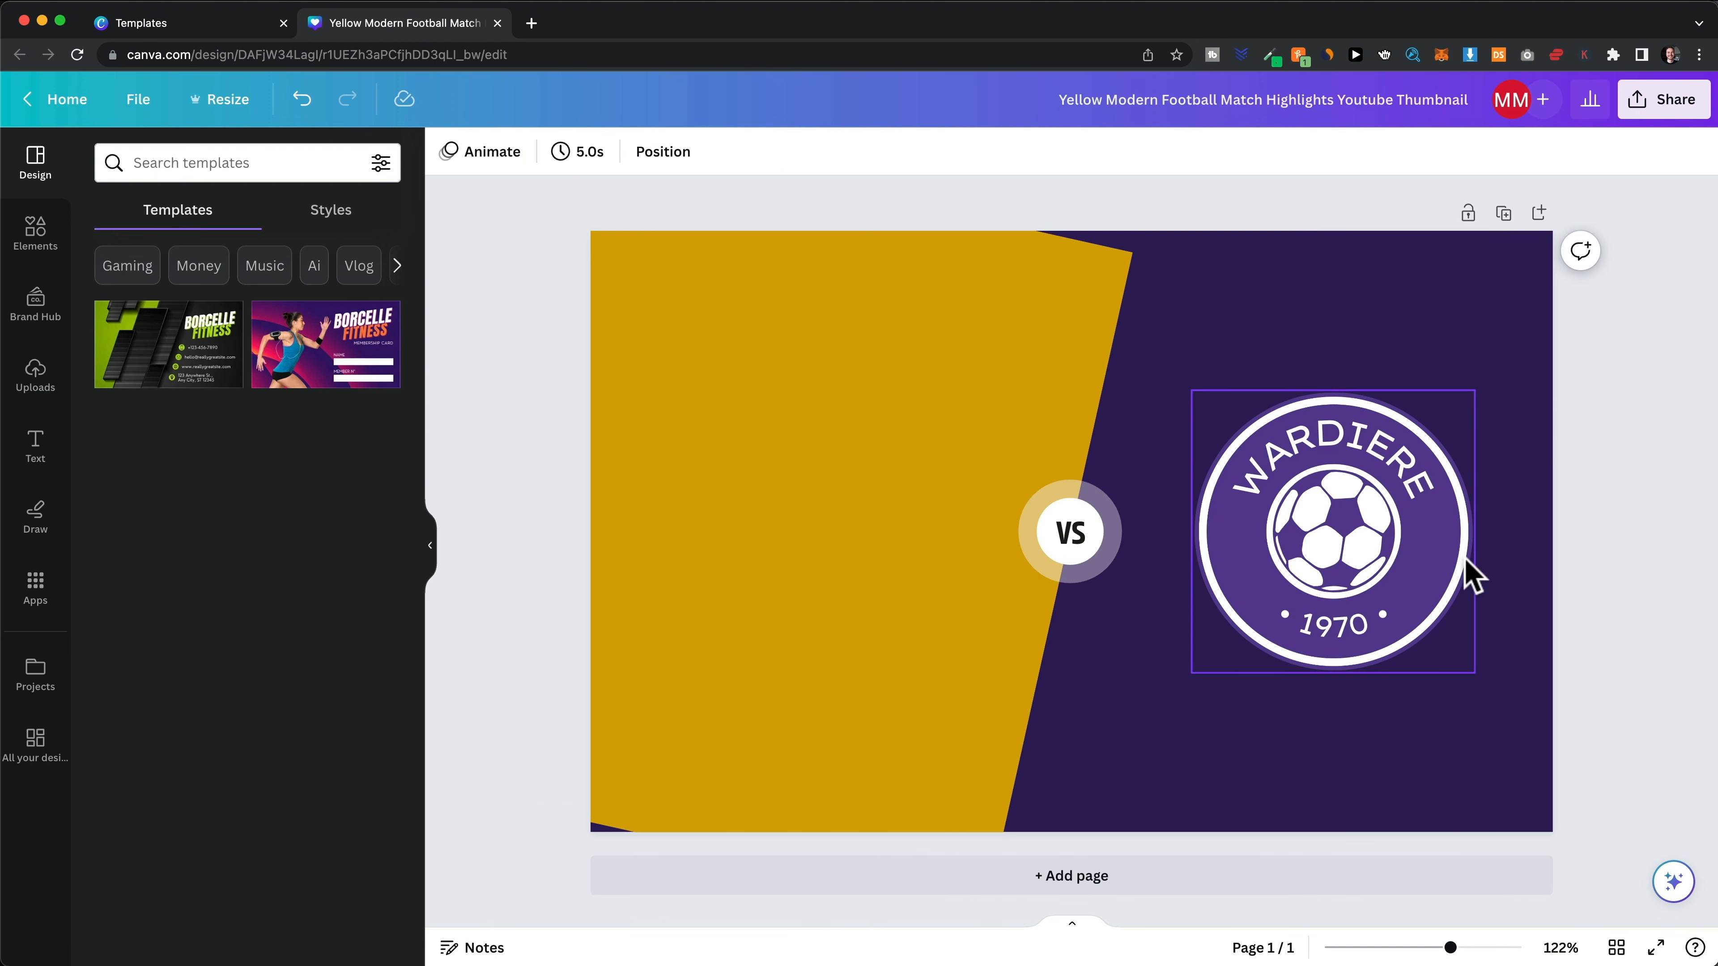
click(1358, 545)
key(Delete)
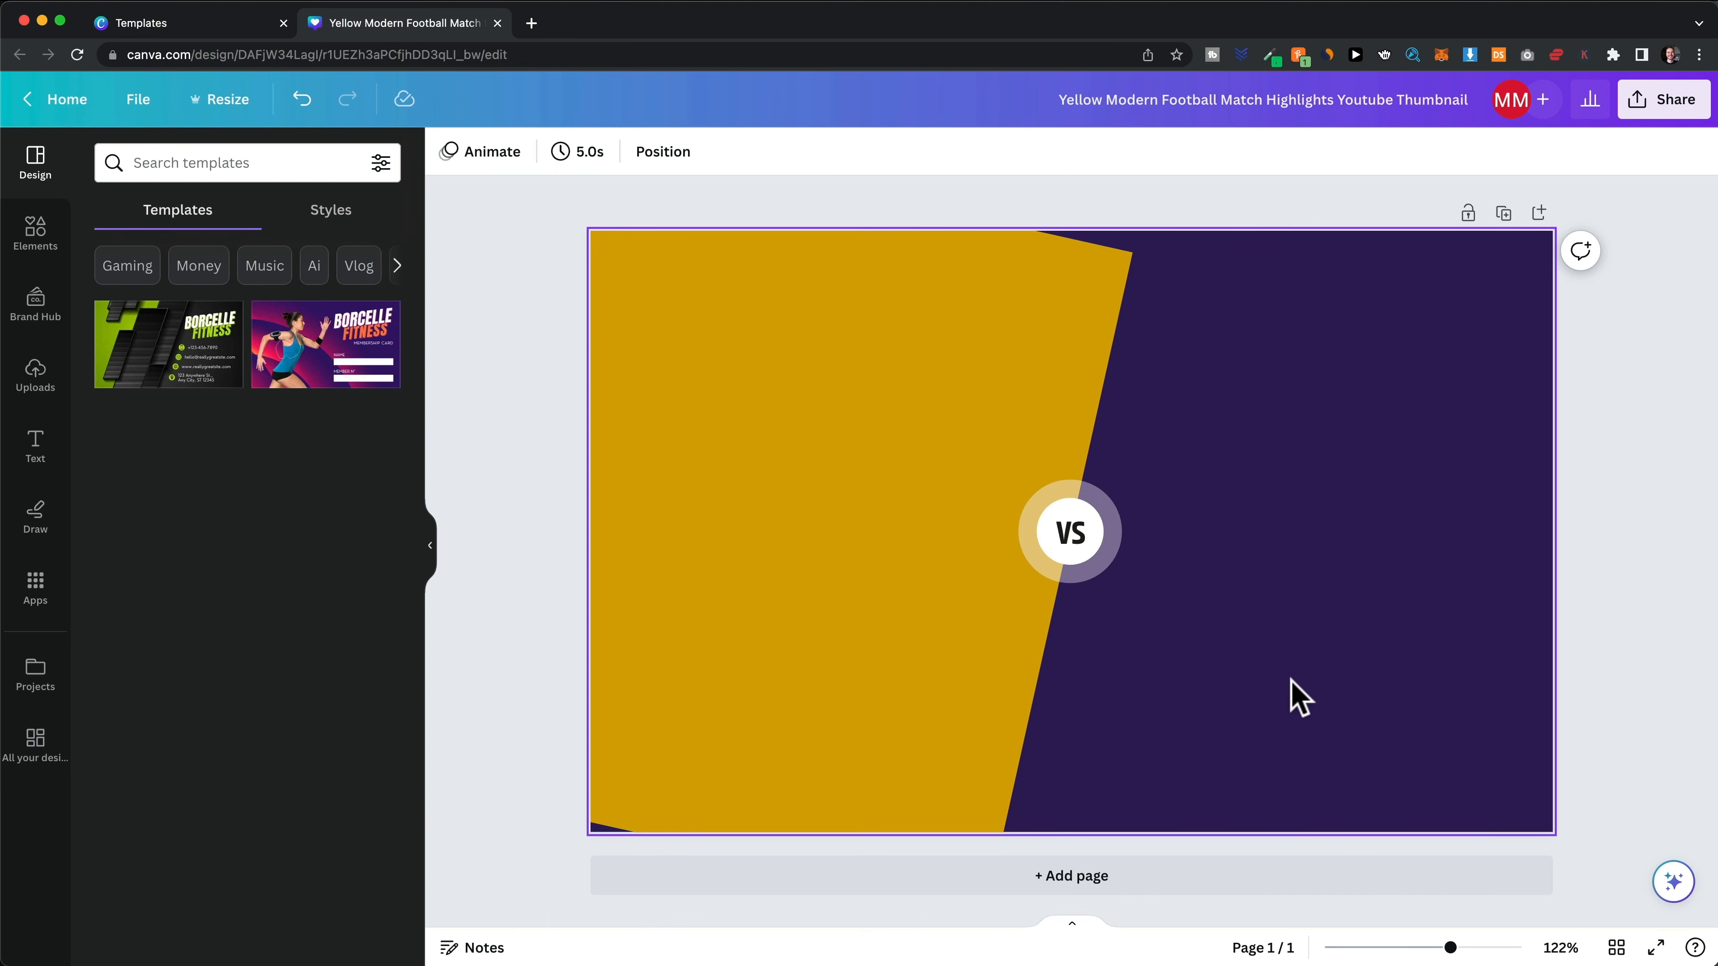
Step: Straighten the tilted yellow shape and stretch it to cover the full width of the page's upper half
drag(984, 267, 1110, 226)
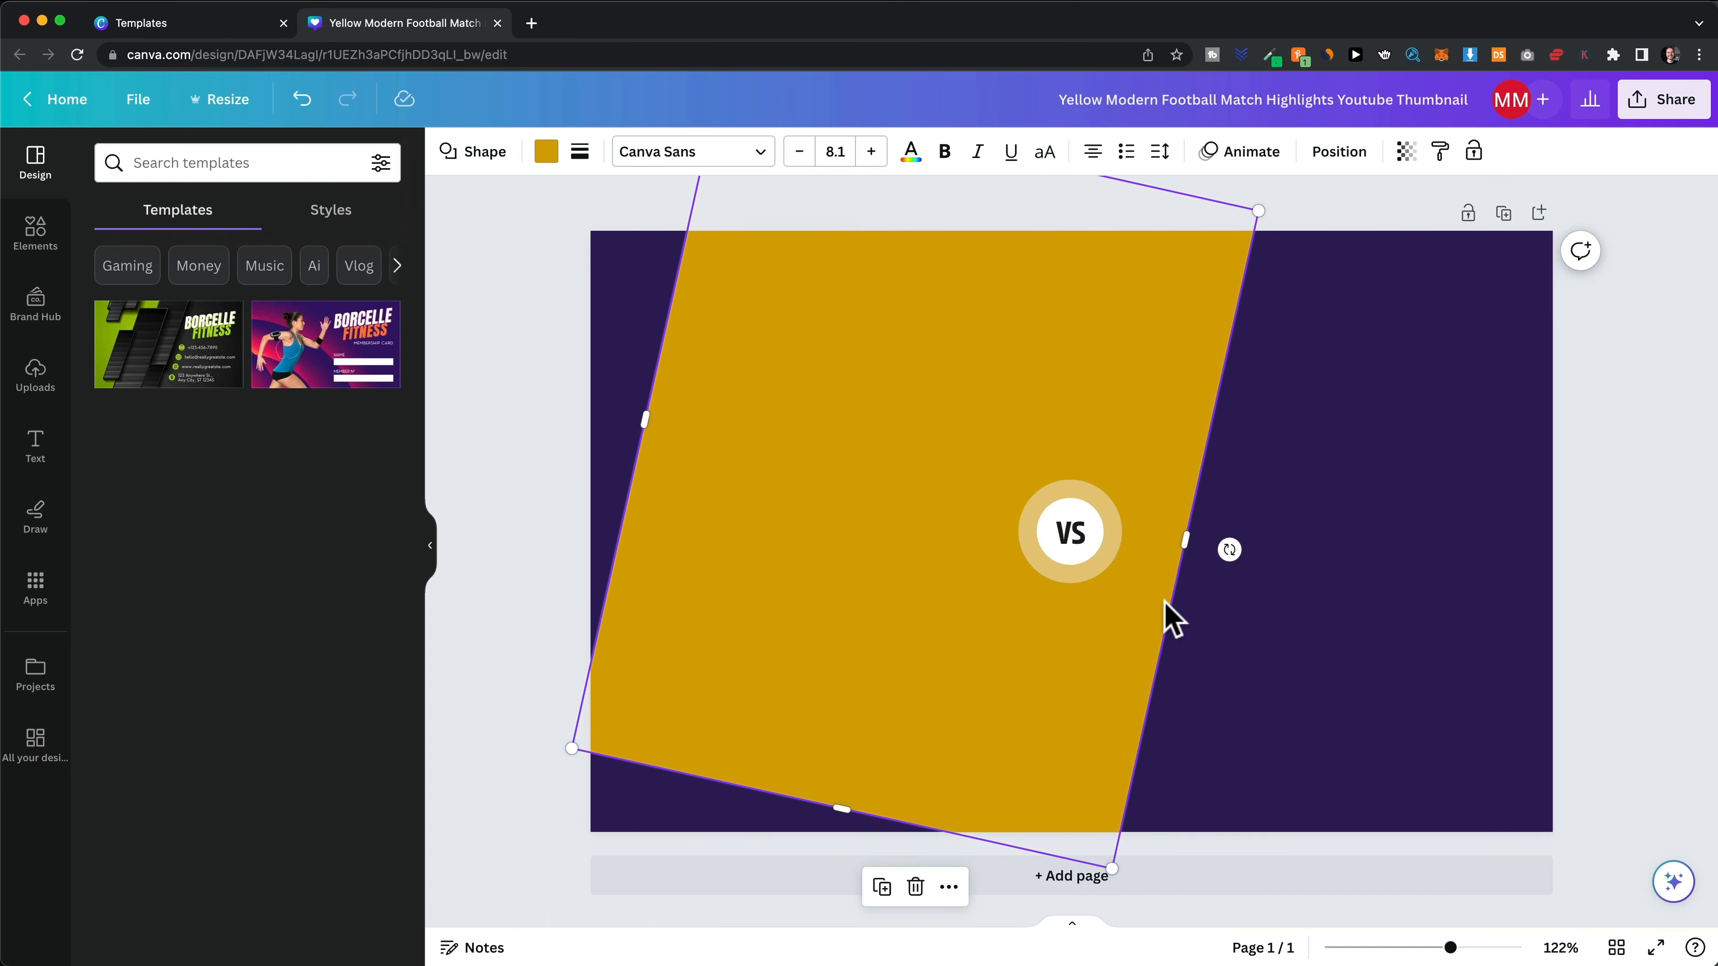
drag(1229, 550, 884, 424)
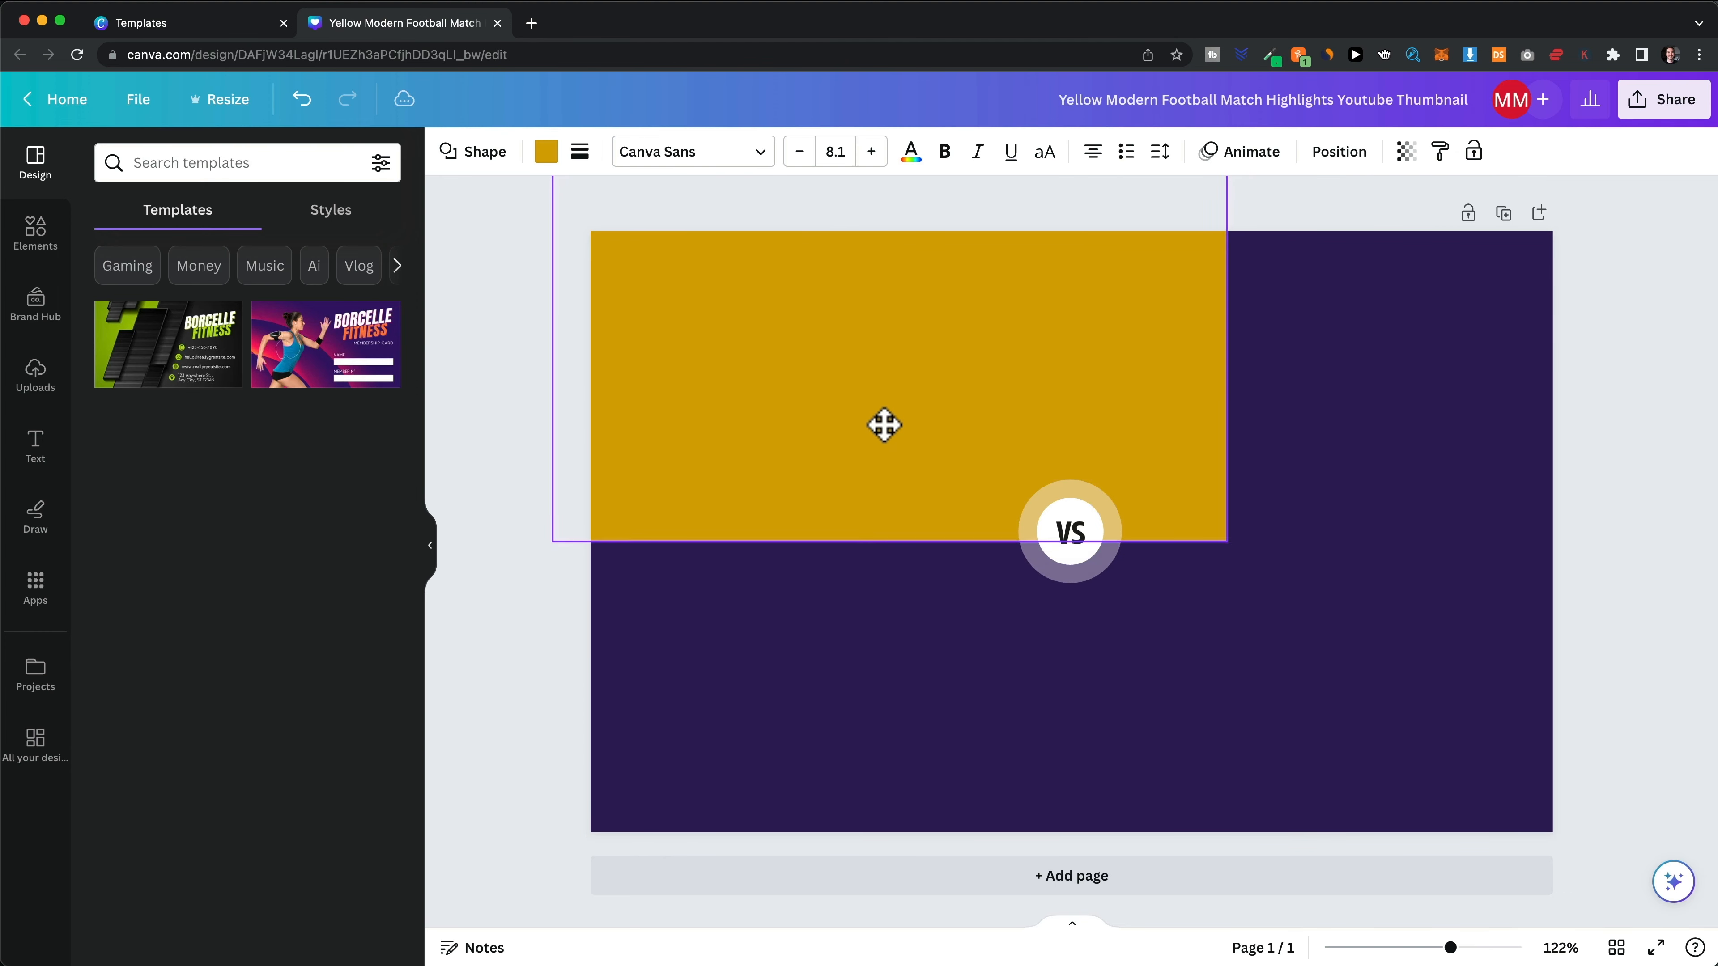
drag(1223, 253, 1622, 287)
click(1652, 626)
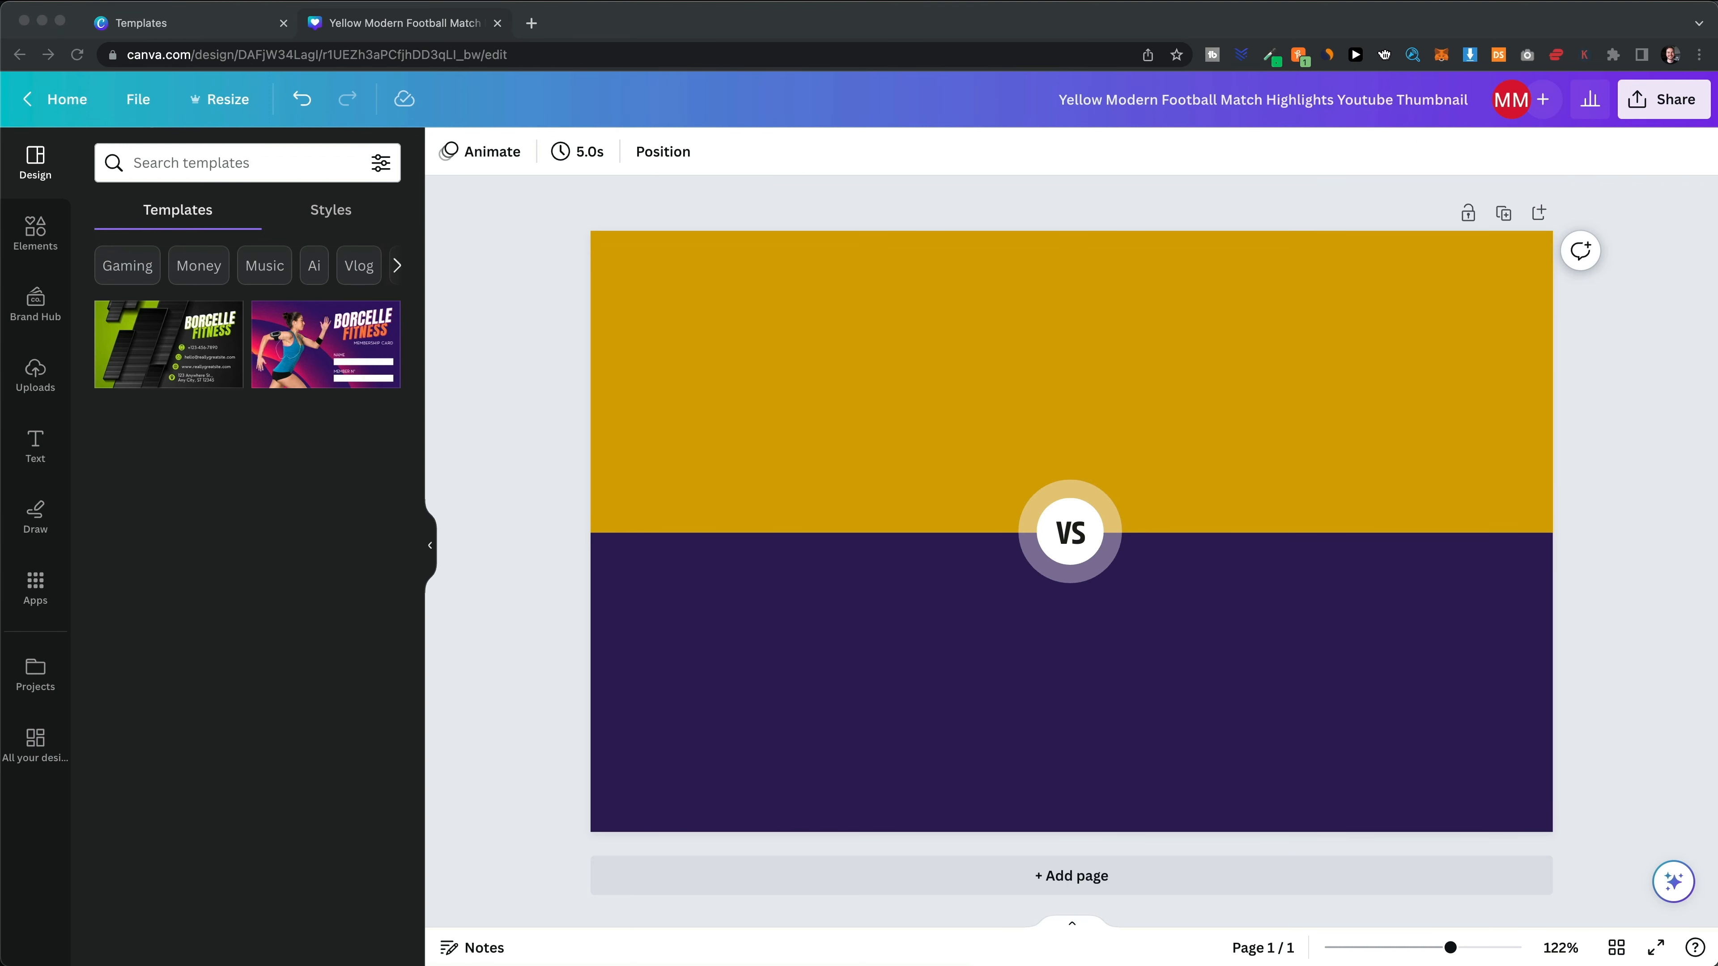
Step: Add the MailerLite logo image centred in the upper half and the ActiveCampaign logo image centred in the lower half
drag(1717, 407, 1157, 387)
drag(1242, 528, 1242, 362)
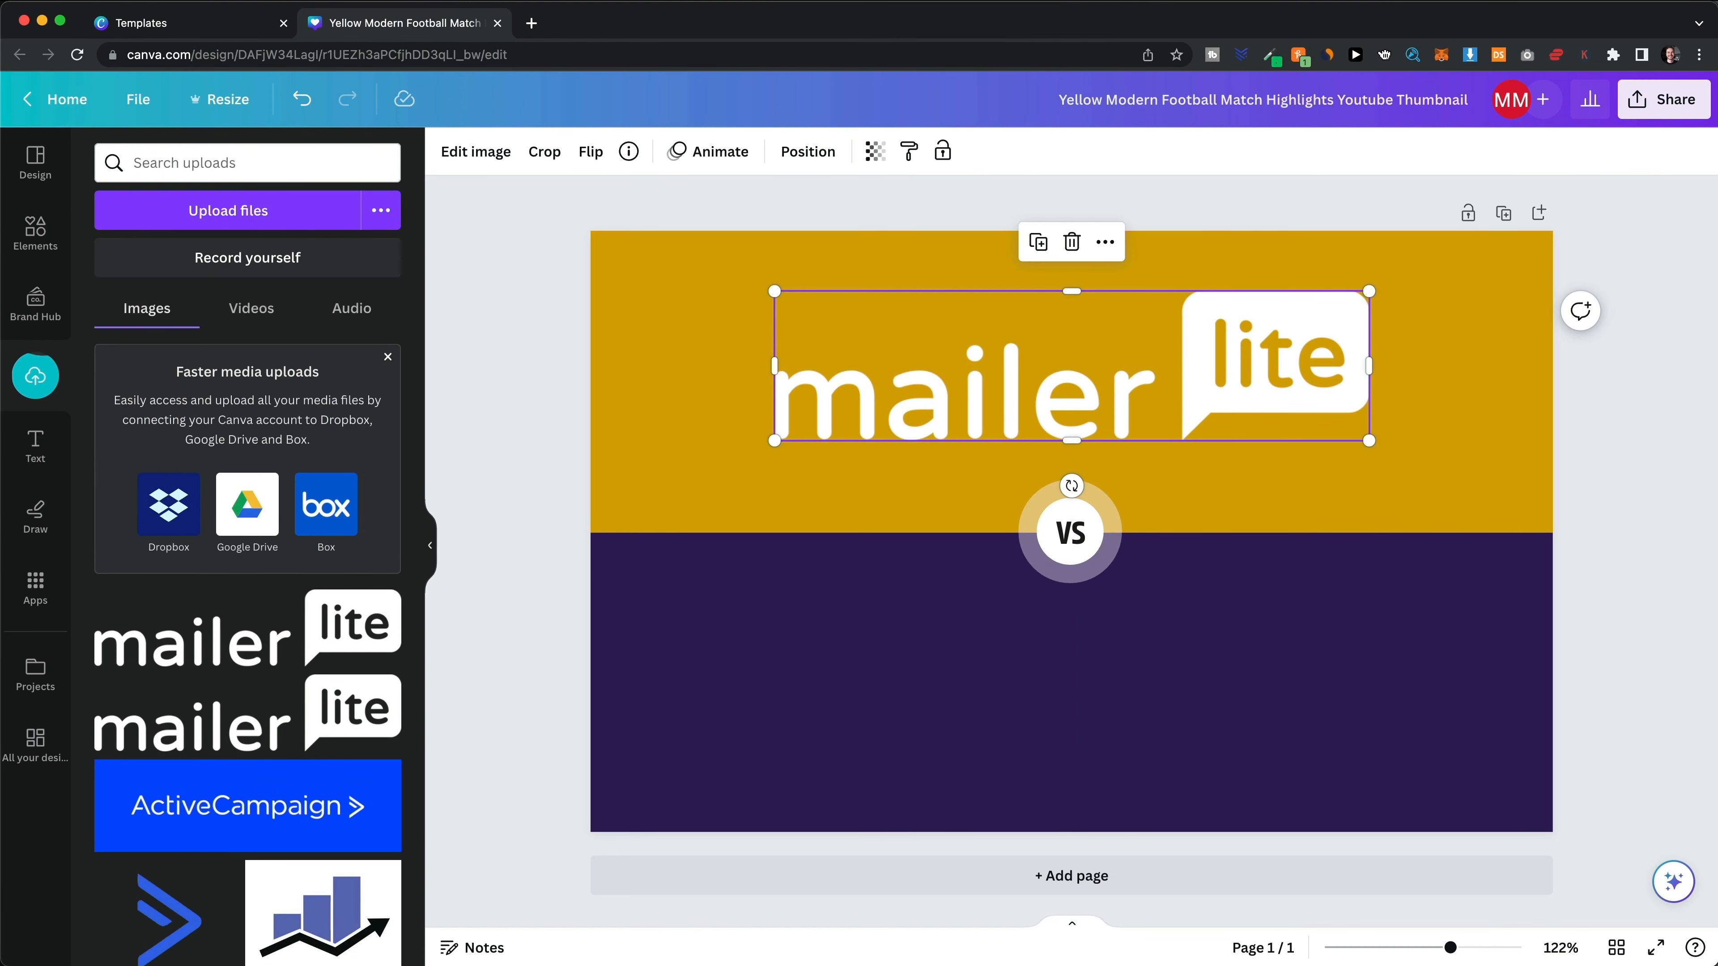
drag(1717, 677, 1172, 774)
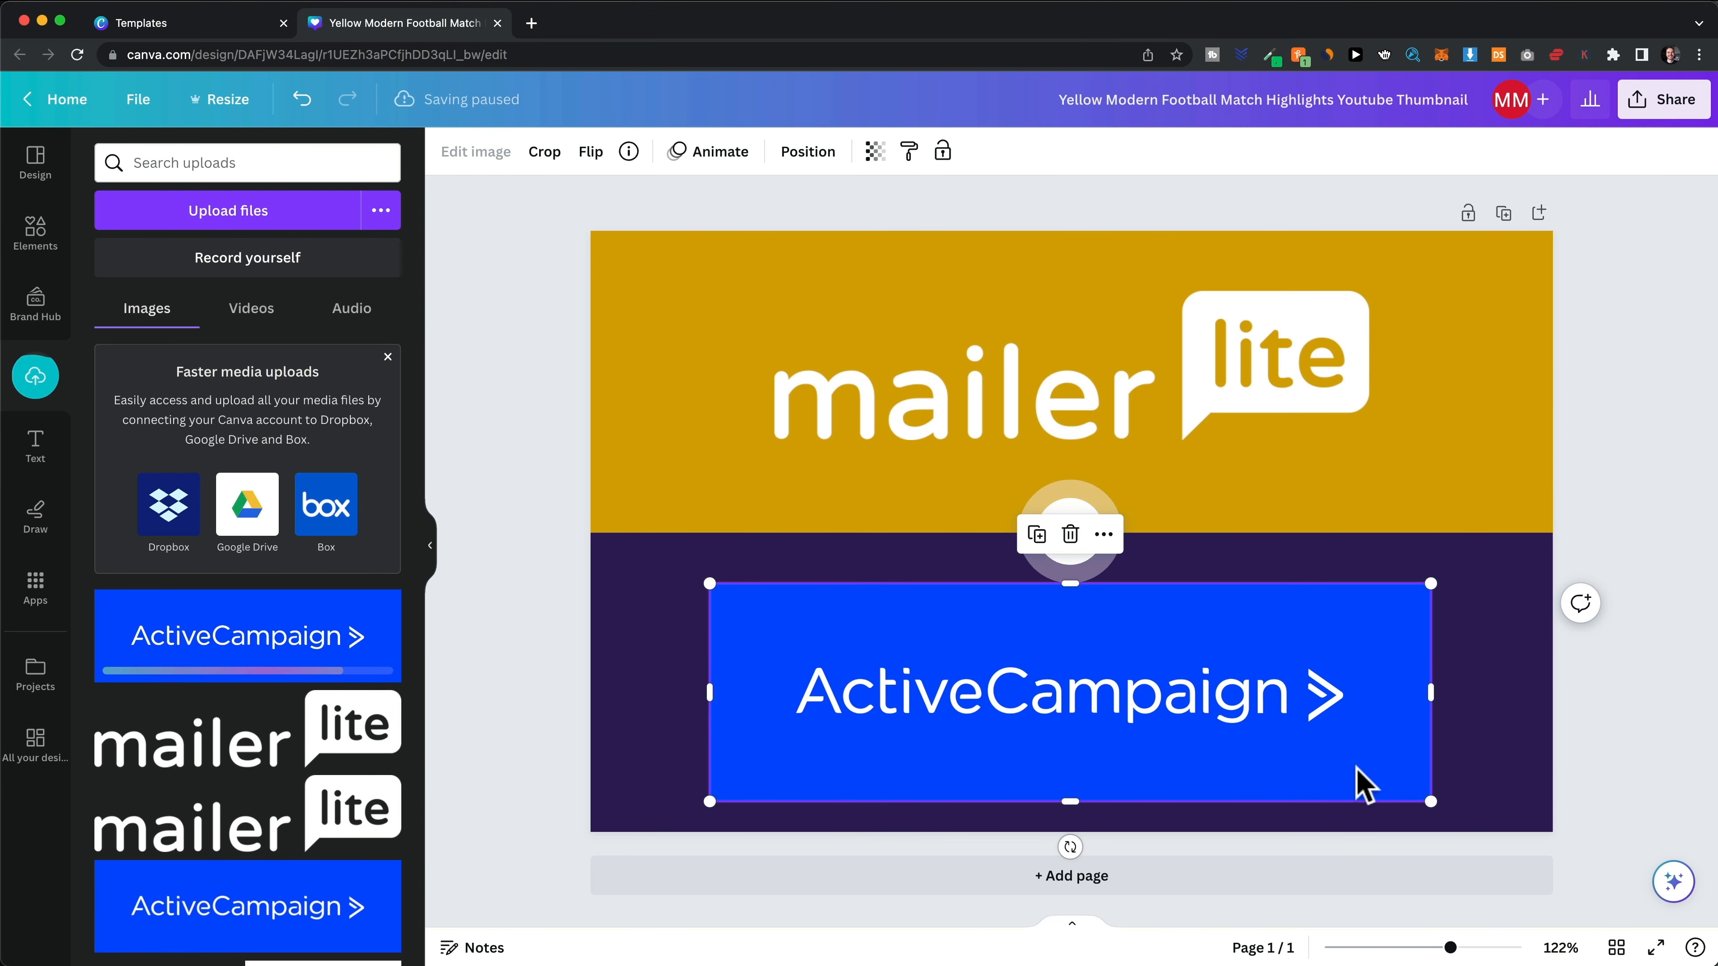
drag(1357, 778, 1357, 780)
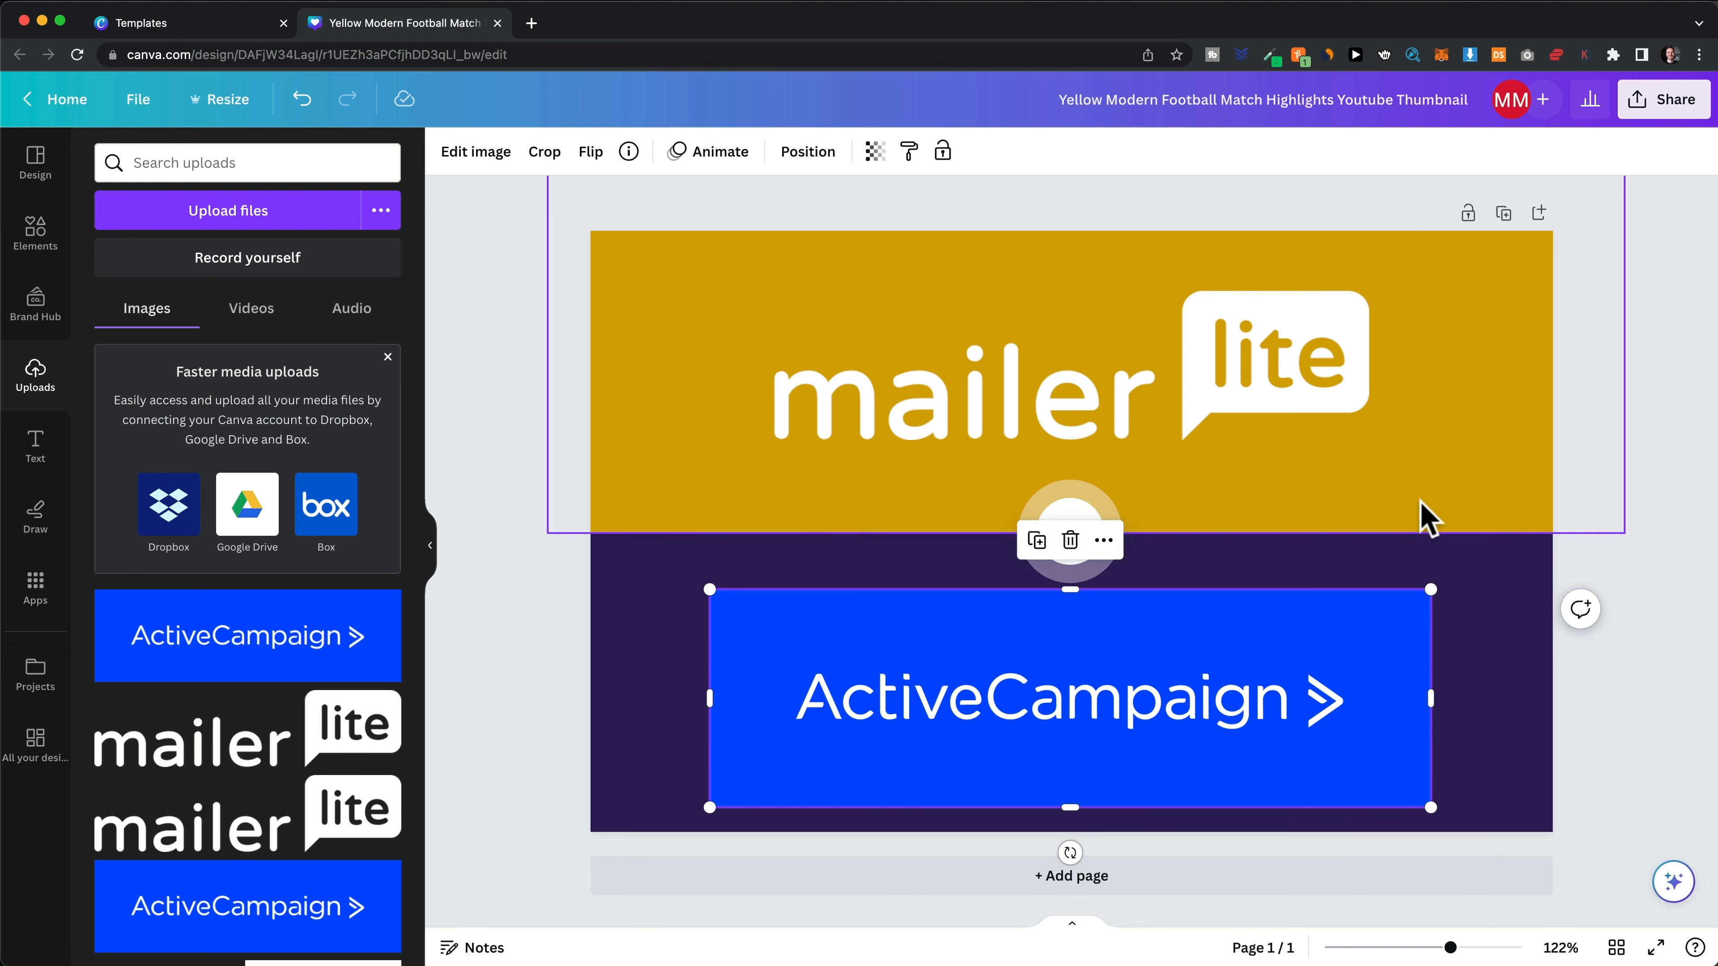
Step: Open mailerlite.com in a new tab and sample the green of its logo with the page color picker
click(532, 24)
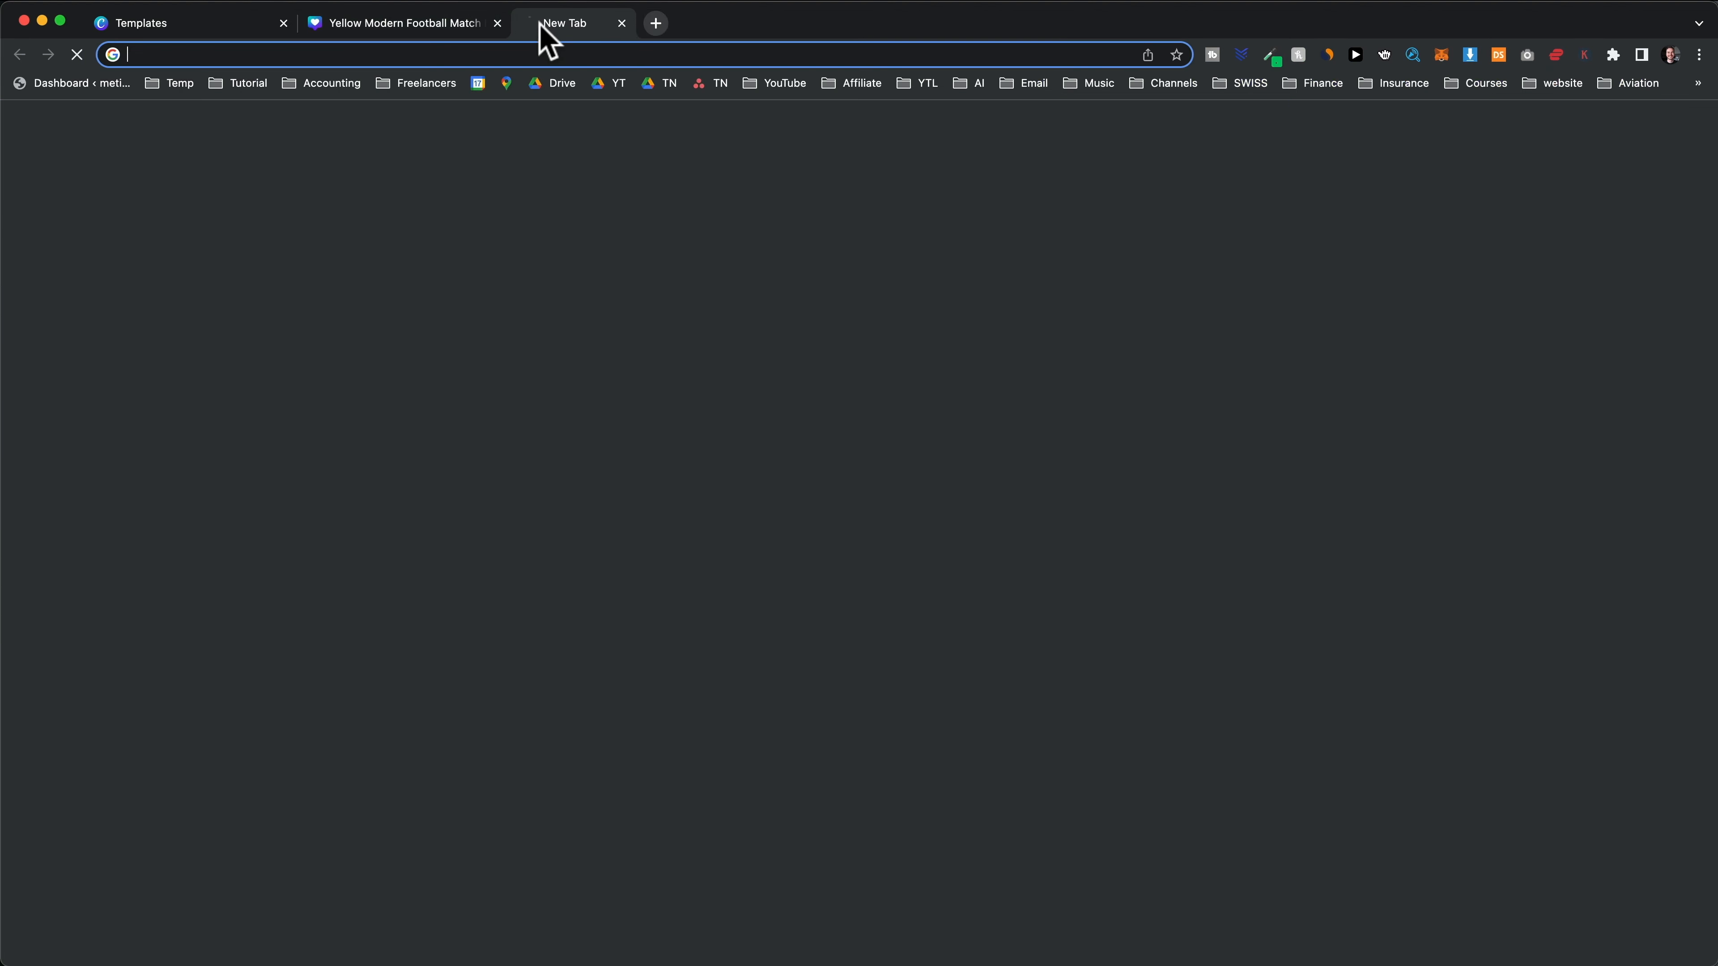
text(a)
key(BackSpace)
key(BackSpace)
text(mailerlite.com)
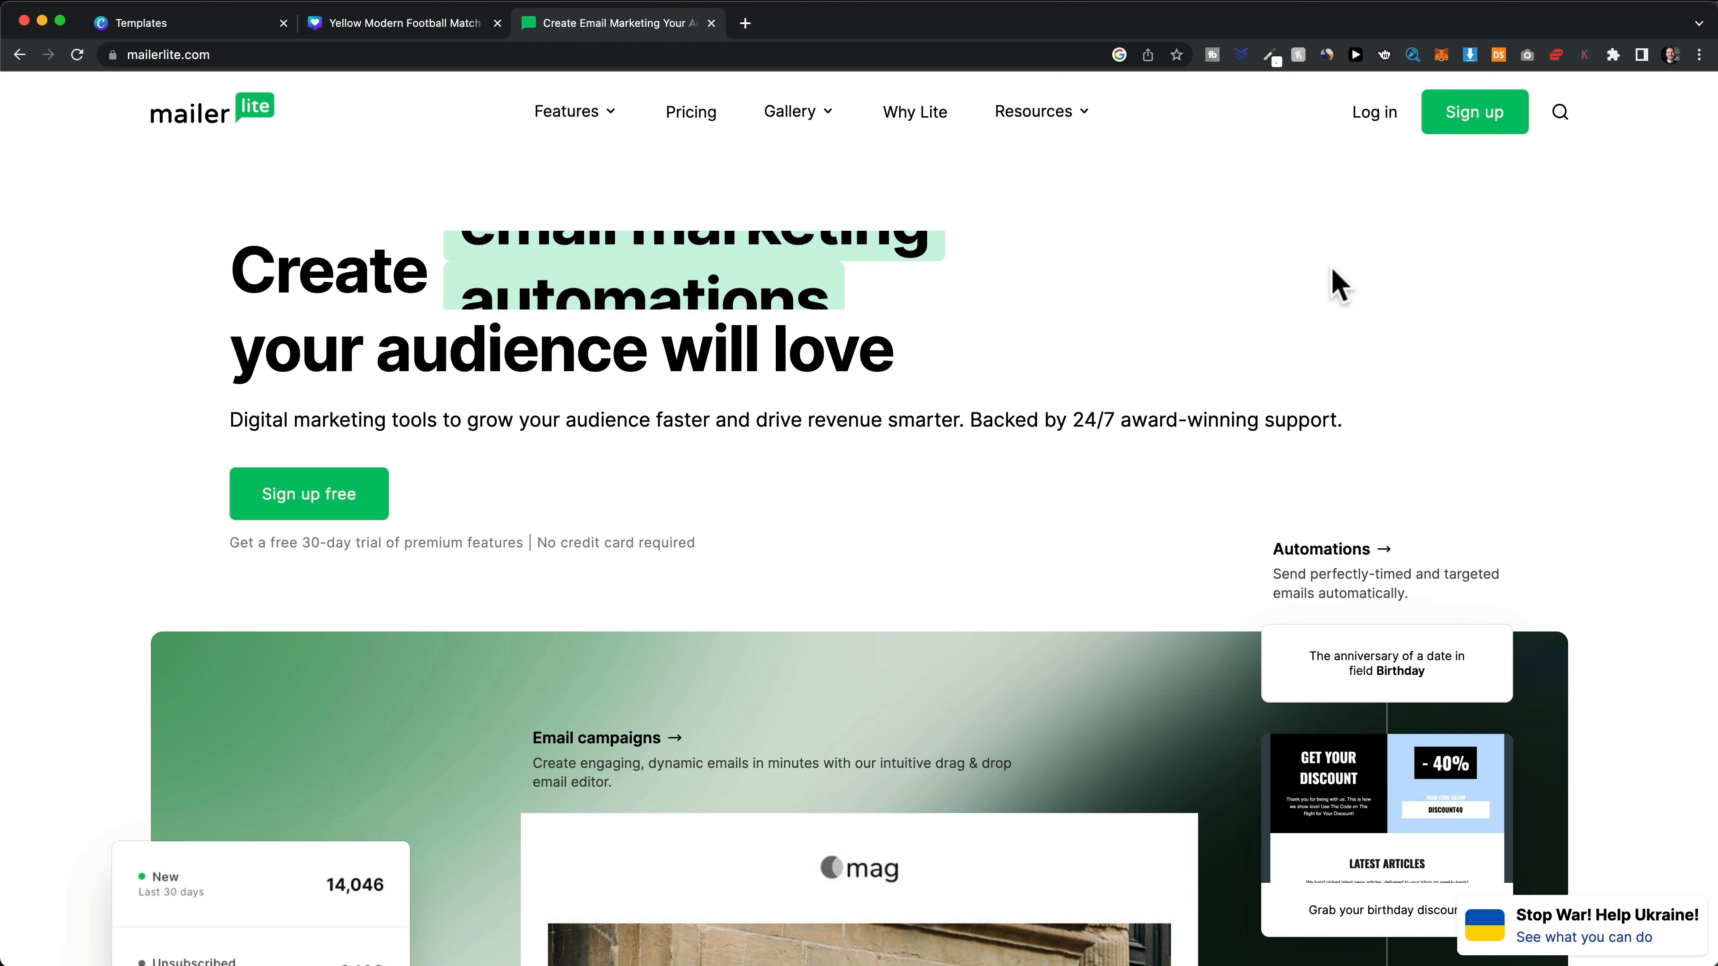
click(1272, 55)
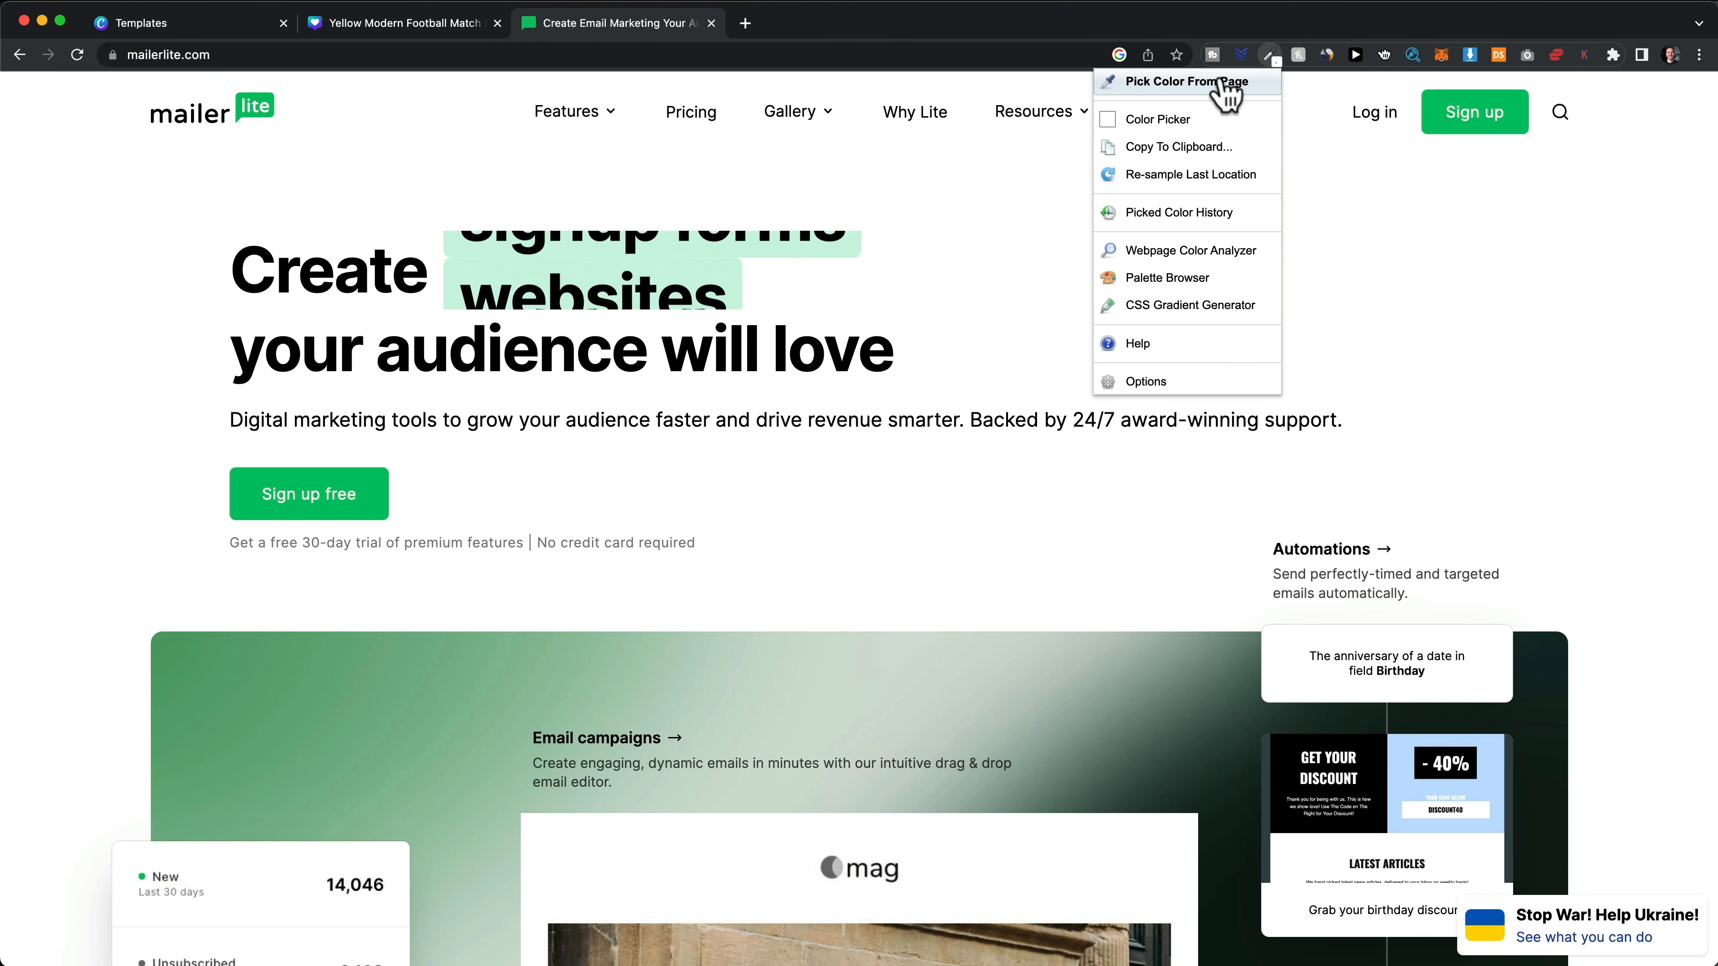
click(1188, 87)
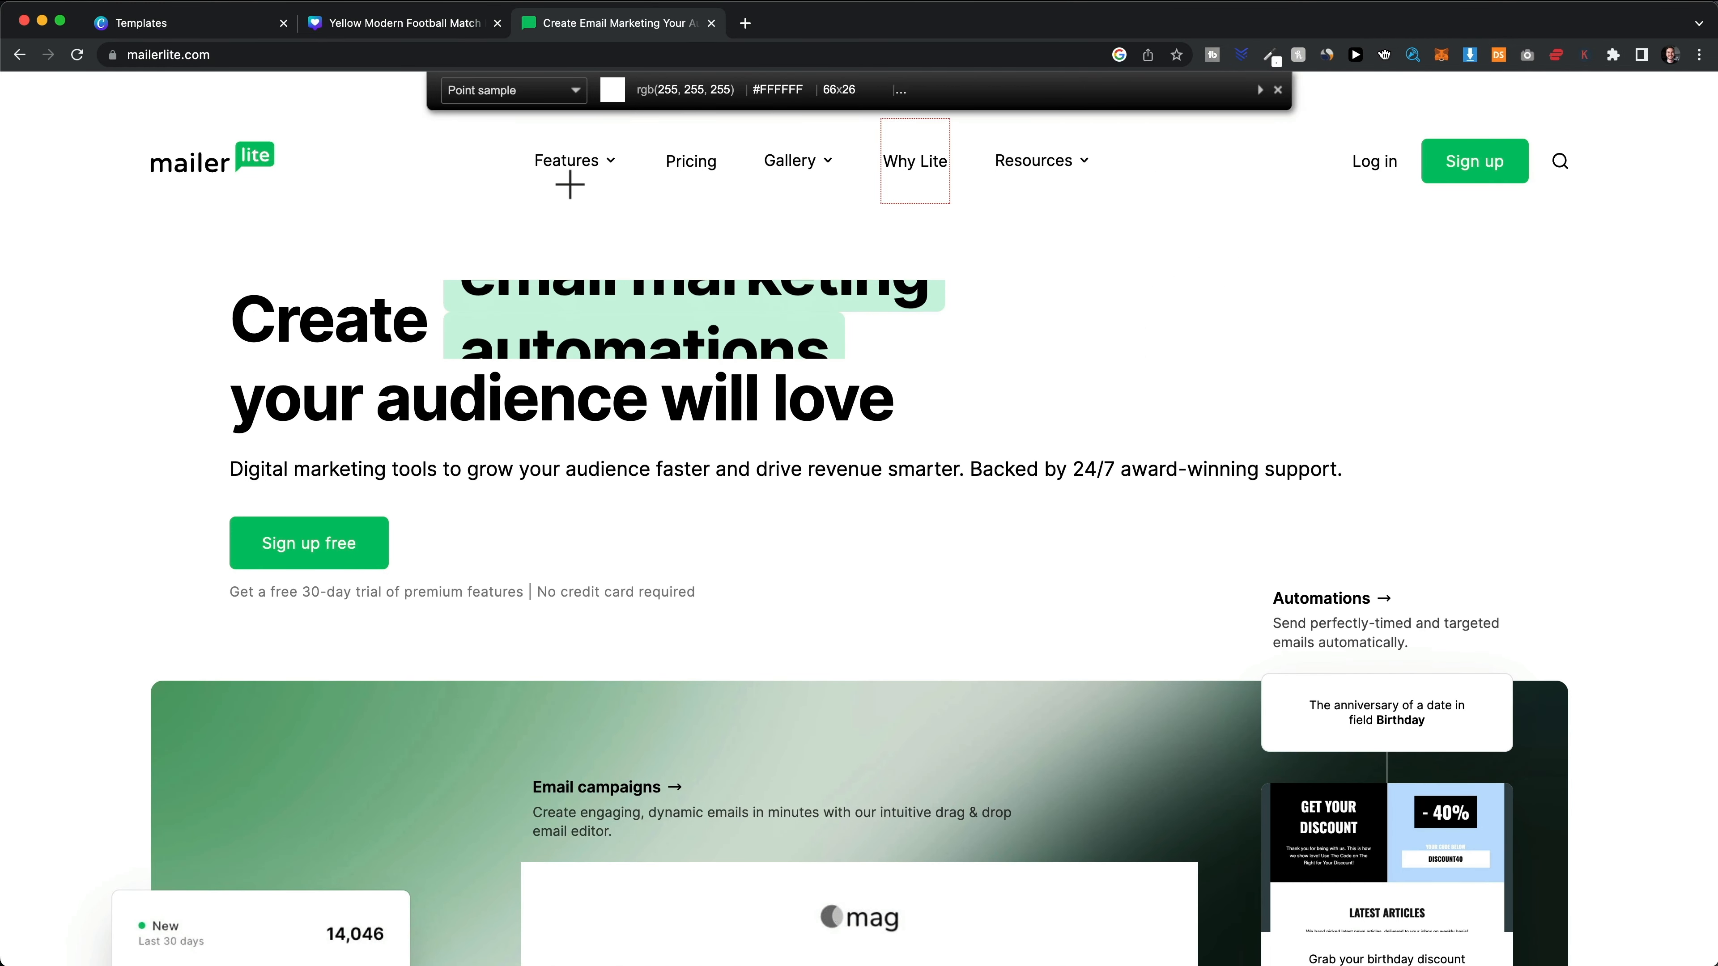
click(235, 142)
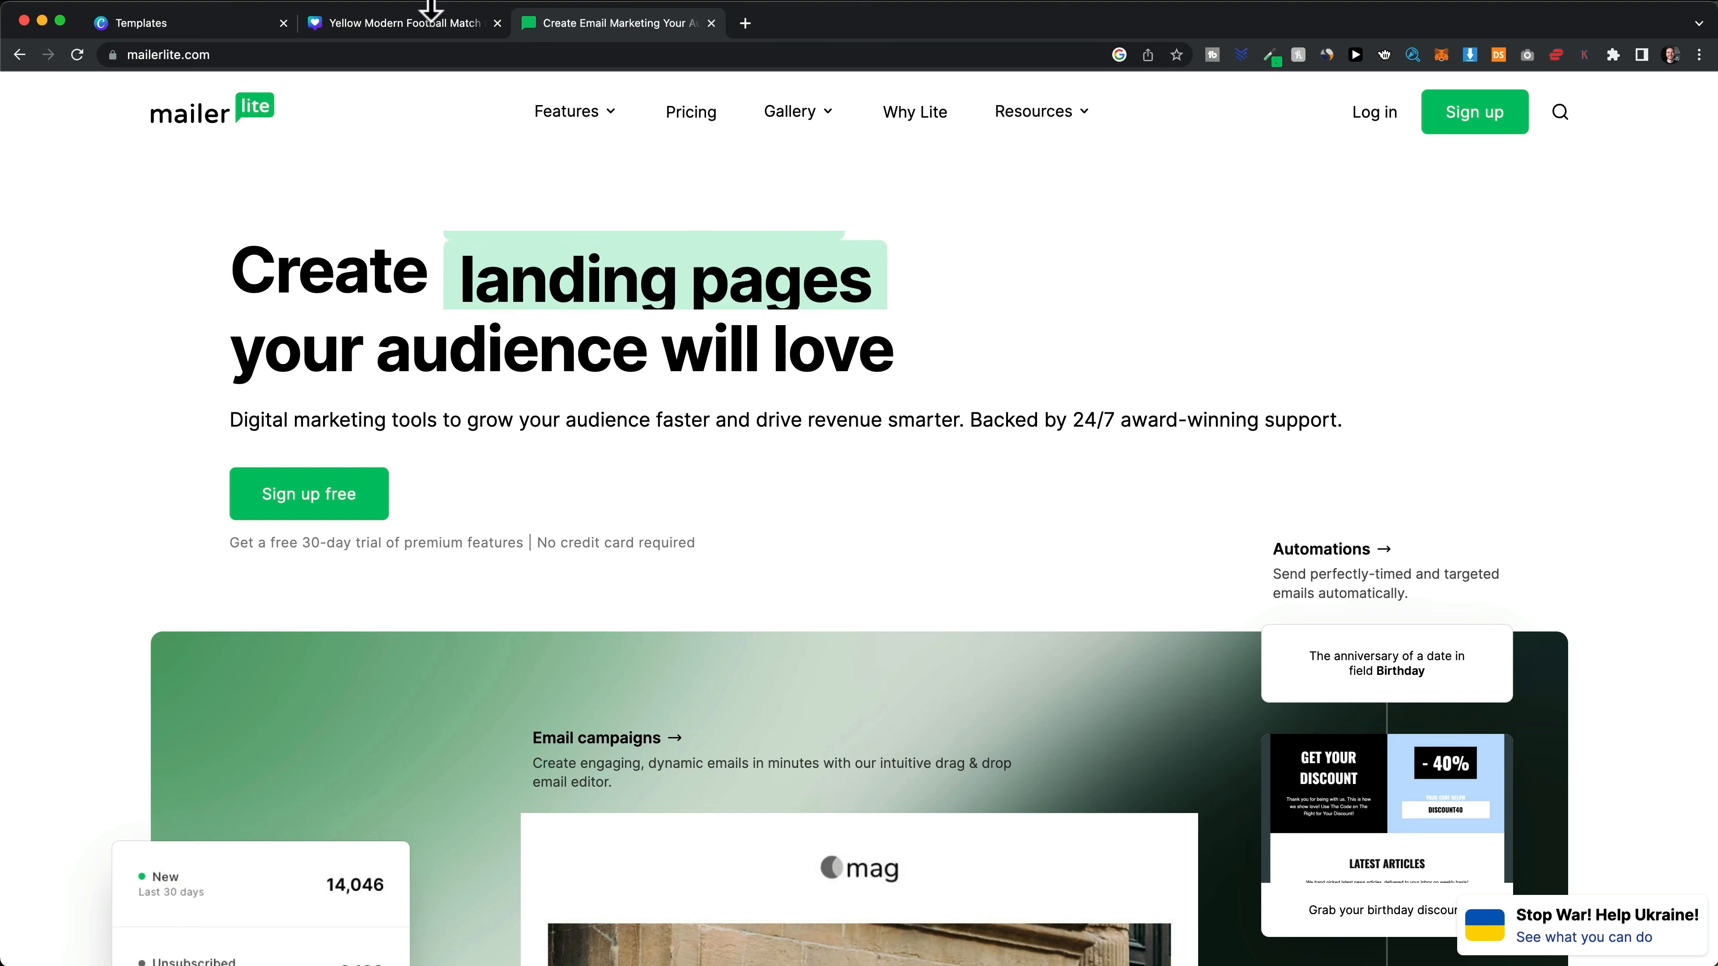
Step: Return to the Canva design and set the yellow shape's color to the sampled green #06C269
click(404, 26)
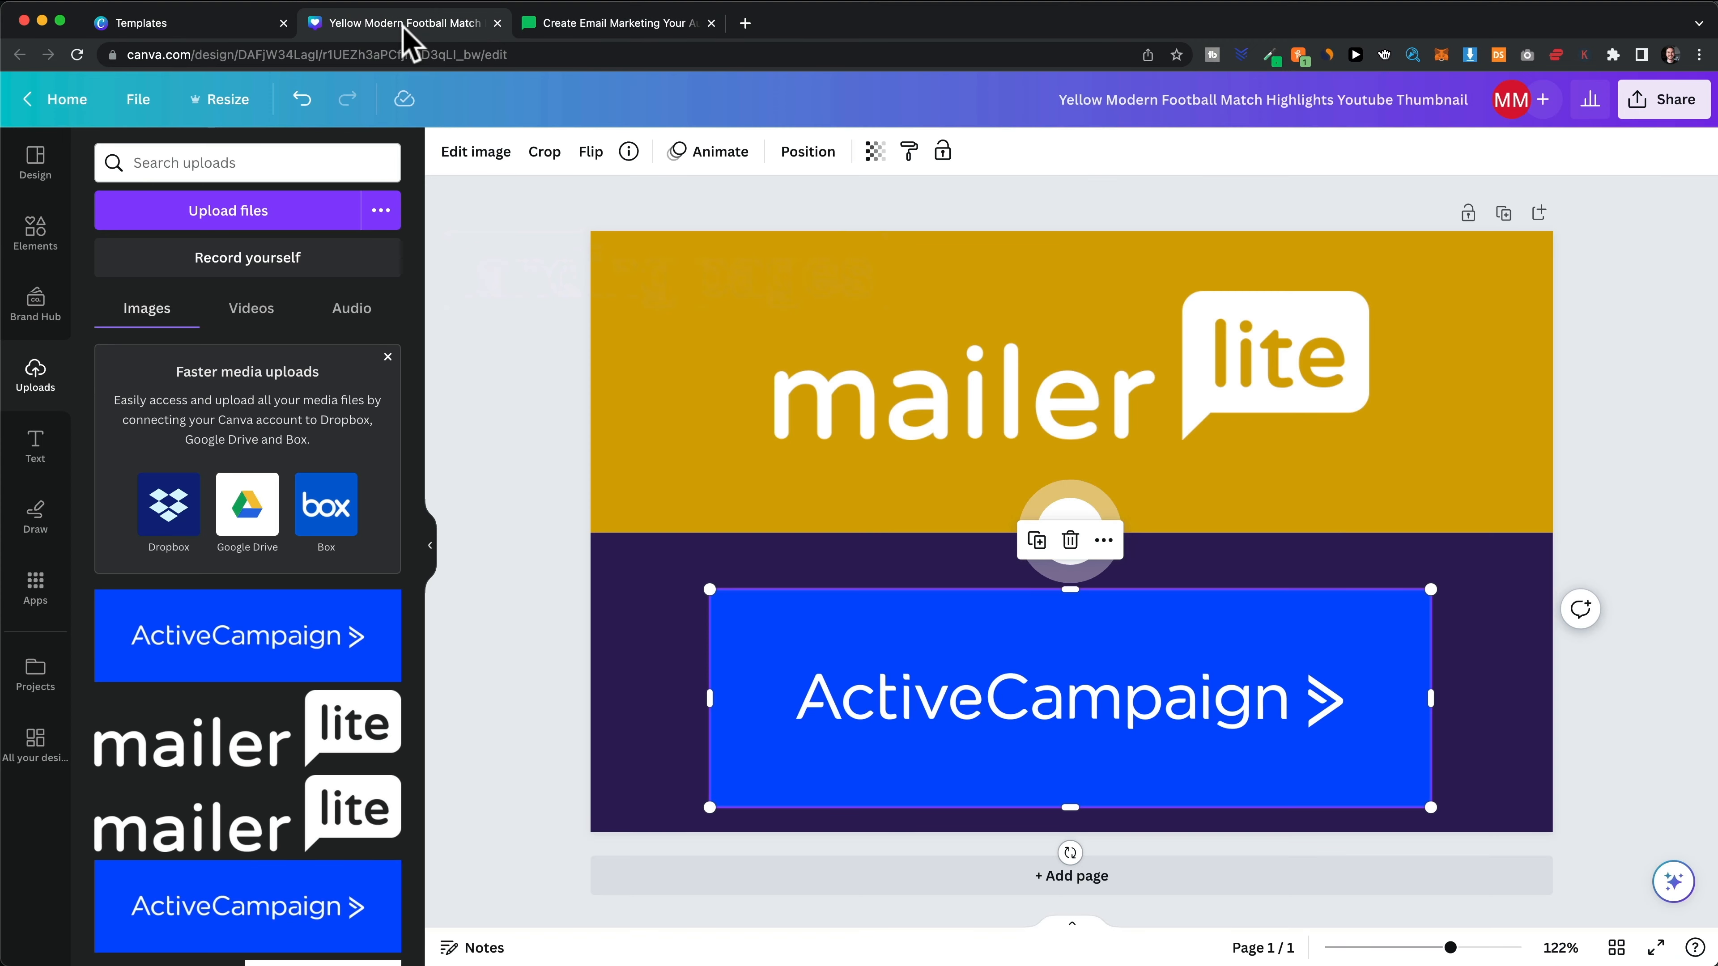
click(673, 275)
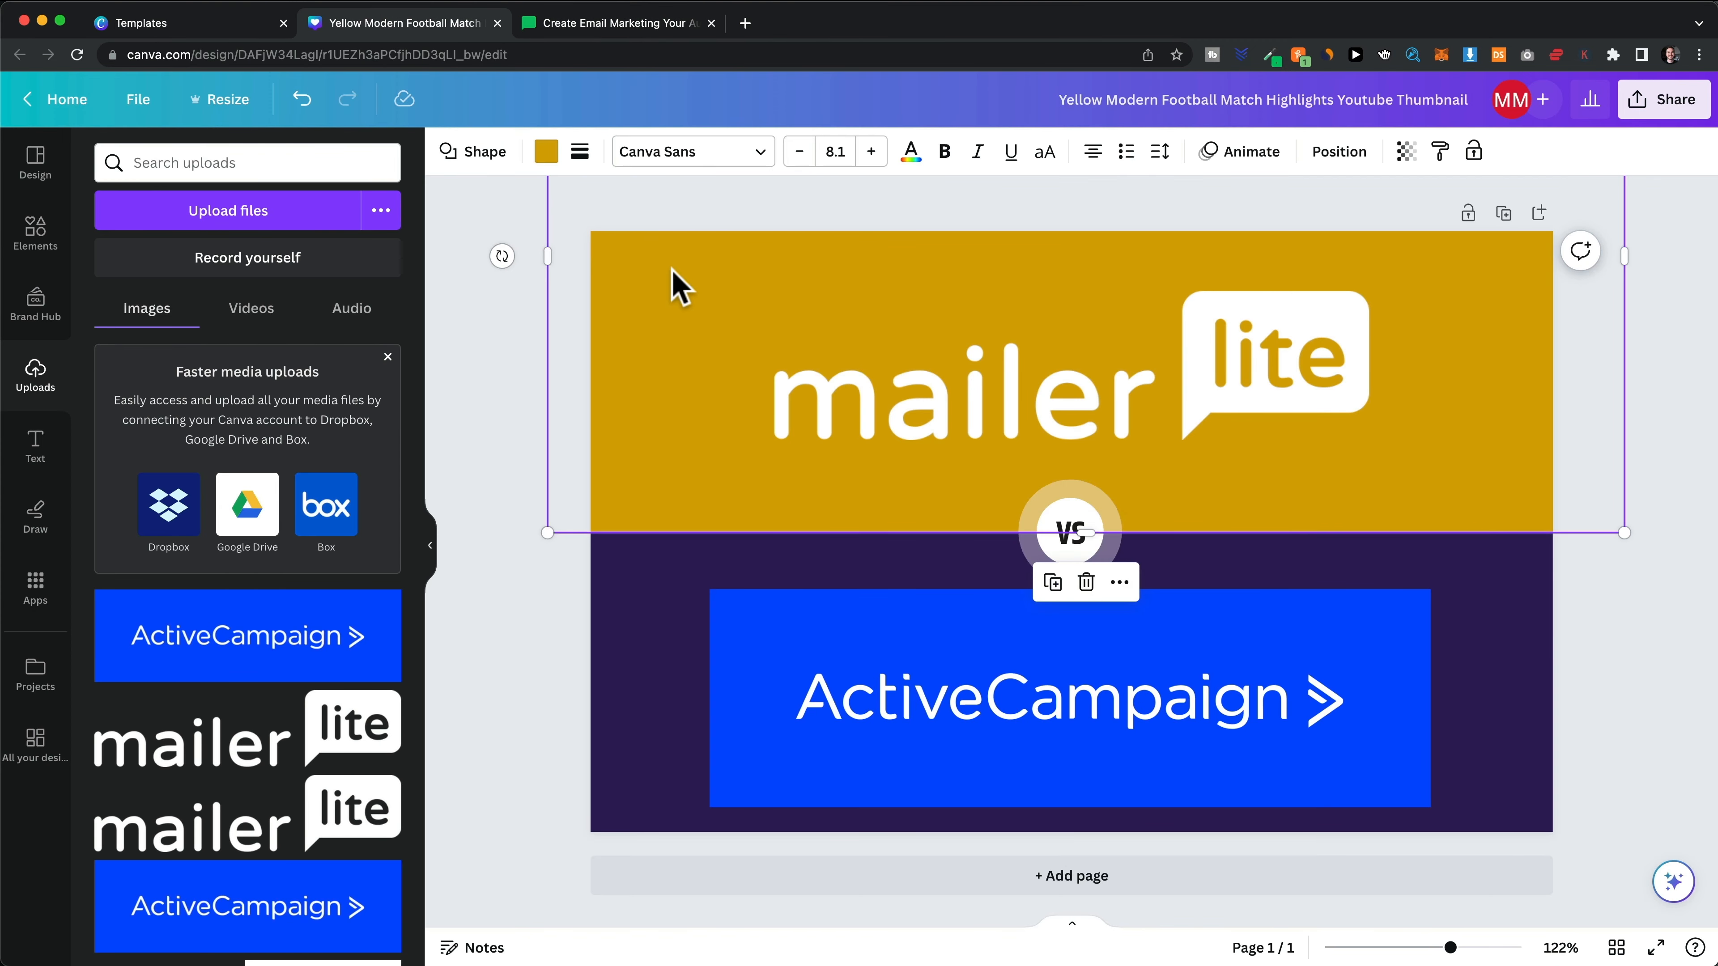
click(548, 159)
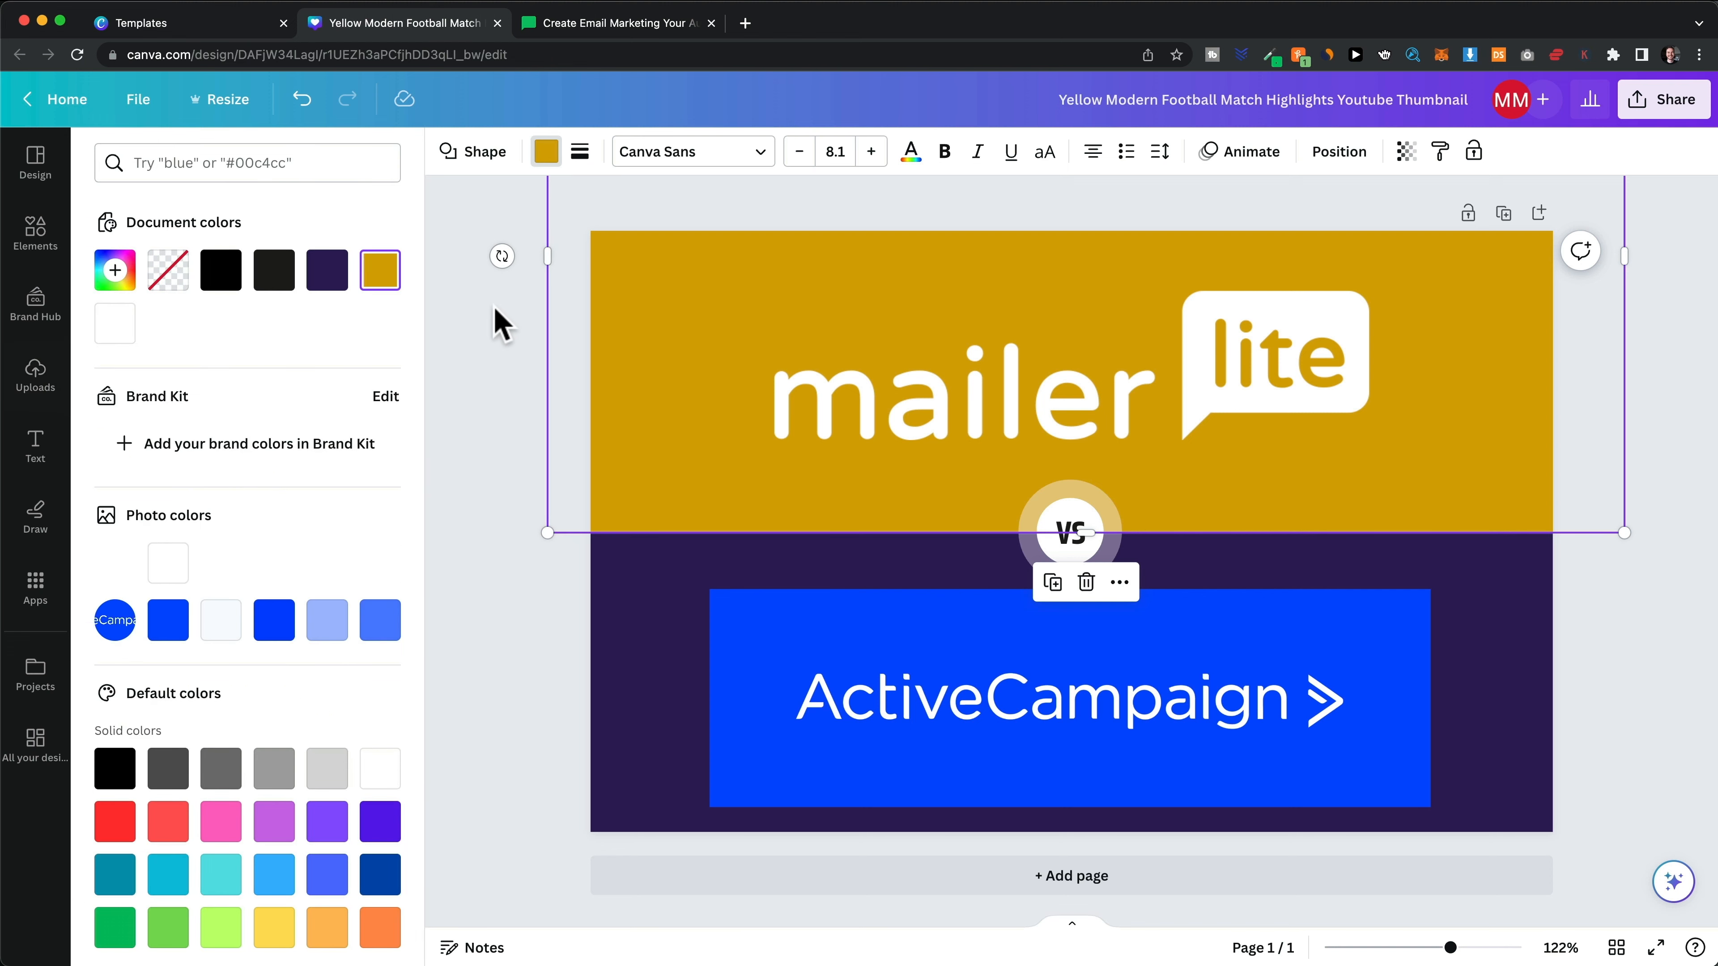
click(115, 271)
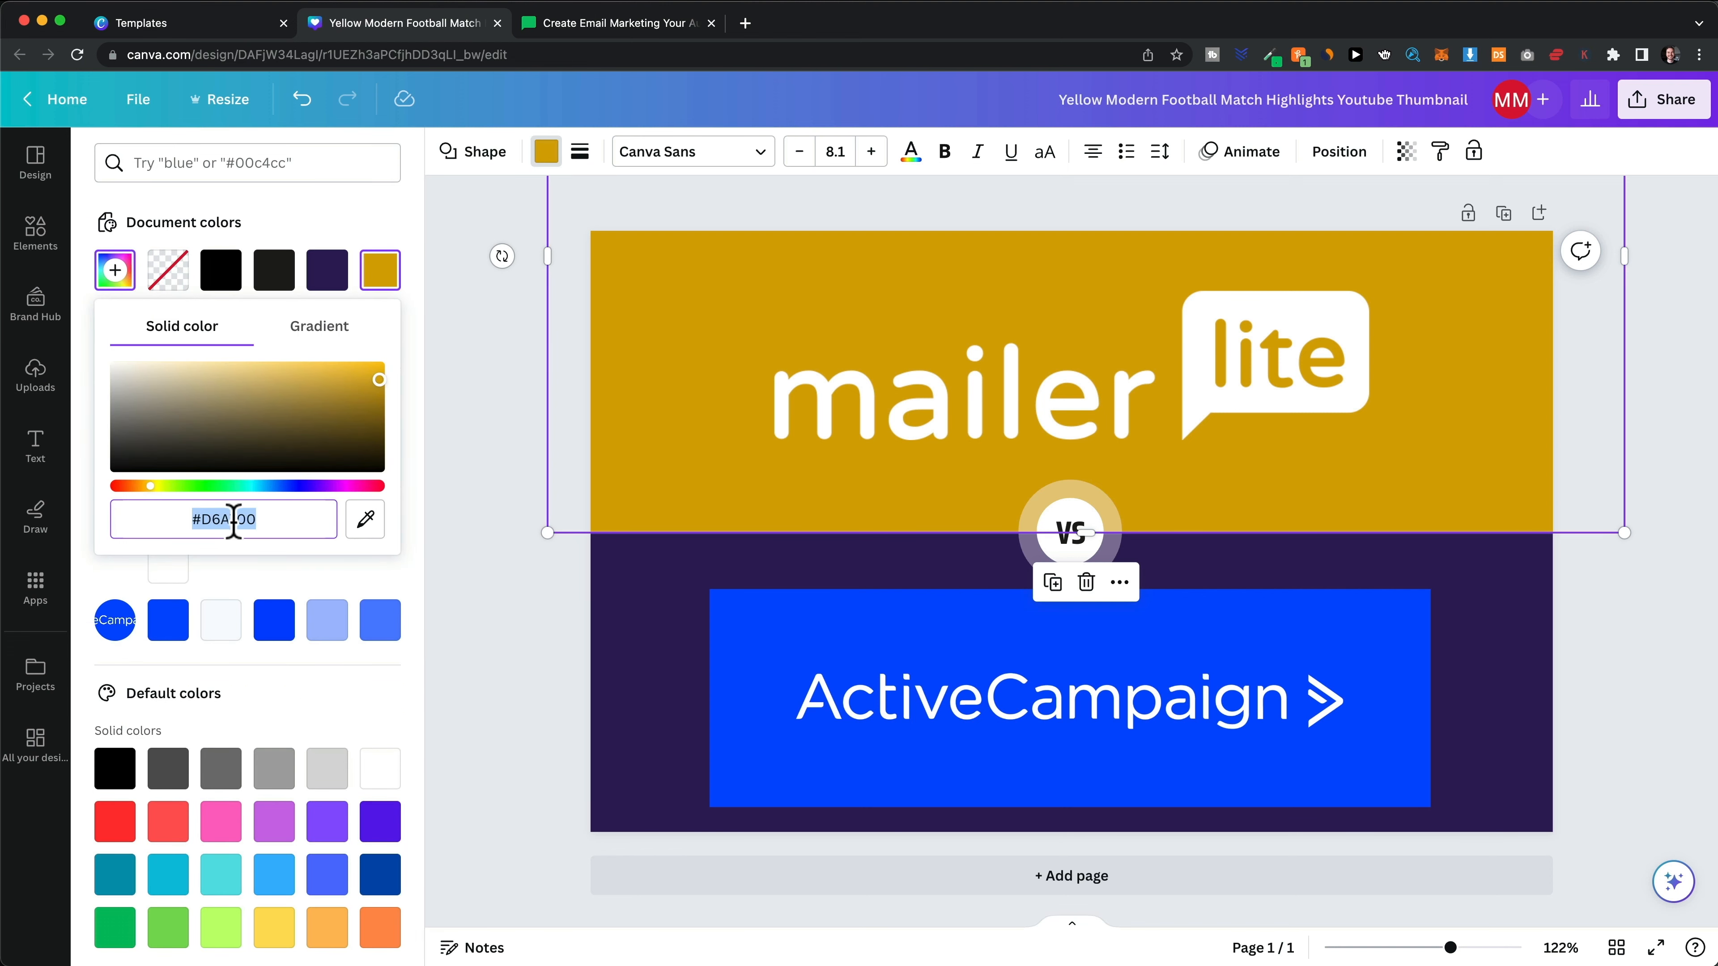
key(super+v)
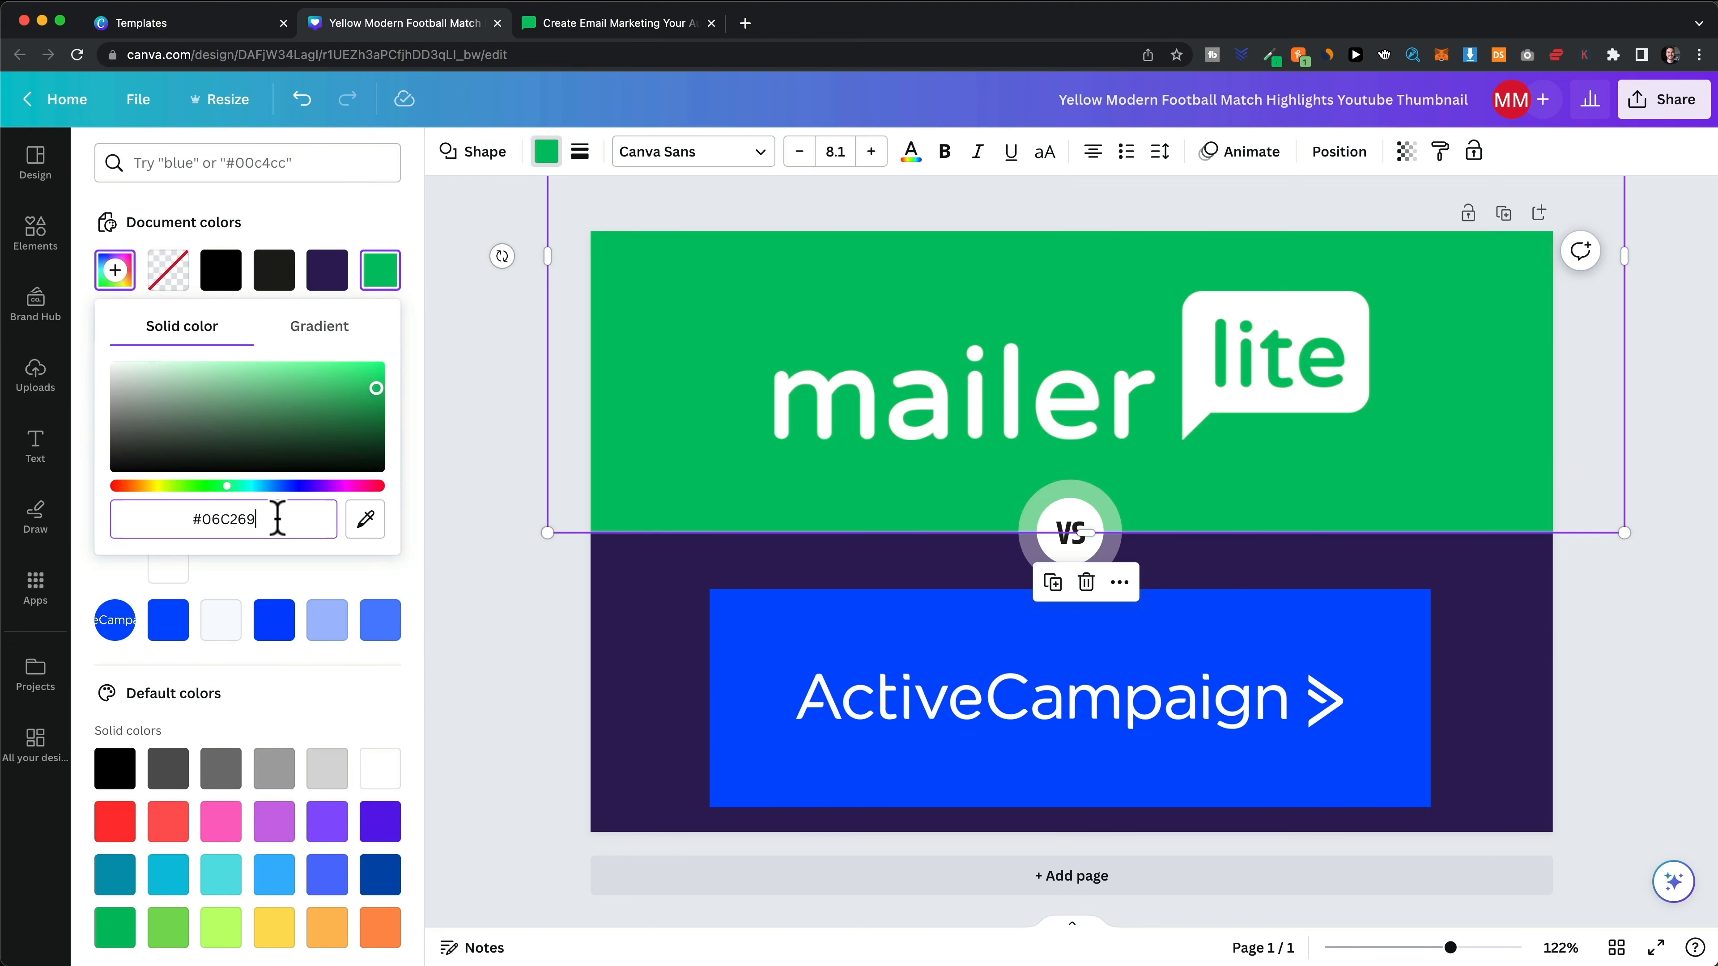
click(684, 461)
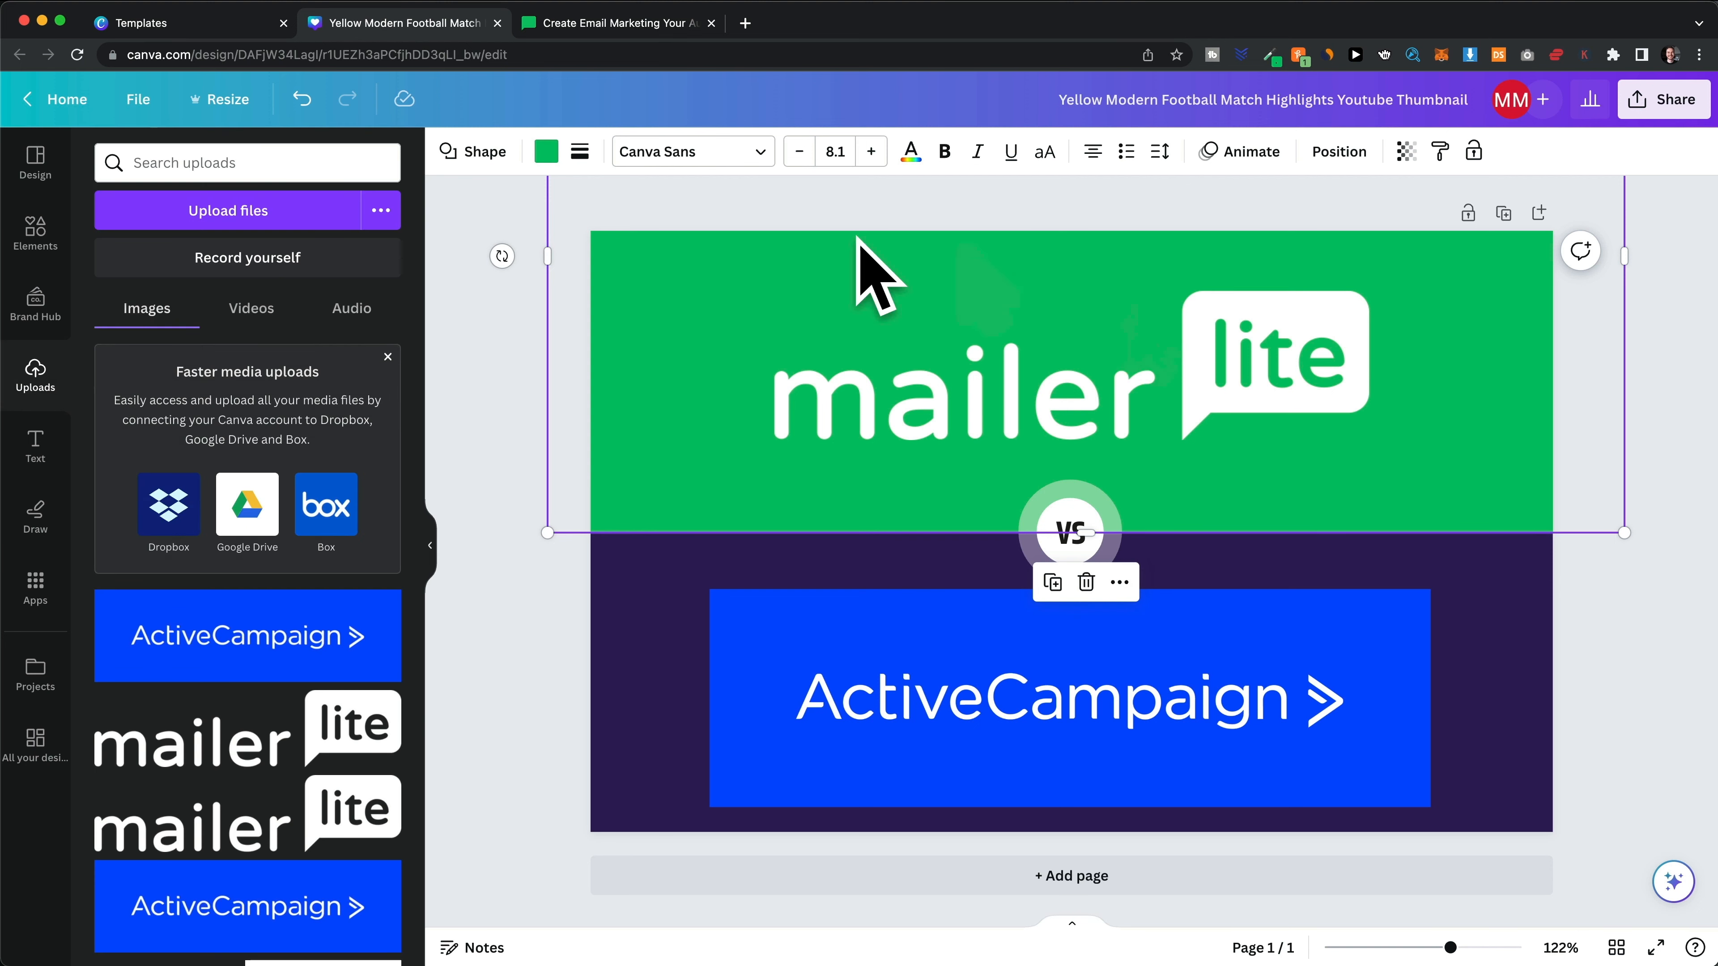
click(541, 335)
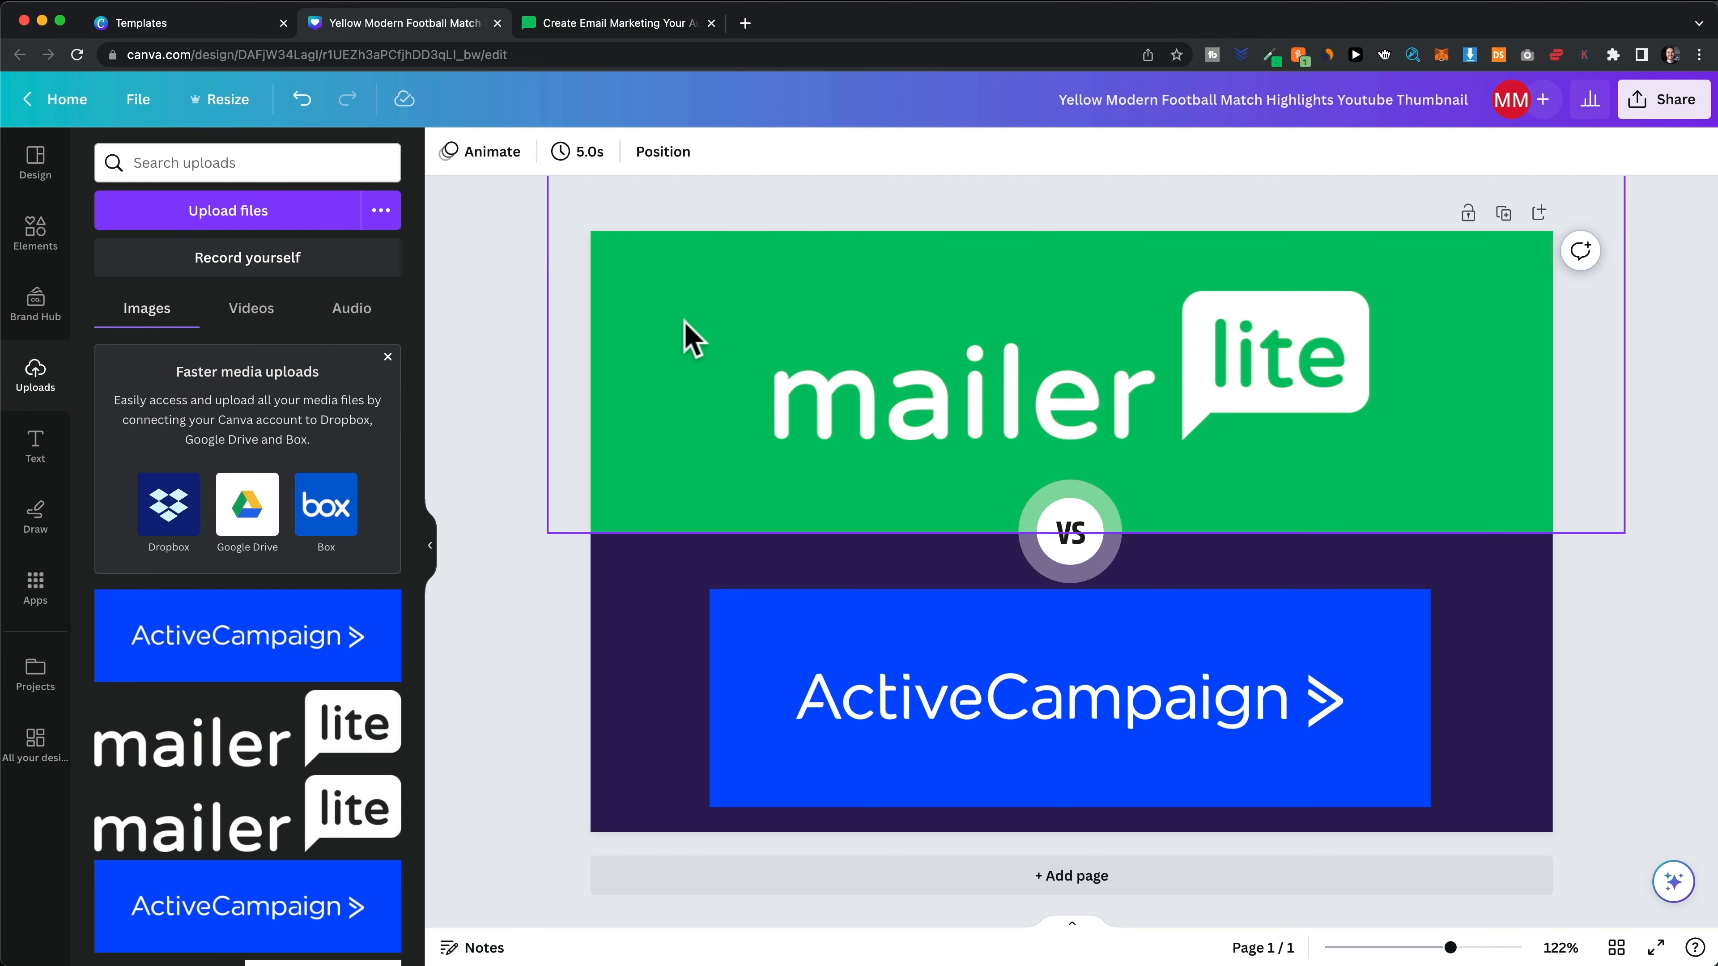
Step: Set the page background to the bright blue photo color taken from the ActiveCampaign logo
click(651, 606)
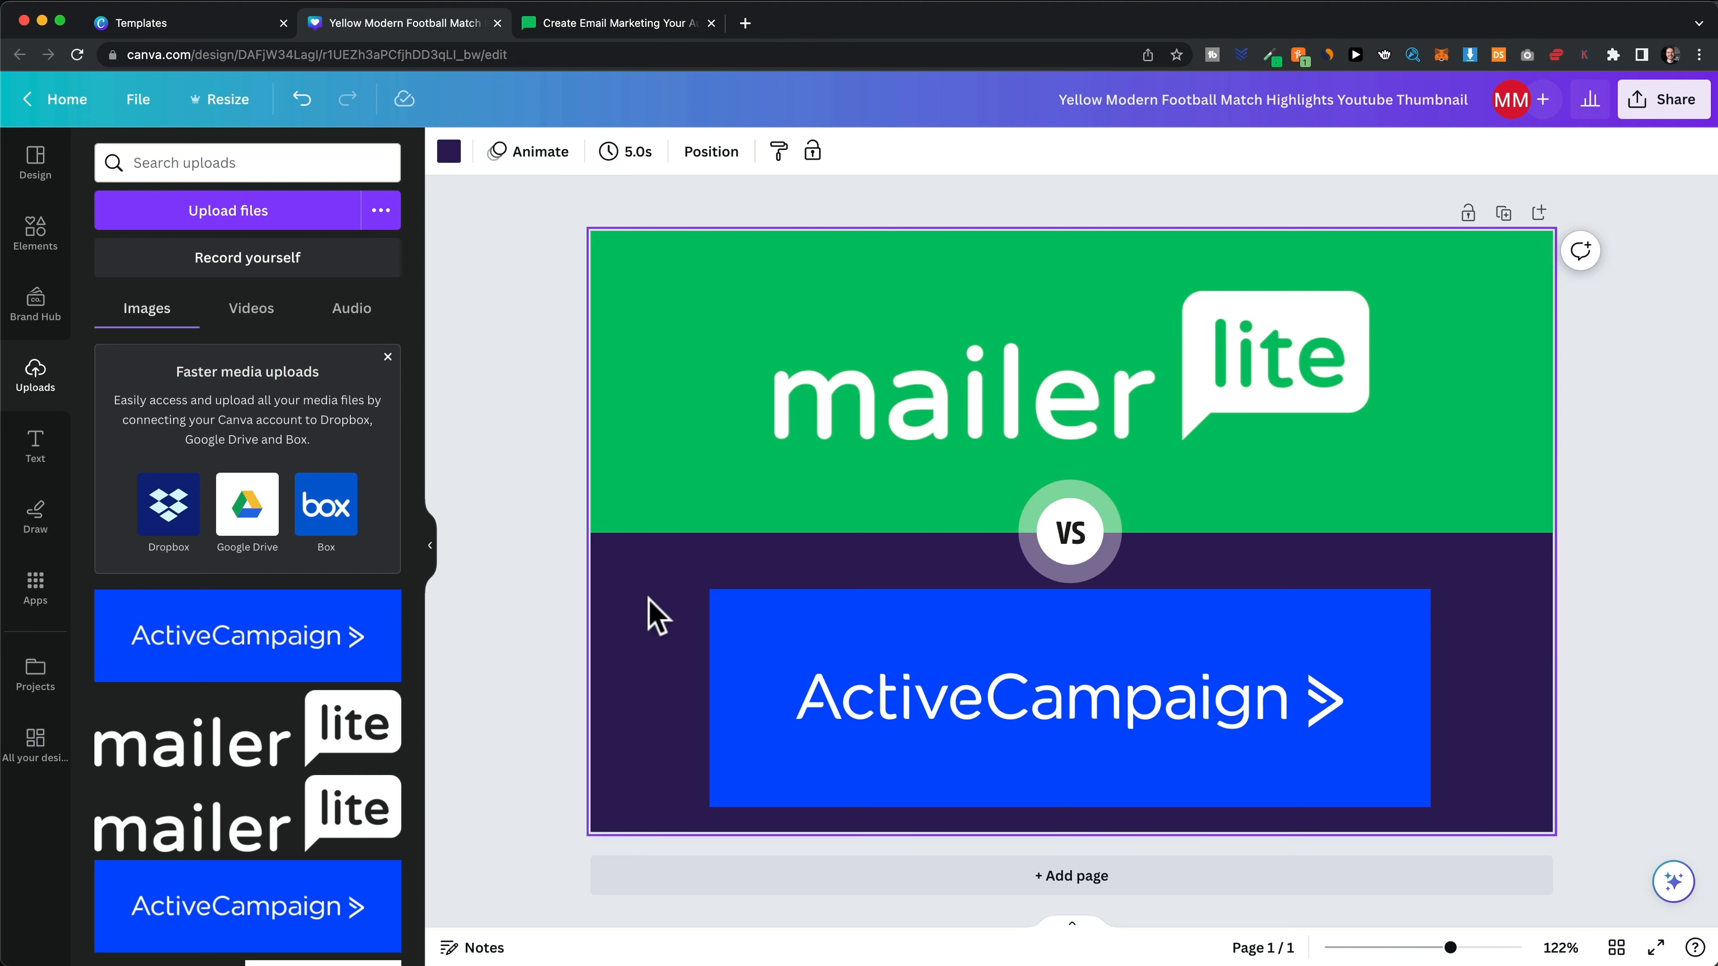
click(448, 151)
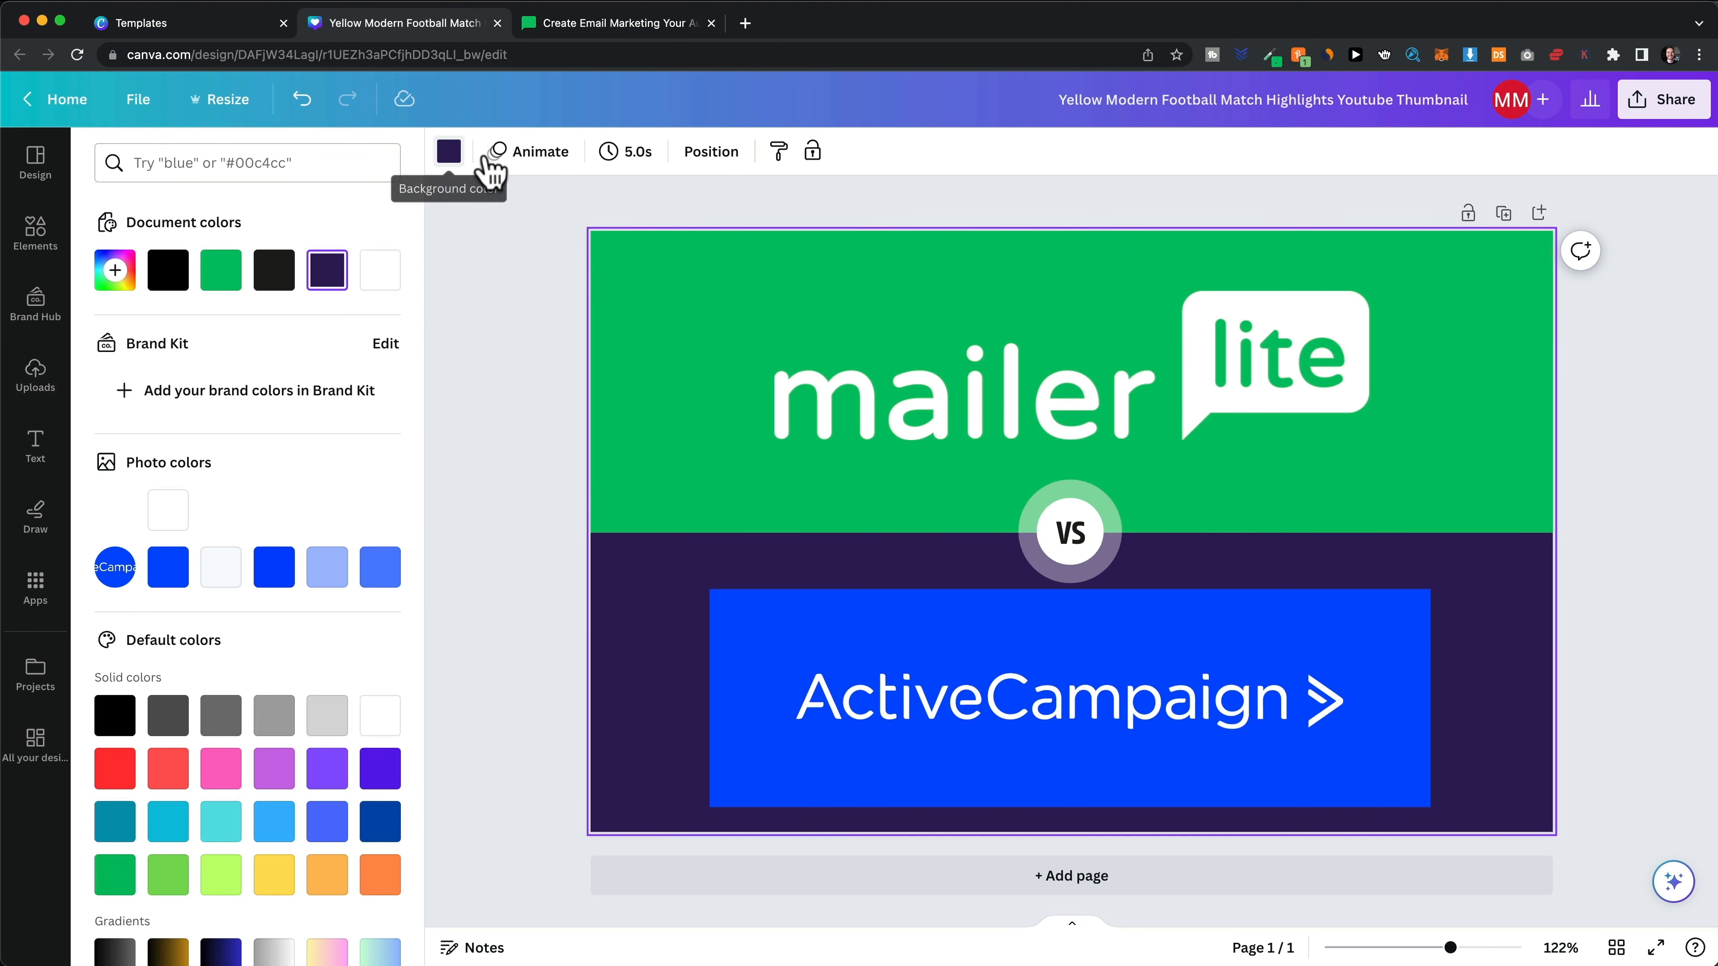
scroll(288, 406, down, 4)
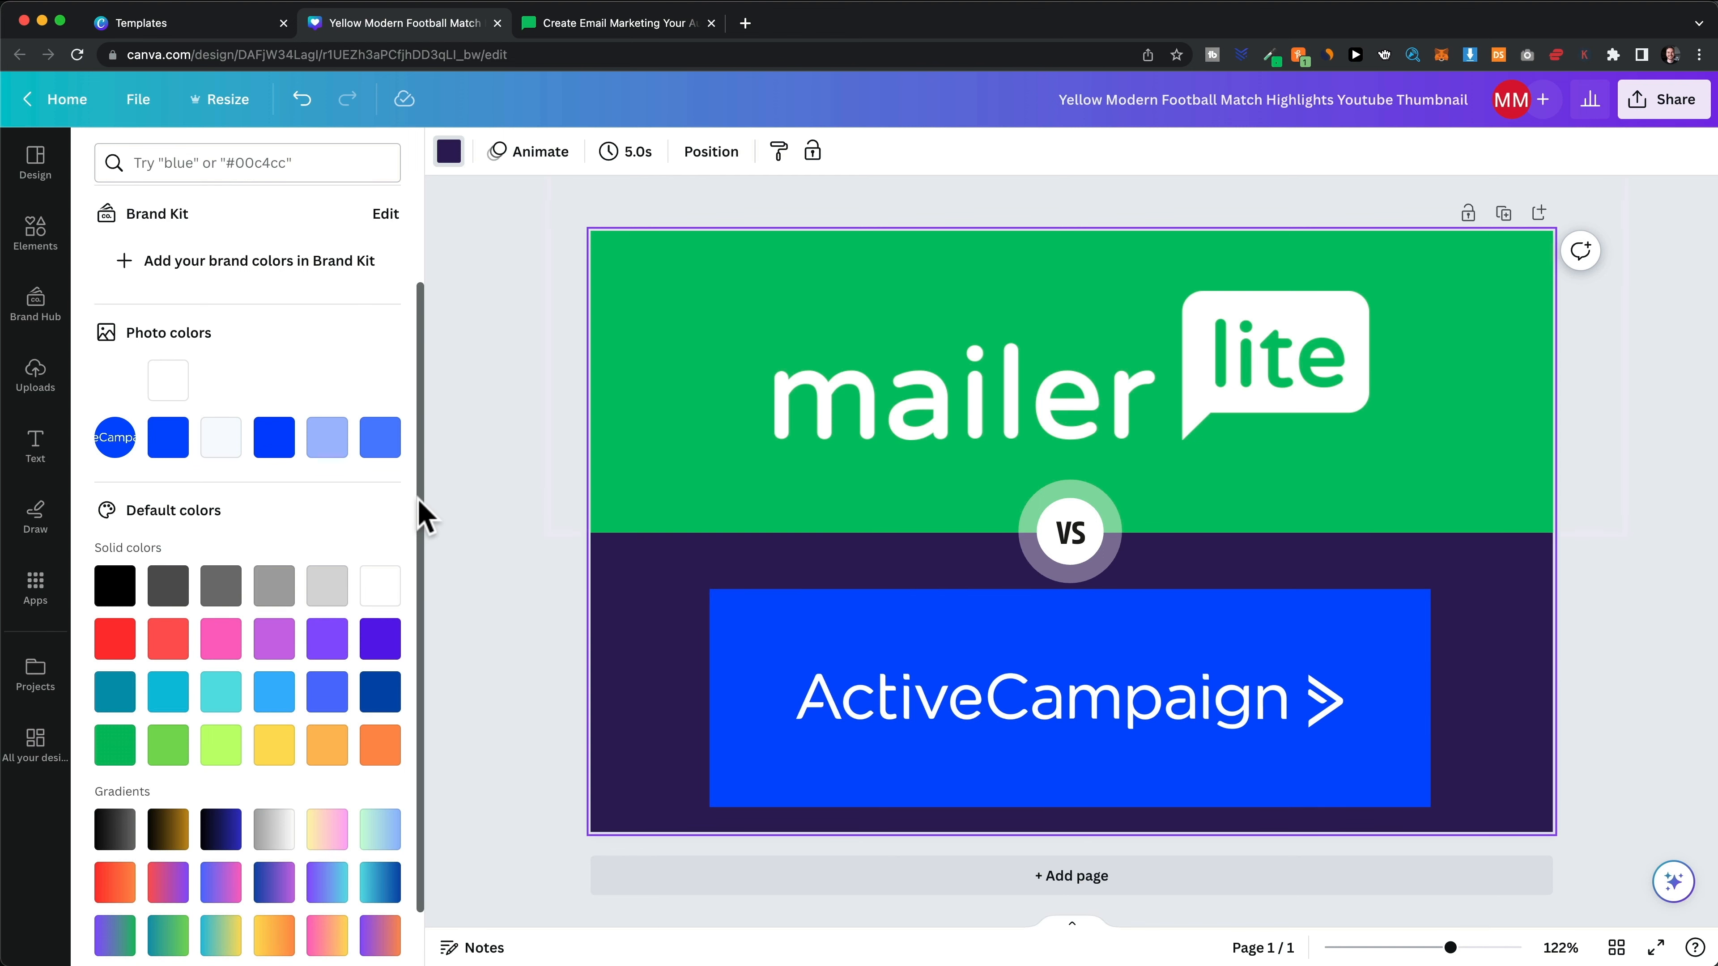
click(166, 443)
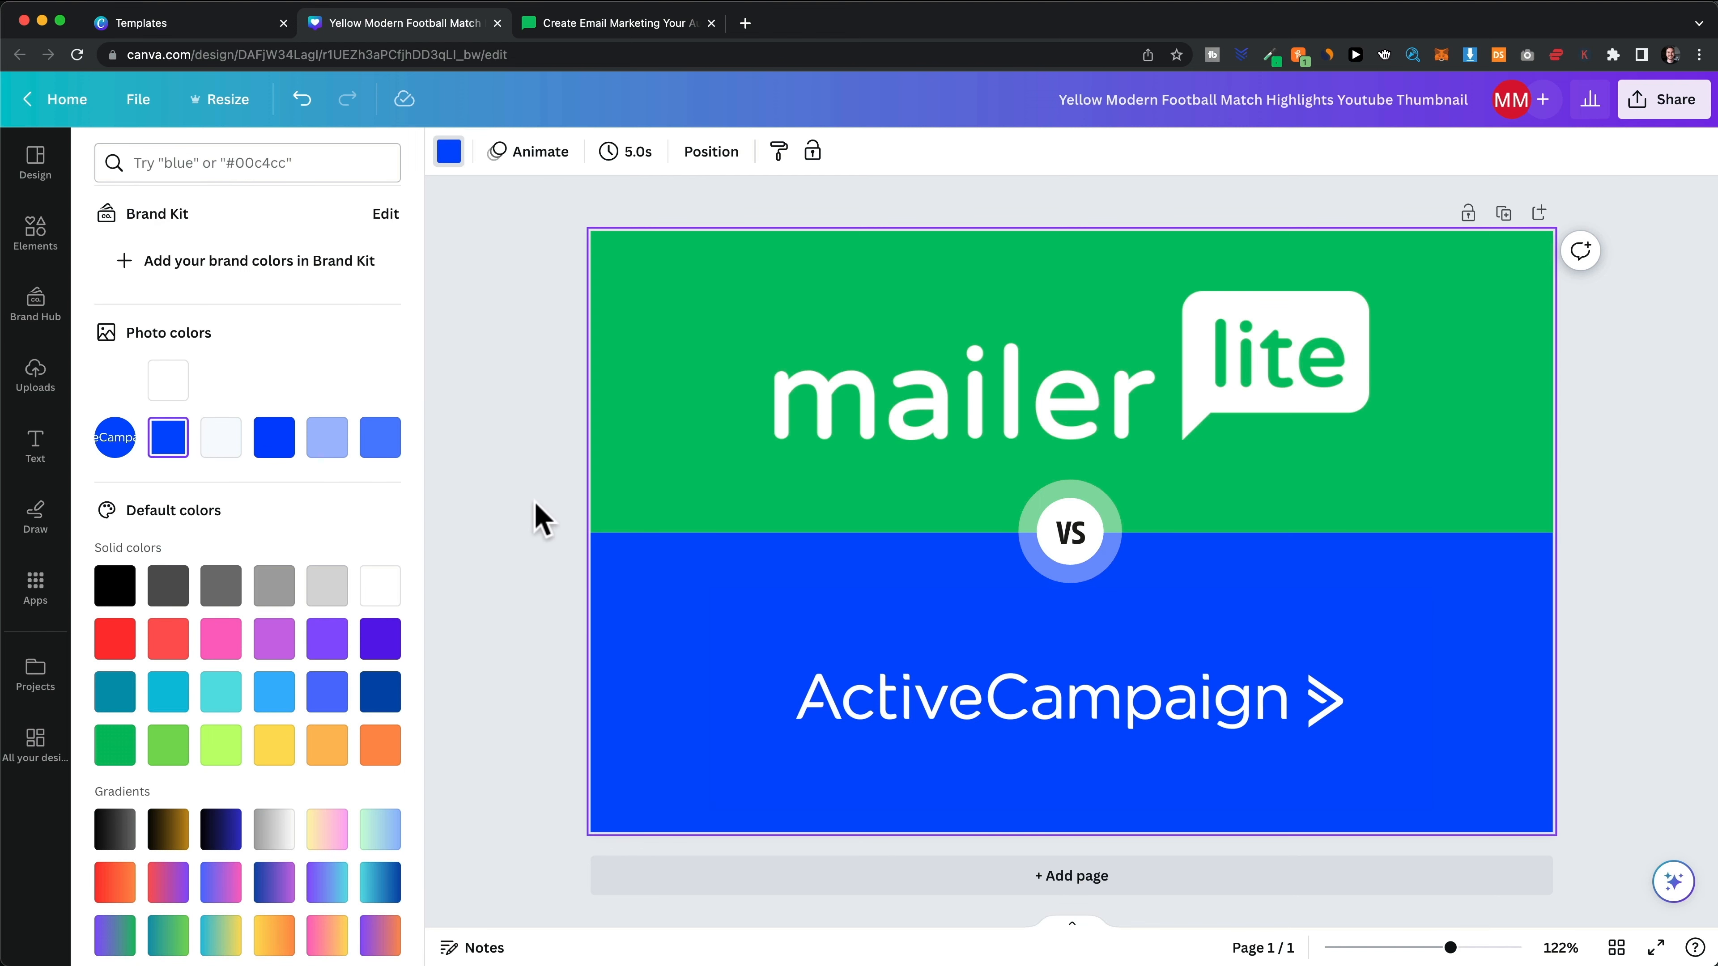
click(497, 518)
click(1622, 574)
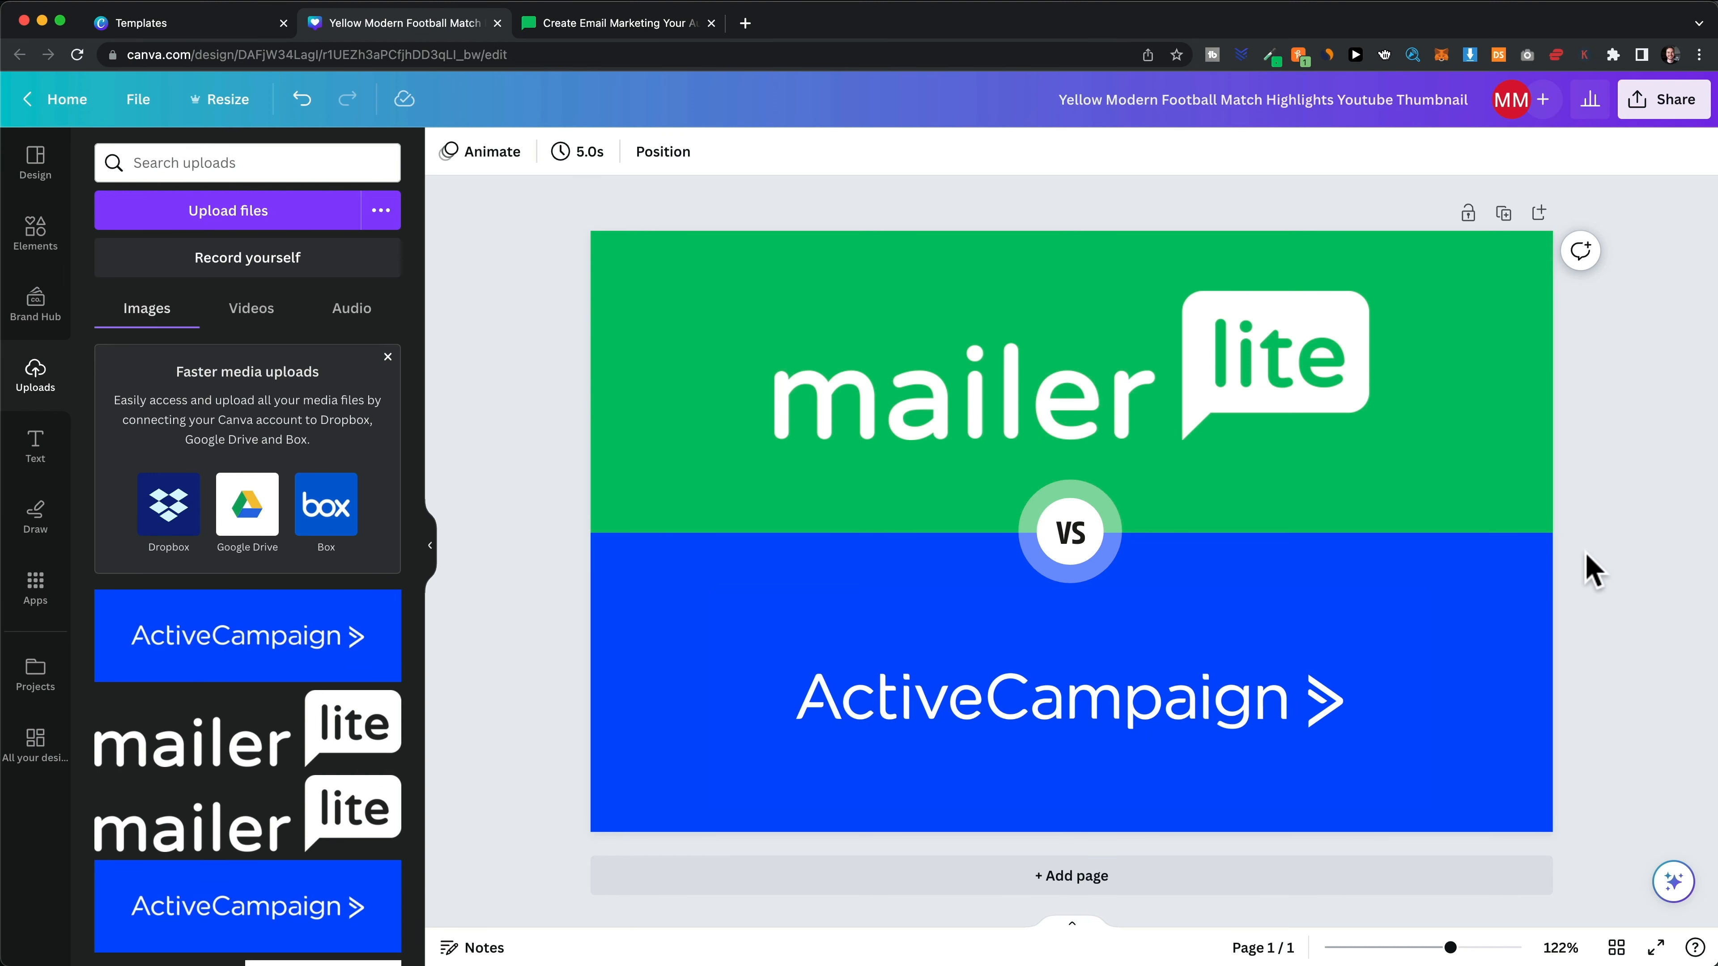
Step: Download the finished design as an 800 × 500 px PNG
click(1648, 109)
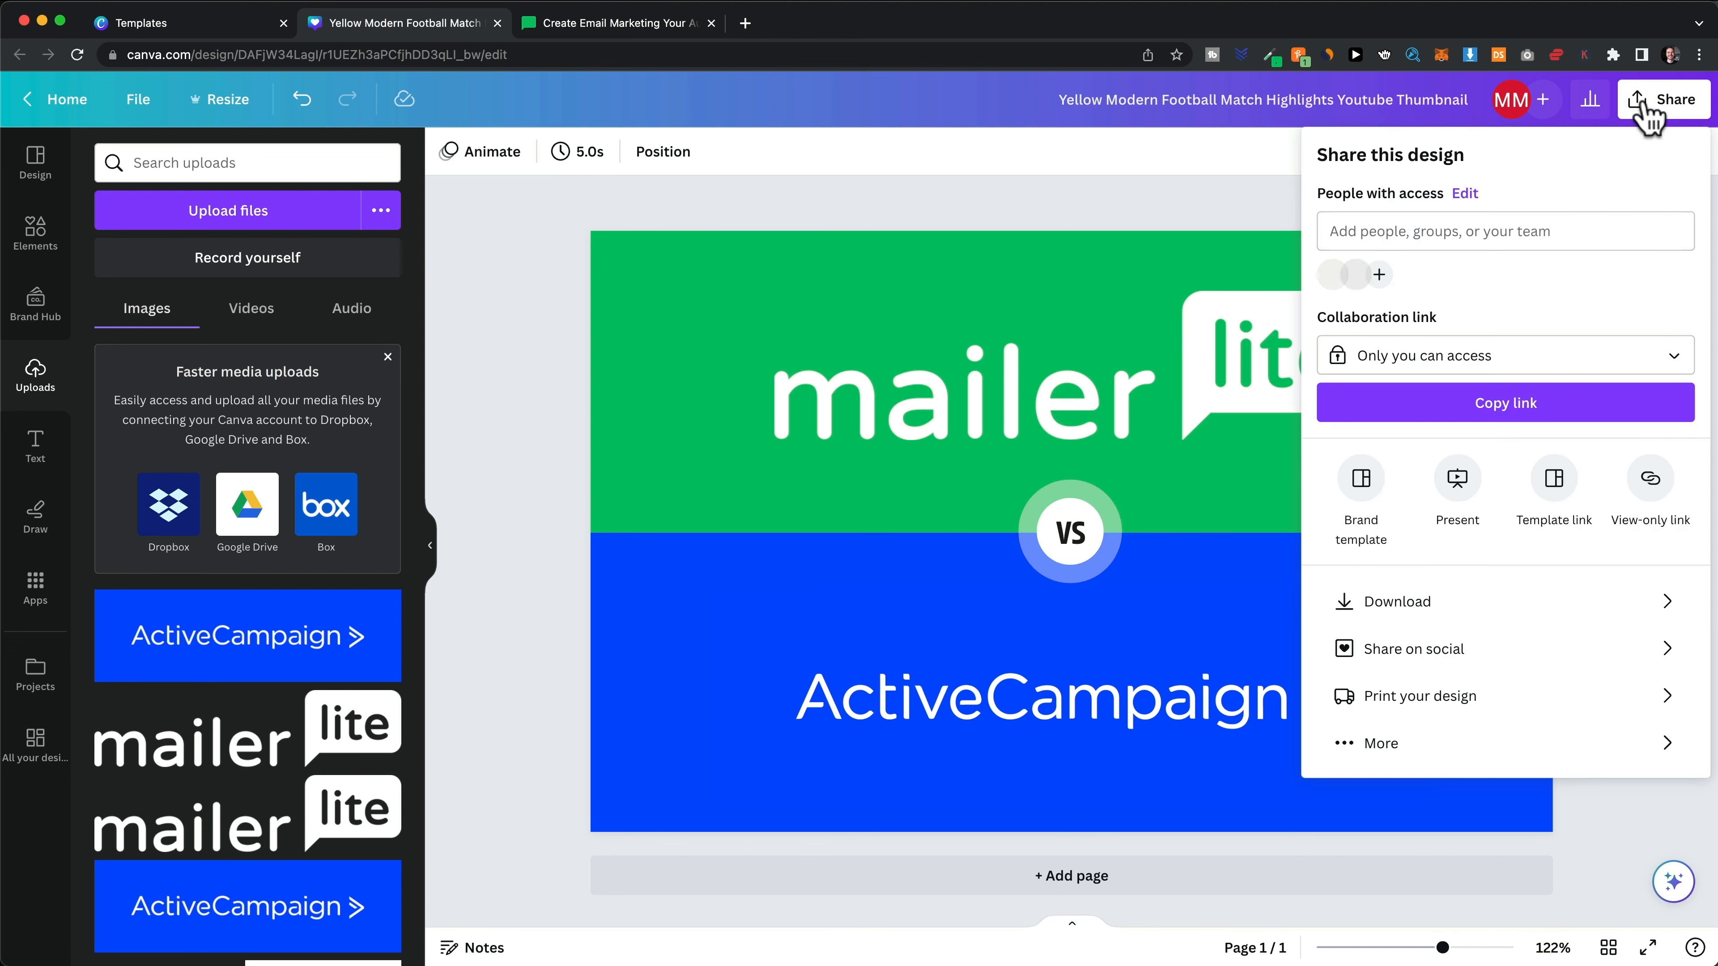
click(1420, 611)
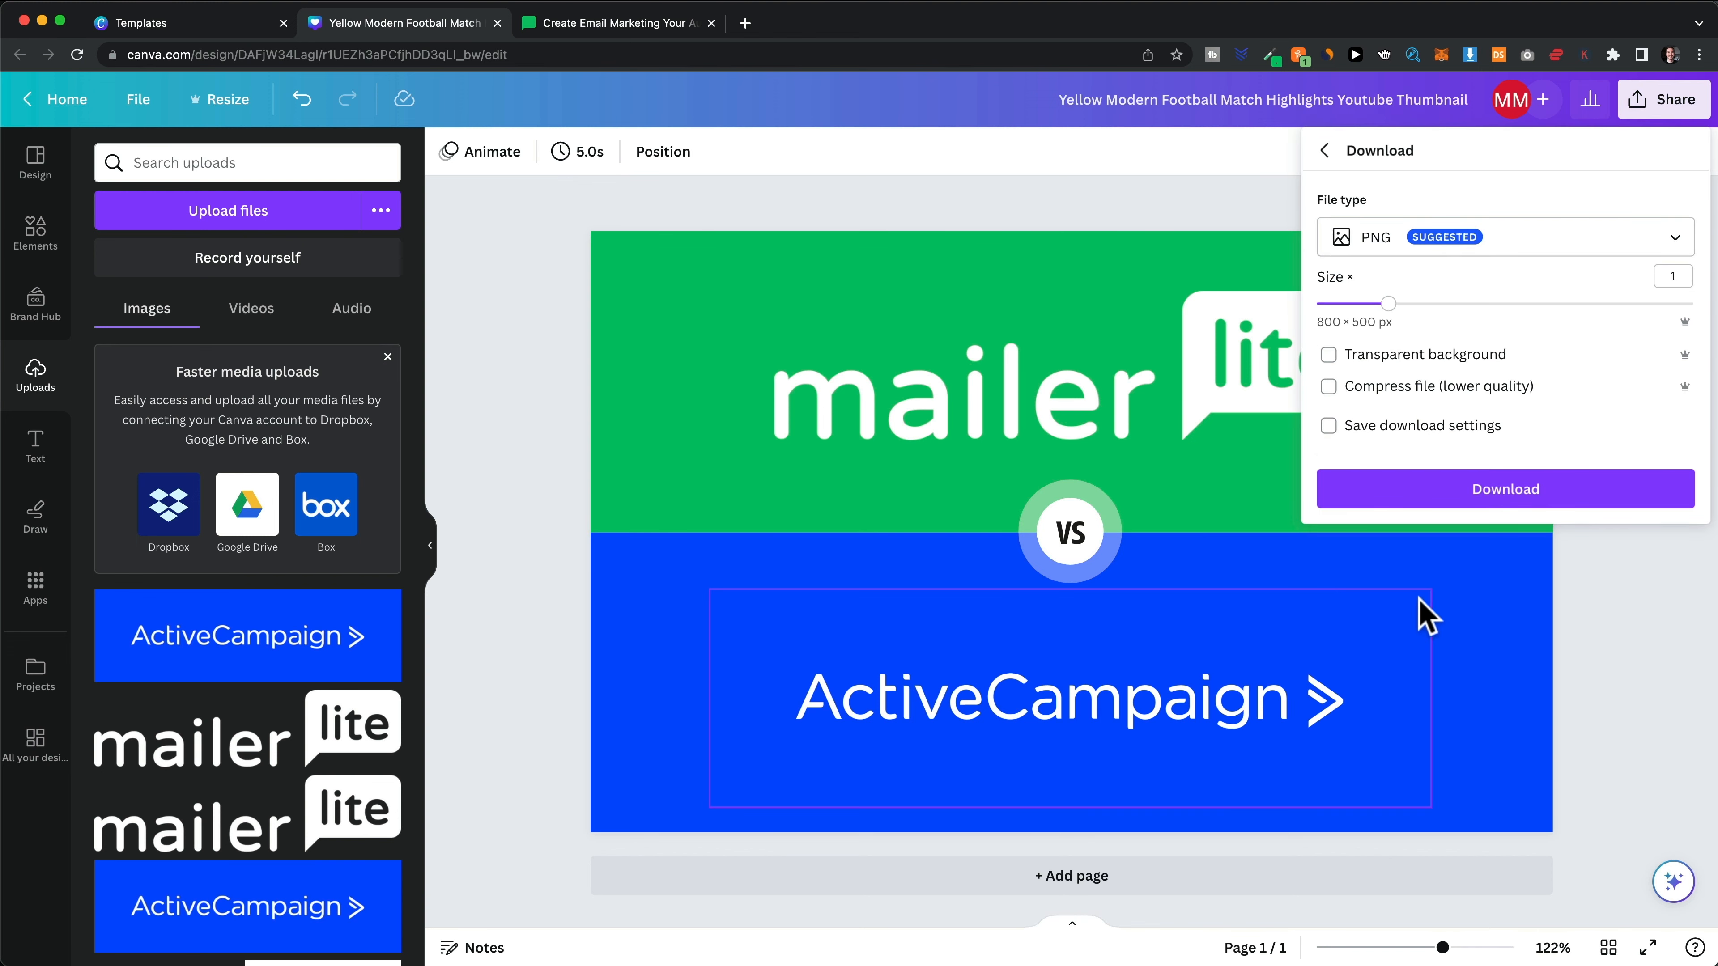
click(1477, 490)
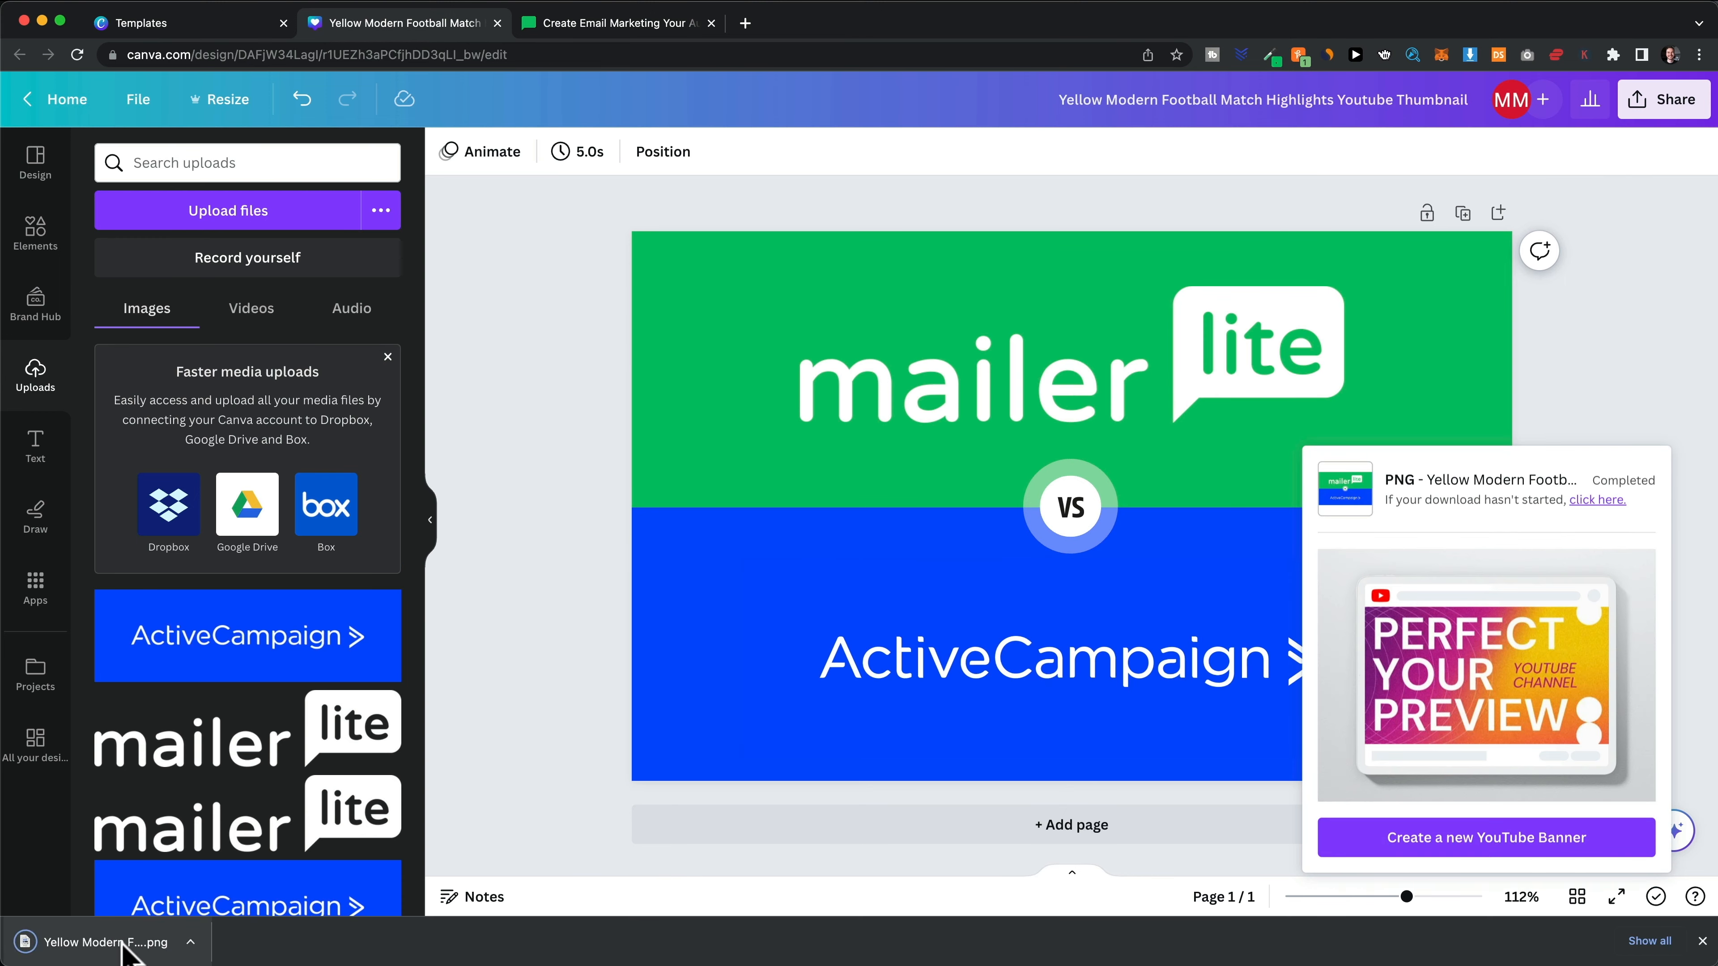
Step: Switch to the WordPress post editor, upload the downloaded PNG as the post's featured image, and save the draft
drag(146, 941, 264, 965)
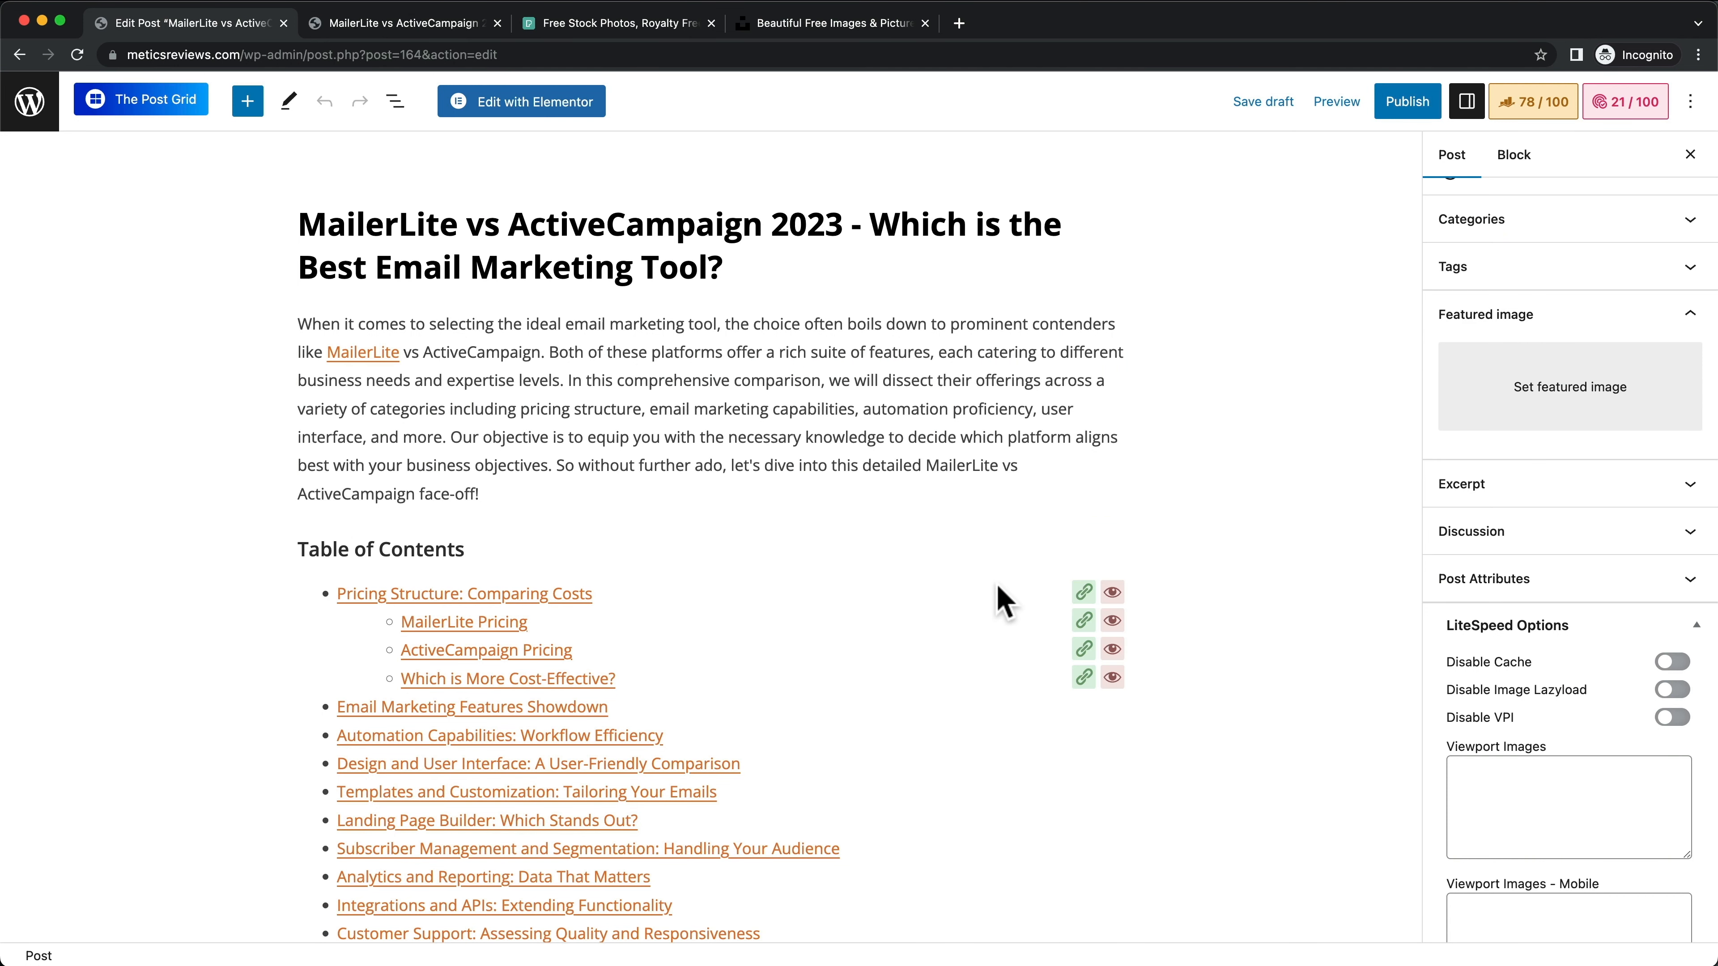
click(1536, 402)
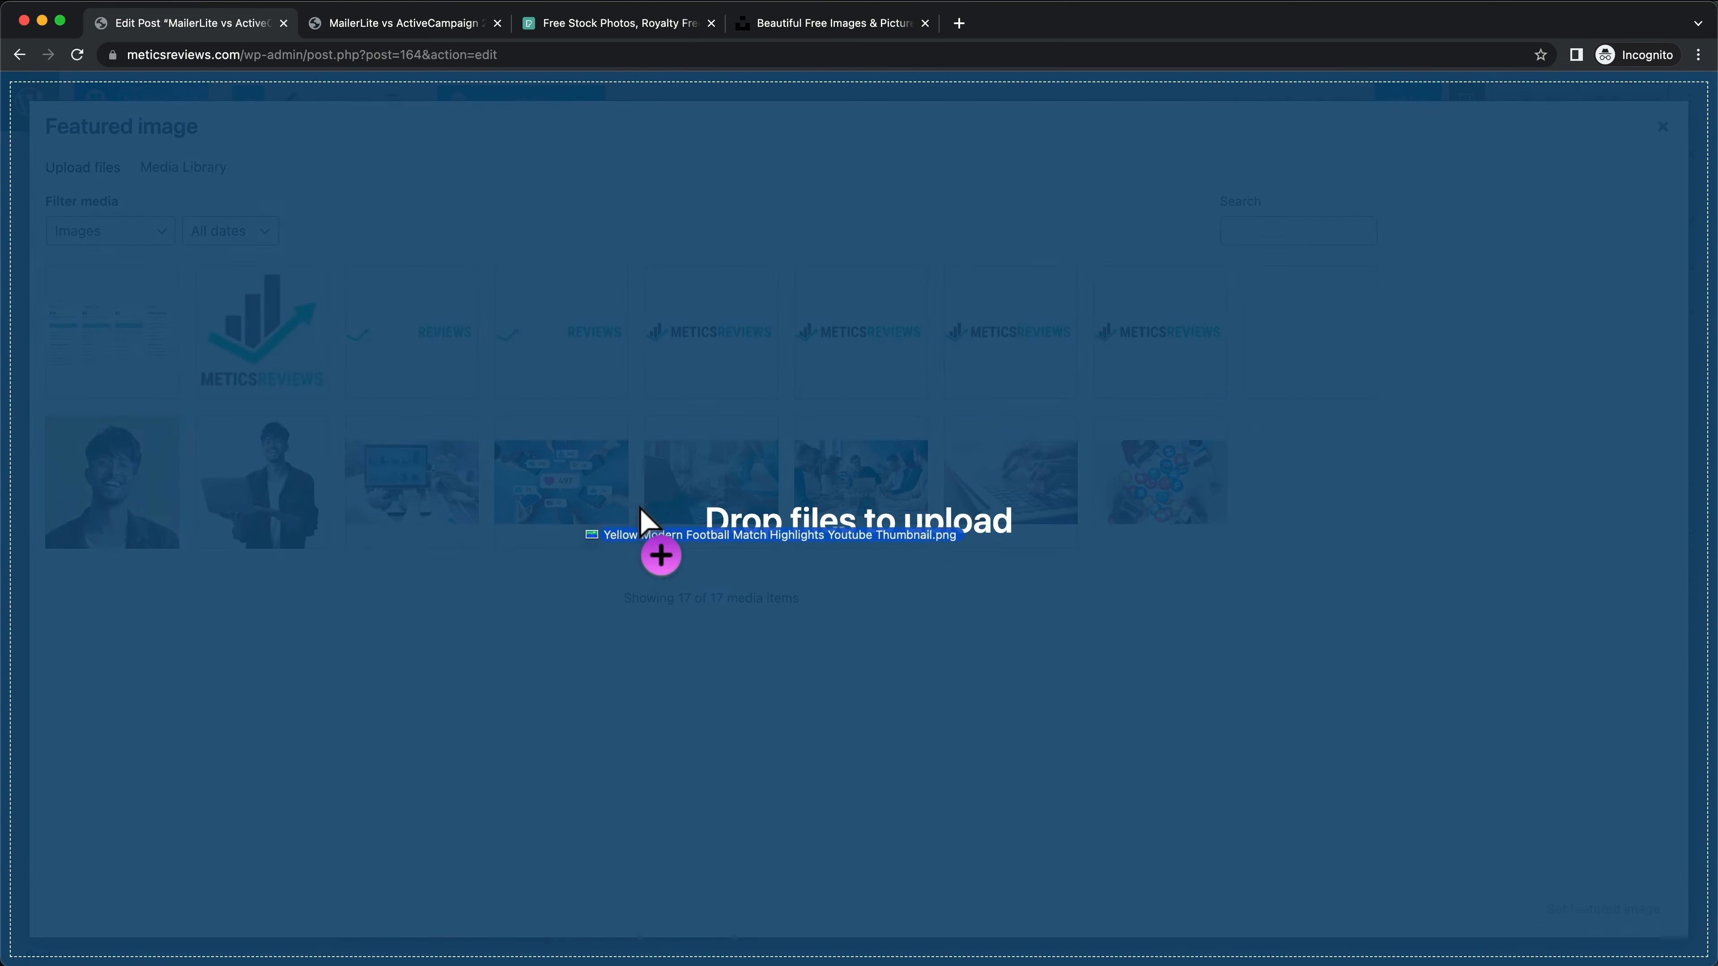
drag(660, 557, 575, 491)
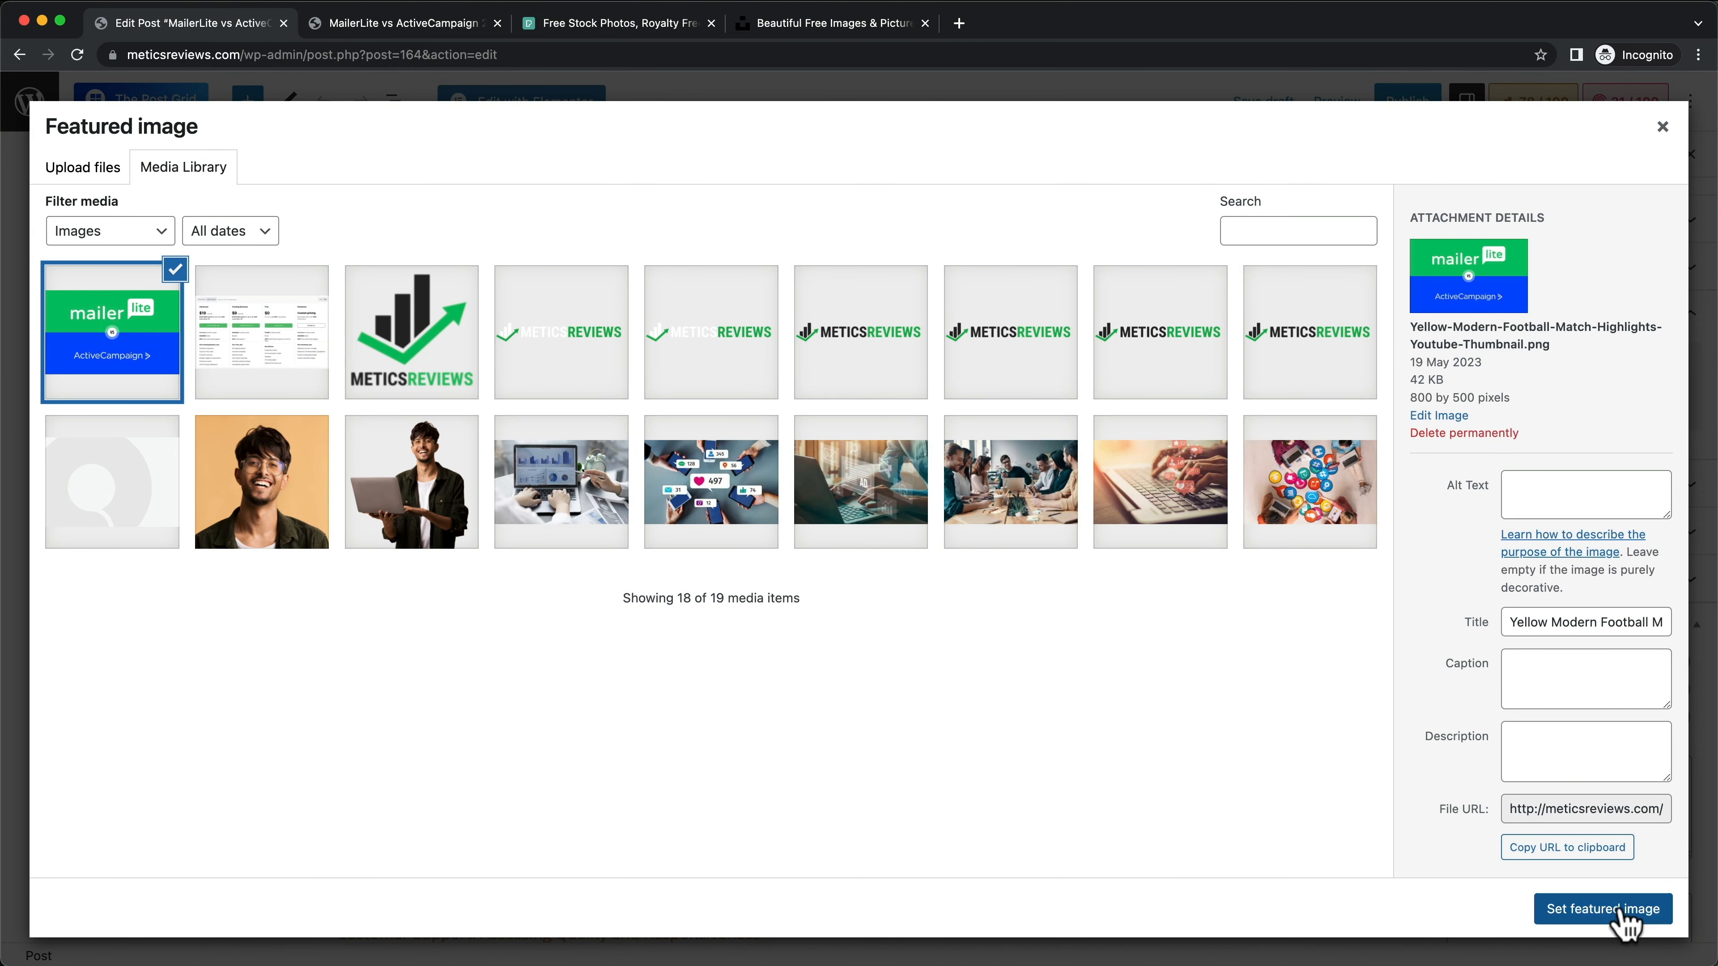
click(1603, 909)
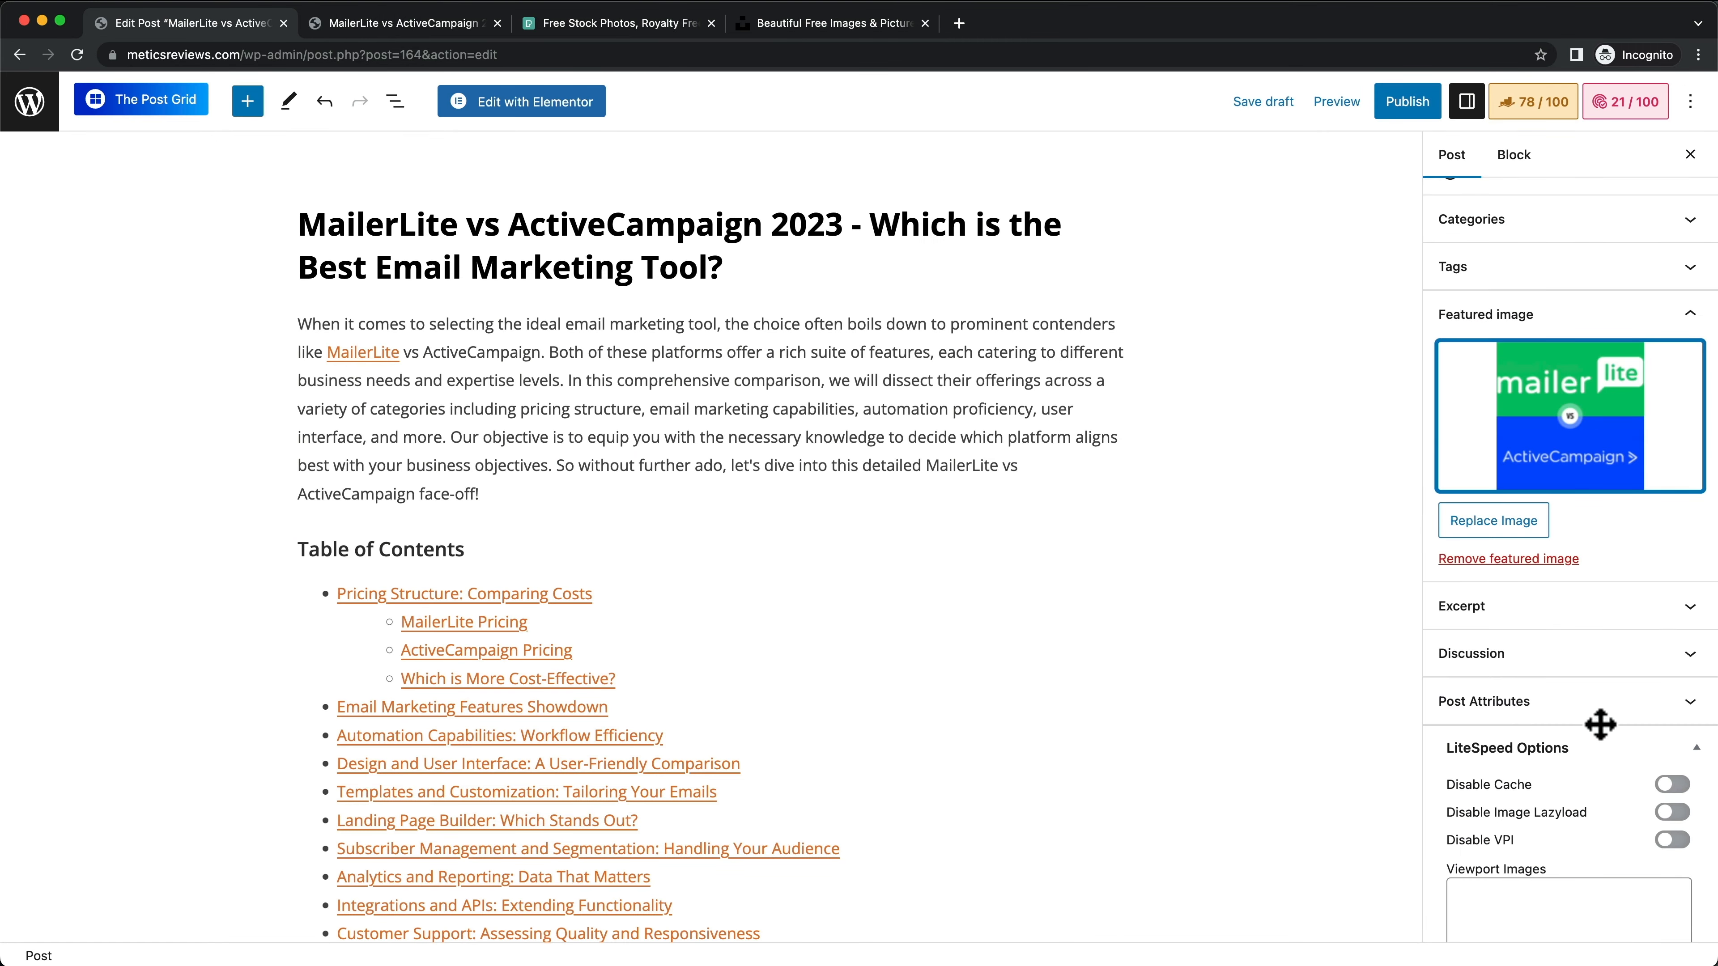
click(1272, 107)
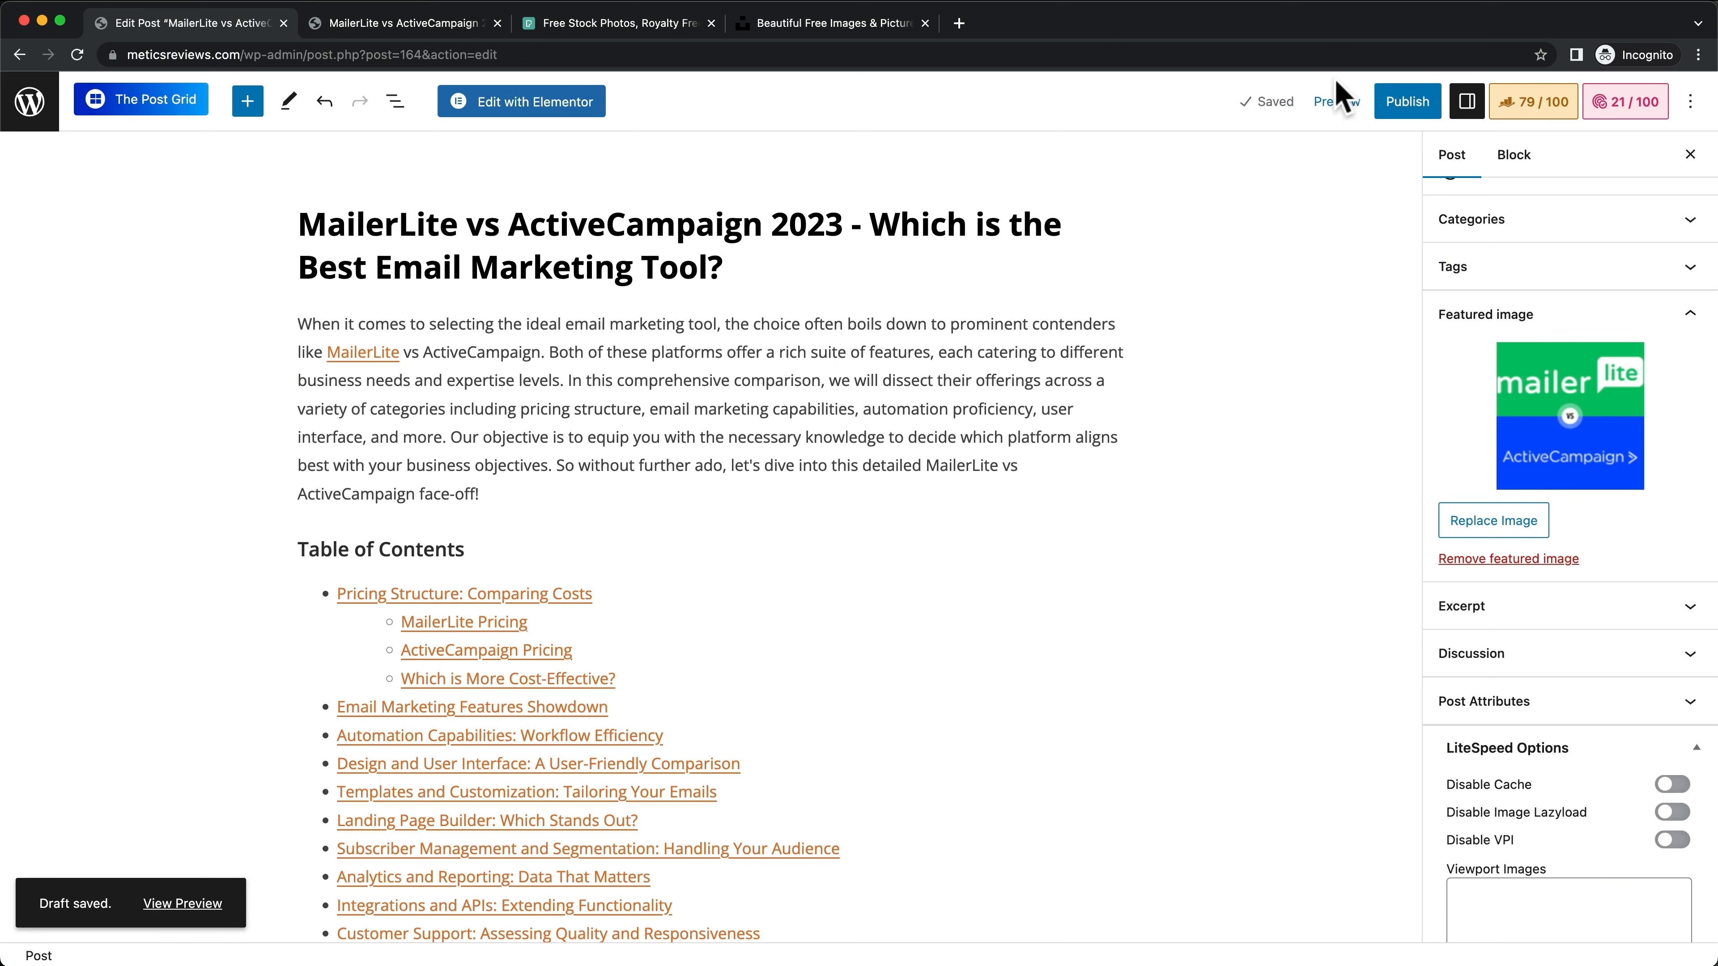
Step: Preview the post in a new tab and check the featured image, title, table of contents and pricing section
click(1332, 108)
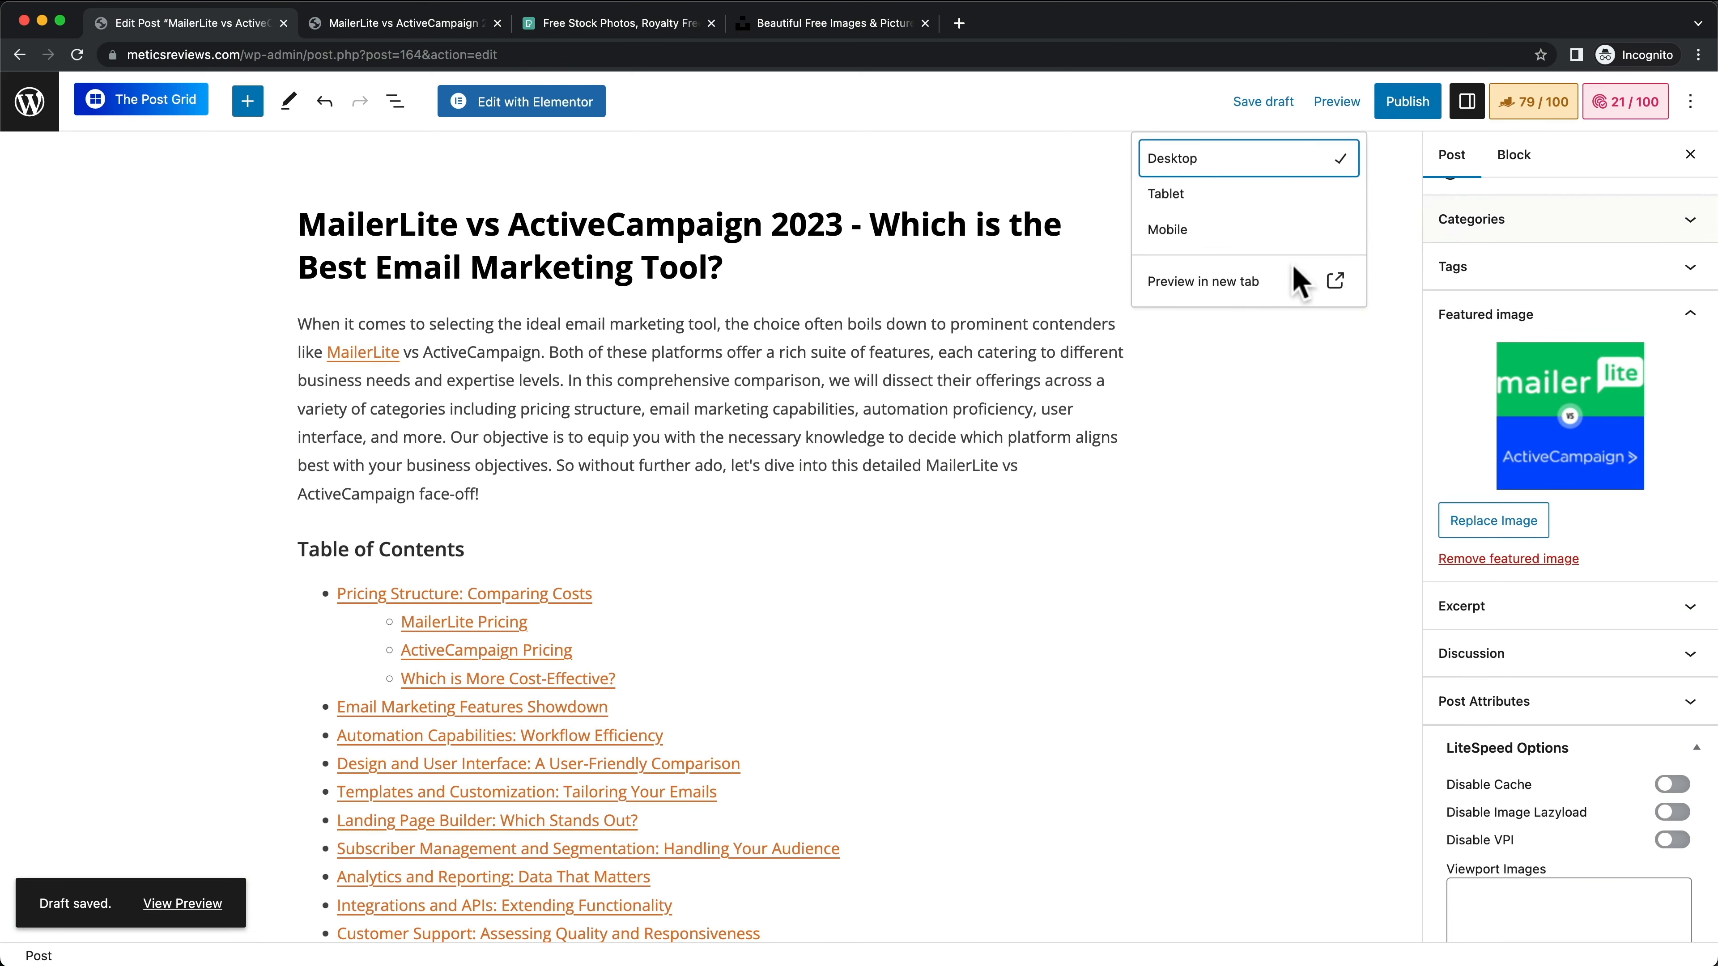
click(1203, 284)
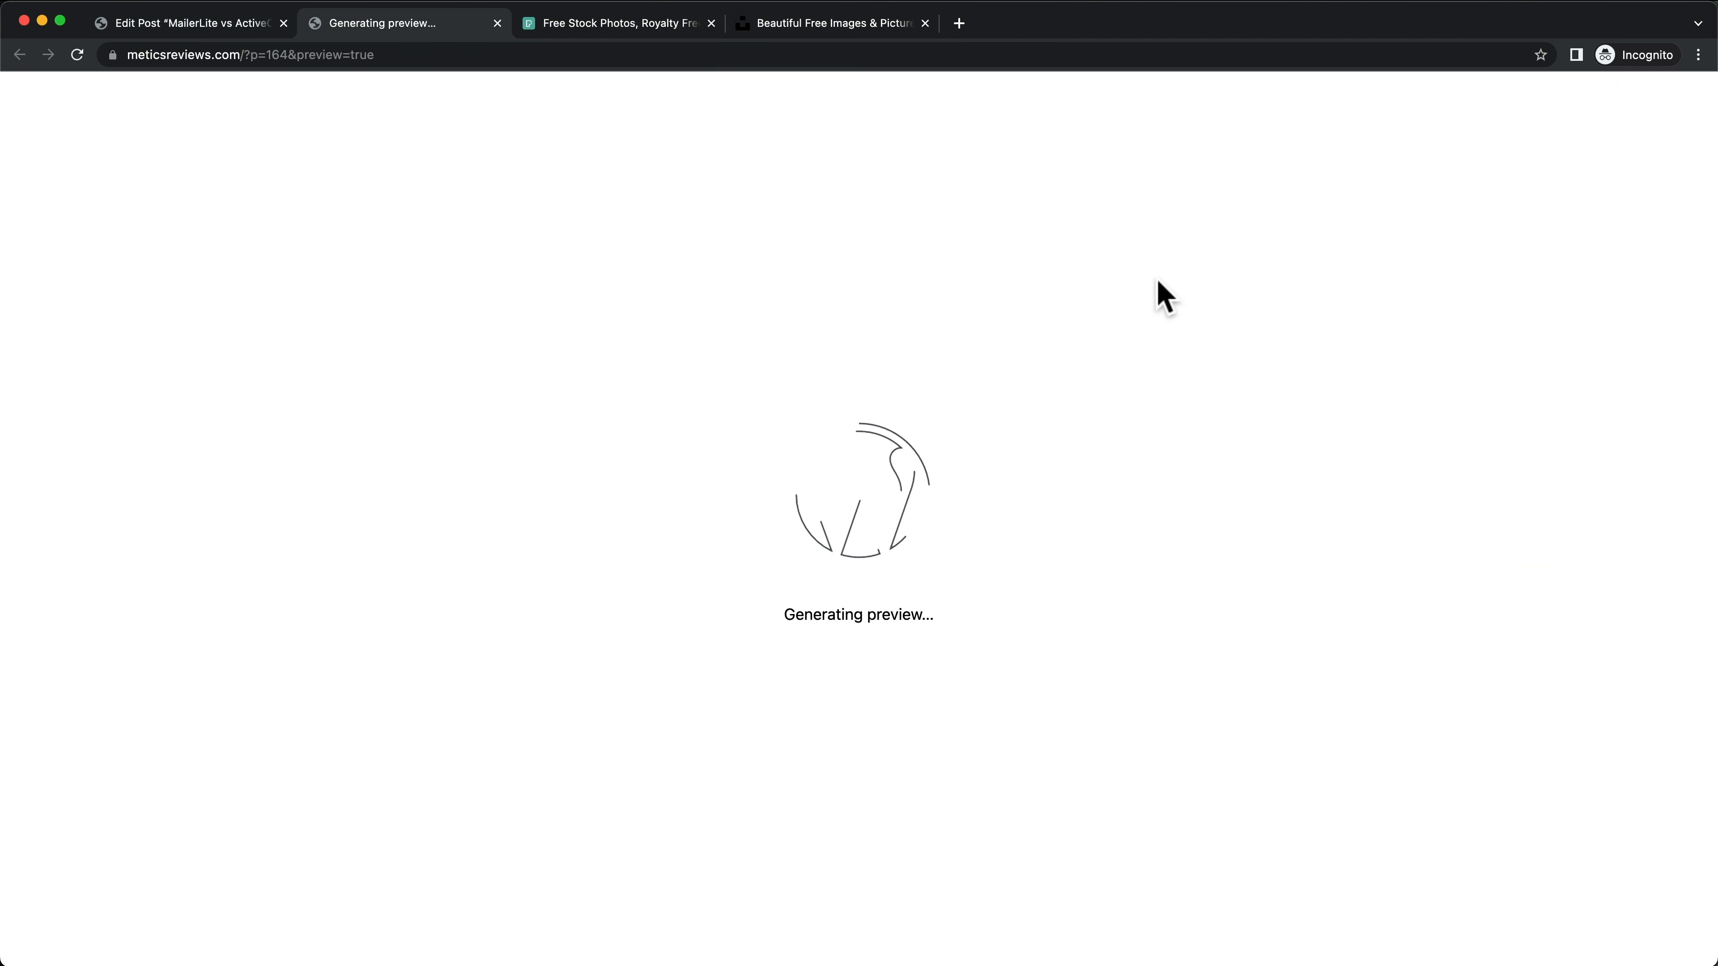
scroll(982, 403, down, 2)
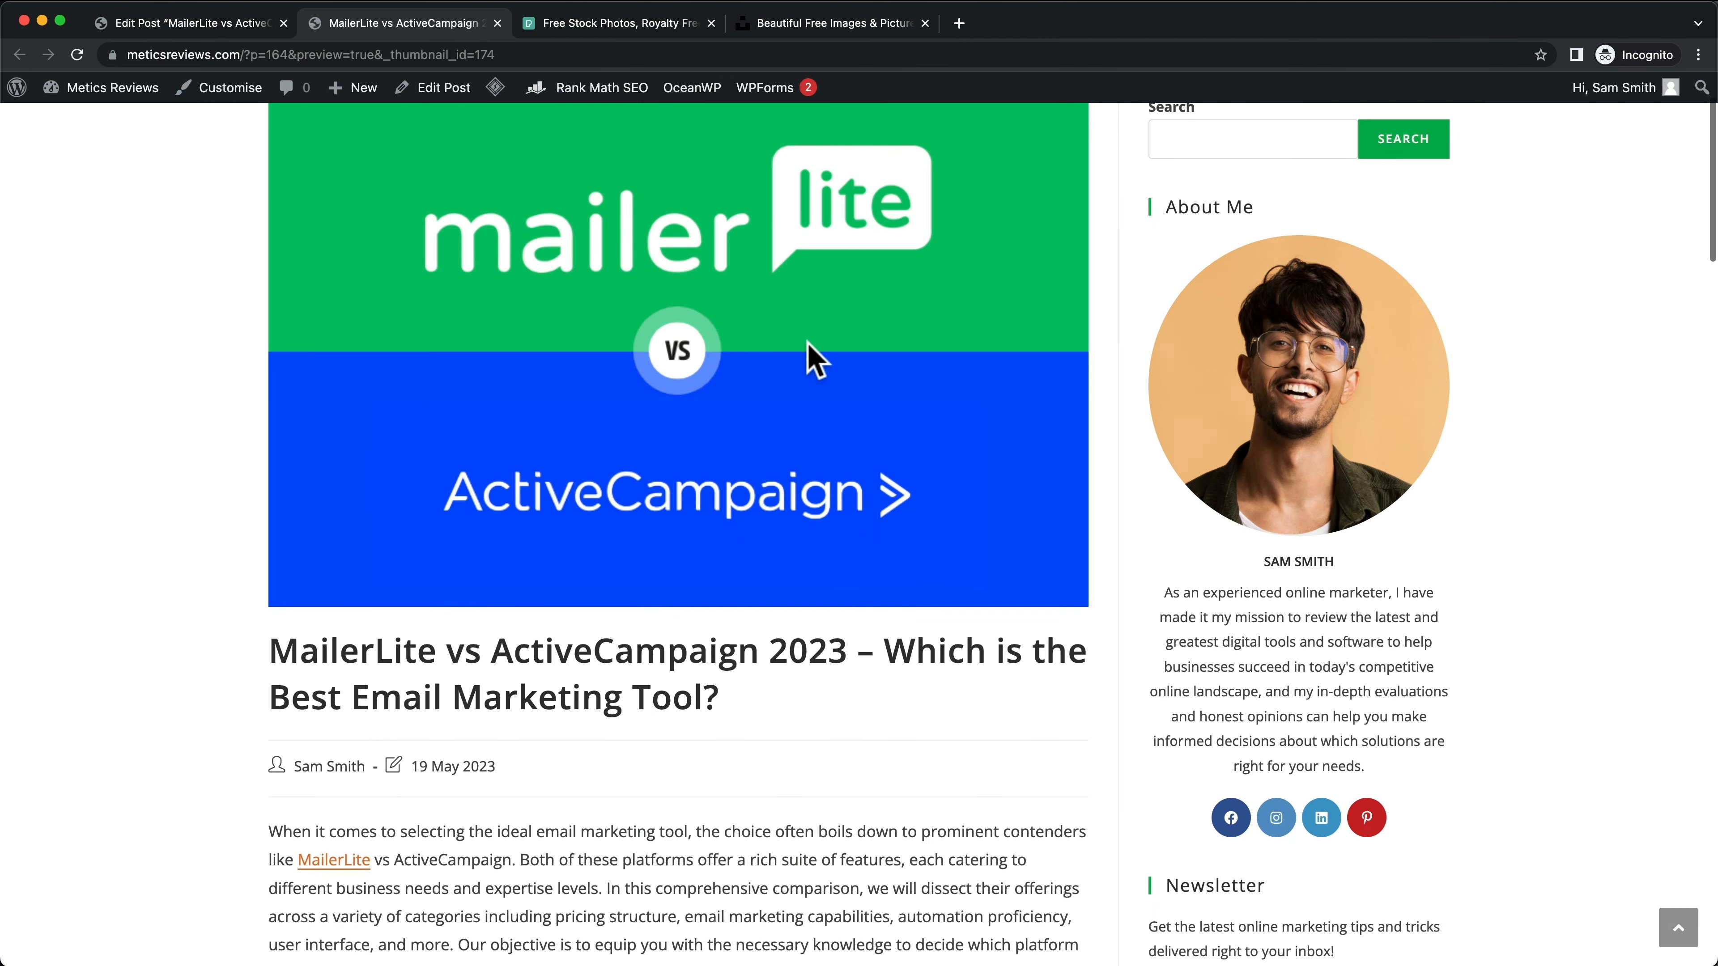
scroll(815, 359, down, 5)
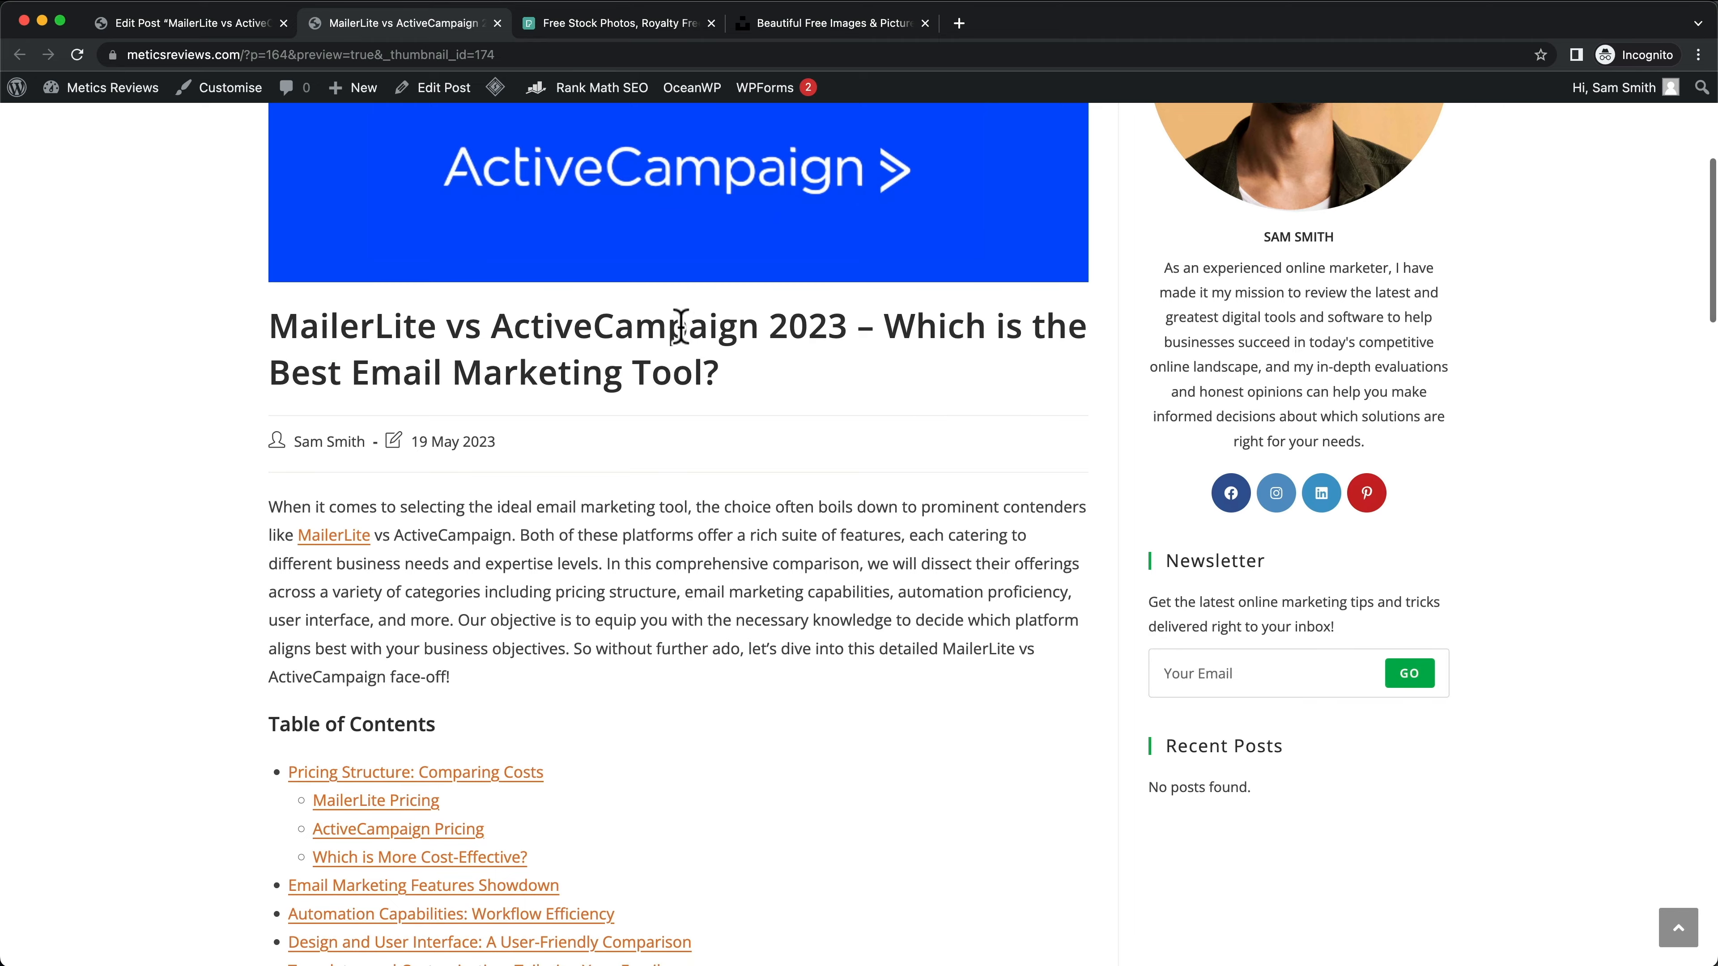
scroll(718, 691, down, 16)
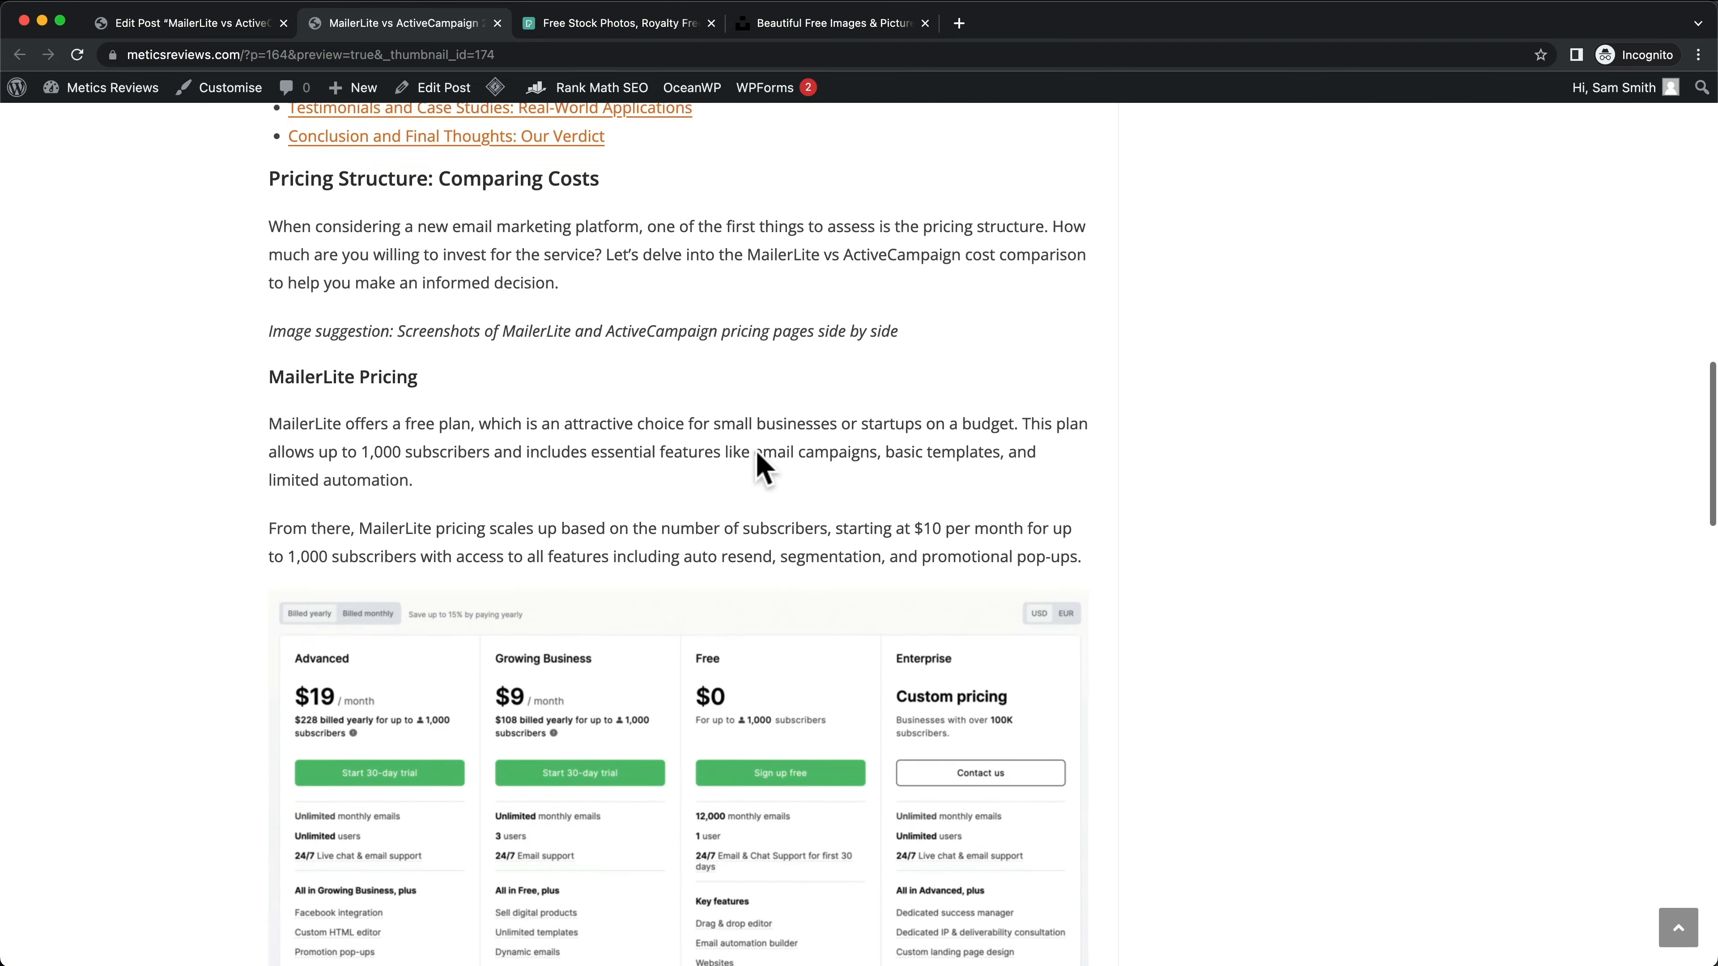
Step: Return to the post editor, create the category Email Marketing, assign it in place of Uncategorised, and save the draft
key(ctrl+shift+Tab)
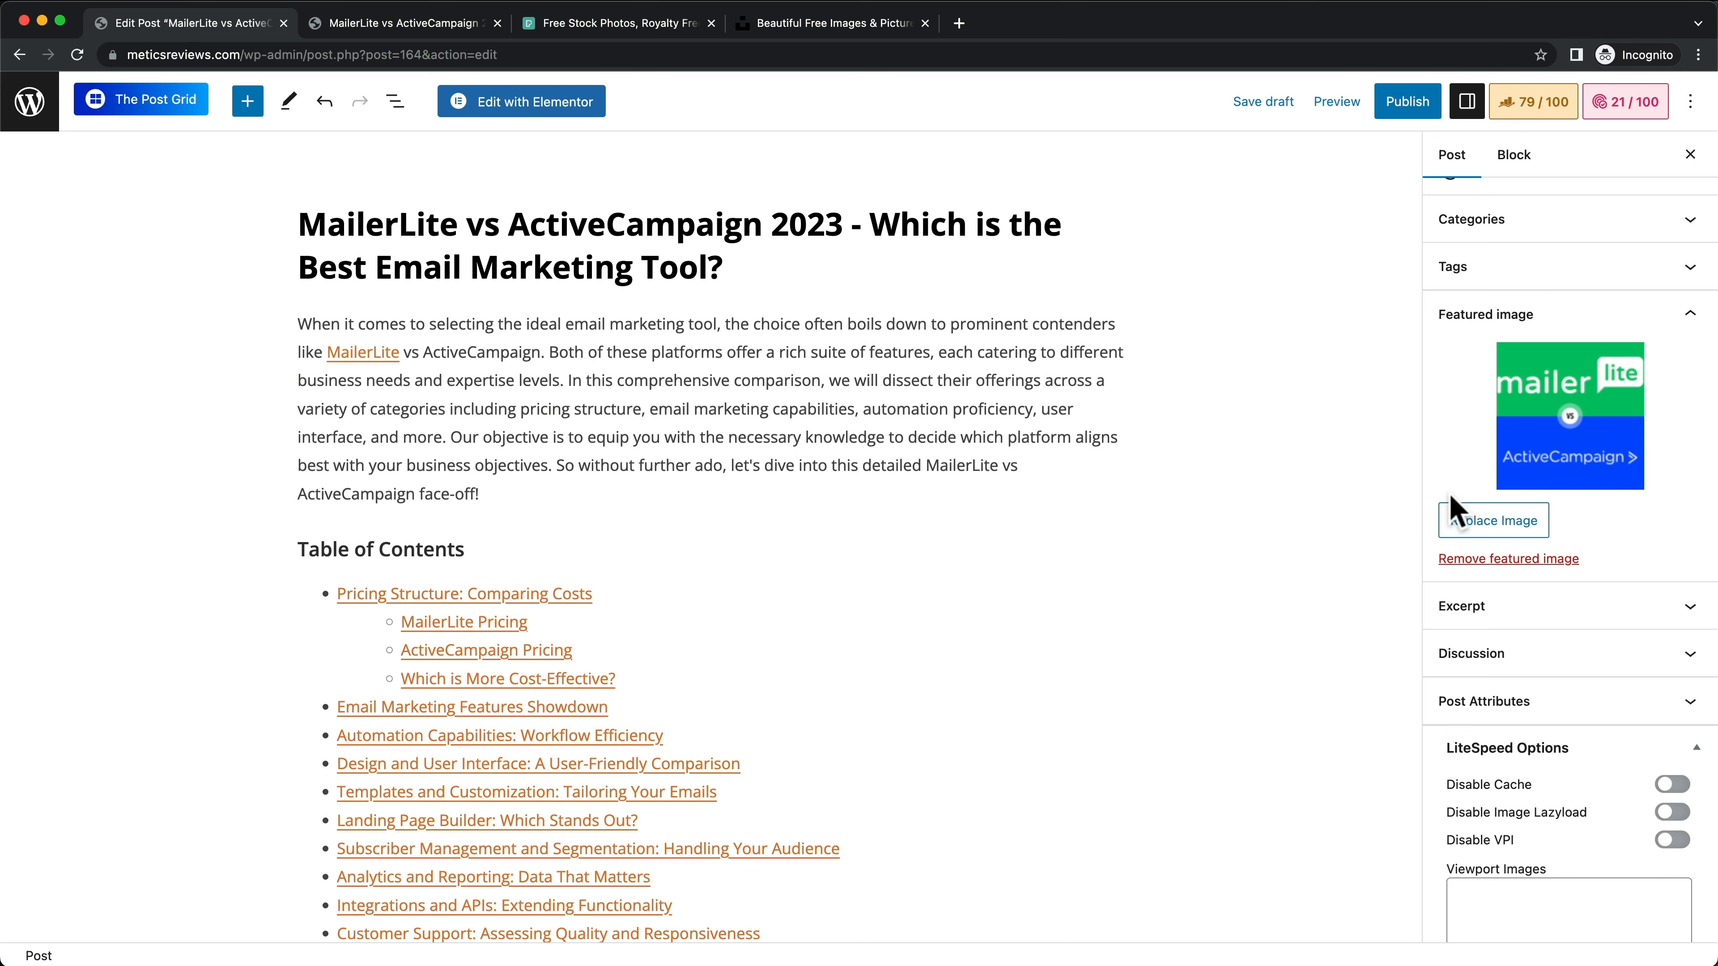
scroll(1454, 501, up, 5)
click(1467, 102)
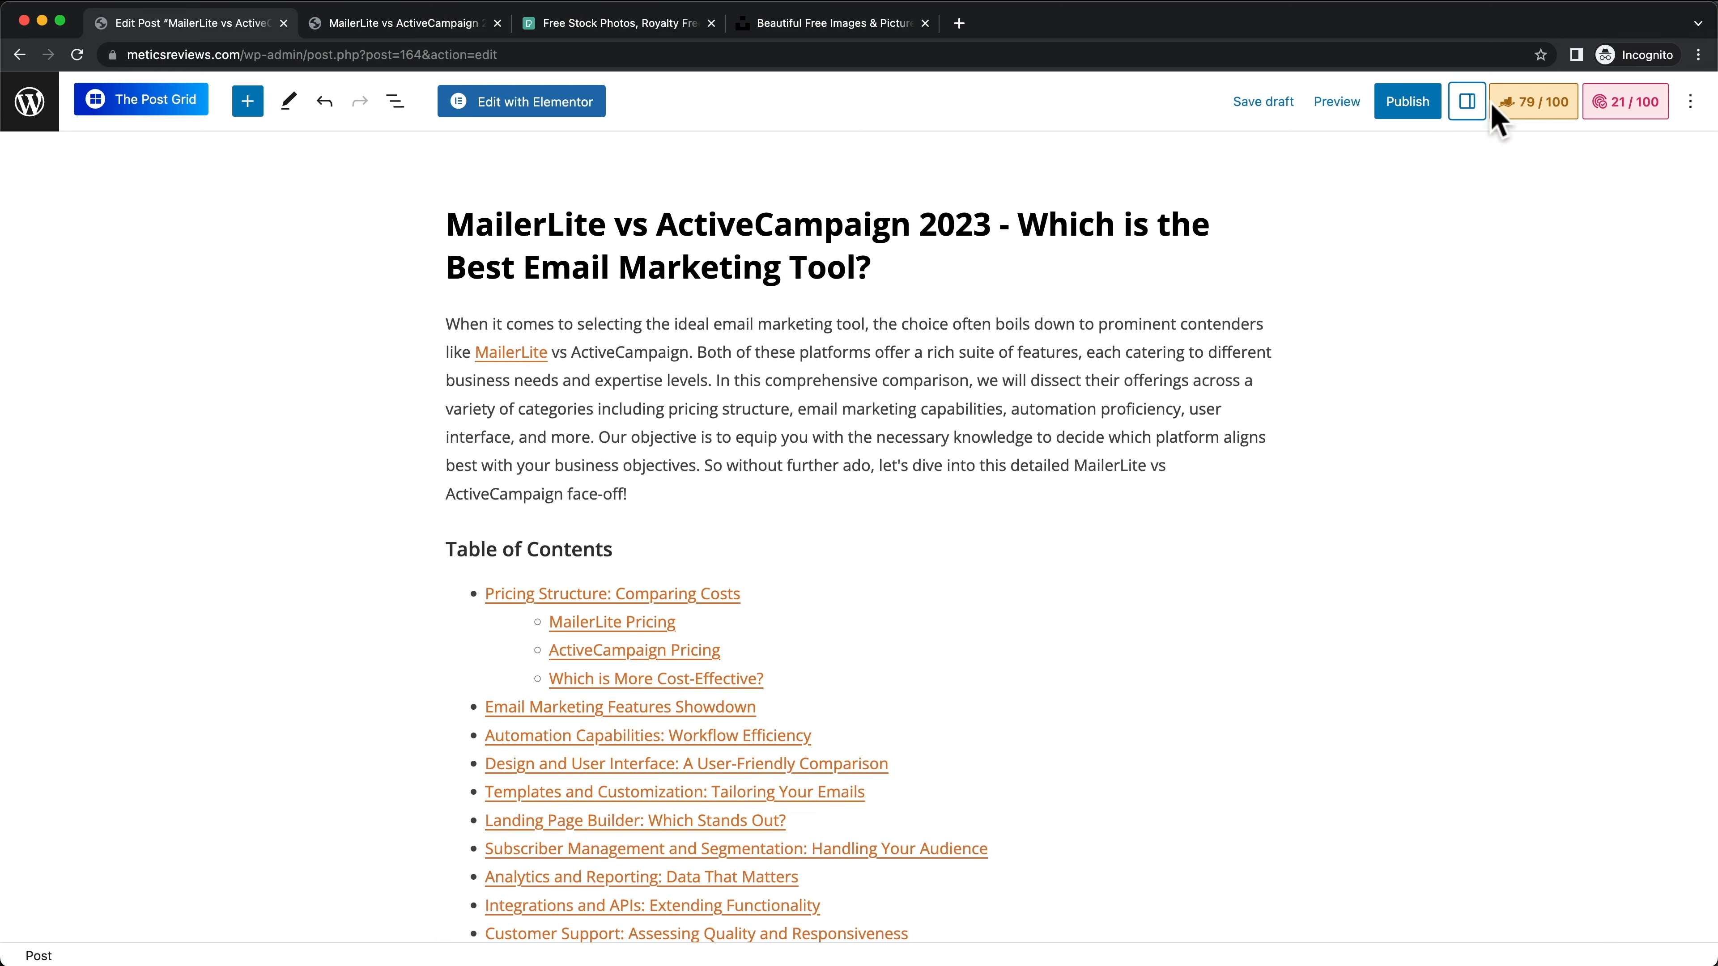
click(1466, 103)
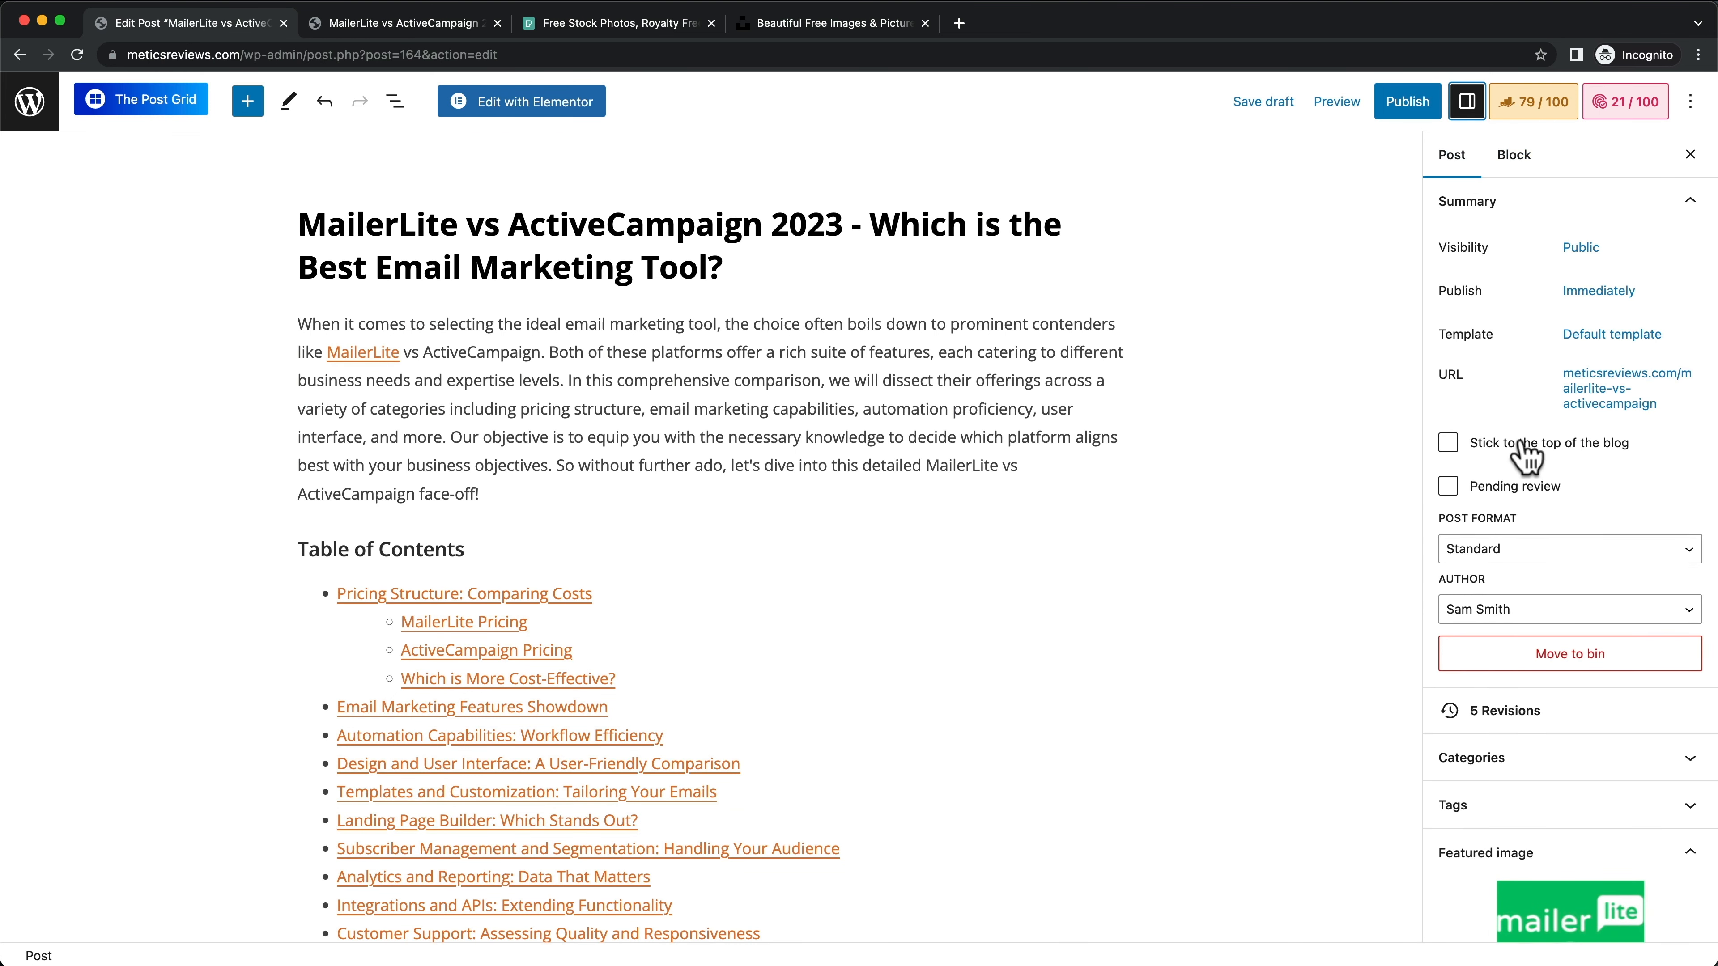
scroll(1522, 450, down, 1)
click(1518, 775)
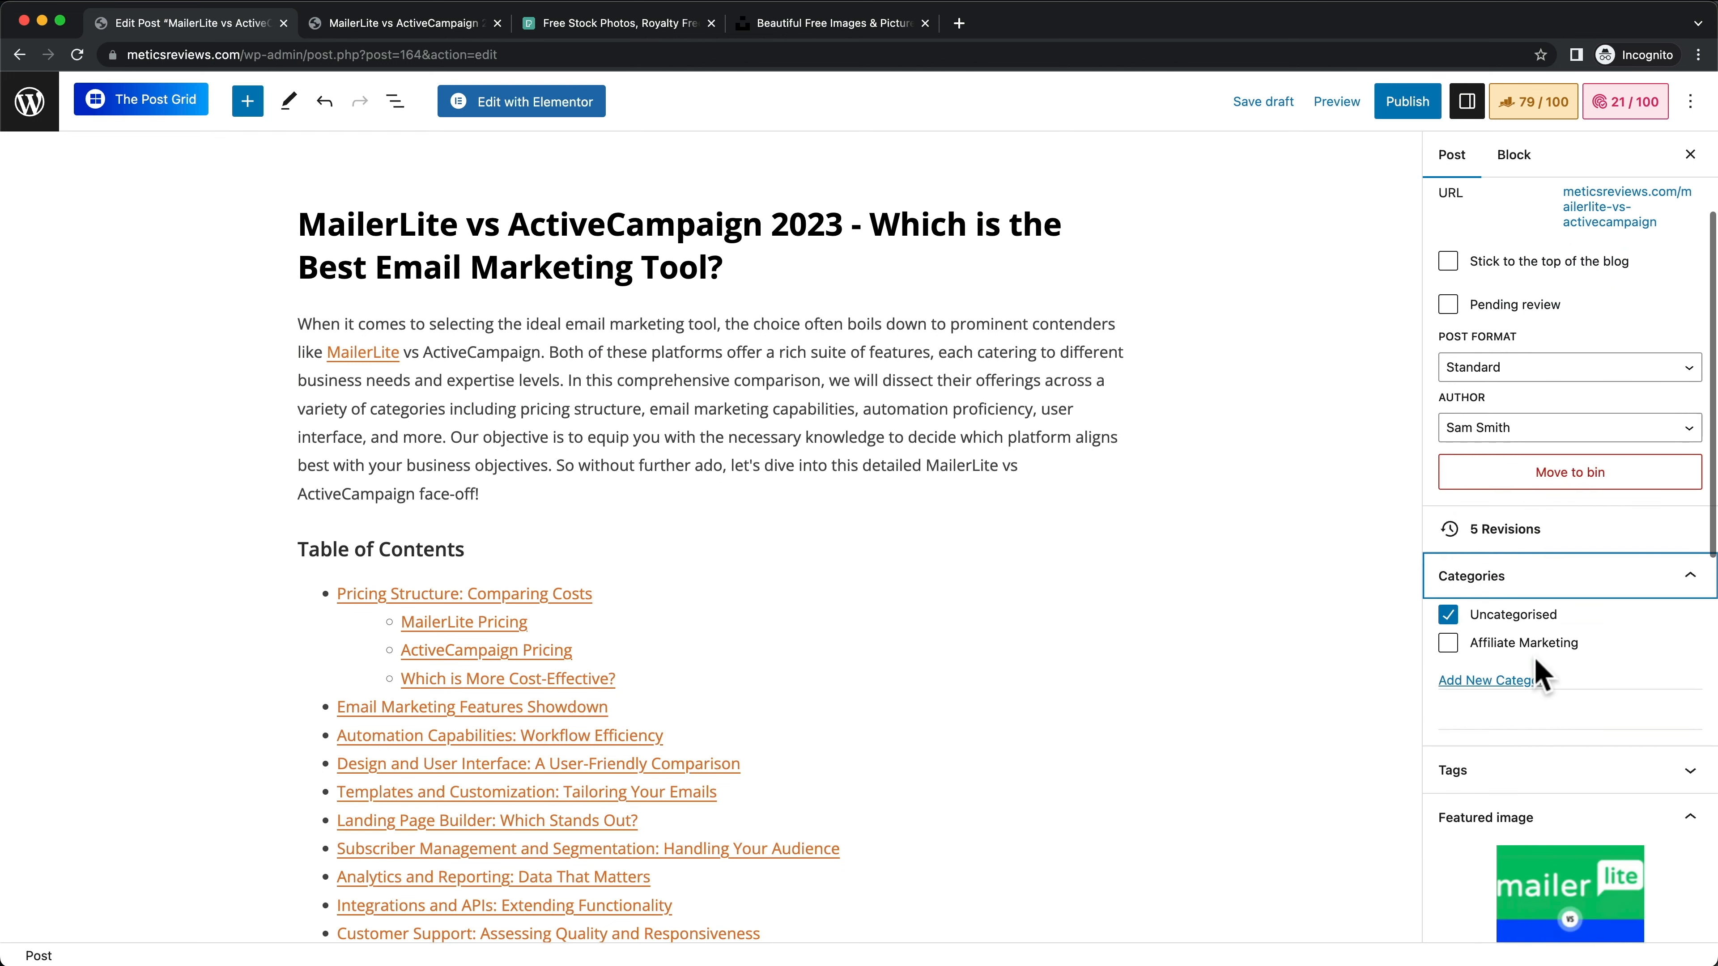
scroll(1502, 596, down, 2)
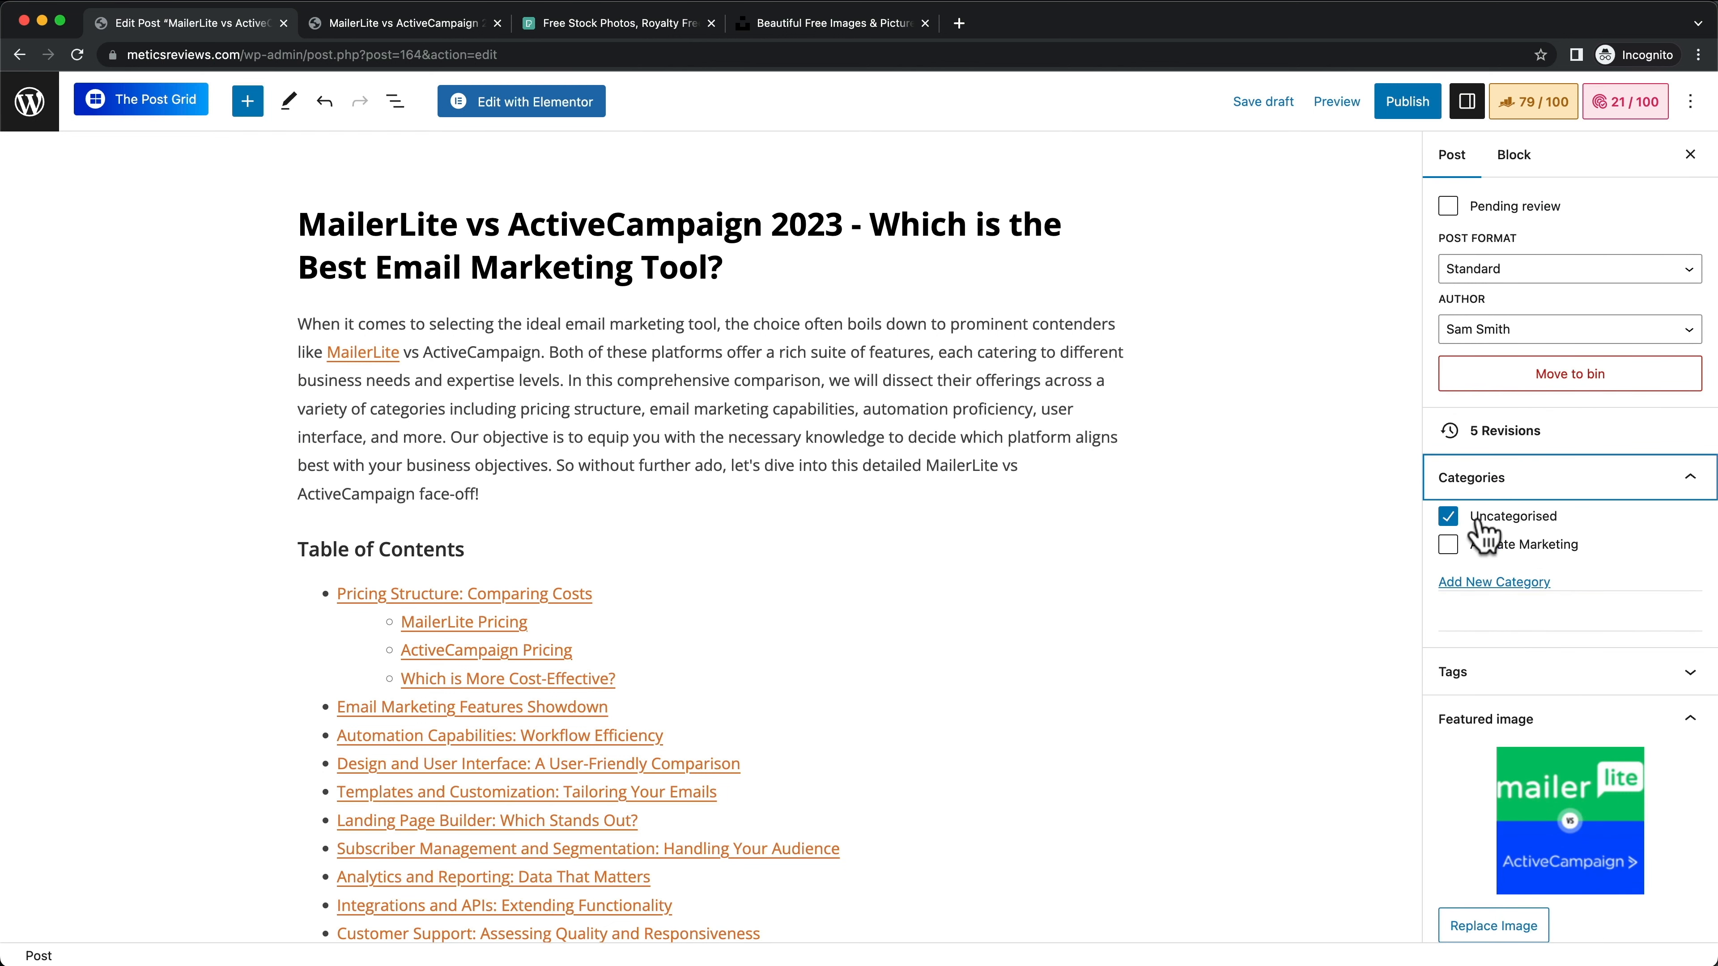
scroll(1463, 523, down, 1)
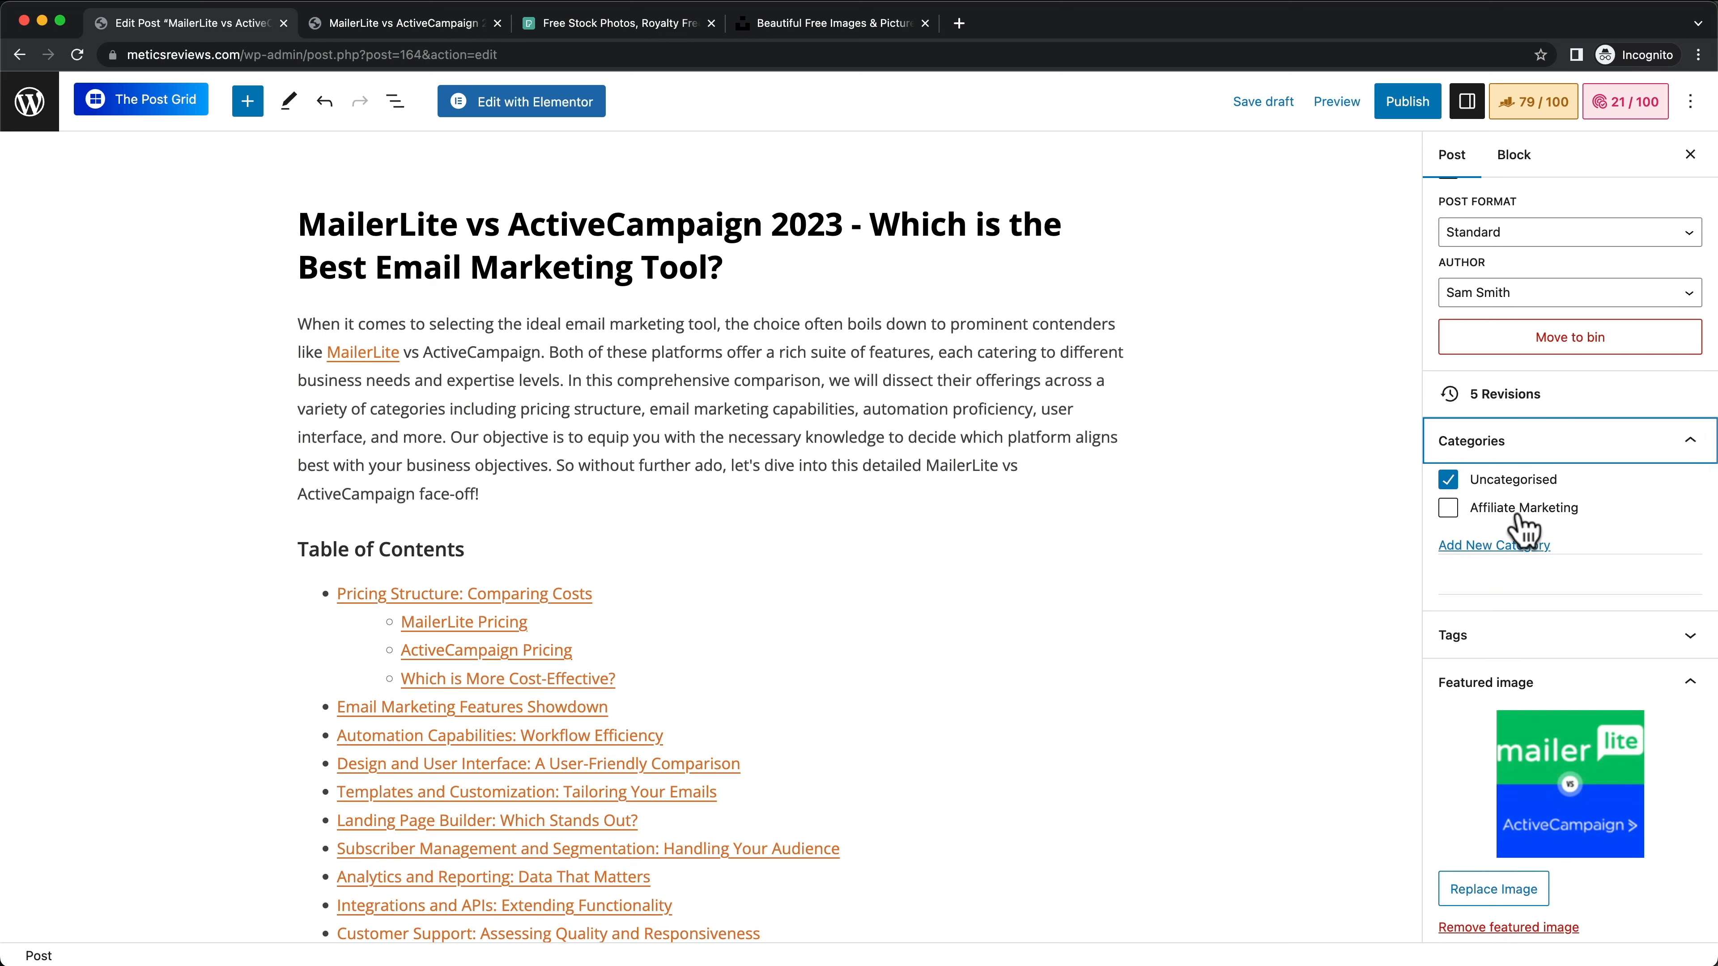
click(1497, 547)
click(1474, 601)
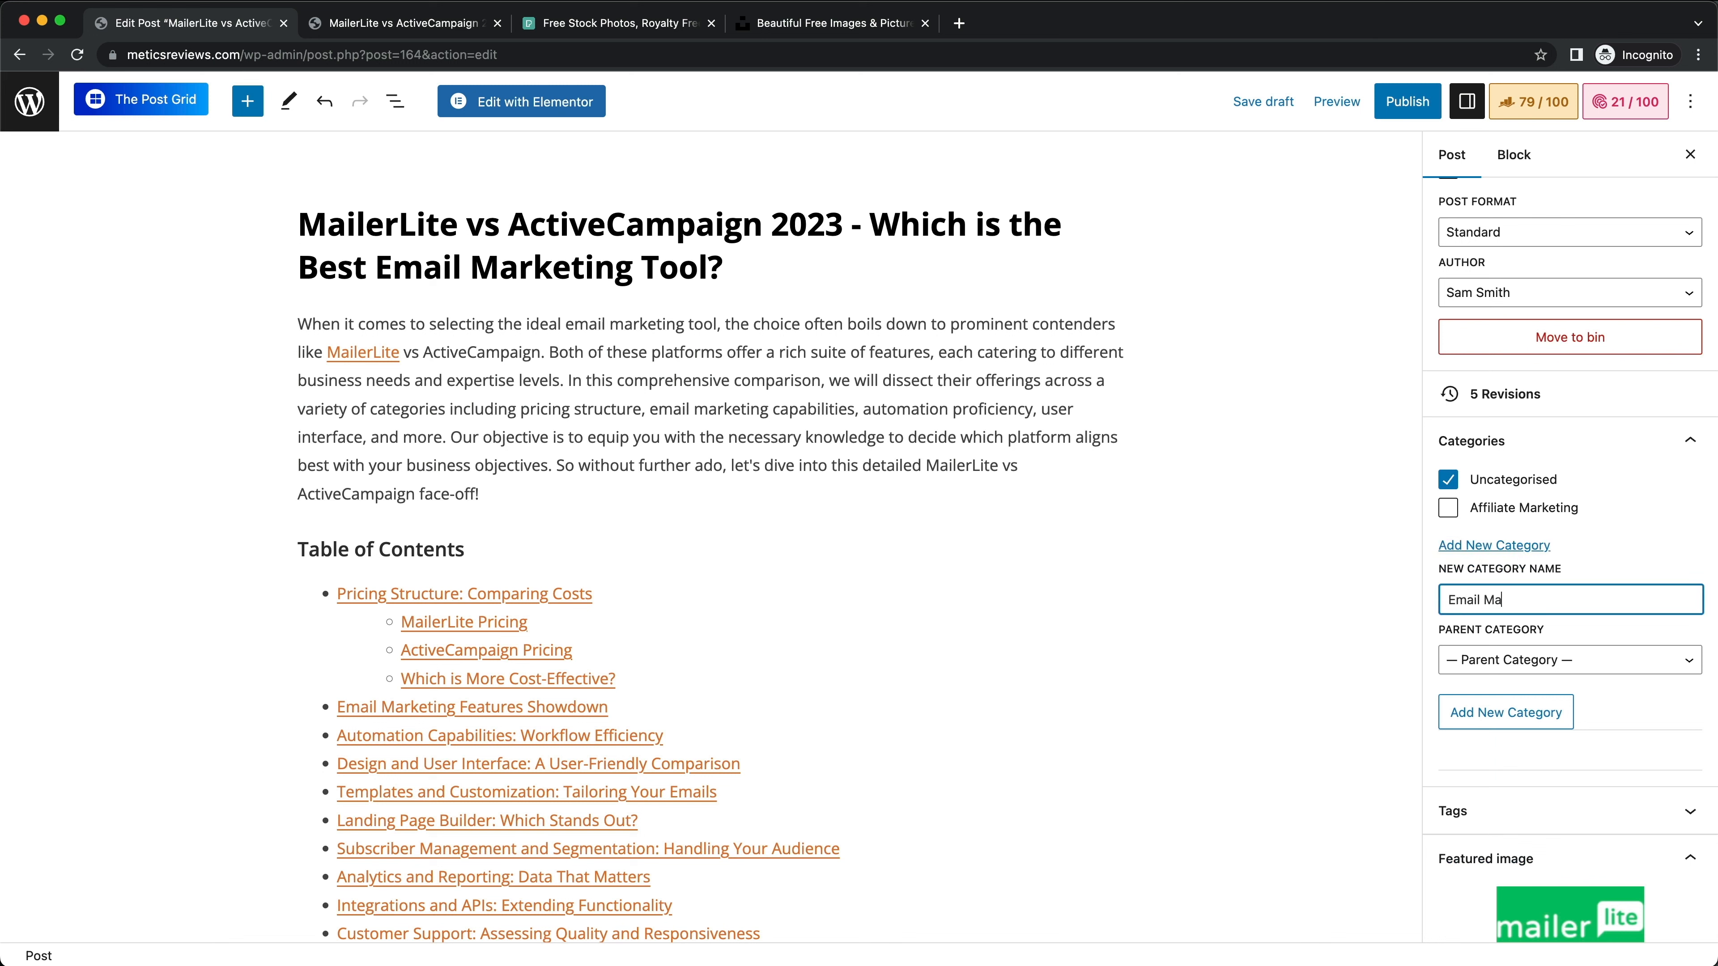
click(1493, 720)
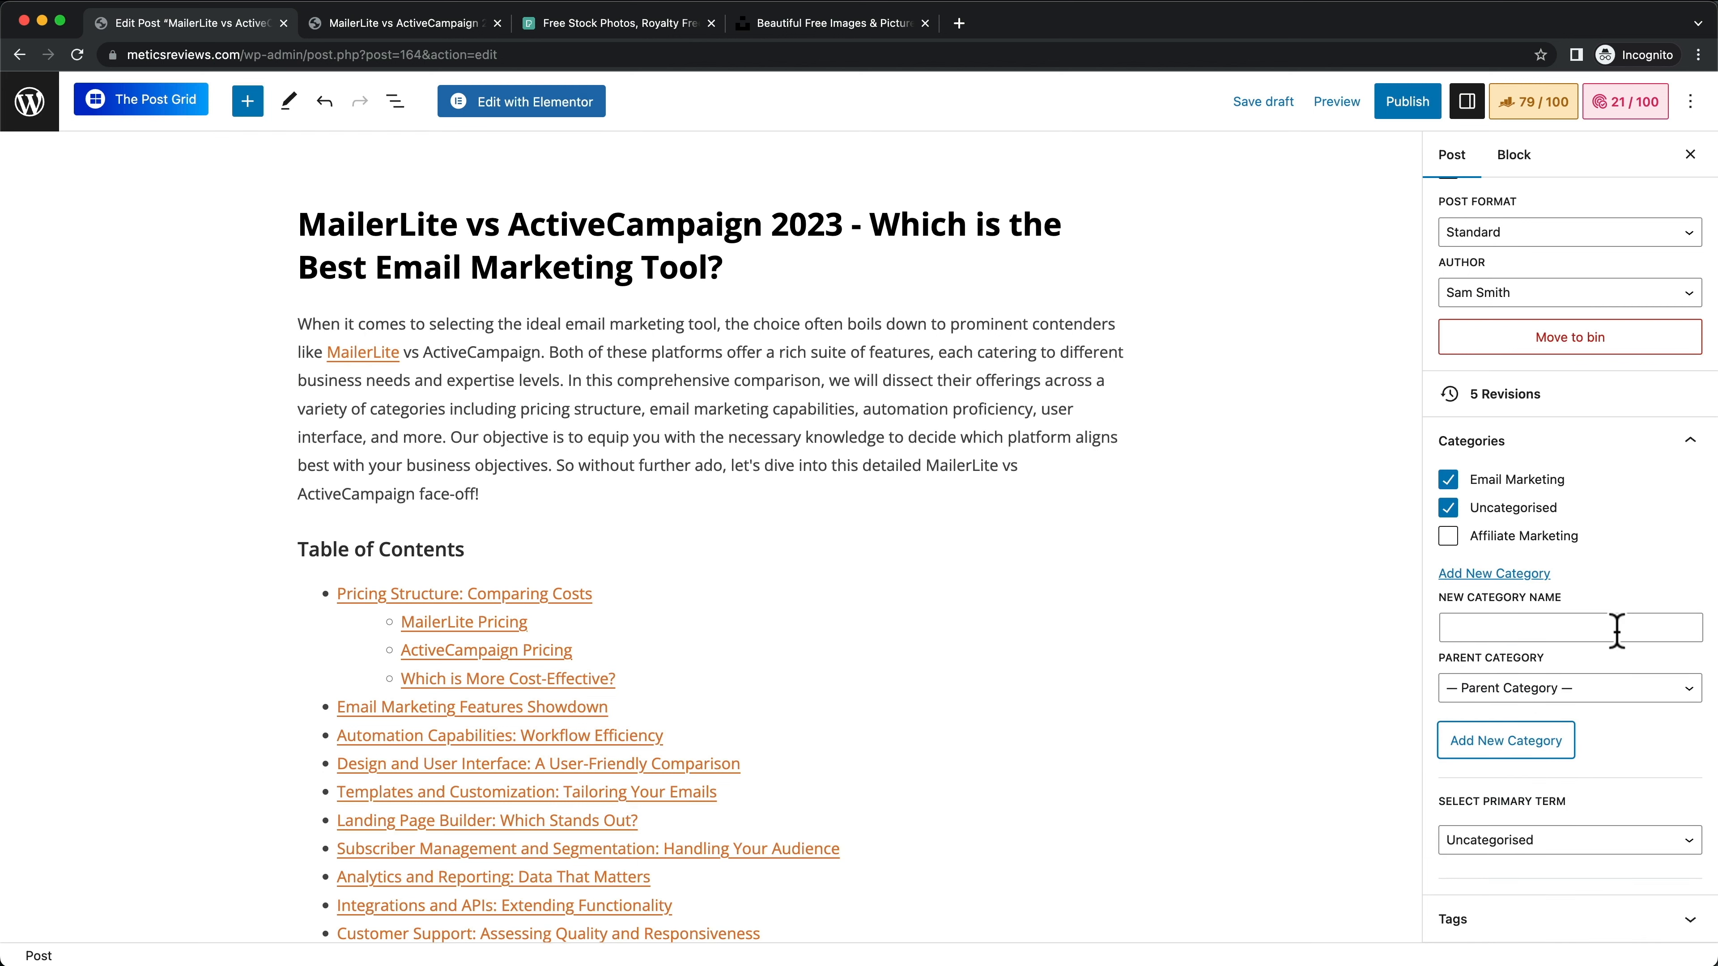
click(1449, 508)
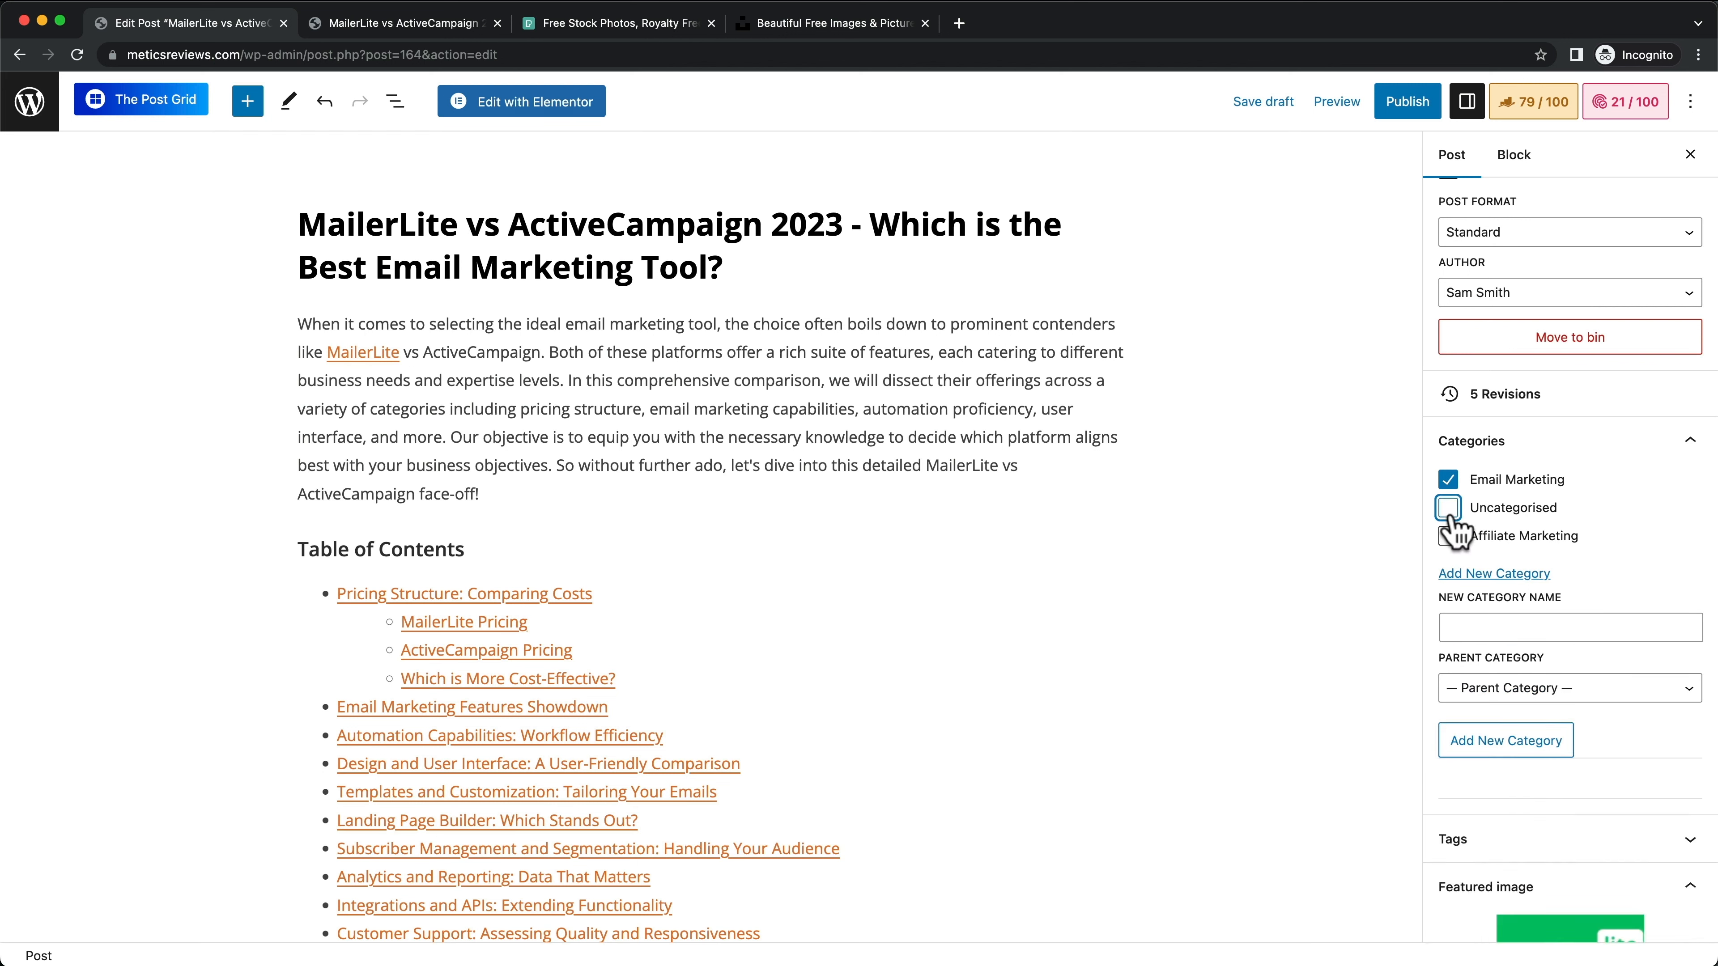
click(1259, 102)
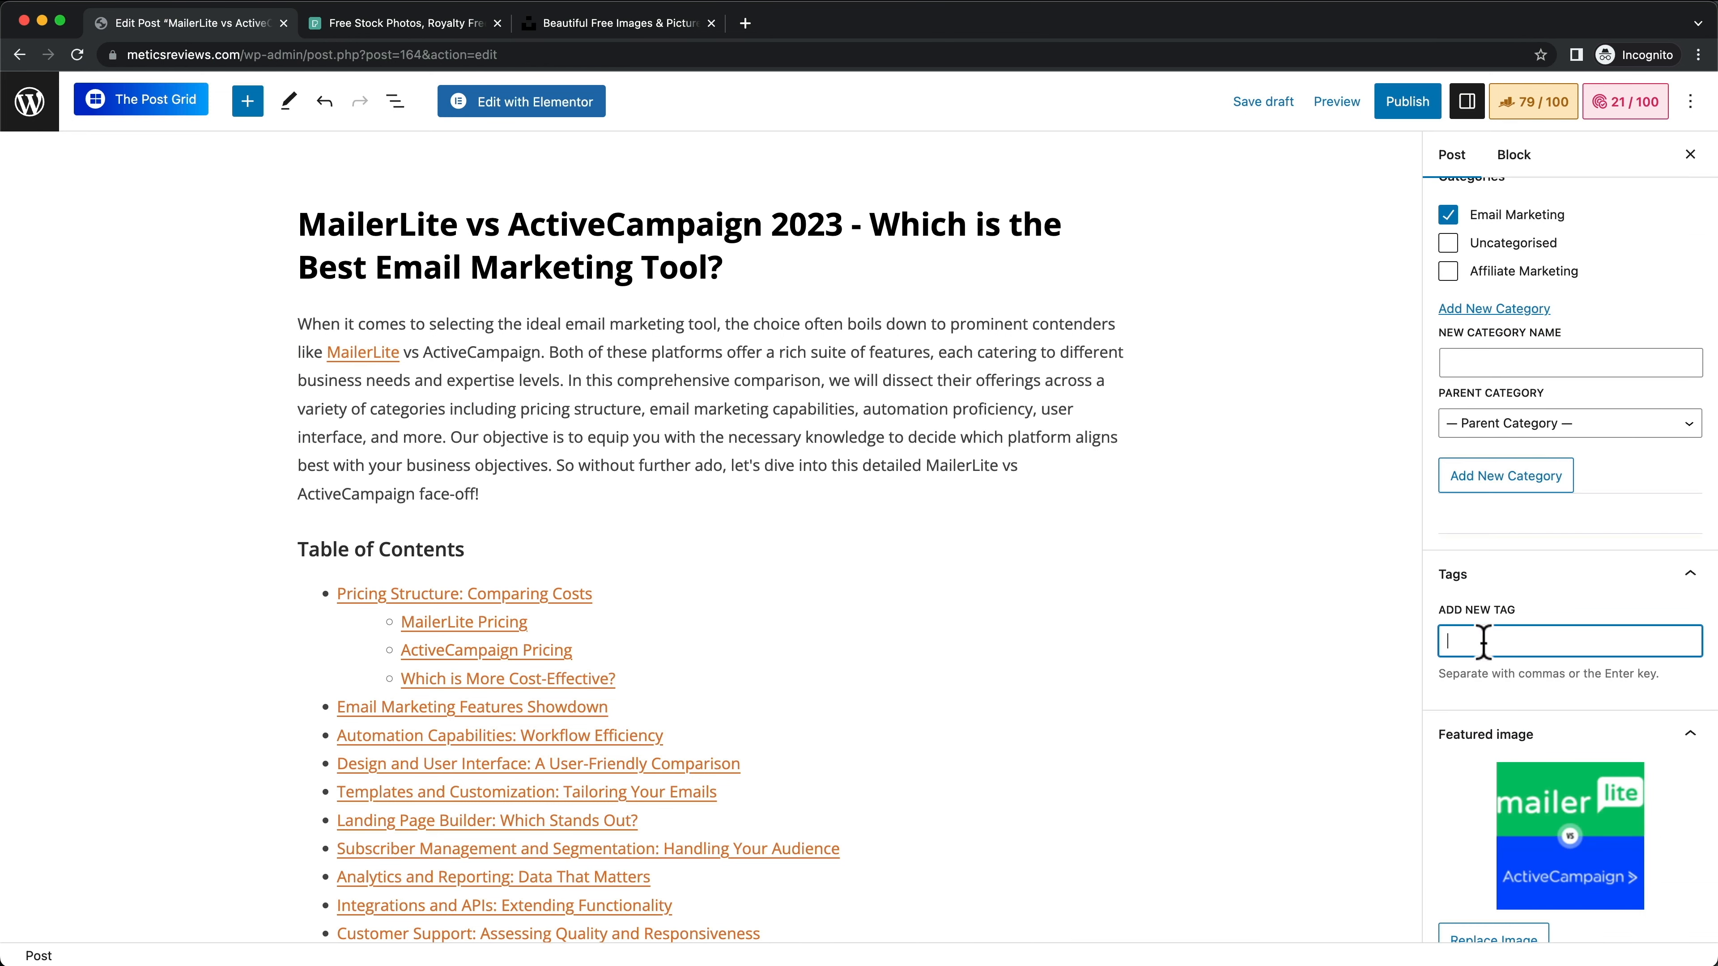
Step: Add the tags "email marketing" and "email tools" to the post
click(1694, 581)
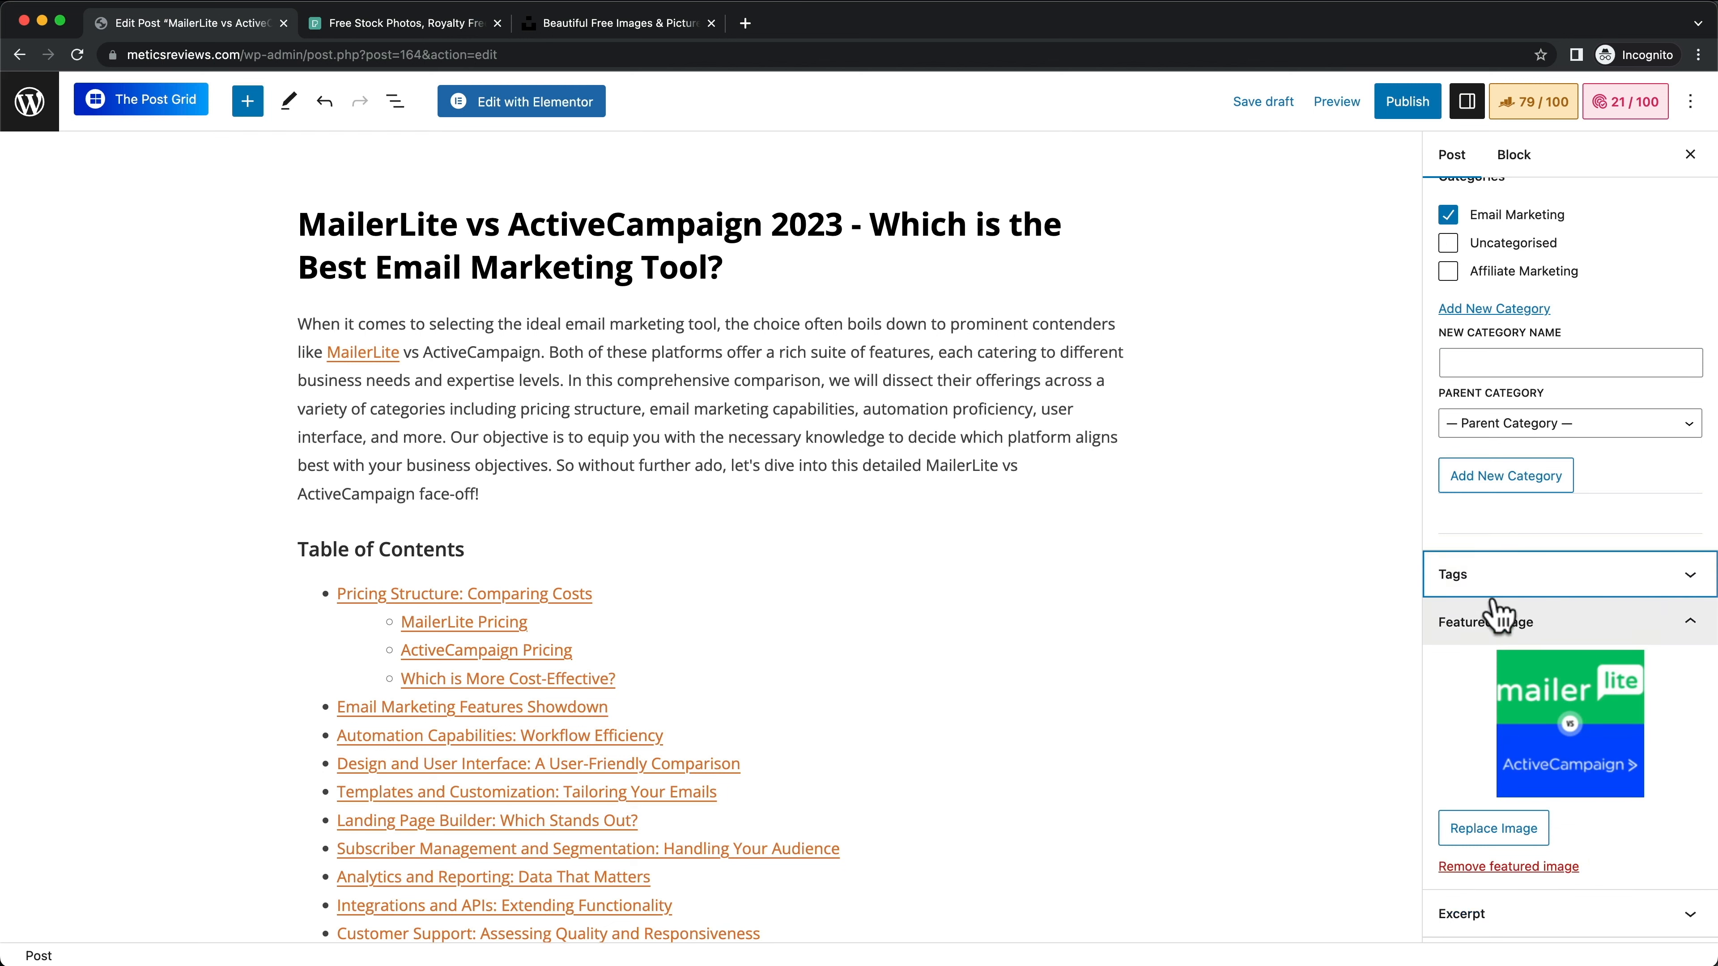
click(1697, 582)
click(1503, 643)
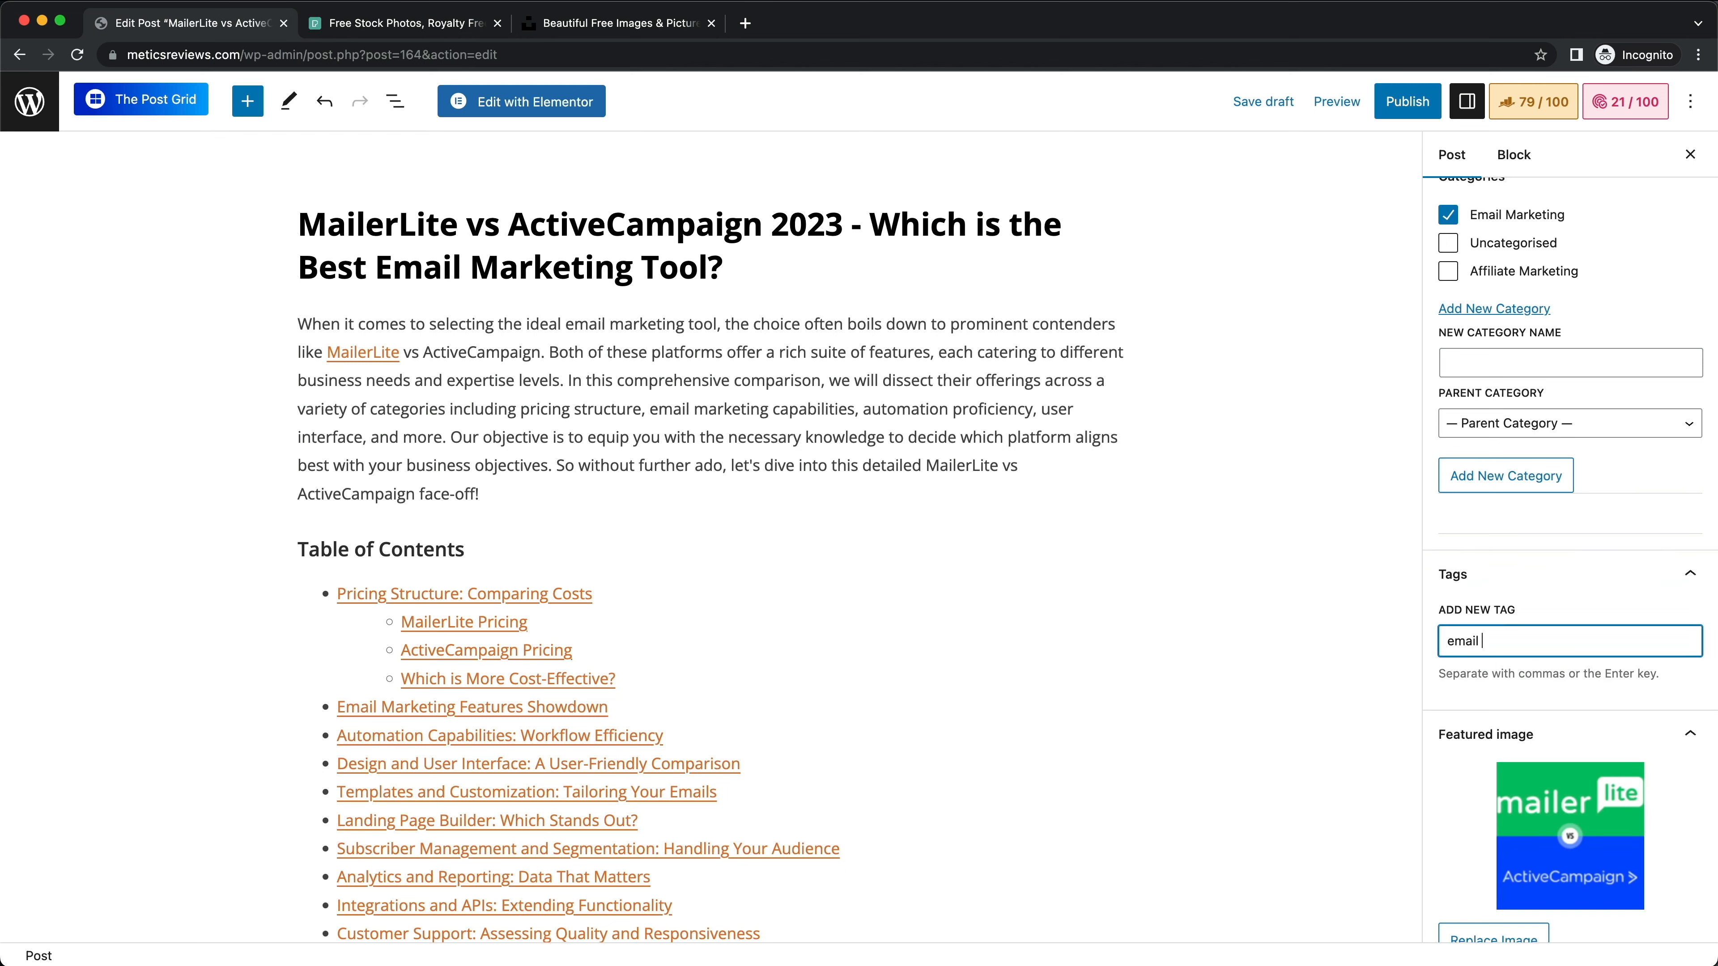
key(Return)
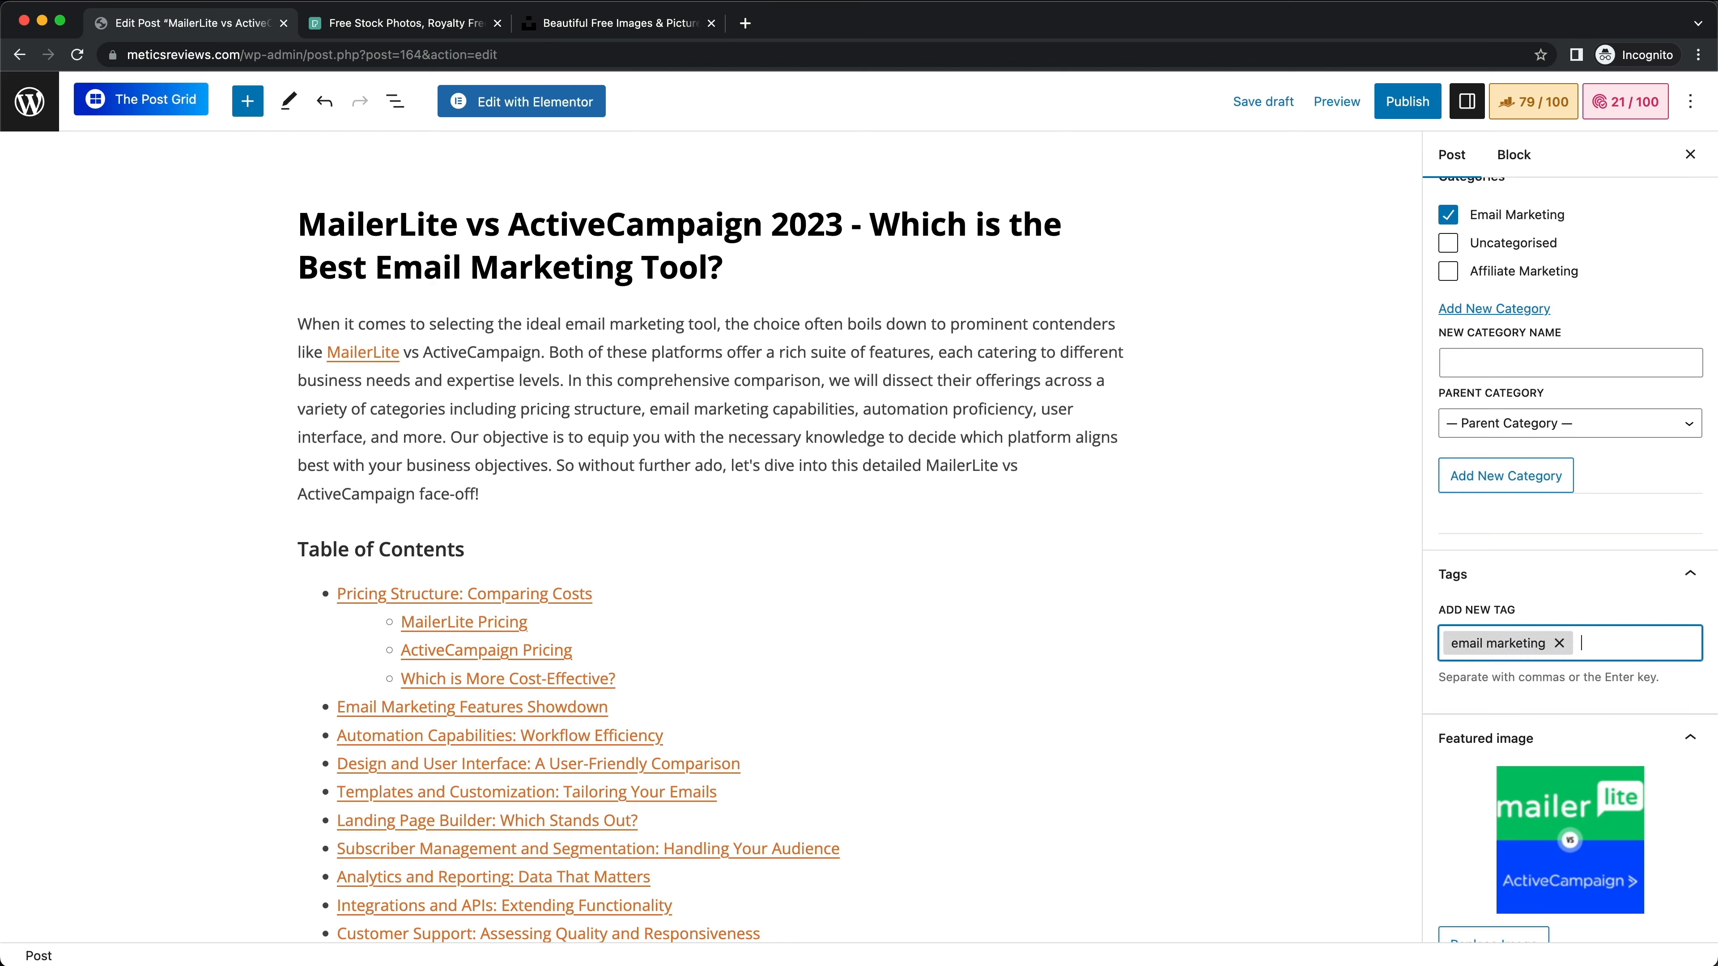
text(email tools)
key(Return)
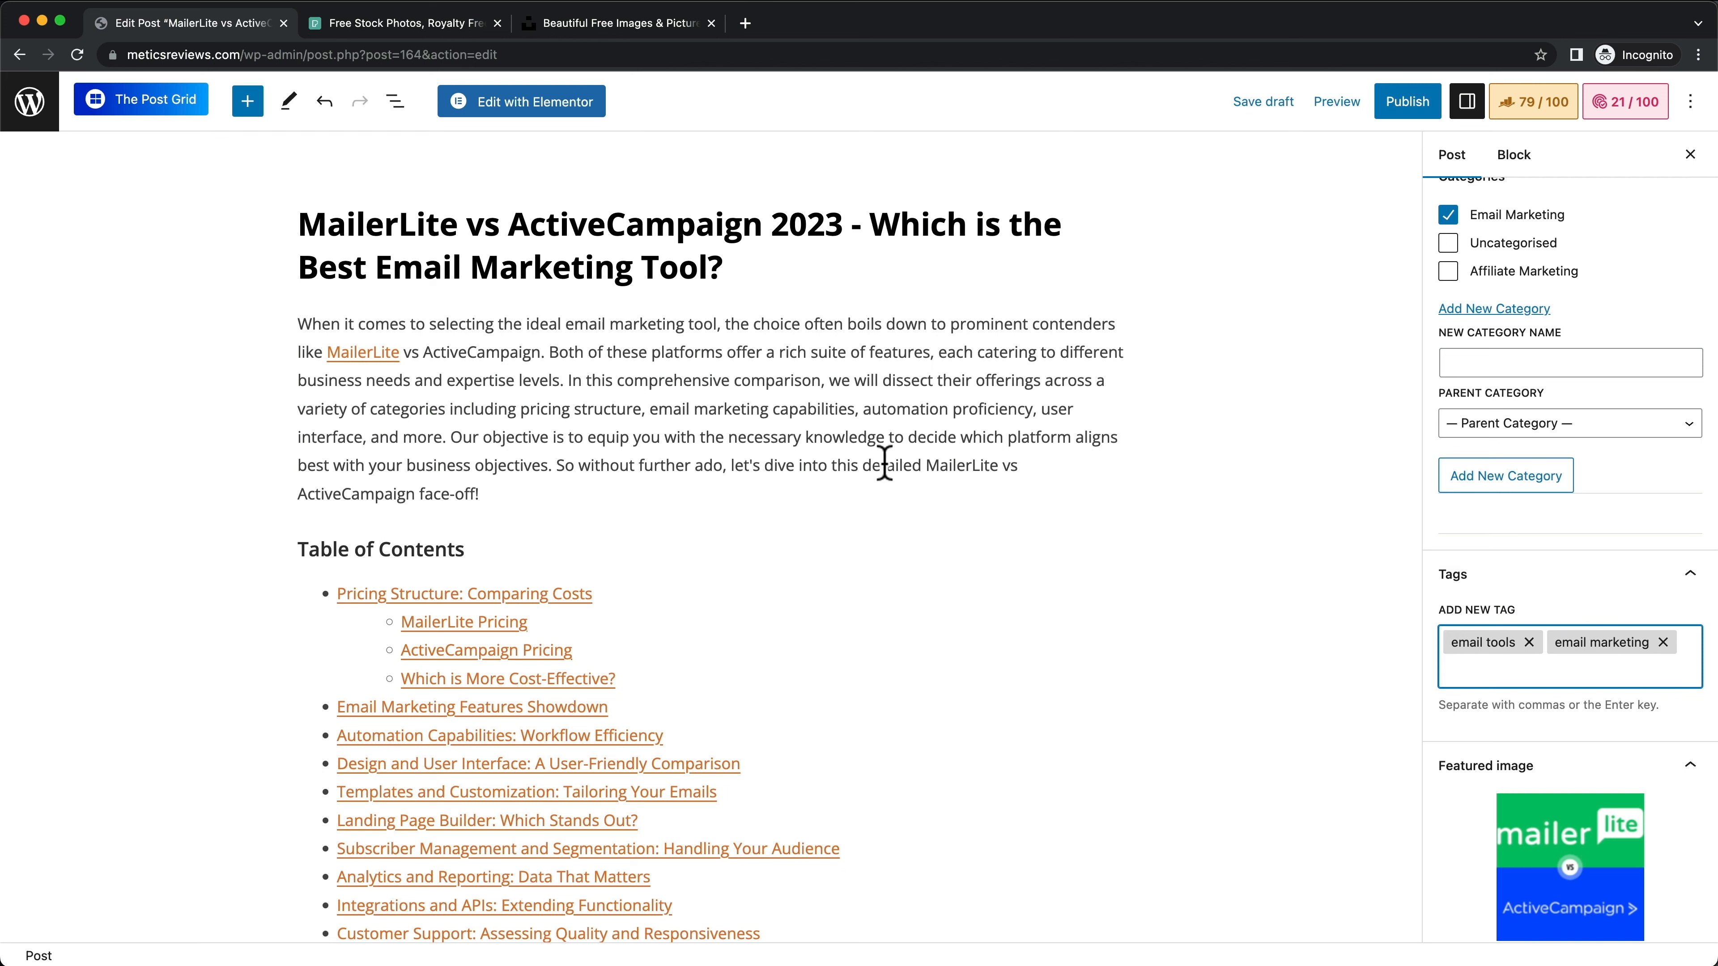
click(1343, 565)
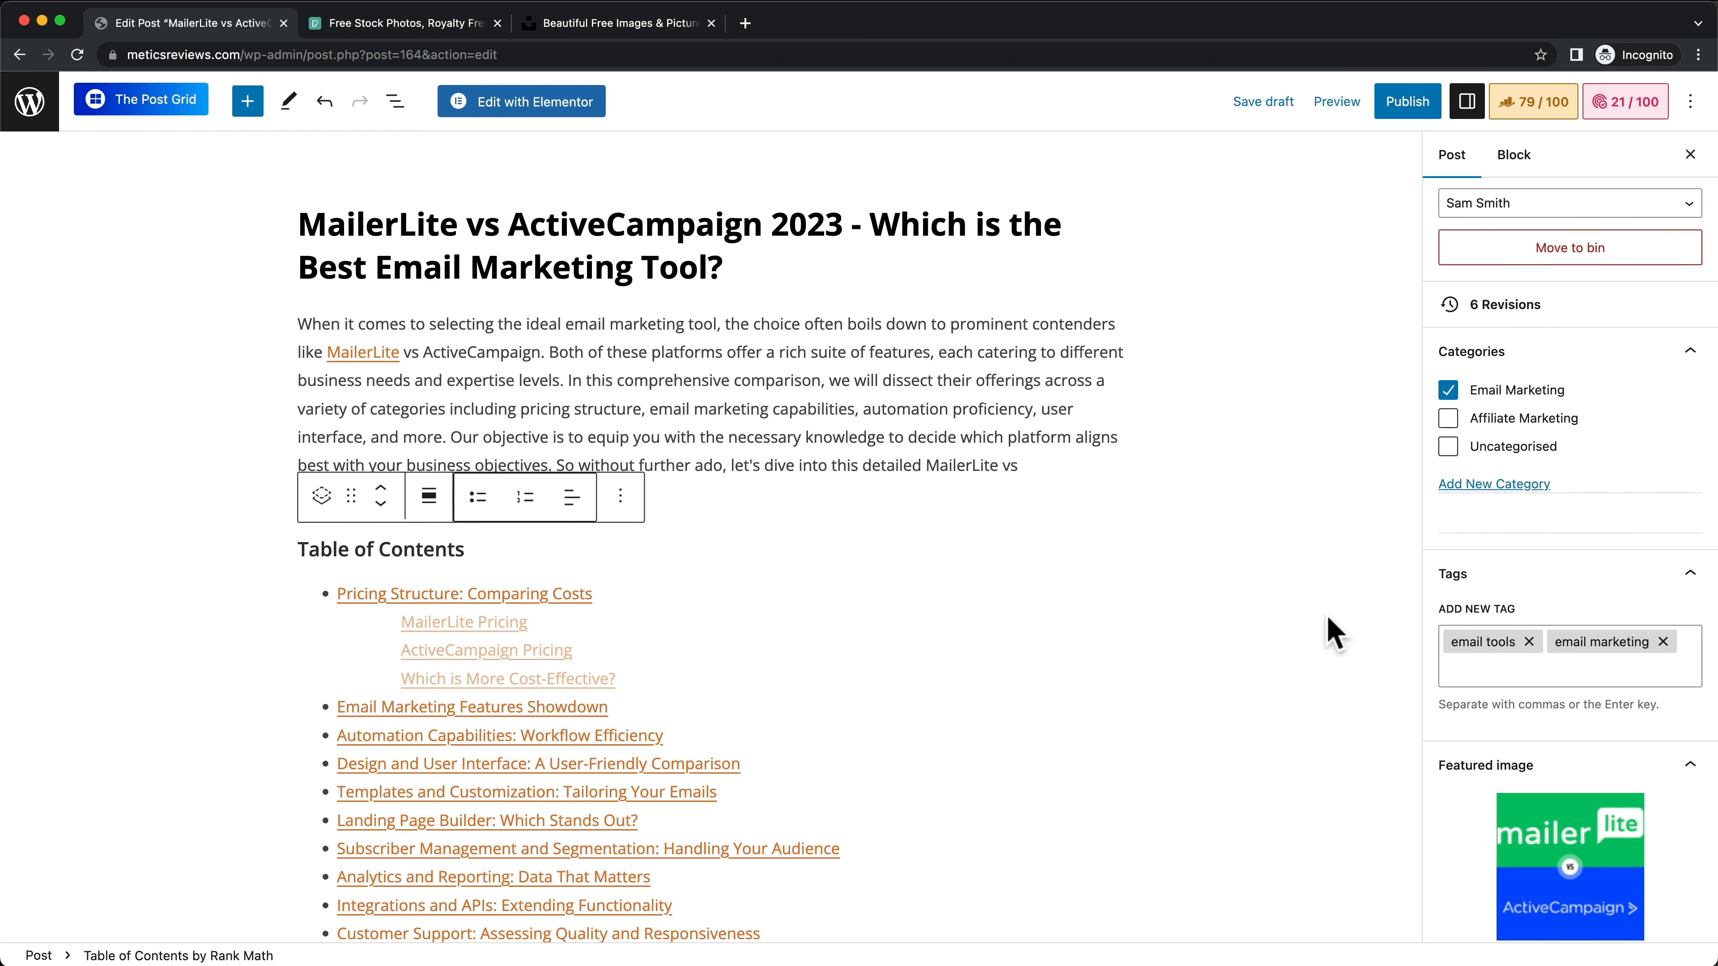
Step: Review the post's Rank Math checks for Basic SEO, Additional, Title Readability and Content Readability
scroll(1297, 510, down, 2)
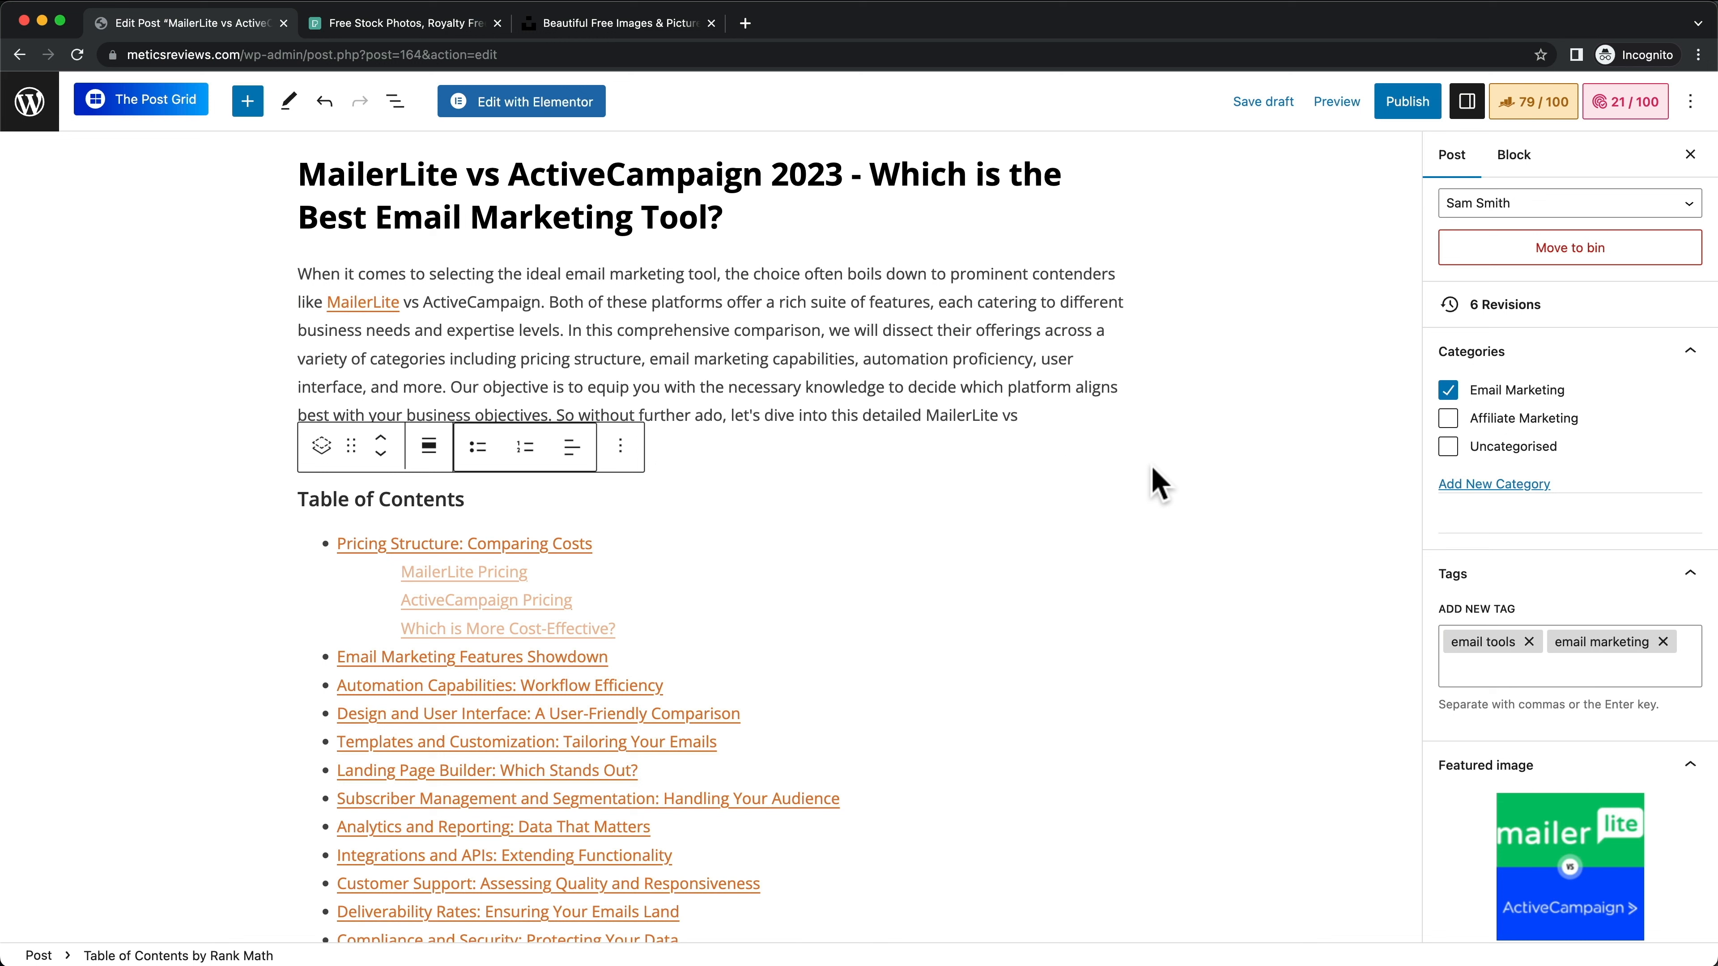
click(1531, 112)
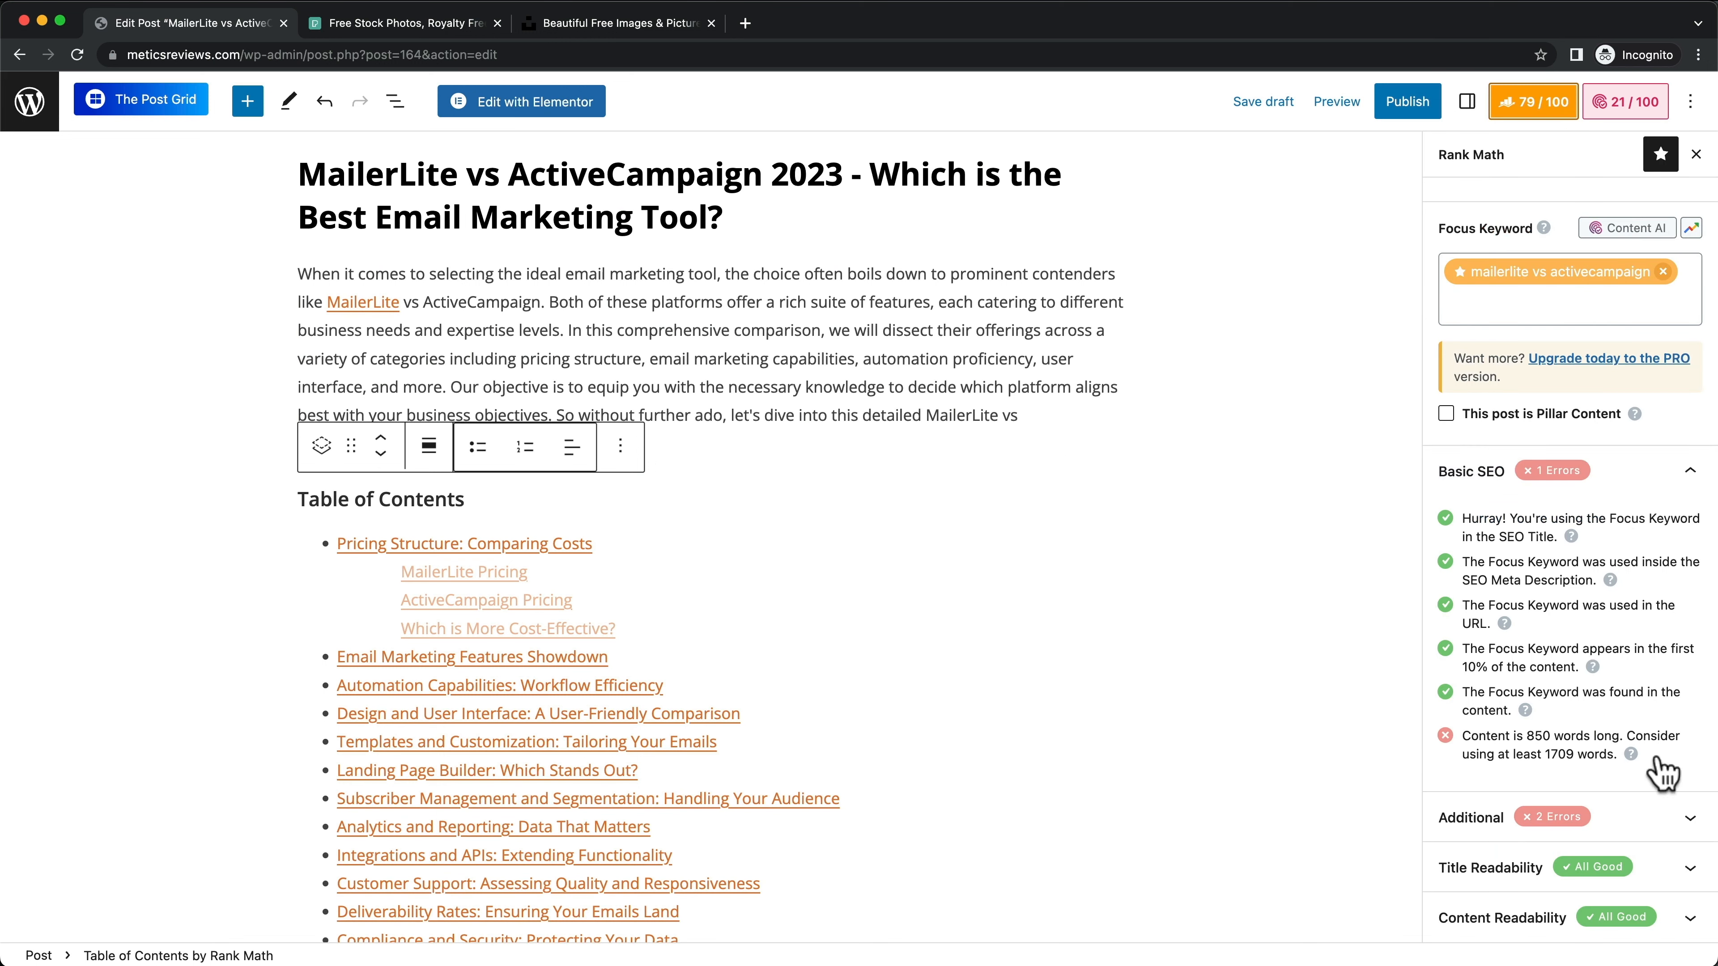
click(1686, 827)
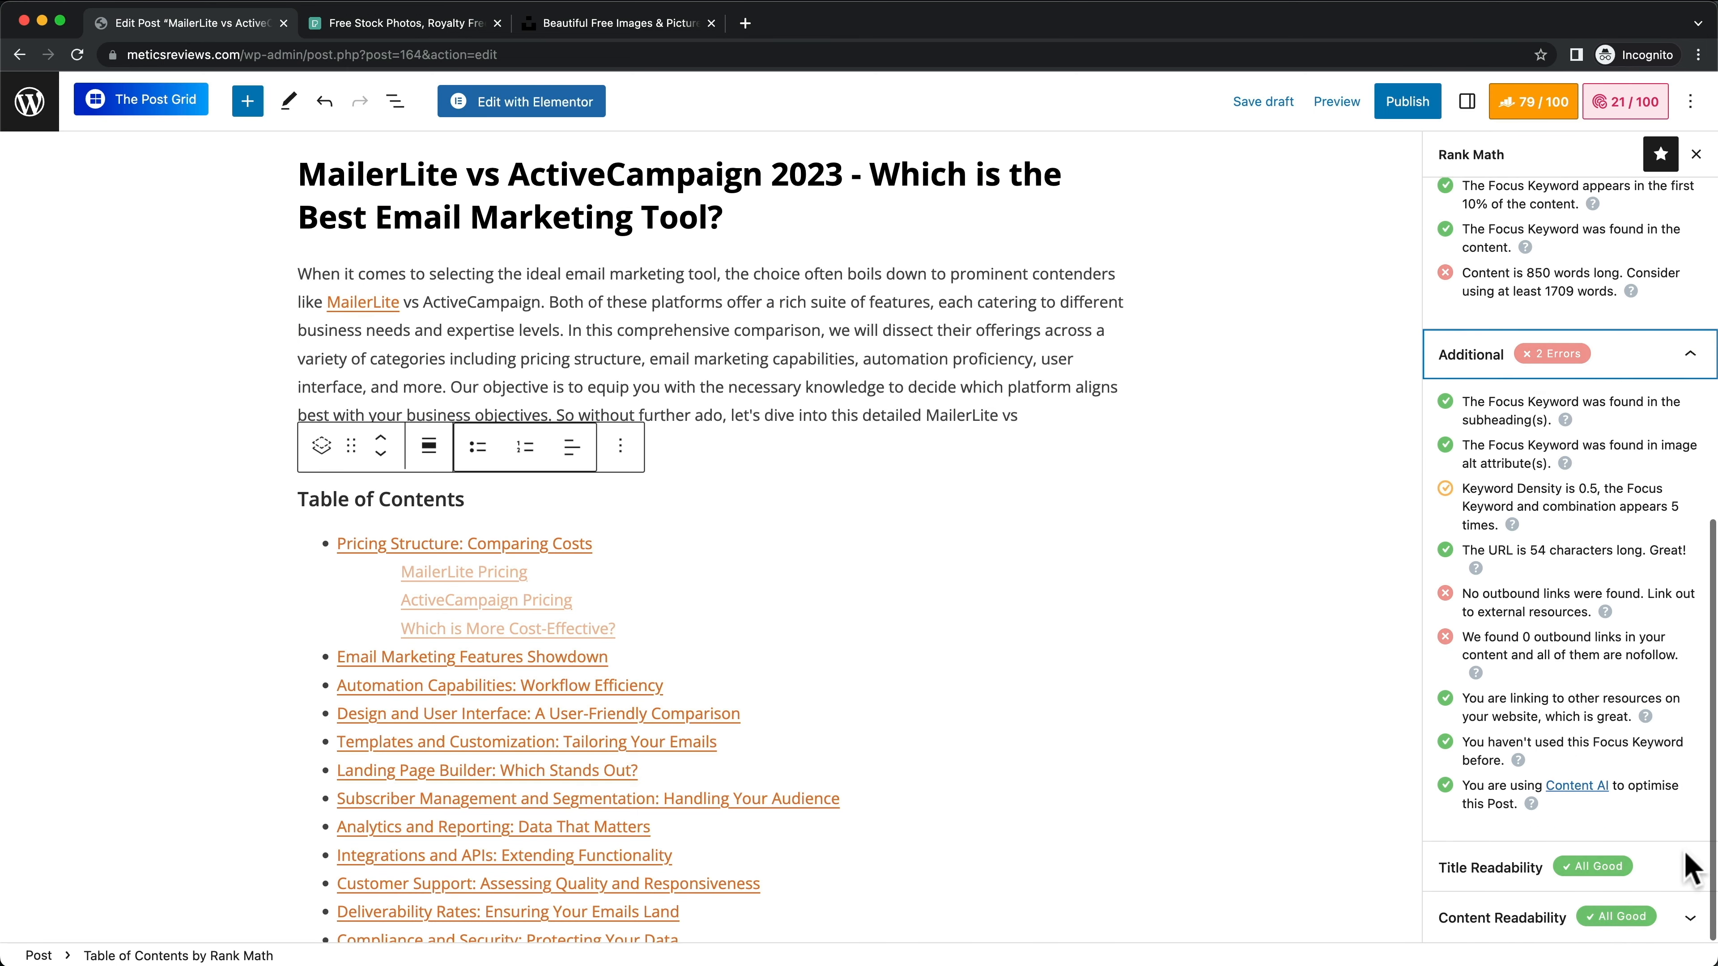
click(1689, 867)
click(1685, 905)
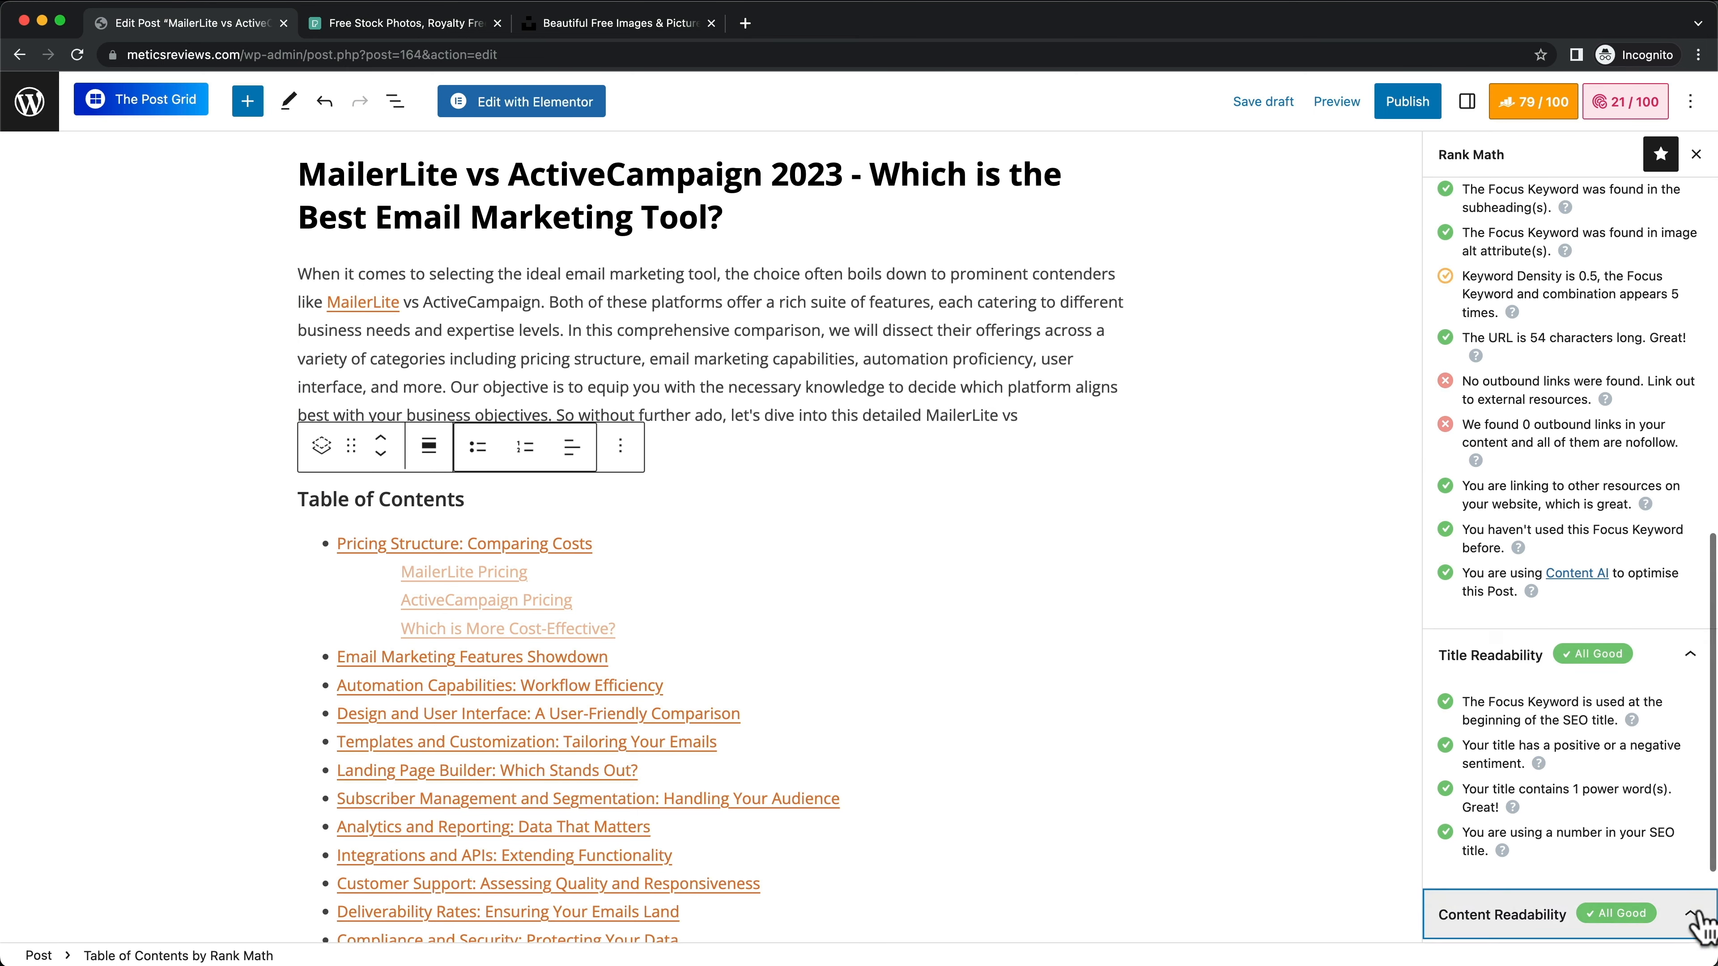
scroll(1577, 677, up, 1)
scroll(1543, 669, up, 2)
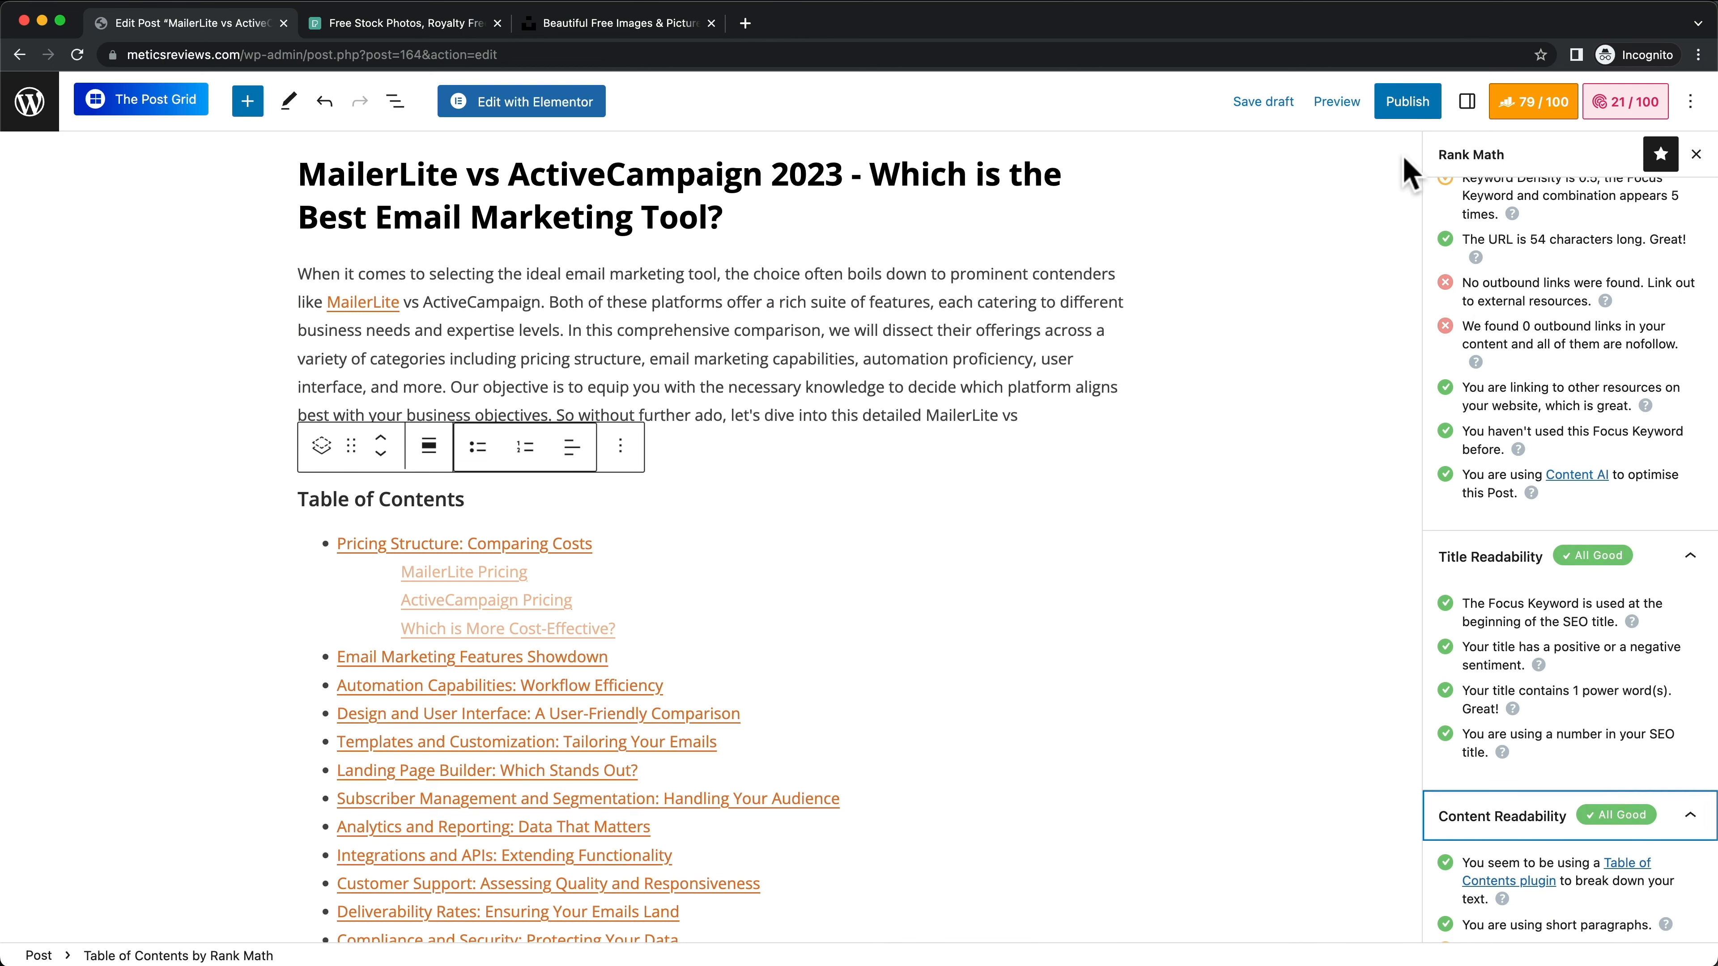
Step: Save the draft and open a preview of the post in a new tab
click(1262, 105)
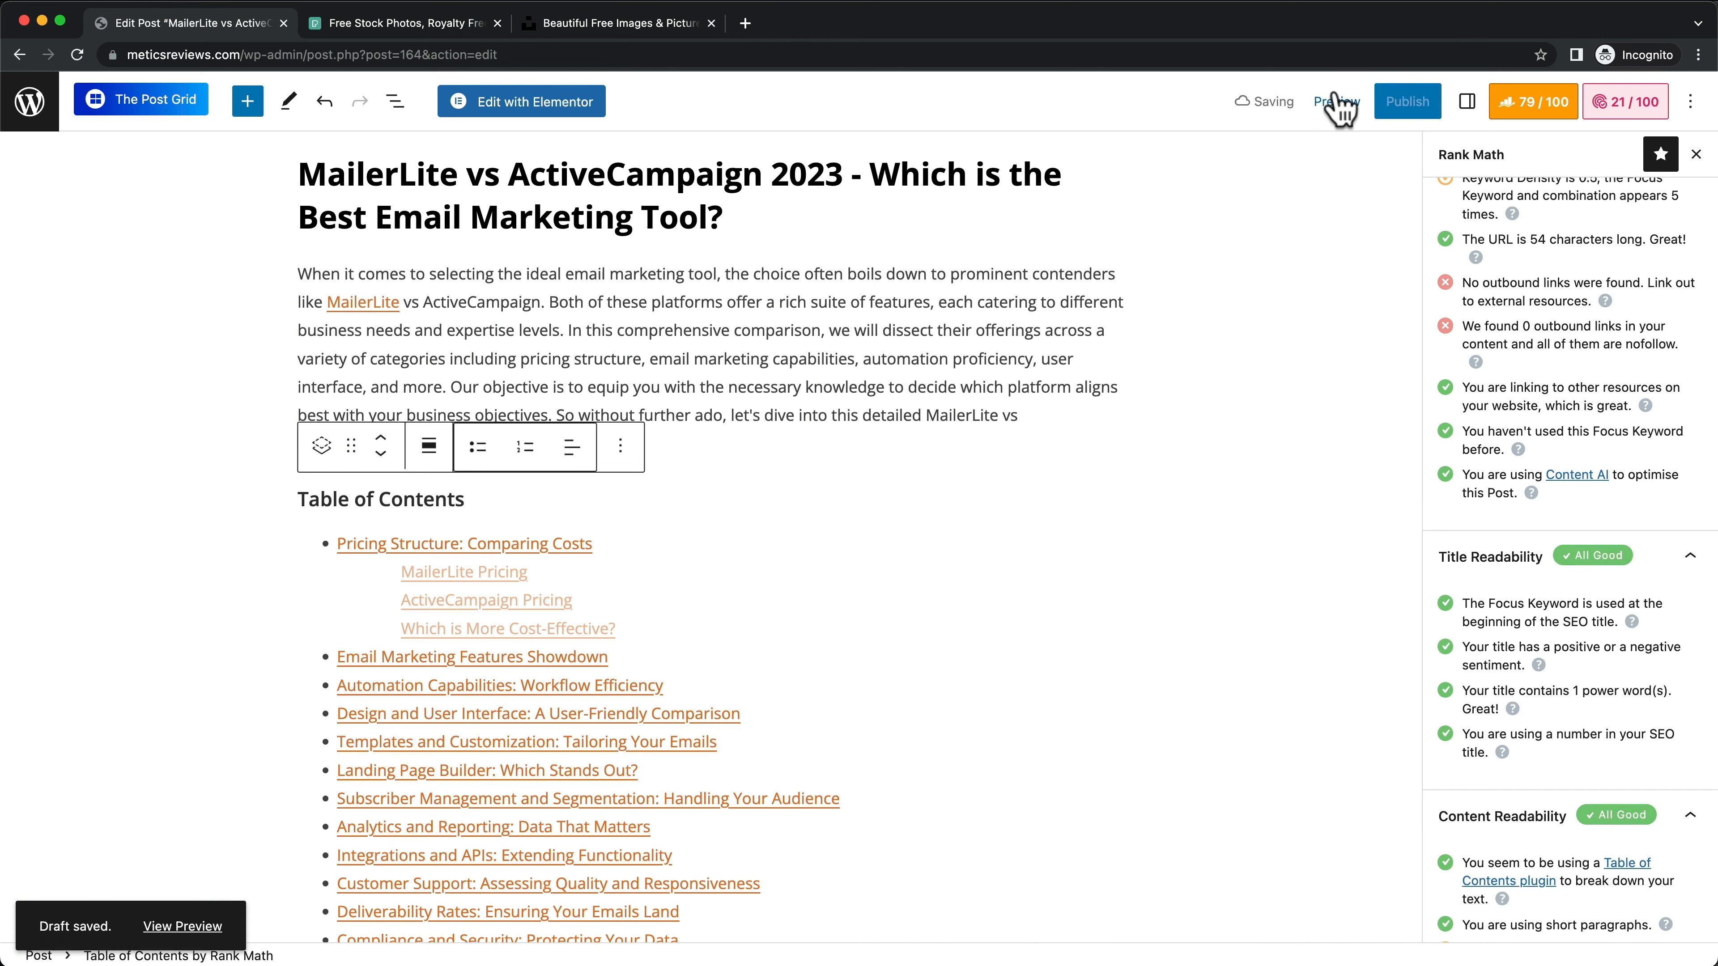
click(1335, 108)
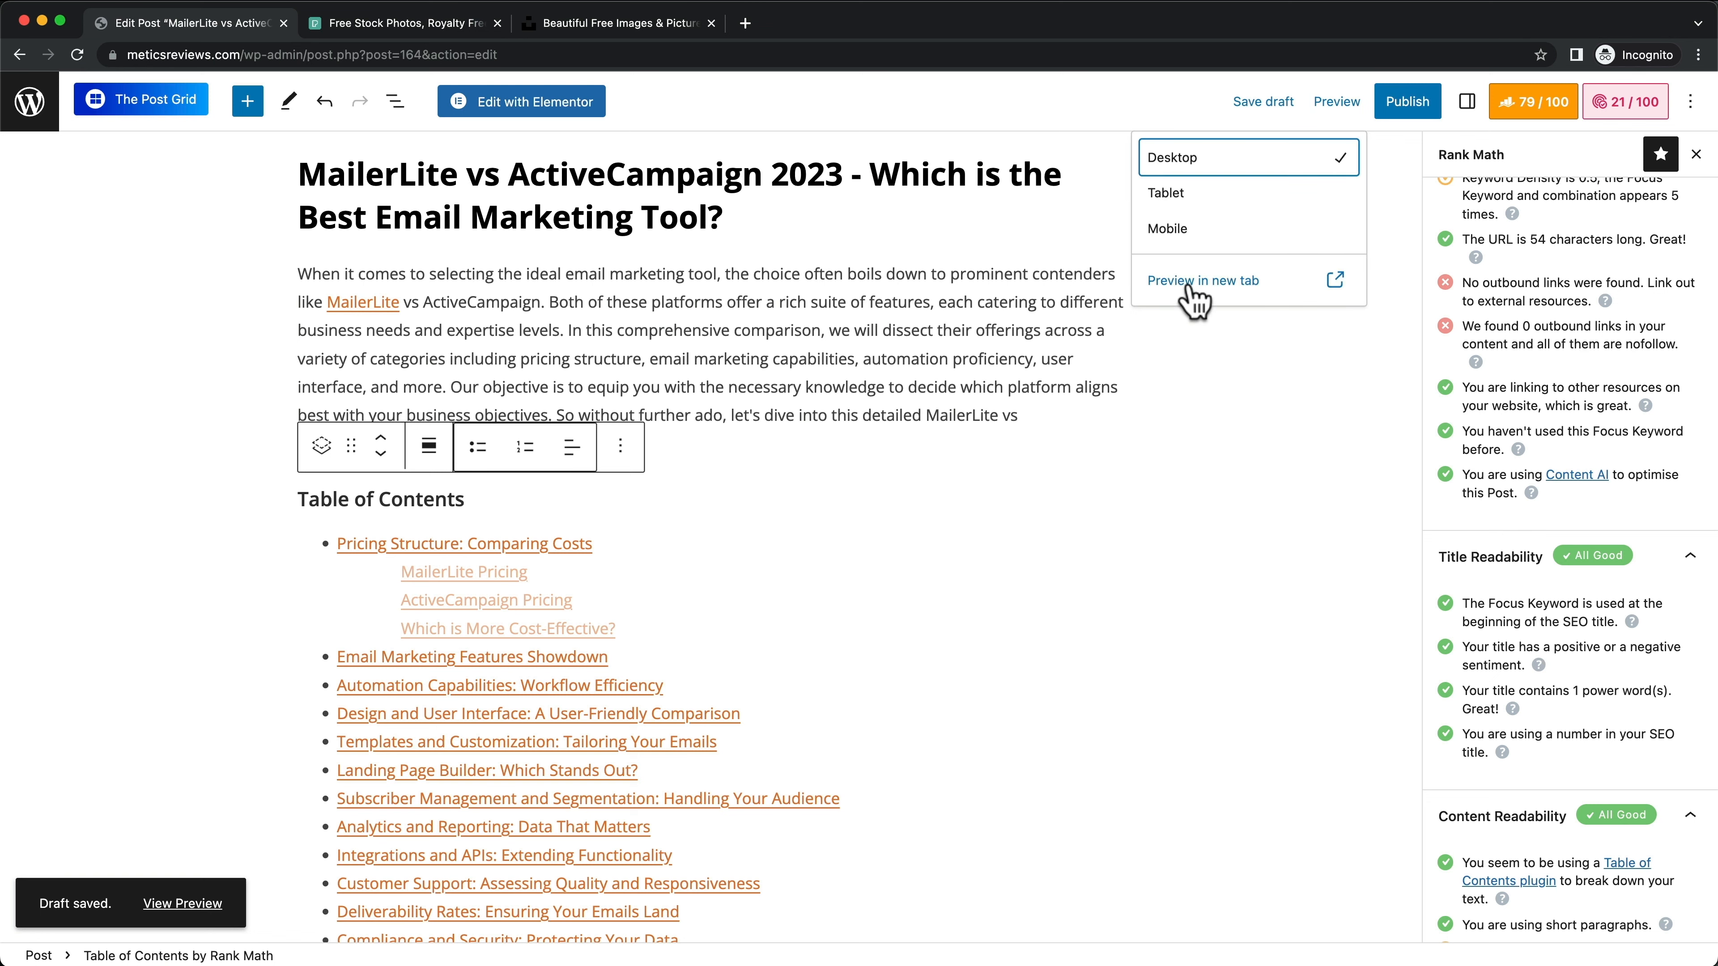
click(1250, 281)
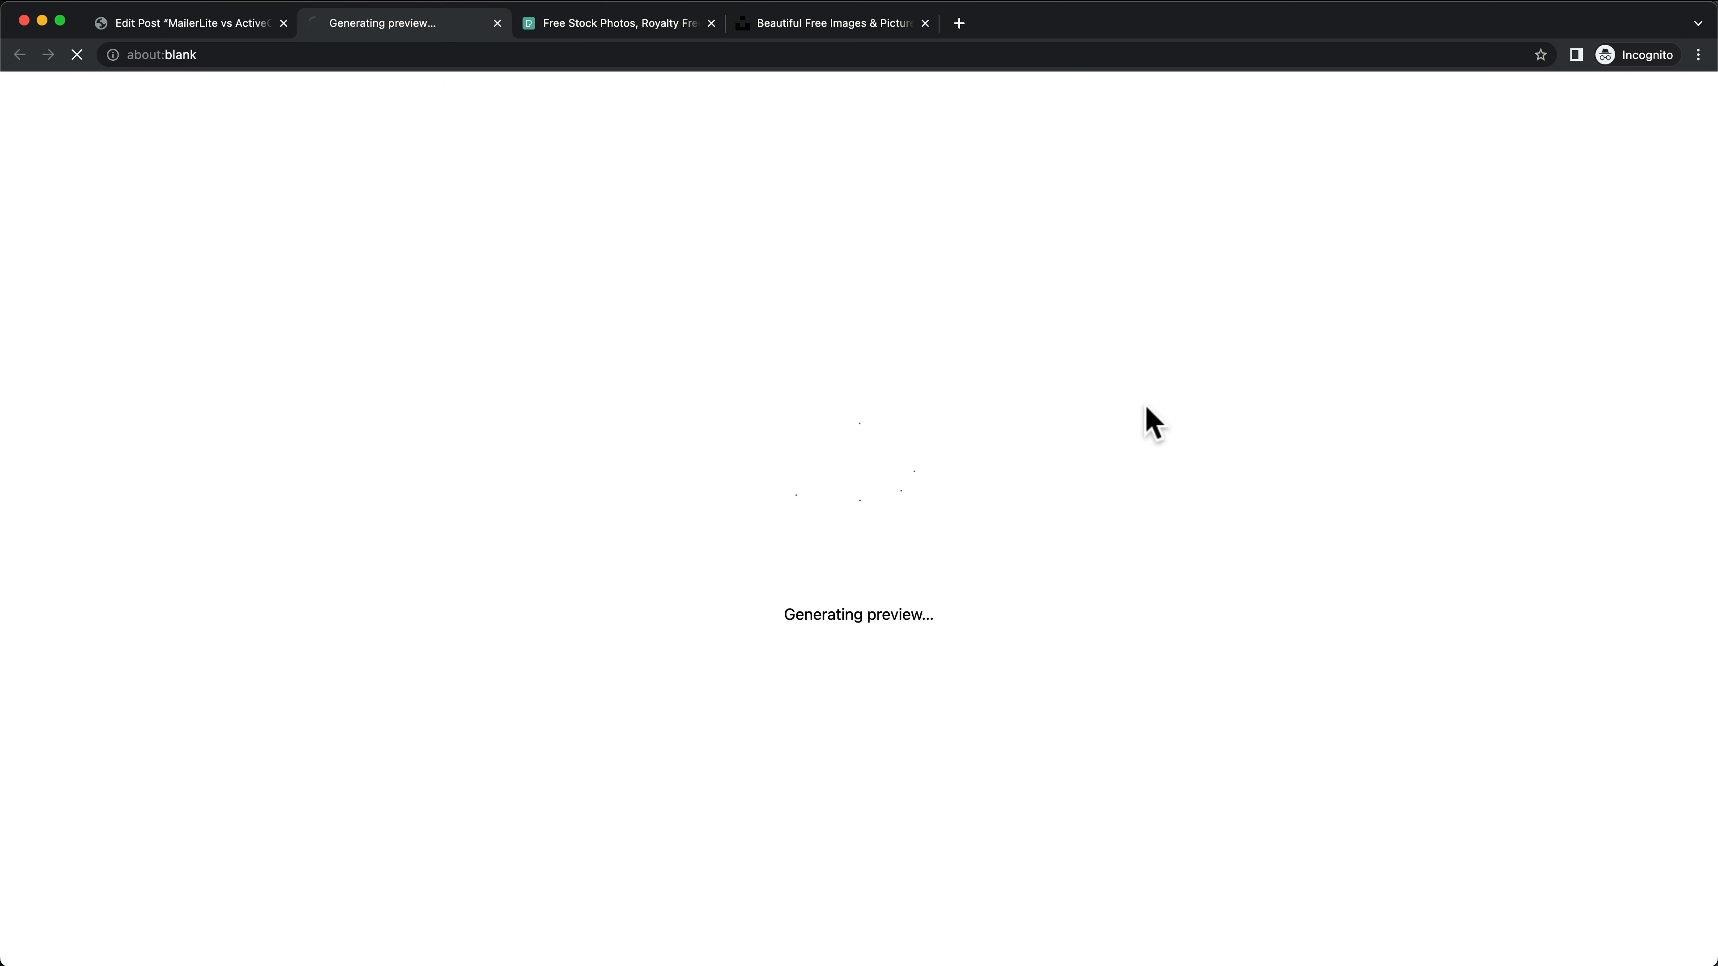
Step: Examine the previewed post from its featured image and introduction down to the closing call-to-action buttons and tags
scroll(829, 468, down, 7)
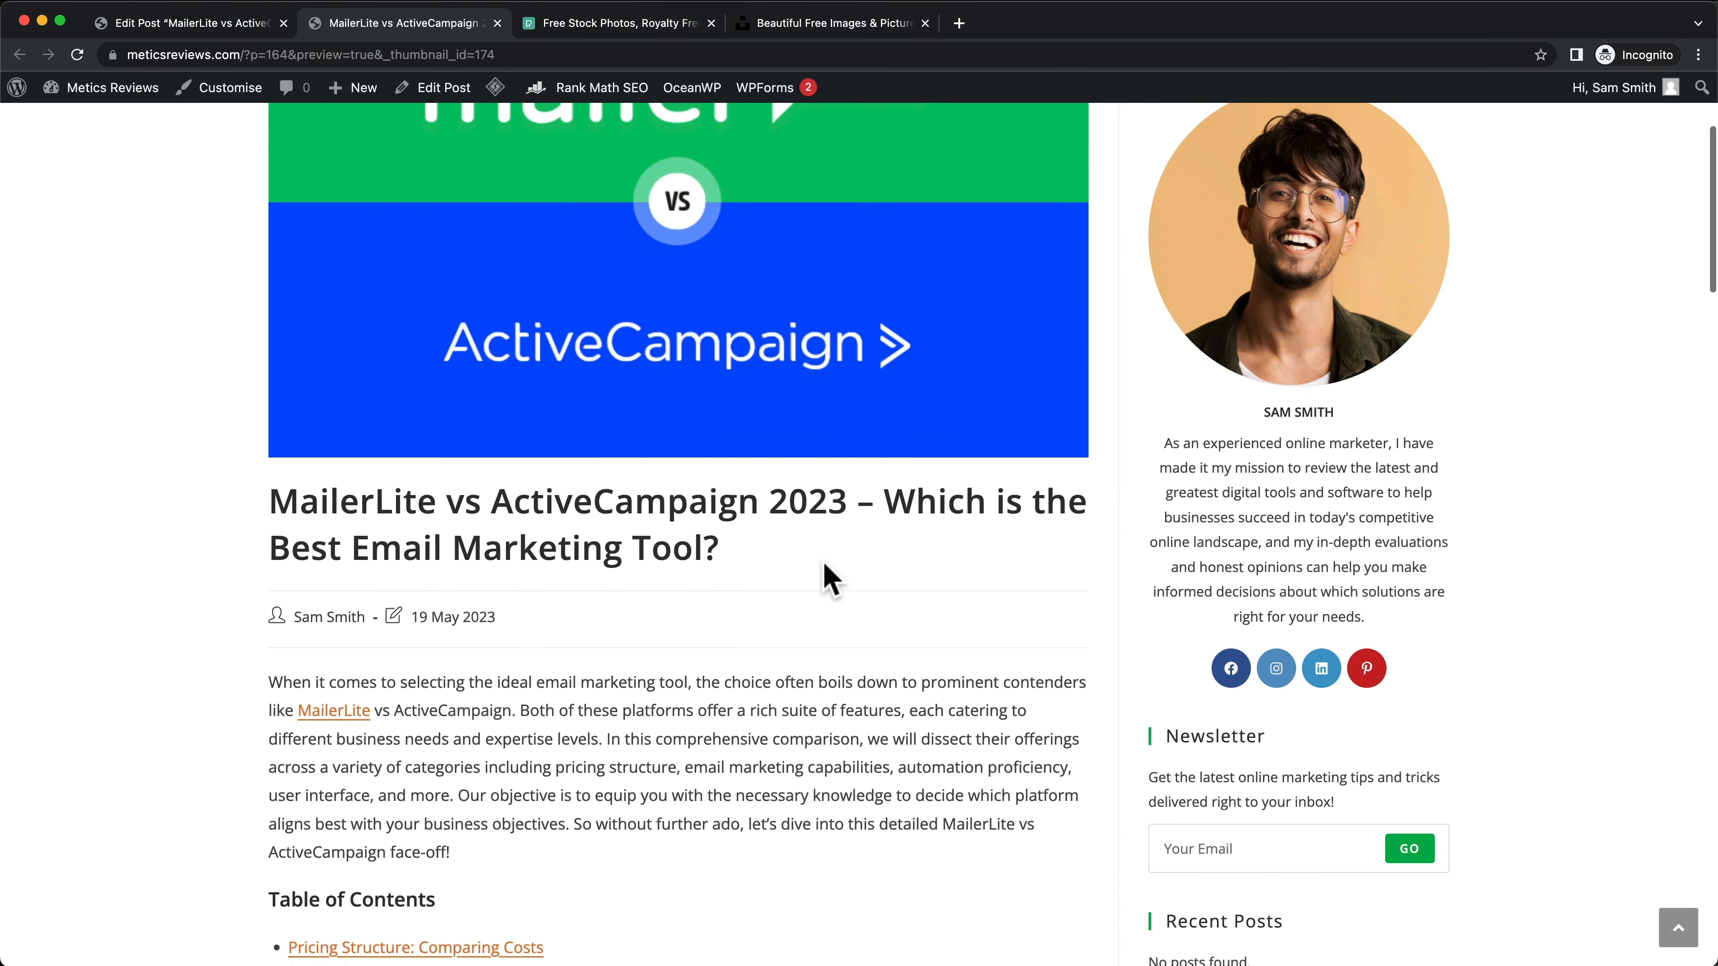
scroll(682, 453, up, 8)
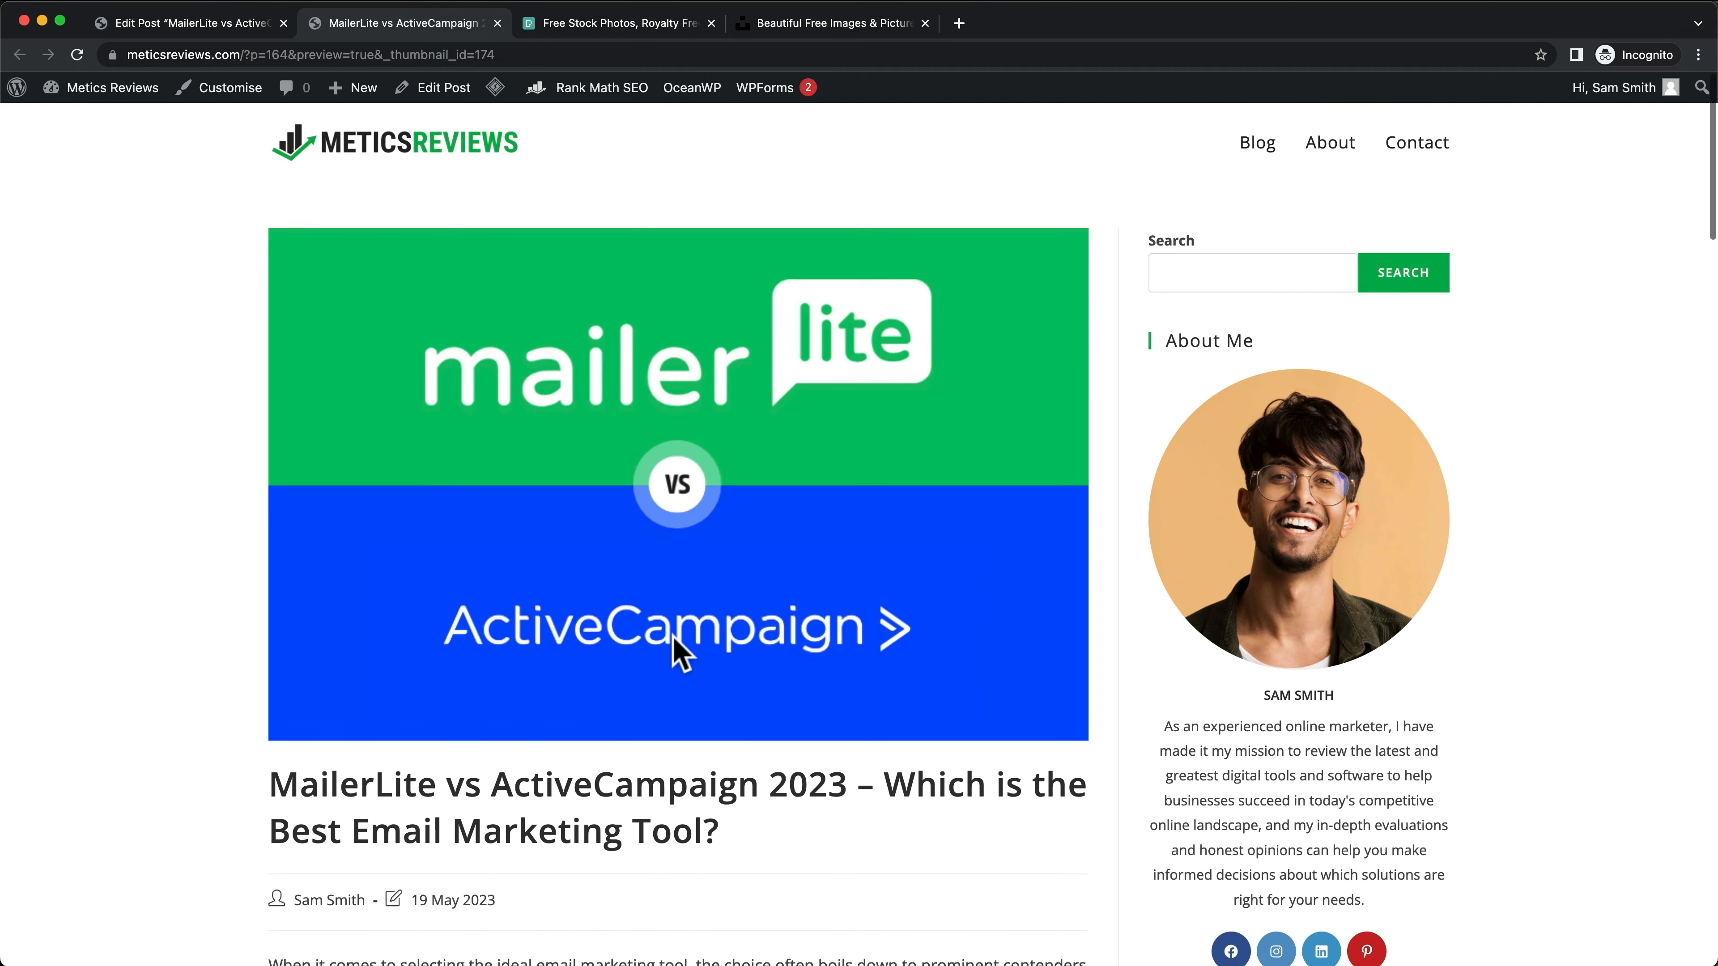
scroll(675, 652, down, 20)
scroll(675, 686, down, 20)
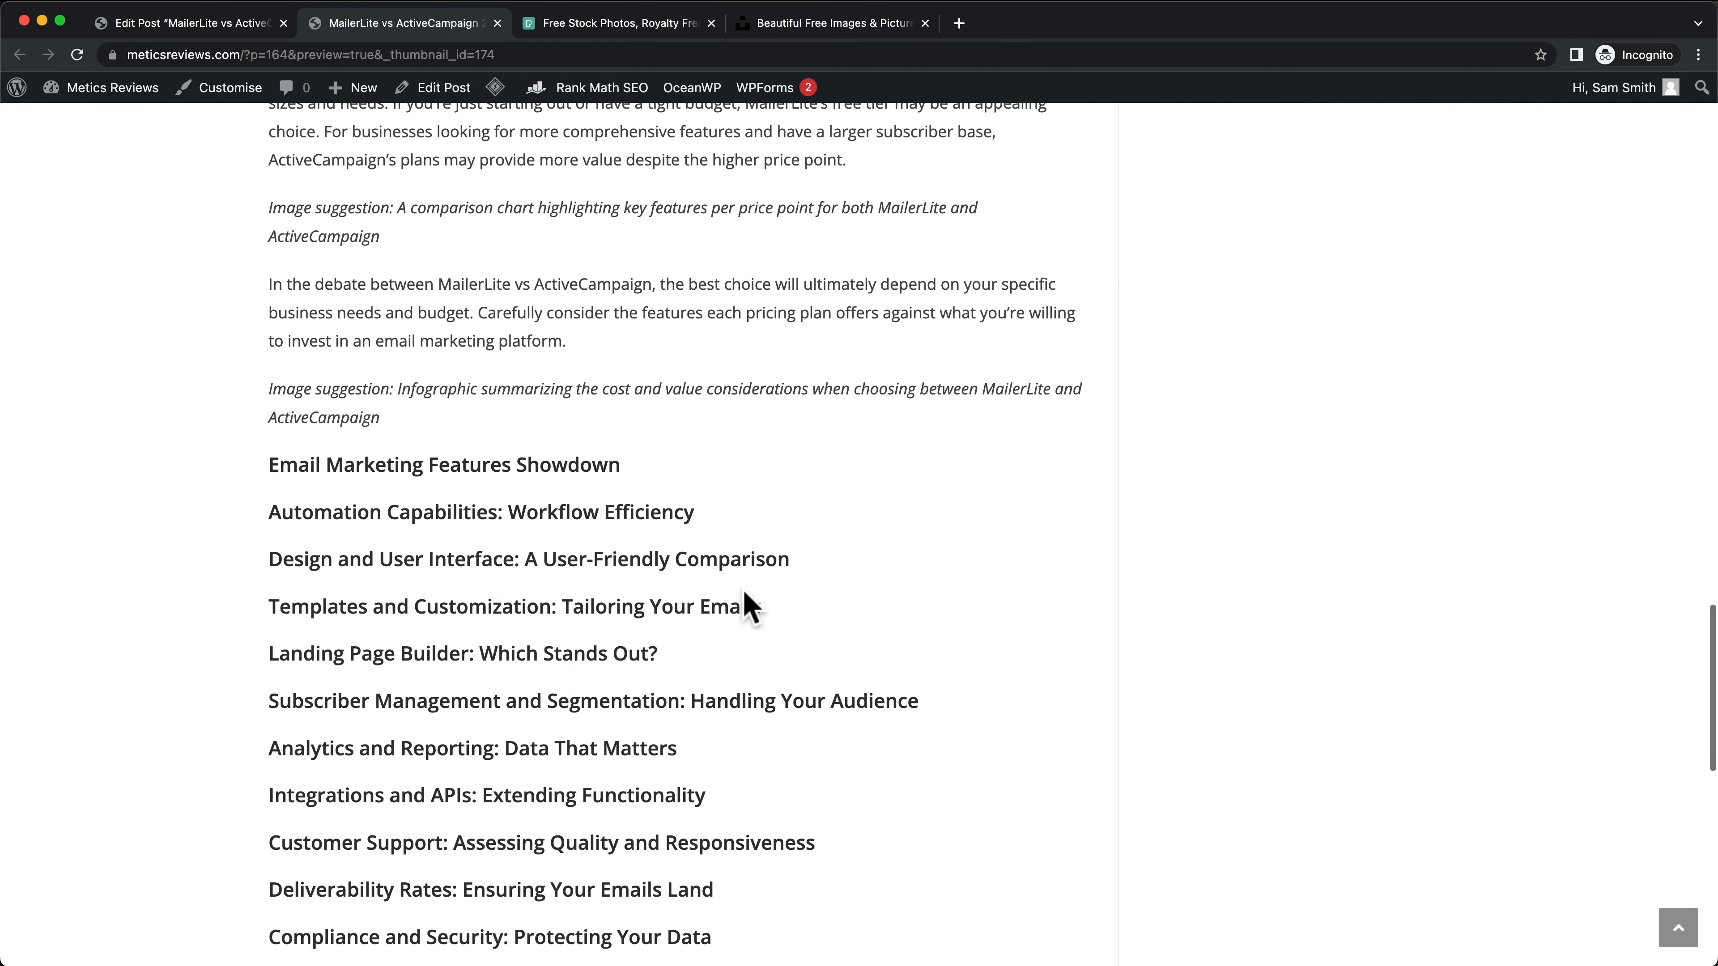
scroll(677, 683, up, 1)
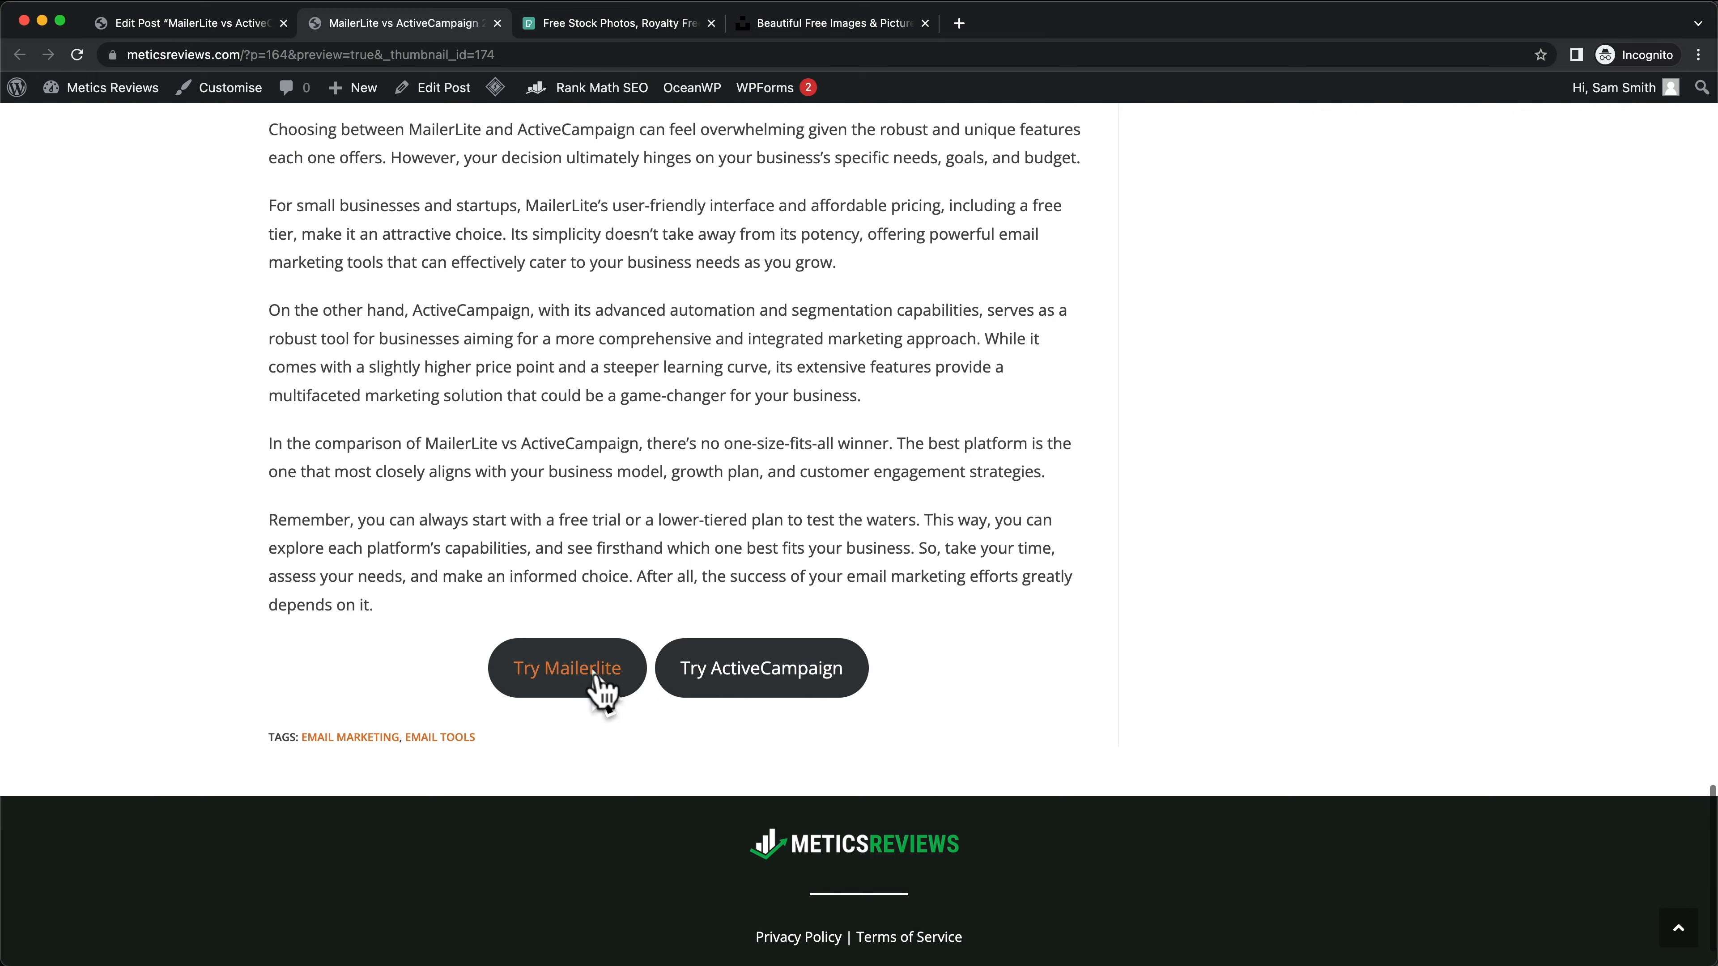
scroll(604, 672, up, 1)
scroll(609, 685, down, 1)
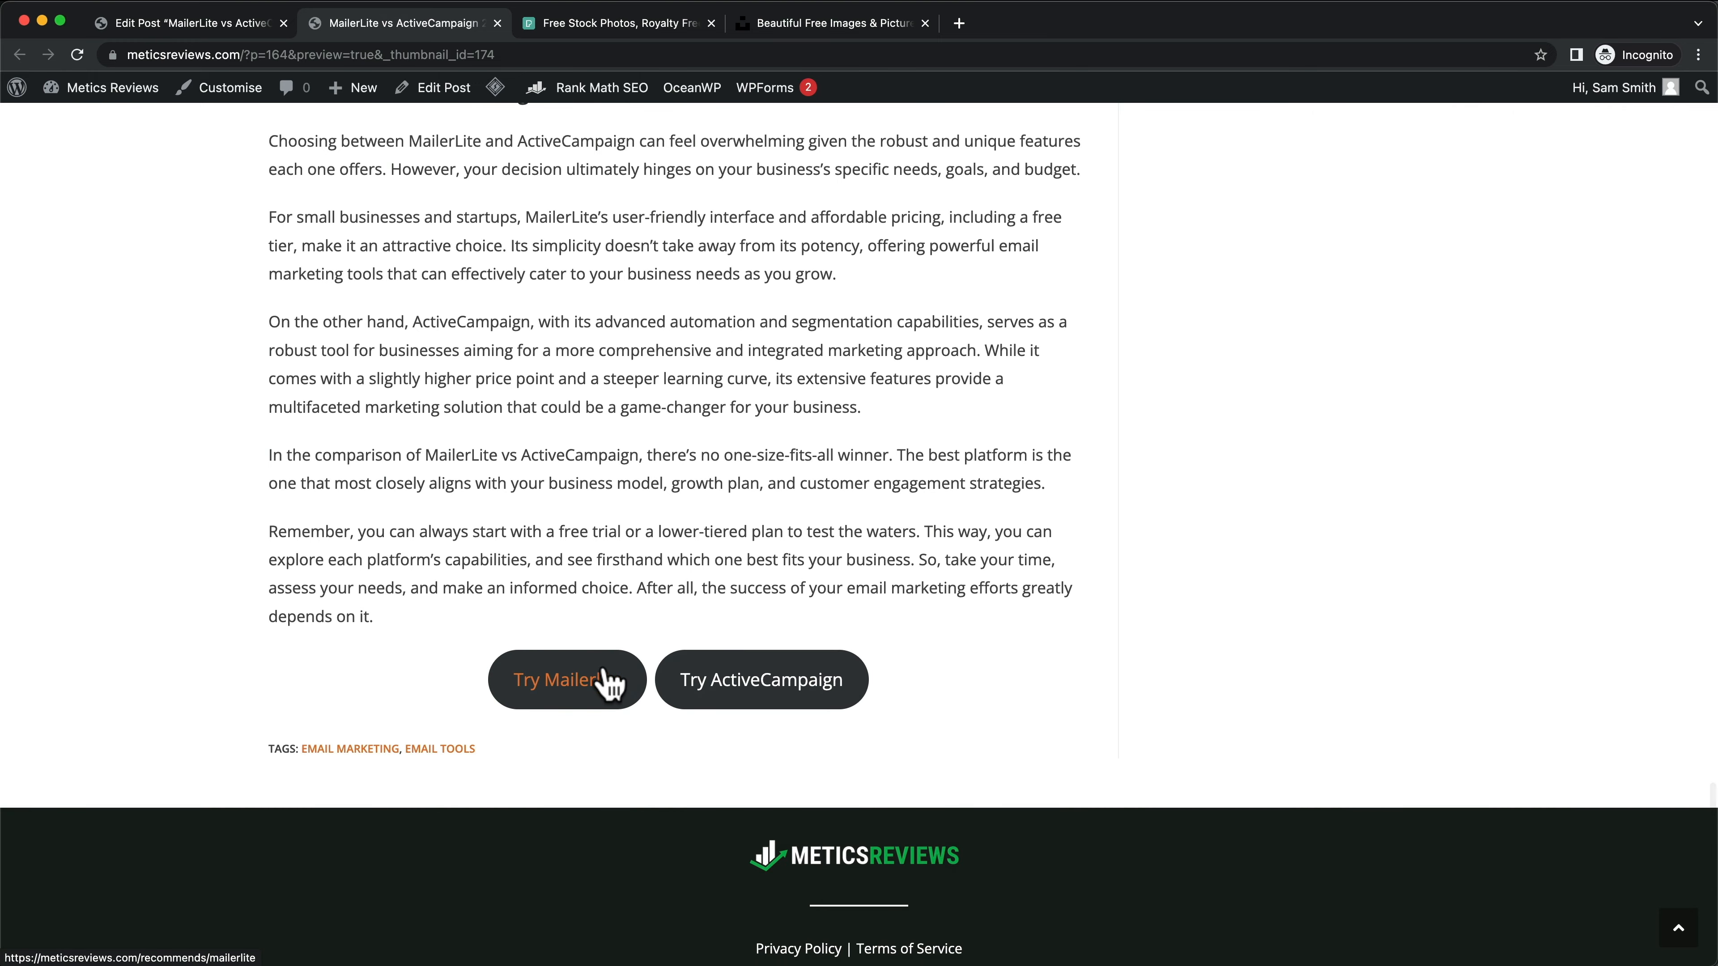
scroll(609, 680, up, 20)
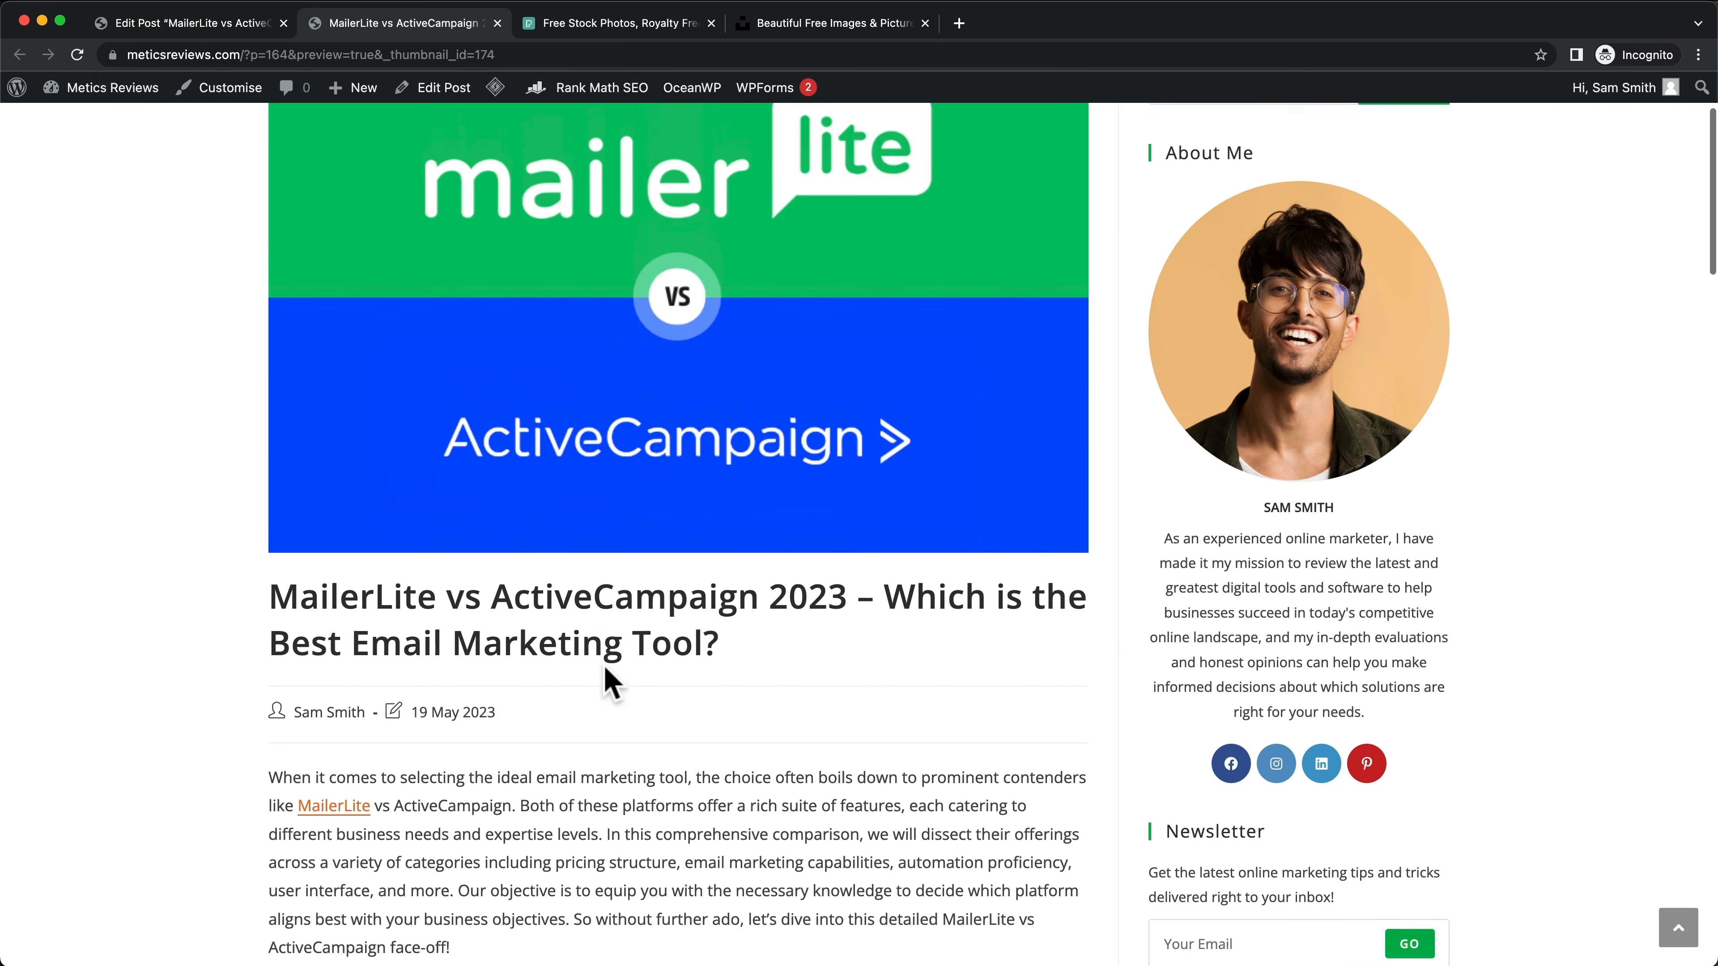
scroll(604, 667, up, 5)
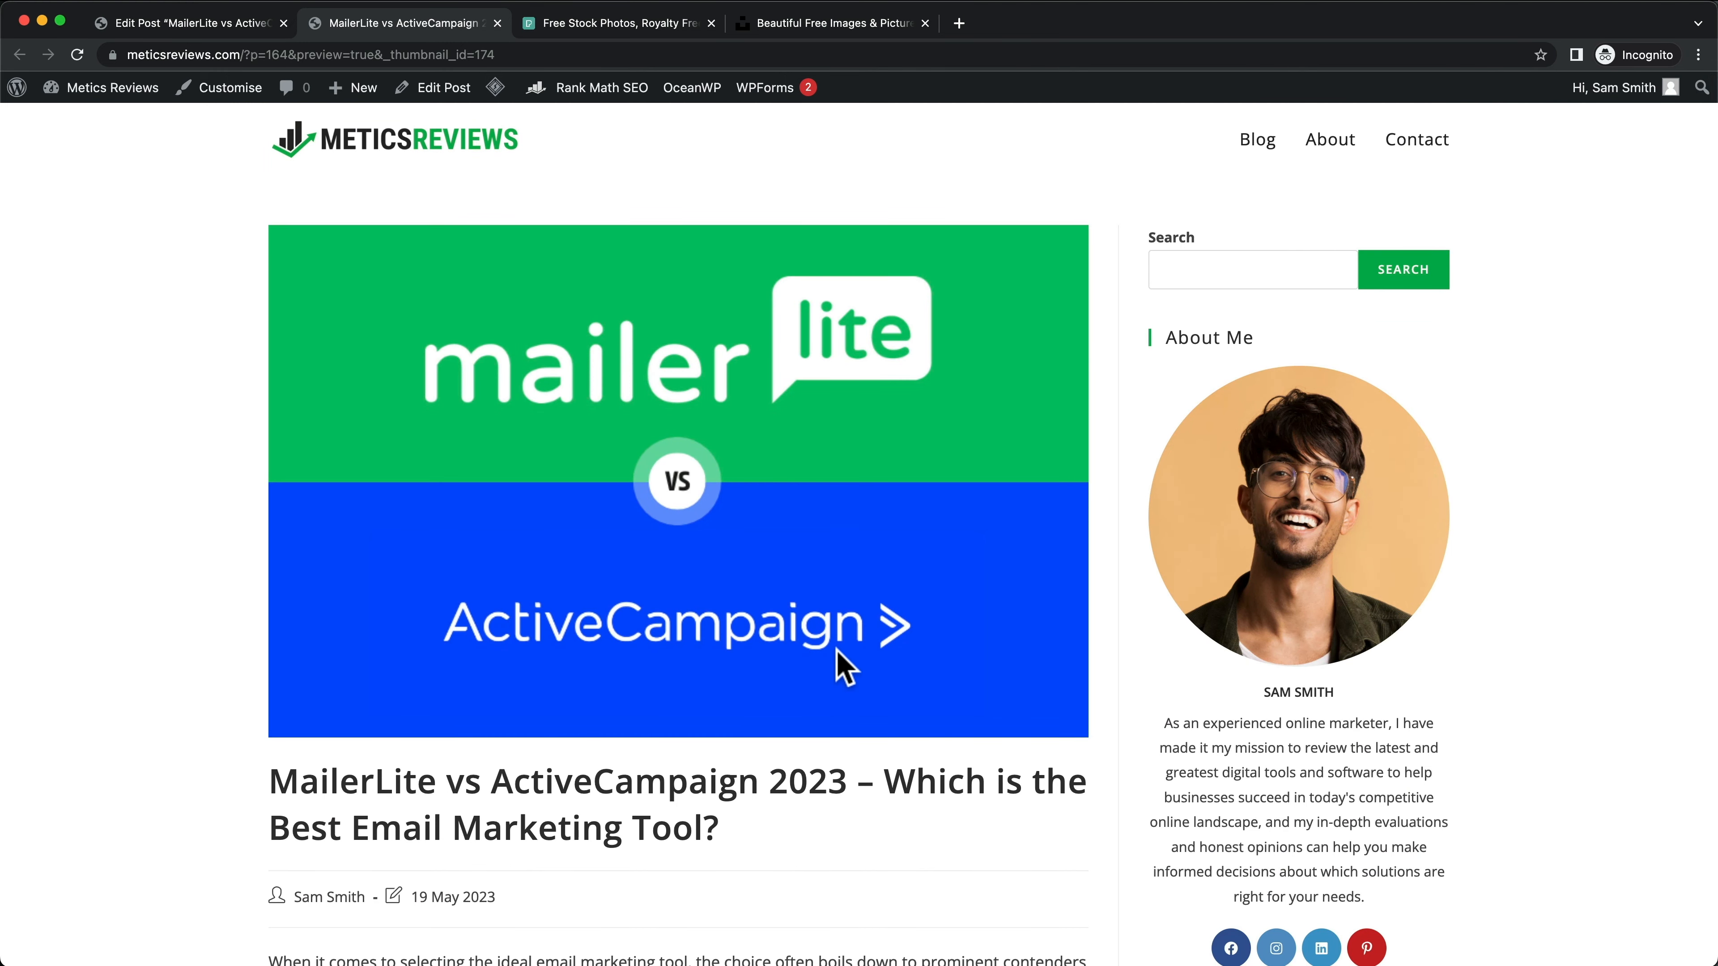
scroll(945, 774, down, 6)
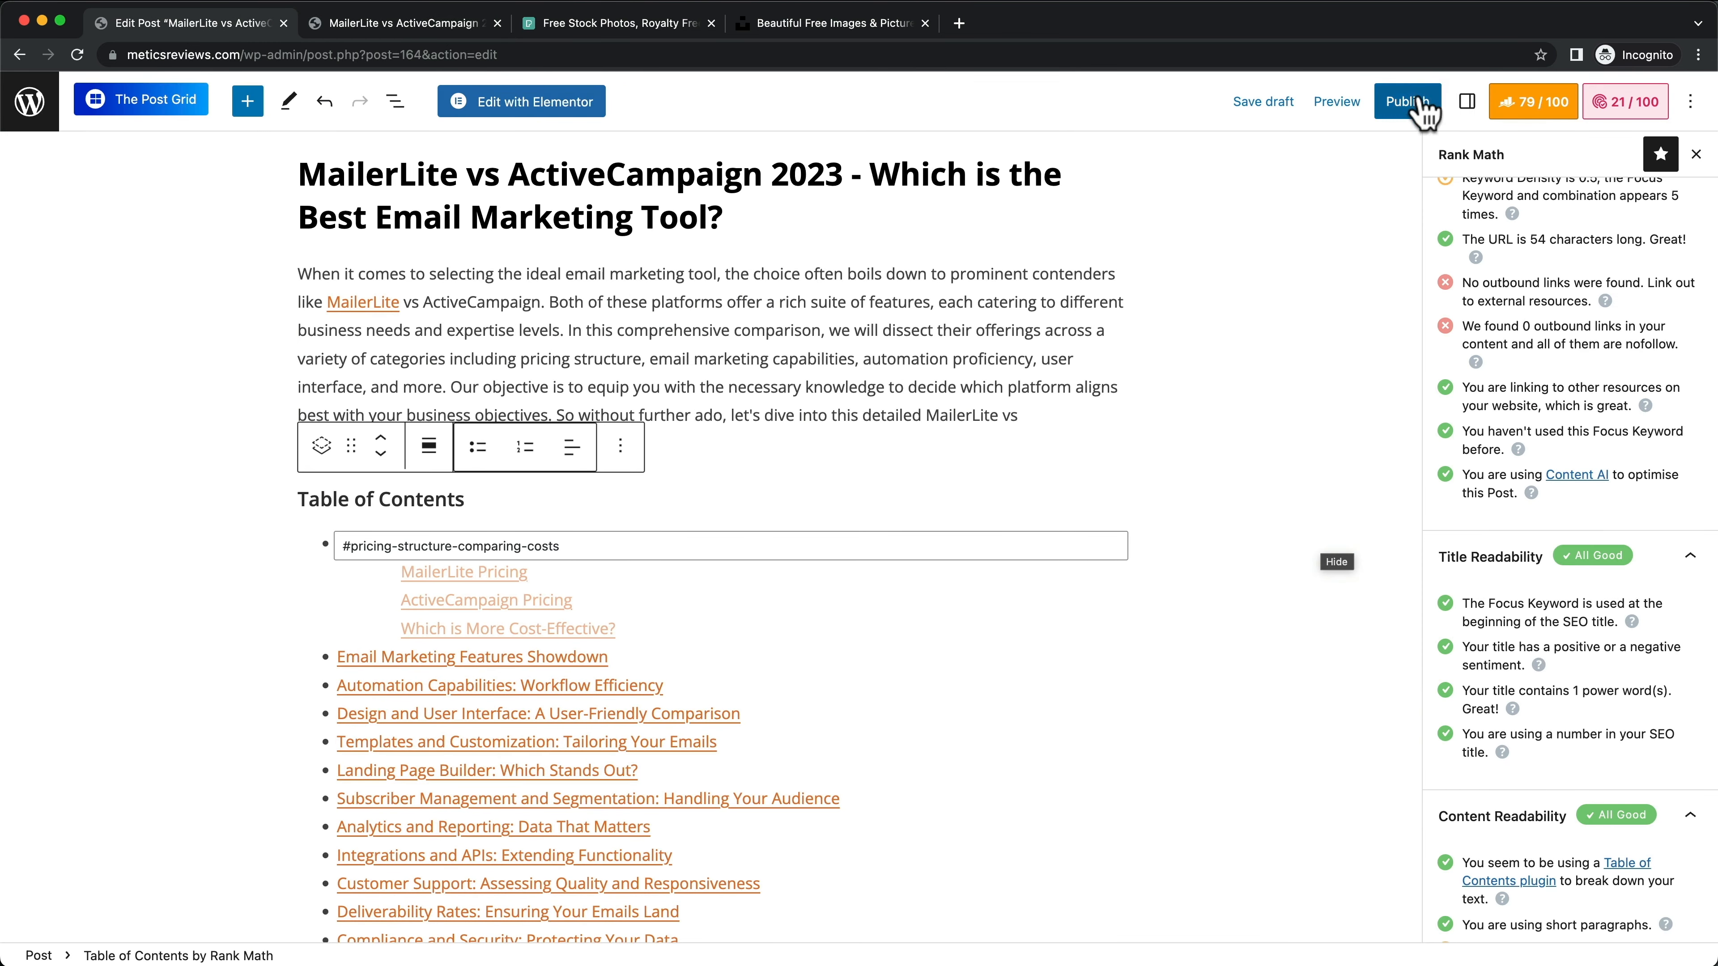
Step: Publish the post immediately with public visibility and return to the list of all posts
click(1414, 118)
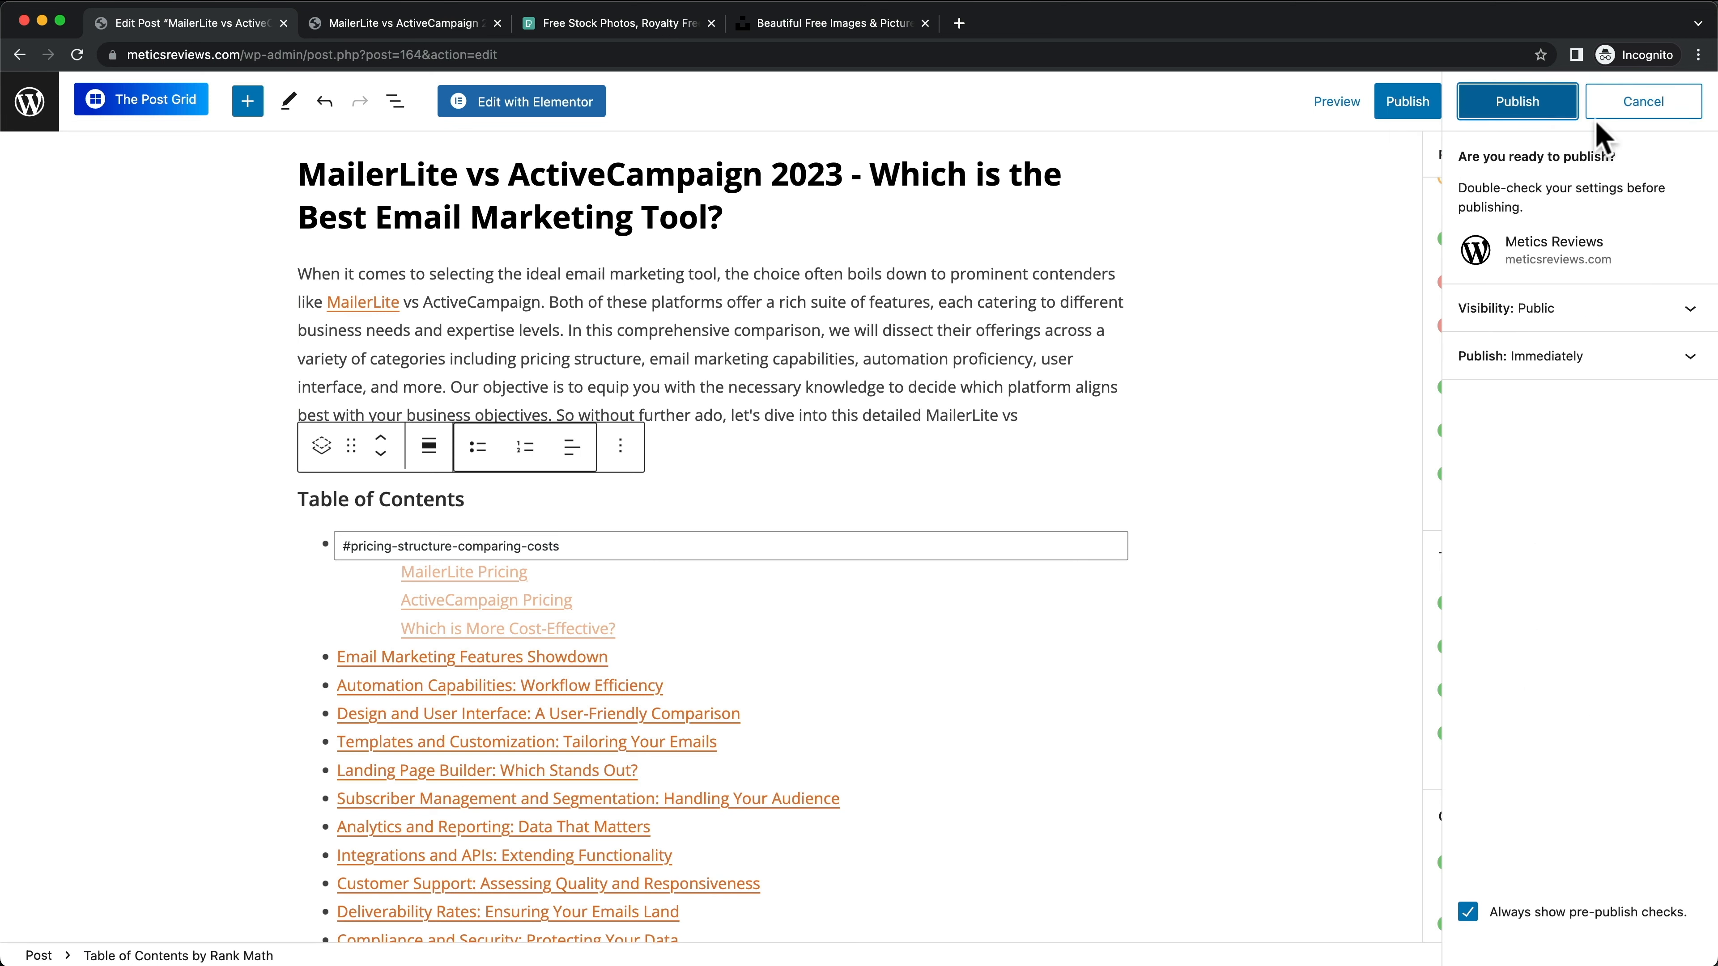
click(1555, 112)
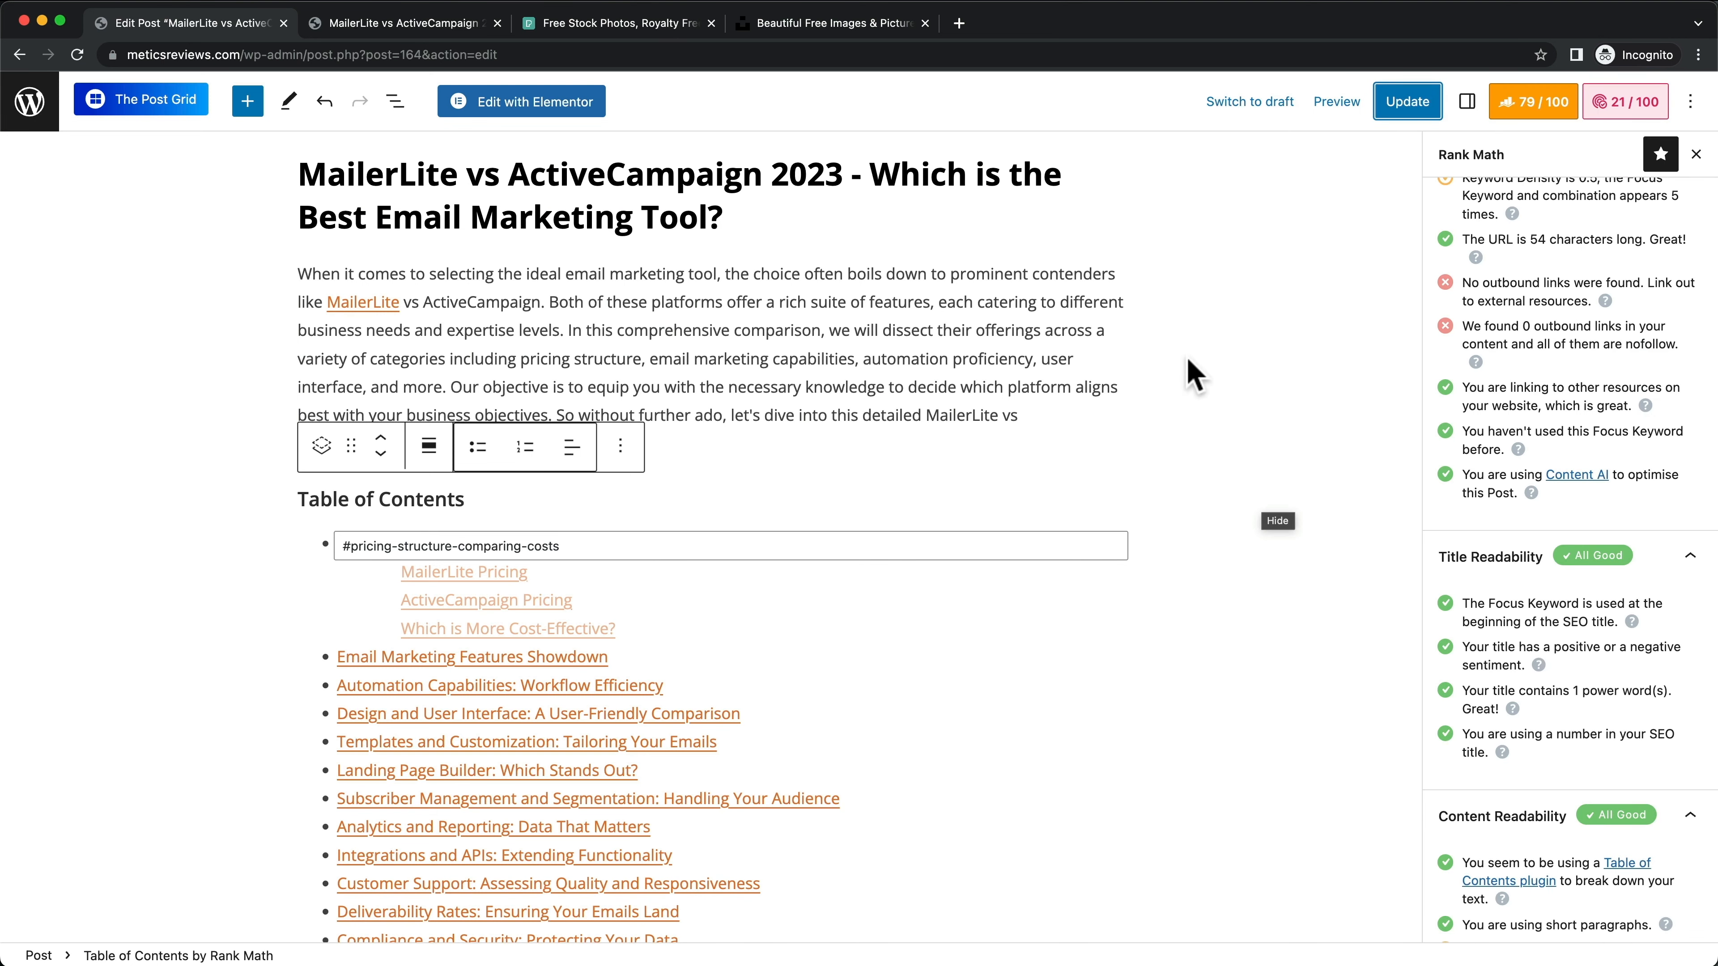
scroll(812, 438, up, 2)
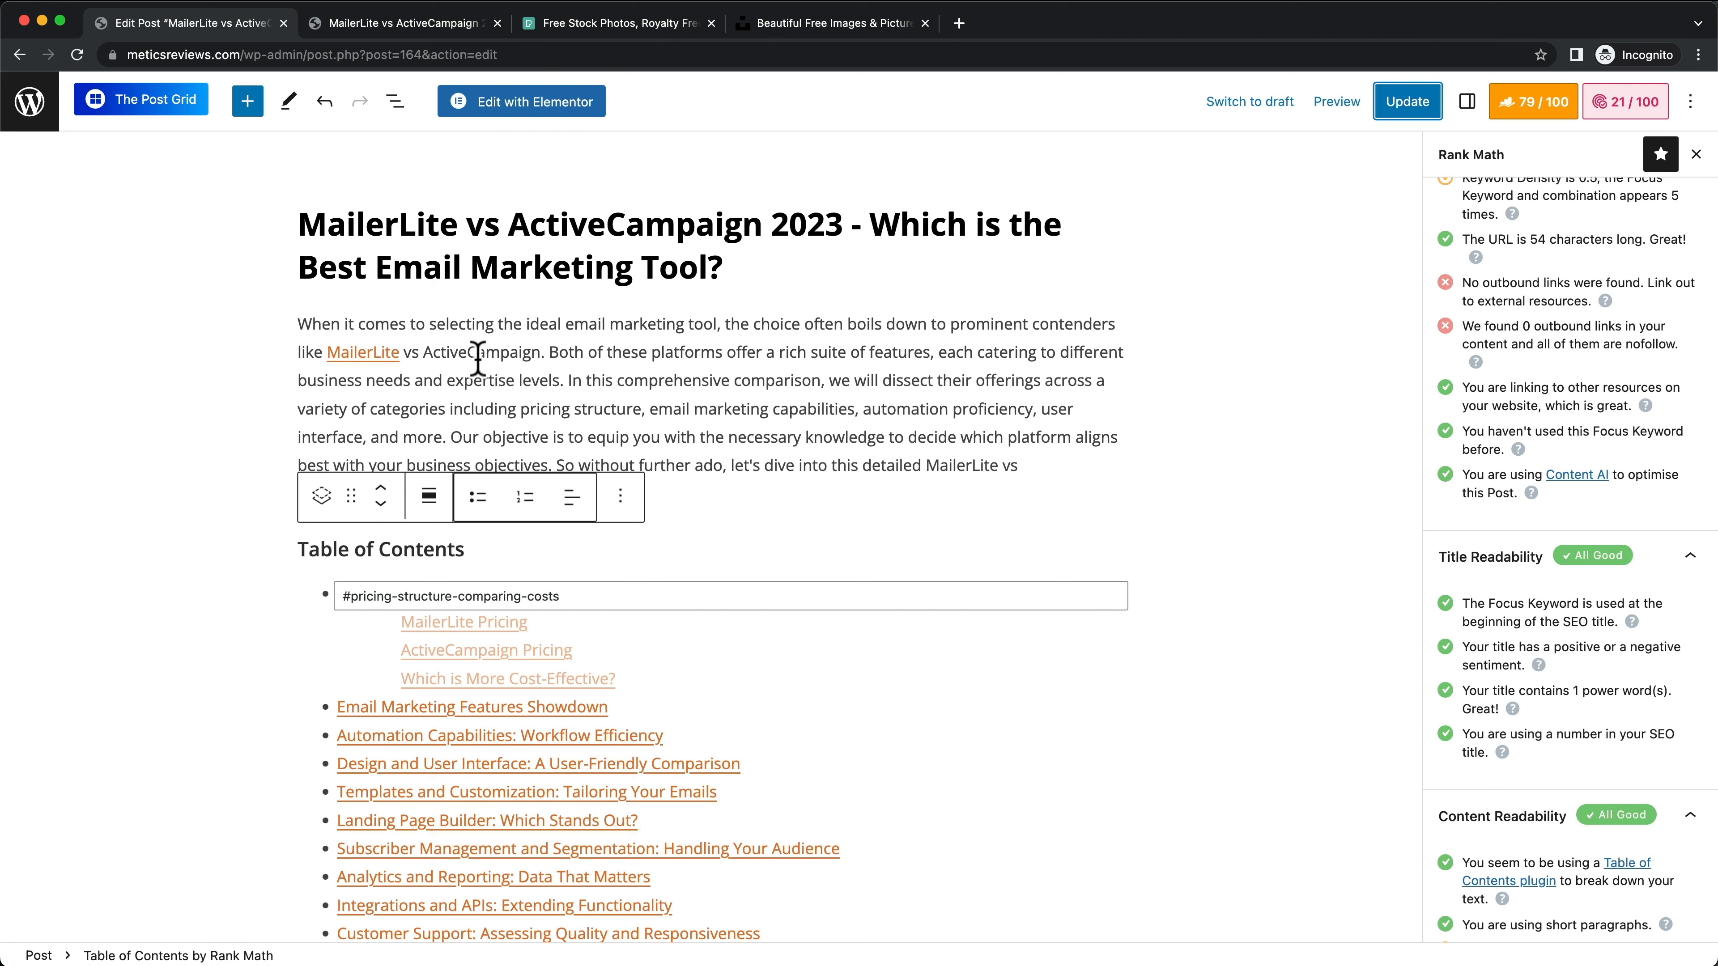
mouse_move(680, 637)
click(15, 95)
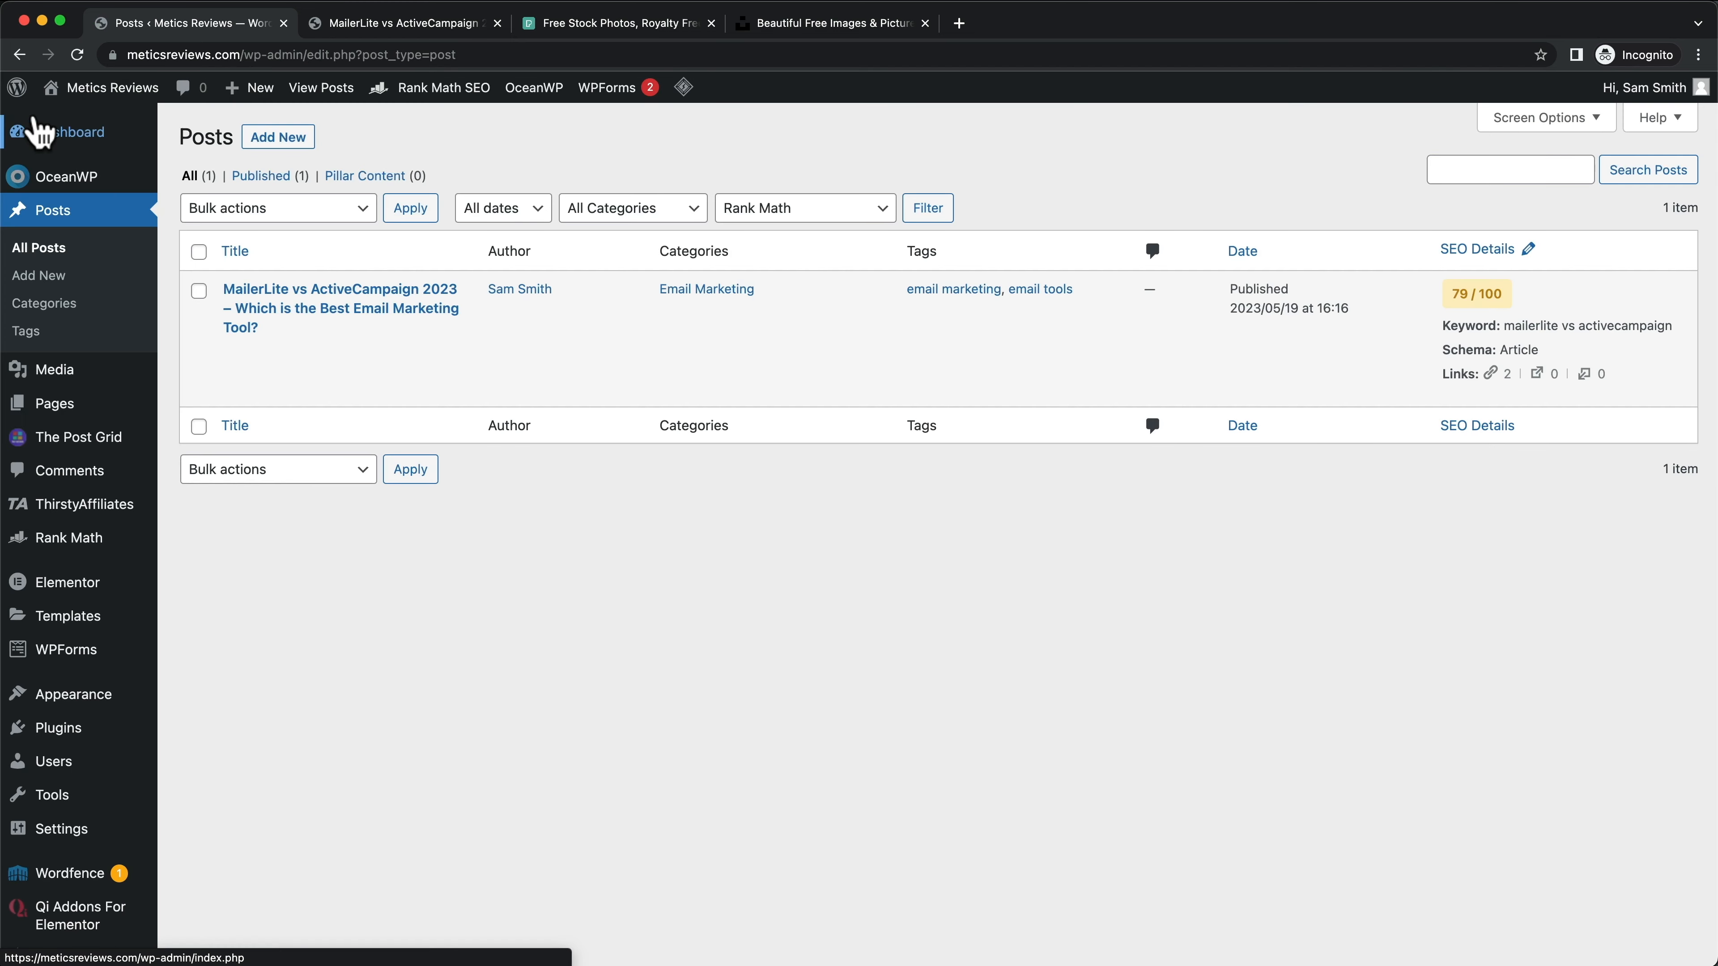
Step: Open the live site's home page in a new tab and check the post's card under Popular Articles
mouse_move(102, 91)
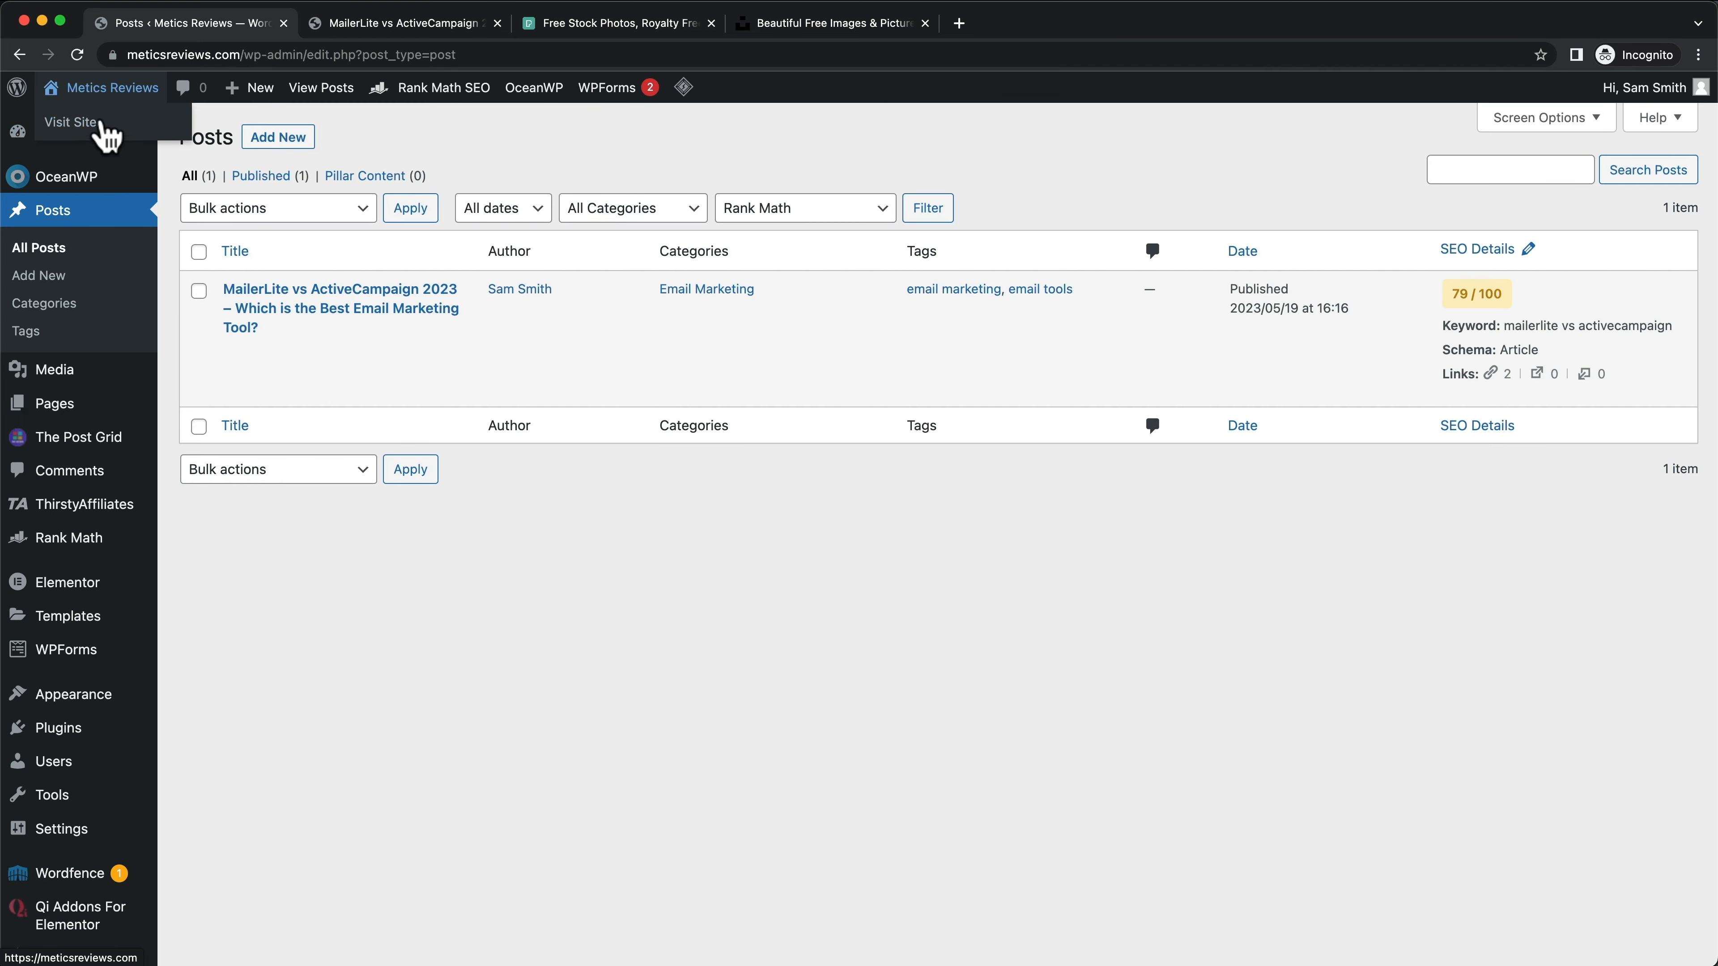
super+click(101, 126)
click(626, 25)
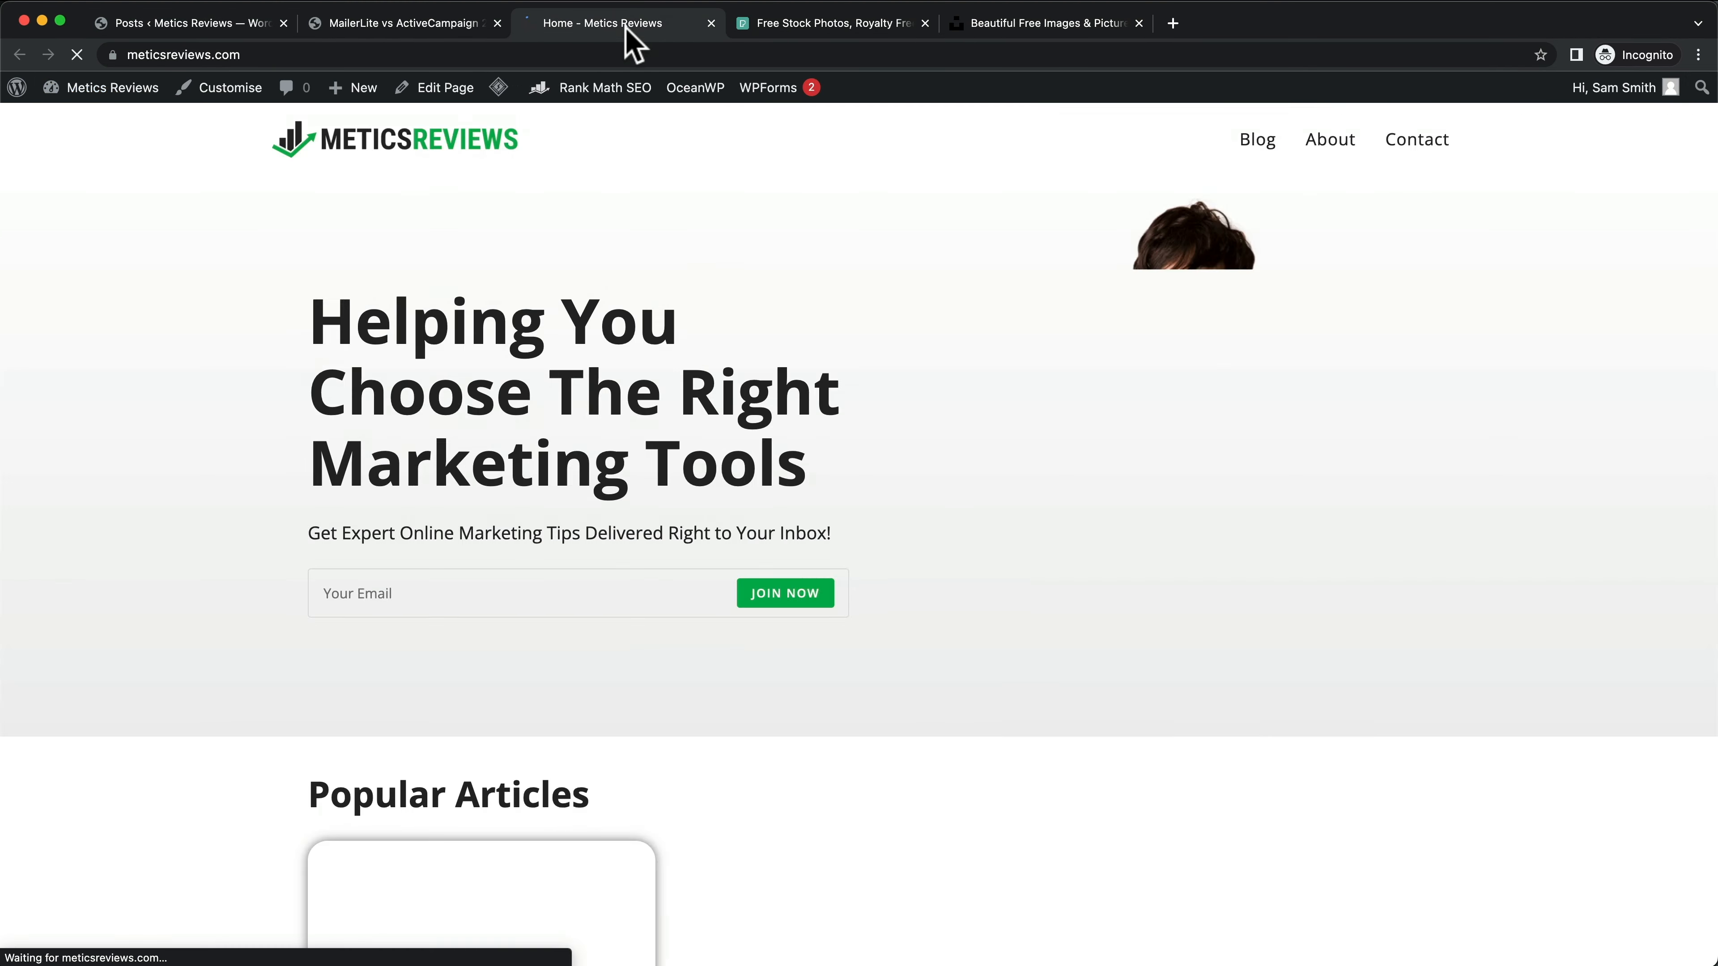
scroll(911, 373, down, 6)
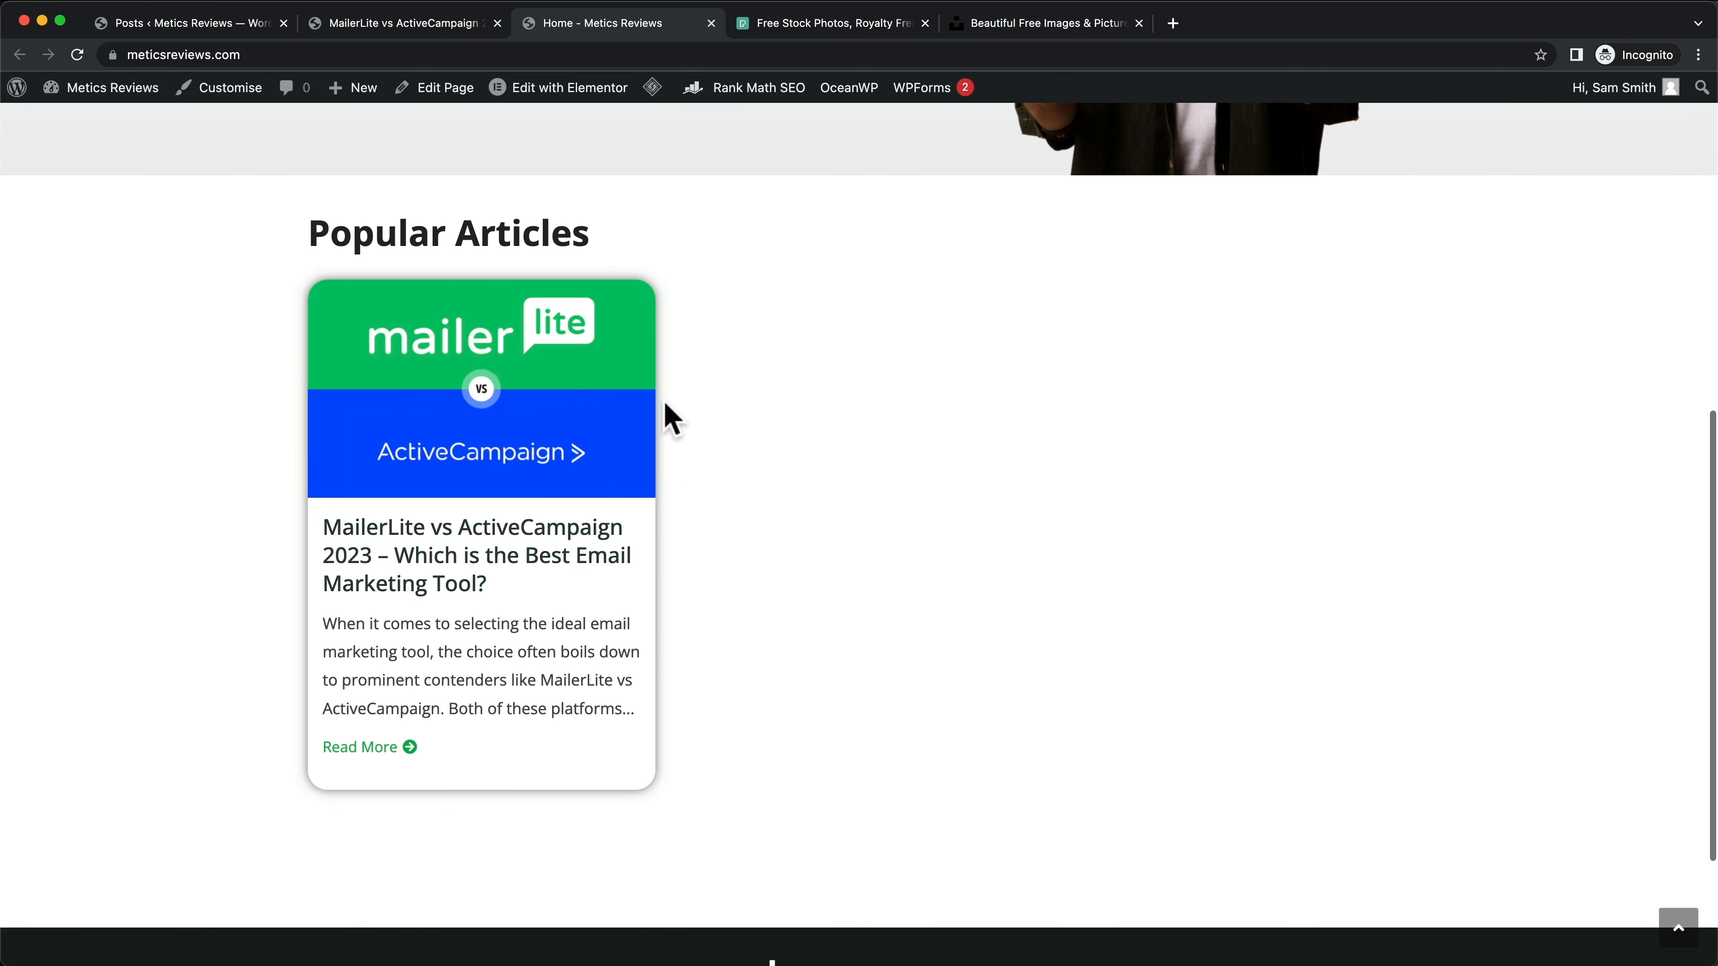
scroll(625, 567, up, 2)
scroll(651, 548, up, 10)
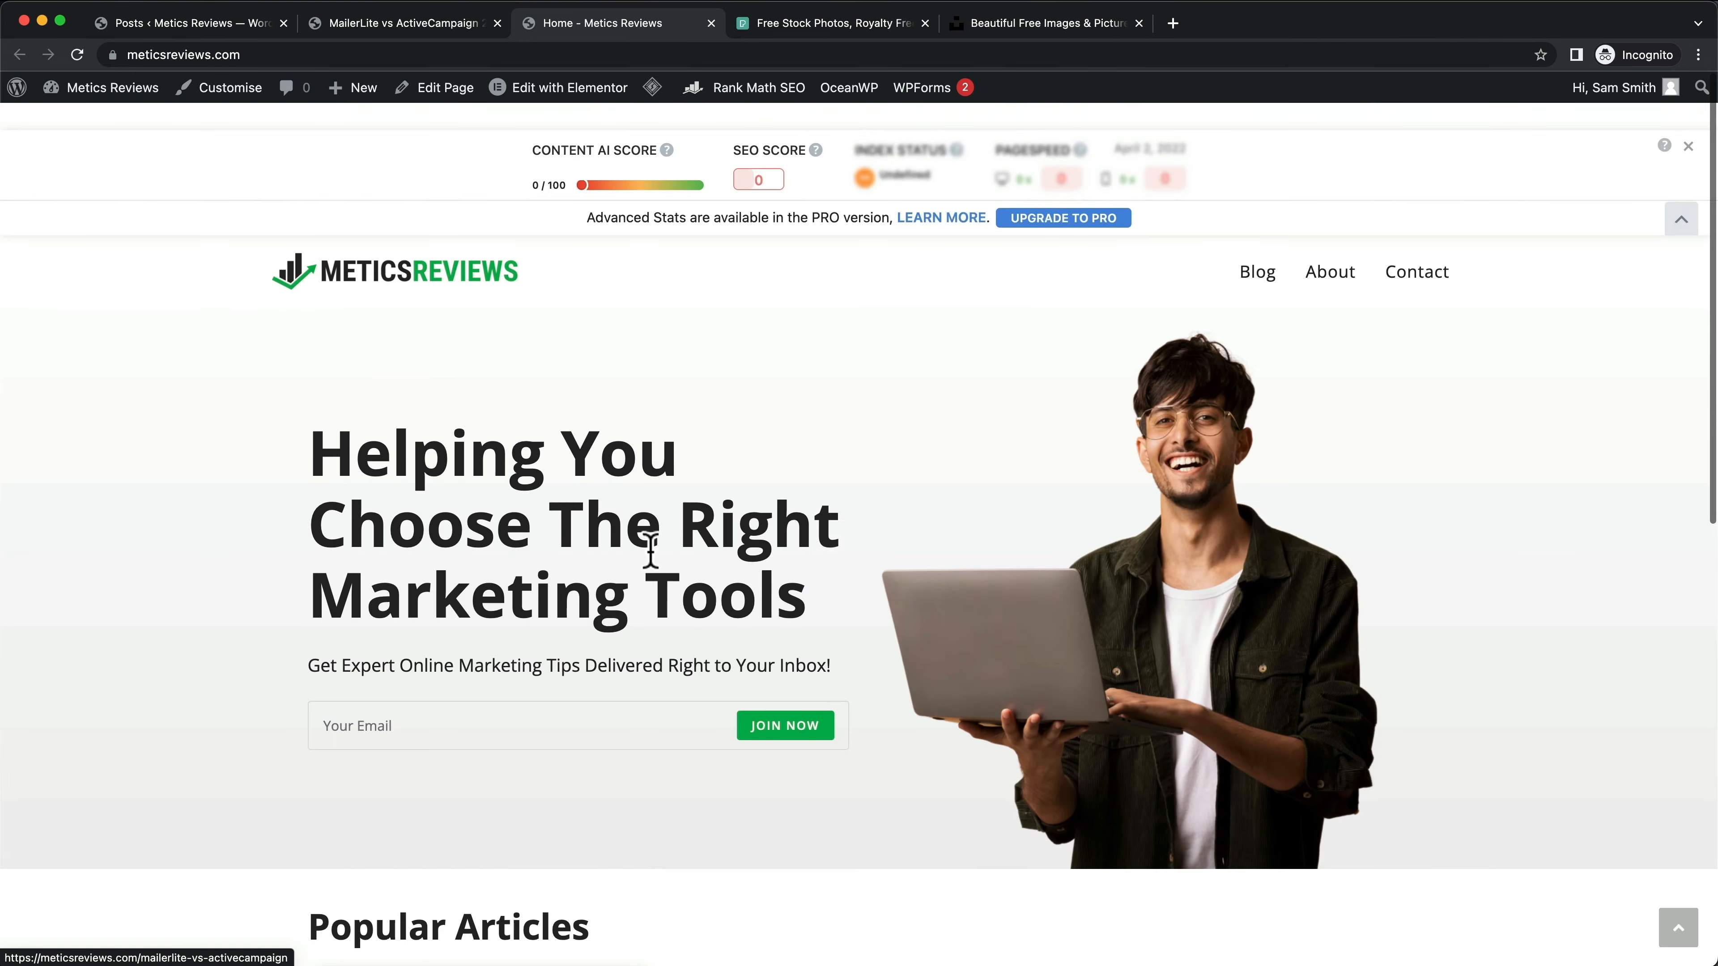
scroll(651, 548, down, 5)
scroll(548, 675, up, 5)
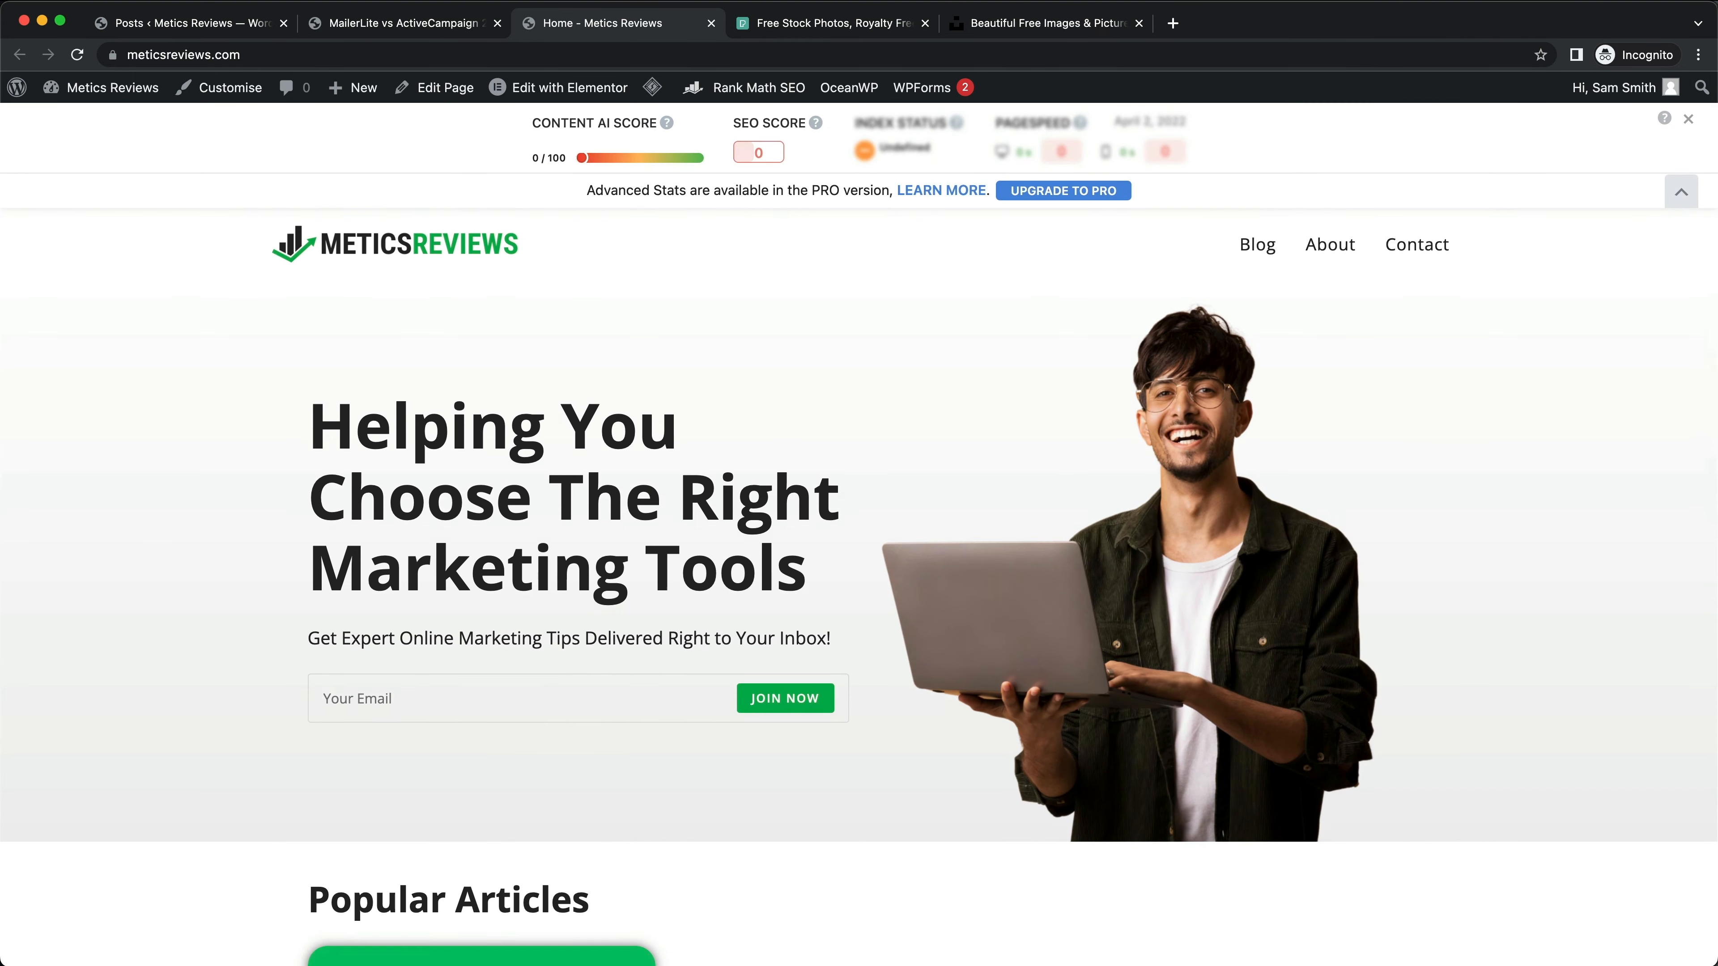
Step: Go to the site's Blog page, open the MailerLite vs ActiveCampaign article and look through its table of contents
click(1260, 248)
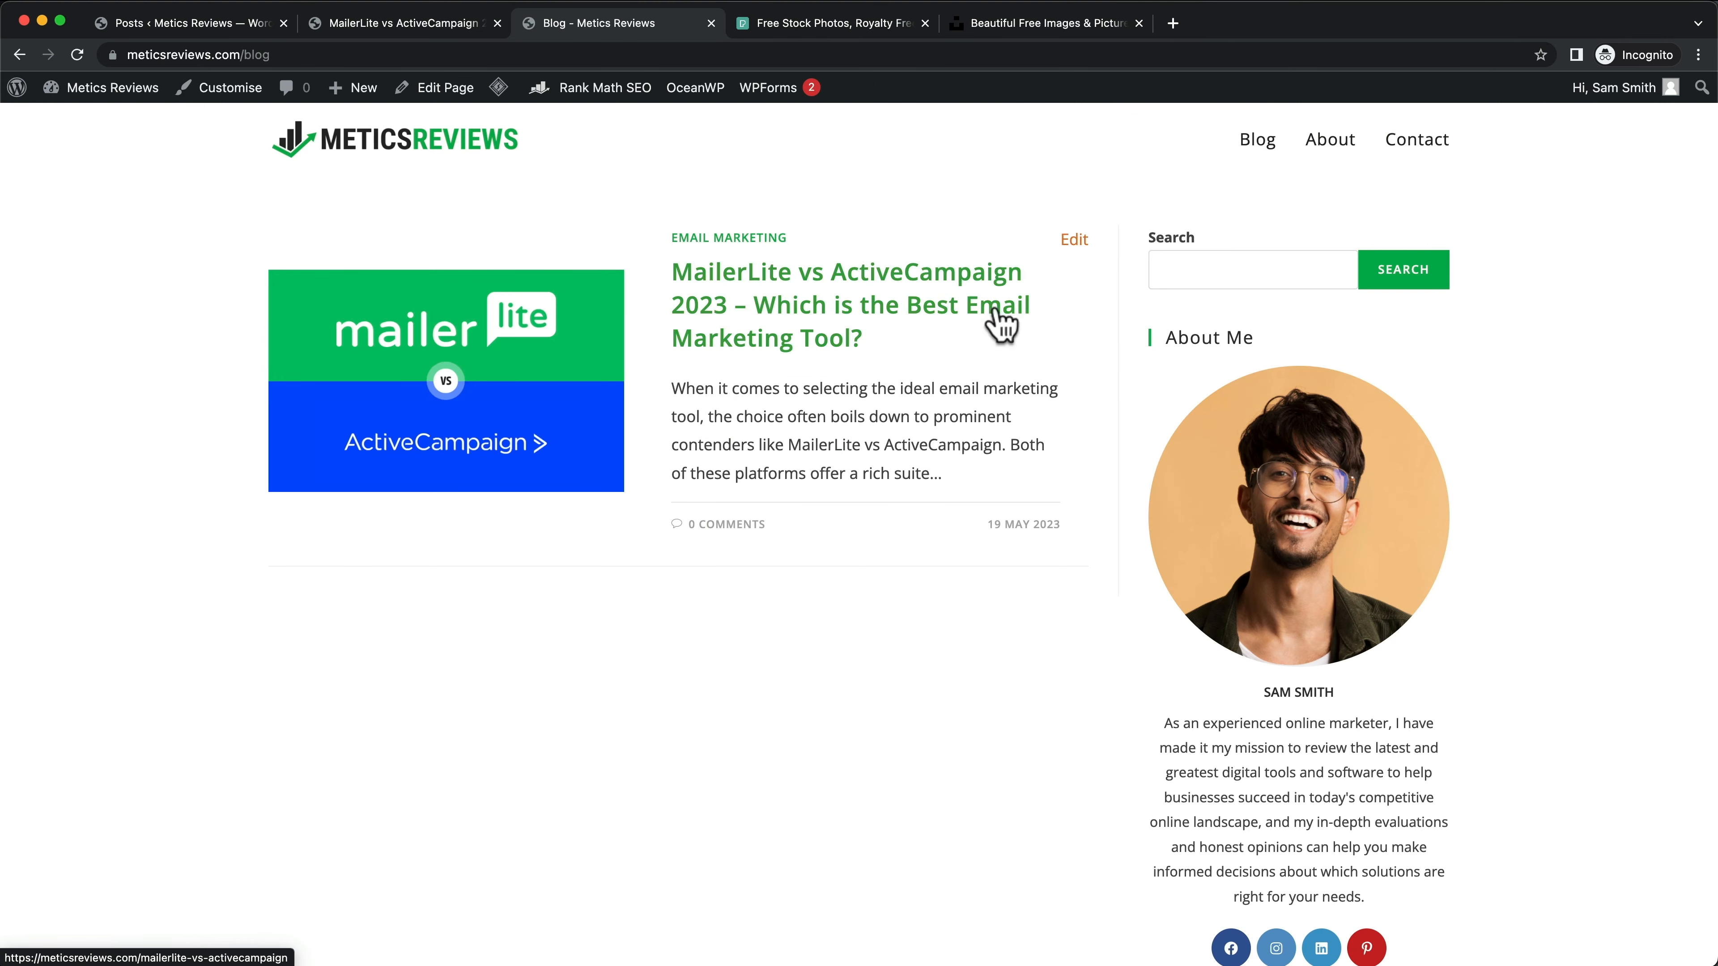
click(797, 354)
scroll(812, 535, down, 15)
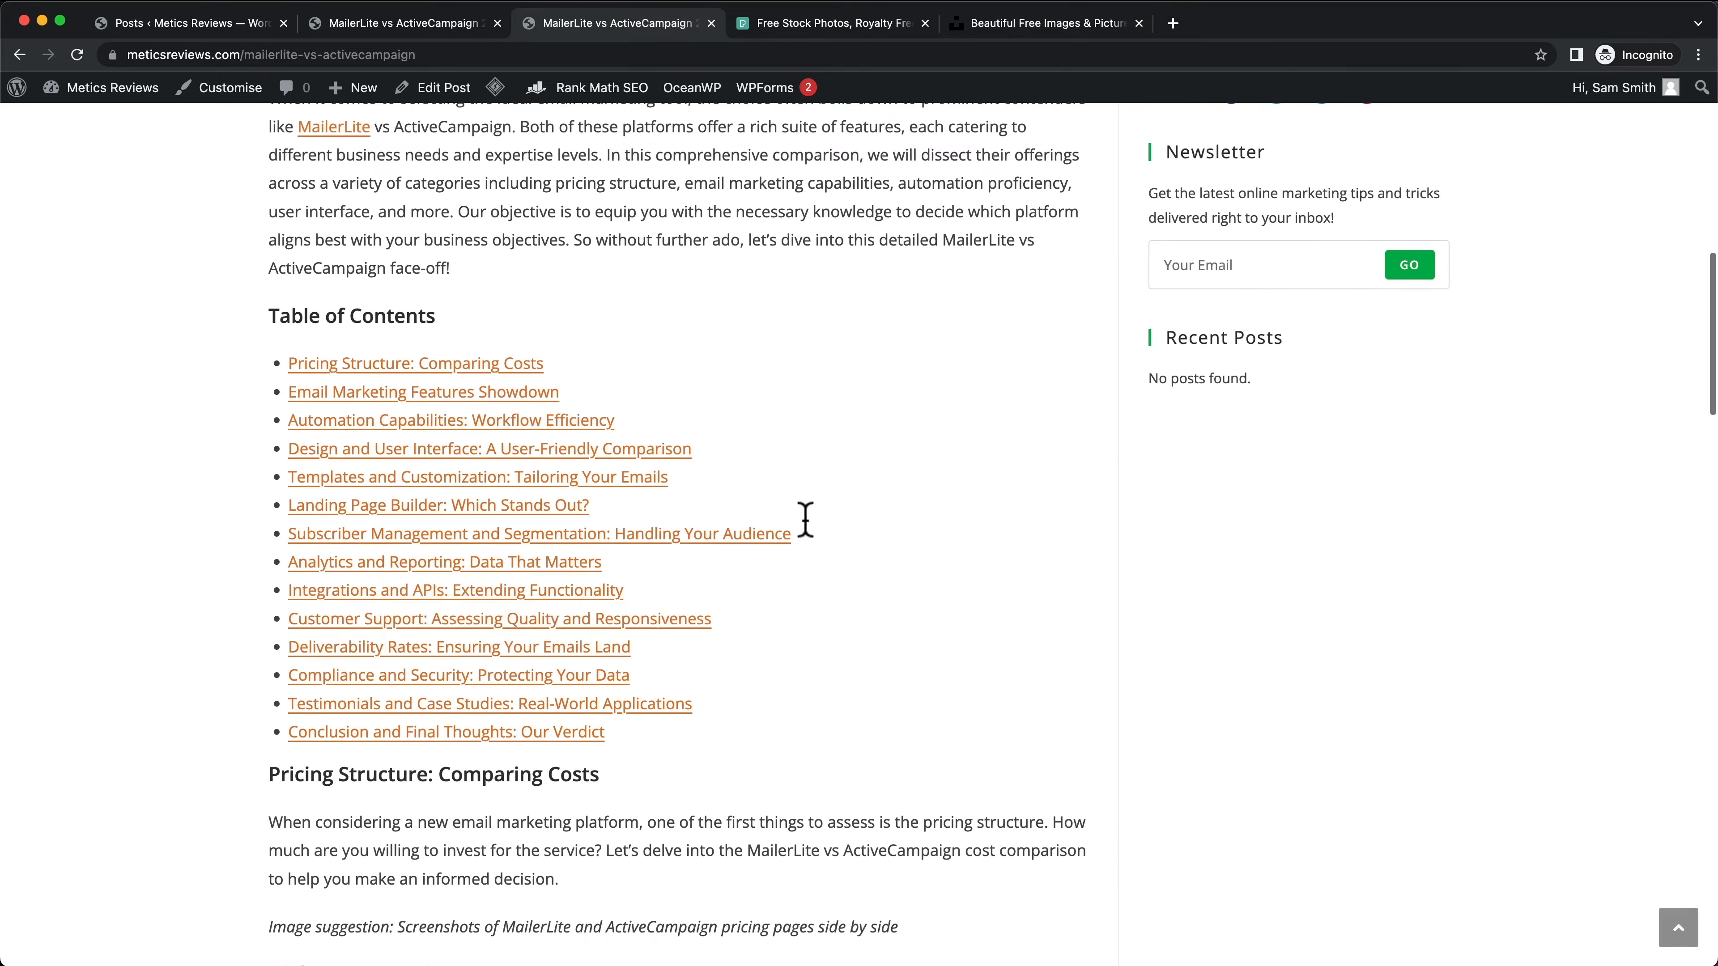